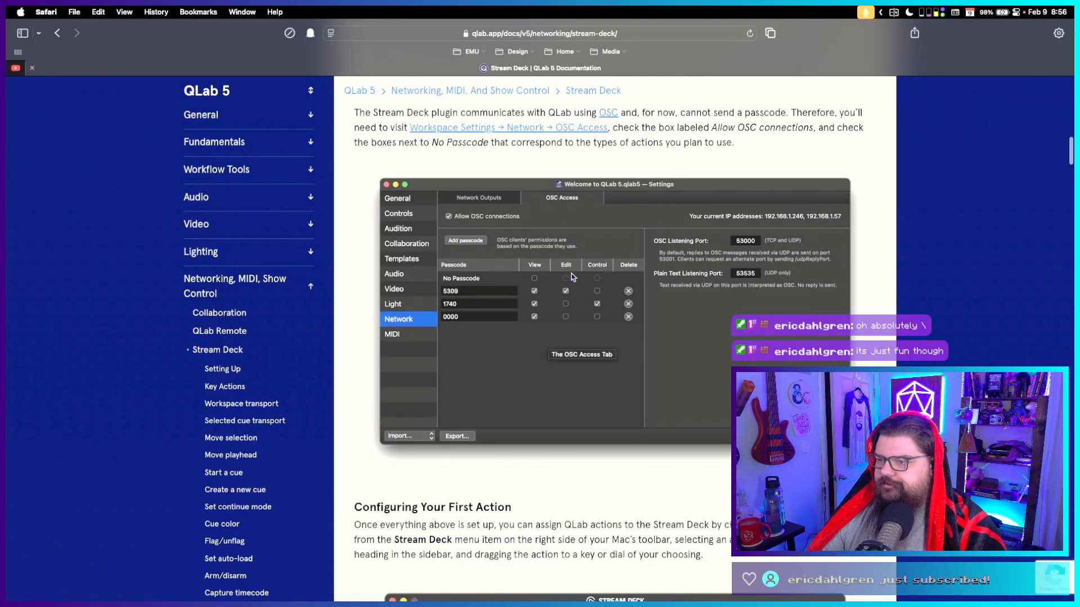
Review the key configuration section of the QLab Stream Deck documentation, and switch to the Stream Deck configuration window.
scroll(571, 273, "down", 10)
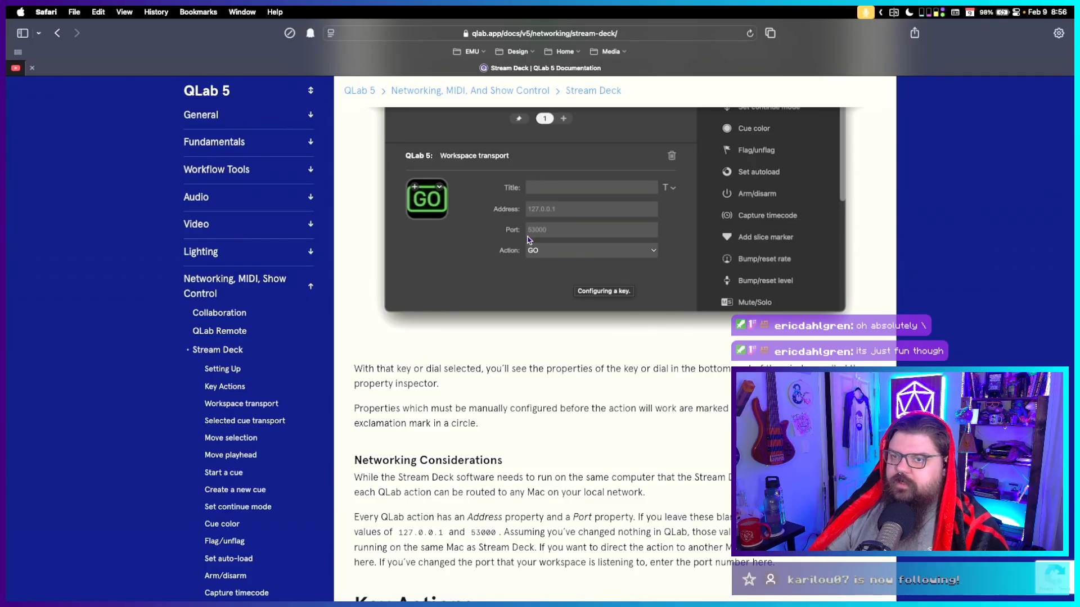
key("super+Tab")
key("super+Tab")
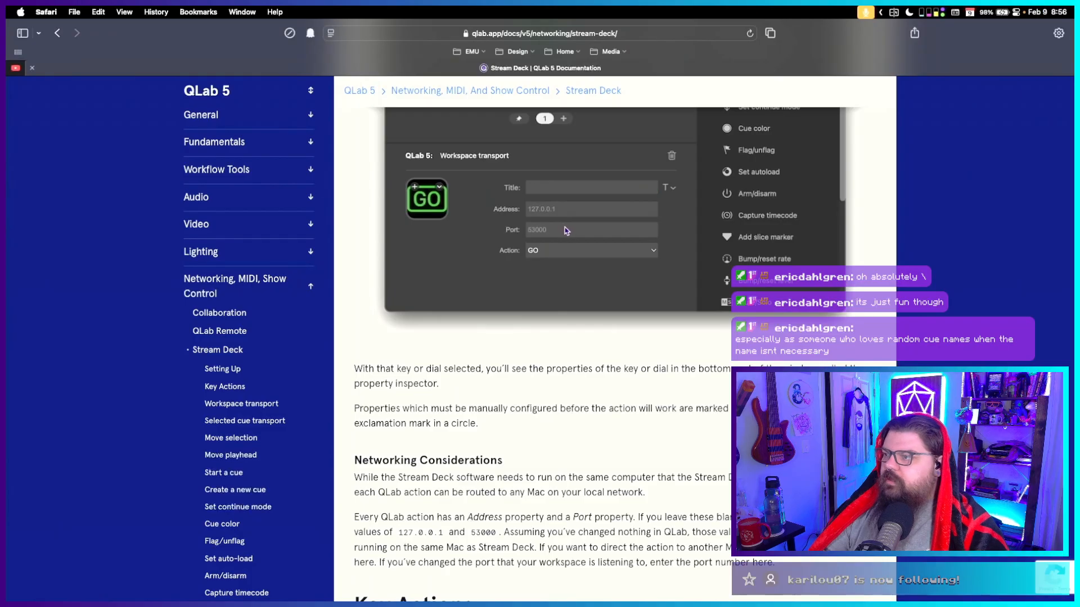
left_click(880, 12)
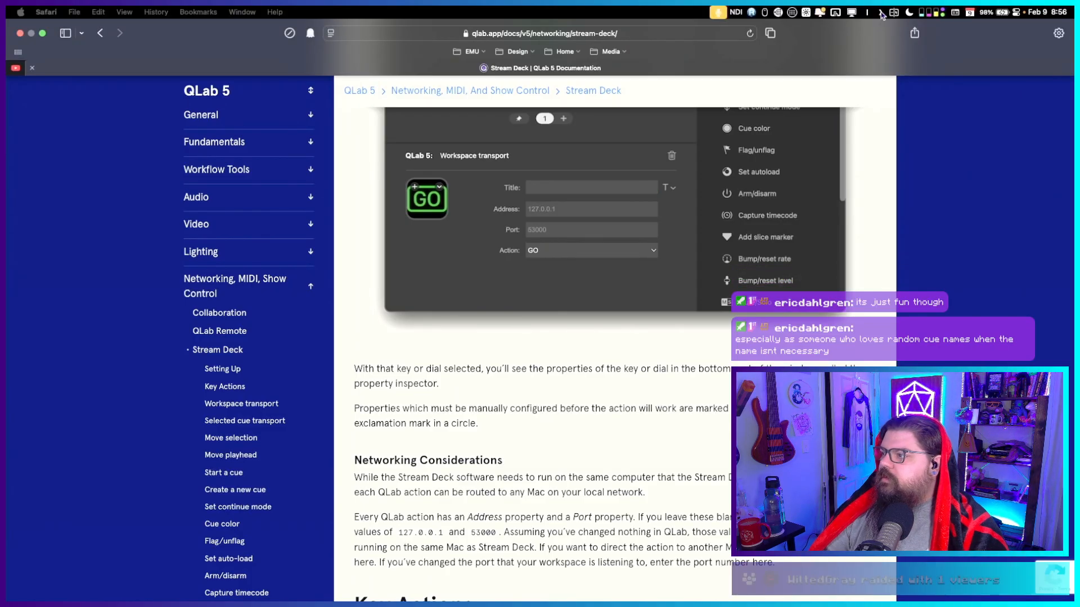
left_click(782, 12)
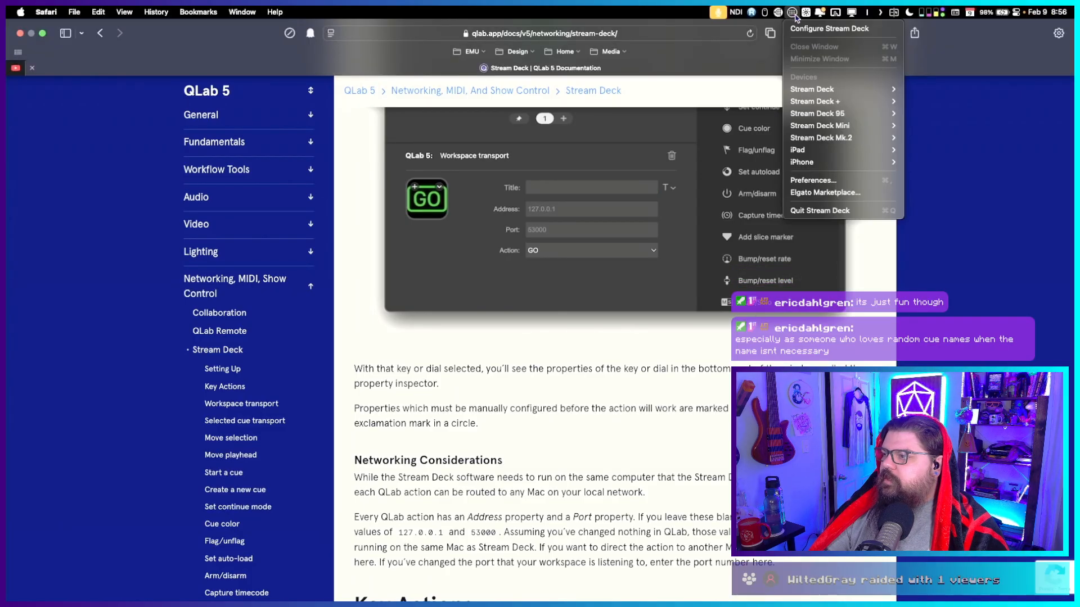
left_click(809, 155)
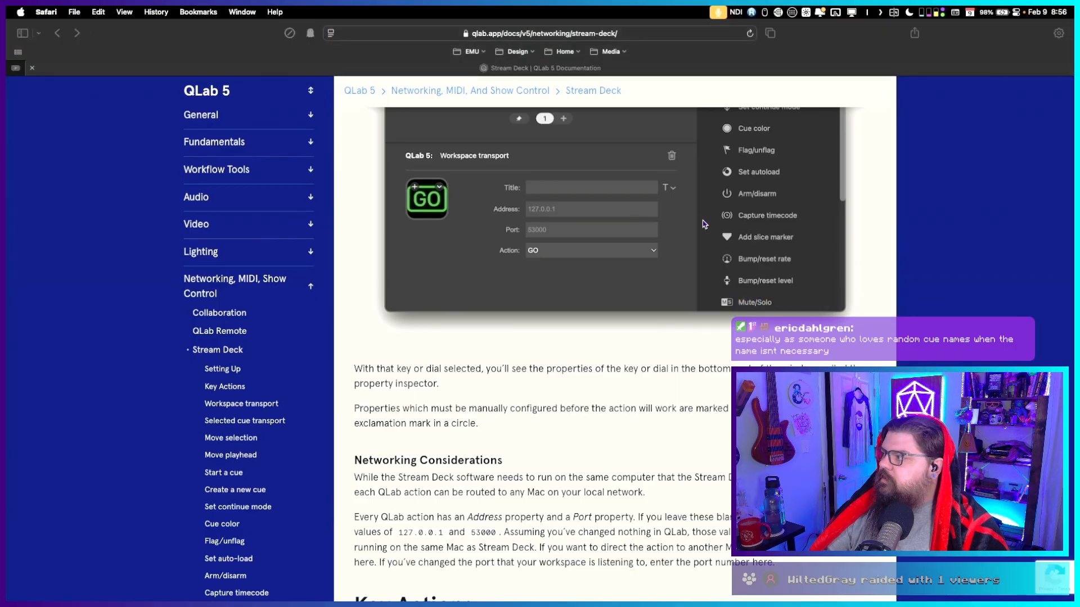
key("ctrl+Left")
key("ctrl+Left")
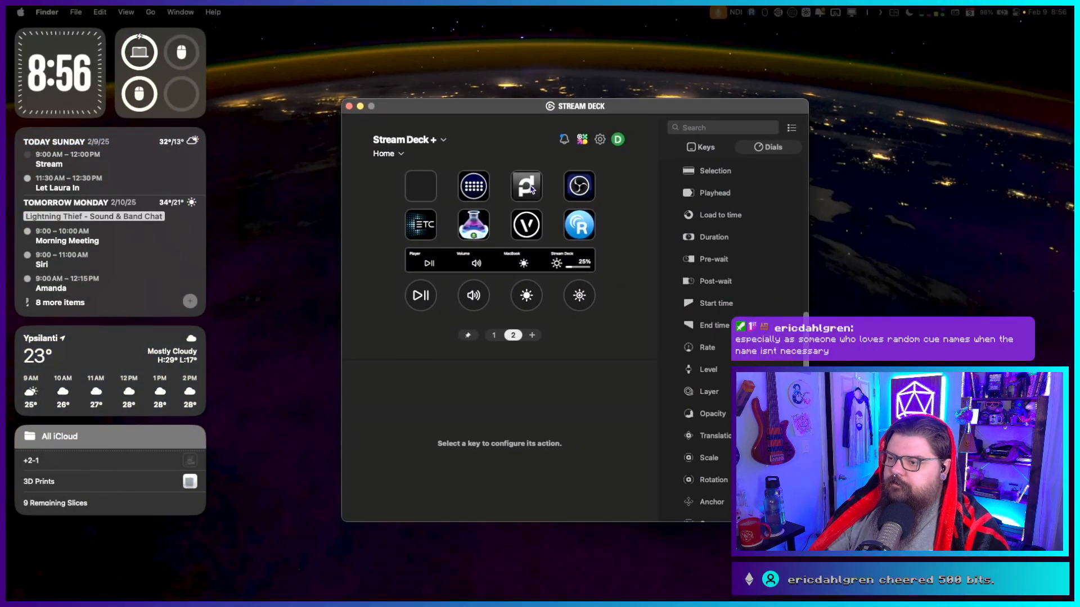
Switch the Stream Deck + to Profile 1 and show the settings of the Master level dial.
left_click(386, 154)
left_click(395, 279)
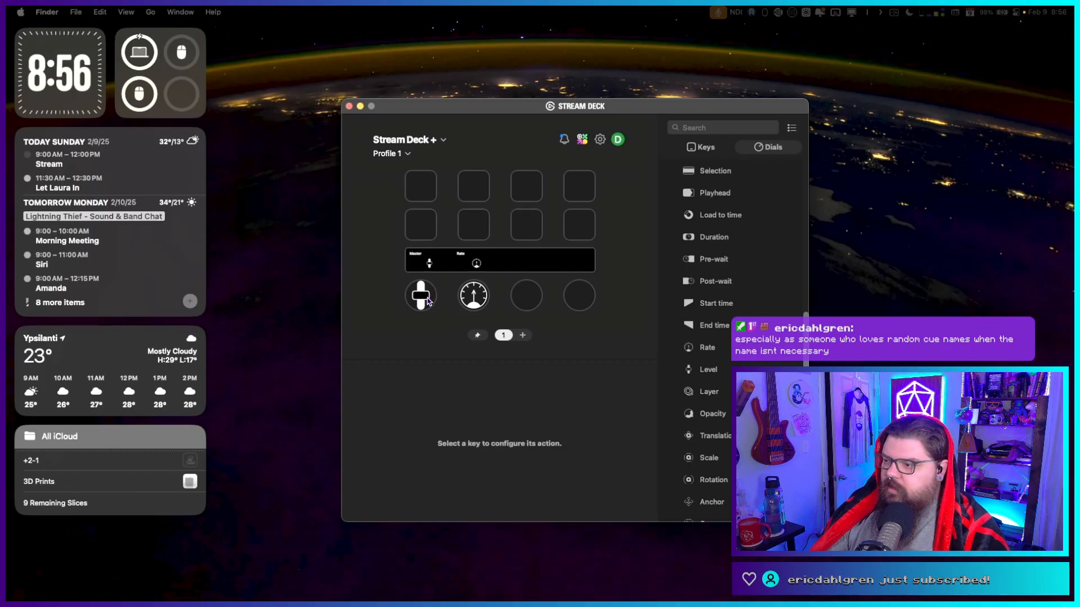
left_click(421, 296)
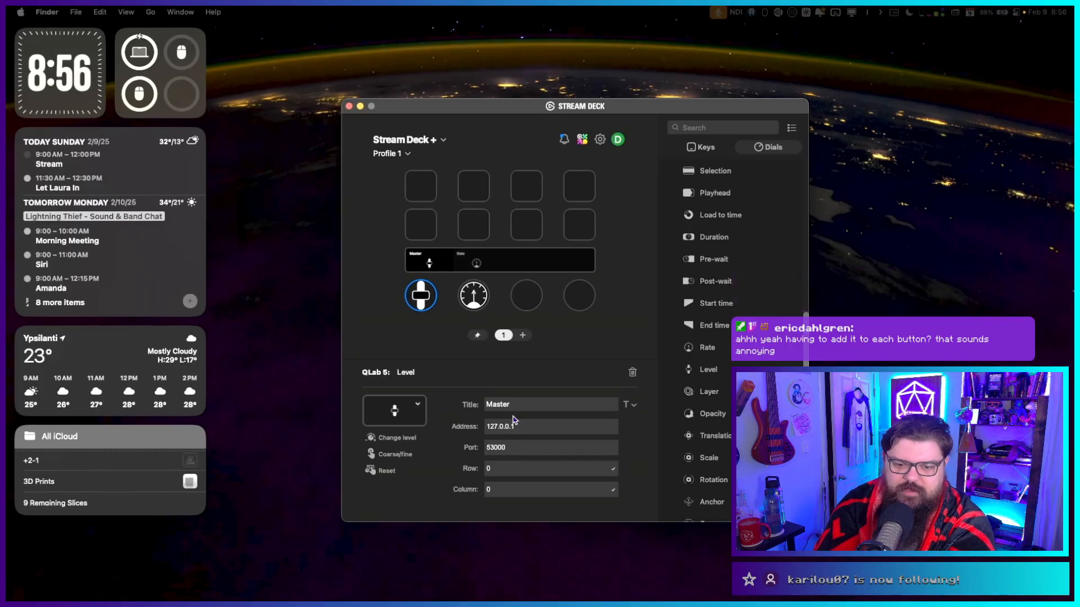
Assign the QLab 5 Workspace transport action to the first key and inspect its address and port.
left_click(706, 148)
scroll(720, 296, "down", 5)
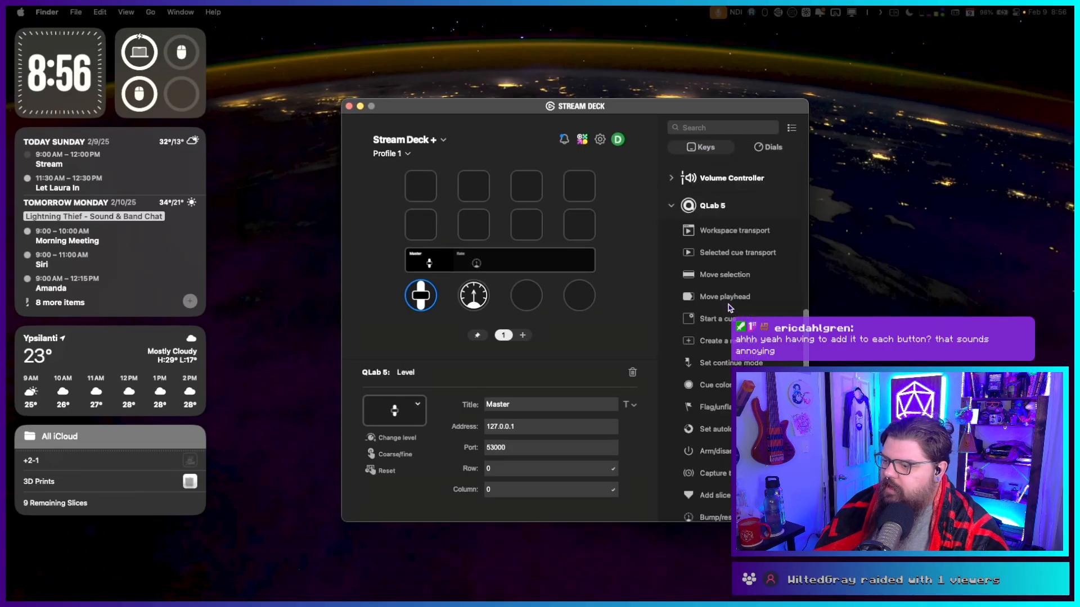
left_click_drag(692, 293, 417, 191)
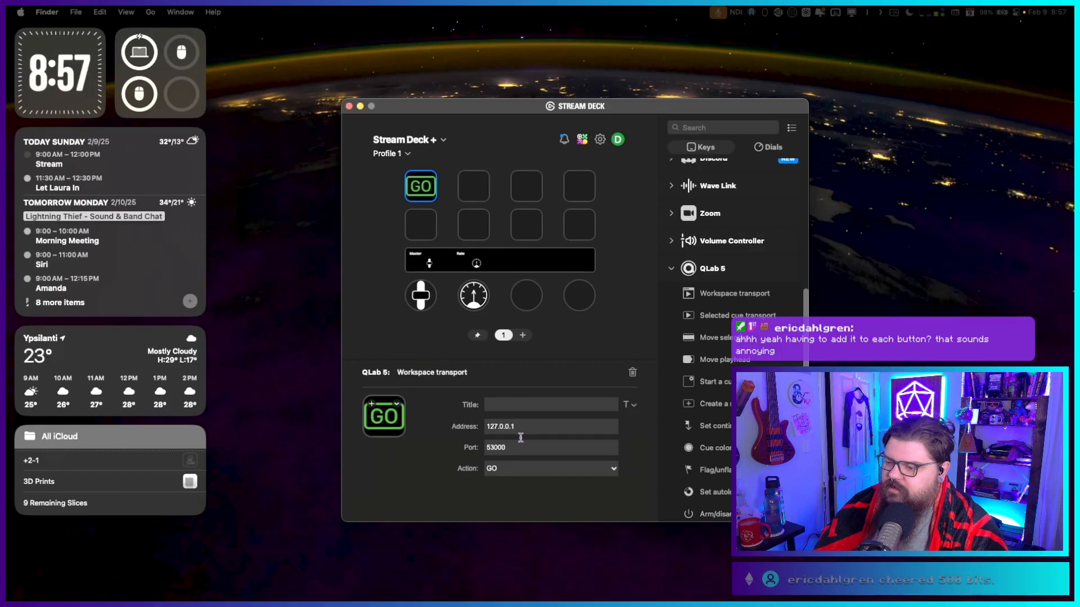
triple_click(530, 423)
left_click(532, 445)
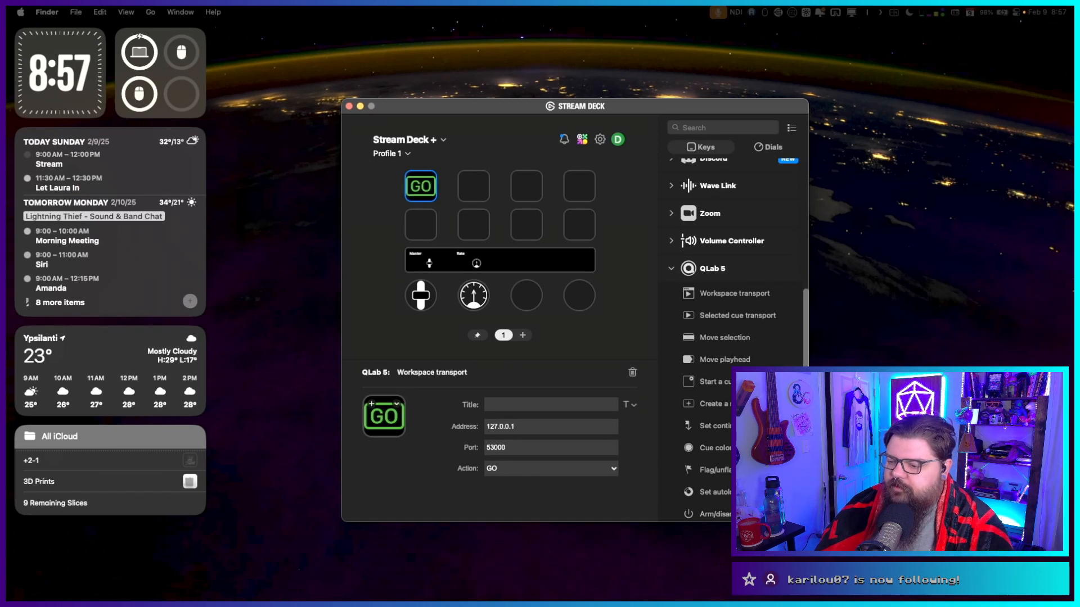
Launch QLab and arrange its untitled workspace window side by side with the Stream Deck window.
left_click(779, 574)
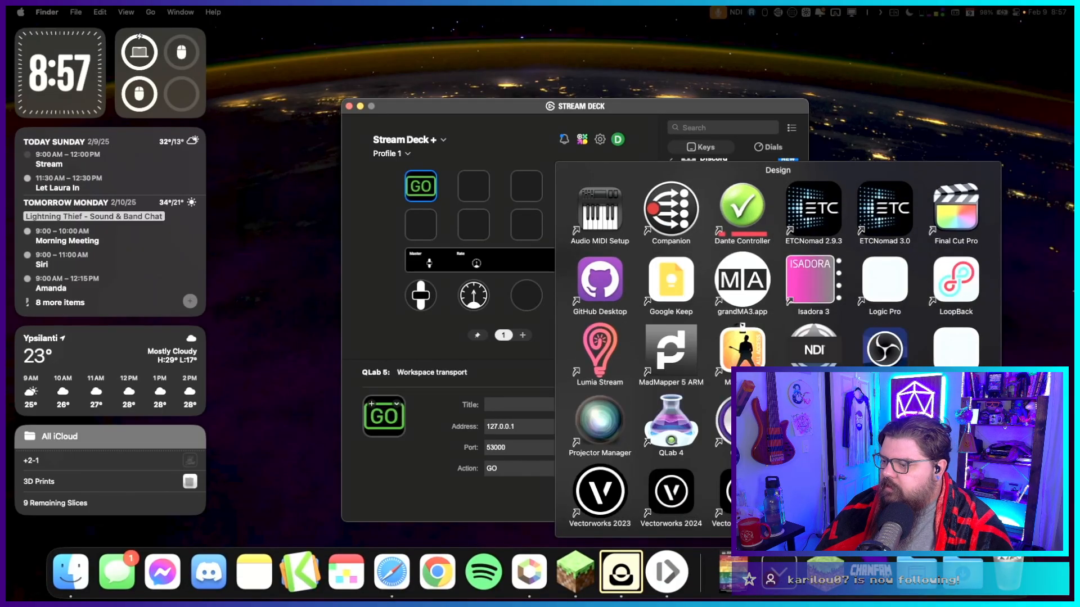
left_click(672, 430)
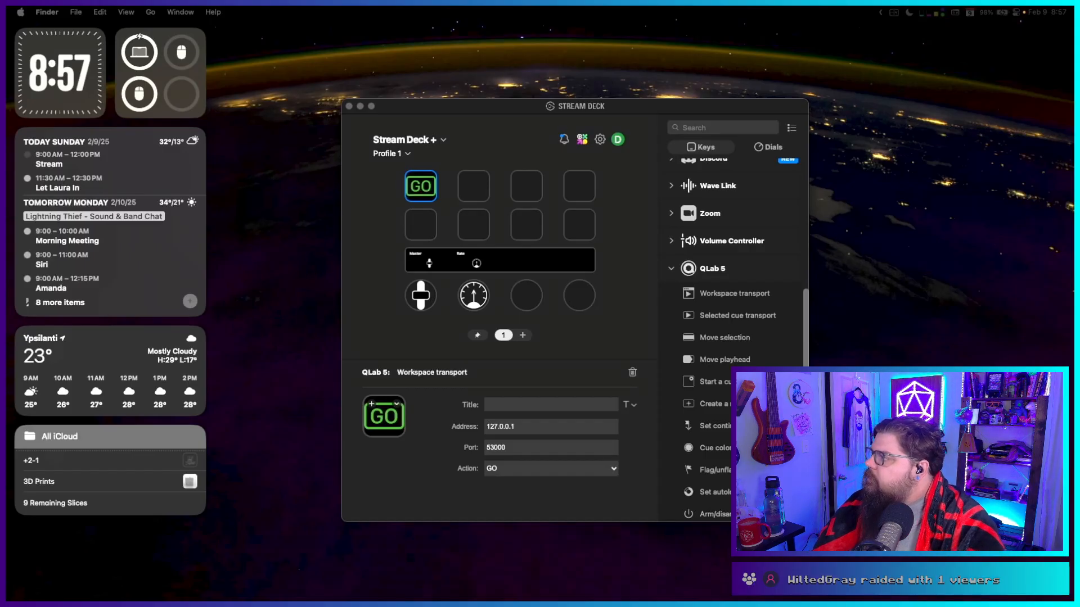
left_click_drag(568, 159, 522, 180)
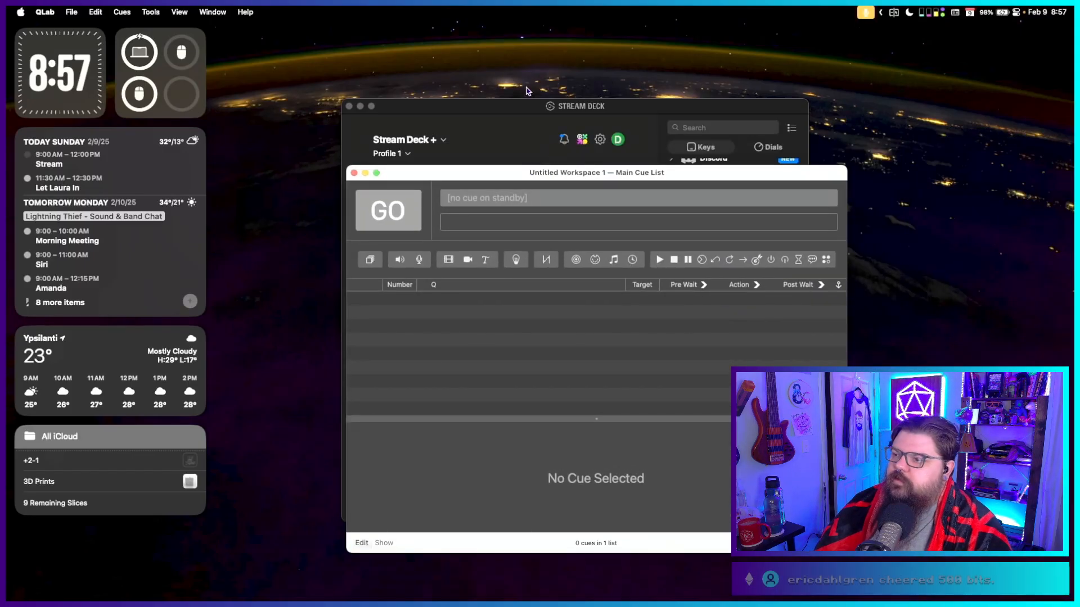
left_click_drag(512, 105, 201, 50)
left_click(594, 185)
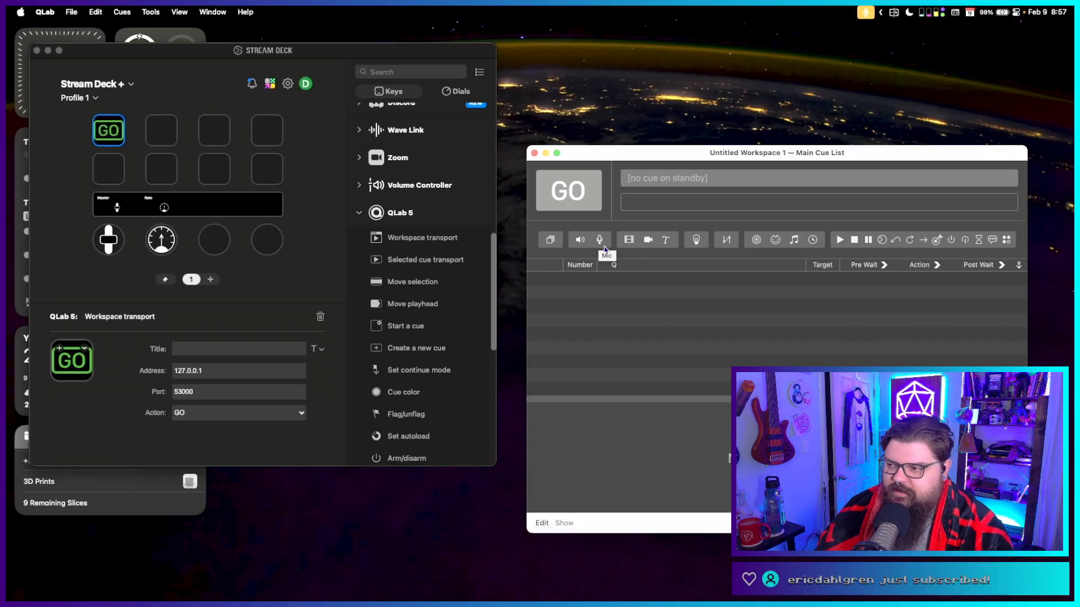
Add an audio cue to the main cue list and show its audio levels in an enlarged inspector.
left_click(580, 240)
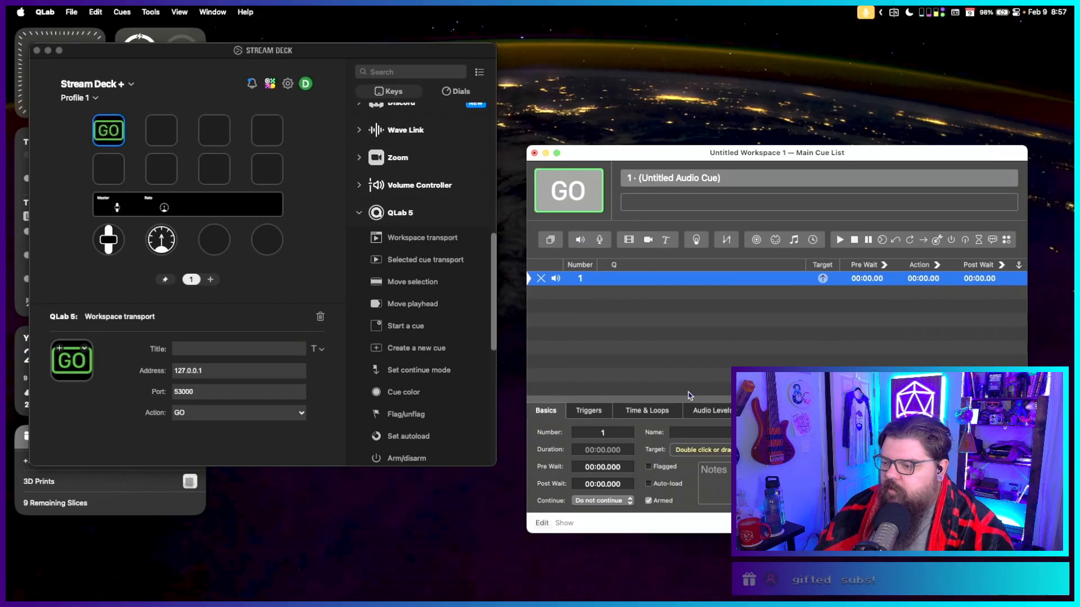
left_click(664, 412)
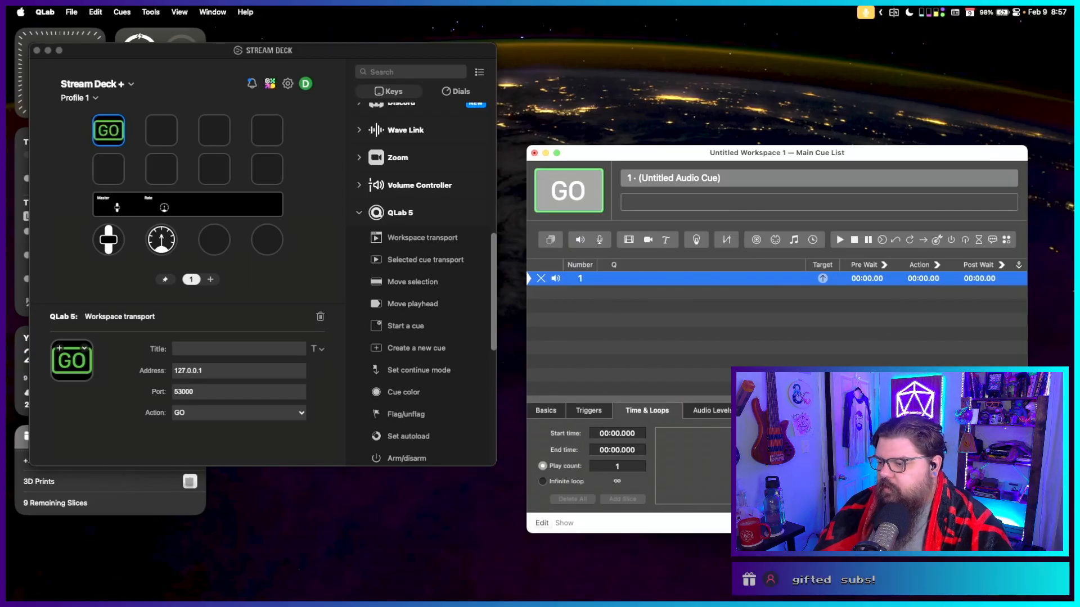
left_click(734, 411)
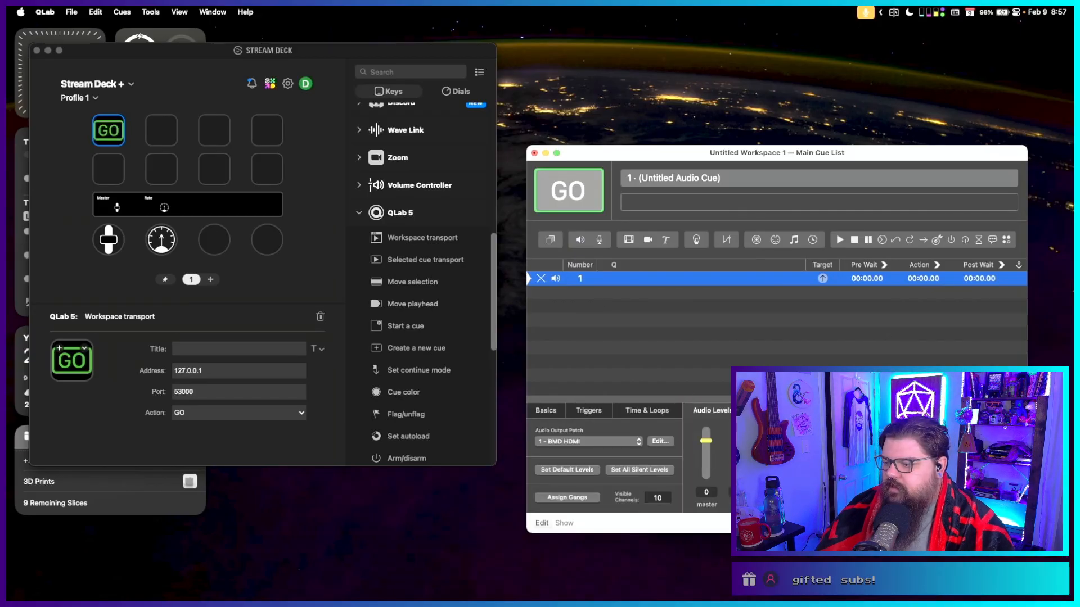
left_click_drag(748, 397, 750, 336)
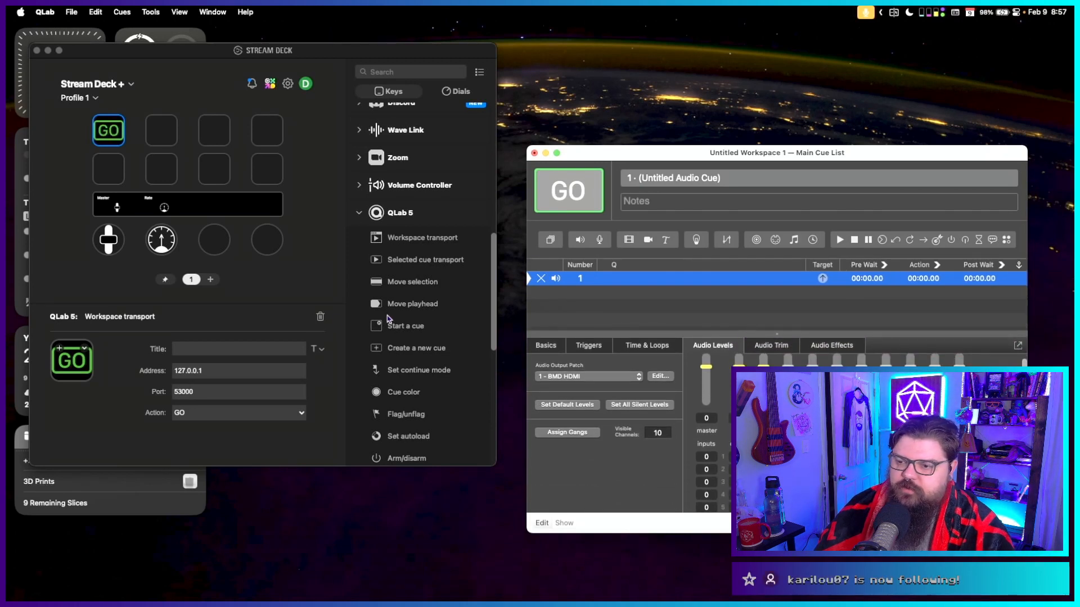
left_click(188, 371)
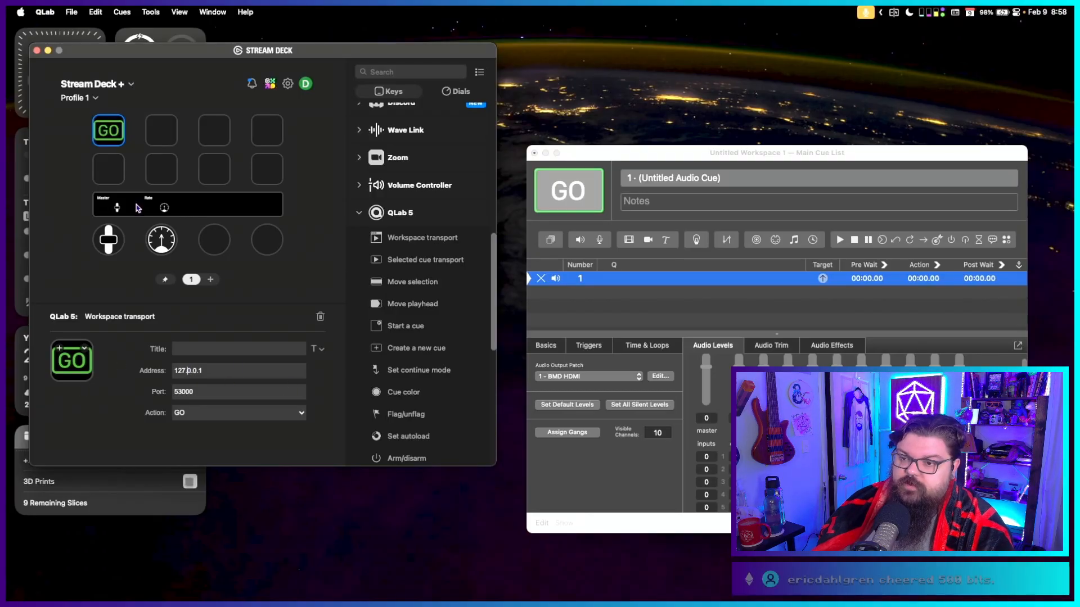
right_click(113, 137)
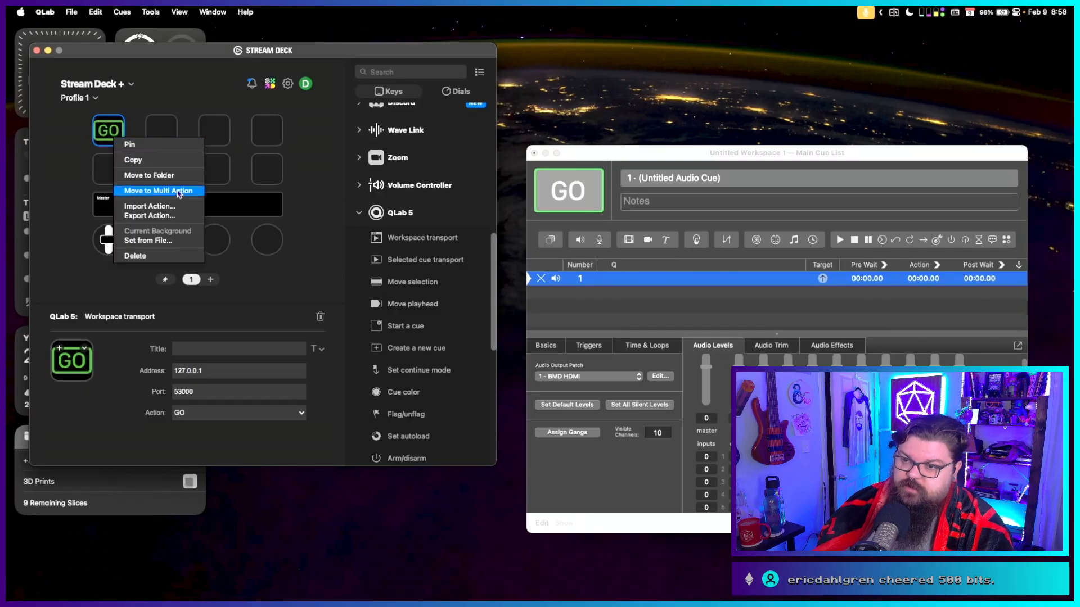
left_click(323, 281)
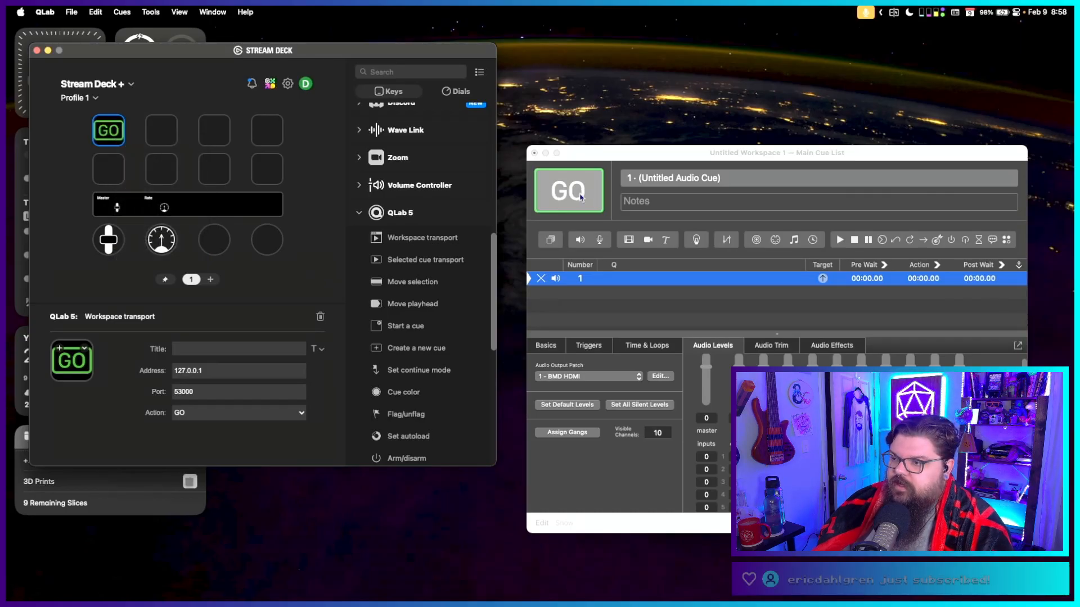
left_click(583, 152)
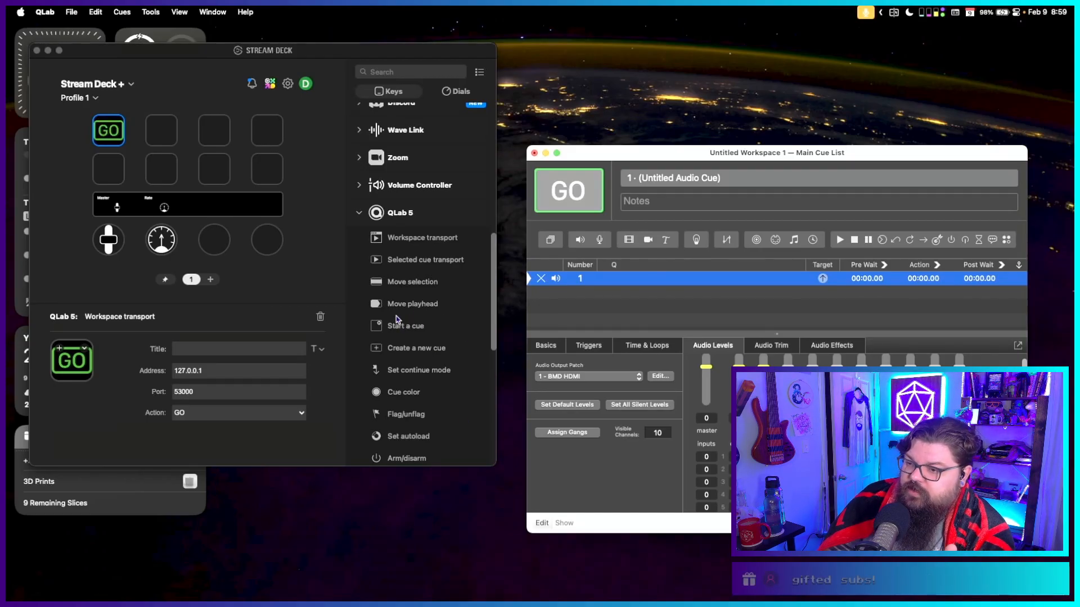
left_click(431, 243)
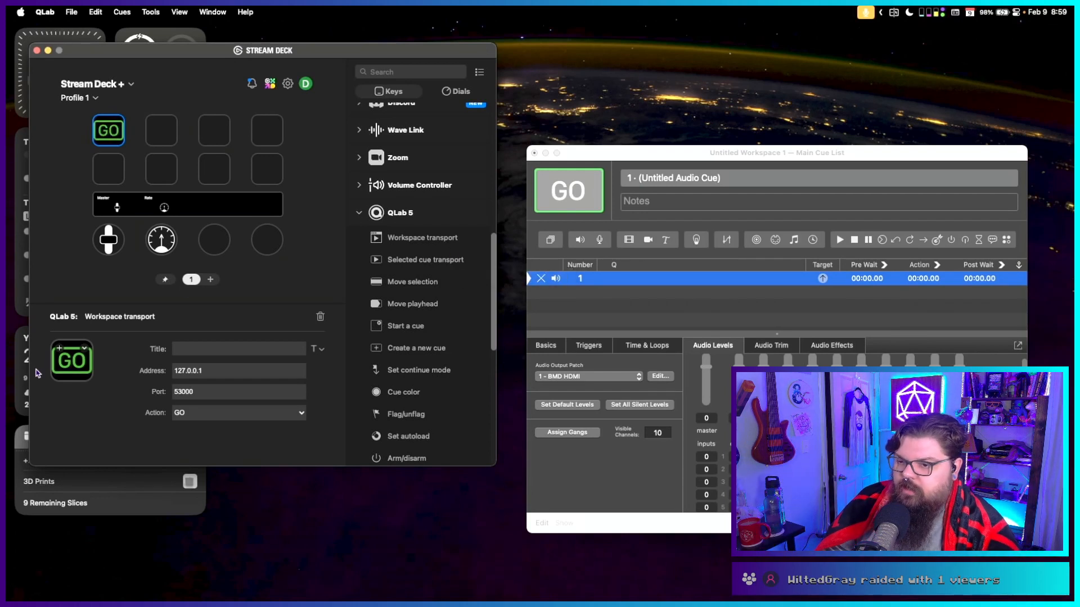
Try the GO key's Audition GO, Panic, Pause All, Resume All and Reset All actions in turn, and set it back to GO.
left_click(224, 416)
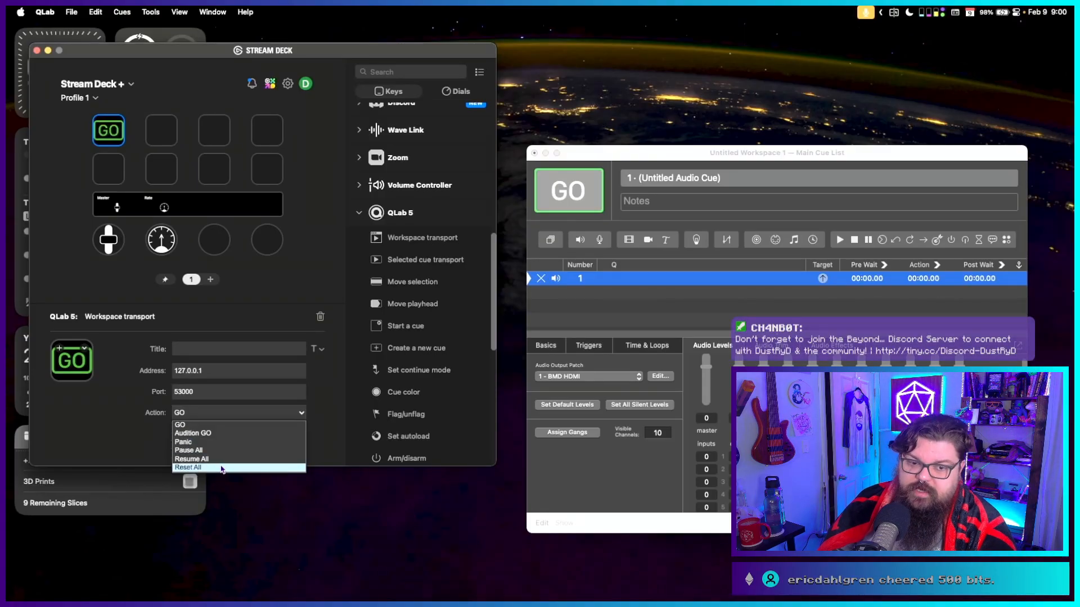
left_click(239, 308)
left_click(206, 415)
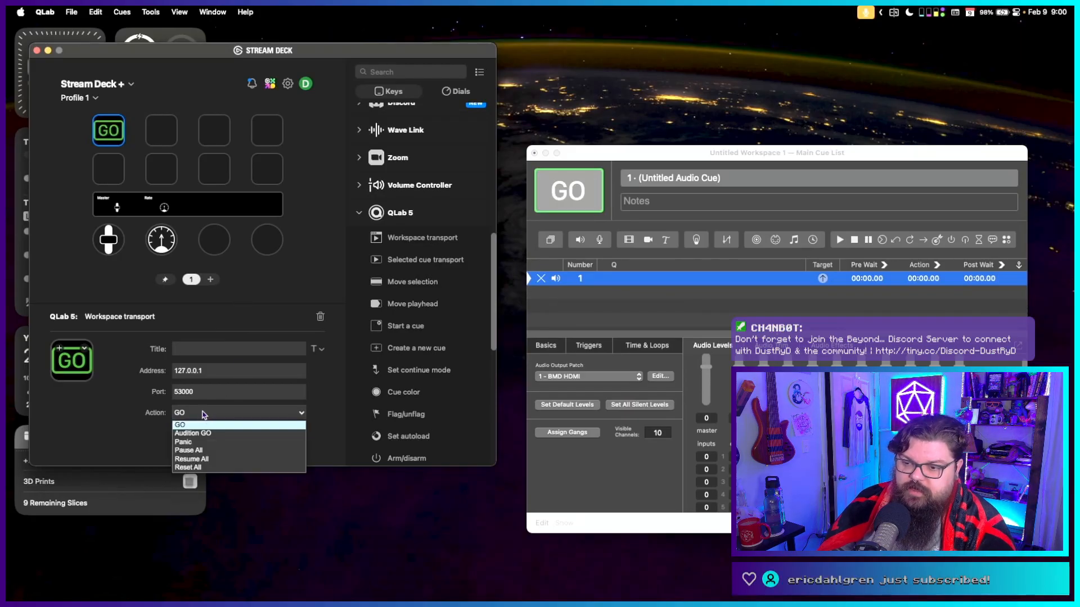
left_click(206, 432)
left_click(209, 416)
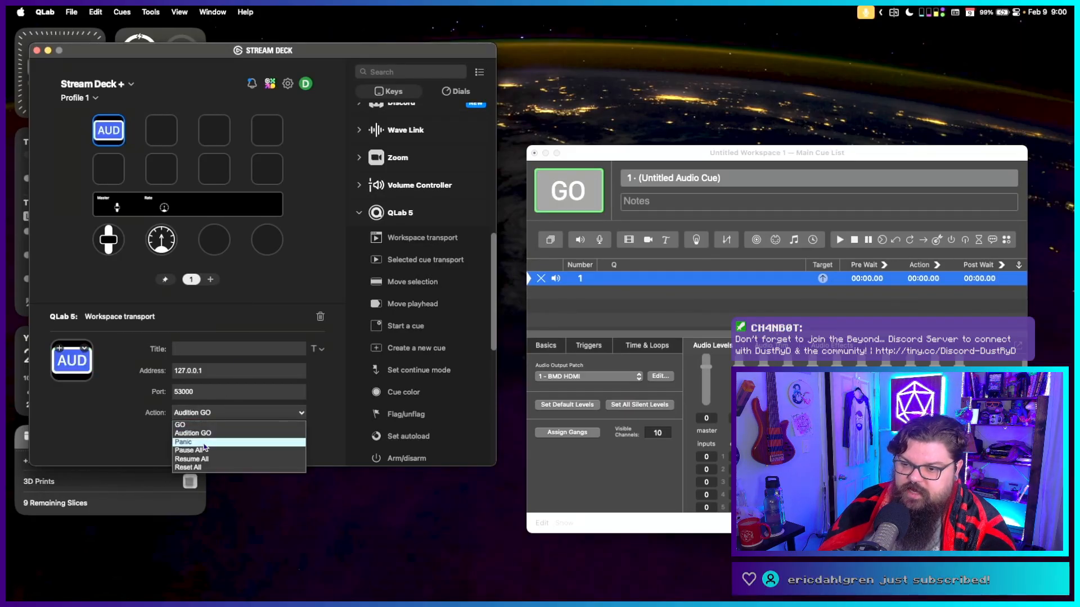
left_click(205, 442)
left_click(211, 415)
left_click(205, 450)
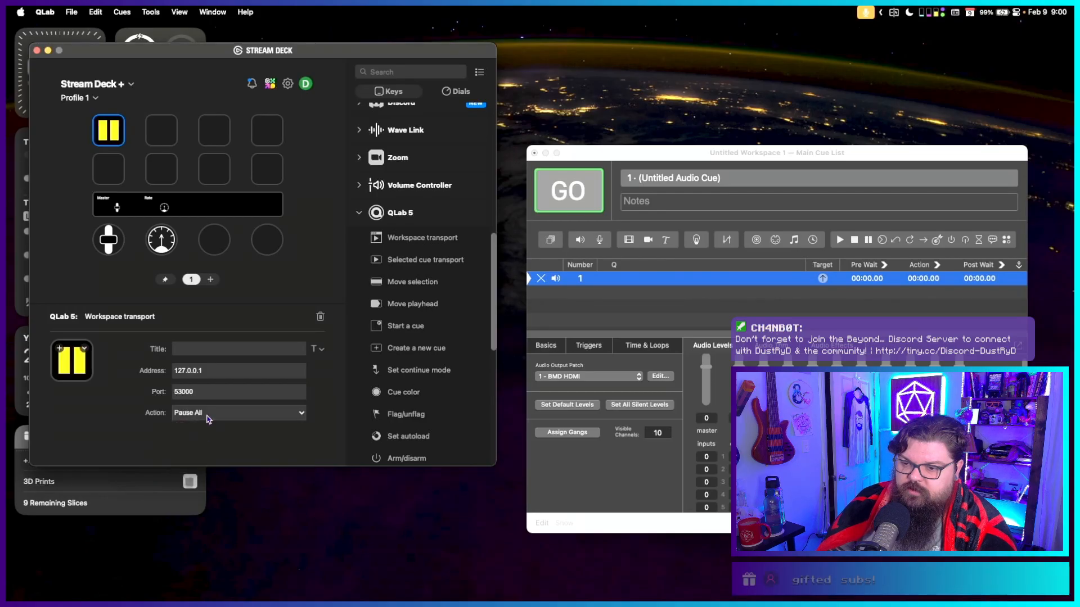
left_click(209, 415)
left_click(206, 459)
left_click(209, 415)
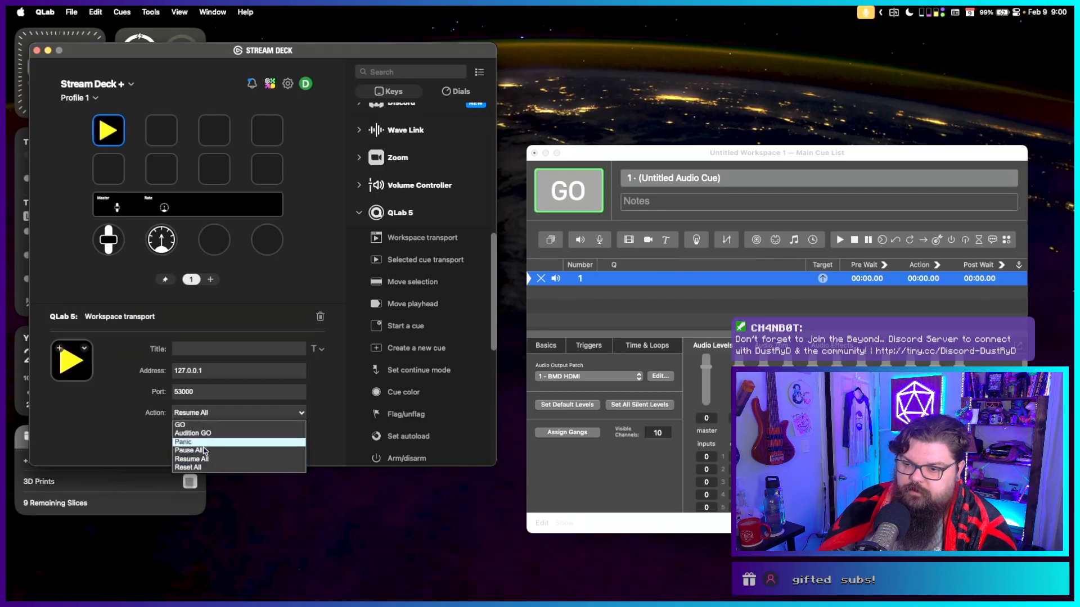
left_click(206, 467)
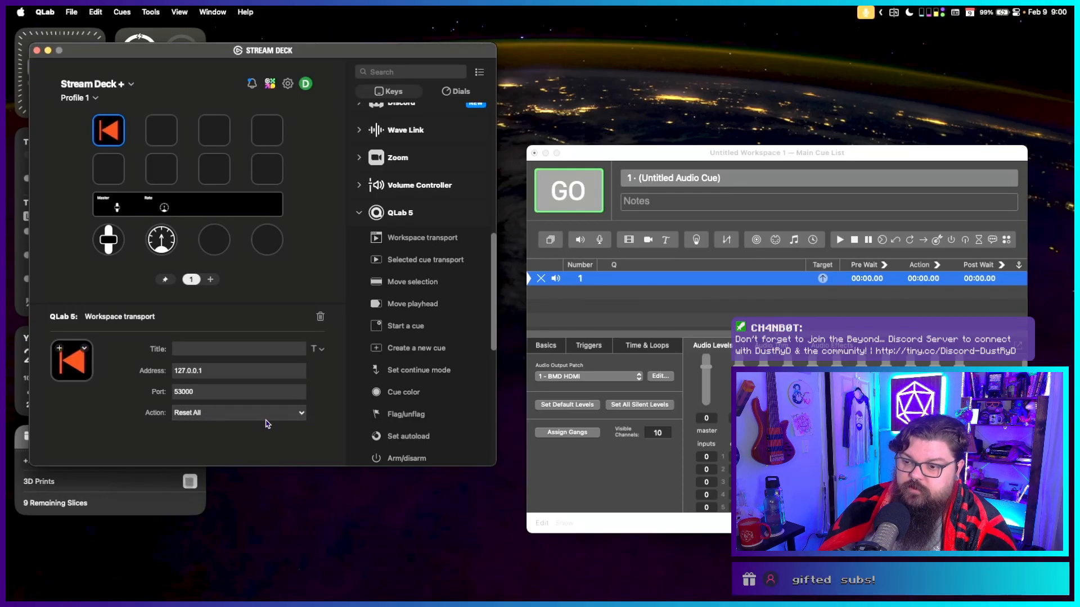
left_click(236, 414)
left_click(236, 426)
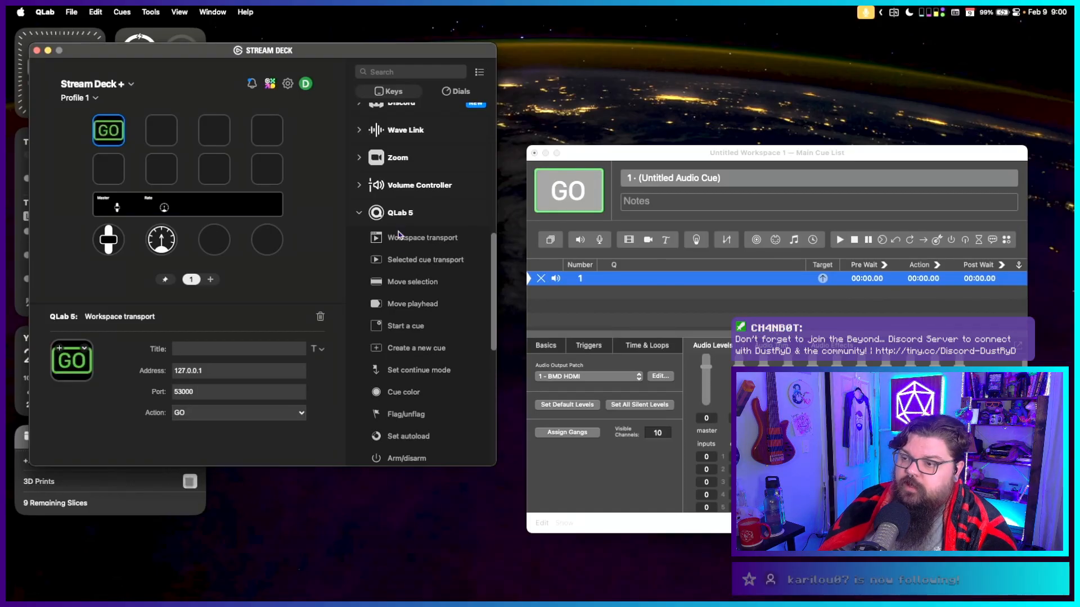
Assign the QLab 5 Selected cue transport action to the second key and view its available actions, keeping Preview.
left_click_drag(408, 264, 162, 130)
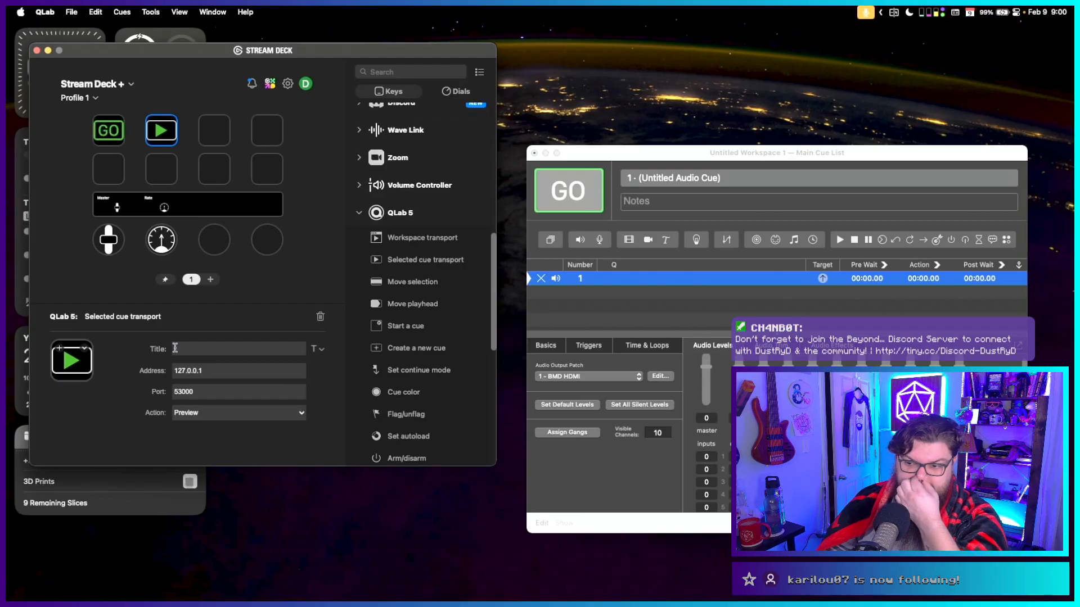
left_click(216, 415)
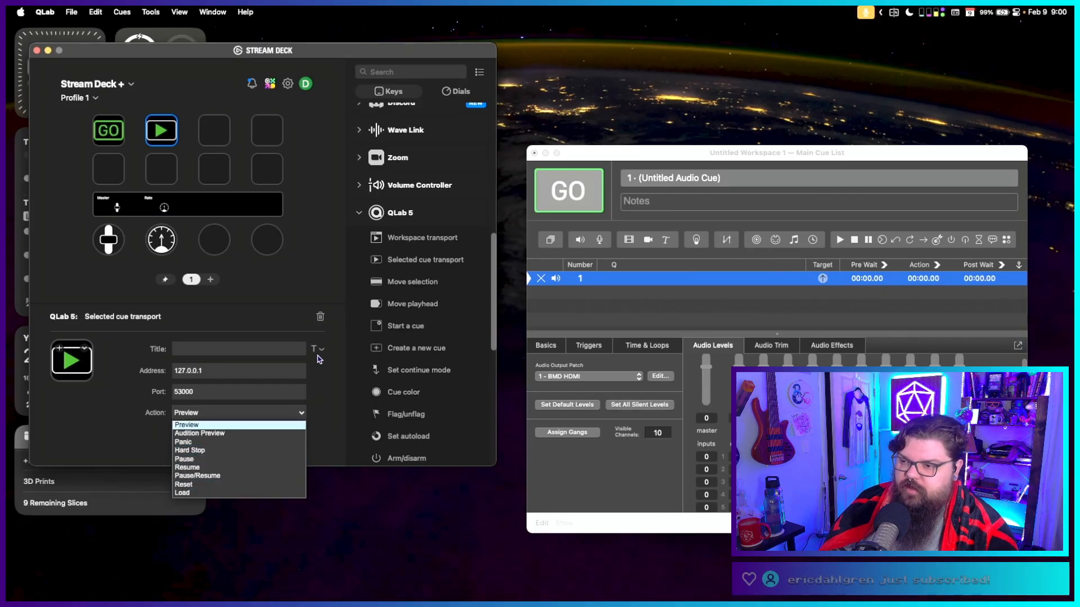
left_click(407, 283)
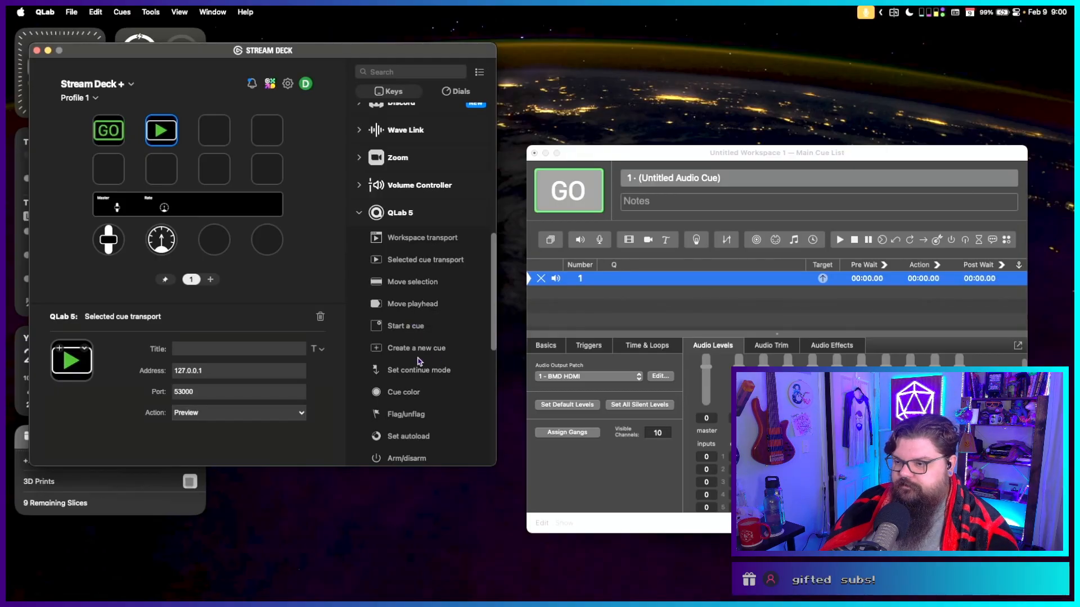
scroll(422, 362, "down", 3)
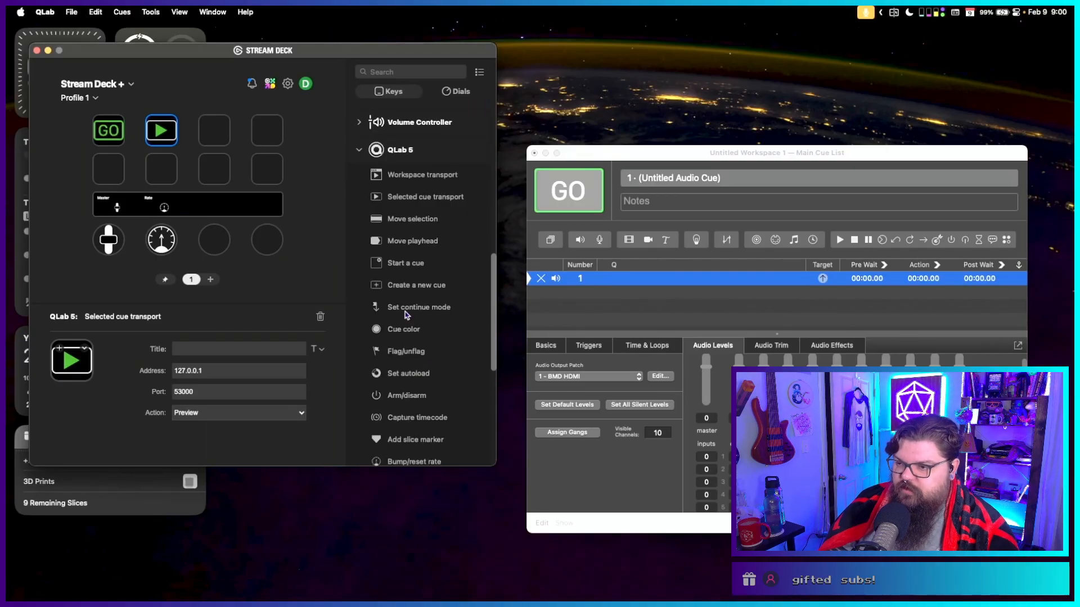
Assign the QLab 5 Set continue mode action to the third key, trying Auto-continue and Auto-follow before returning to Do not continue.
left_click_drag(404, 308, 201, 142)
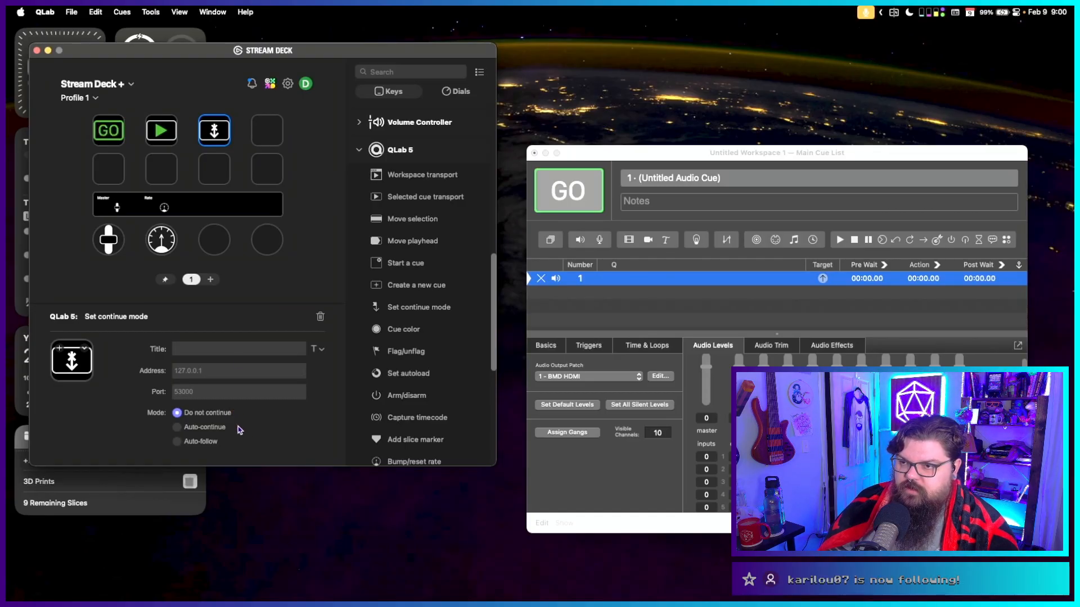
left_click(177, 428)
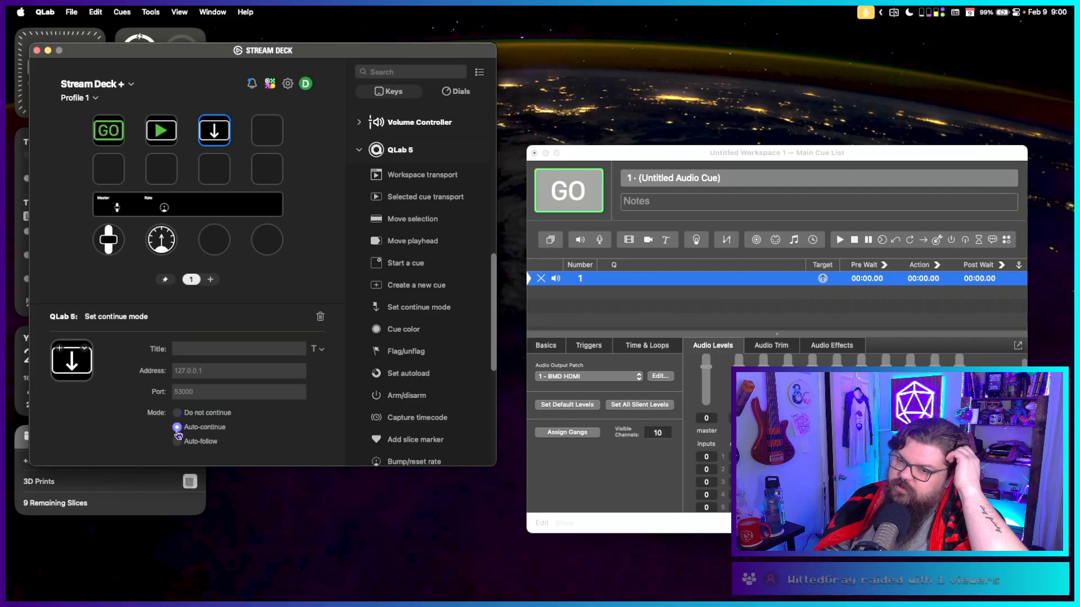
left_click(177, 442)
left_click(177, 413)
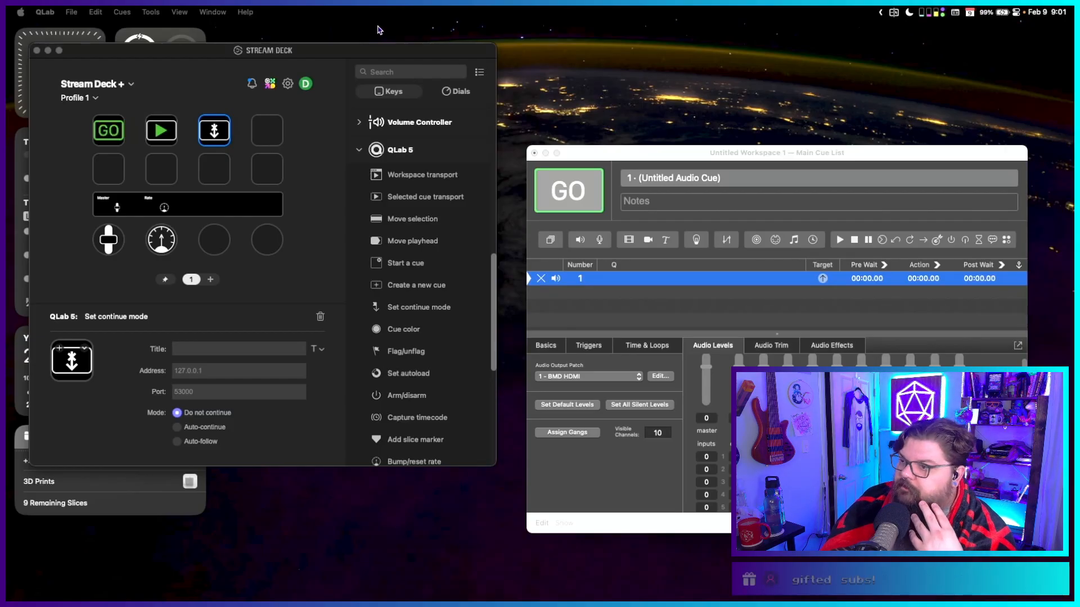
Align the QLab workspace window with the top of the Stream Deck window and review the Level and Rate dials' settings.
left_click_drag(753, 162, 758, 56)
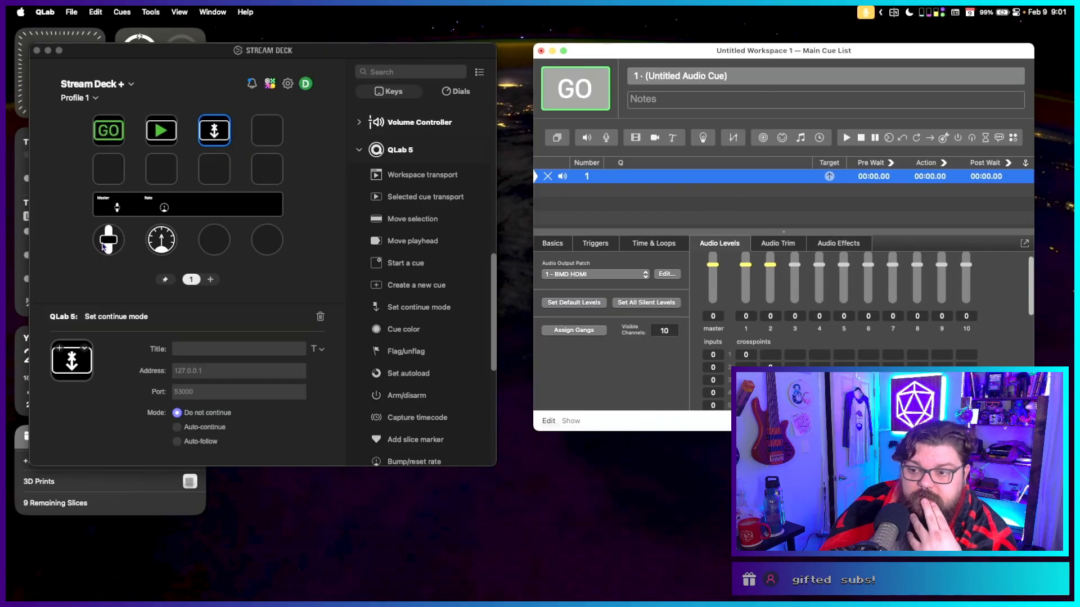
left_click(124, 248)
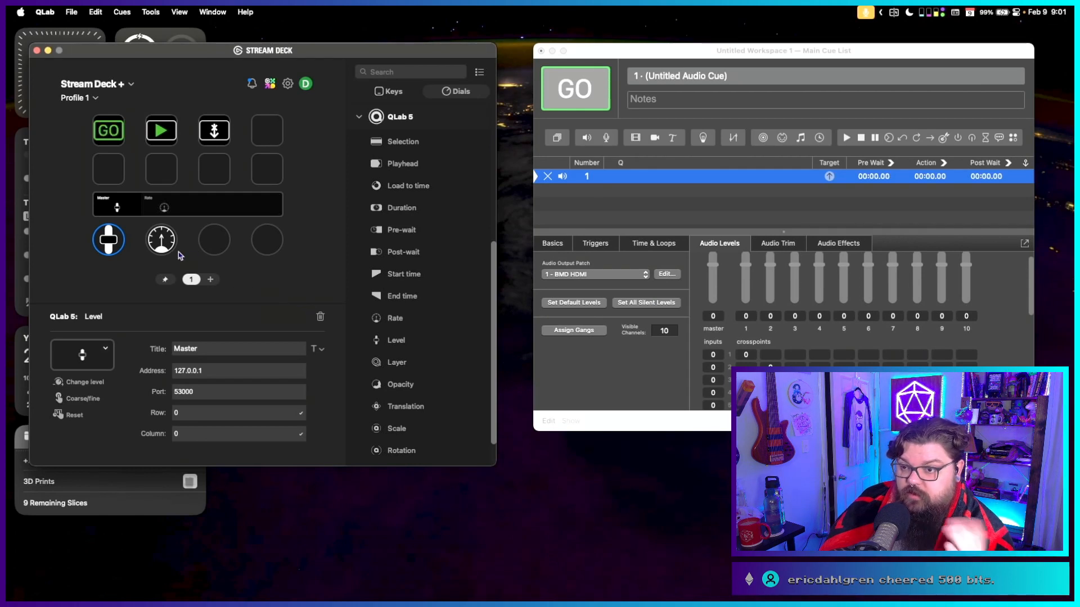
left_click(162, 241)
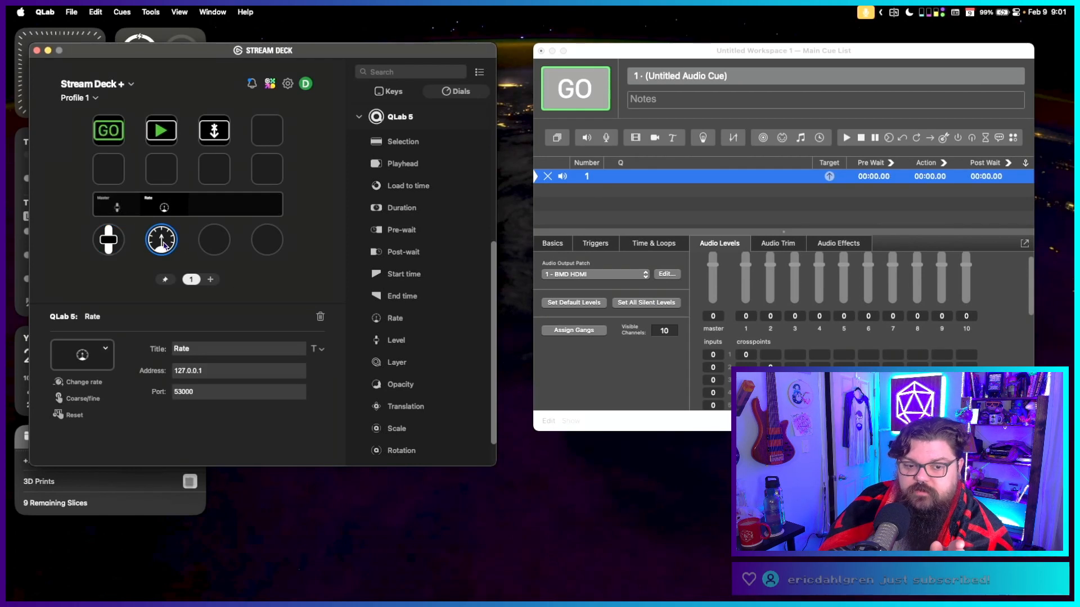
Assign the QLab 5 Crop action to the third dial on page 1.
scroll(402, 283, "down", 2)
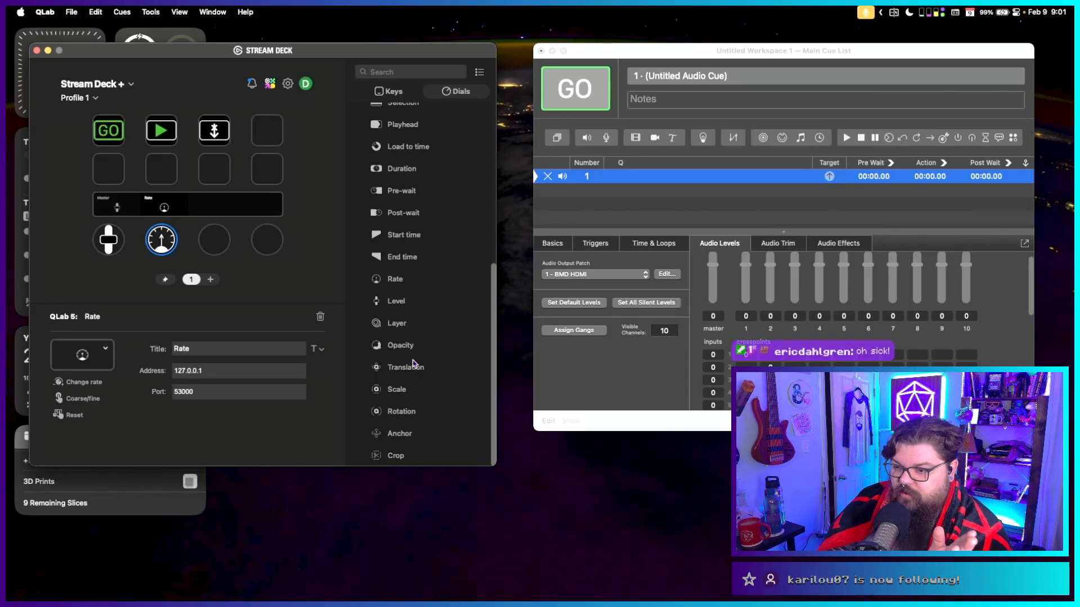
left_click_drag(394, 456, 212, 248)
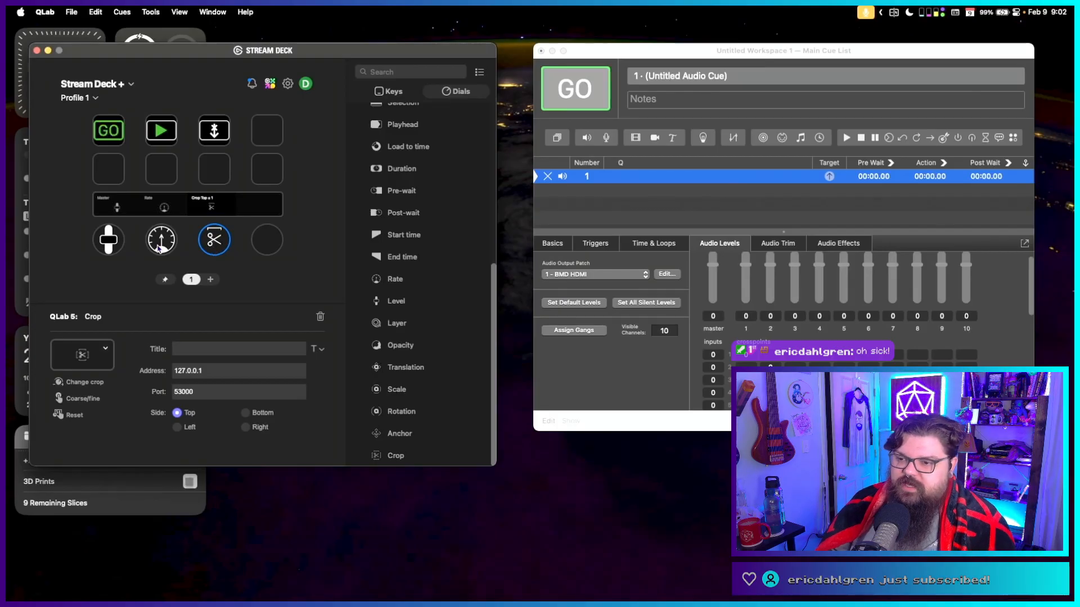
Add a second page to the profile and assign the QLab 5 Crop action to all four of its dials.
left_click(211, 280)
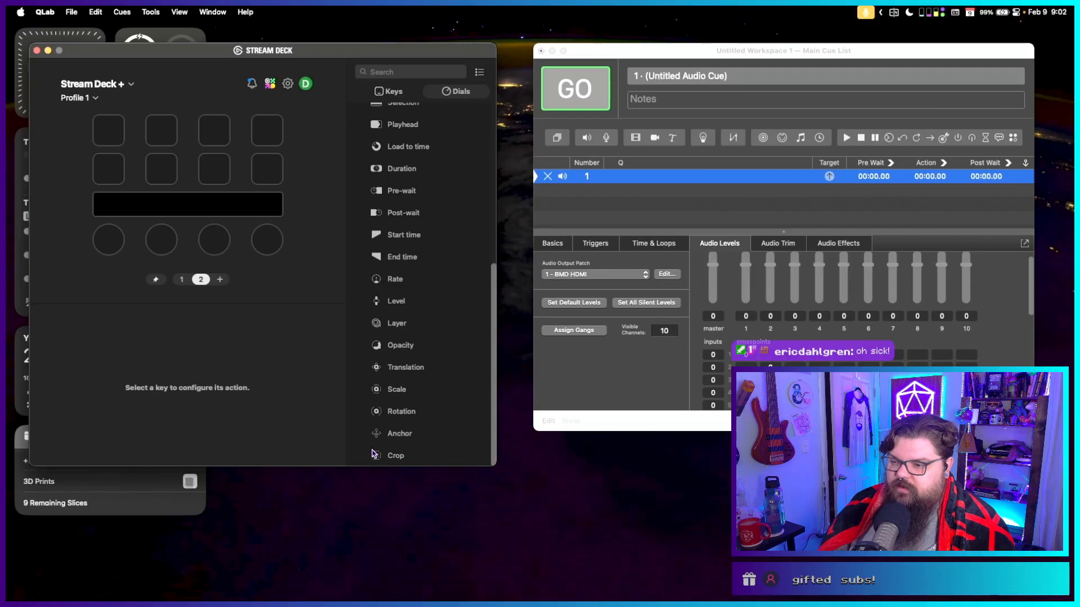
left_click_drag(376, 457, 108, 240)
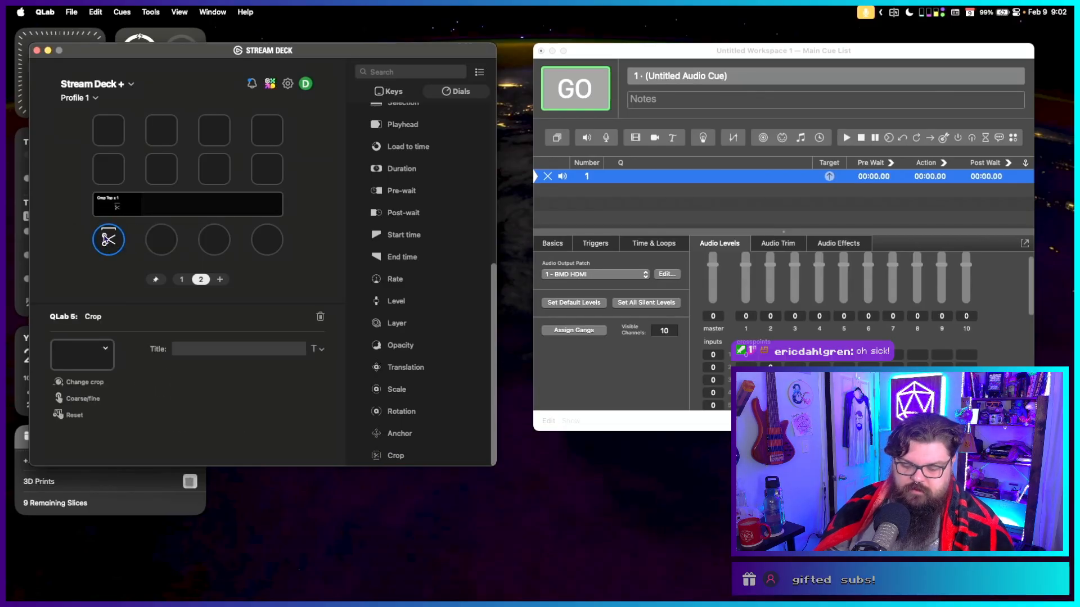
left_click(157, 241)
key("super+v")
left_click(232, 241)
left_click(210, 243)
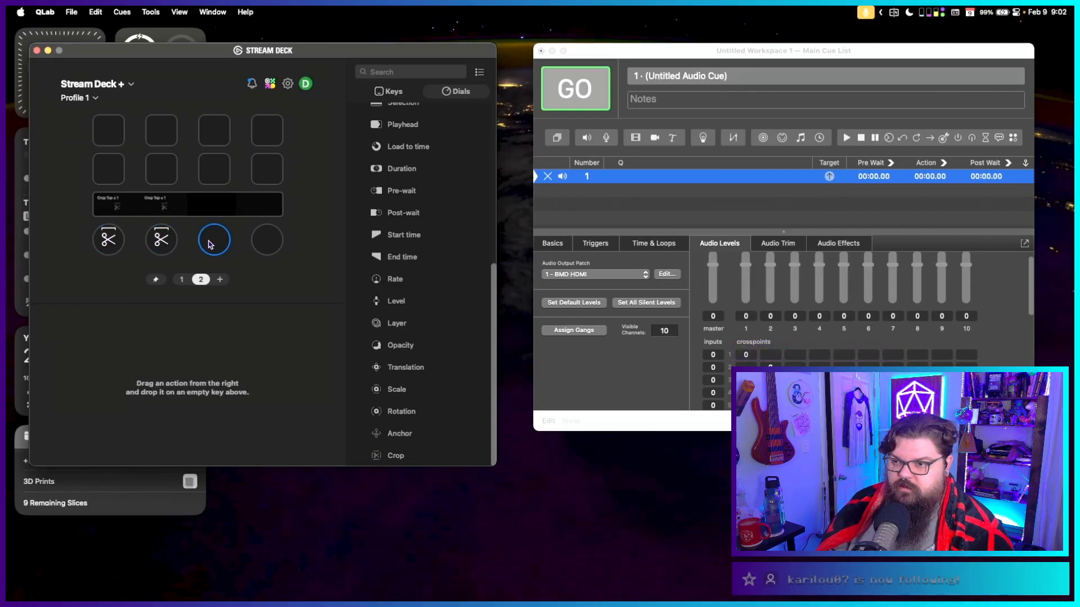
key("super+v")
left_click(272, 242)
key("super+v")
Set the crop side of page 2's second, third and fourth dials to Bottom, Left and Right, keeping Top on the first.
left_click(107, 242)
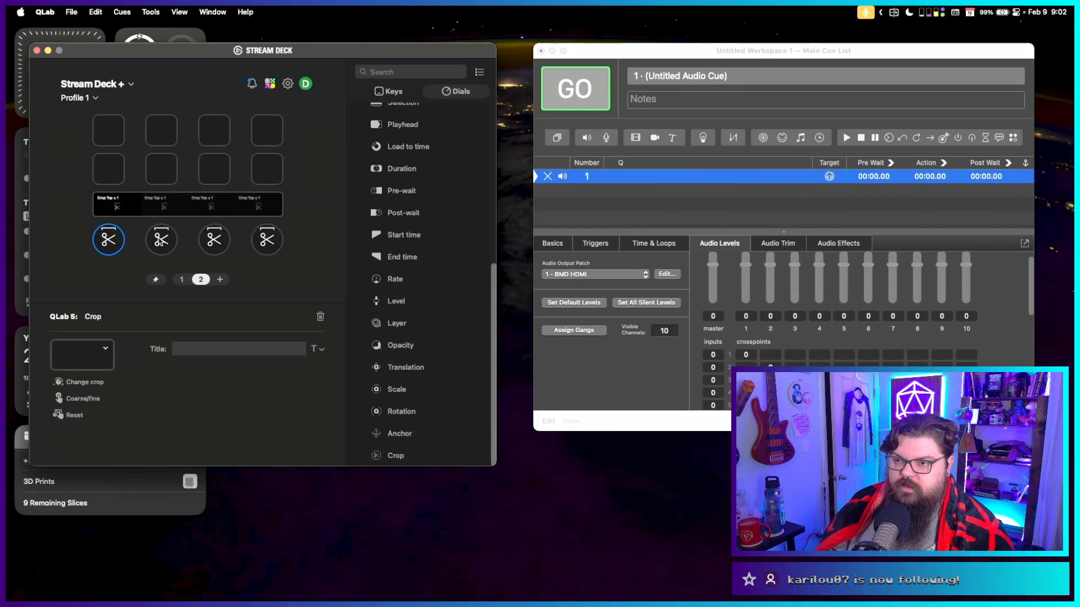
left_click(167, 239)
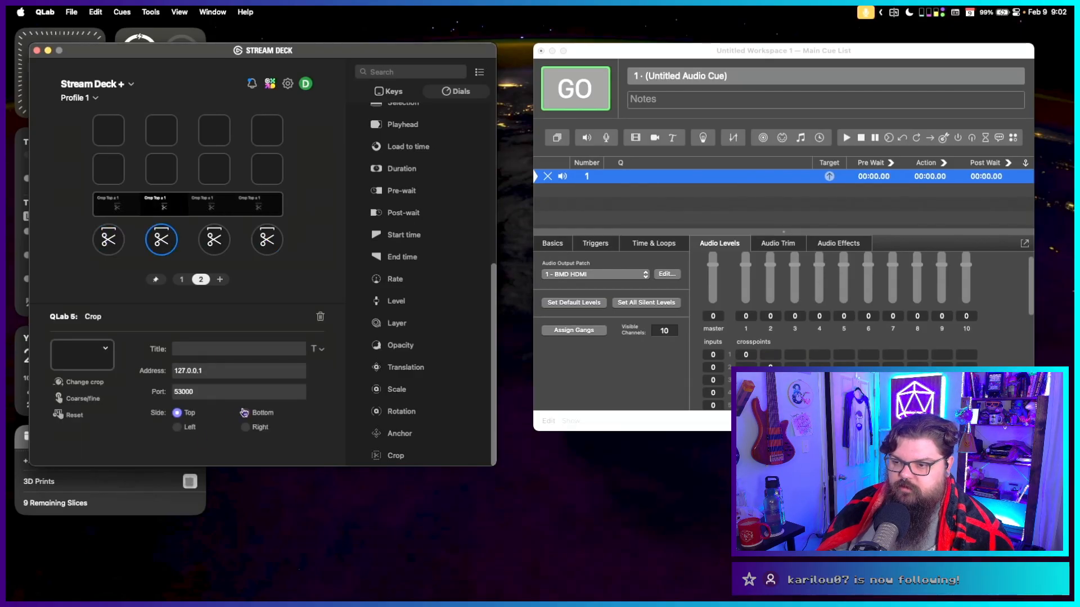
left_click(245, 413)
left_click(214, 239)
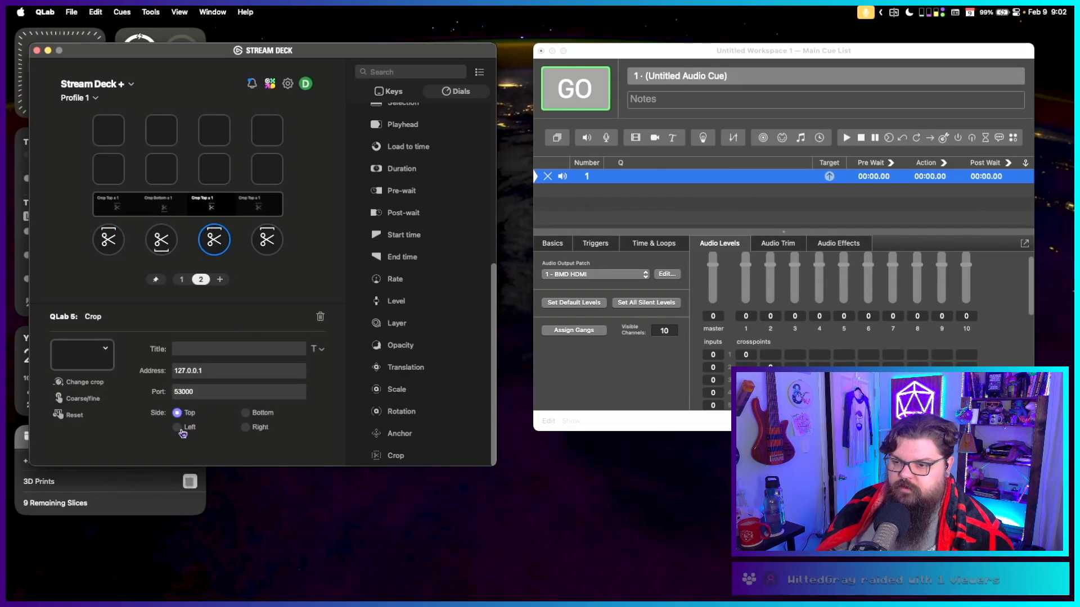
left_click(177, 427)
left_click(259, 250)
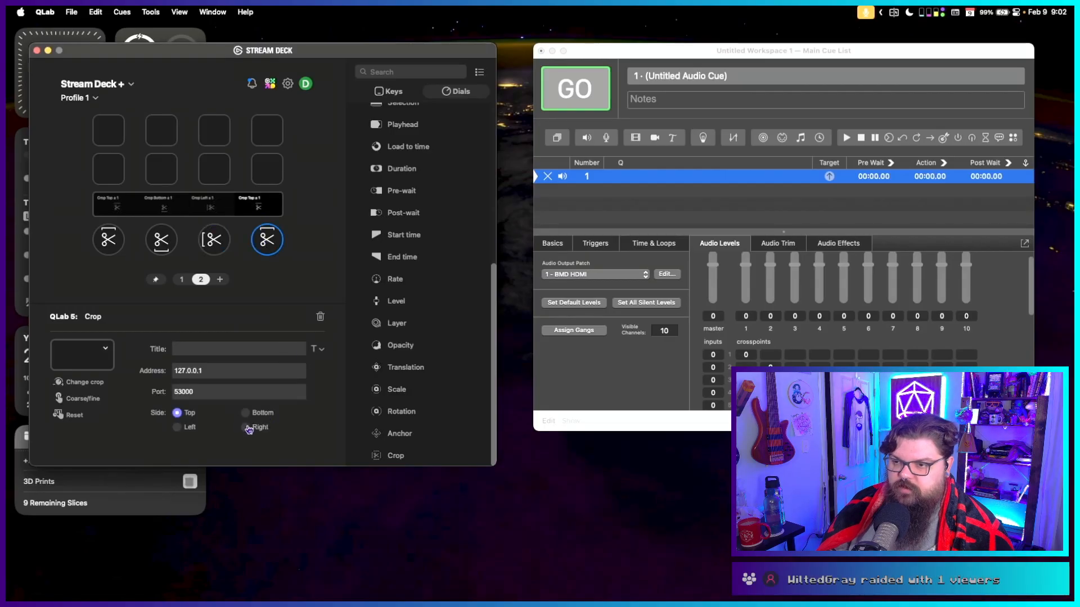
left_click(246, 427)
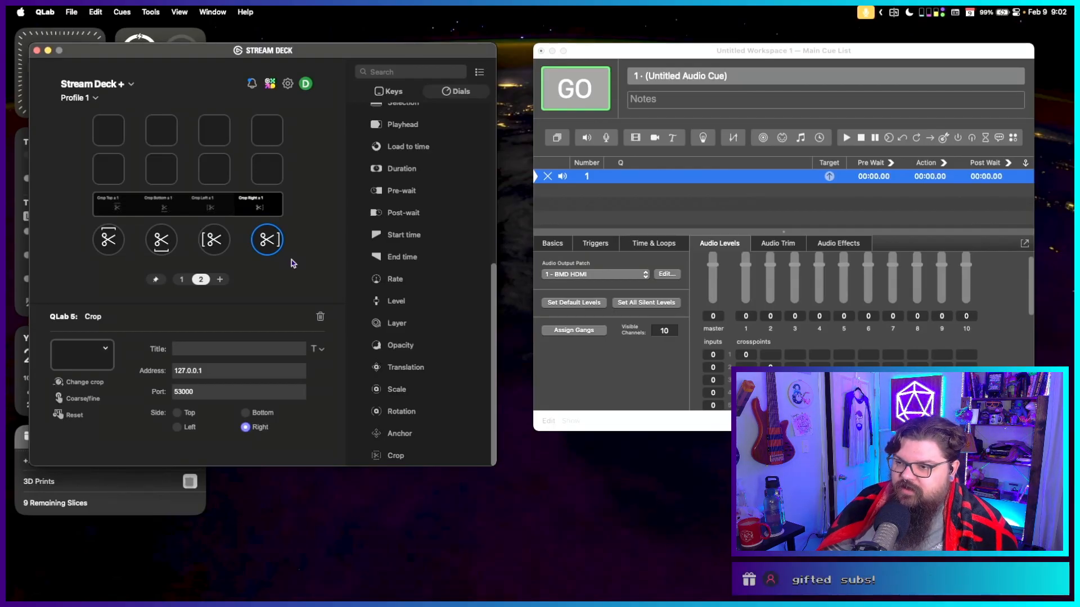
Return to page 1 and remove the Crop action from its third dial.
scroll(425, 273, "up", 2)
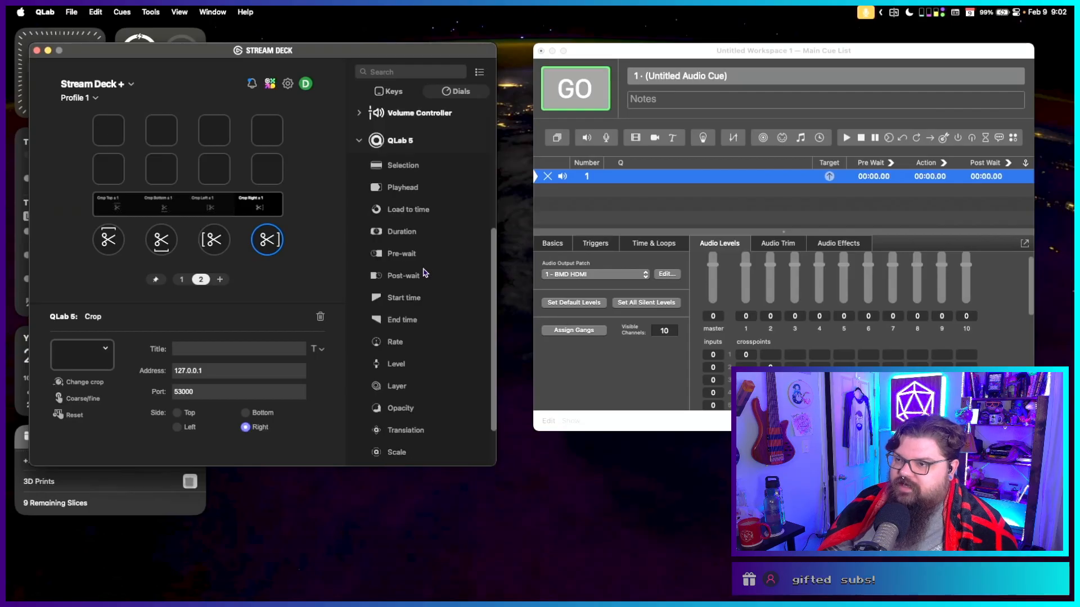
scroll(425, 271, "down", 2)
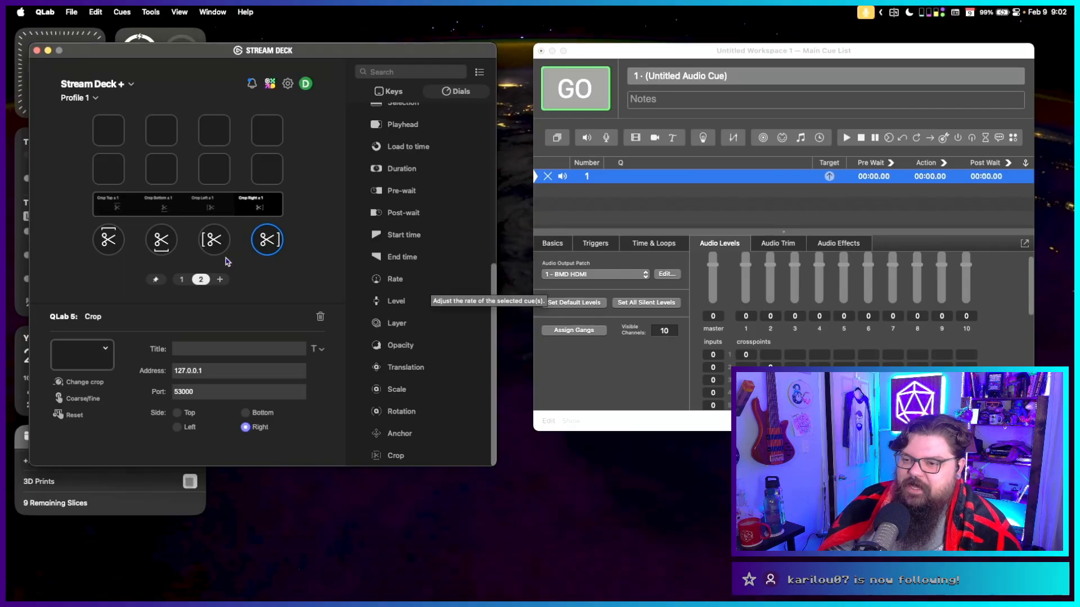
left_click(182, 280)
left_click(212, 247)
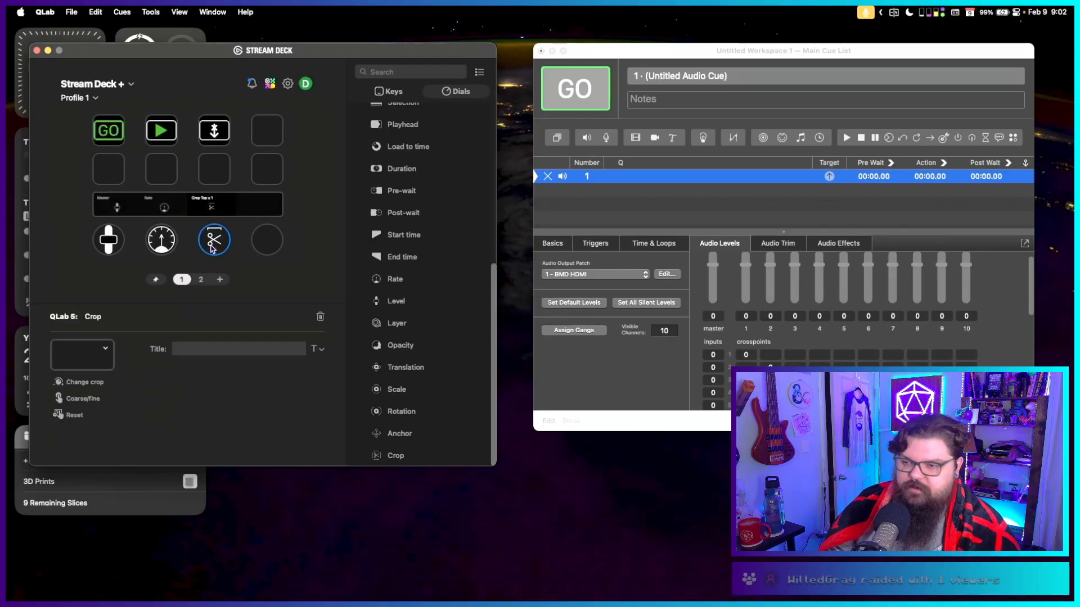
key("Delete")
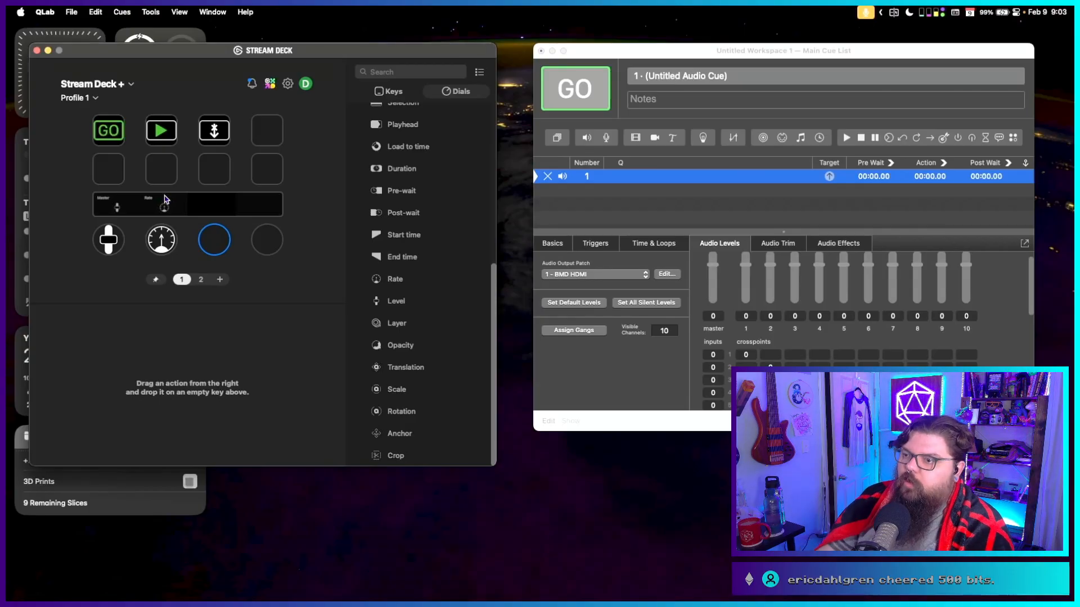
Review the QLab 5 actions available for keys through to the end of the list.
scroll(421, 243, "up", 4)
scroll(422, 248, "down", 4)
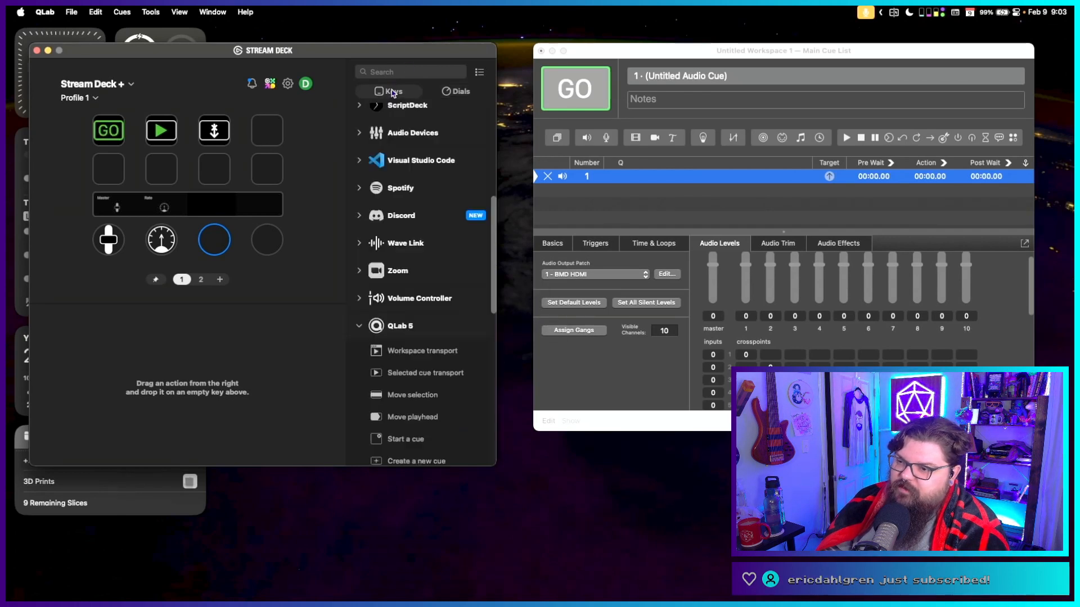
scroll(426, 306, "down", 5)
scroll(426, 304, "down", 3)
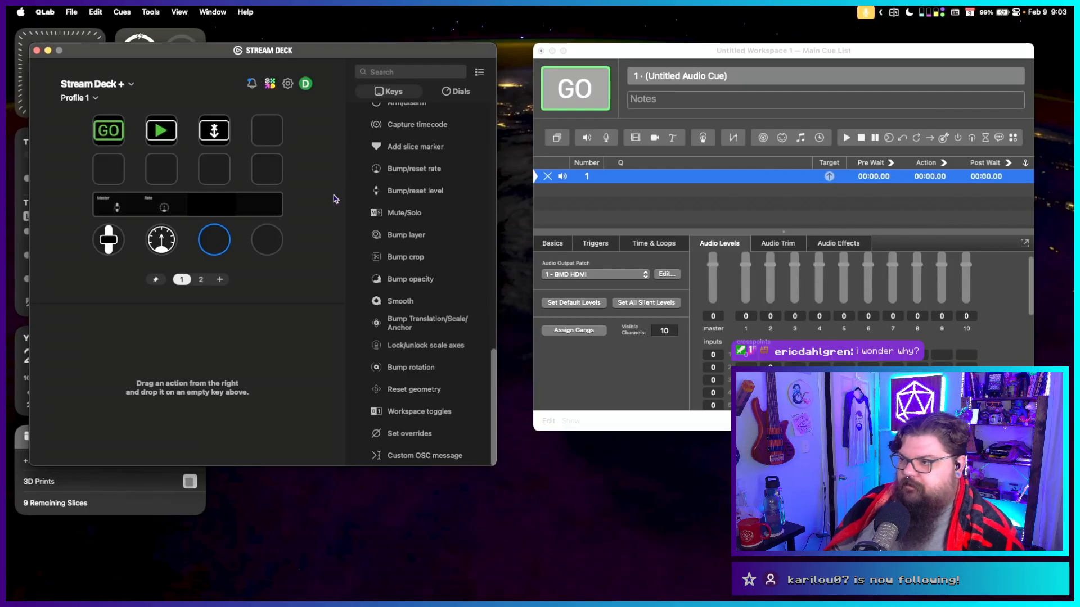
Add a light cue to the main cue list in QLab and show its levels.
left_click(707, 138)
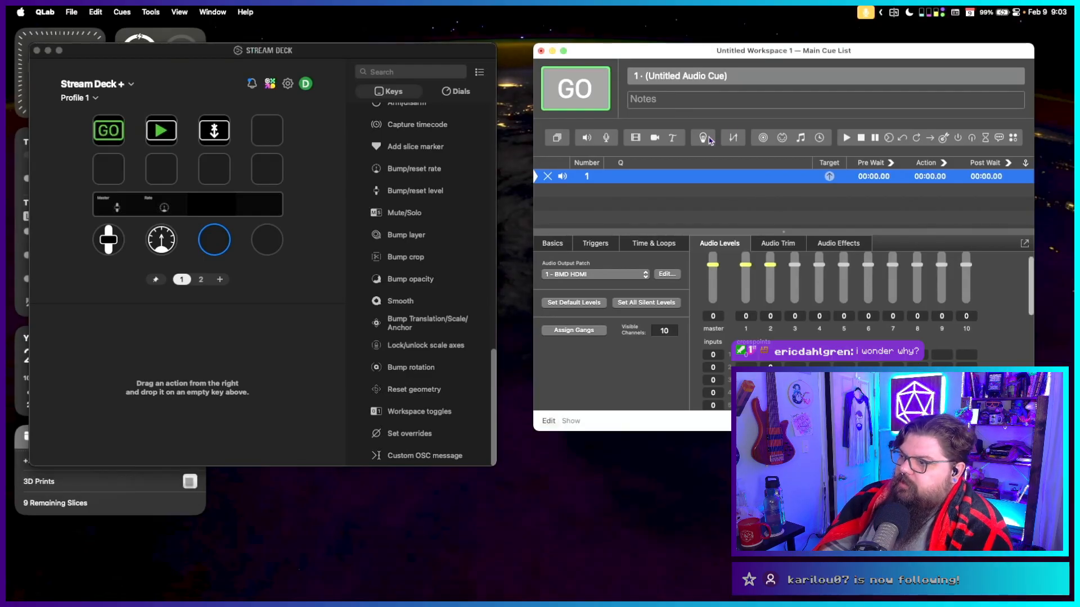
left_click(703, 138)
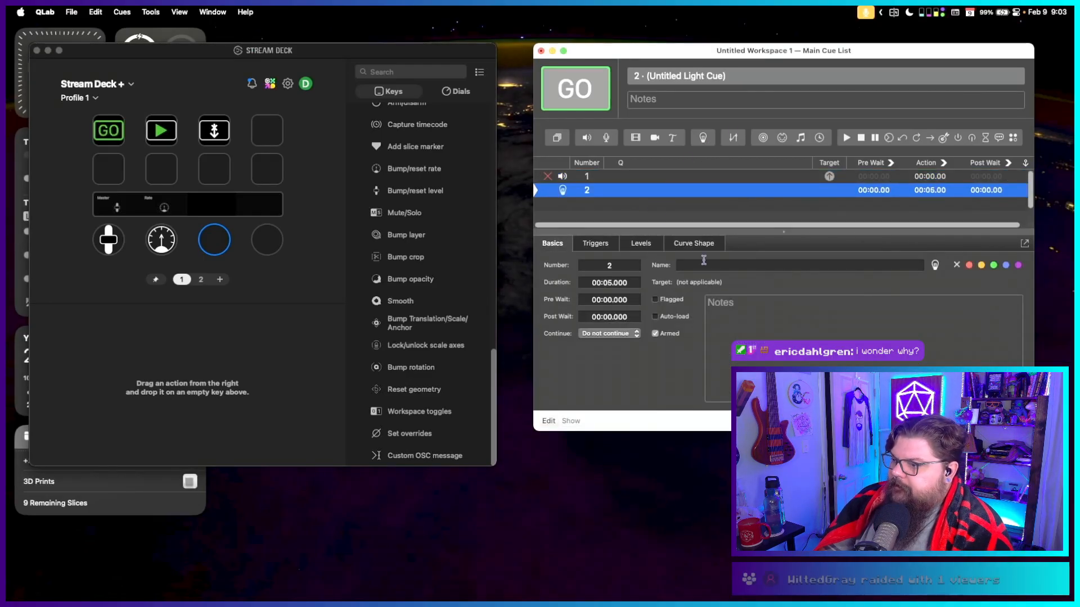
left_click(637, 245)
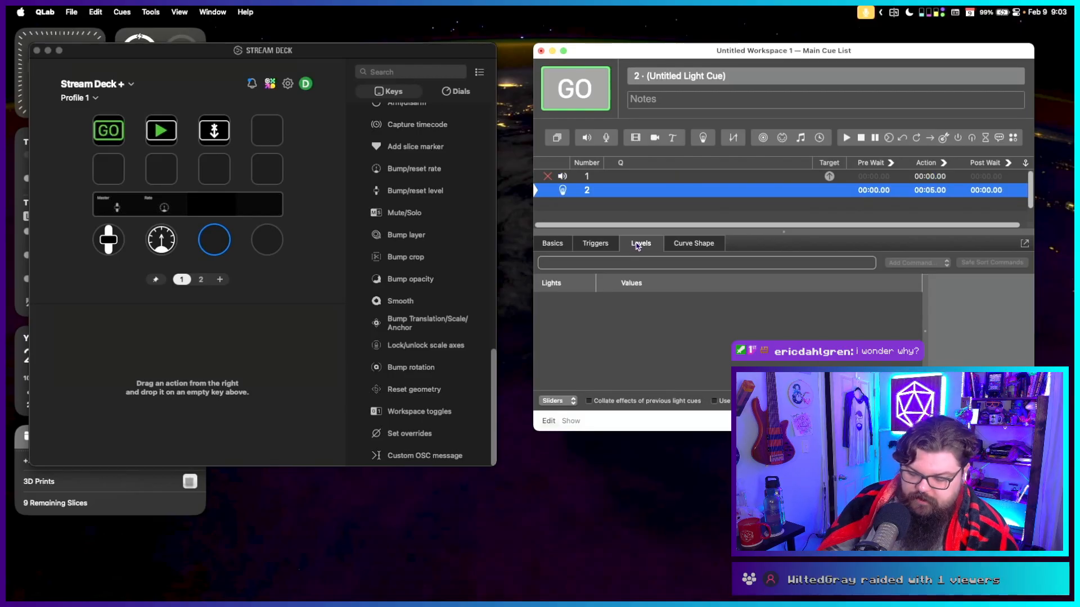
Open the workspace's light patch settings.
key("super+comma")
left_click(296, 139)
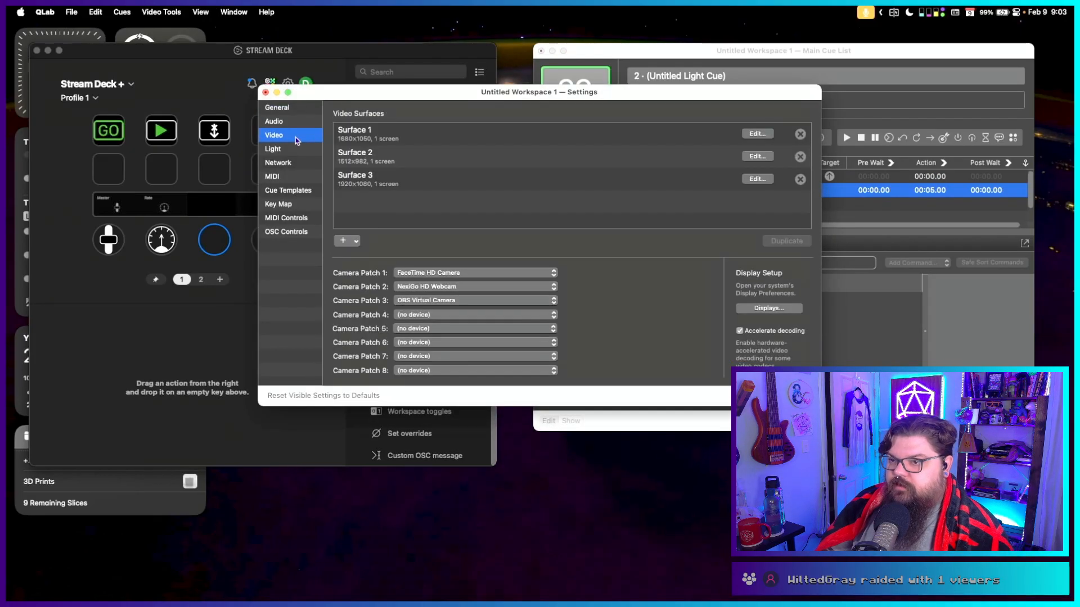
left_click(297, 149)
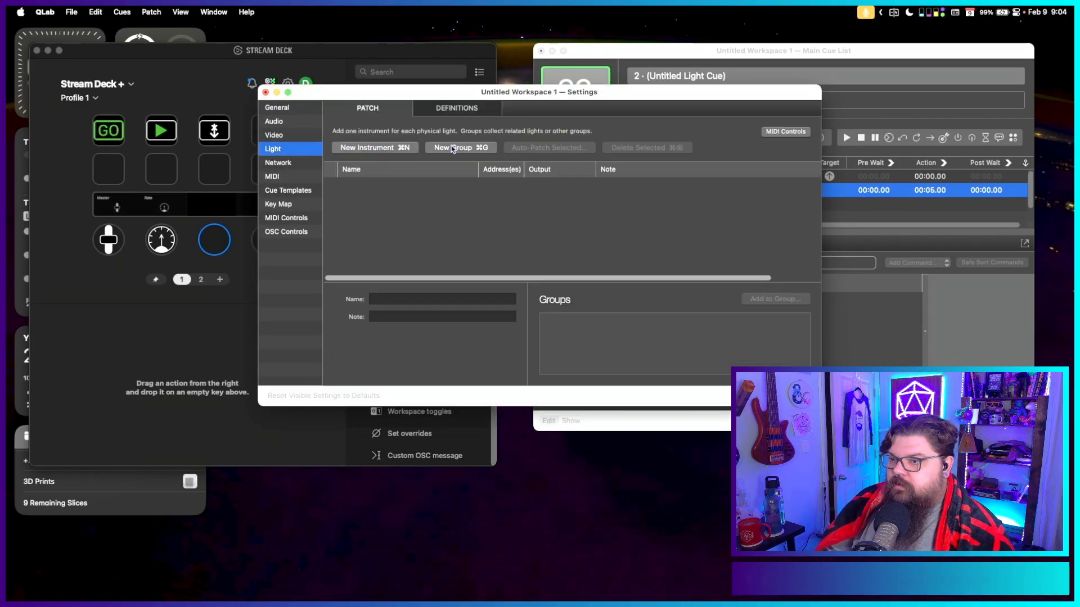
Start a new light instrument and choose the Generic "RGB Fixture" definition after filtering the fixture library for "rgb".
left_click(402, 151)
left_click(417, 200)
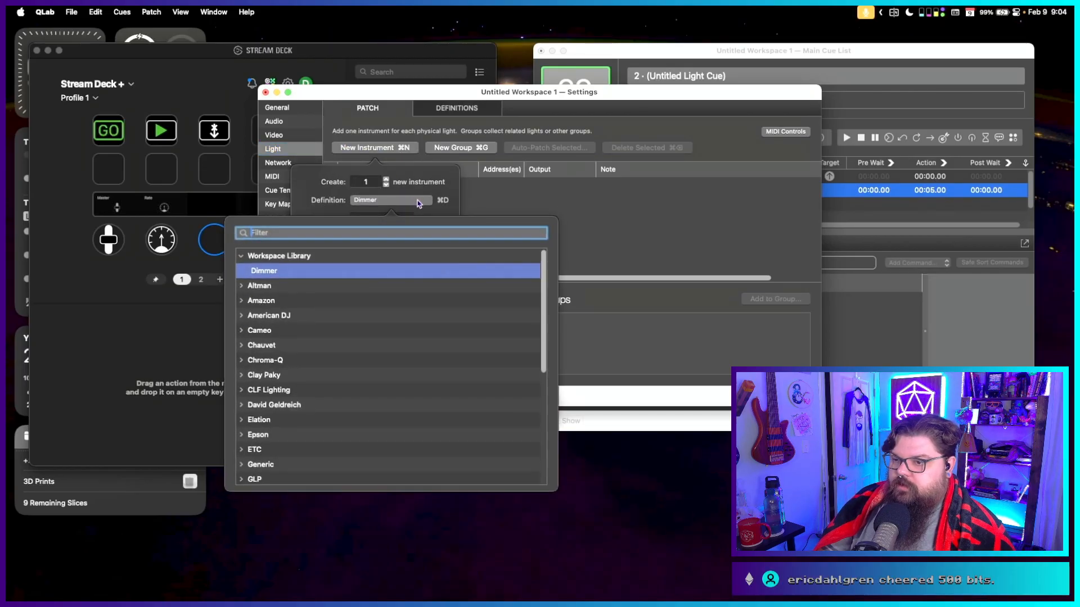
type("rgb")
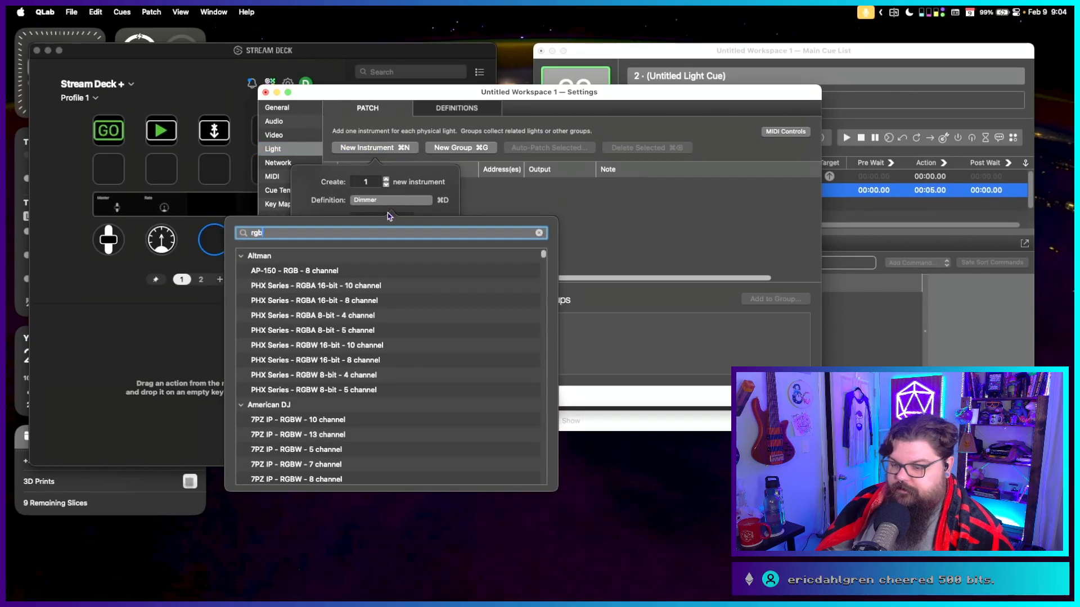
scroll(343, 333, "down", 20)
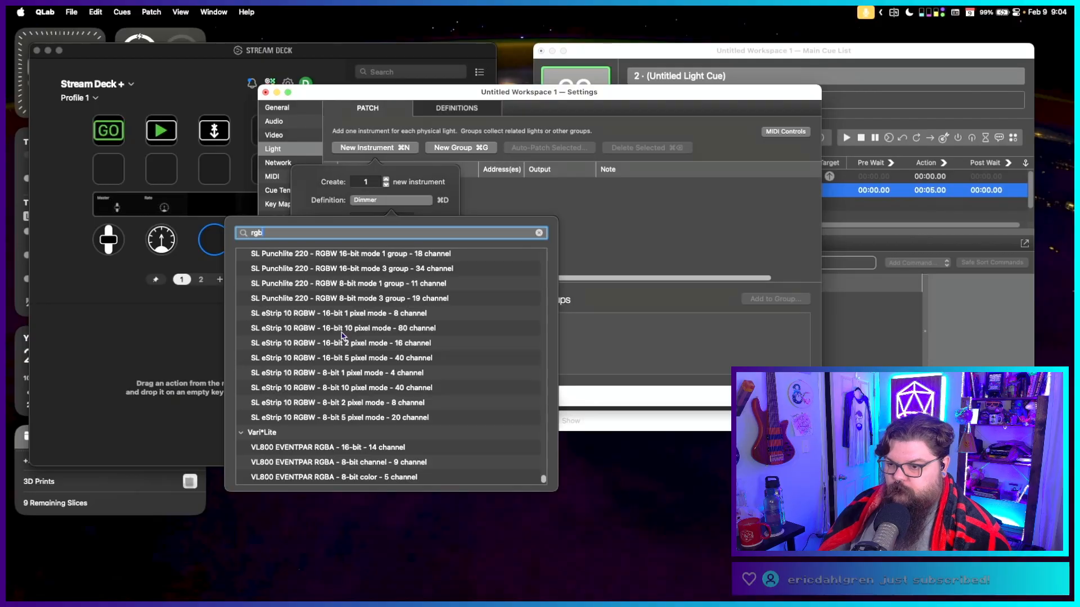
scroll(341, 335, "up", 15)
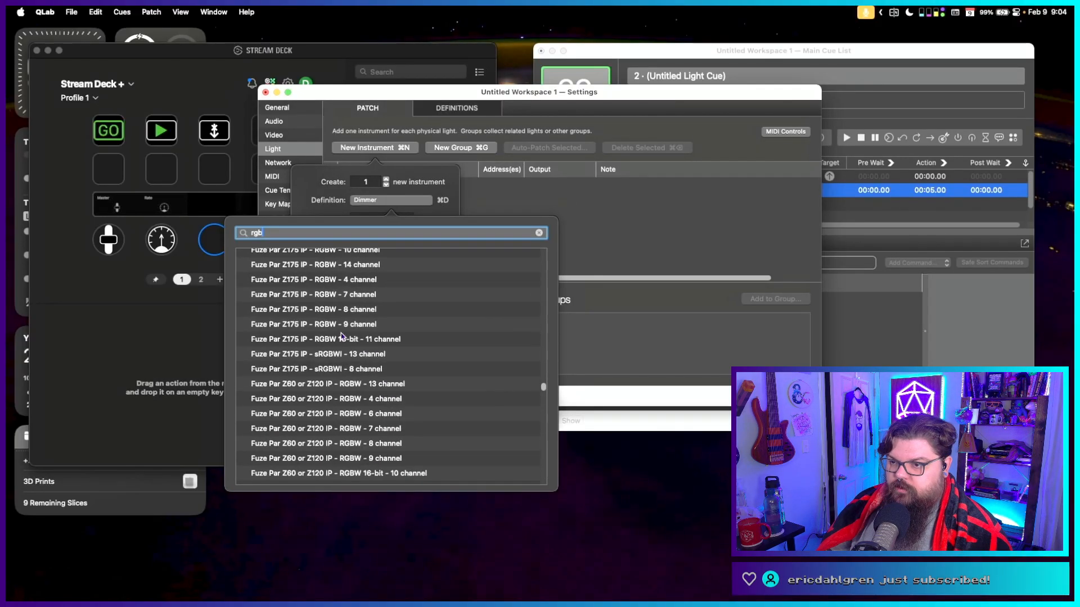
scroll(341, 336, "up", 15)
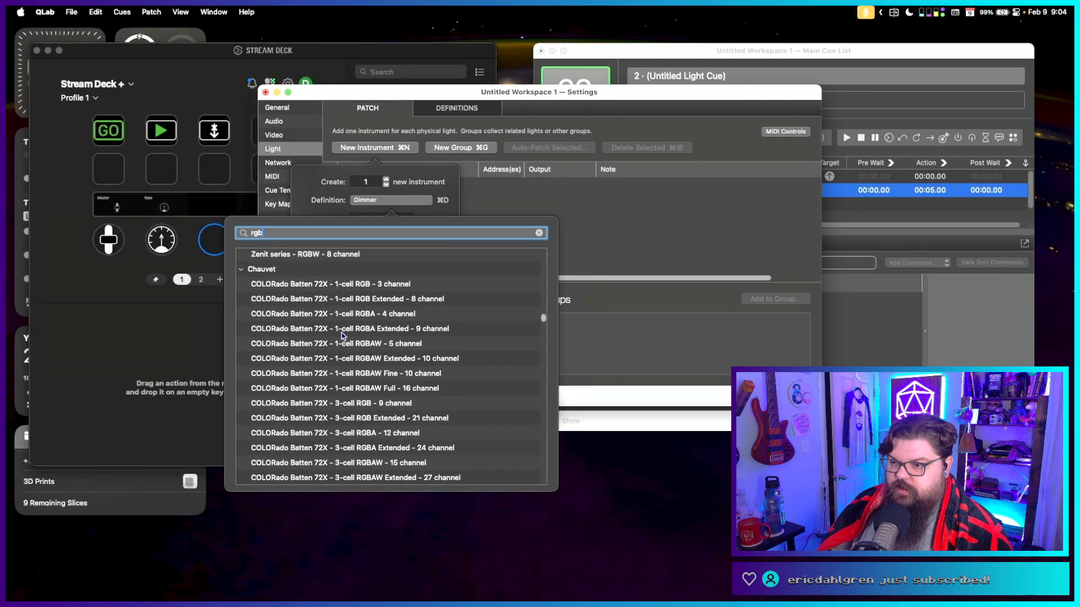
scroll(342, 335, "down", 10)
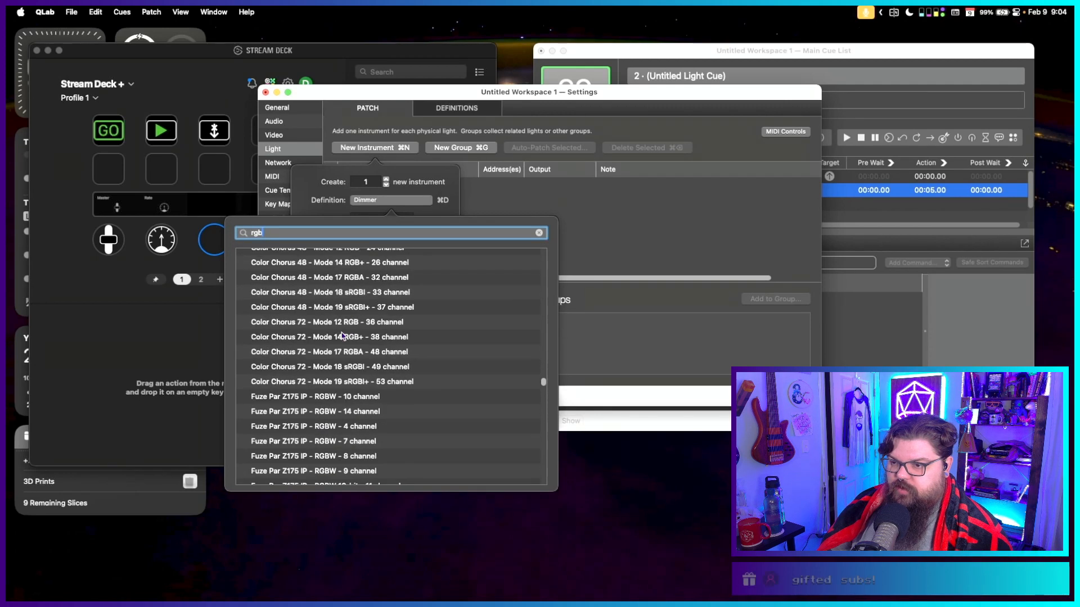
scroll(342, 335, "down", 15)
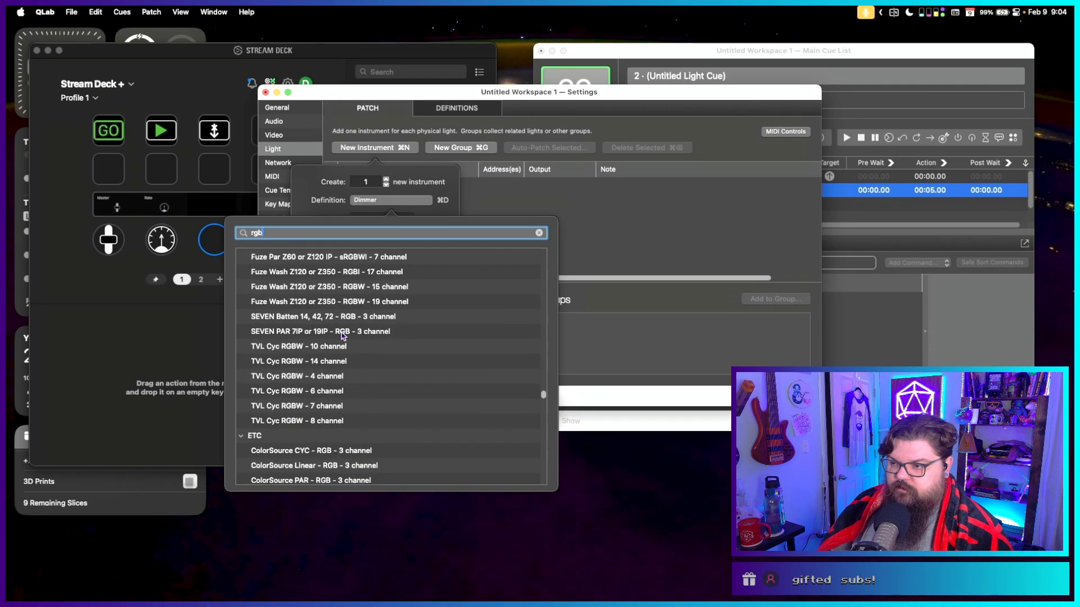
scroll(342, 334, "up", 3)
scroll(342, 334, "down", 3)
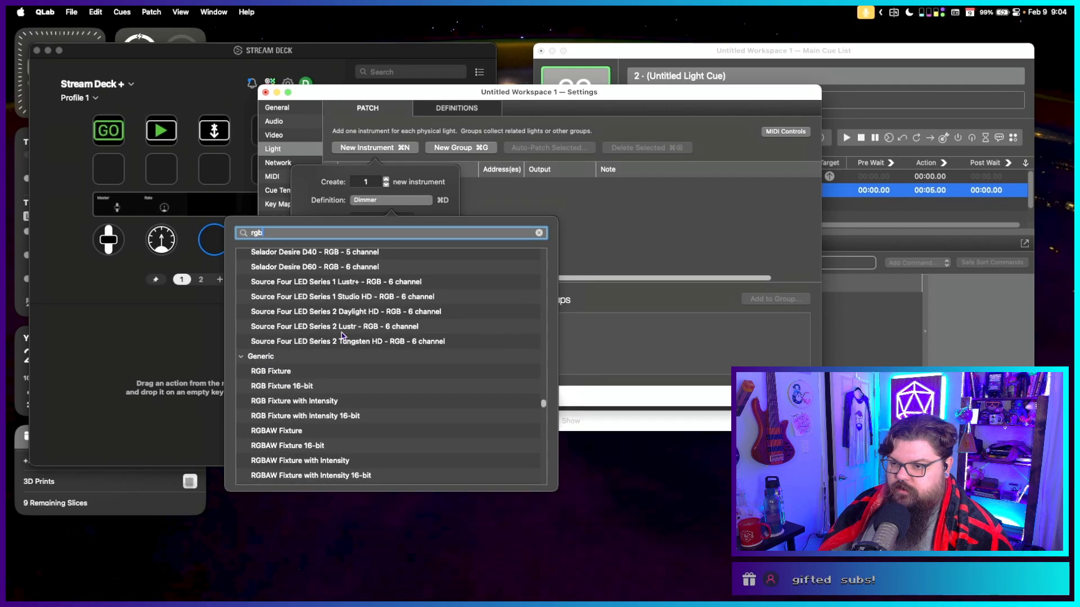
scroll(342, 336, "down", 2)
left_click(271, 329)
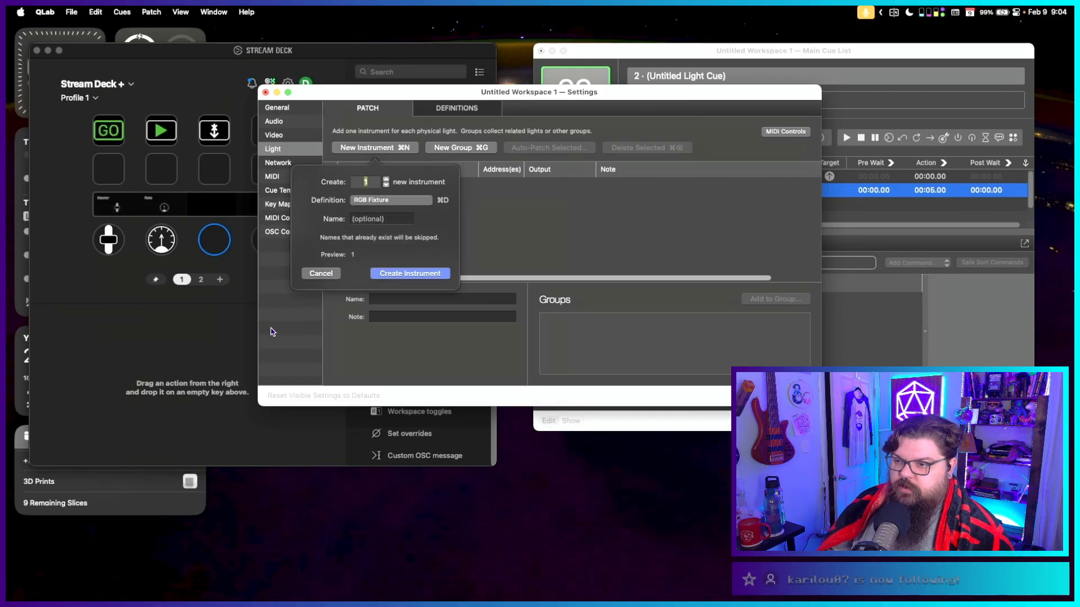
Create 3 RGB Fixture instruments with the name prefix "RGB".
left_click(386, 180)
left_click(386, 179)
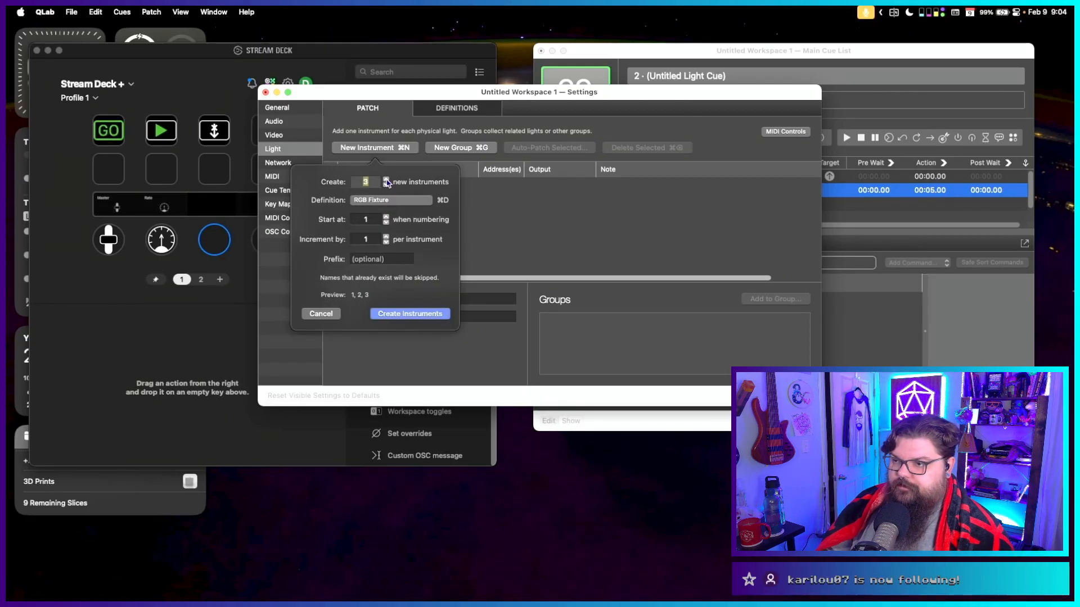
left_click(389, 257)
type("RGB")
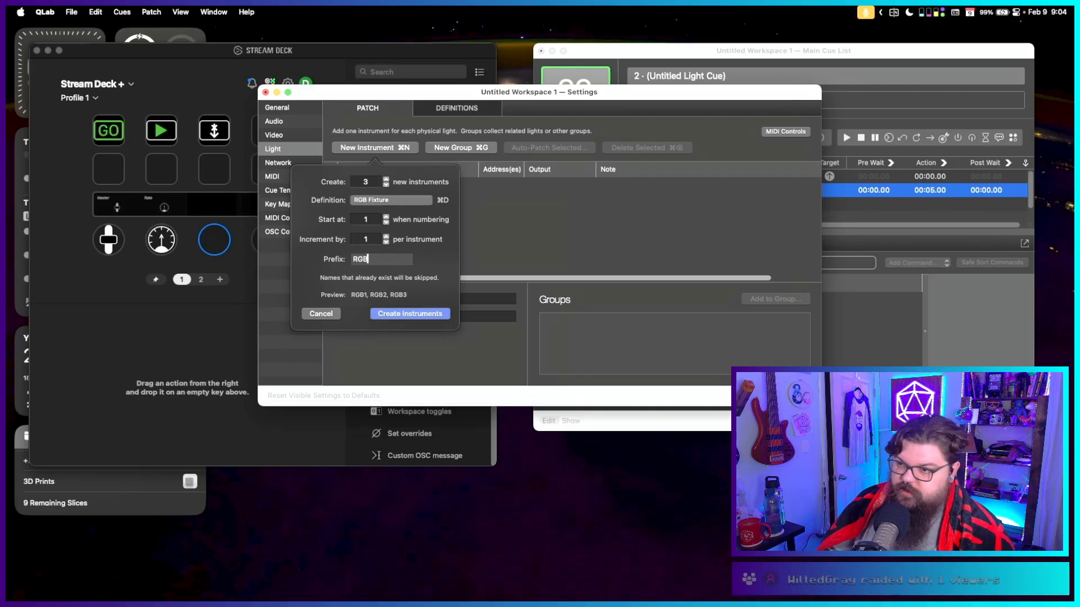
left_click(399, 314)
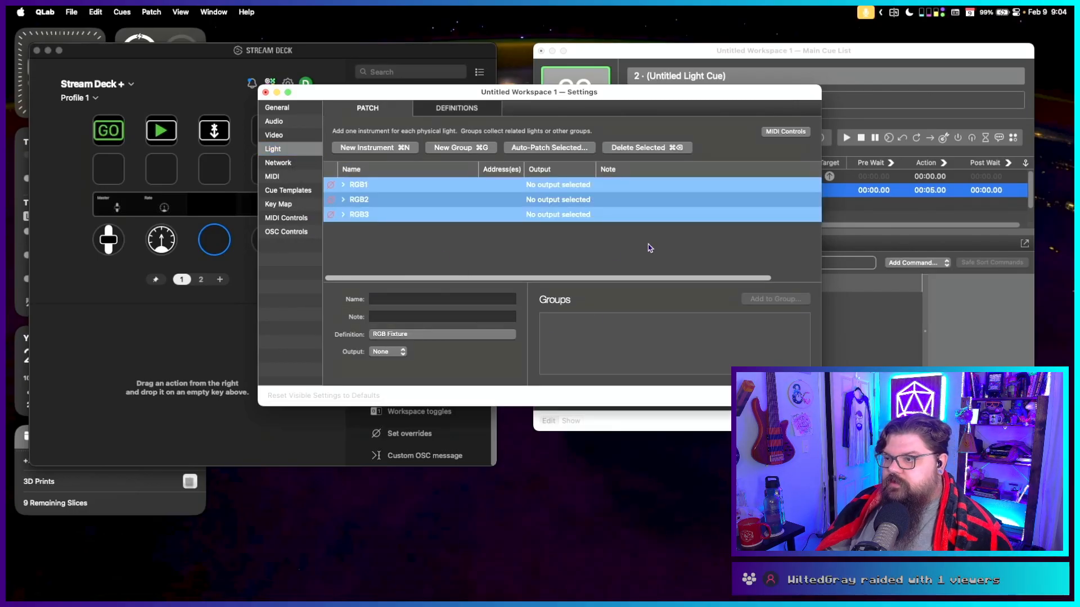
Try to add the "all" command to the levels of light cue 2 in the main cue list.
left_click(917, 245)
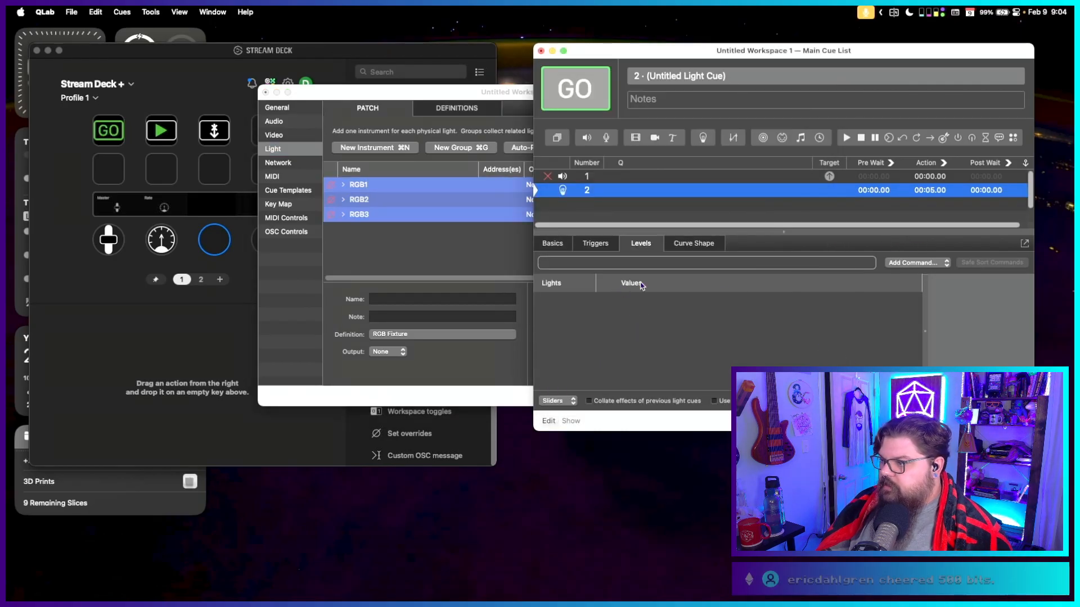
left_click(910, 263)
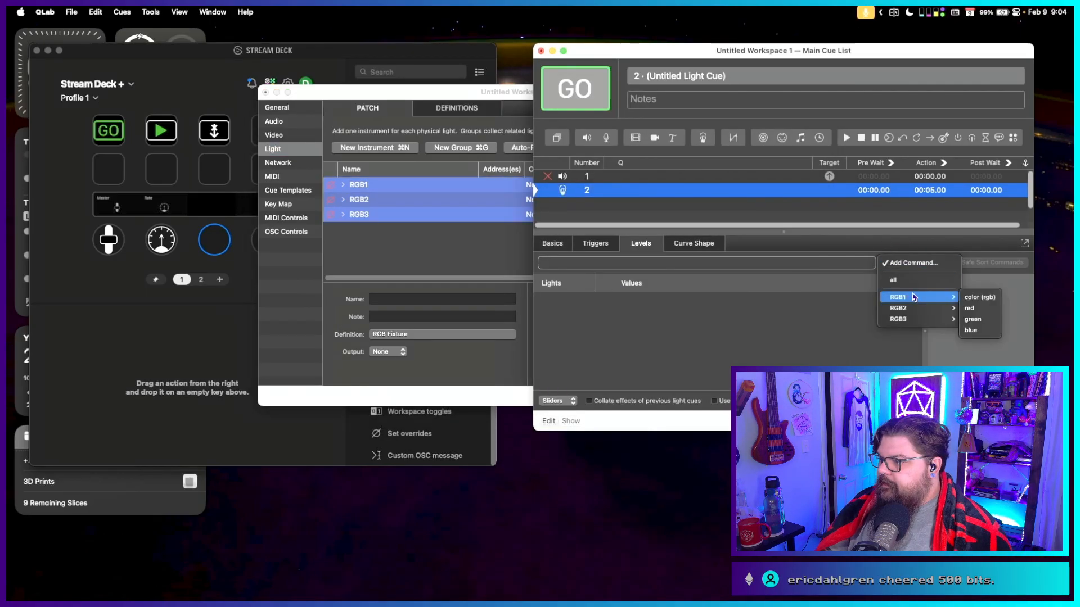
left_click(912, 282)
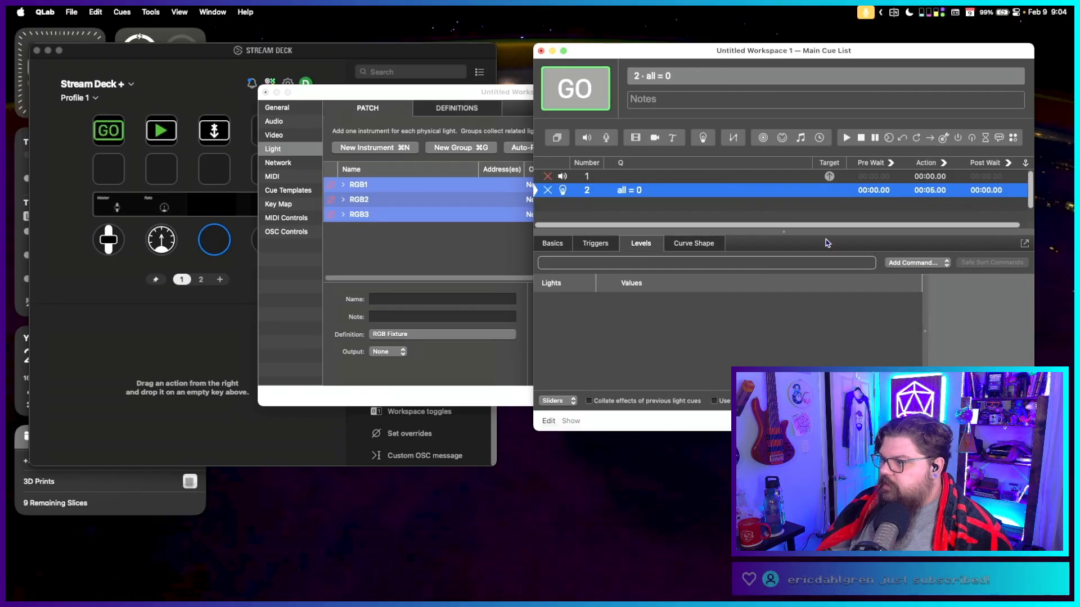
Add the RGB1 color (rgb) command to light cue 2 and select its entry in the levels.
left_click(923, 265)
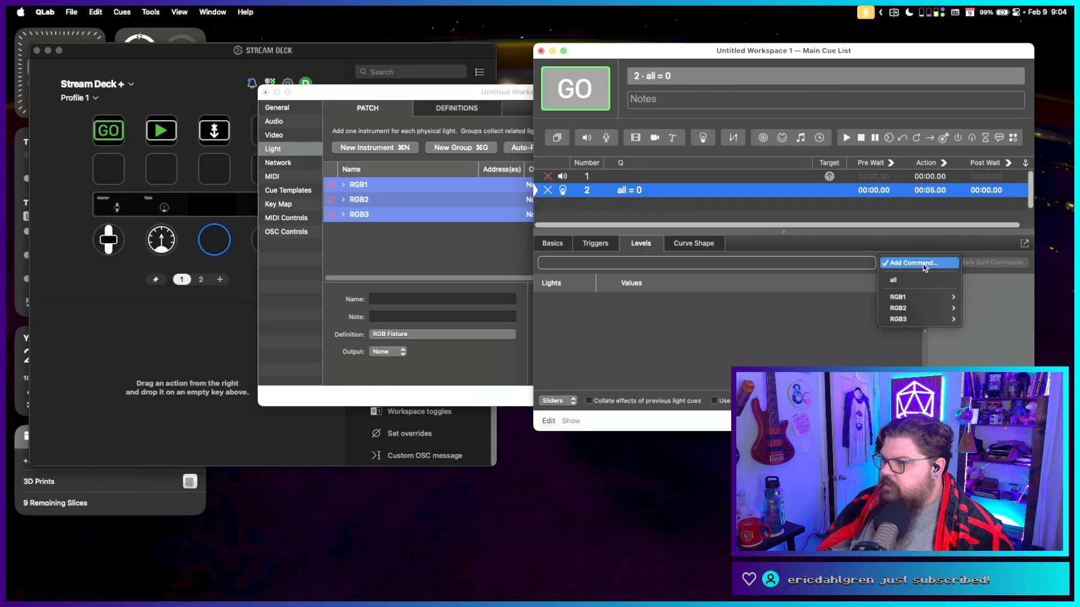
mouse_move(925, 304)
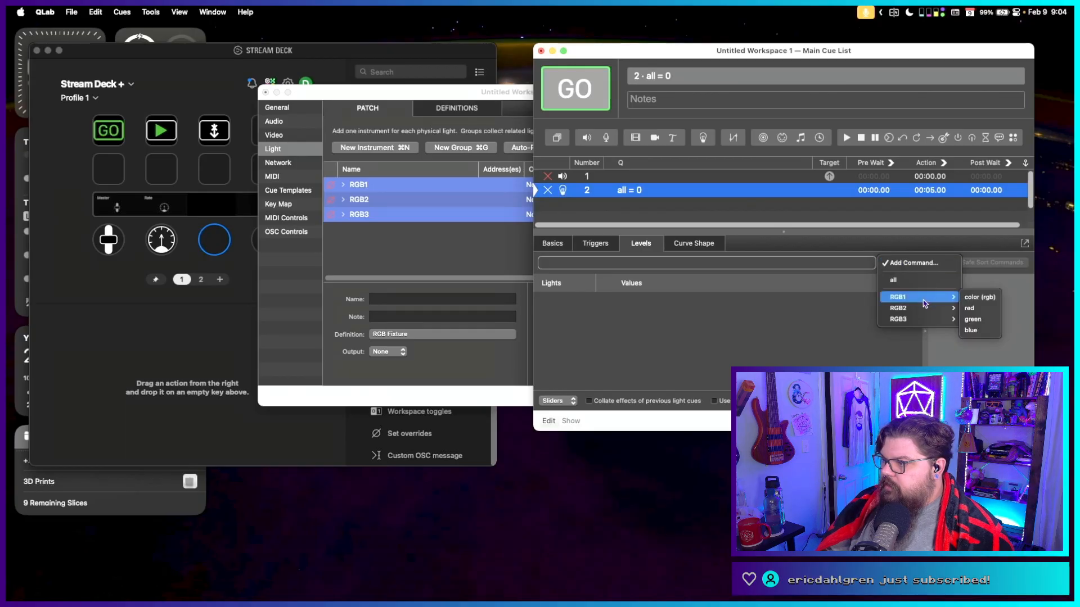
left_click(977, 298)
left_click(576, 298)
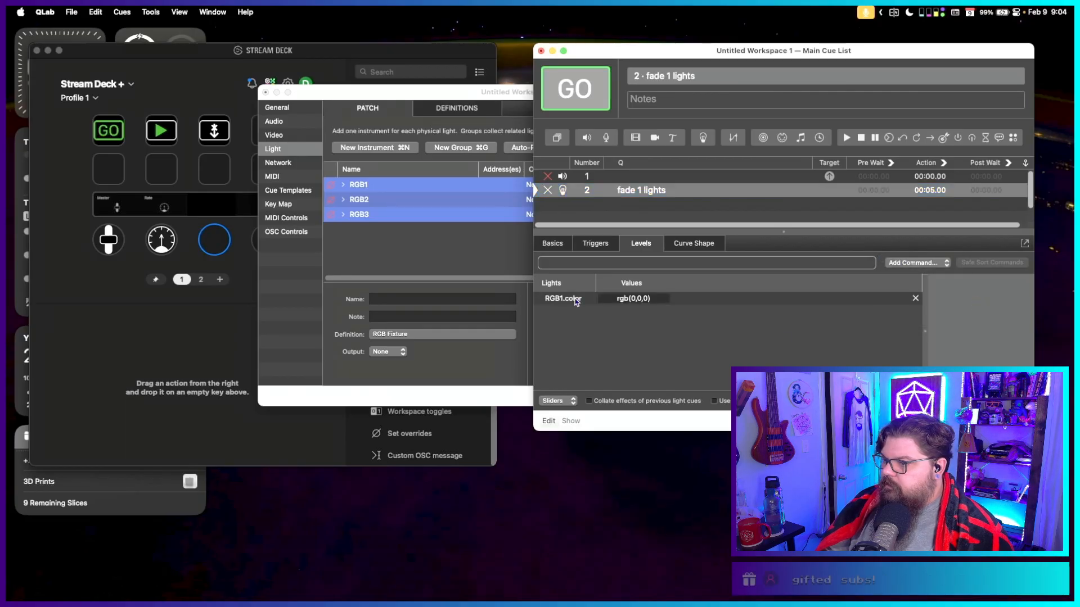
Enlarge the main cue list window and set RGB1's color to pure red, rgb(100,0,0).
left_click(979, 298)
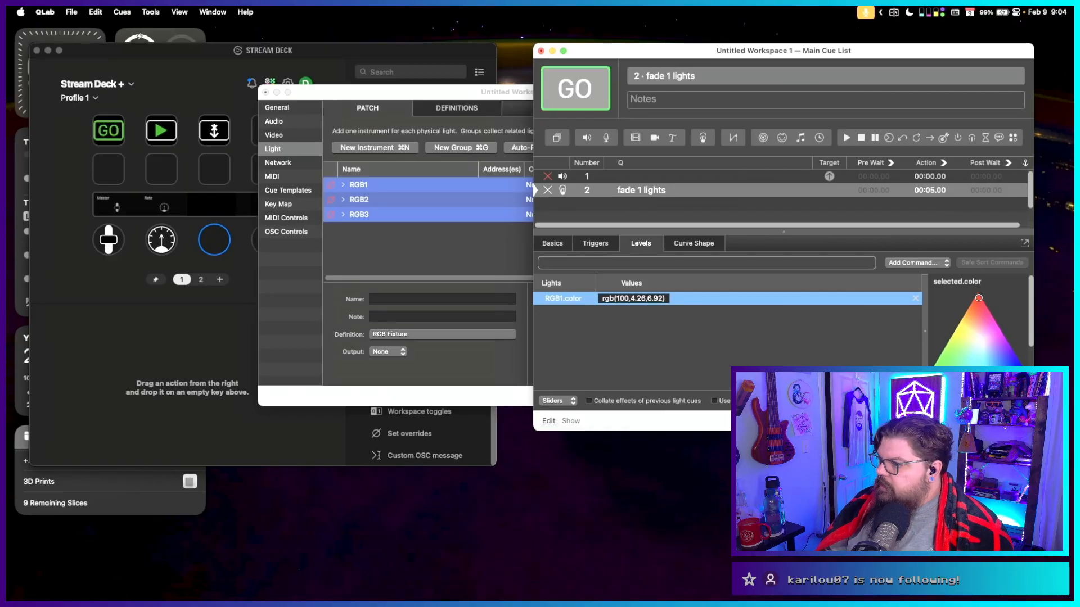
mouse_move(783, 231)
left_mouse_down()
mouse_move(781, 336)
mouse_move(783, 235)
left_mouse_up()
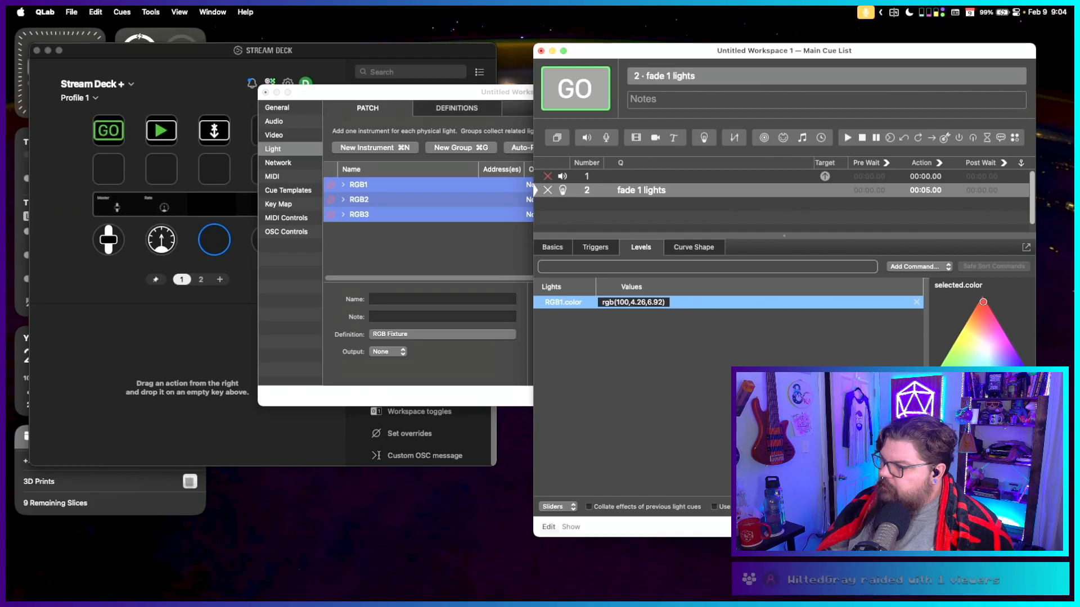
mouse_move(1024, 419)
left_mouse_down()
mouse_move(982, 419)
mouse_move(1024, 419)
left_mouse_up()
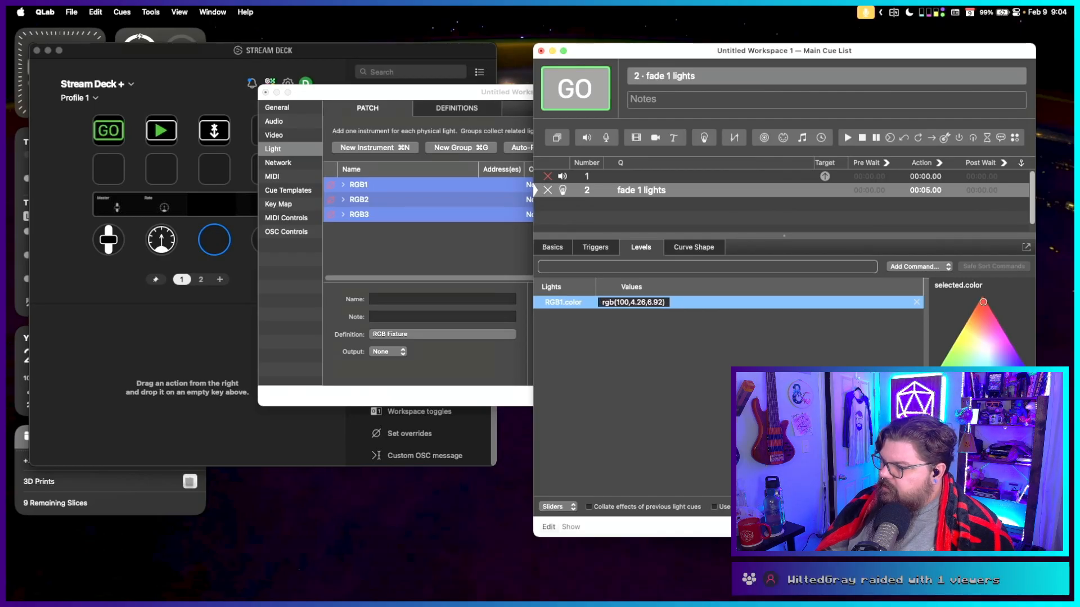
left_click_drag(945, 441, 937, 464)
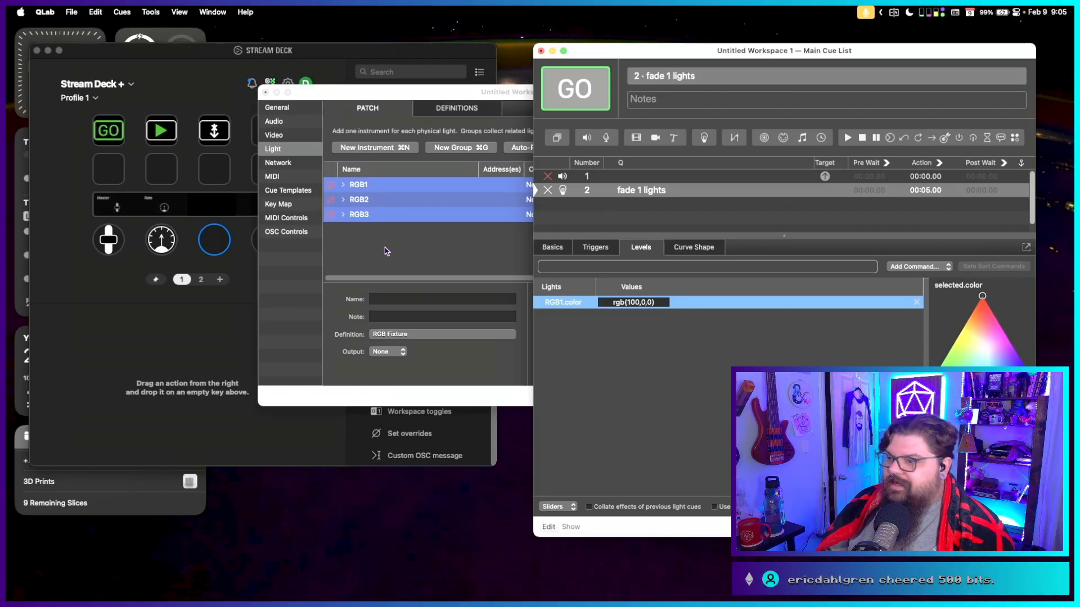
Switch to Stream Deck and try to assign the Custom OSC message action to the third dial.
left_click(204, 326)
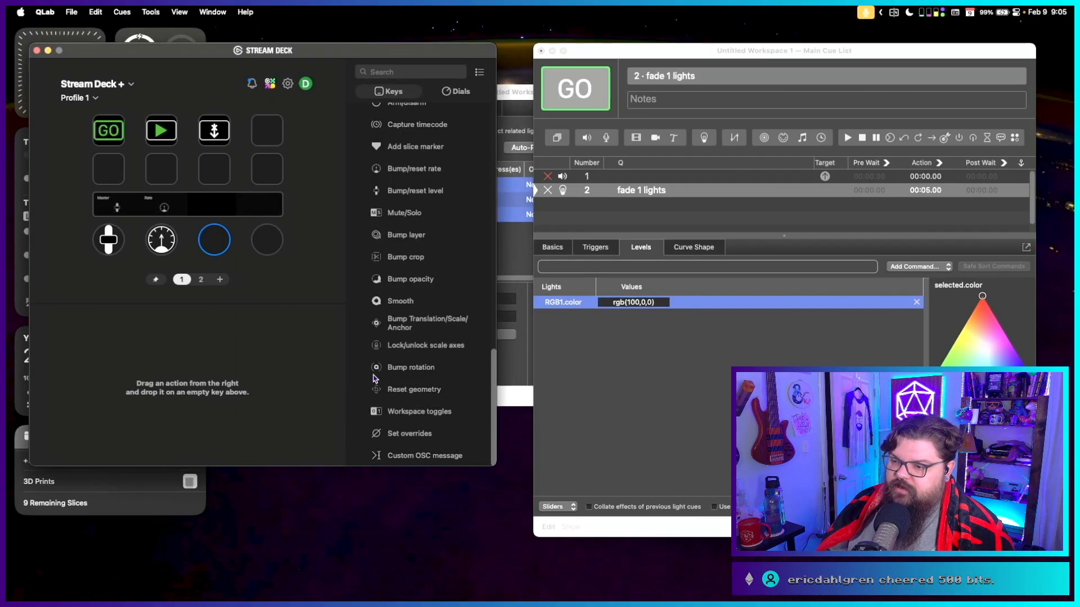
left_click_drag(393, 458, 222, 242)
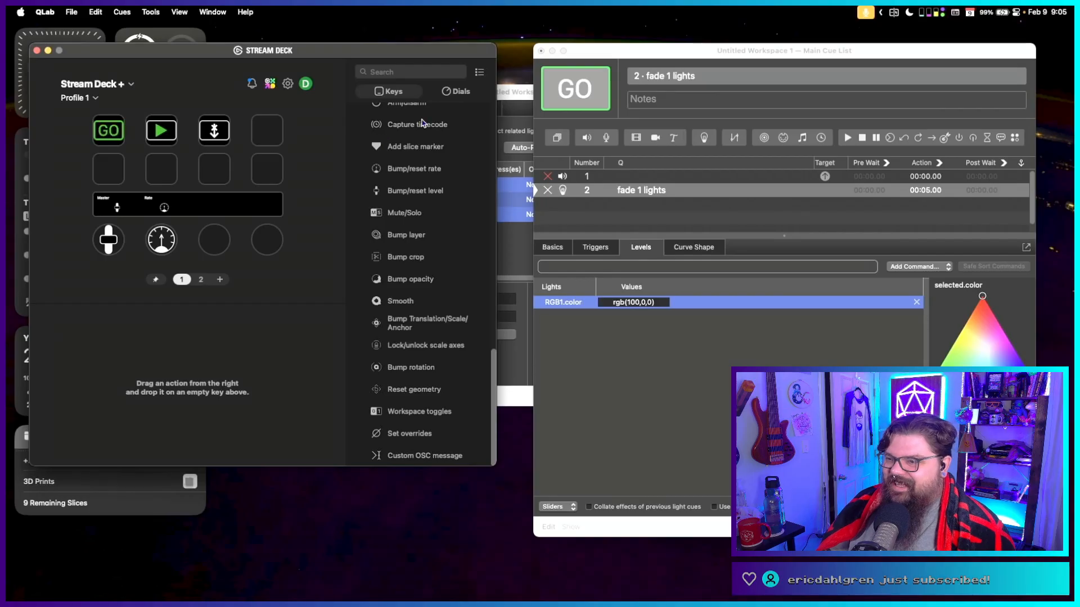
Show the actions available for dials and place the Custom category's Companion button on the third dial.
left_click(455, 93)
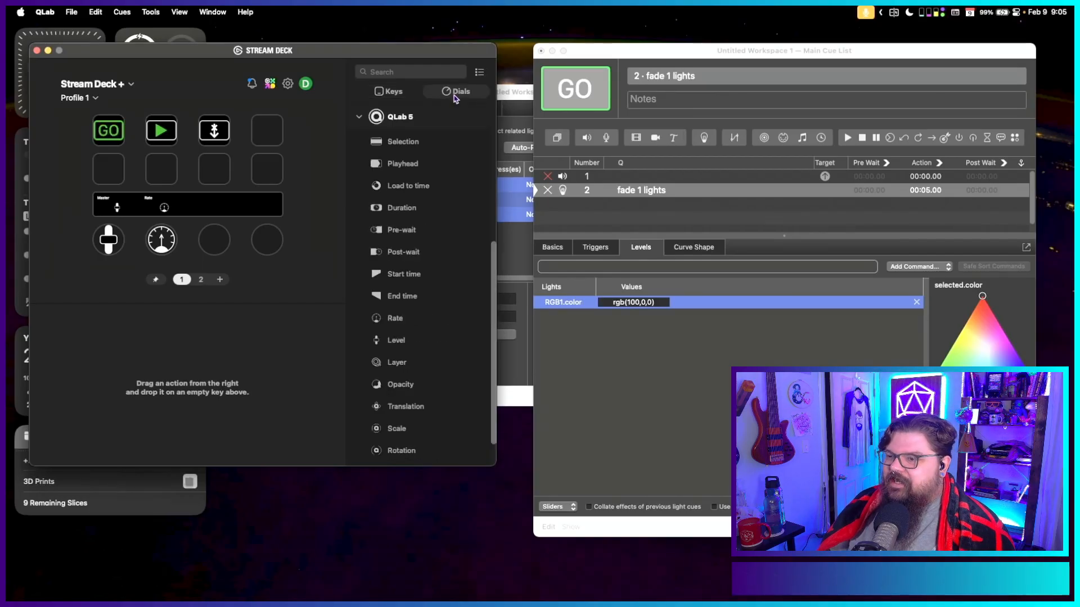
left_click(388, 118)
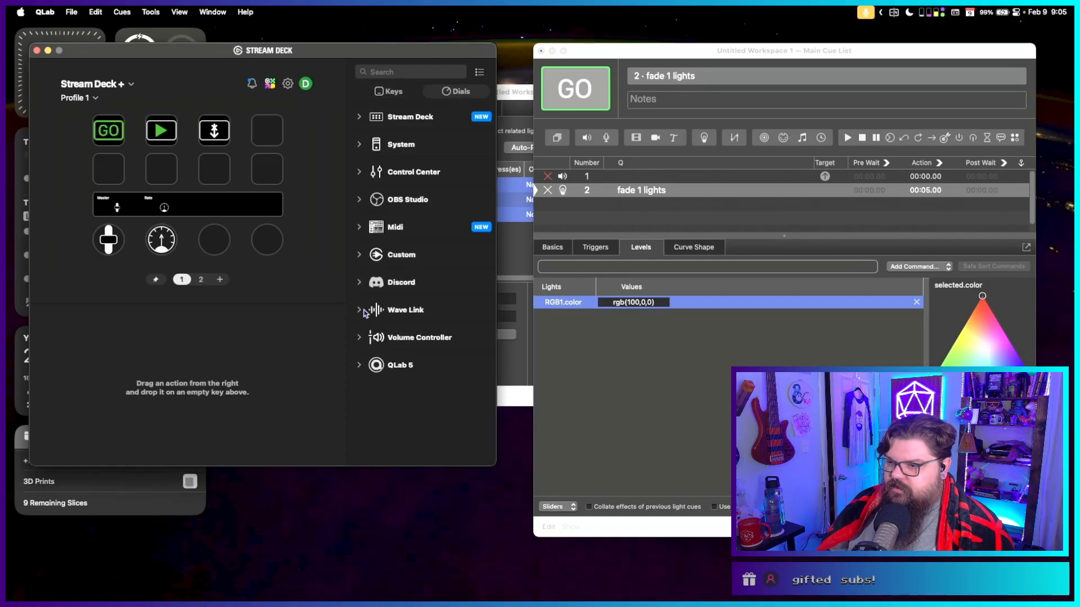
left_click(360, 257)
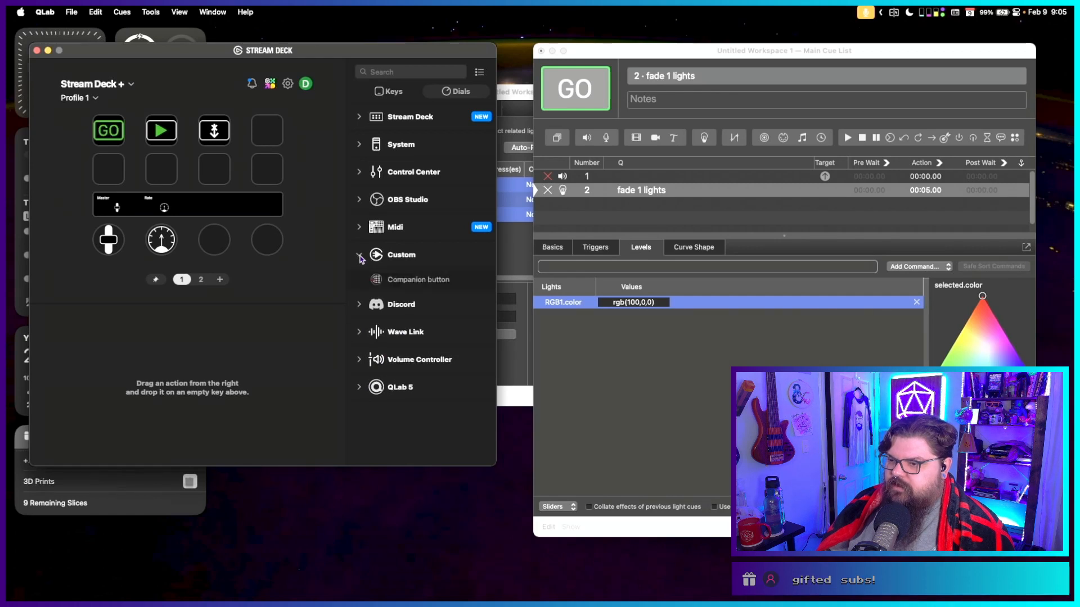
left_click(360, 257)
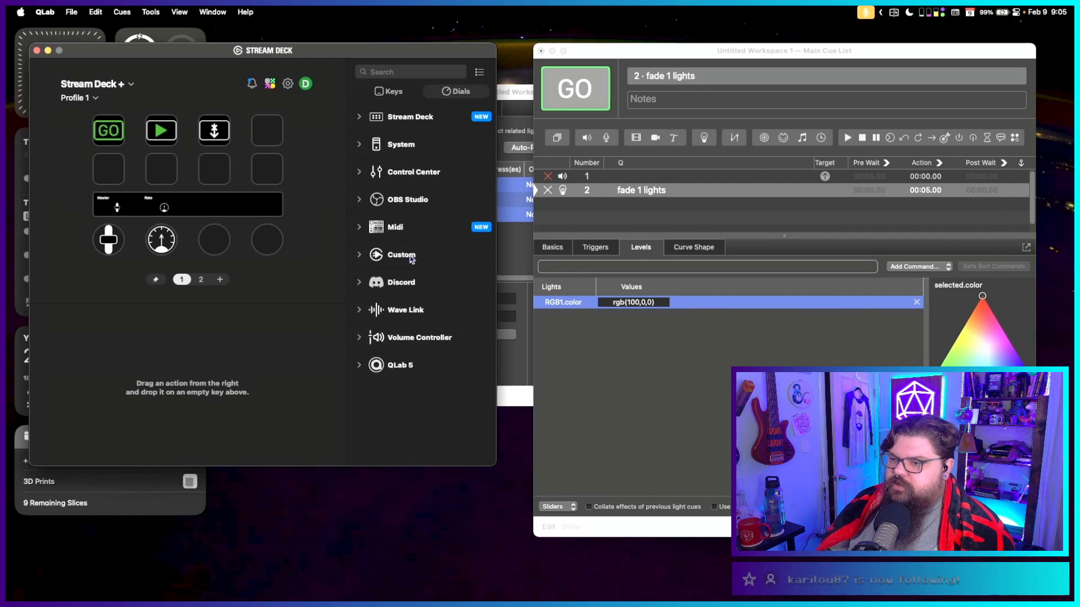
left_click(360, 256)
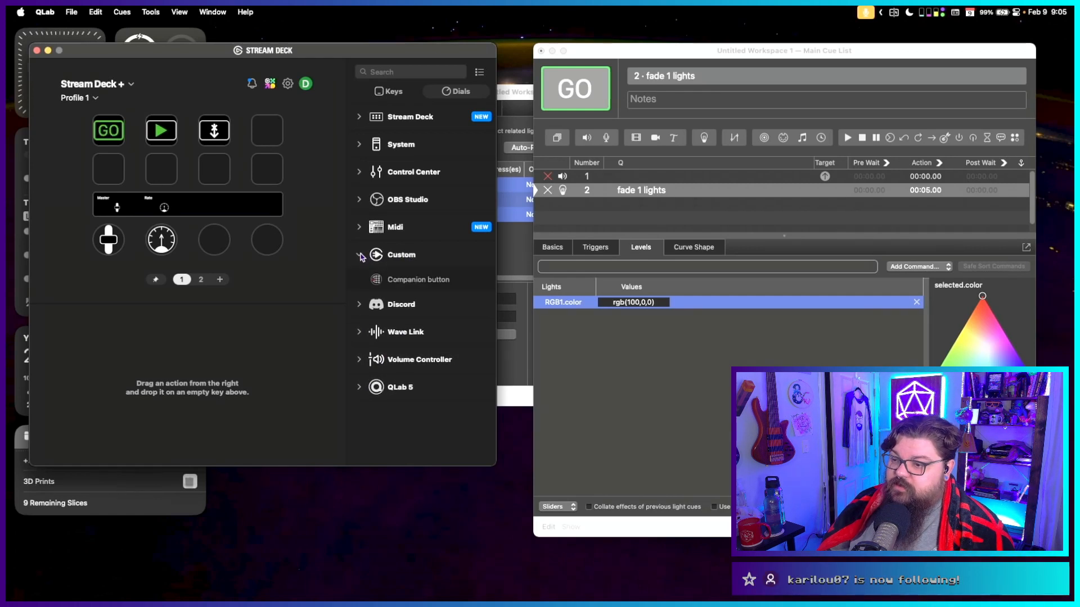
left_click_drag(378, 283, 214, 248)
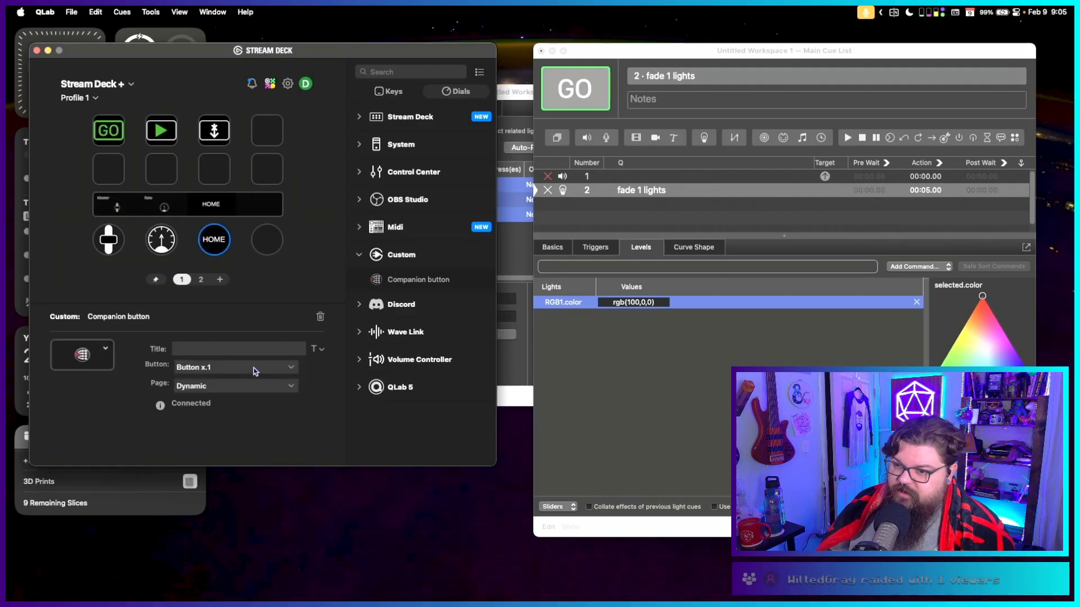
Check the Companion button's button options and remove the action from the third dial.
left_click(235, 367)
left_click(300, 291)
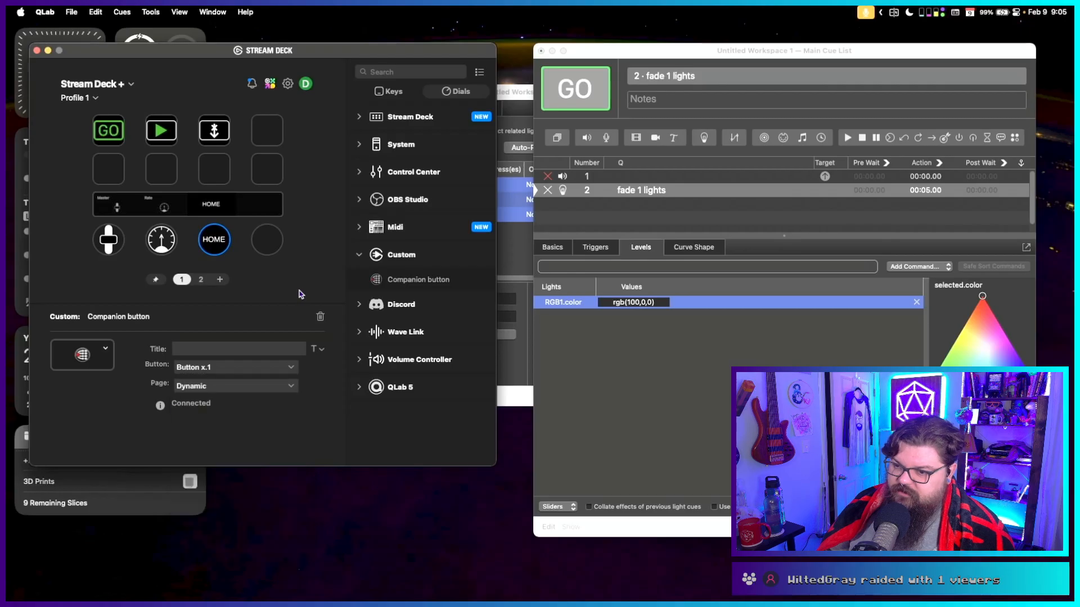
left_click(320, 317)
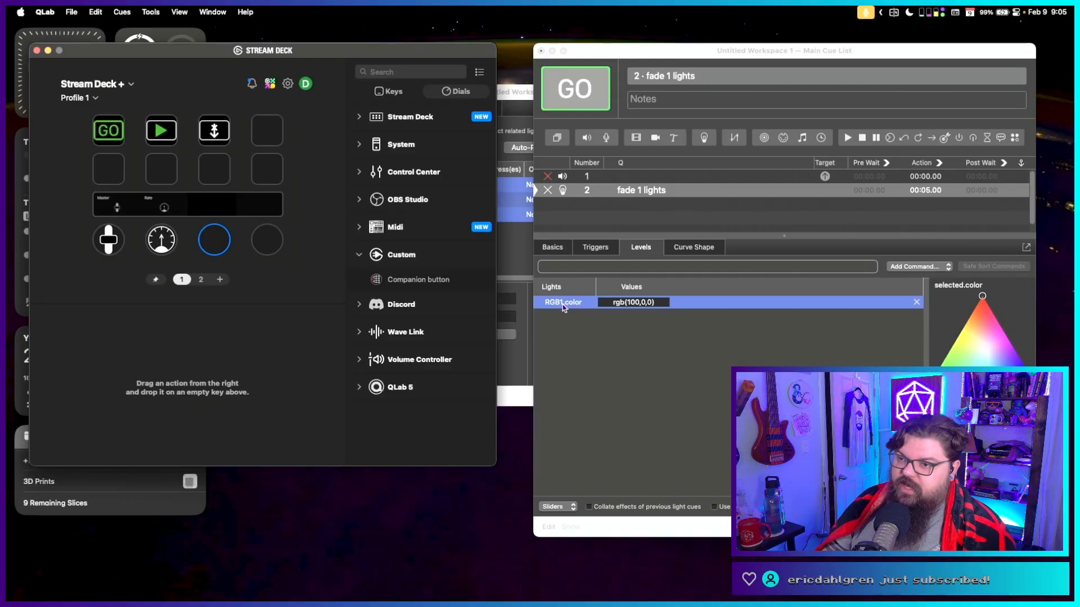
Review the Midi actions available for dials.
left_click(360, 254)
left_click(359, 227)
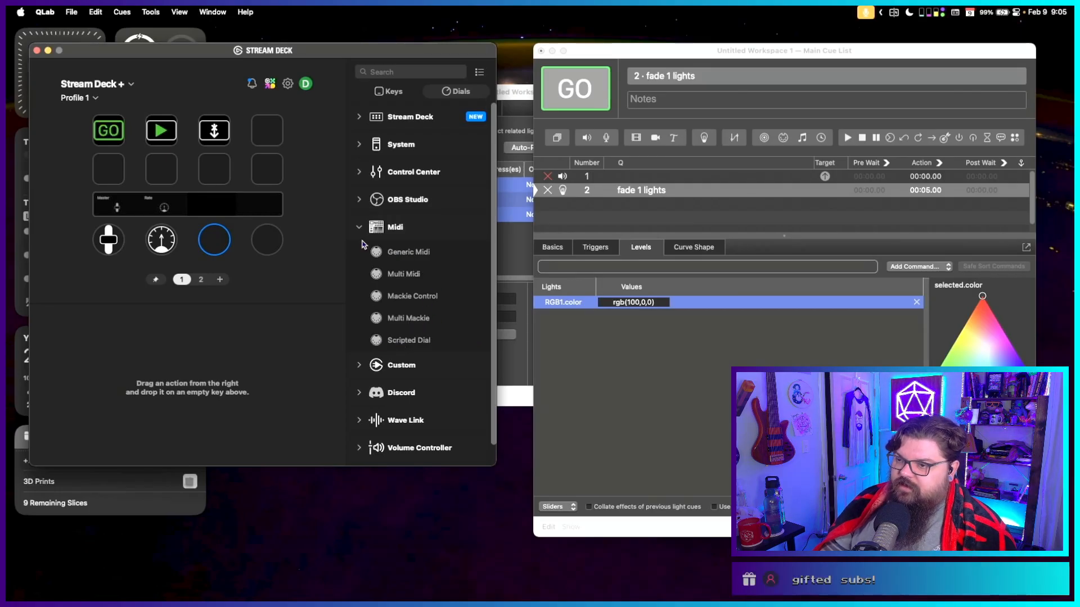
left_click(359, 228)
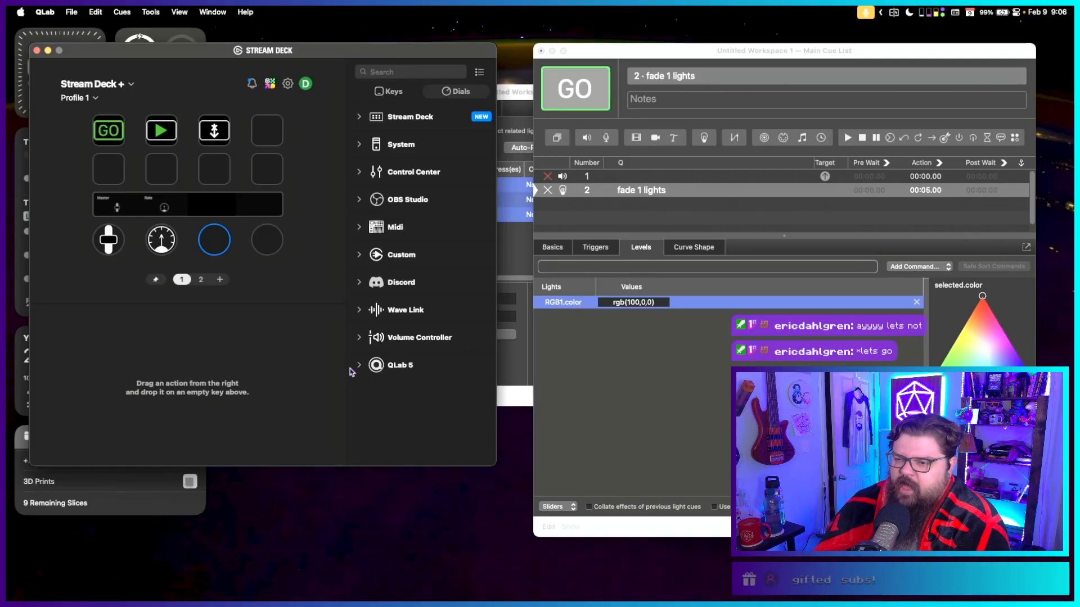
Place the QLab 5 Create a new cue action on the first key of the second row.
left_click(122, 169)
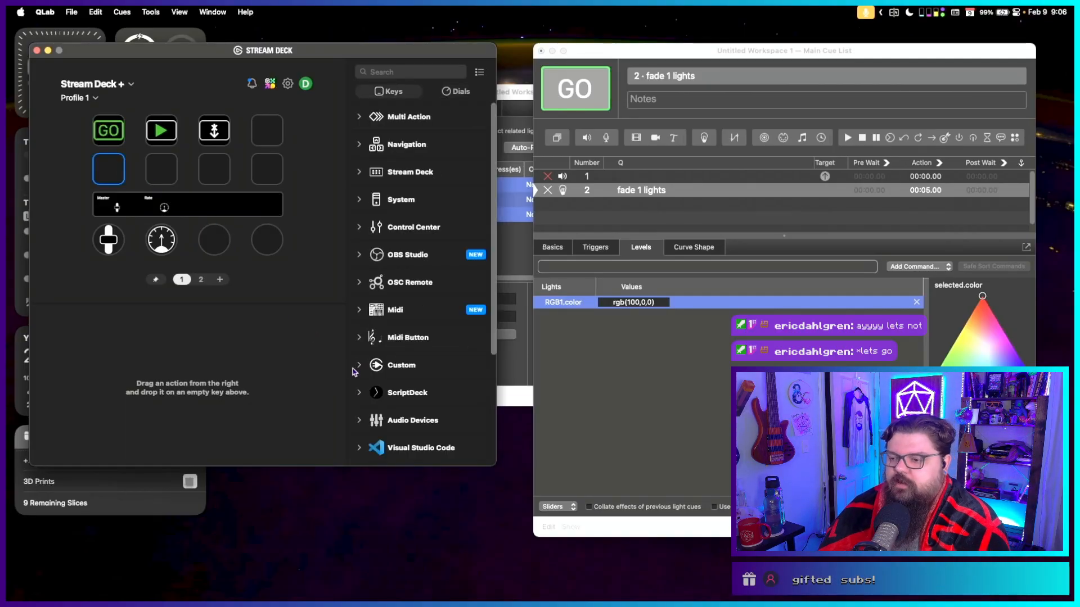
scroll(423, 386, "down", 5)
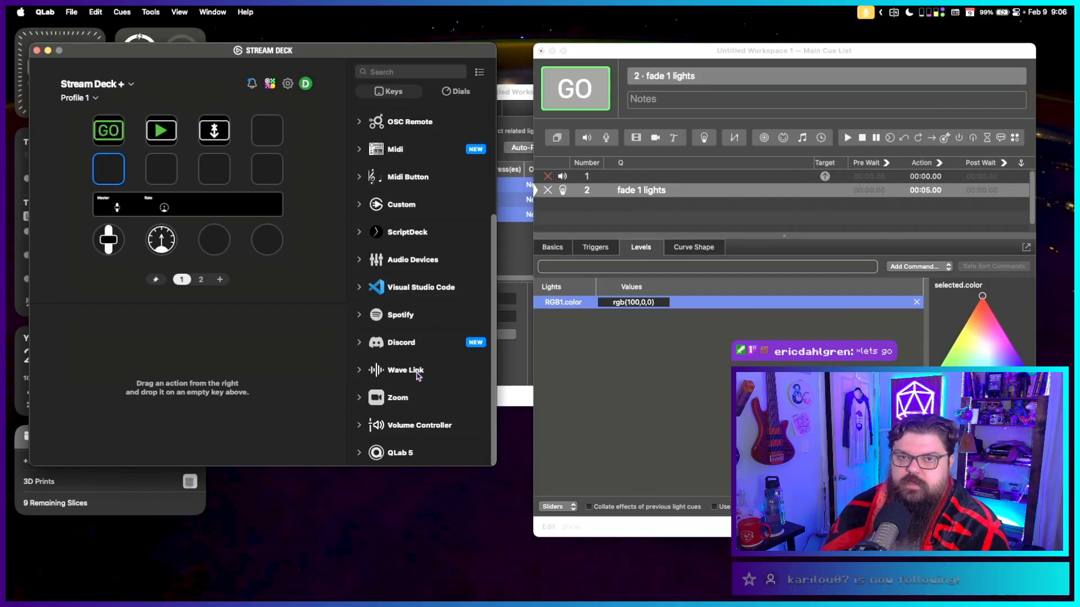
left_click(360, 453)
scroll(396, 397, "down", 5)
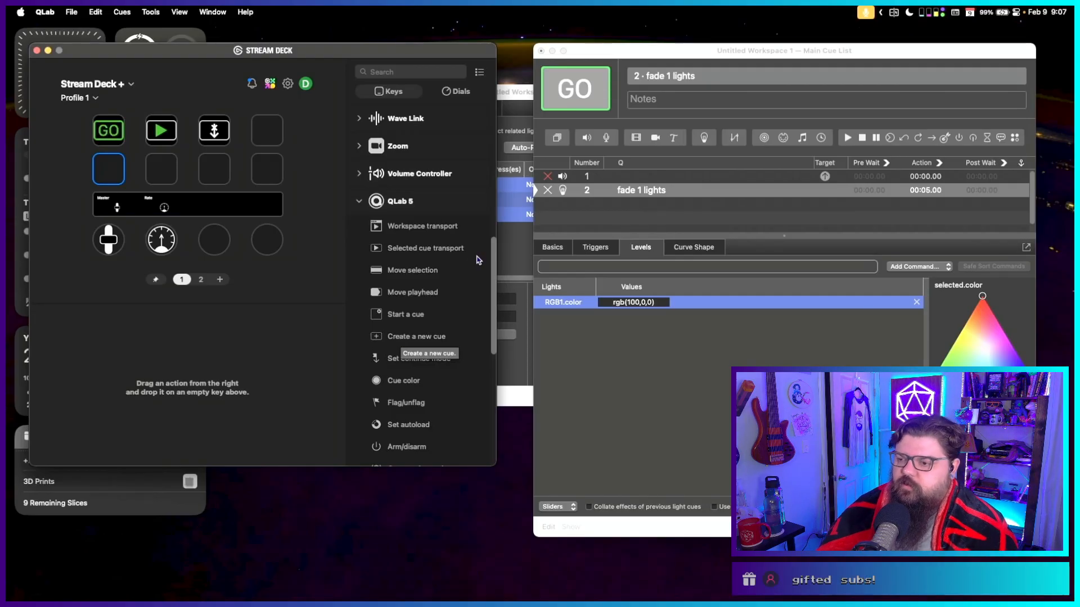
scroll(408, 311, "down", 8)
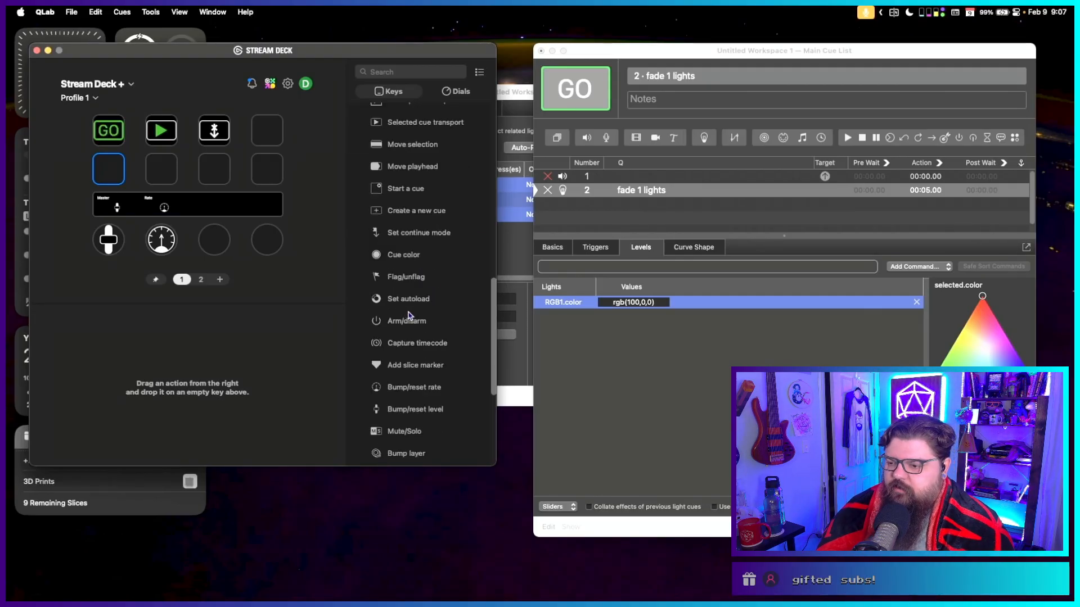
scroll(409, 312, "up", 10)
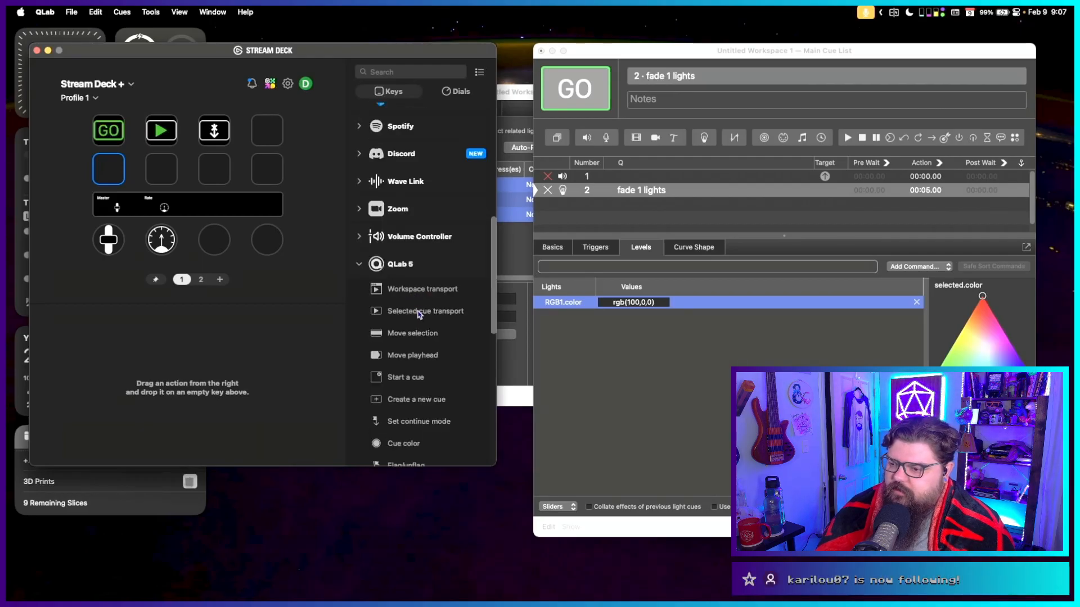
scroll(417, 313, "down", 2)
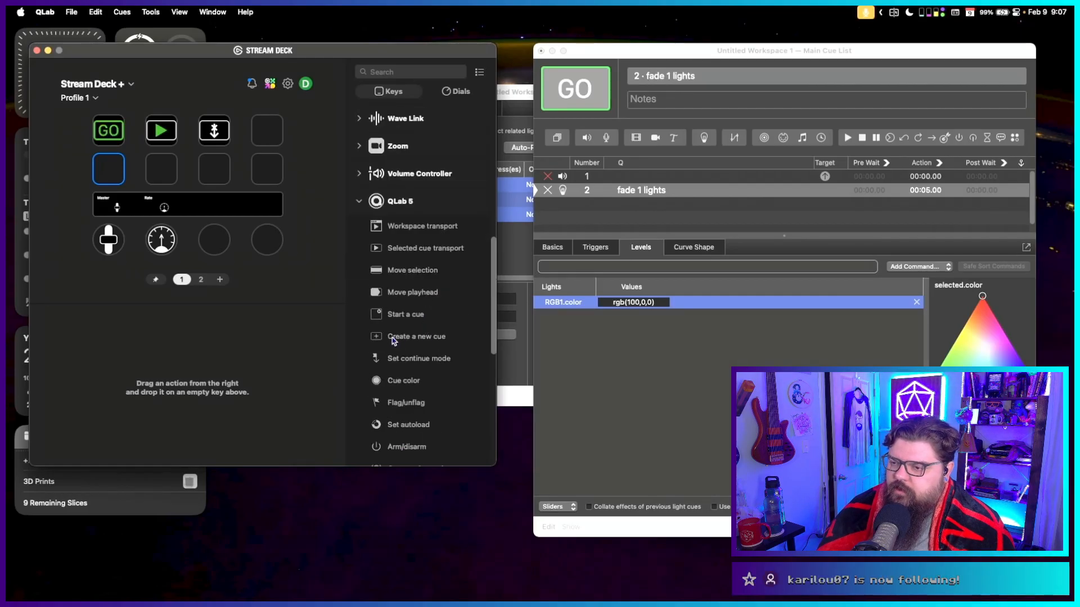
left_click_drag(393, 338, 108, 168)
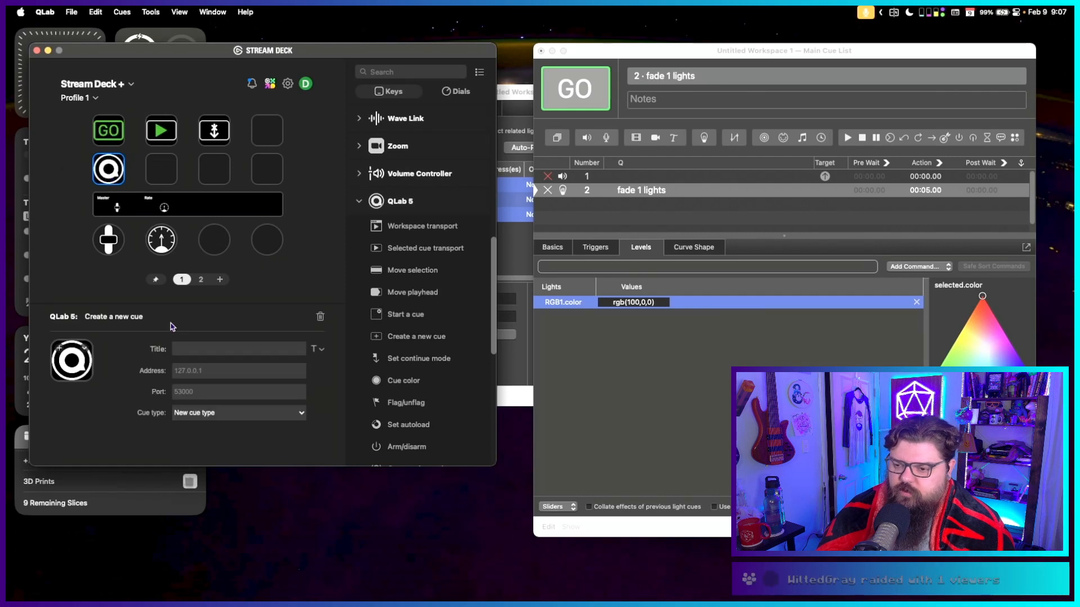
Set the new-cue key's cue type to Stop and switch it to Audio.
left_click(222, 415)
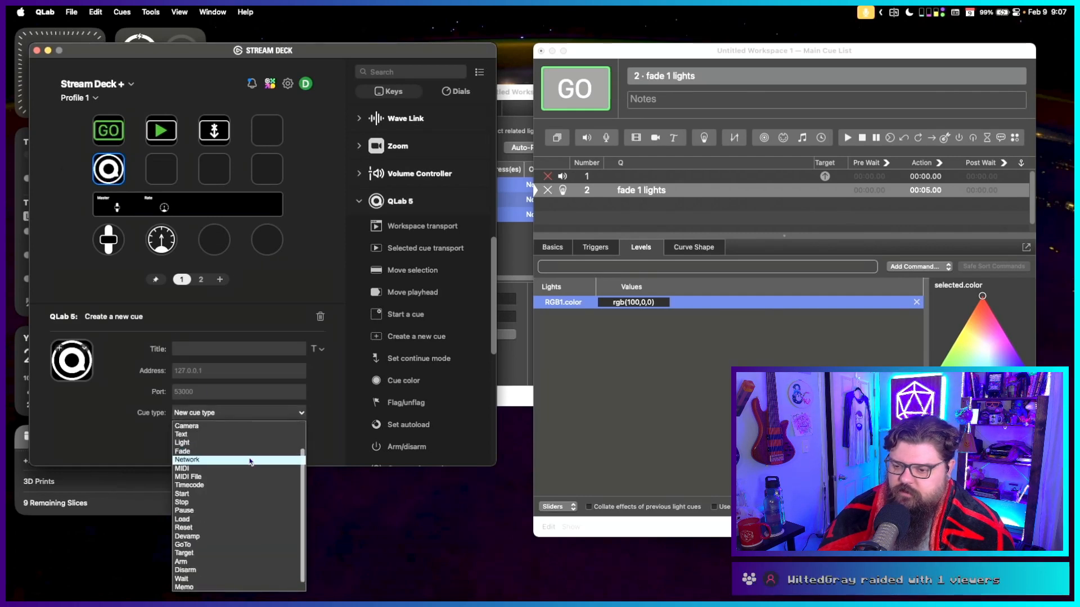
scroll(195, 484, "down", 2)
left_click(191, 496)
left_click(200, 416)
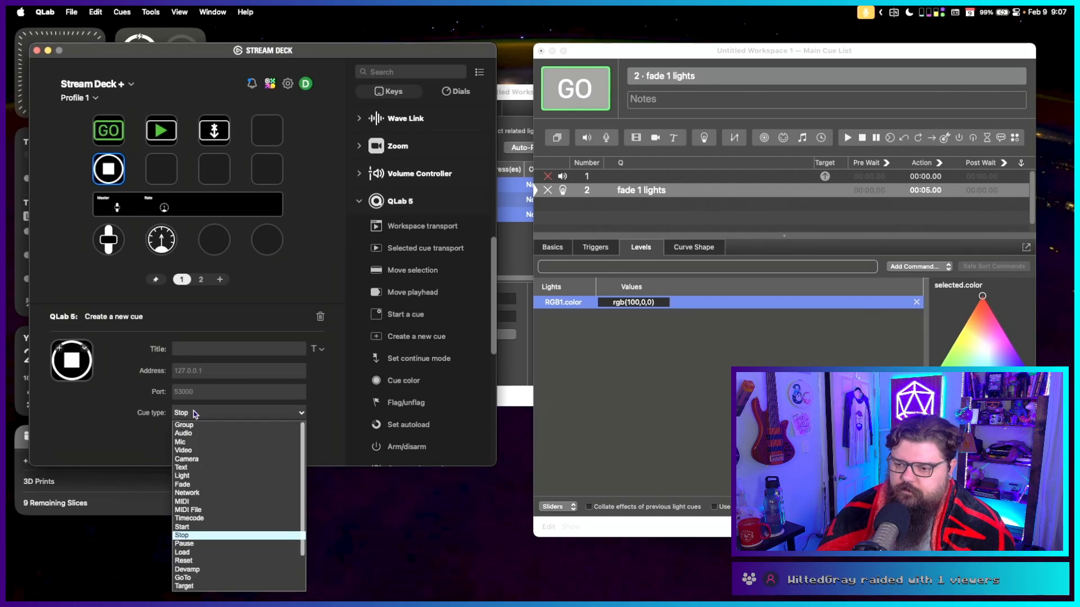
left_click(201, 428)
left_click(203, 417)
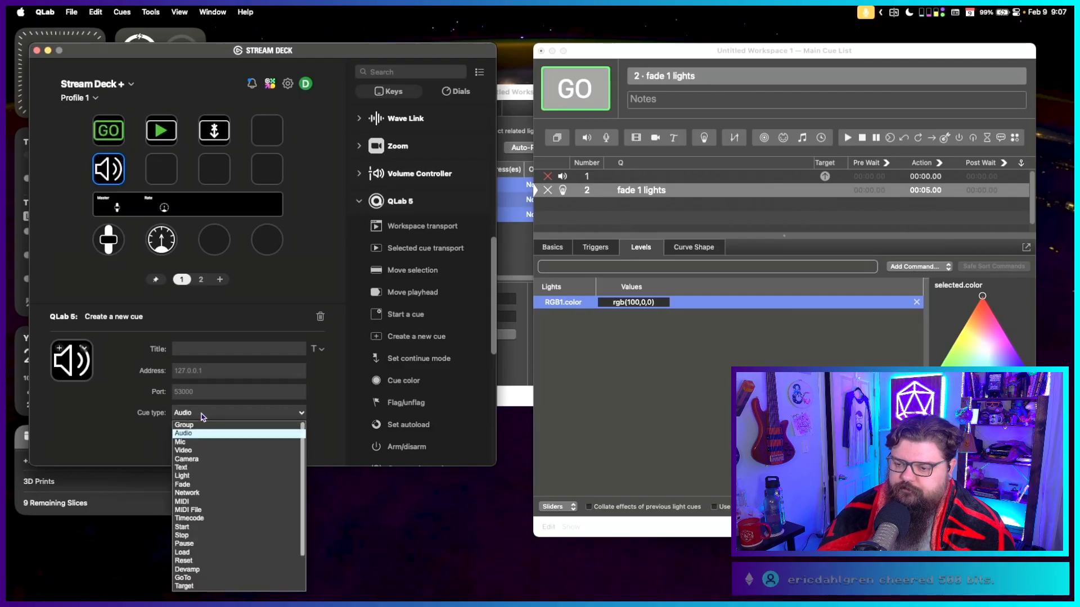
left_click(201, 416)
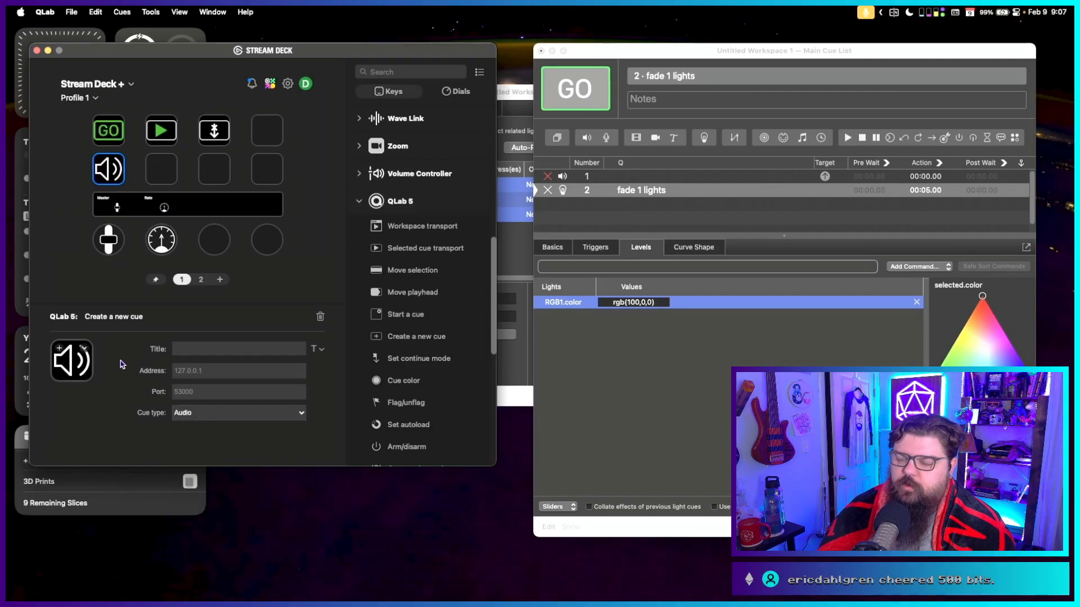
Open the QLab - New Cue profile and check the settings of a Run AppleScript key and the Switch Profile key.
left_click(71, 101)
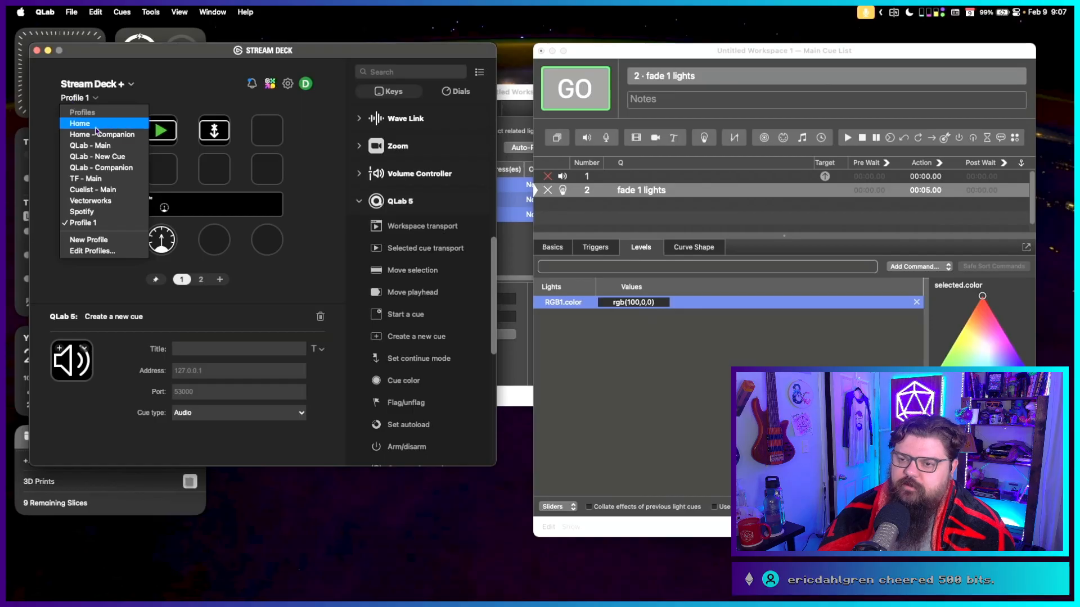
left_click(106, 158)
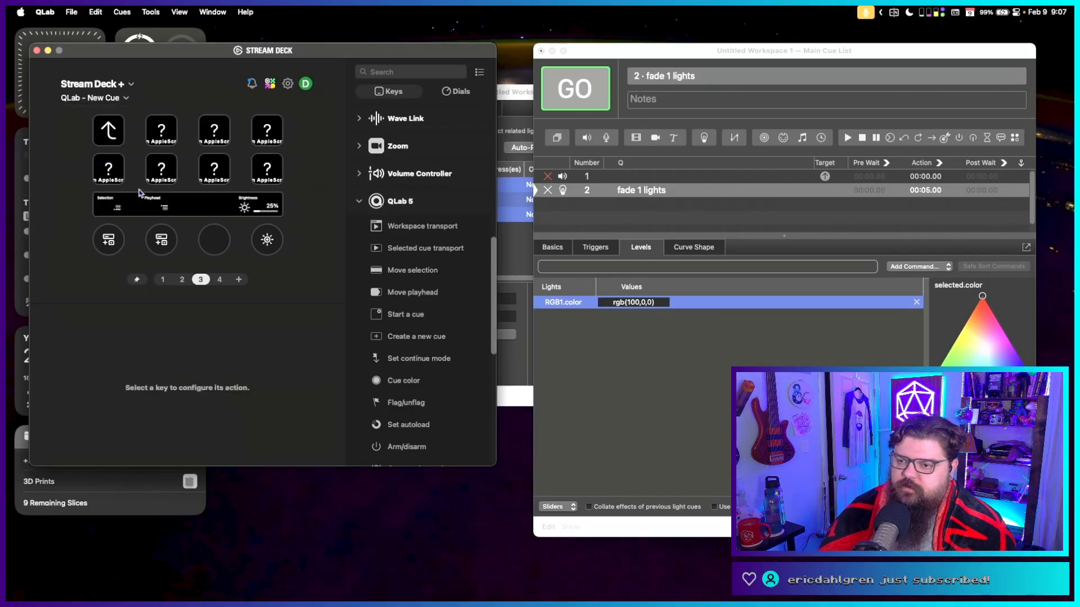
left_click(169, 135)
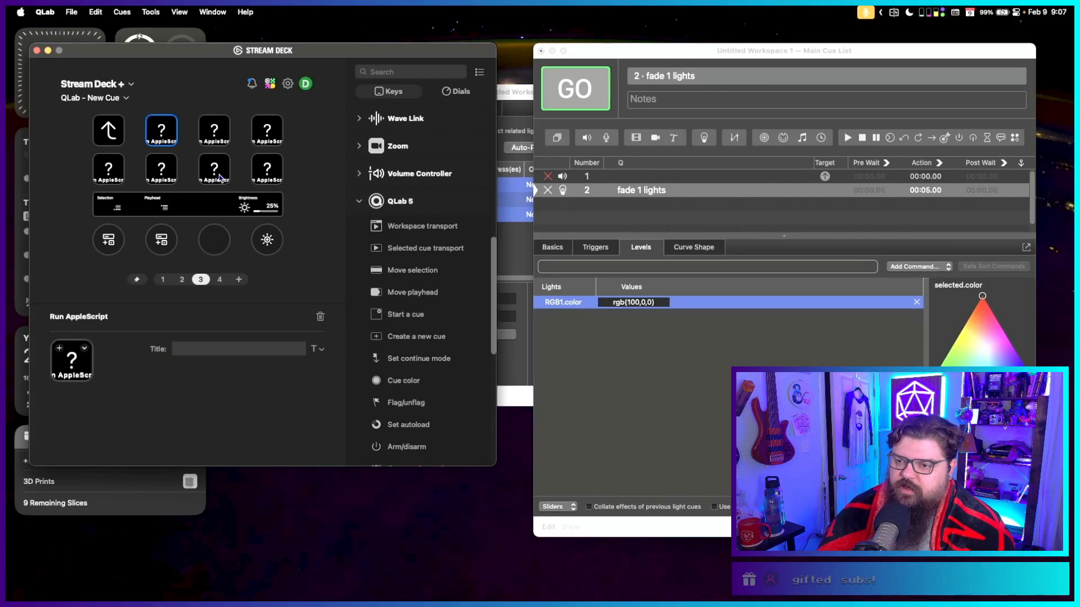
left_click(108, 131)
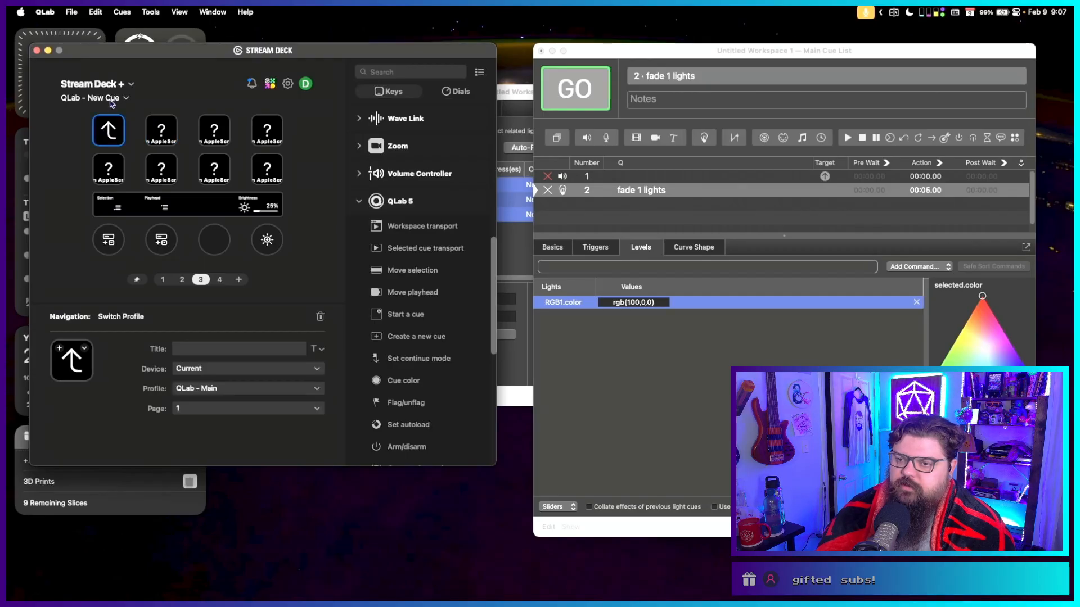
Open the QLab - Main profile and examine the actions inside the flask key's Multi Action.
left_click(95, 98)
left_click(115, 145)
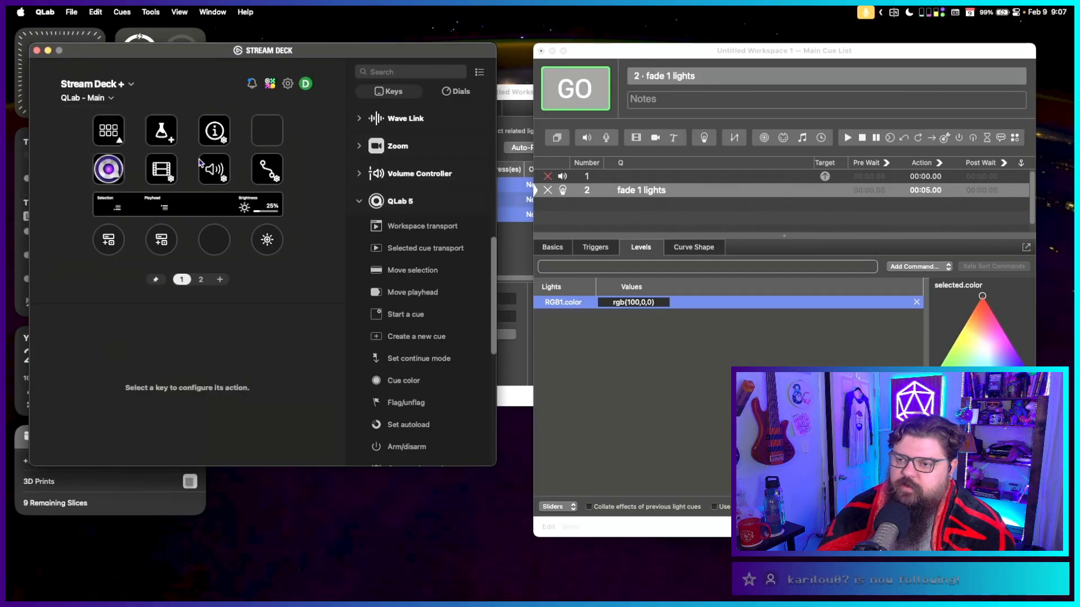
left_click(171, 143)
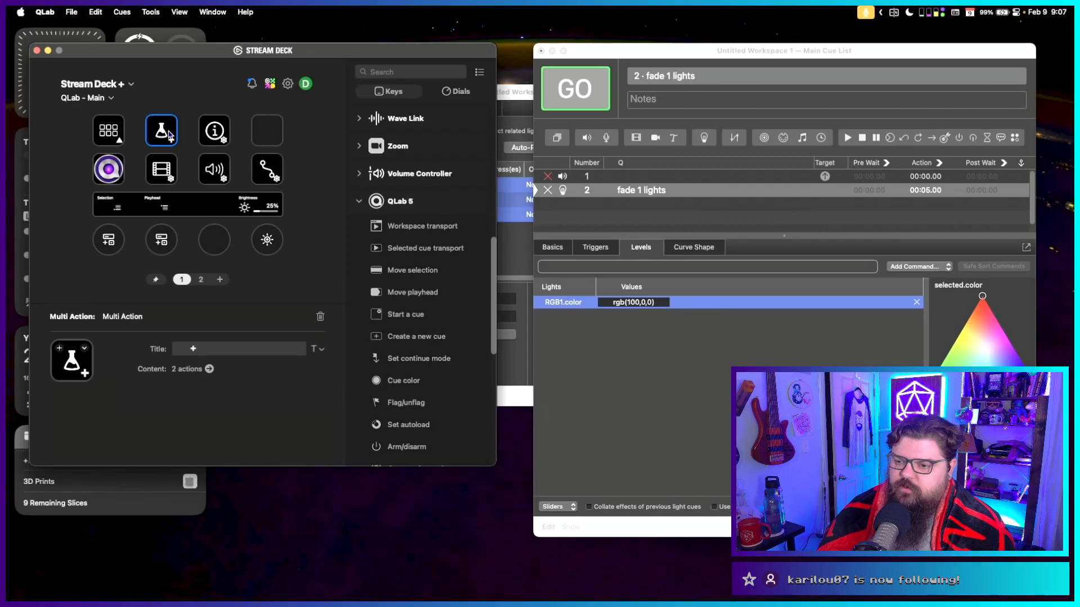
left_click(208, 369)
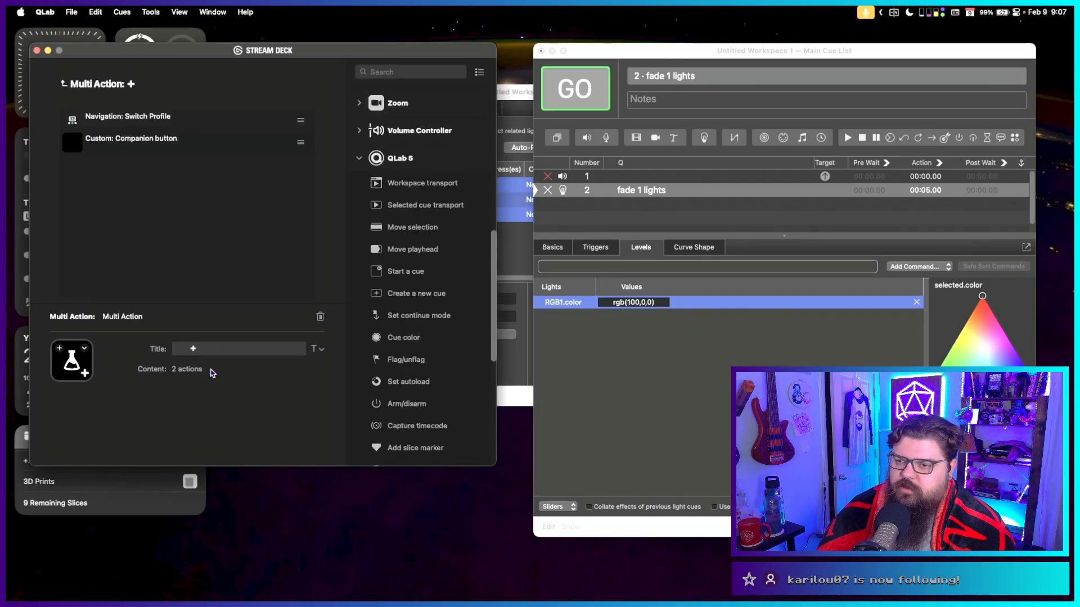
left_click(62, 83)
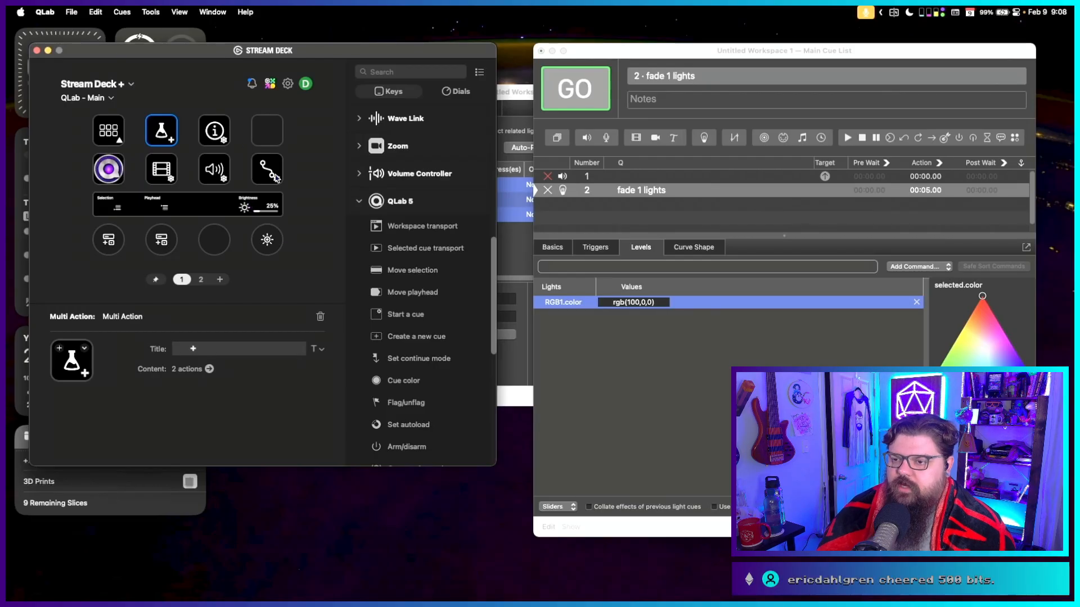
Examine the actions inside the film-strip key's Multi Action and return to Profile 1.
left_click(167, 176)
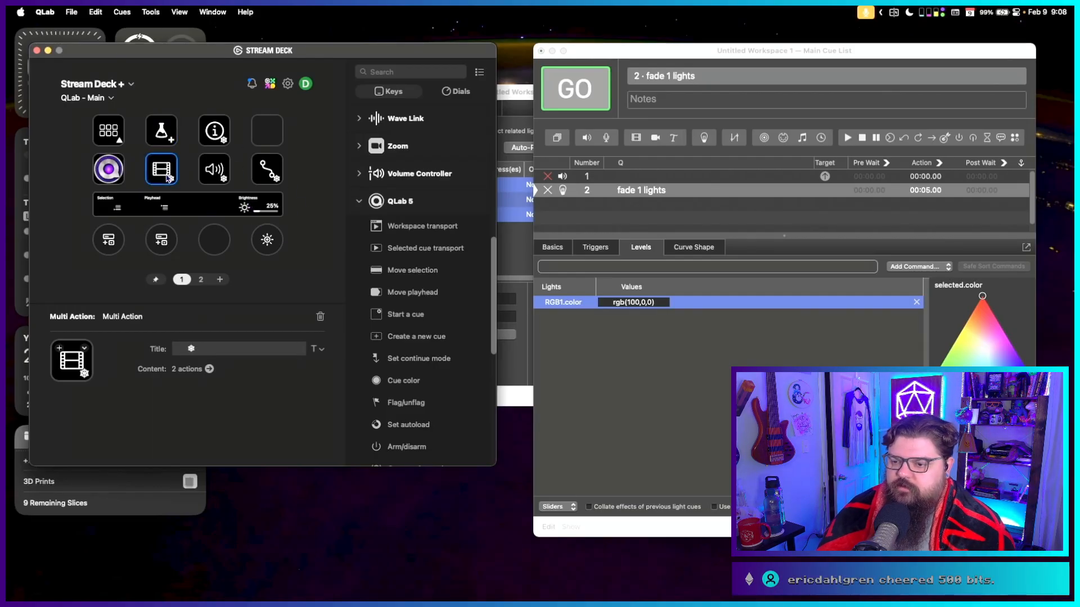
left_click(210, 370)
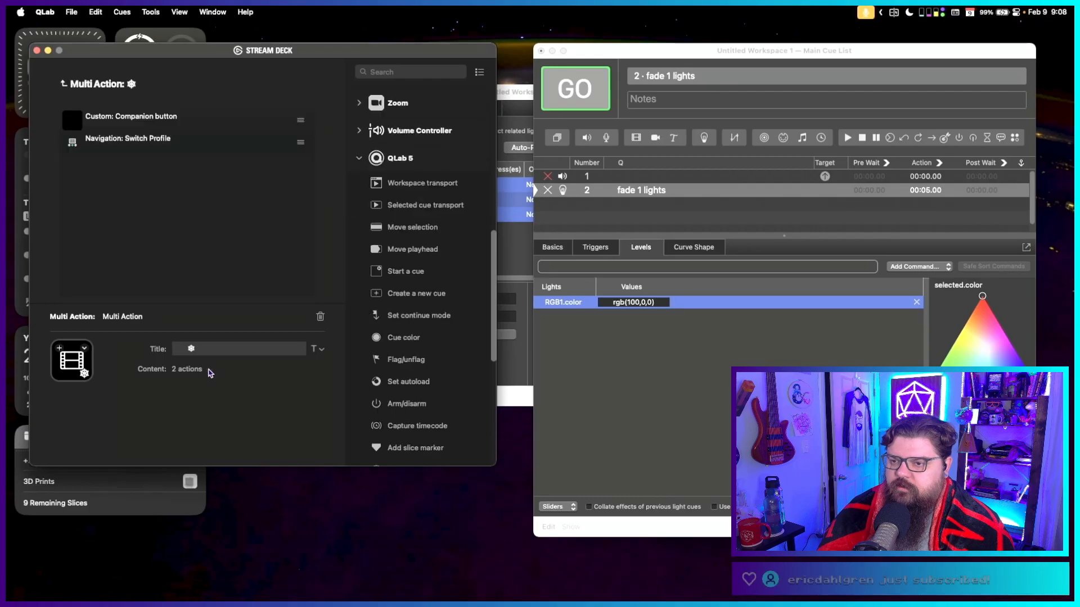
left_click(64, 85)
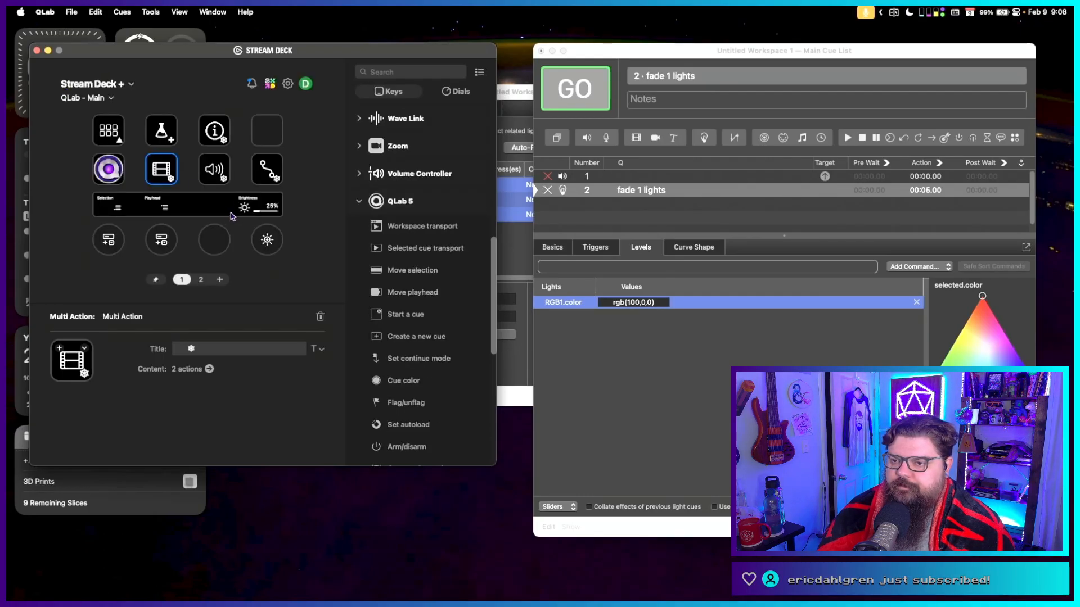
left_click(85, 99)
left_click(82, 223)
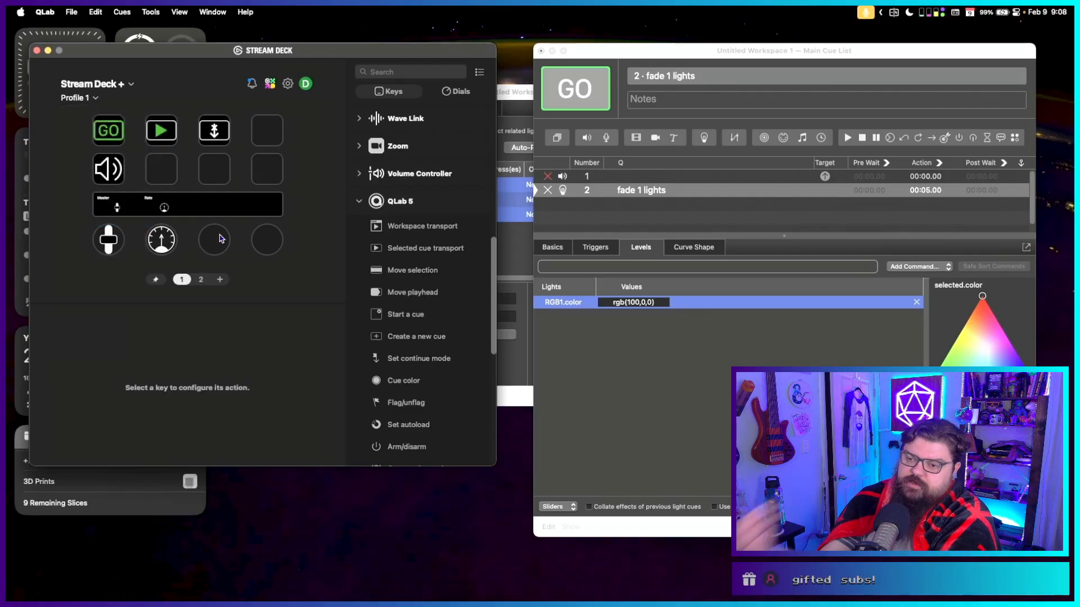
Try the Group and Video cue types on the new-cue key and set its type to Mic.
left_click(109, 179)
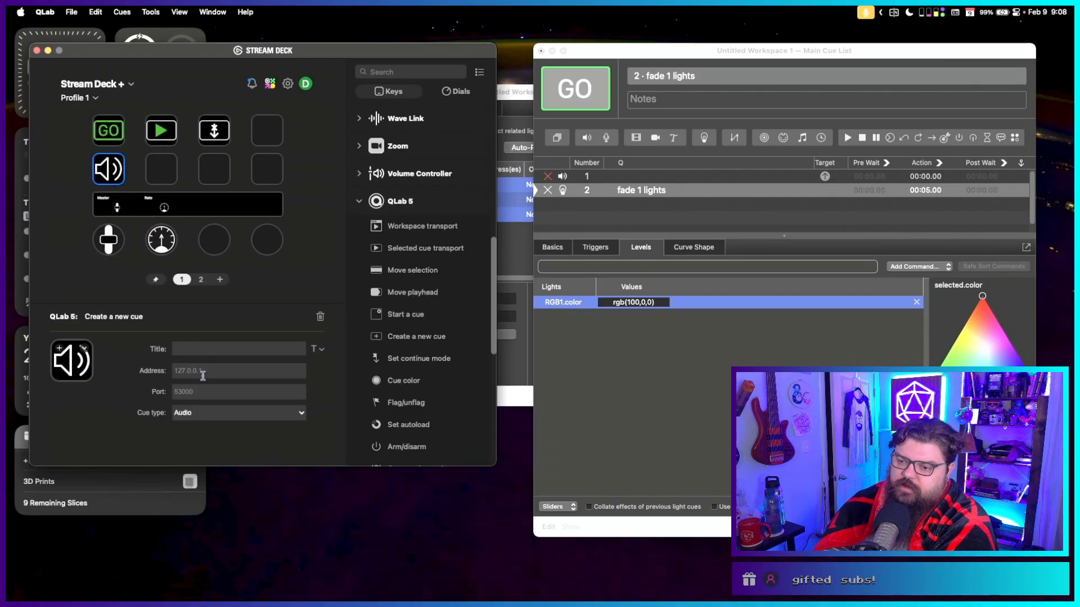
left_click(188, 412)
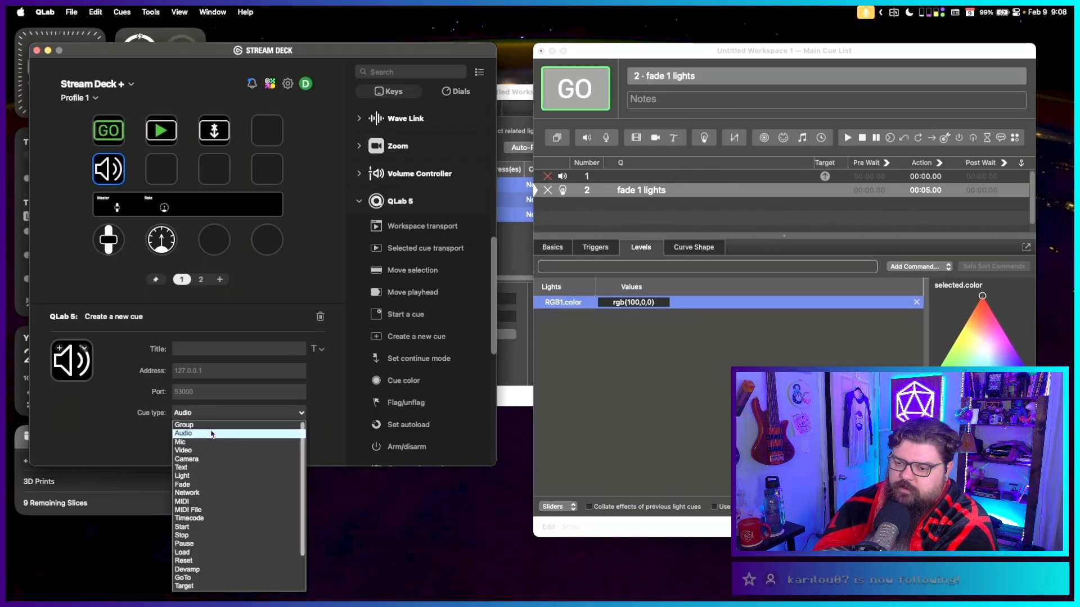
left_click(203, 426)
left_click(202, 416)
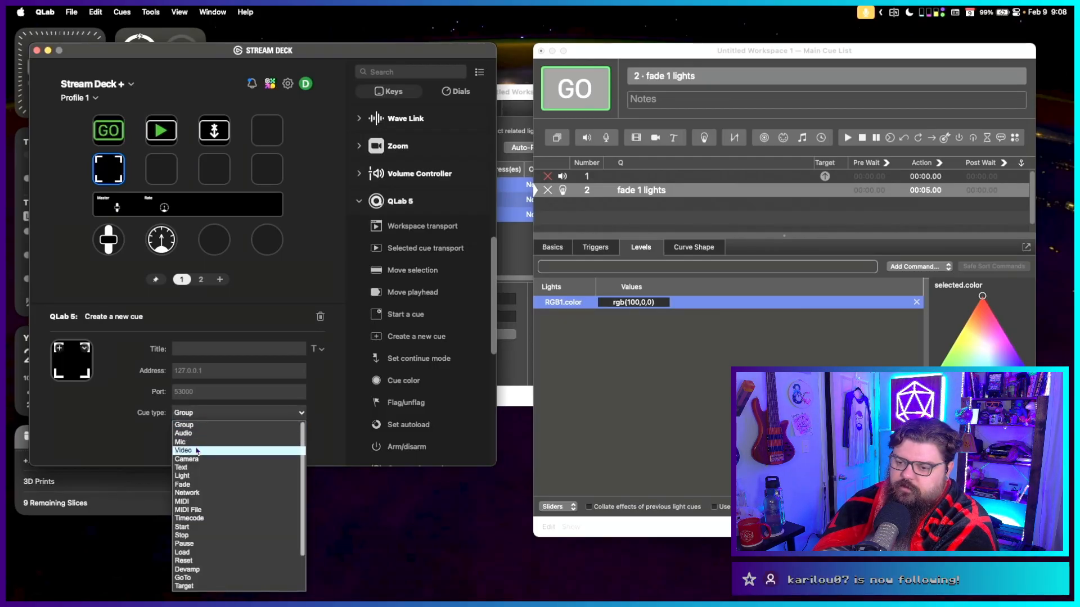
left_click(186, 450)
left_click(200, 416)
left_click(193, 443)
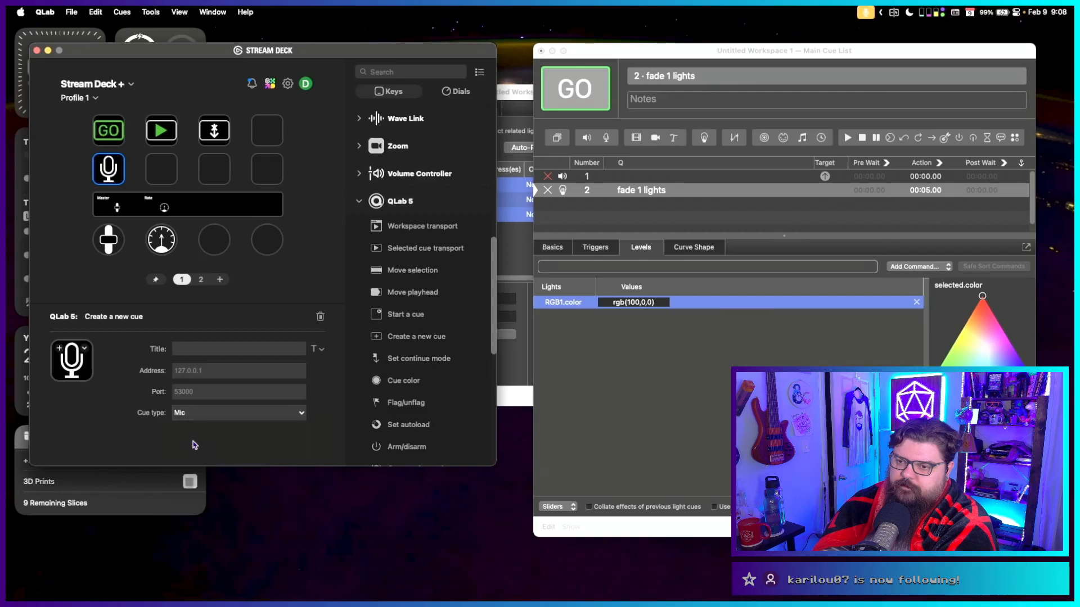
left_click(198, 416)
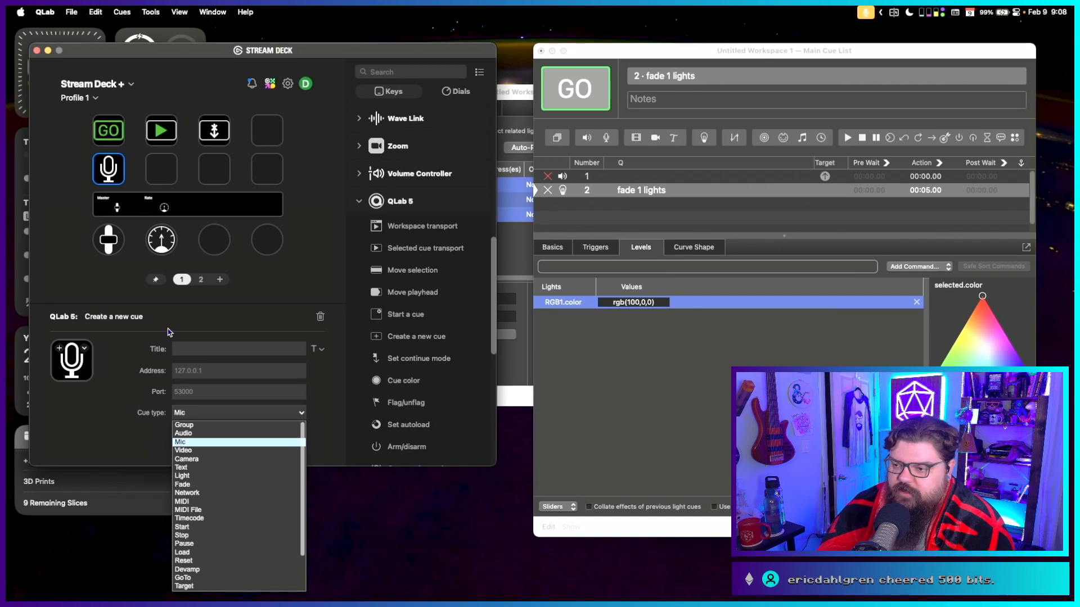
left_click(224, 293)
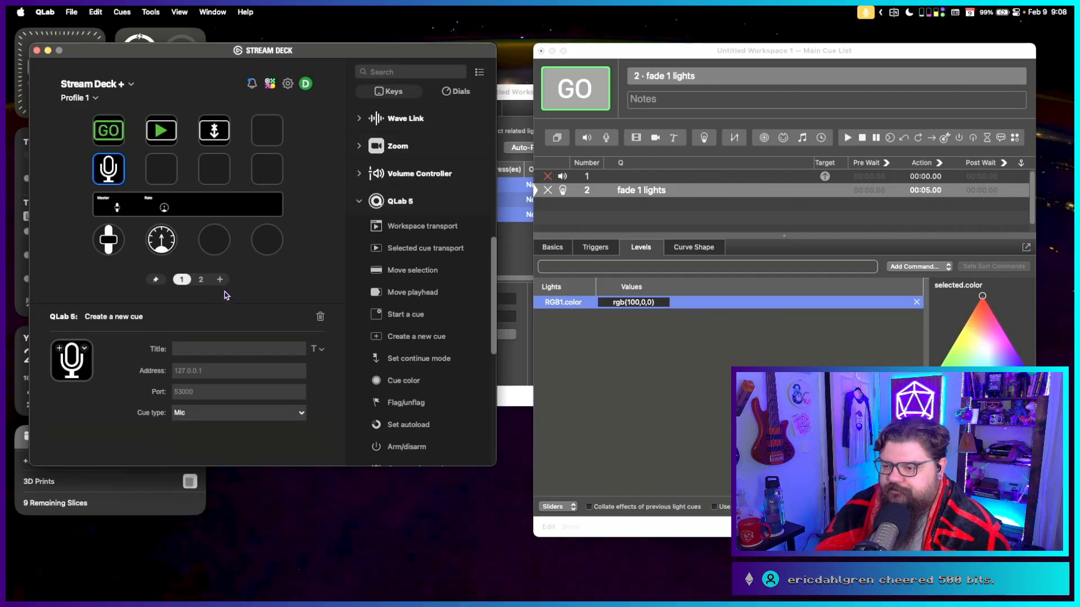
Place the Cue color action beside the microphone key, try Sky Blue, Indigo and None, and remove the action.
left_click_drag(376, 383, 161, 169)
left_click(212, 434)
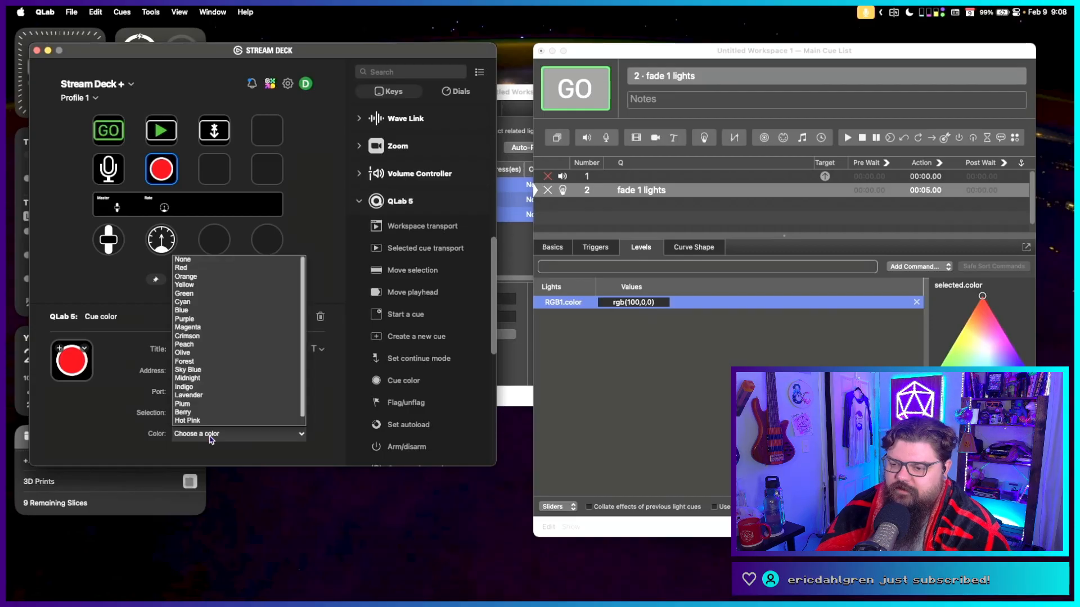
left_click(216, 369)
left_click(207, 438)
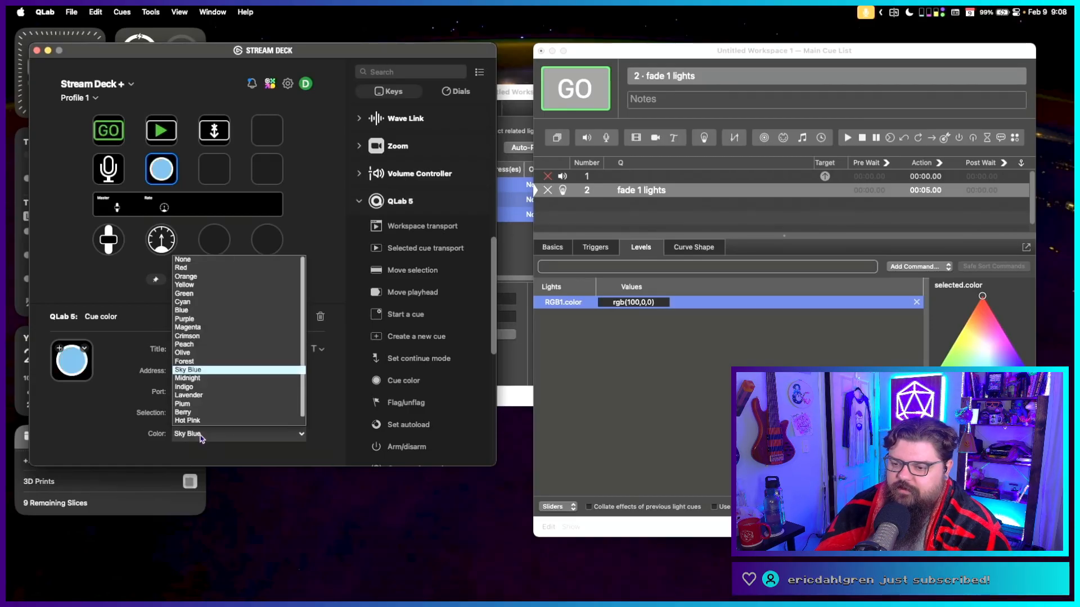
left_click(199, 392)
left_click(212, 430)
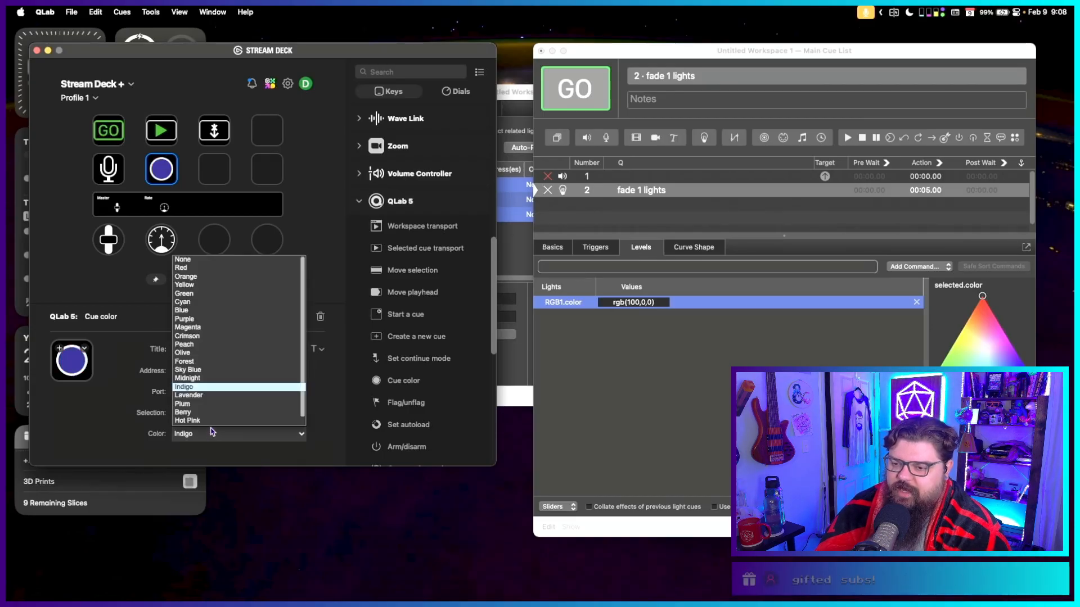
left_click(184, 259)
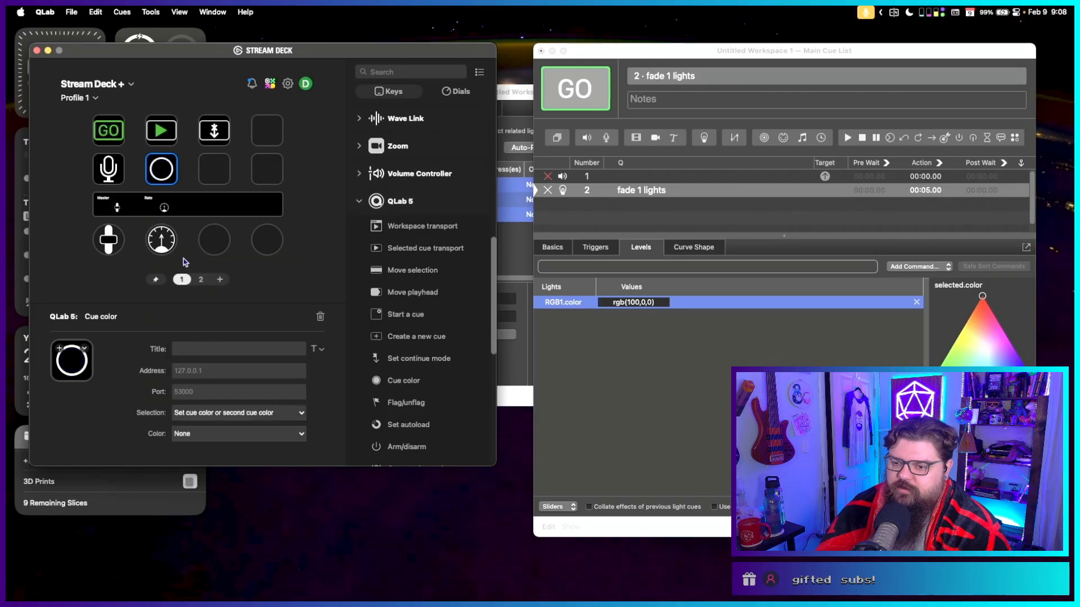
key("Delete")
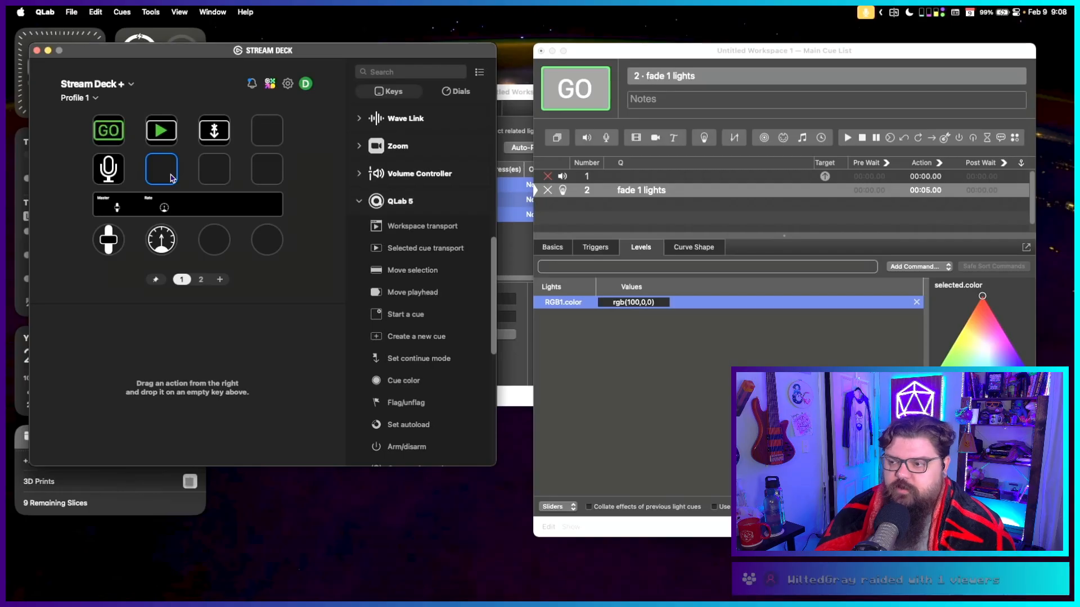
Place the Cue color action on the key beside the microphone key and set its color to Berry.
scroll(397, 320, "down", 5)
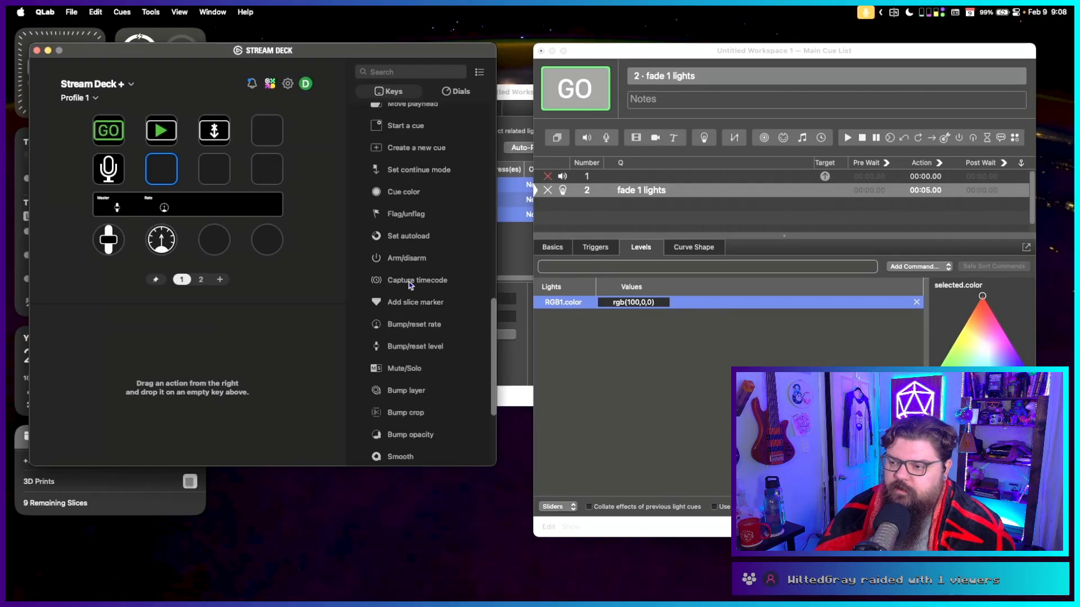
scroll(407, 314, "down", 2)
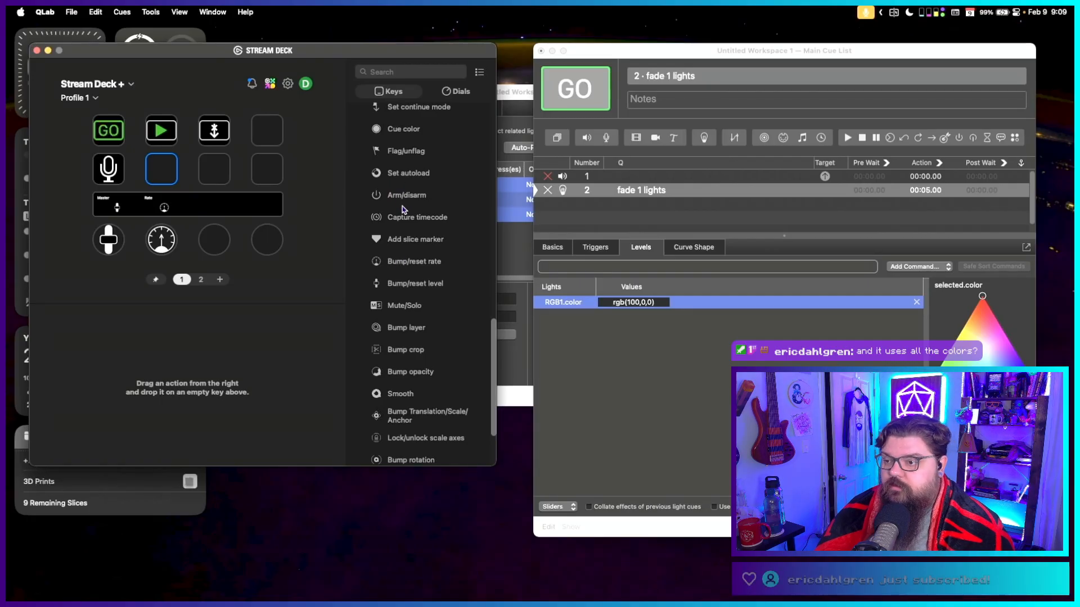
left_click_drag(399, 128, 161, 169)
left_click(205, 434)
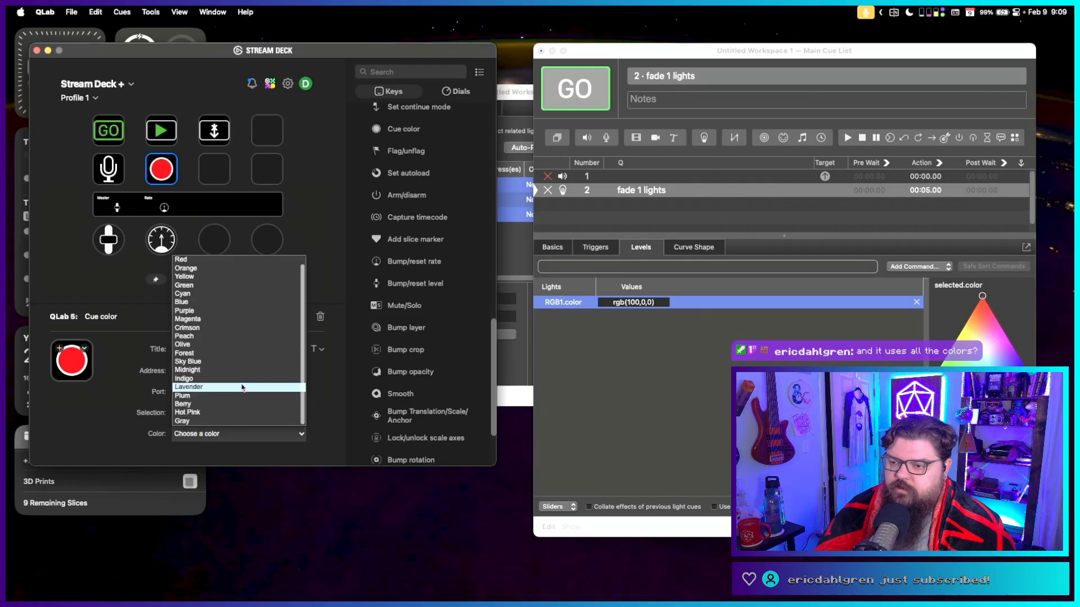
left_click(214, 405)
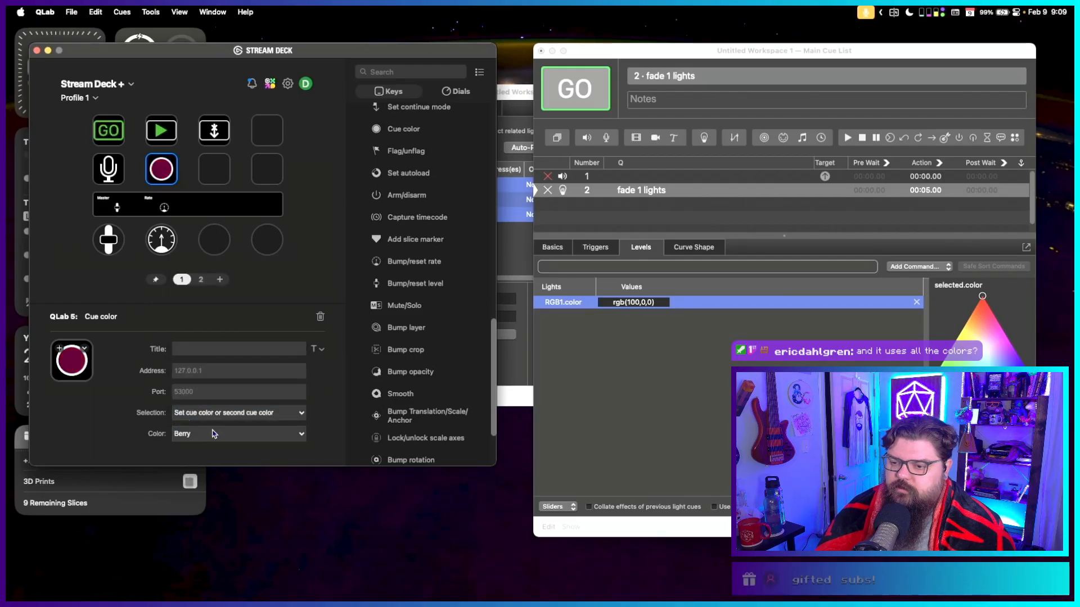
Try Hot Pink, Indigo, Midnight and Crimson on the cue color key and set its color to Purple.
left_click(213, 433)
left_click(209, 438)
left_click(209, 439)
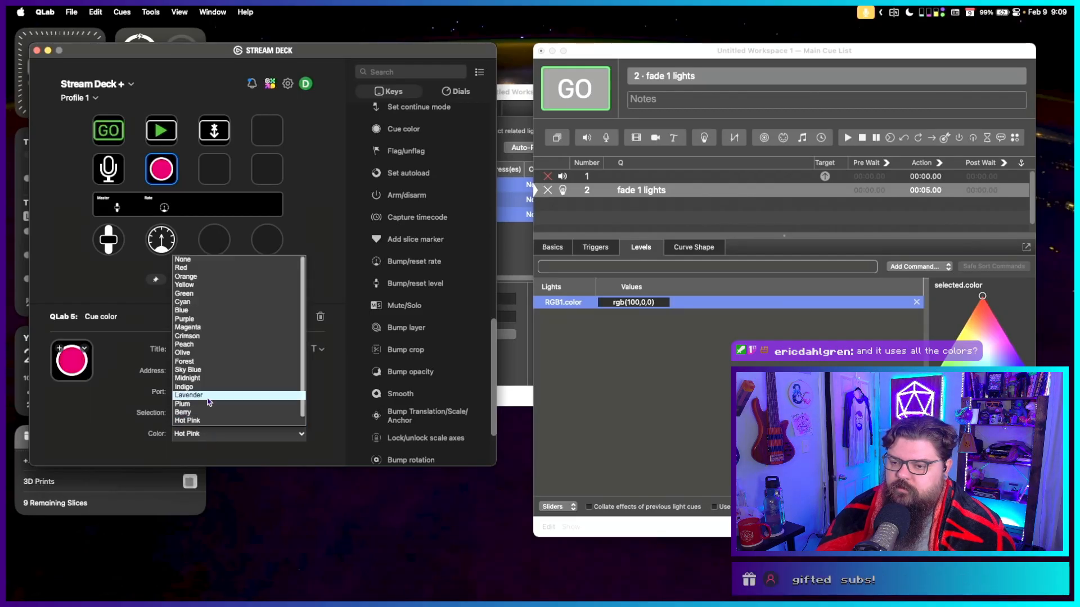
left_click(205, 388)
left_click(211, 429)
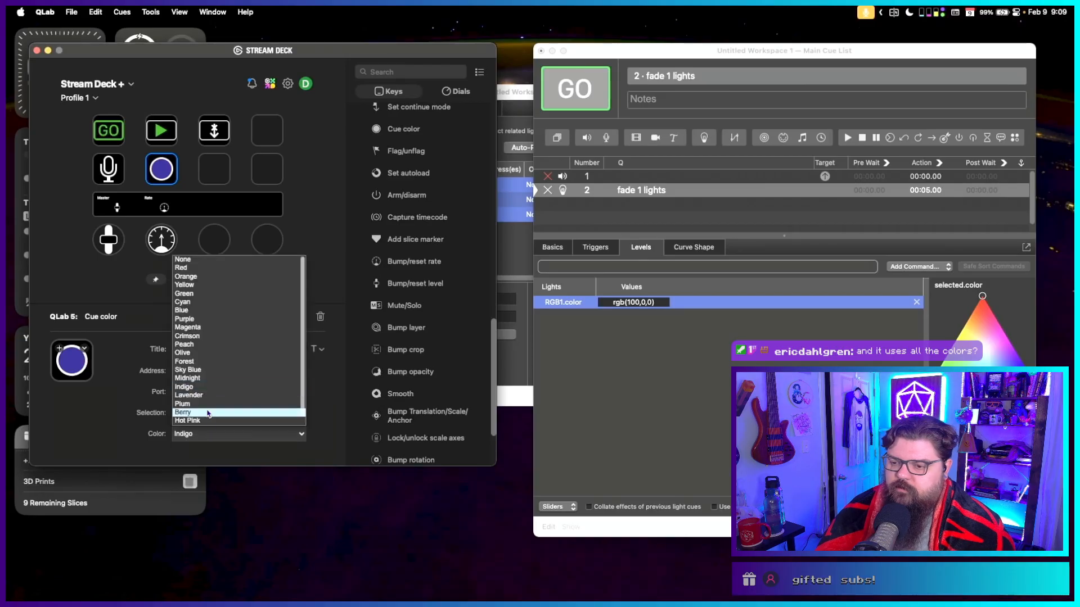
left_click(203, 385)
left_click(214, 438)
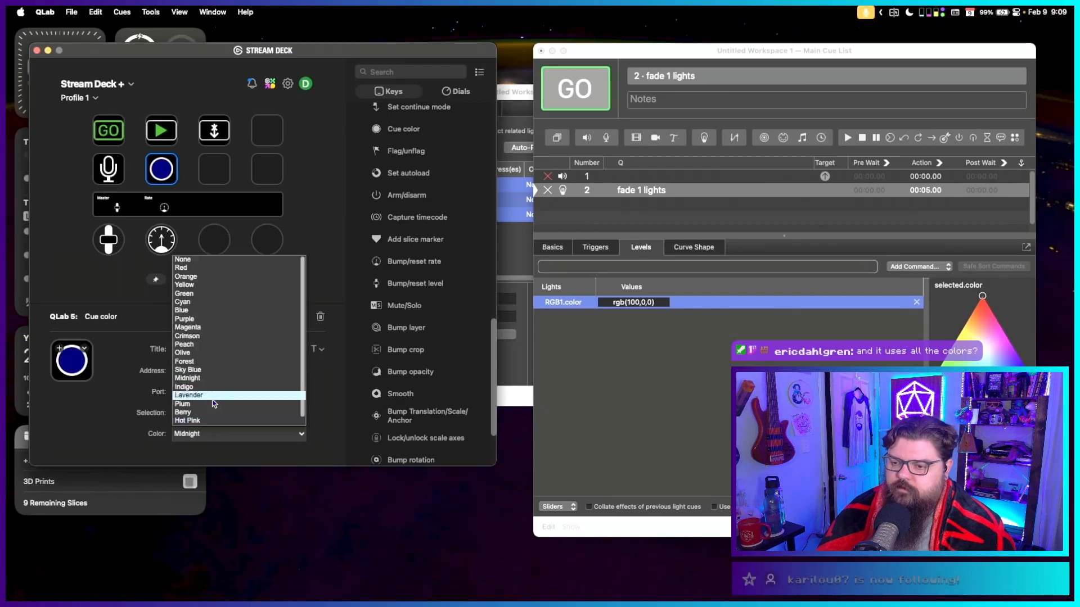
left_click(205, 337)
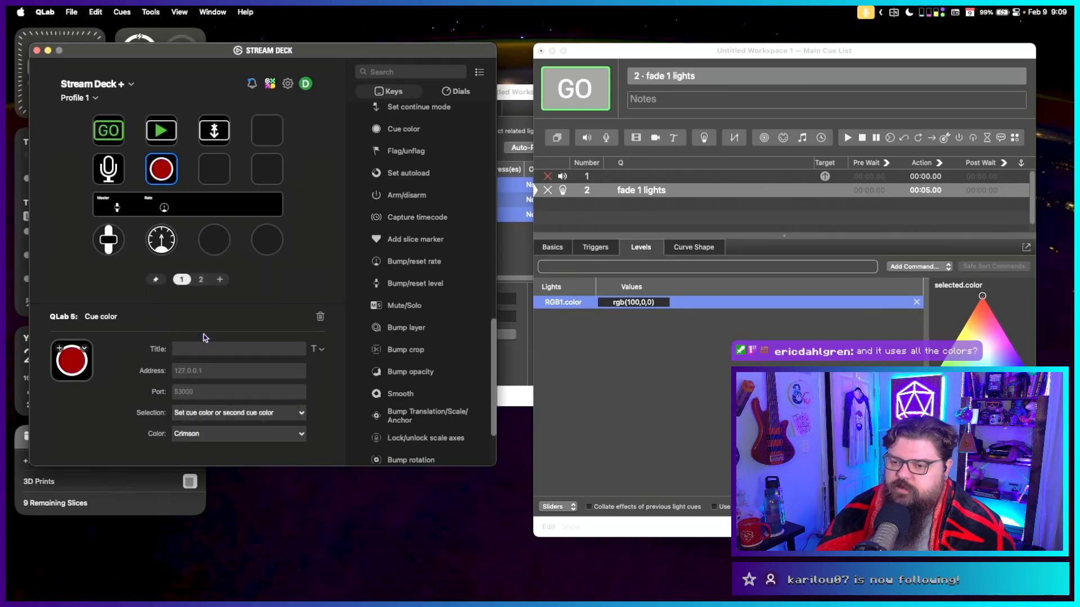
left_click(208, 436)
left_click(198, 313)
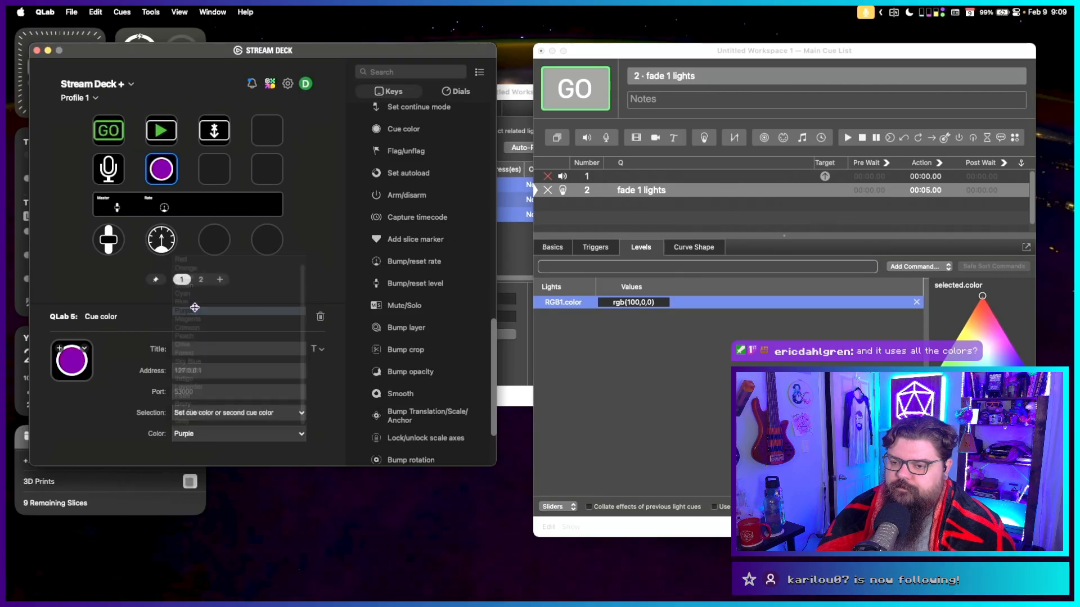
left_click(198, 432)
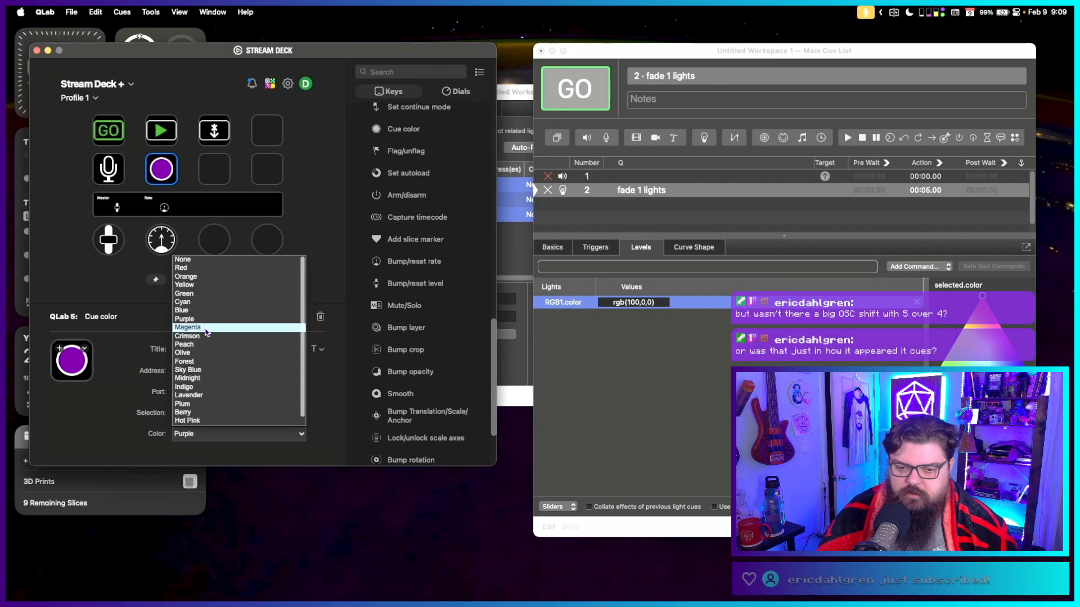
left_click(138, 312)
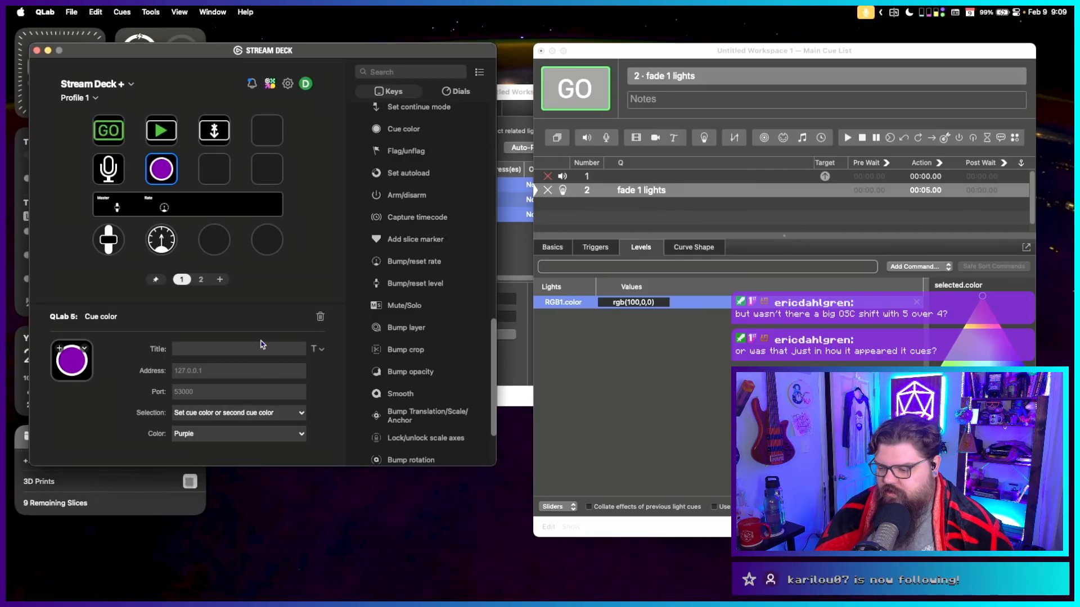
Switch to the iPad device and look through its Home, Default Profile and Companion profiles.
left_click(100, 85)
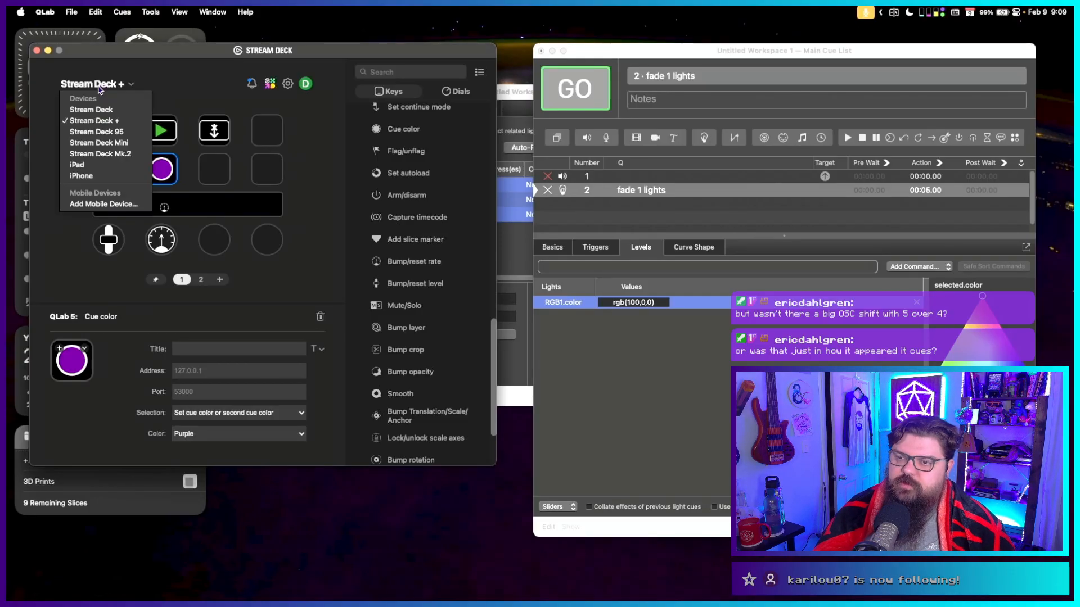
left_click(85, 165)
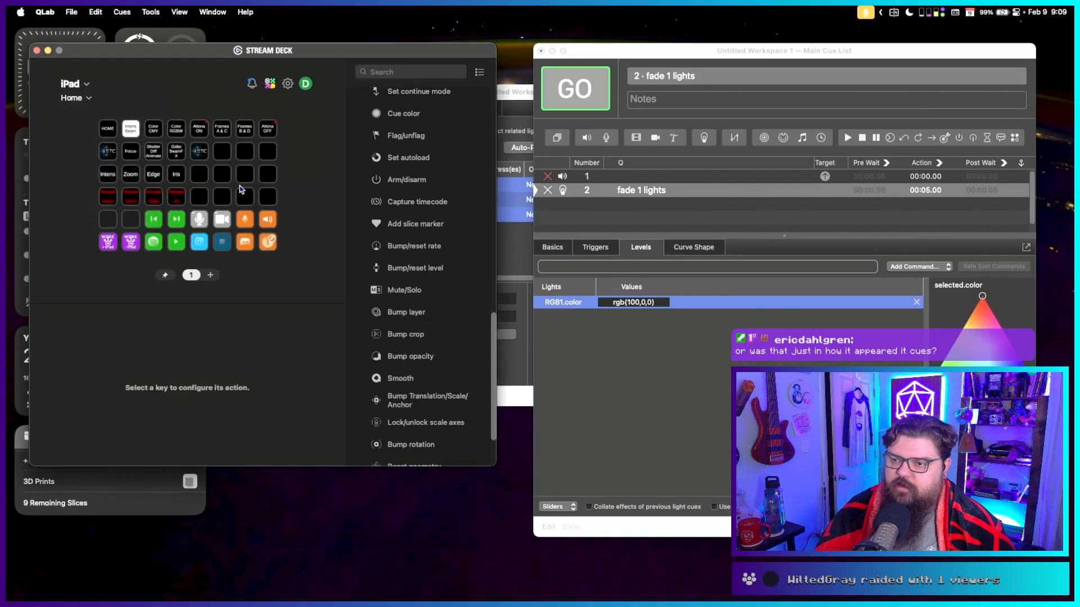
left_click(82, 101)
left_click(93, 145)
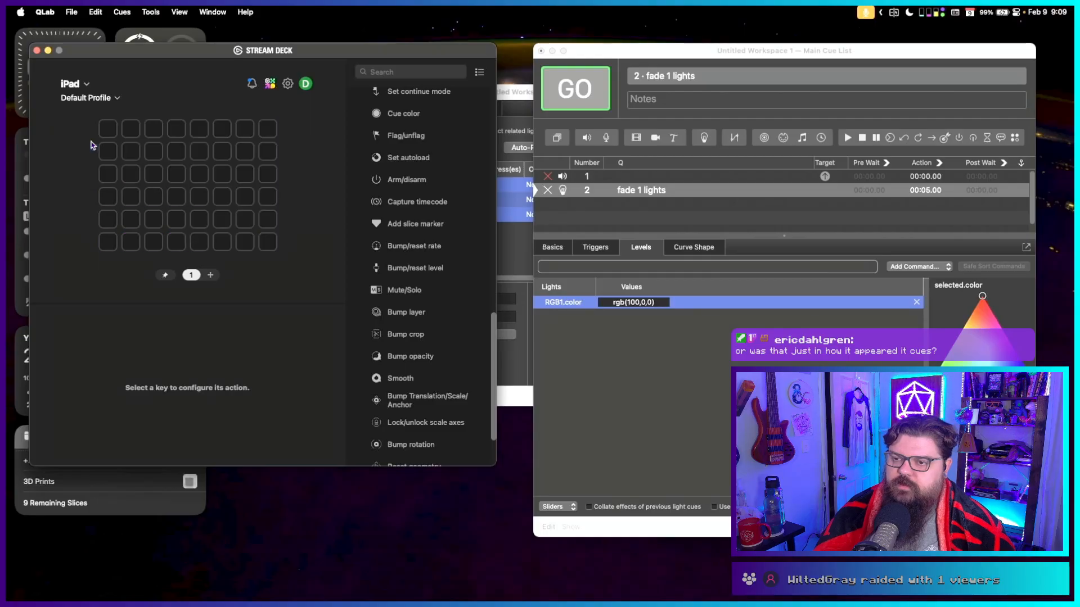
left_click(86, 97)
left_click(90, 132)
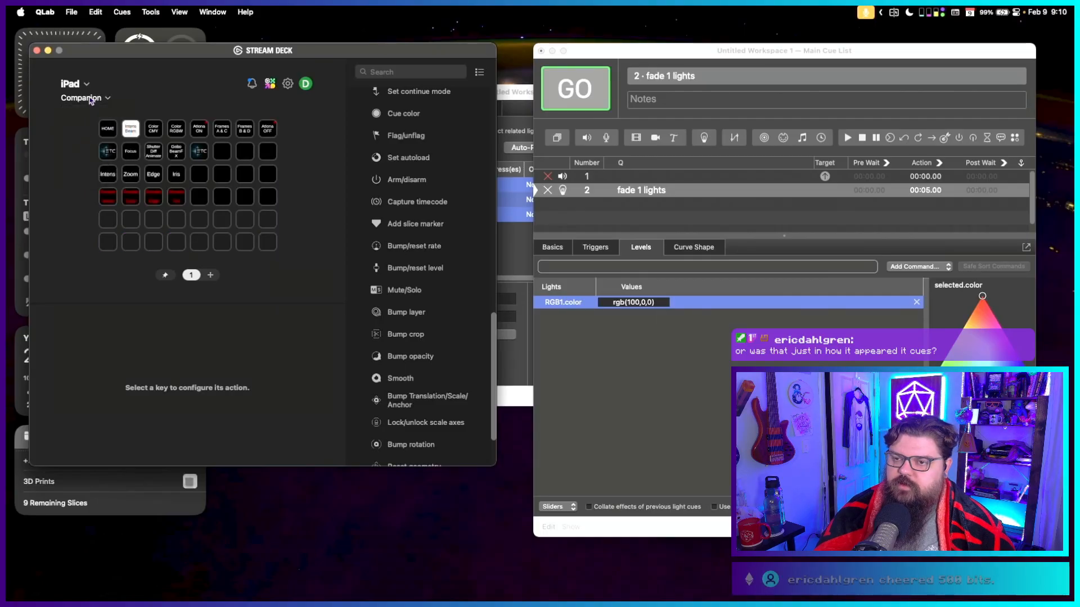
left_click(76, 84)
left_click(151, 81)
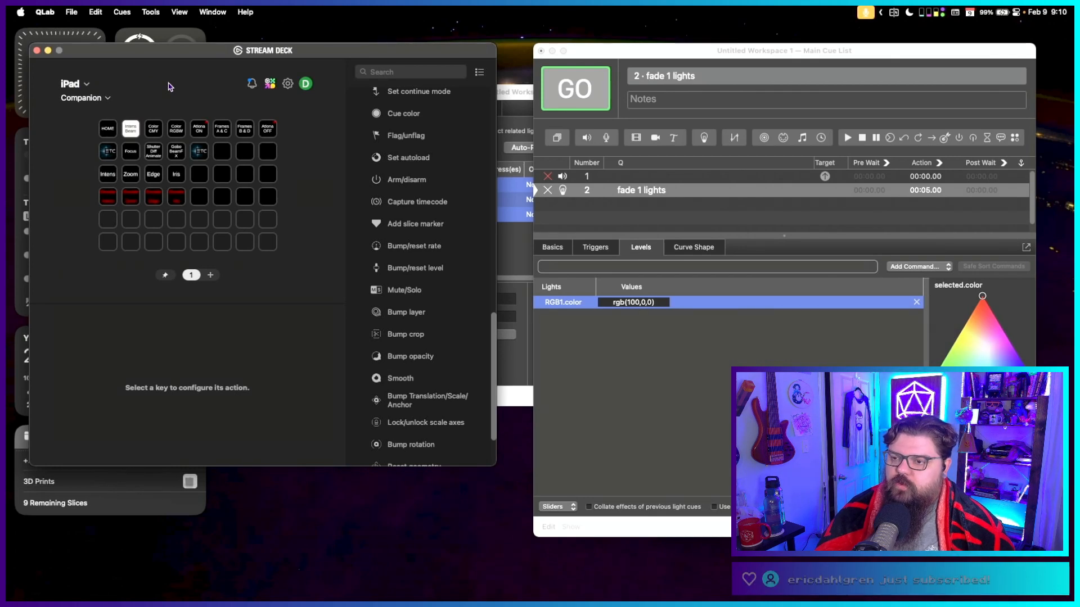
Close this Stream Deck window, open Stream Deck on the other Mac, switch to its iPad device and exit the open folder.
left_click(36, 50)
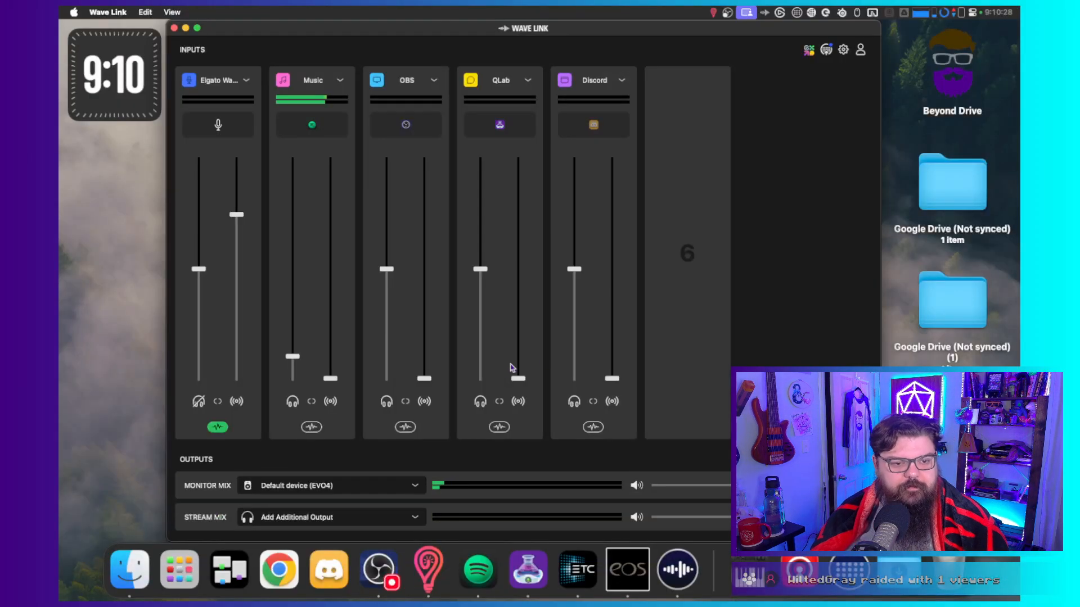
left_click(796, 11)
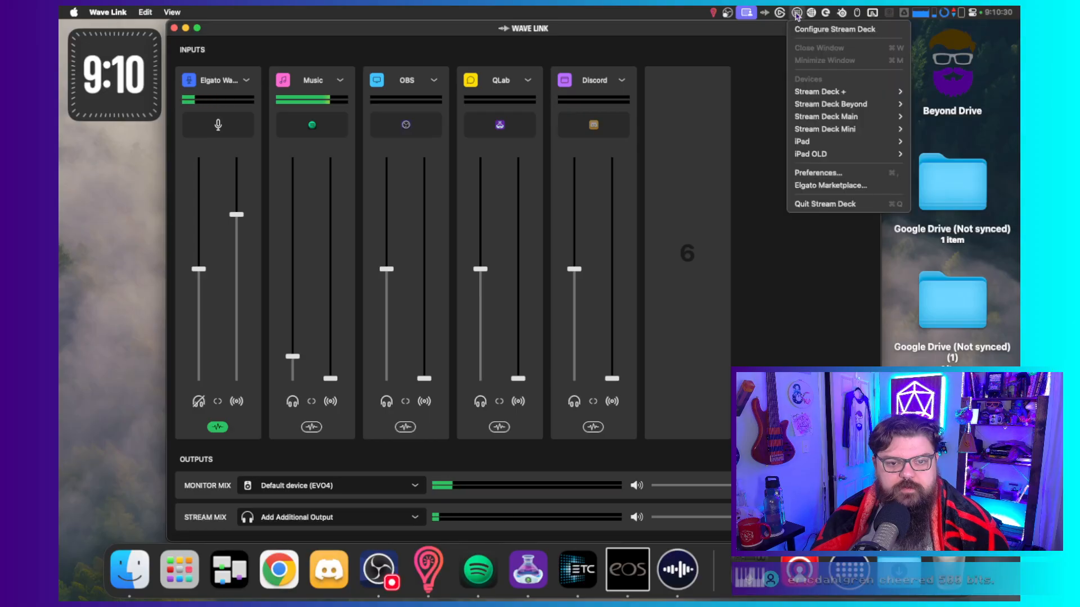
left_click(810, 20)
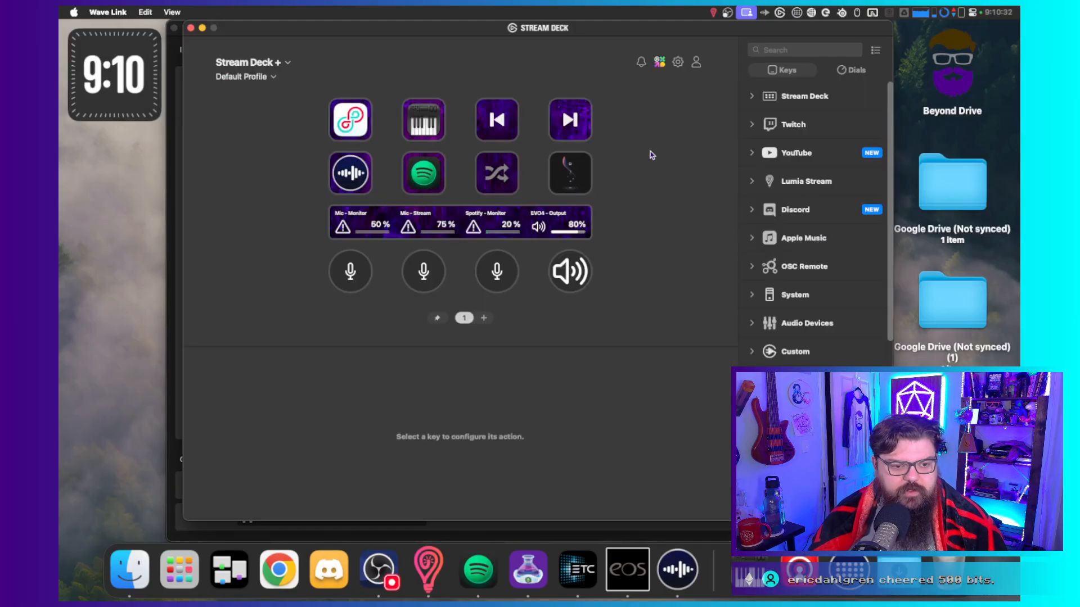
left_click(285, 64)
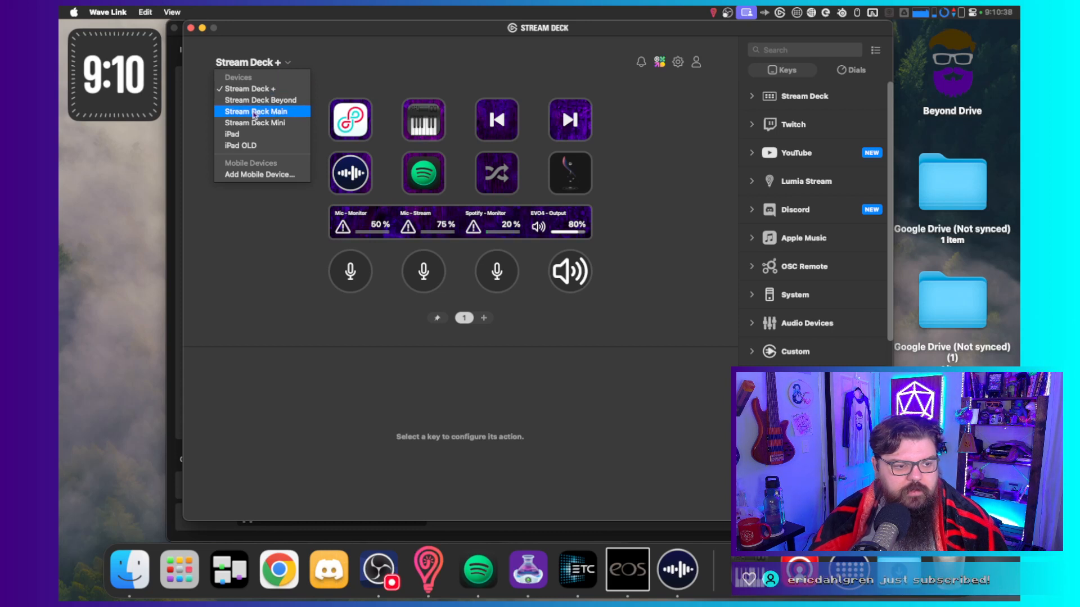
left_click(243, 136)
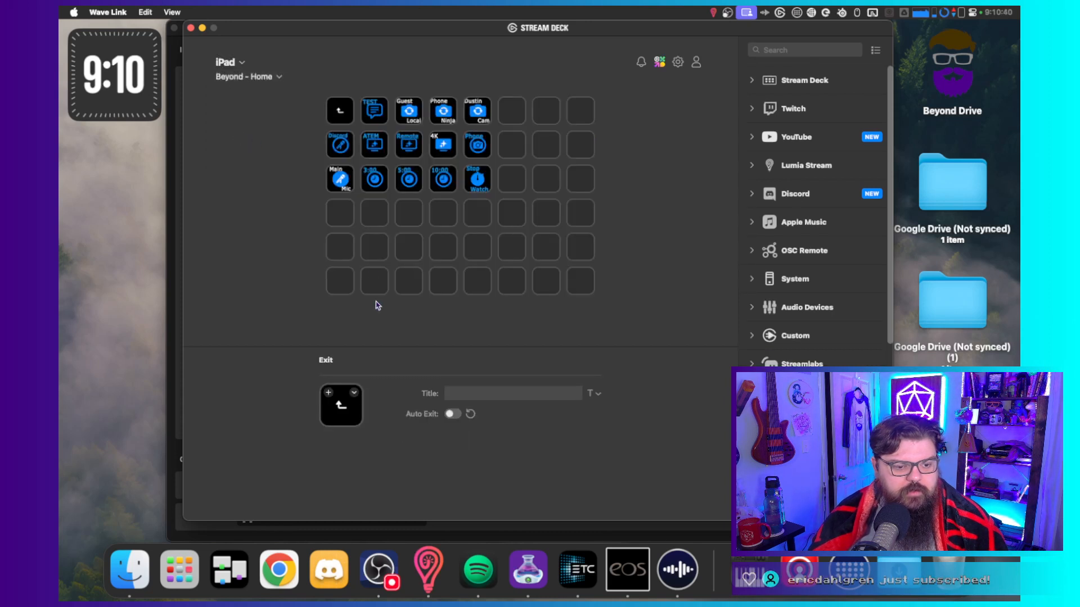
double_click(342, 123)
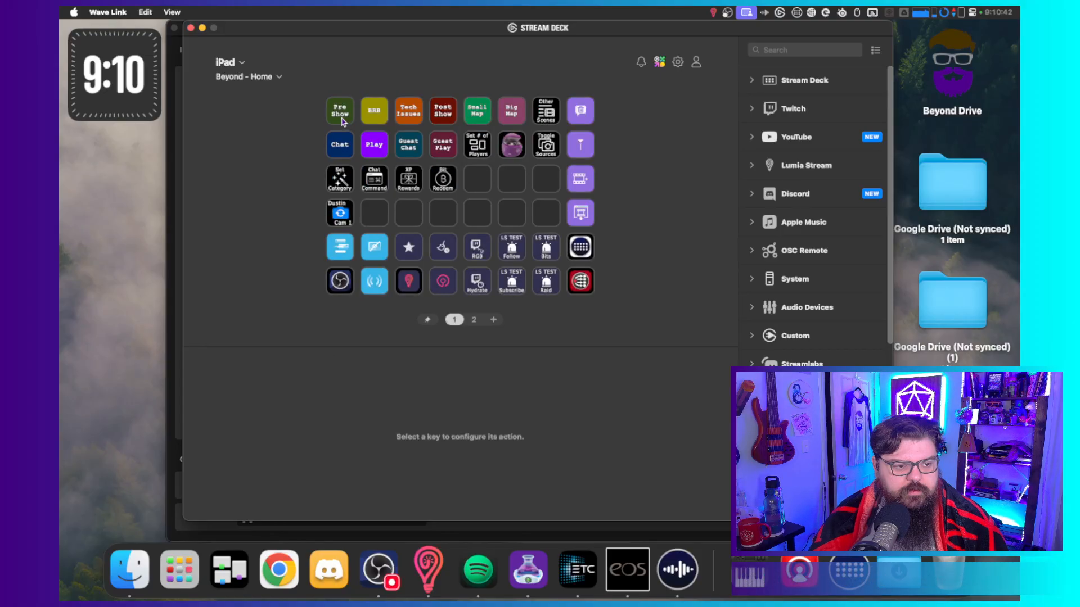
left_click(475, 183)
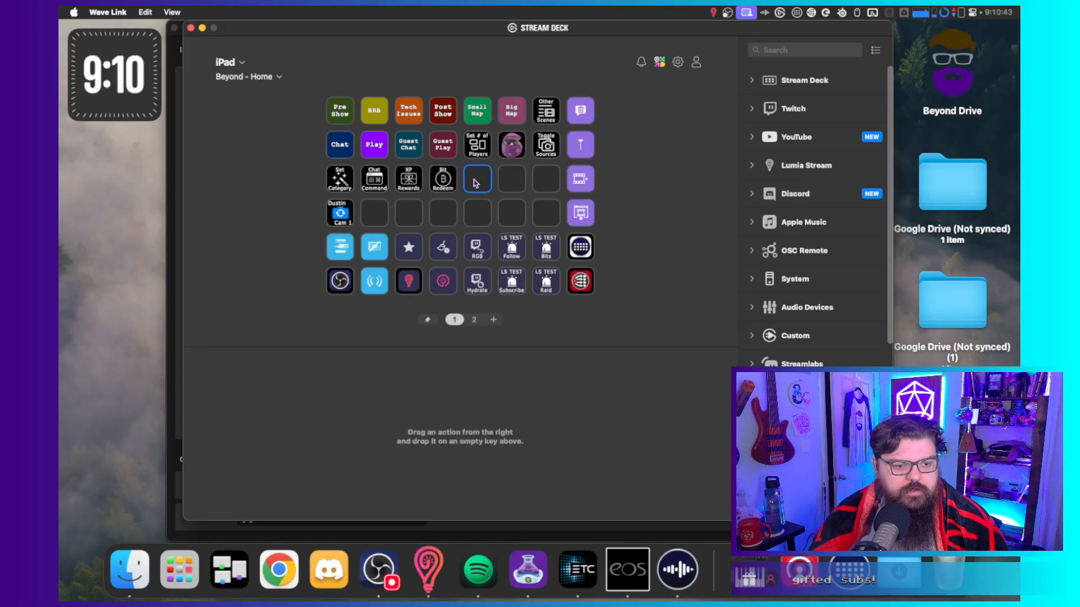
Check the software version in the Stream Deck preferences and close them.
left_click(642, 64)
left_click(644, 64)
left_click(678, 63)
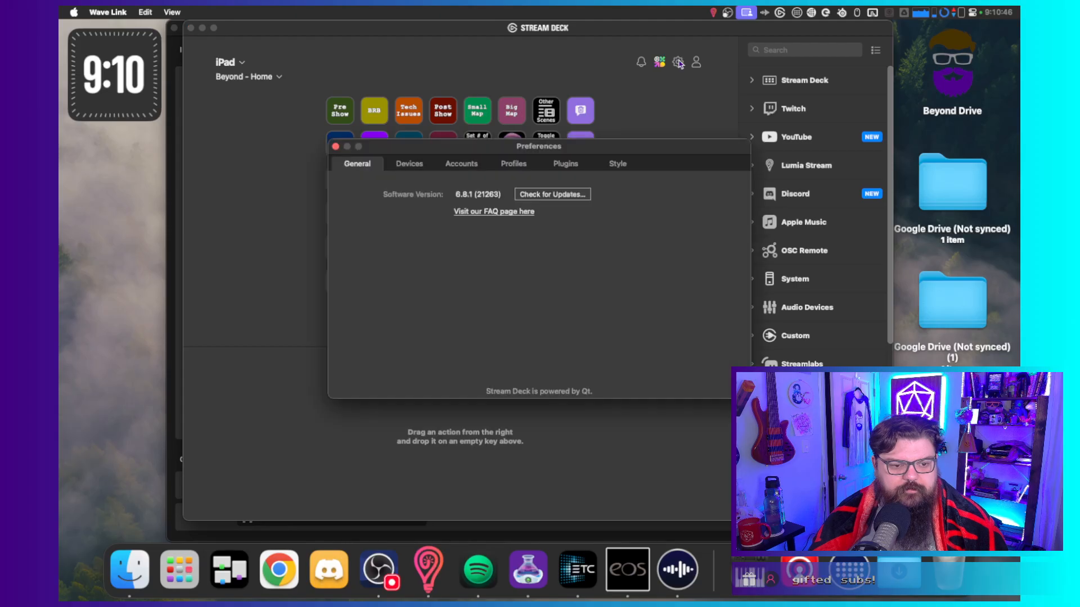
left_click(336, 146)
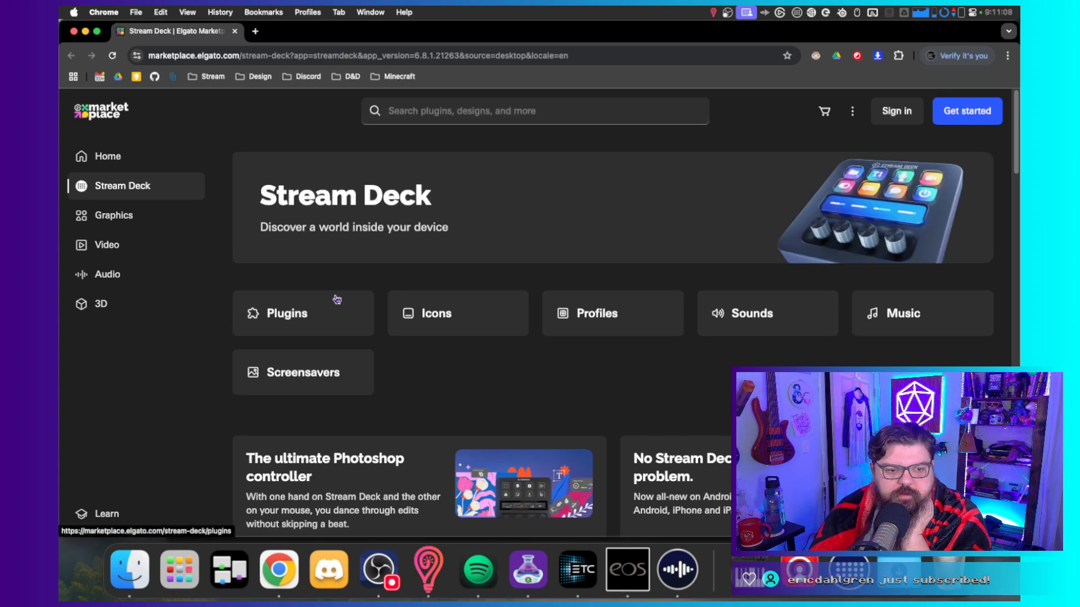
Search the Elgato Marketplace for qlab and open the QLab 5 plugin page.
left_click(441, 118)
type("ql")
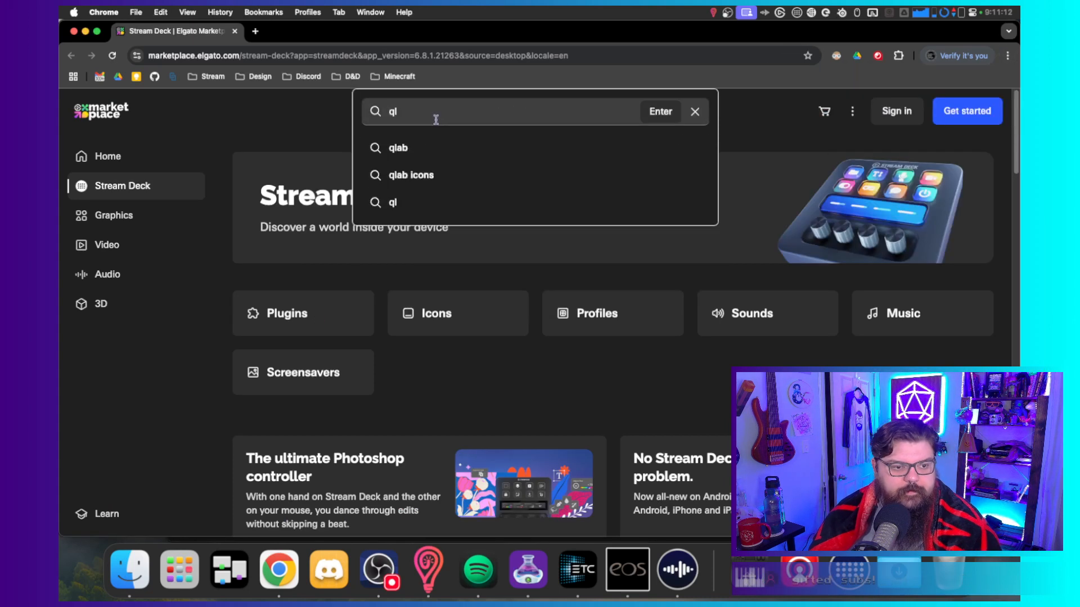
left_click(406, 148)
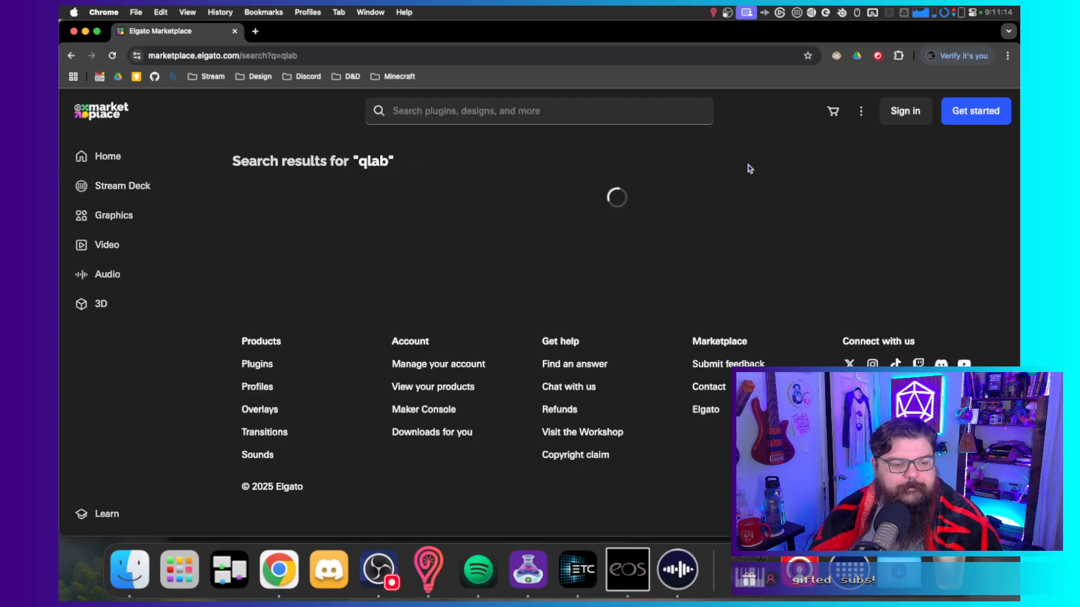
left_click(380, 296)
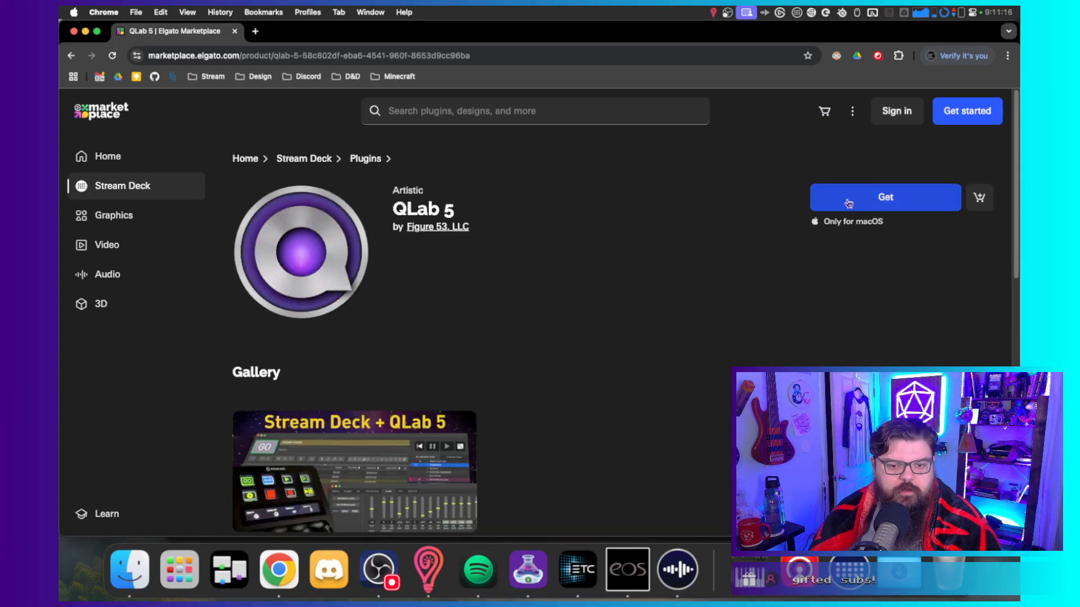
Get the QLab 5 plugin by signing in to Elgato through Twitch and allow the browser to open the Stream Deck app.
left_click(885, 196)
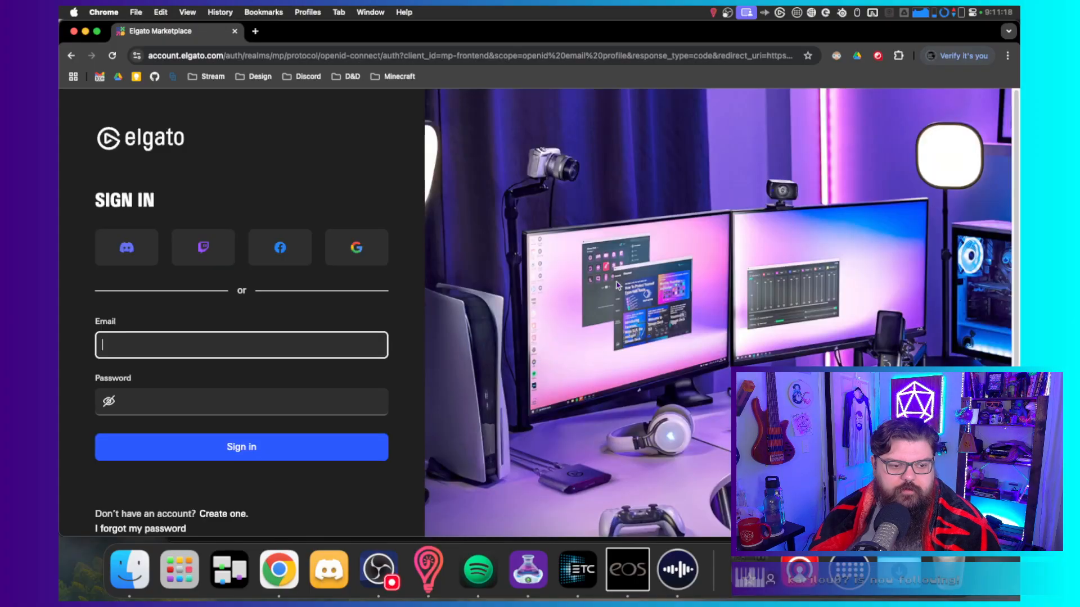
left_click(183, 252)
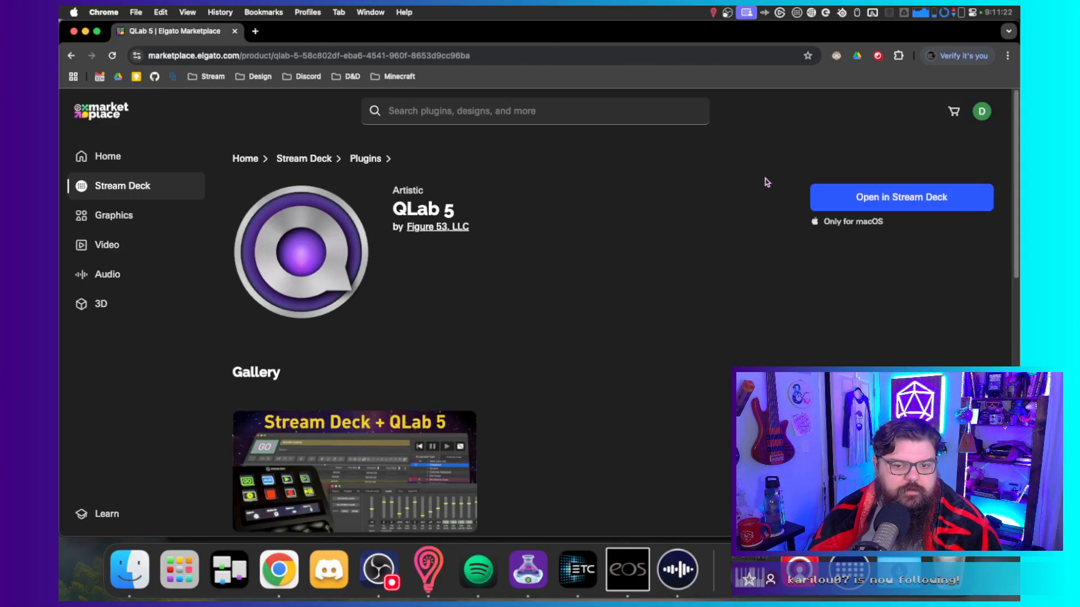
left_click(836, 200)
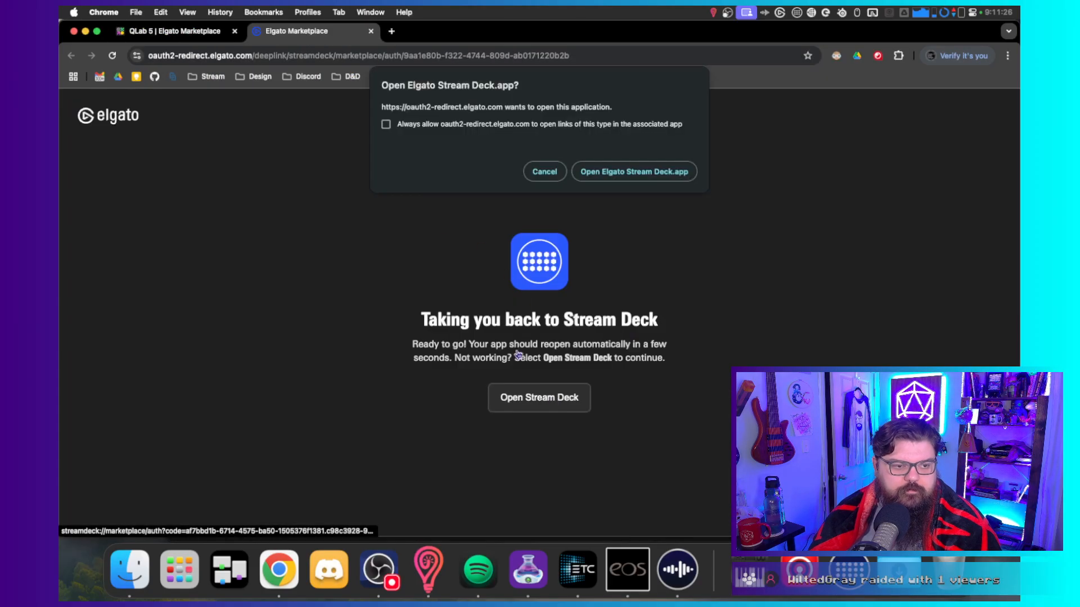
left_click(634, 172)
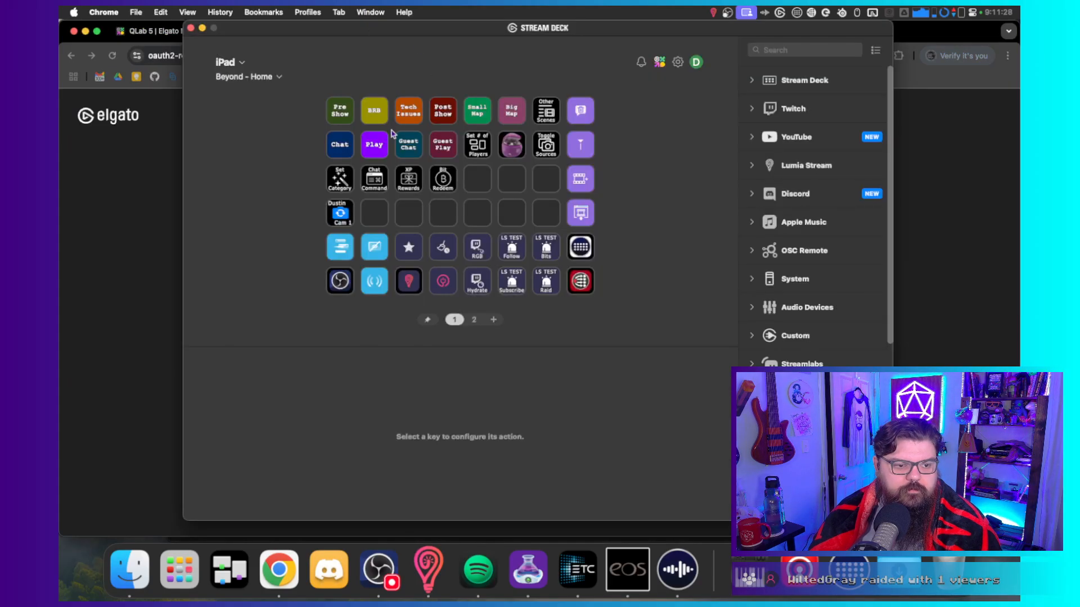
Look for QLab 5 in the actions list, close the leftover redirect tab and install the plugin into Stream Deck from its marketplace page.
scroll(822, 293, "down", 5)
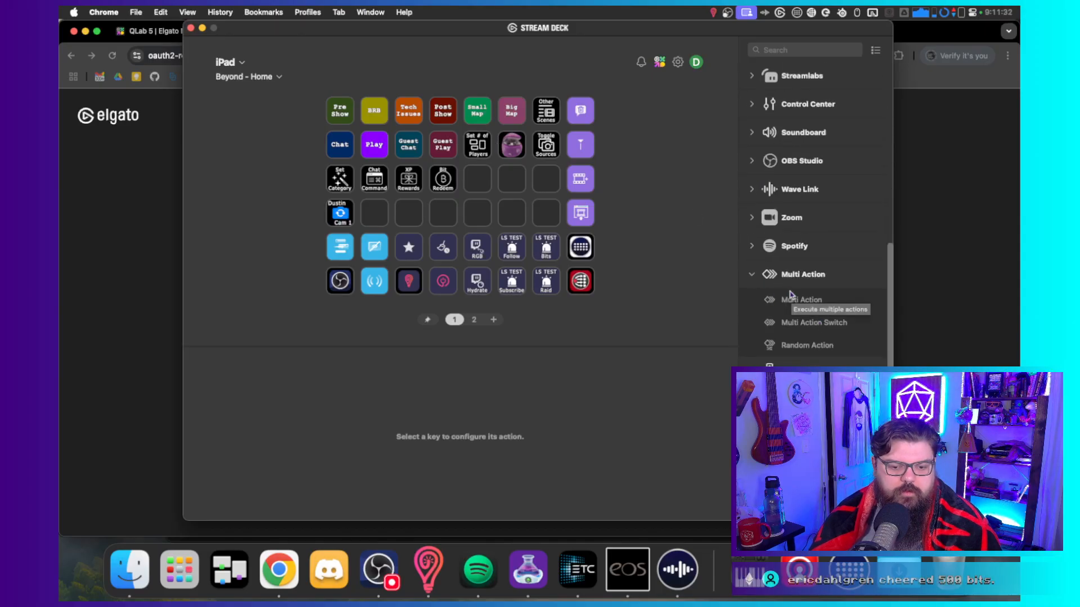
scroll(791, 294, "up", 5)
left_click(101, 213)
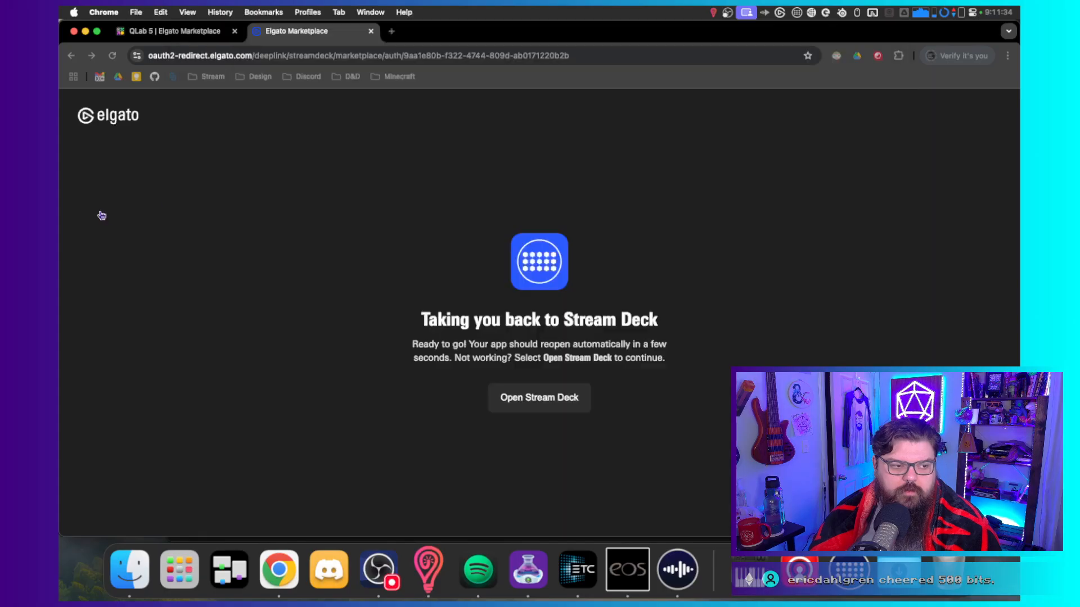
left_click(370, 31)
left_click(897, 206)
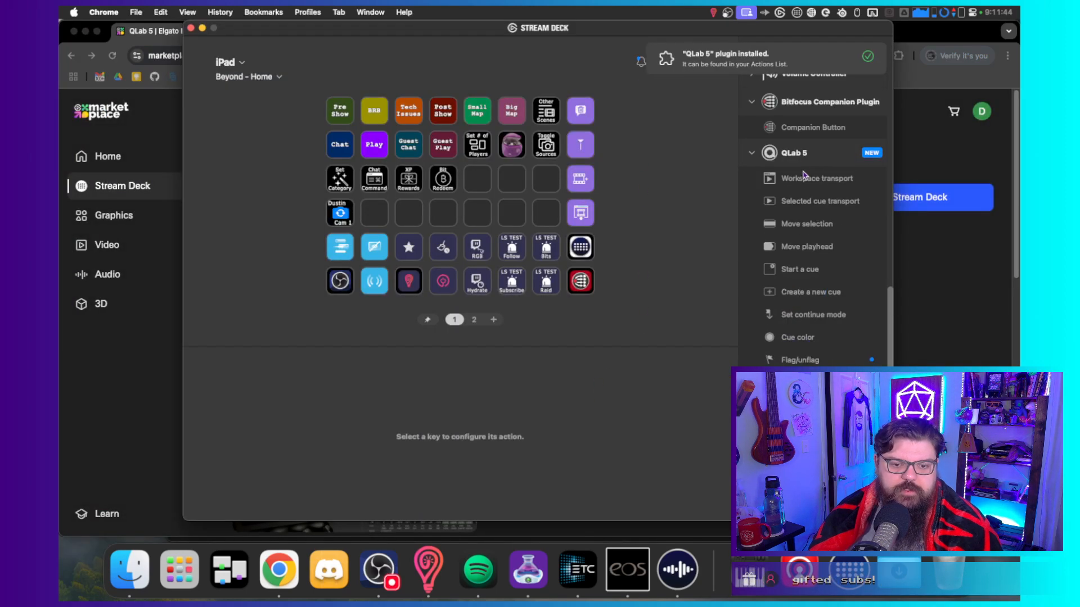
Assign the QLab 5 Cue color action to the first empty key in the third row and set its color to Sky Blue.
left_click_drag(793, 340, 477, 179)
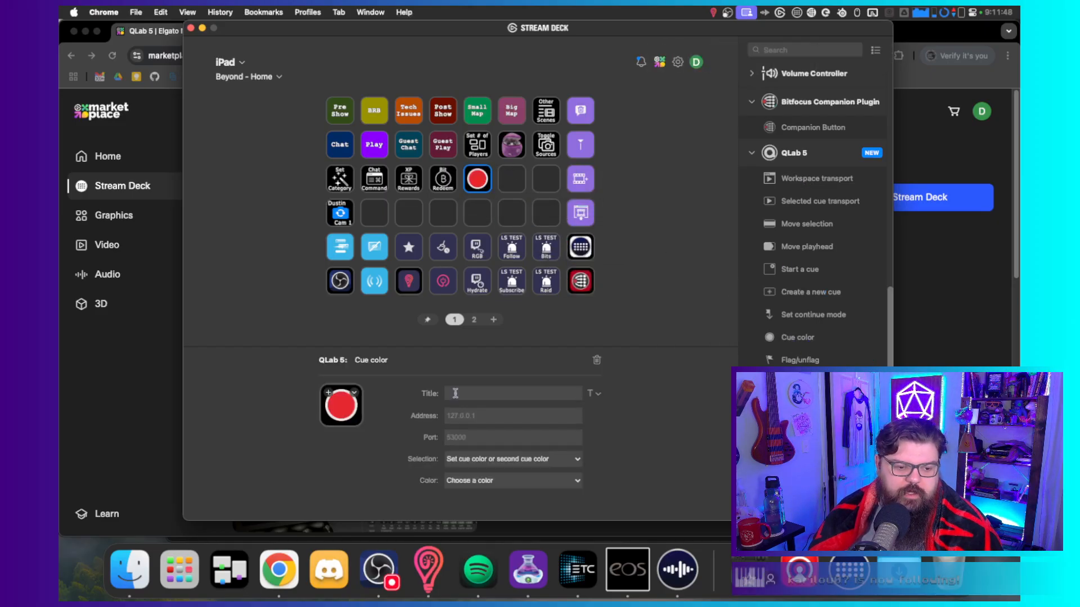
left_click(503, 462)
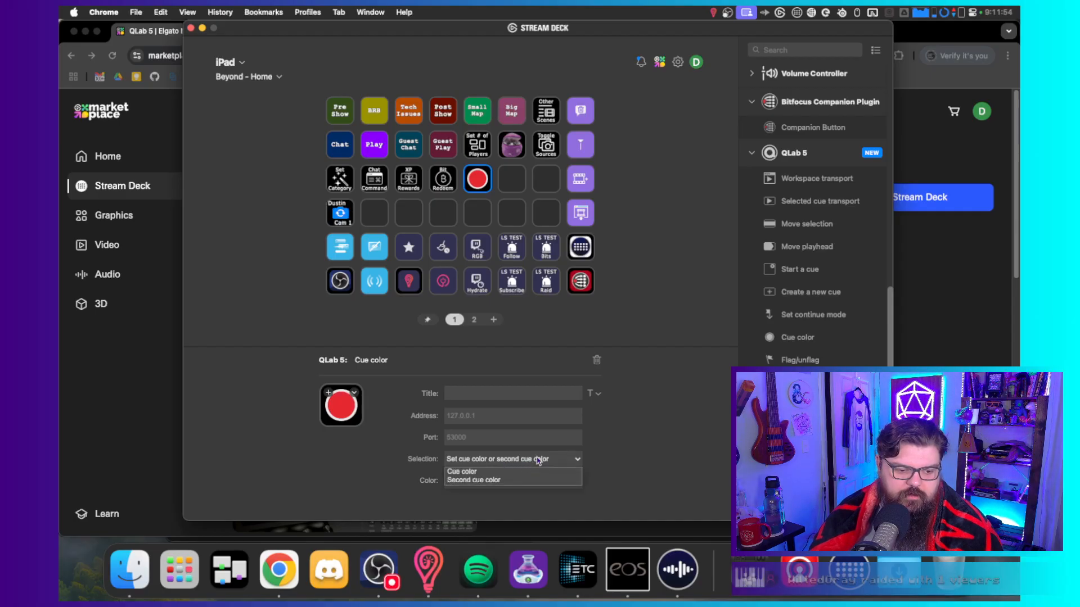
left_click(395, 449)
left_click(485, 481)
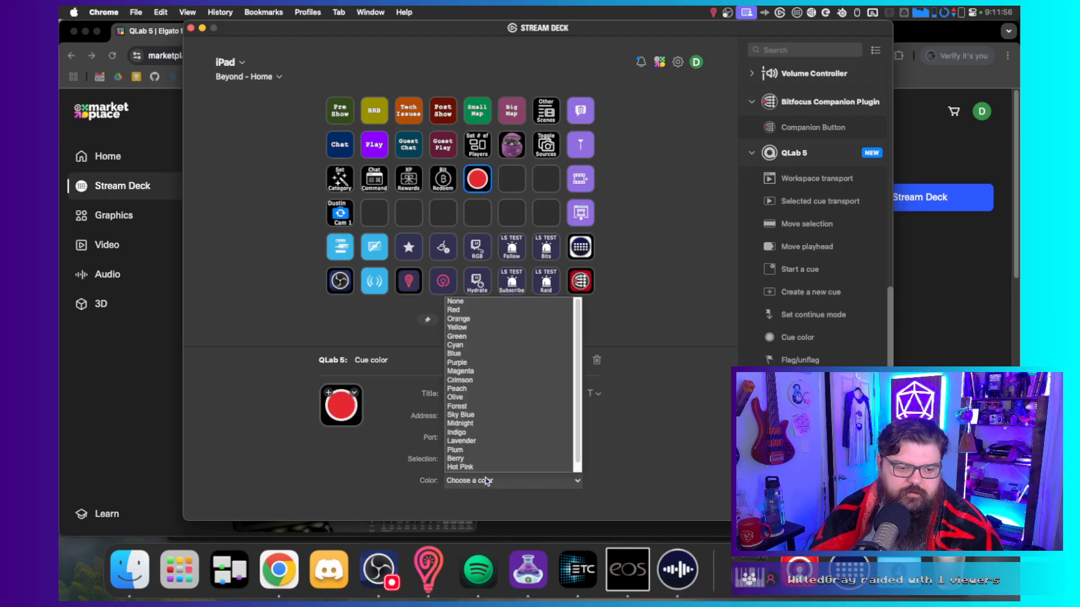
left_click(469, 416)
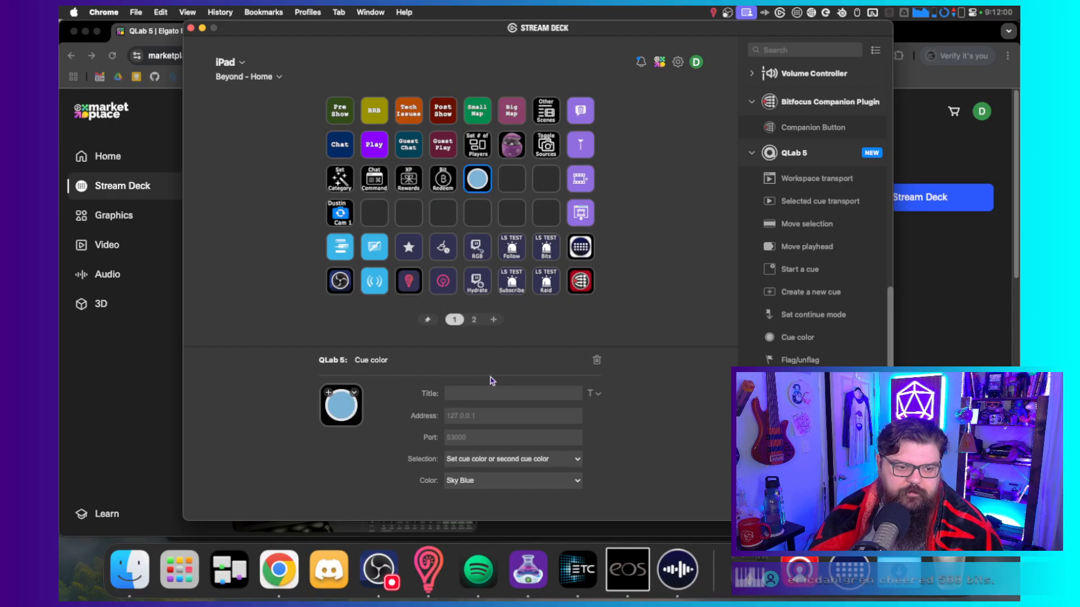
Switch to the QLab sound board cart and select the 4_6 BatMoan cue.
key("ctrl+Right")
key("ctrl+Right")
key("ctrl+Right")
key("ctrl+Right")
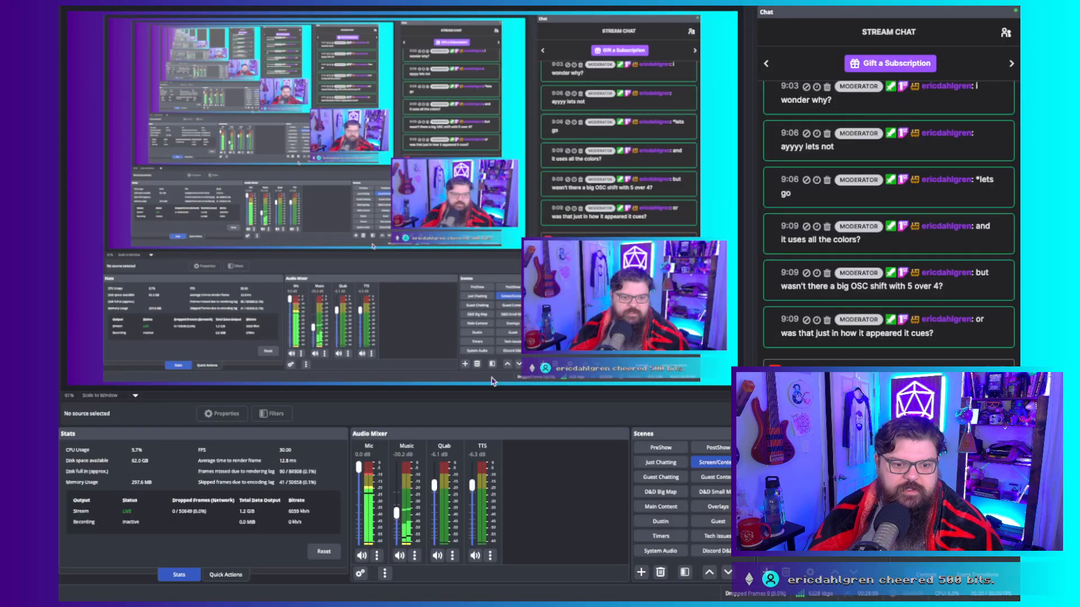
key("ctrl+Right")
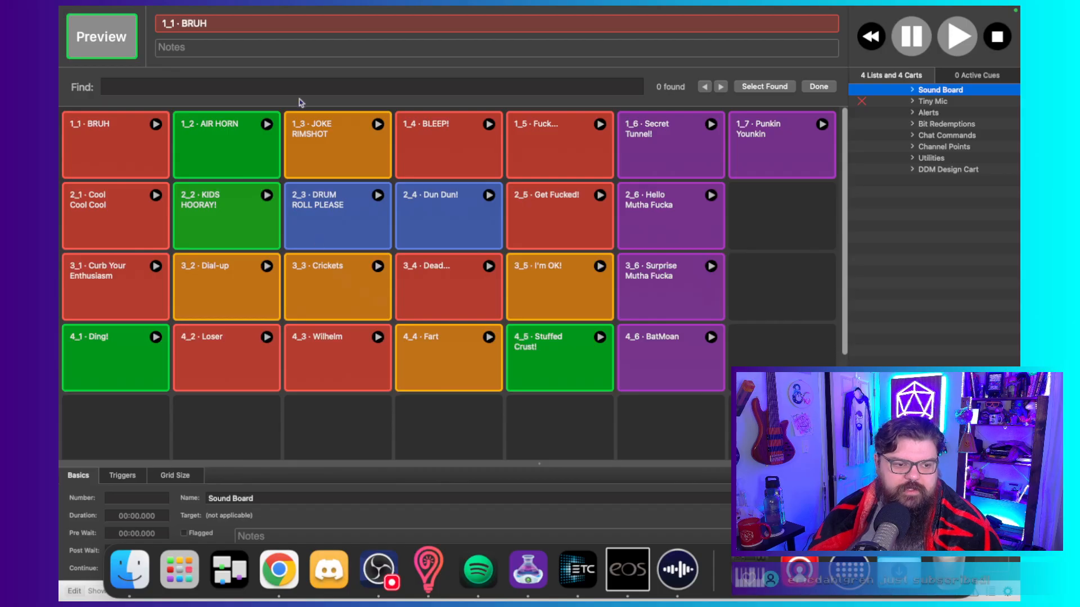
left_click(652, 345)
left_click(676, 370)
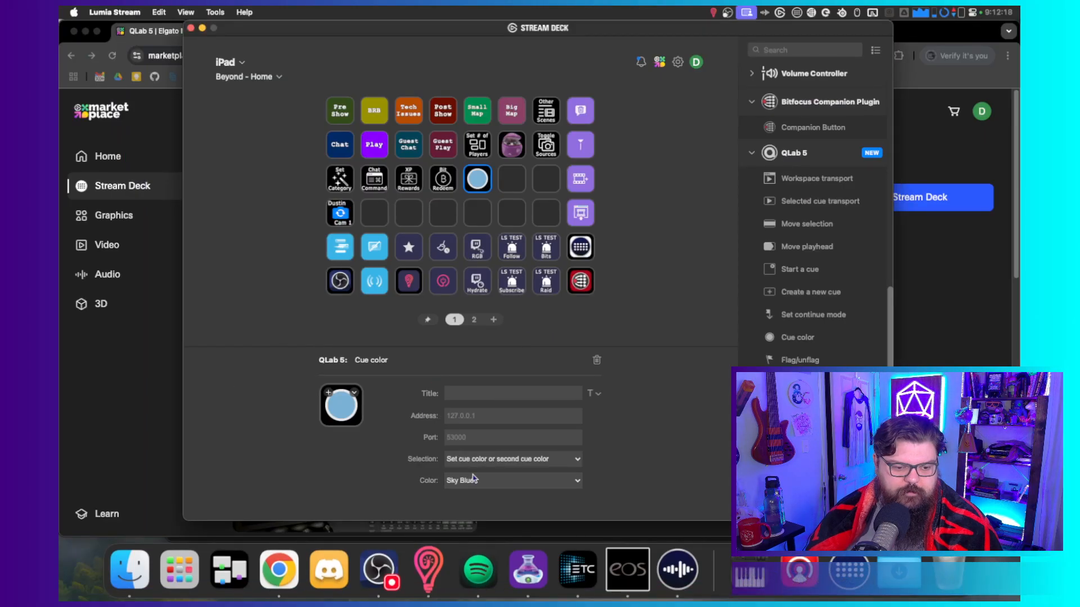
Change the Cue color key to Orange in Stream Deck, then delete the action from the key.
left_click(472, 480)
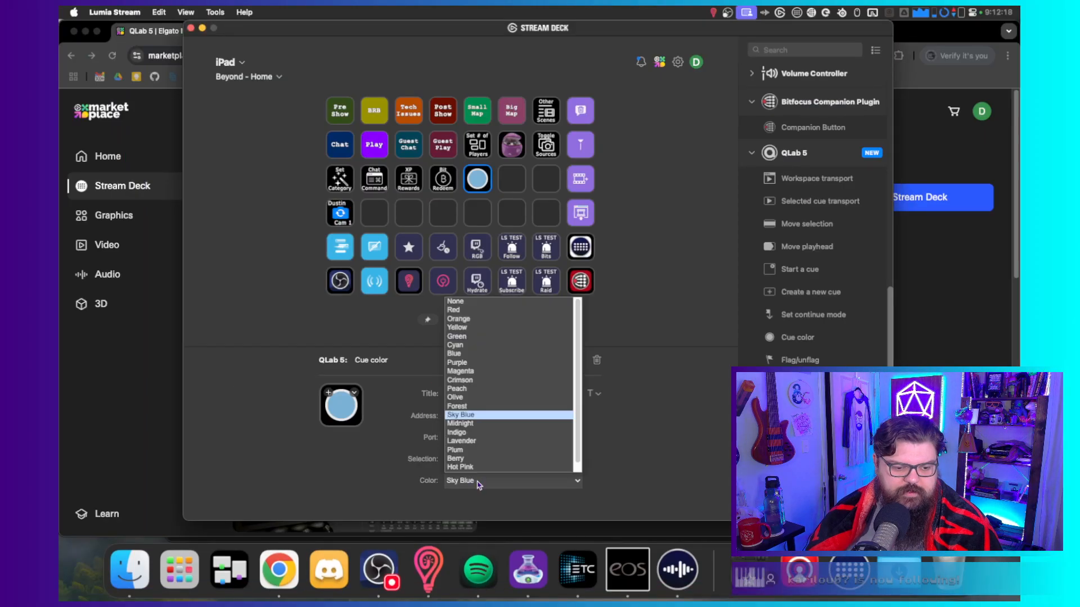
left_click(462, 318)
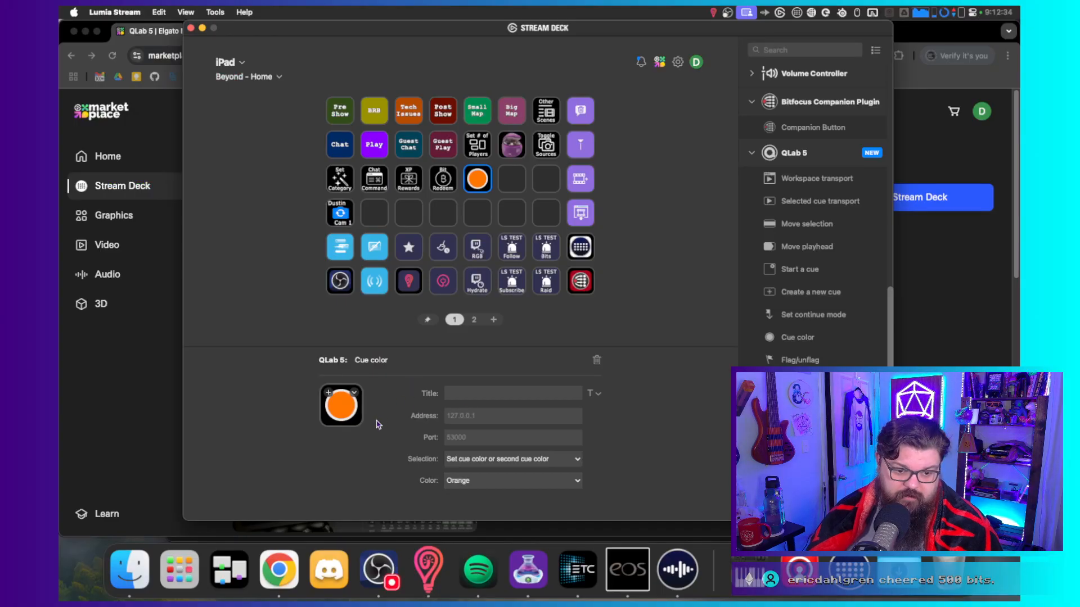
left_click(597, 362)
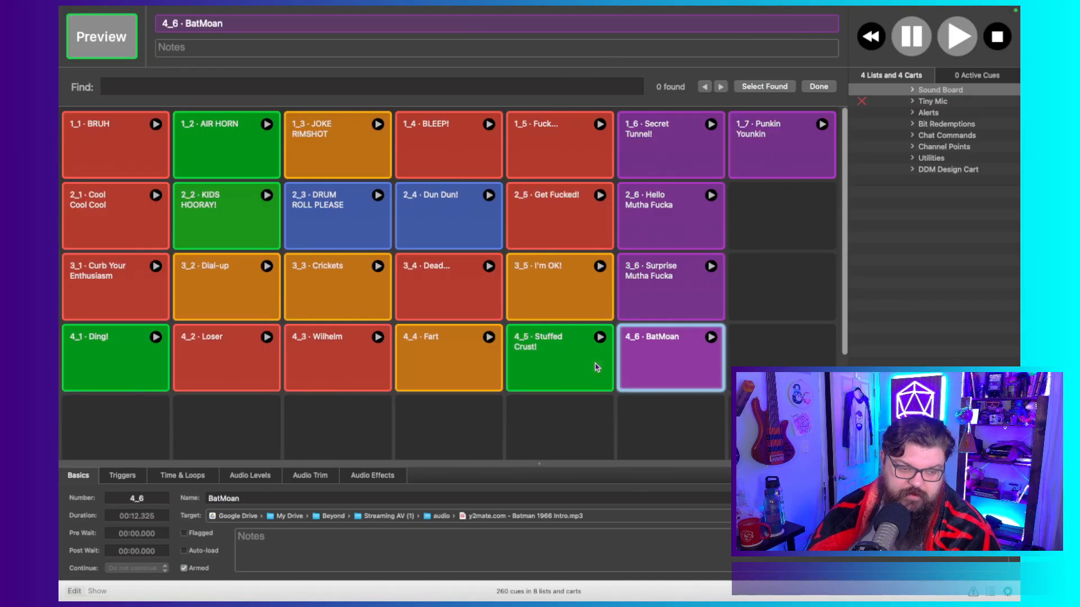
Open the sound board workspace's settings in QLab and show its OSC Controls.
key("super+comma")
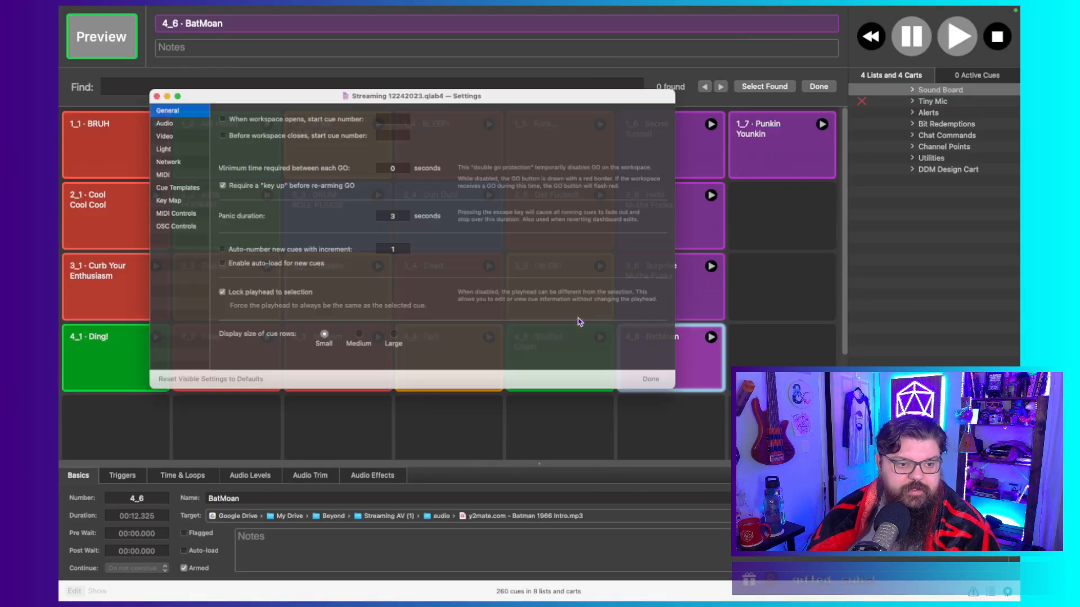
left_click(152, 225)
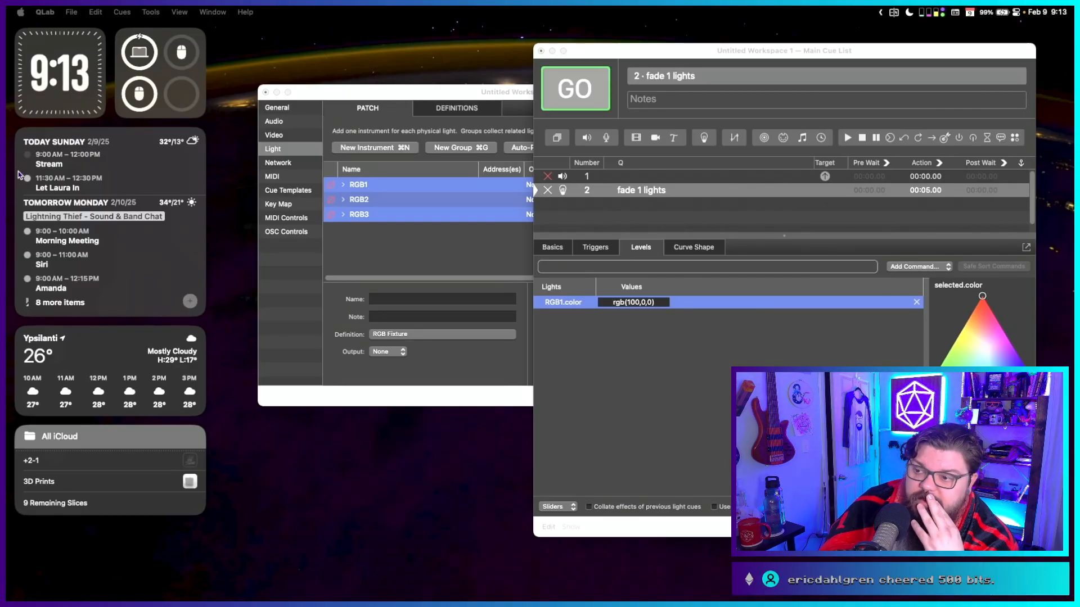
Close the settings window of Untitled Workspace 1 and move its cue list window nearer the middle of the desktop.
left_click(449, 93)
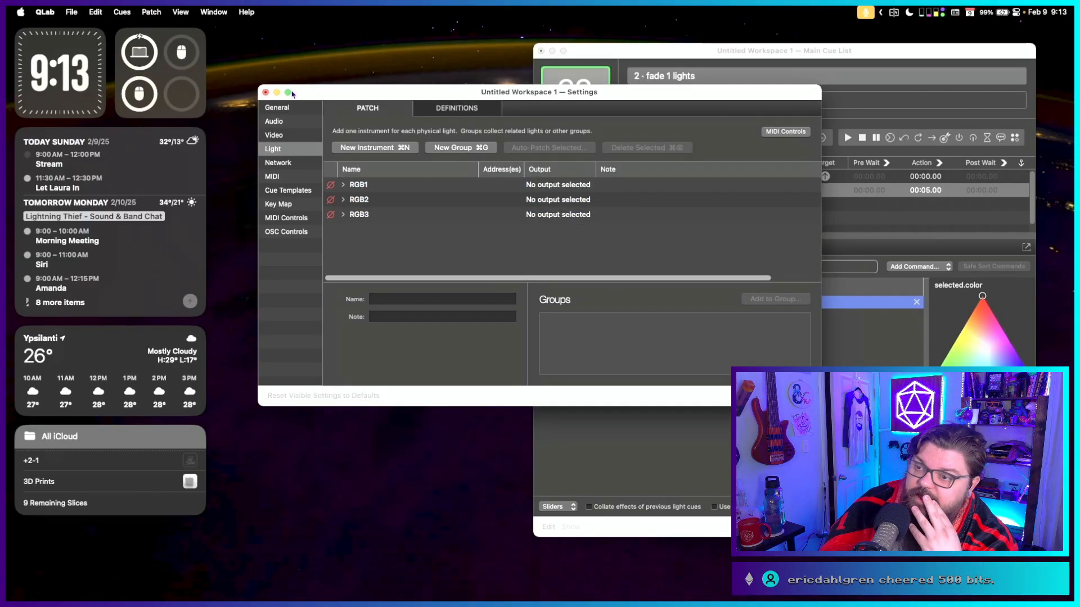
key("super+w")
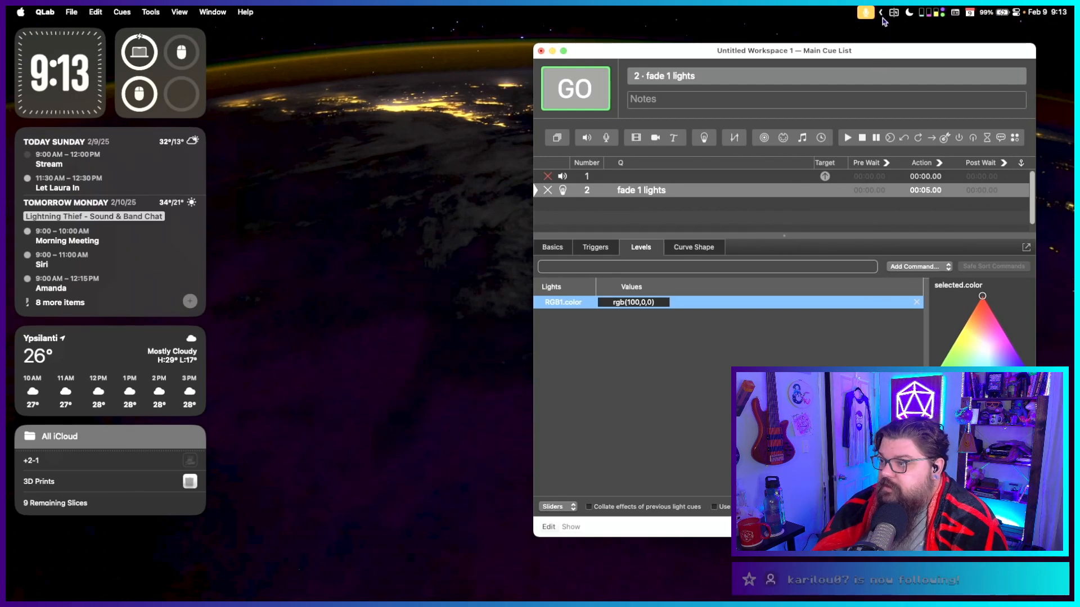
left_click_drag(864, 51, 773, 43)
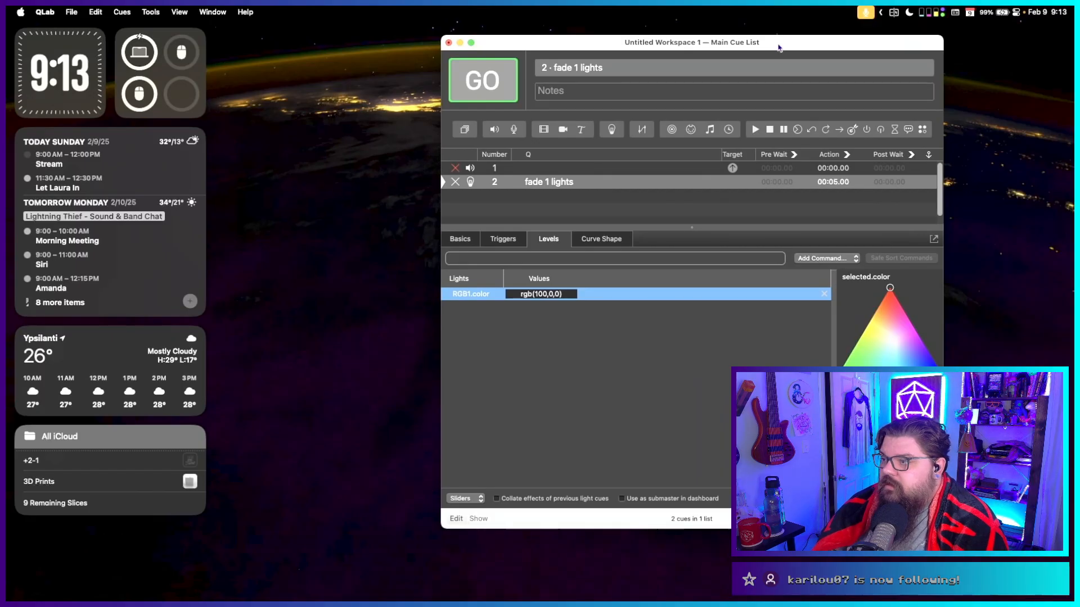
Launch QLab 4 and QLab 5 alongside each other from the Design applications folder.
mouse_move(968, 601)
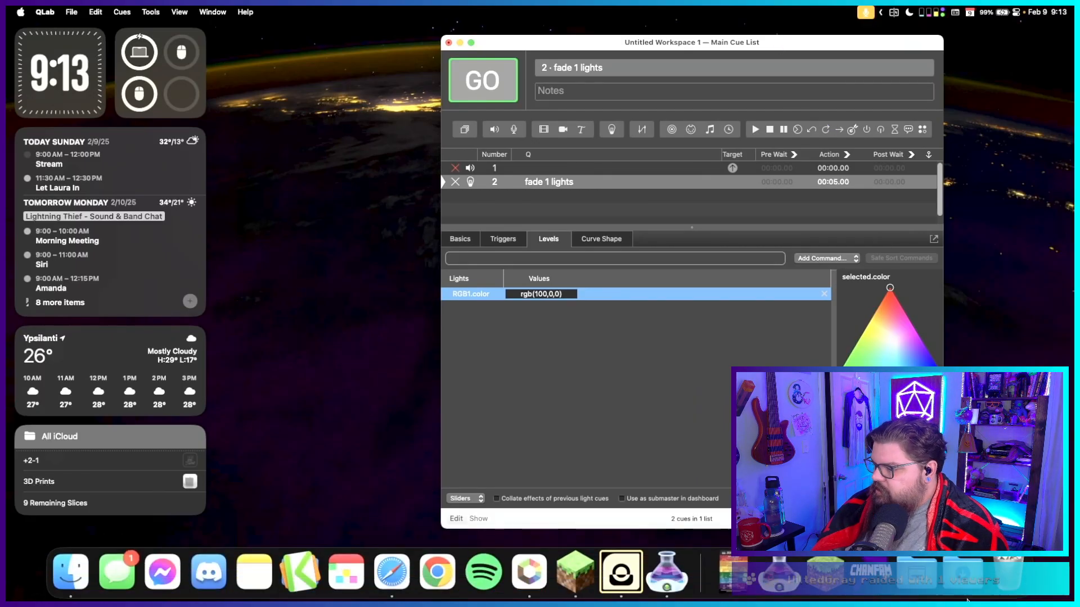
left_click(778, 574)
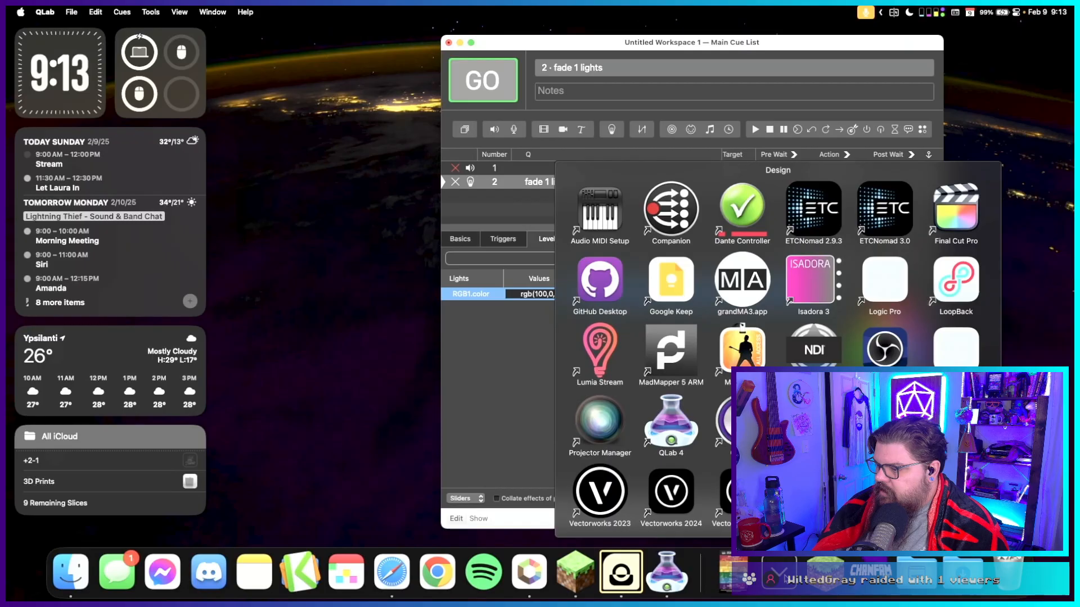
left_click(678, 427)
mouse_move(779, 602)
left_click(779, 574)
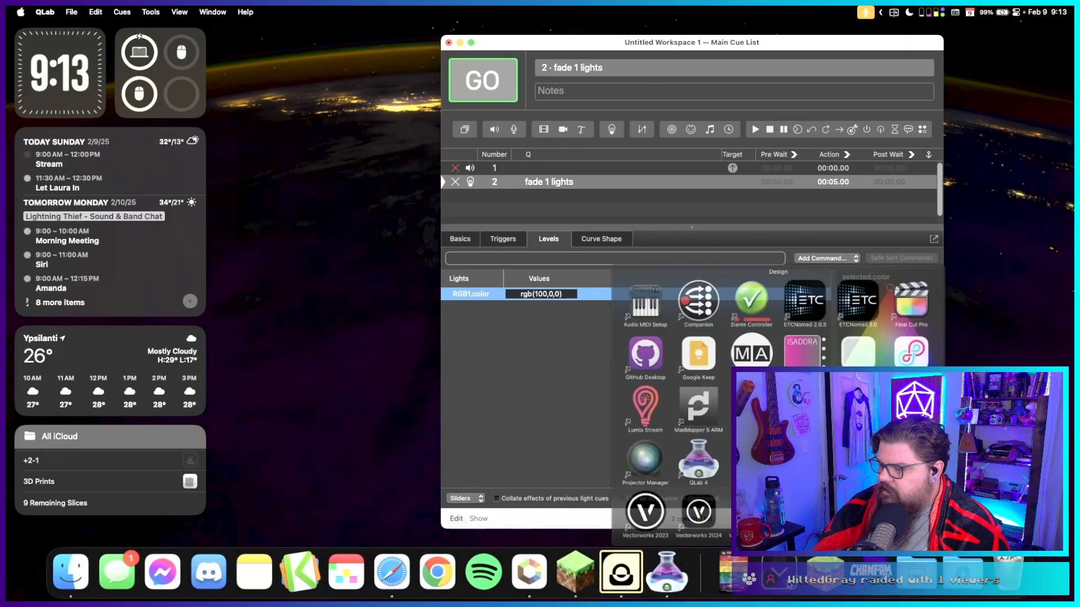
left_click(745, 419)
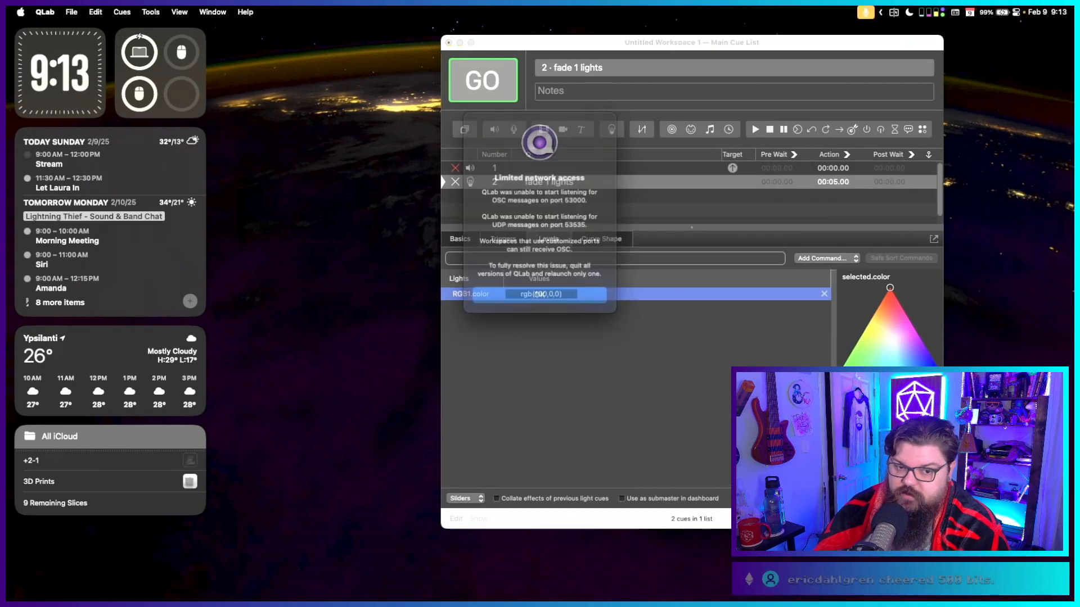
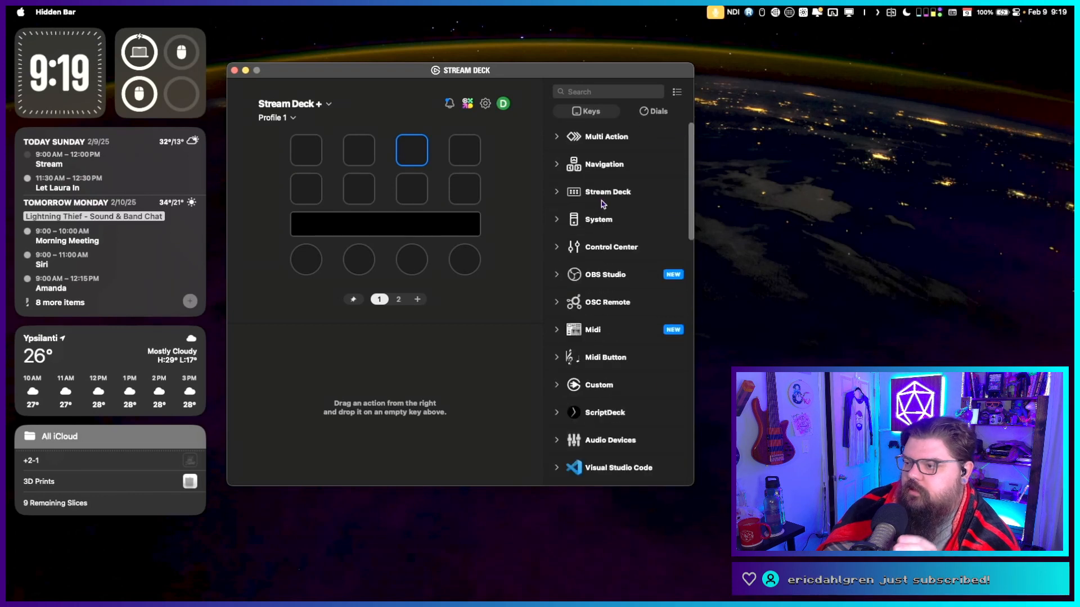
Assign Switch Profile actions to the first three keys in the top row of the Stream Deck + profile.
left_click(558, 164)
left_click_drag(578, 216, 306, 150)
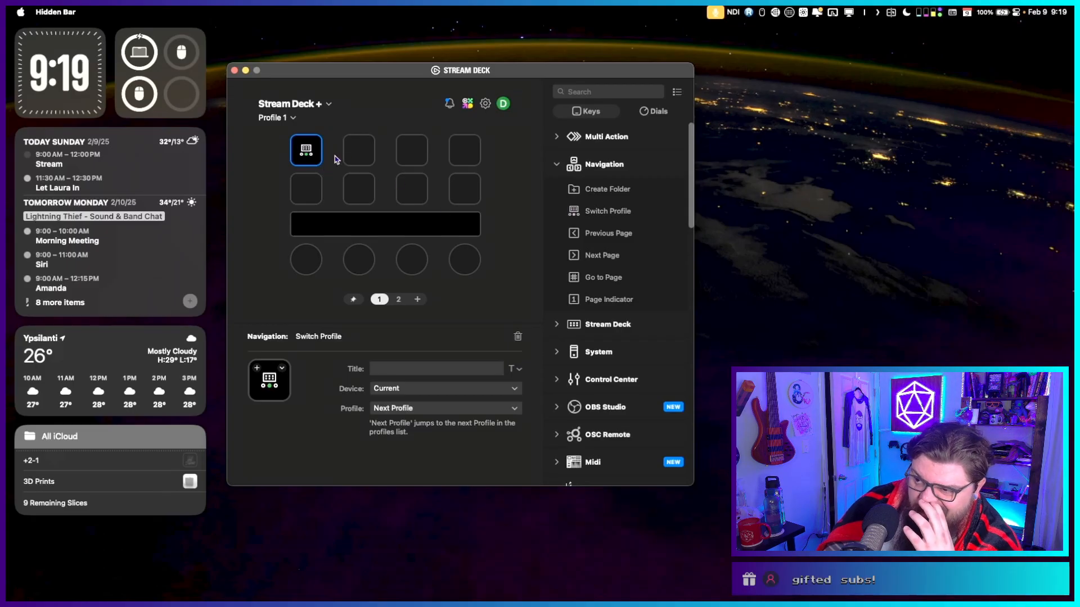
left_click_drag(574, 211, 378, 159)
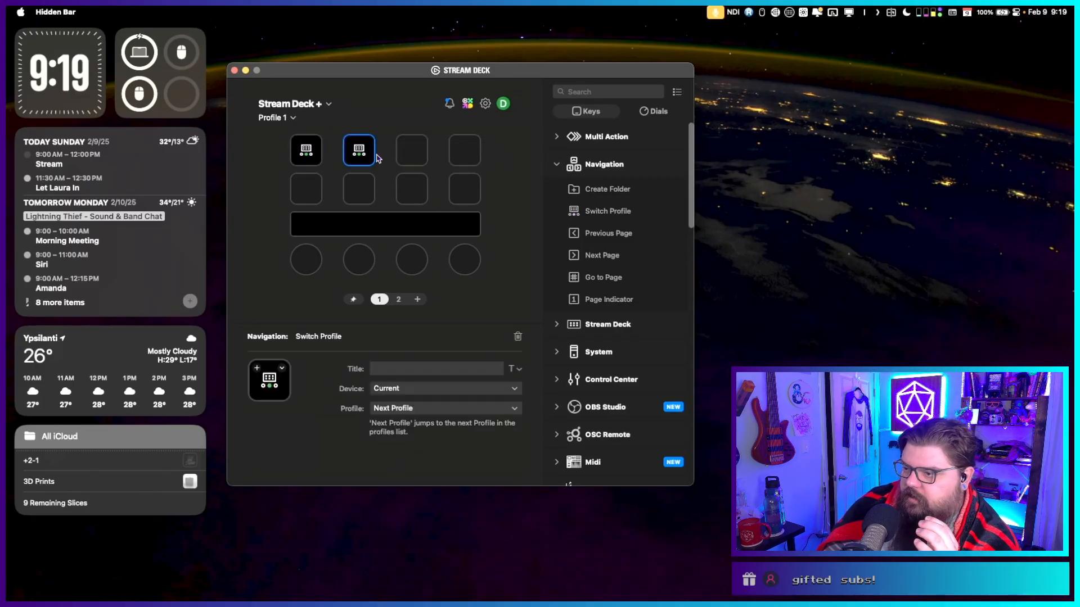
left_click_drag(579, 216, 397, 151)
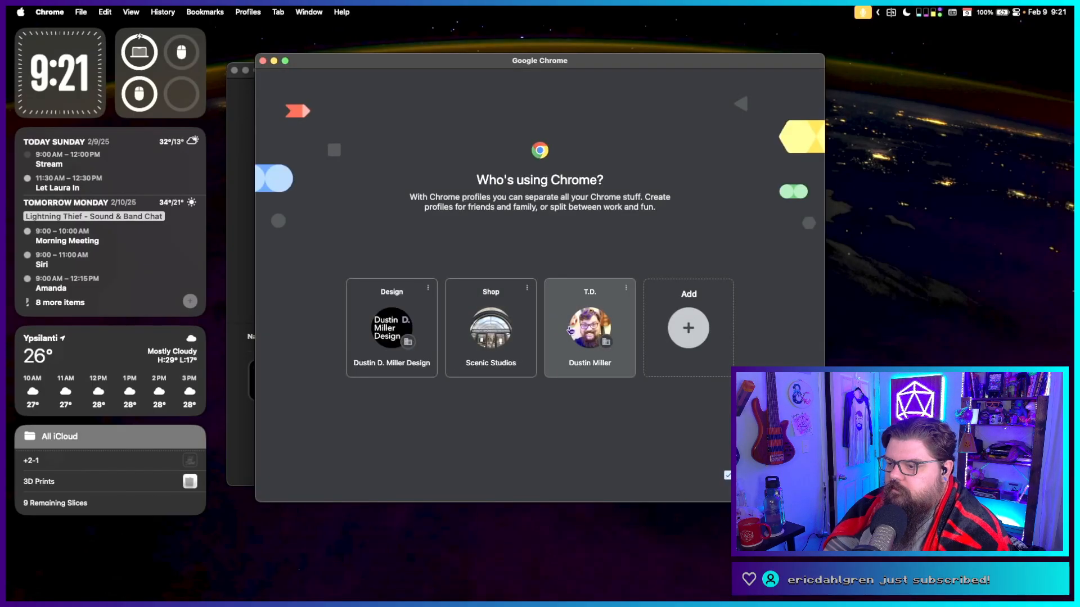
Open Chrome with the T.D. profile and examine the device IPs, subnet masks and traffic types in the Network Address Information spreadsheet.
left_click(580, 312)
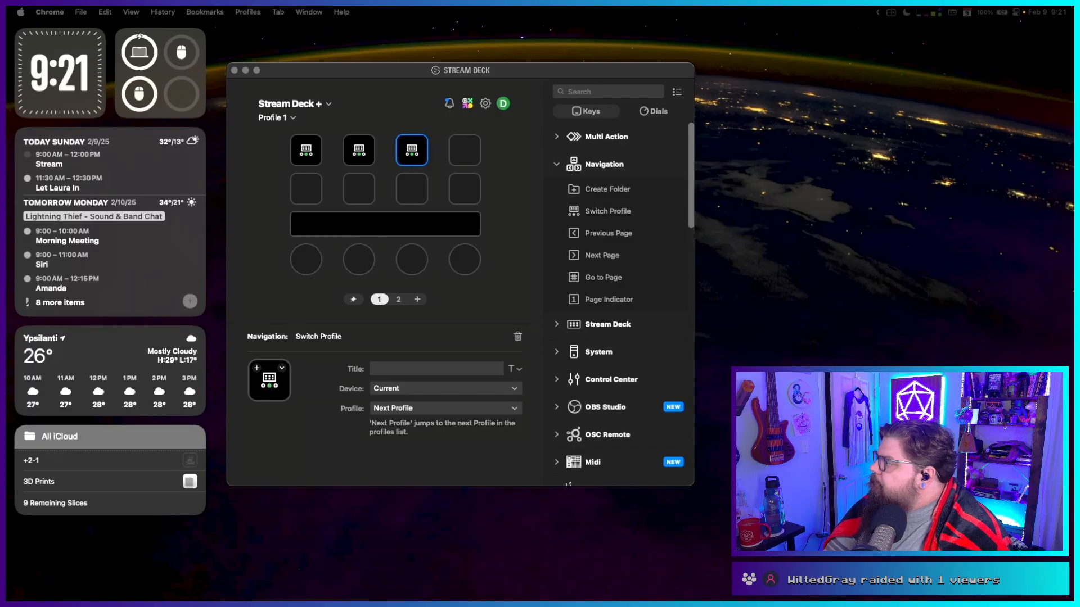
left_click_drag(1074, 130, 570, 32)
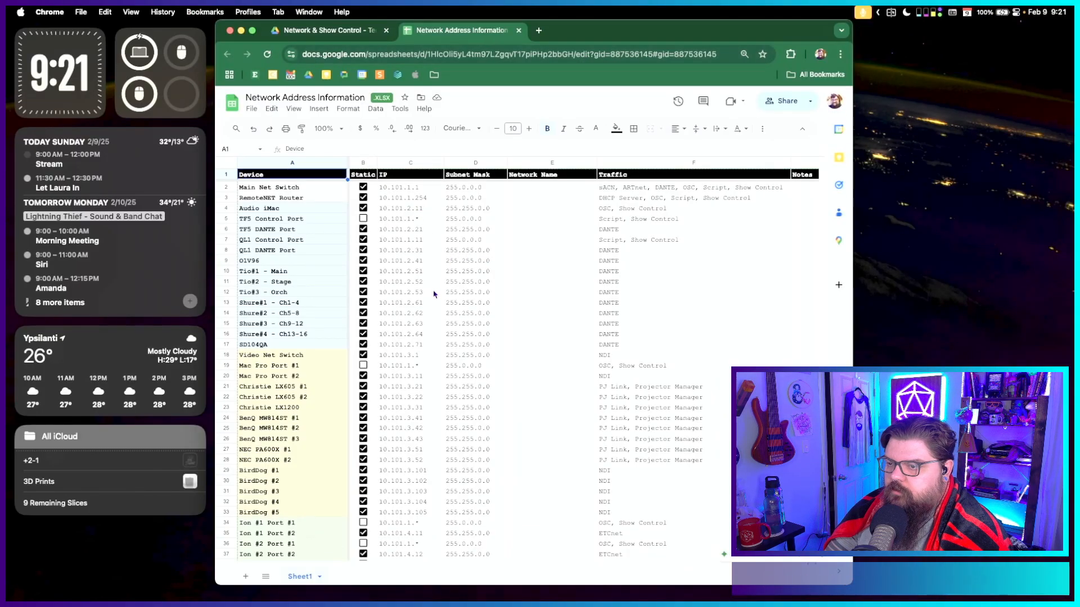
scroll(435, 293, "down", 5)
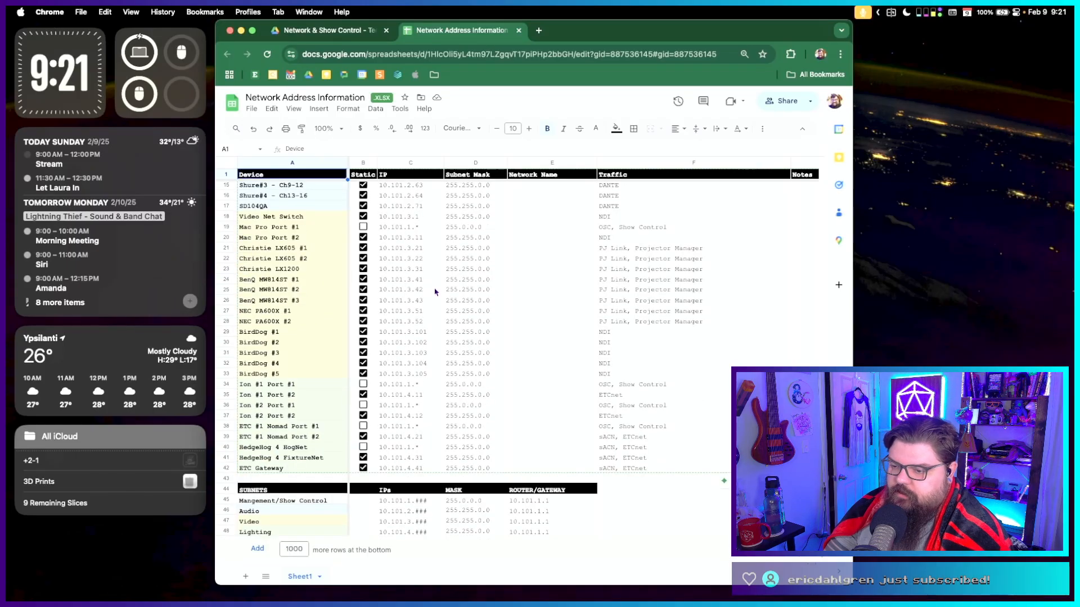
scroll(435, 292, "up", 5)
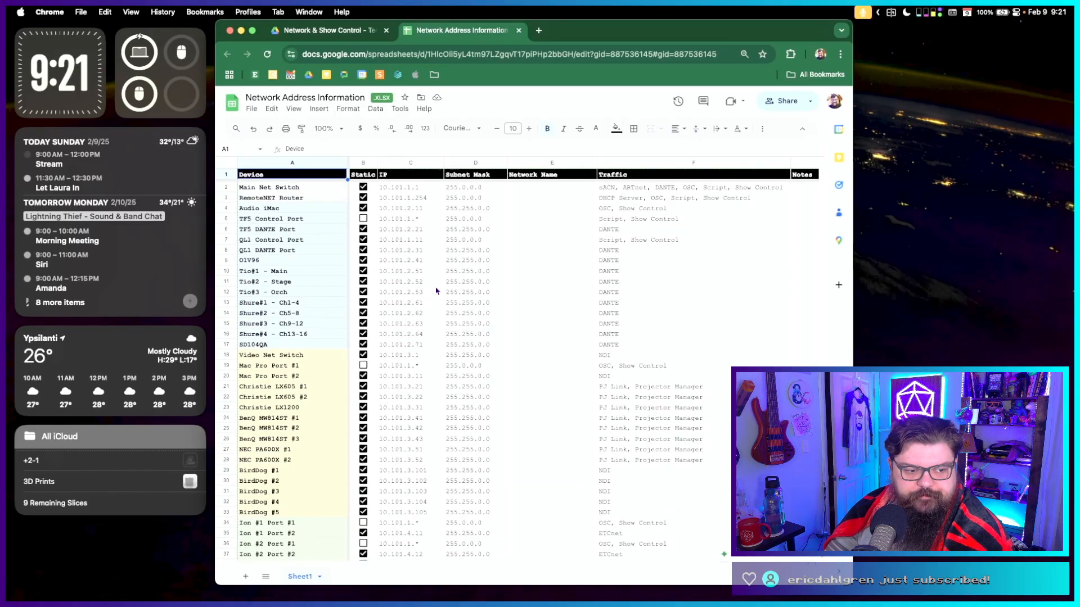
scroll(436, 290, "down", 5)
scroll(436, 290, "up", 5)
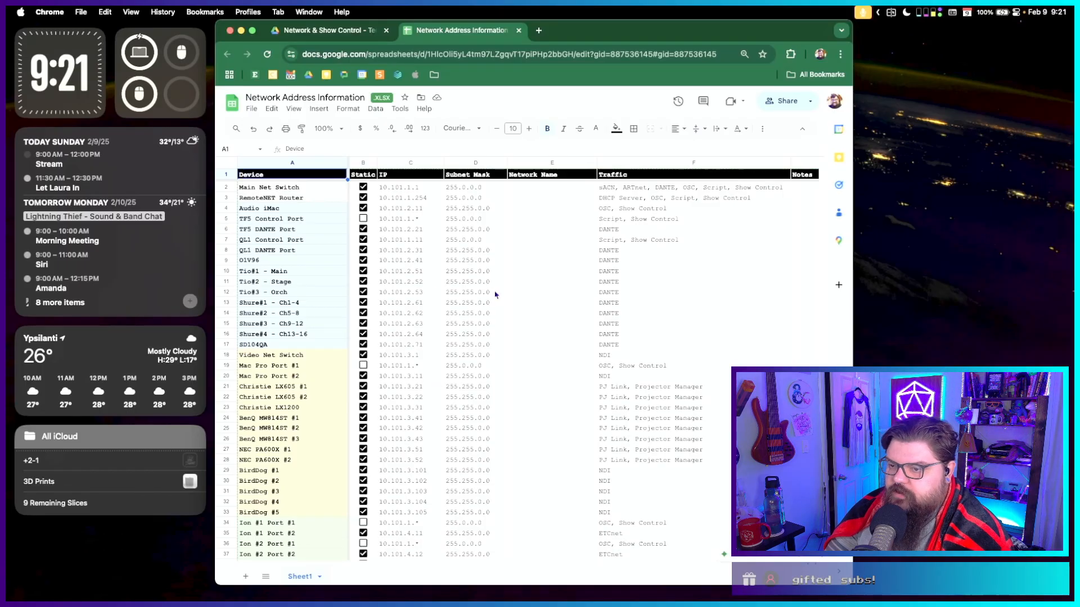
scroll(453, 312, "down", 5)
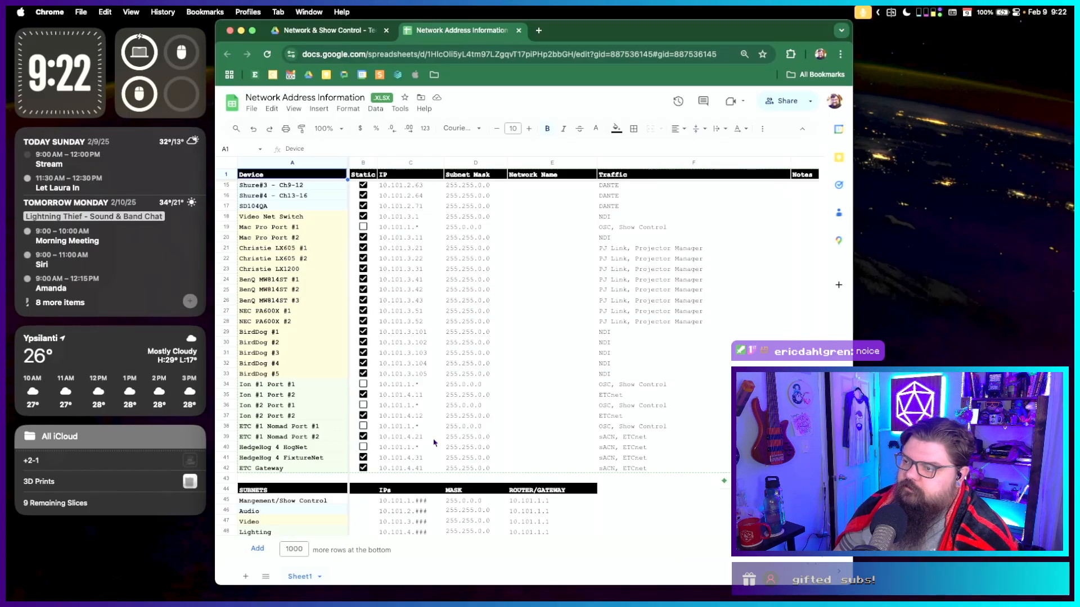
scroll(442, 405, "up", 2)
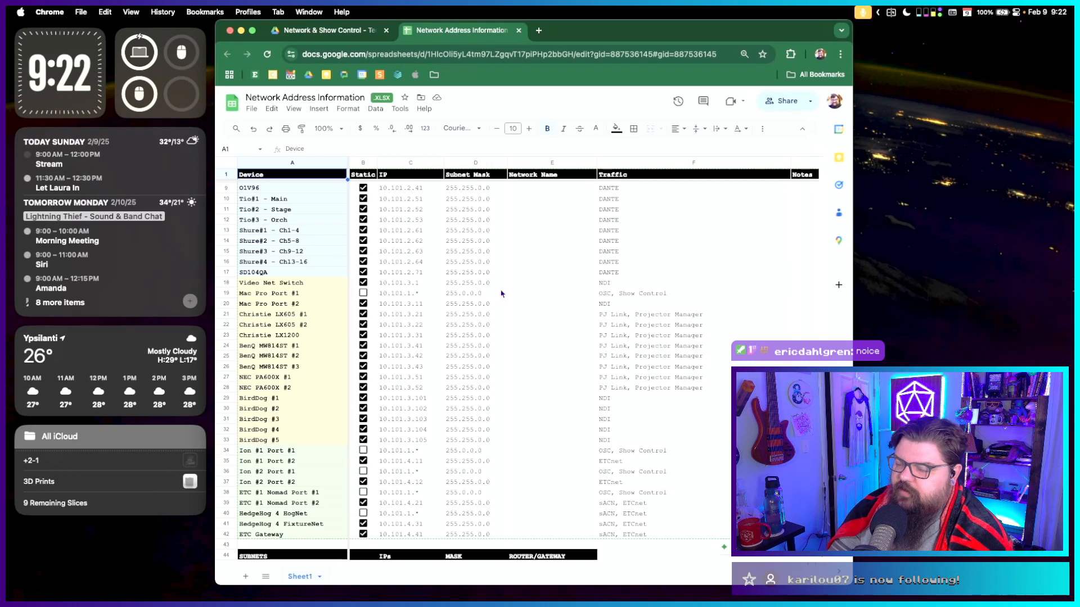
scroll(409, 308, "up", 3)
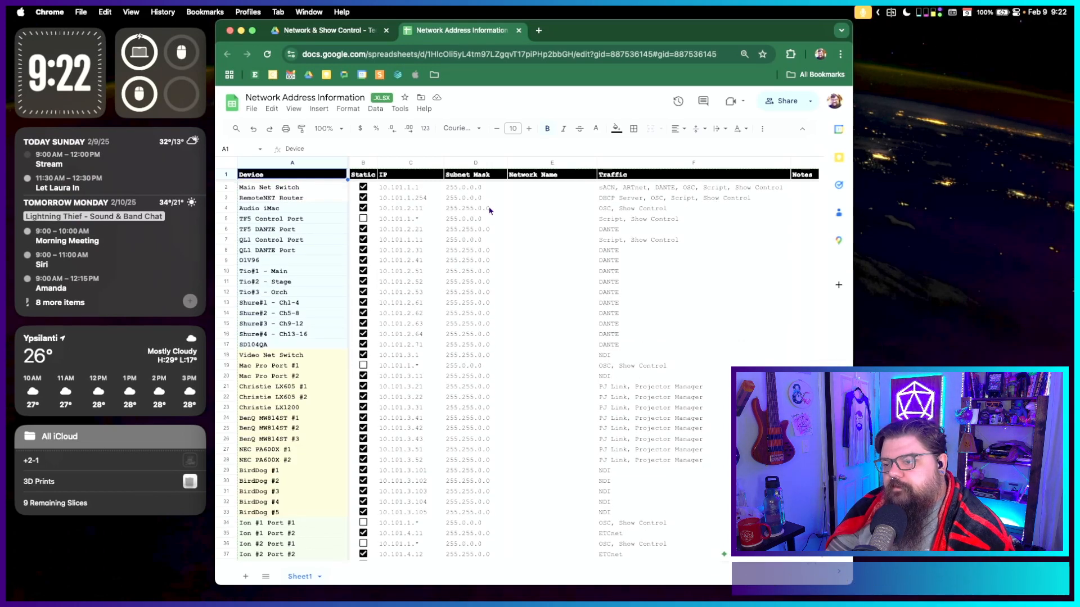
scroll(488, 377, "down", 5)
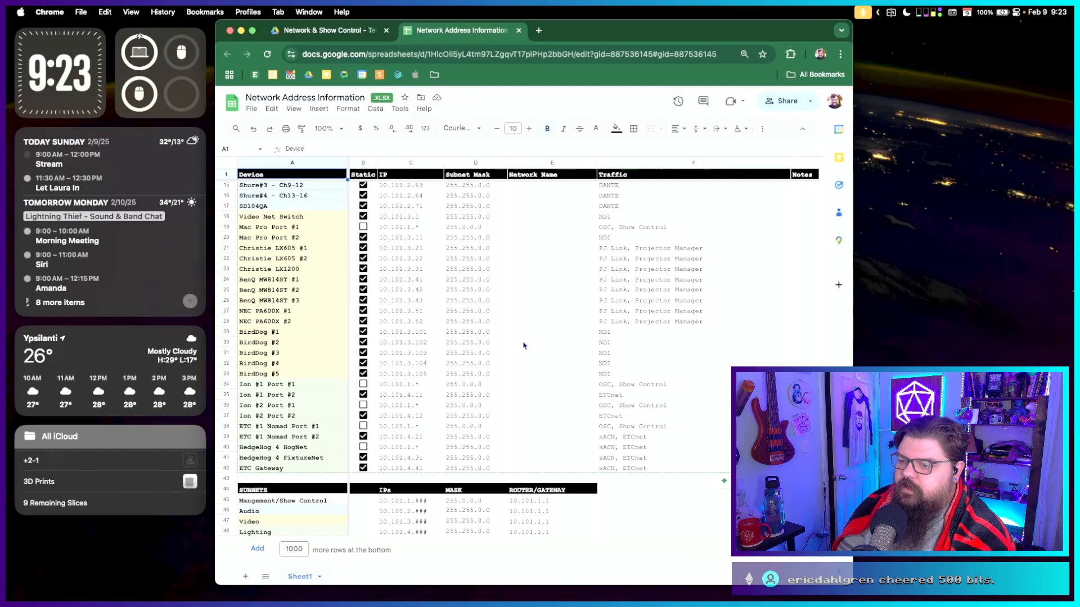
scroll(500, 292, "up", 5)
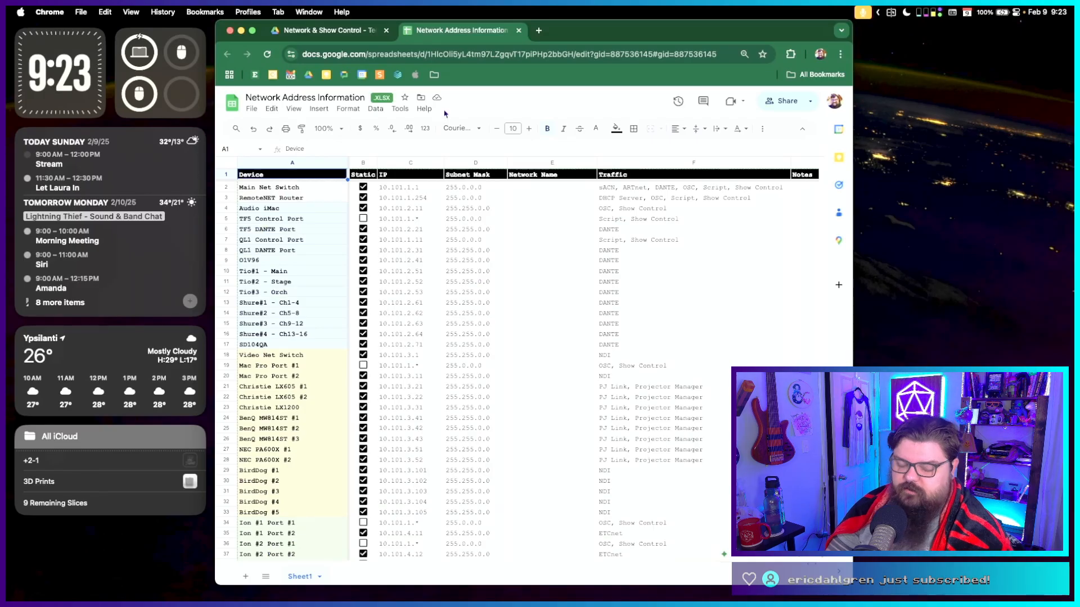
key("super+q")
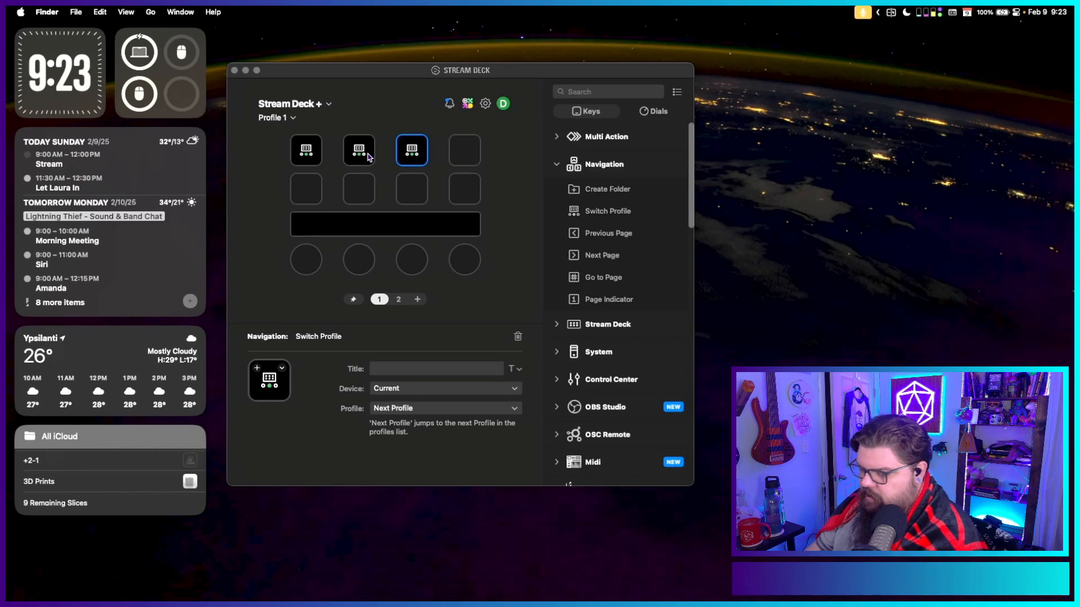
left_click_drag(369, 157, 403, 221)
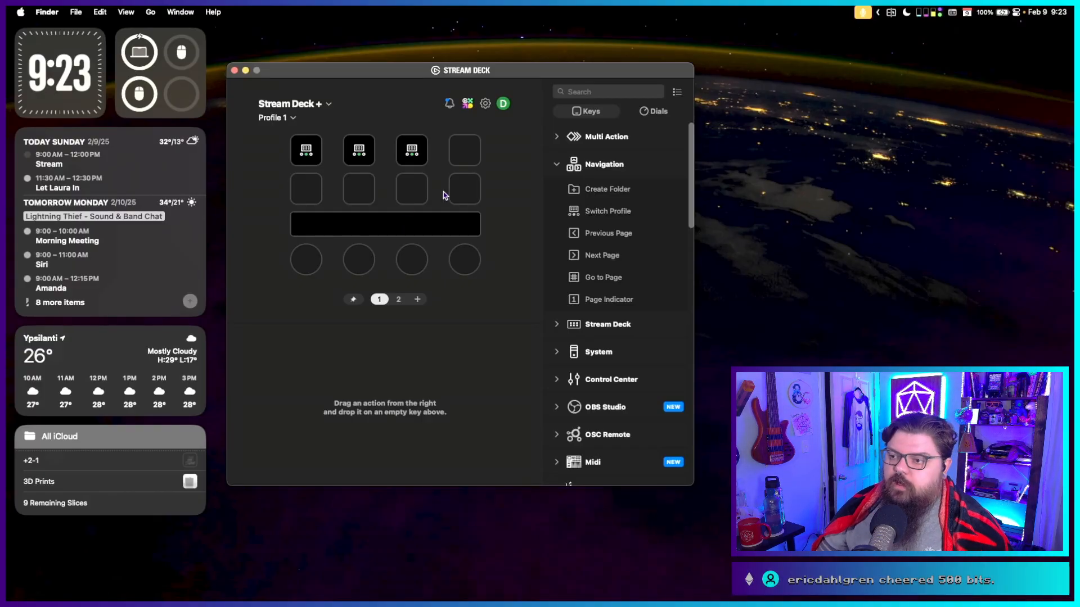
Shift the three Switch Profile actions one key over so the first key in the top row is free.
left_click(301, 154)
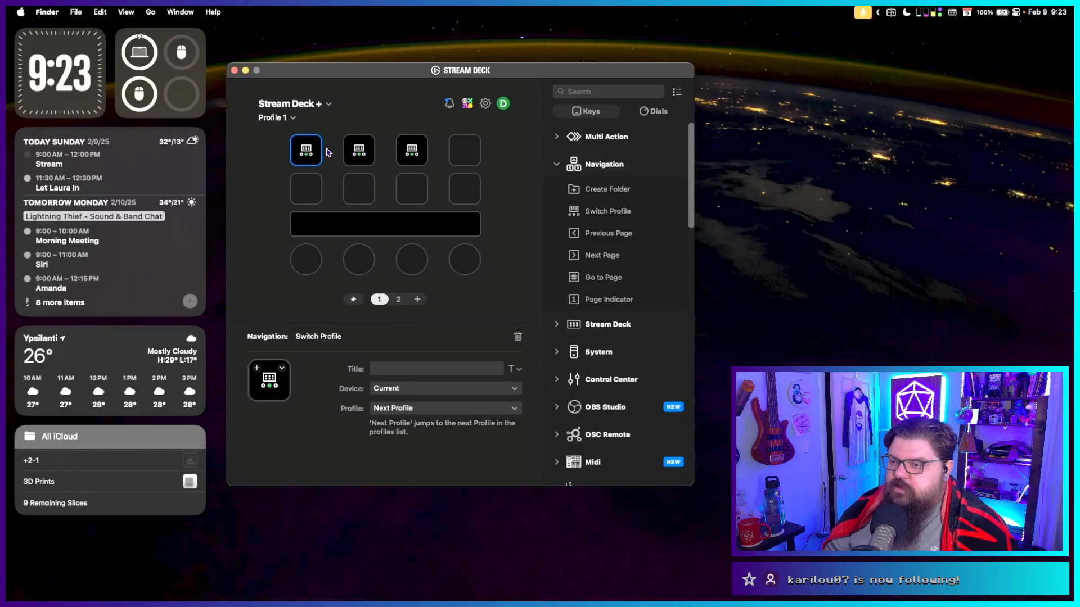
left_click_drag(417, 151, 466, 151)
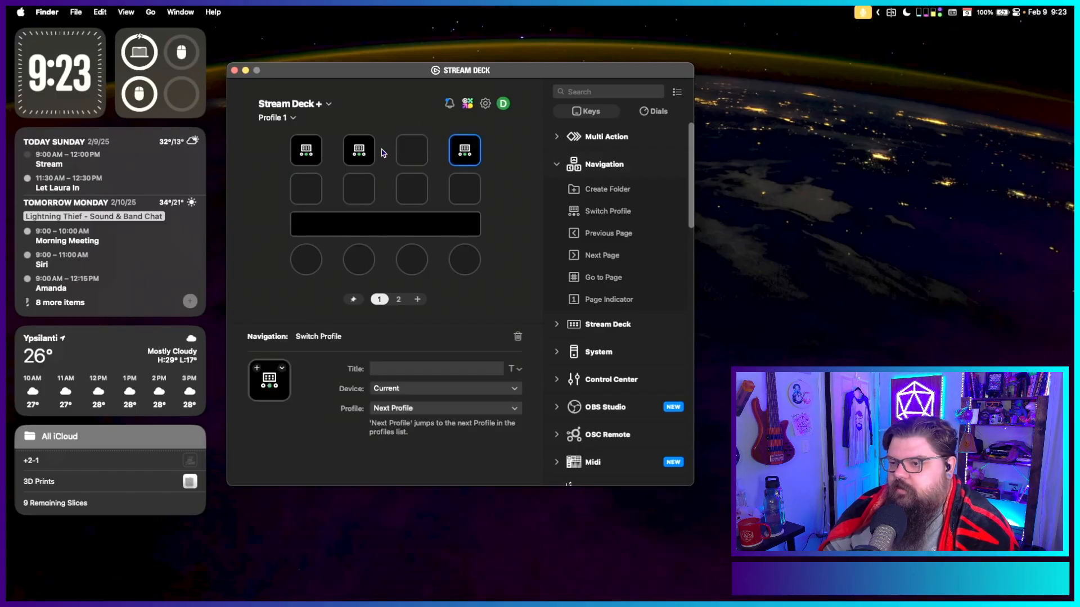
left_click_drag(368, 152, 401, 151)
left_click_drag(307, 150, 360, 151)
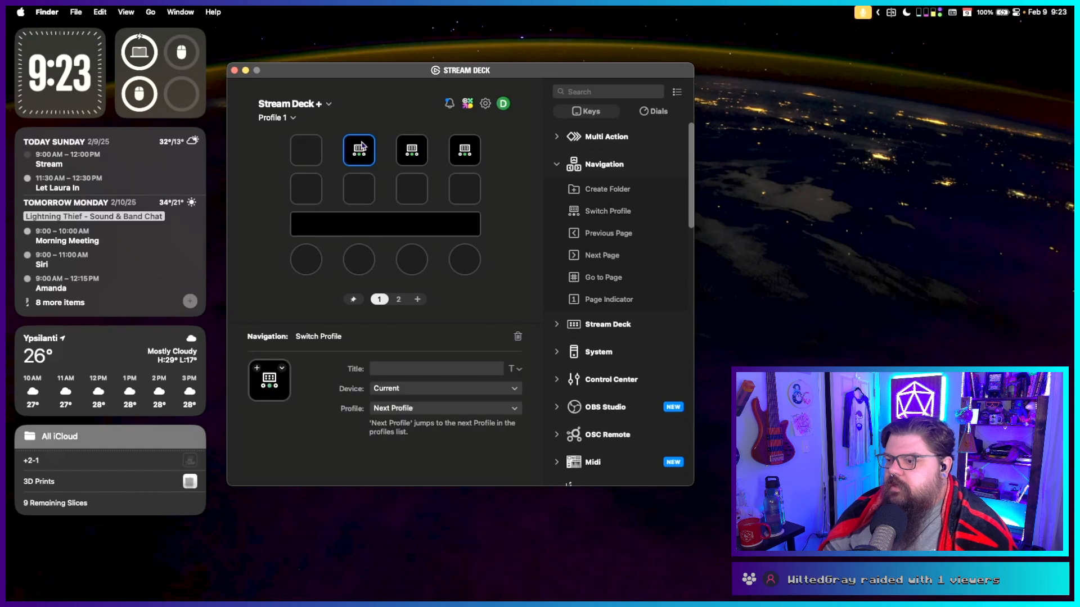
Assign a System Open action for QLab 5.app to the first key in the top row and hide its title.
left_click(558, 353)
scroll(579, 338, "down", 5)
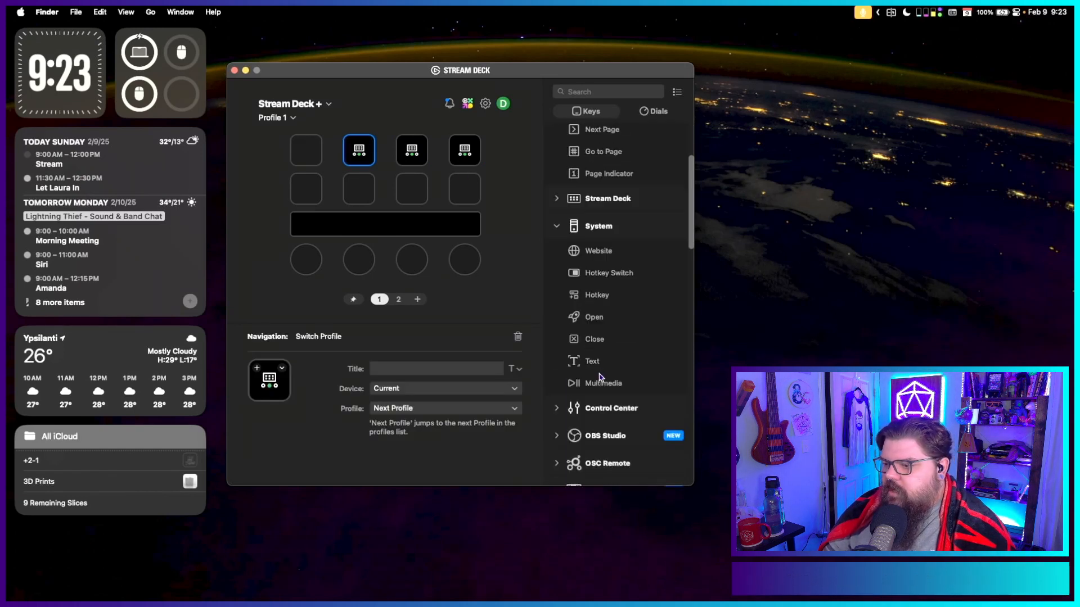
left_click_drag(585, 325, 304, 158)
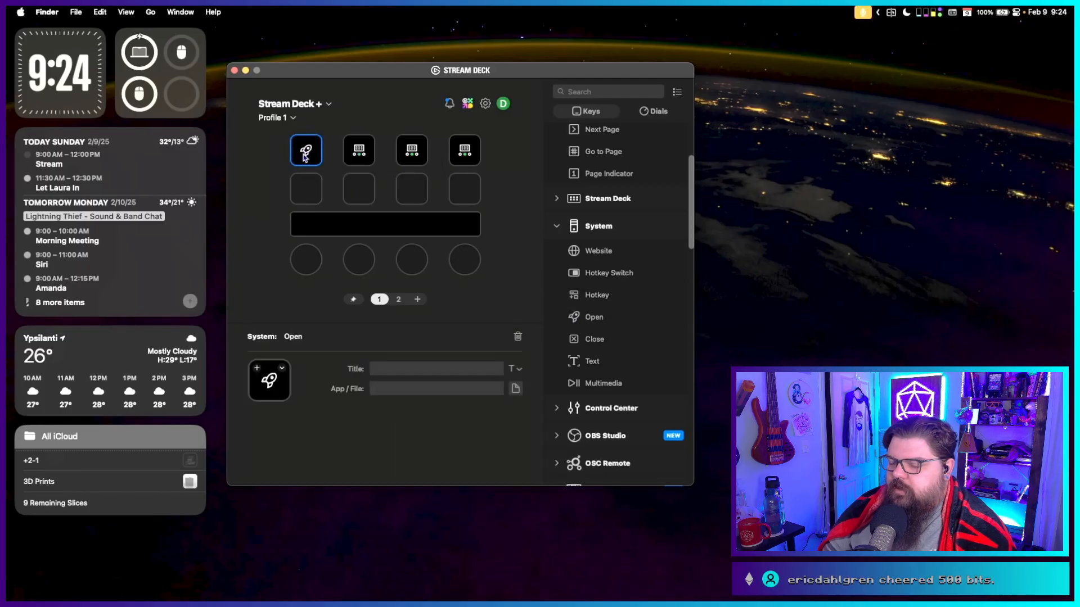
left_click(515, 389)
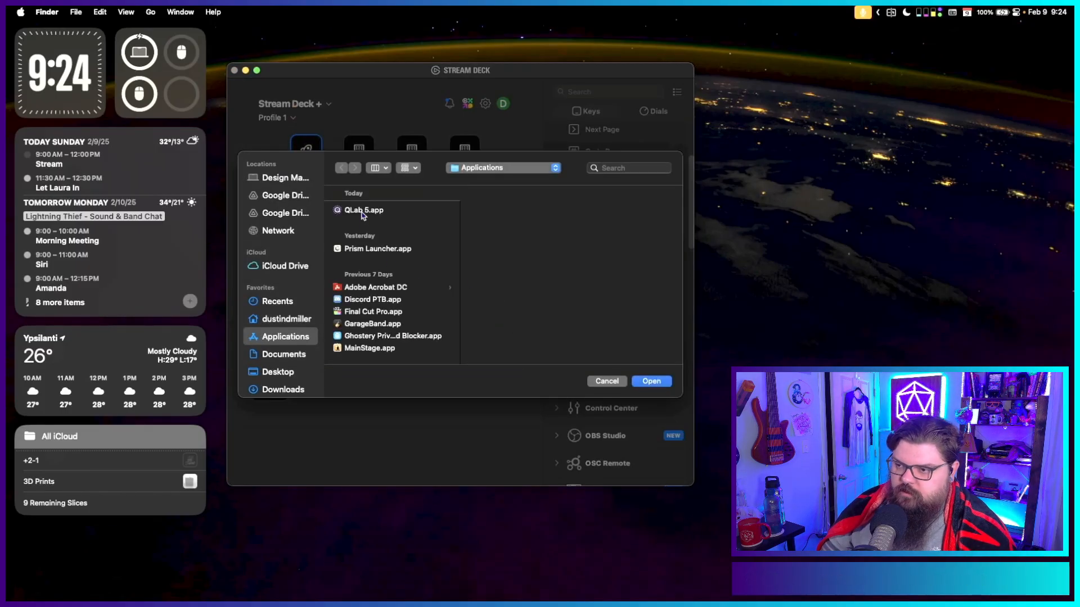
double_click(368, 208)
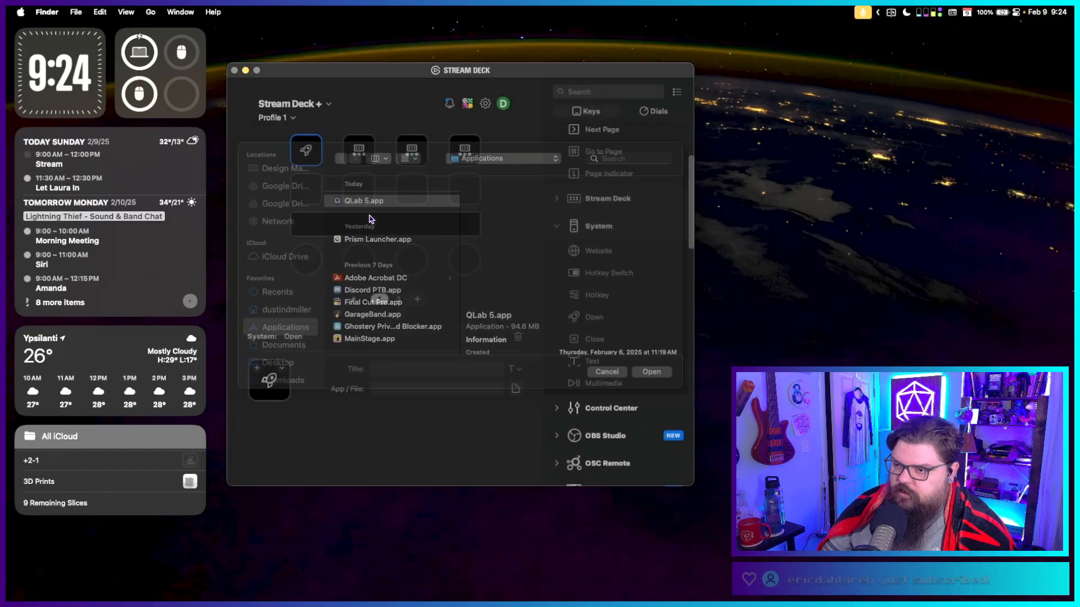
left_click(515, 370)
left_click(454, 399)
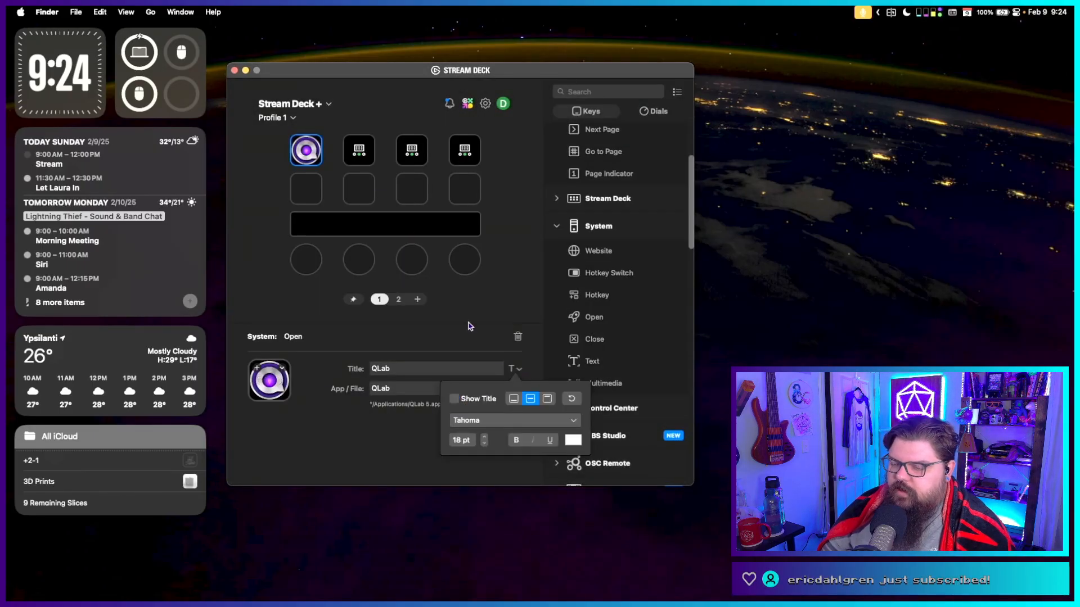
Check the second key's Switch Profile settings and create a new profile for the Stream Deck +.
left_click(361, 153)
left_click(362, 149)
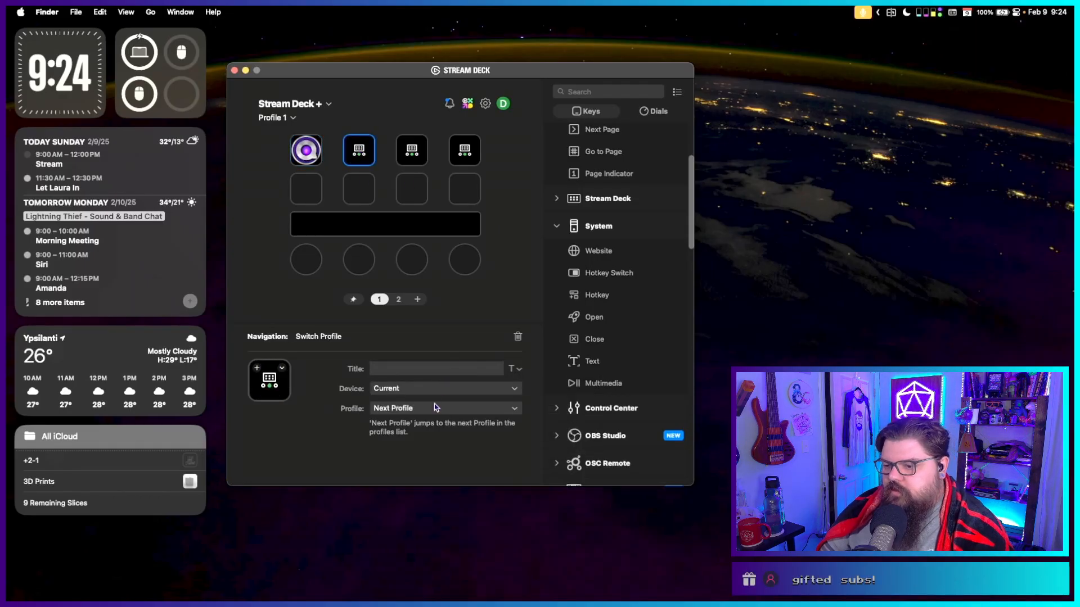
left_click(279, 118)
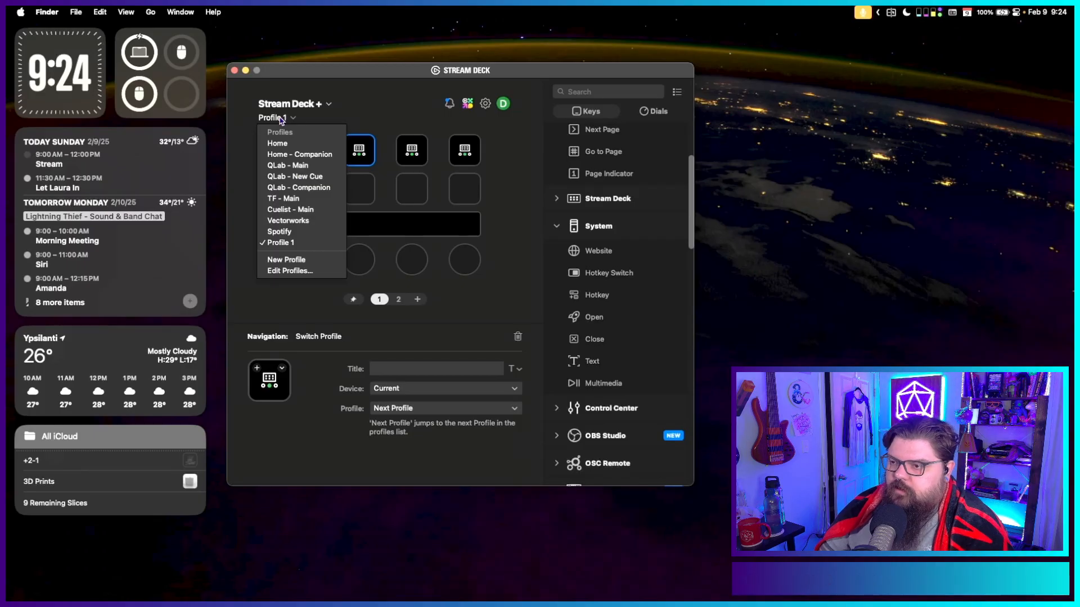
left_click(477, 311)
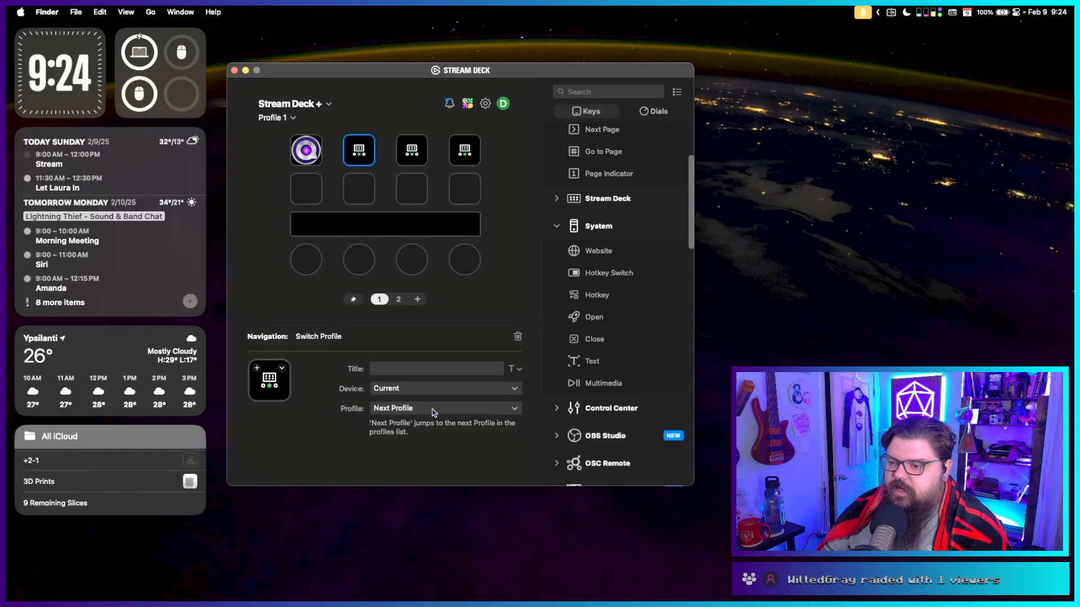
left_click(284, 120)
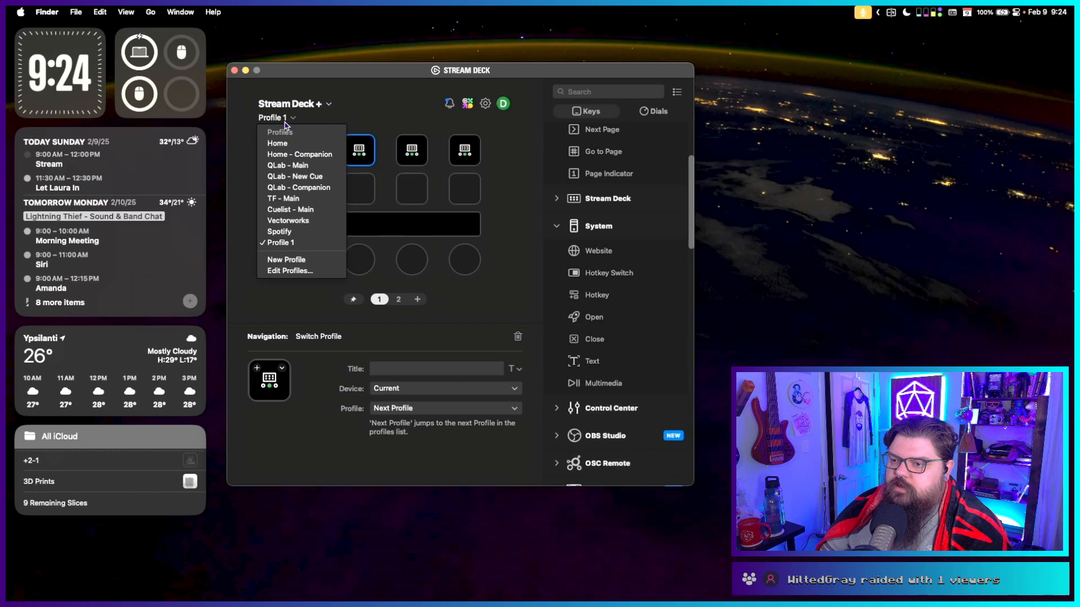
left_click(286, 262)
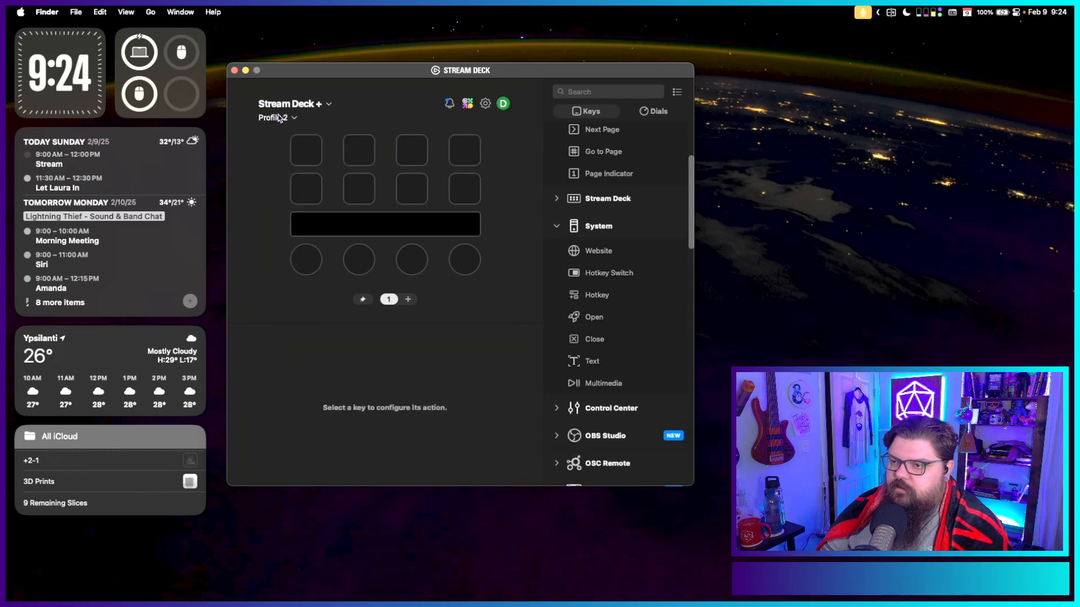
Rename Profile 1 as "QLab - Home" in the Stream Deck + profile preferences.
left_click(274, 118)
left_click(290, 282)
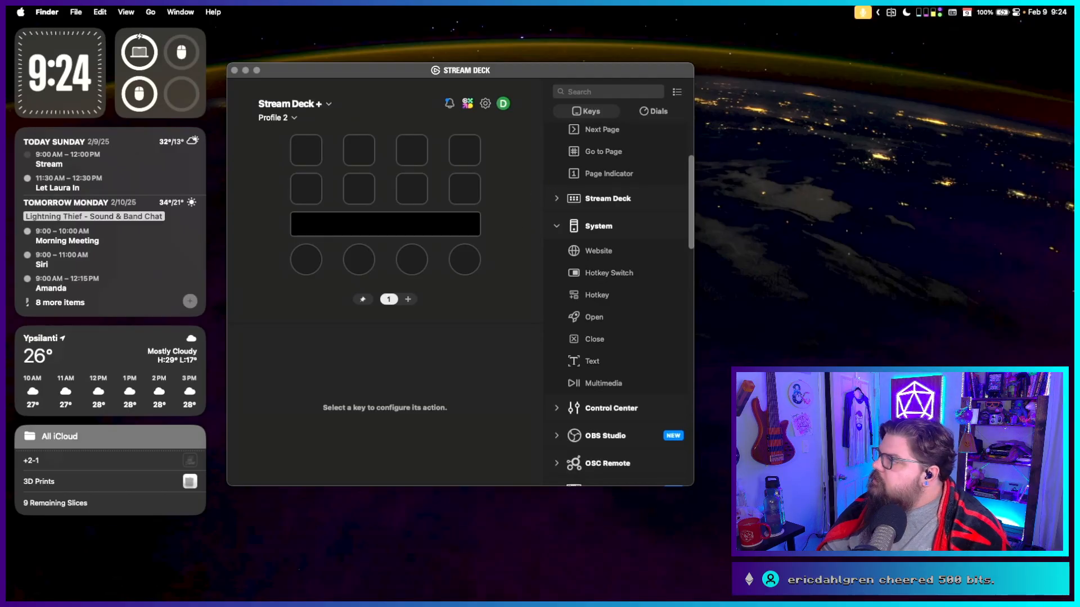
scroll(366, 326, "down", 2)
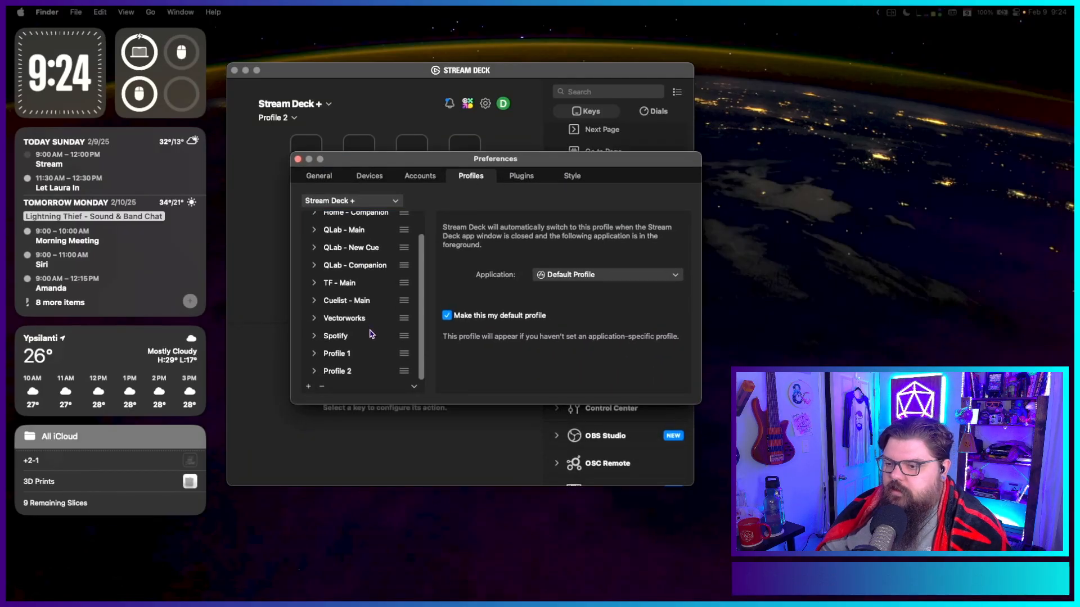
left_click(338, 354)
left_click(338, 353)
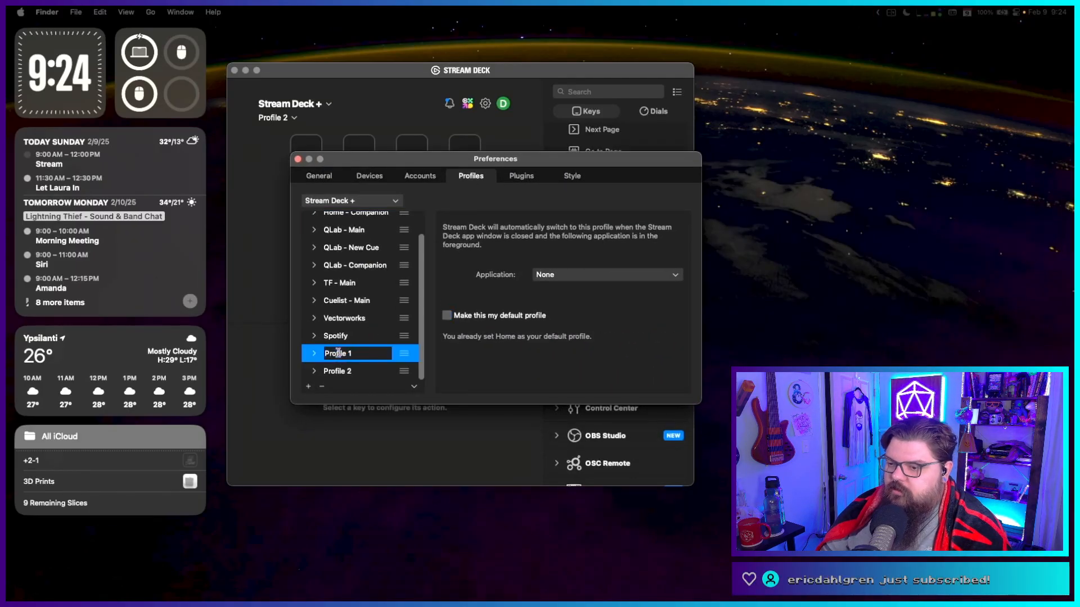
double_click(338, 354)
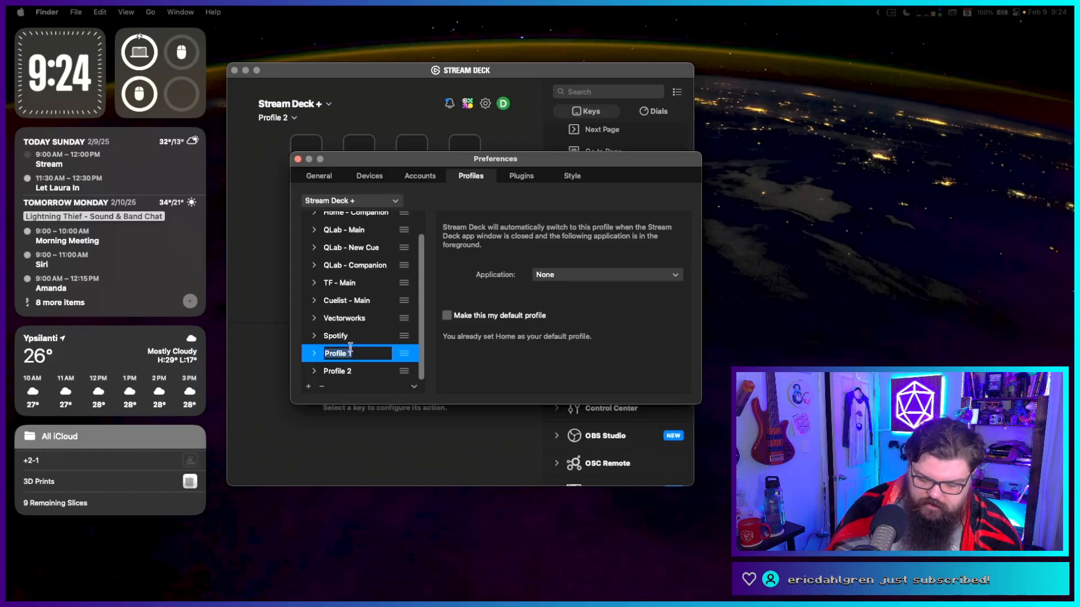
type("QLa")
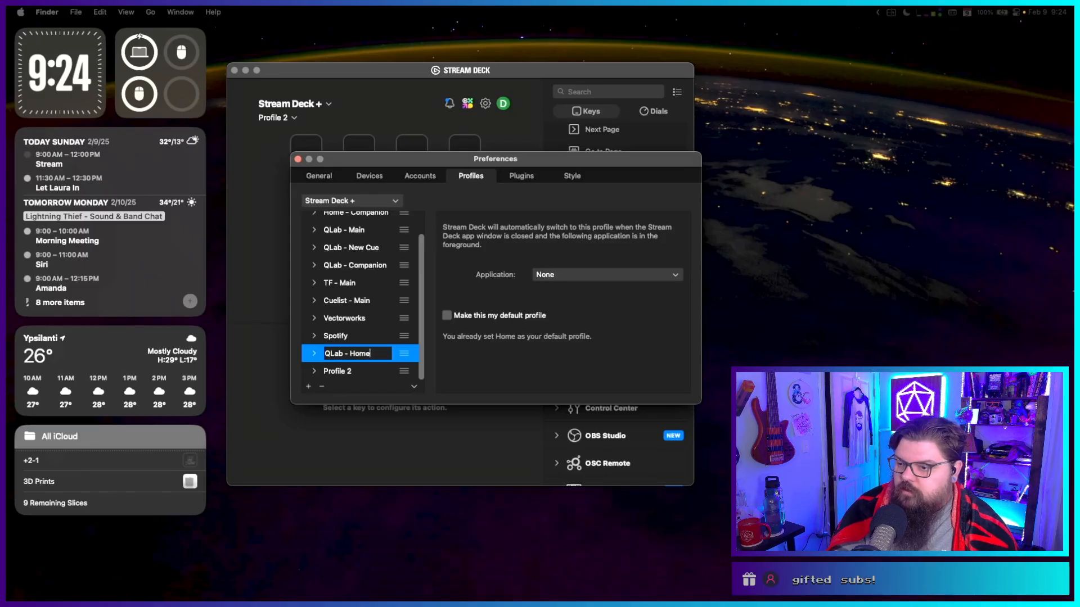
type("b - Home")
key("Return")
Rename Profile 2 as "QLab - Audio" in the profile list.
double_click(337, 353)
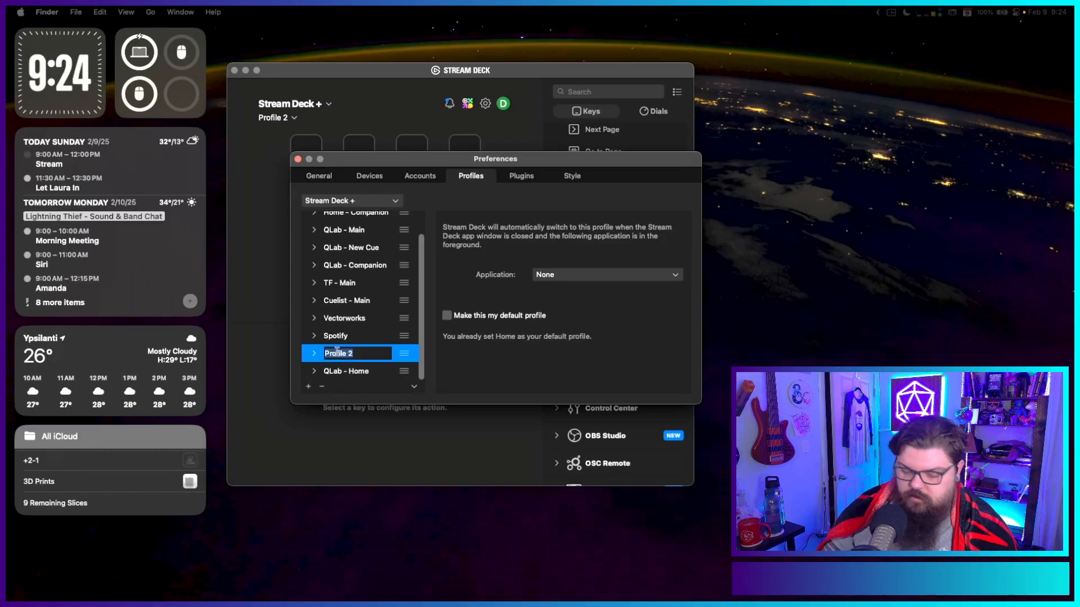
type("QLab - Audio")
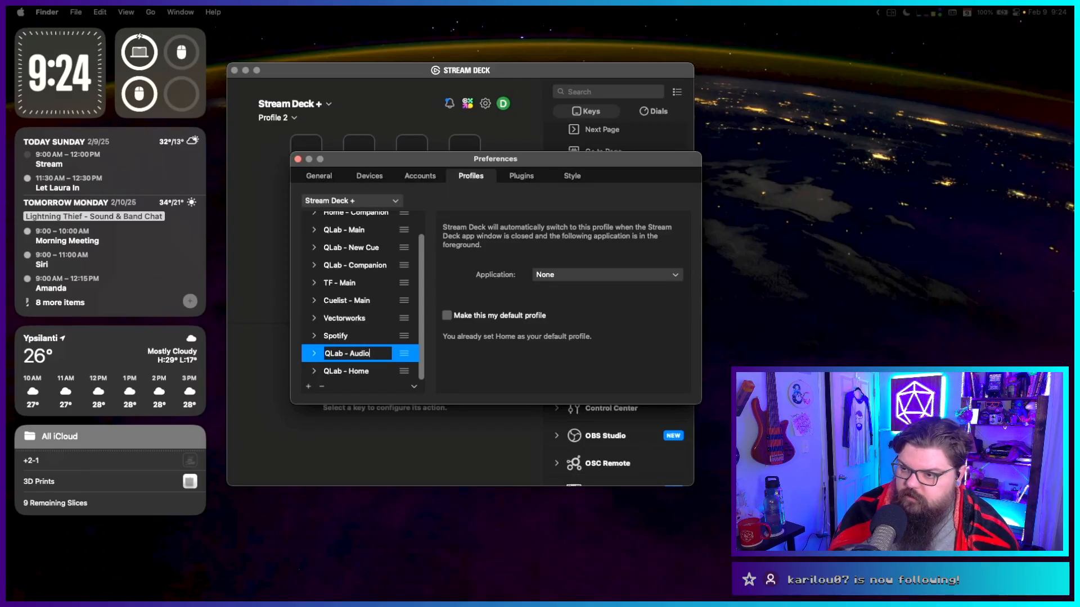
key("Return")
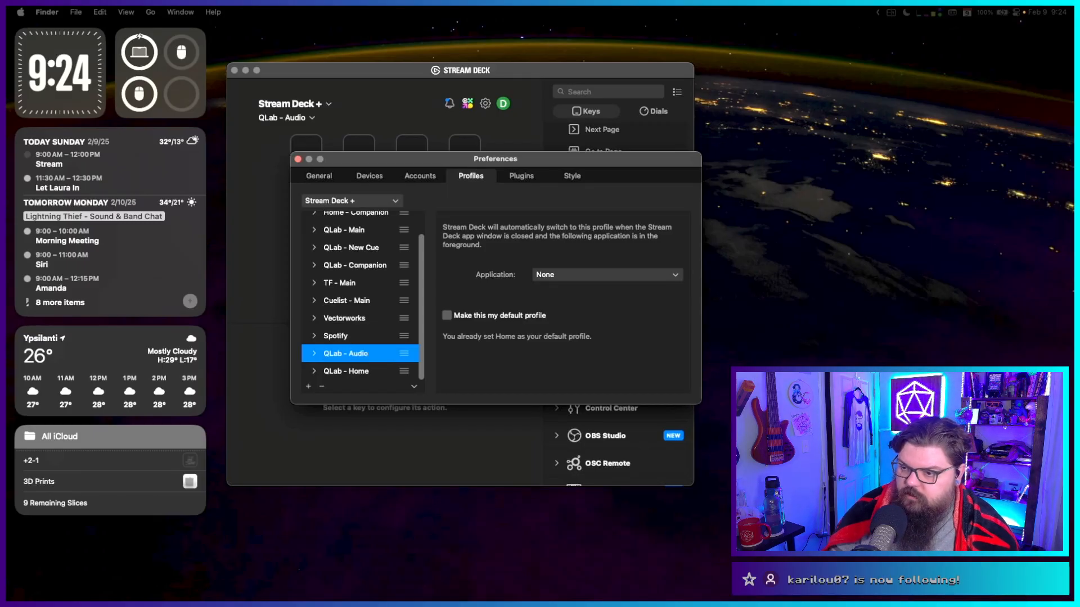
Add two more profiles to the Stream Deck + profile list.
left_click(308, 387)
left_click(347, 400)
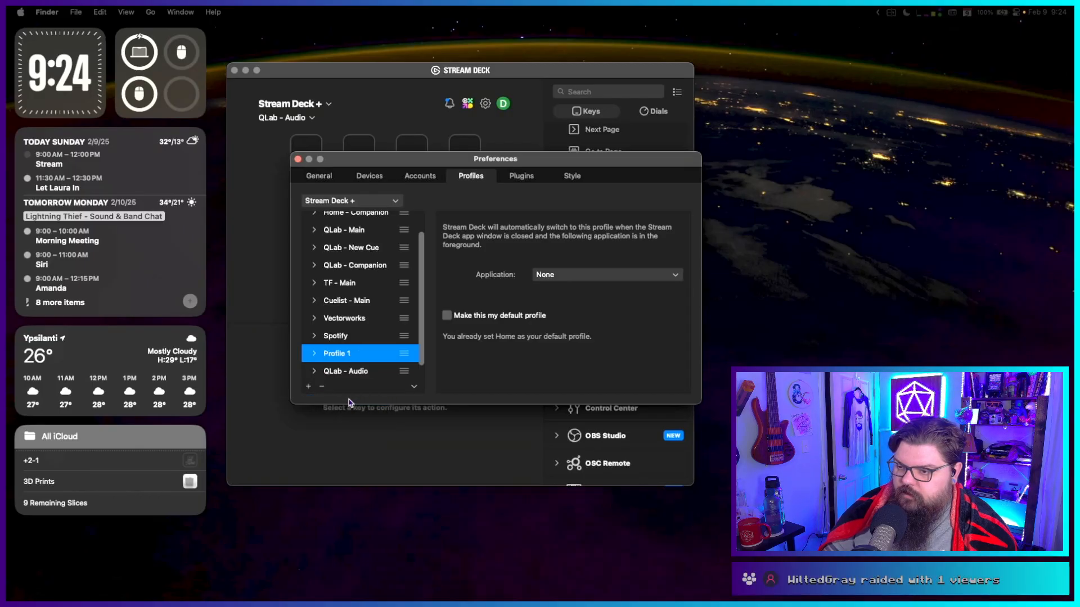
left_click(308, 388)
left_click(344, 399)
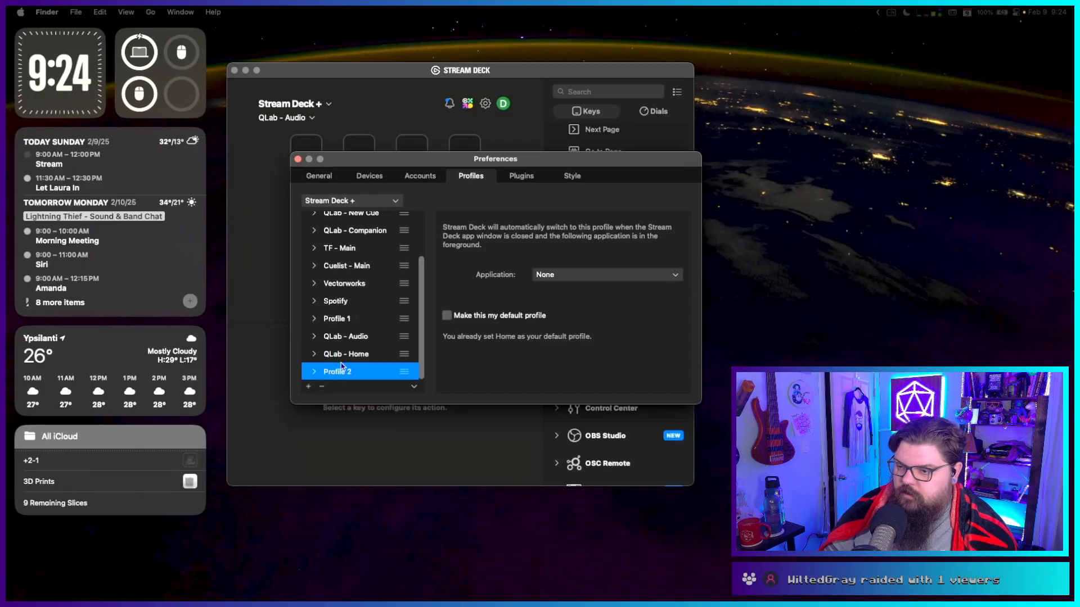
Rename the new Profile 1 as "QLab - Video" and the new Profile 2 as "QLab - Lighting".
double_click(342, 319)
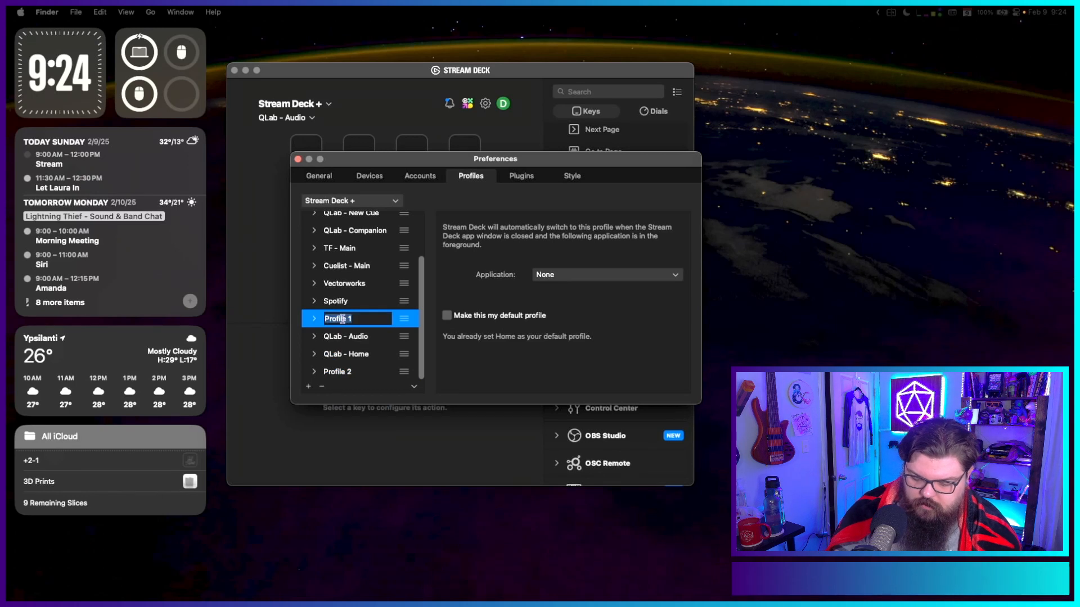
type("QLab")
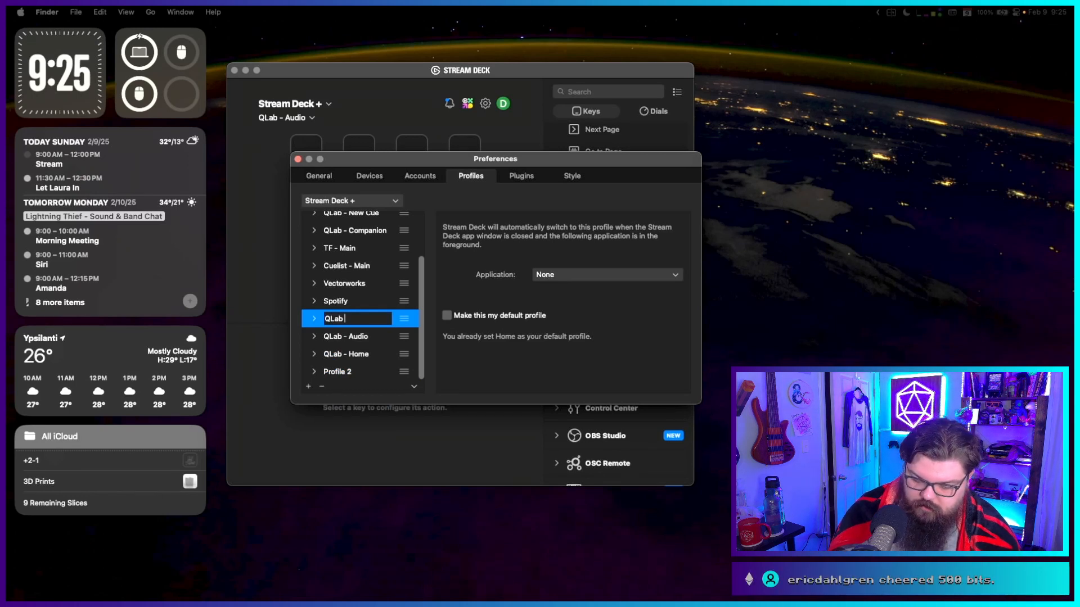
type(" - Video")
key("Return")
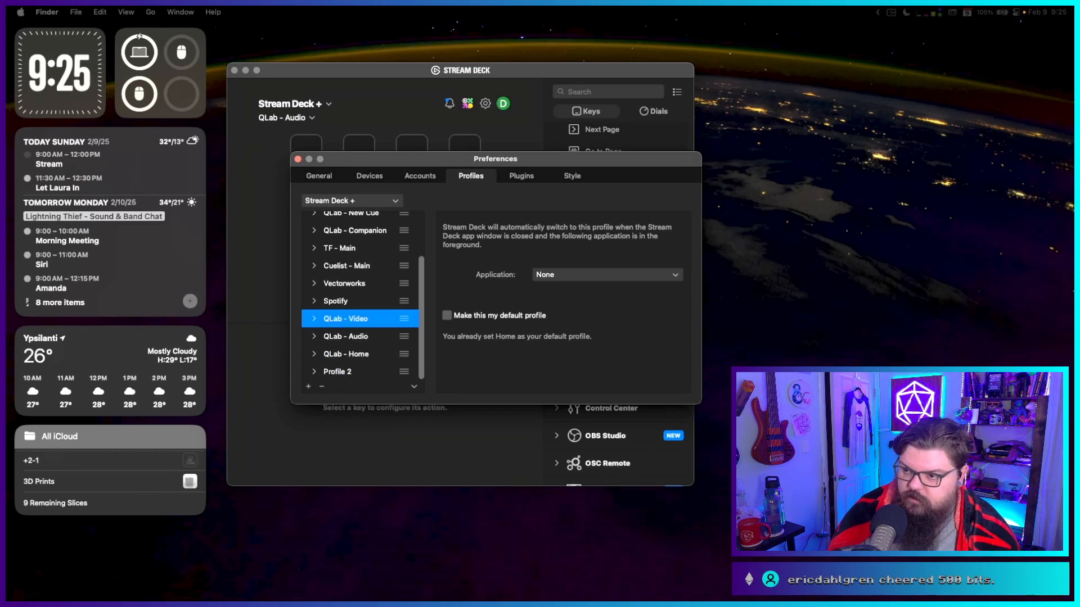
double_click(342, 373)
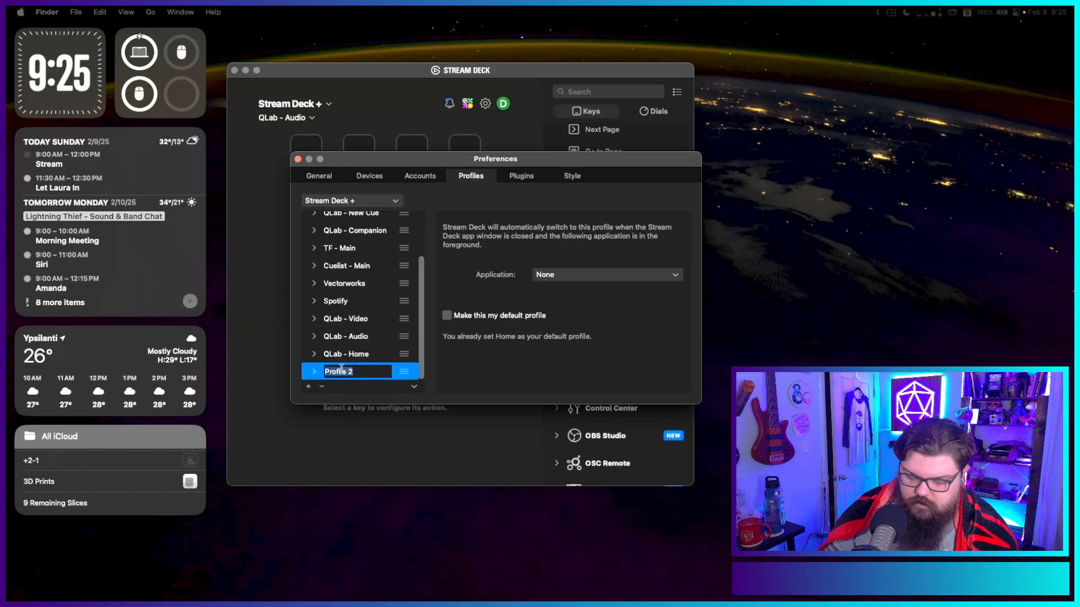
type("QLab")
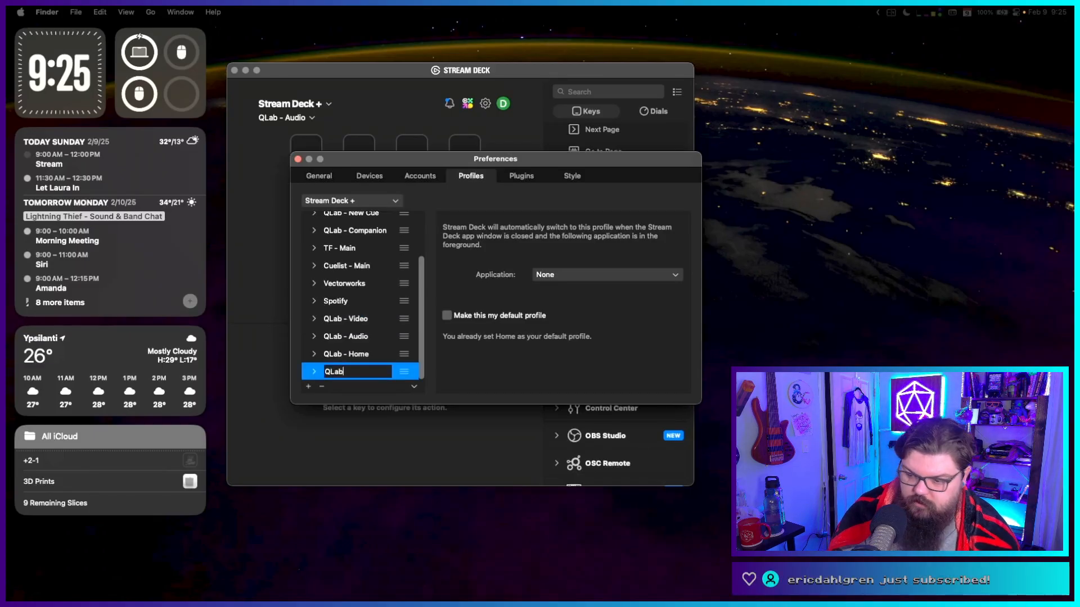
type(" - Lighting")
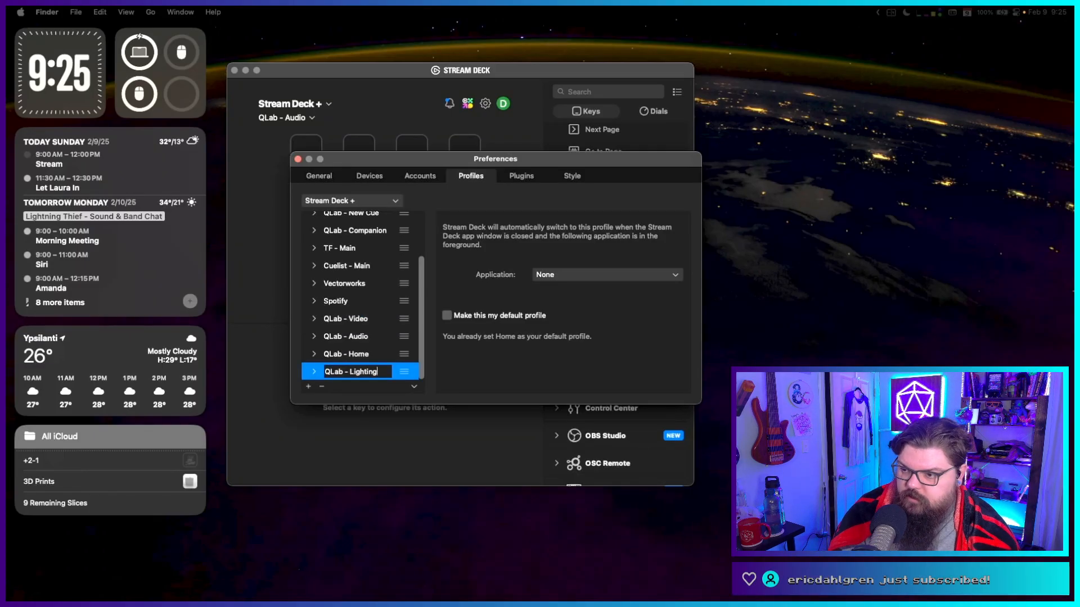
key("Return")
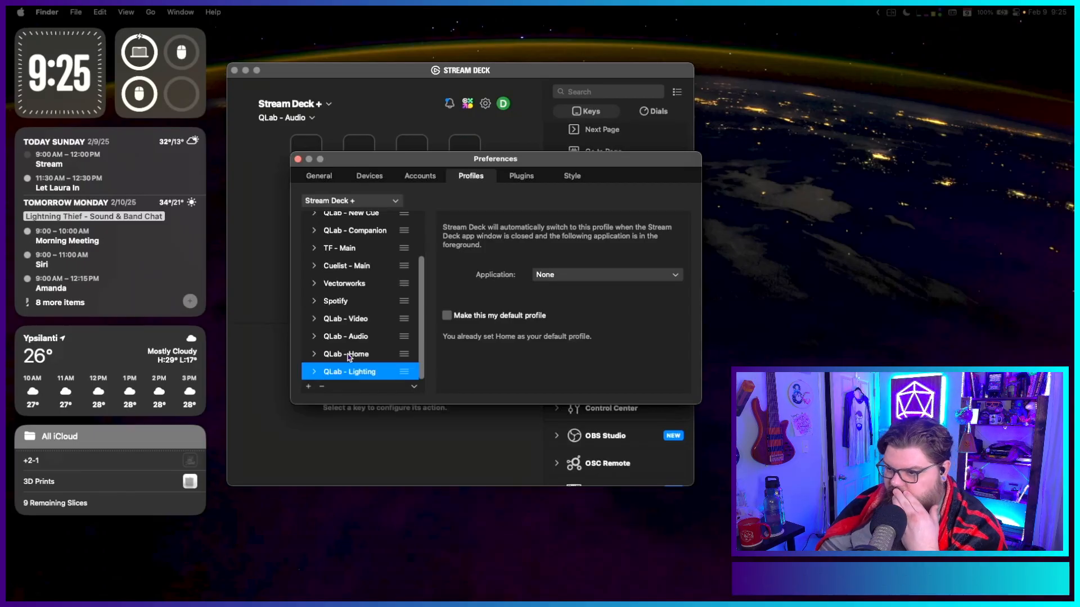
Reorder the last four profiles as QLab - Home, Audio, Video and Lighting, and close the preferences.
mouse_move(403, 354)
left_mouse_down()
mouse_move(402, 316)
mouse_move(407, 365)
left_mouse_up()
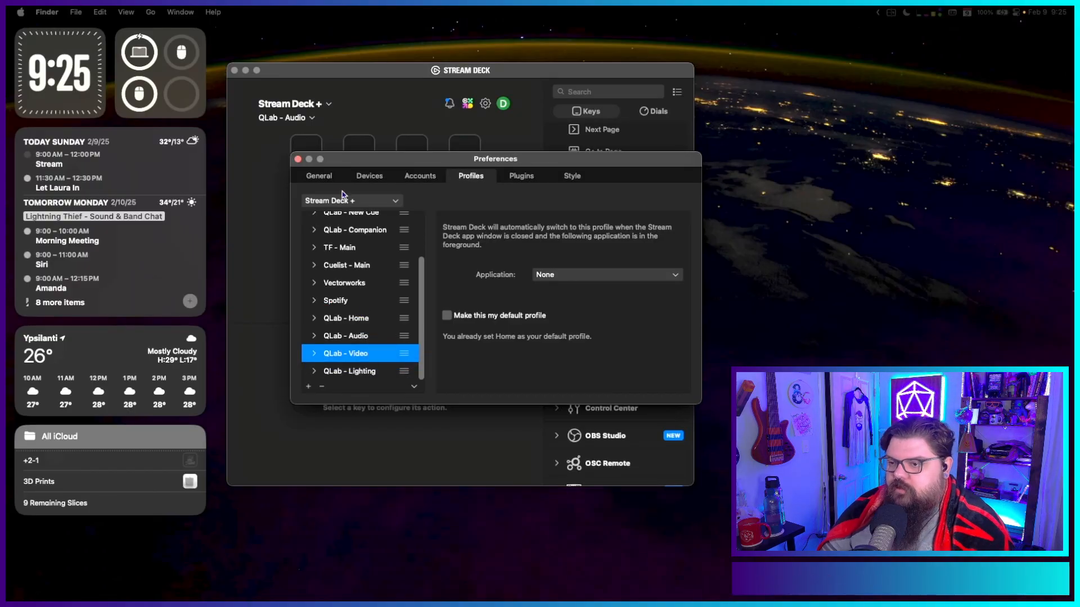
left_click(298, 160)
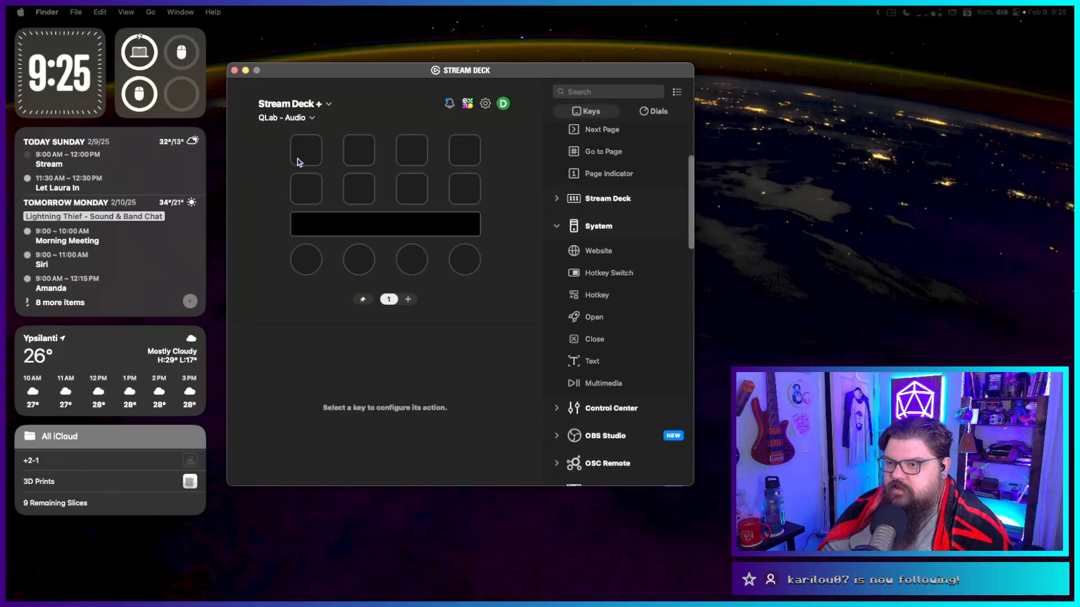
Switch to the QLab - Home profile and set the second key's Switch Profile action to QLab - Audio.
left_click(299, 127)
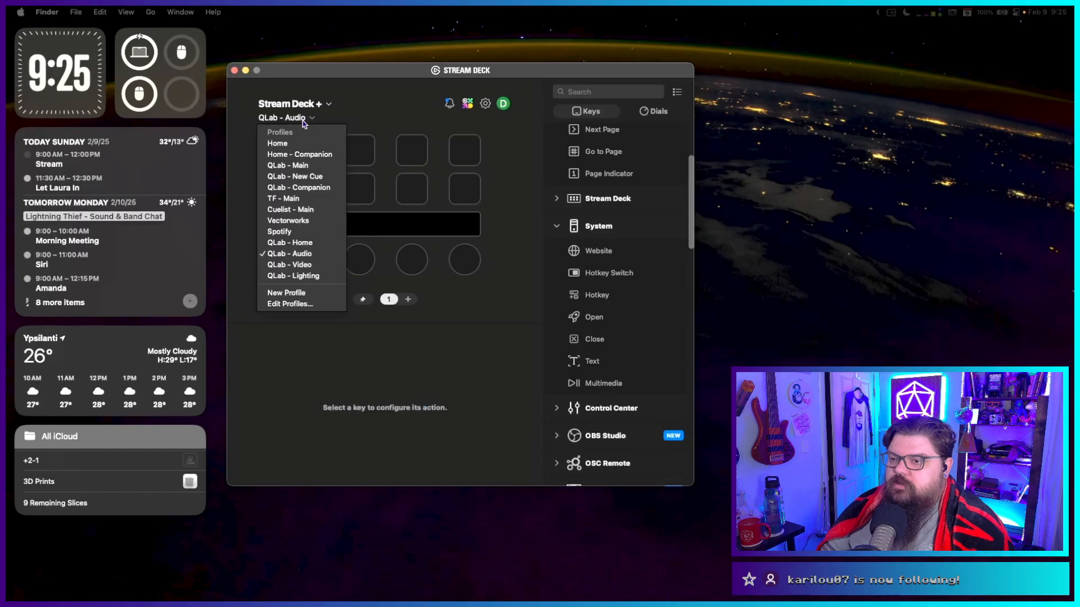
left_click(304, 232)
left_click(360, 150)
left_click(410, 407)
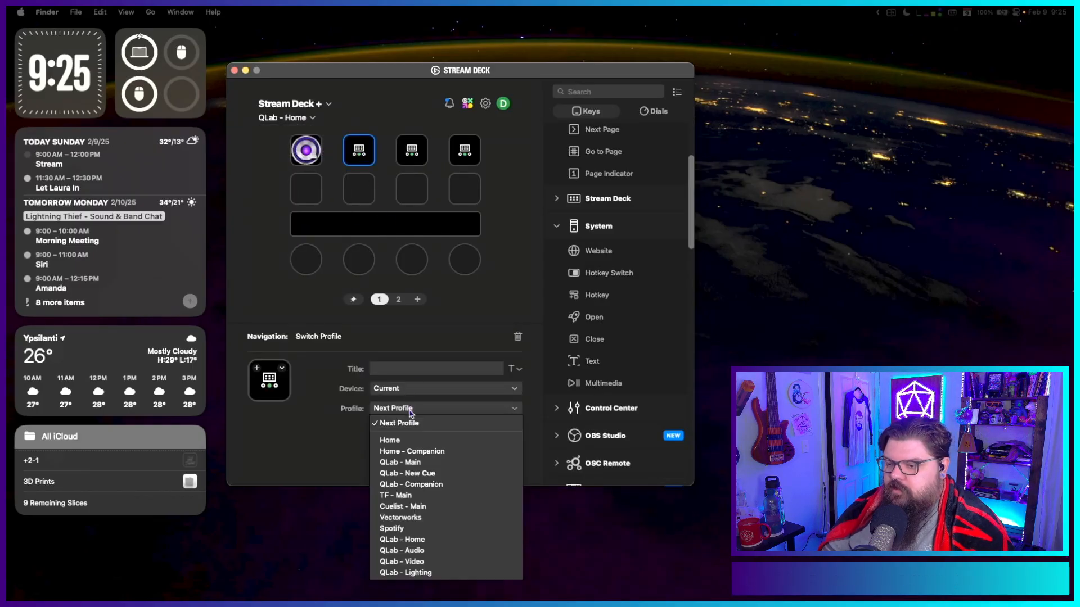
left_click(402, 551)
Set the third key's Switch Profile action to QLab - Video and the fourth key's to QLab - Lighting.
left_click(422, 156)
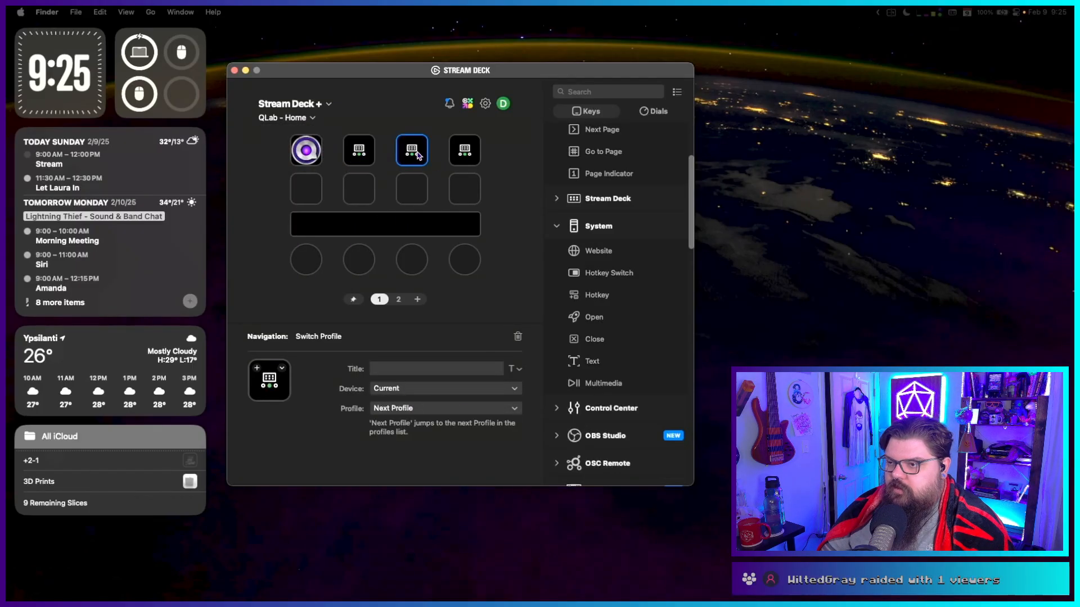
left_click(423, 408)
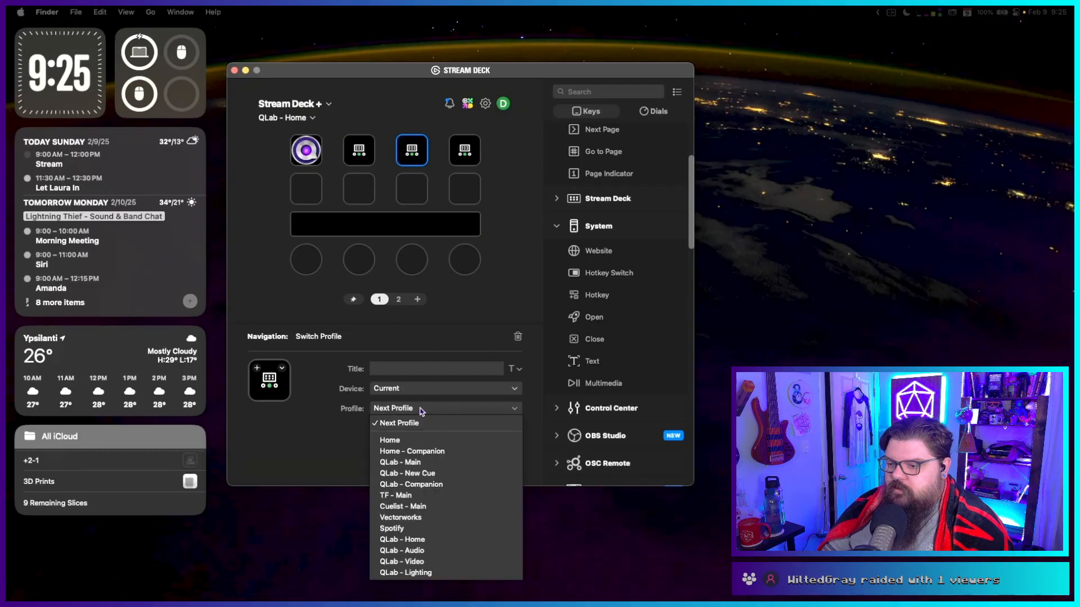
left_click(420, 564)
left_click(464, 150)
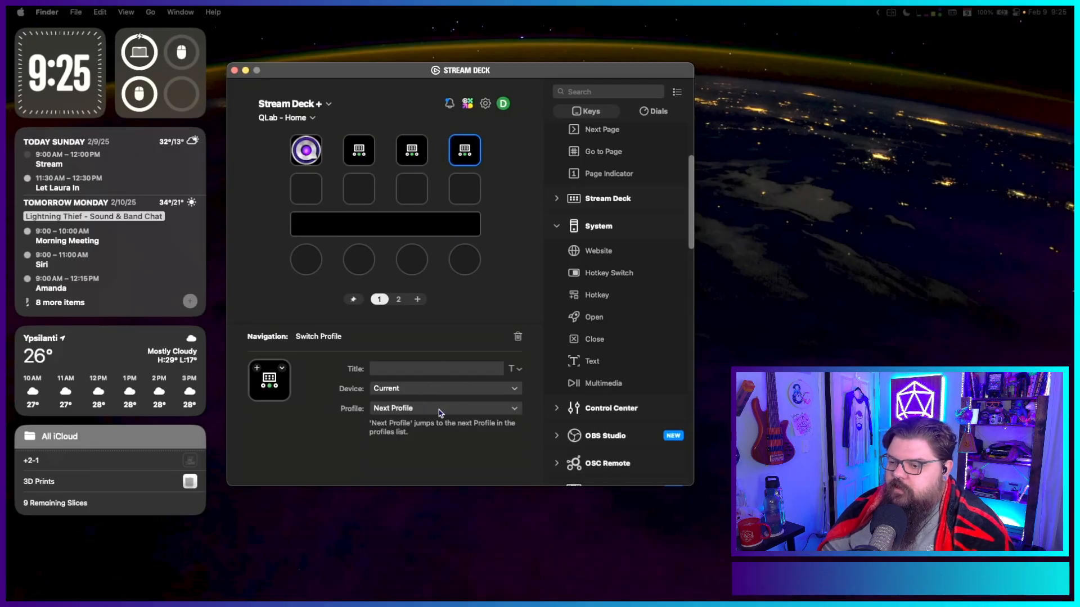
left_click(439, 408)
left_click(421, 573)
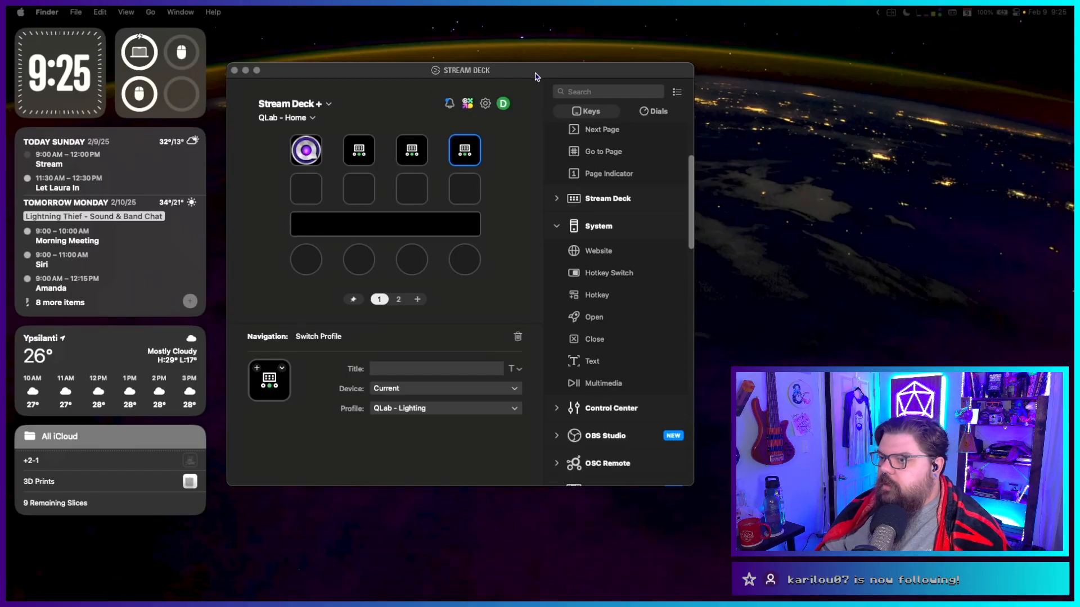
Arrange the Stream Deck window on one half of the screen and Safari's QLab 5 Stream Deck documentation on the other.
left_click_drag(537, 74, 541, 61)
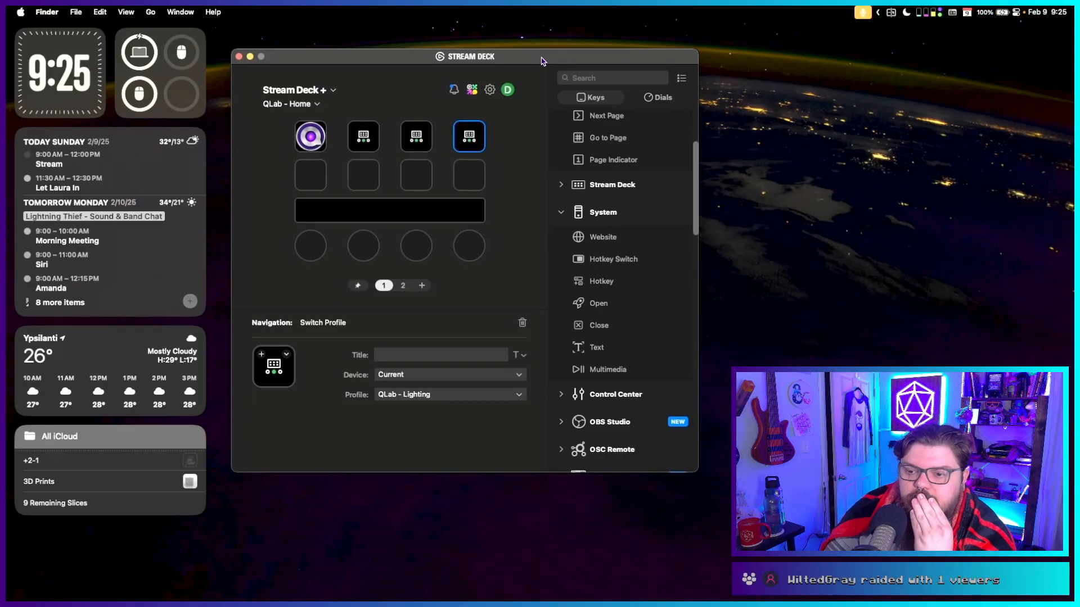
left_click_drag(541, 61, 322, 40)
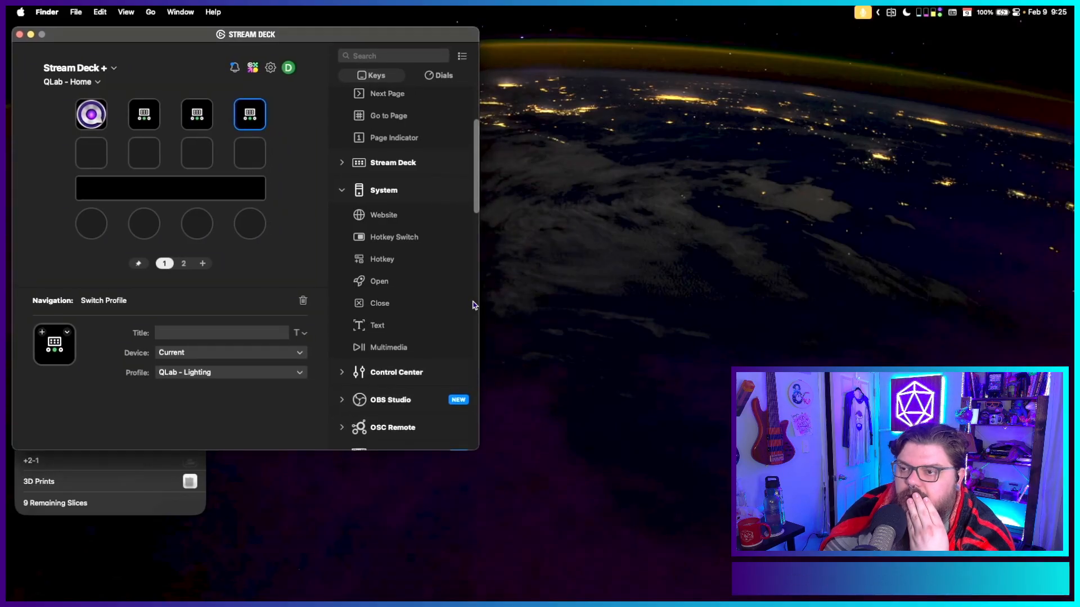
mouse_move(472, 601)
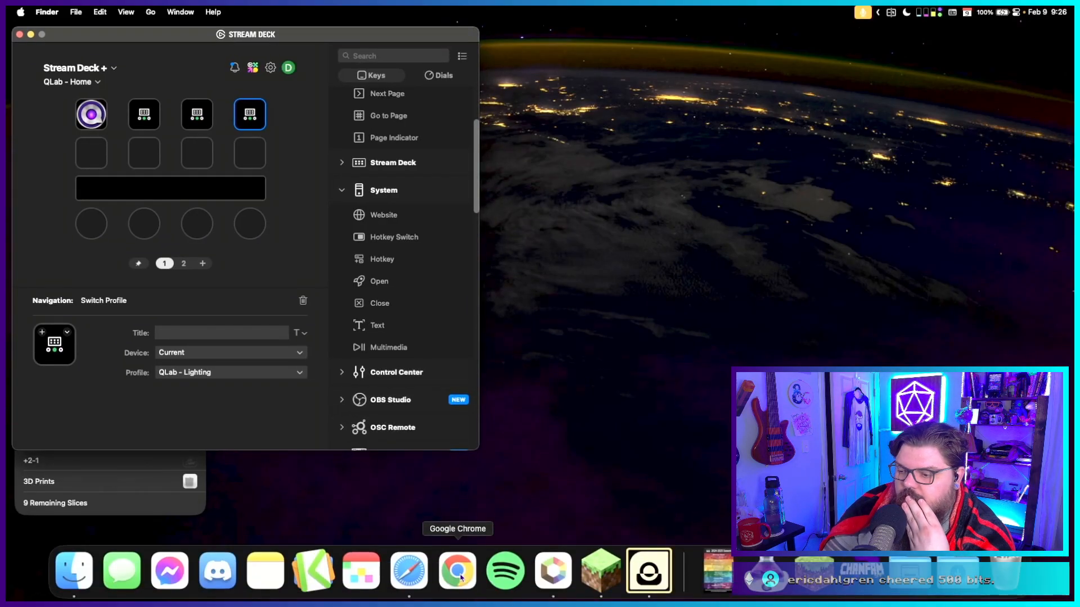
left_click(409, 571)
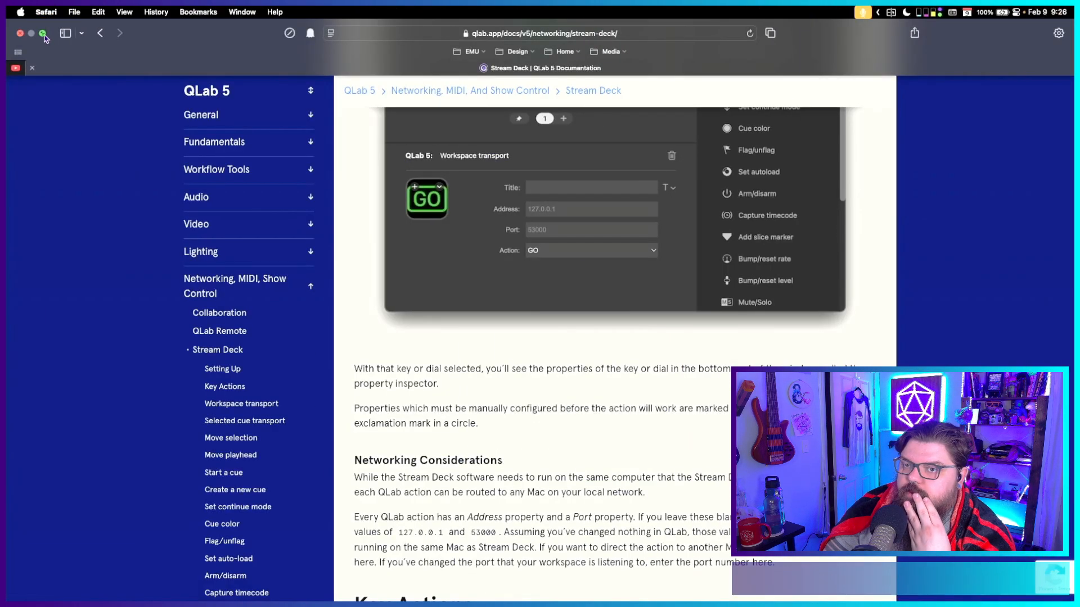
left_click(45, 37)
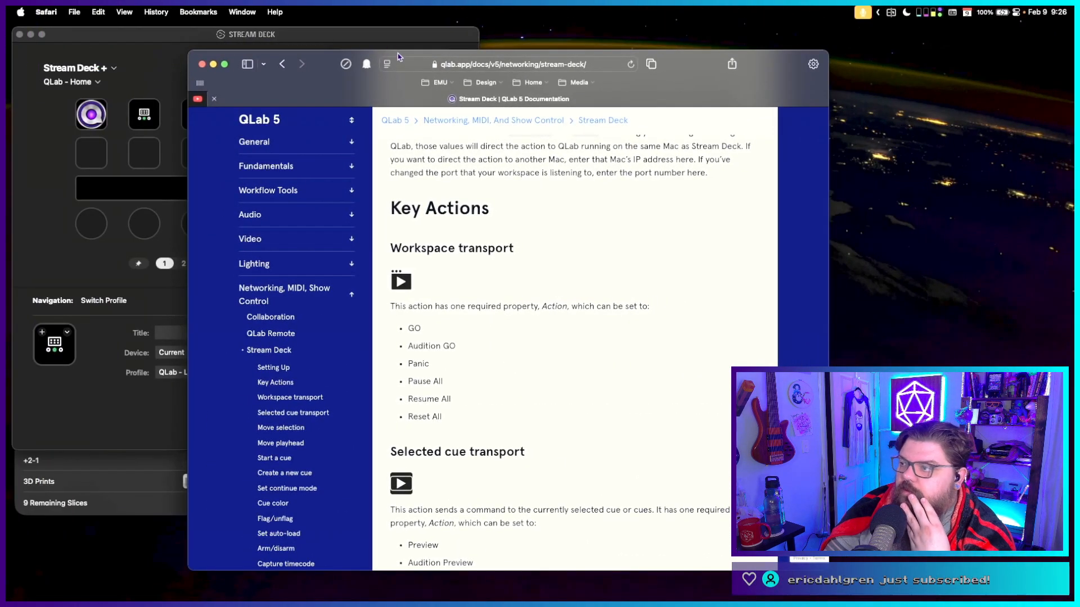
left_click_drag(398, 57, 1072, 53)
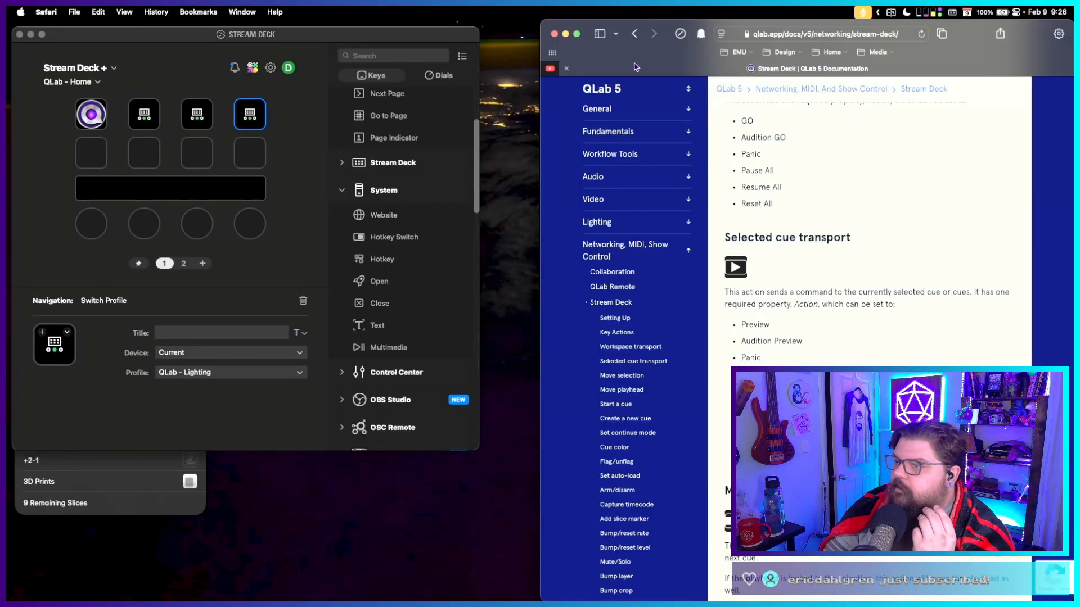
left_click_drag(379, 34, 5, 35)
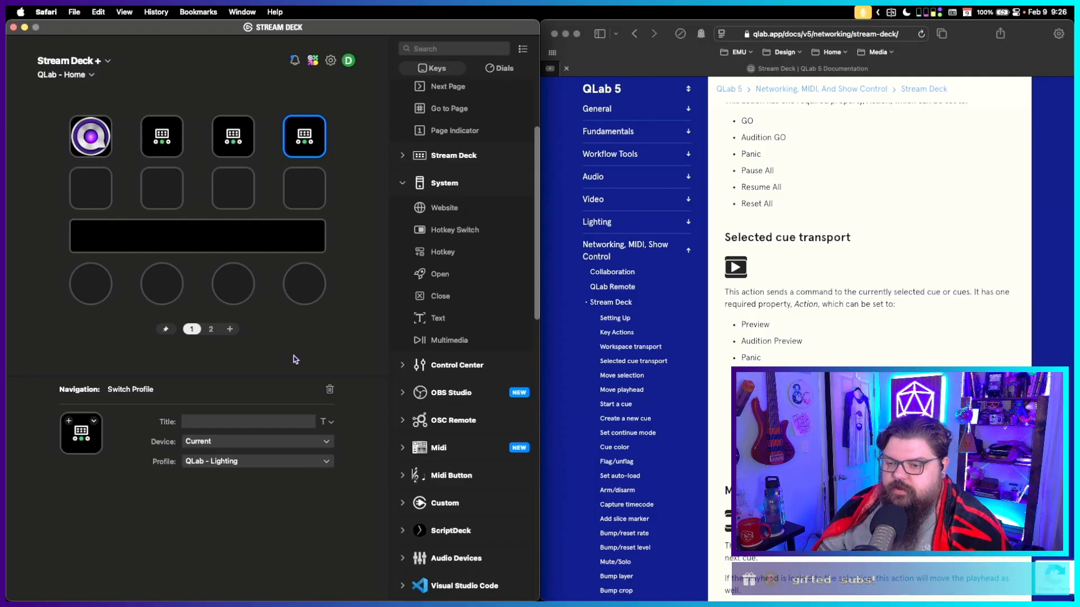
Give the QLab - Audio profile key the speaker icon from the QLab 5 Official Icon Pack in the icon library.
left_click(169, 148)
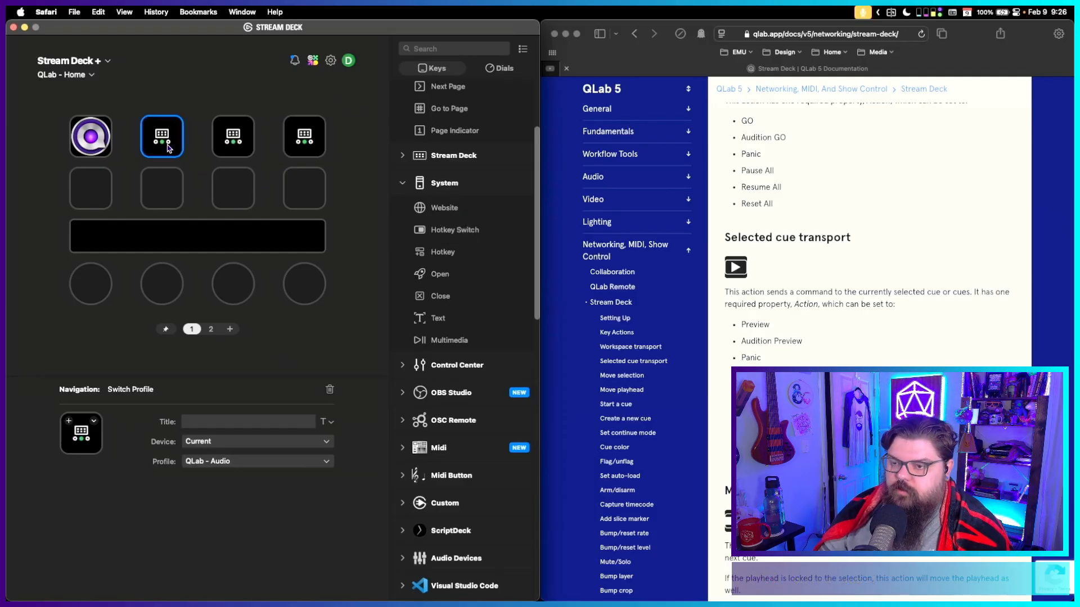
left_click(94, 423)
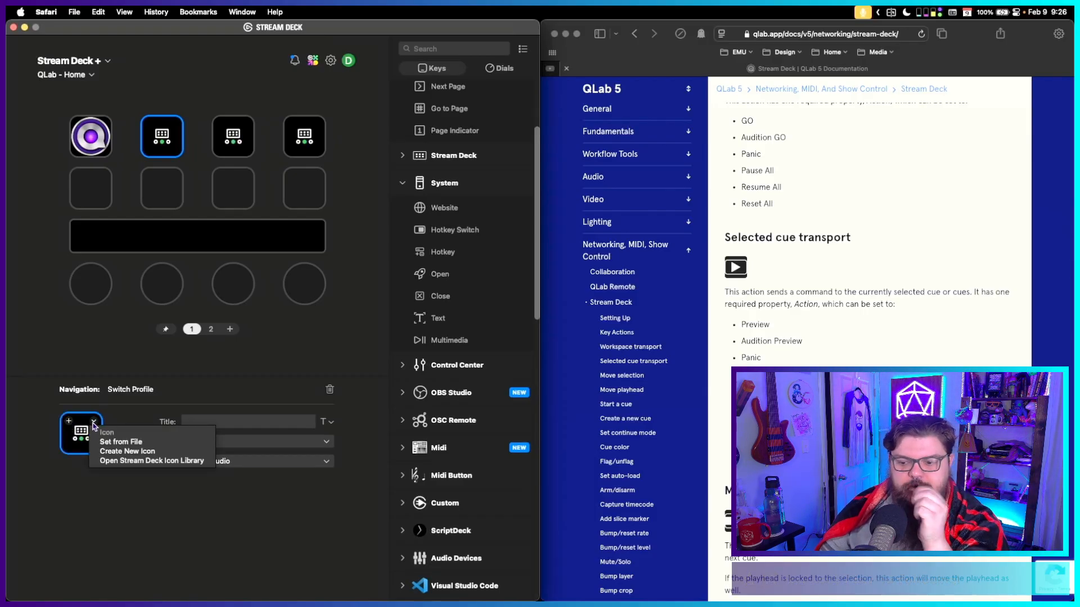
left_click(137, 461)
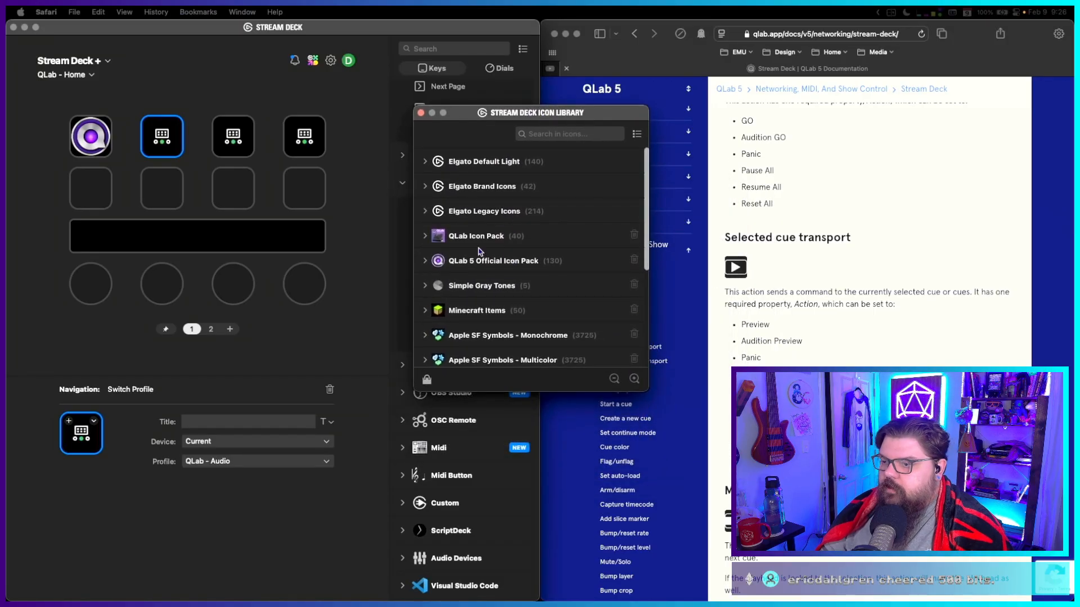
left_click(450, 262)
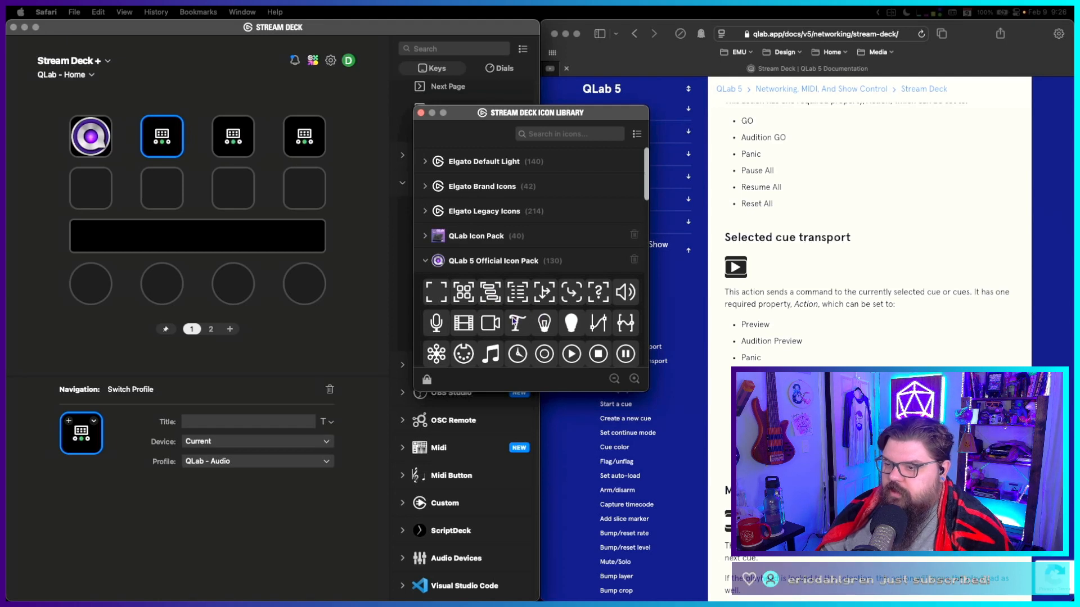
left_click(624, 295)
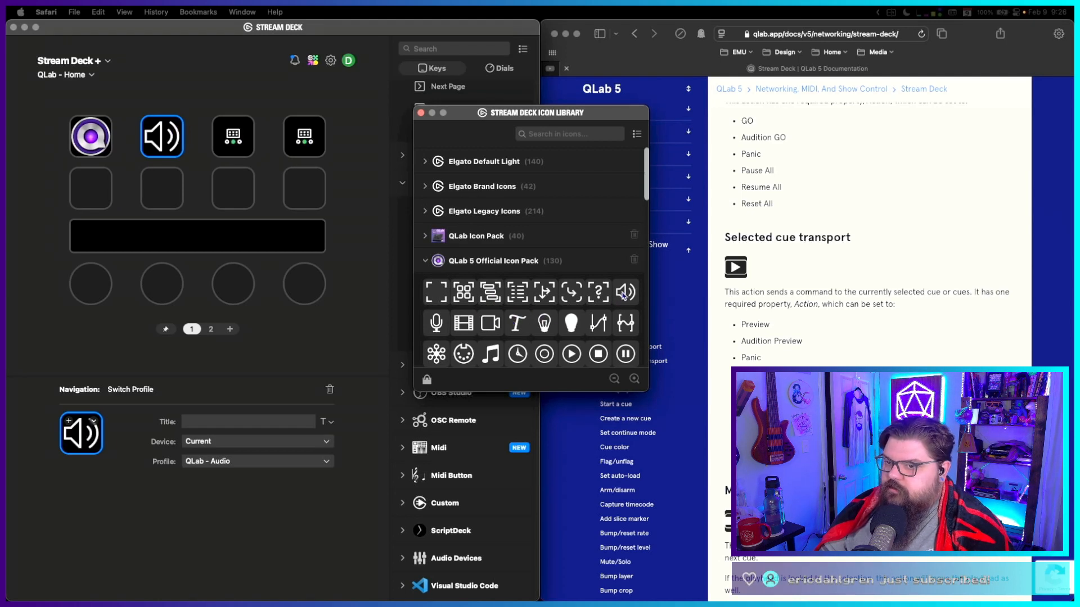
Give the QLab - Video key the film strip icon and the QLab - Lighting key the outlined light bulb icon, and close the icon library.
left_click(232, 140)
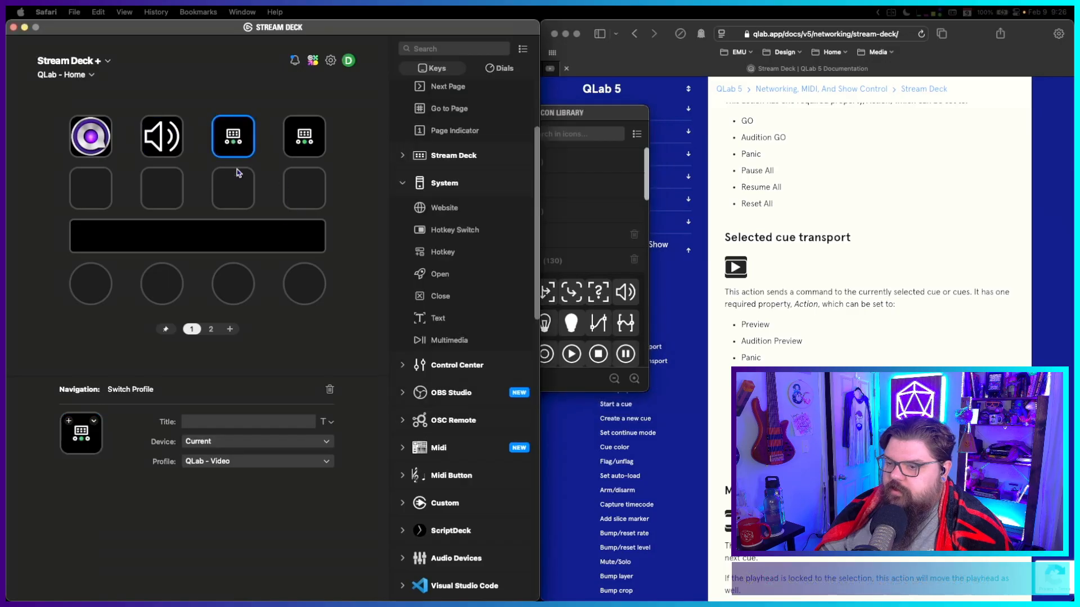
left_click(614, 275)
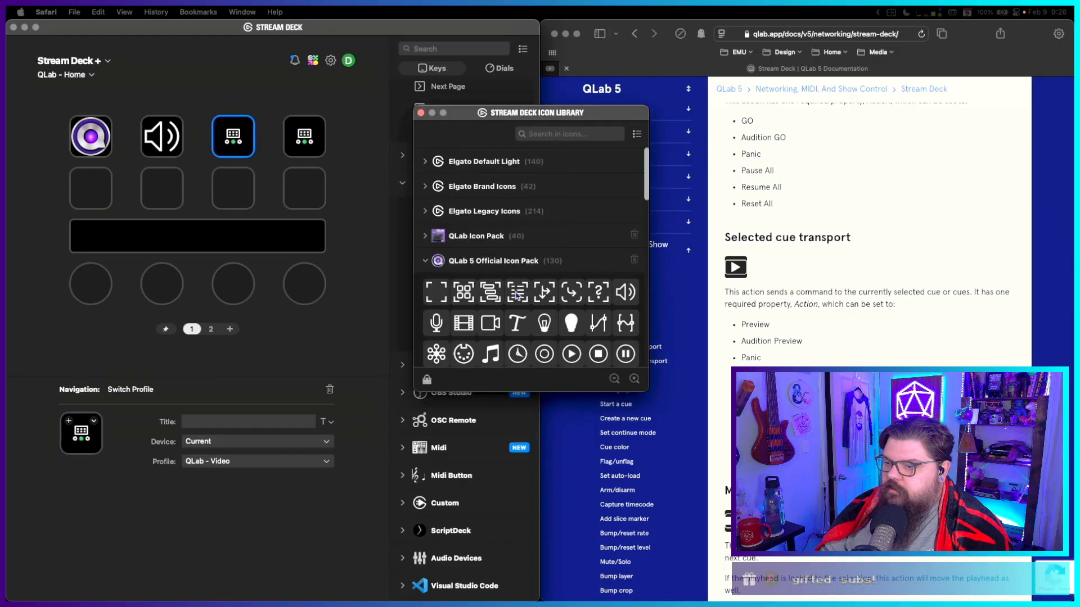
left_click(461, 324)
left_click(318, 139)
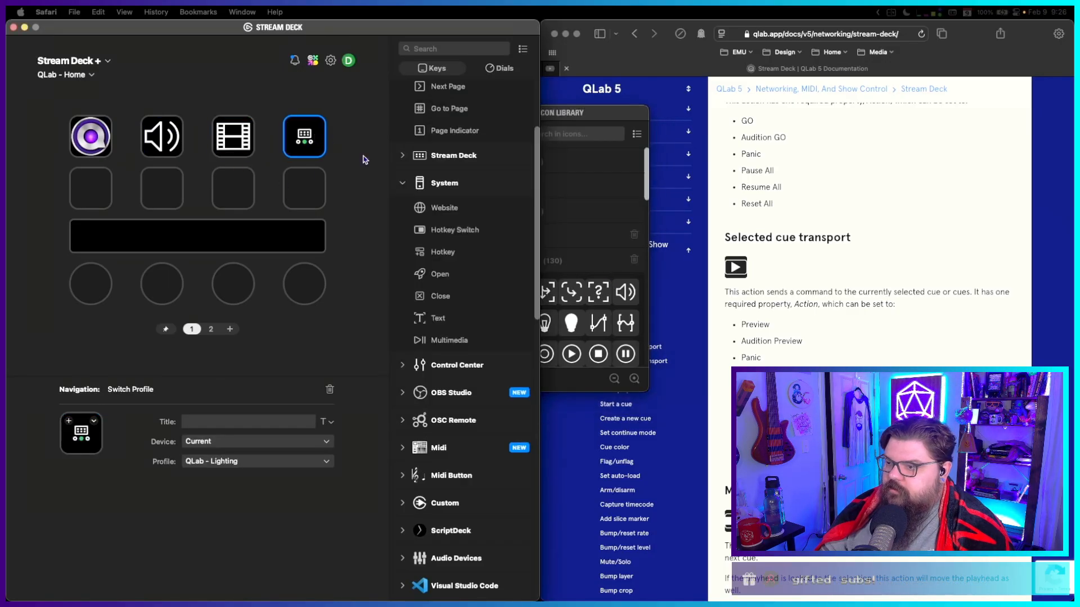
left_click(566, 260)
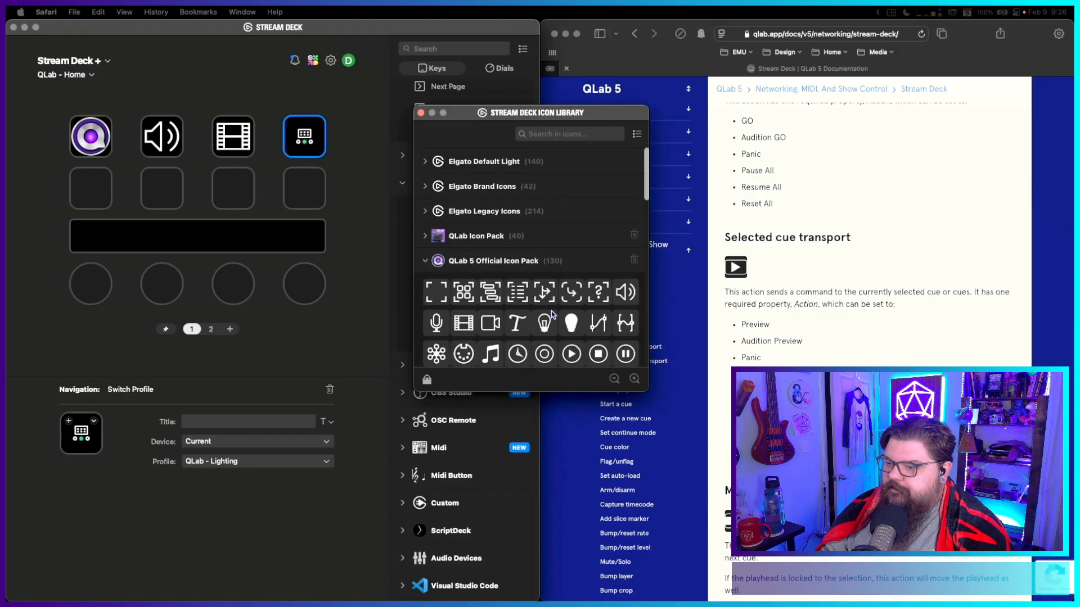
left_click(546, 324)
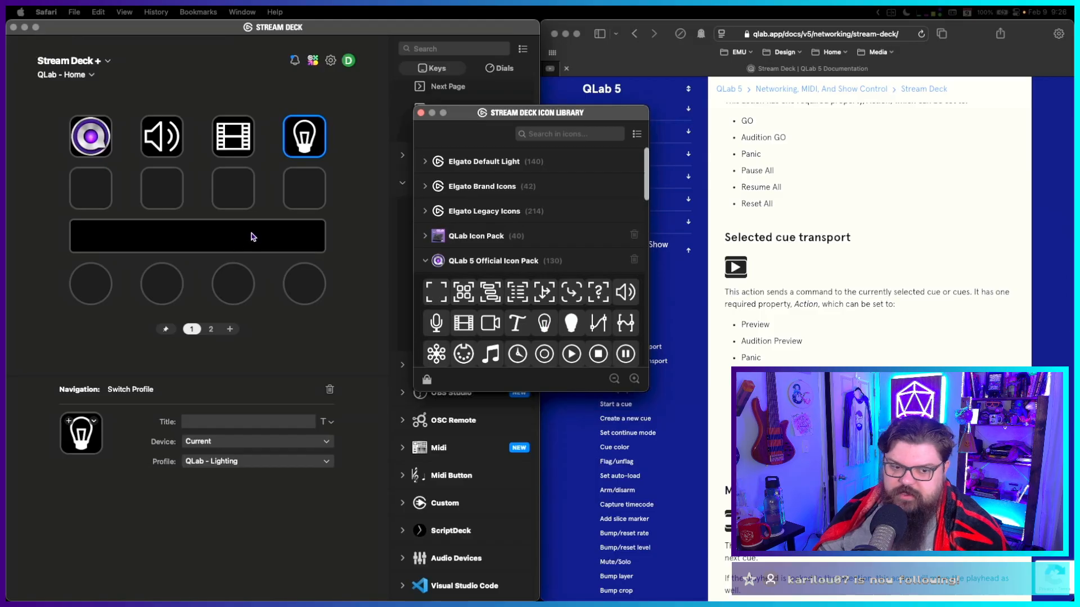
left_click(421, 113)
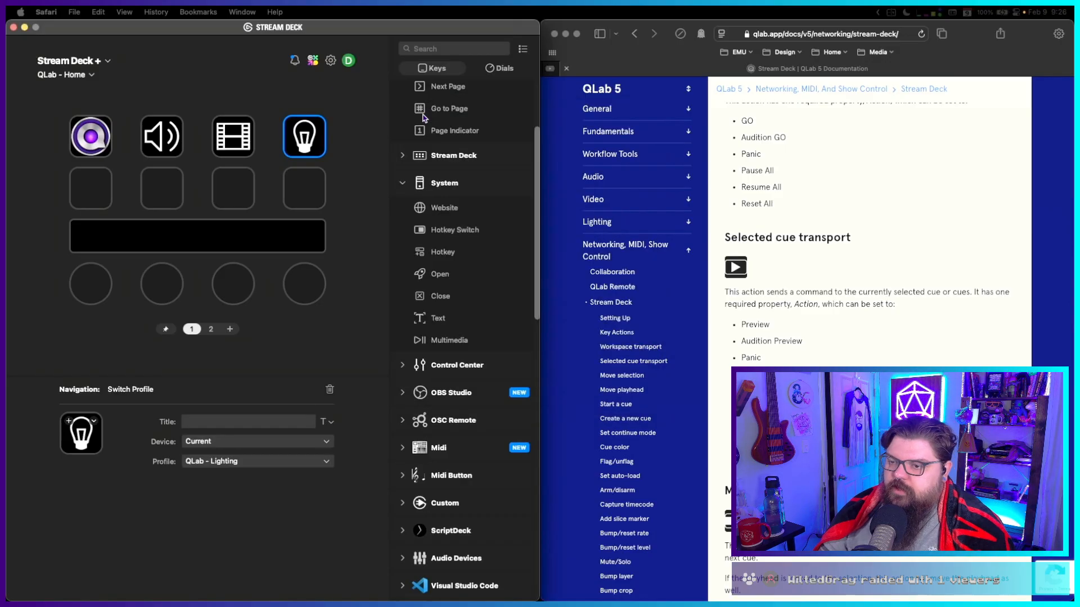
Browse the QLab 5 key actions, try Flag/unflag on the first key of the second row, and remove it again.
scroll(444, 354, "down", 5)
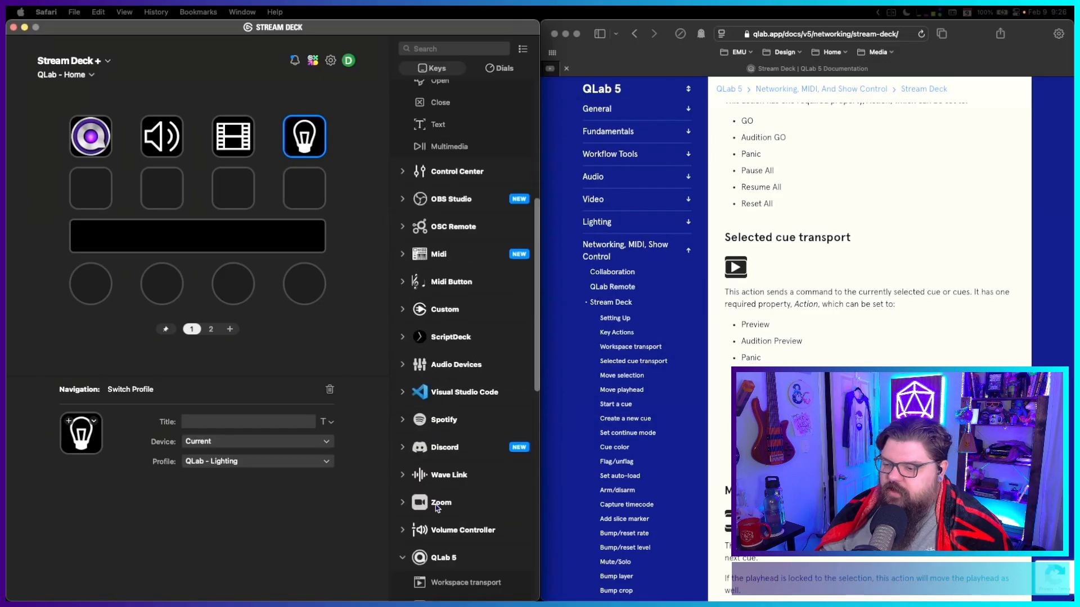
scroll(438, 507, "down", 5)
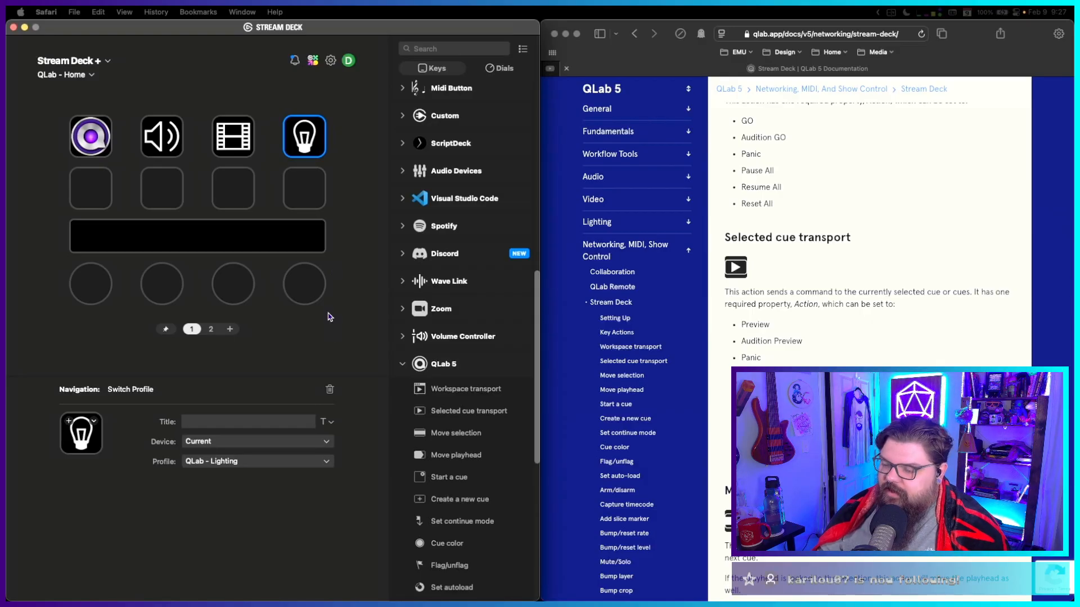
scroll(478, 417, "down", 10)
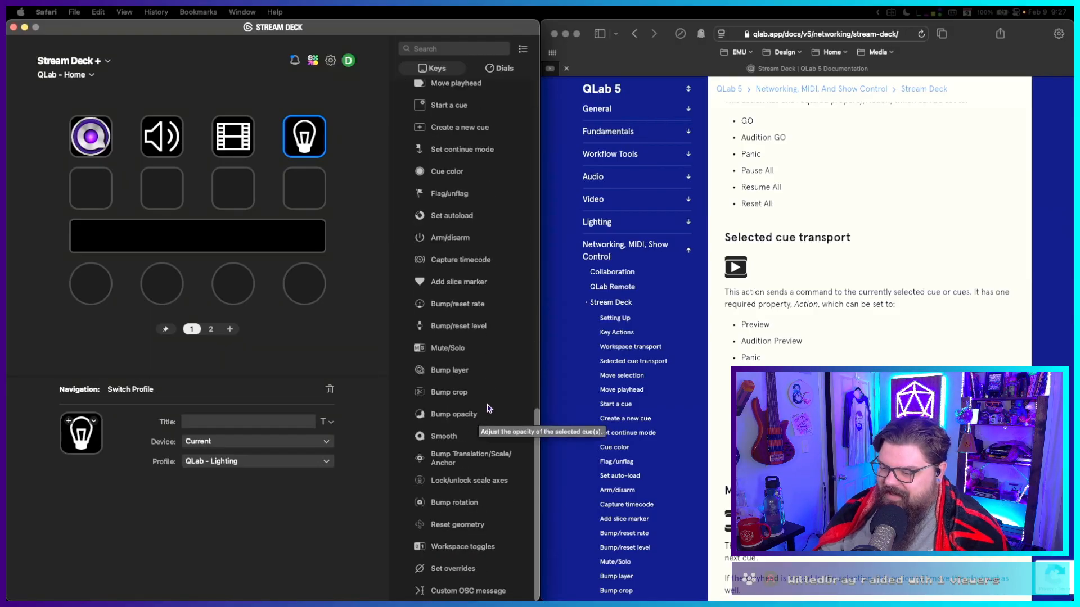
scroll(470, 381, "up", 2)
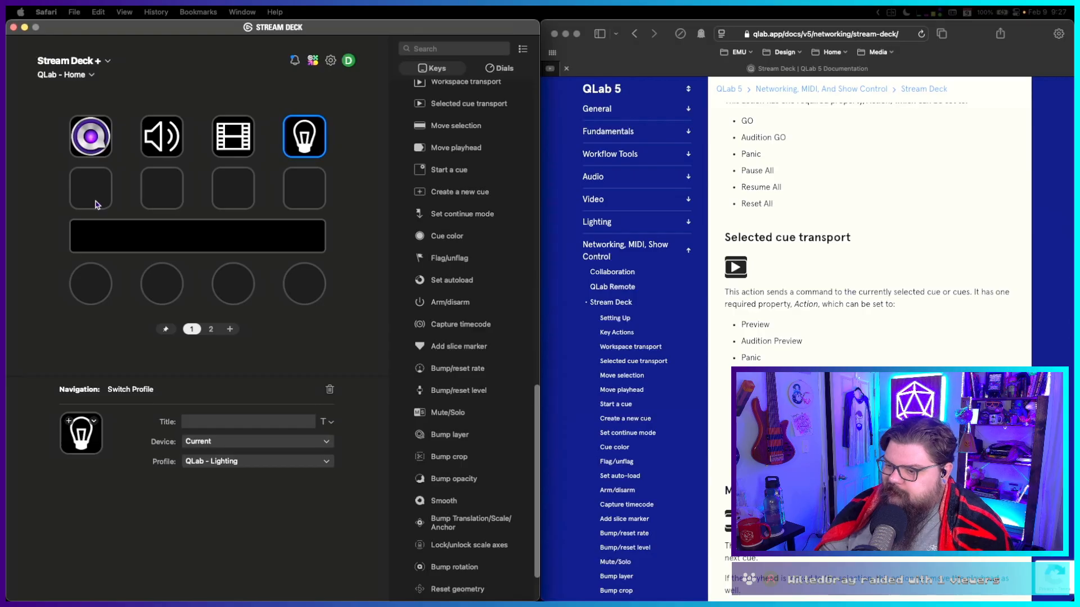
scroll(466, 451, "down", 3)
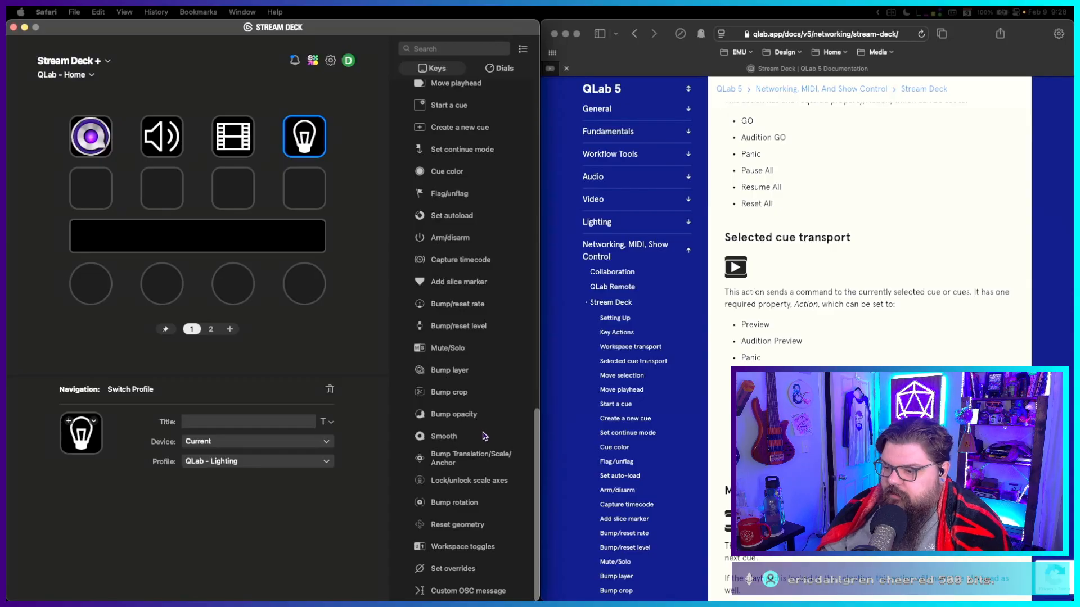
scroll(488, 435, "up", 9)
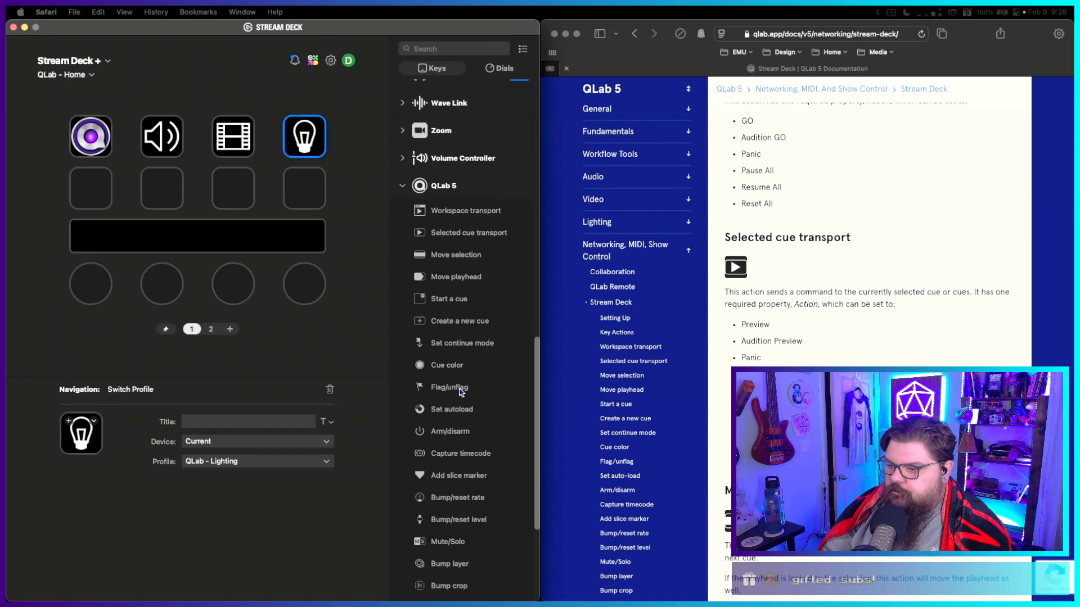
left_click_drag(458, 392, 90, 190)
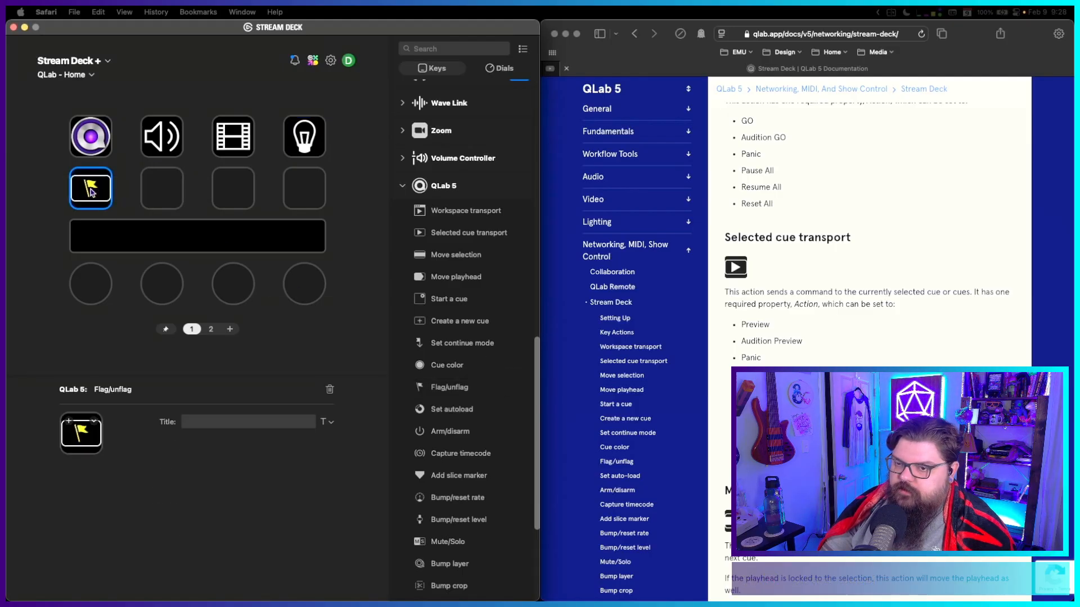
left_click(330, 390)
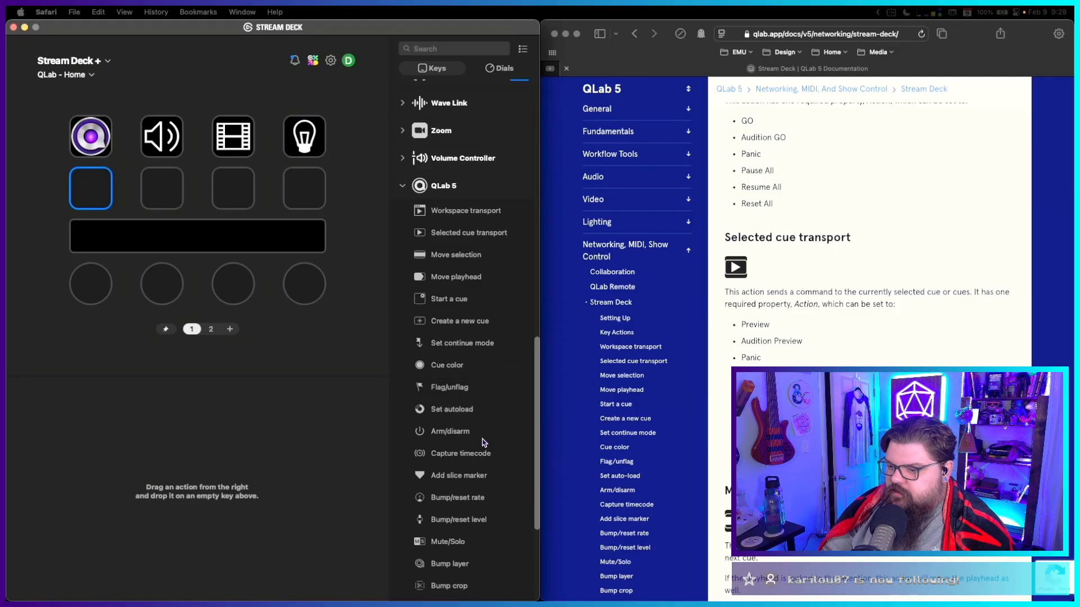
Collapse the QLab 5, System and Navigation categories in the action list.
scroll(482, 443, "down", 3)
scroll(482, 441, "up", 6)
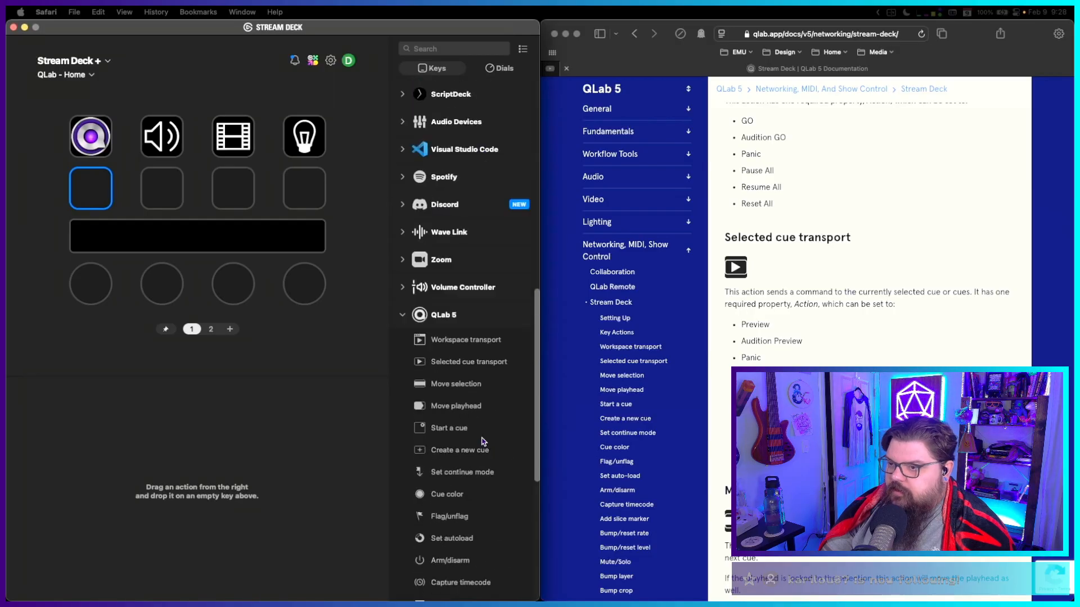
left_click(403, 316)
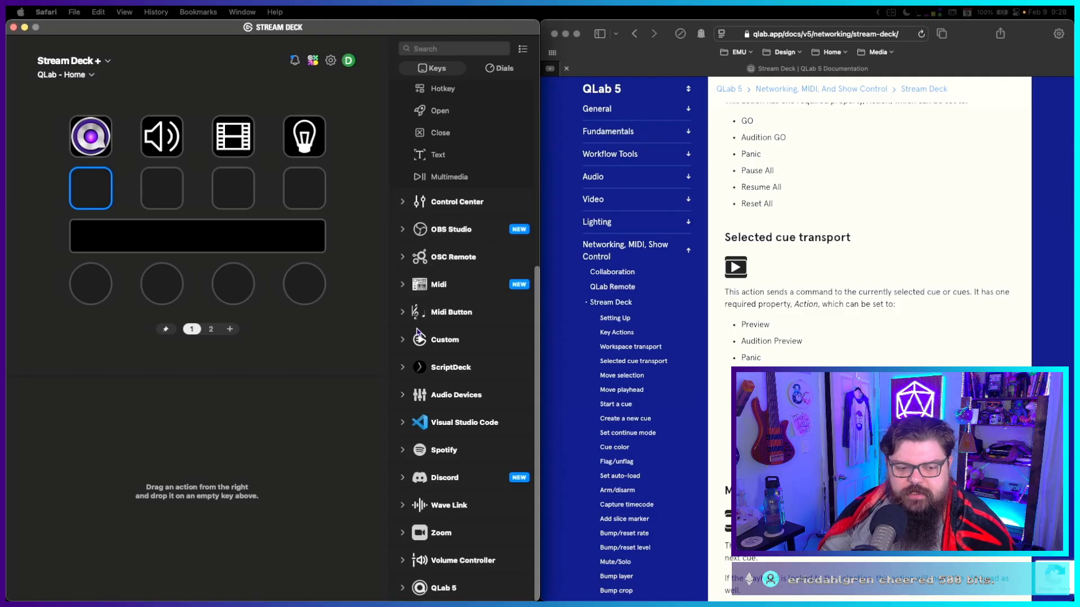
scroll(450, 234, "up", 3)
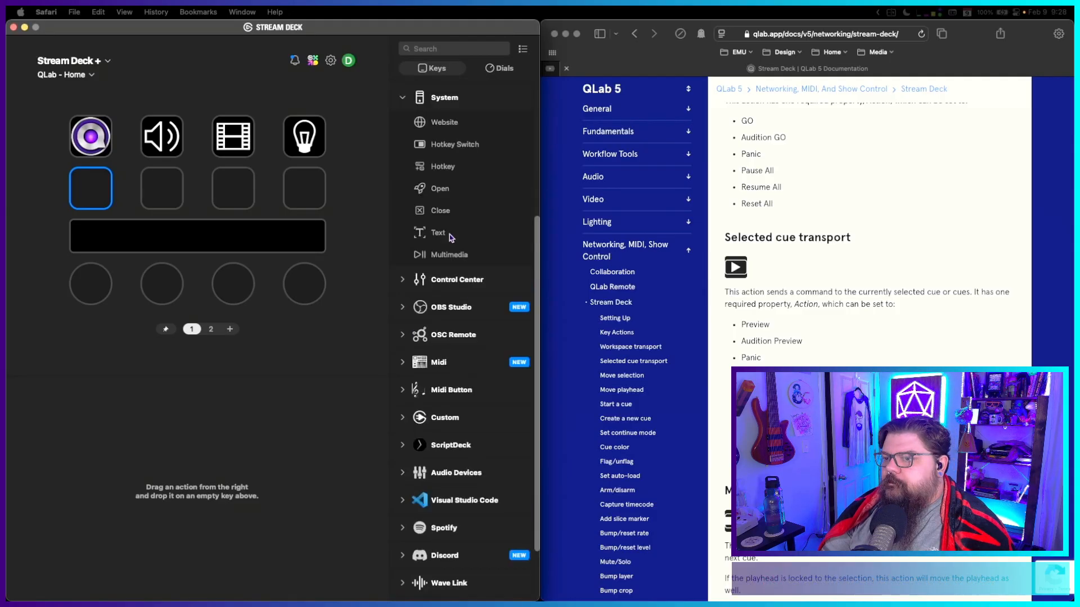
scroll(450, 235, "up", 4)
left_click(403, 308)
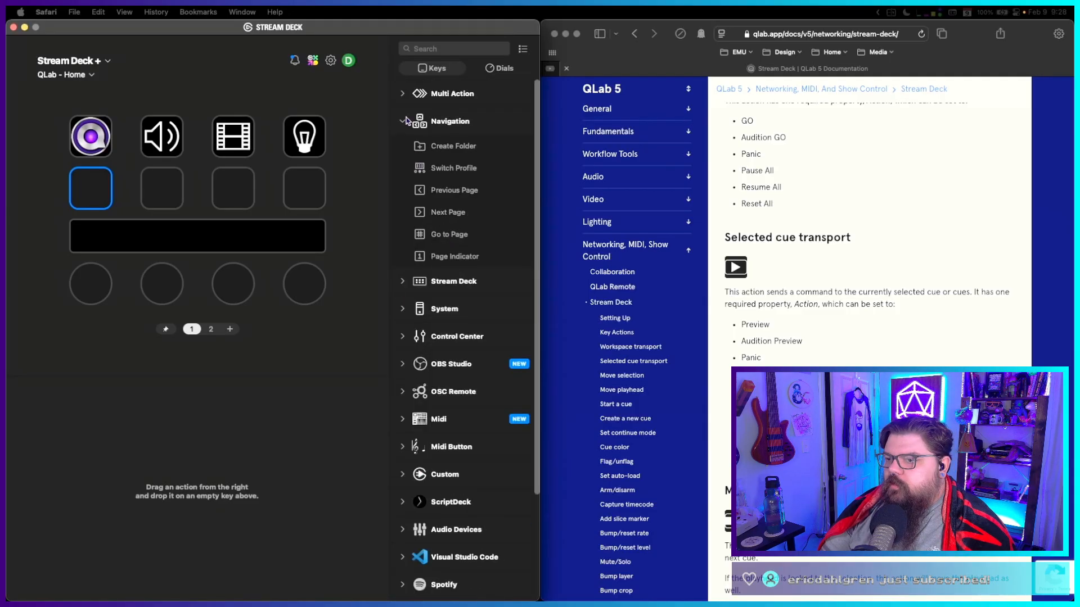
left_click(404, 123)
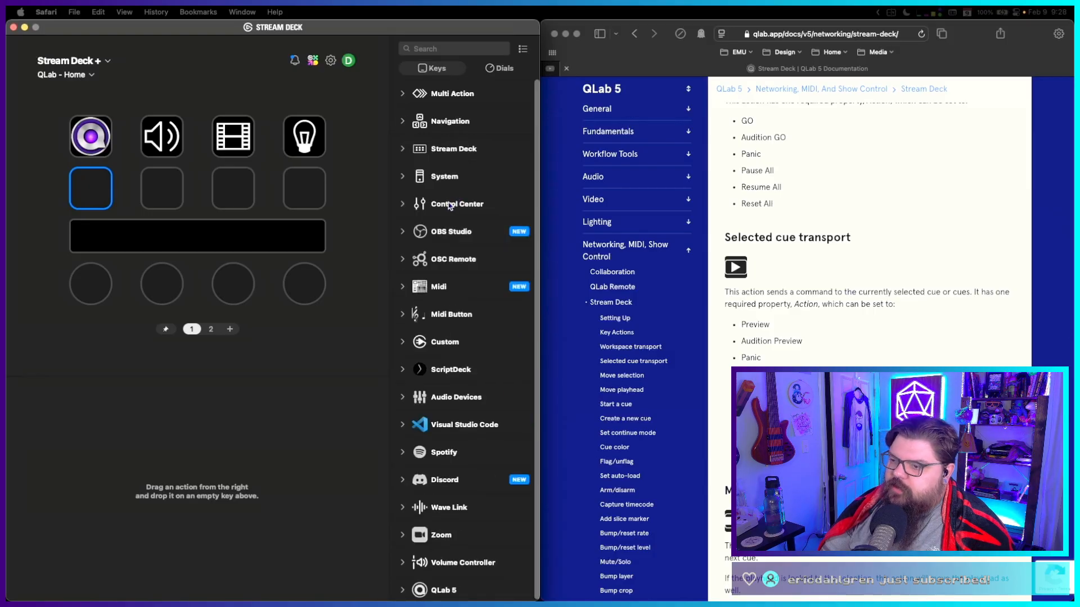
Assign the System Multimedia action to the first dial with its action left on Volume.
left_click(87, 274)
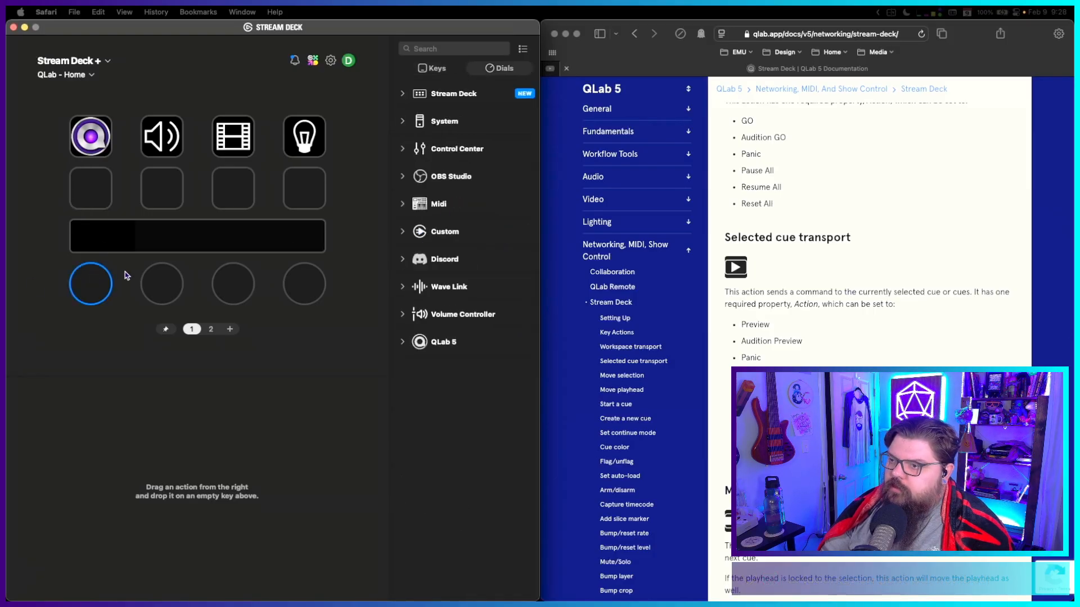
left_click(411, 120)
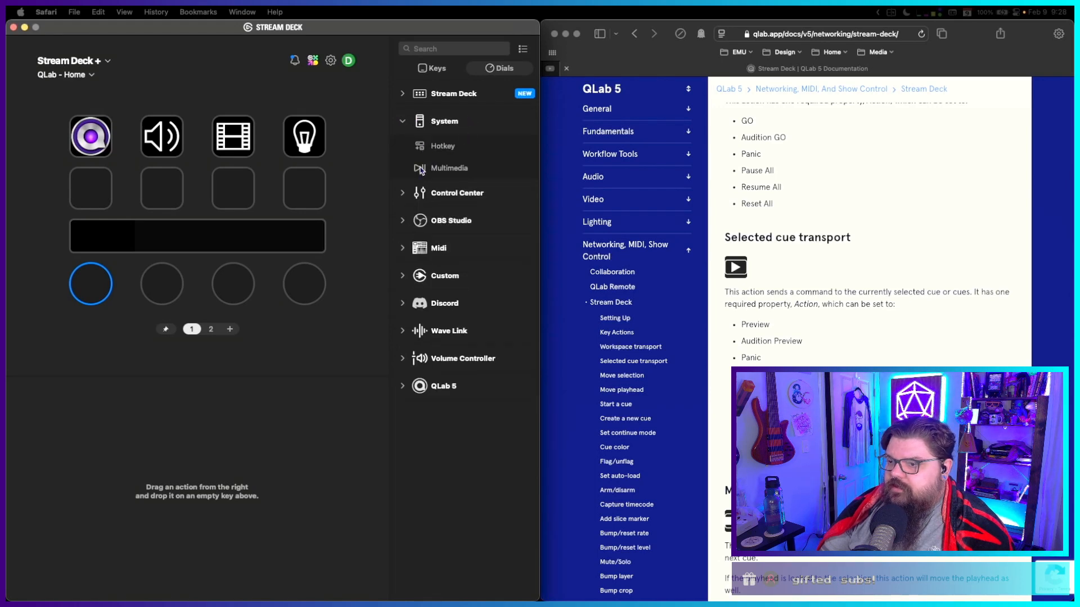
left_click_drag(434, 167, 90, 284)
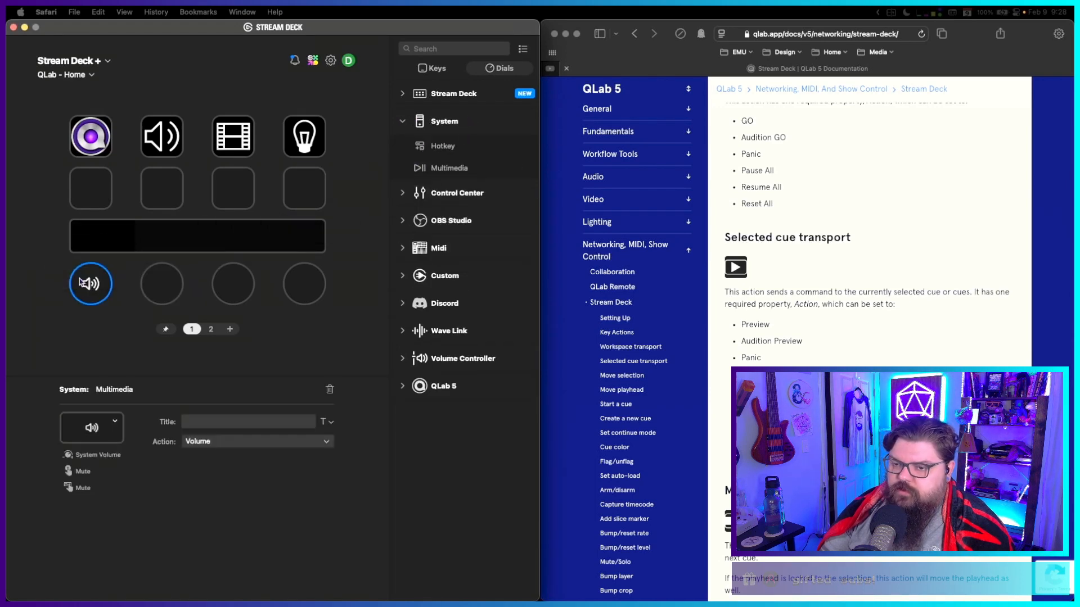
left_click(252, 441)
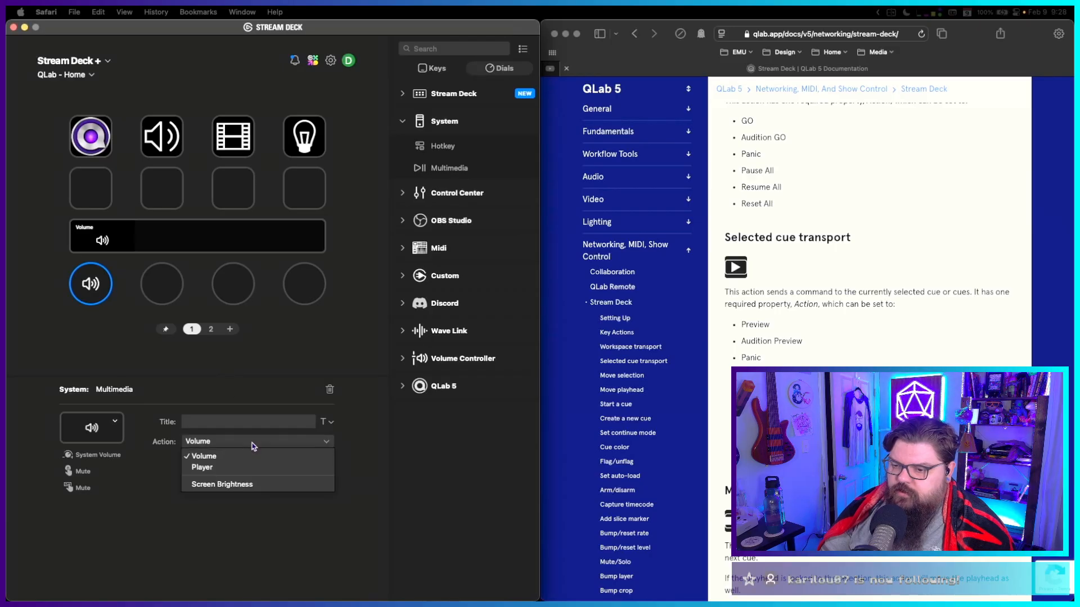
left_click(315, 340)
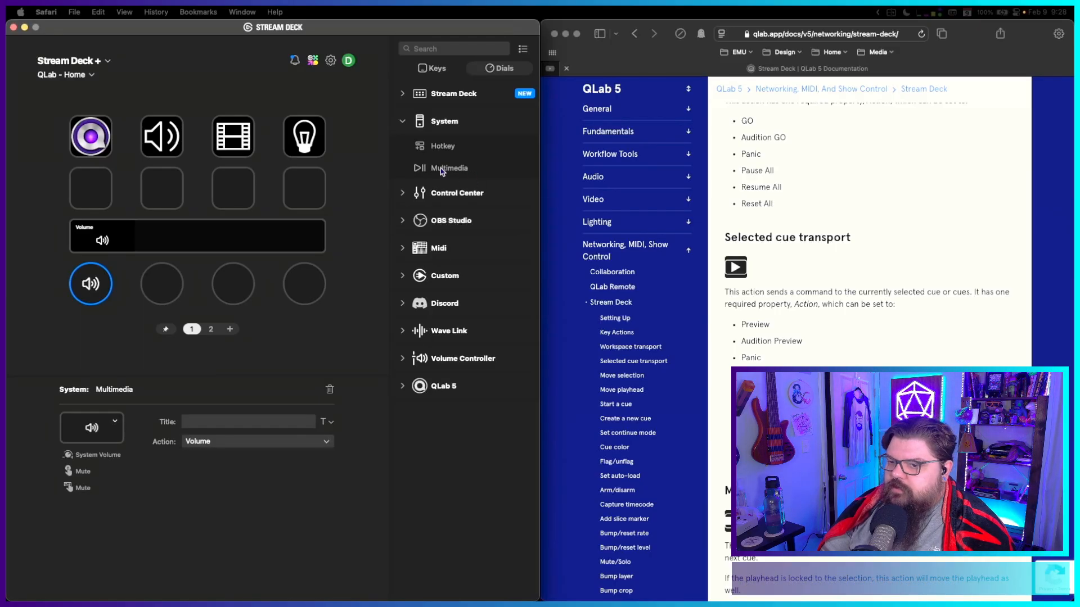
Assign the System Multimedia action to the second dial and set its action to Screen Brightness.
left_click_drag(440, 168, 161, 284)
left_click(219, 442)
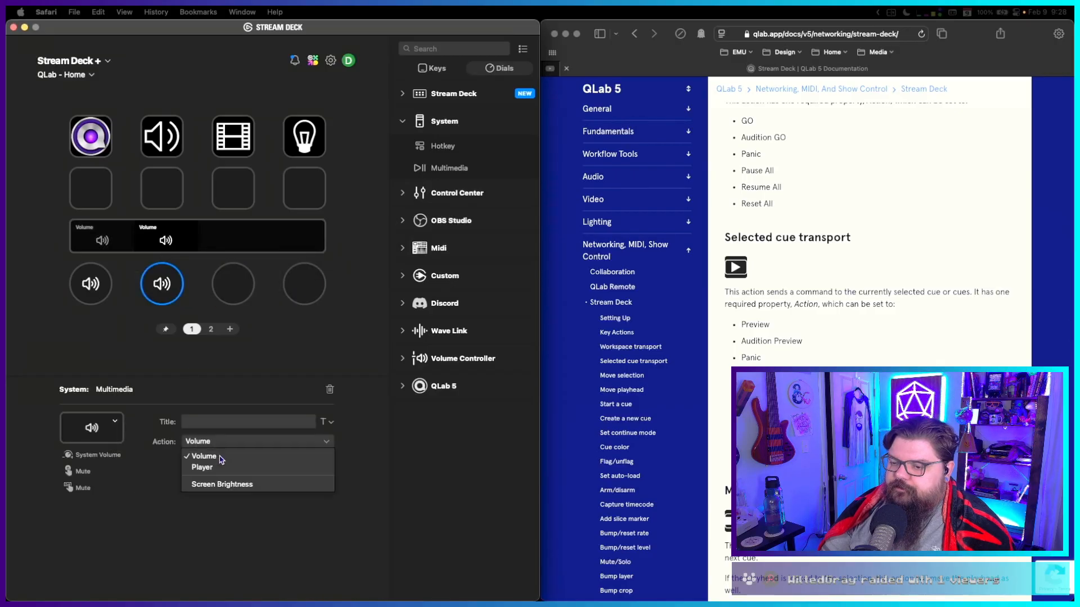
left_click(222, 484)
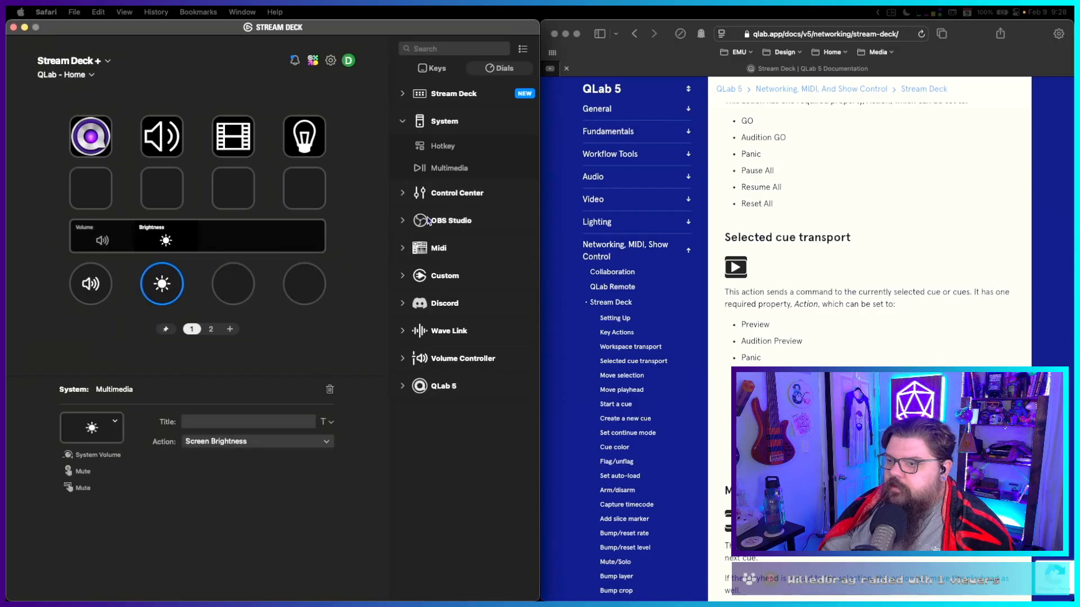
left_click(402, 125)
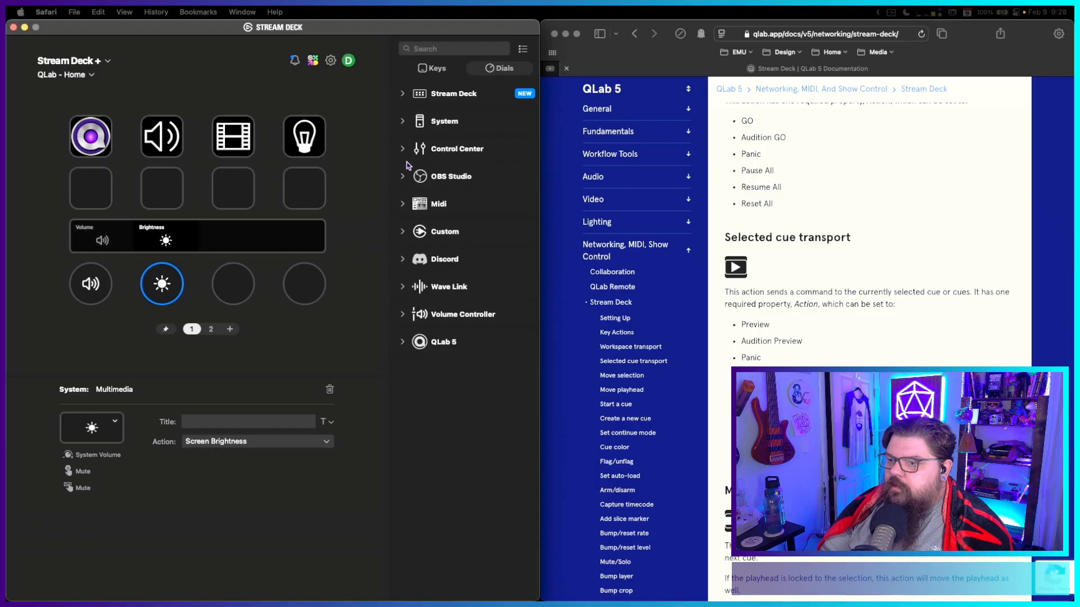
Assign the Stream Deck Brightness action to the fourth dial, leaving the third dial empty.
left_click(406, 151)
left_click(407, 152)
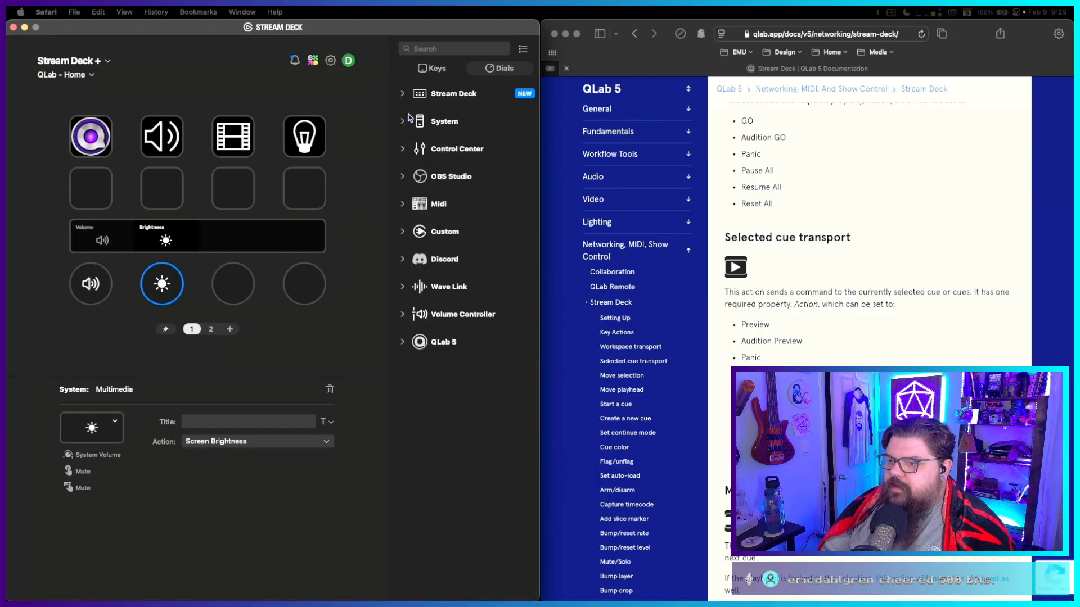
left_click(402, 95)
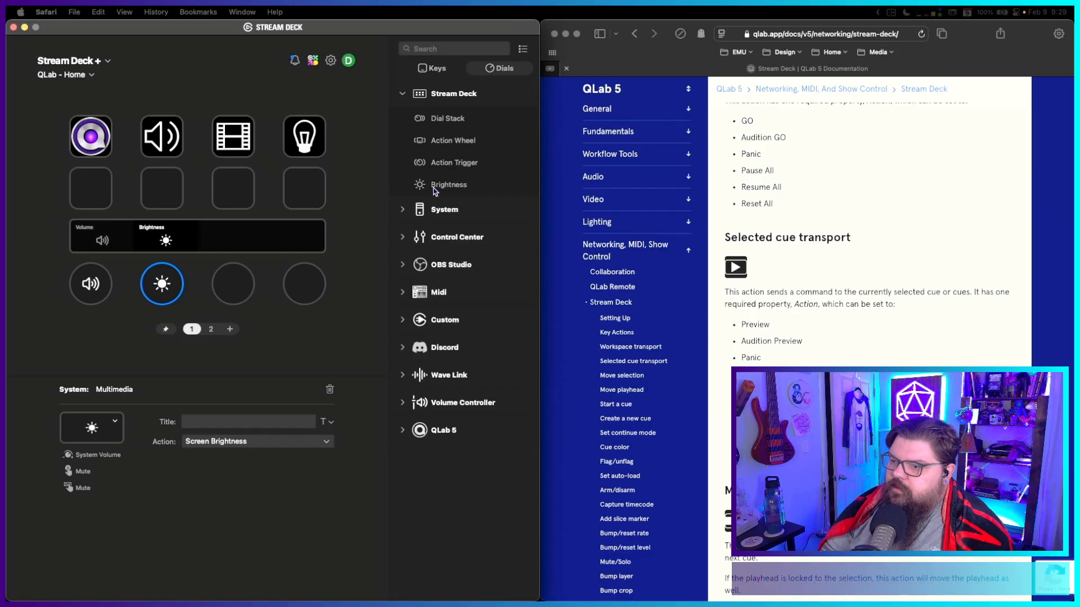
left_click_drag(434, 187, 311, 276)
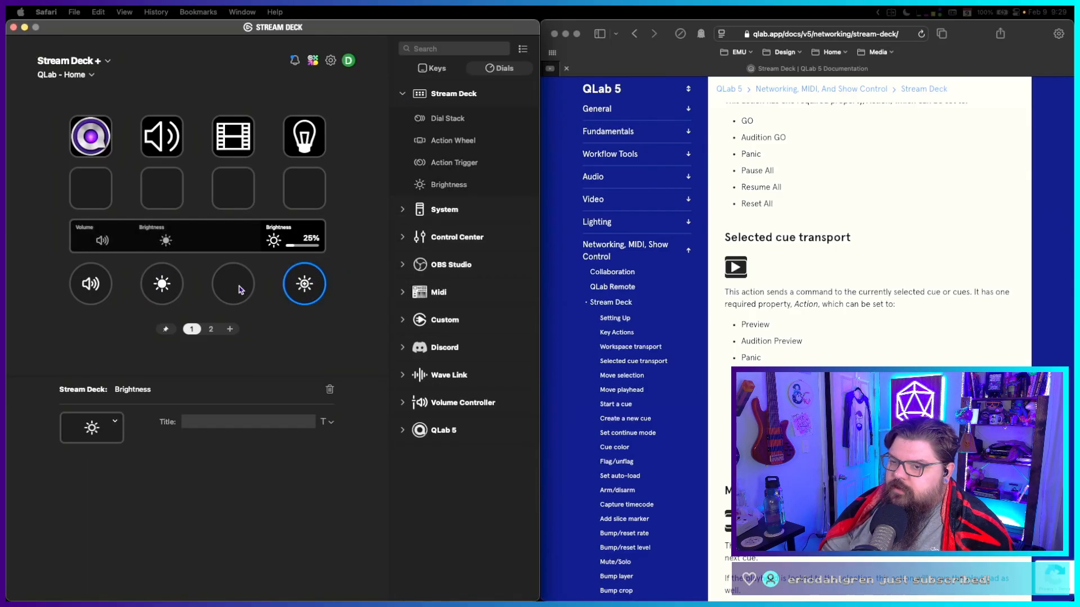
left_click(402, 96)
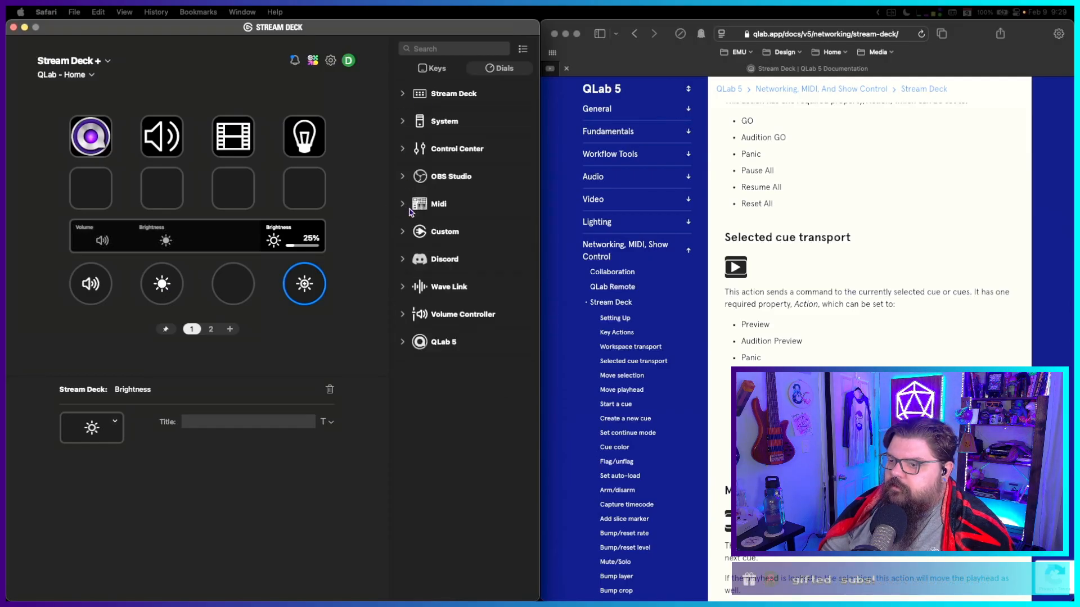
Examine the dial actions offered under Midi, Custom, Volume Controller and QLab 5.
left_click(403, 204)
left_click(402, 204)
left_click(403, 232)
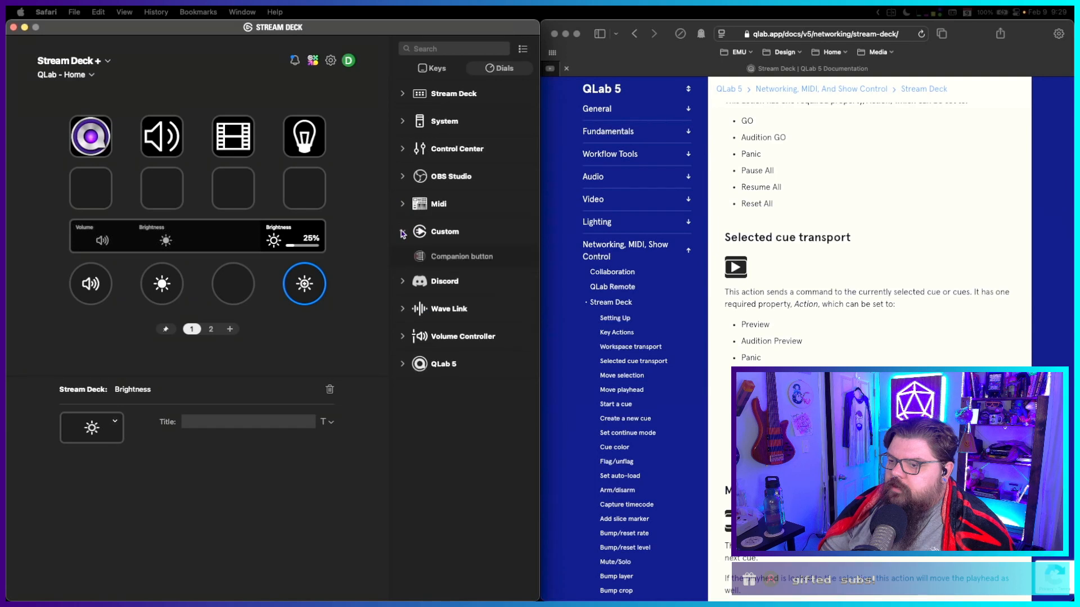
left_click(403, 232)
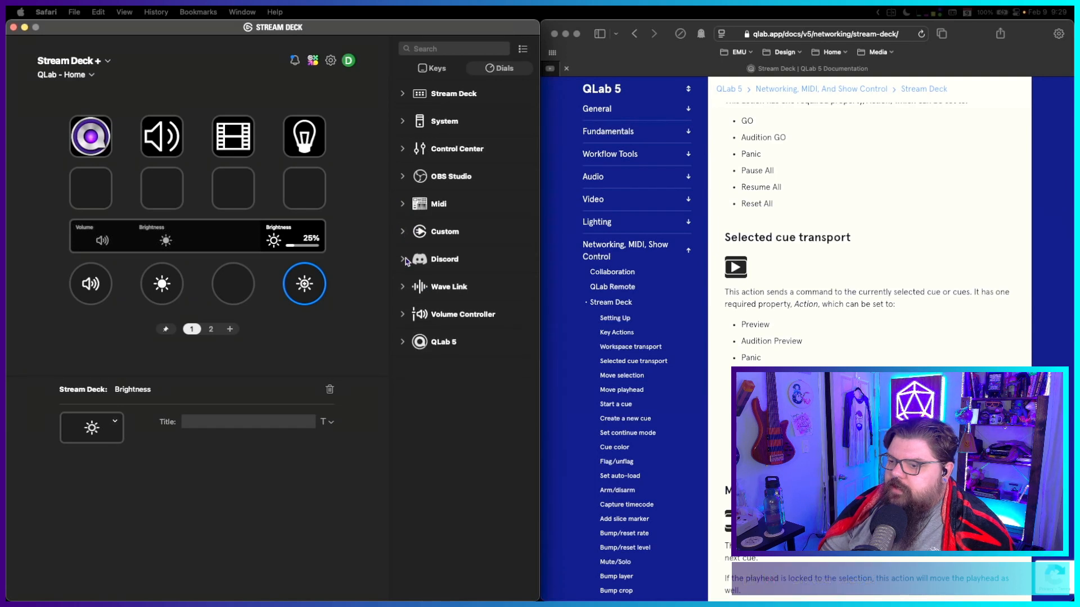
left_click(403, 315)
left_click(403, 315)
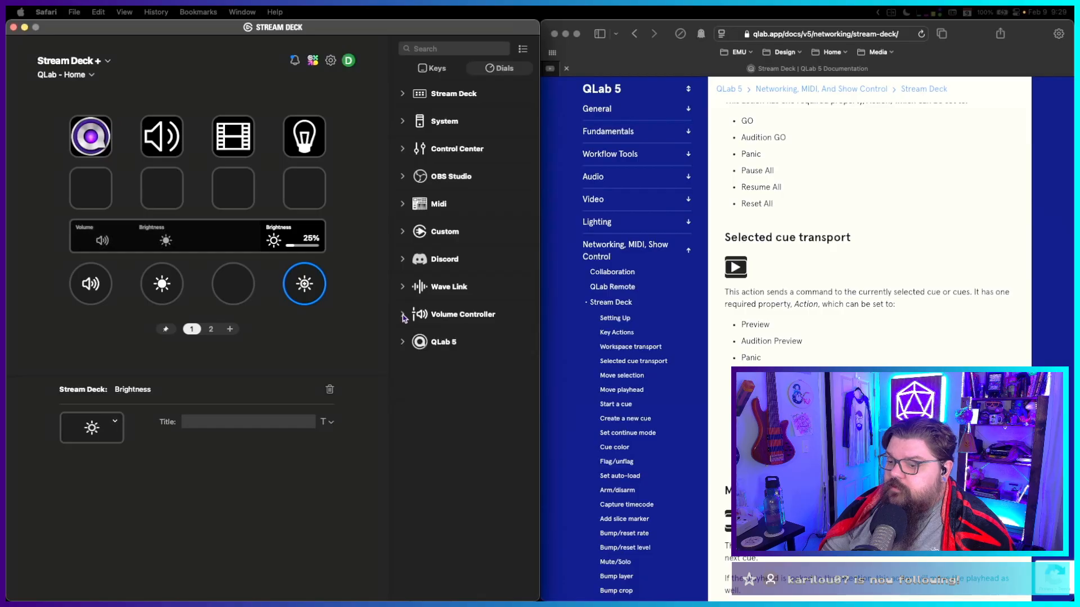
left_click(404, 343)
left_click(404, 344)
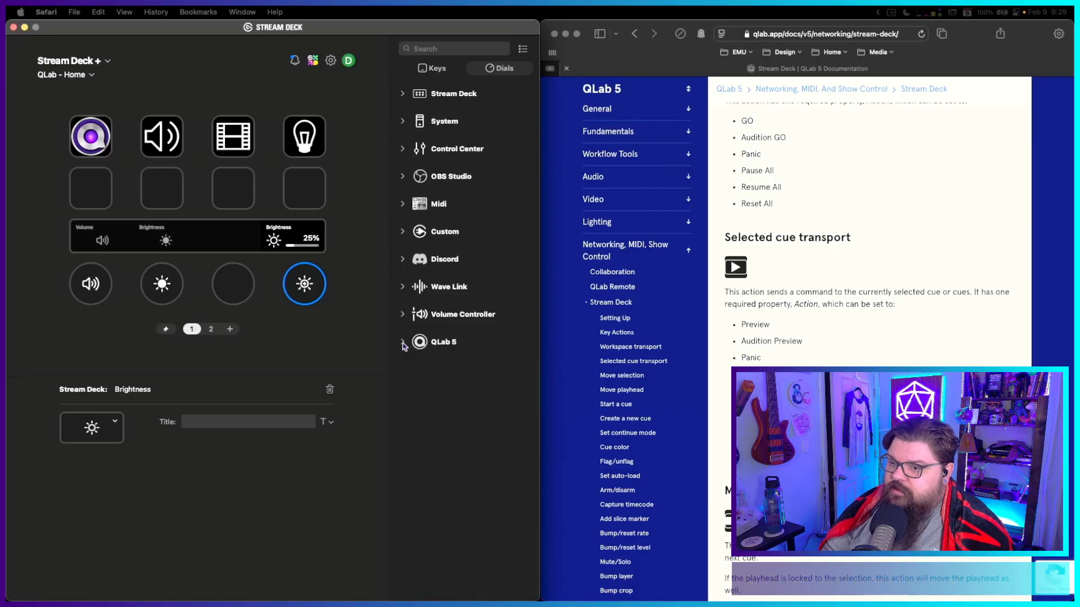
left_click(403, 344)
left_click(403, 345)
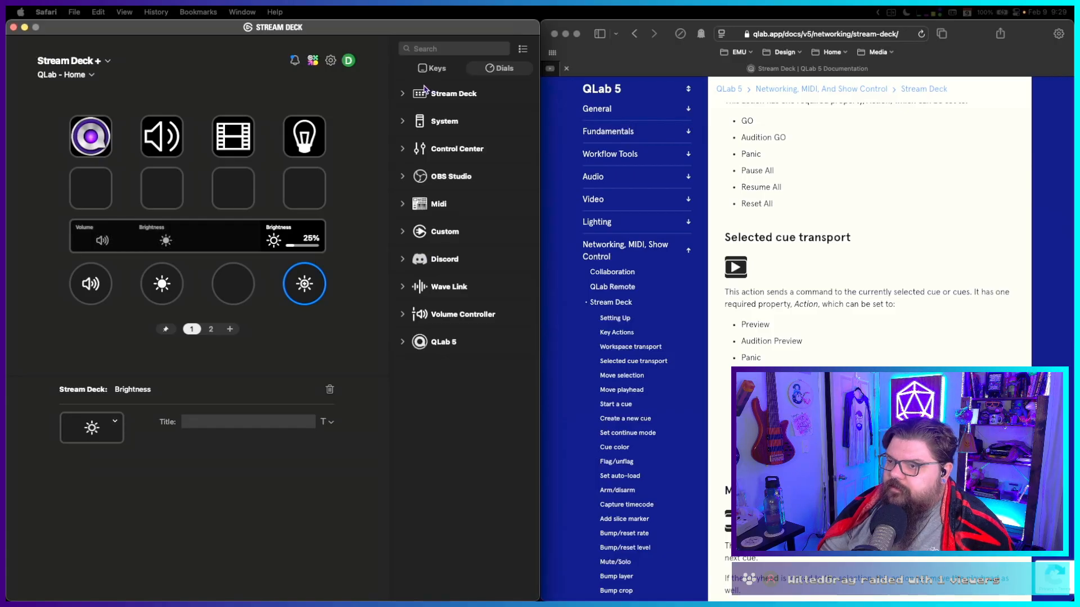
Examine the key actions offered under Navigation, Stream Deck and Multi Action.
left_click(433, 68)
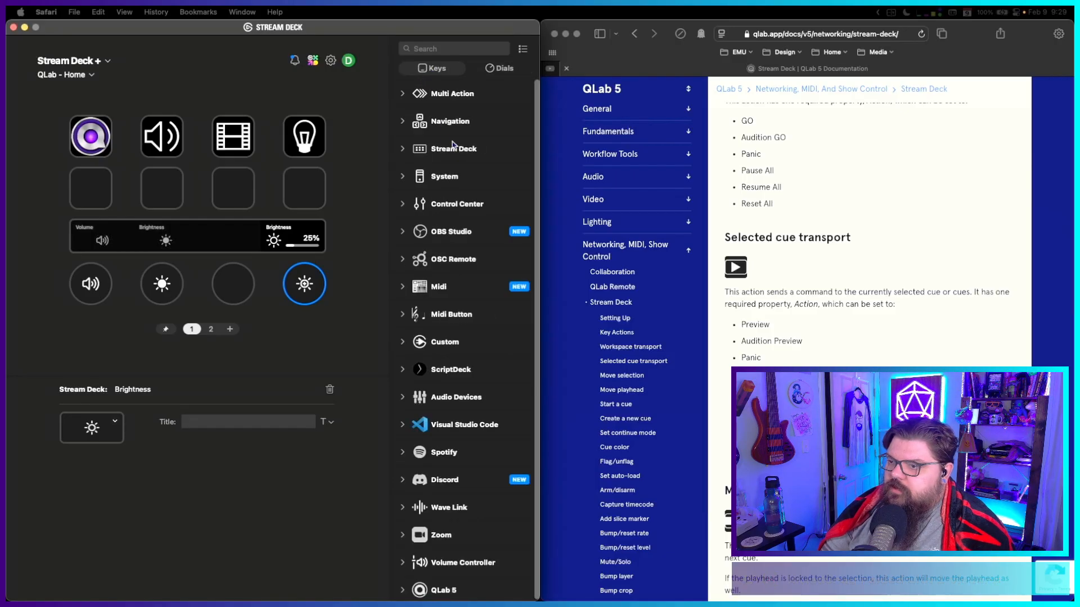
left_click(403, 122)
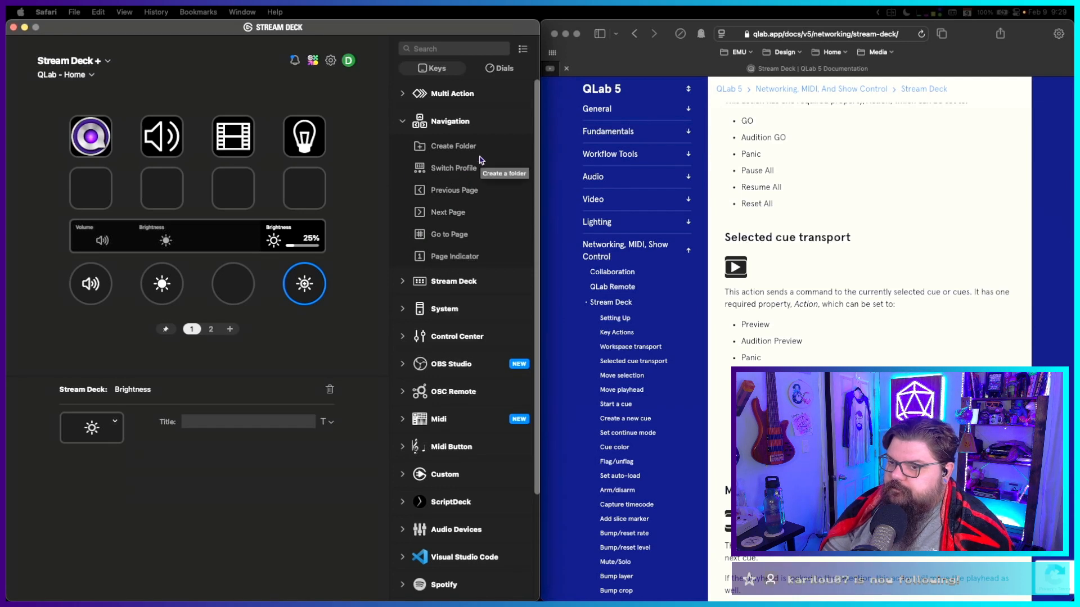
left_click(402, 123)
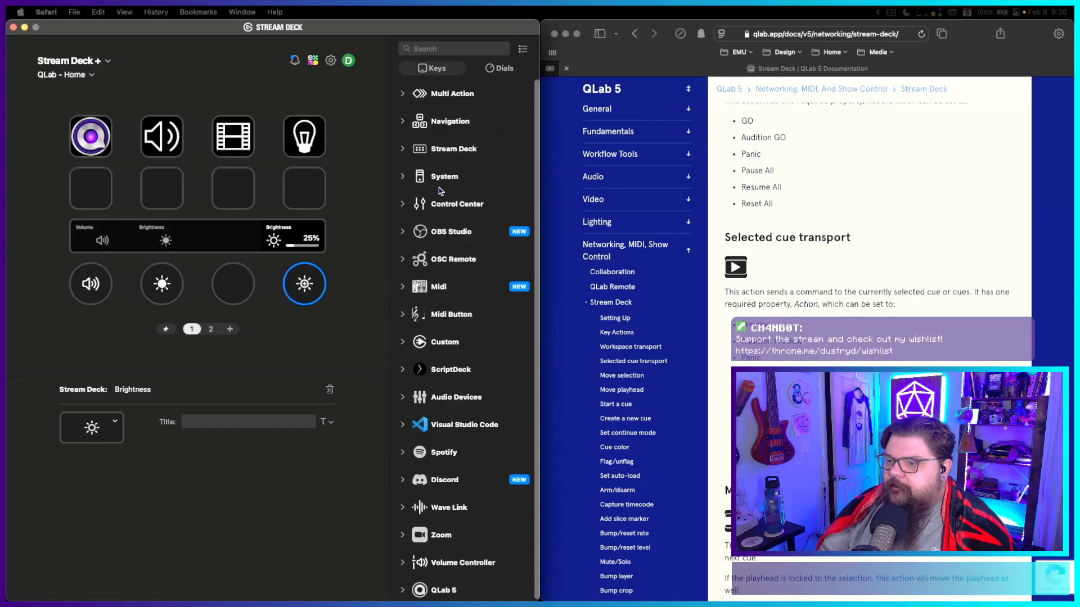
left_click(403, 150)
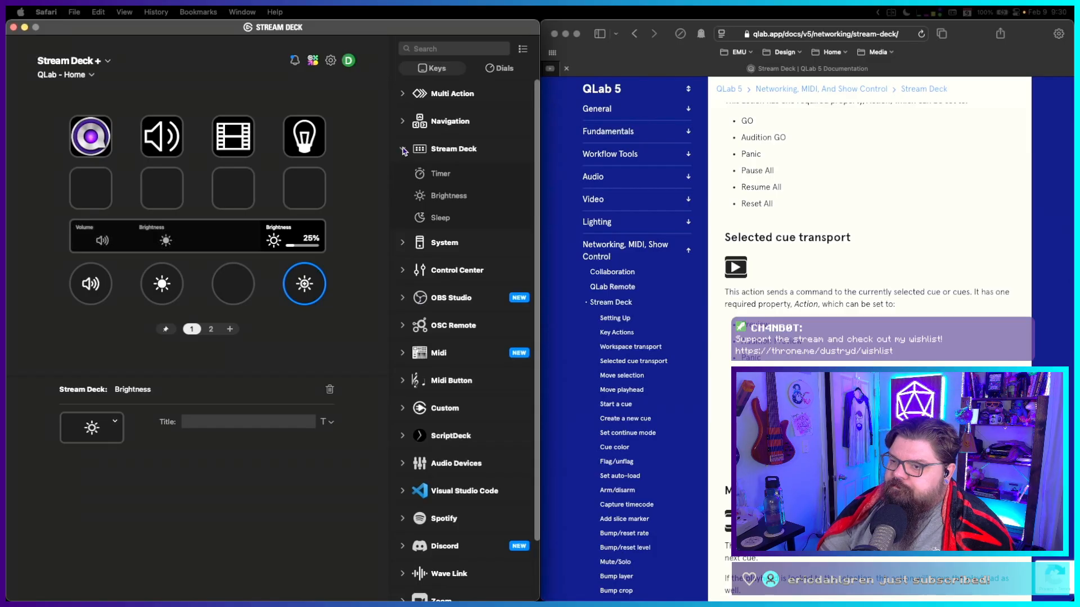
left_click(404, 150)
left_click(405, 125)
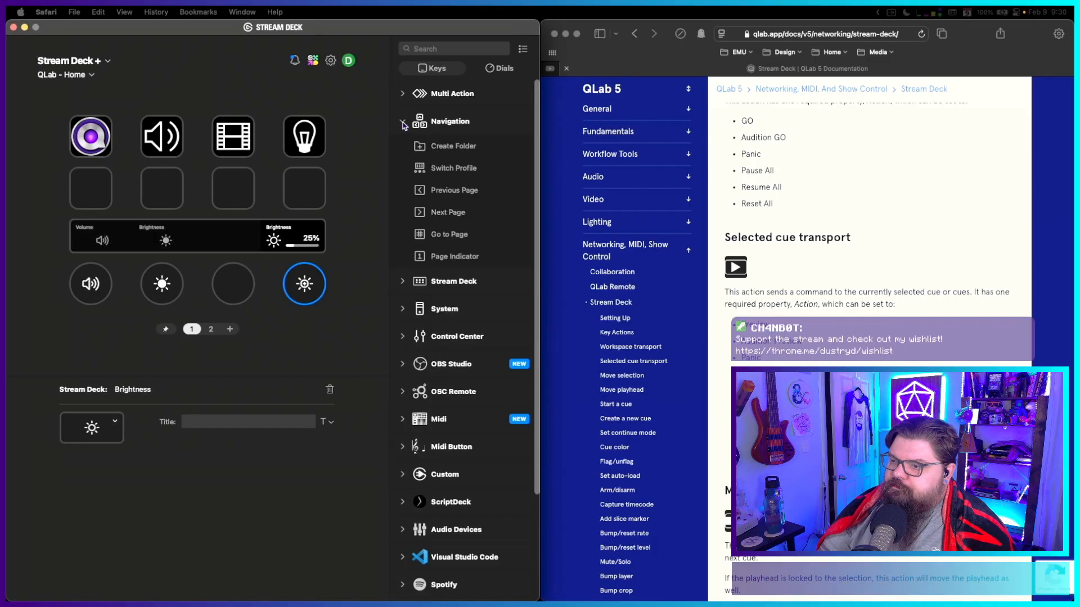
left_click(403, 125)
left_click(403, 95)
left_click(403, 95)
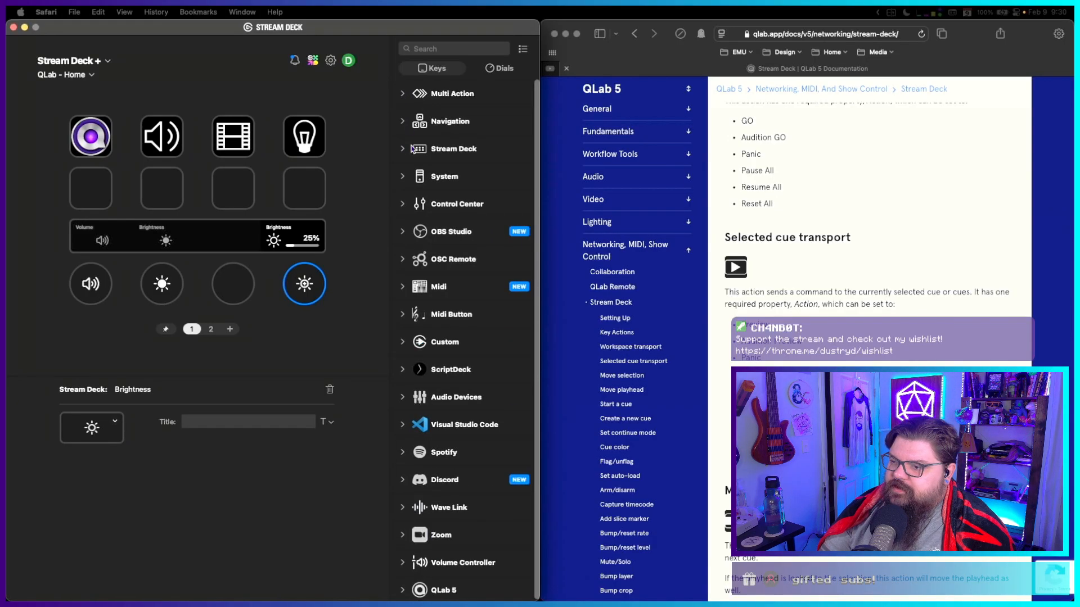
left_click(404, 177)
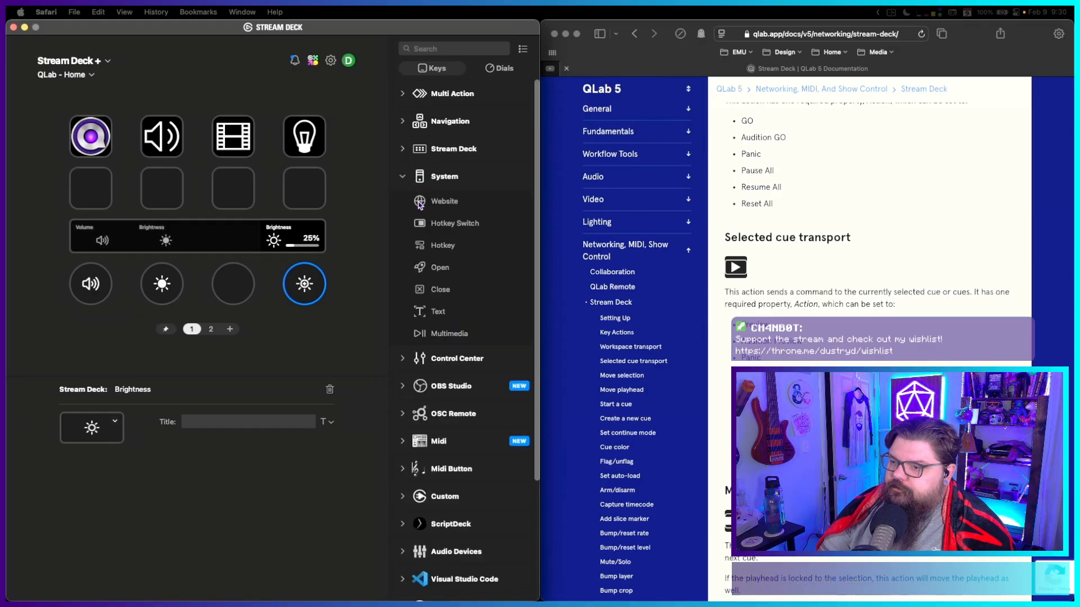
left_click_drag(419, 204, 101, 192)
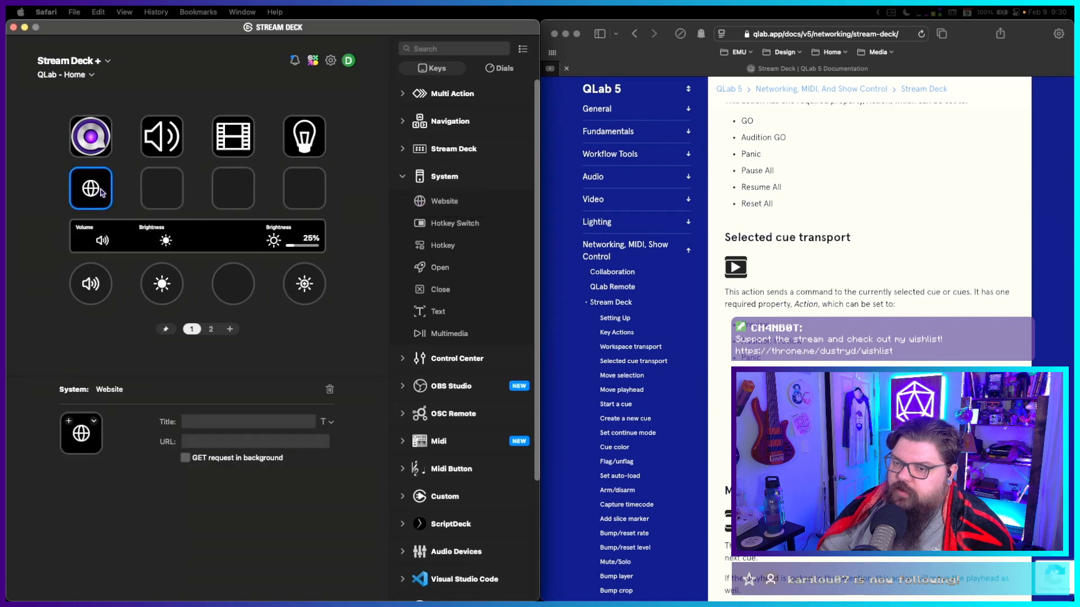
left_click(253, 441)
type("https;qla")
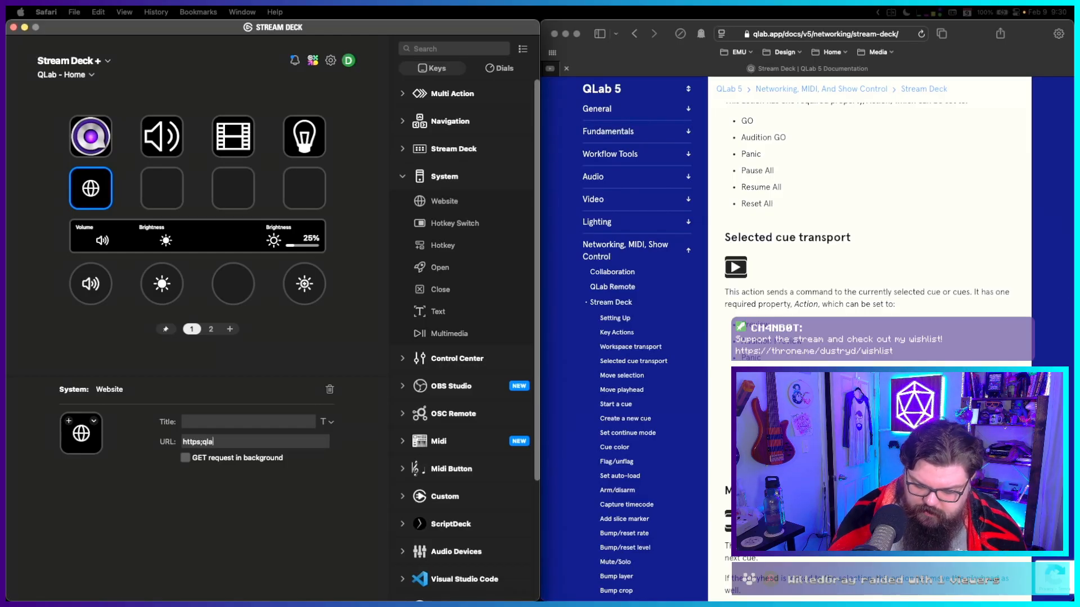
type("b.app")
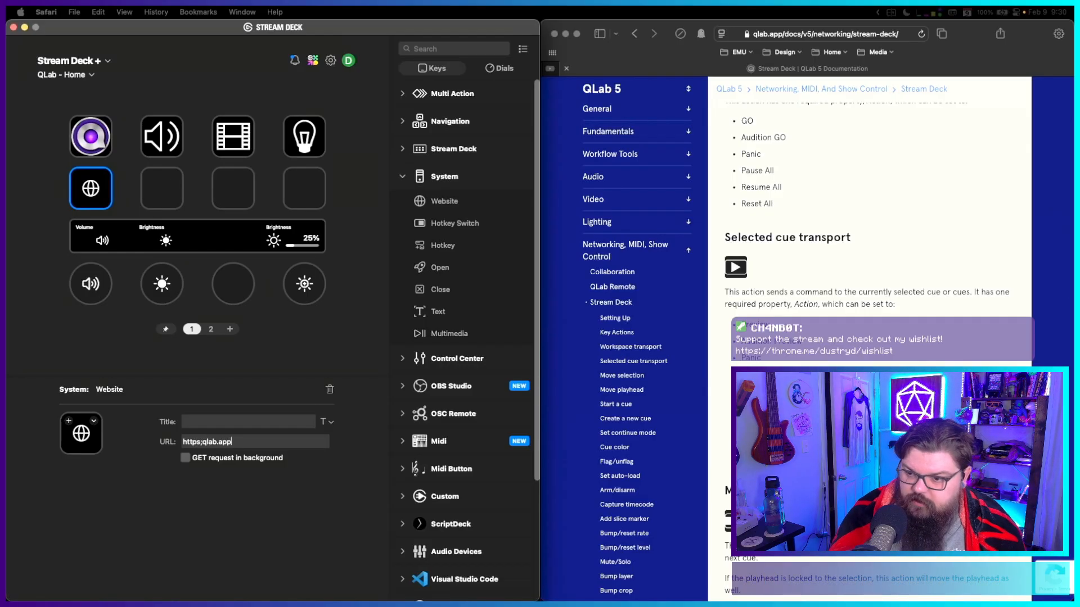
left_click(201, 441)
key("BackSpace")
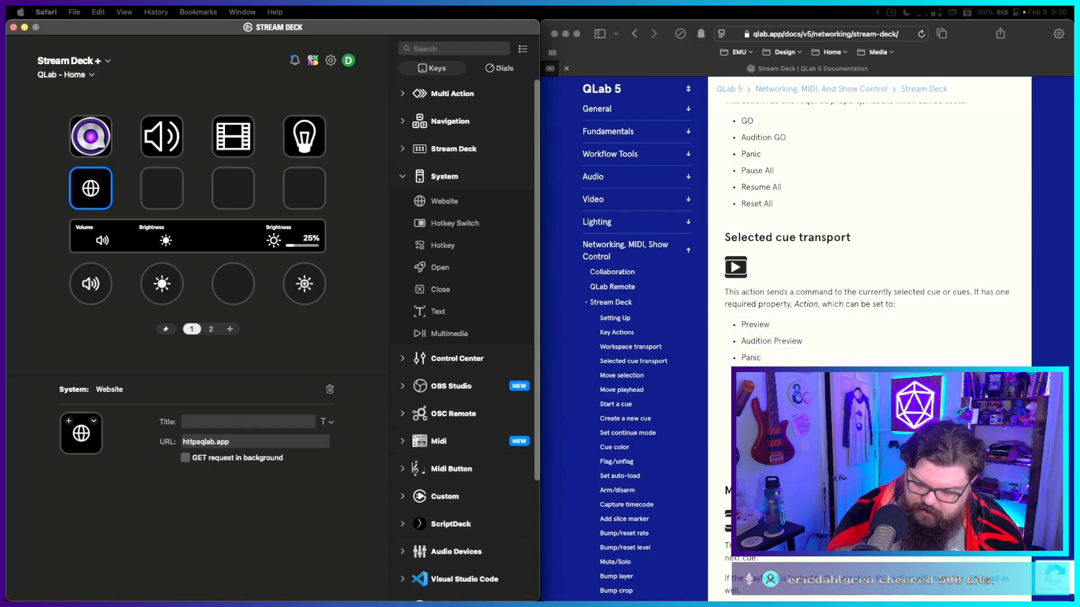
type("://")
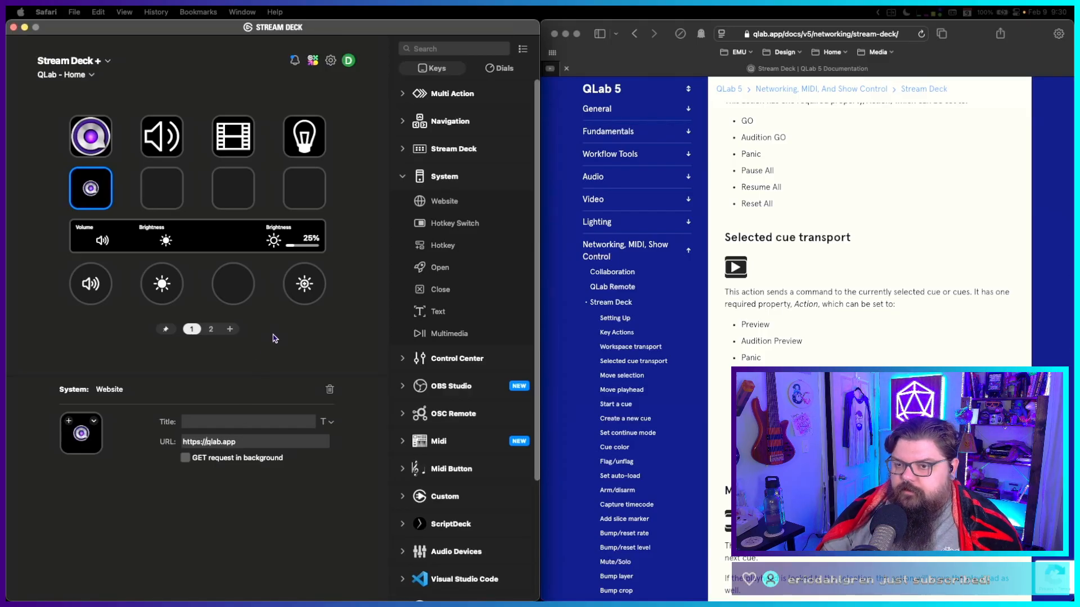
Try the flask icon from the QLab 5 Official Icon Pack on the website key, then give it the monitor icon with the QLab logo.
left_click(69, 422)
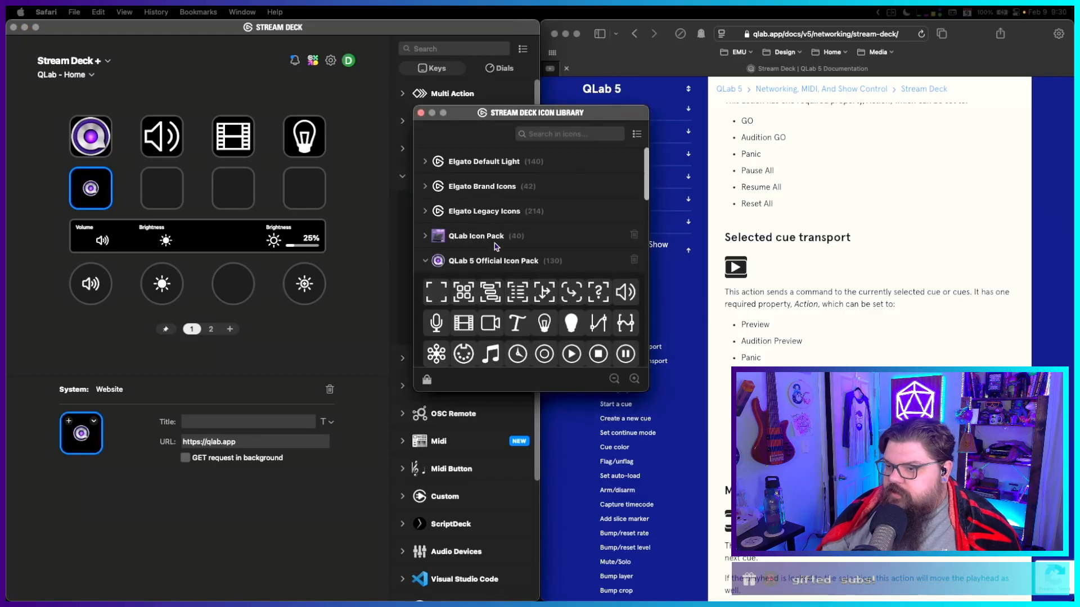
scroll(523, 315, "down", 10)
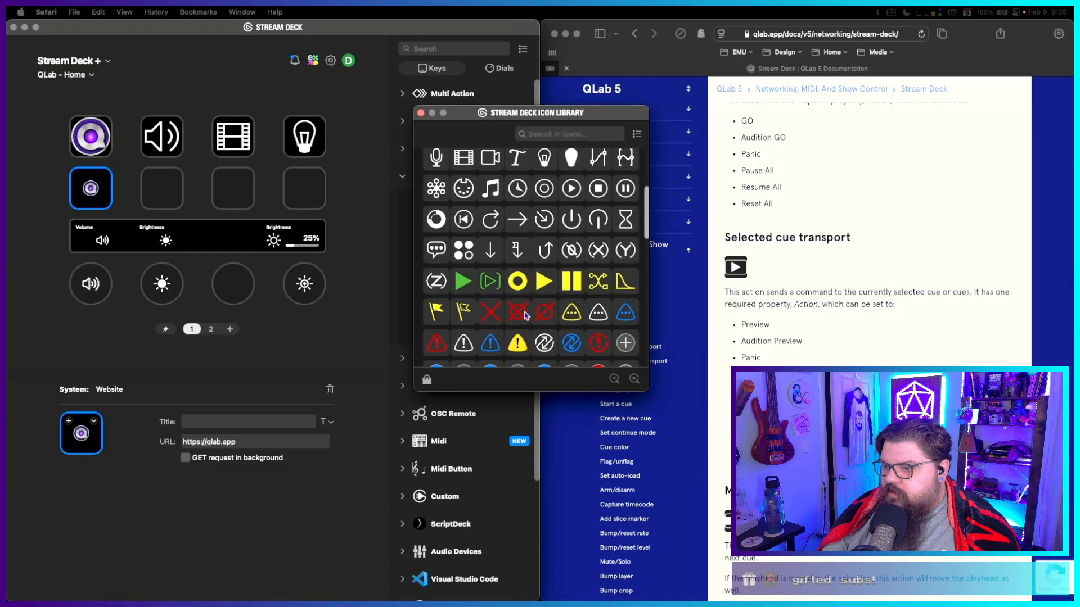
scroll(526, 315, "down", 10)
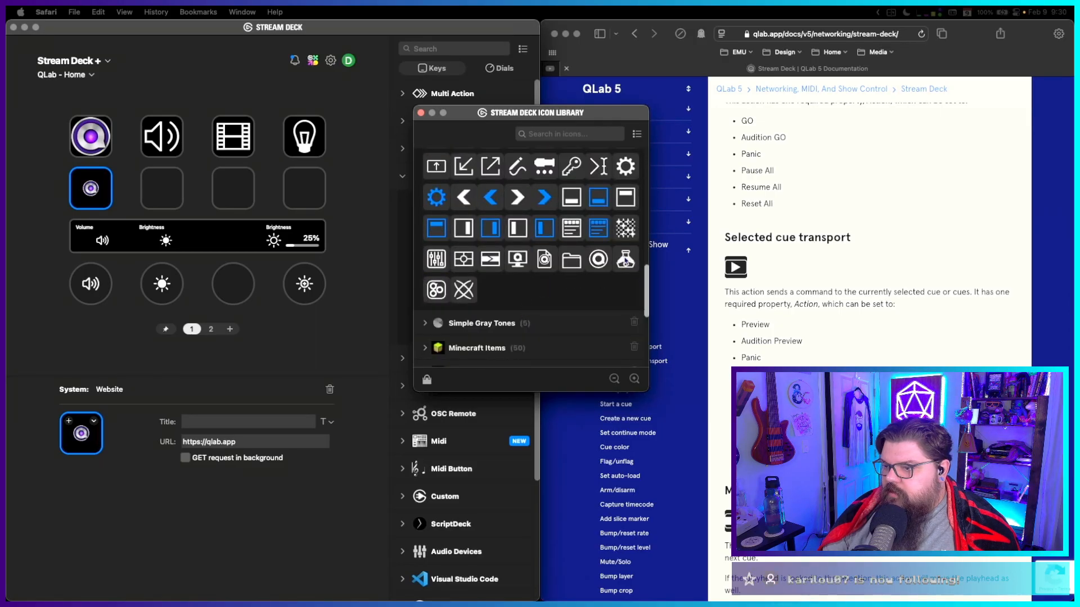
left_click(626, 264)
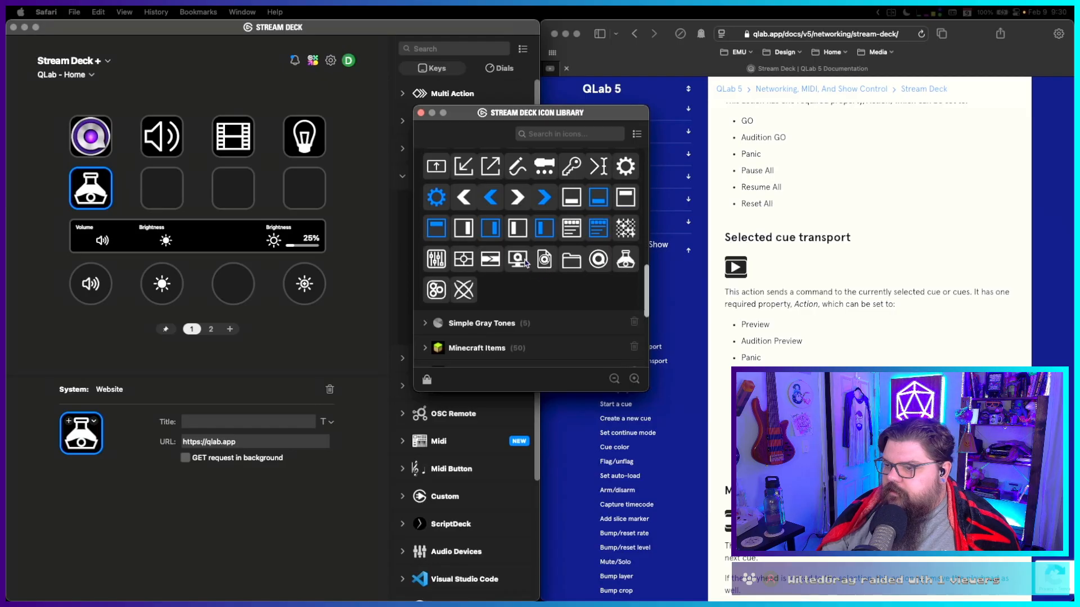
left_click(522, 262)
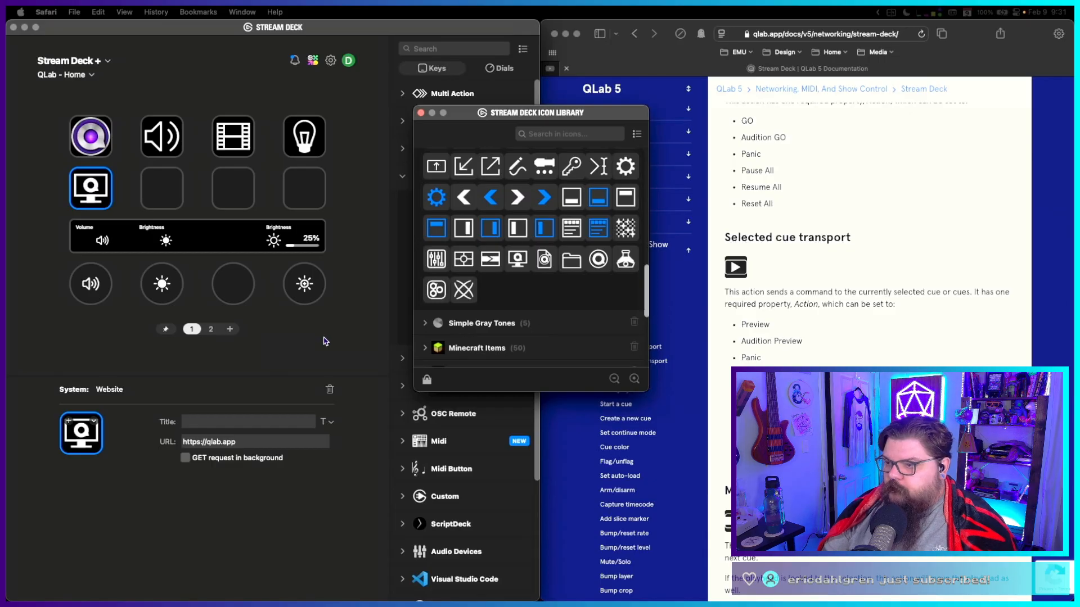
Open the main page of the QLab 5 manual in the browser and copy its web address.
left_click(921, 217)
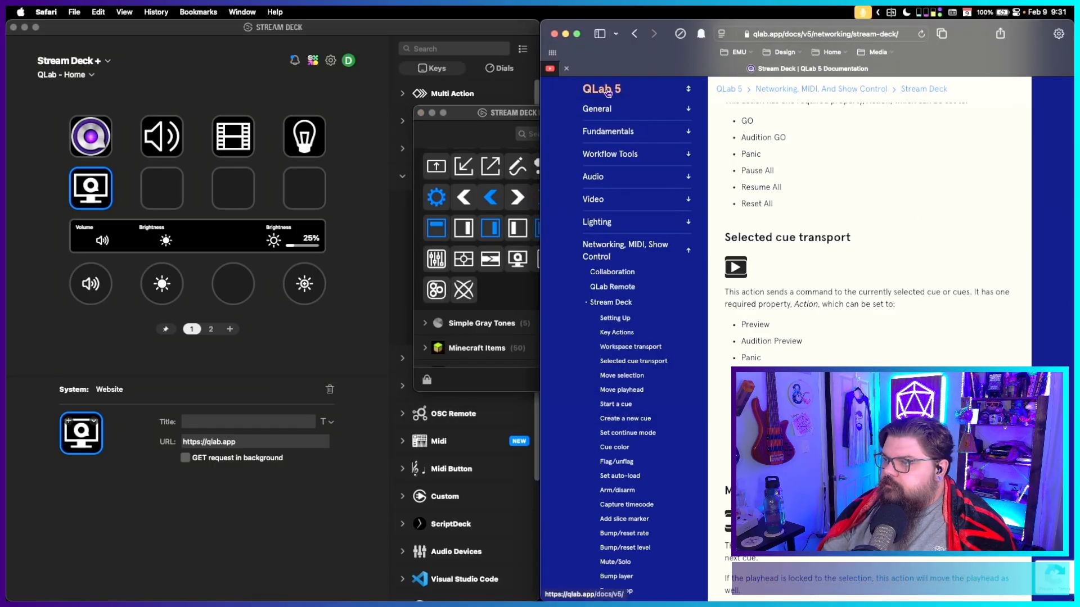
left_click(607, 93)
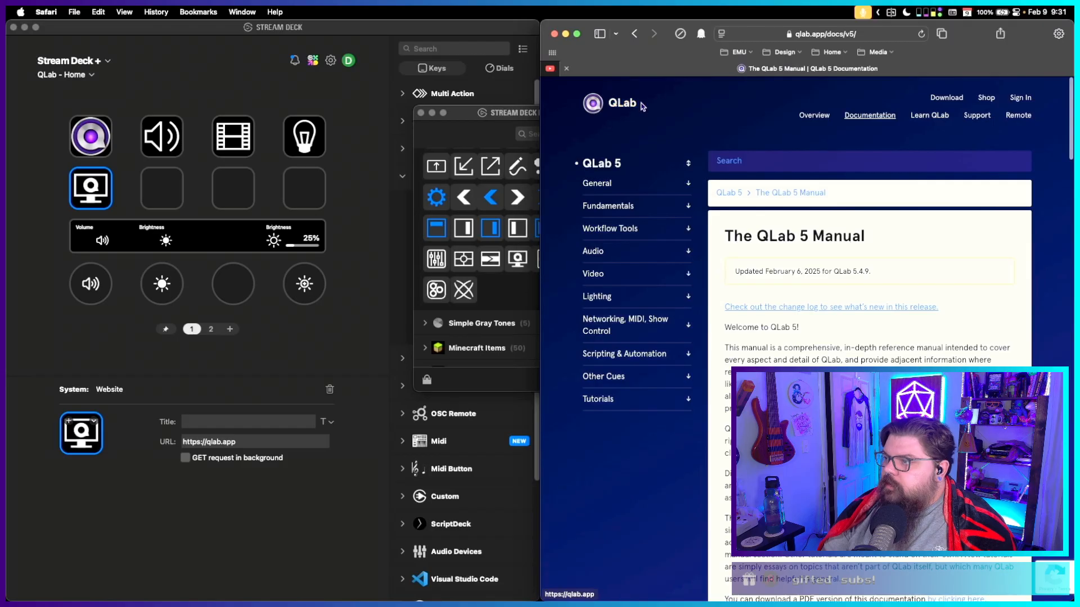
left_click(855, 35)
right_click(809, 35)
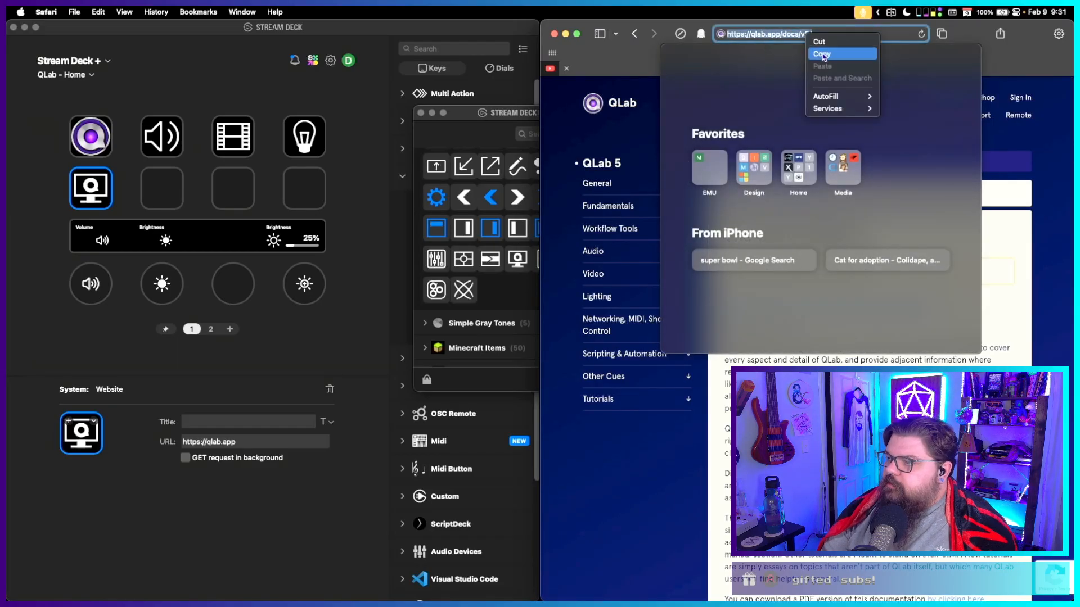
left_click(822, 54)
left_click(248, 441)
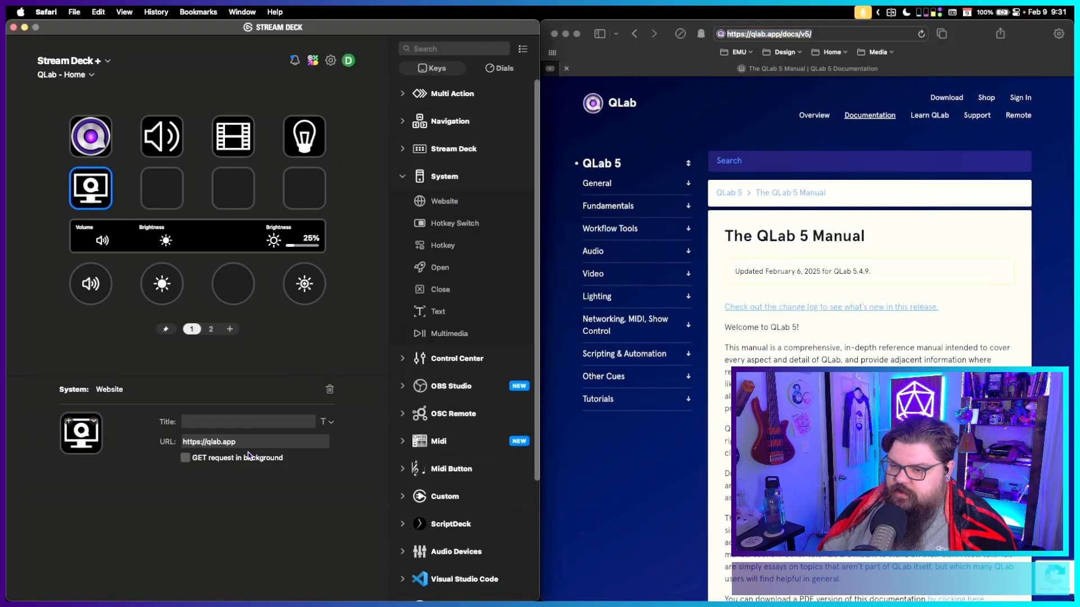
triple_click(233, 441)
right_click(204, 442)
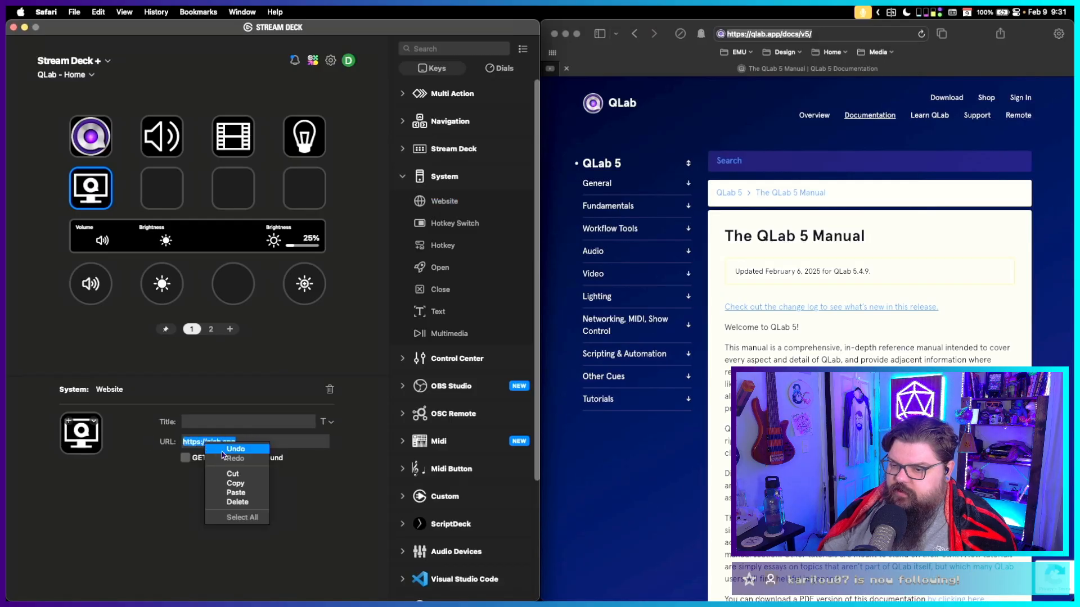
left_click(226, 485)
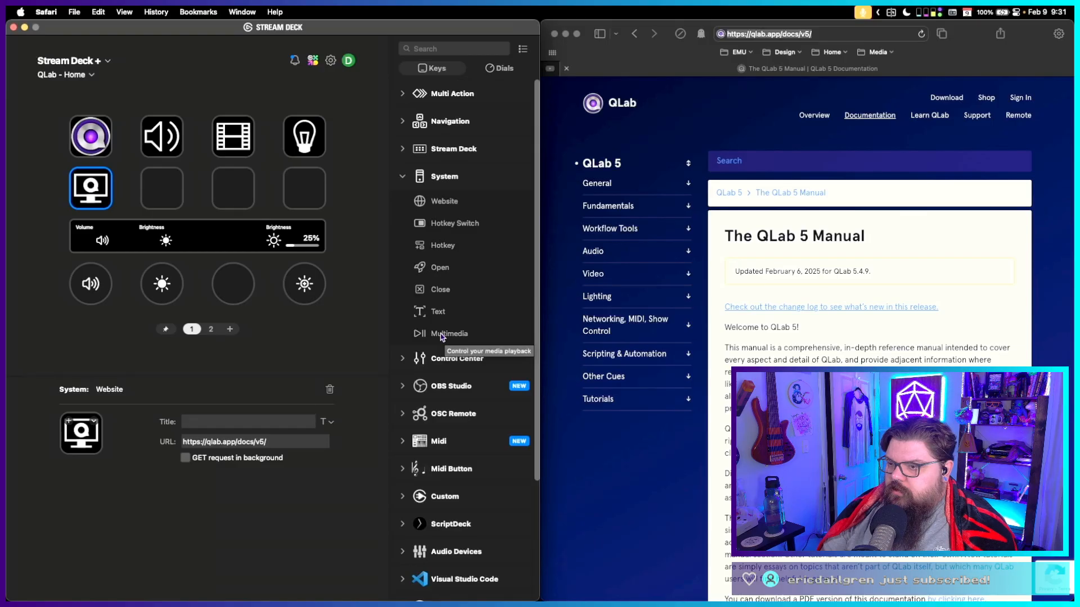
left_click_drag(440, 333, 157, 194)
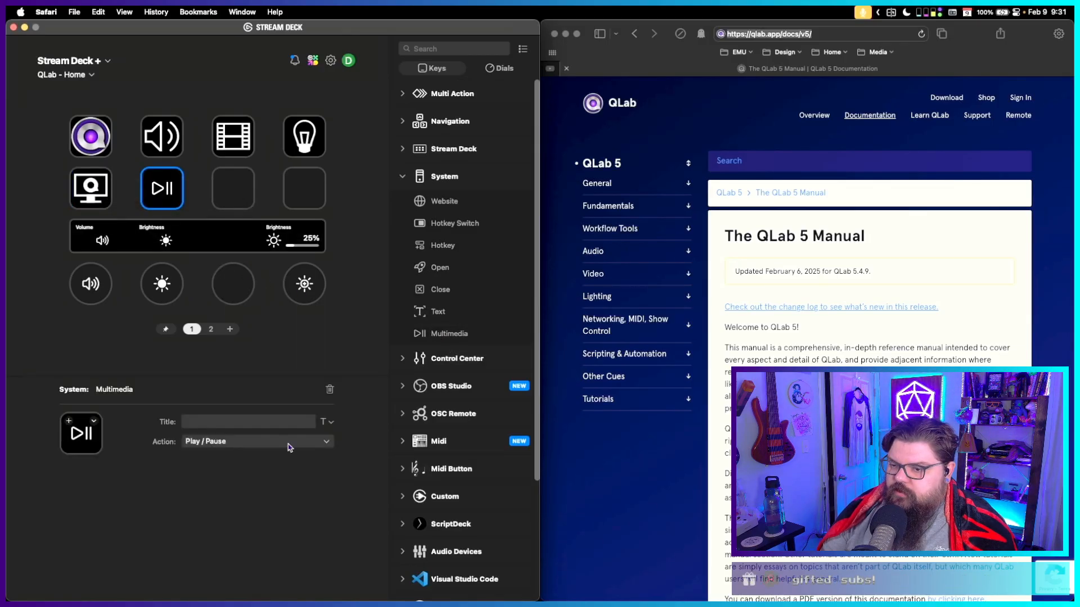
left_click(269, 442)
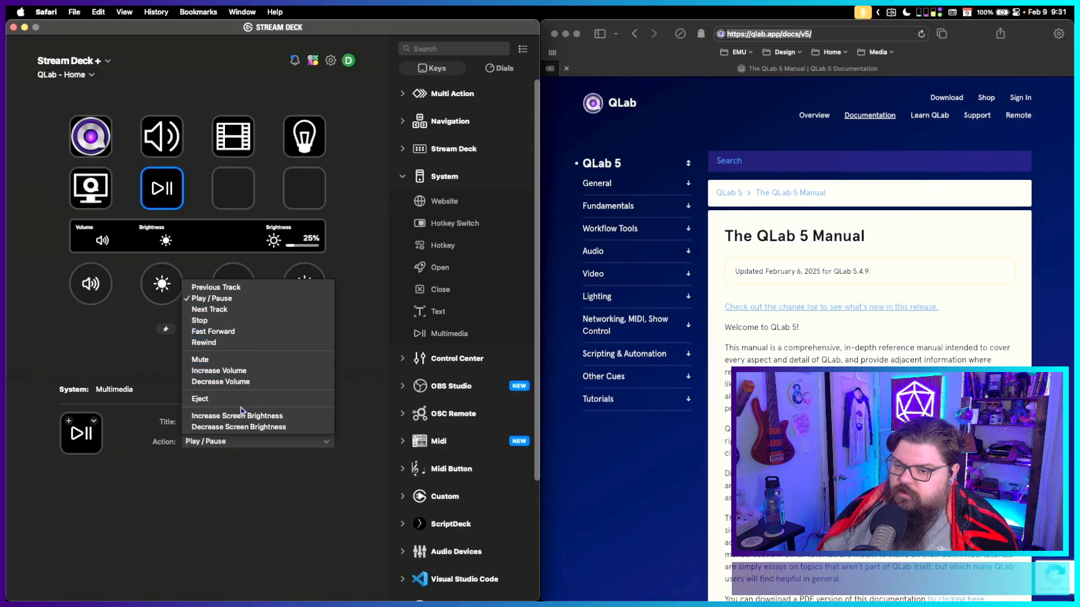
left_click(152, 180)
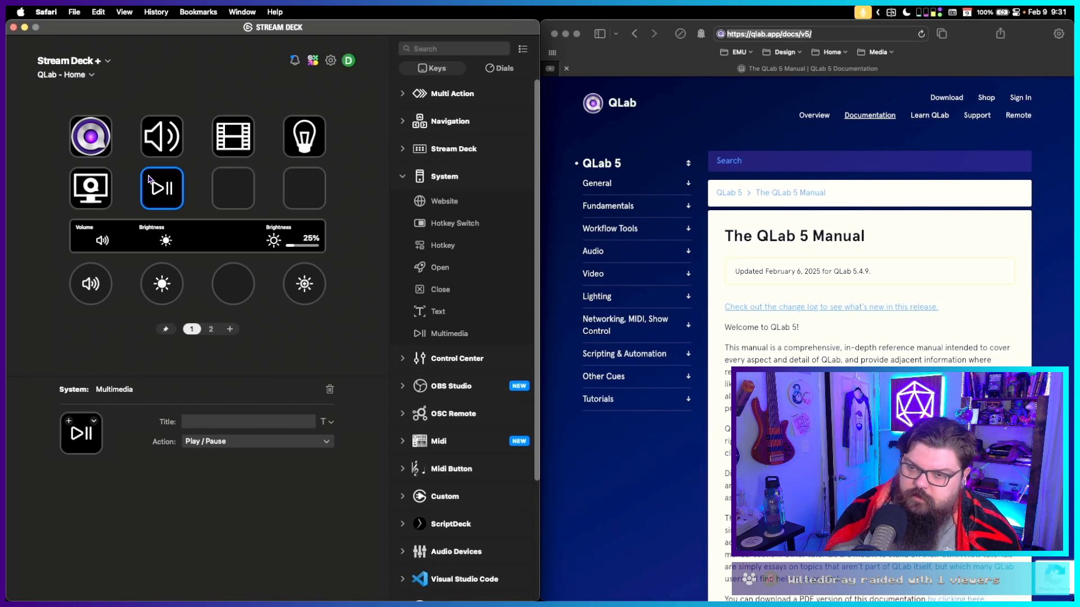
key("BackSpace")
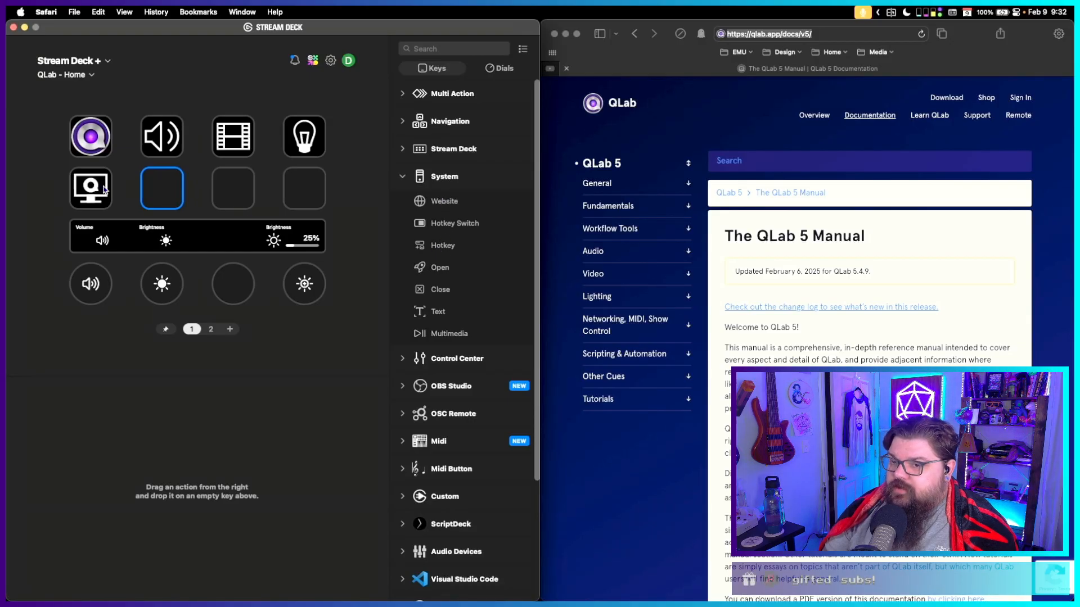
Move the website key to the last key of the second row and put a System Hotkey action assigned to ⌘S in its place.
left_click_drag(99, 188, 304, 188)
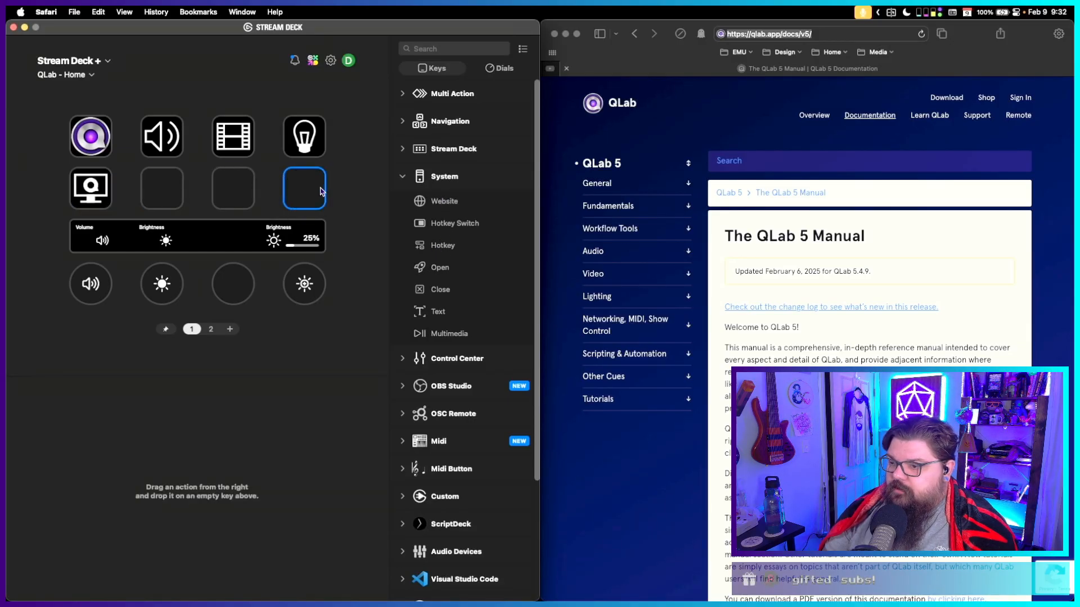
left_click_drag(423, 226, 99, 193)
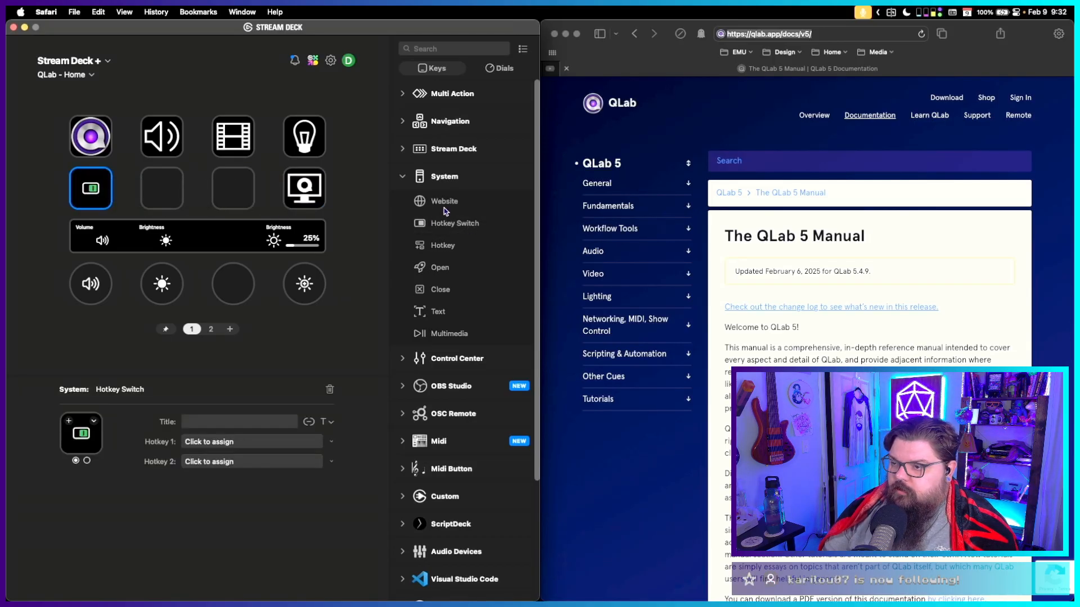
left_click_drag(421, 246, 86, 196)
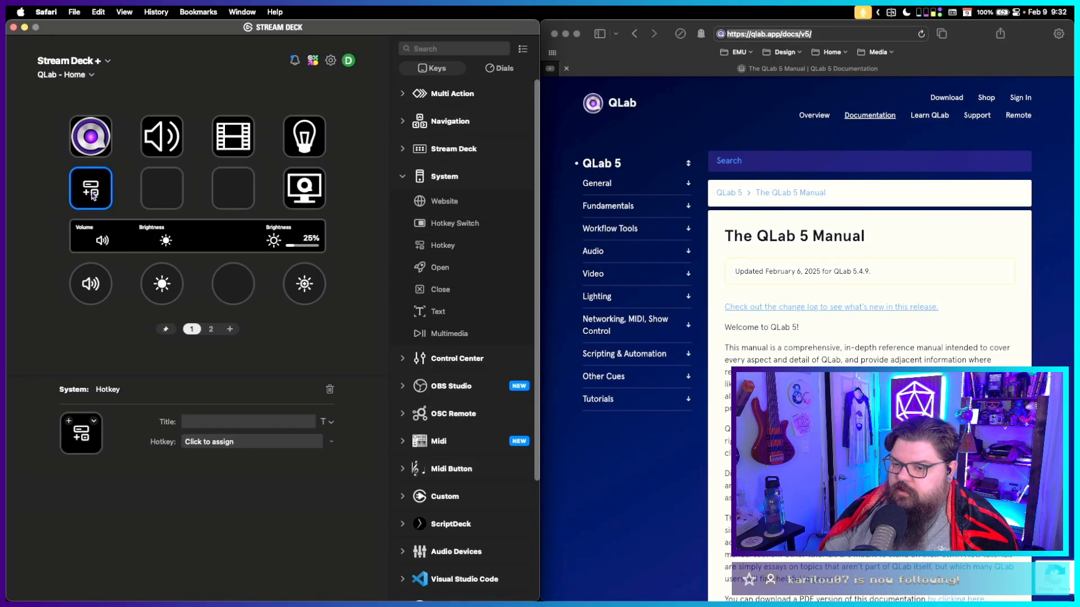
left_click(229, 442)
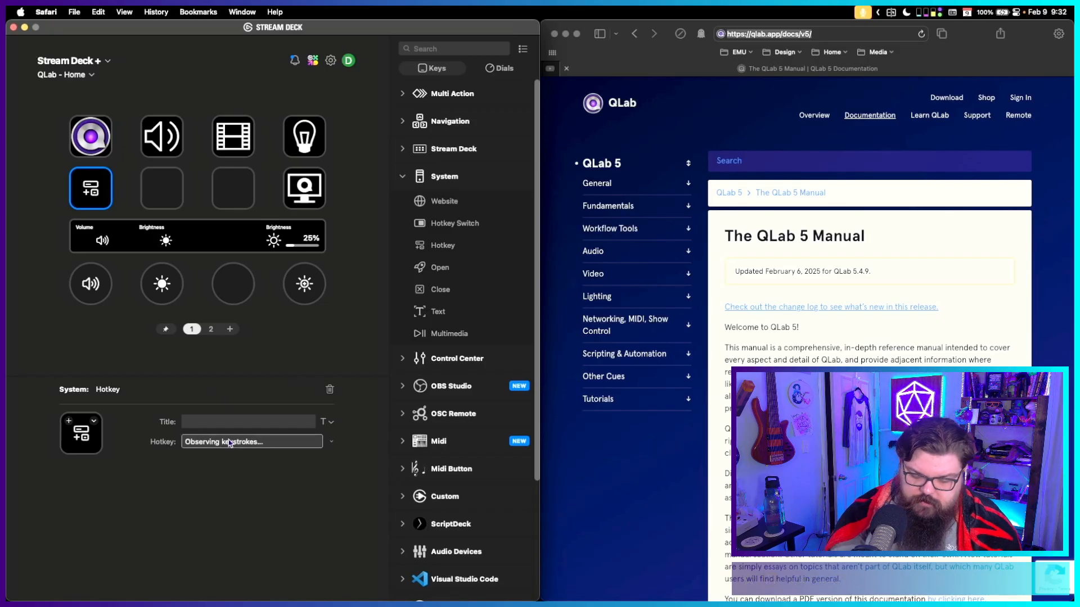
key("super+s")
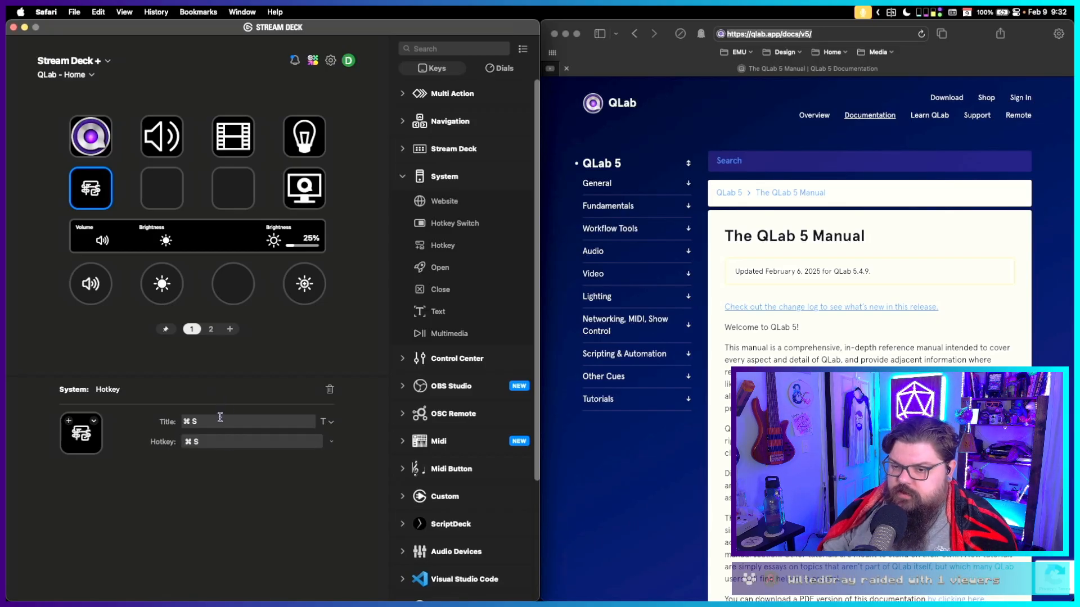
Search the icon library for "save" and give the ⌘S hotkey key the Entypo+ floppy disk icon.
left_click(68, 421)
scroll(542, 280, "up", 1)
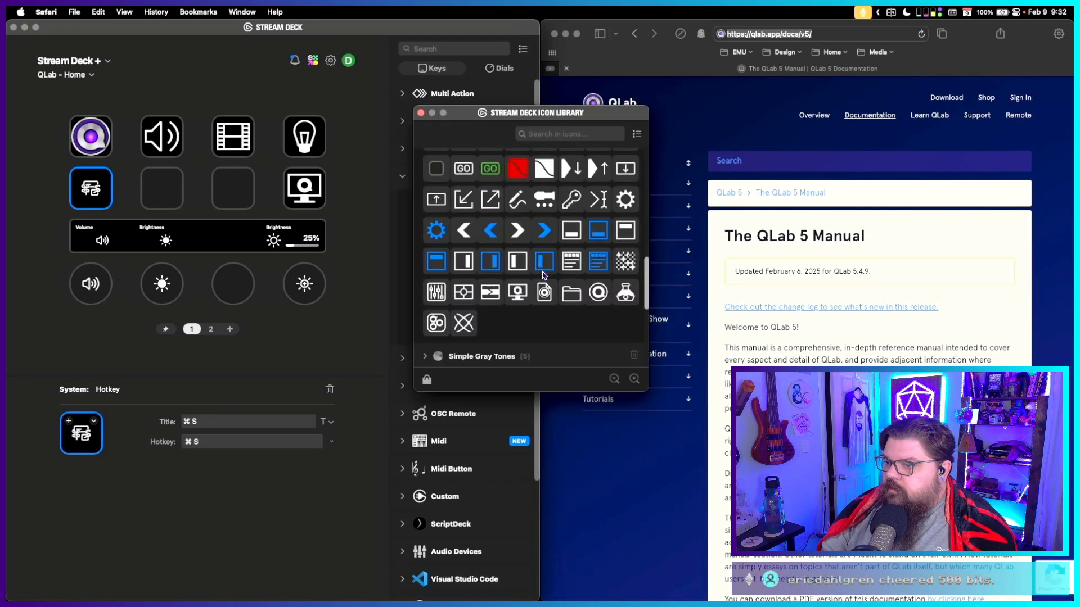
scroll(551, 262, "up", 2)
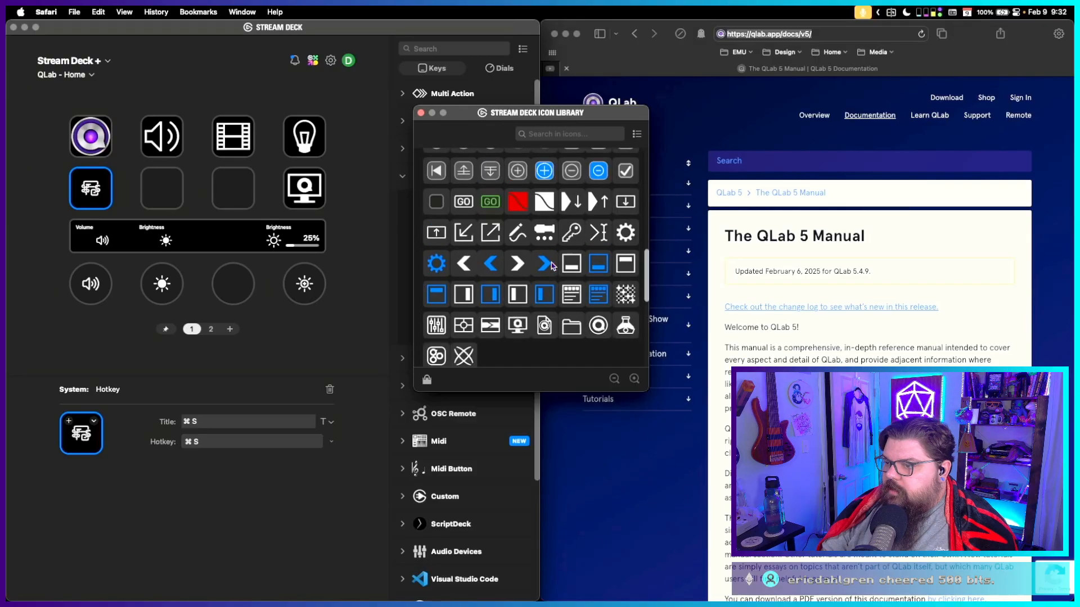
scroll(551, 266, "up", 5)
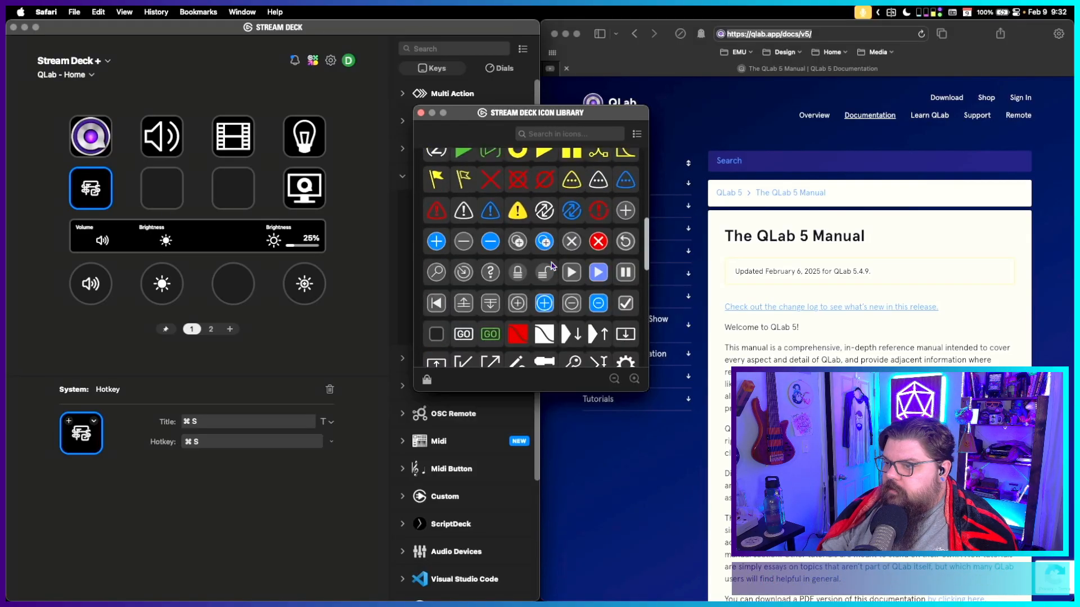
scroll(551, 262, "up", 5)
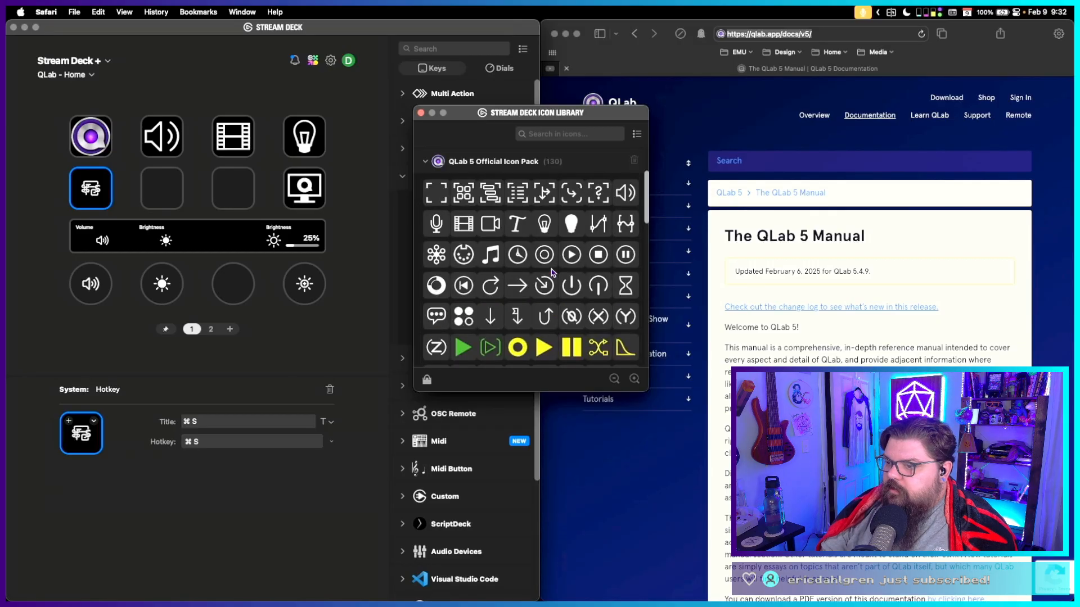
scroll(551, 272, "down", 5)
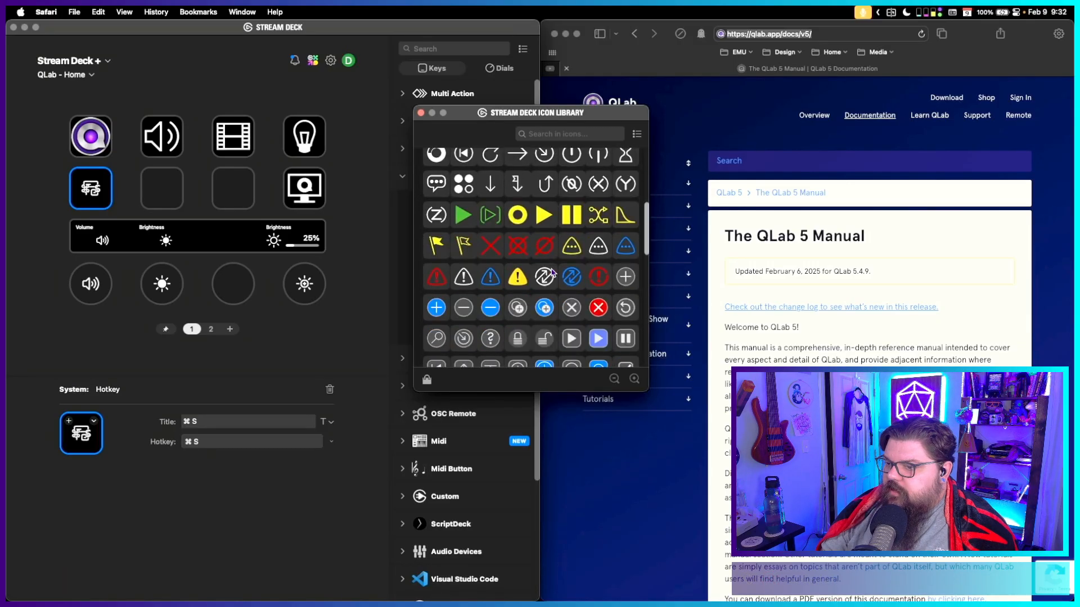
scroll(552, 273, "down", 4)
left_click(545, 133)
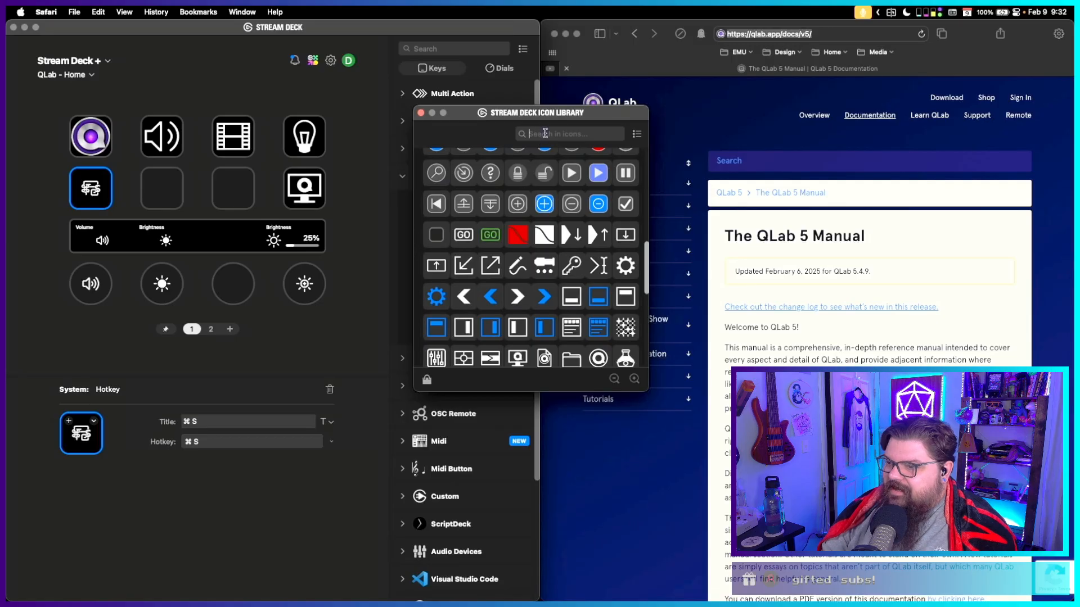
type("save")
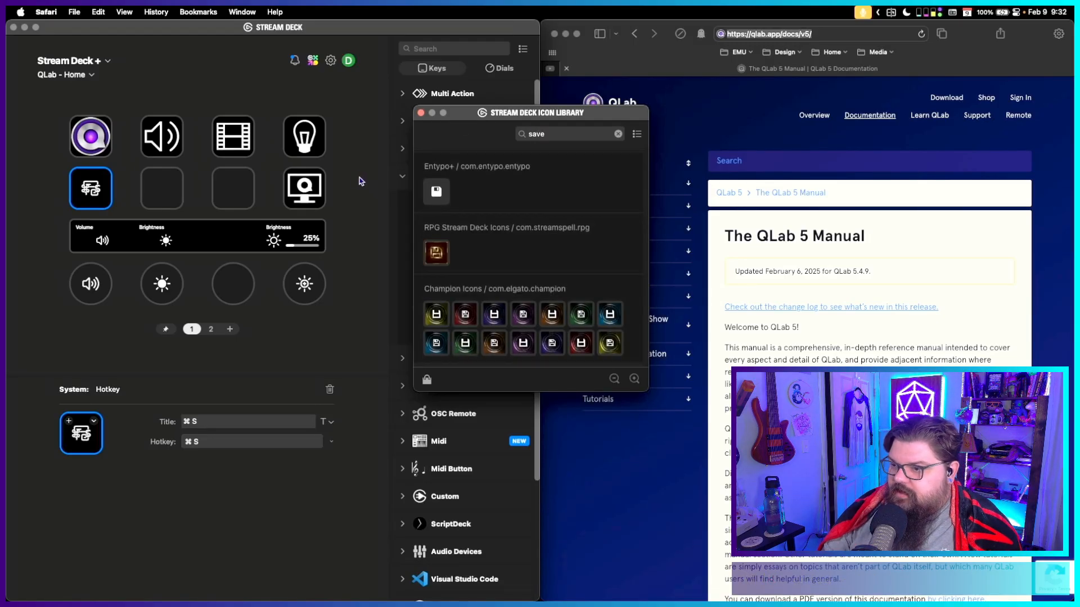
left_click(437, 193)
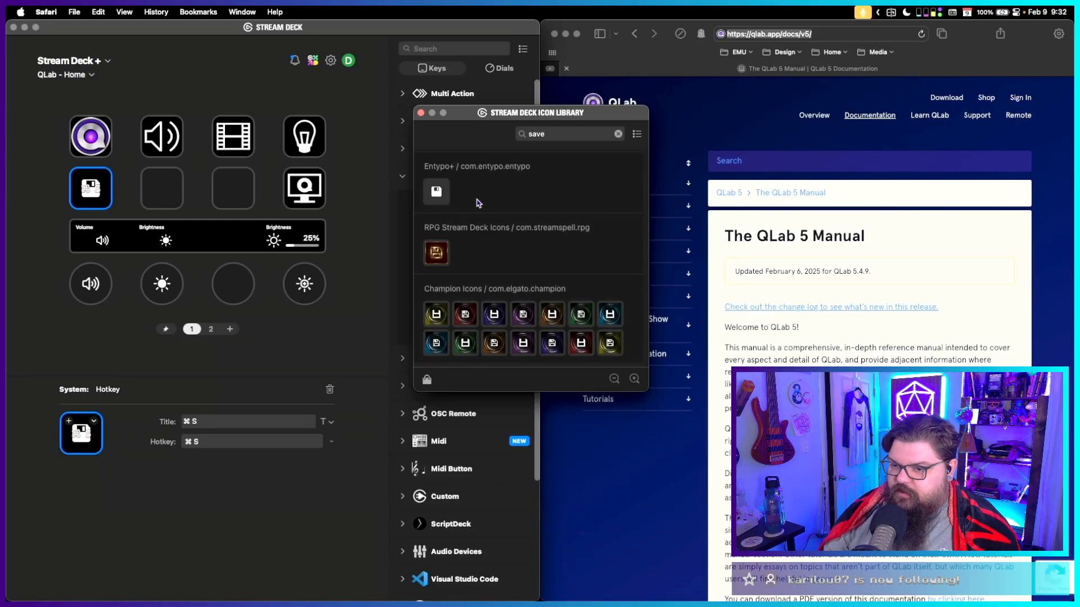
Hide the title on the ⌘S hotkey key.
left_click(327, 422)
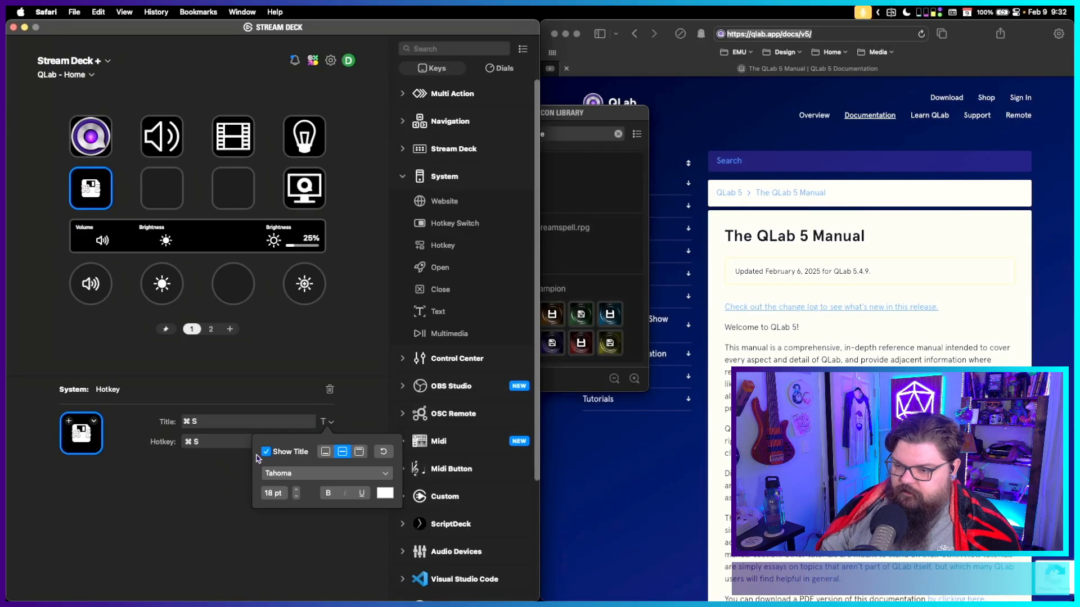
left_click(266, 452)
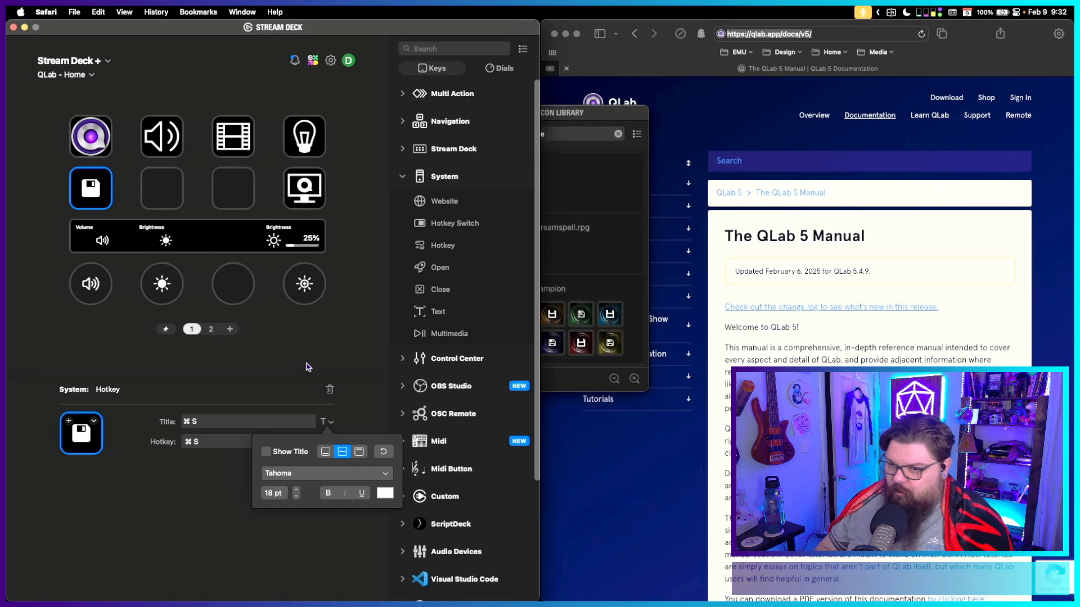
left_click(177, 209)
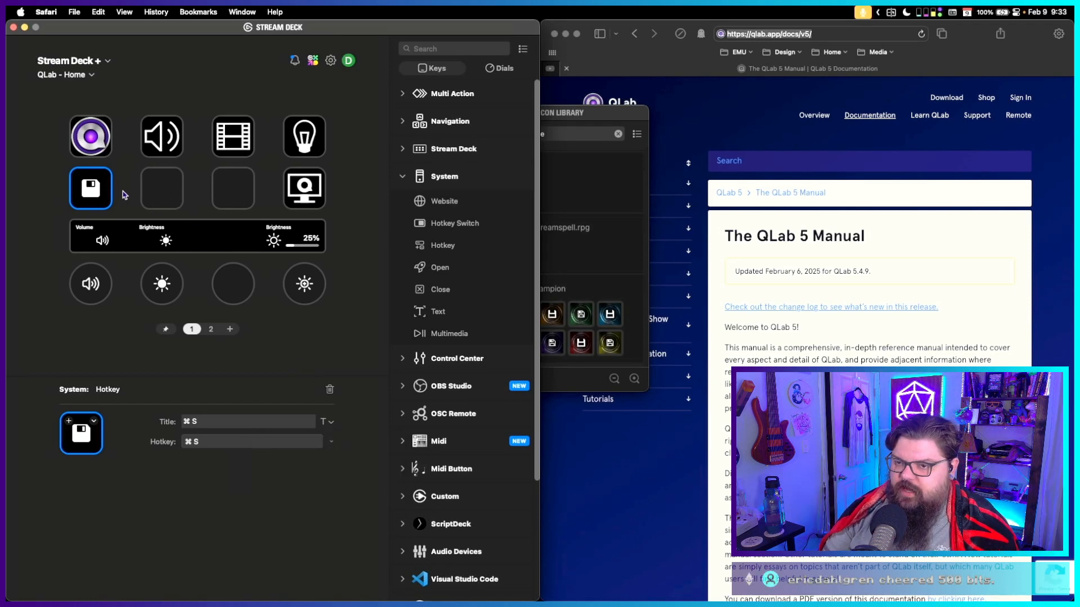
Copy the save hotkey key and paste it onto the second key of the second row.
right_click(101, 195)
left_click(110, 212)
right_click(167, 179)
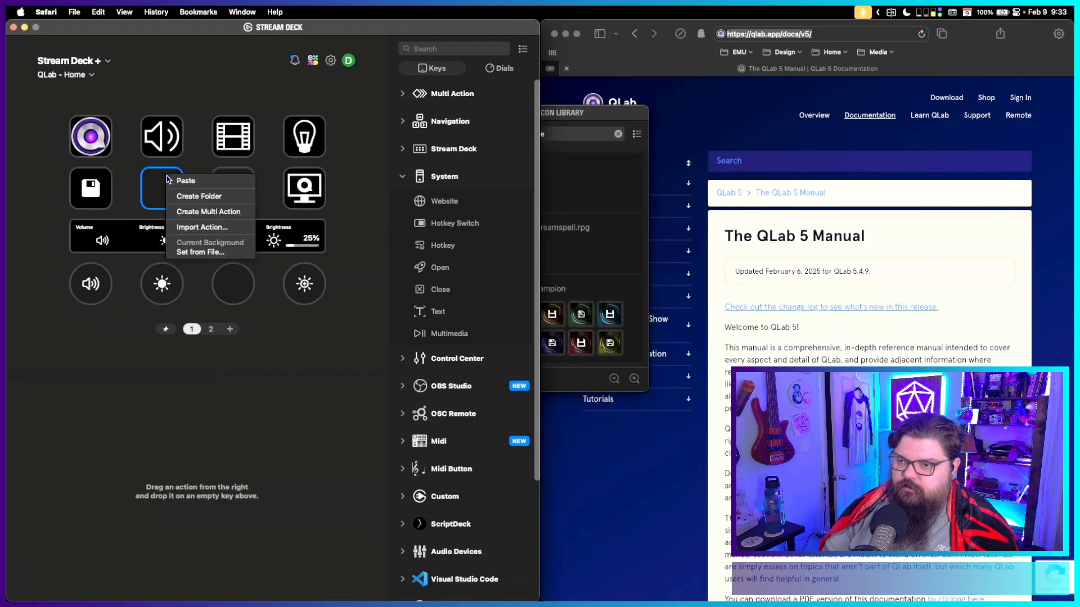
Paste a copy of the save key into the empty slot beside it and set its hotkey to Shift+Command+S.
left_click(202, 181)
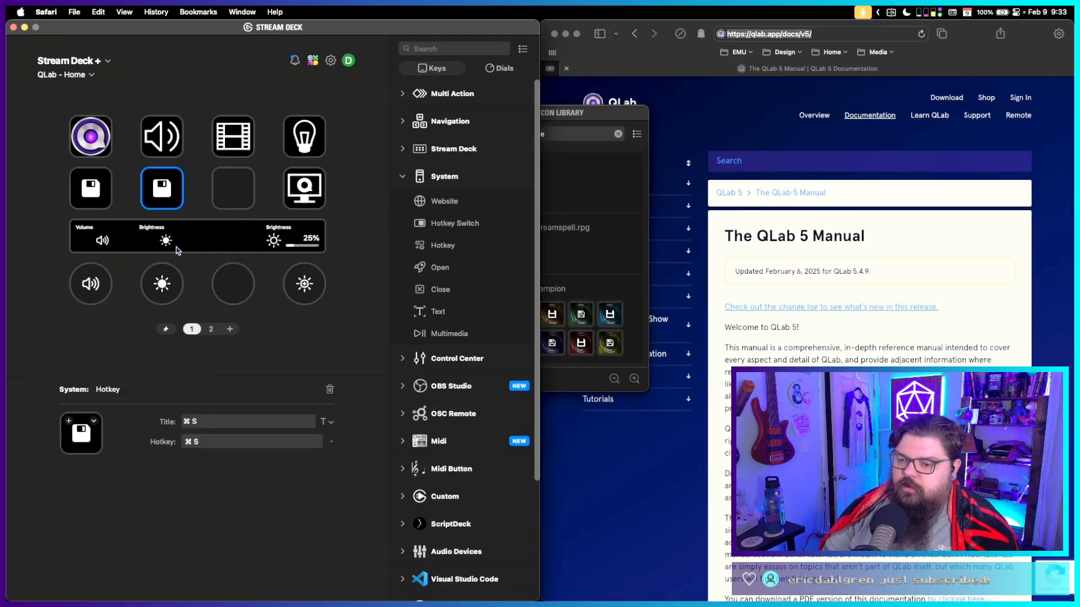
left_click(232, 443)
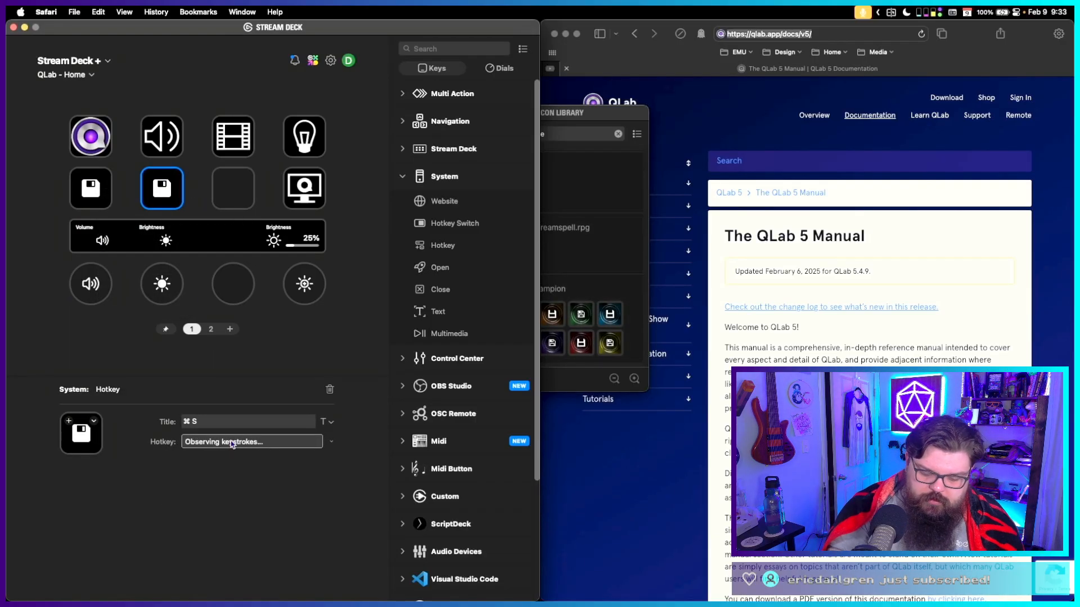
key("shift+super+s")
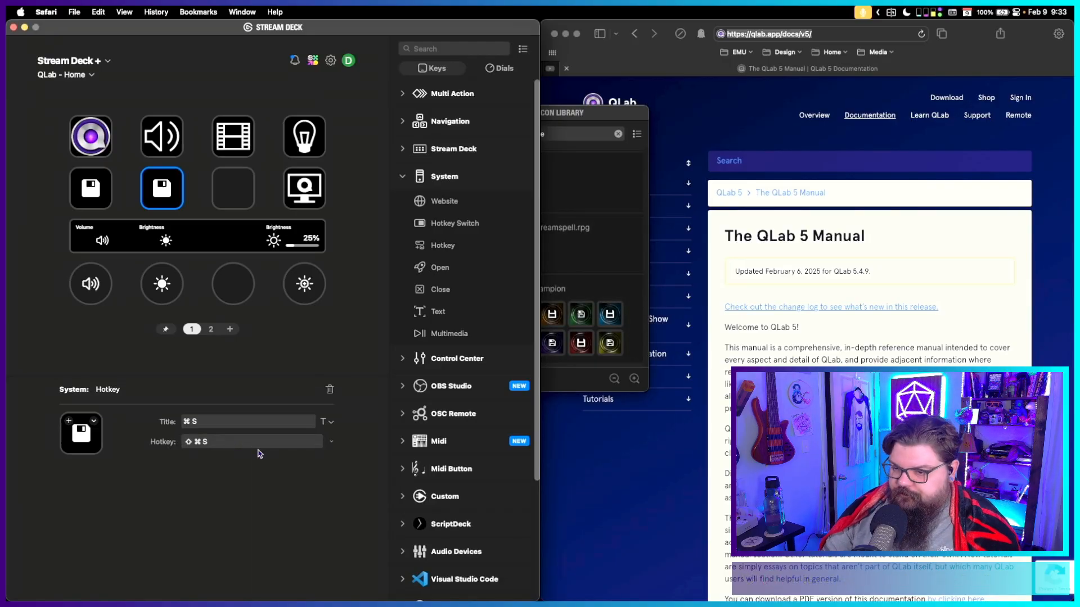
Search the icon library for "save a" and "store" to find an icon for the copied key.
left_click(632, 200)
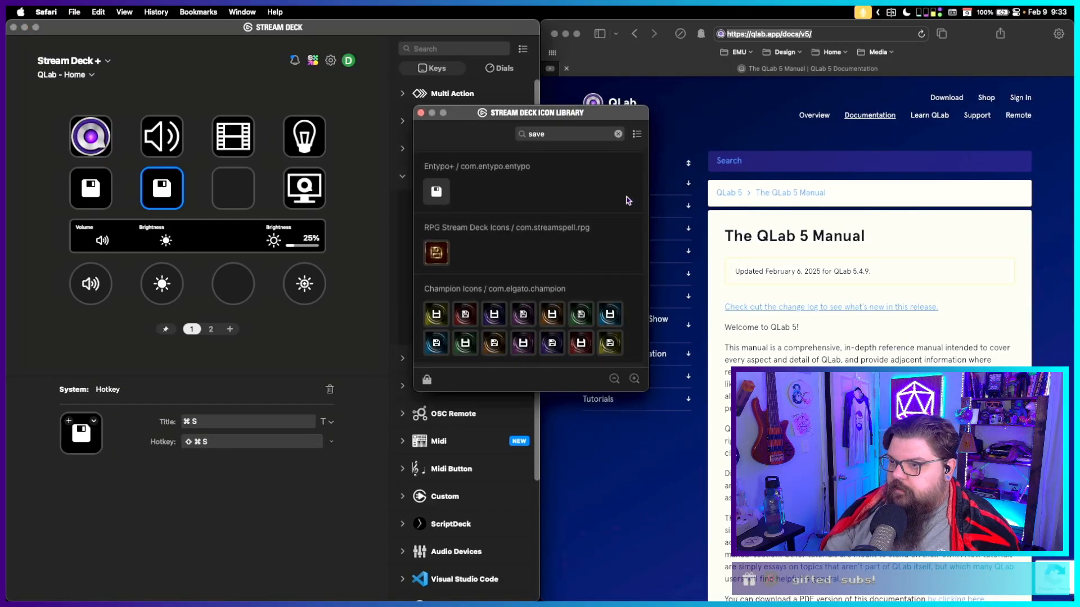
left_click(571, 137)
type("a")
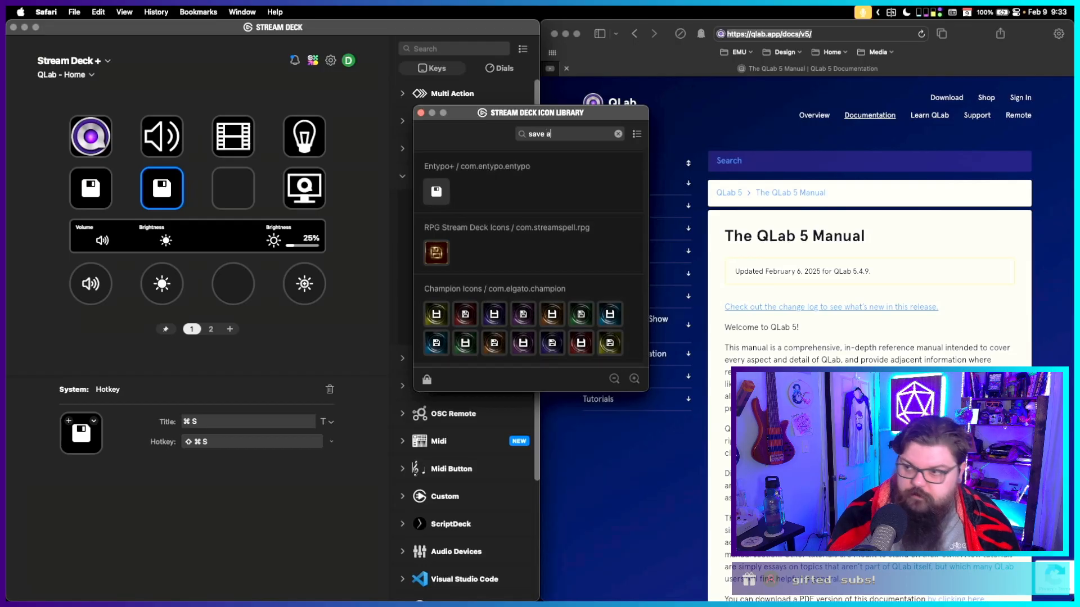
key("BackSpace")
key("BackSpace")
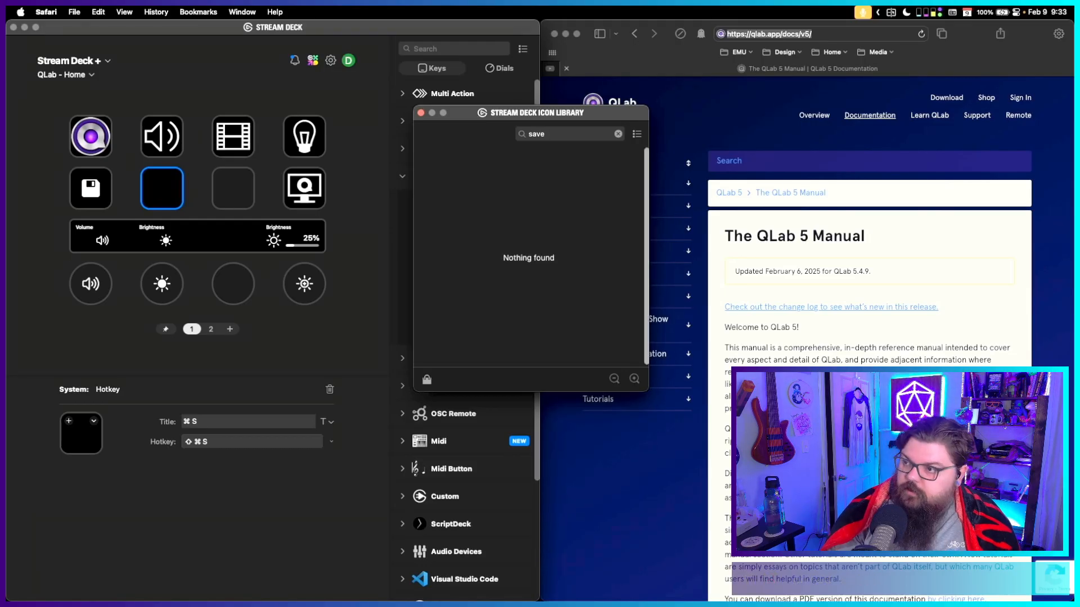
key("BackSpace")
key("BackSpace")
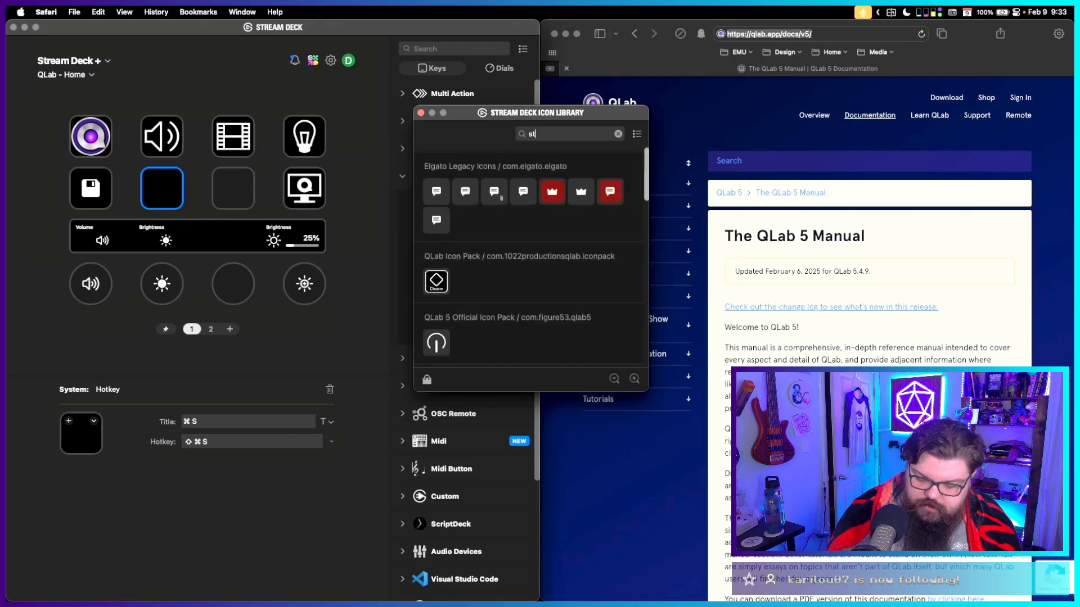
key("Left")
key("Left")
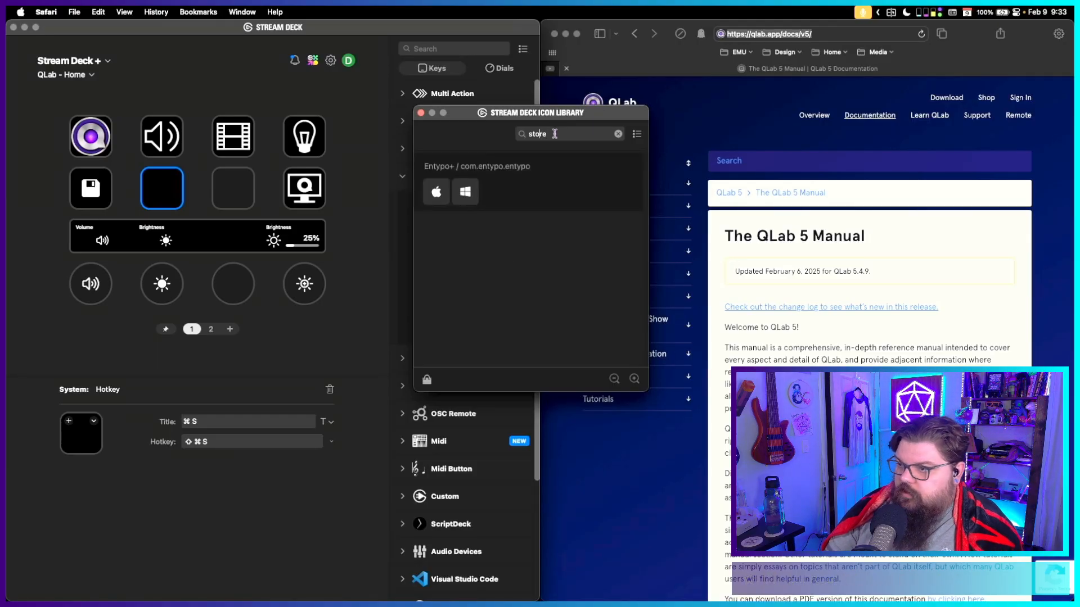
Search the icon library for "folder" and assign the QLab 5 Official Icon Pack folder icon to the copied key.
double_click(523, 134)
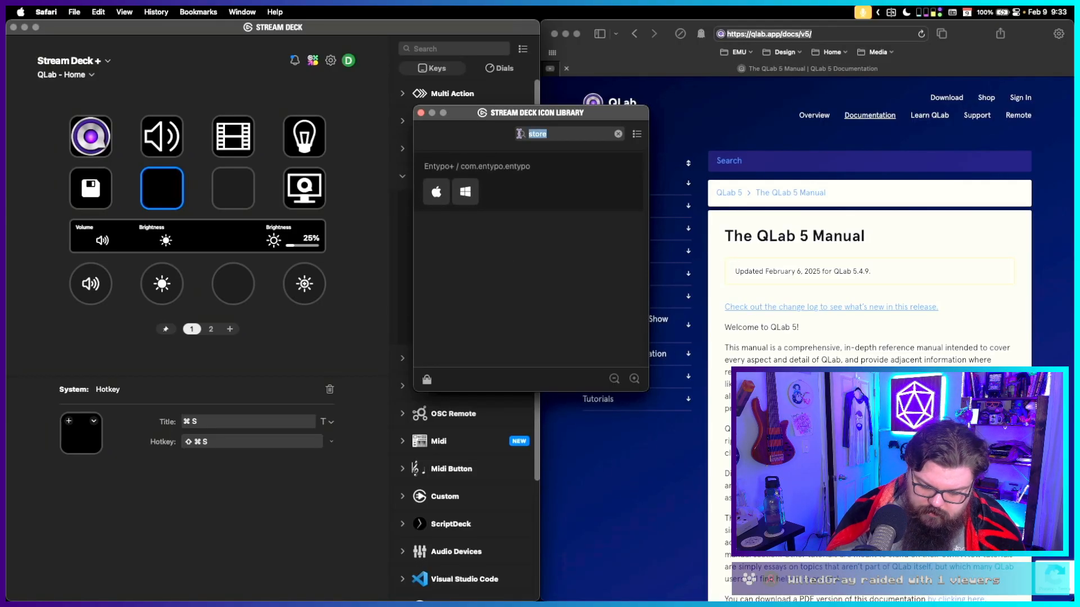
type("folder")
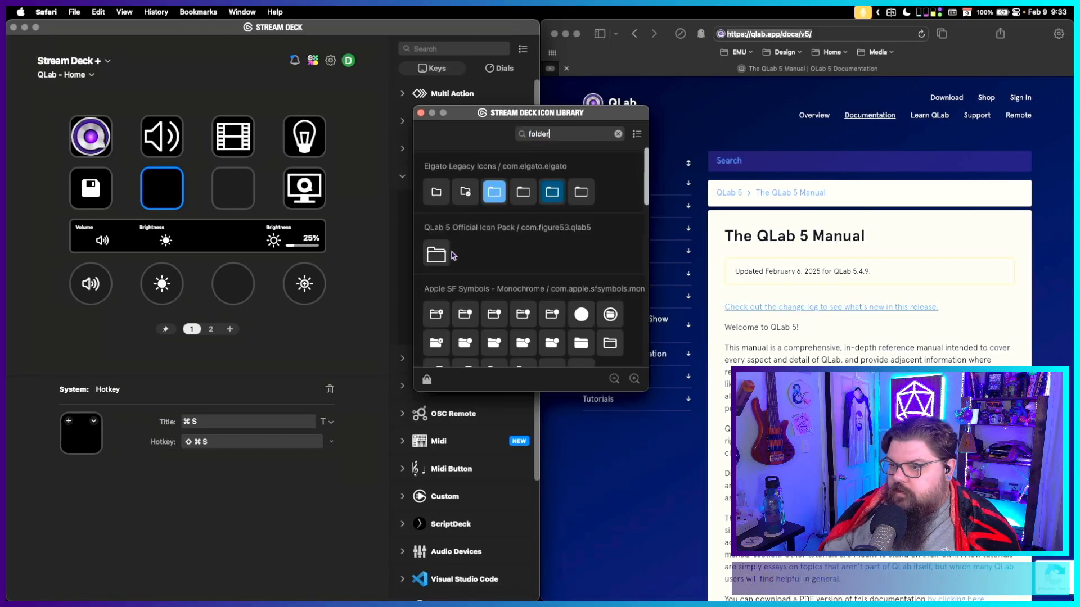
left_click(440, 255)
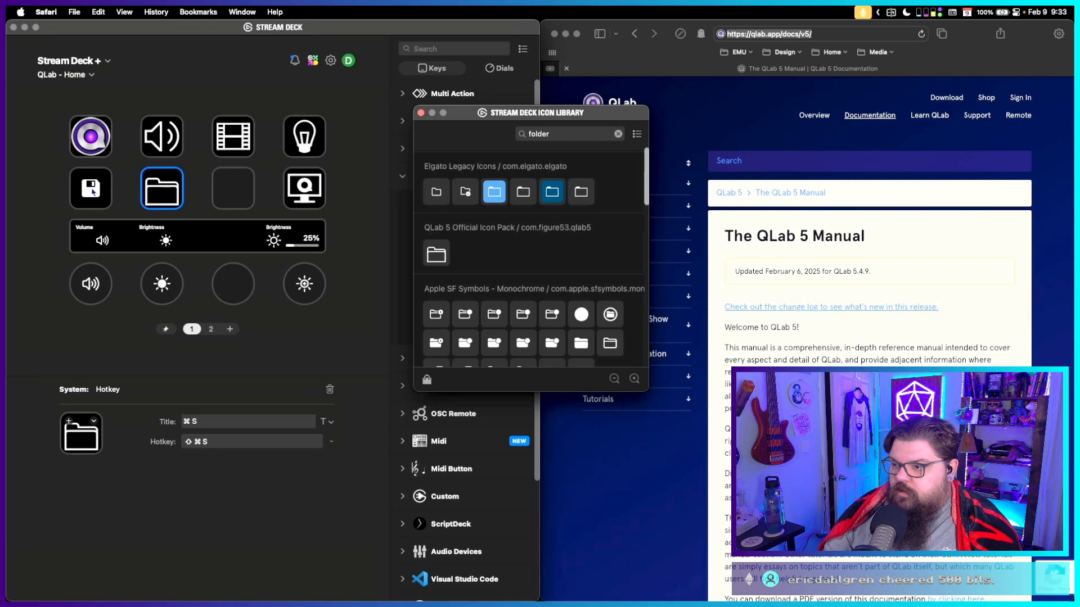
Select the original Command+S key and search the icon library for "disk".
left_click(92, 190)
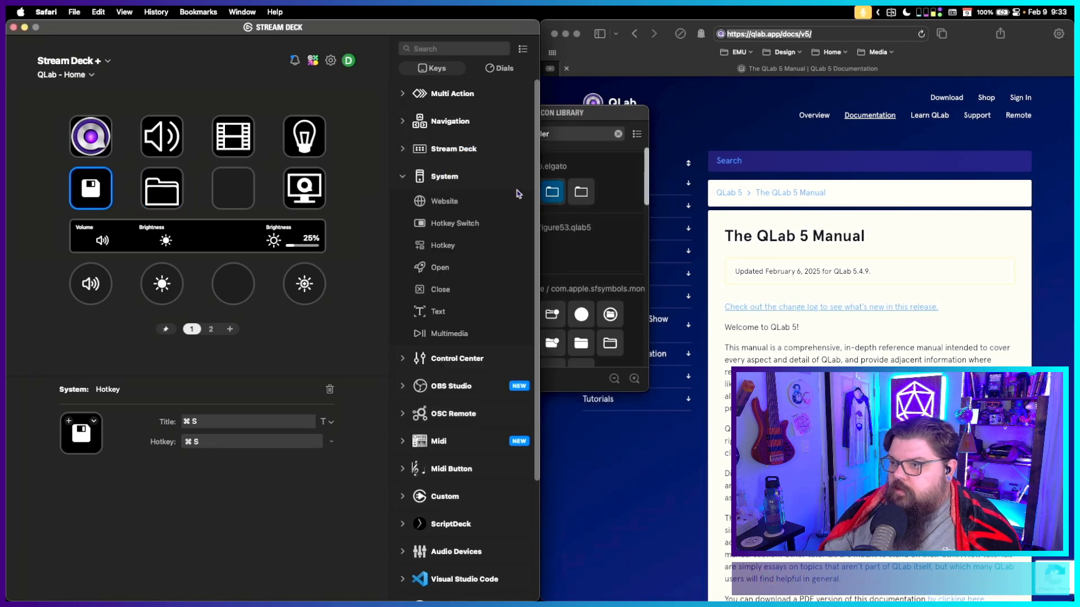
left_click(583, 134)
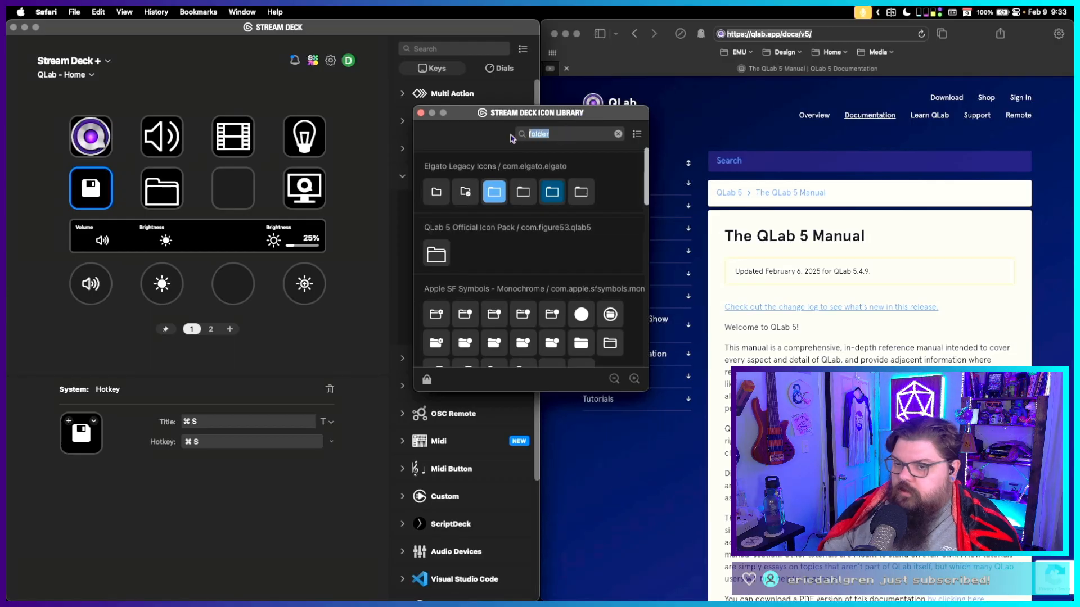
type("dis")
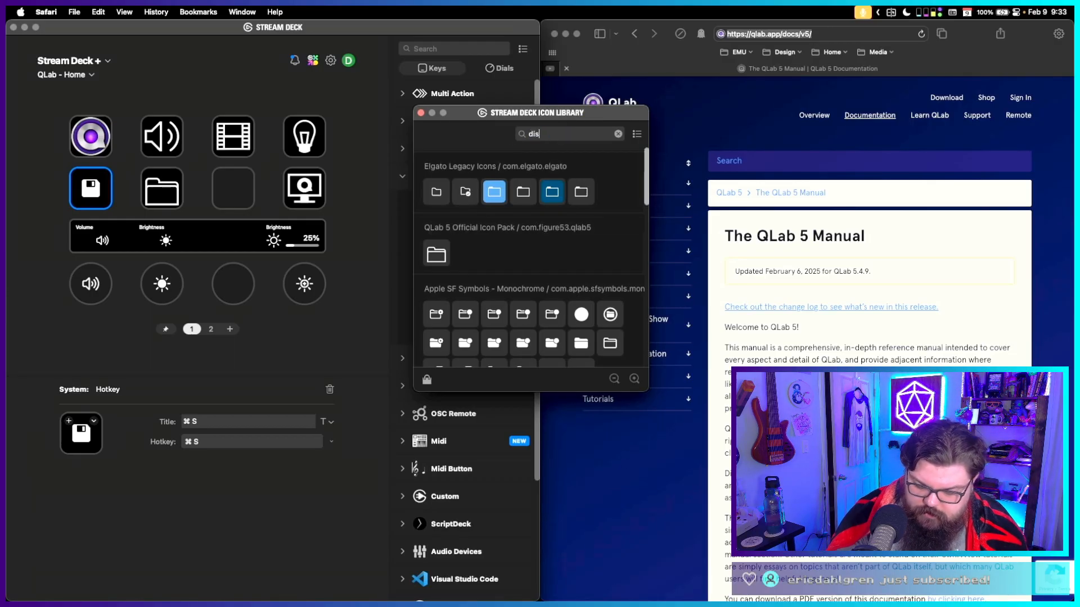
type("k")
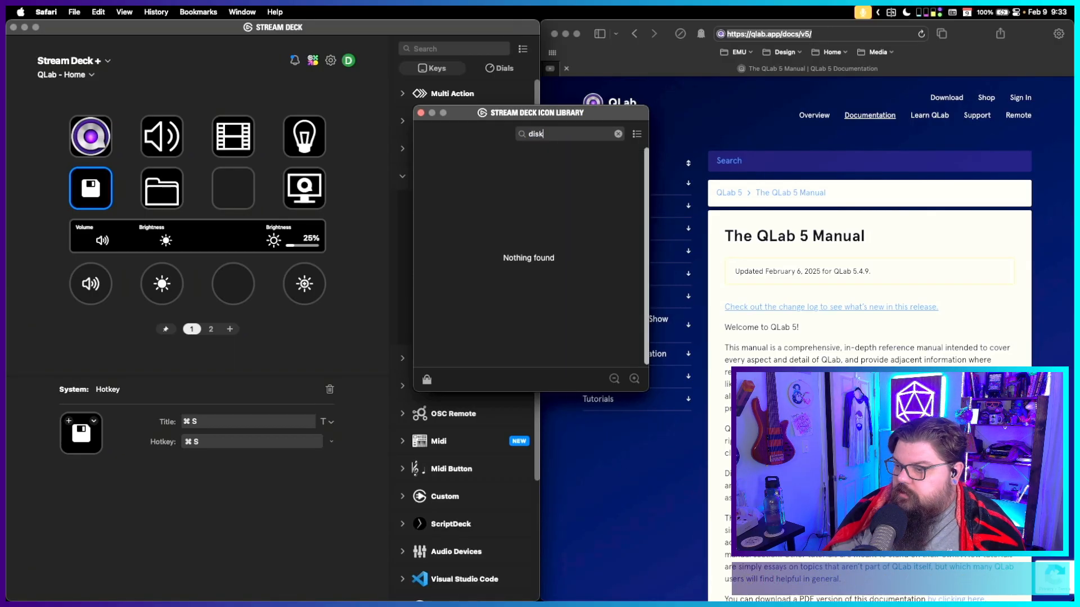
key("BackSpace")
key("BackSpace")
key("BackSpace")
key("BackSpace")
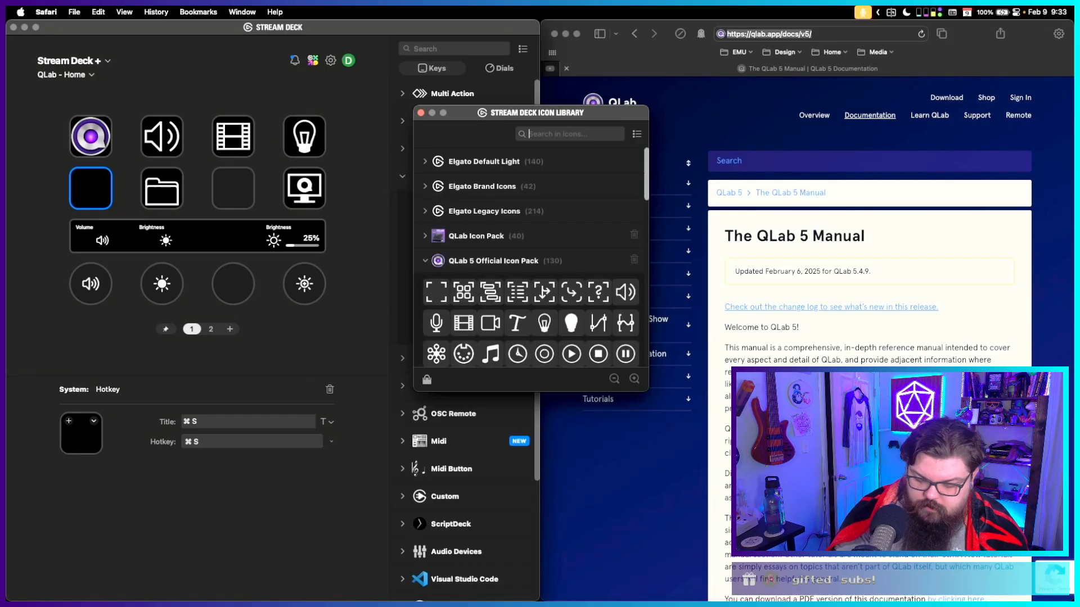
Search the icon library for "drive" and look through the icons for a suitable save symbol.
type("drive")
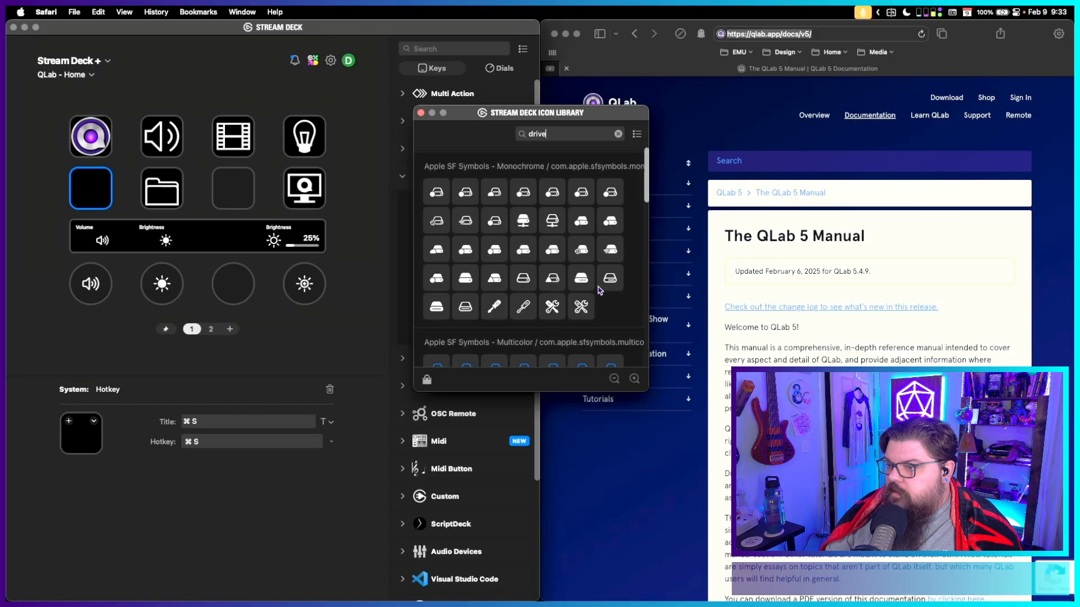
scroll(598, 288, "down", 10)
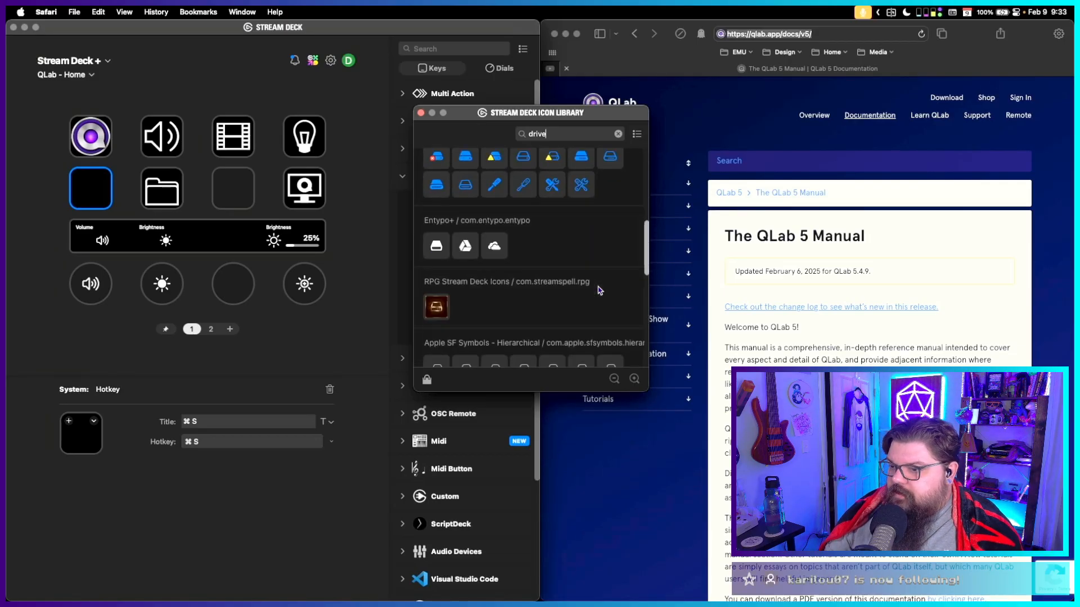
scroll(599, 290, "down", 3)
scroll(486, 246, "down", 5)
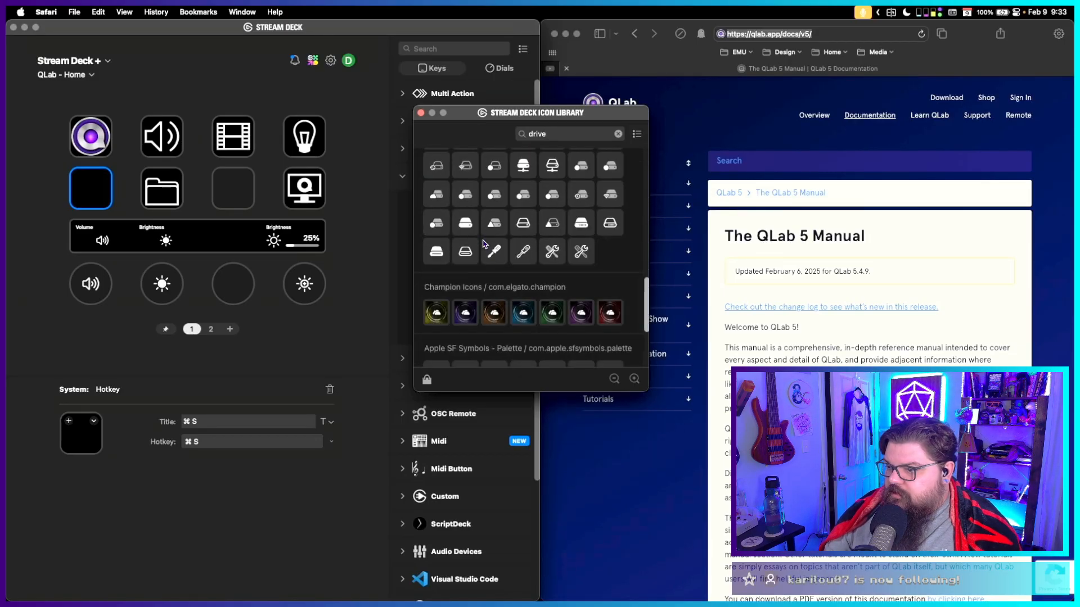
scroll(484, 245, "down", 4)
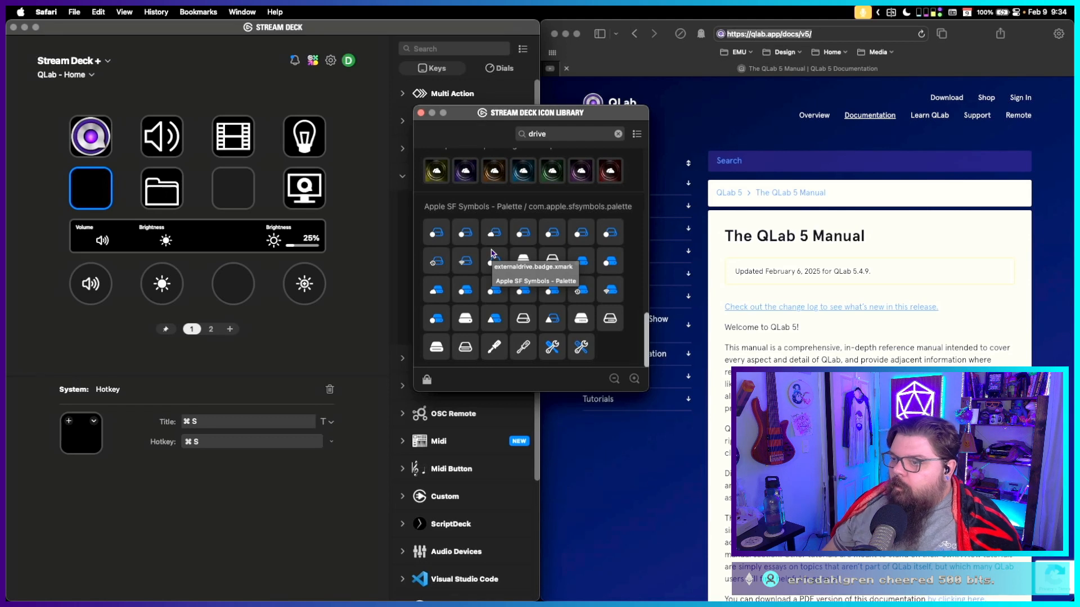
Clear the icon search and try the bracketed staggered-bars icon from the QLab 5 Official Icon Pack on the Command+S key.
left_click(619, 133)
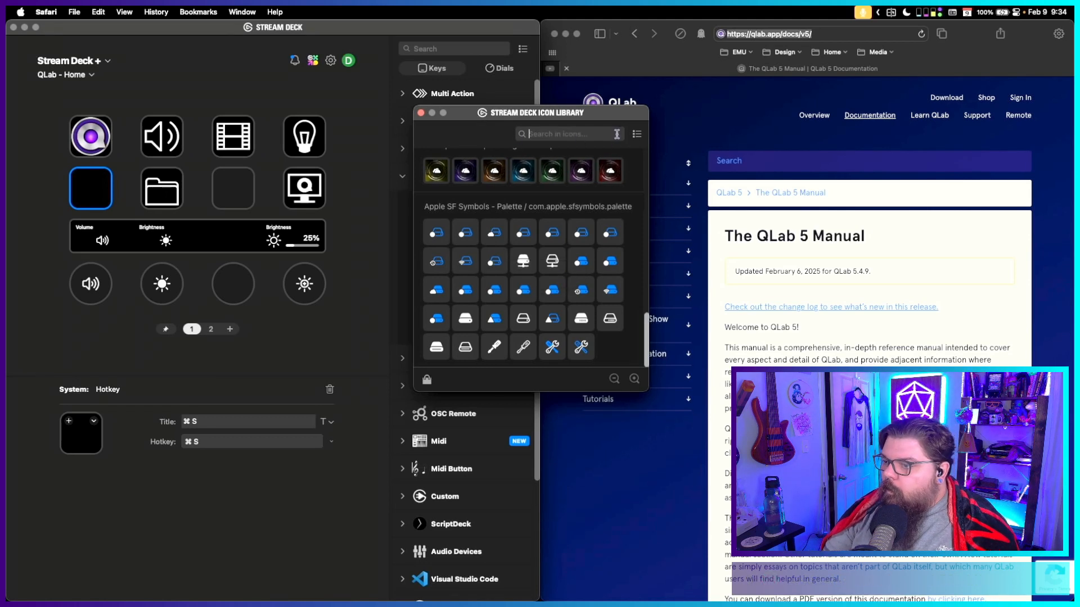
scroll(522, 290, "down", 1)
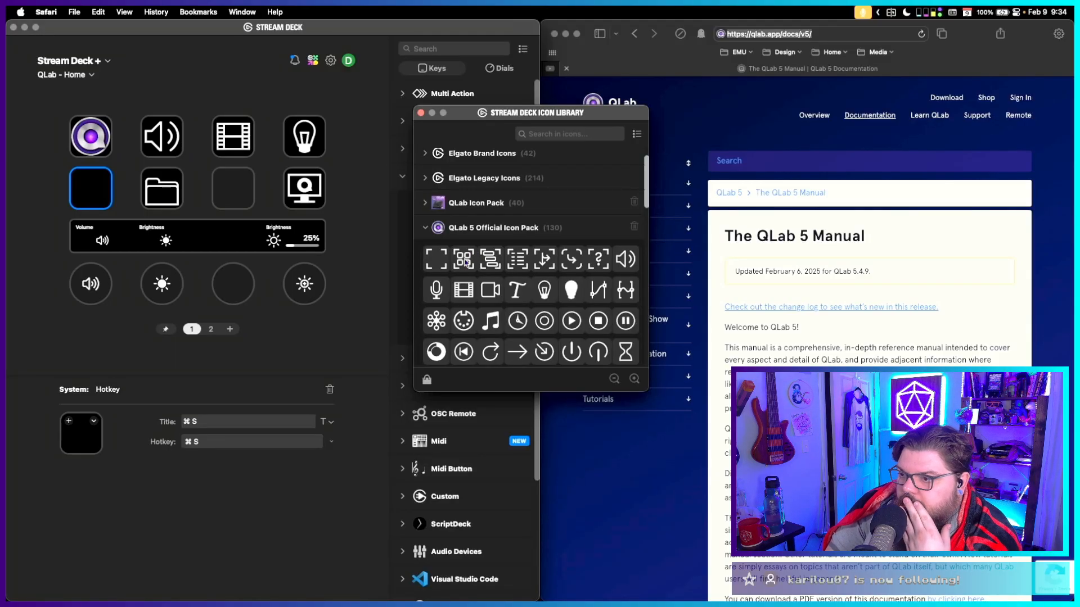
left_click(497, 261)
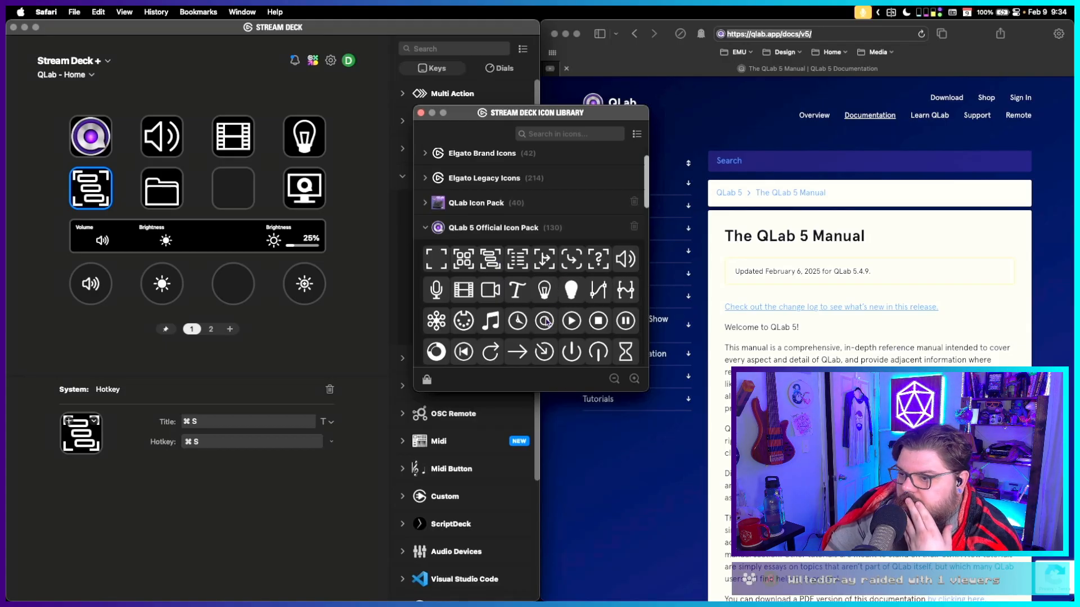
Assign the document icon with the QLab logo from the QLab 5 Official Icon Pack to the Command+S key.
scroll(545, 321, "down", 1)
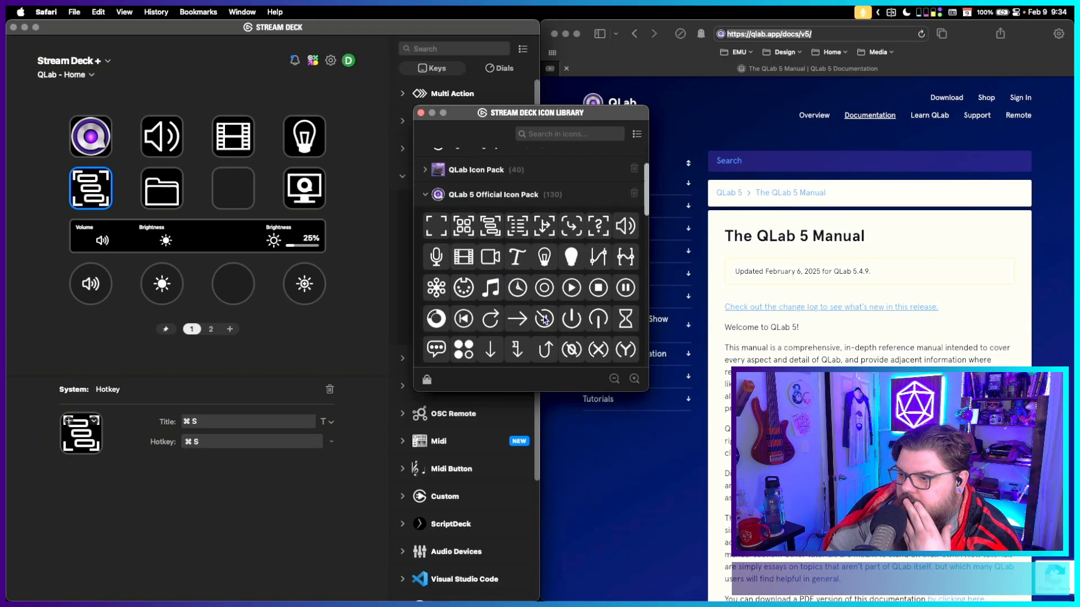
scroll(545, 321, "down", 1)
scroll(544, 320, "down", 1)
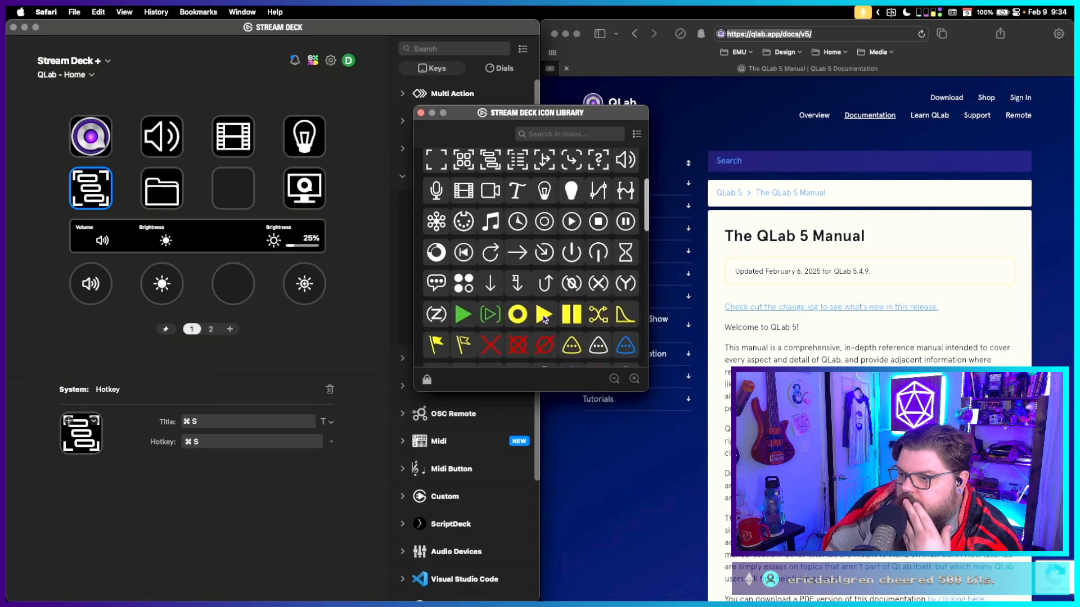
scroll(545, 318, "down", 1)
scroll(544, 318, "down", 1)
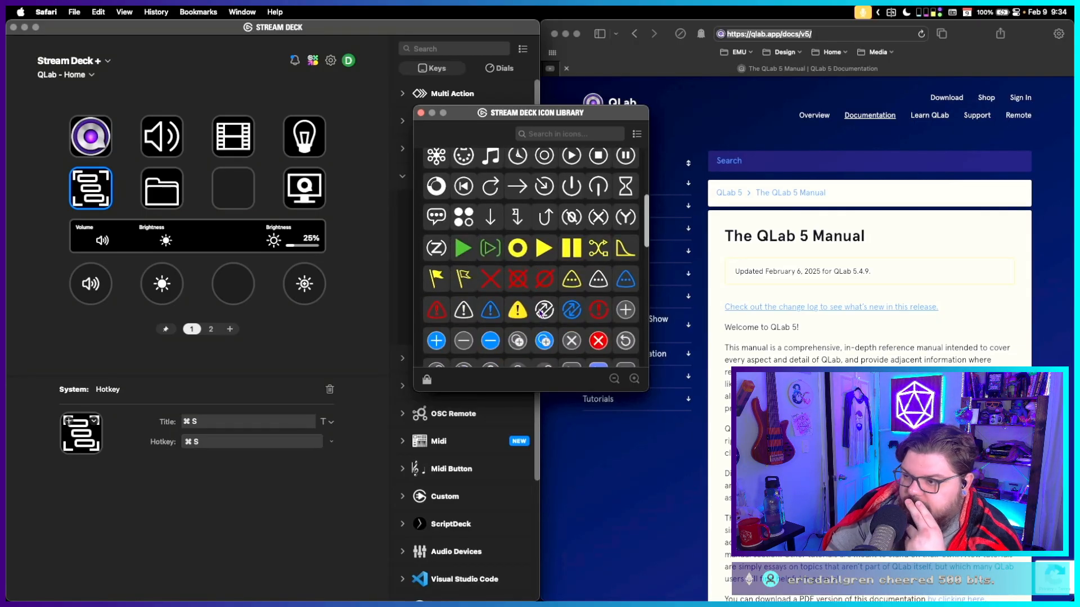
scroll(541, 312, "down", 1)
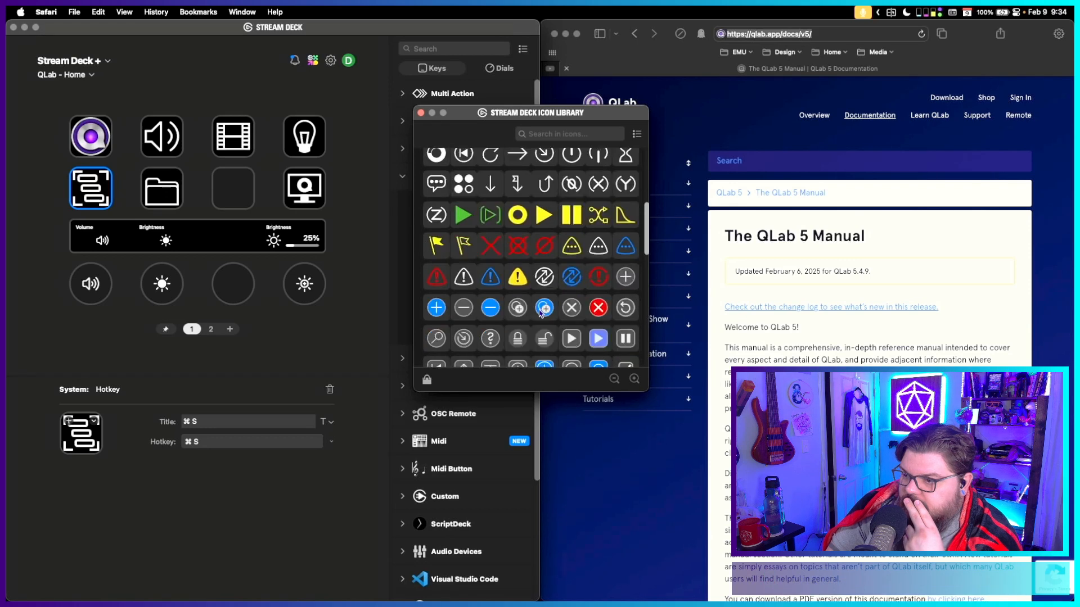
scroll(541, 313, "down", 1)
scroll(541, 313, "down", 1)
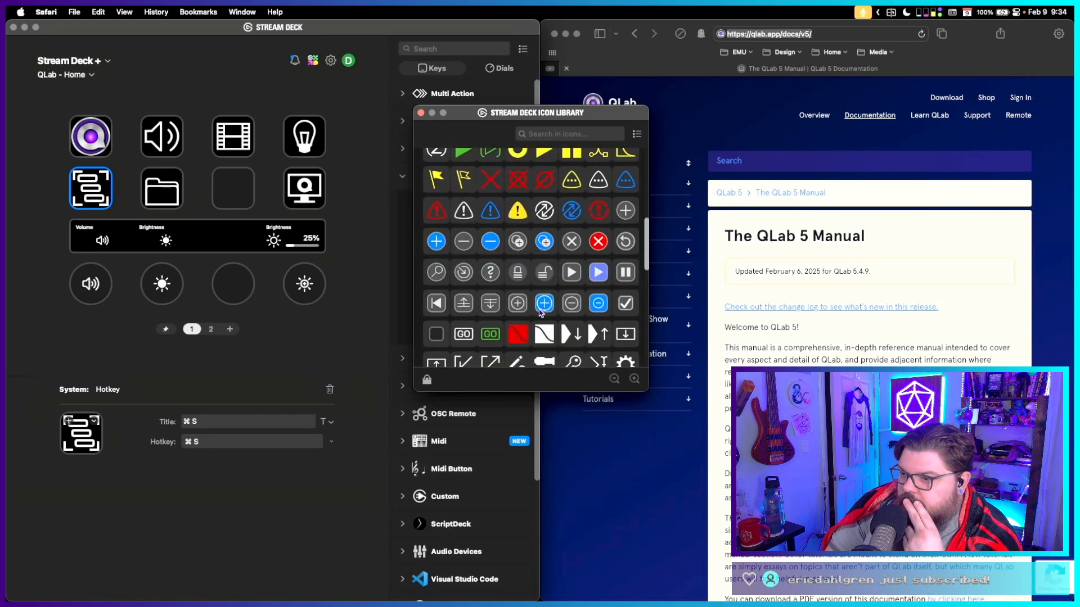
scroll(541, 313, "down", 1)
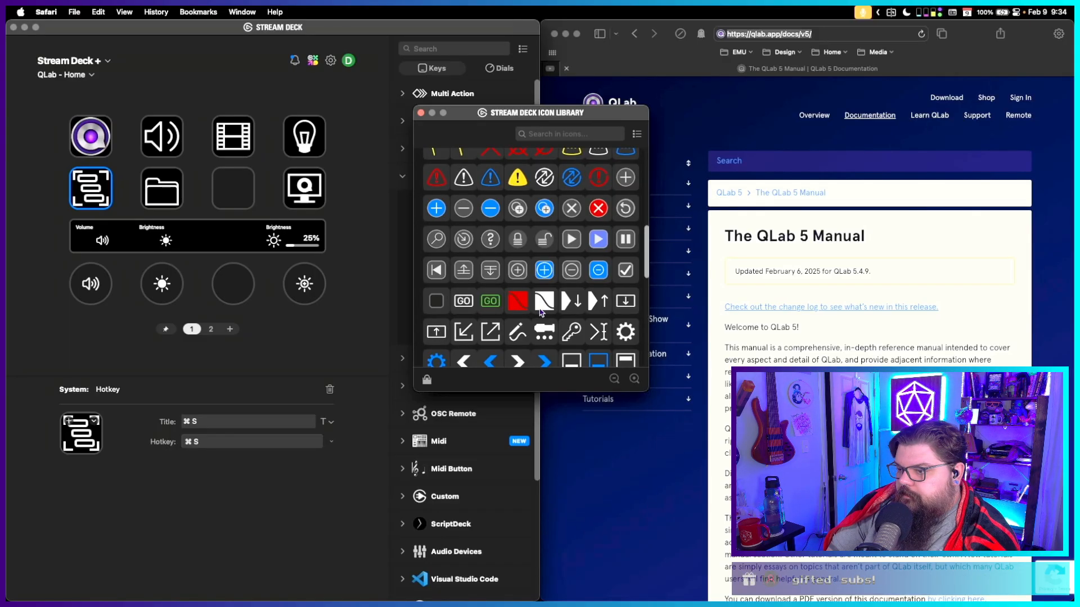
scroll(541, 313, "down", 1)
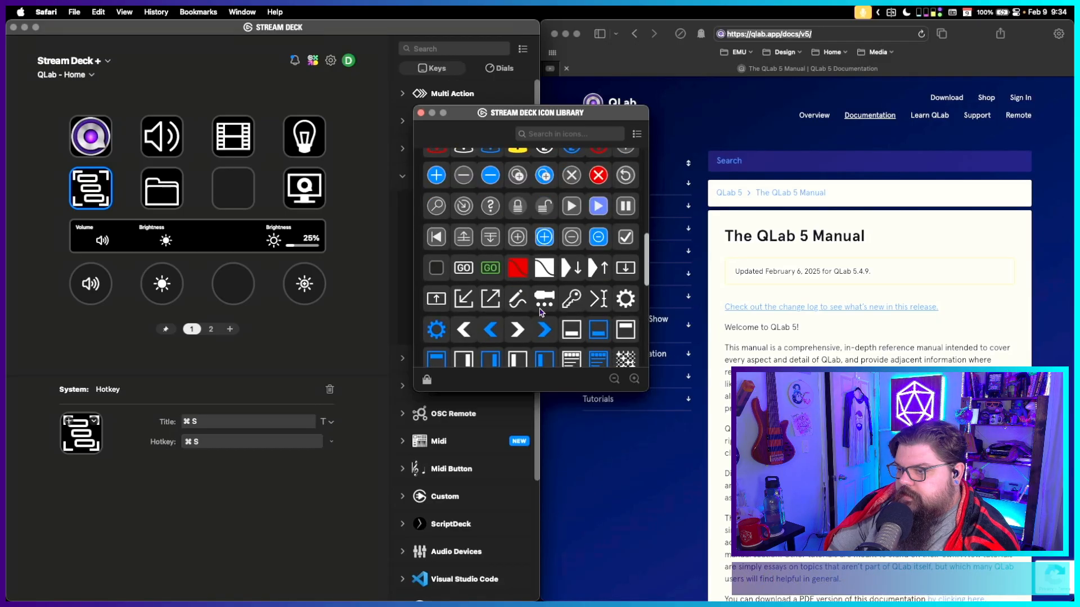
scroll(541, 313, "down", 1)
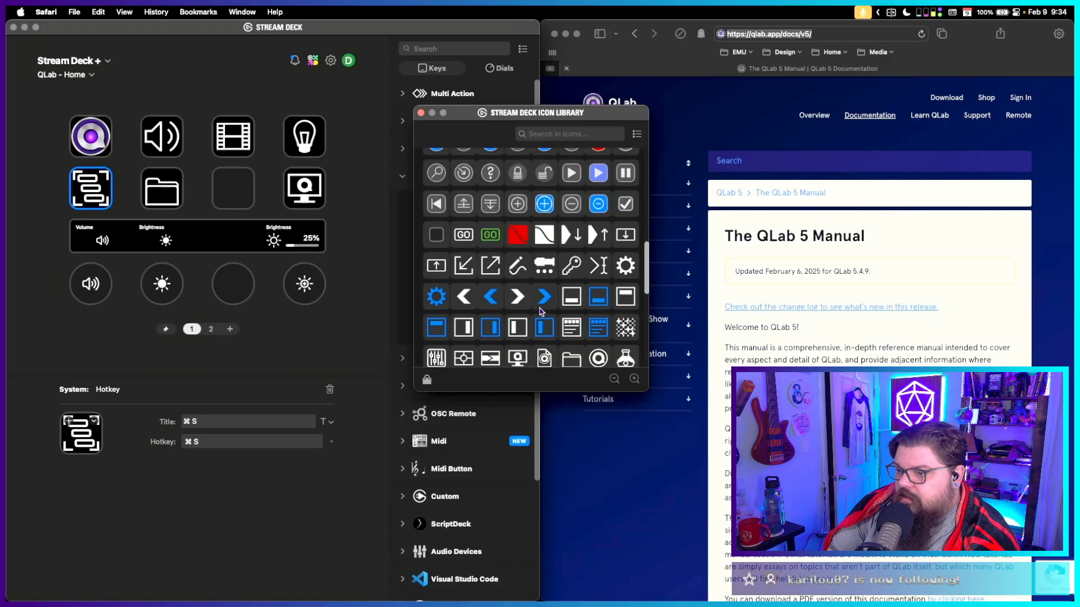
scroll(541, 313, "down", 1)
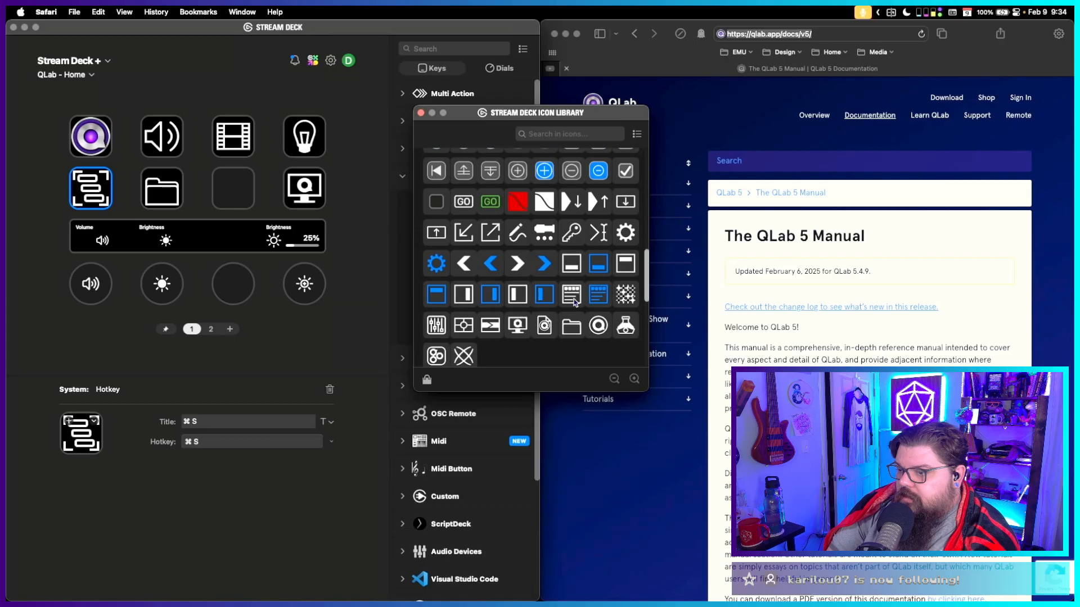
left_click(546, 327)
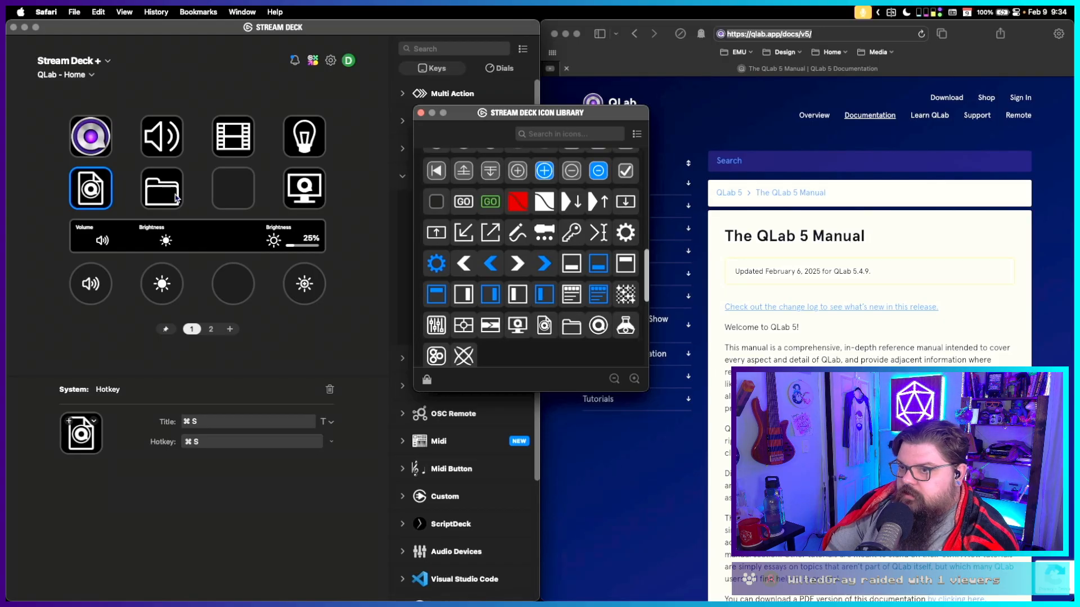
Switch to QLab and bring up its launcher window with the recent workspaces.
mouse_move(647, 596)
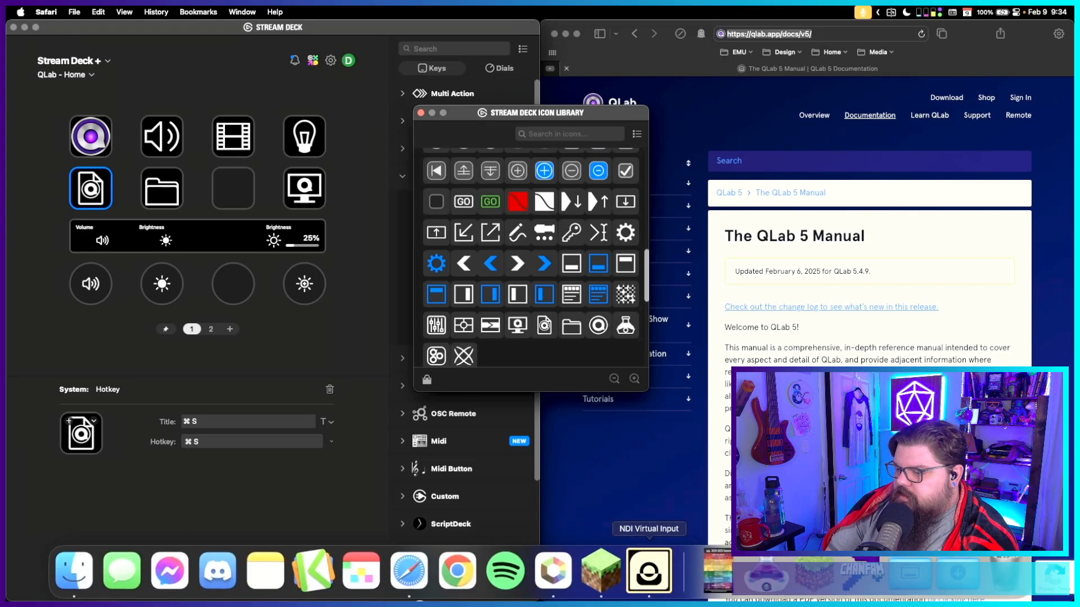
left_click(766, 576)
left_click(723, 413)
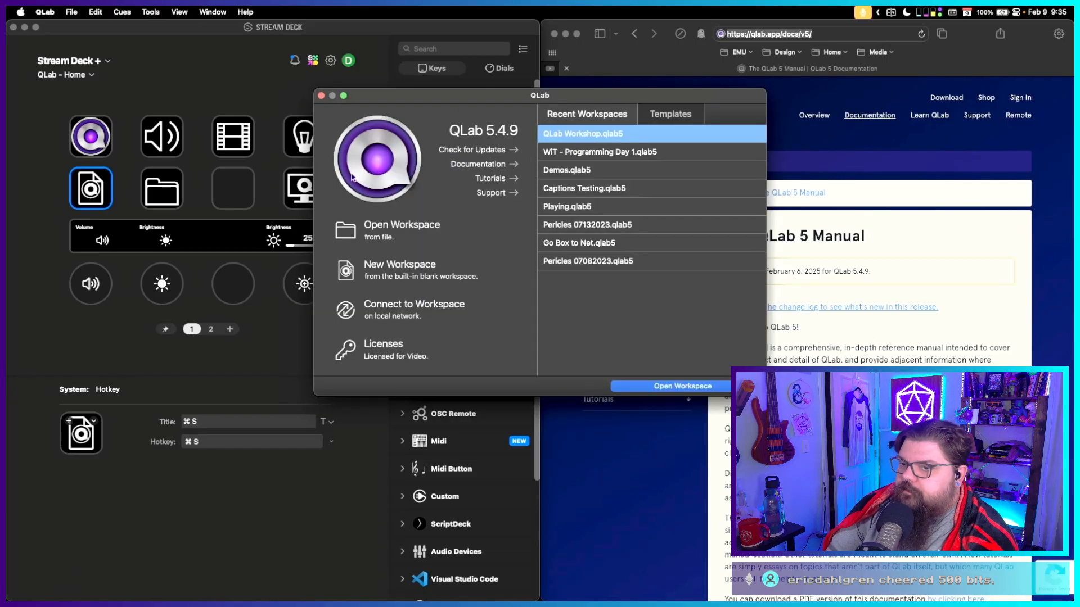
Look up QLab's keyboard shortcuts for its file and application commands, including Connect to Workspace.
left_click(73, 12)
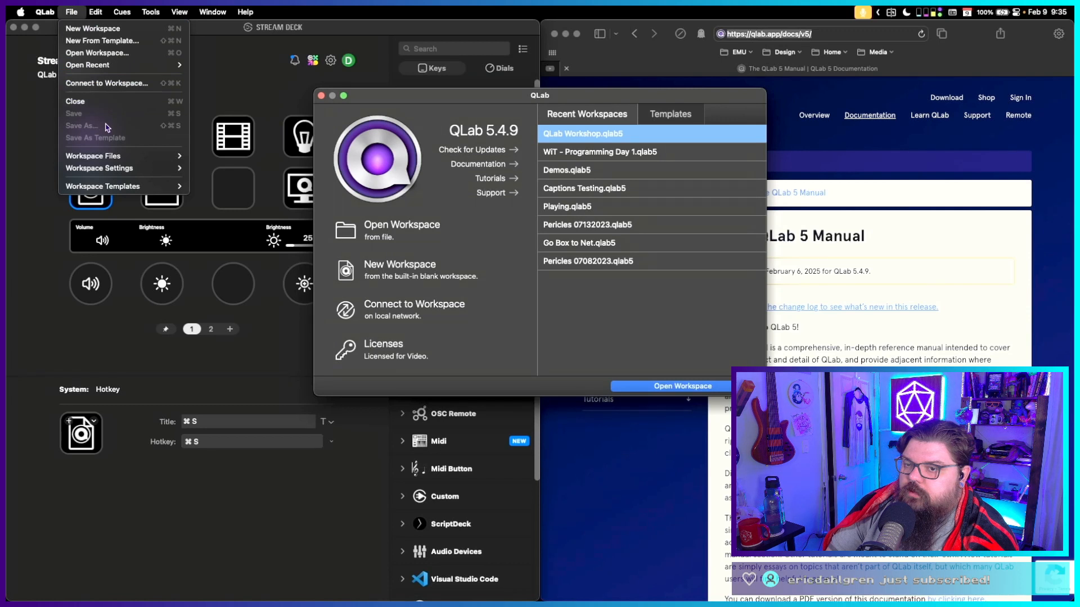
left_click(332, 110)
left_click(44, 12)
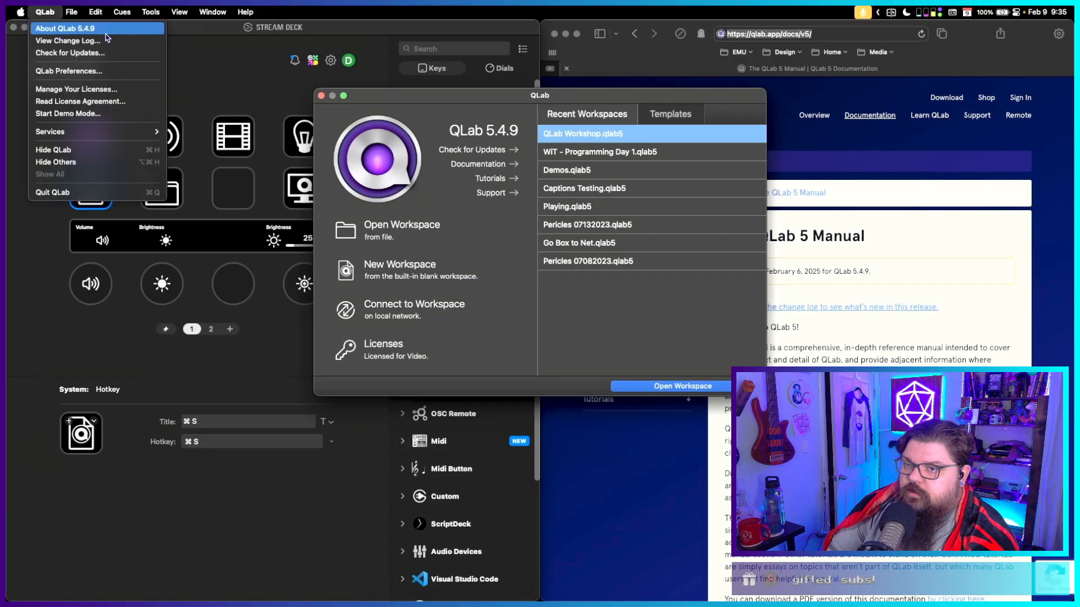
left_click(193, 67)
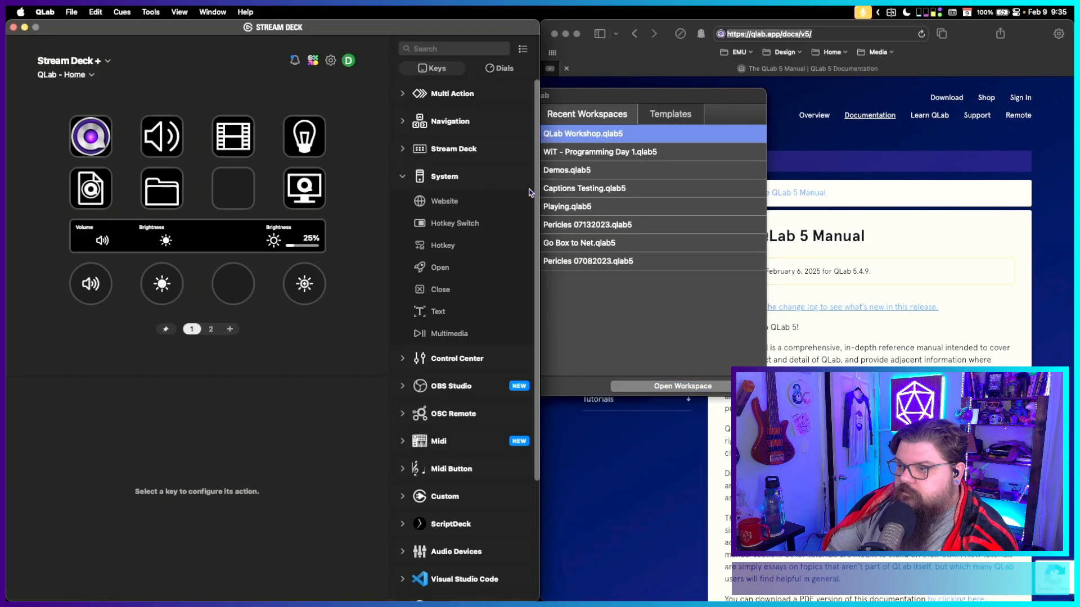
left_click(574, 96)
left_click(72, 12)
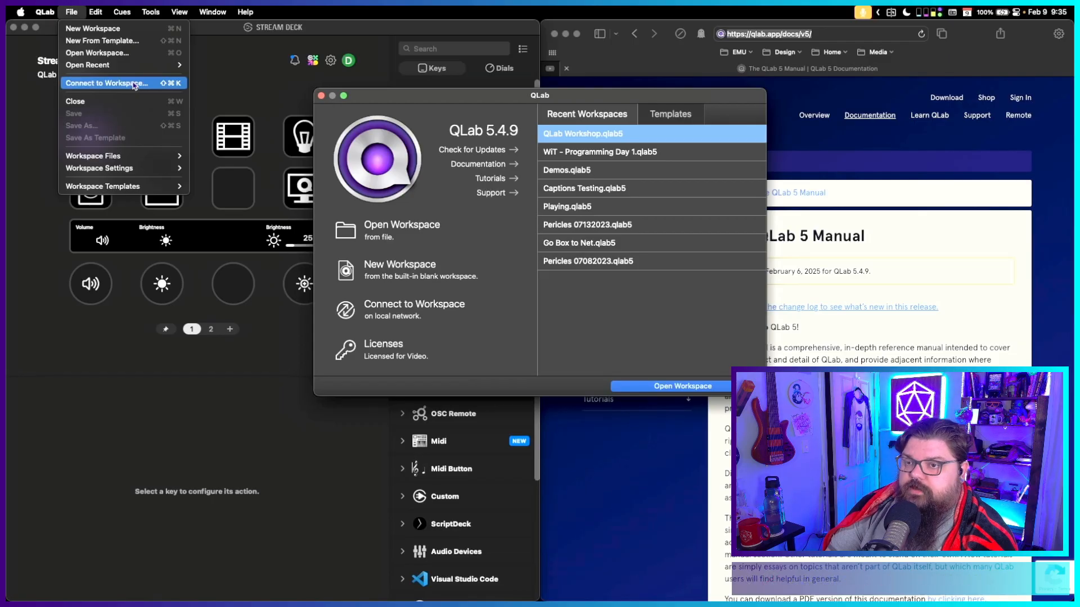
Switch to Stream Deck, paste the copied hotkey key into the empty second-row slot and set its hotkey to Shift+Command+K.
left_click(226, 173)
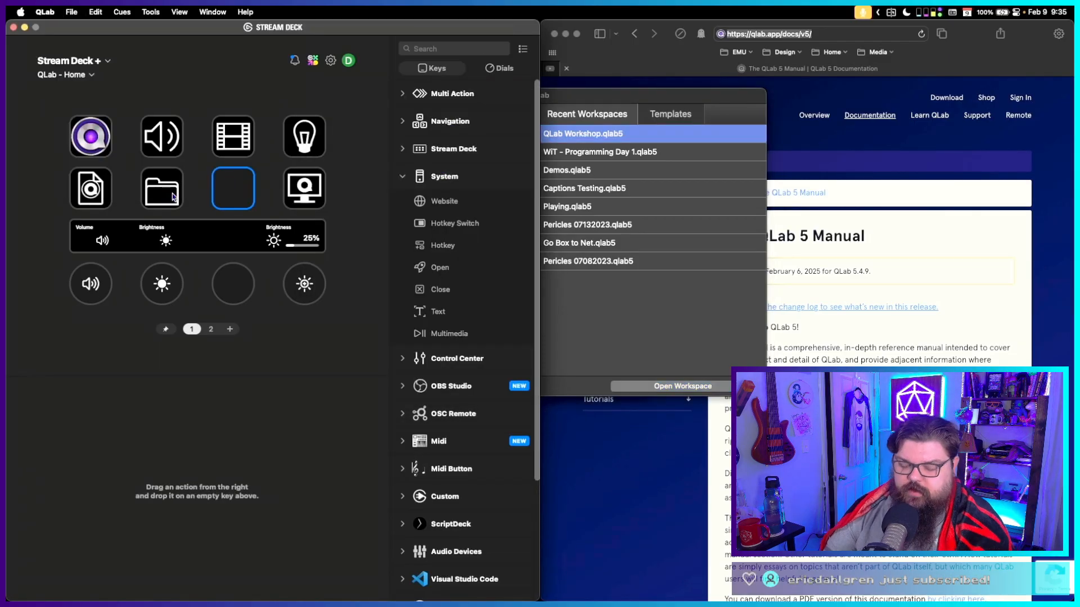
left_click(198, 447)
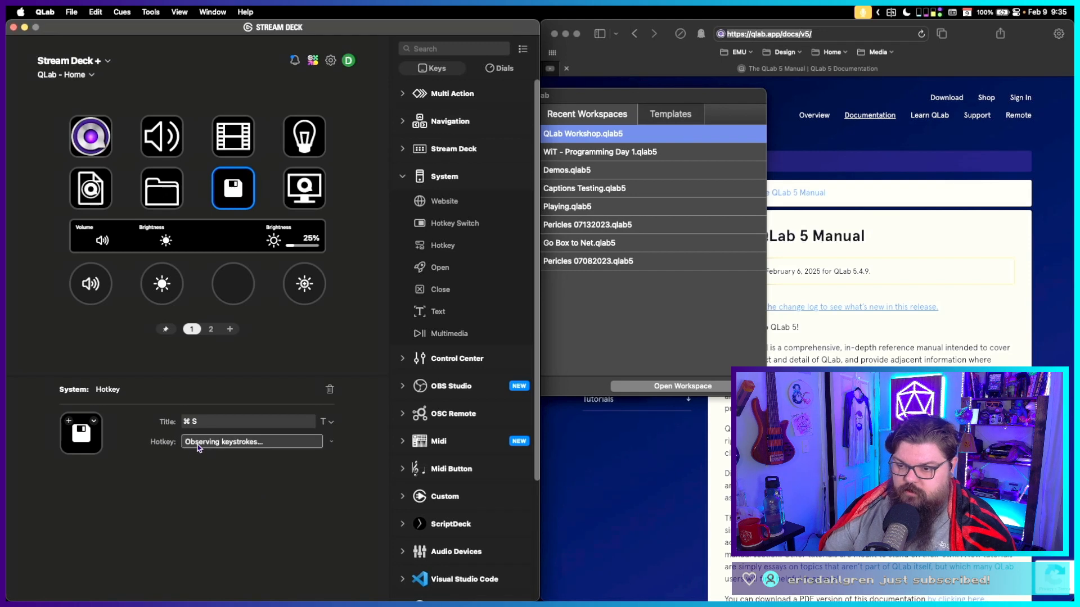
key("shift+super+k")
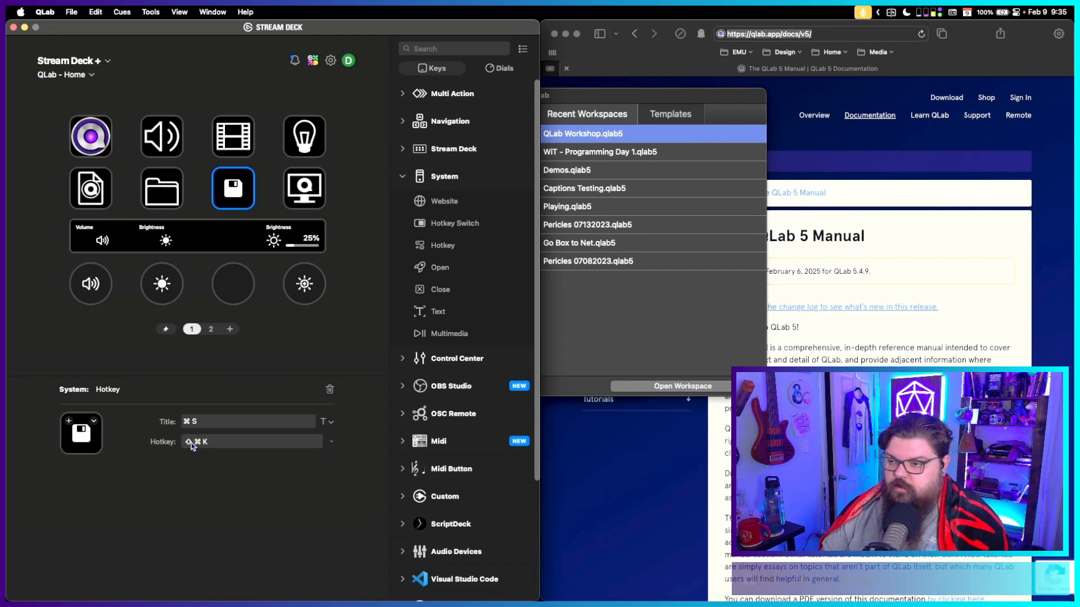
Assign the white circled double-arrow icon from the QLab icon pack to the Shift+Command+K key.
left_click(68, 423)
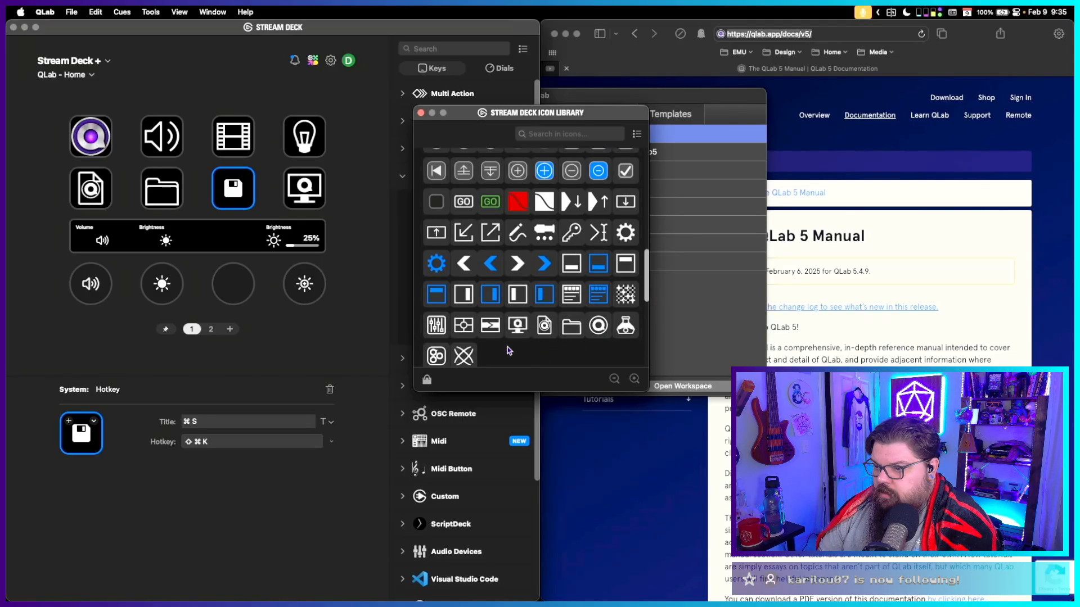
scroll(492, 344, "down", 2)
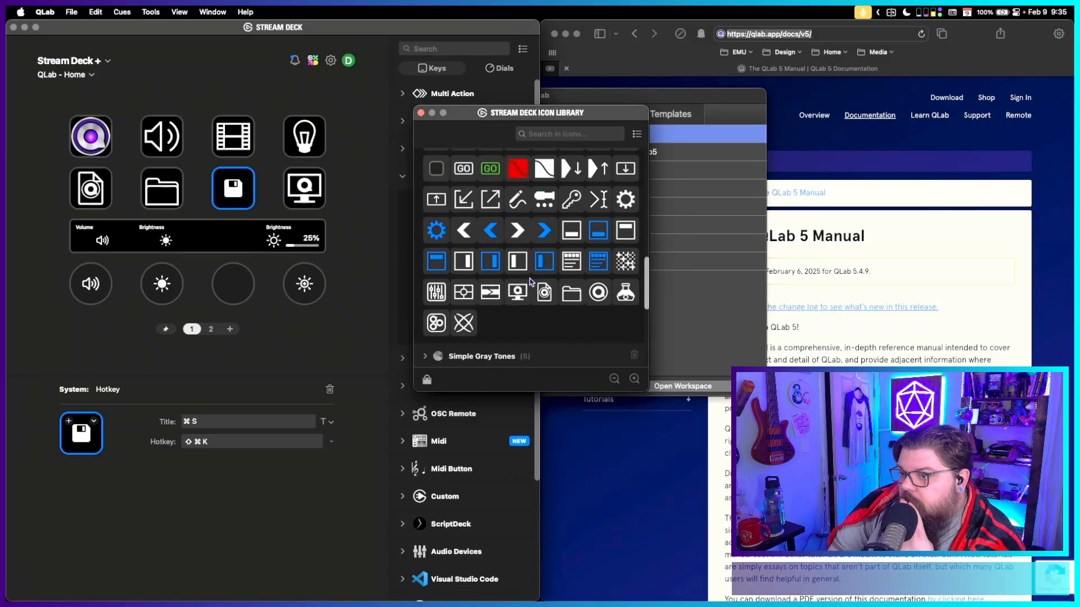
scroll(529, 281, "up", 2)
scroll(529, 281, "up", 4)
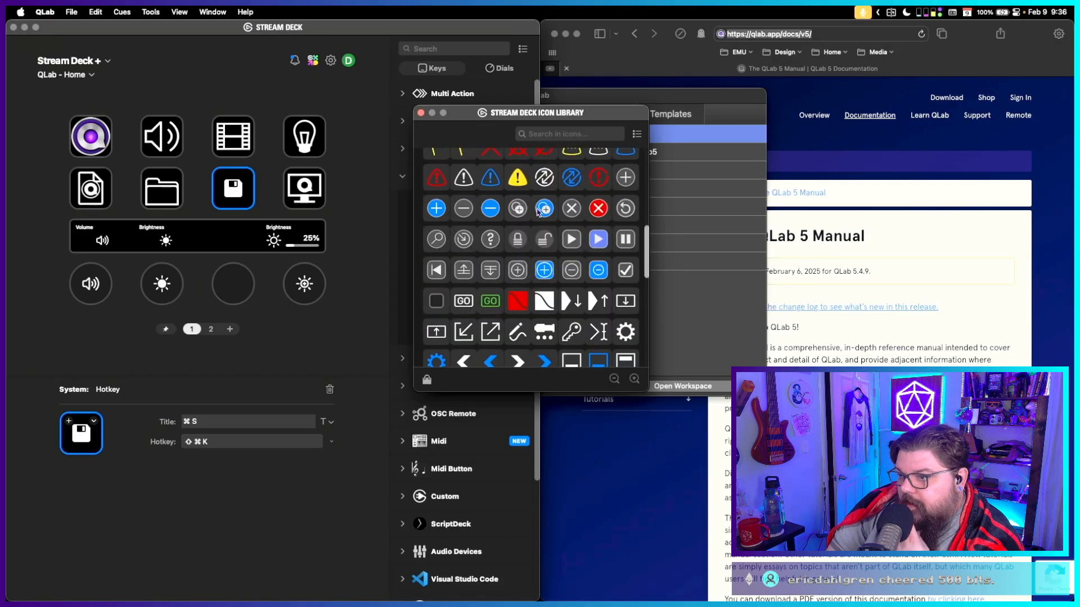
left_click(544, 179)
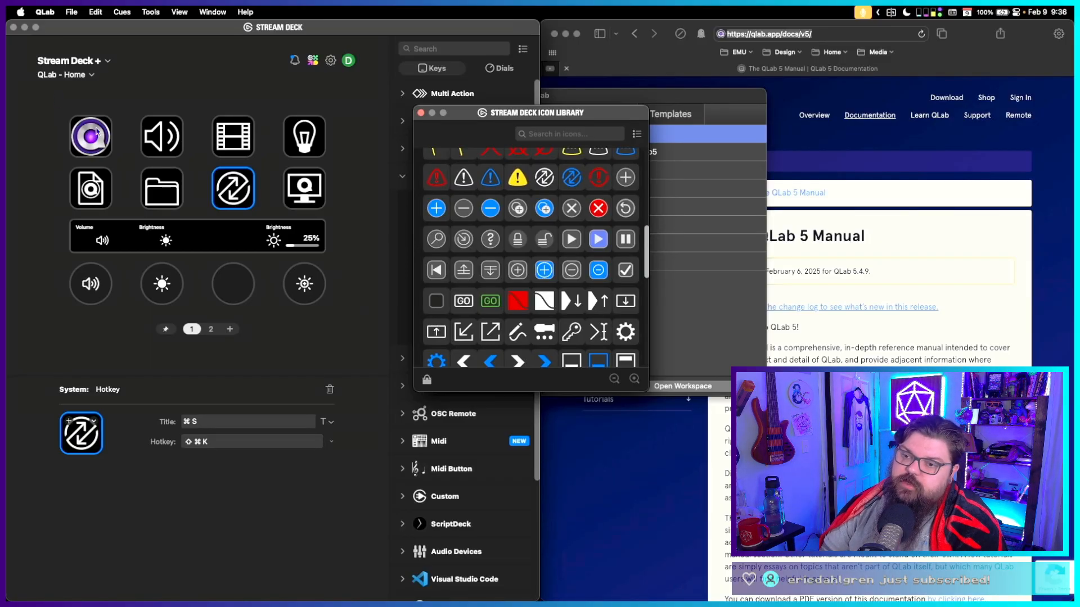
Review the second-row keys, try the gear icon on the QLab manual website key, and delete that key.
left_click(100, 196)
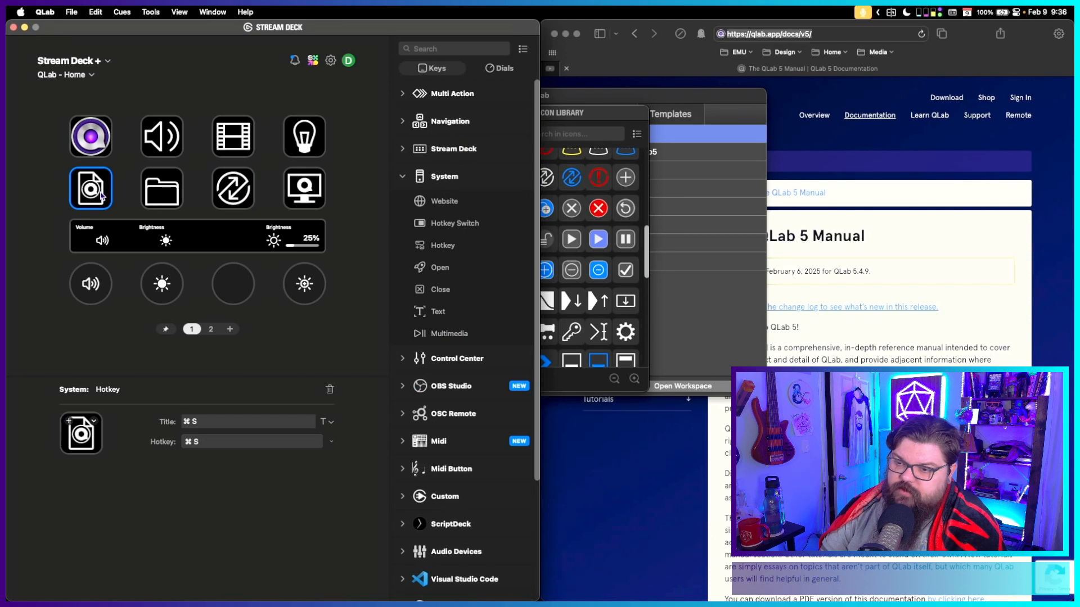
left_click(155, 192)
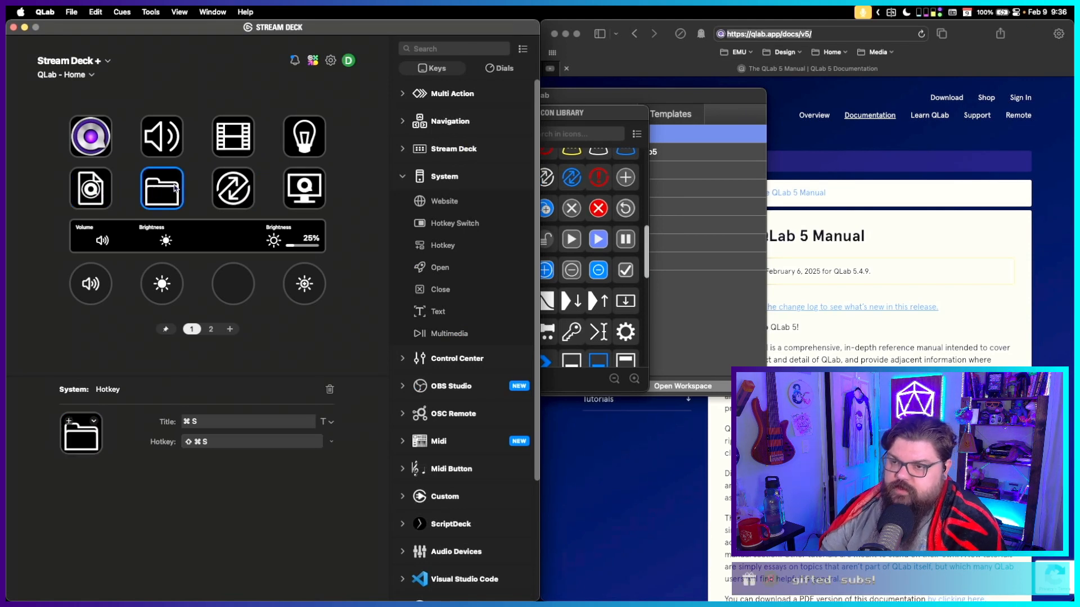
left_click(251, 190)
left_click(320, 195)
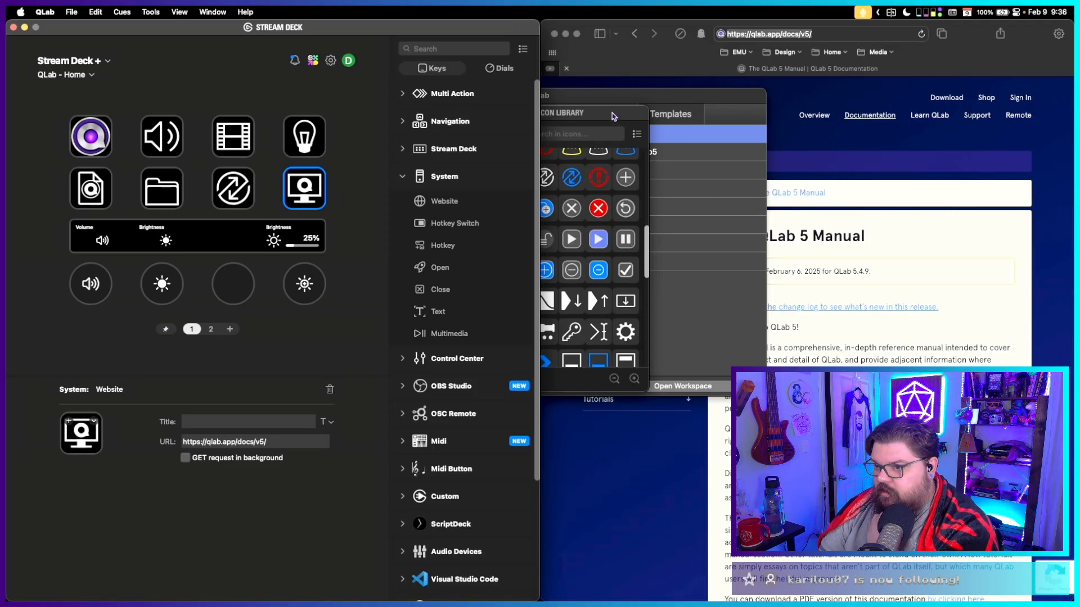
left_click(625, 333)
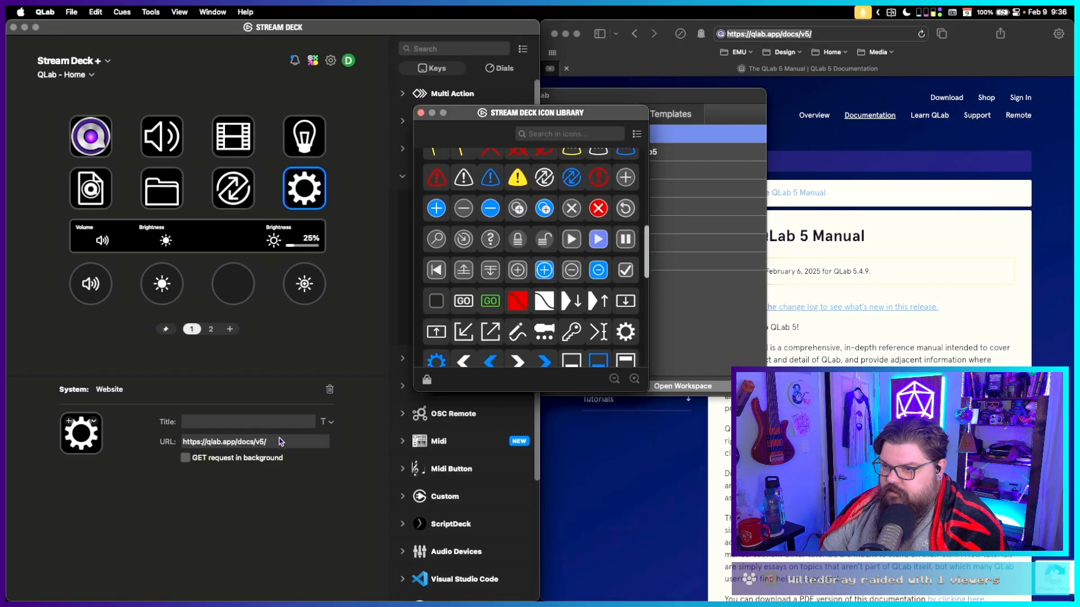
left_click(316, 196)
key("Delete")
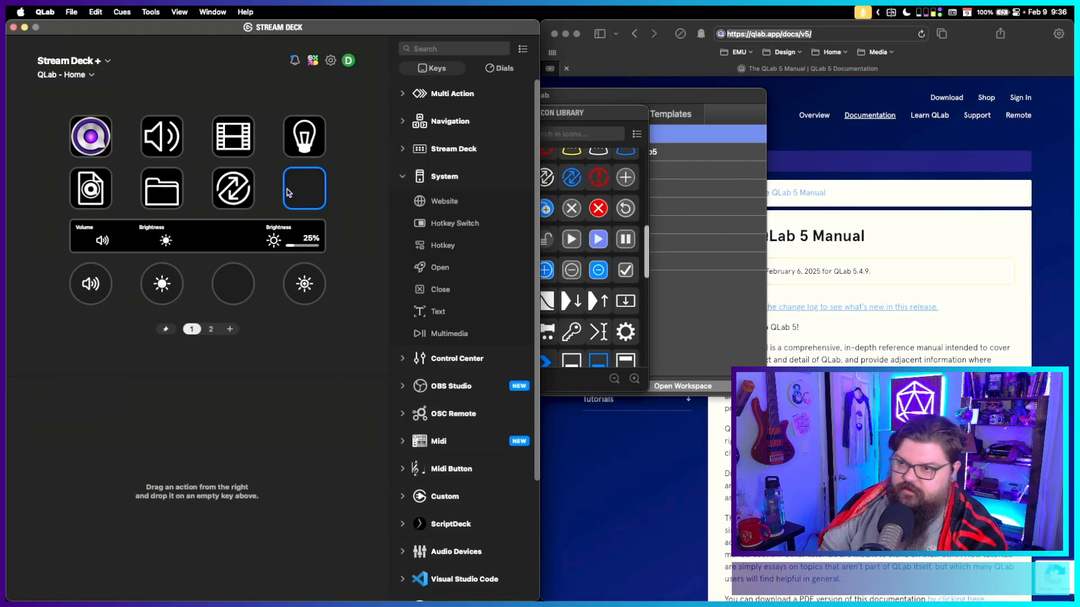
Duplicate the Shift+Command+K key into the empty last slot, setting its hotkey to Command+Comma and its icon to the white gear.
left_click(248, 190)
left_click(312, 184)
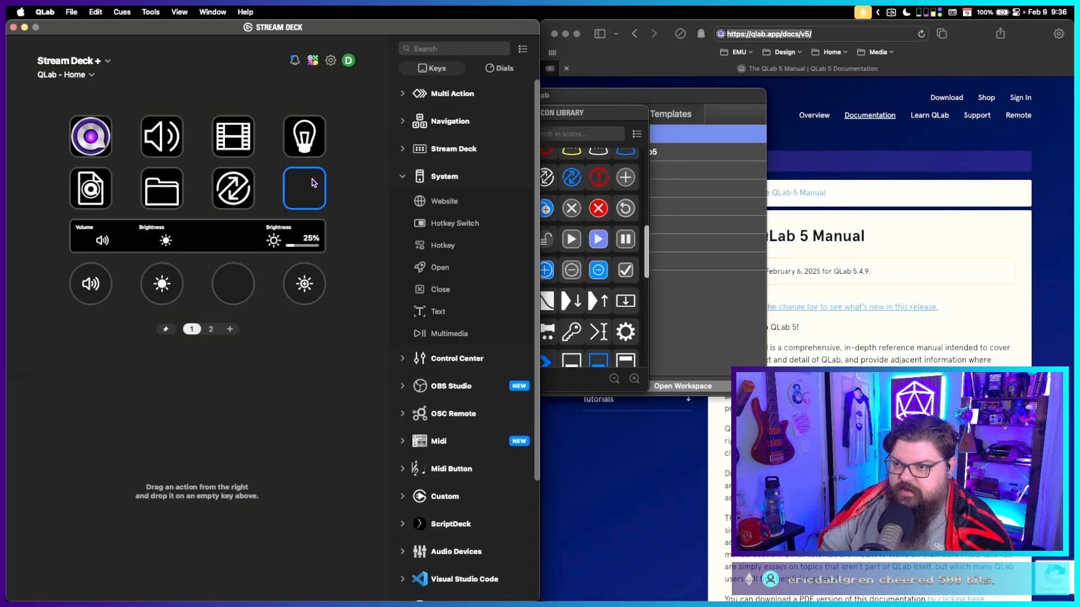
key("super+v")
left_click(289, 444)
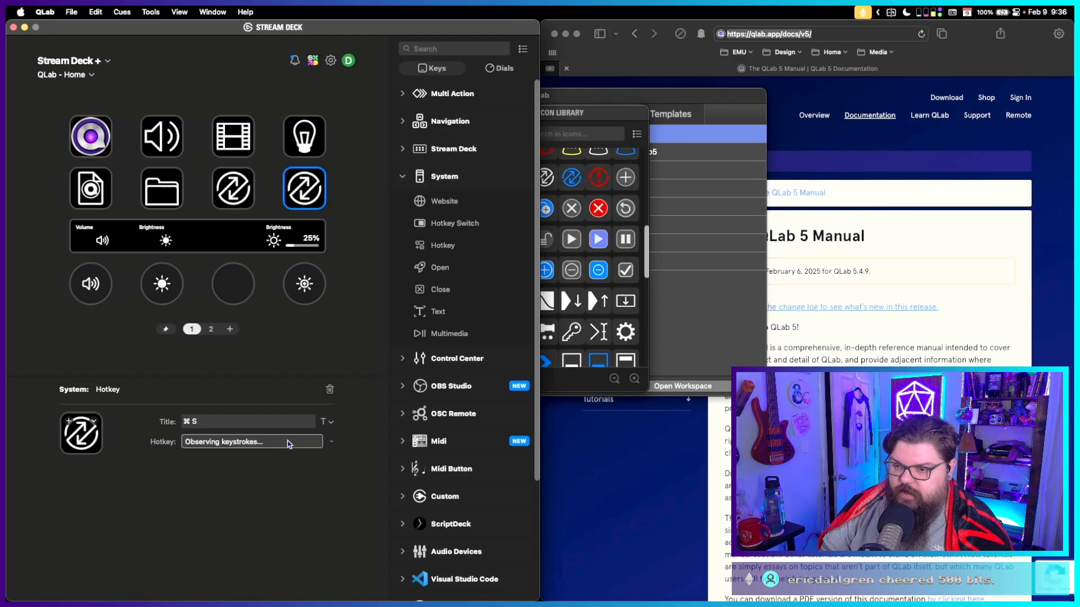
key("super+comma")
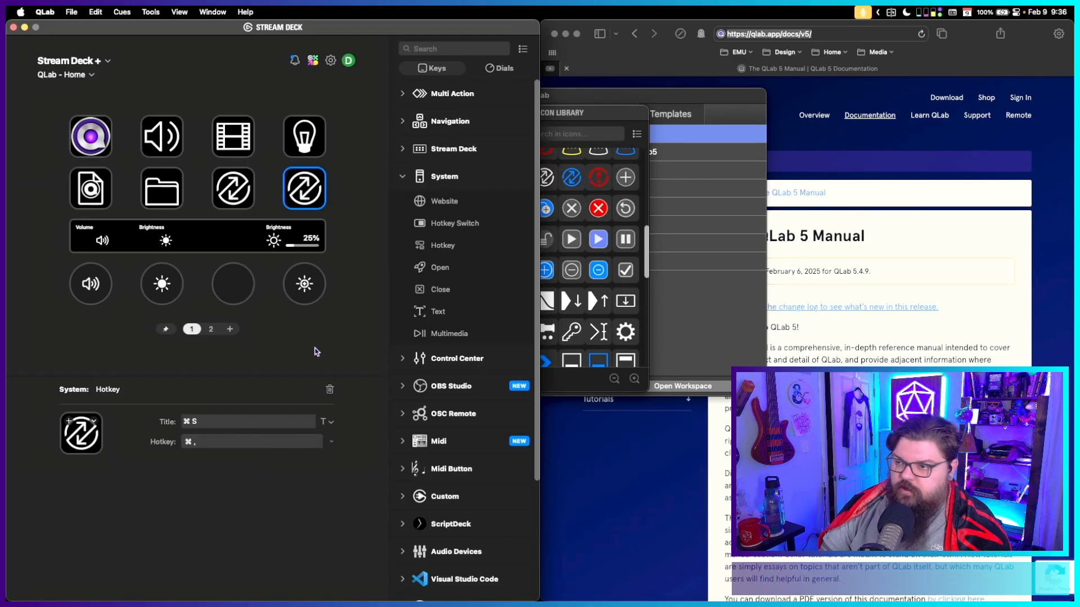
left_click(626, 332)
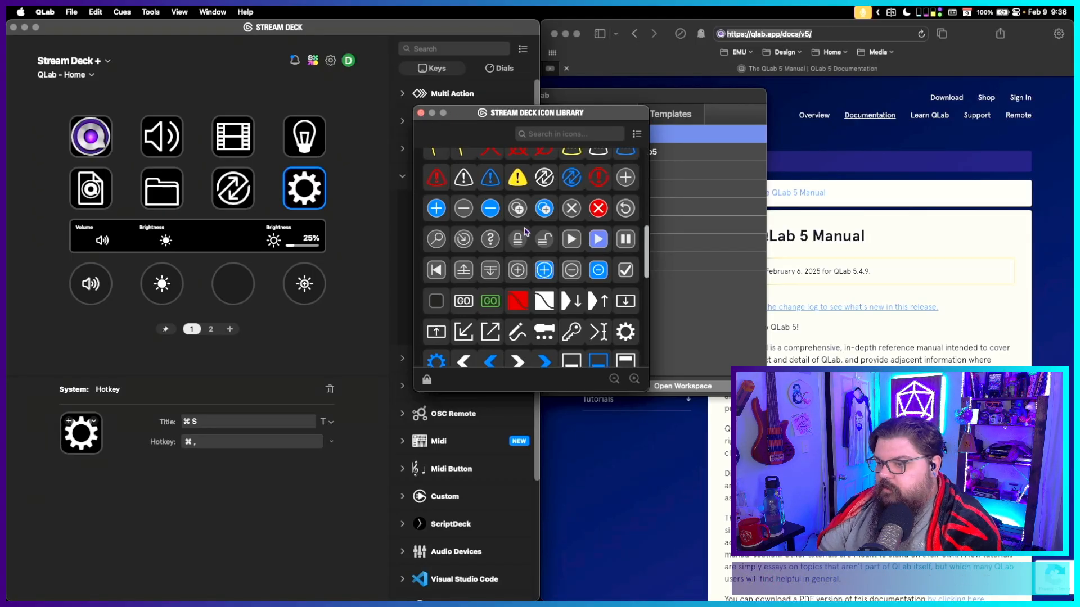
left_click(422, 113)
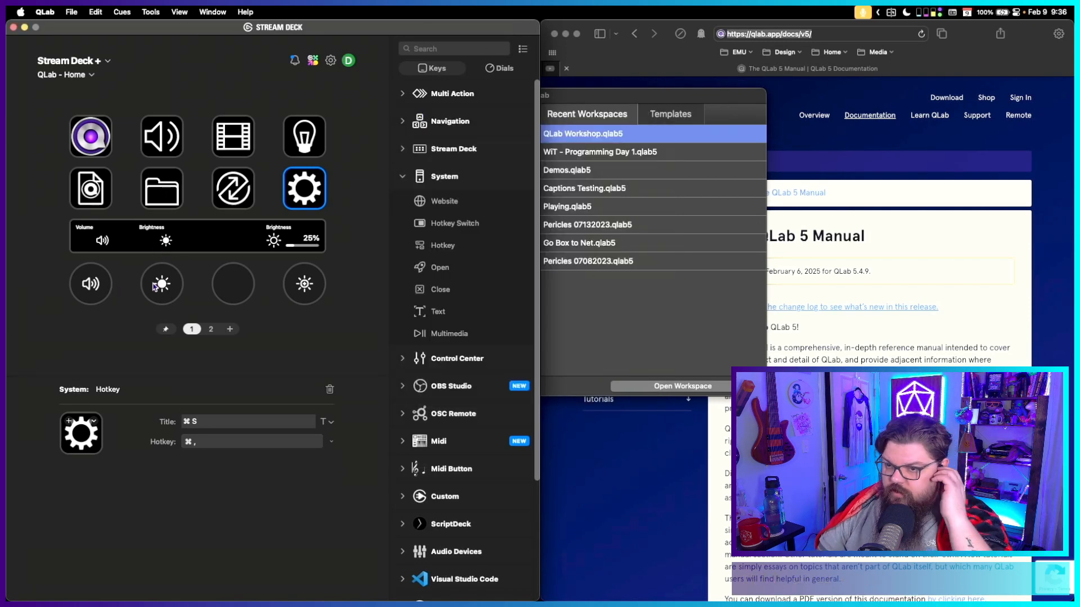
Title the screen brightness dial "Screen Birghtness".
left_click(168, 293)
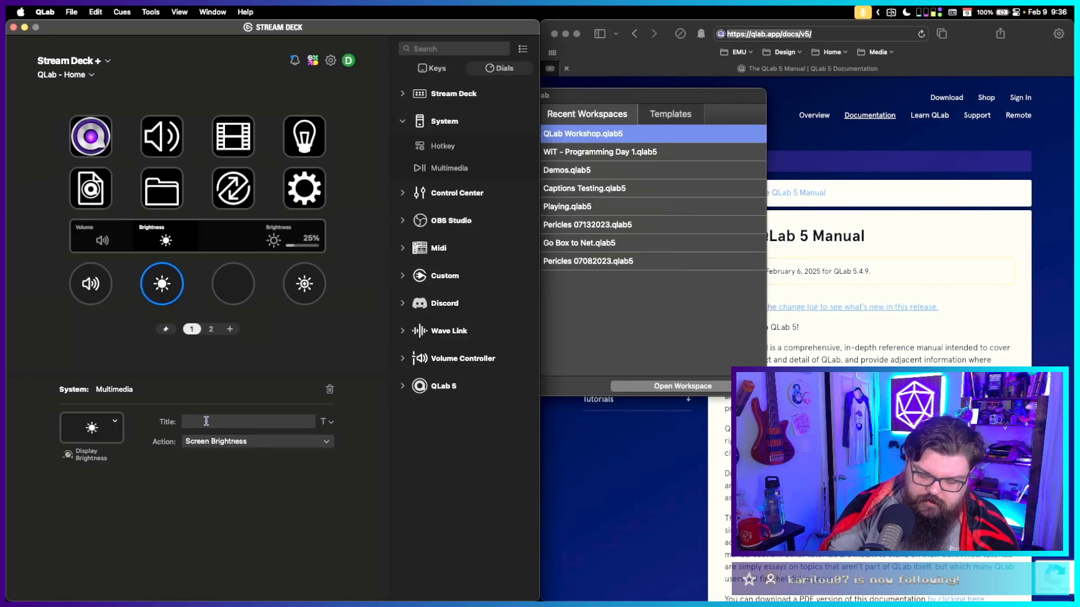
type("Scree")
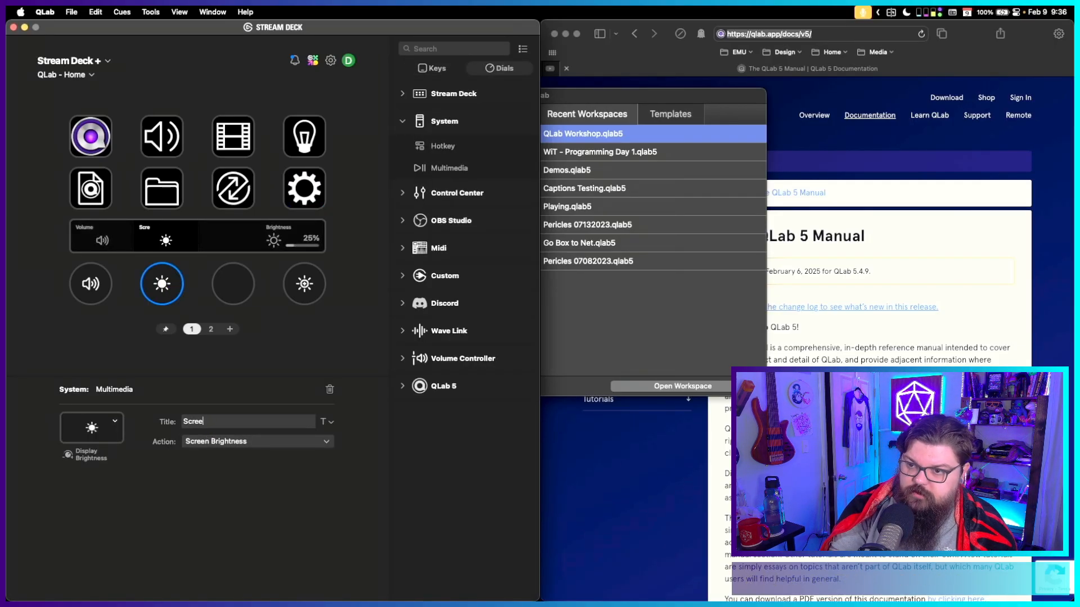
type("n Birghtnr")
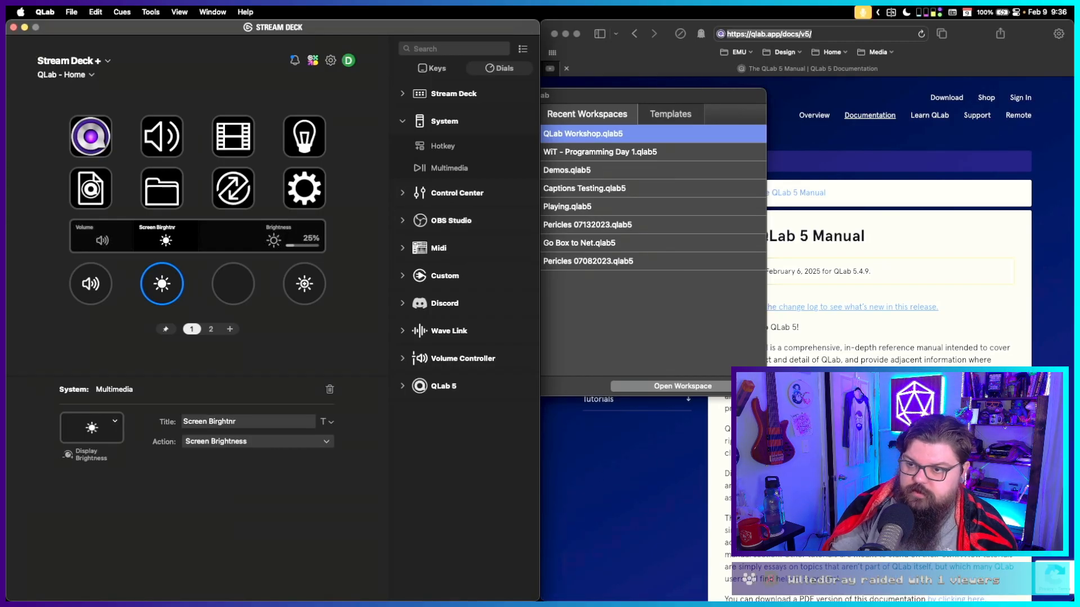
type("e")
key("BackSpace")
key("BackSpace")
type("ess")
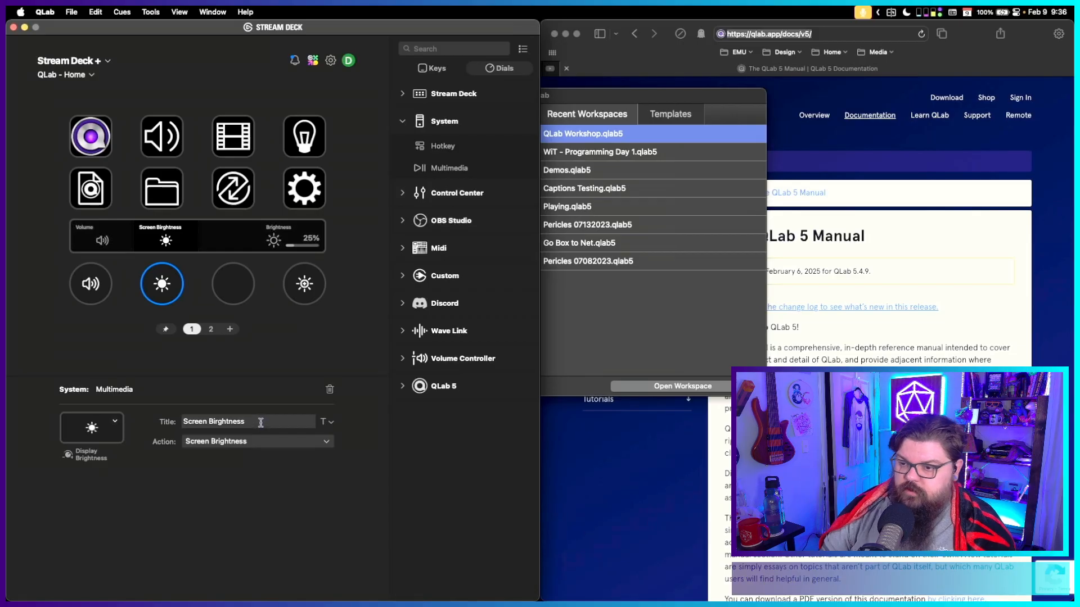
Title the system volume dial "Machine Volume".
left_click(79, 236)
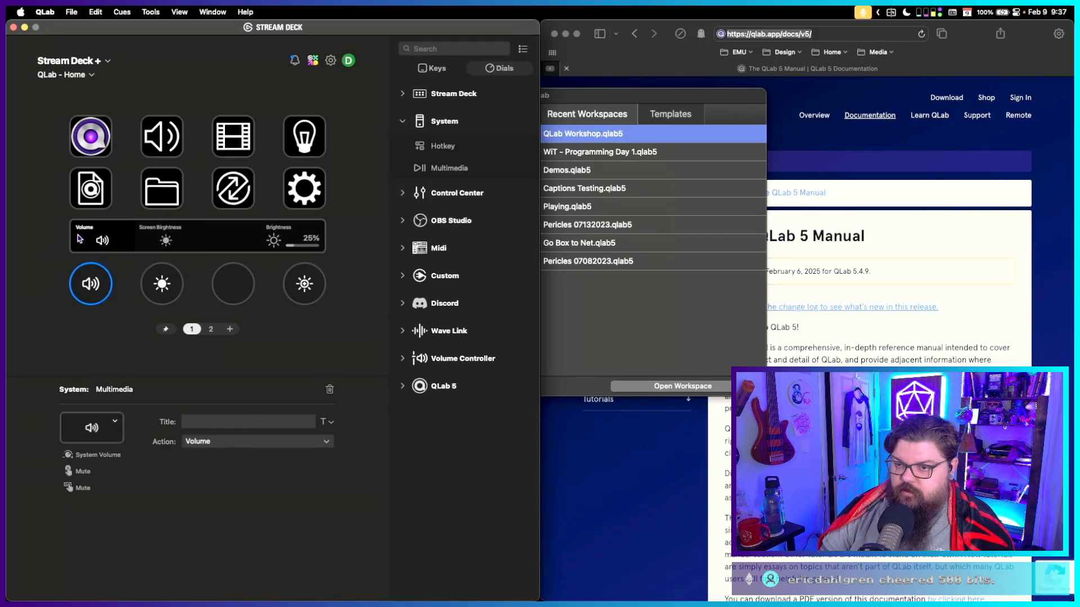
left_click(200, 420)
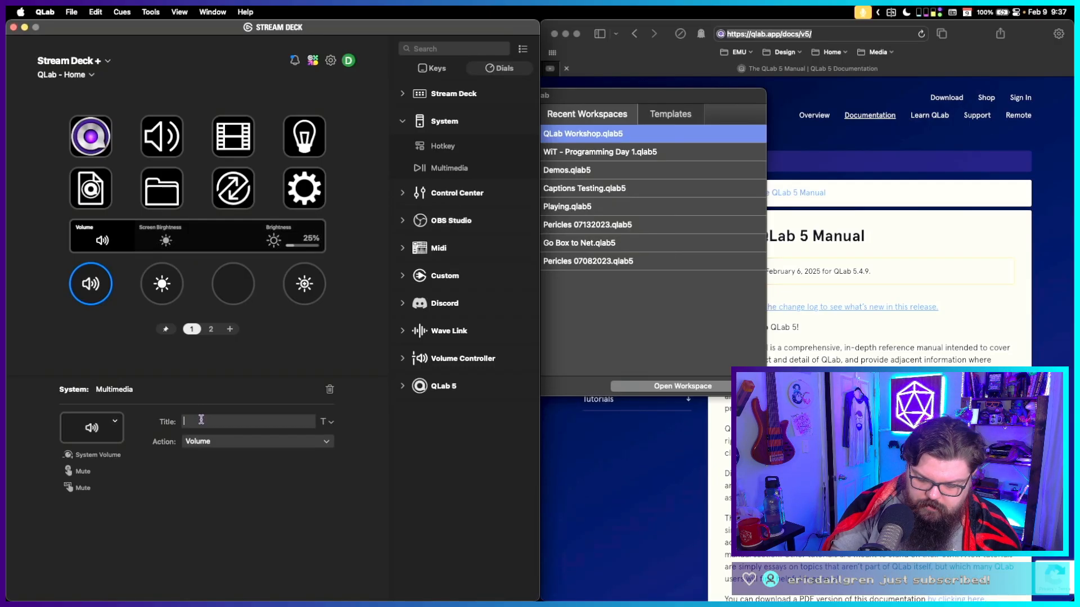
type("Mach")
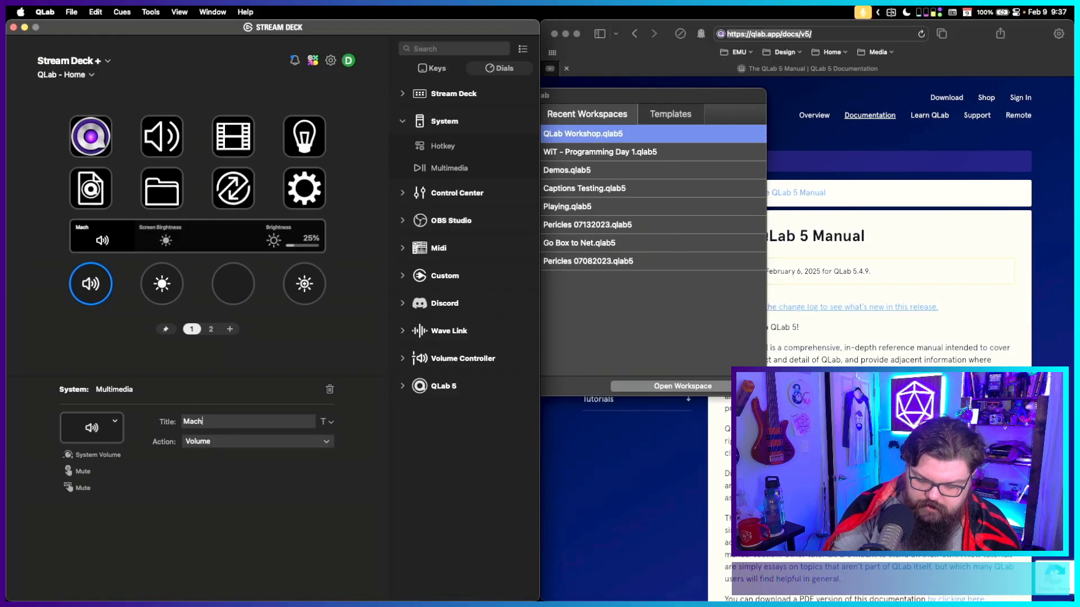
type("ine Volume")
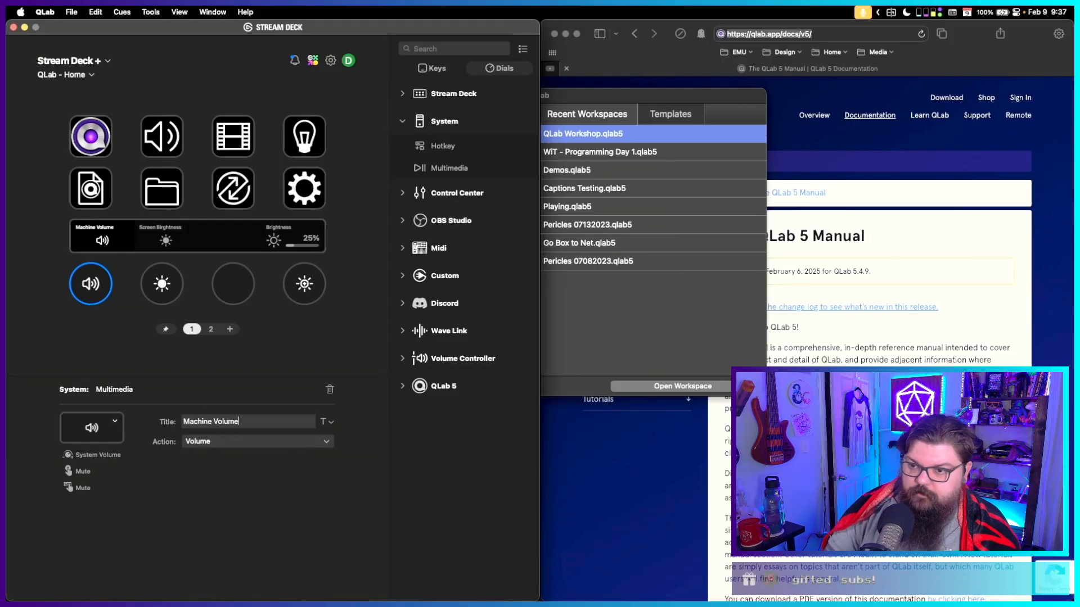
Title the Stream Deck brightness dial "Stream Deck".
left_click(284, 237)
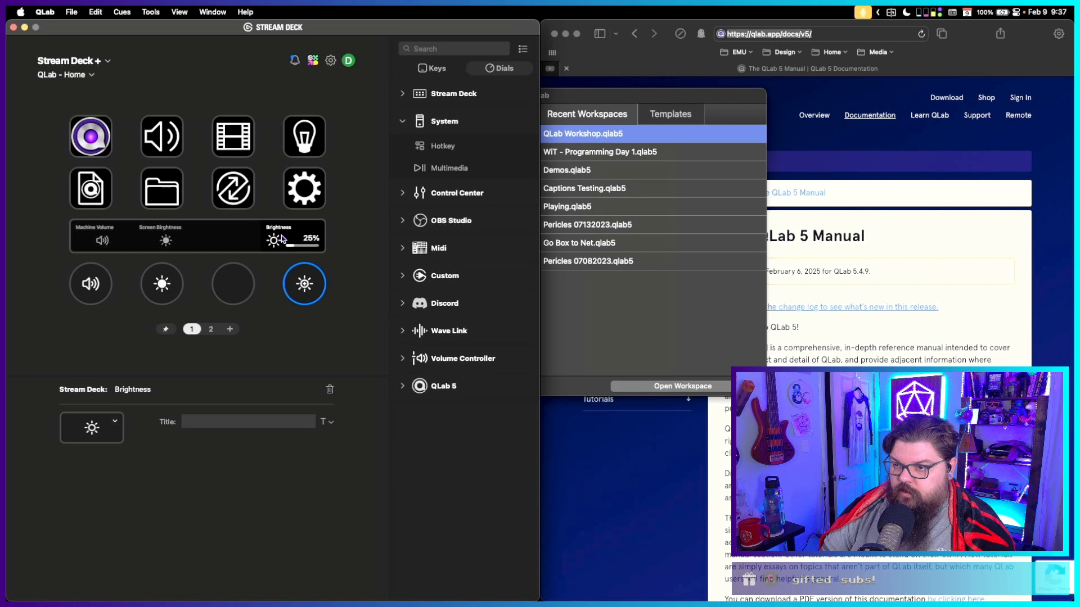
left_click(205, 419)
type("S")
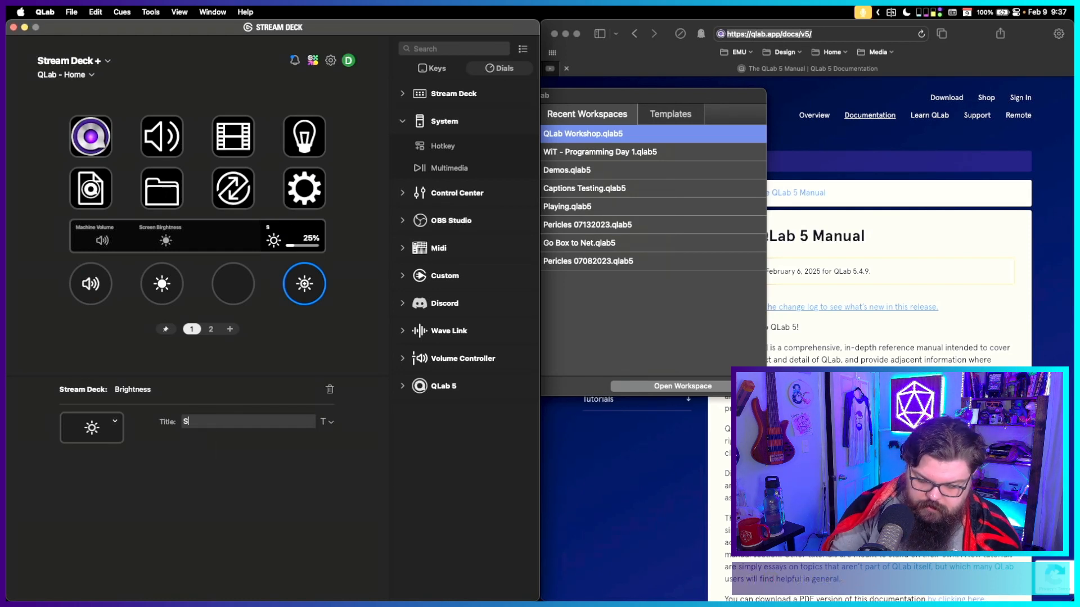
type("tream Deck")
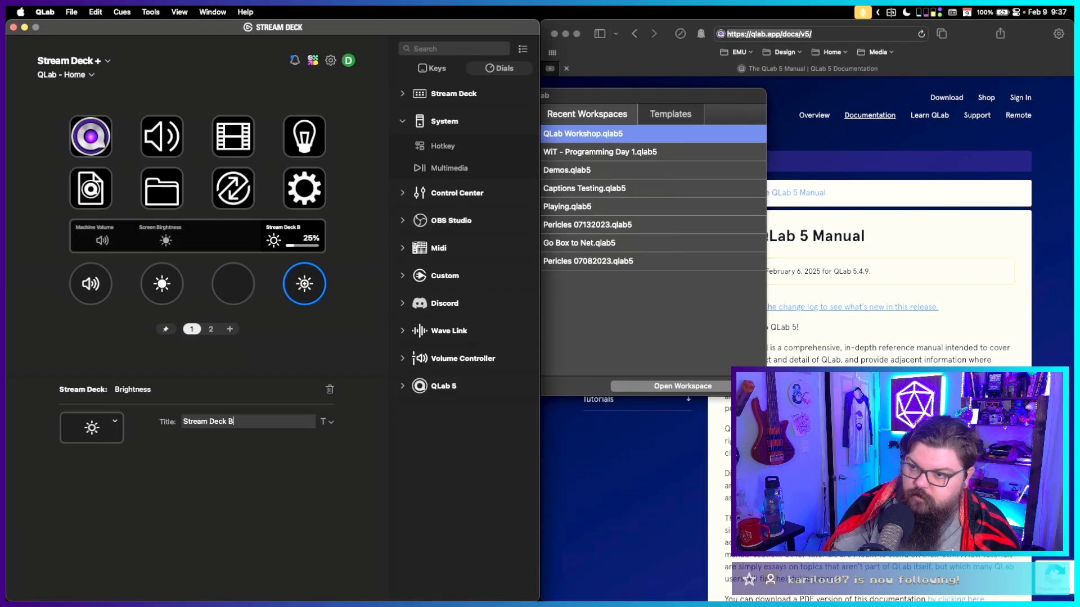
Replace the screen brightness dial's title with "Machine".
left_click(165, 240)
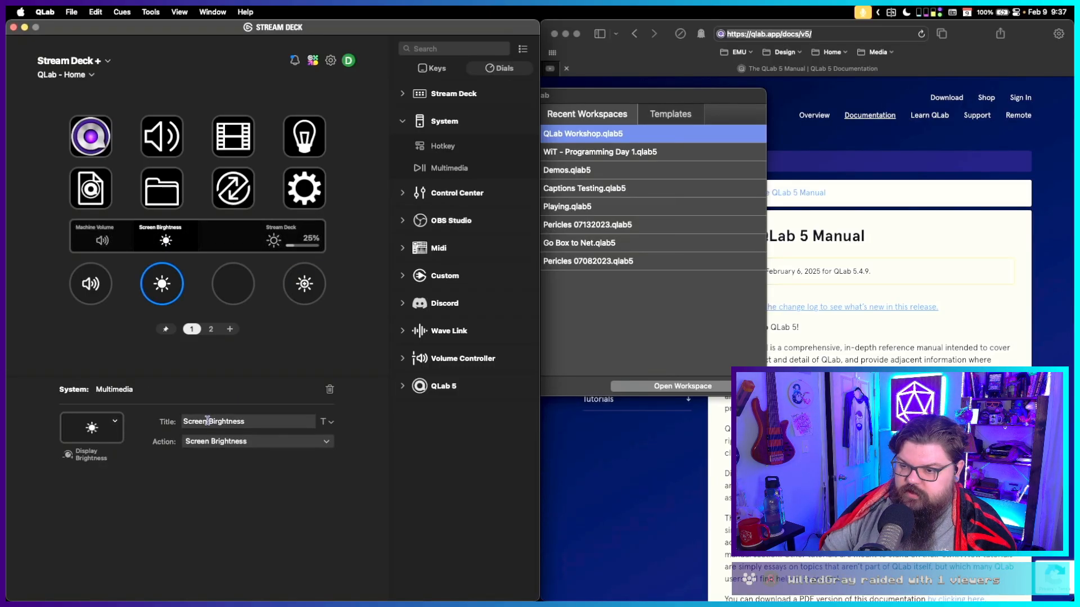
left_click_drag(207, 421, 262, 425)
key("BackSpace")
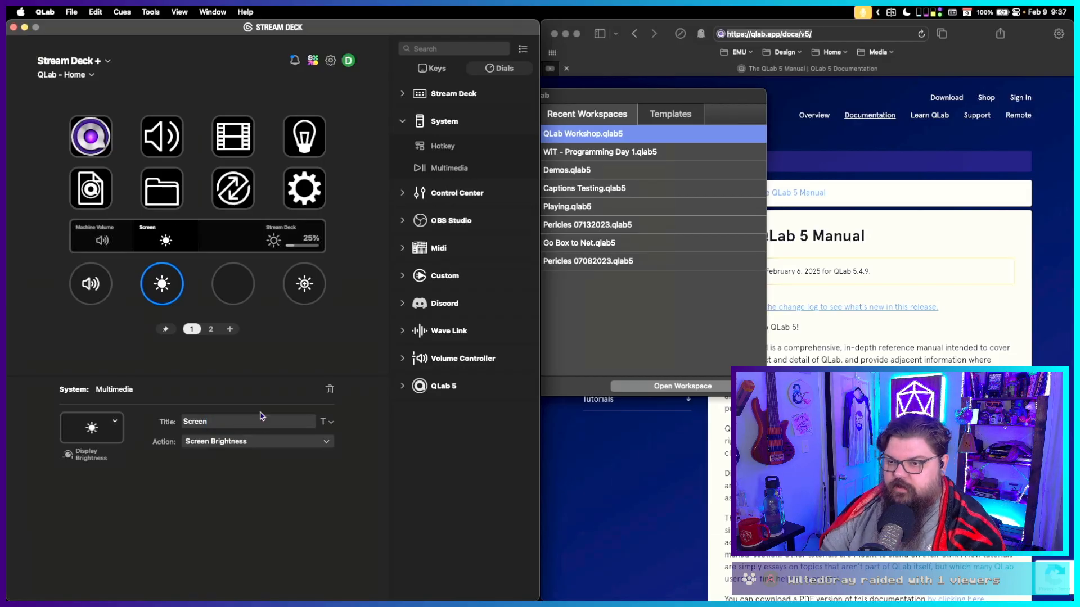
double_click(198, 421)
type("Machine")
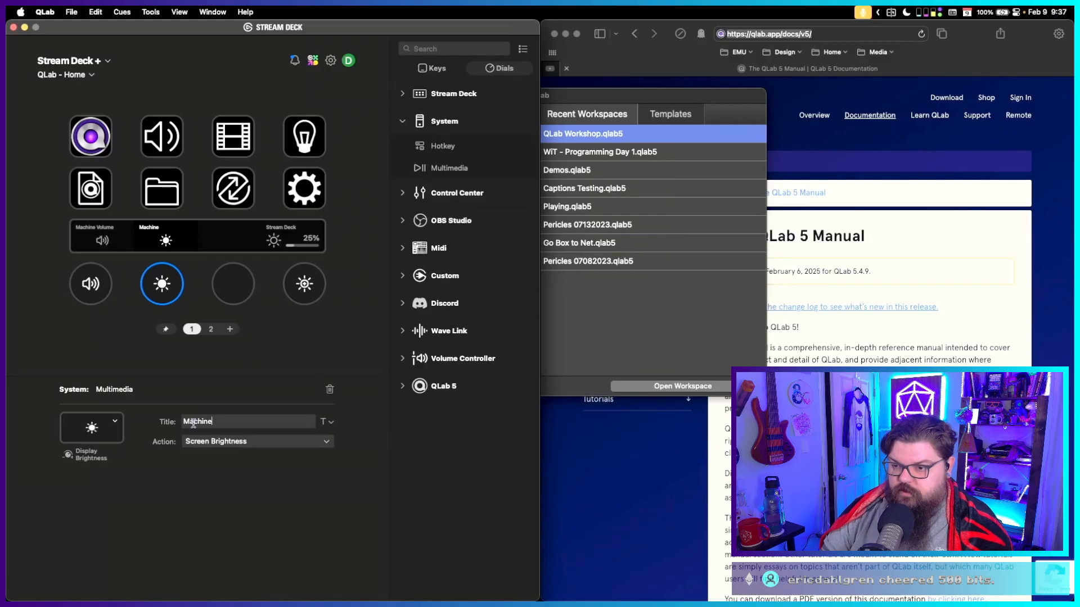
Shorten the system volume dial's title to "Machine".
left_click(103, 240)
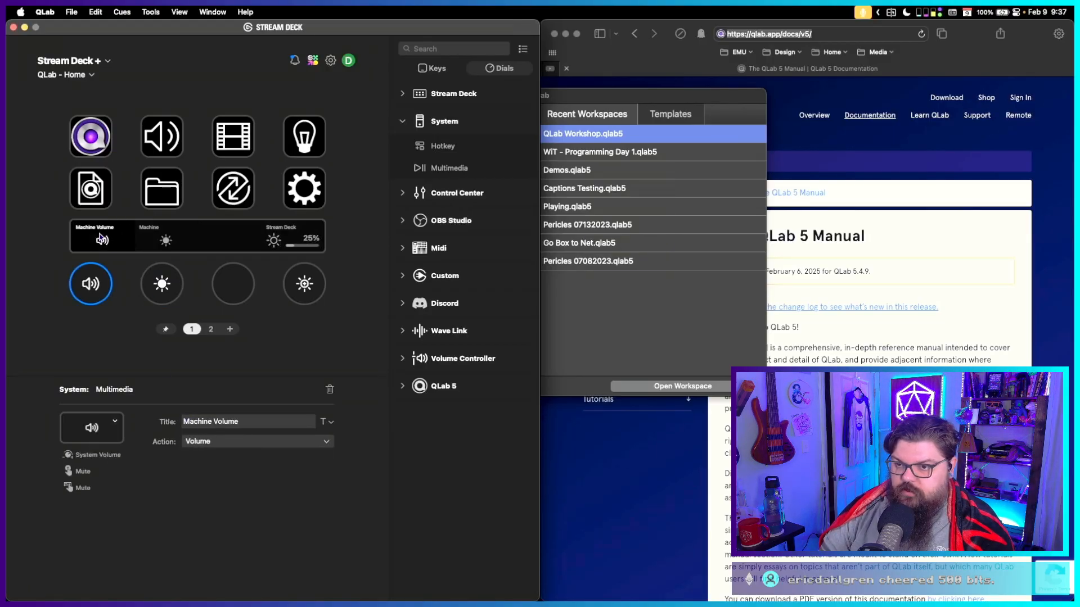
double_click(224, 421)
key("BackSpace")
key("BackSpace")
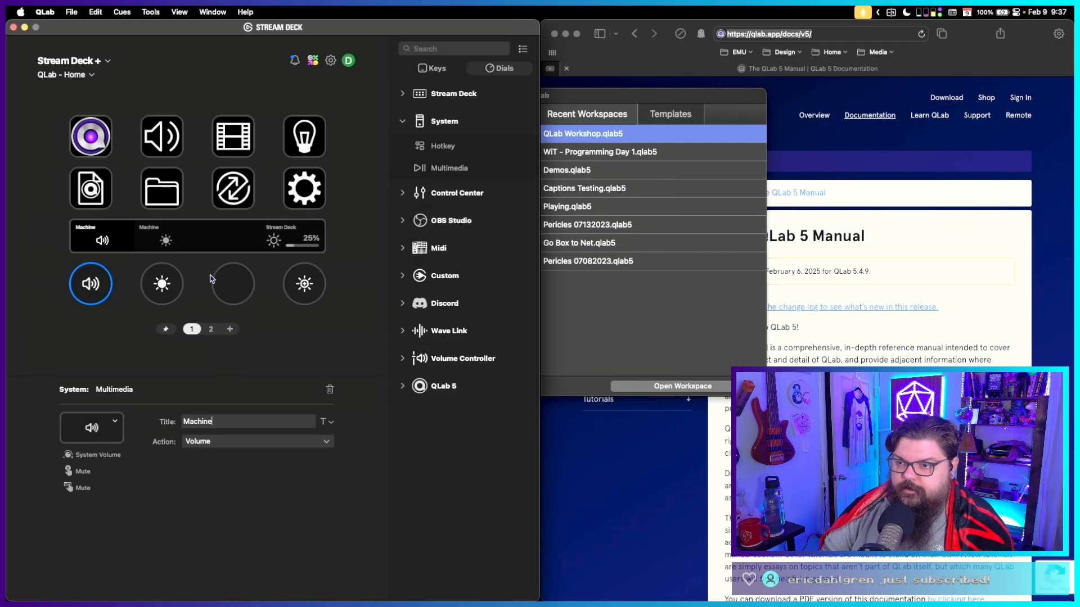
Open the Stream Deck background library and apply the blue-and-white static image from the Future category to the touch strip.
right_click(224, 233)
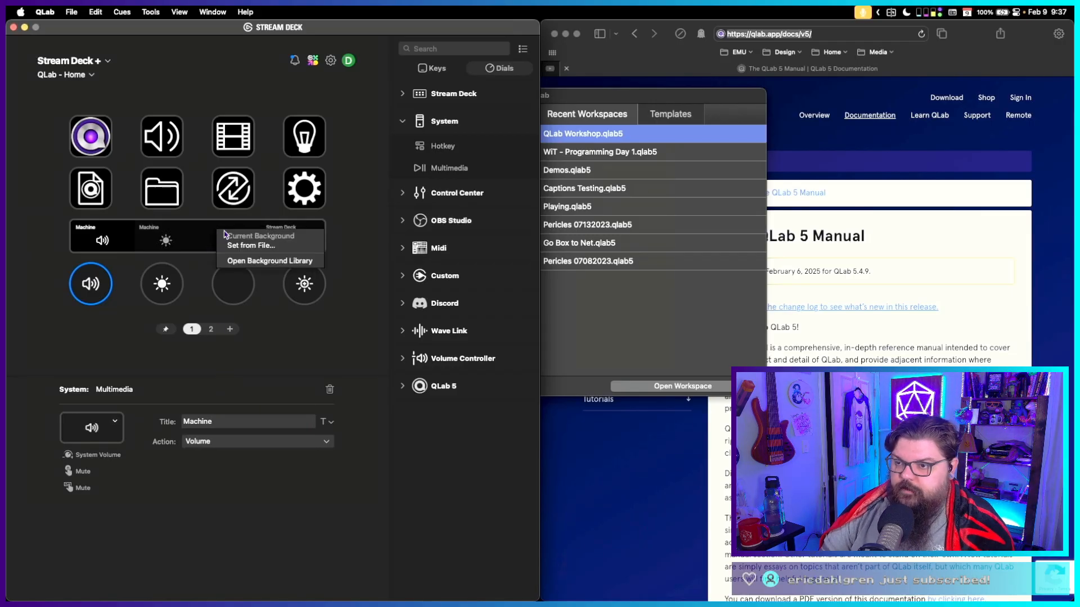
left_click(267, 262)
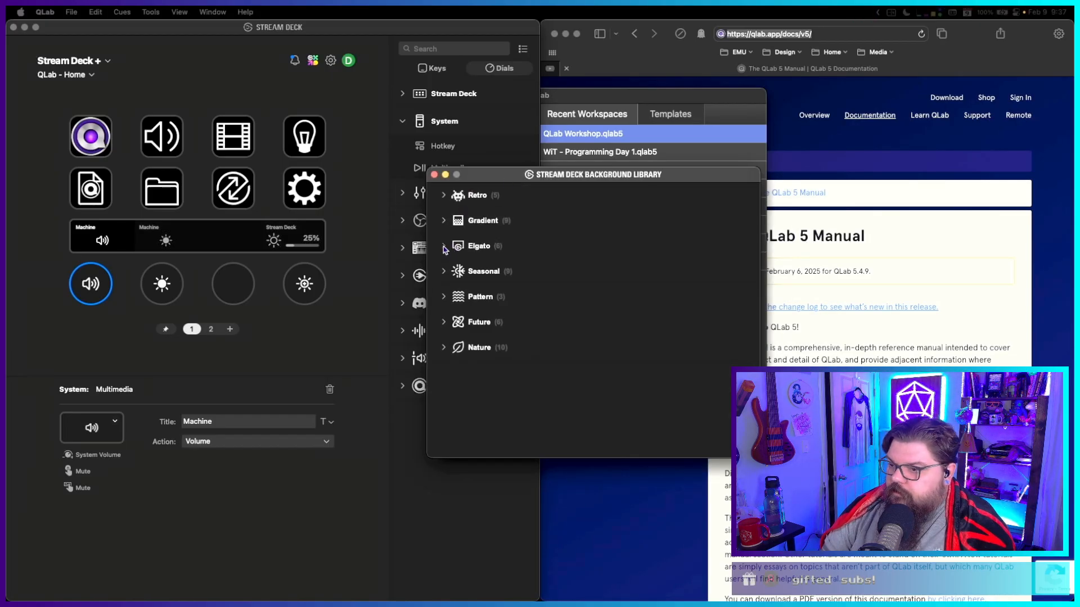
left_click(444, 246)
left_click(444, 247)
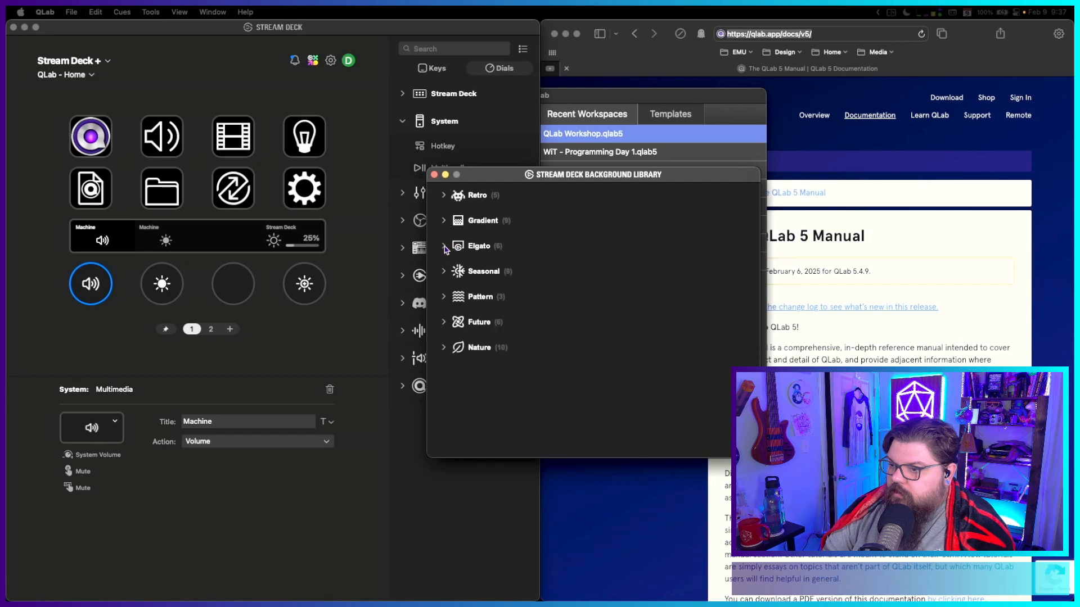
left_click(444, 297)
left_click(444, 297)
left_click(444, 323)
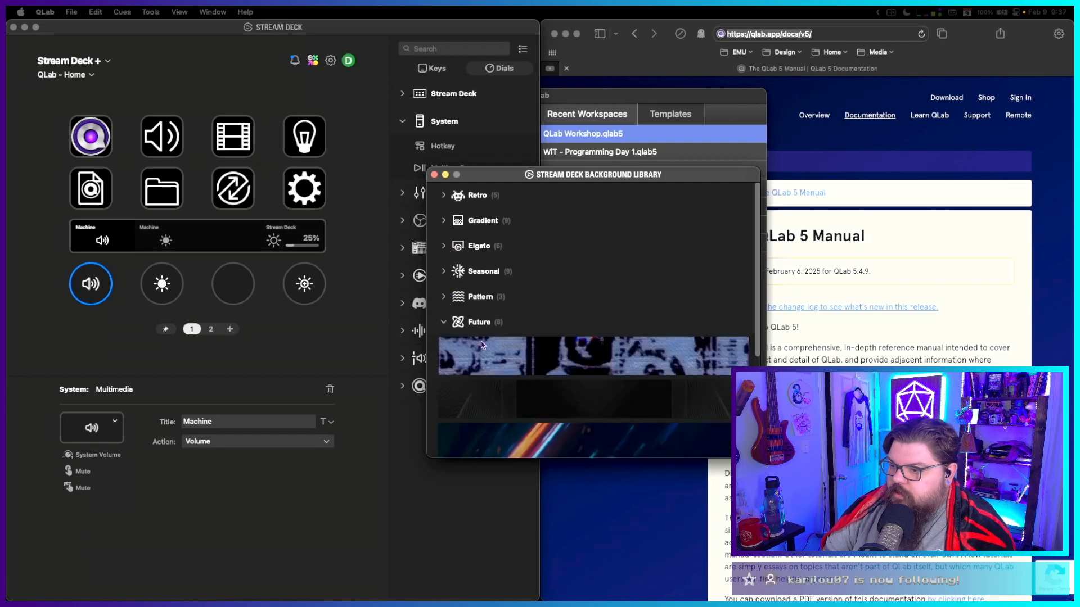
scroll(481, 344, "down", 5)
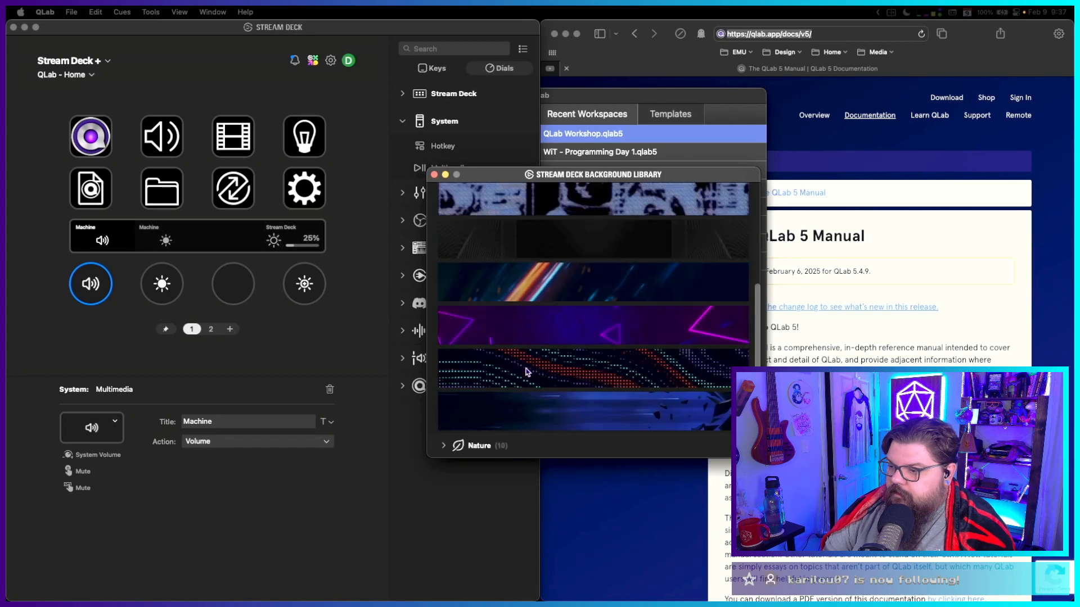
left_click(559, 205)
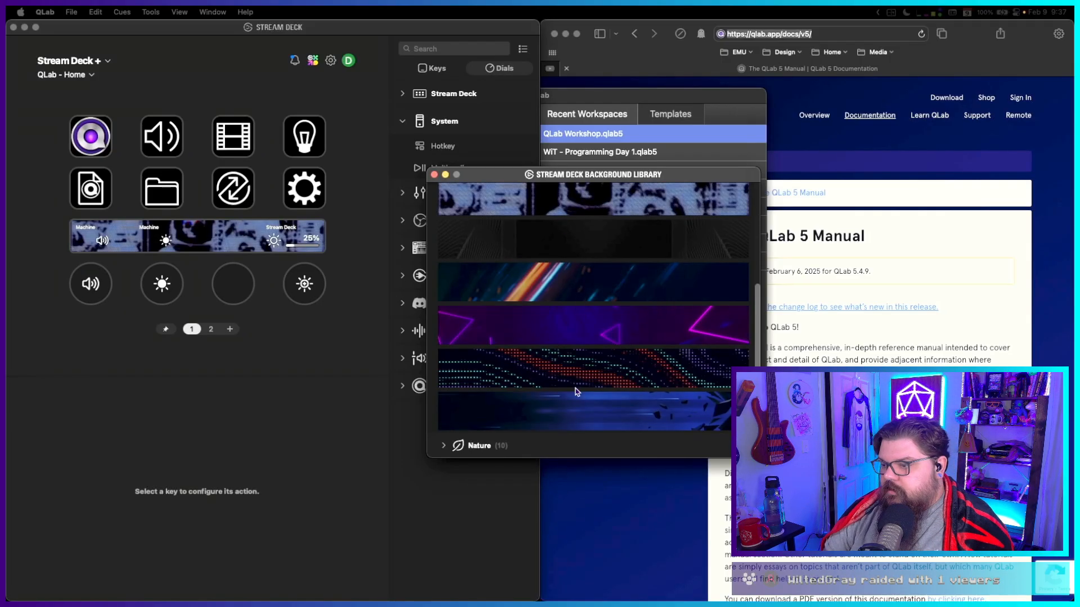
scroll(576, 415, "up", 5)
scroll(568, 402, "down", 5)
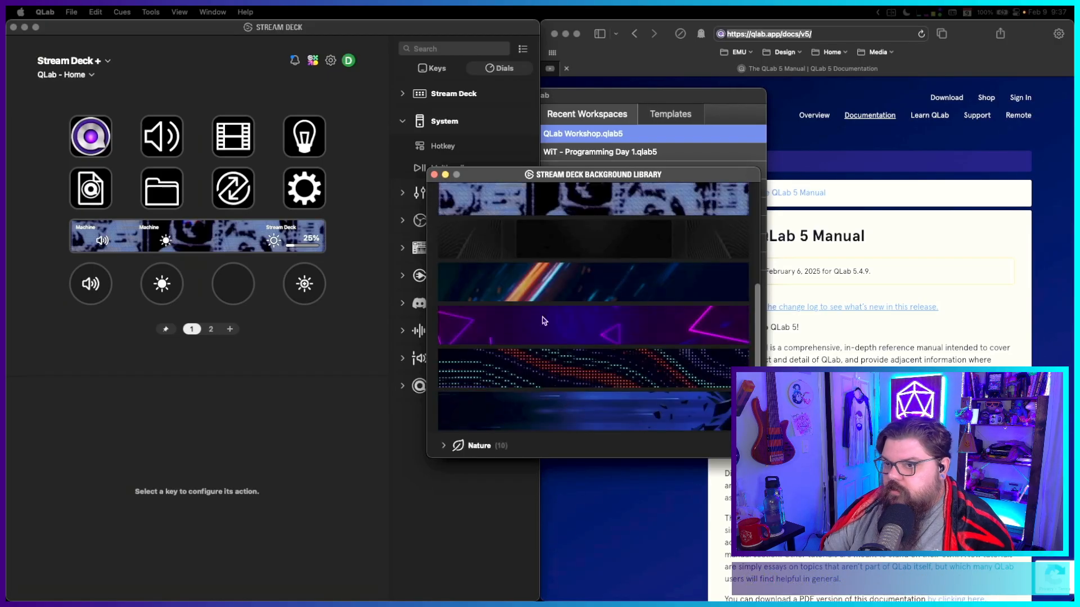
right_click(239, 184)
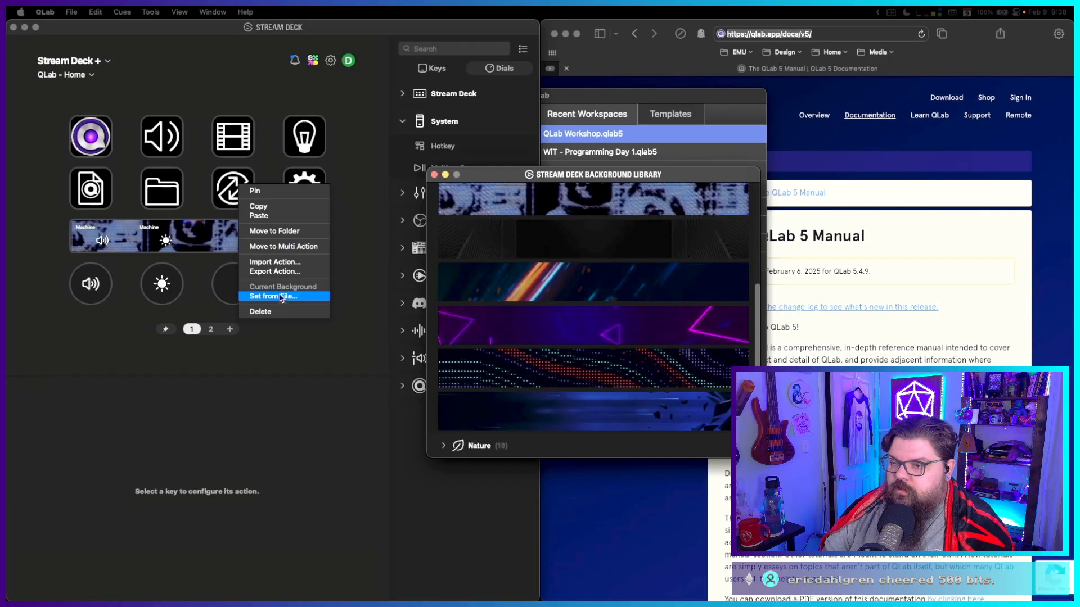
left_click(590, 301)
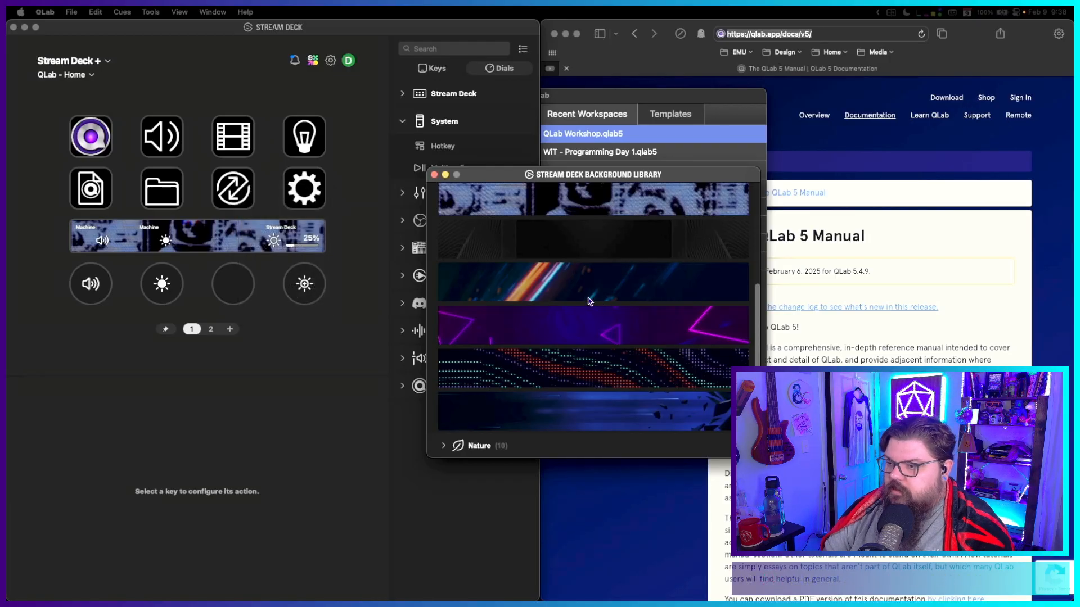
Set the touch strip background to the magenta-to-blue image from the Gradient category.
scroll(518, 253, "up", 5)
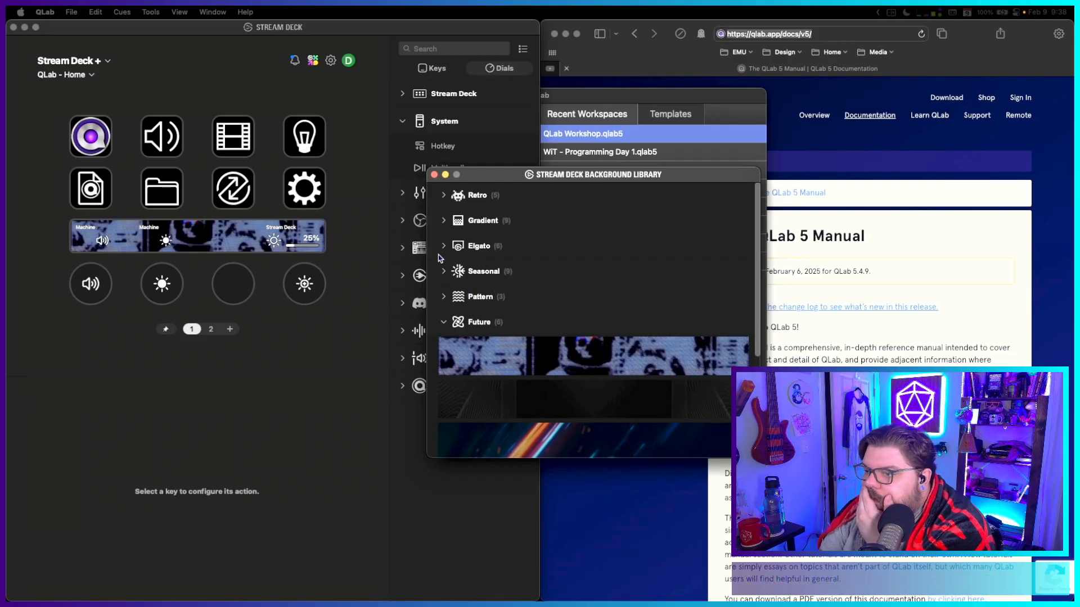
left_click(444, 221)
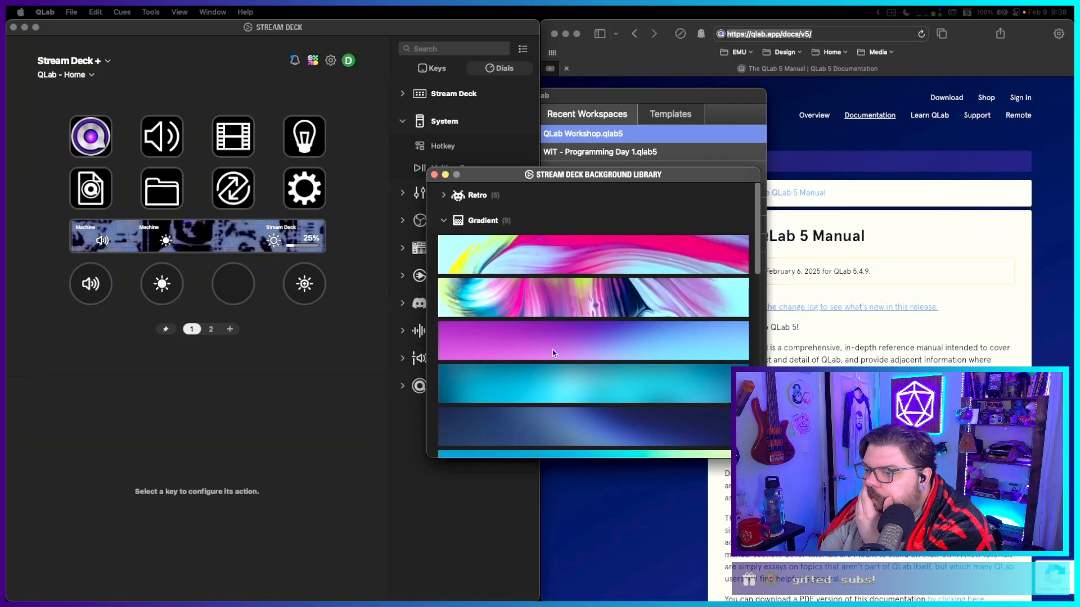
scroll(553, 353, "down", 10)
scroll(554, 355, "up", 6)
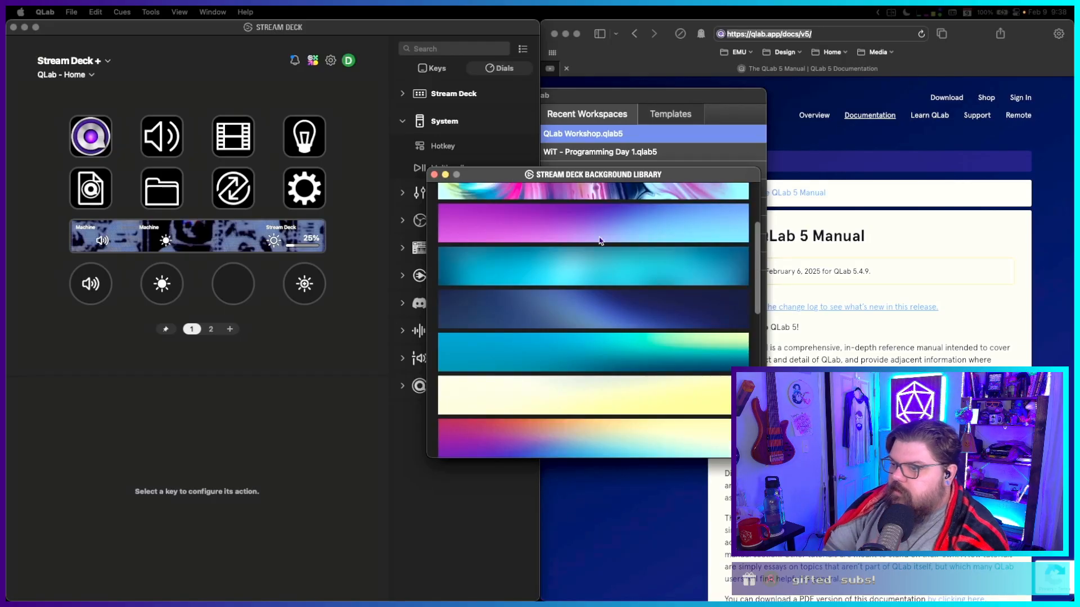
left_click(603, 220)
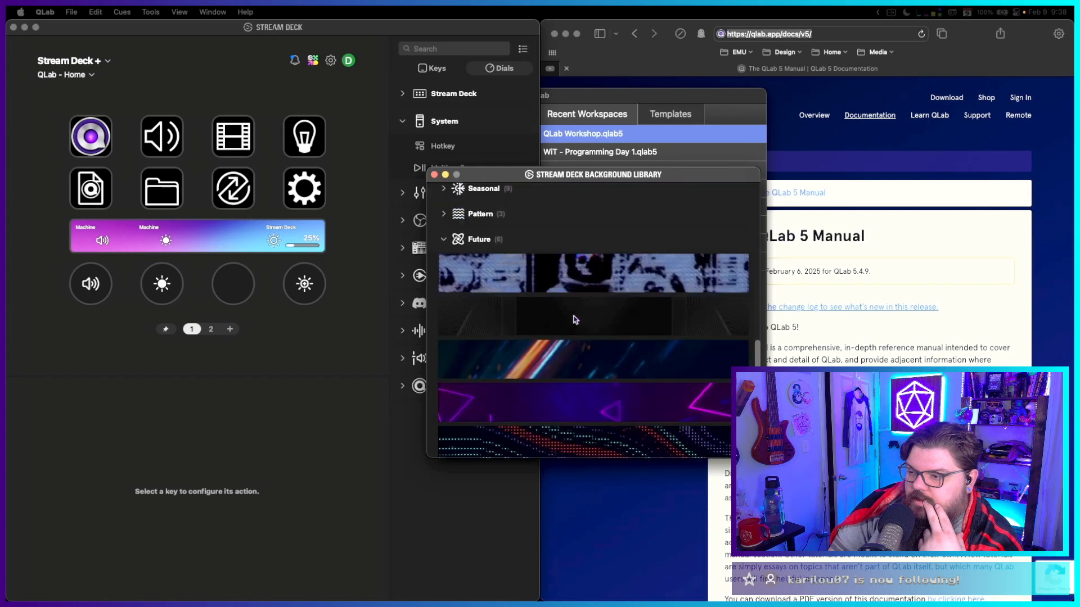
Look through the Retro and Seasonal background categories for an alternative touch strip image.
scroll(500, 284, "up", 2)
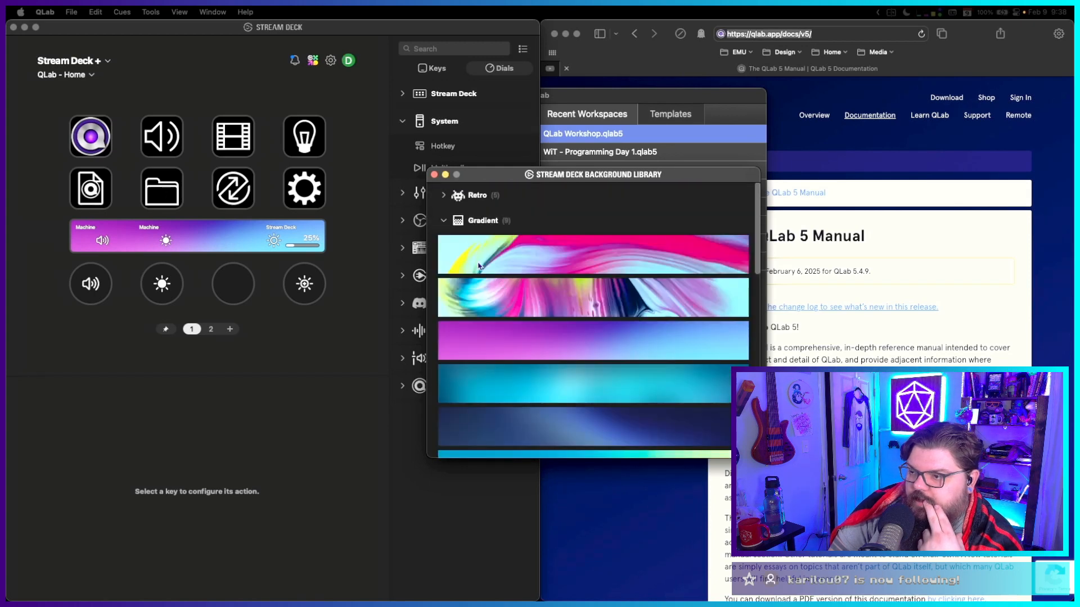
left_click(443, 220)
left_click(442, 199)
scroll(508, 303, "down", 5)
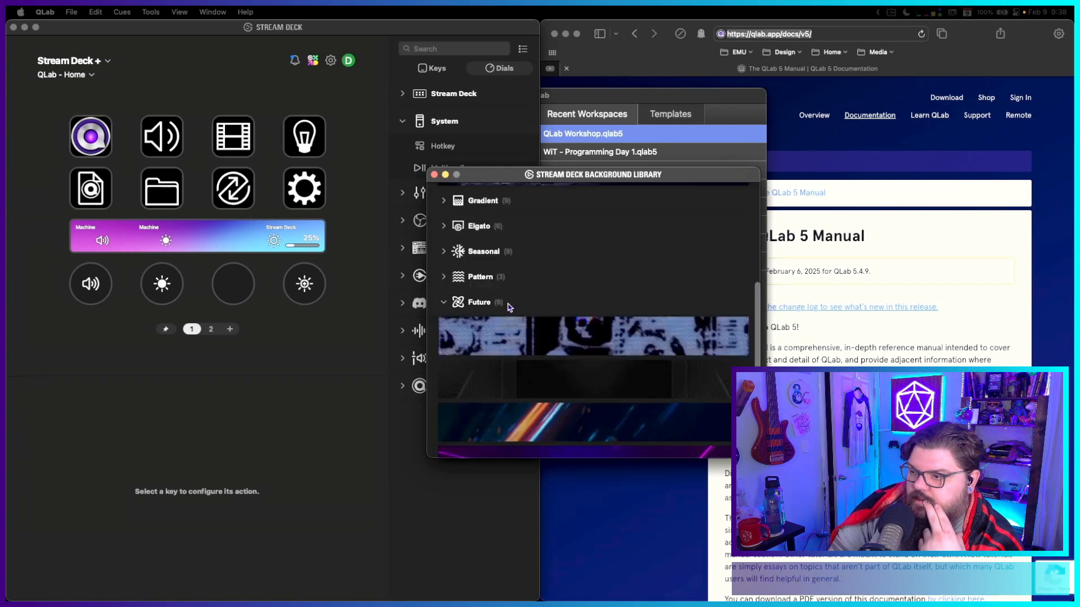
scroll(508, 304, "up", 3)
scroll(513, 308, "up", 3)
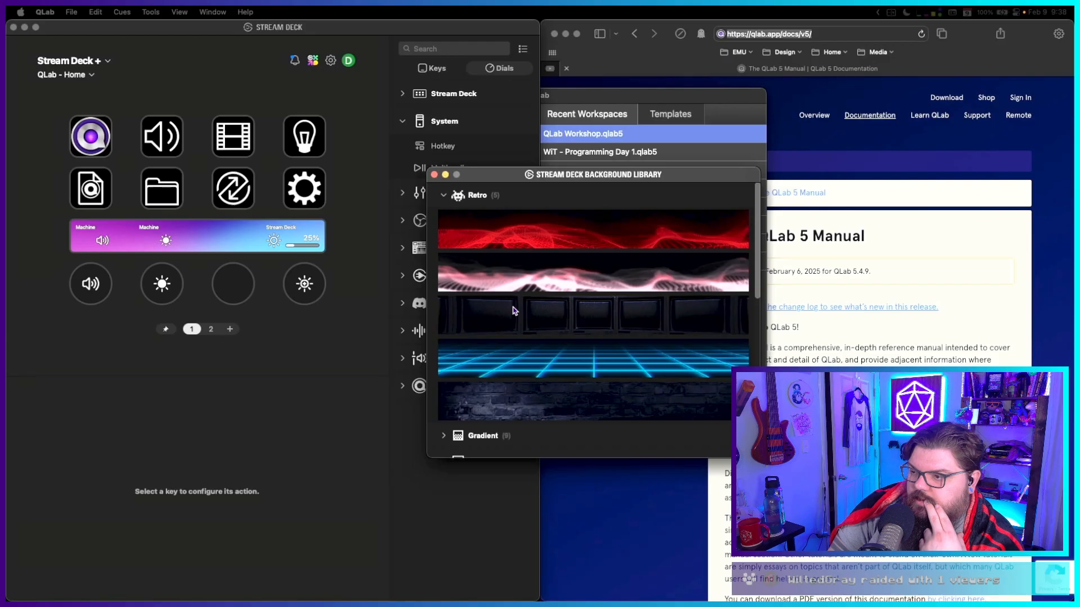
left_click(444, 196)
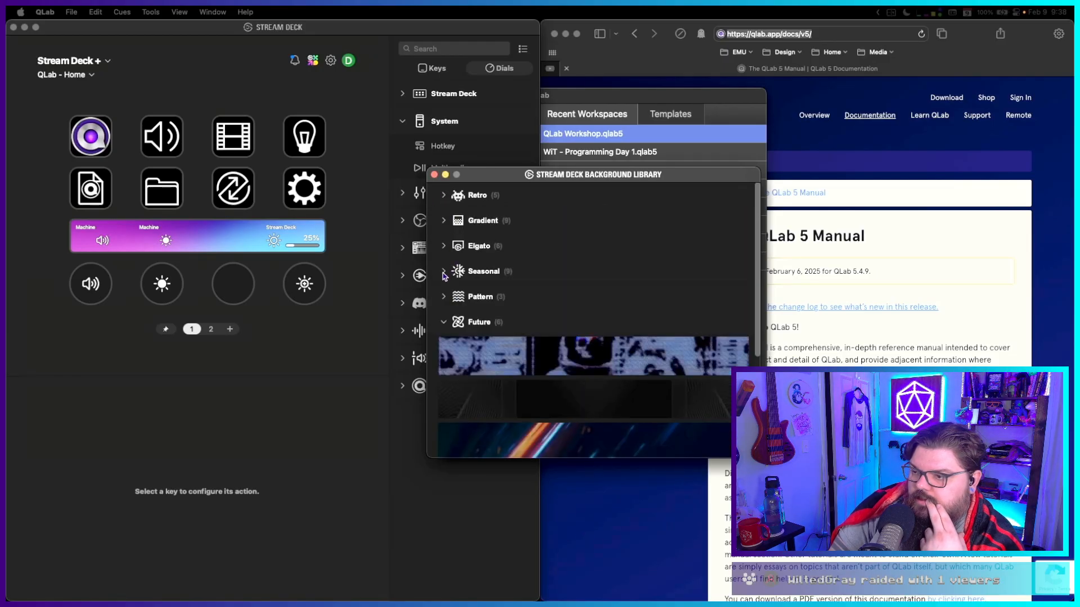
left_click(444, 272)
left_click(444, 272)
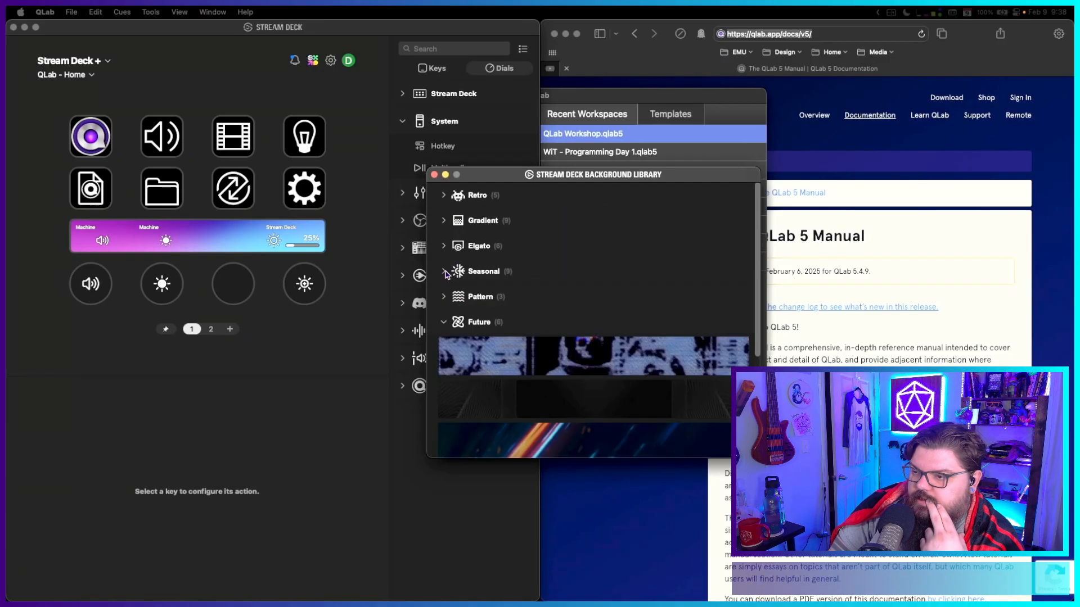
Change the touch strip background to the purple neon triangles image from the Future category.
left_click(444, 295)
scroll(486, 323, "down", 5)
scroll(486, 323, "down", 2)
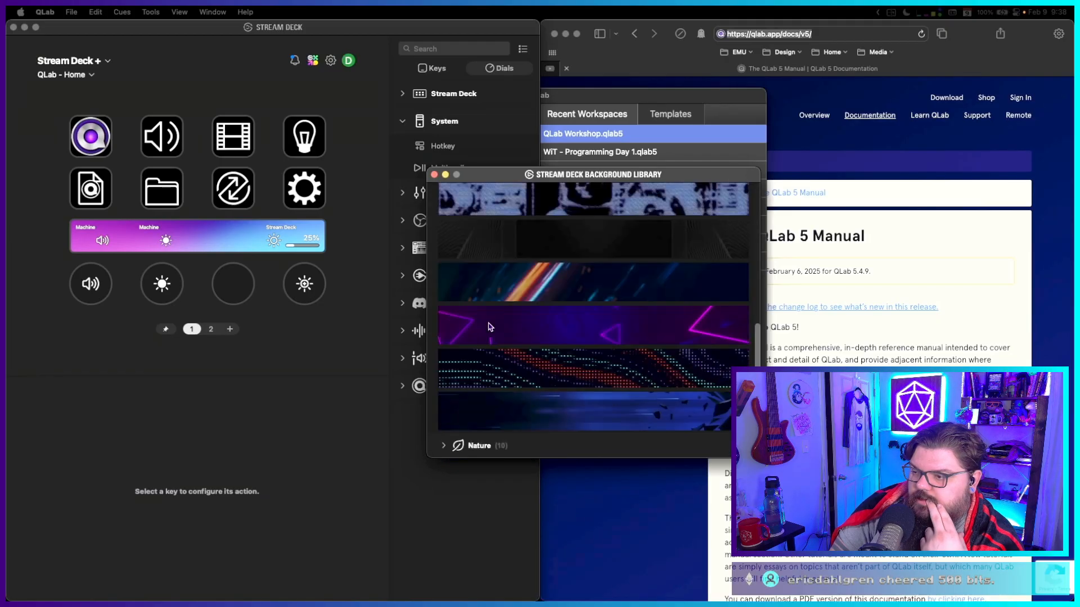
left_click(517, 330)
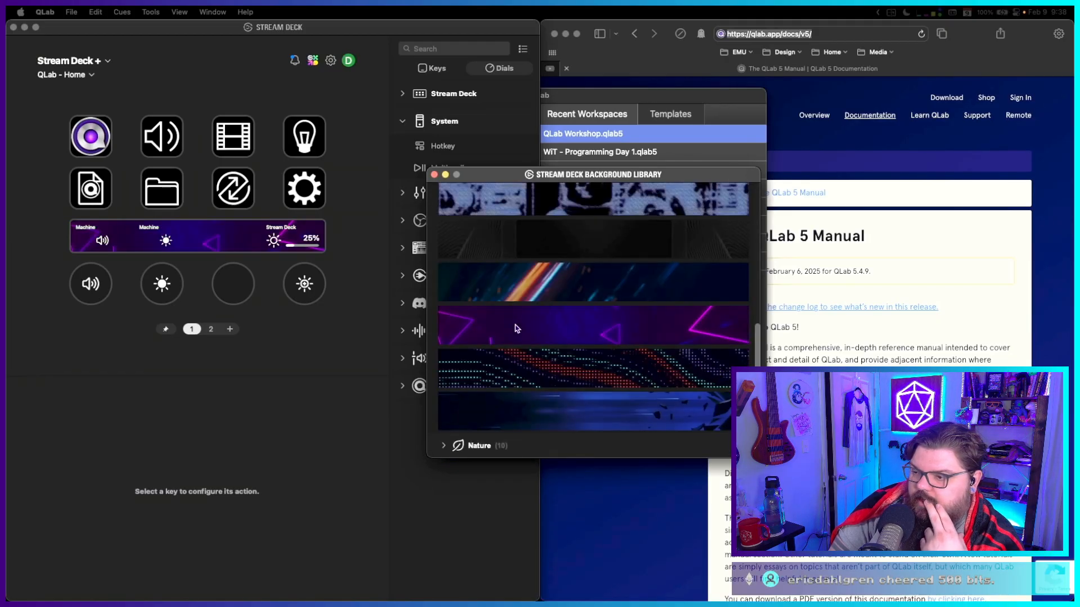
Reapply the blue-and-white static image from the Future category as the touch strip background and leave the background library.
scroll(515, 323, "up", 5)
left_click(444, 243)
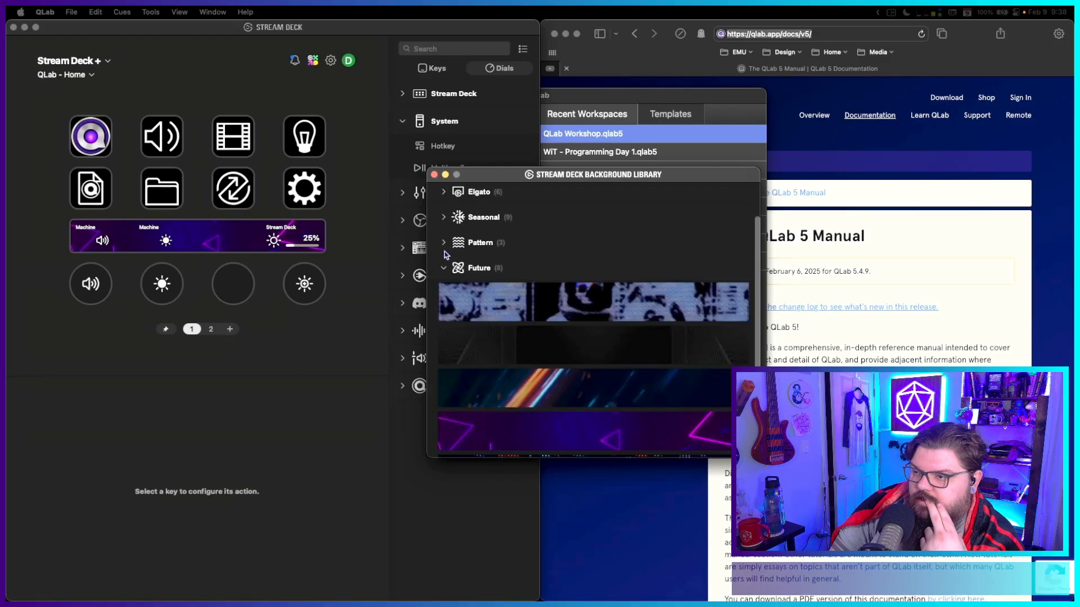
scroll(446, 272, "up", 2)
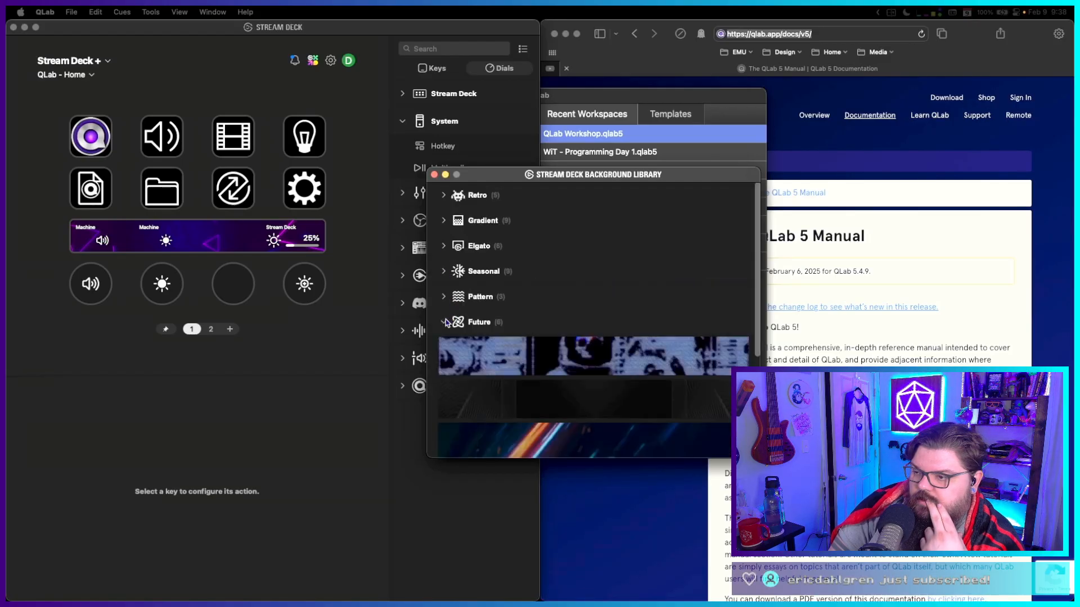
scroll(544, 387, "down", 6)
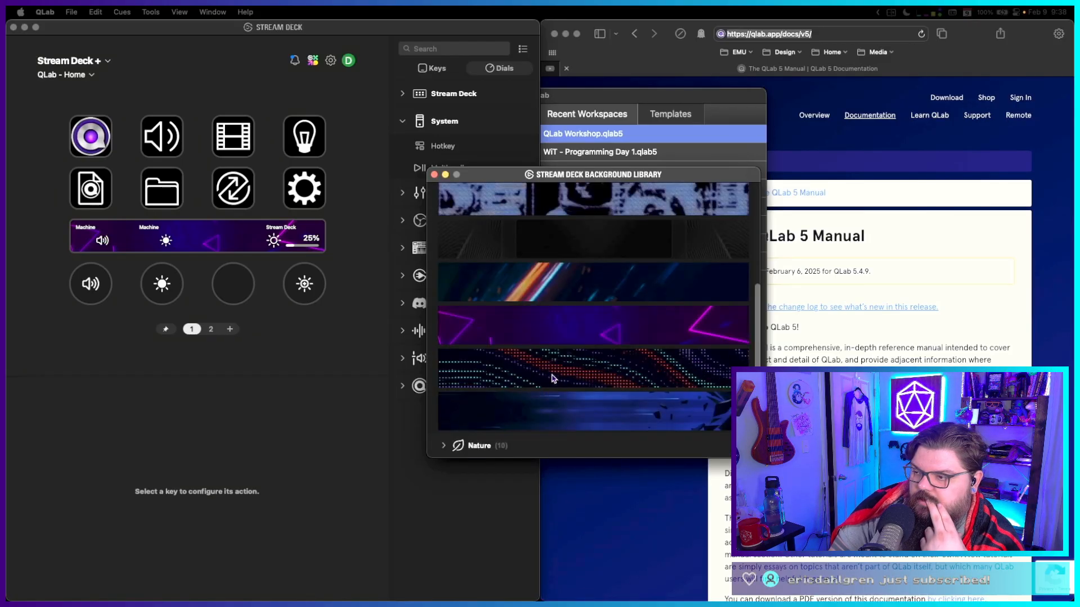
scroll(565, 388, "up", 4)
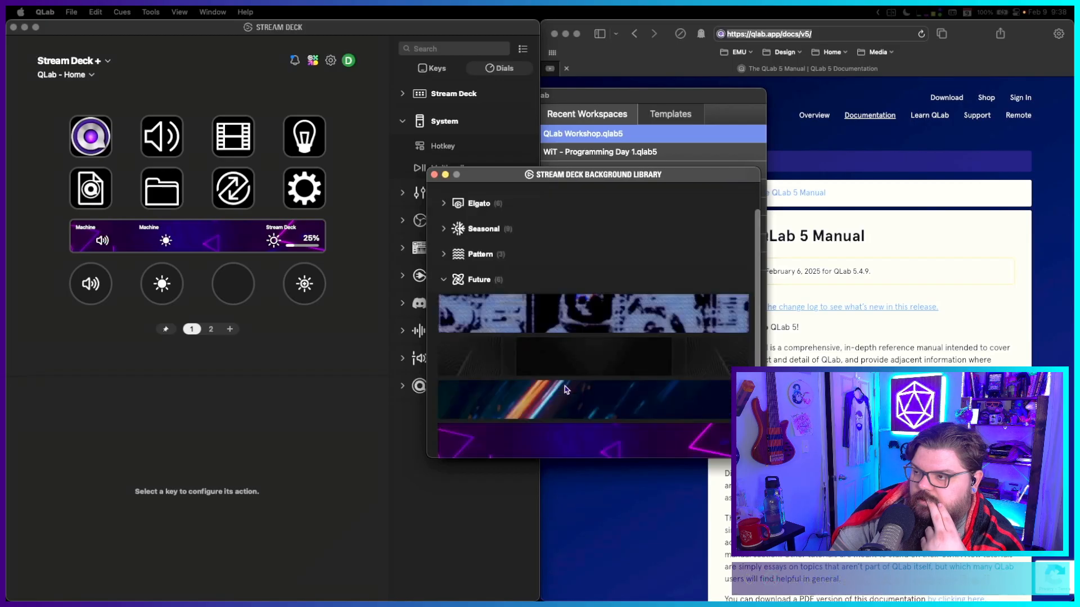
left_click(535, 326)
left_click(444, 279)
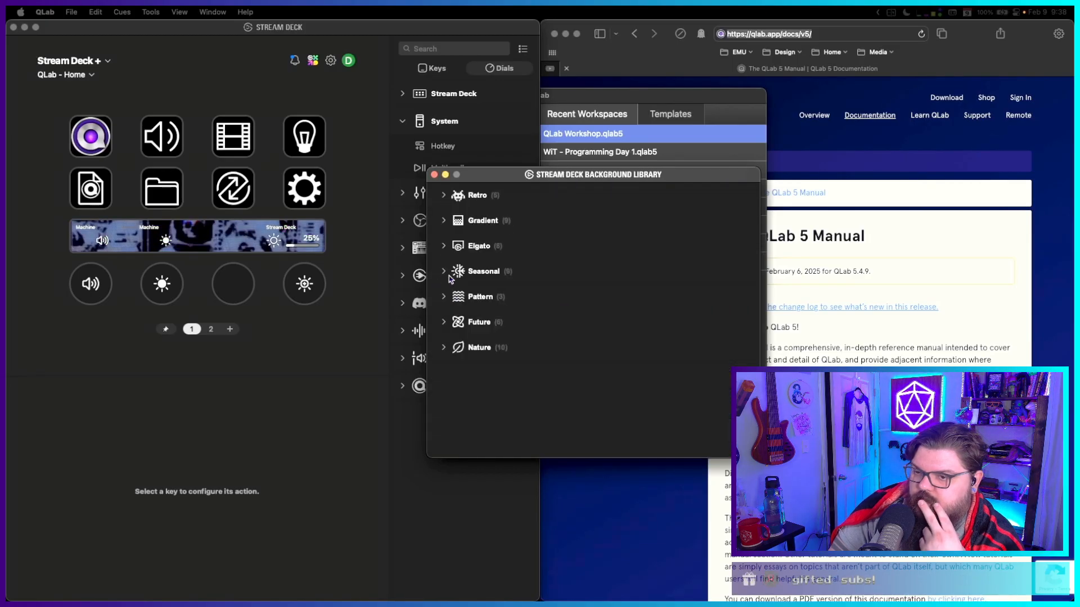
left_click(294, 242)
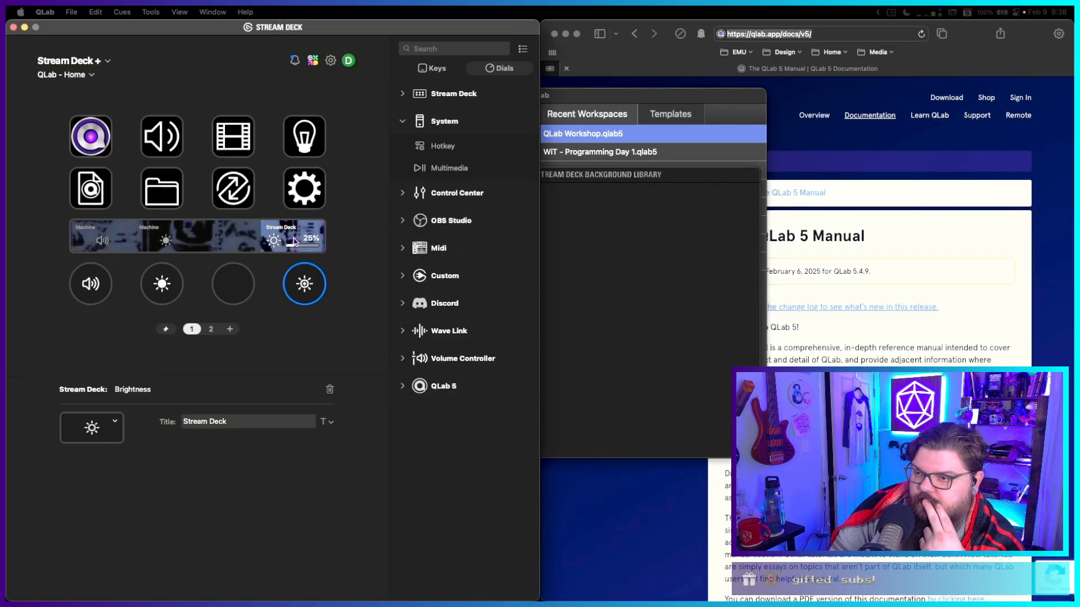
left_click(346, 207)
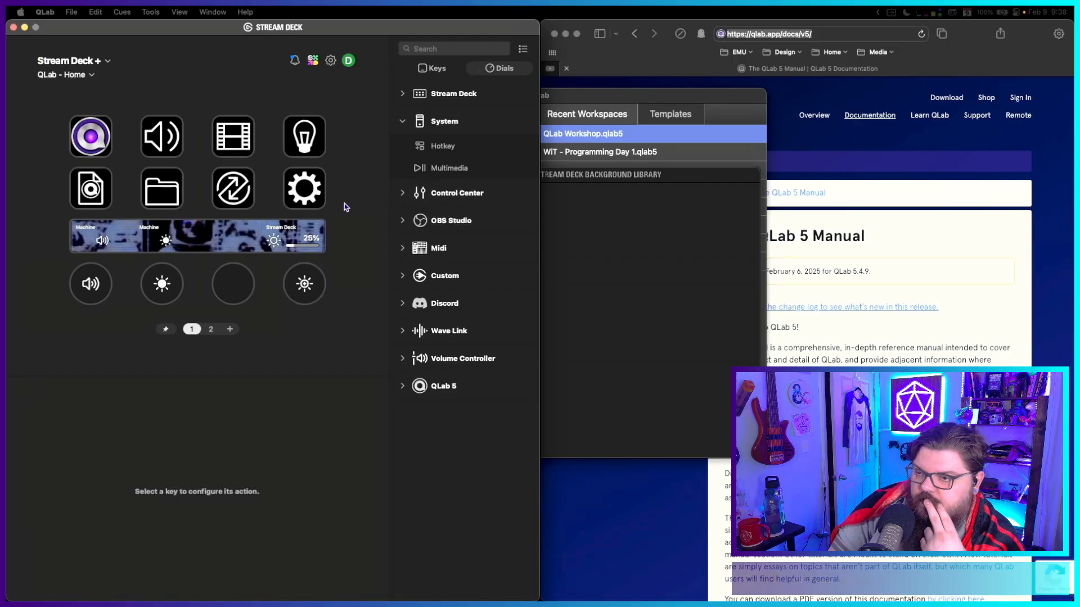
Start setting the background from a file, then switch to Safari and search for "qlaB BACKGROUND" in a new tab.
right_click(235, 195)
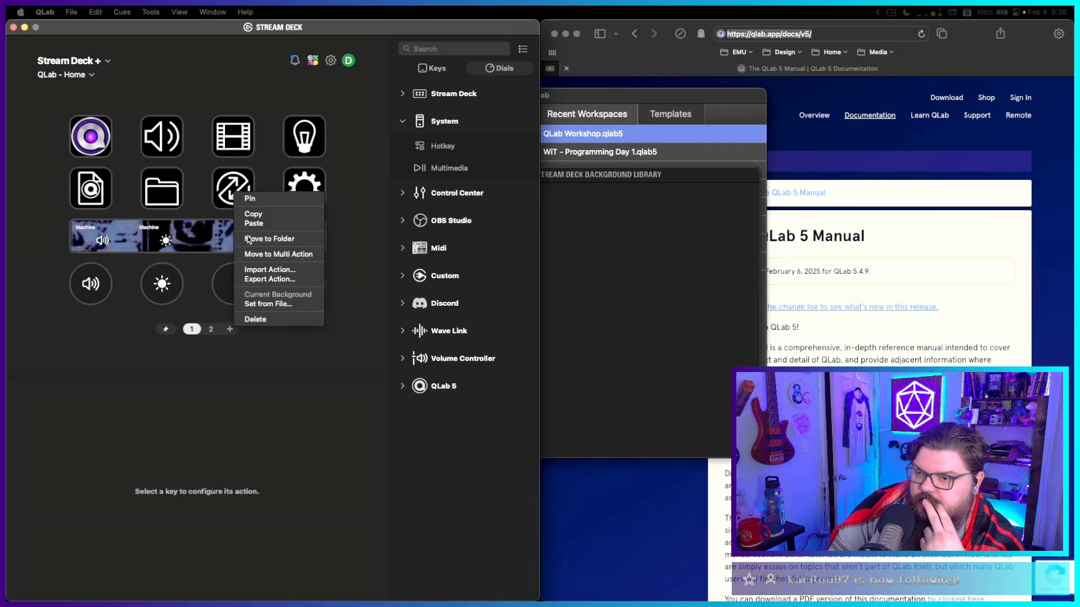
left_click(262, 304)
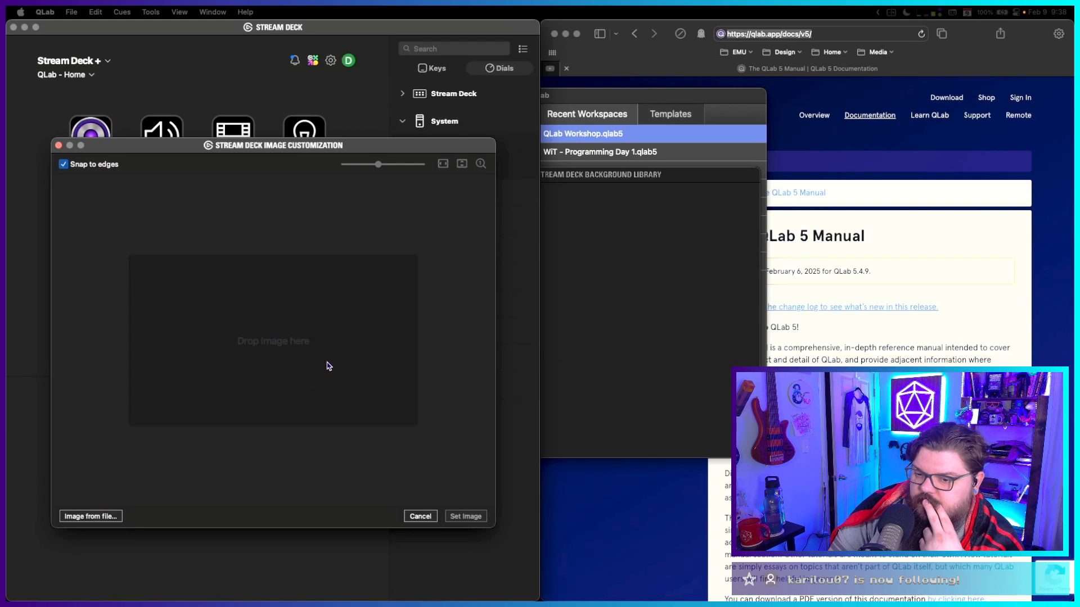
left_click(853, 145)
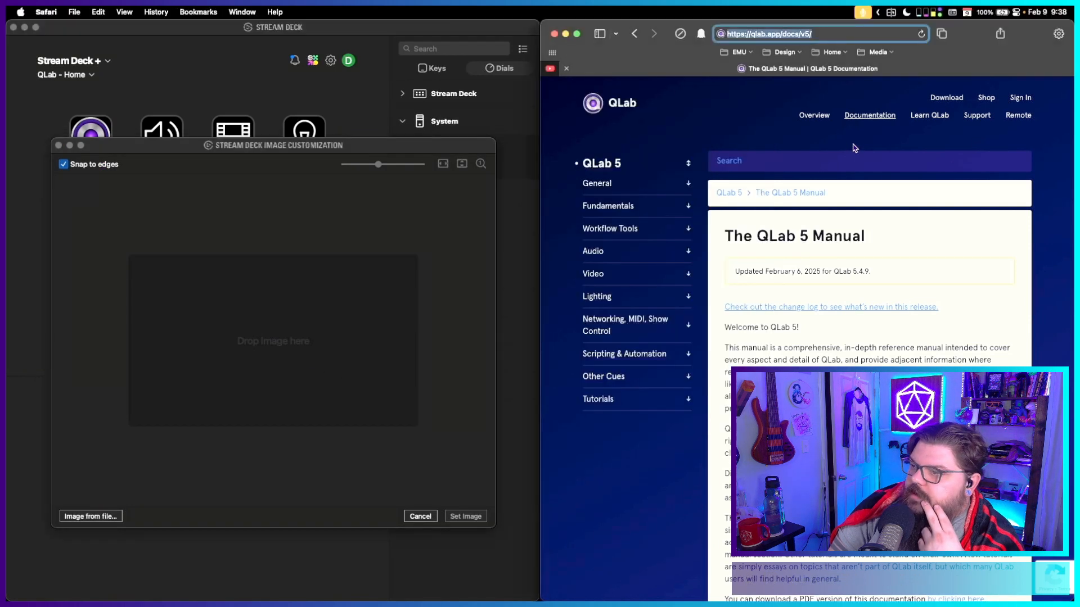
key("super+t")
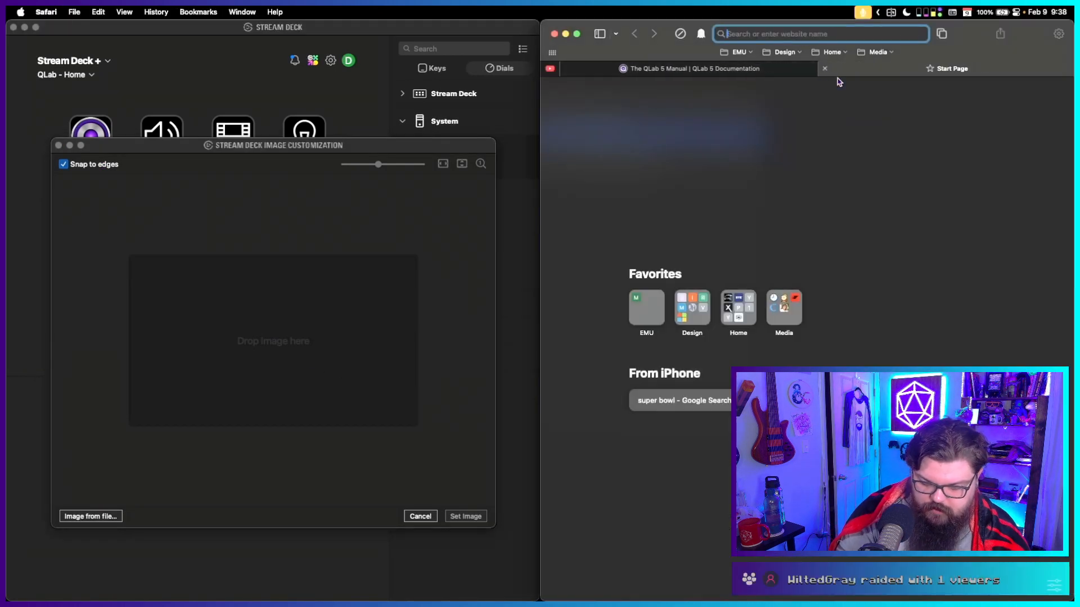
type("qlaB BACKGROUND")
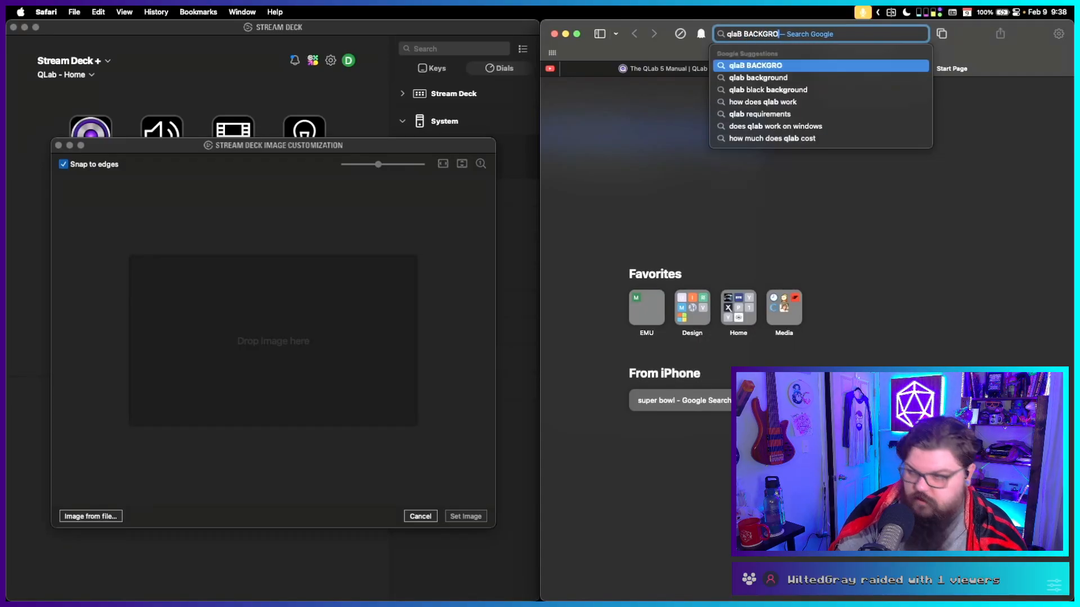
key("Return")
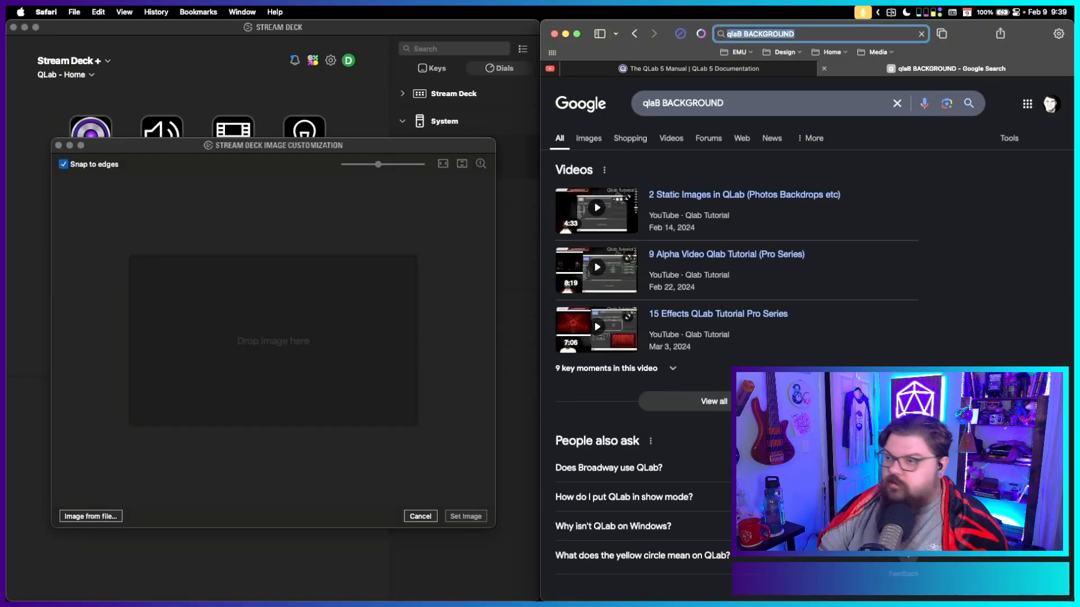
Look through the image results for the QLab background search and run an image search for "purple BACKGROUND" instead.
left_click(595, 139)
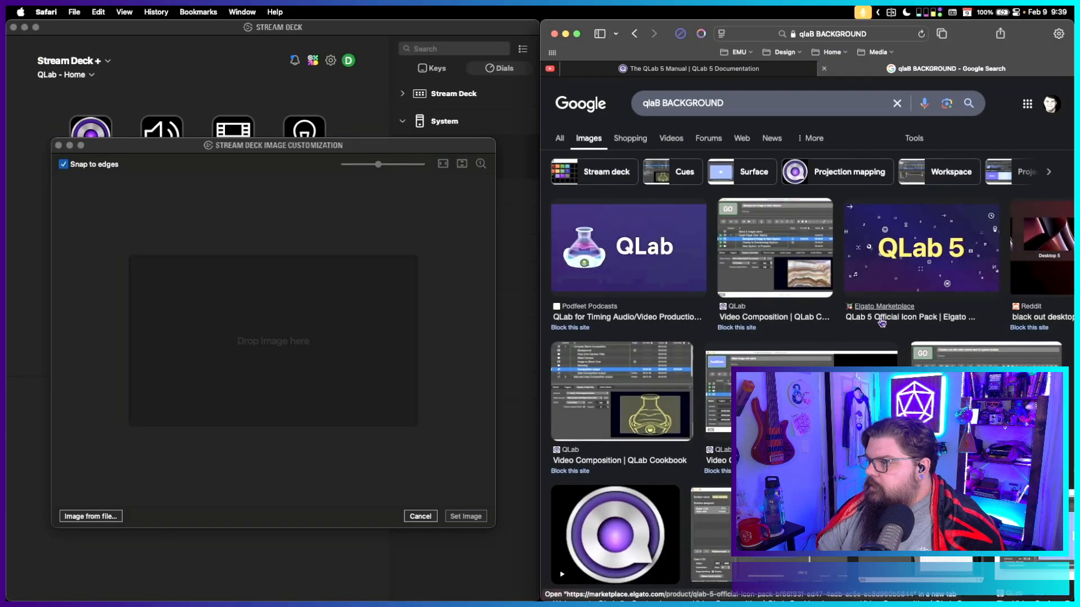
scroll(882, 322, "down", 3)
scroll(882, 323, "down", 15)
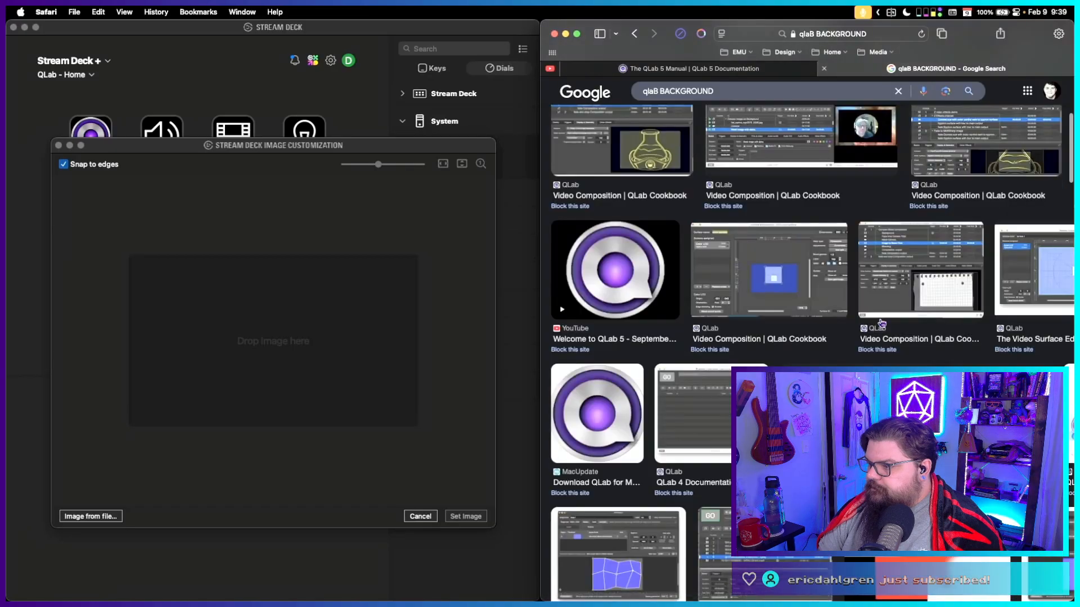
scroll(882, 322, "up", 15)
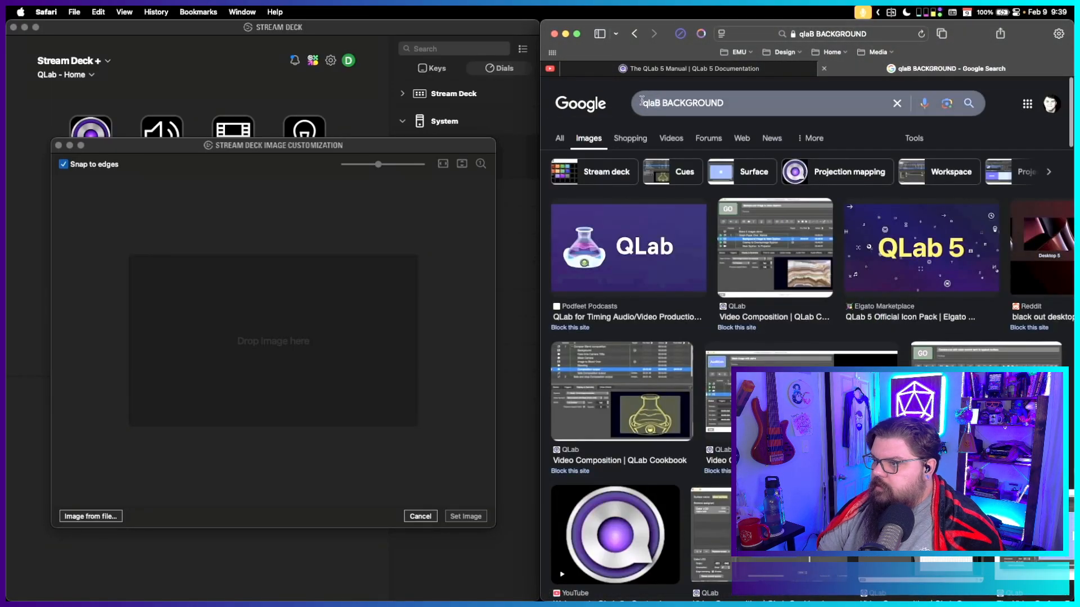
type("purple")
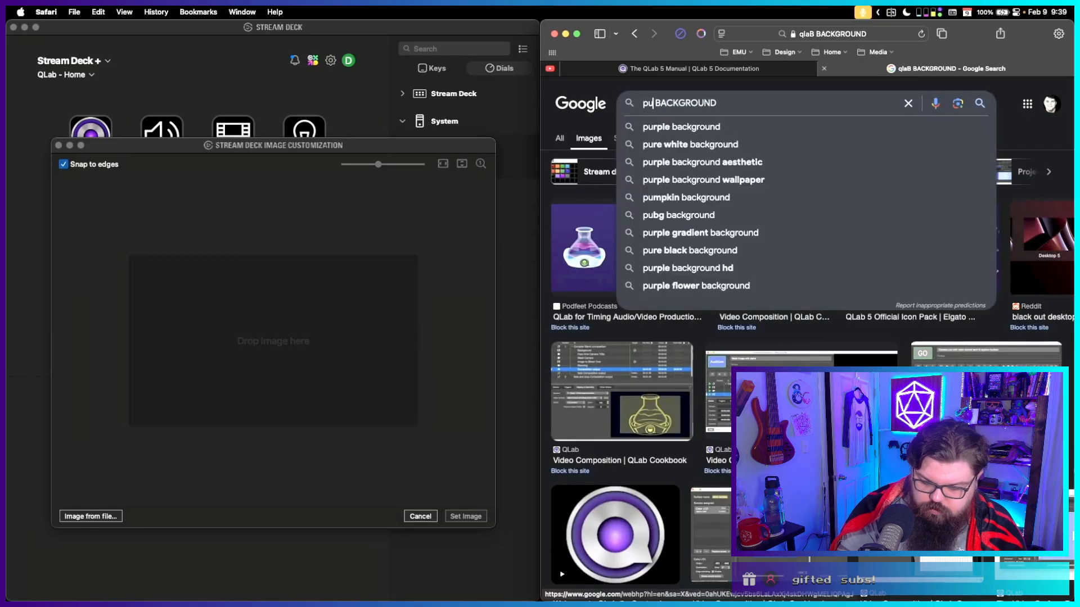
key("Return")
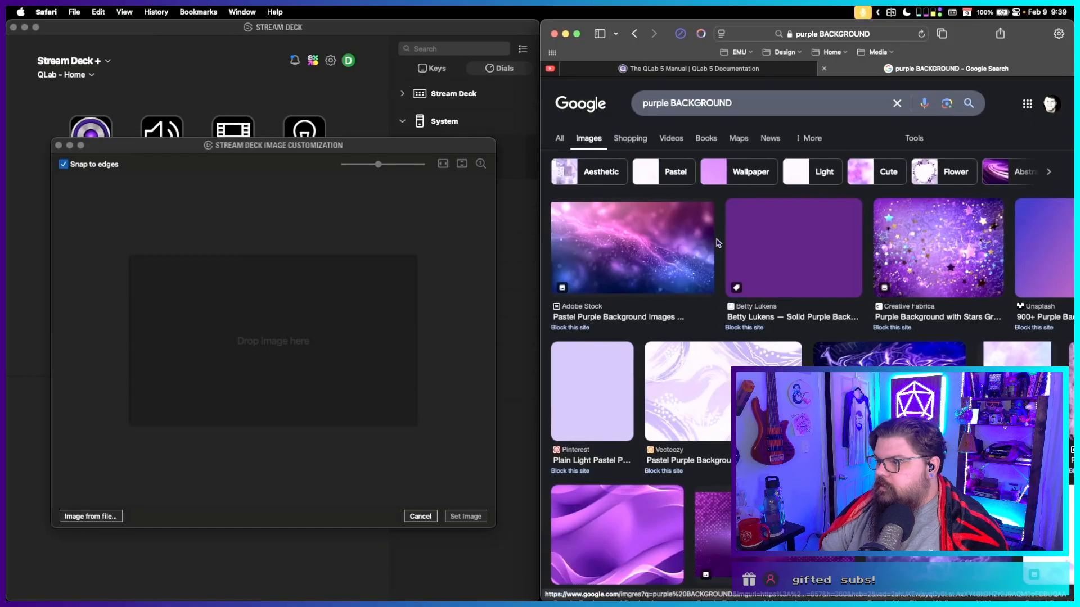
Find the Dark Purple Background image from DeviantArt in the results and save it to the Downloads folder.
scroll(791, 337, "down", 3)
scroll(791, 339, "down", 4)
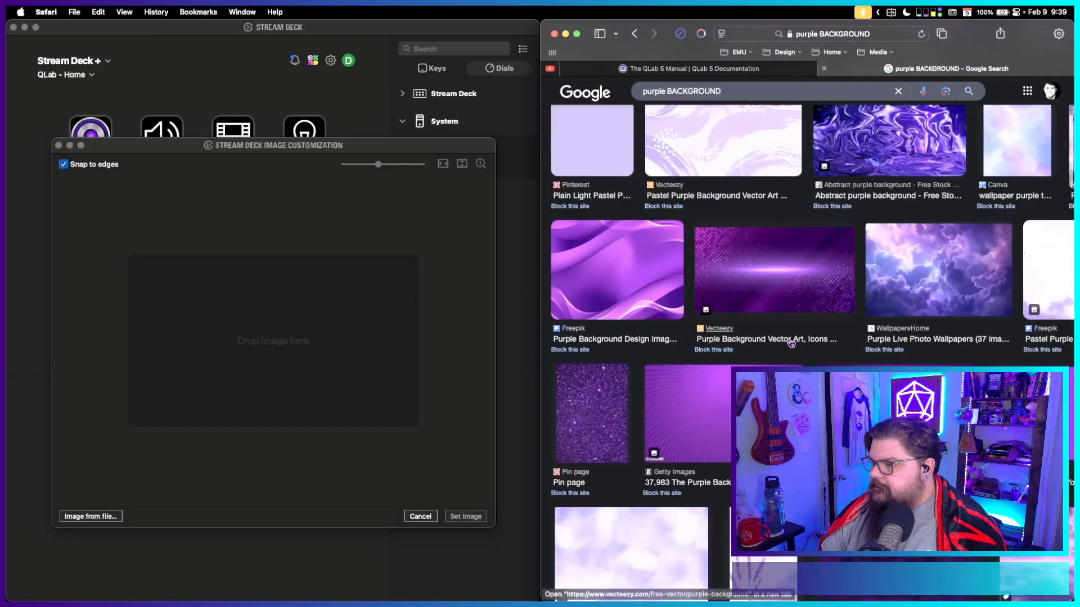
scroll(792, 340, "down", 2)
scroll(793, 343, "down", 3)
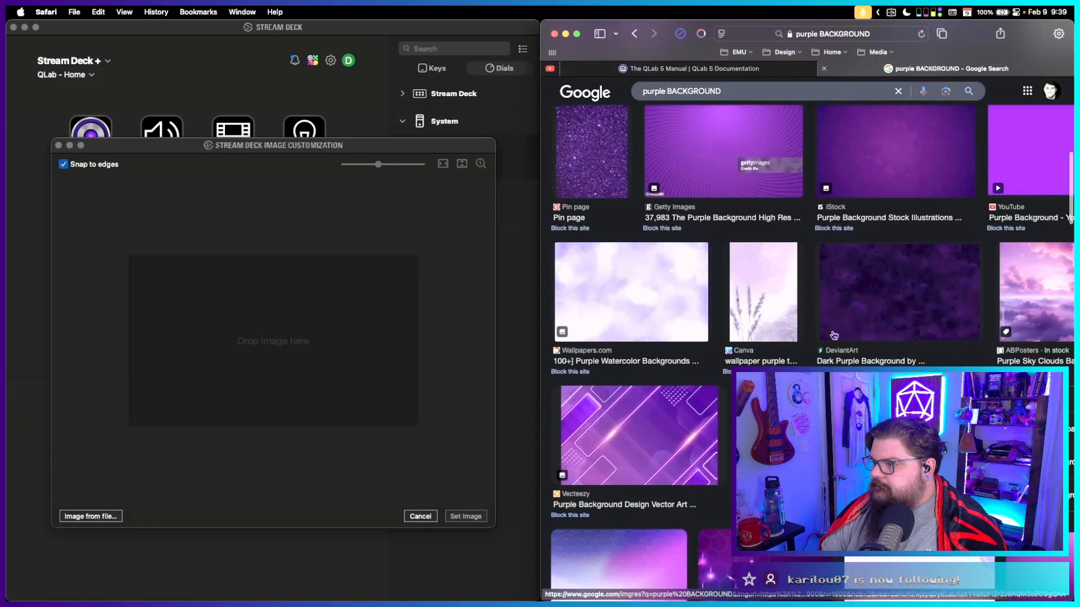
left_click(921, 287)
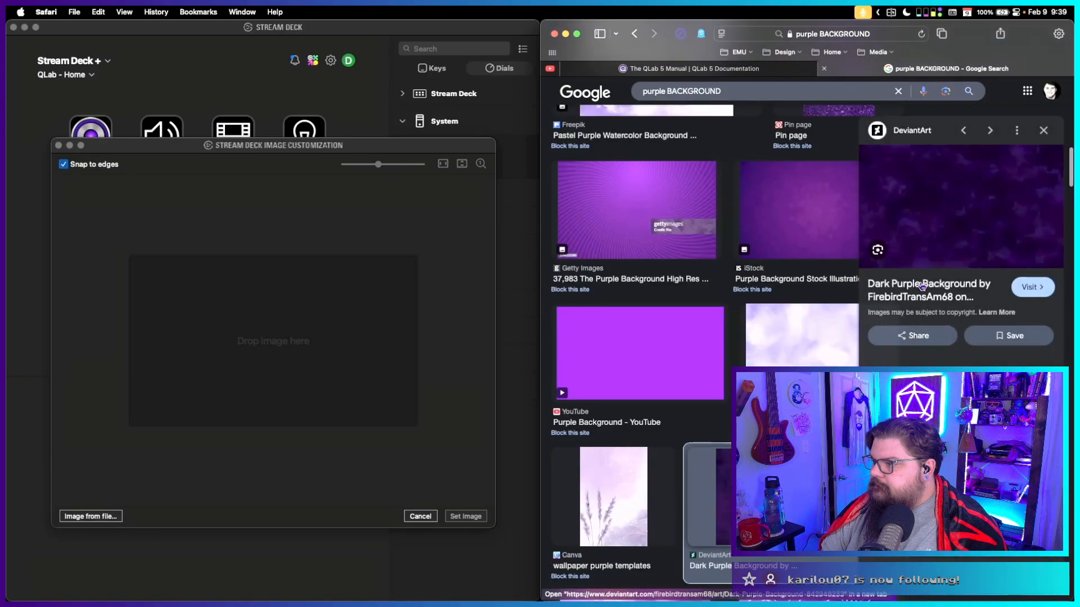
right_click(958, 204)
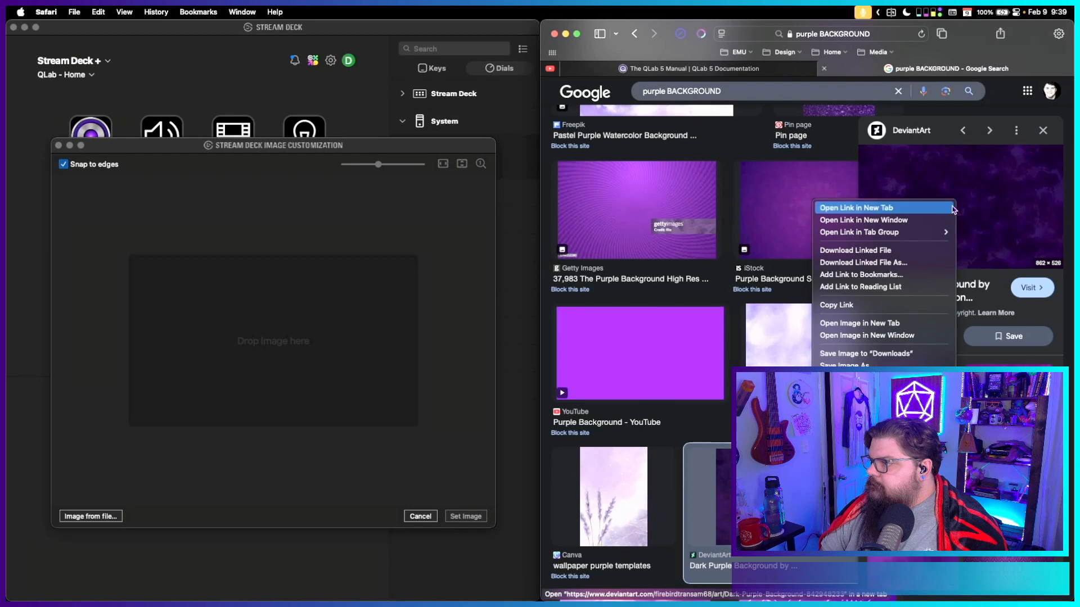
left_click(875, 353)
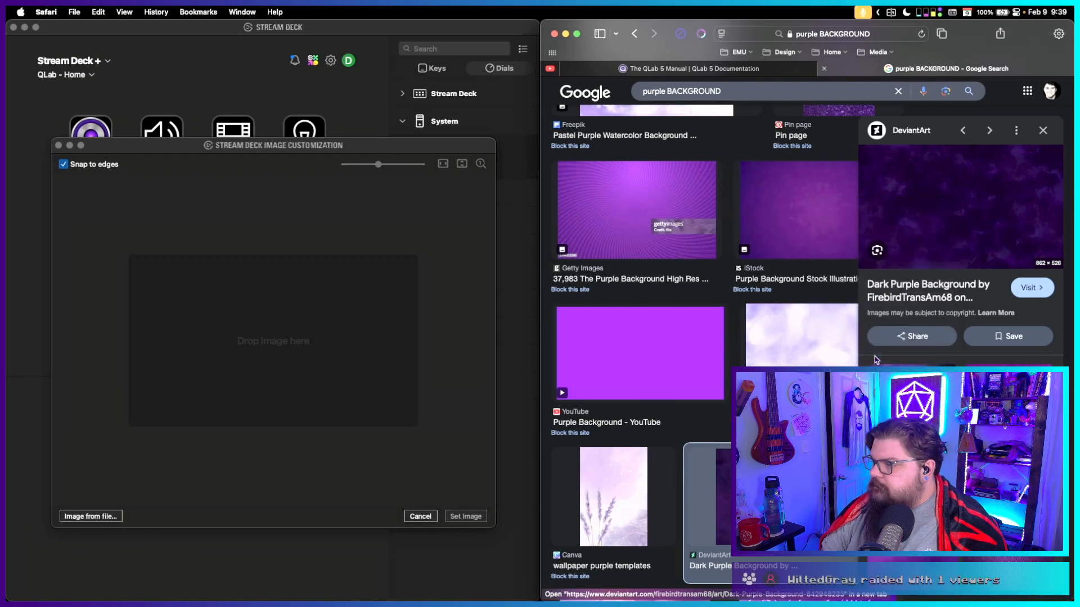
Set the downloaded dark purple image as the background behind the QLab - Home keys.
left_click(963, 572)
left_click_drag(983, 308, 256, 368)
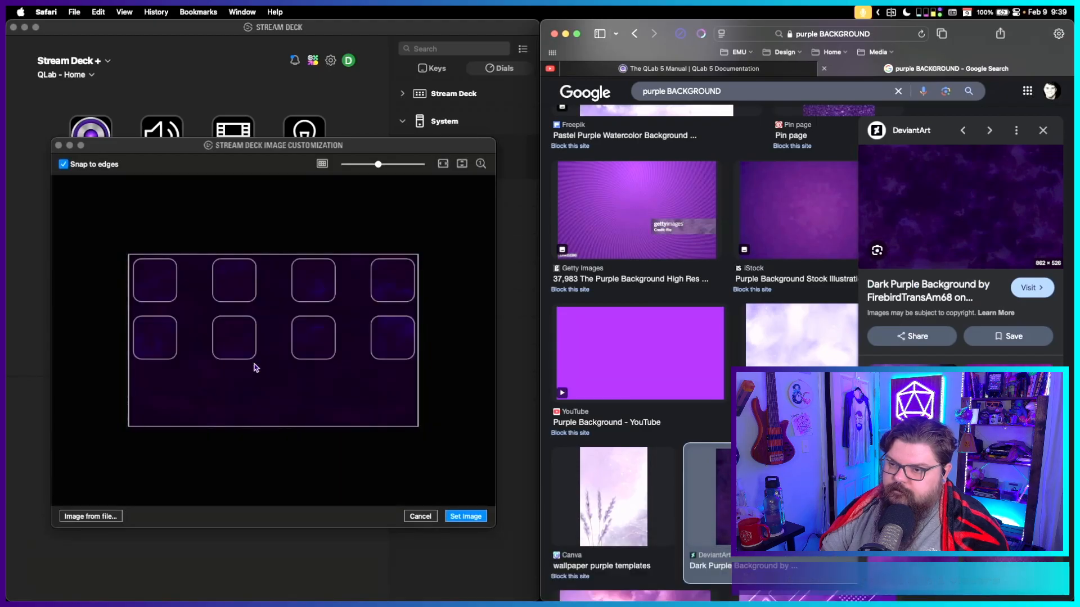
left_click(475, 515)
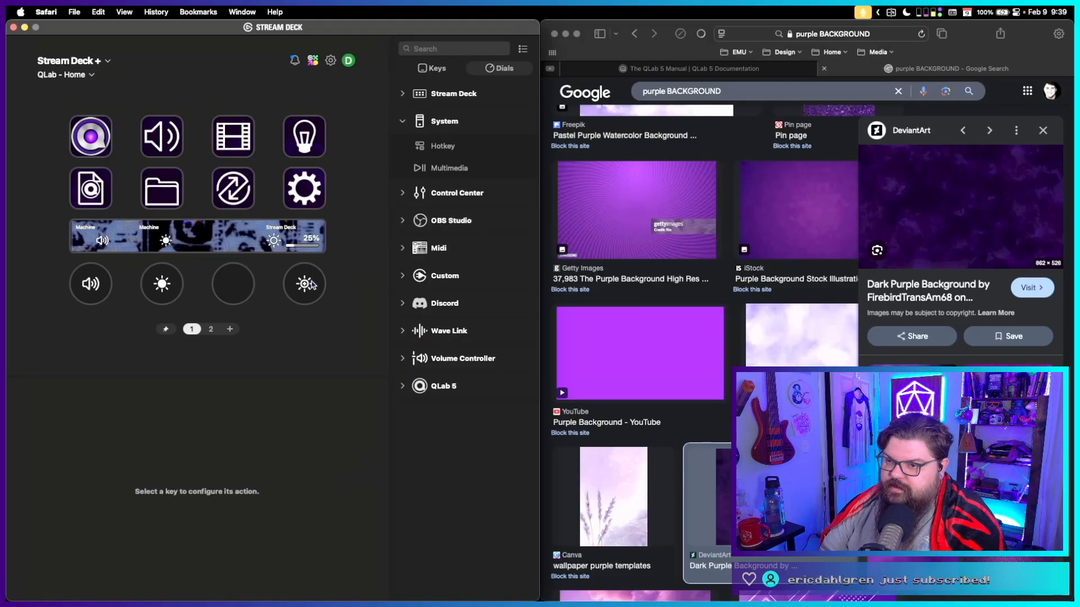
Replace the touch strip background with the downloaded dark purple image, keeping its default placement.
right_click(228, 244)
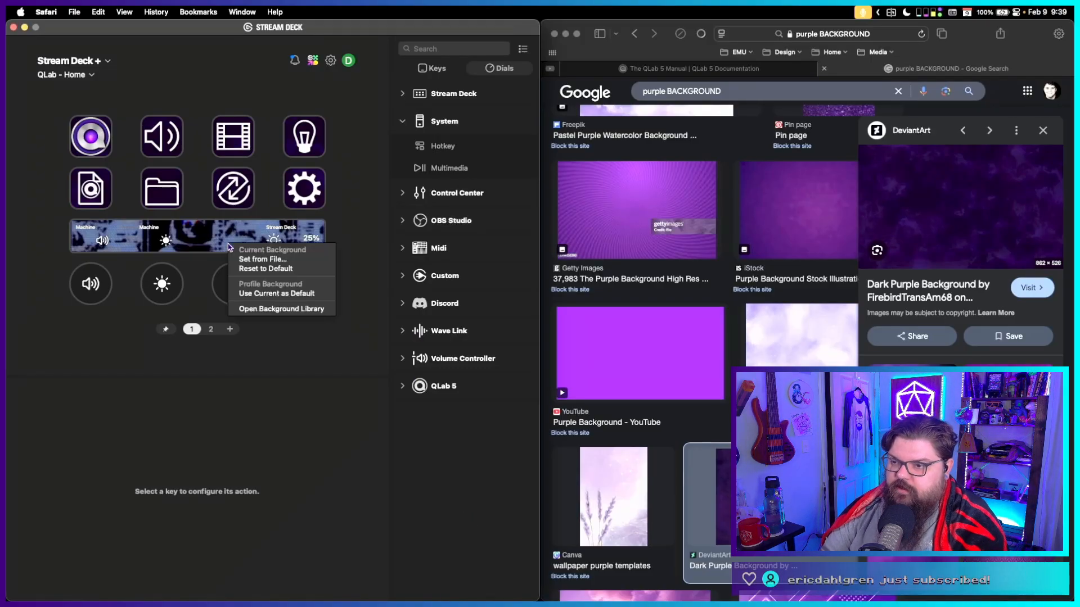
left_click(254, 259)
mouse_move(907, 597)
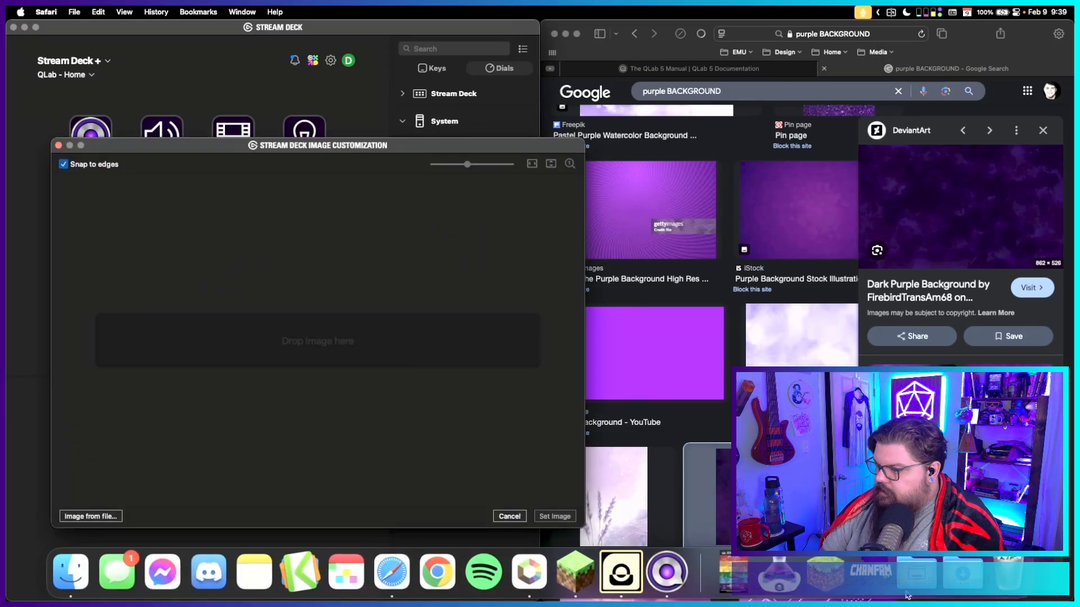
left_click(960, 573)
left_click_drag(981, 383, 332, 339)
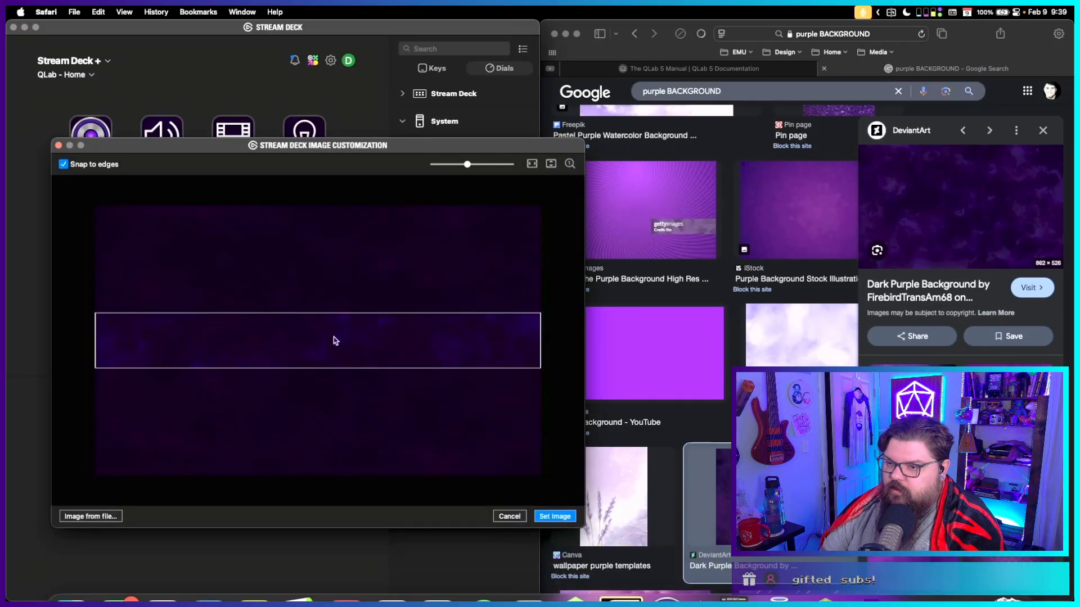
left_click(553, 517)
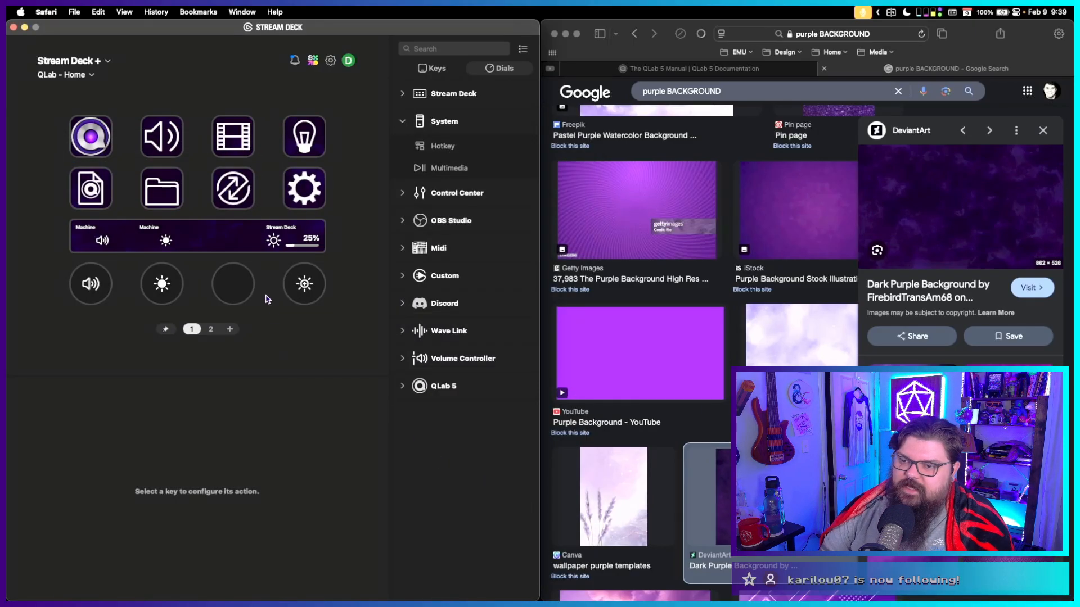
Try hiding the system volume dial's title on the touch strip and show it again.
left_click(91, 242)
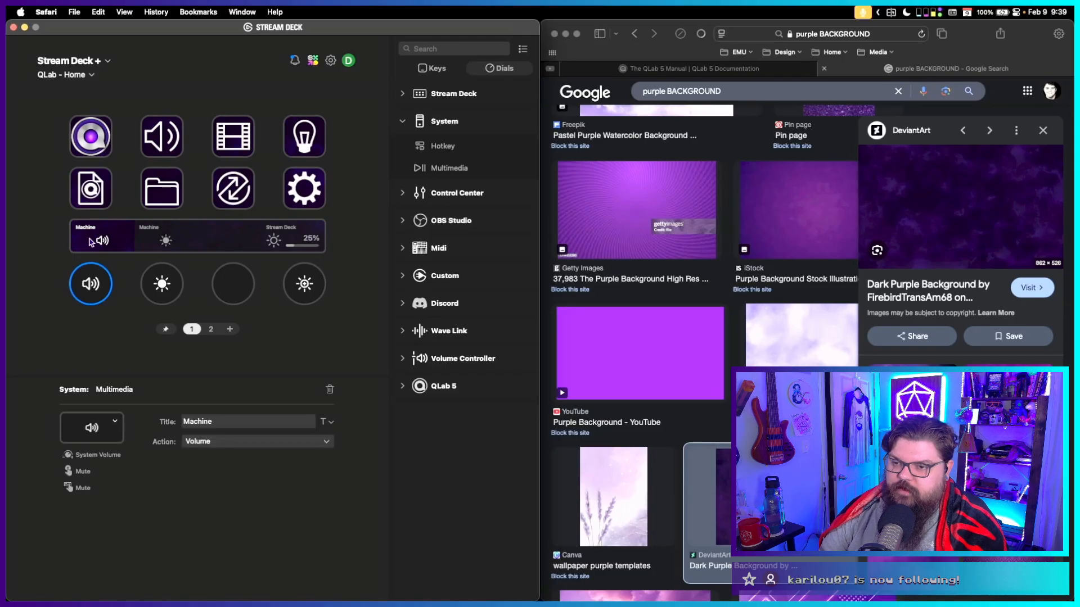
left_click_drag(226, 422, 176, 427)
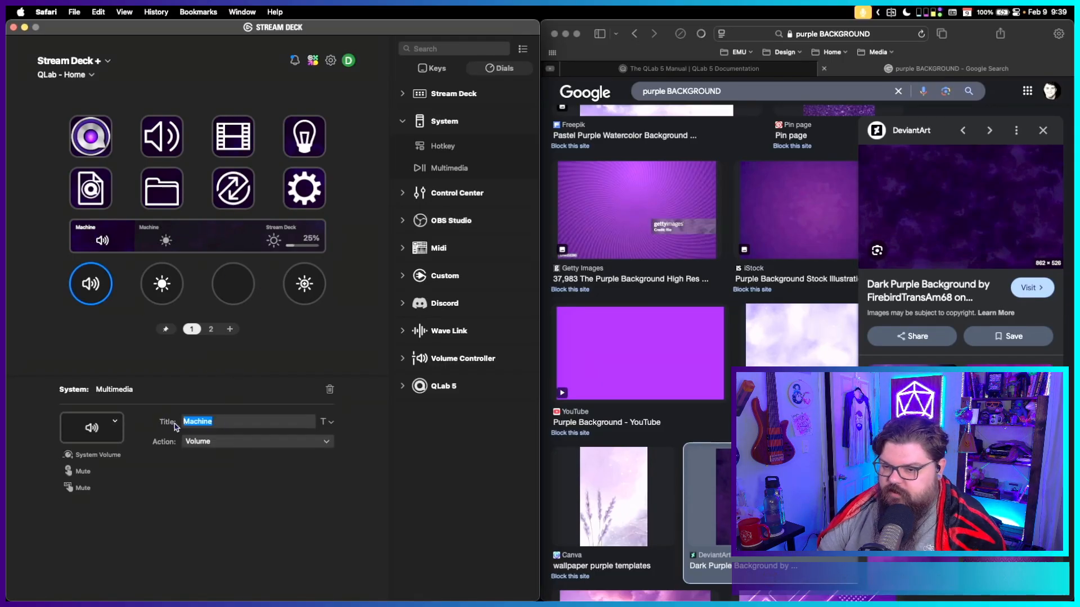
left_click(331, 424)
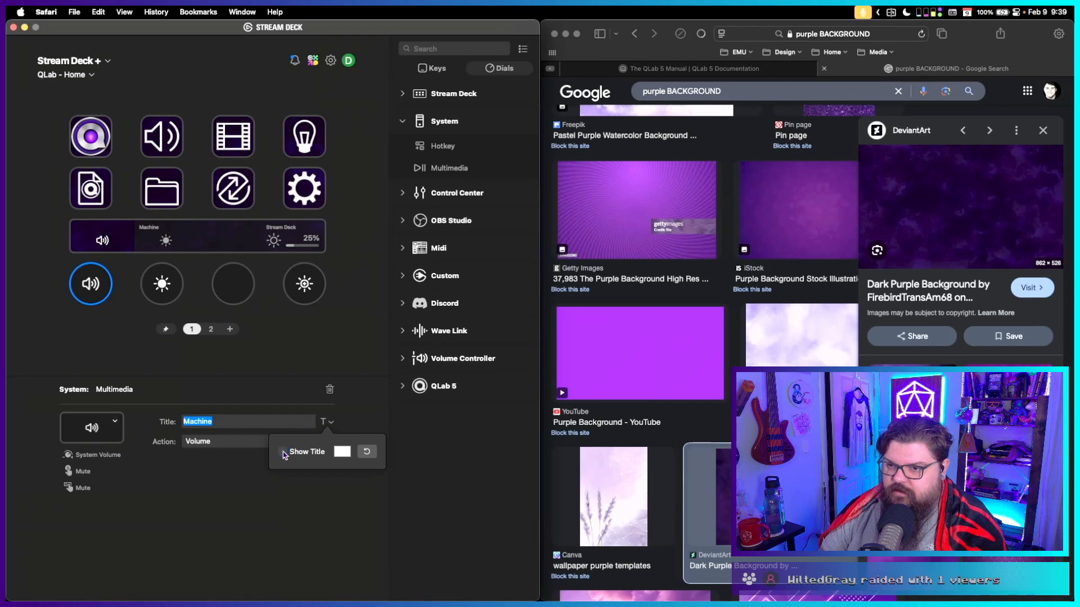
left_click(269, 393)
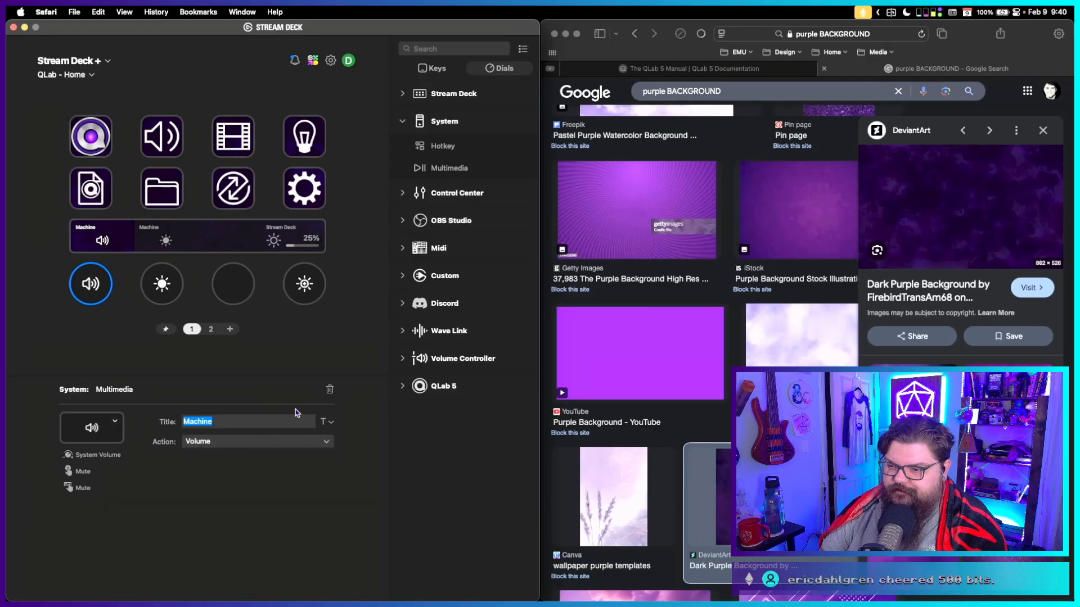
left_click(328, 424)
left_click(328, 426)
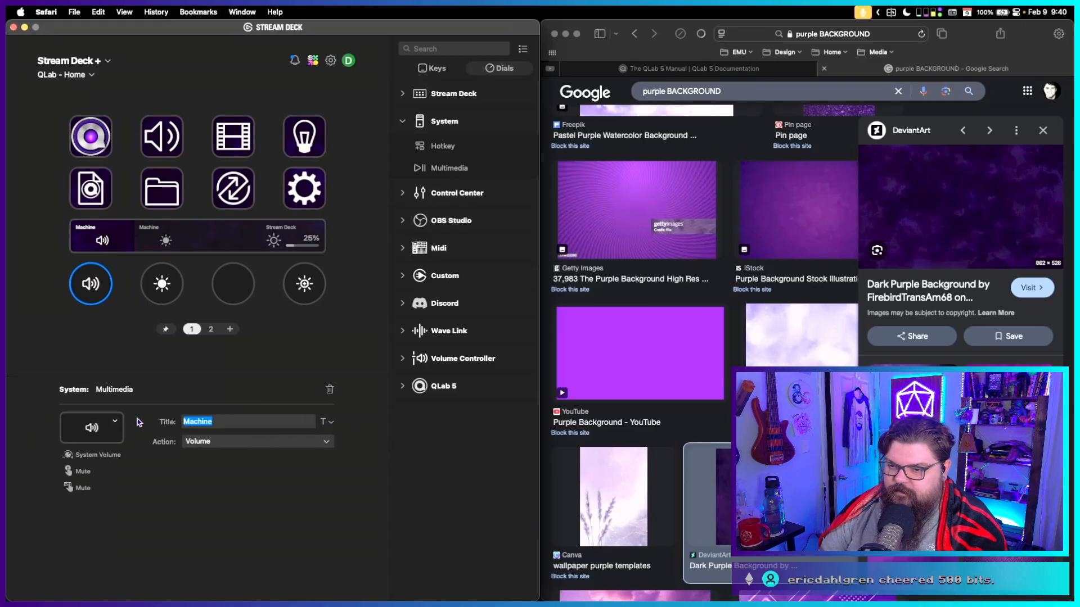
left_click(116, 423)
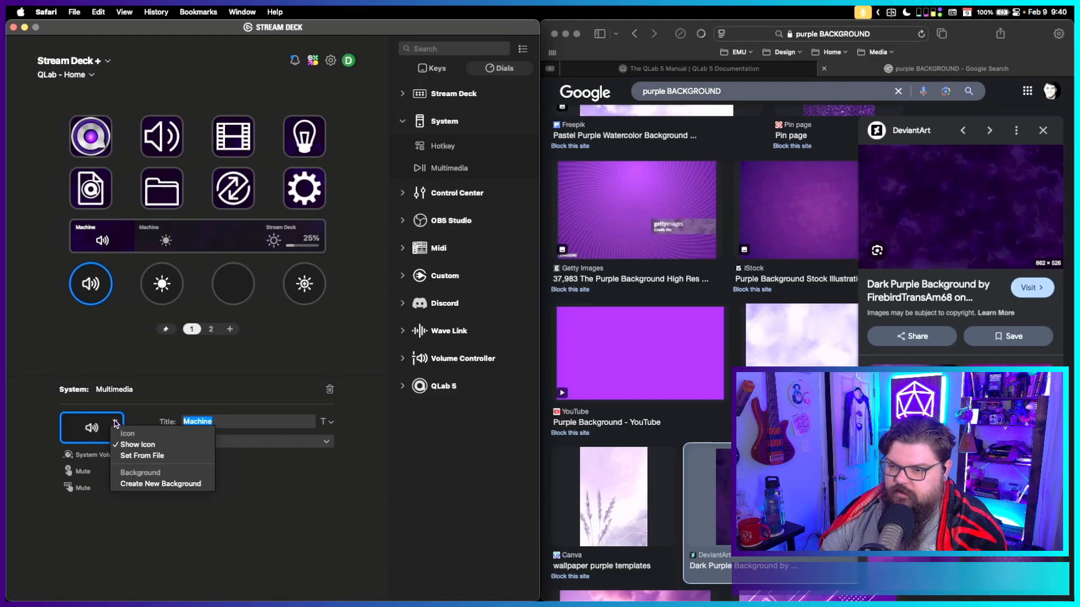
left_click(160, 390)
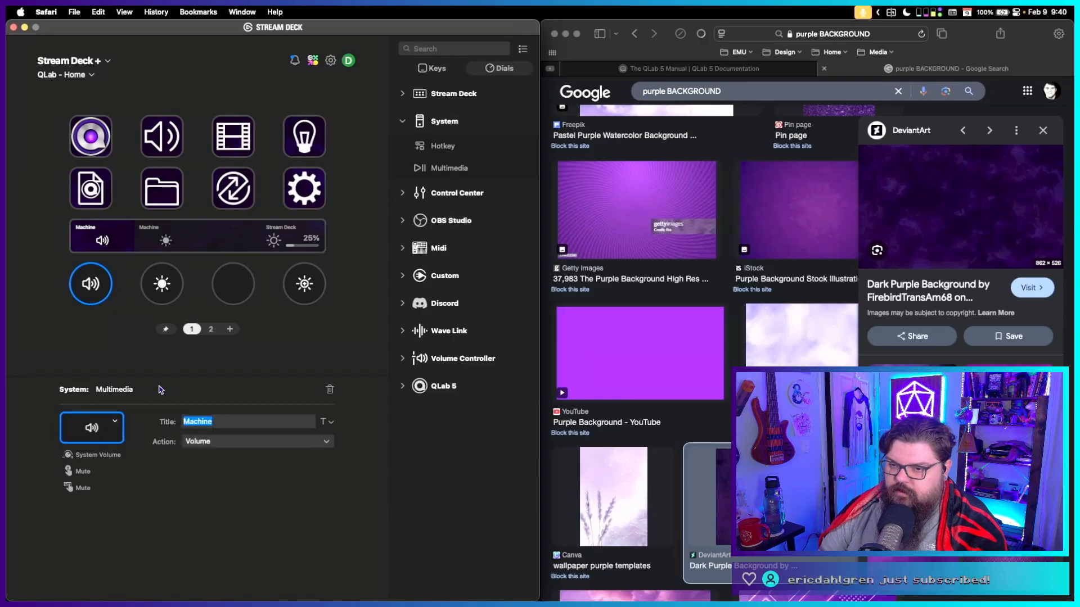
left_click(90, 431)
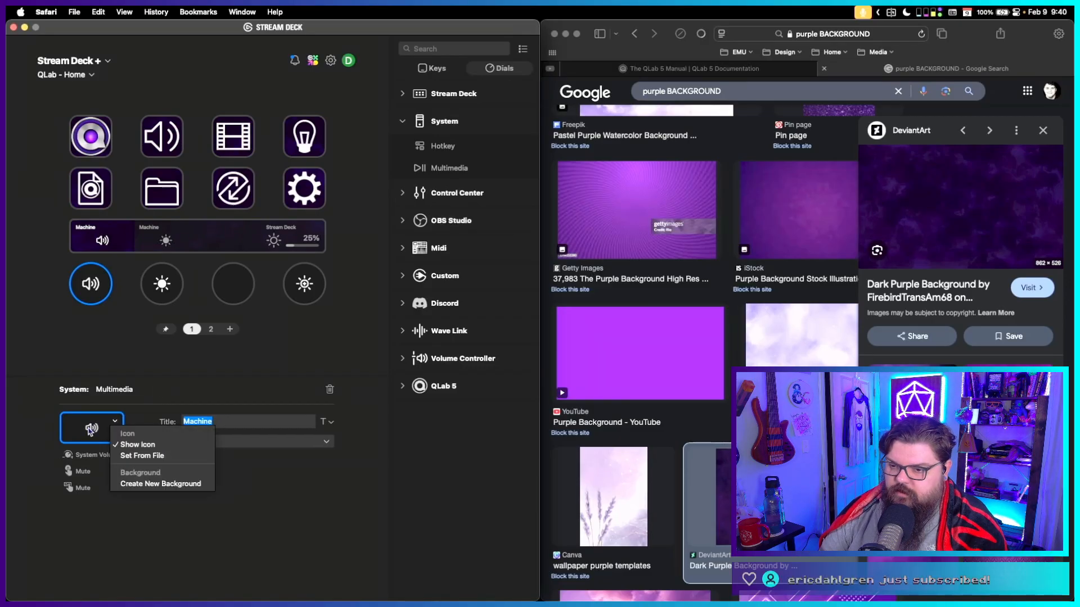
left_click(142, 456)
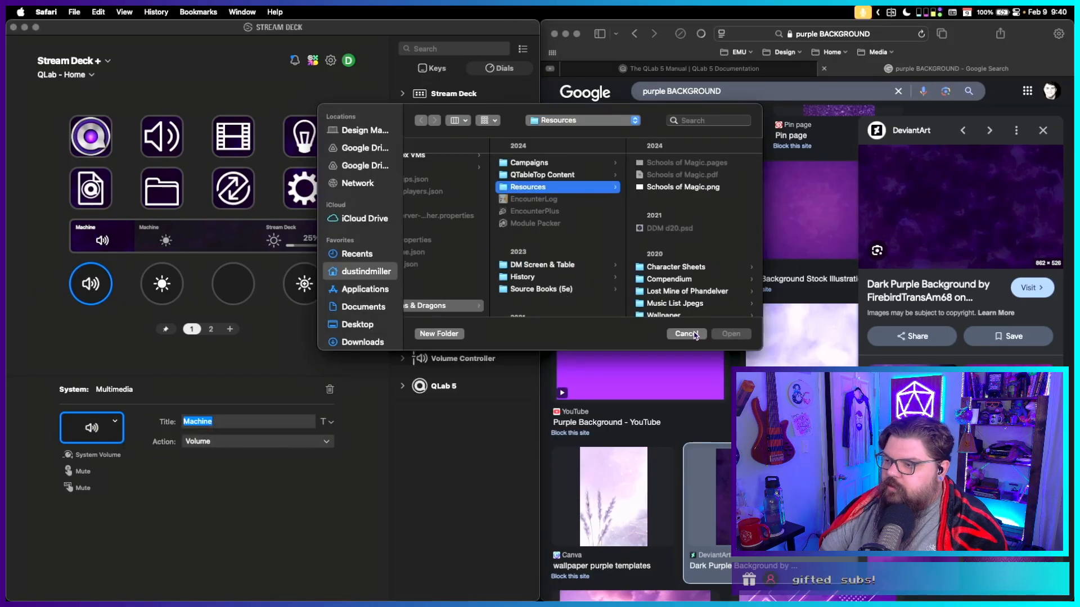
left_click(686, 334)
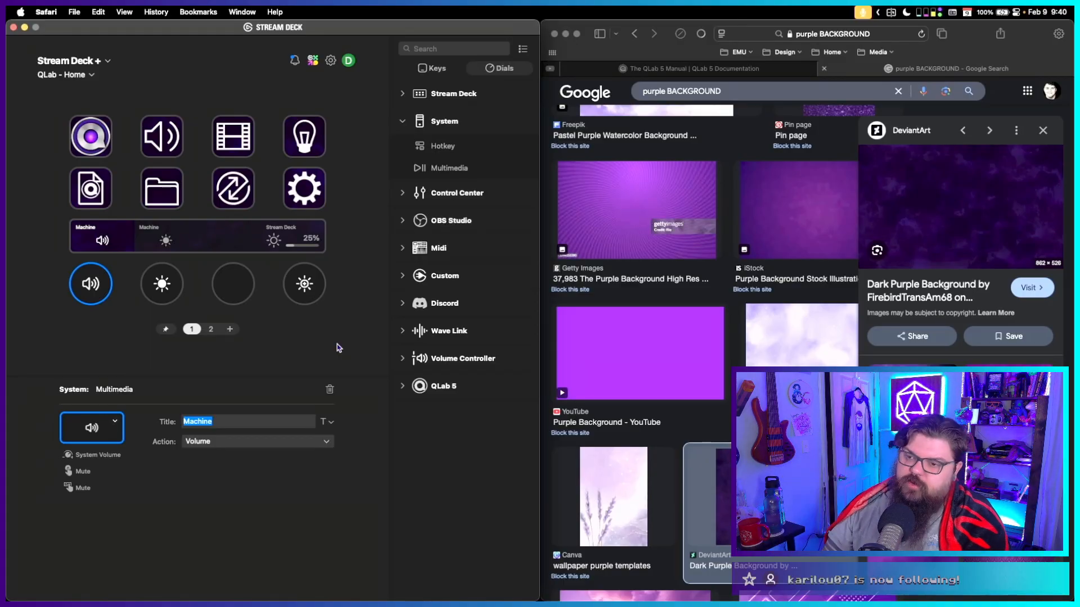
left_click(147, 239)
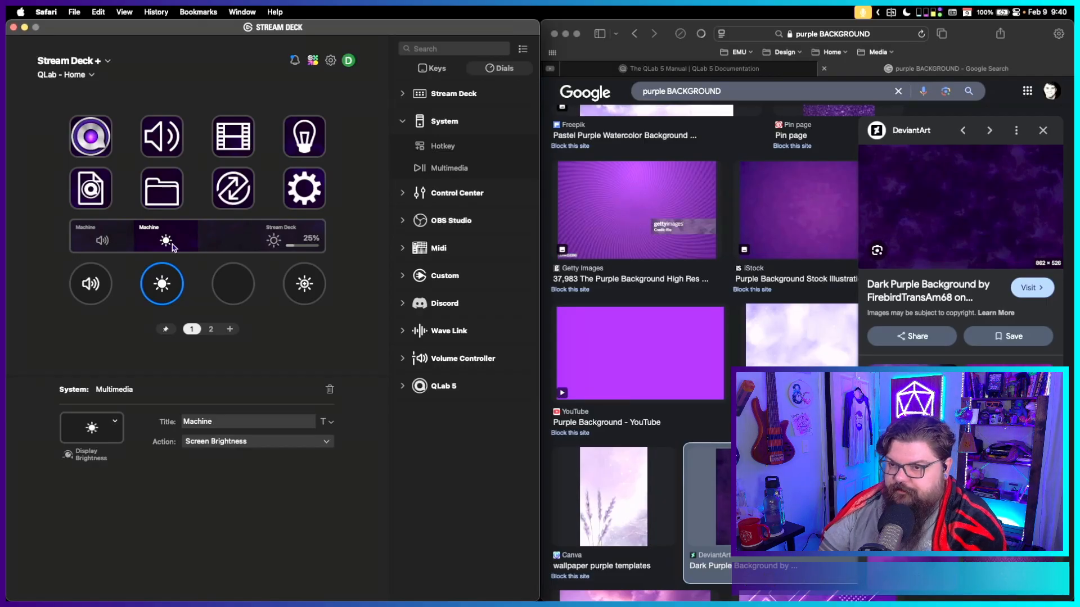
left_click(308, 240)
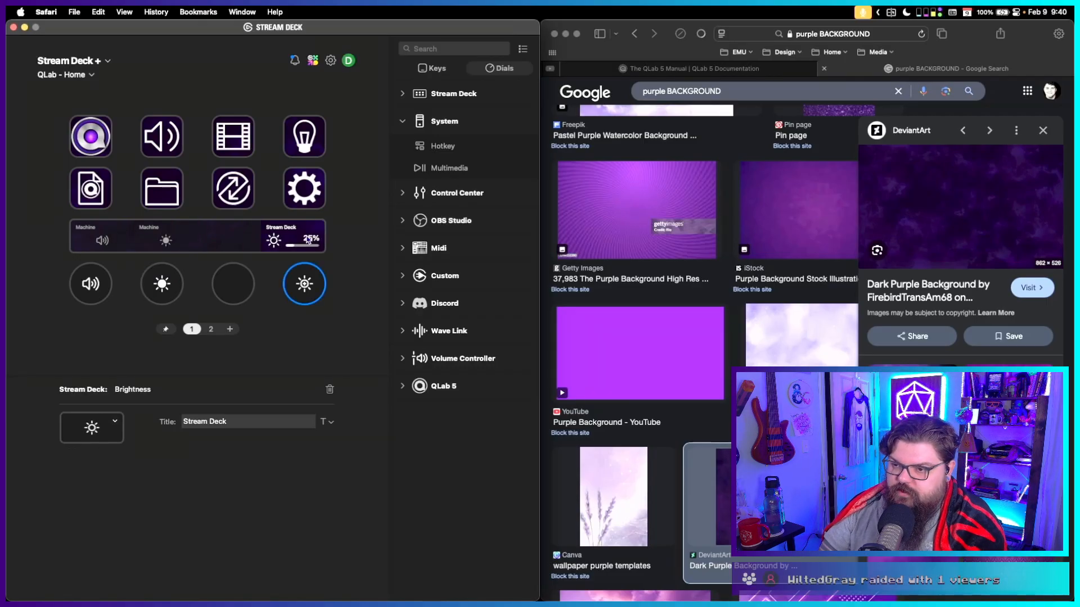
left_click(172, 240)
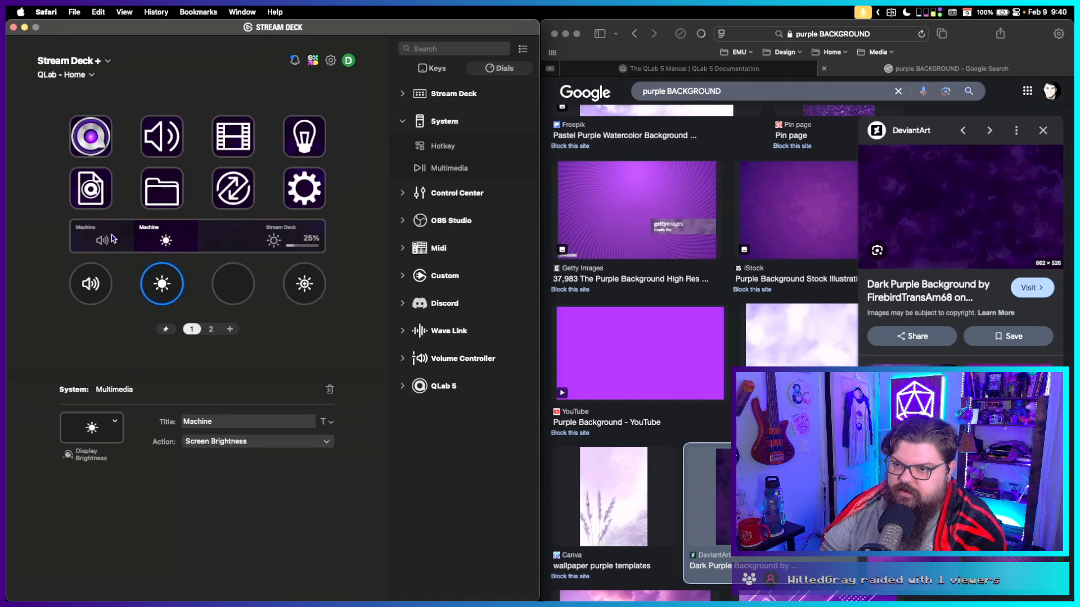
left_click(92, 239)
left_click(157, 239)
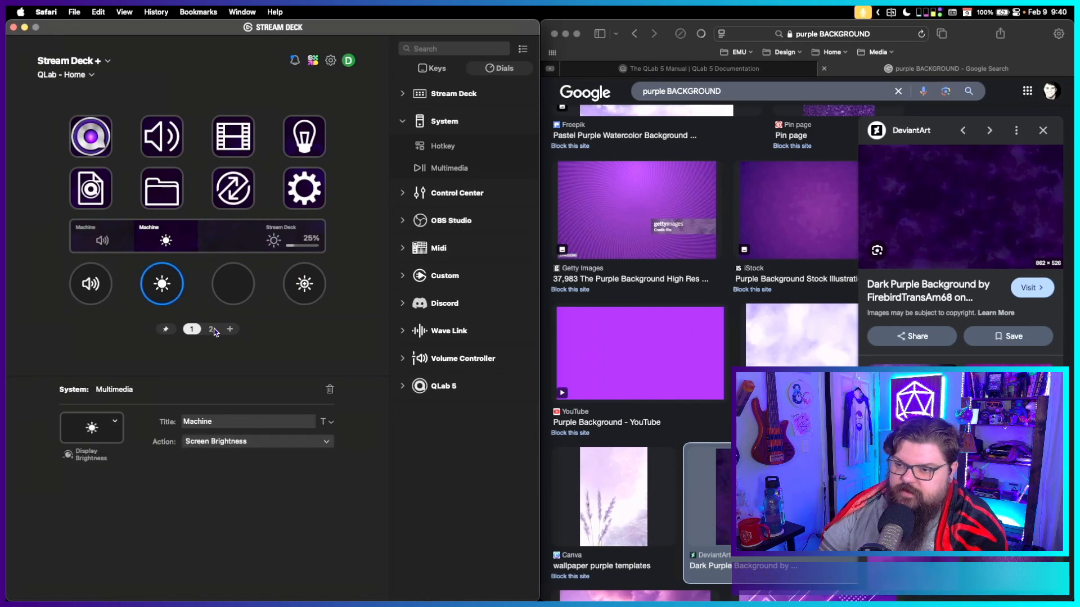
Delete page 2 with the crop dials from the QLab - Home profile.
left_click(212, 329)
right_click(212, 330)
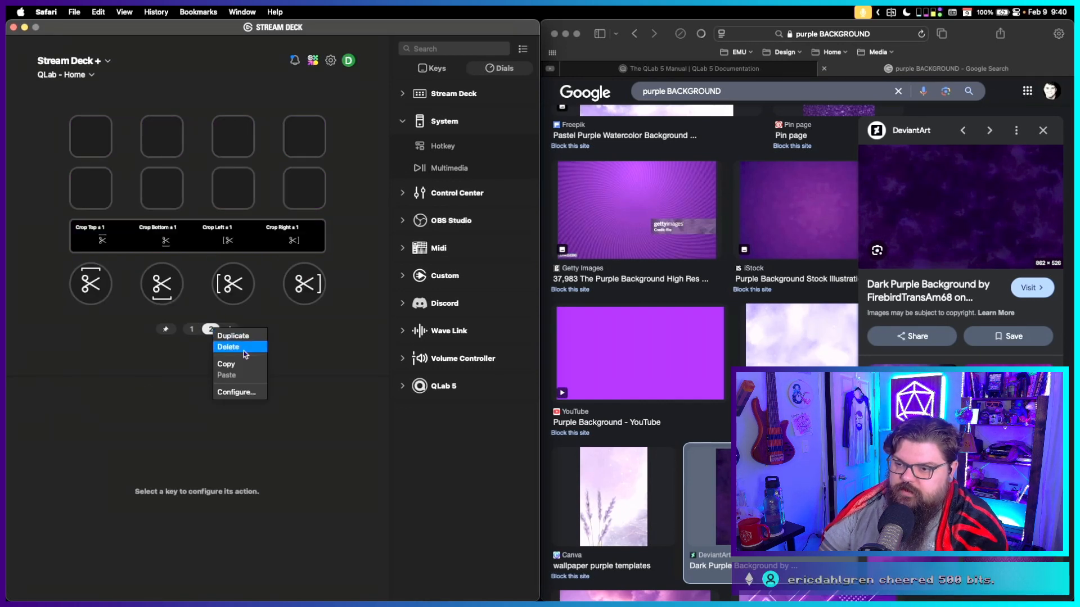
left_click(229, 347)
left_click(345, 315)
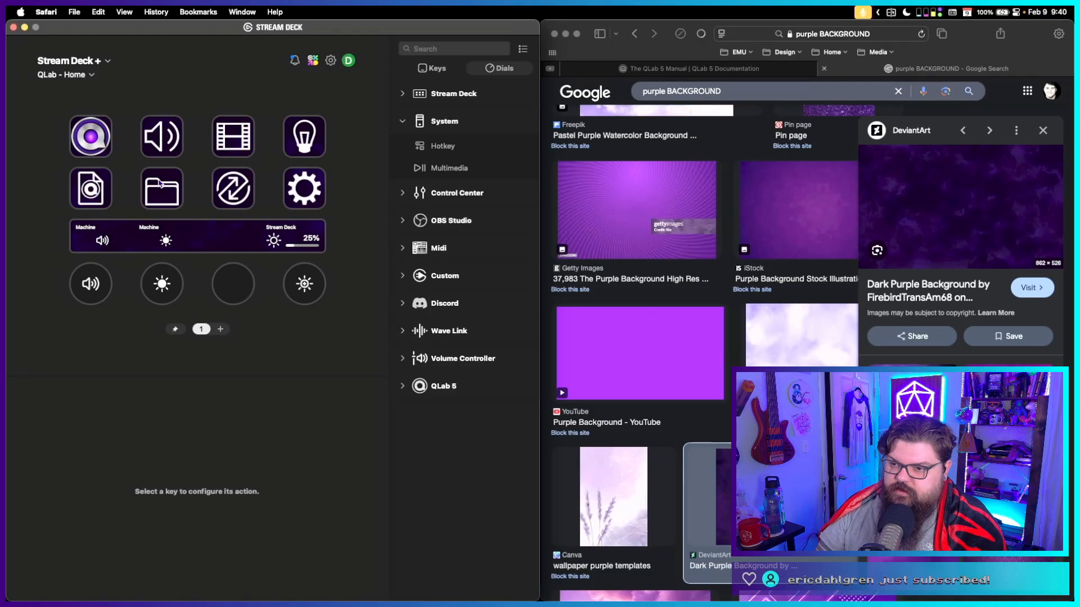
Switch the Stream Deck + to the QLab - Audio profile for editing.
left_click(168, 138)
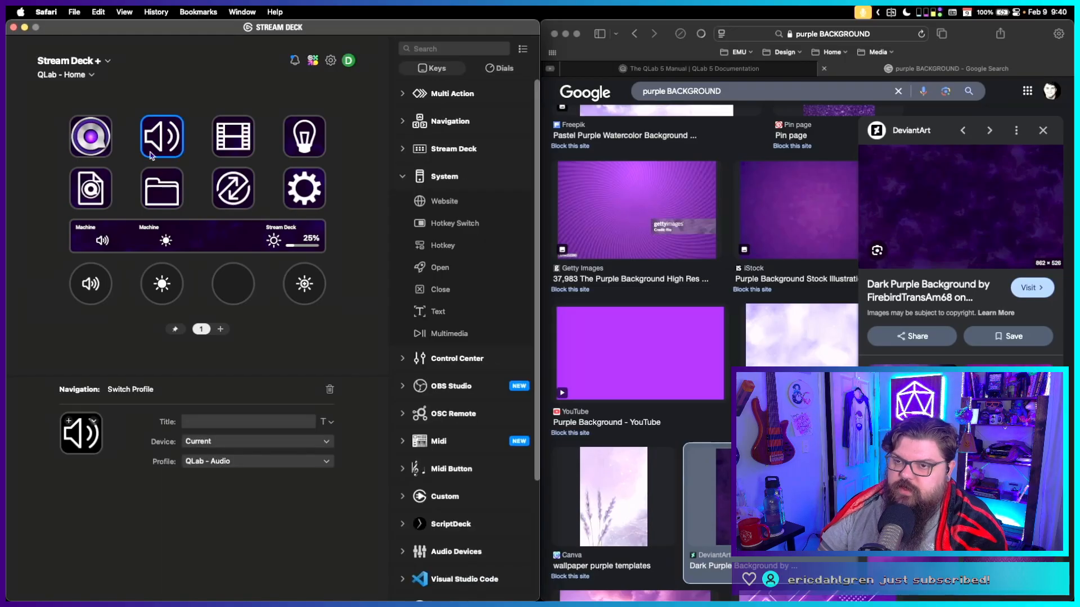
left_click(85, 75)
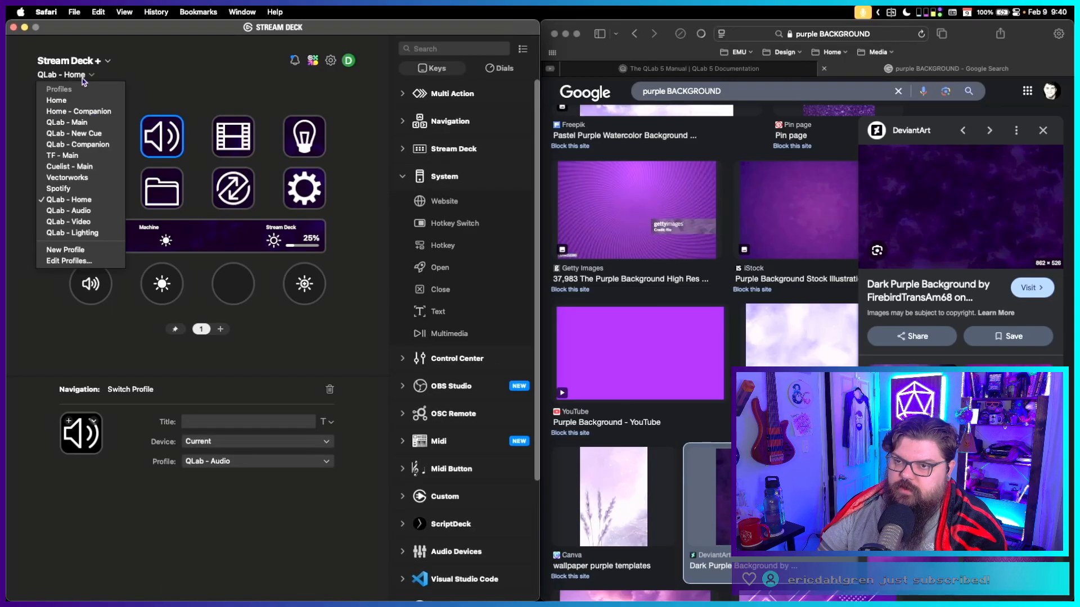
left_click(78, 213)
right_click(170, 130)
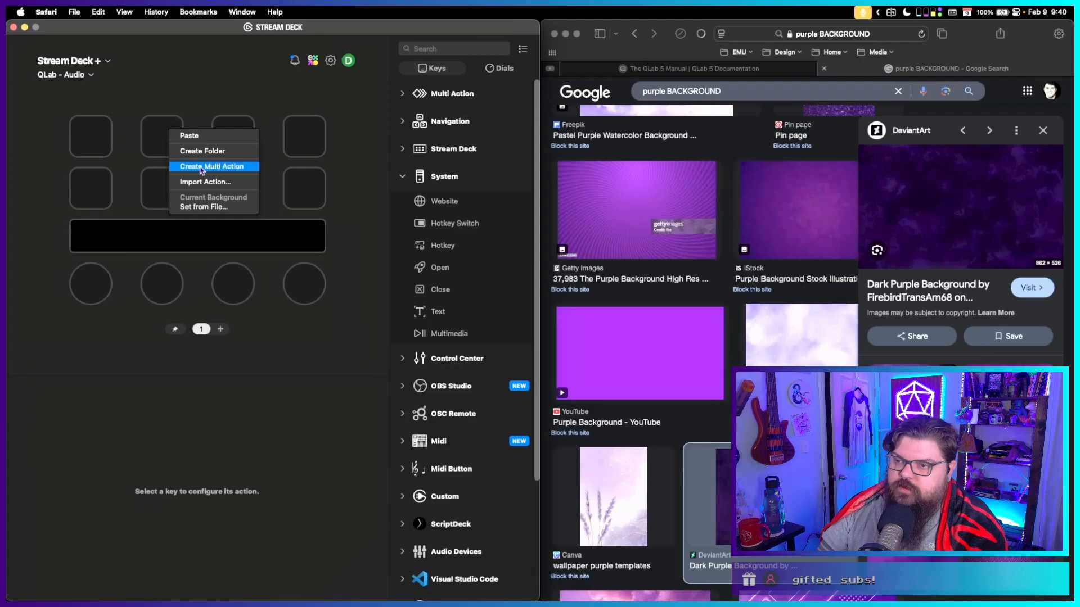
left_click(215, 206)
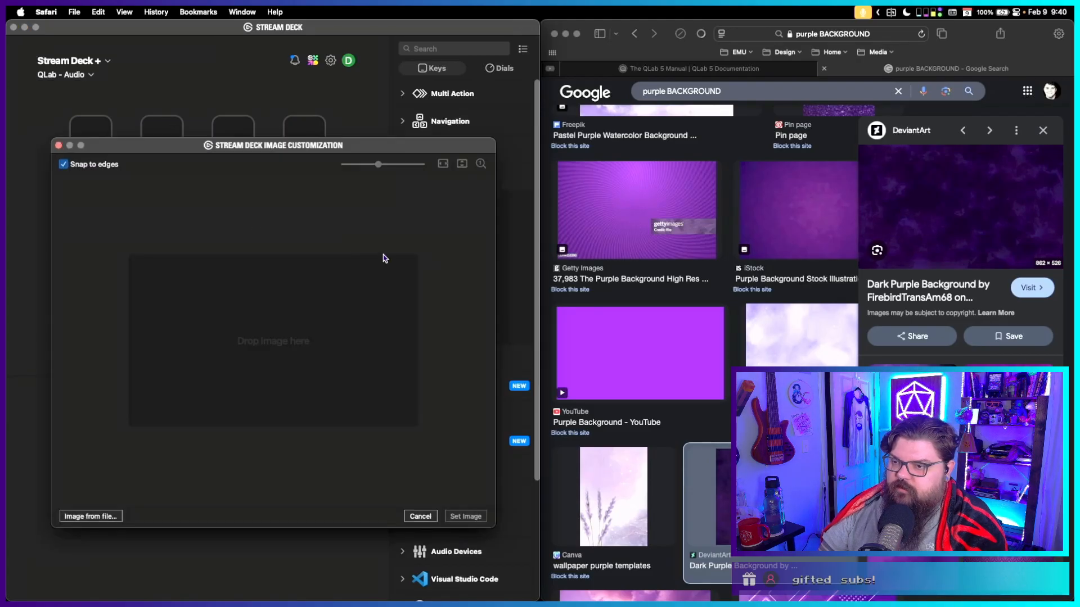
left_click(423, 517)
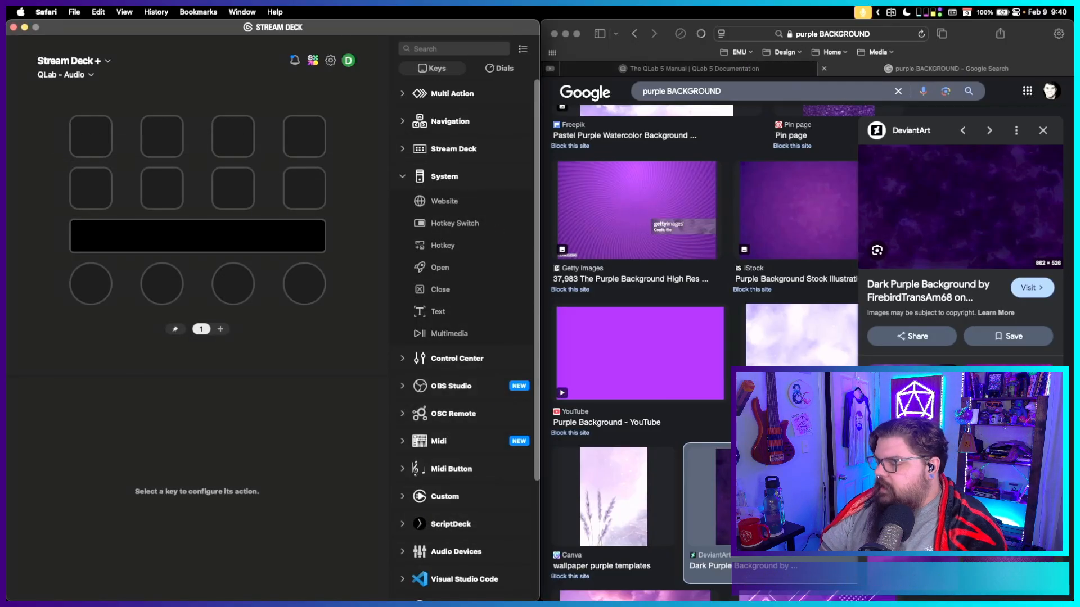
Switch to Chrome, open Google Drive under the T.D. profile and move its window off to another display.
mouse_move(743, 603)
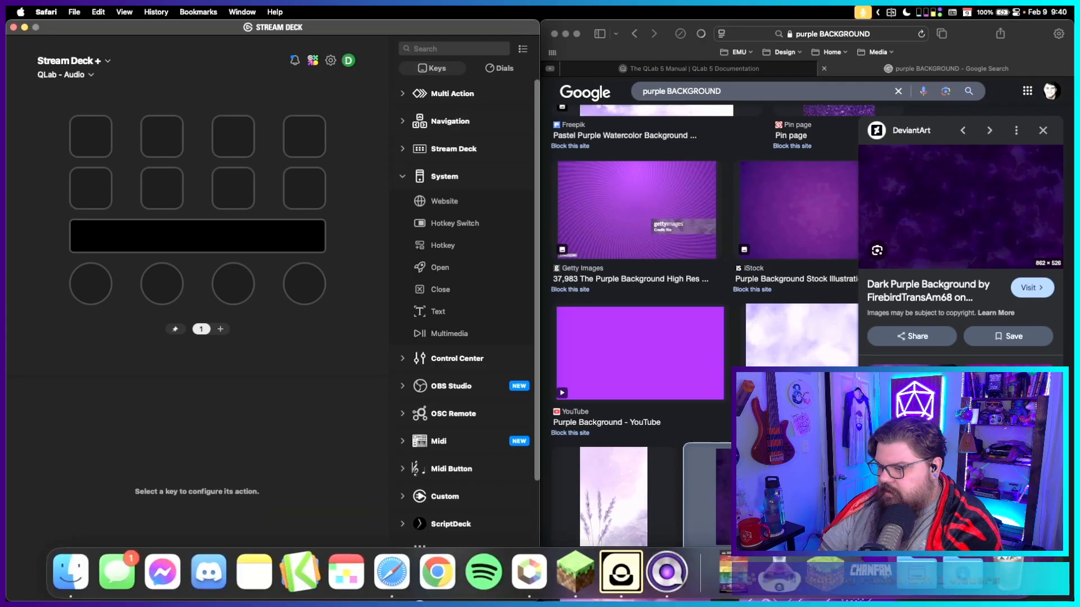
left_click(446, 584)
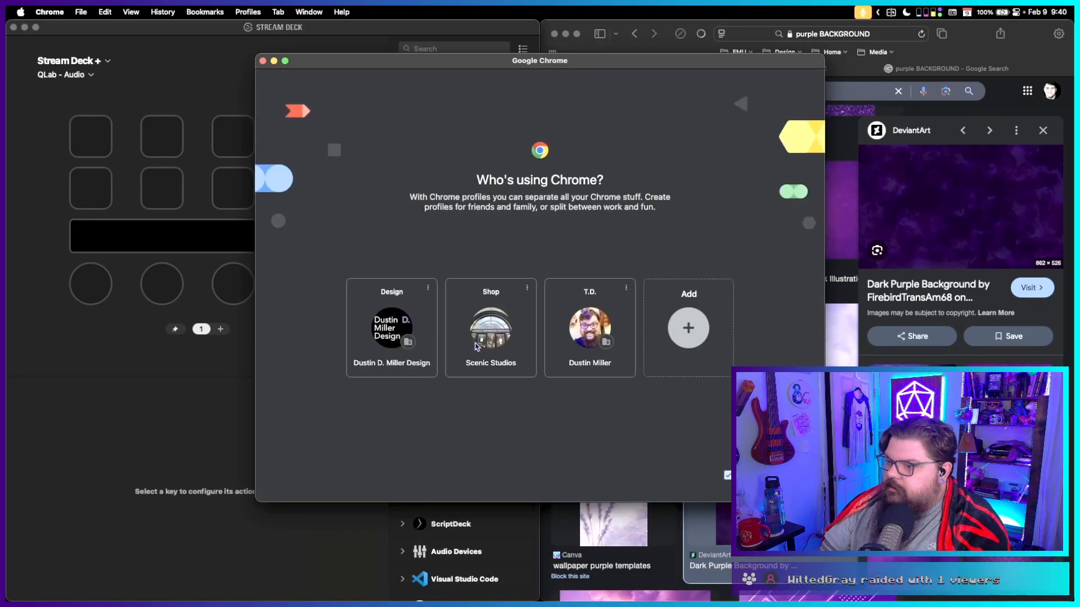
left_click(590, 329)
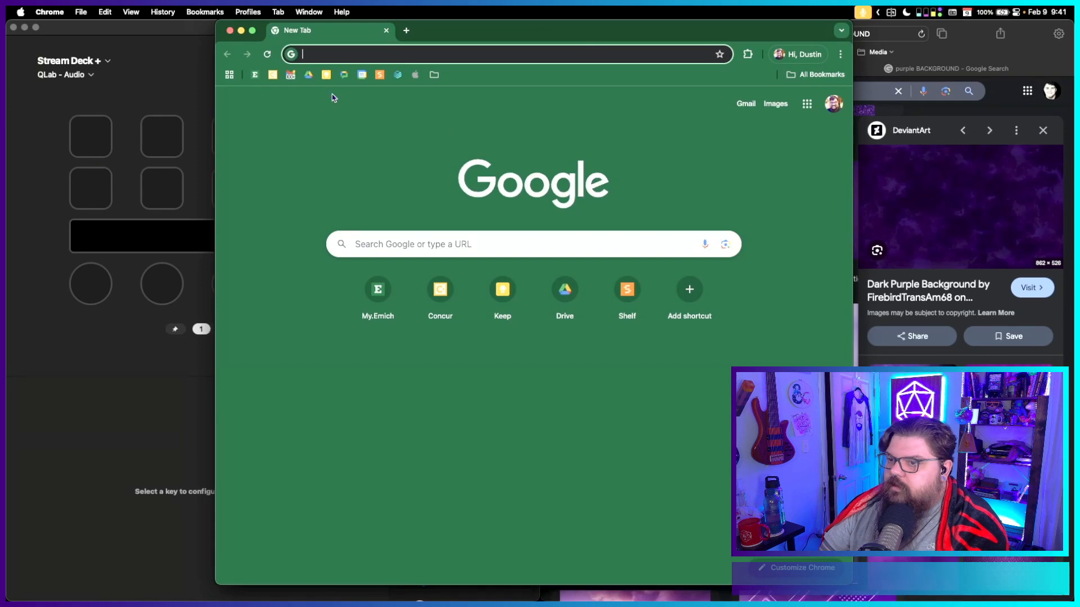
left_click(308, 75)
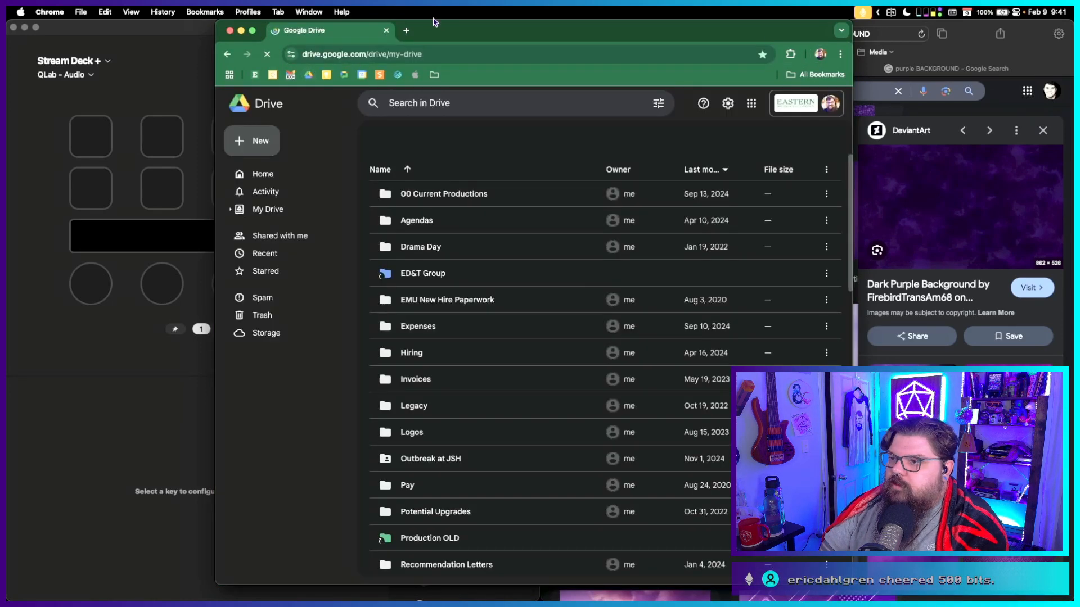
left_click_drag(433, 23, 1079, 25)
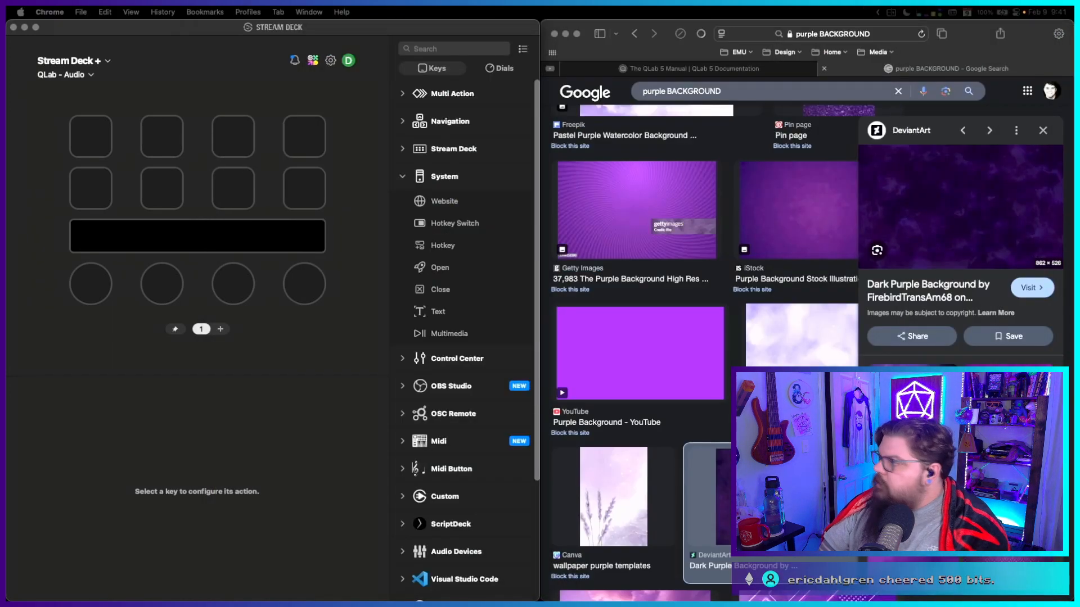
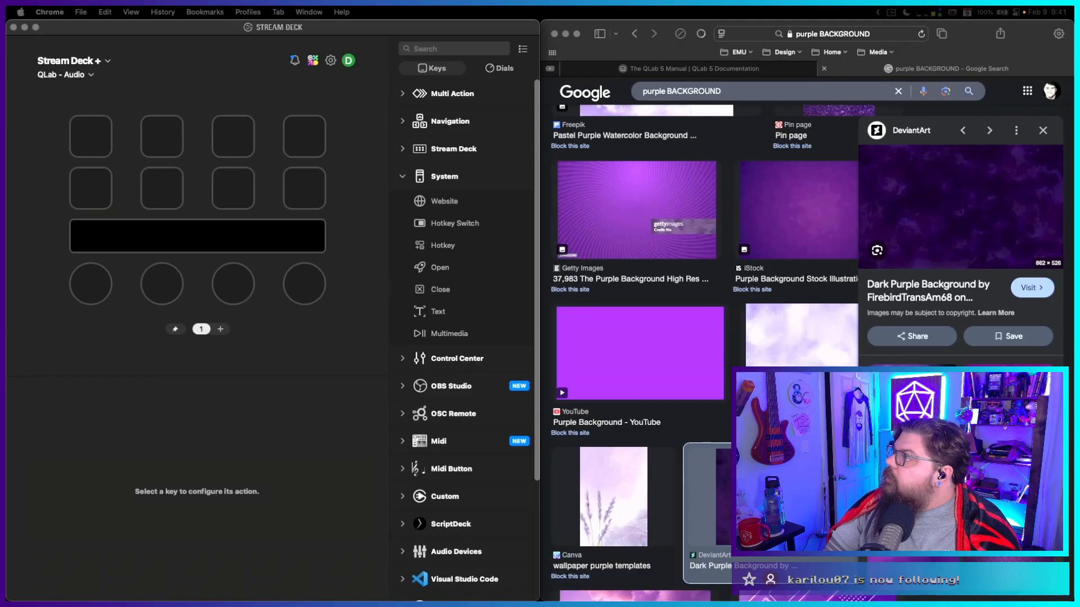
Switch back to Safari and search Google Images for "blue BACKGROUND".
key("super+Tab")
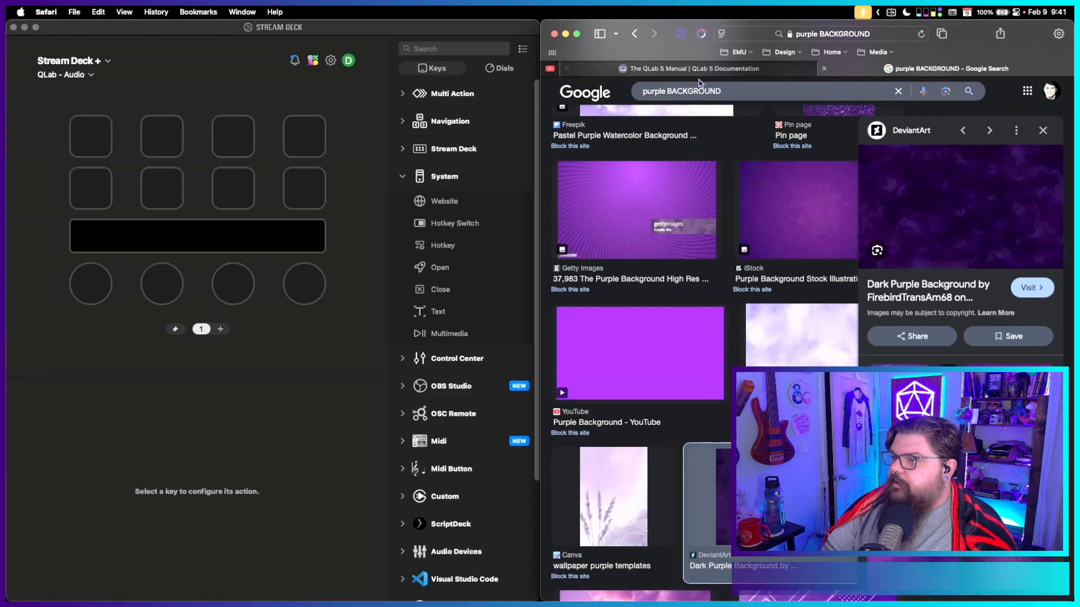
left_click(750, 93)
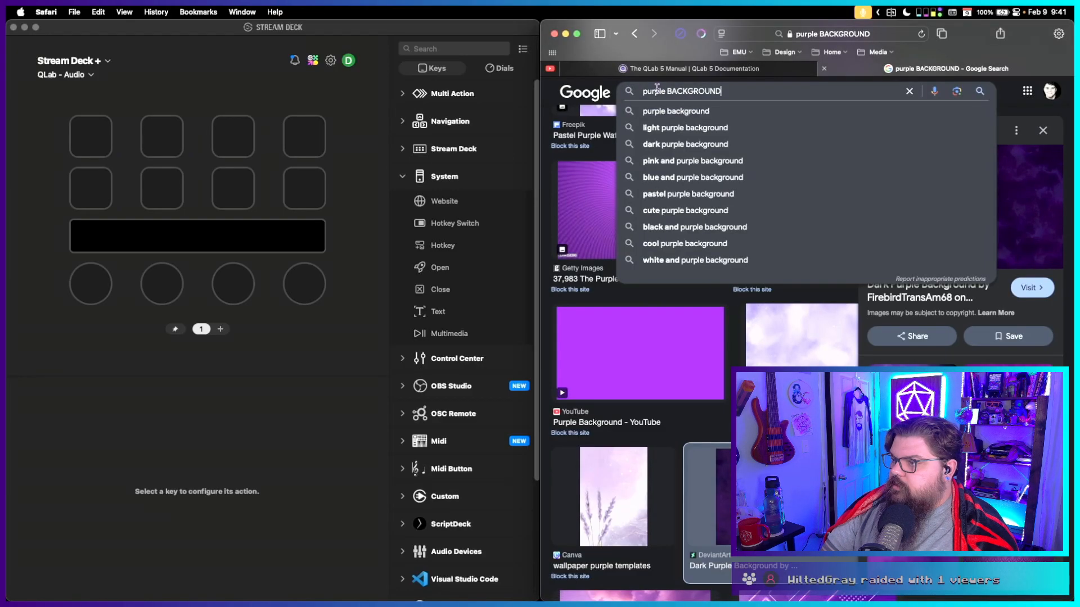
type("blue")
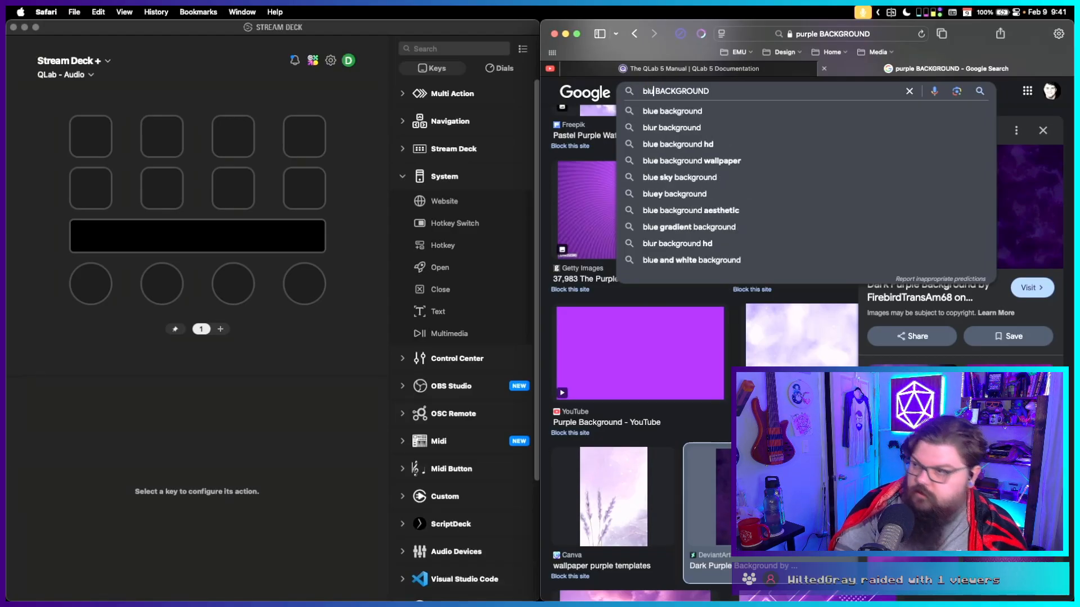
key("Return")
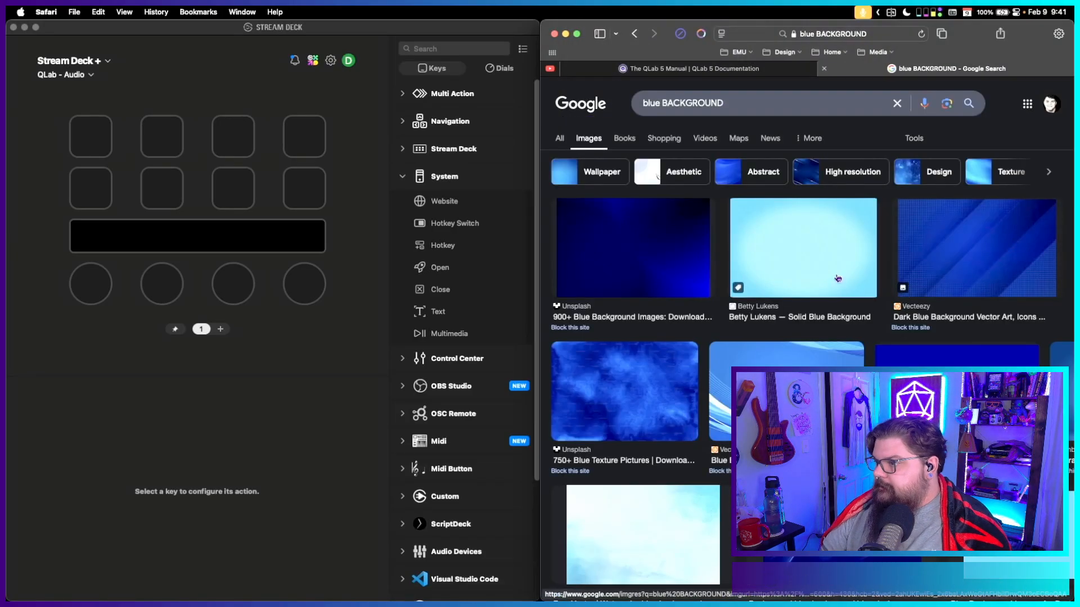
Change the image search to "color BACKGROUND".
left_click(646, 102)
double_click(647, 103)
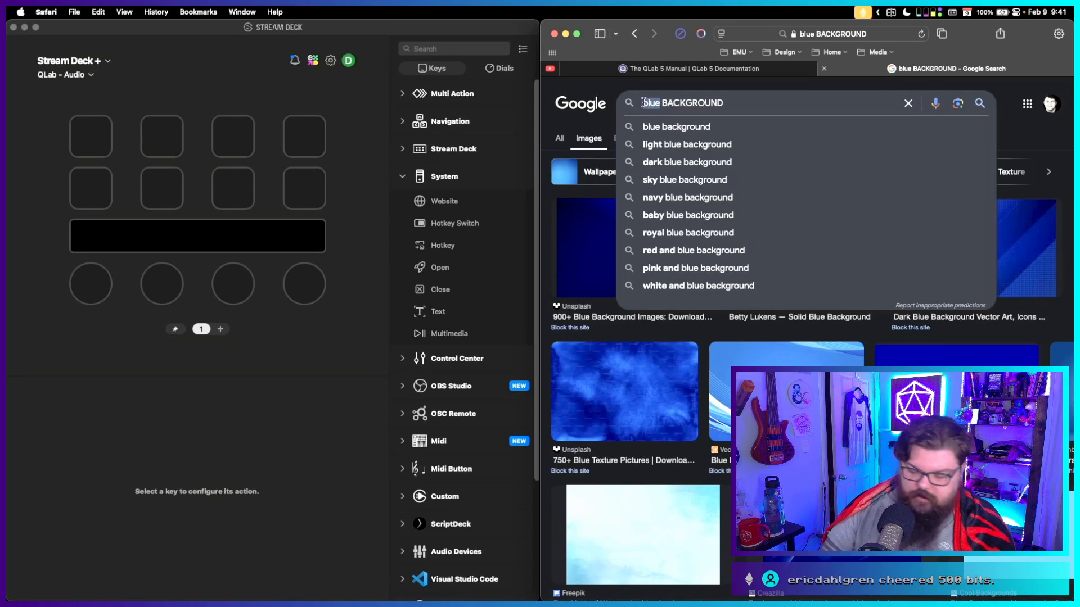
key("BackSpace")
type("color")
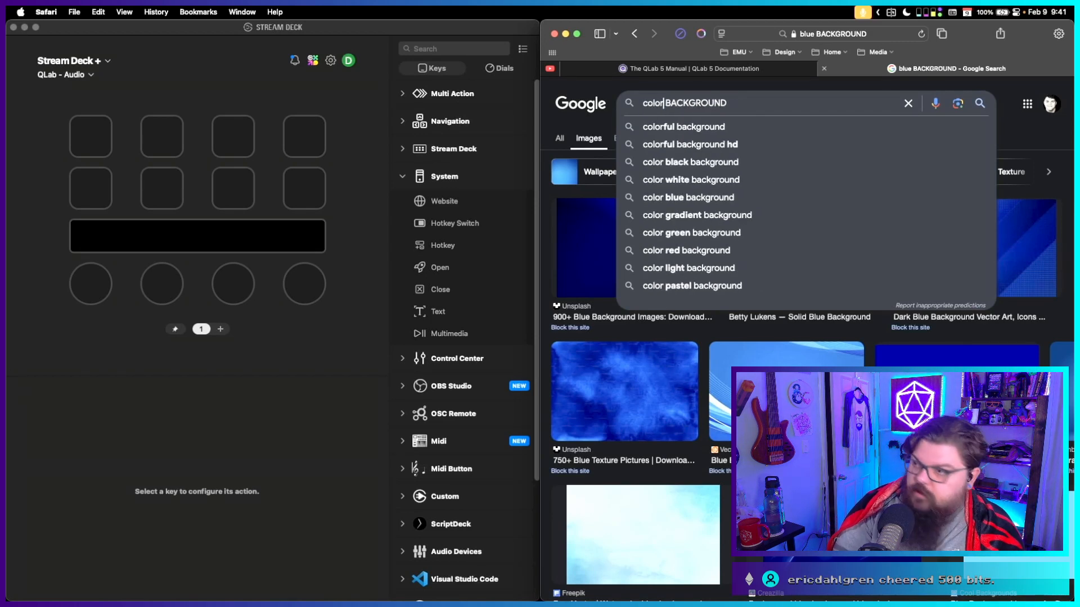
key("Return")
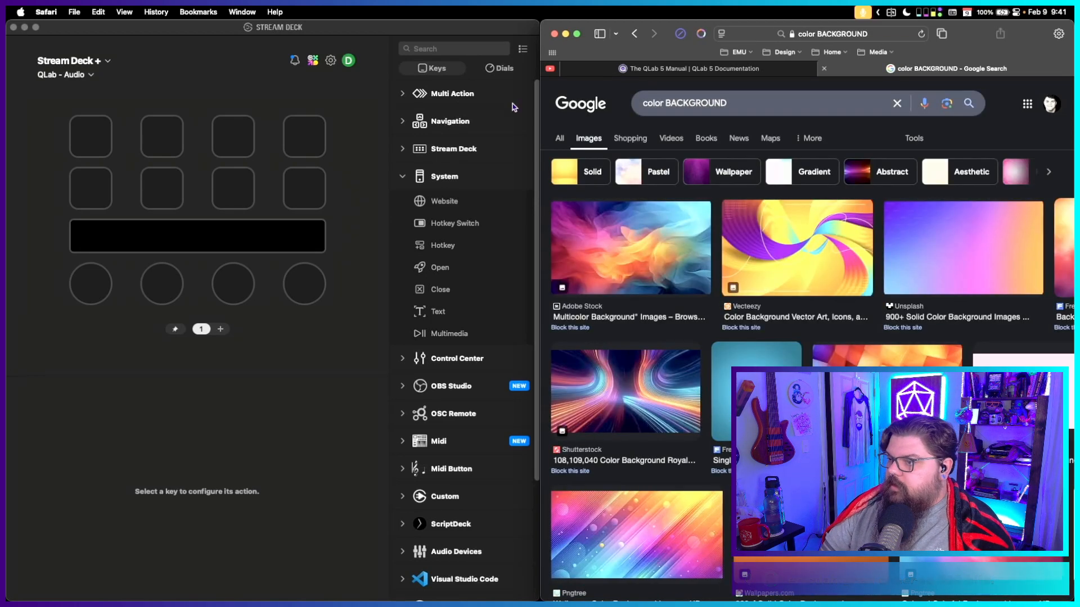
Search all Google results for "color wallpaper", look through Unsplash's color wallpapers page and return to the results.
left_click(560, 138)
double_click(694, 99)
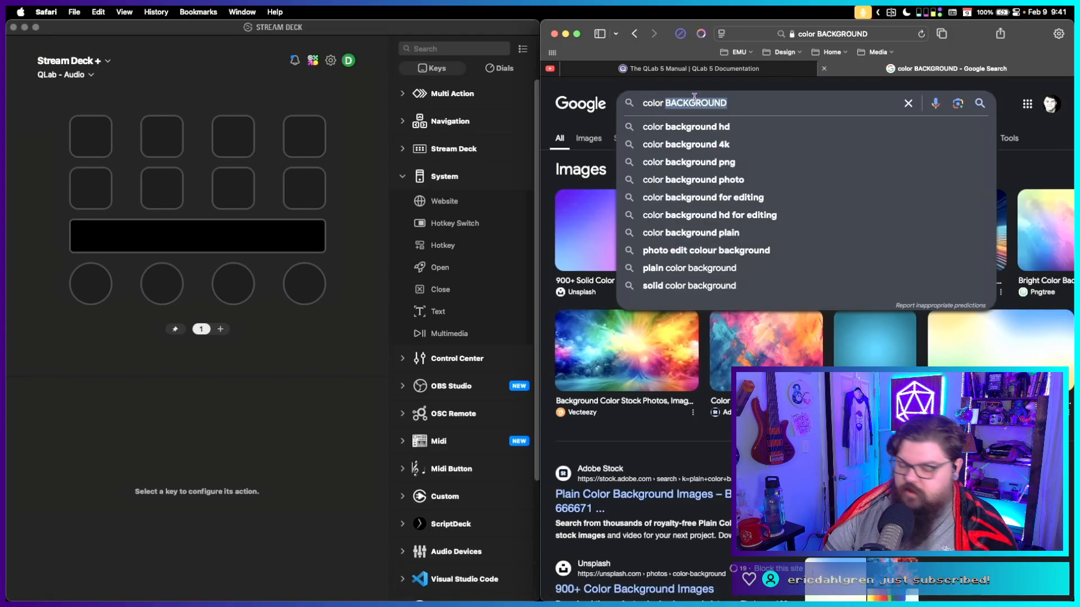
type("wallpaper")
key("Return")
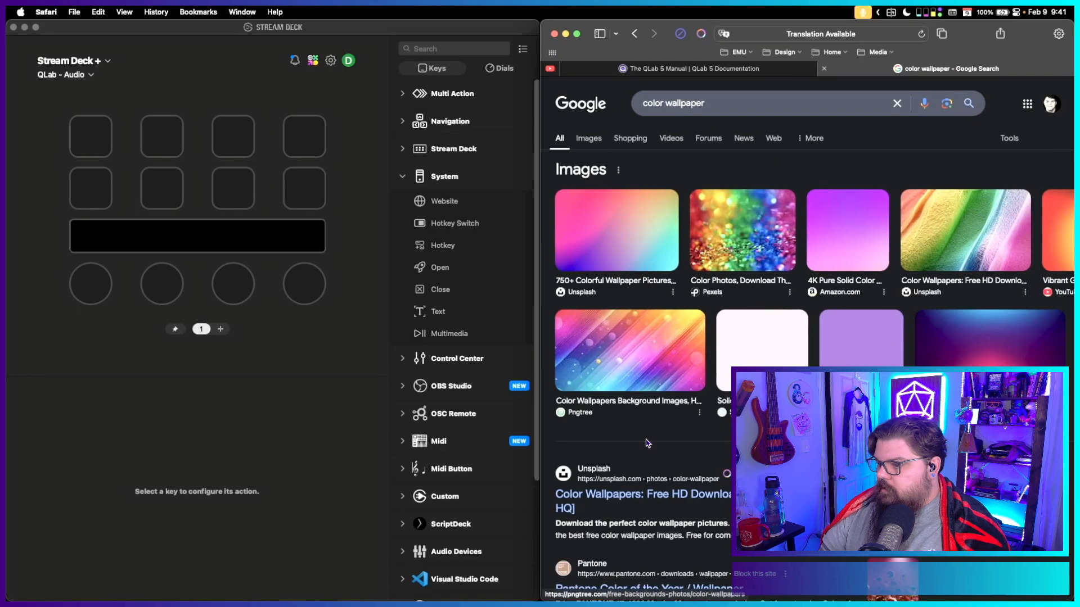
left_click(635, 499)
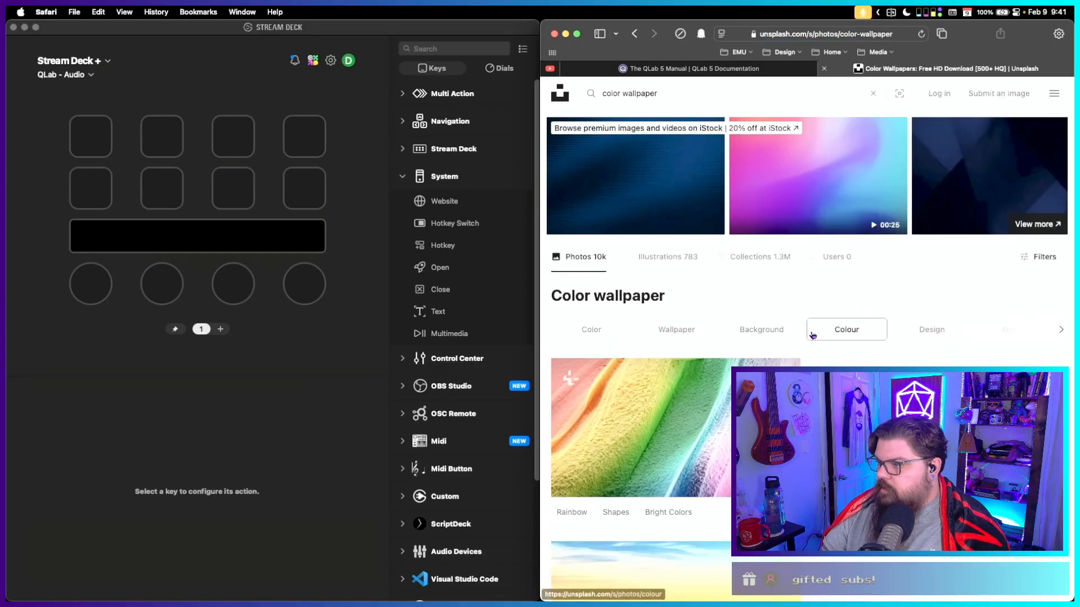
scroll(811, 333, "down", 12)
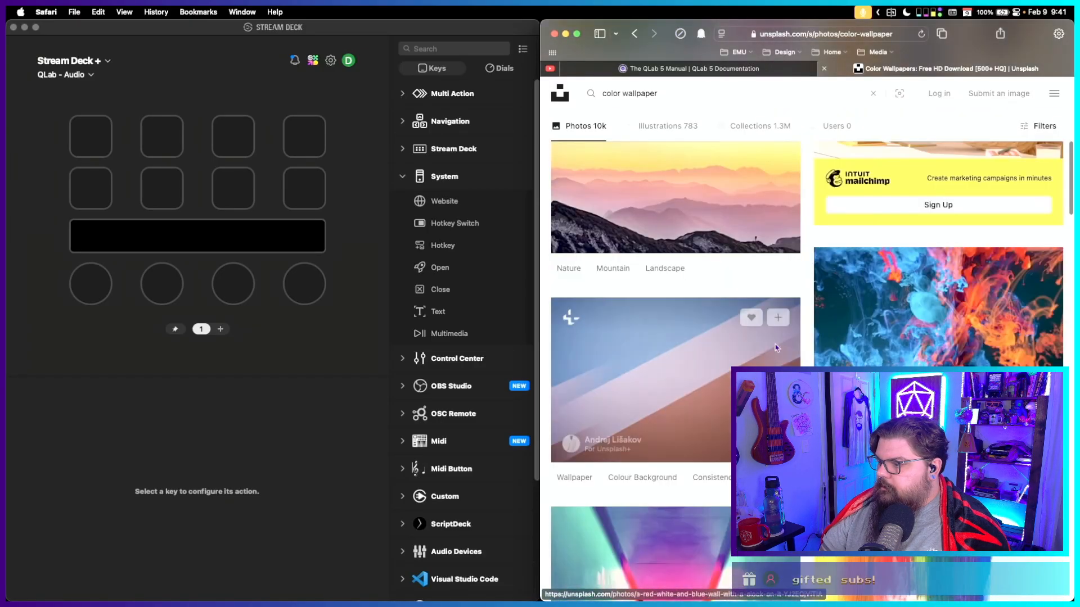
scroll(777, 348, "up", 10)
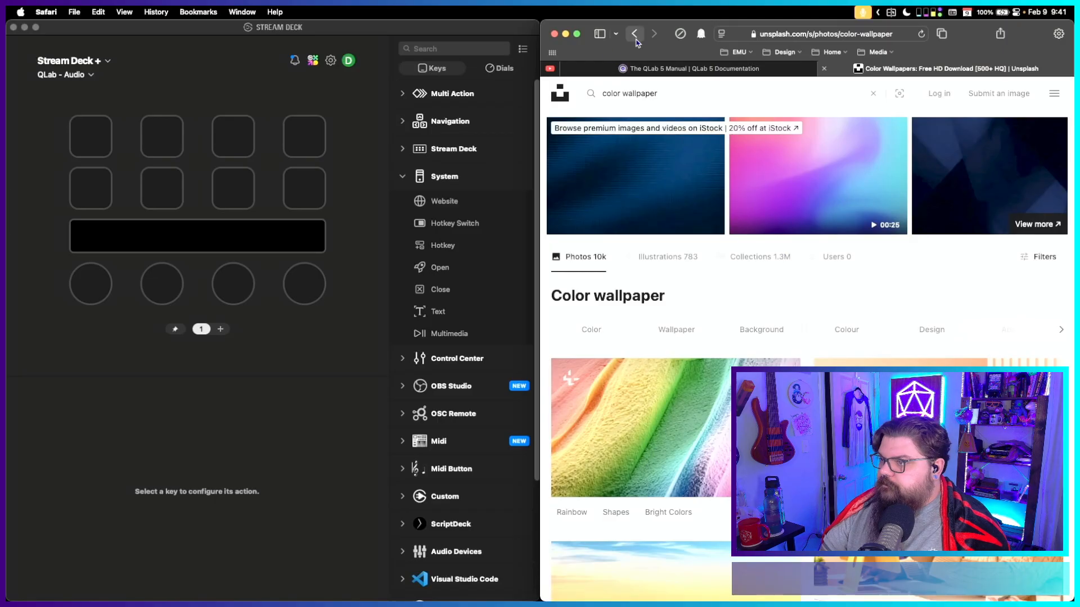
left_click(634, 35)
Search Google for "color wallpaper pack", look over ColorKit's 300+ Solid Color Backgrounds page and return to the results.
left_click(726, 103)
type("pack")
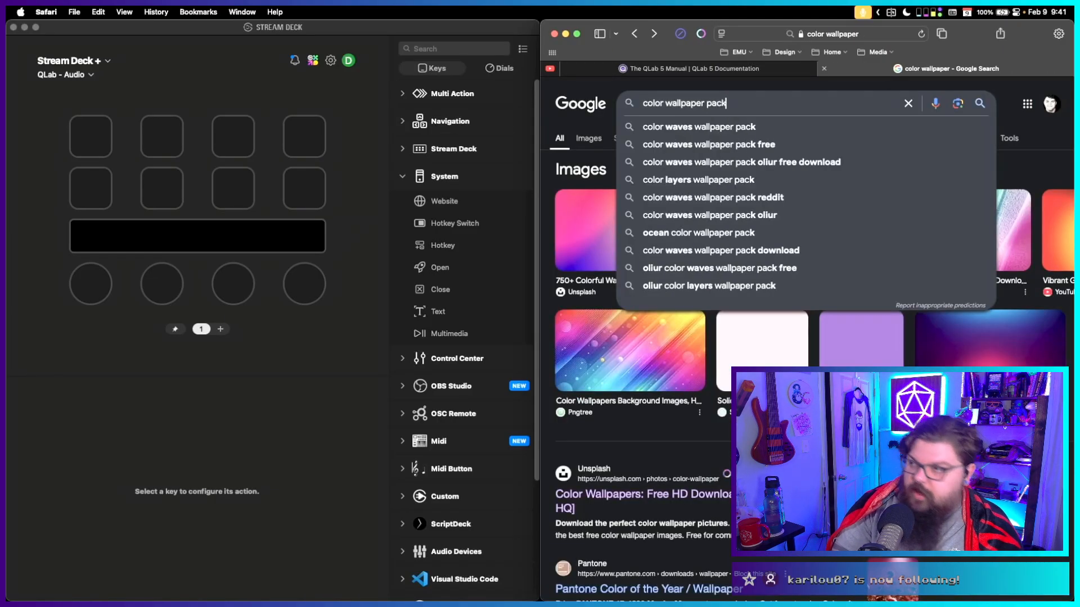
key("Return")
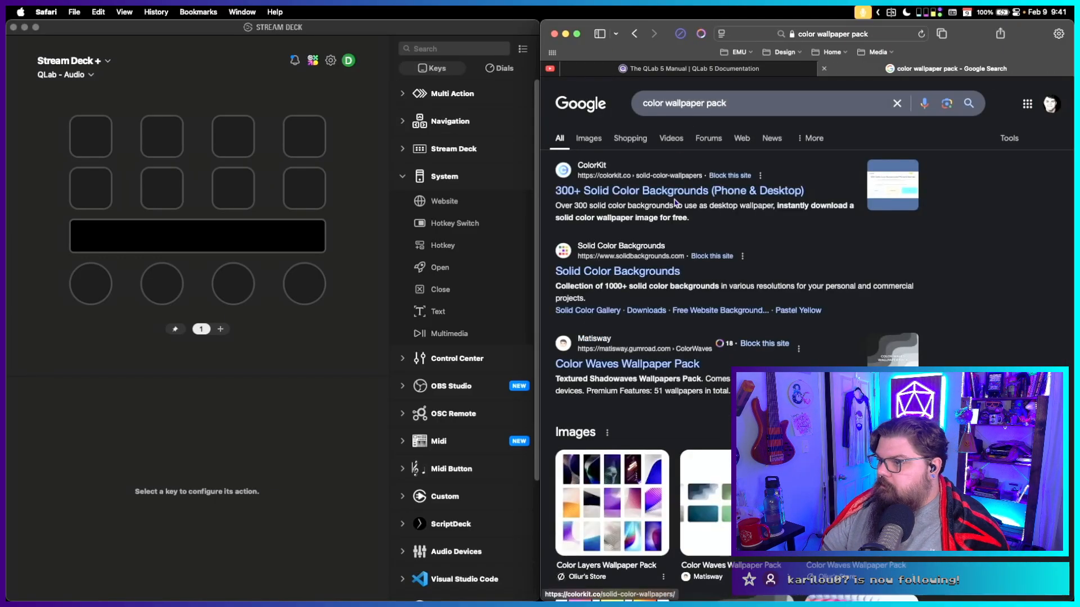
left_click(673, 192)
scroll(778, 288, "down", 10)
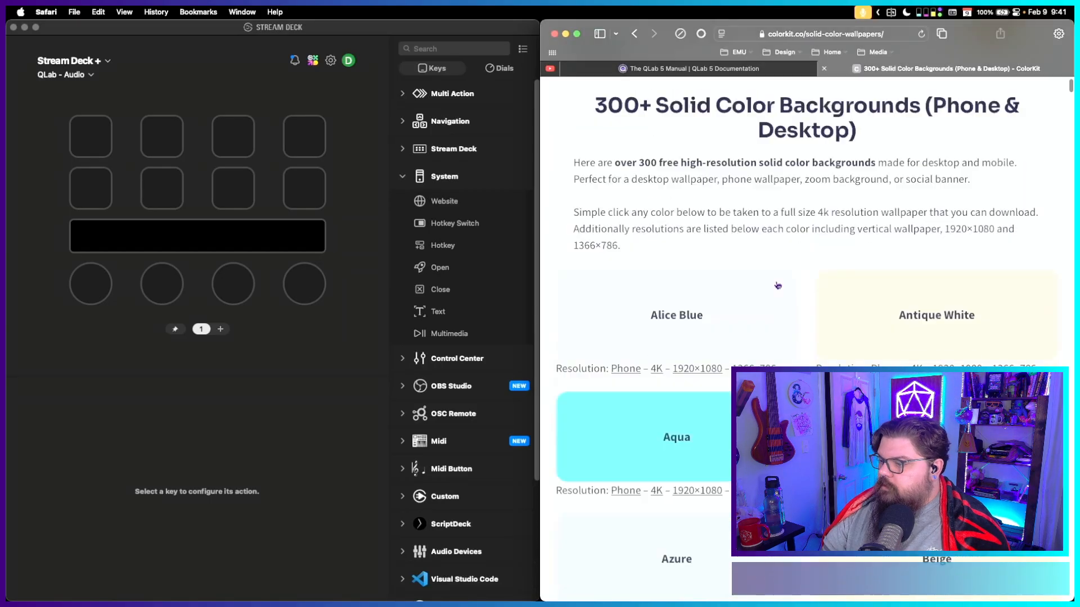
scroll(779, 288, "up", 10)
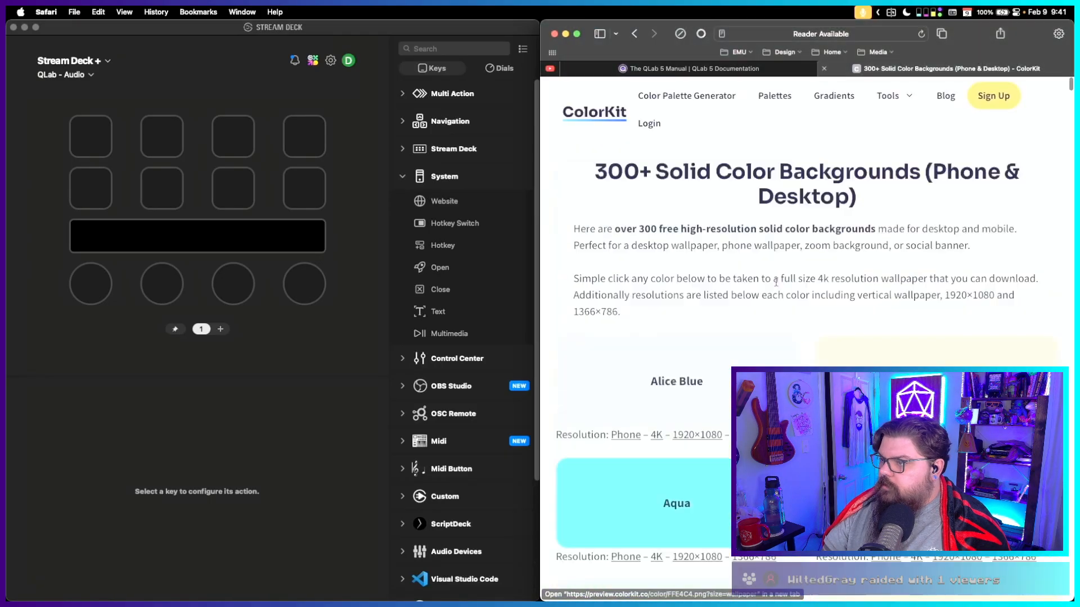
left_click(636, 35)
Open the Solid Color Backgrounds site at solidbackgrounds.com from the search results.
left_click(660, 272)
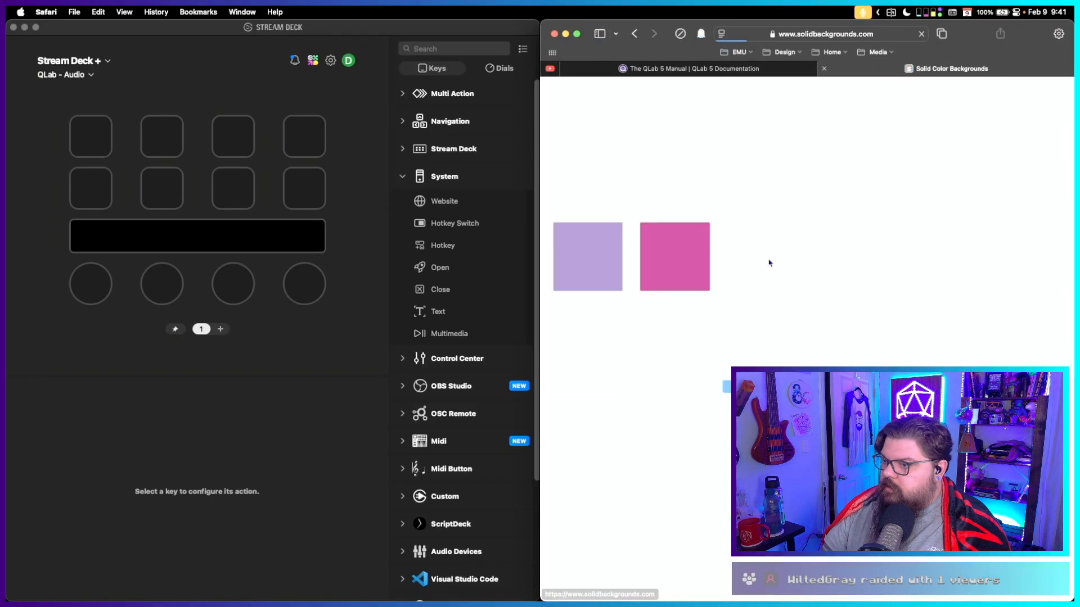
left_click(634, 35)
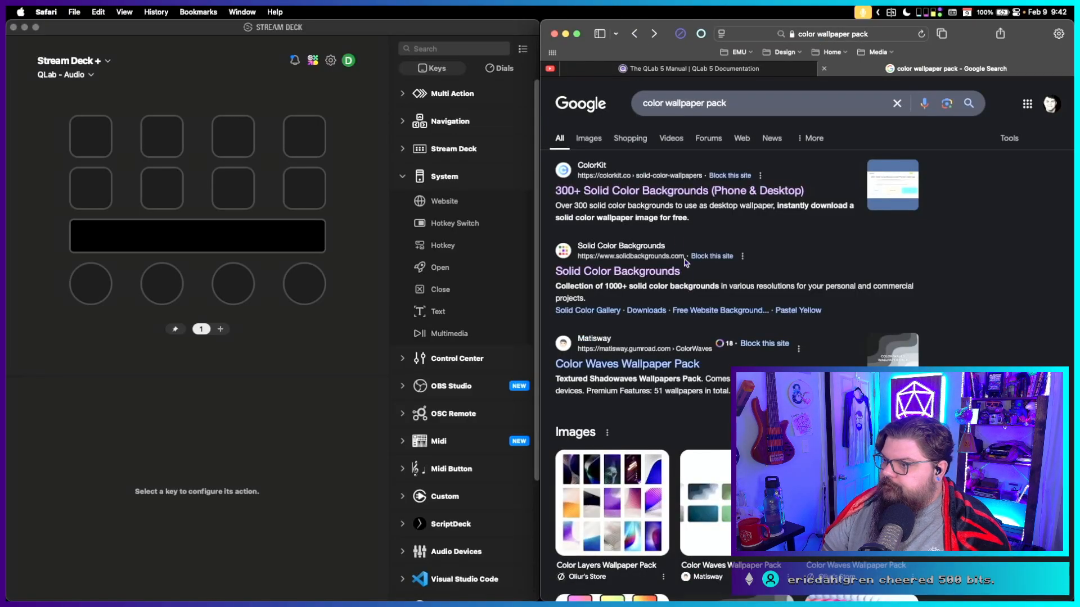
left_click(631, 274)
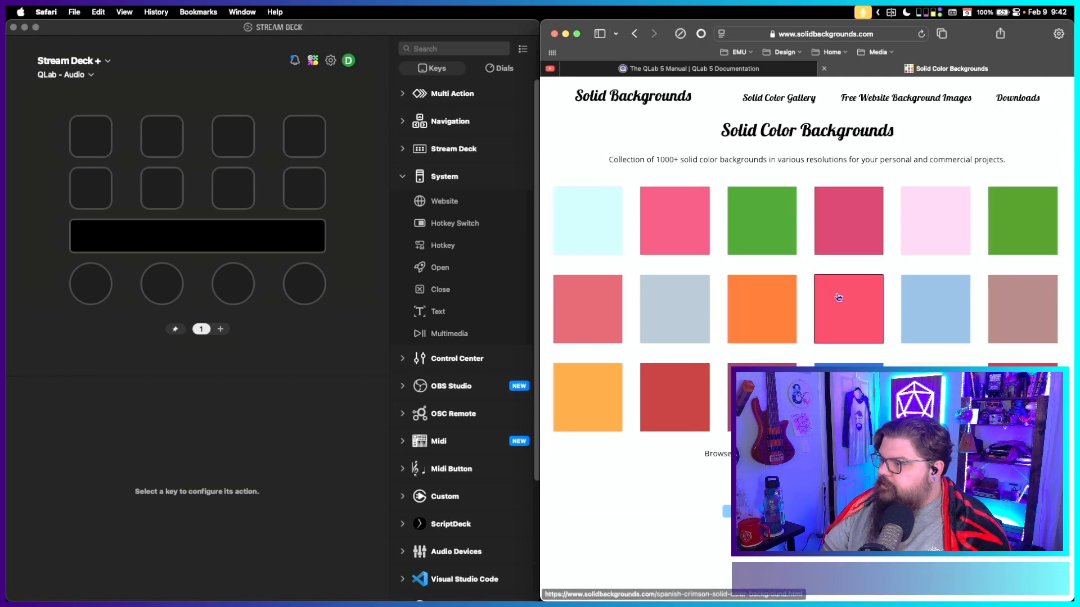
Save the light orange, India green and sapphire blue solid color images to Downloads.
right_click(598, 388)
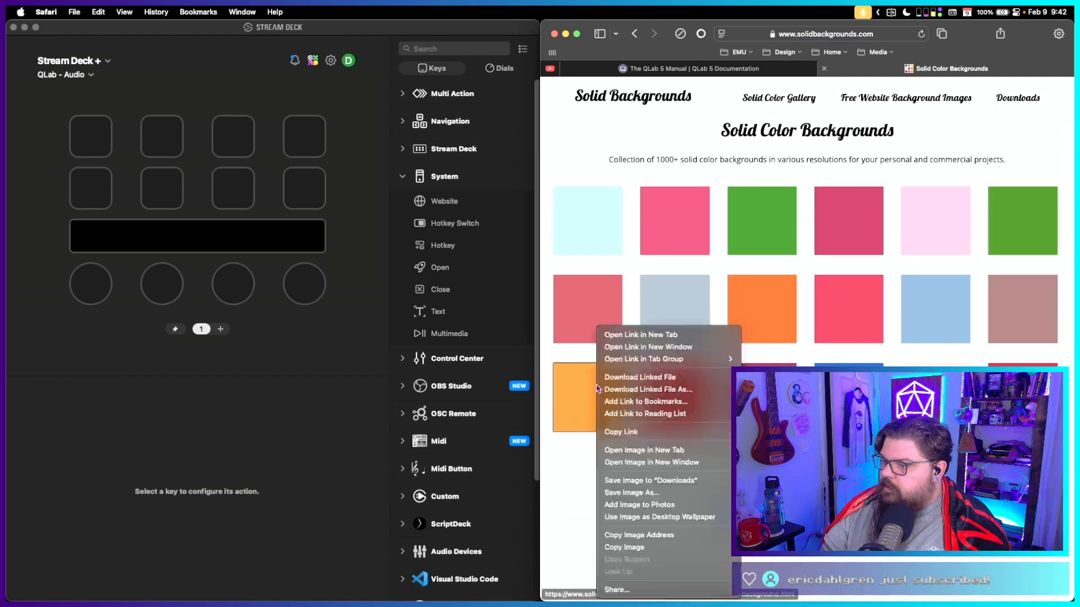
left_click(671, 481)
right_click(764, 222)
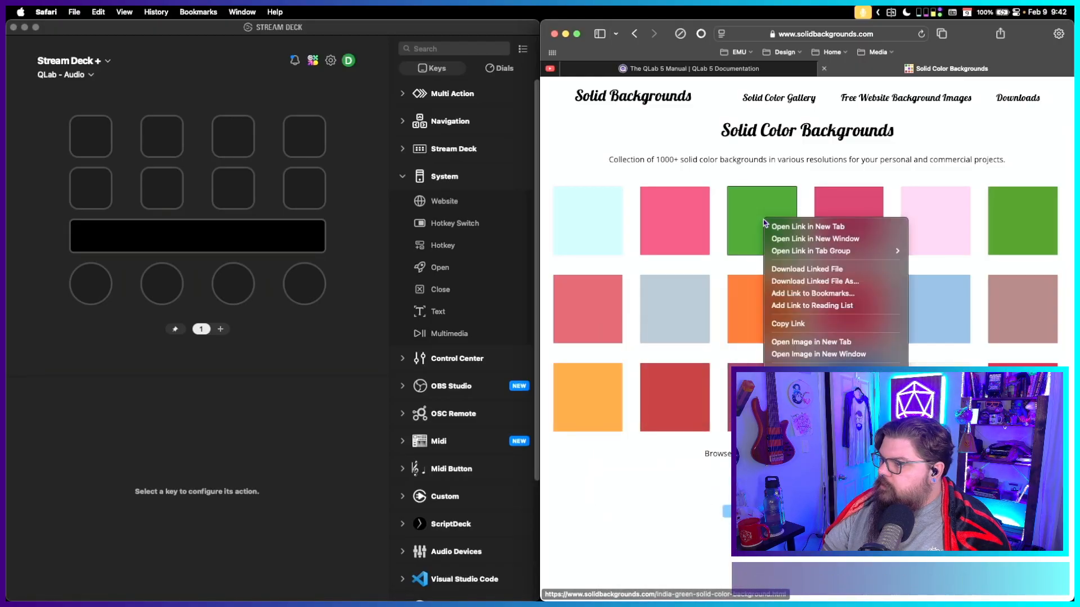
left_click(805, 373)
right_click(855, 393)
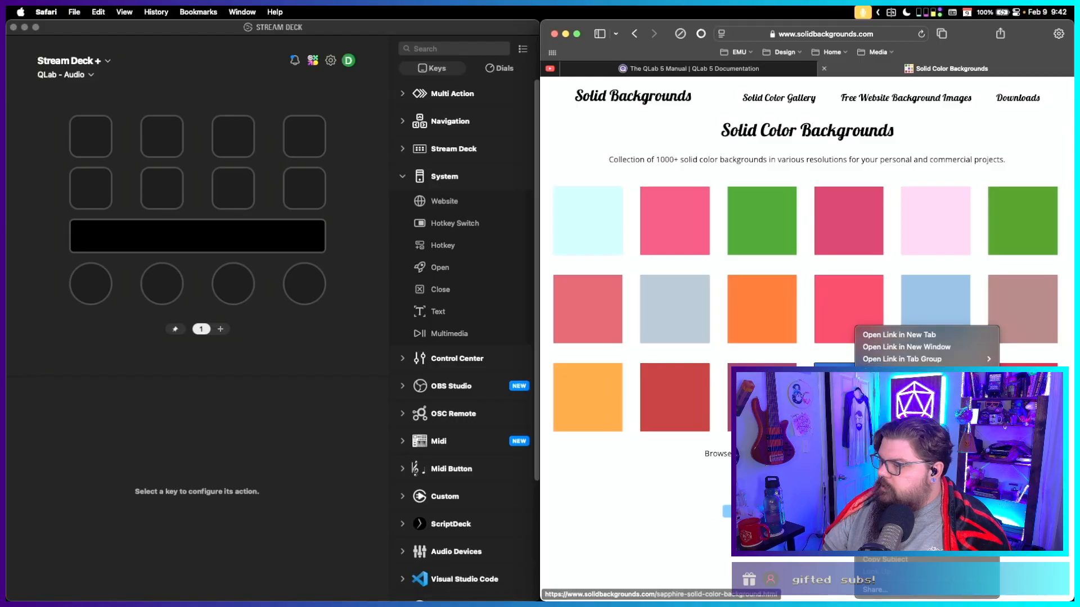
left_click(896, 479)
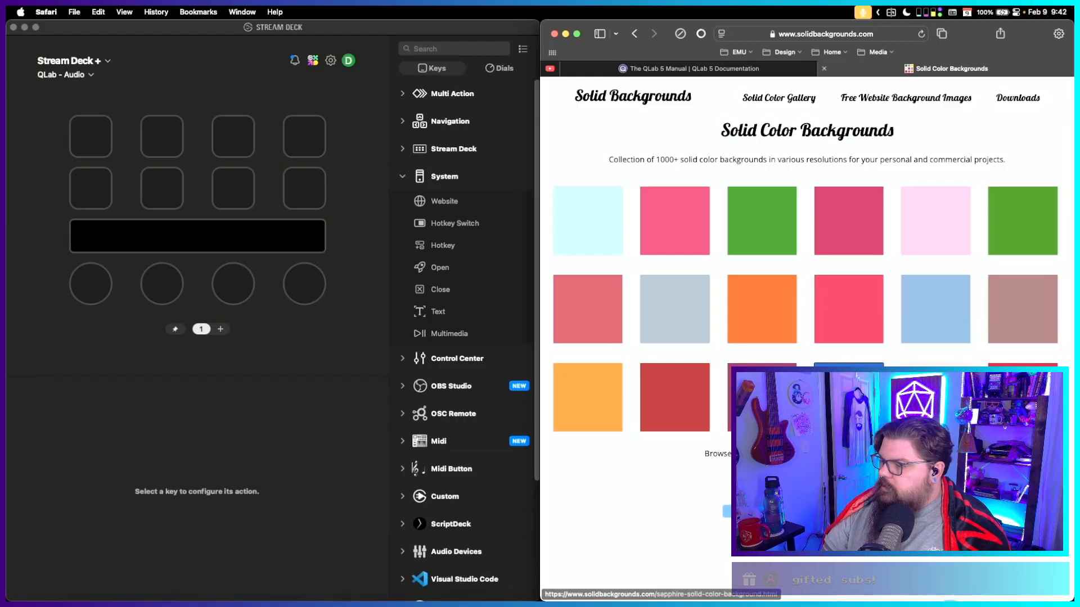
Set the key background of the QLab - Audio profile to the downloaded sapphire blue image.
right_click(242, 178)
left_click(273, 254)
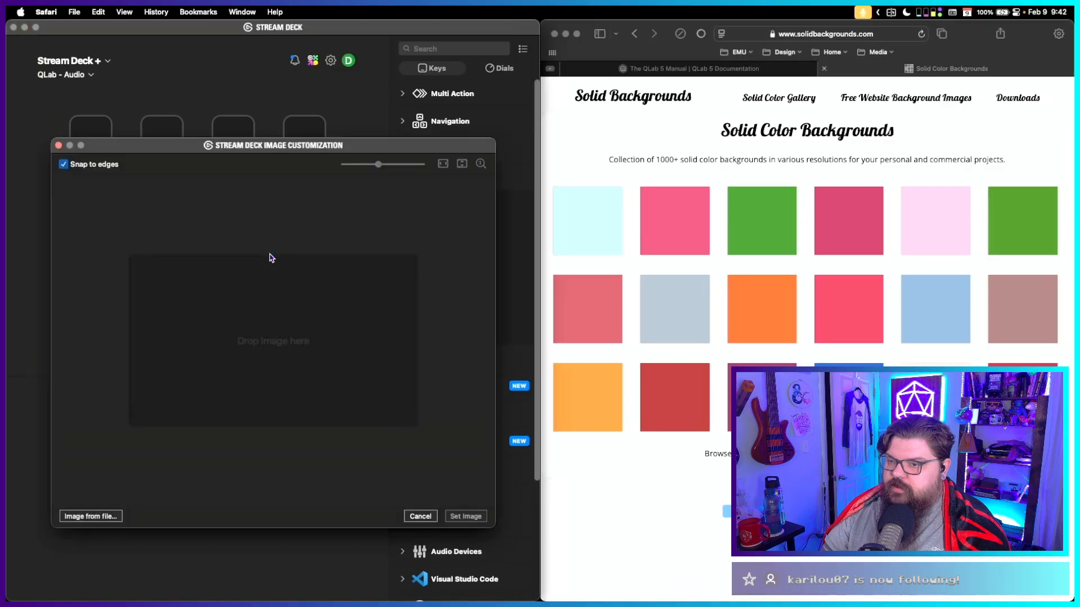
mouse_move(596, 601)
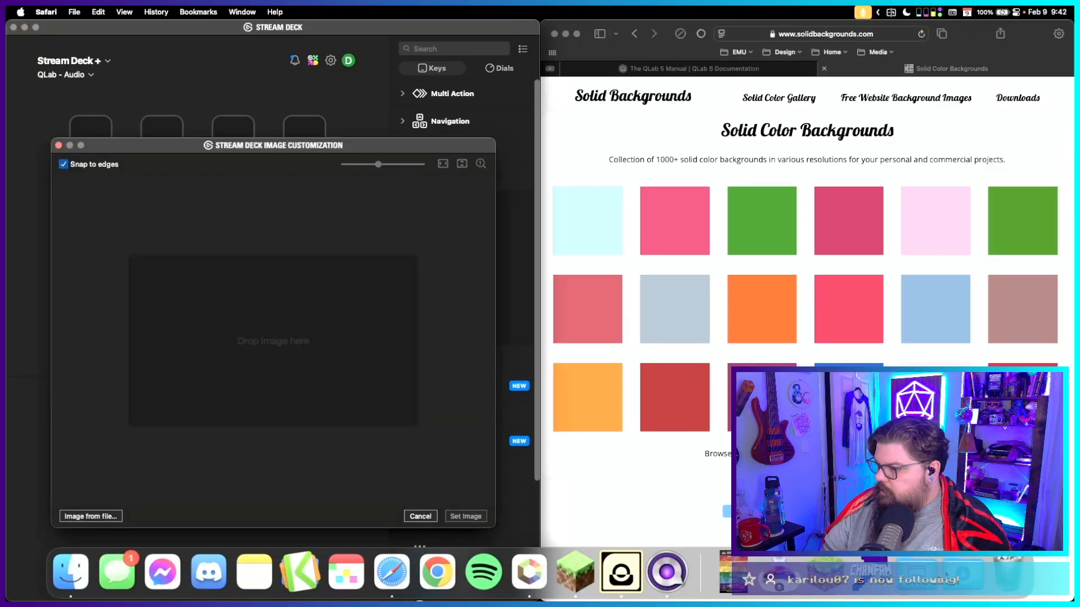
left_click(960, 571)
left_click_drag(914, 523, 221, 332)
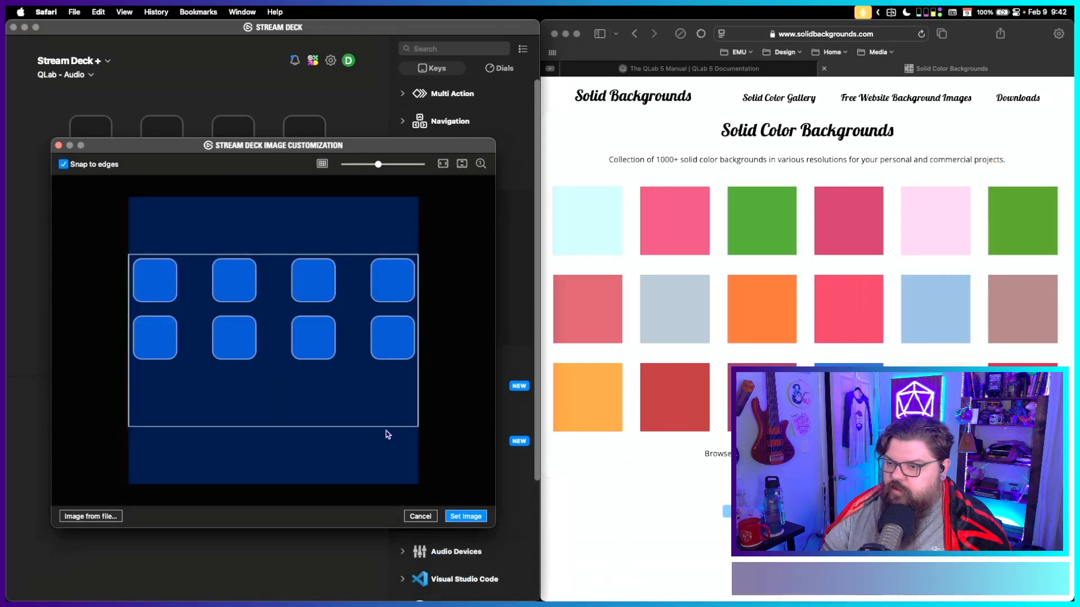
left_click(471, 520)
Set the touch strip background of the QLab - Audio profile to the sapphire blue image.
right_click(217, 242)
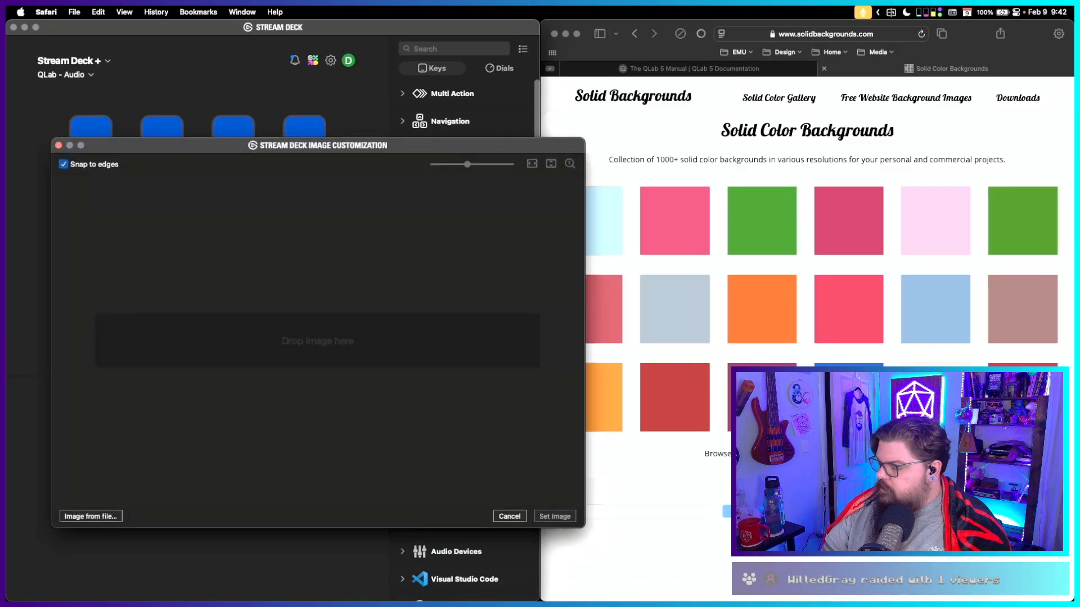
mouse_move(962, 599)
left_click(962, 574)
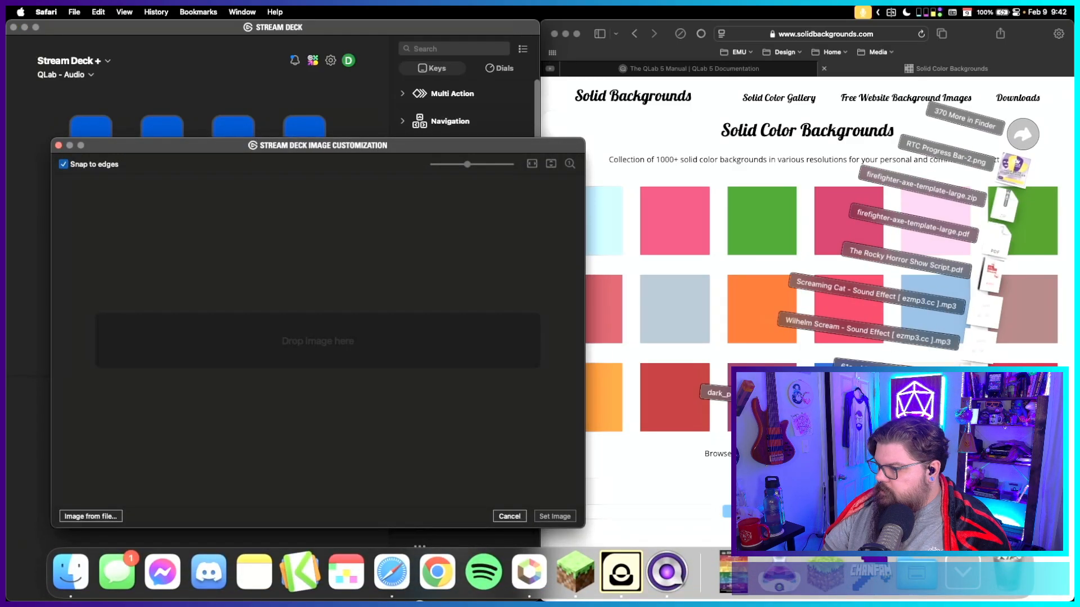
left_click_drag(714, 393, 337, 347)
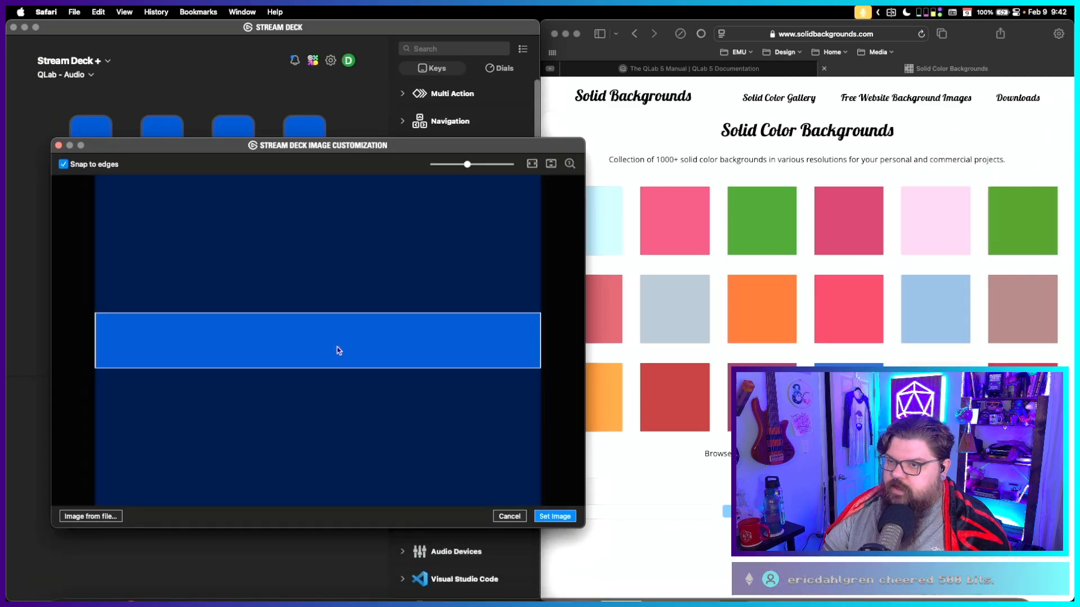
left_click(565, 517)
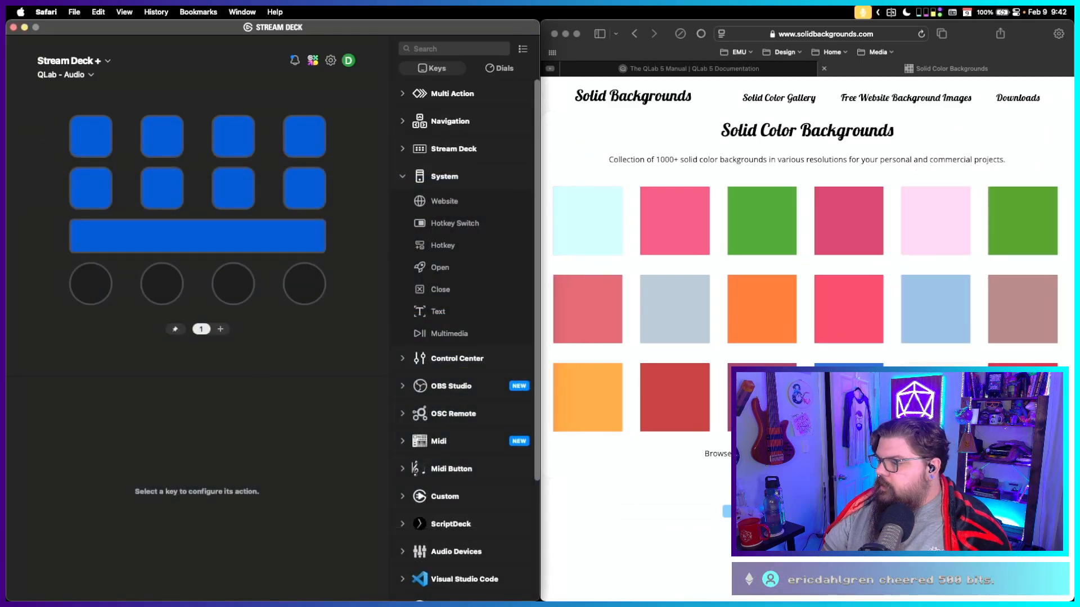
left_click(815, 478)
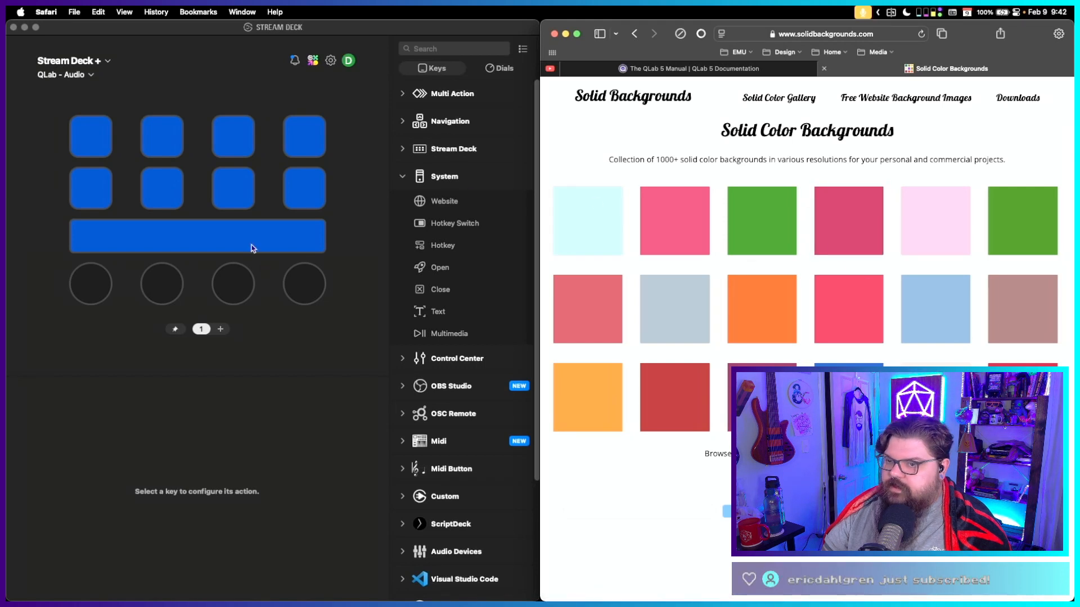
Switch to the QLab - Video profile and set its key background to the downloaded light orange image.
left_click(87, 83)
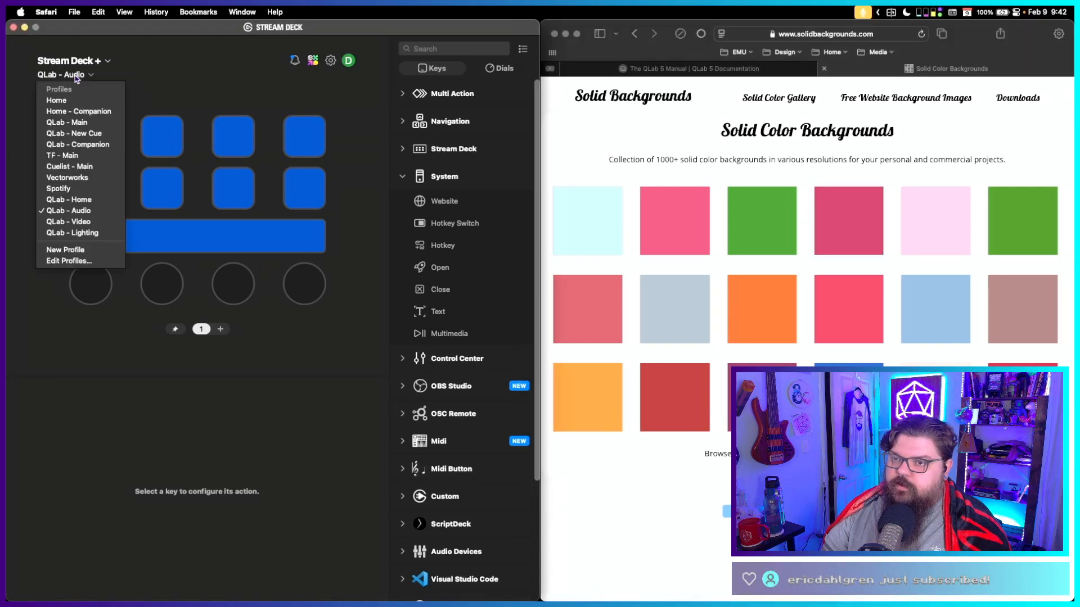
left_click(68, 224)
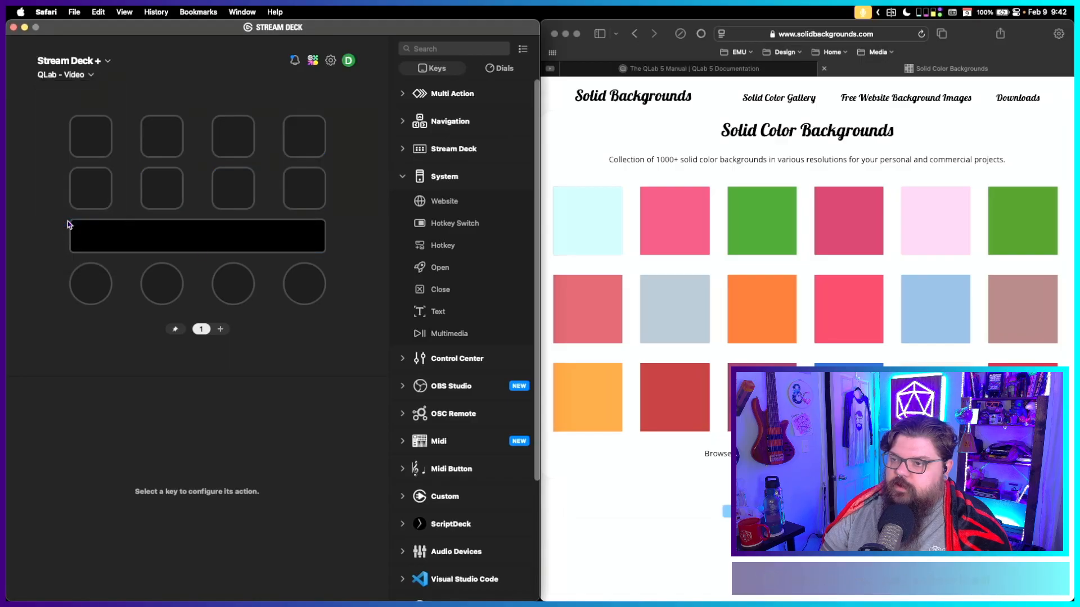
right_click(231, 184)
left_click(264, 260)
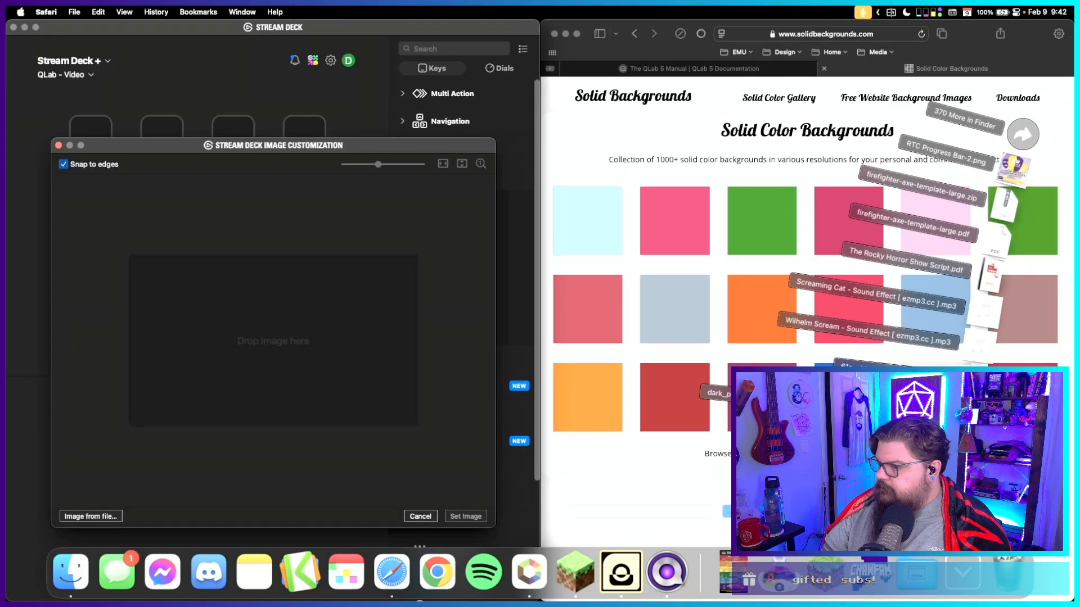
left_click_drag(587, 397, 413, 485)
left_click(466, 517)
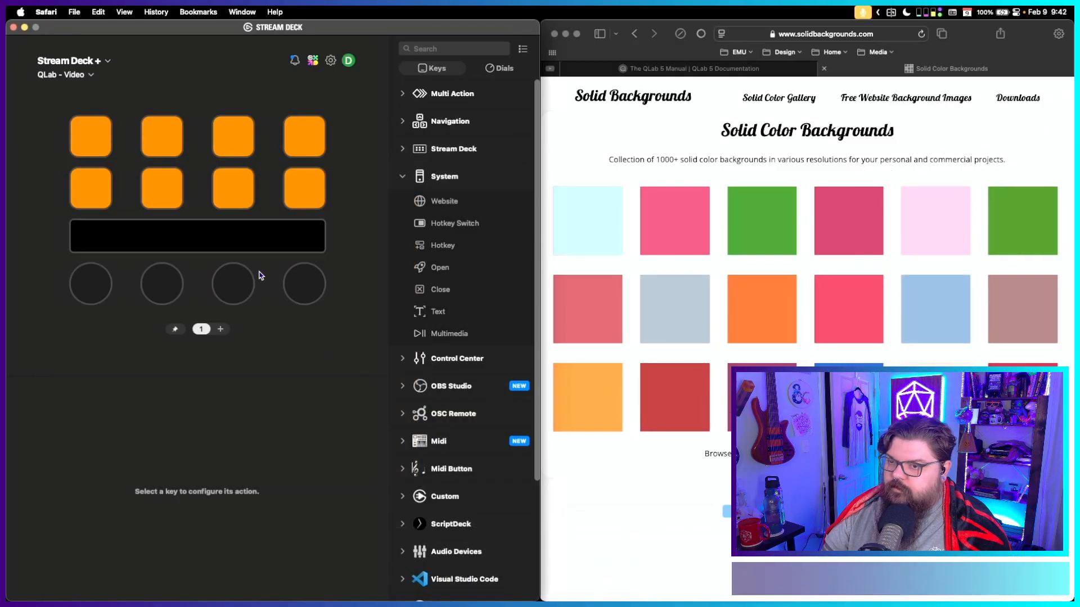
Set the touch strip background of the QLab - Video profile to the light orange image.
right_click(222, 239)
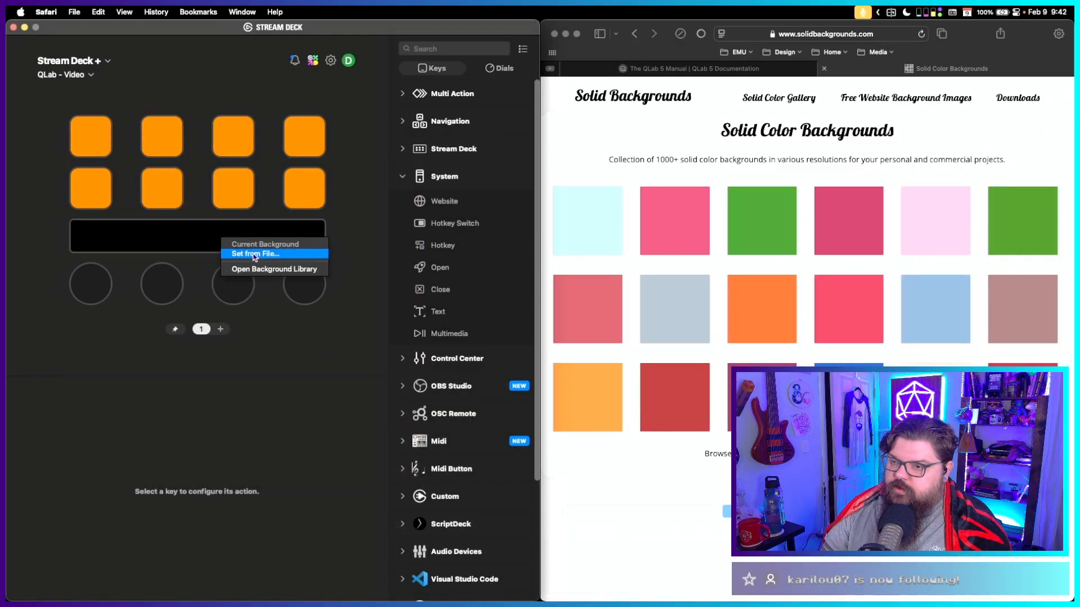
left_click(254, 254)
mouse_move(962, 599)
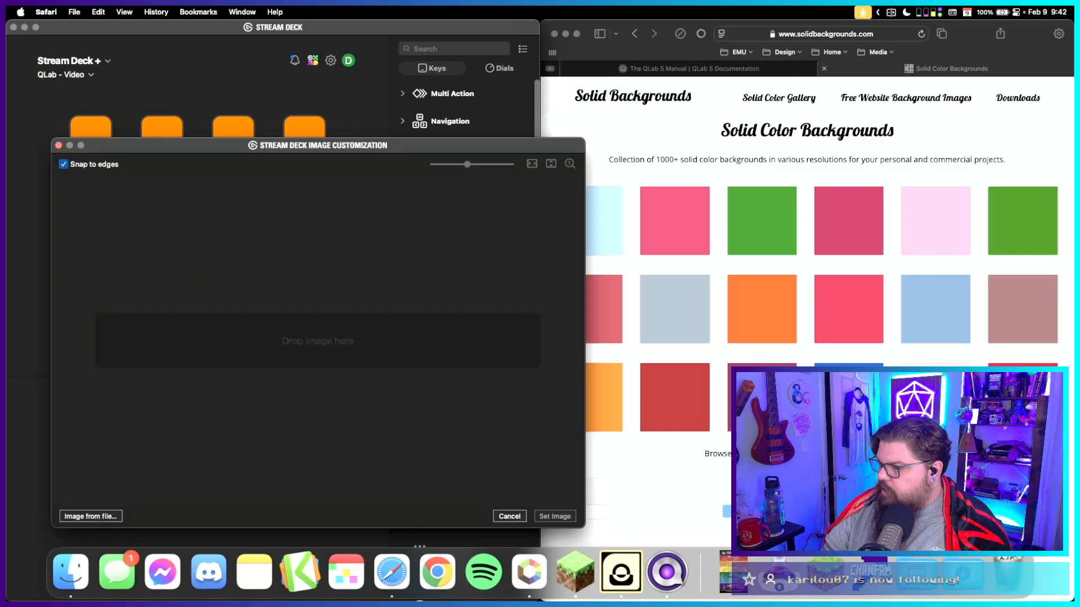
left_click(962, 575)
left_click_drag(963, 530, 273, 363)
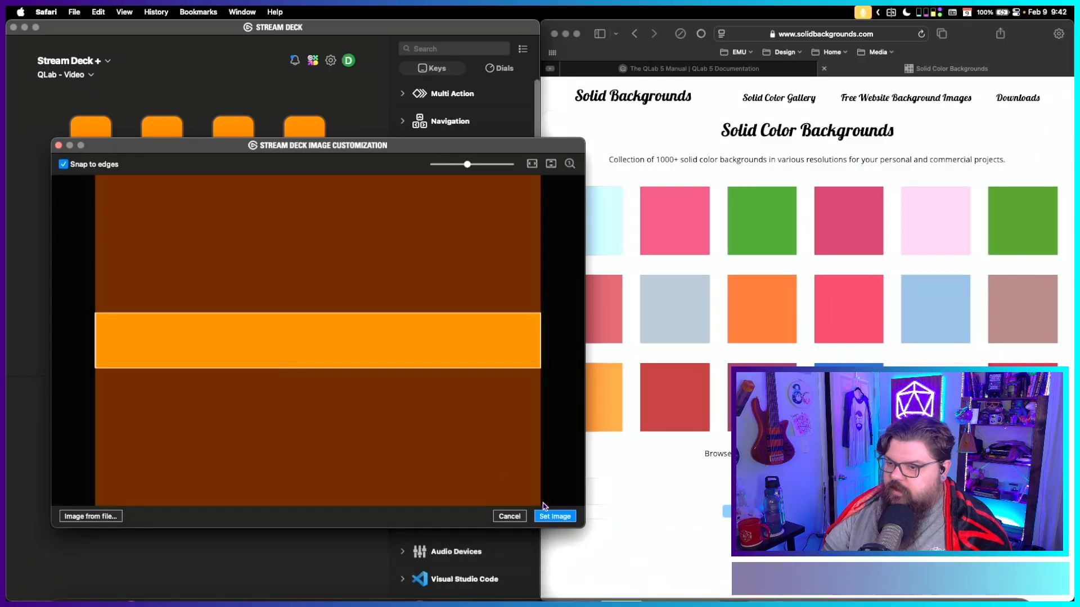
left_click(562, 518)
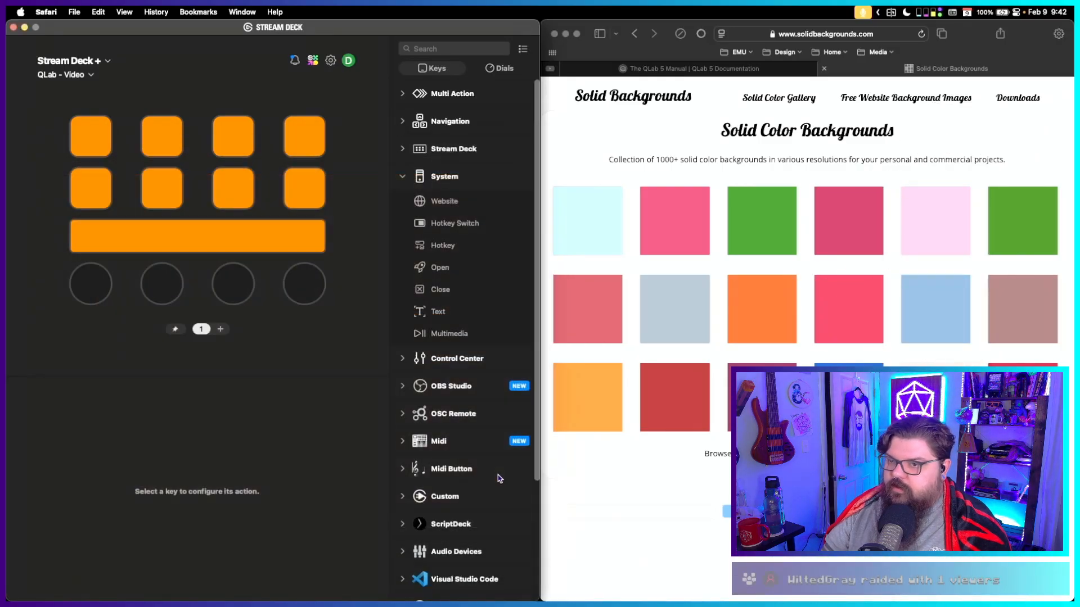
Switch to the QLab - Lighting profile and try to drop the downloaded background image straight onto its keys.
left_click(74, 75)
left_click(77, 238)
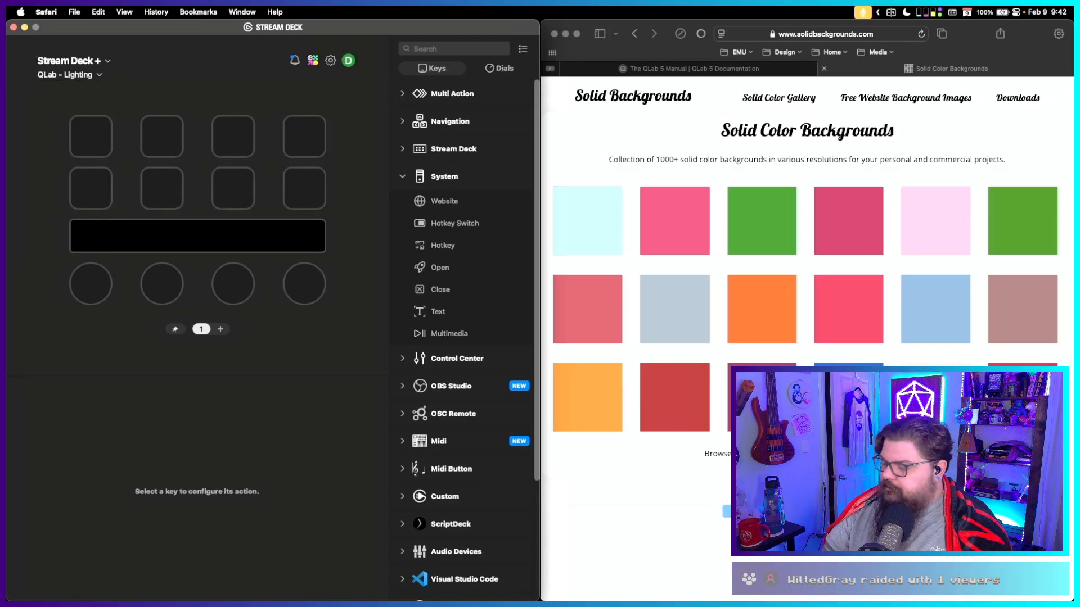
mouse_move(749, 600)
left_click(742, 576)
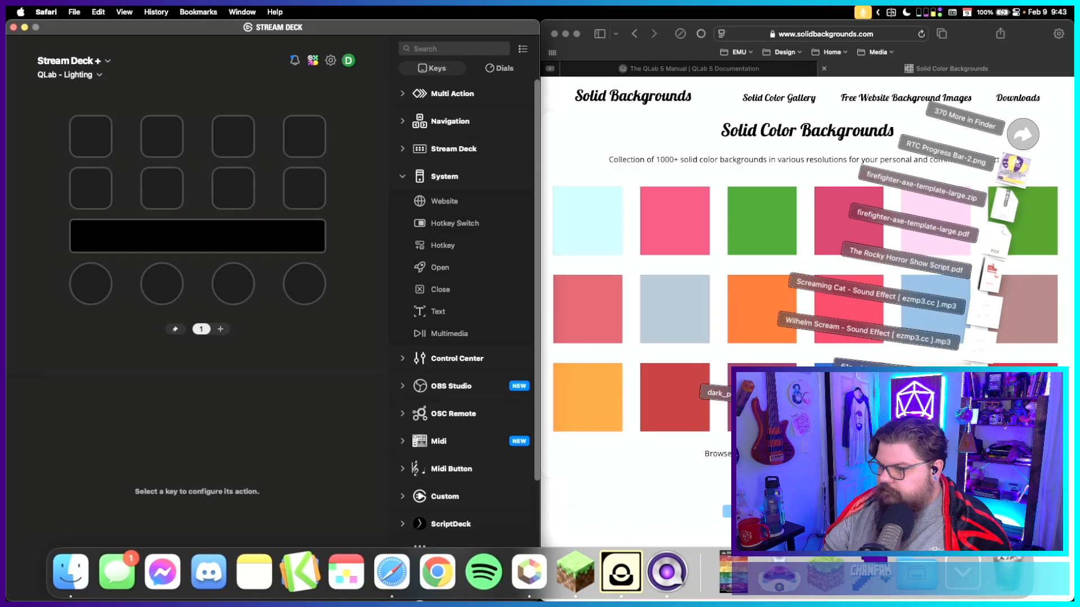
left_click_drag(1023, 221, 238, 207)
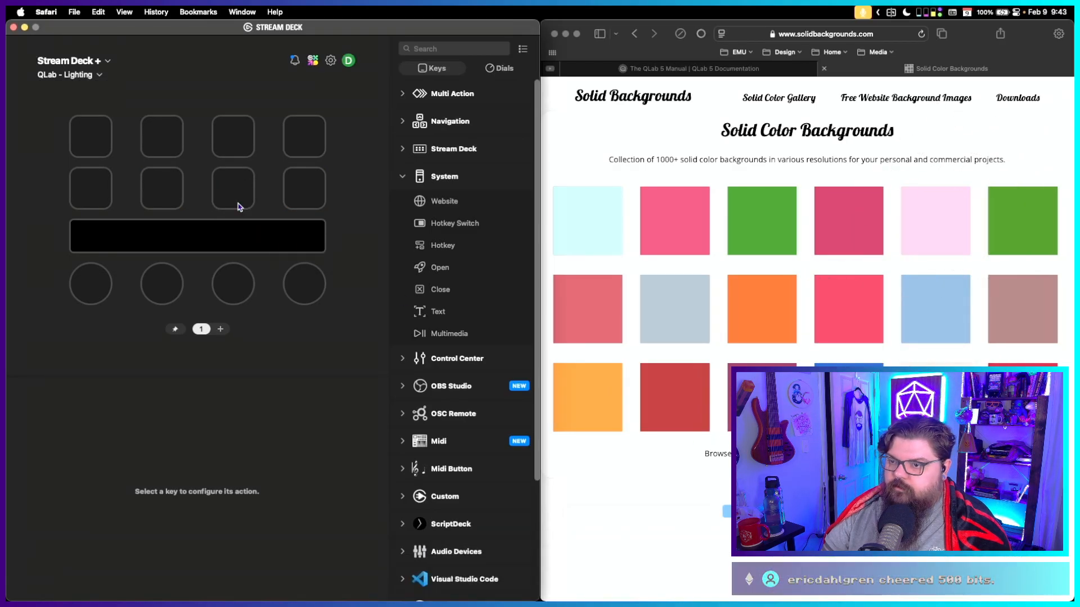
Set the key background of the QLab - Lighting profile from file to the India green image.
left_click(236, 201)
right_click(235, 194)
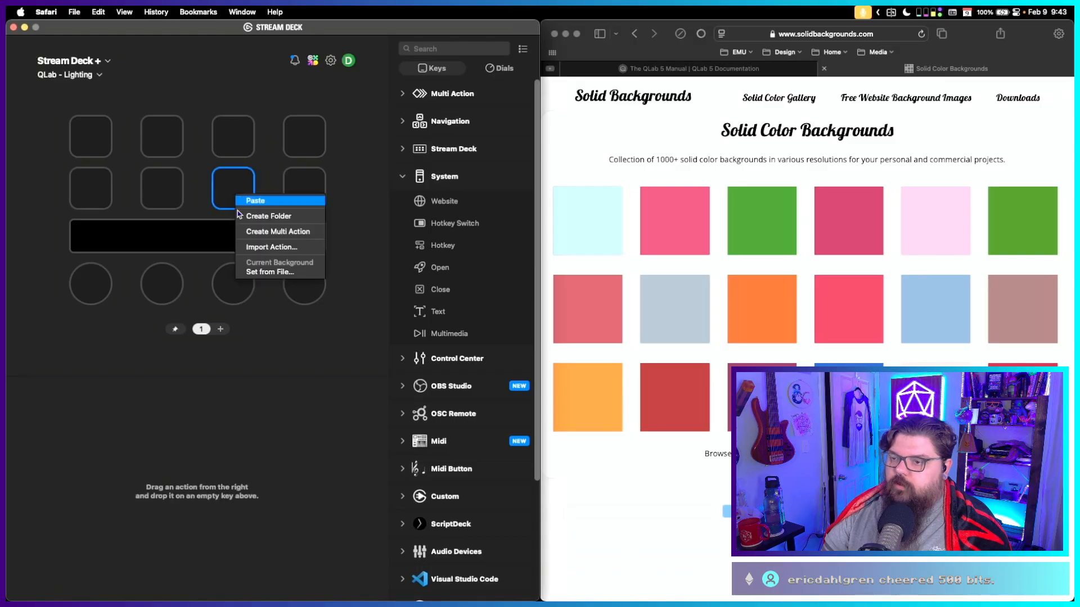
left_click(265, 274)
mouse_move(949, 600)
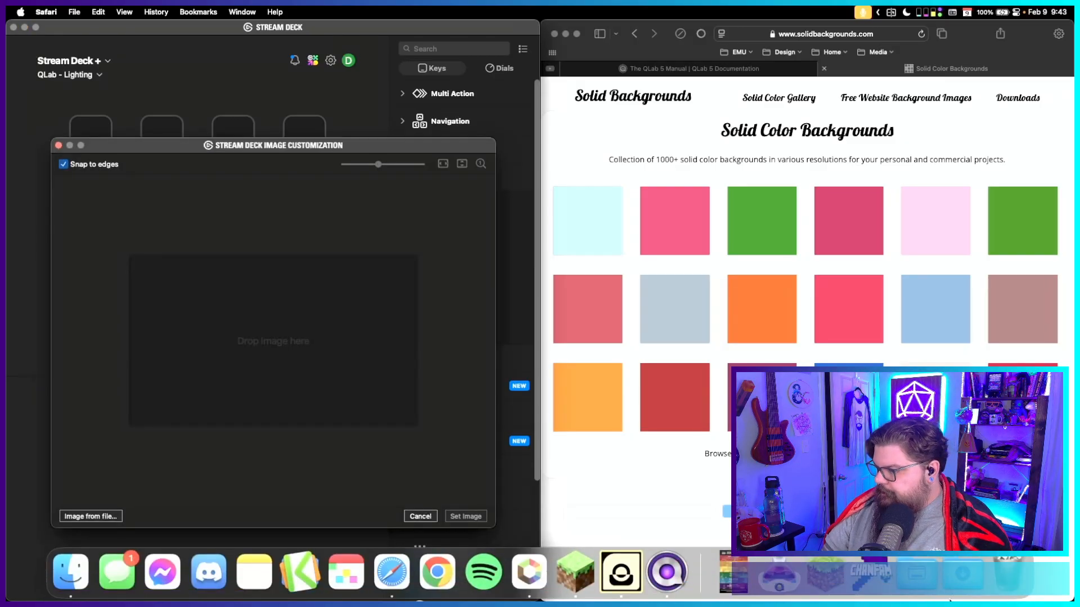
left_click(956, 574)
left_click_drag(981, 329, 245, 338)
left_click(466, 517)
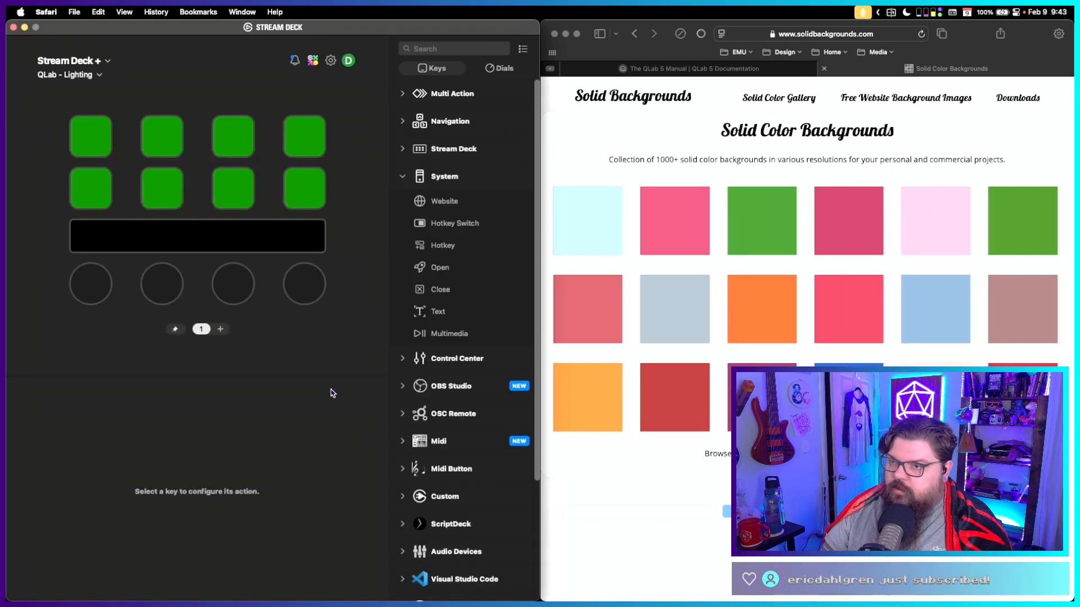
left_click(235, 251)
left_click(275, 275)
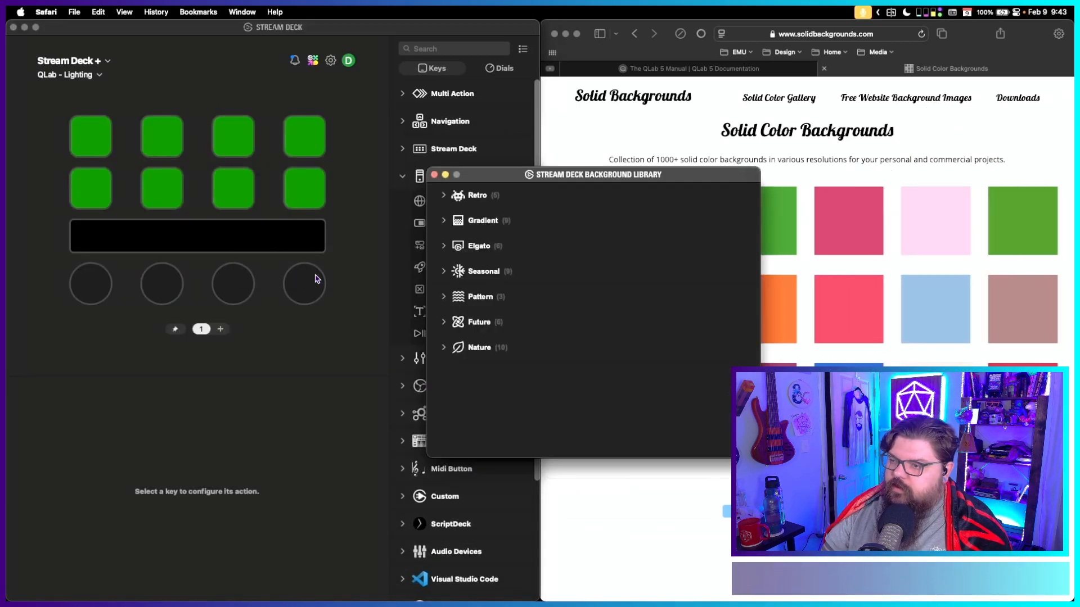
left_click(434, 174)
Set the touch strip background of the QLab - Lighting profile to the India green image.
left_click(230, 234)
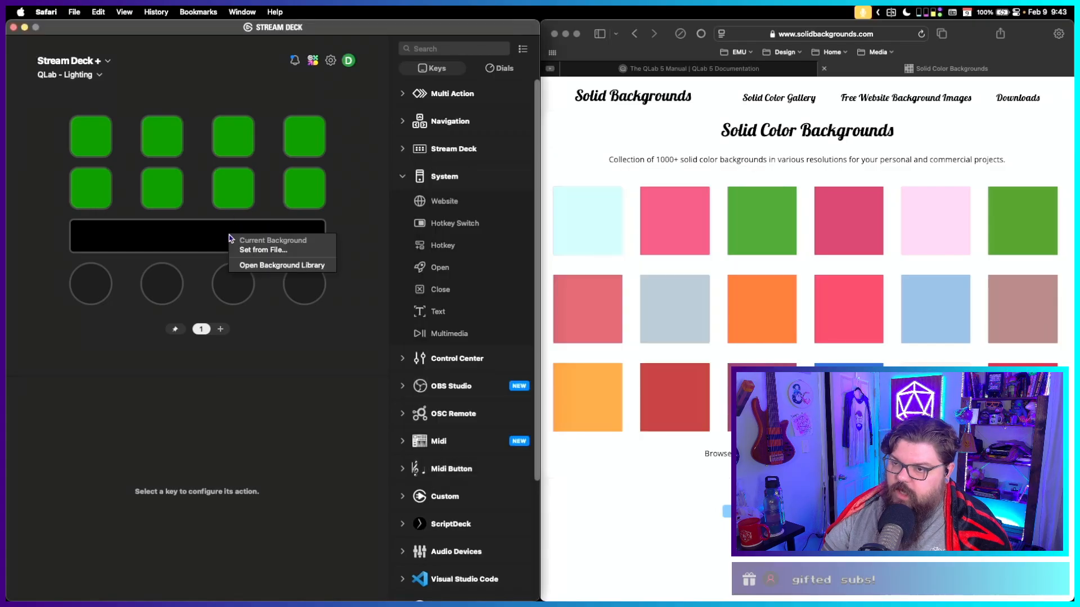
left_click(256, 251)
left_click(967, 571)
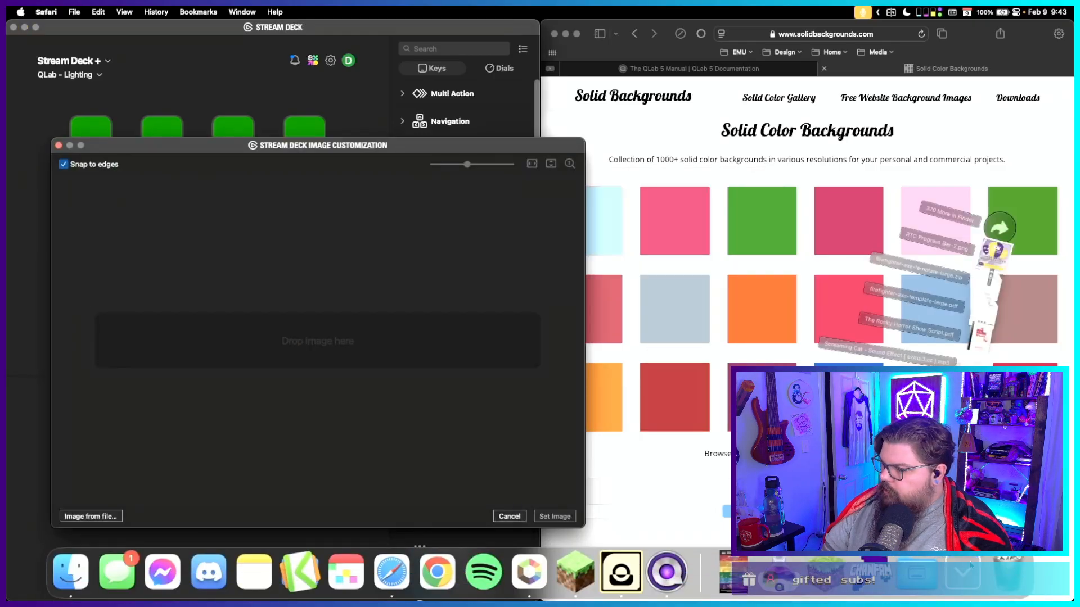
left_click_drag(964, 529, 306, 344)
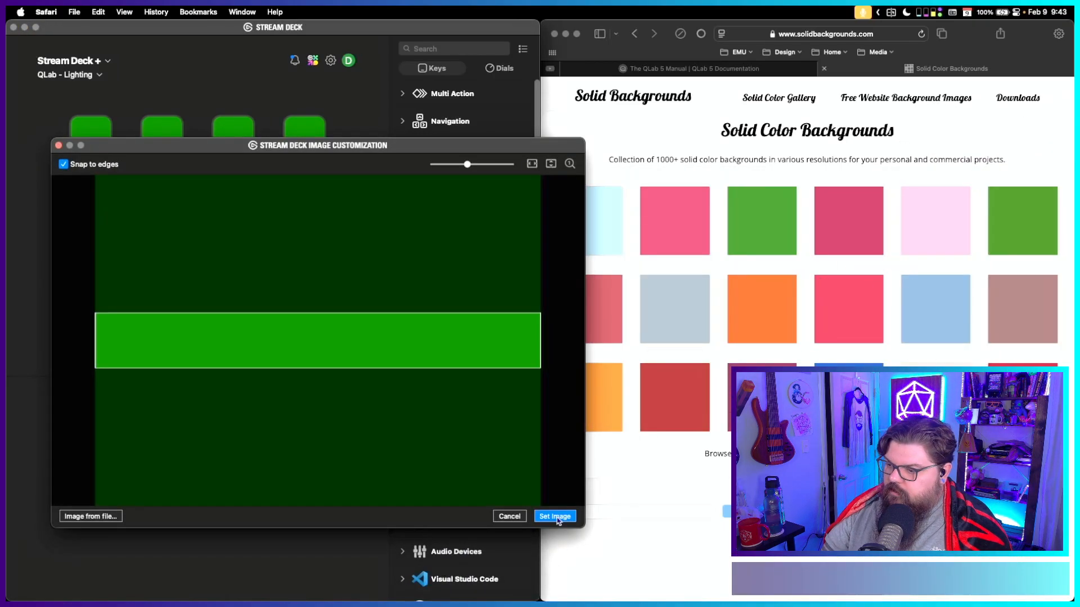
left_click(557, 518)
Look over the QLab - Home profile and return to the QLab - Audio profile.
left_click(77, 77)
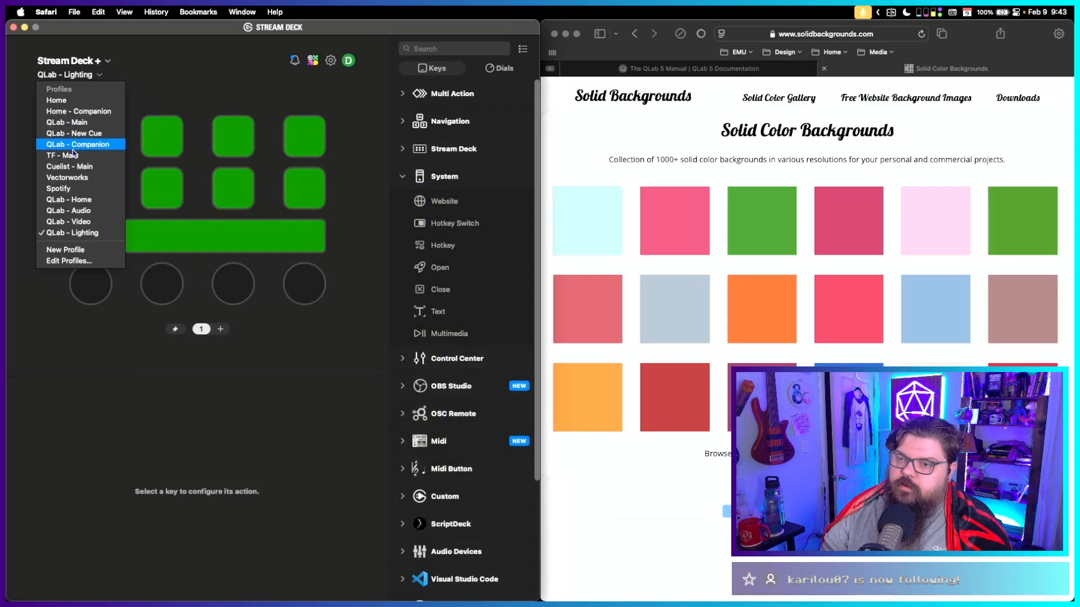
left_click(69, 200)
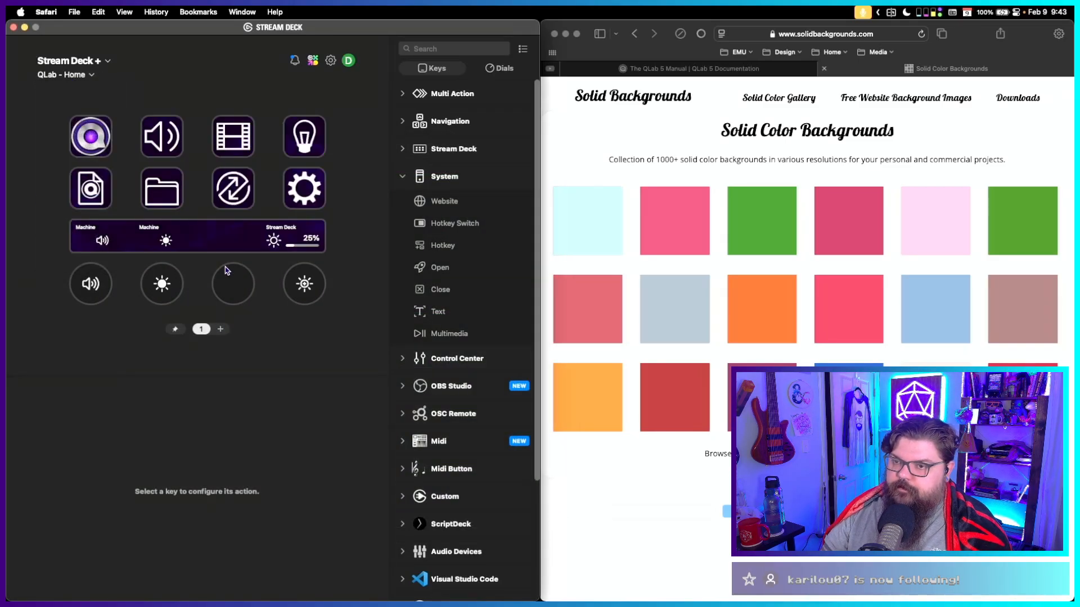
left_click(78, 75)
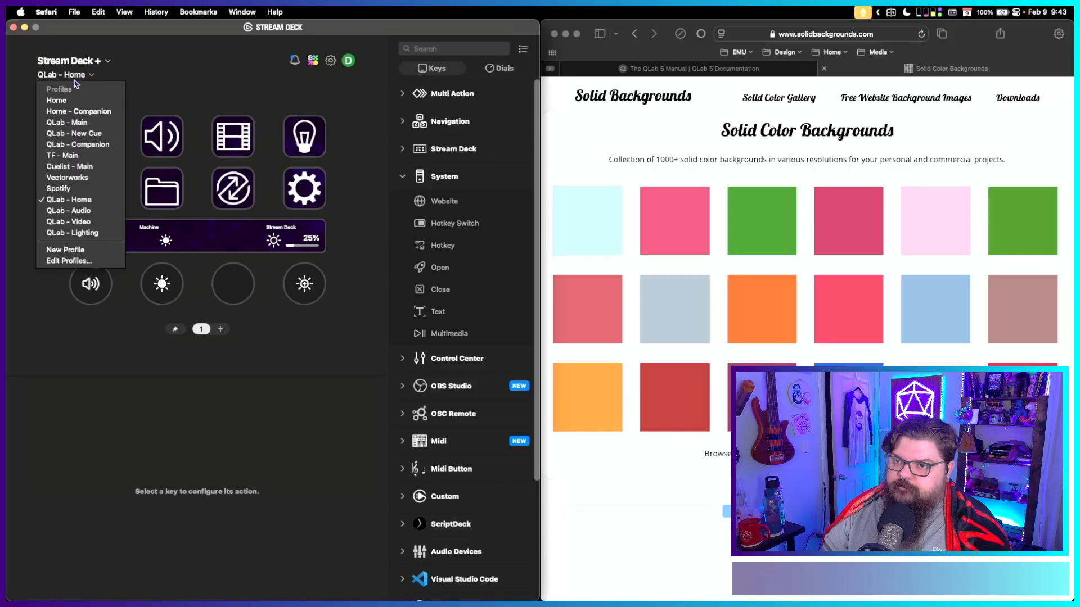
left_click(78, 211)
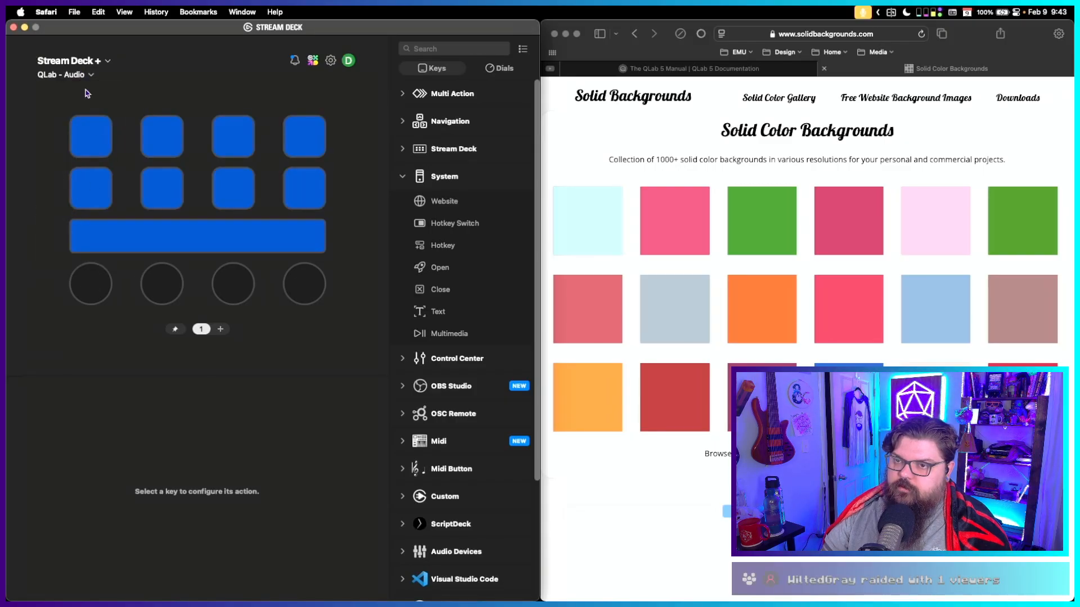
Show the QLab 5 Manual in the browser and place the QLab 5 Workspace transport action on the first key of QLab - Audio.
left_click(765, 68)
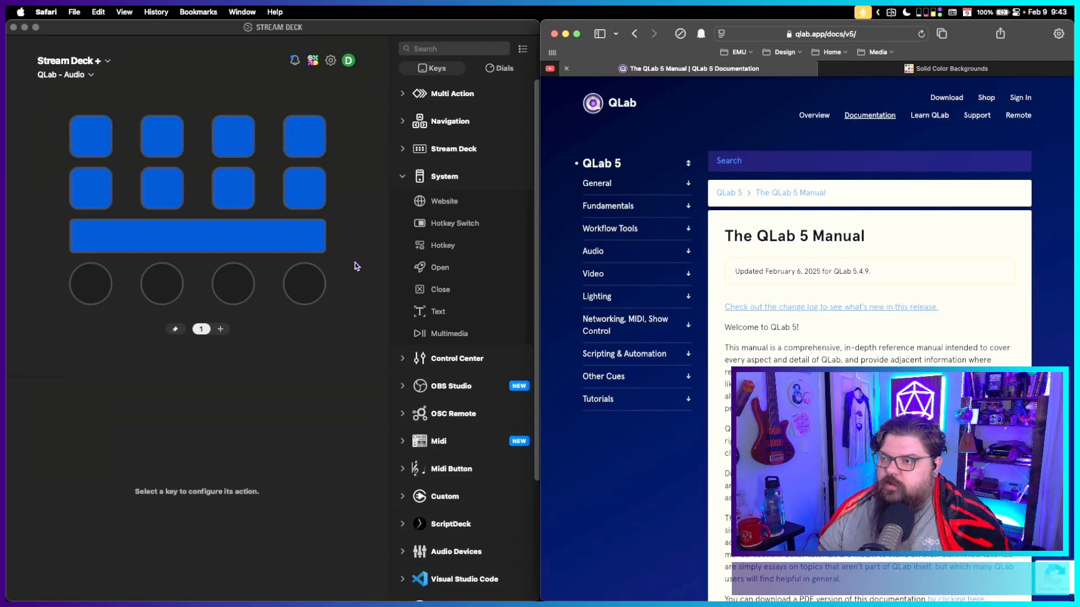
left_click(401, 177)
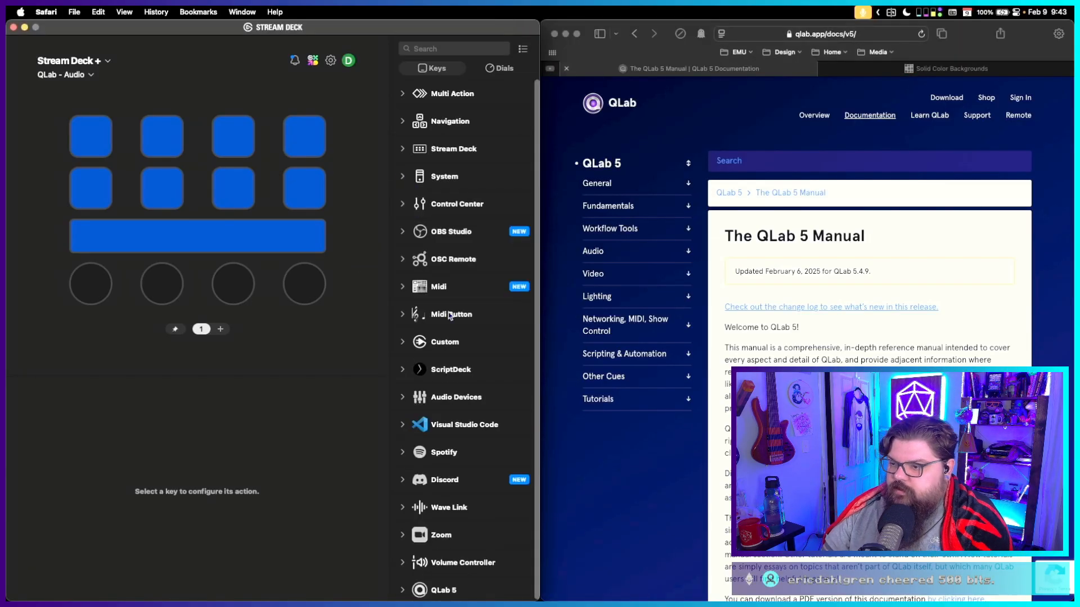
scroll(437, 493, "down", 1)
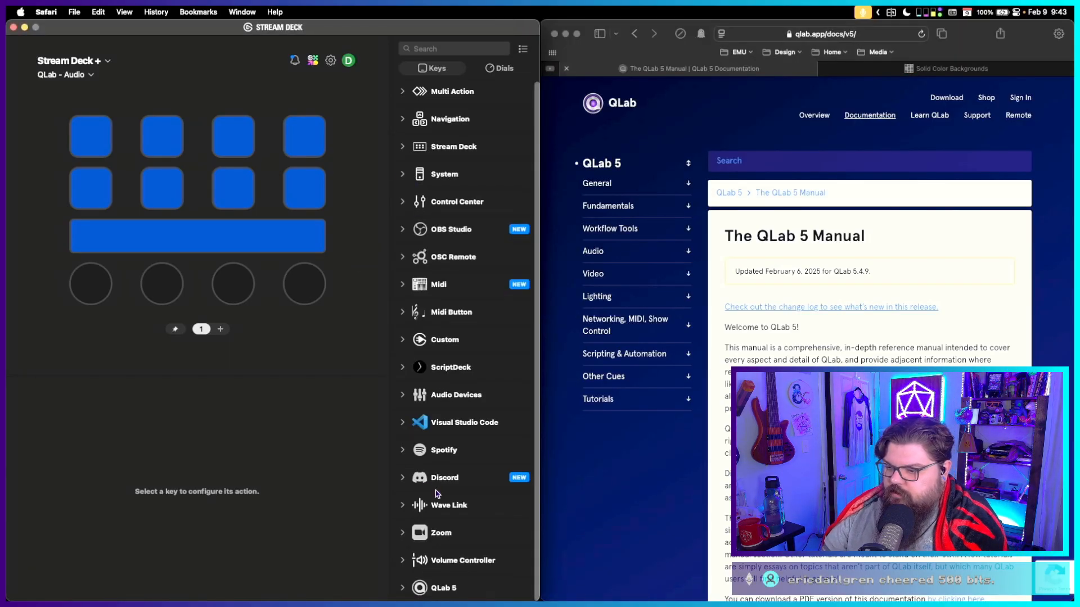
left_click(402, 589)
scroll(448, 395, "down", 10)
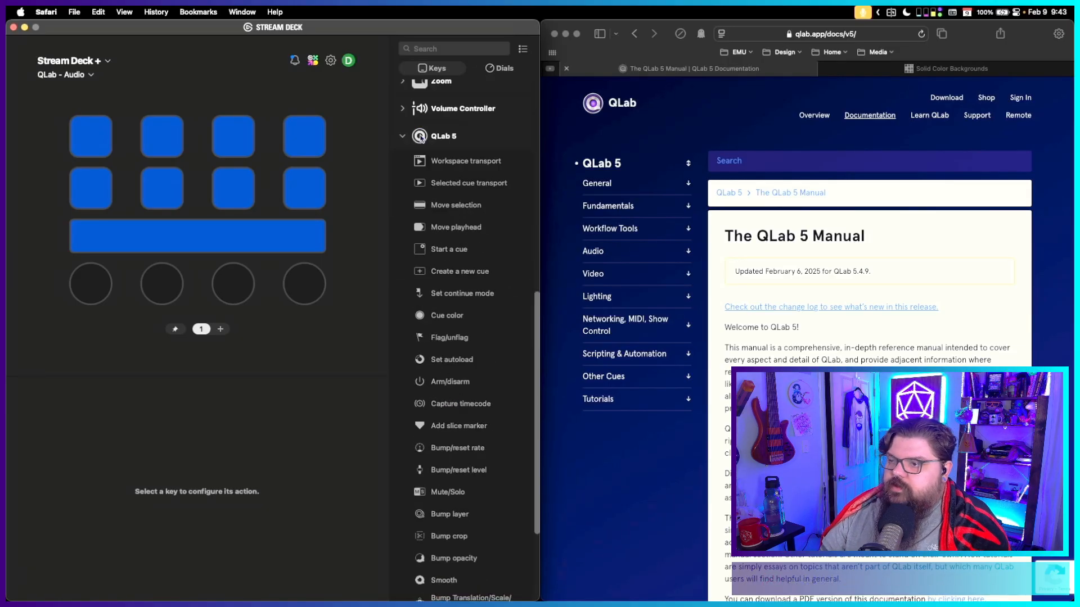
left_click_drag(444, 162, 96, 135)
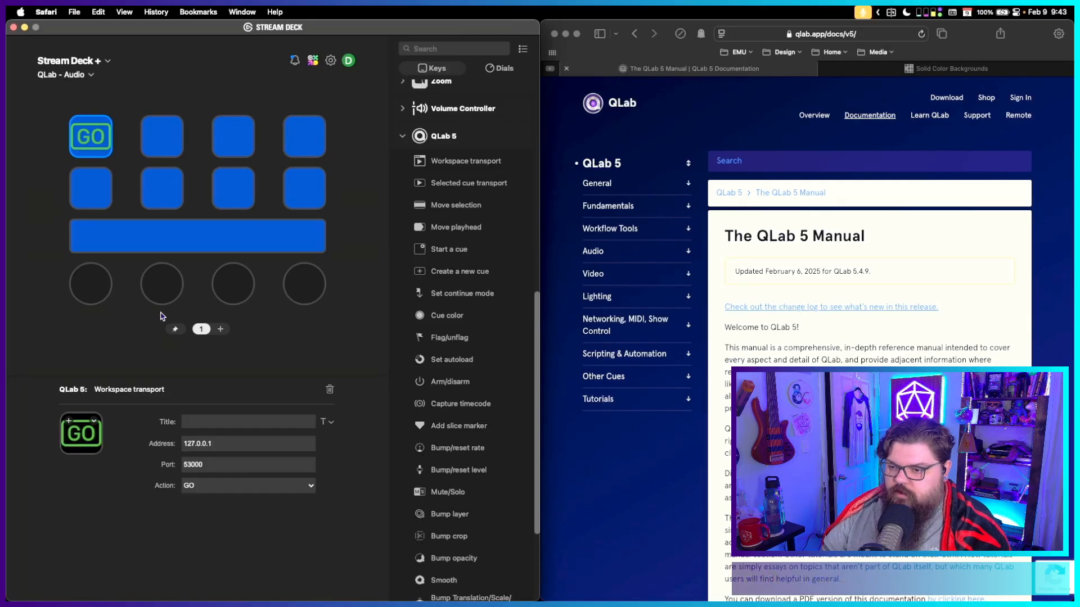
Set the address of the first key's Workspace transport action to 10.101.2.11.
left_click_drag(220, 447, 178, 442)
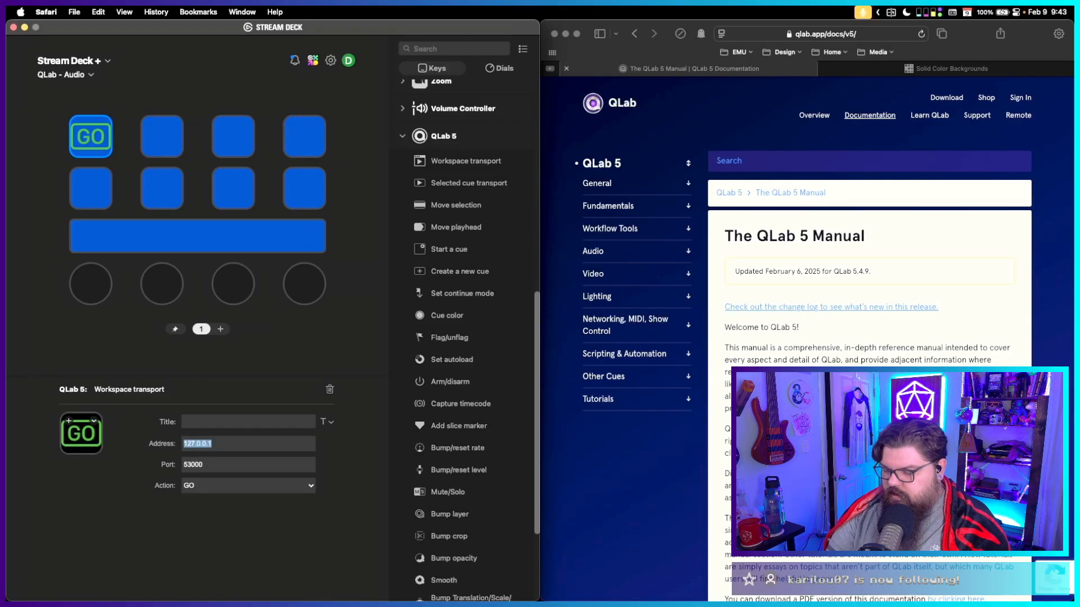
type("10.101.2.11")
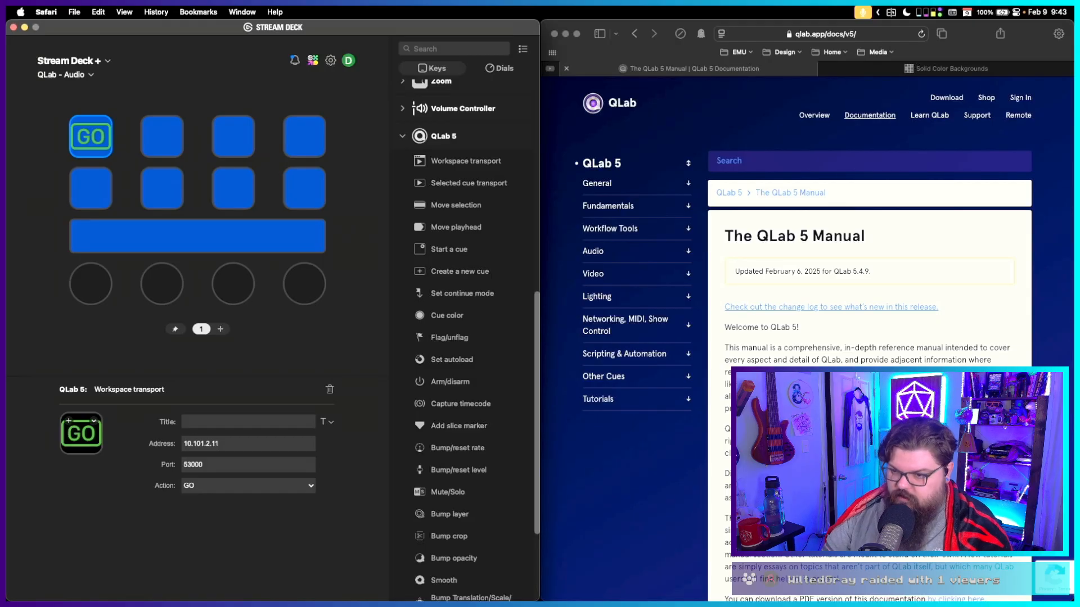
left_click(310, 329)
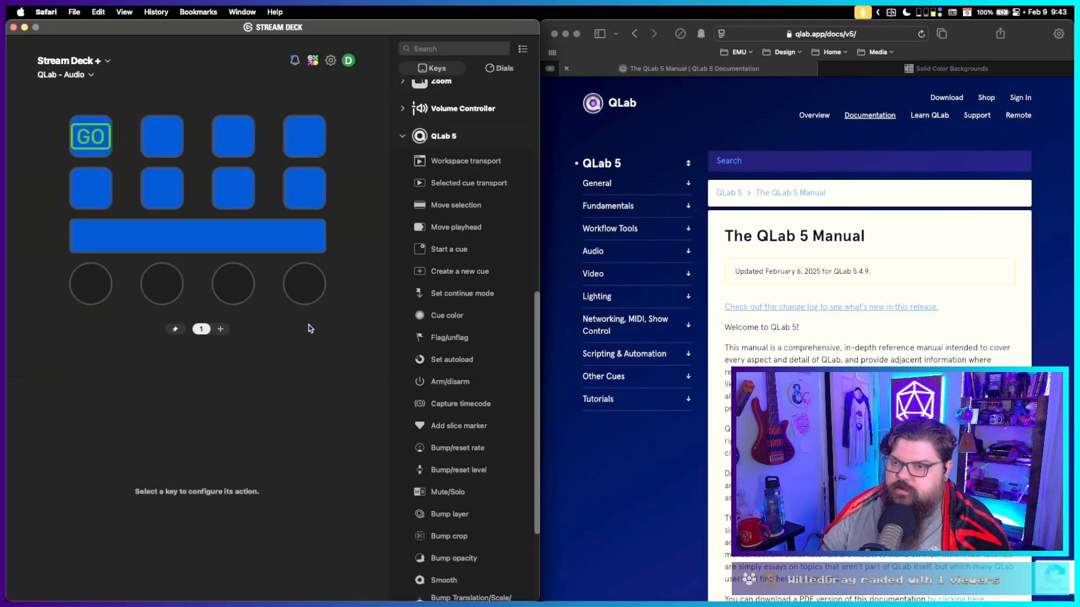
Check the available transport actions for the GO key, then delete it from the QLab - Audio profile.
left_click(91, 137)
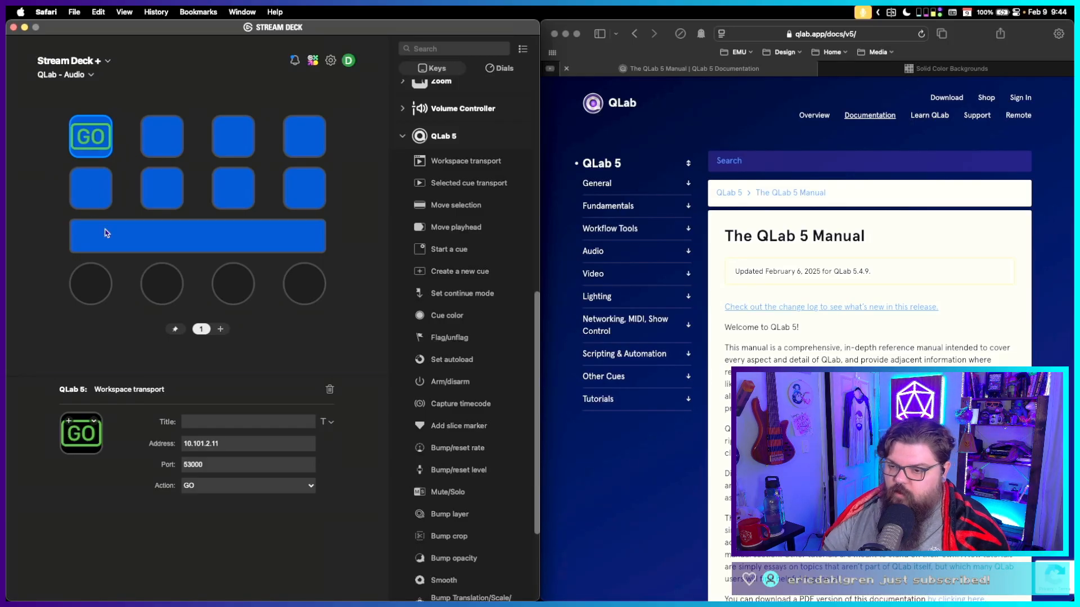
left_click(267, 486)
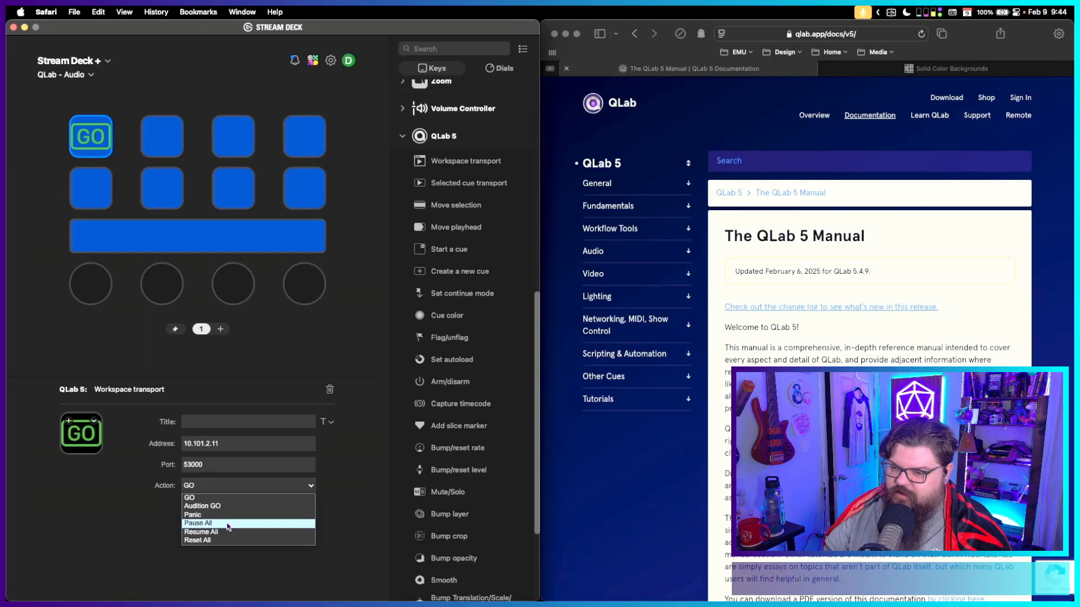
left_click(363, 490)
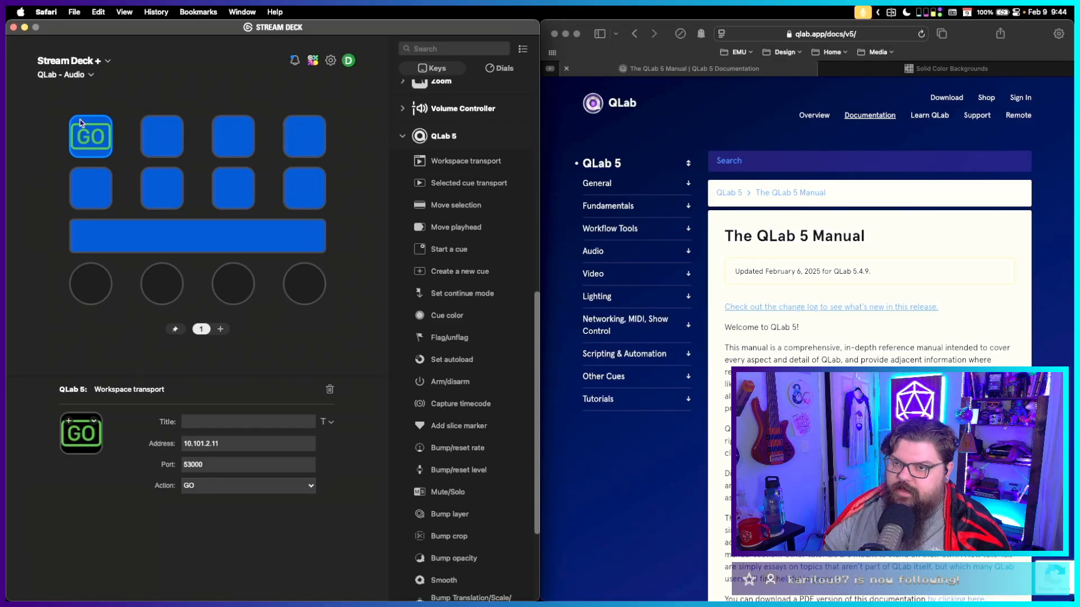
left_click(83, 139)
key("Delete")
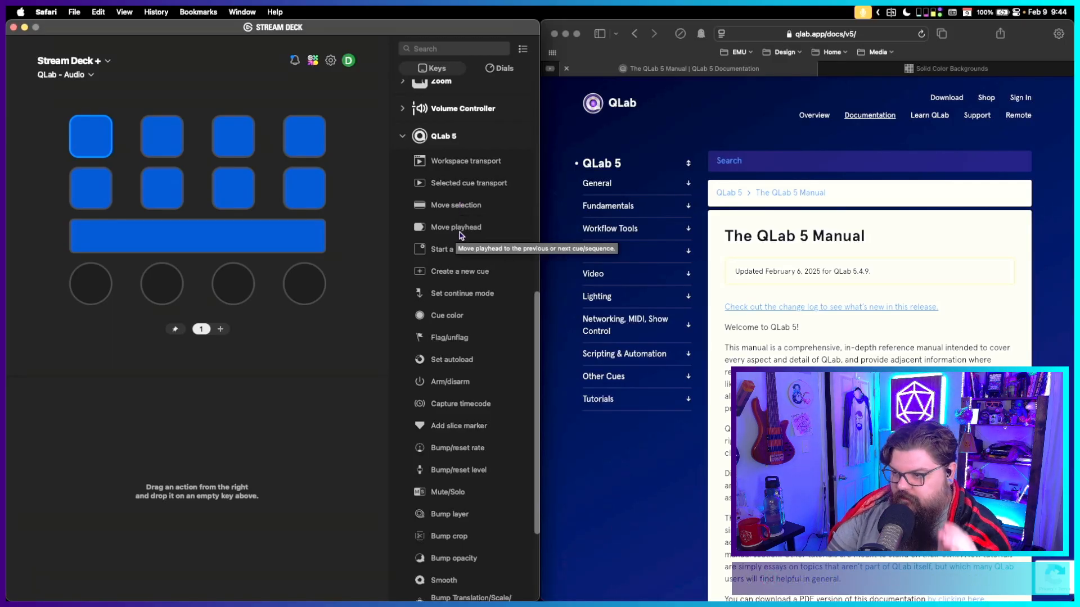
Try the Create a new cue action on the first key, look over its cue types, and remove it.
left_click_drag(442, 271, 106, 145)
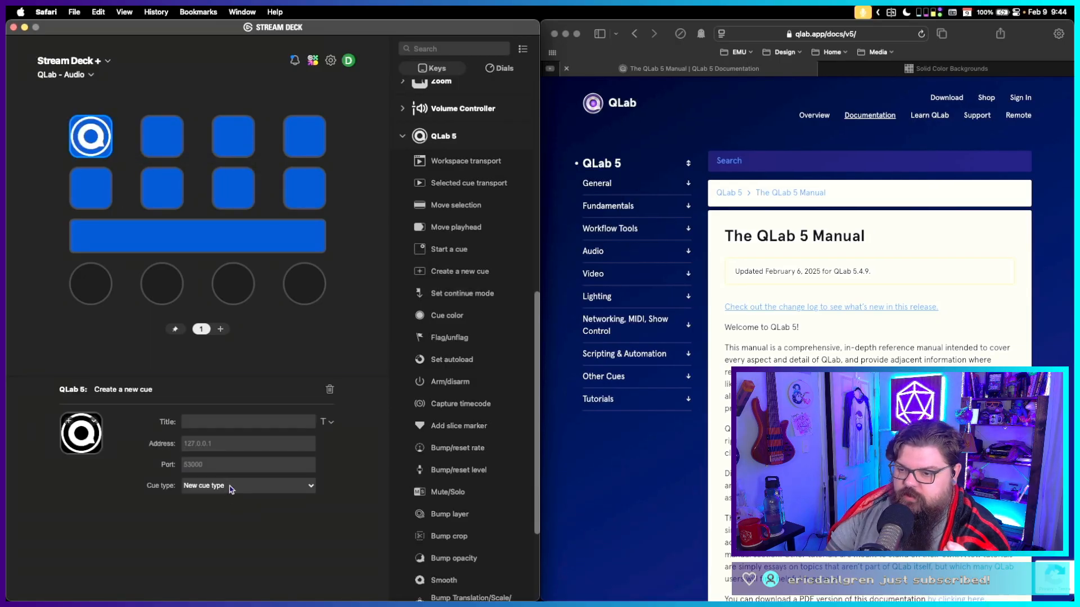
left_click(229, 487)
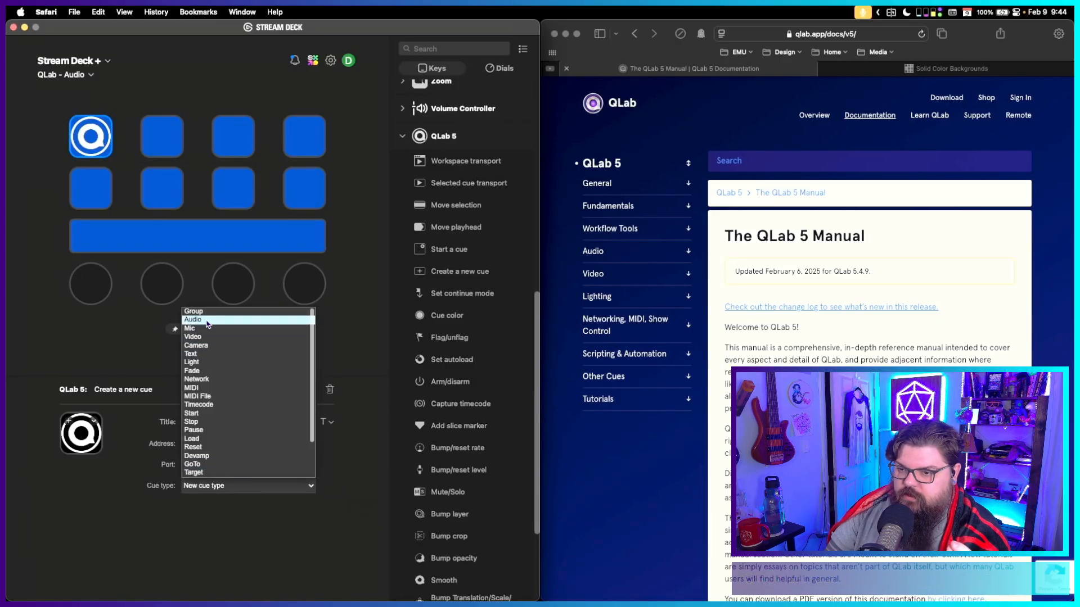
left_click(364, 314)
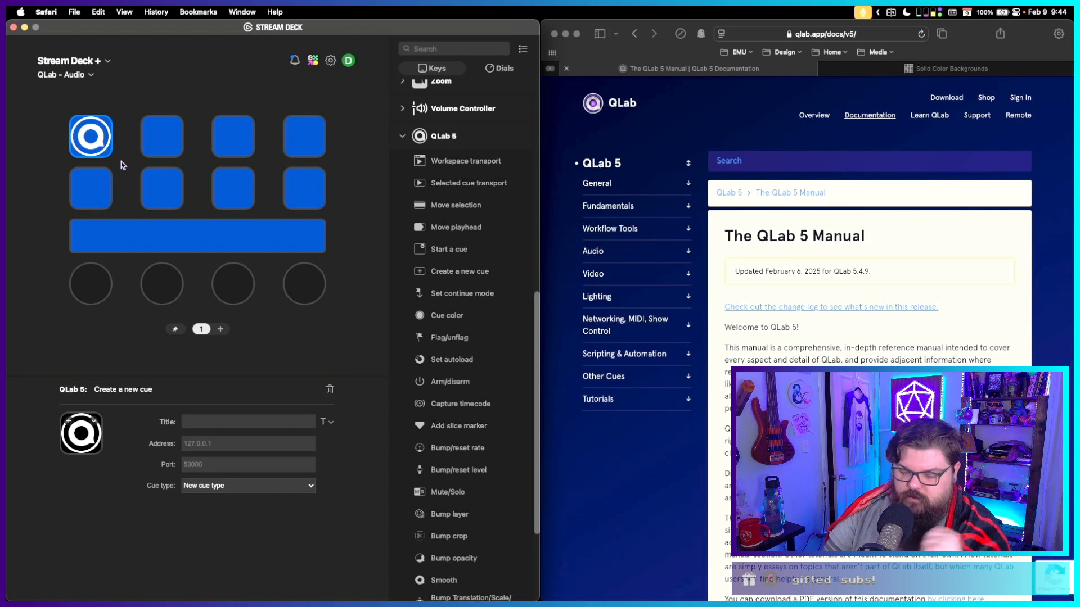
left_click(88, 139)
key("Delete")
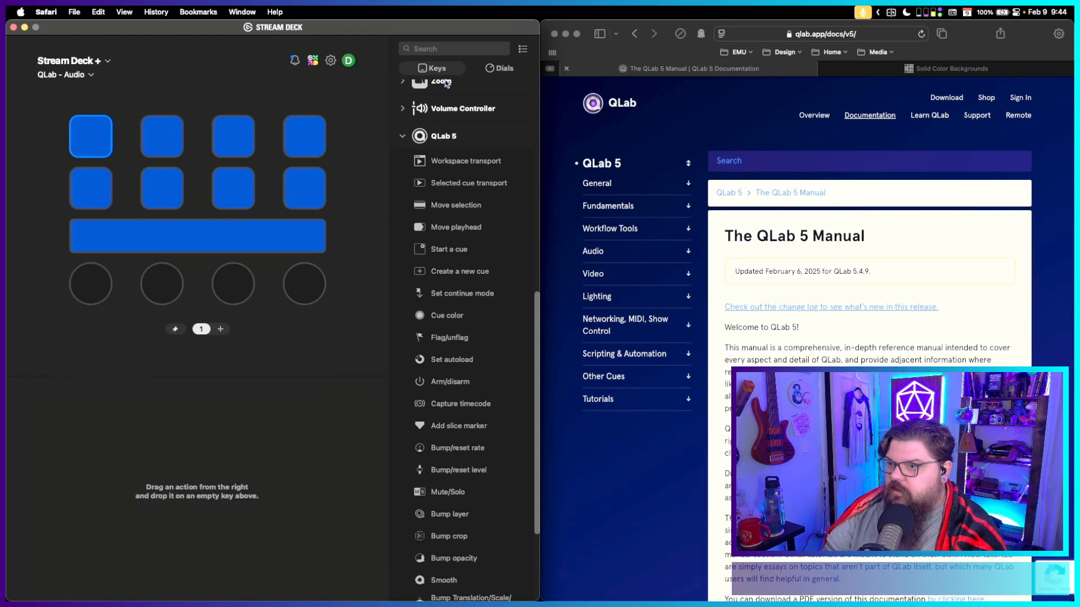
Place a Create Folder navigation action on the first key of QLab - Audio.
scroll(458, 149, "up", 5)
scroll(416, 120, "up", 3)
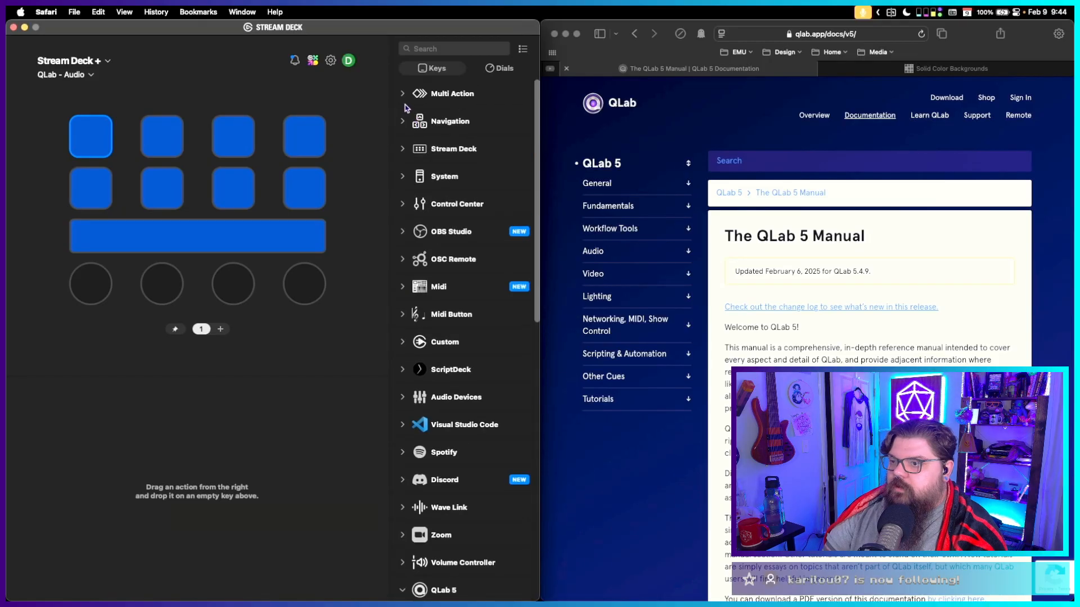
left_click(402, 121)
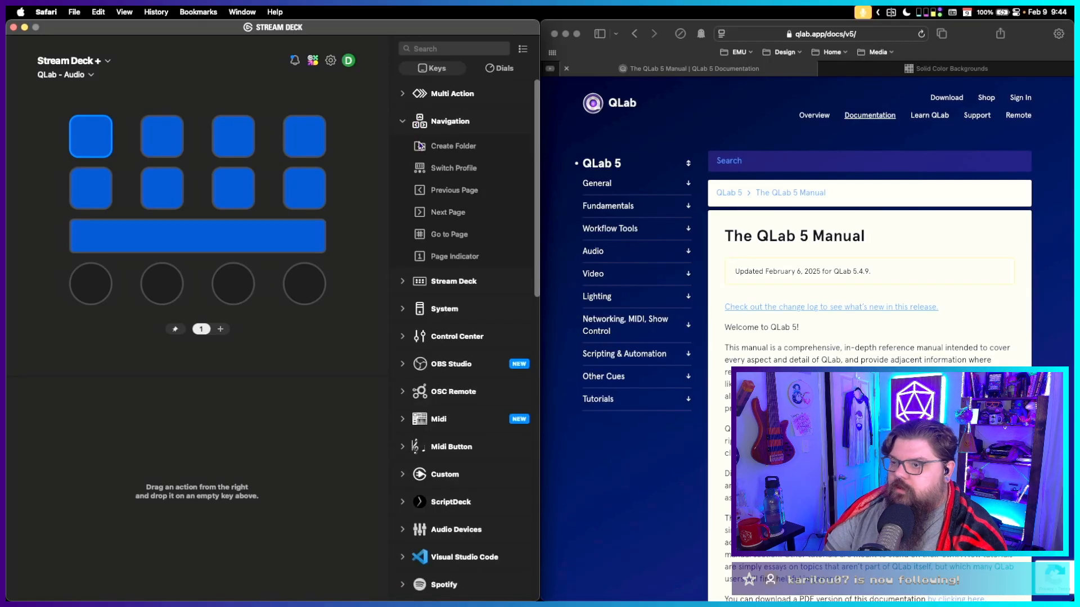
left_click_drag(421, 146, 92, 148)
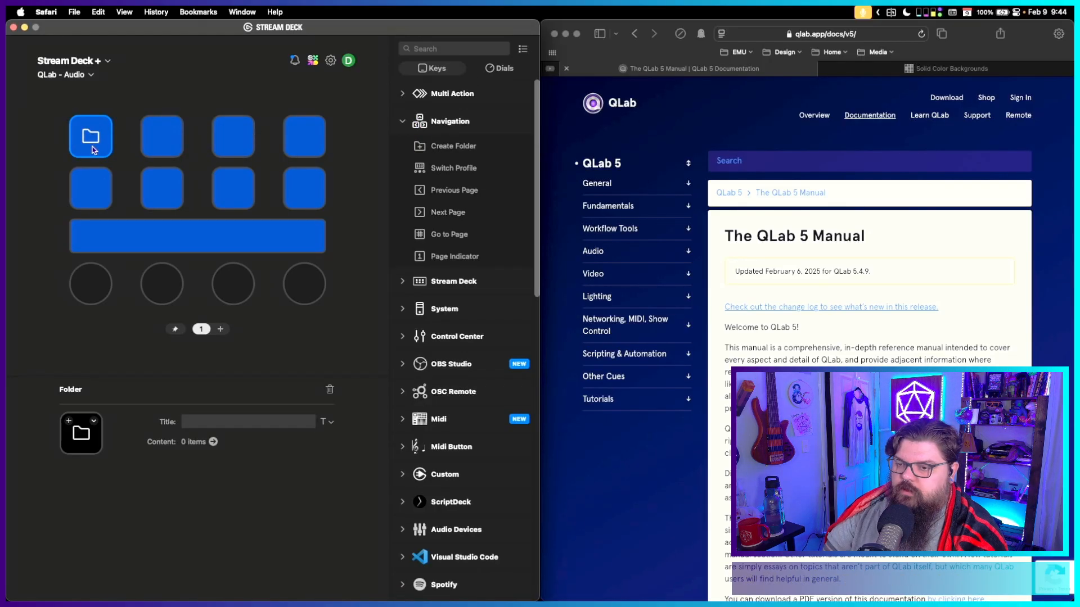
Set the folder key's icon to the circular Q logo from the QLab 5 Official Icon Pack.
left_click(67, 422)
left_click(526, 258)
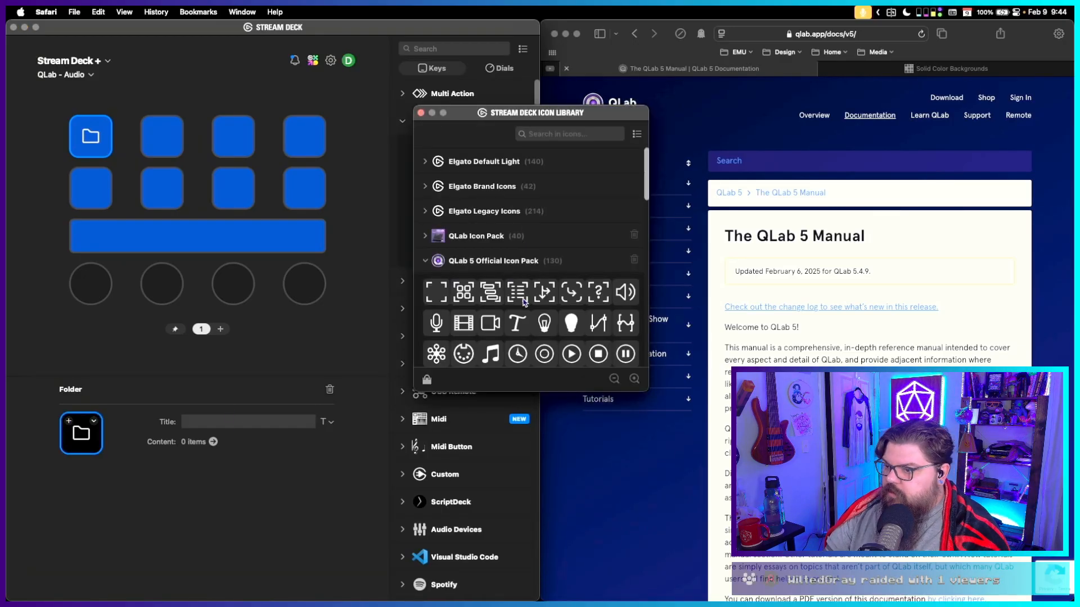
scroll(599, 303, "down", 2)
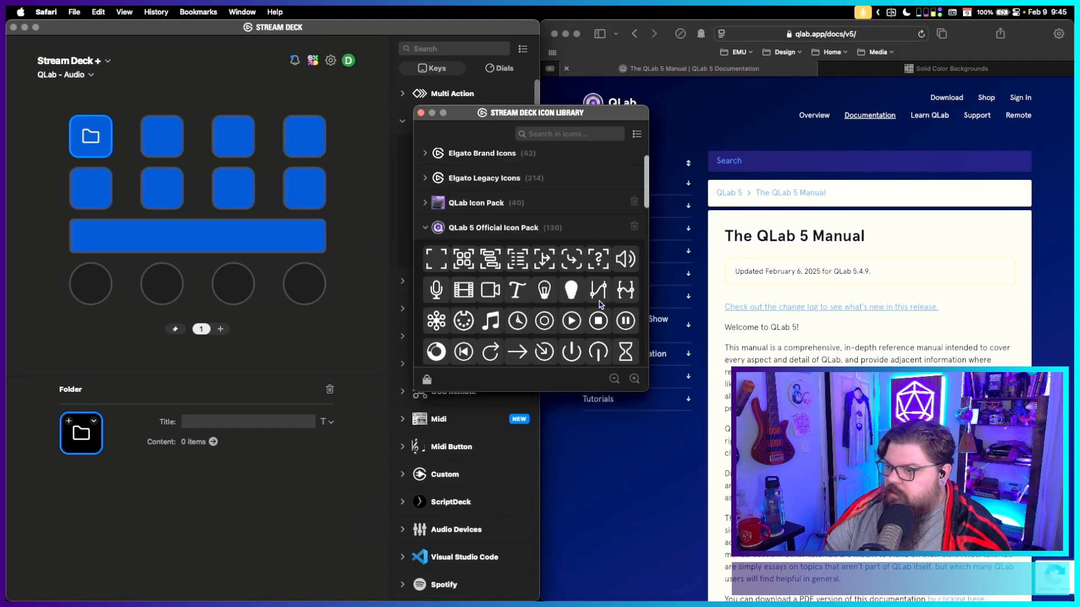
scroll(599, 304, "down", 4)
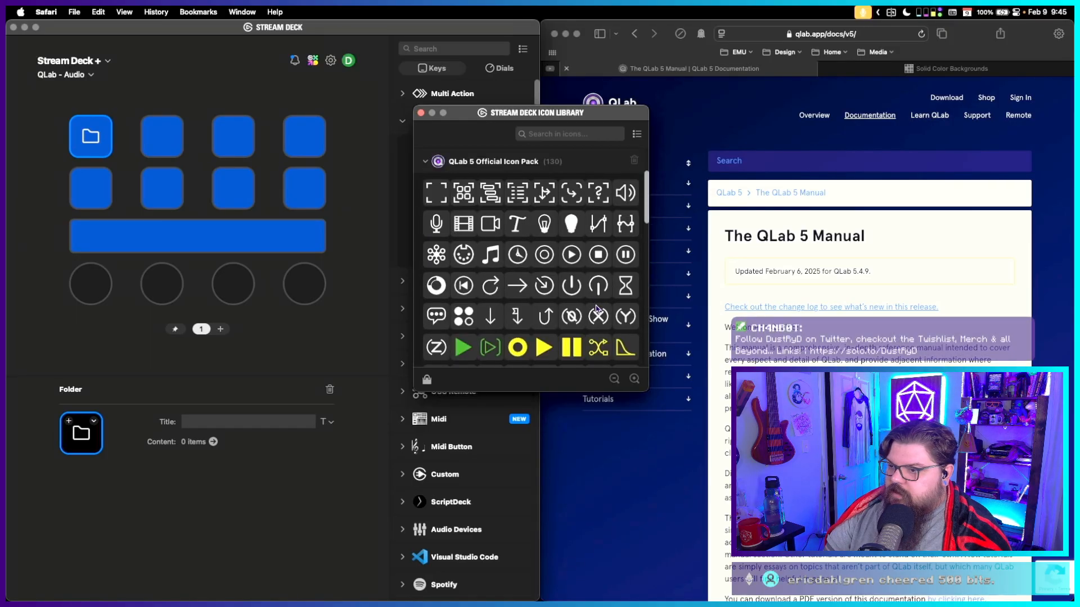
scroll(597, 309, "down", 15)
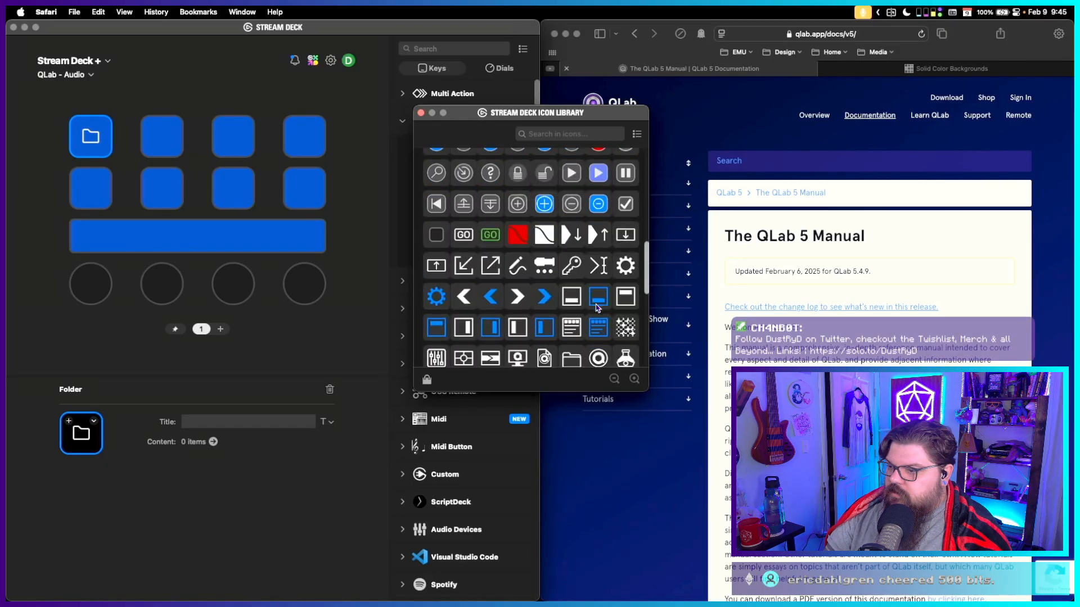
scroll(596, 305, "down", 2)
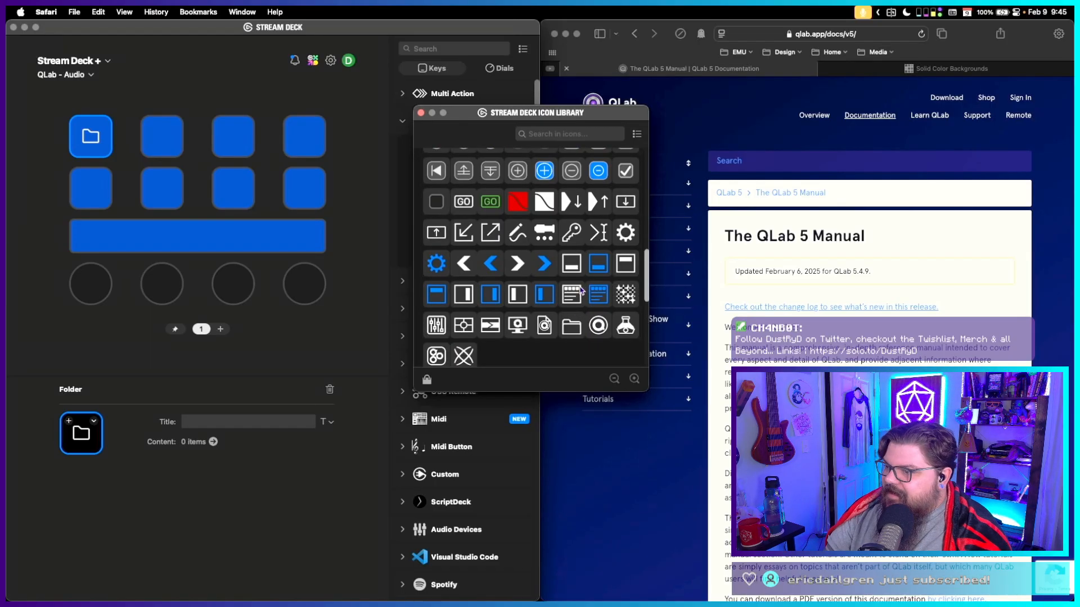
scroll(591, 287, "up", 2)
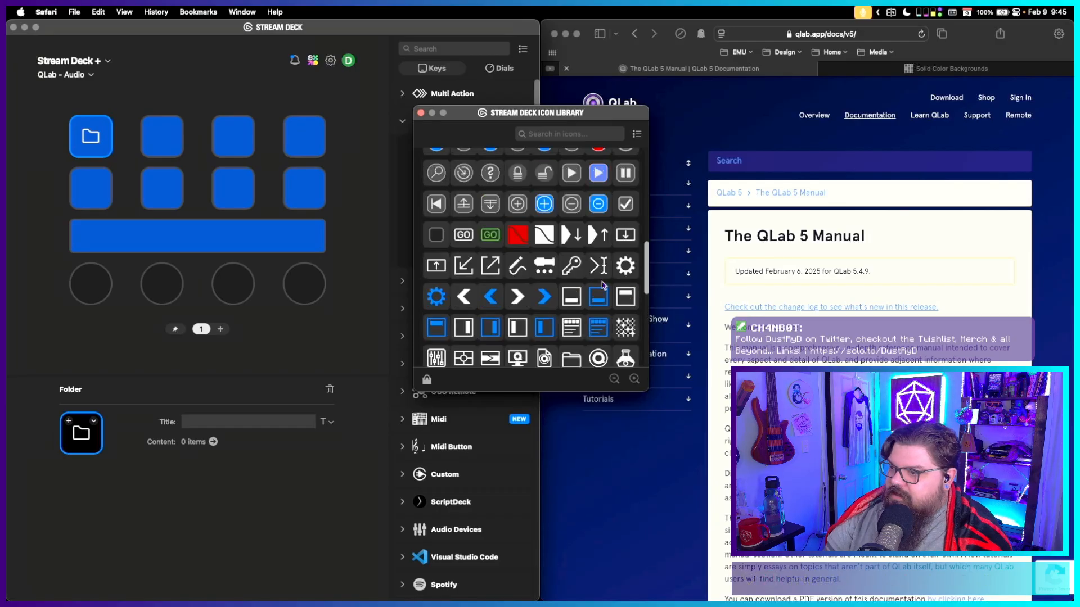
scroll(603, 285, "up", 1)
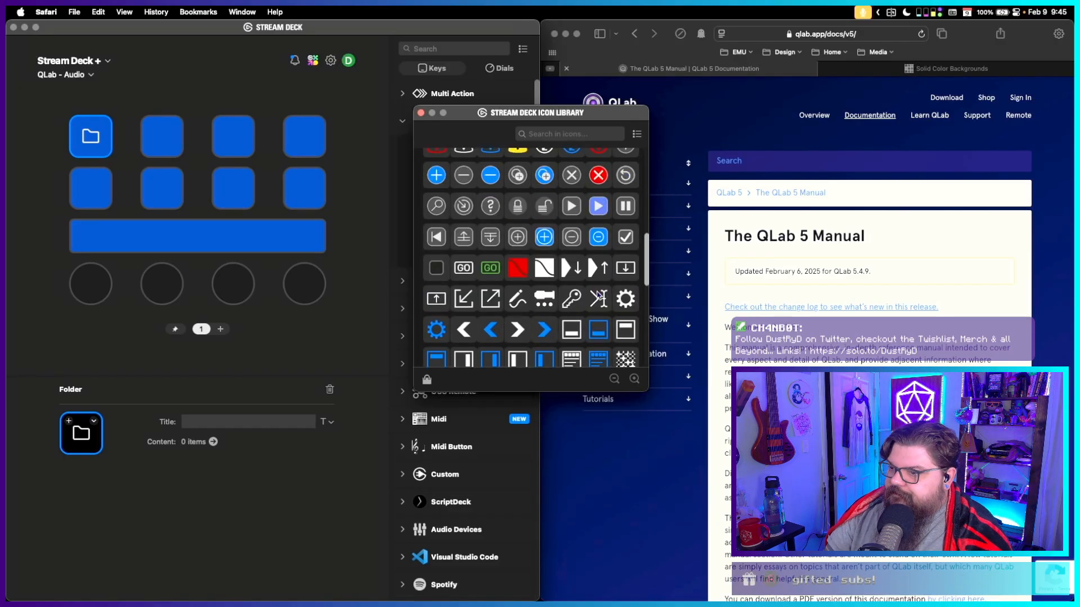
scroll(587, 293, "up", 1)
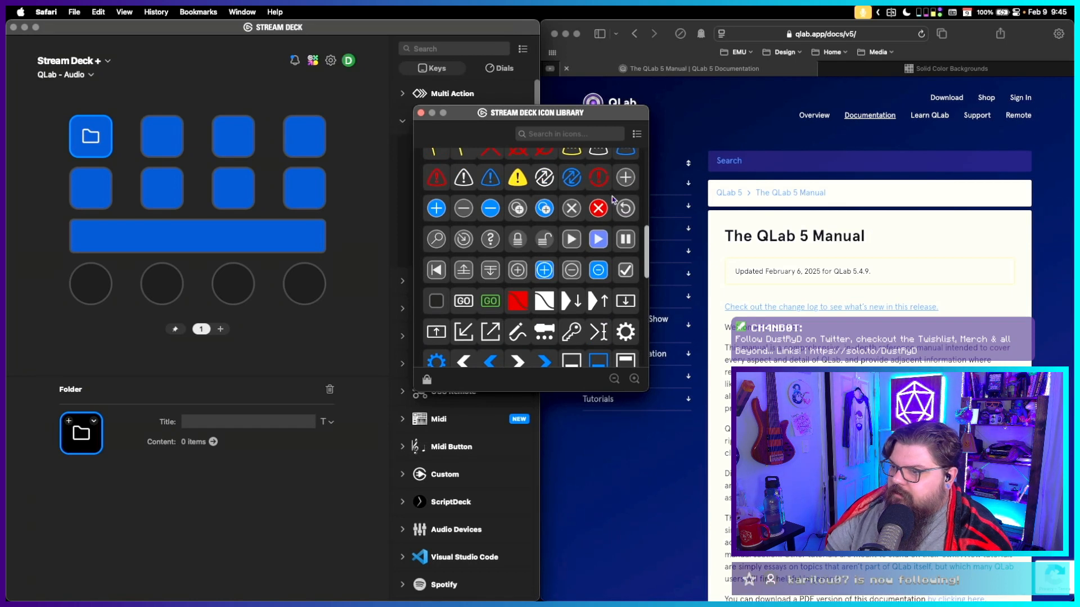
scroll(595, 245, "up", 1)
scroll(595, 248, "up", 1)
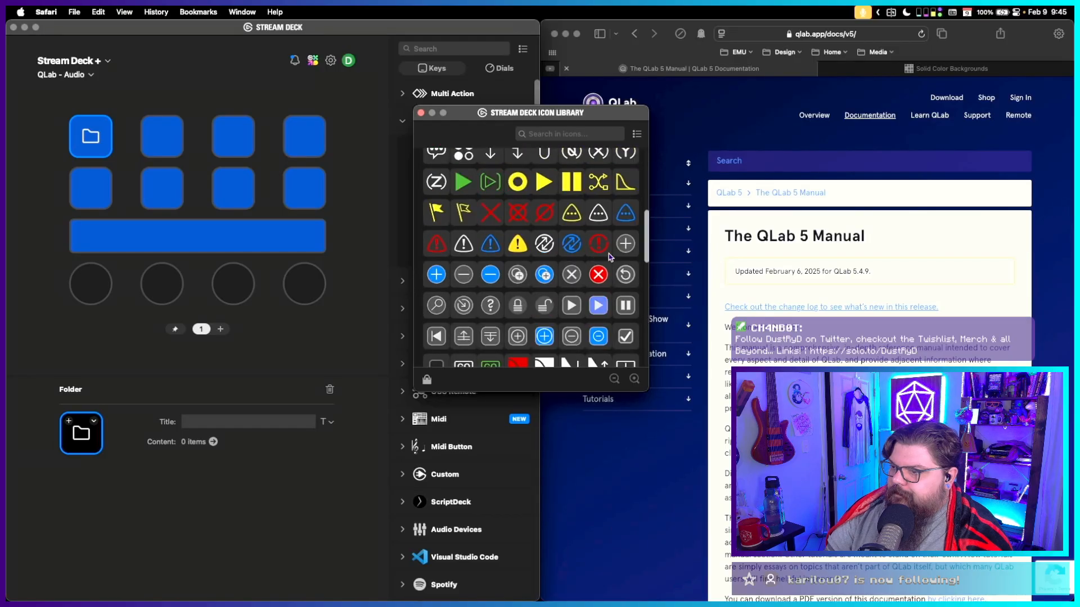
scroll(619, 273, "up", 1)
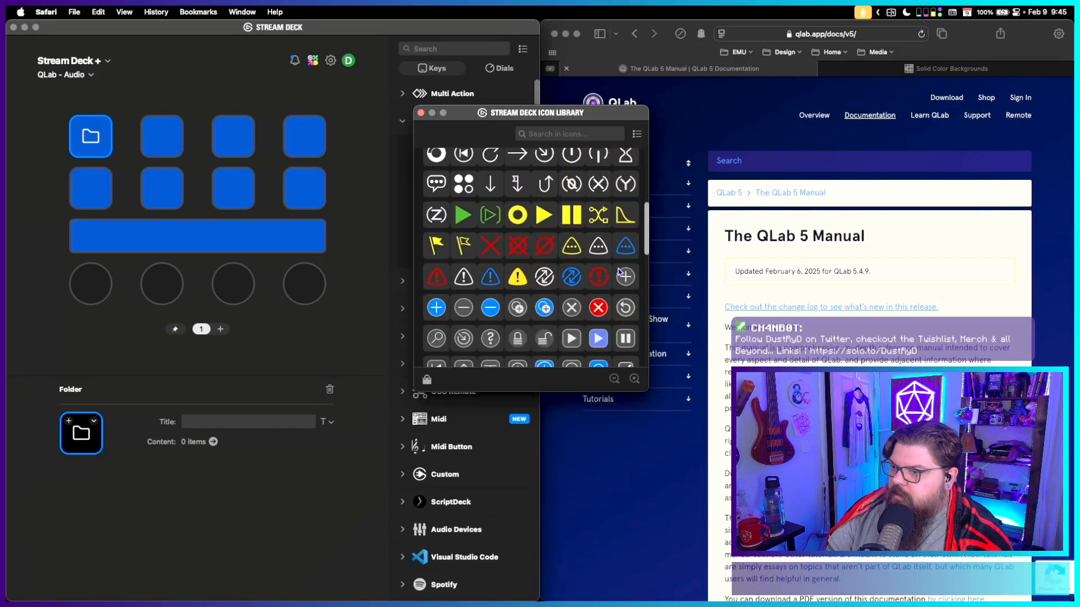
scroll(619, 273, "up", 2)
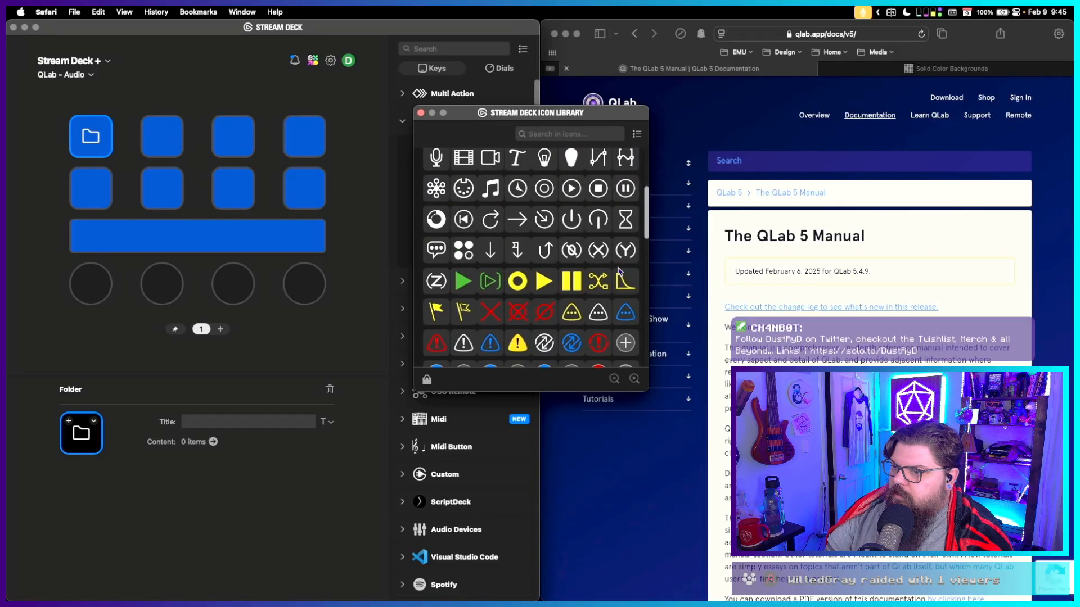
scroll(618, 273, "up", 1)
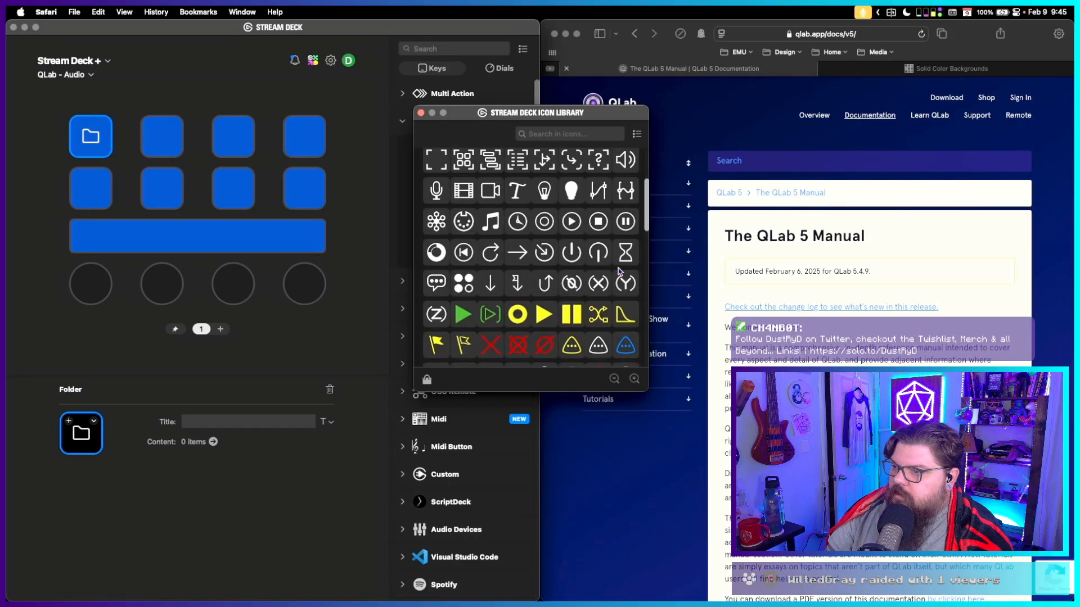
scroll(619, 271, "down", 10)
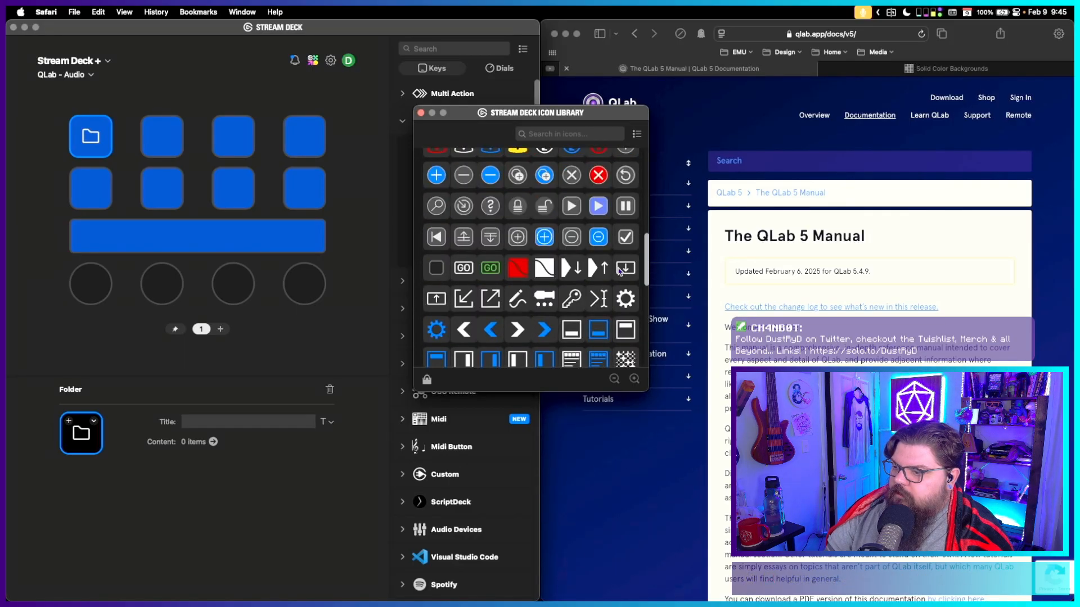
scroll(619, 271, "down", 3)
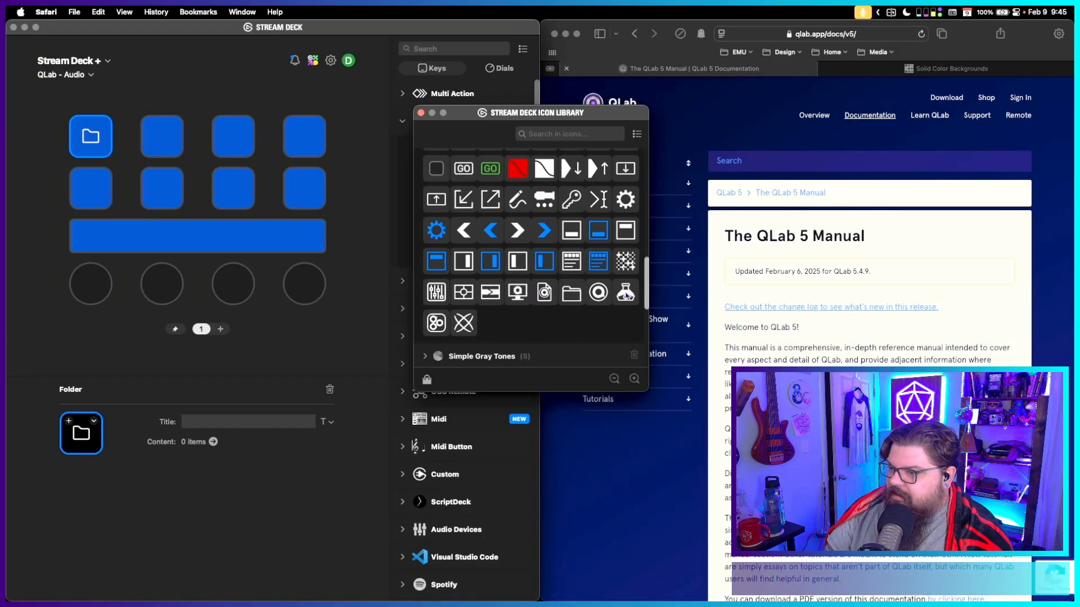
left_click(626, 293)
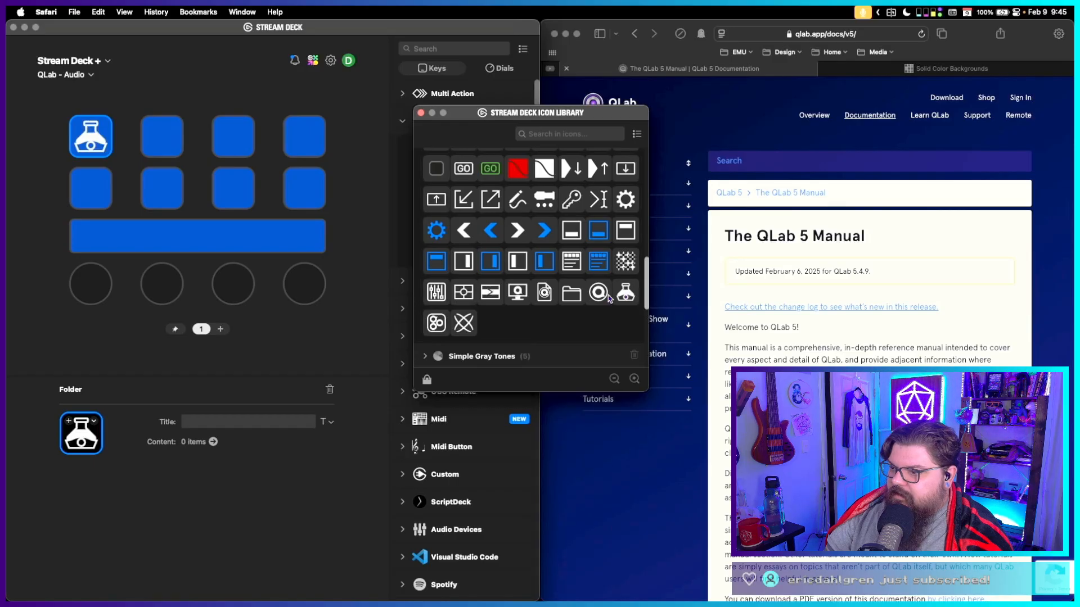
left_click(598, 293)
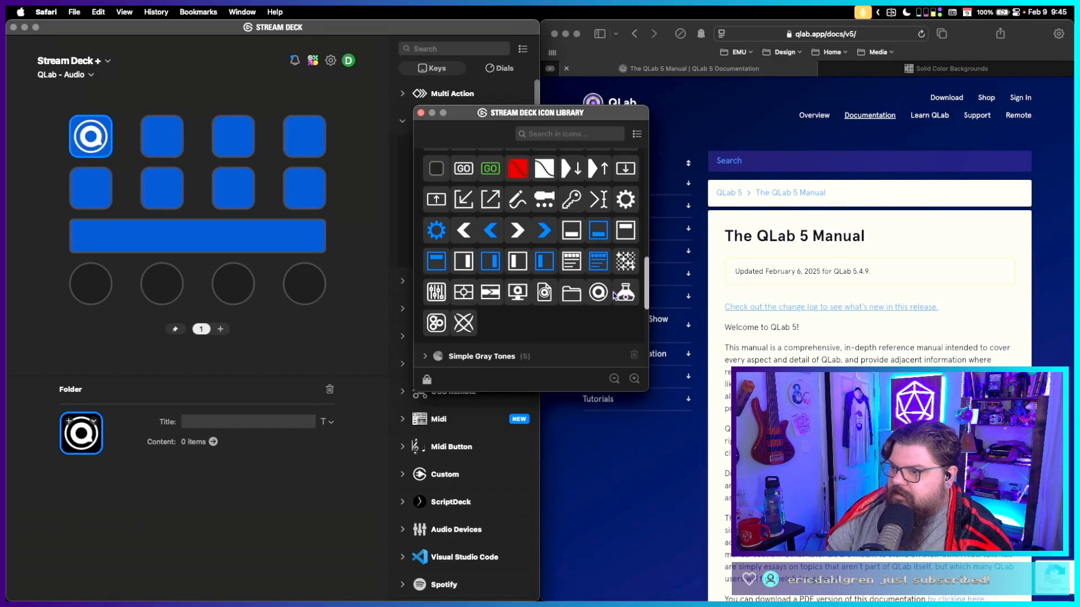
Title the folder key "+" and format the title bottom-aligned in bold Courier New.
left_click(240, 421)
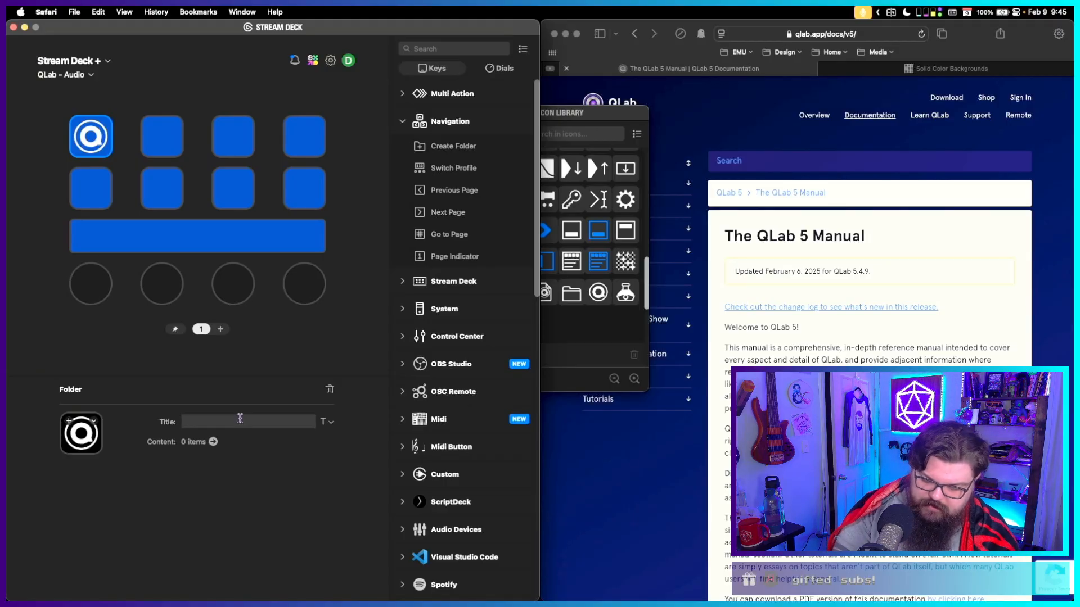
type("+")
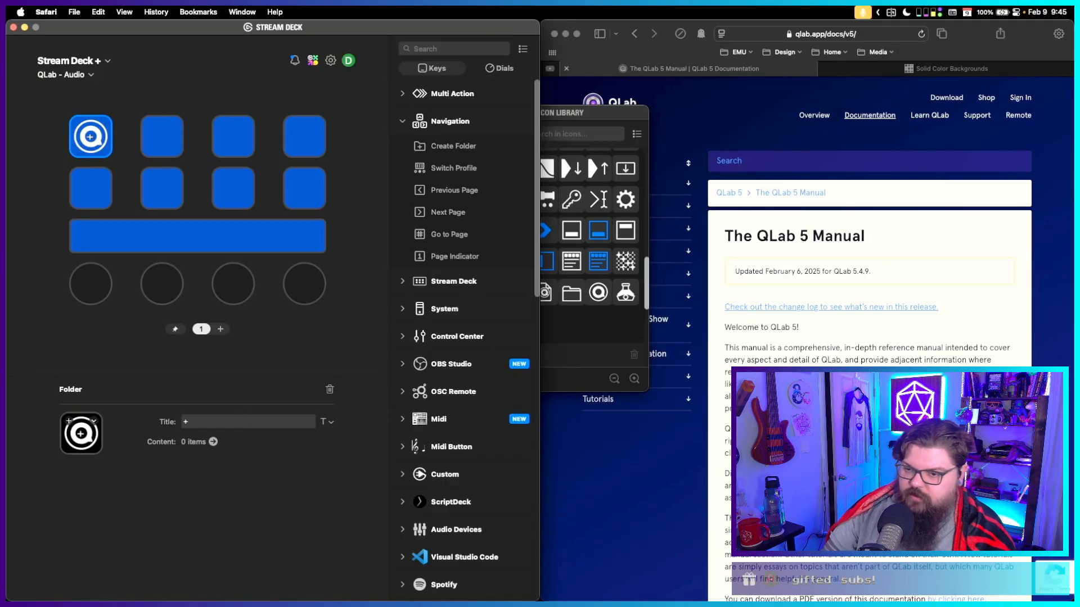
left_click(326, 422)
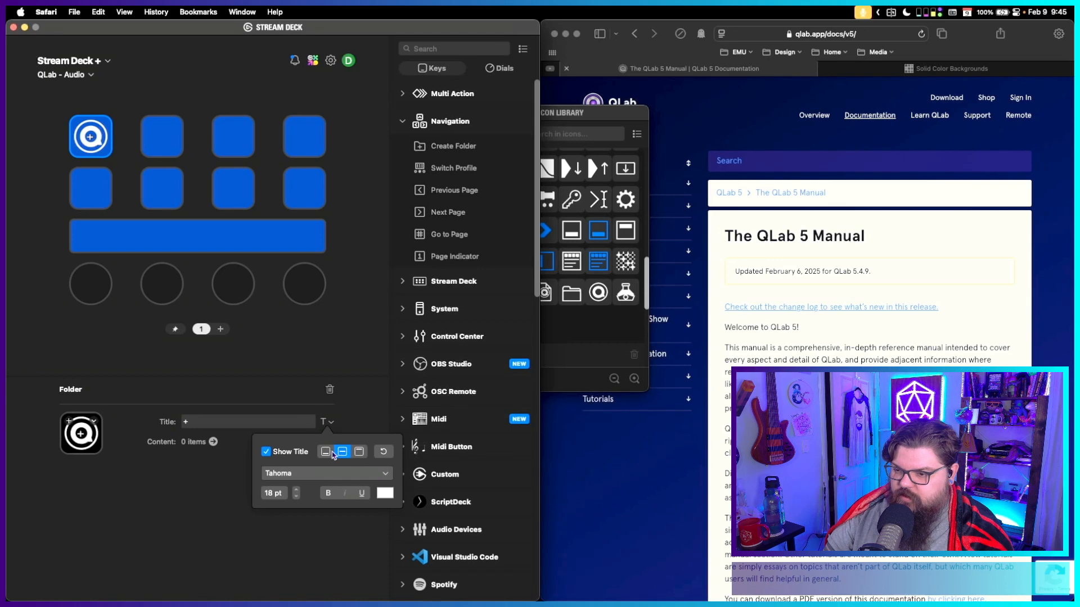
left_click(326, 474)
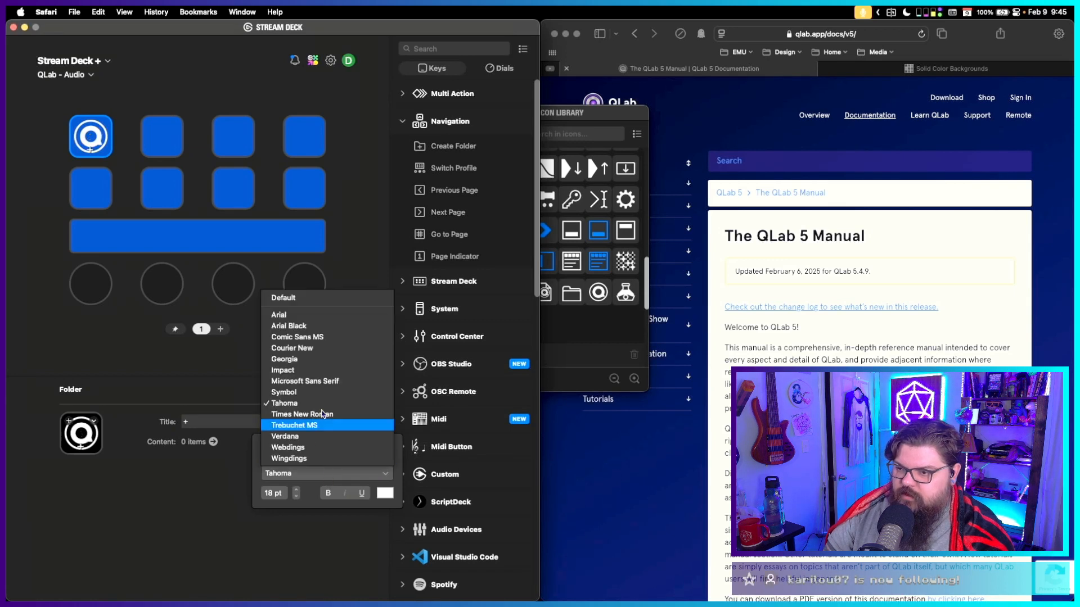
left_click(318, 350)
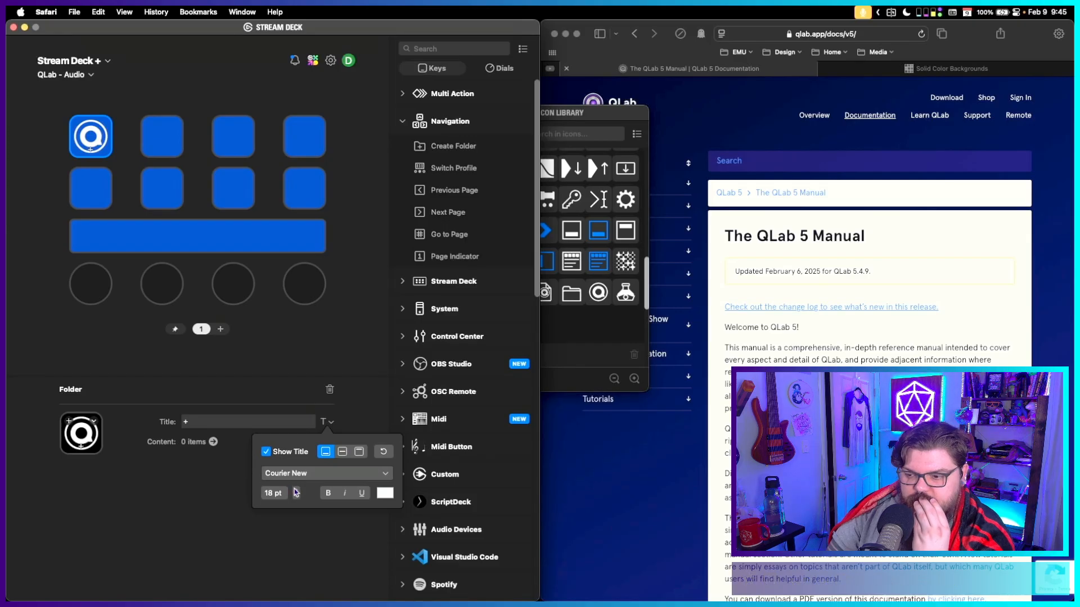
left_click(328, 495)
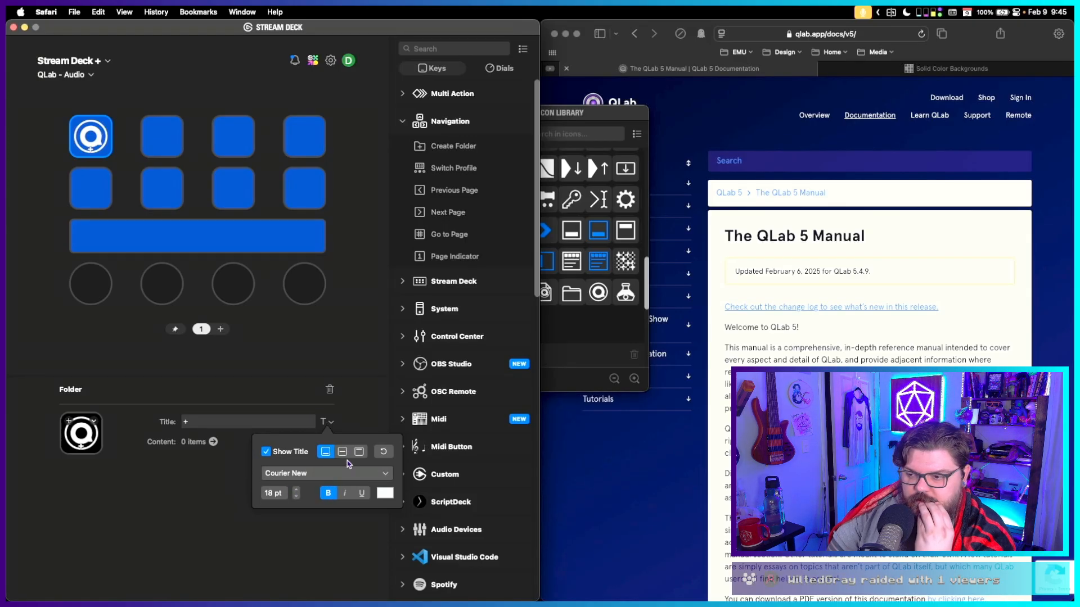
Offset the folder key's "+" title with leading spaces and set its font to Arial Black.
left_click(211, 425)
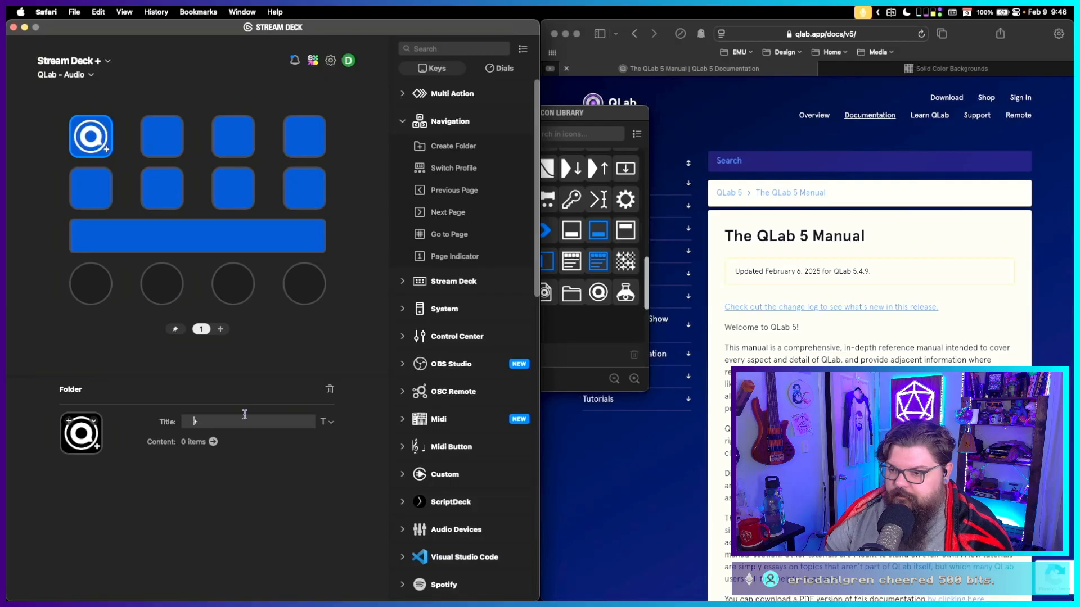
left_click(331, 423)
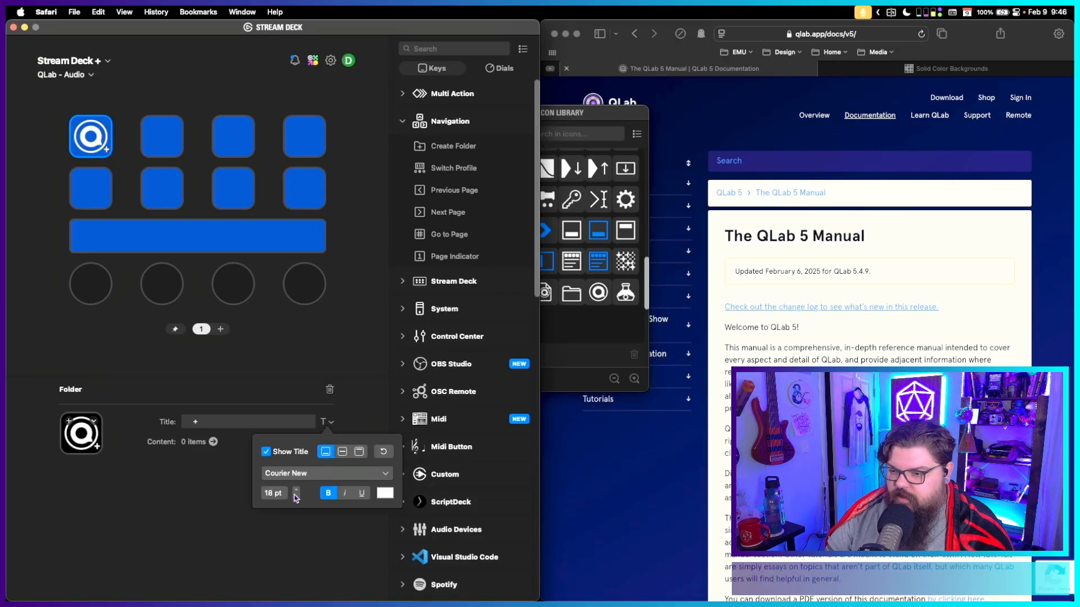
left_click(311, 473)
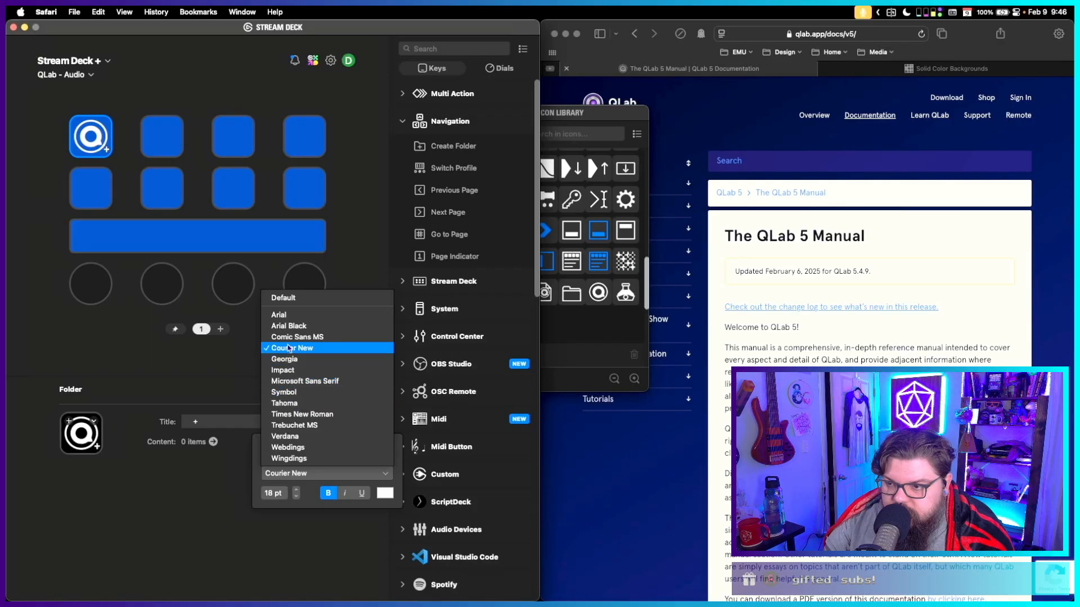
left_click(288, 327)
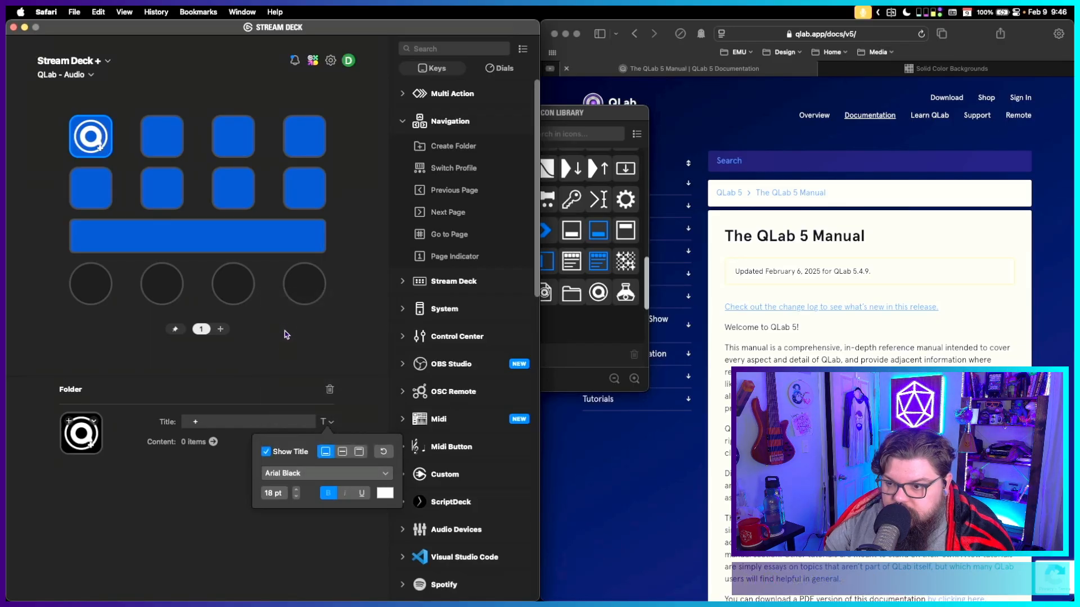
left_click(191, 421)
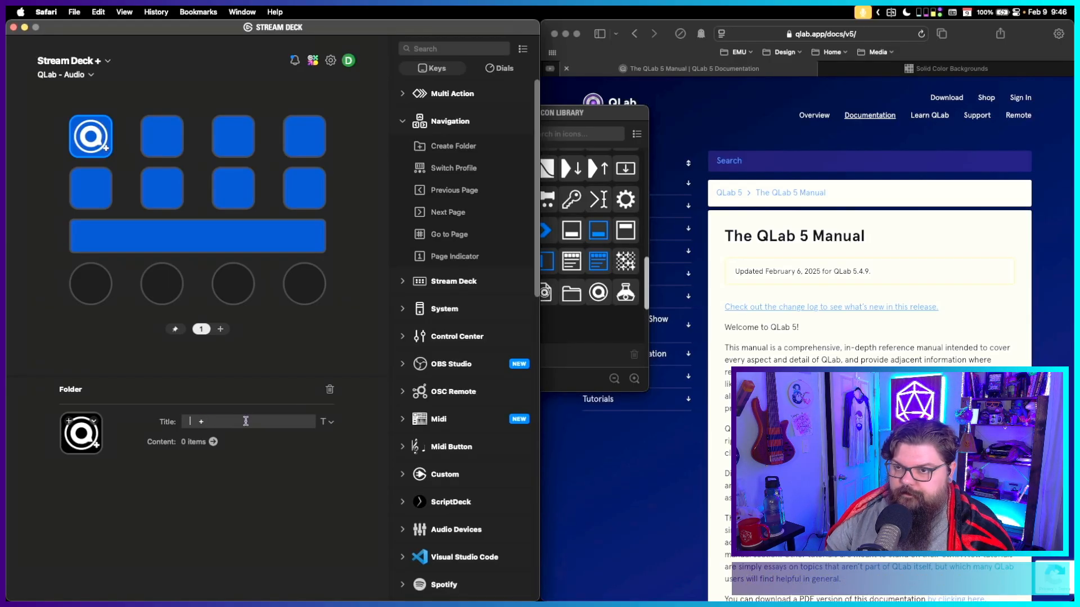
Inside the folder, place a QLab 5 Create a new cue action on the second key with cue type Audio.
double_click(94, 136)
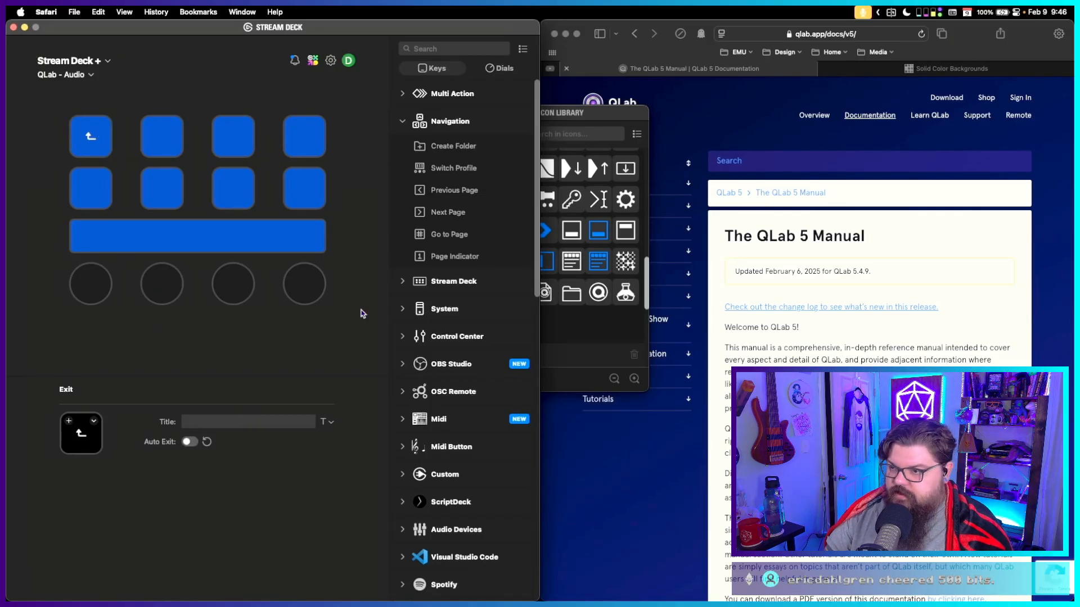
scroll(460, 473, "down", 10)
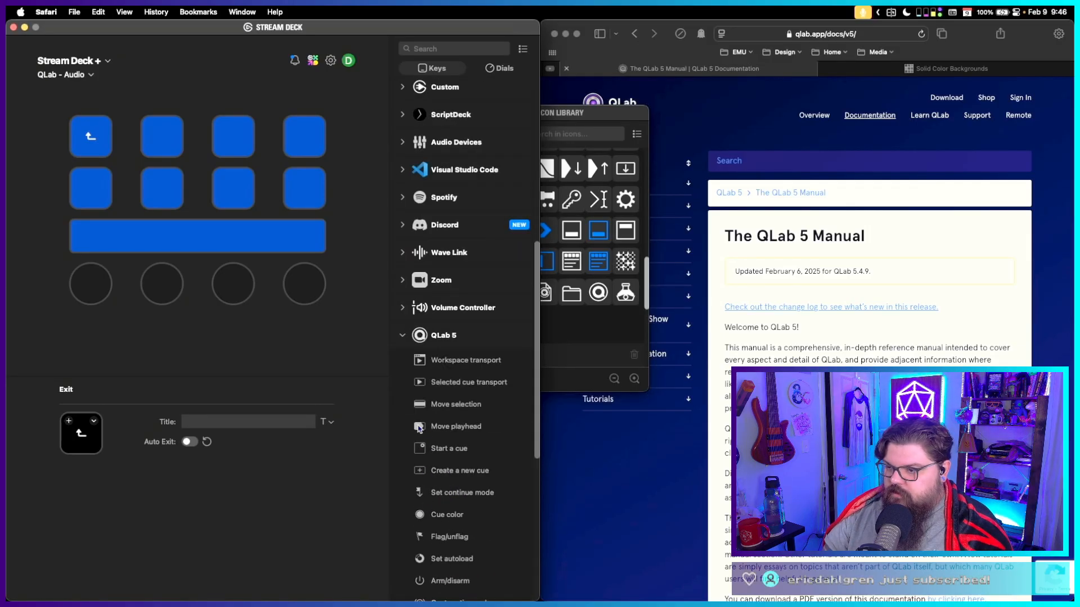
left_click_drag(421, 471, 163, 140)
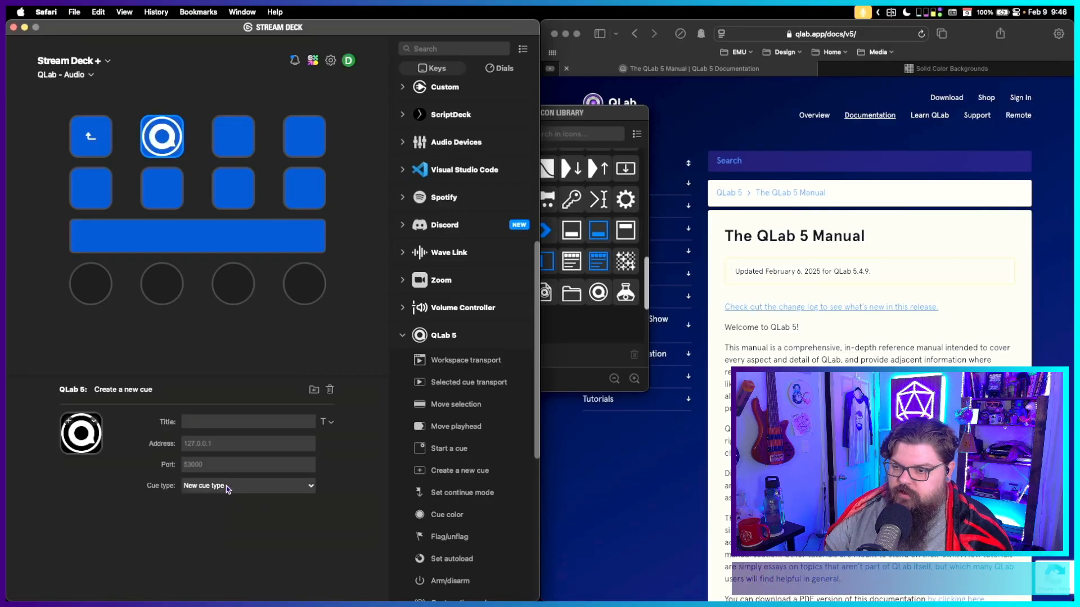
left_click(231, 491)
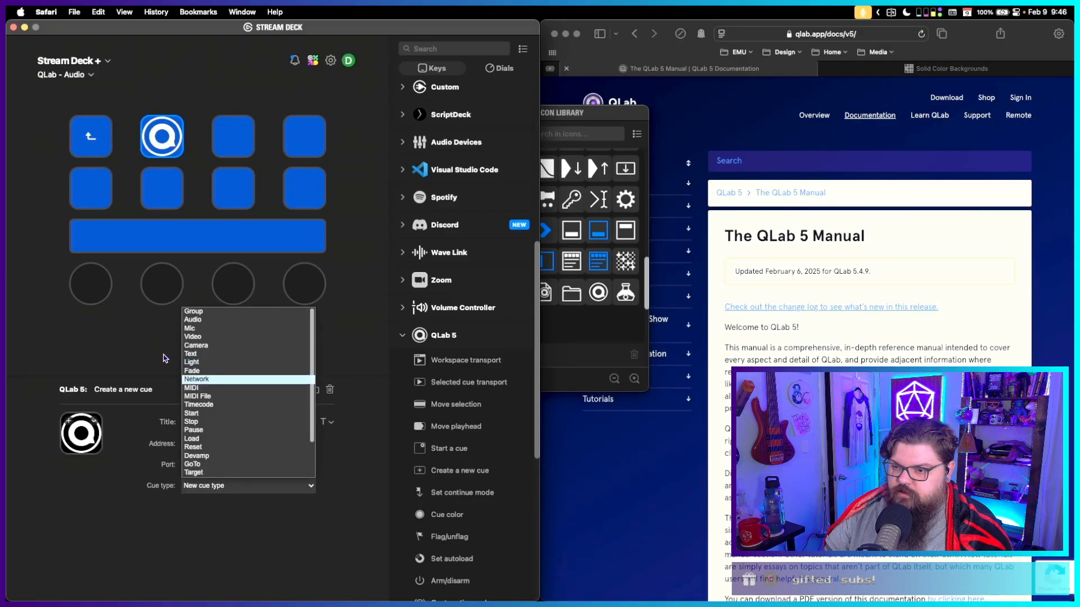
left_click(163, 353)
left_click(217, 485)
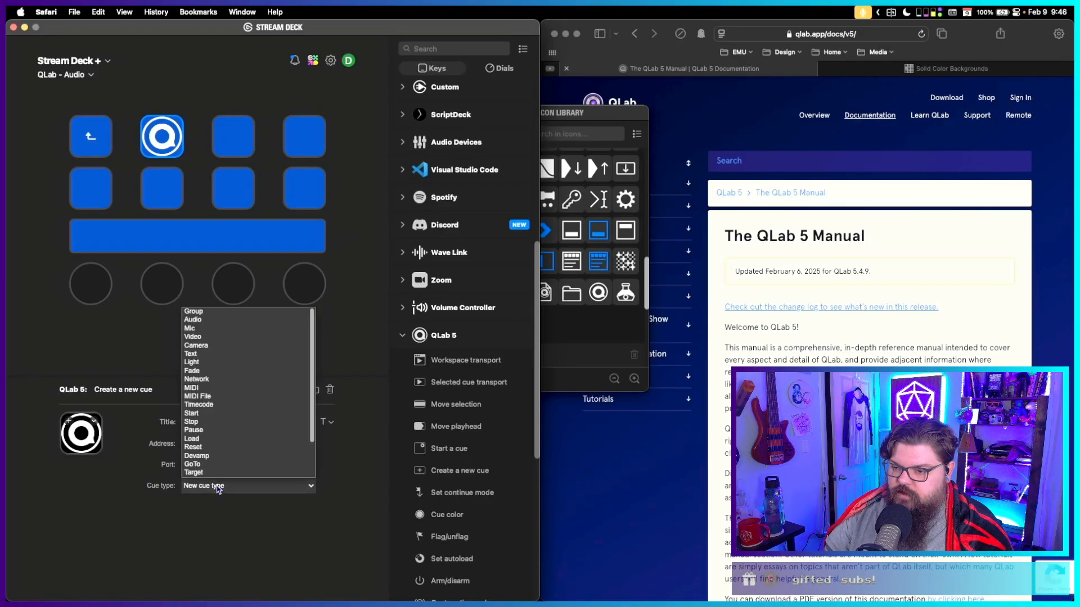
left_click(220, 325)
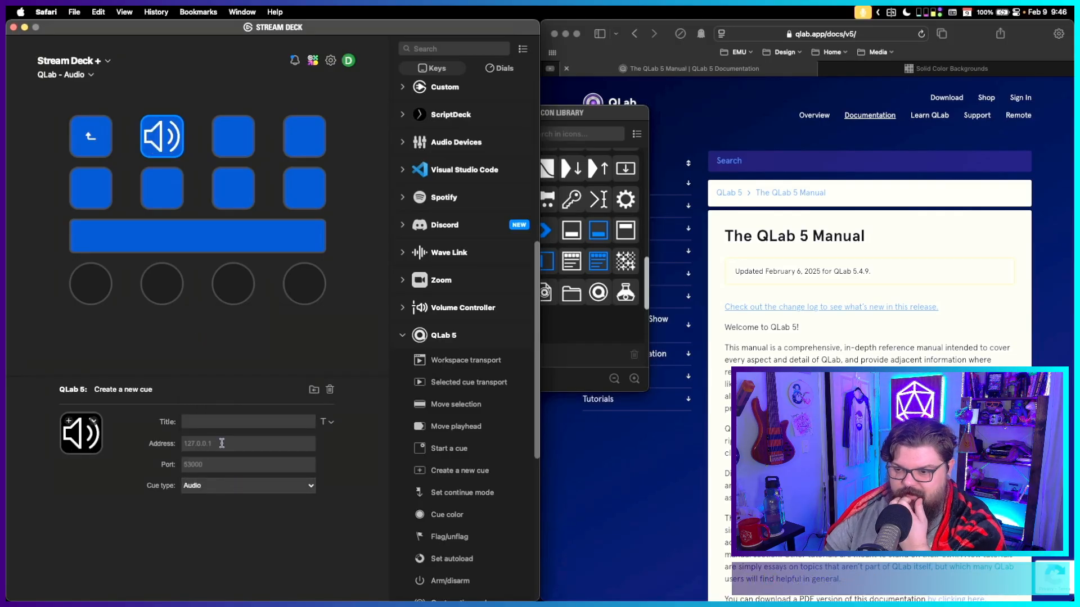
Set the Audio cue key's port to 53000 and address to 10.101.2.11, and copy the address.
left_click(101, 139)
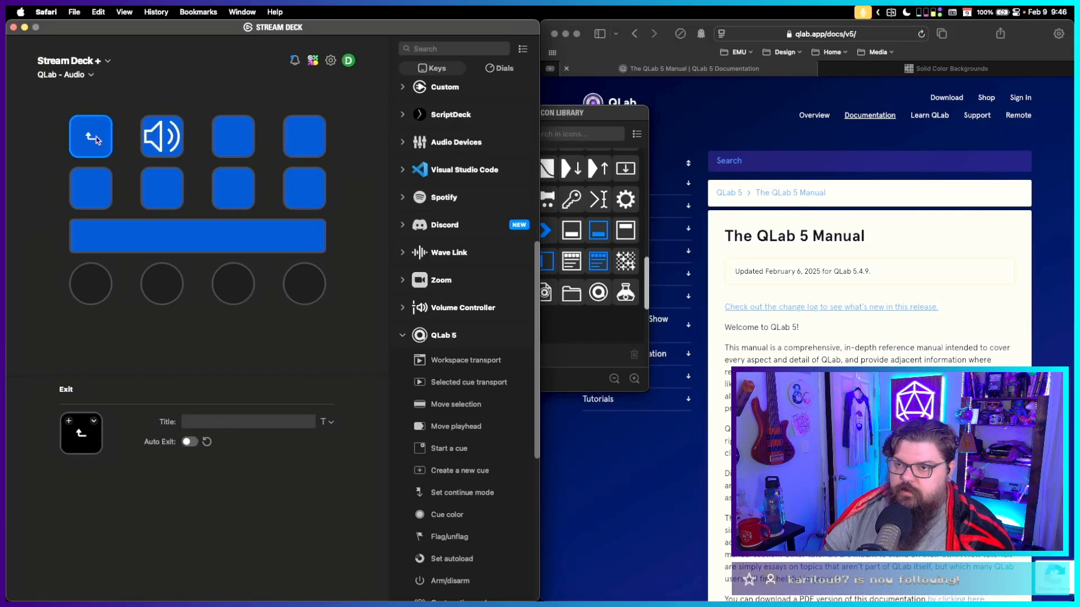
left_click(164, 138)
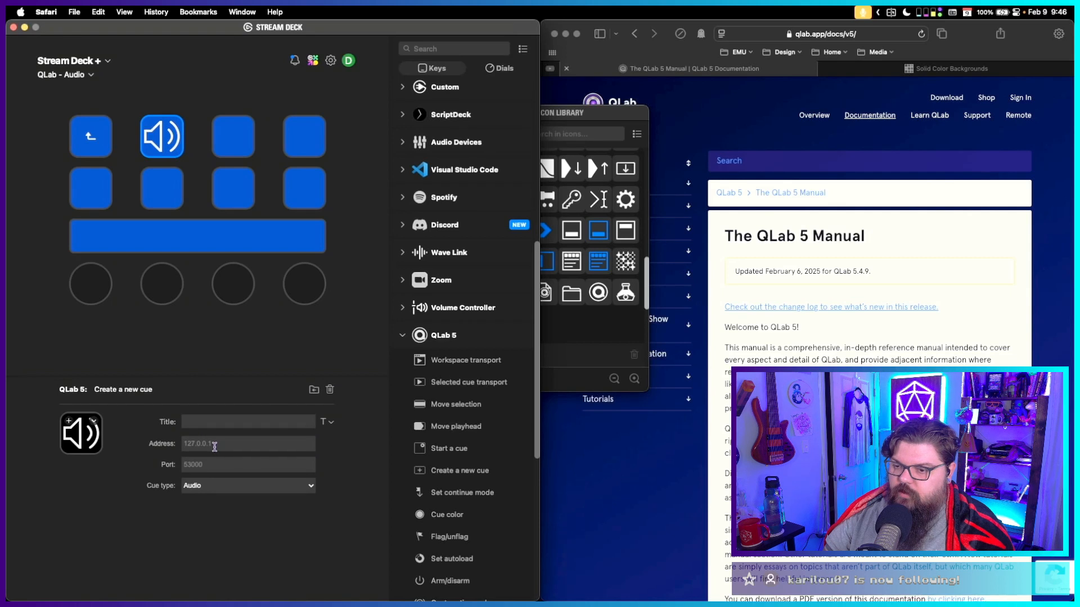
left_click(211, 466)
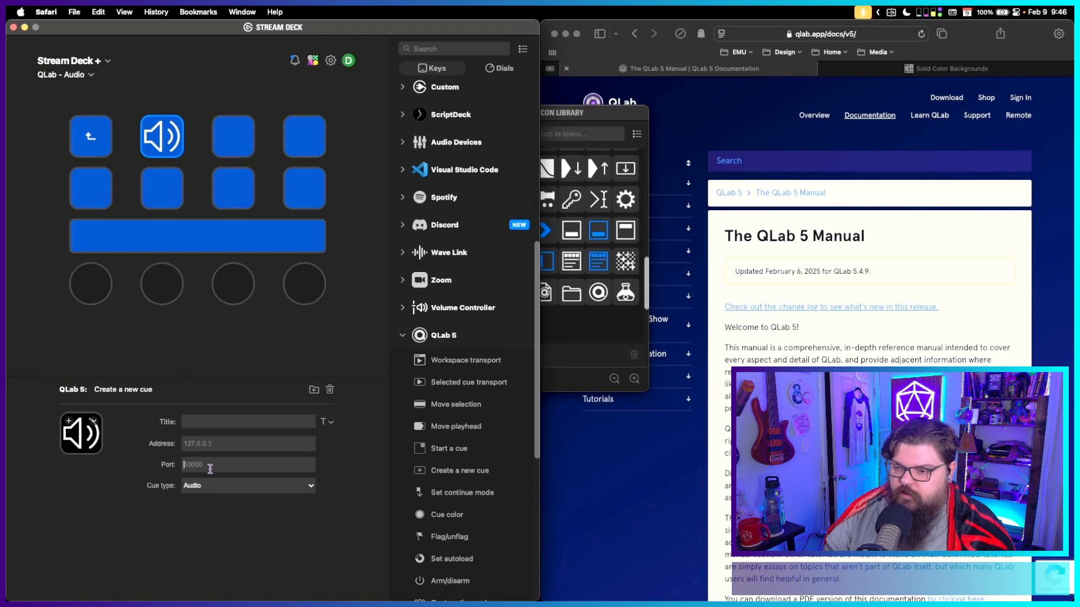
type("53000")
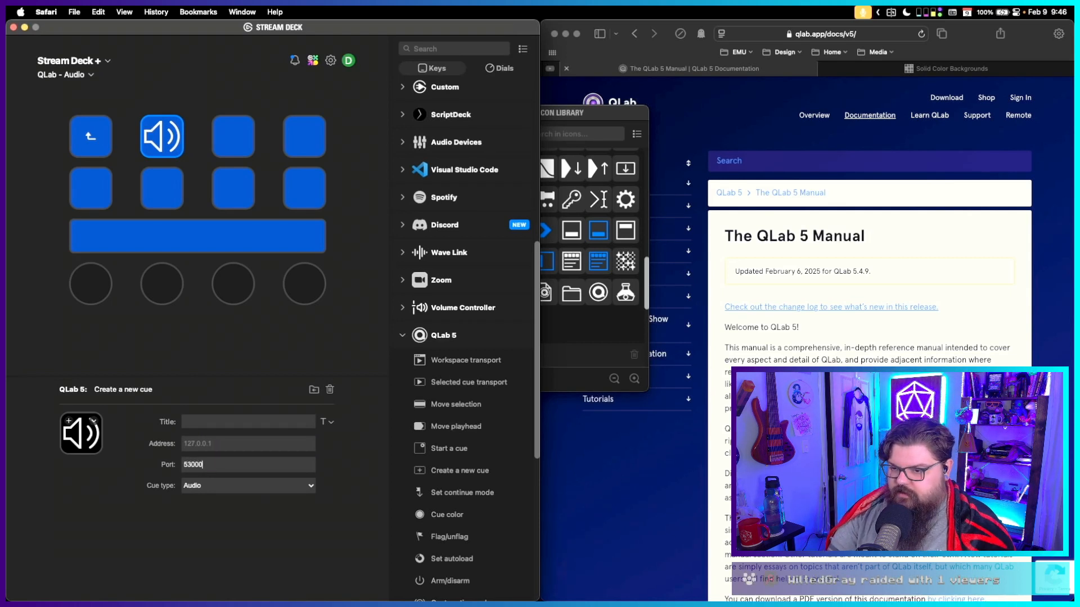
left_click(230, 444)
type("10.101")
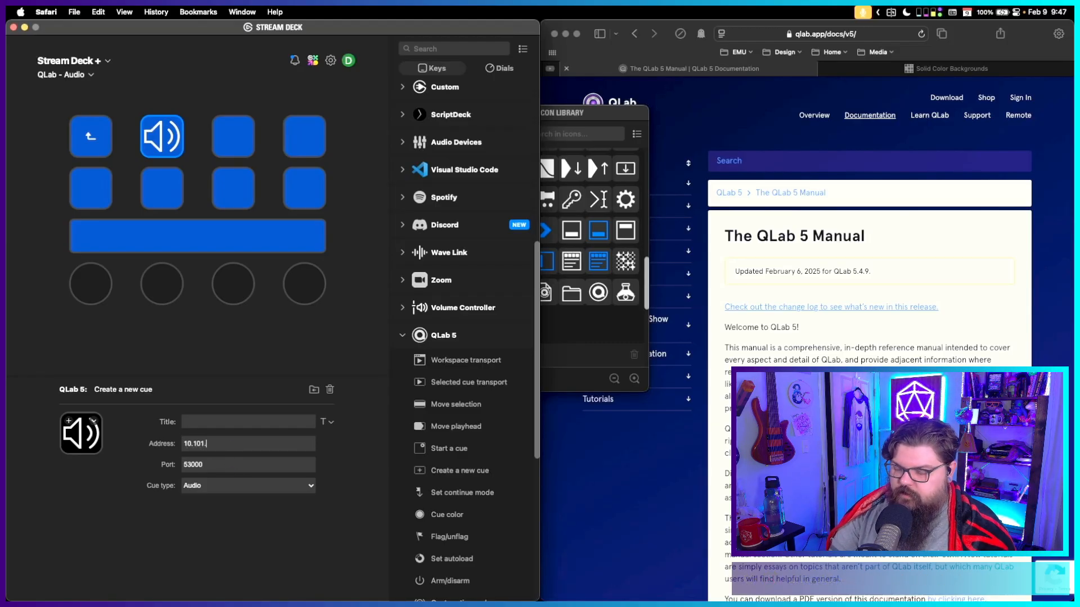
type(".2.11")
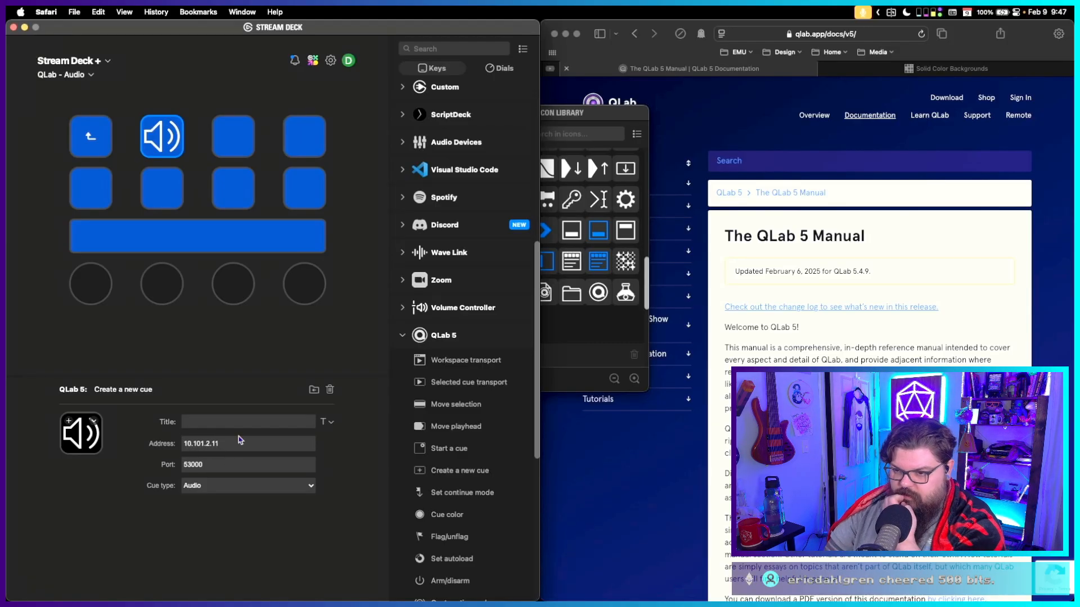
left_click_drag(216, 444, 176, 447)
key("super+c")
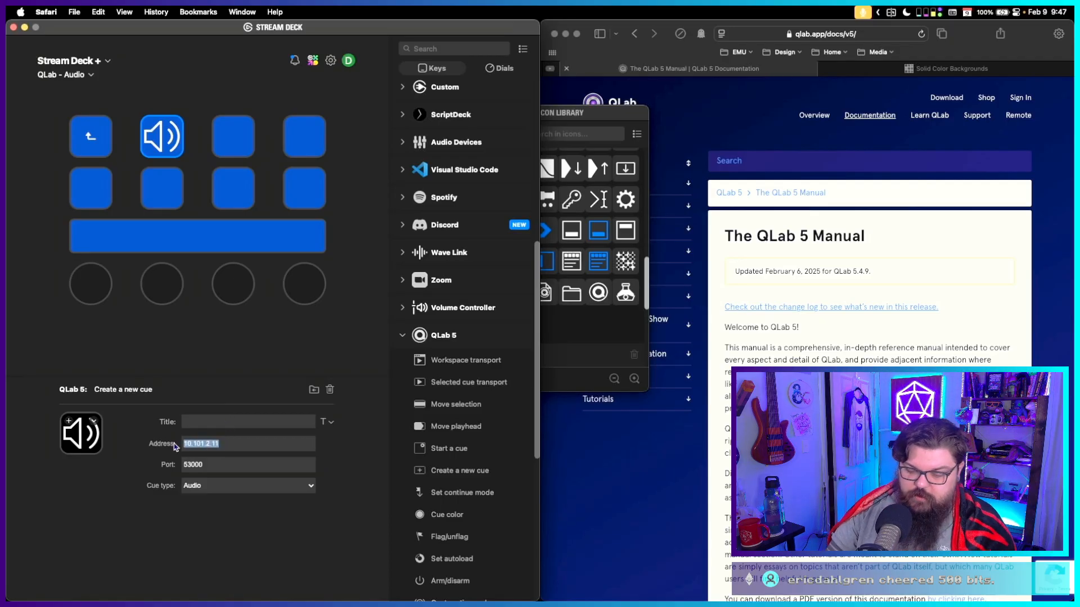
left_click(230, 373)
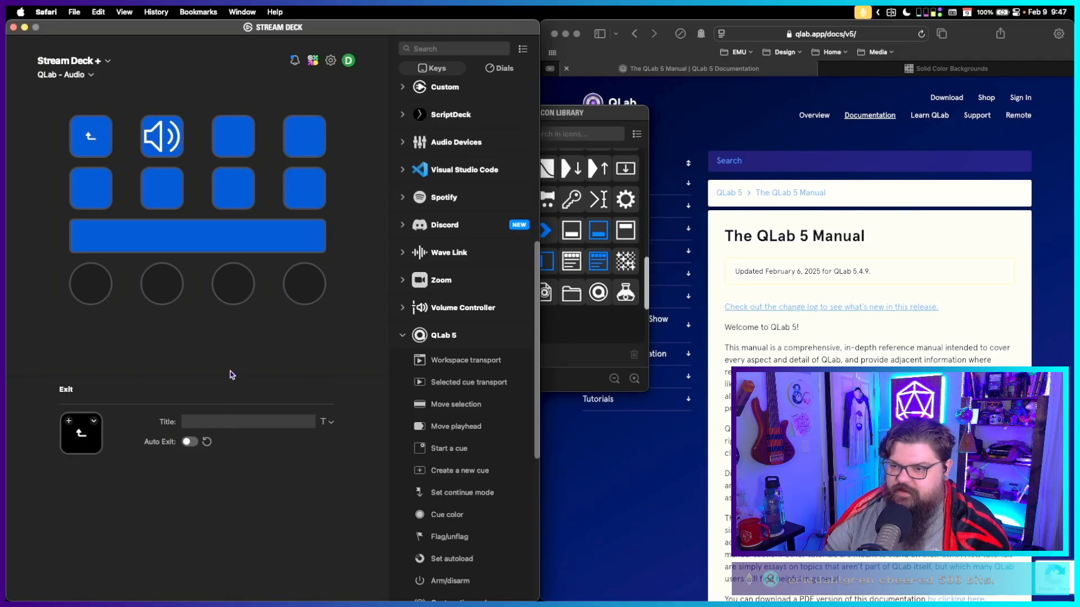
Exit the folder, check the speaker key's Switch Profile settings in QLab - Home, and return to the Audio cue key in the QLab - Audio folder.
double_click(103, 142)
left_click(92, 134)
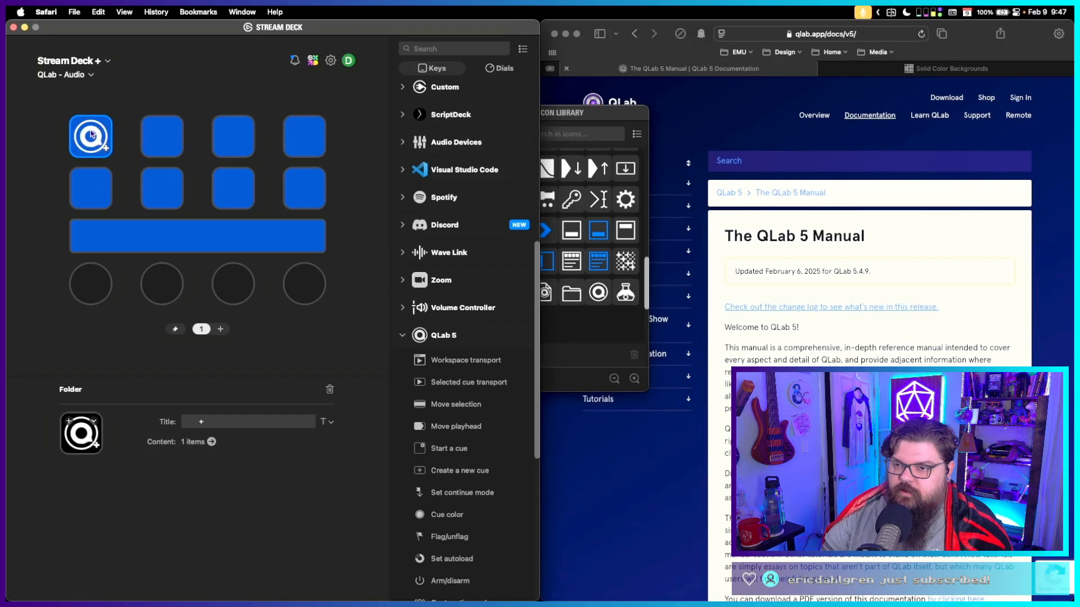
left_click(67, 79)
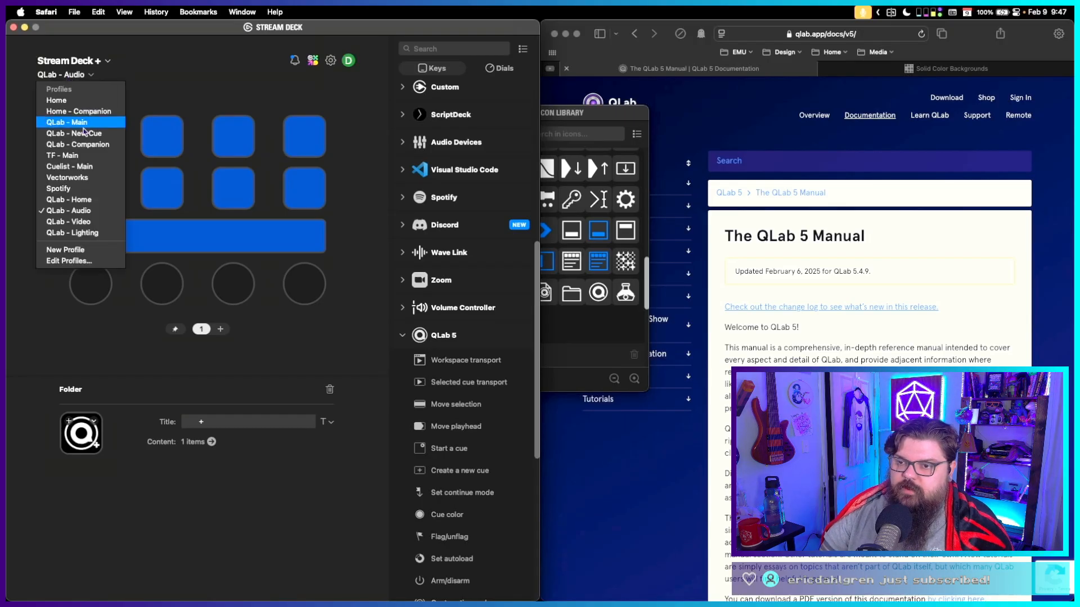
left_click(79, 205)
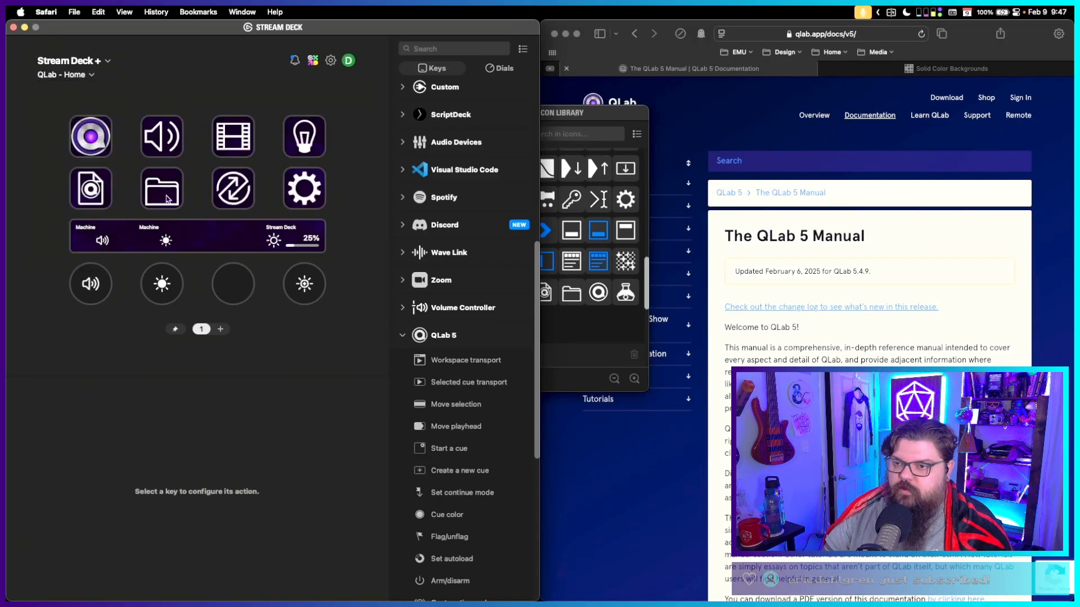
left_click(157, 141)
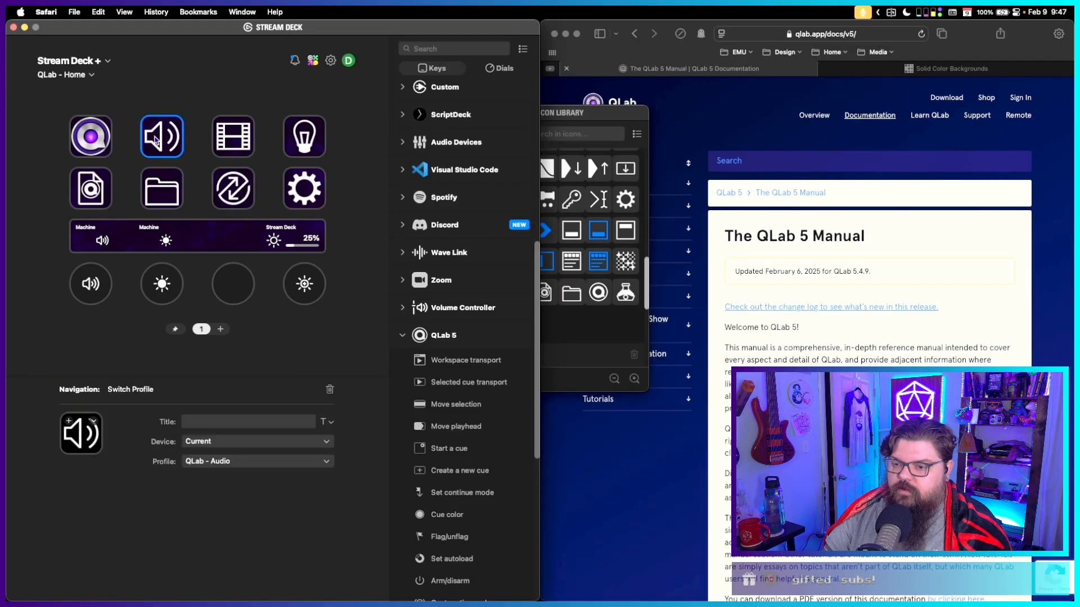
left_click(82, 83)
left_click(84, 209)
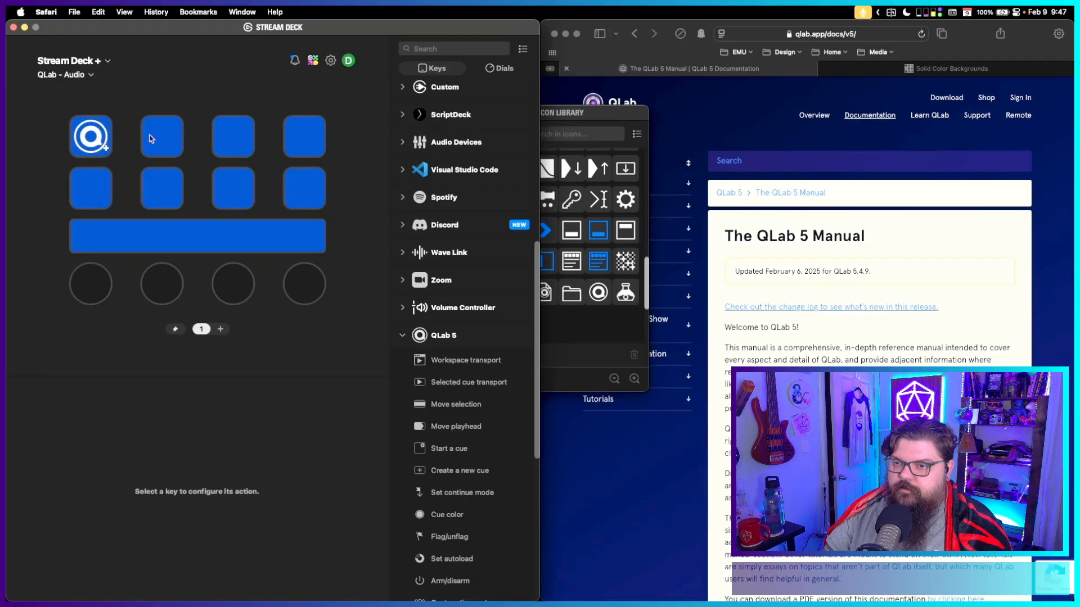
double_click(83, 143)
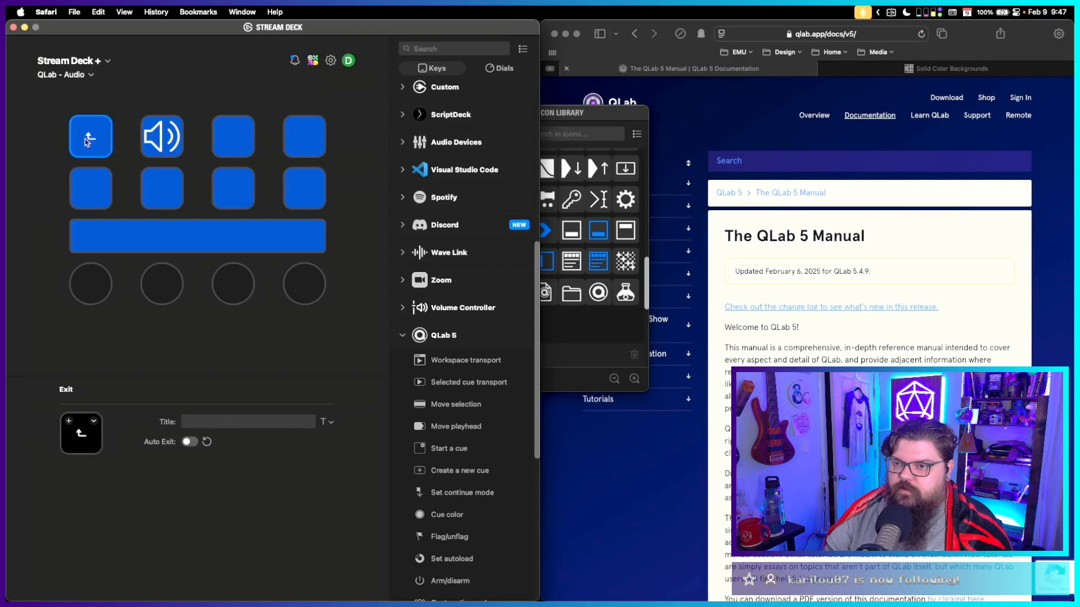
left_click(162, 135)
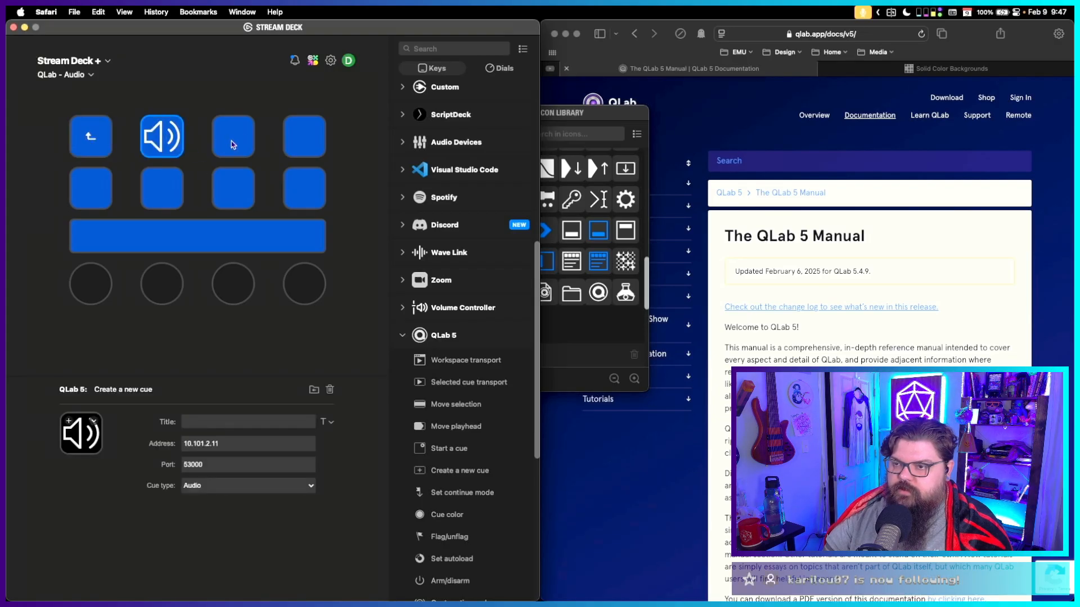
Place a Create a new cue action on the third key with address 10.101.2.11, port 53000 and cue type Mic.
left_click_drag(422, 471, 234, 136)
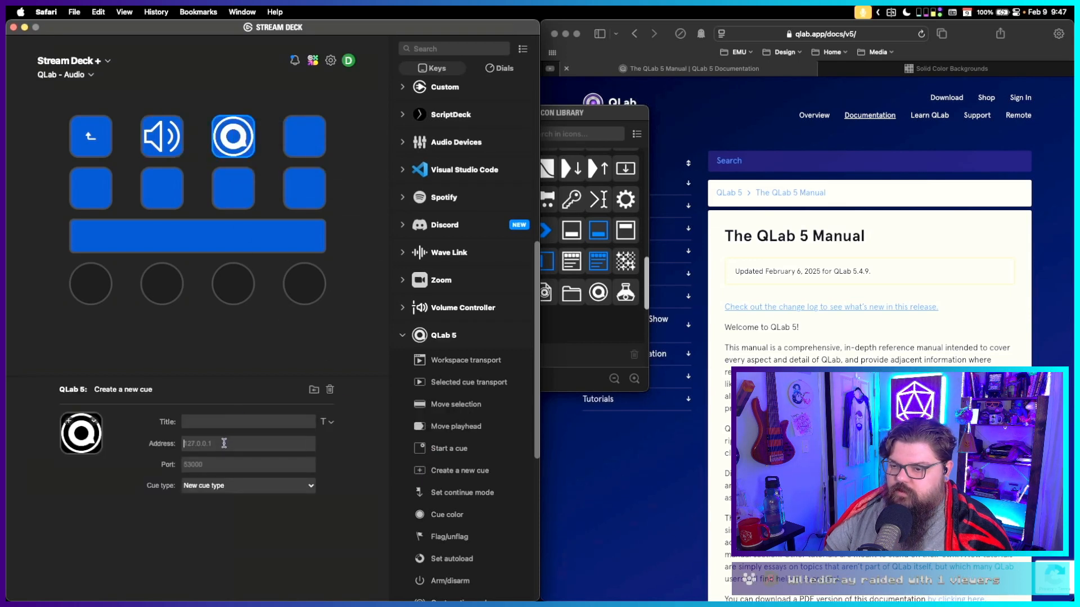
key("super+v")
key("Tab")
type("5300")
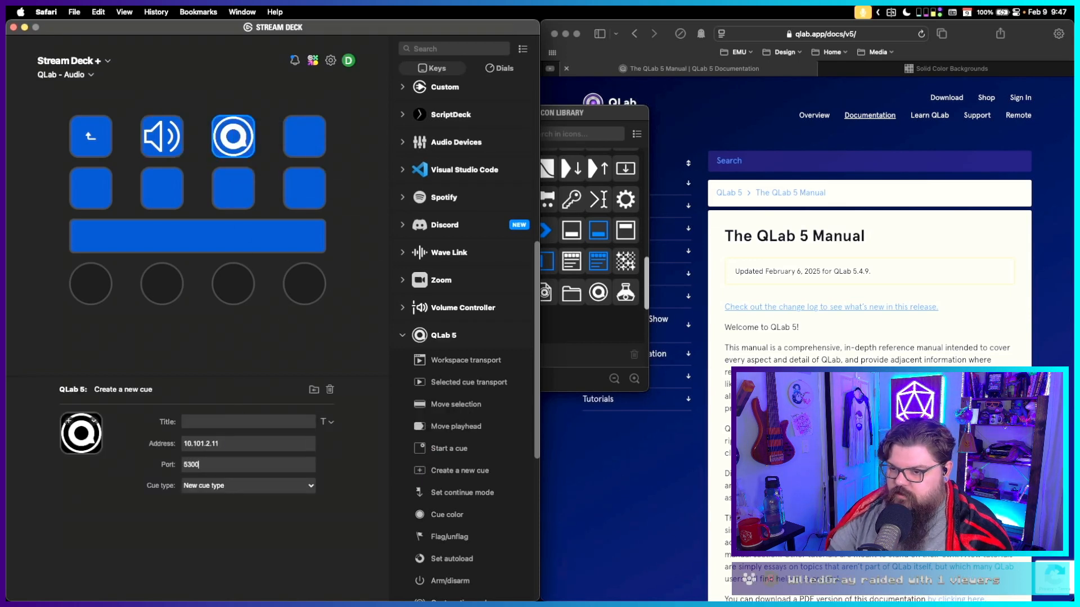
type("0")
left_click(231, 483)
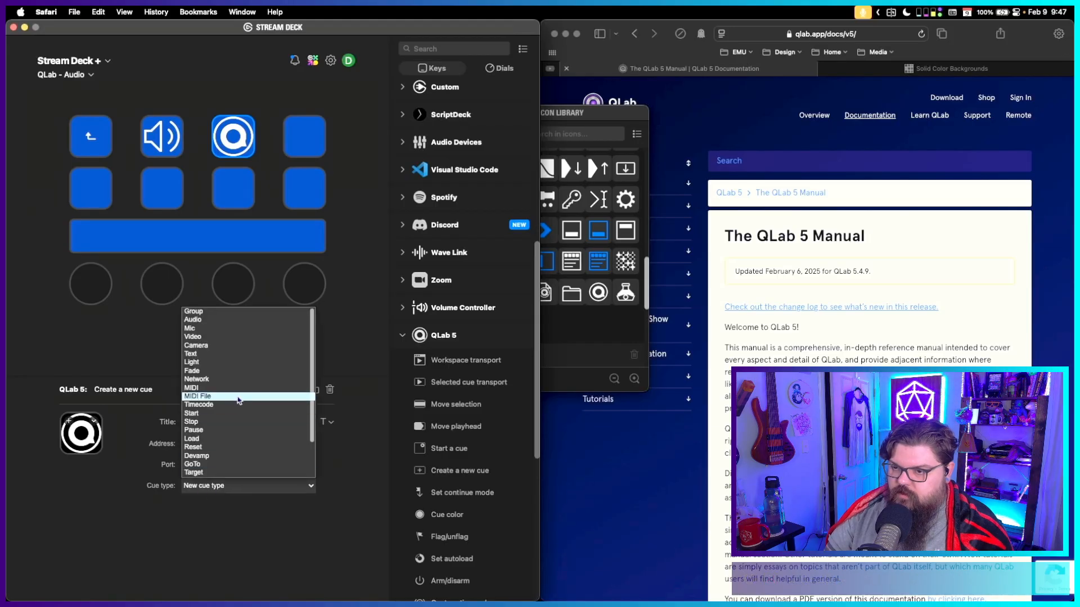
left_click(225, 329)
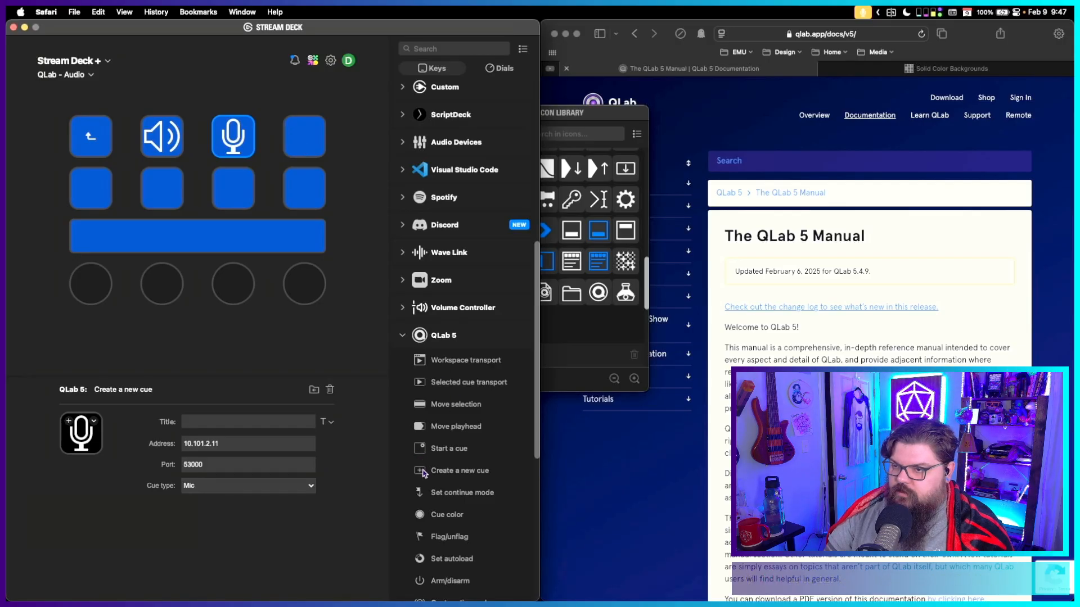
Add a Group new-cue key with address 10.101.2.11 and port 53000, and reorder the top-row cue keys as Group, Audio, Mic.
left_click_drag(423, 474, 304, 136)
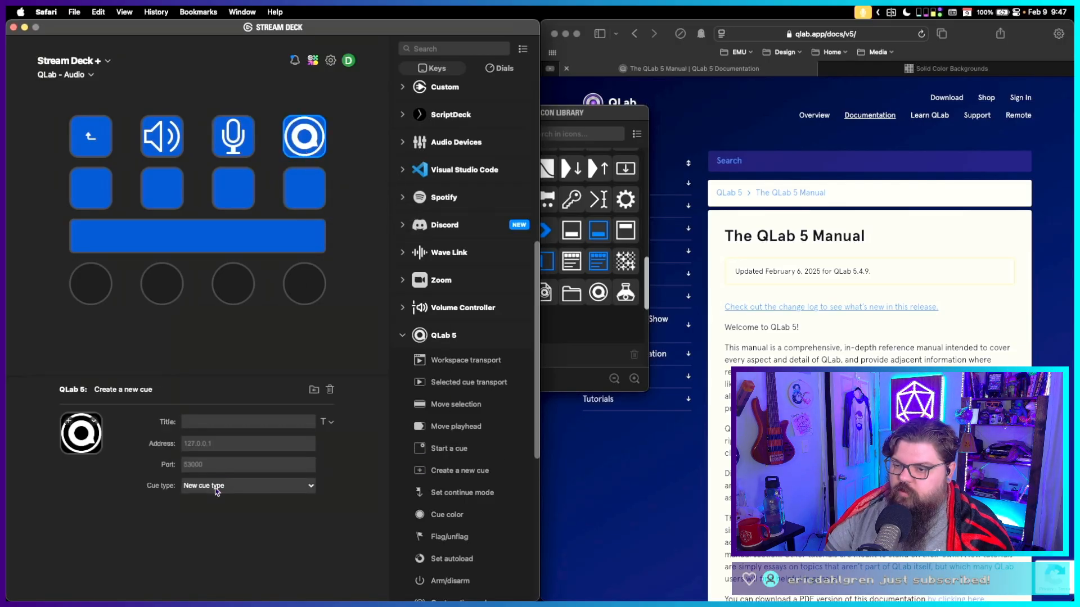
left_click(216, 491)
left_click(212, 313)
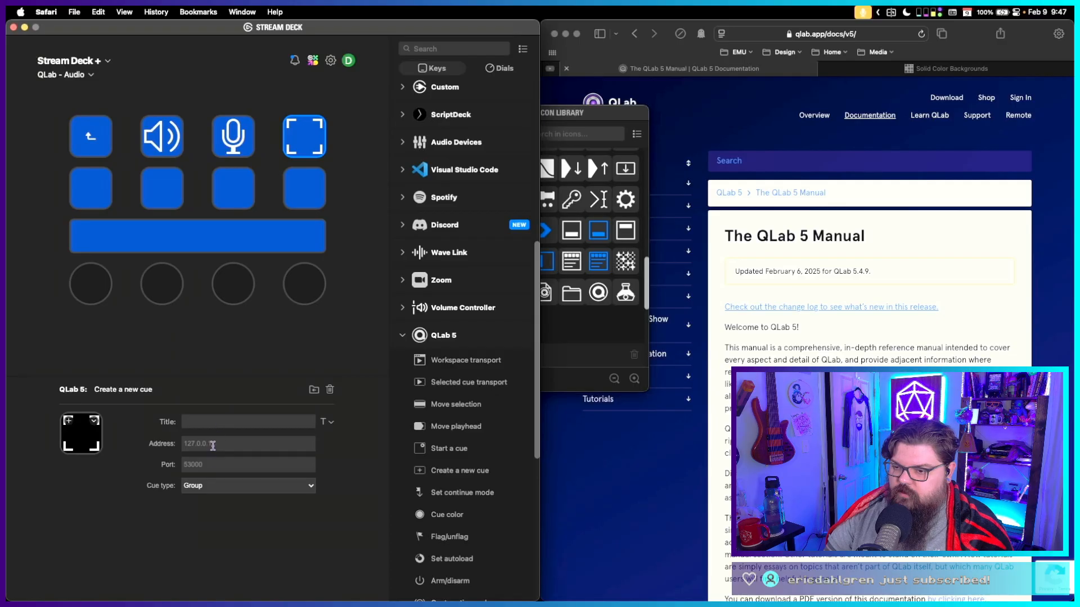
left_click(212, 445)
key("super+v")
key("Tab")
type("53")
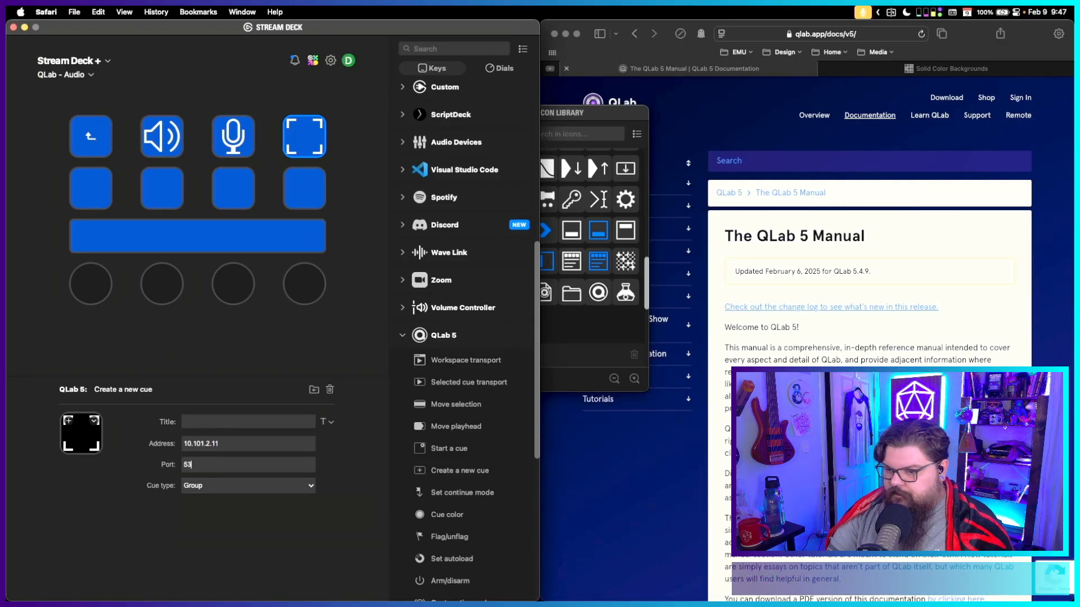
type("000")
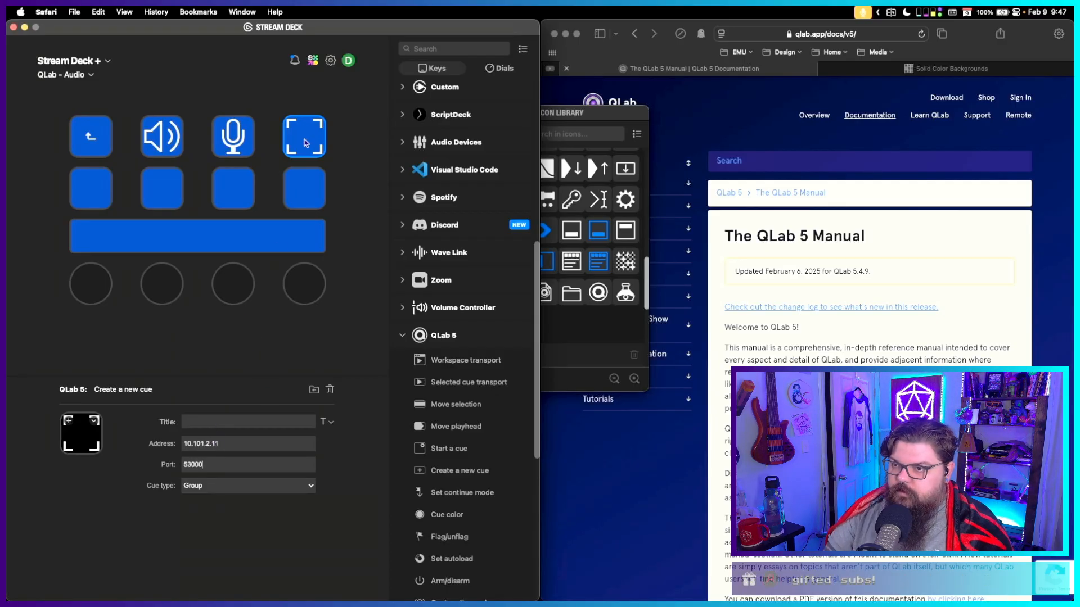
left_click_drag(308, 137, 137, 133)
left_click_drag(282, 139, 239, 137)
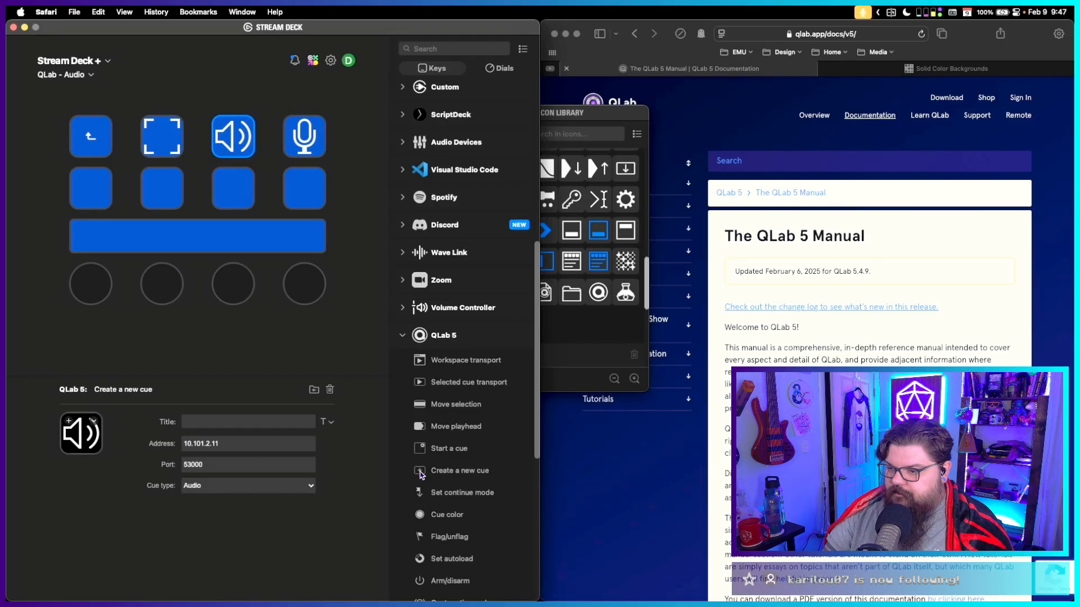
Place a Create a new cue action on the first key of the second row with cue type Fade.
left_click_drag(421, 475, 109, 207)
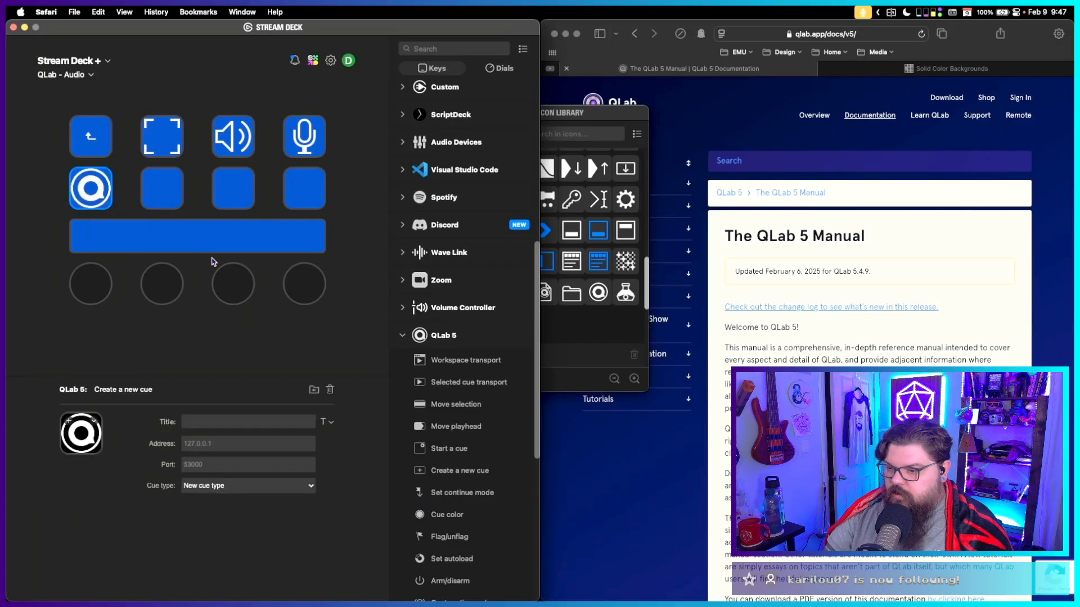
left_click(238, 487)
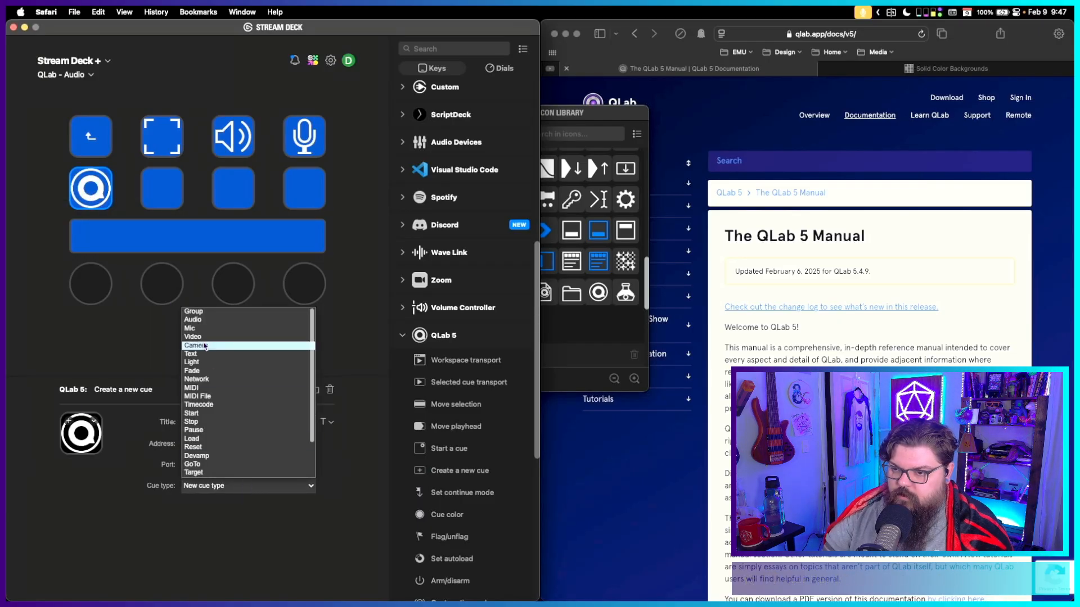
left_click(194, 371)
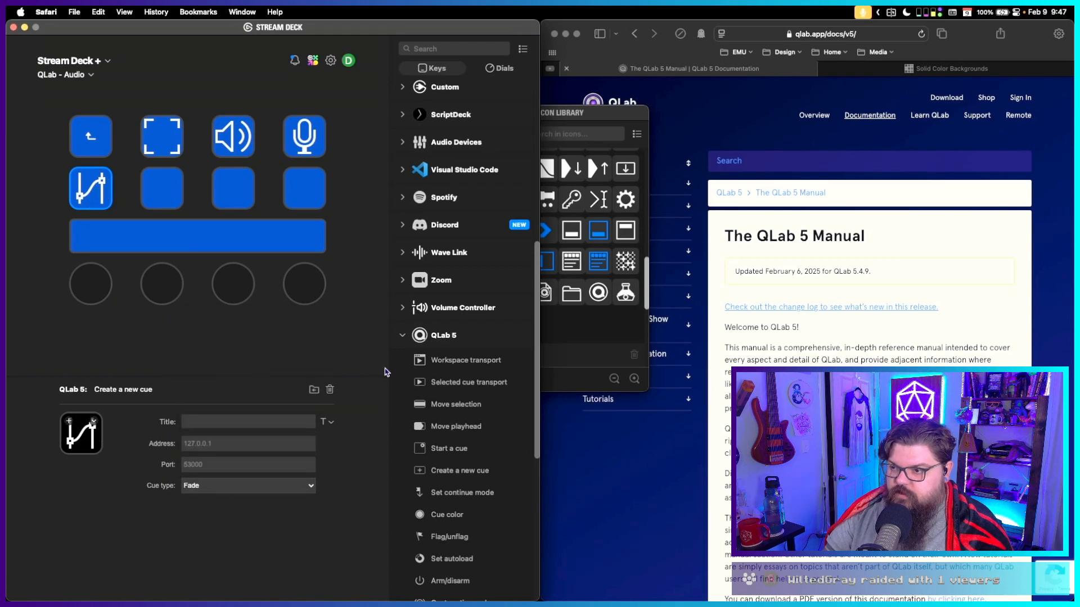
Copy the Fade cue key onto the three remaining keys of the second row.
left_click(83, 186)
key("super+c")
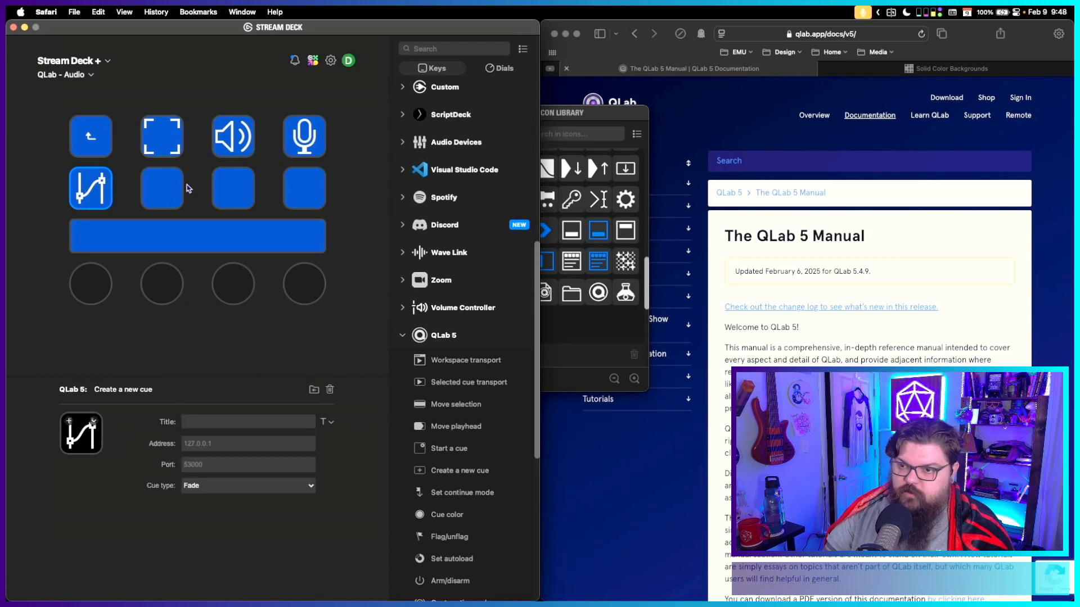
left_click(164, 194)
key("super+v")
left_click(252, 196)
key("super+v")
left_click(303, 194)
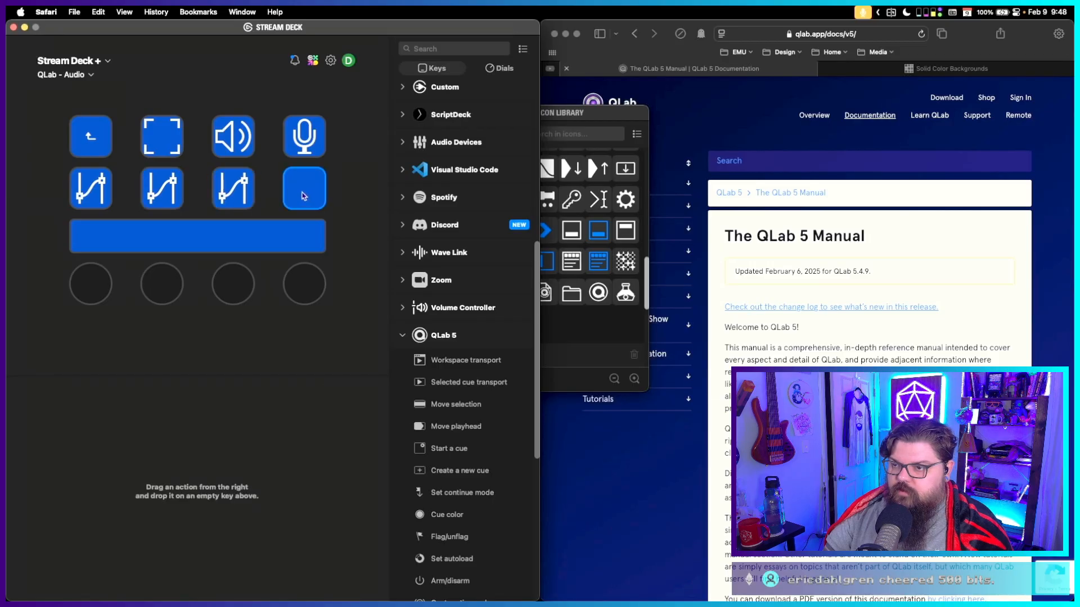
key("super+v")
Set the cue types of the three copied Fade keys to Network, MIDI and MIDI File, in that order.
left_click(169, 194)
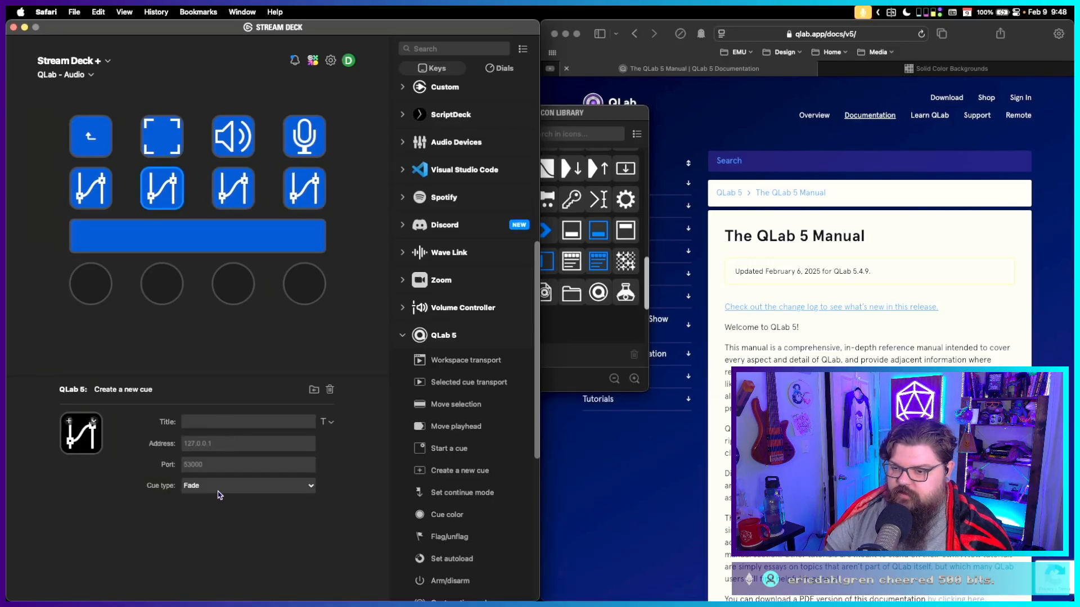
left_click(219, 491)
left_click(212, 383)
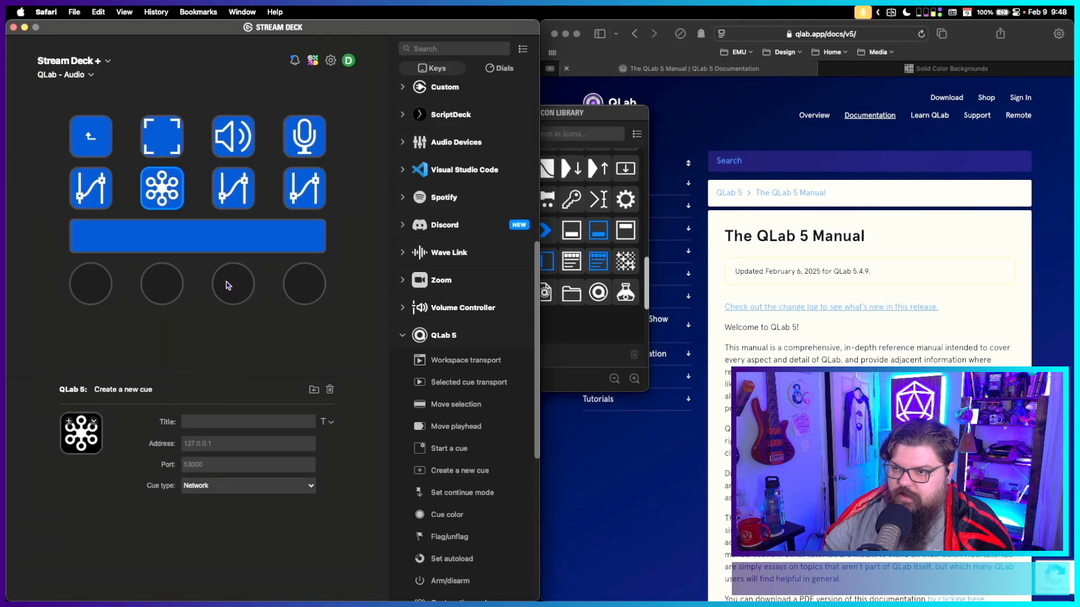
left_click(233, 188)
left_click(235, 490)
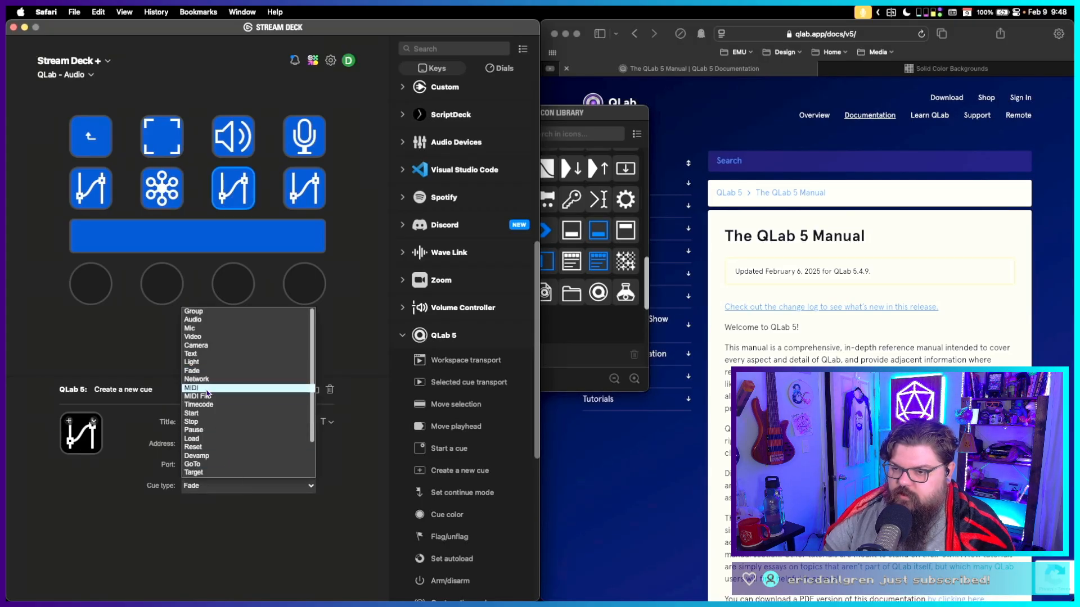
left_click(207, 388)
left_click(305, 197)
left_click(219, 492)
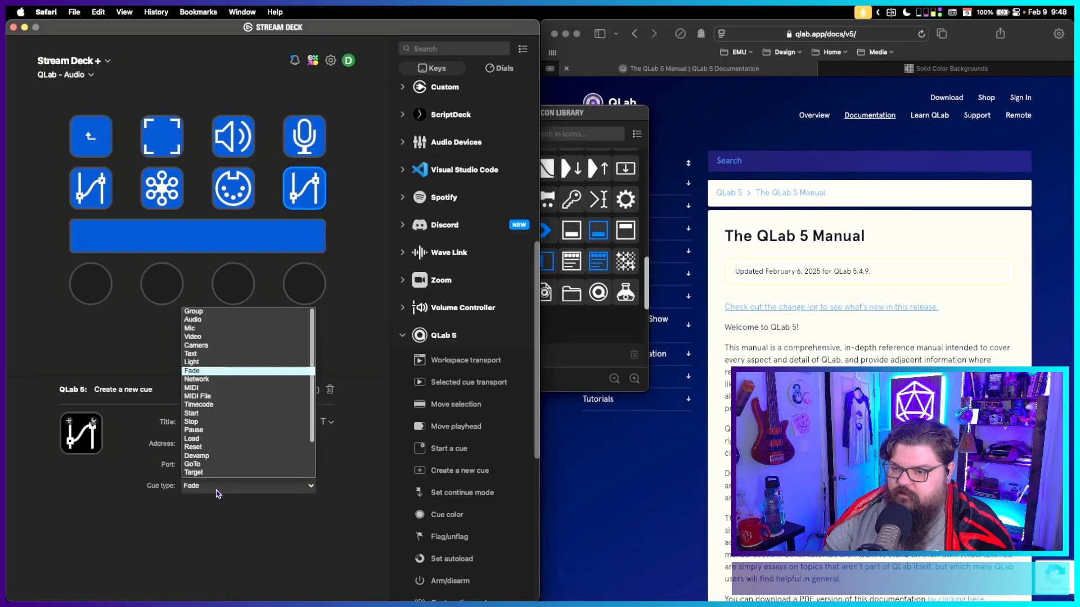
left_click(215, 397)
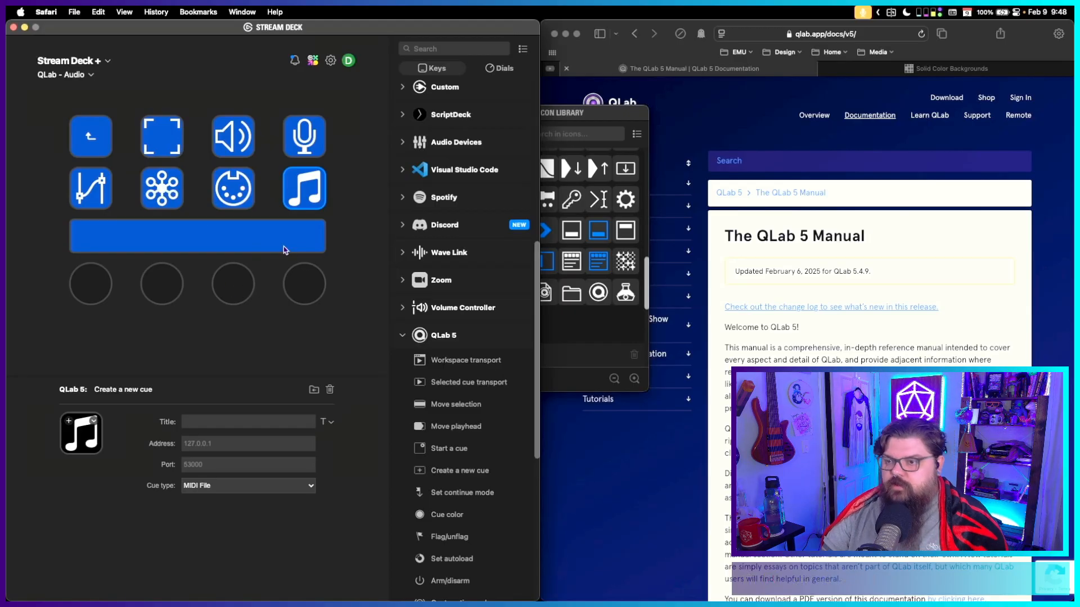
Check the actions offered for the first dial and review the cue types available for the MIDI key.
left_click(92, 300)
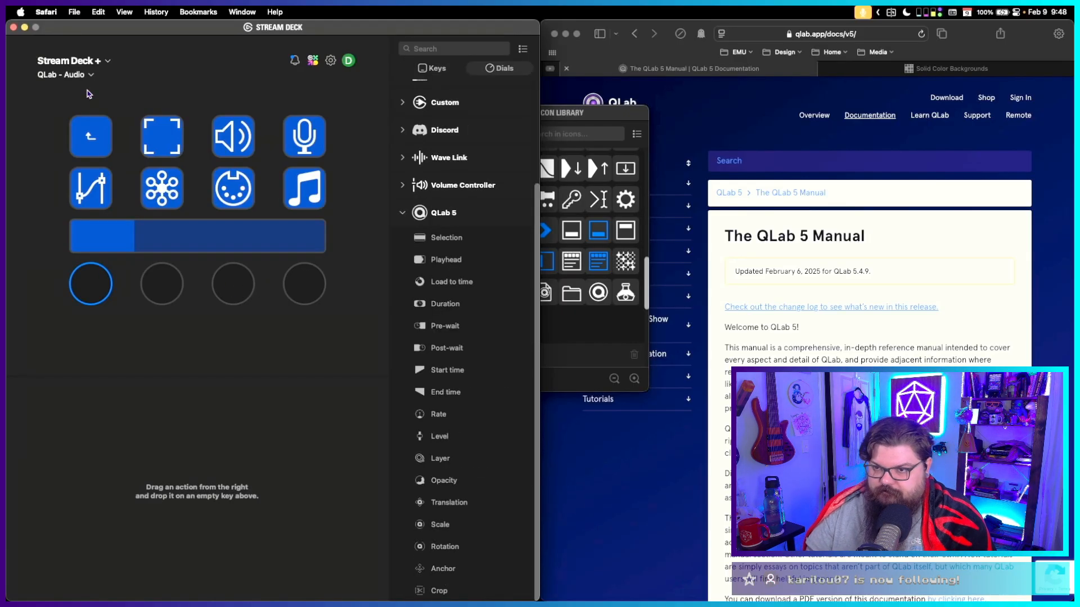
left_click(248, 200)
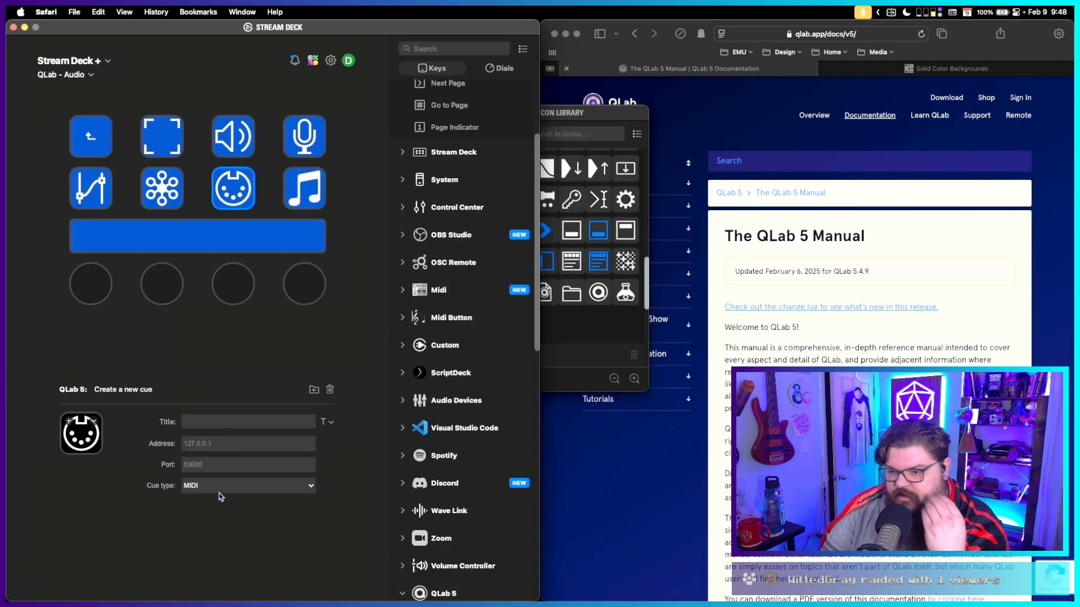
left_click(219, 492)
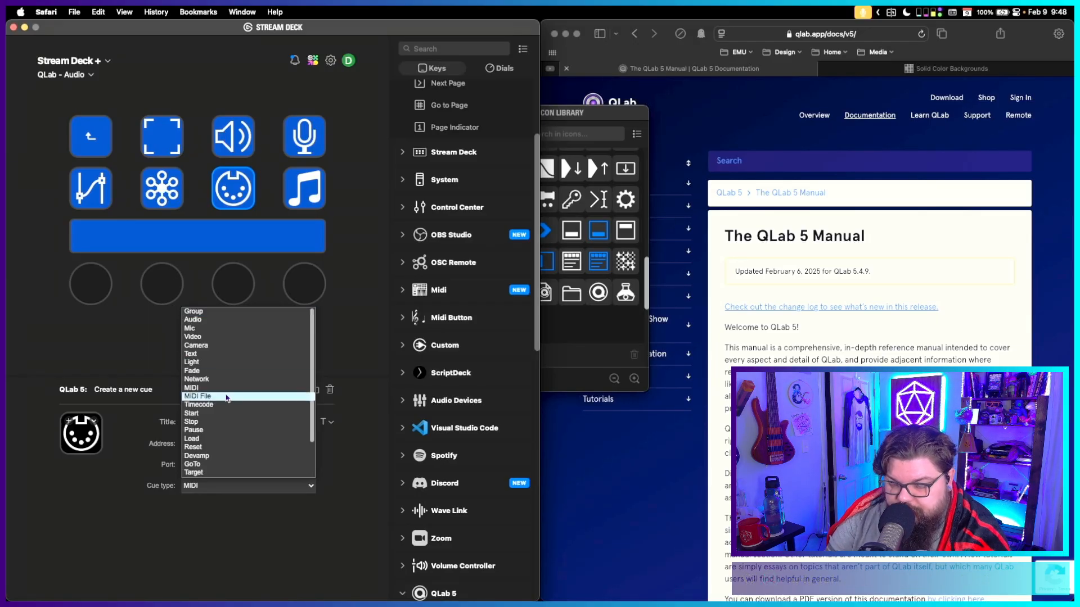
scroll(250, 434, "down", 3)
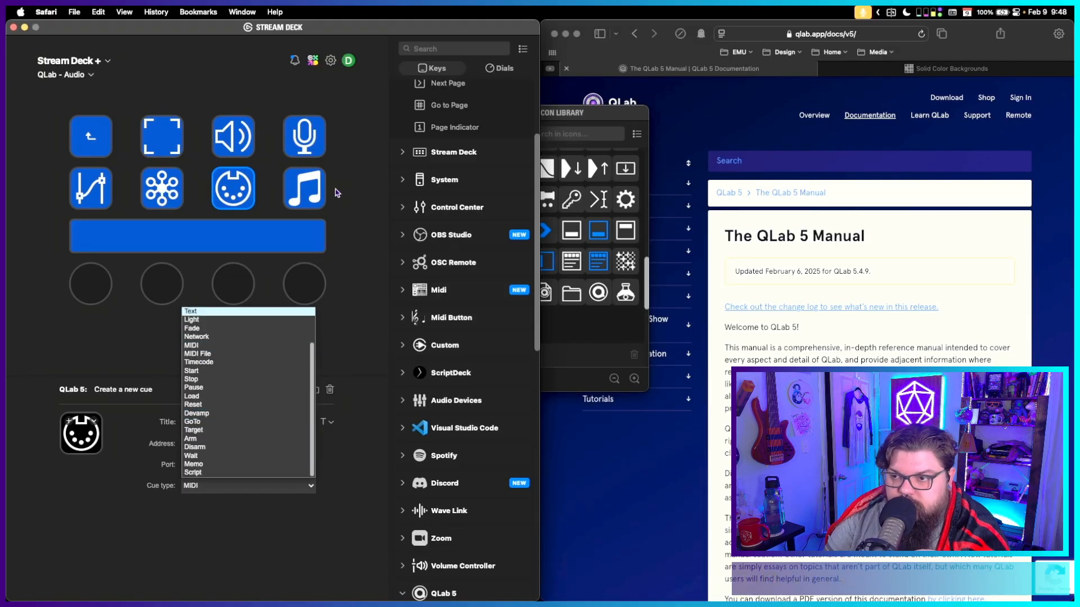
left_click(351, 183)
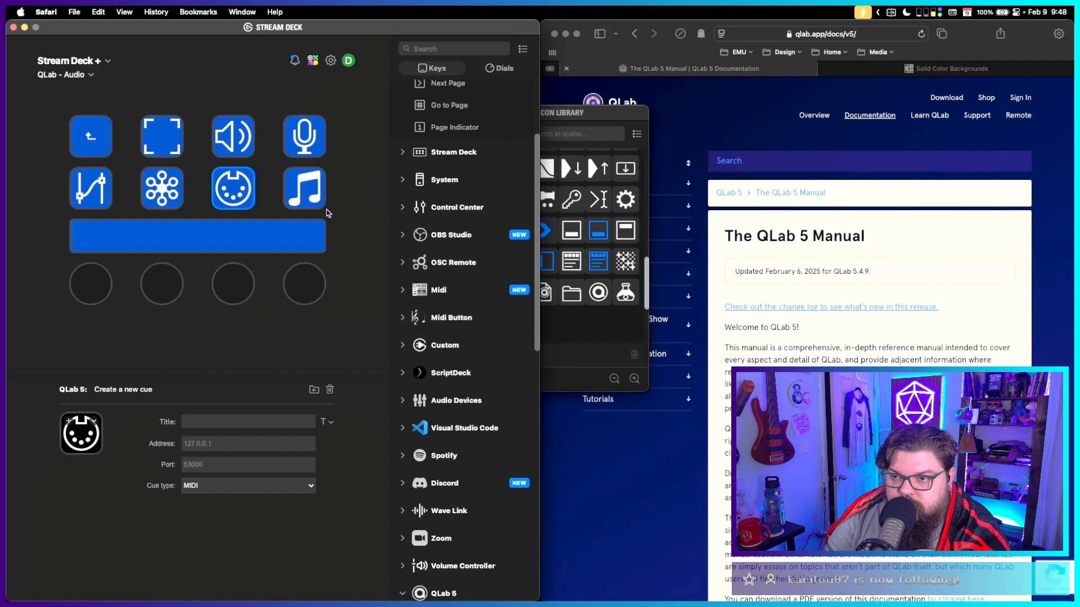
Exit the folder and change its key icon to the speaker from the QLab 5 Official Icon Pack.
double_click(102, 144)
left_click(102, 145)
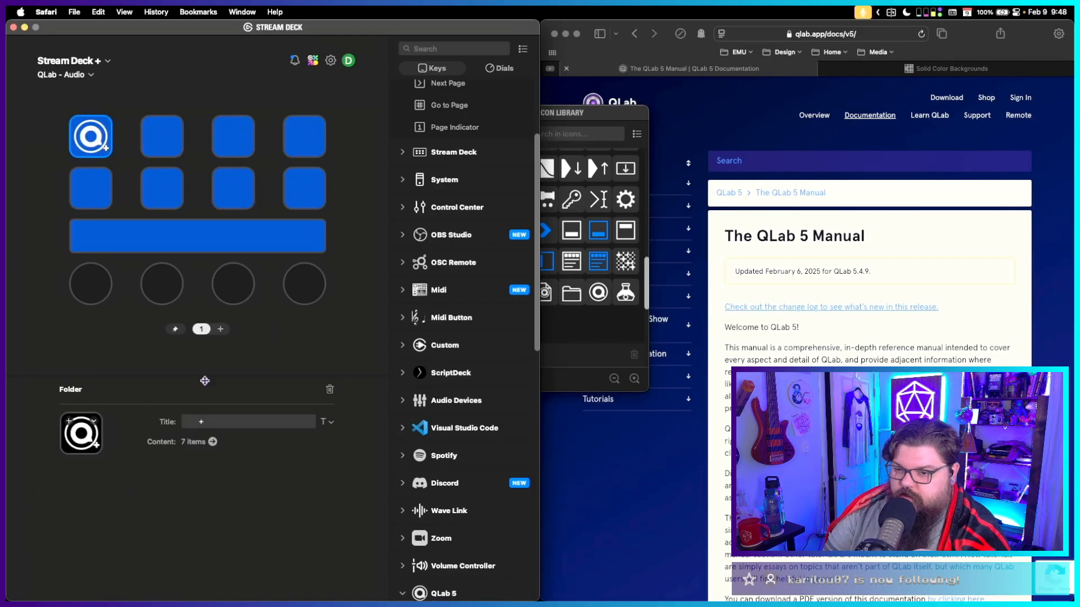
left_click(69, 423)
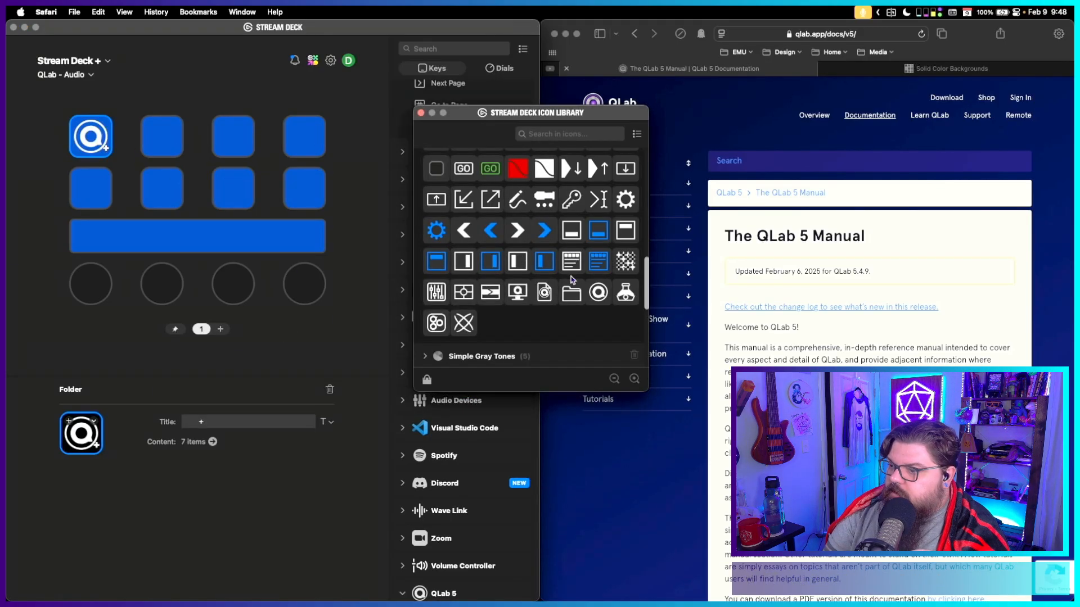
scroll(571, 276, "up", 5)
scroll(571, 276, "up", 6)
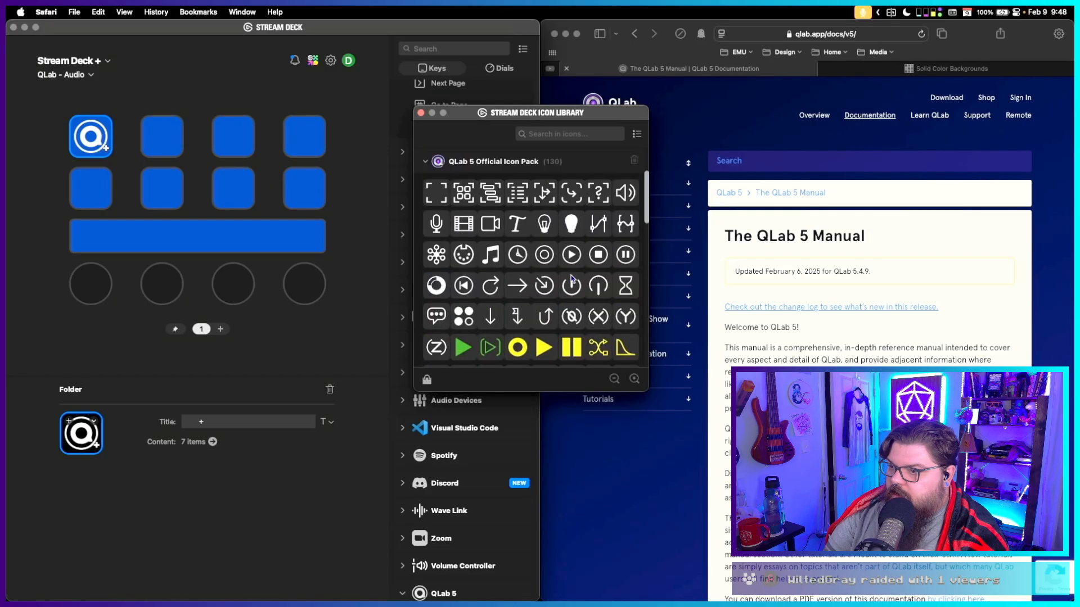
left_click(626, 192)
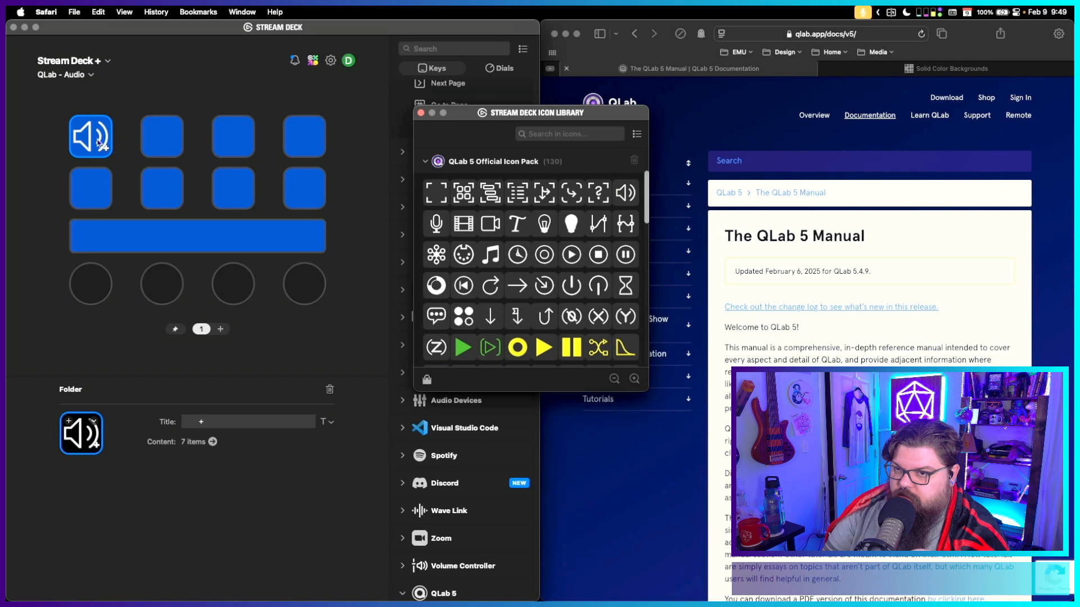
left_click(205, 101)
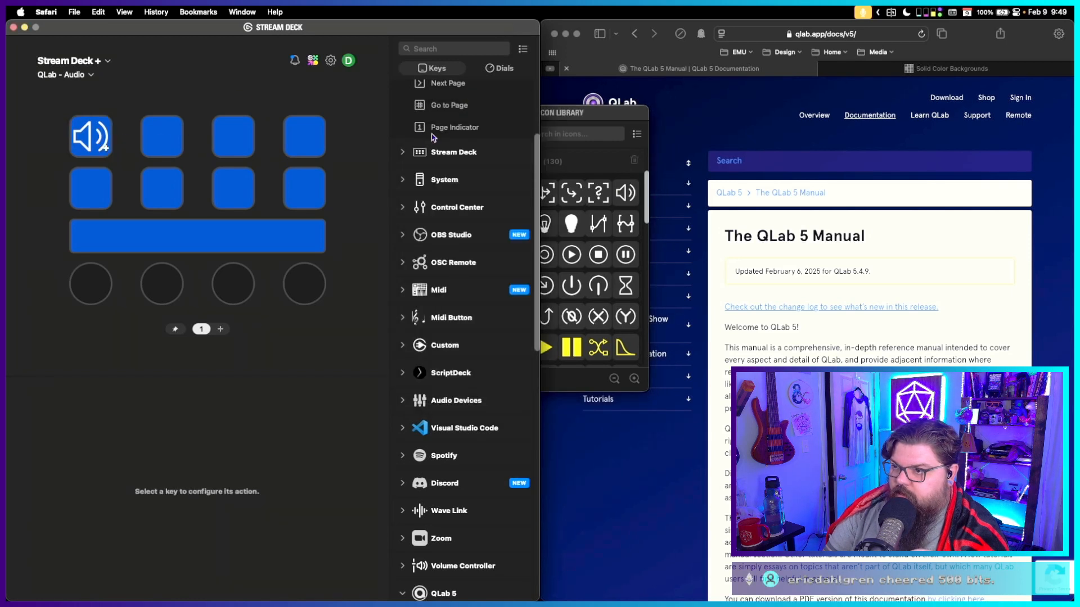
Create a folder on the second key with the QLab 5 Official Icon Pack's clock icon and title it "+".
scroll(434, 138, "up", 3)
left_click_drag(426, 147, 160, 138)
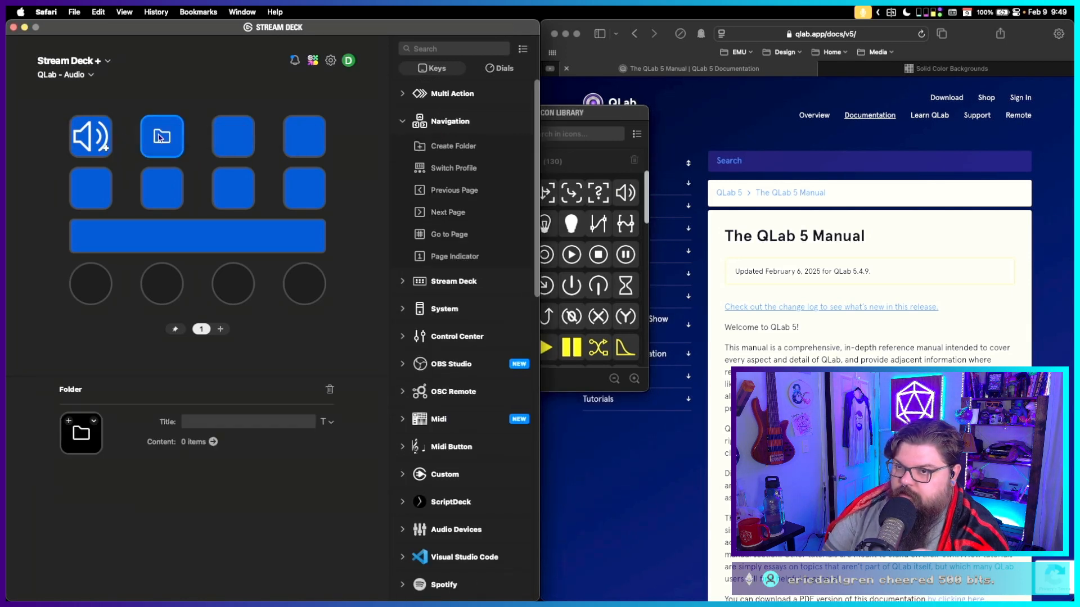
left_click(607, 163)
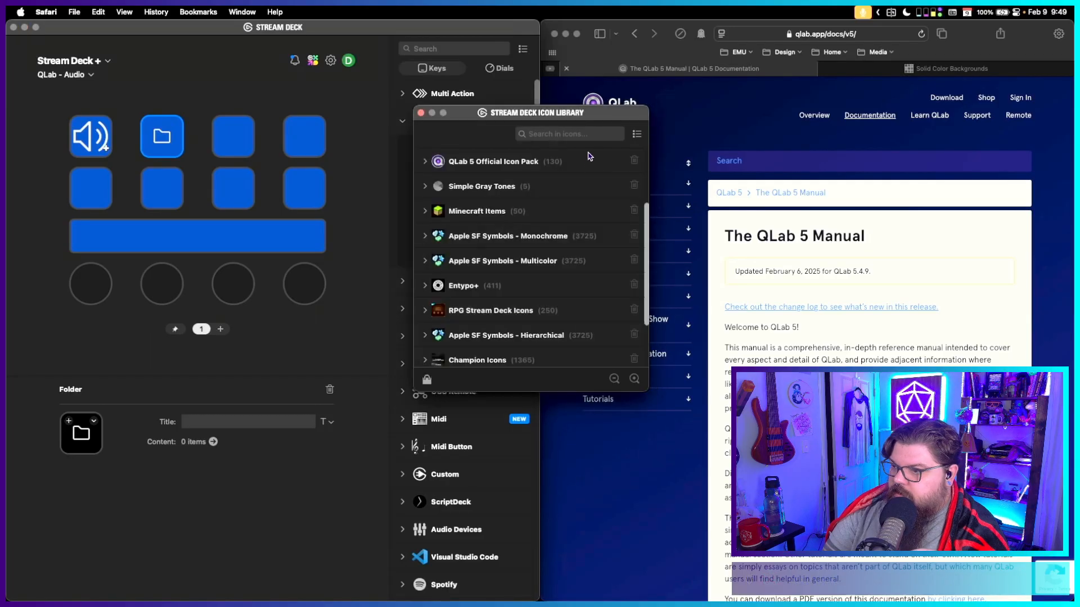
left_click(425, 161)
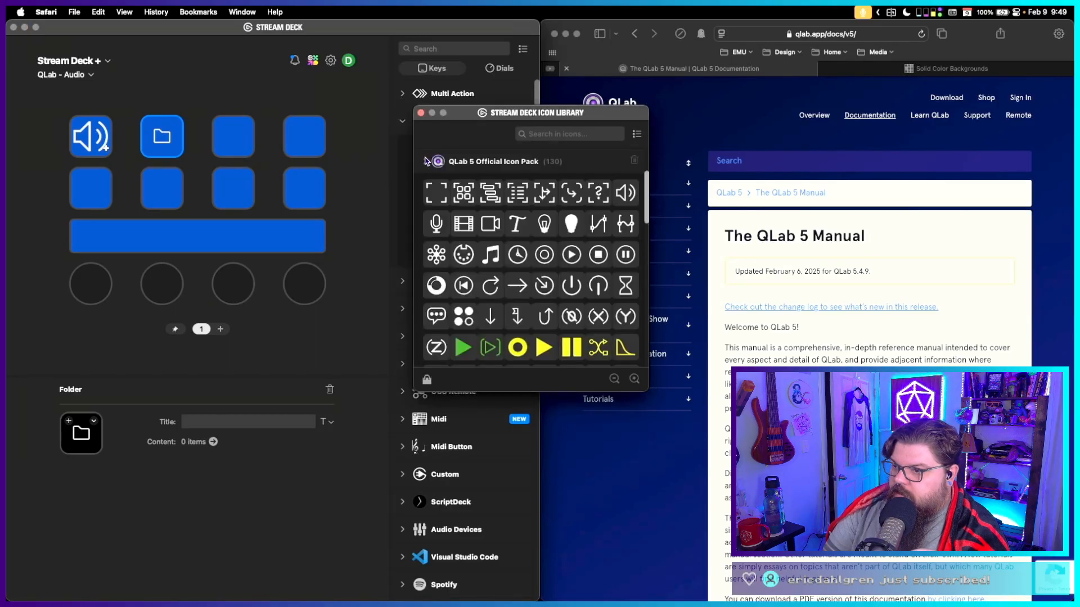
left_click(521, 257)
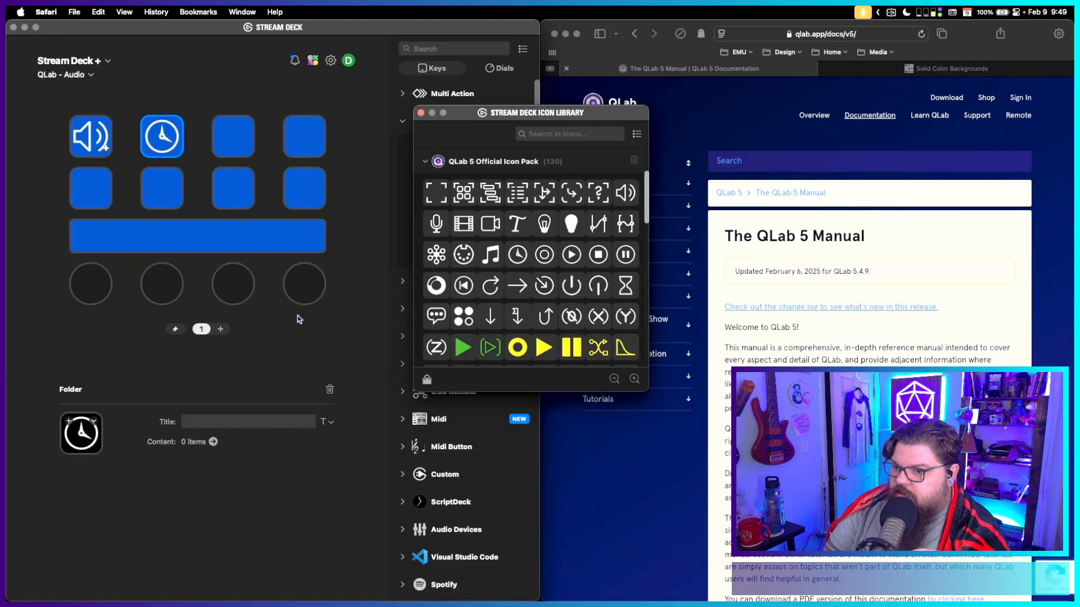
left_click(204, 419)
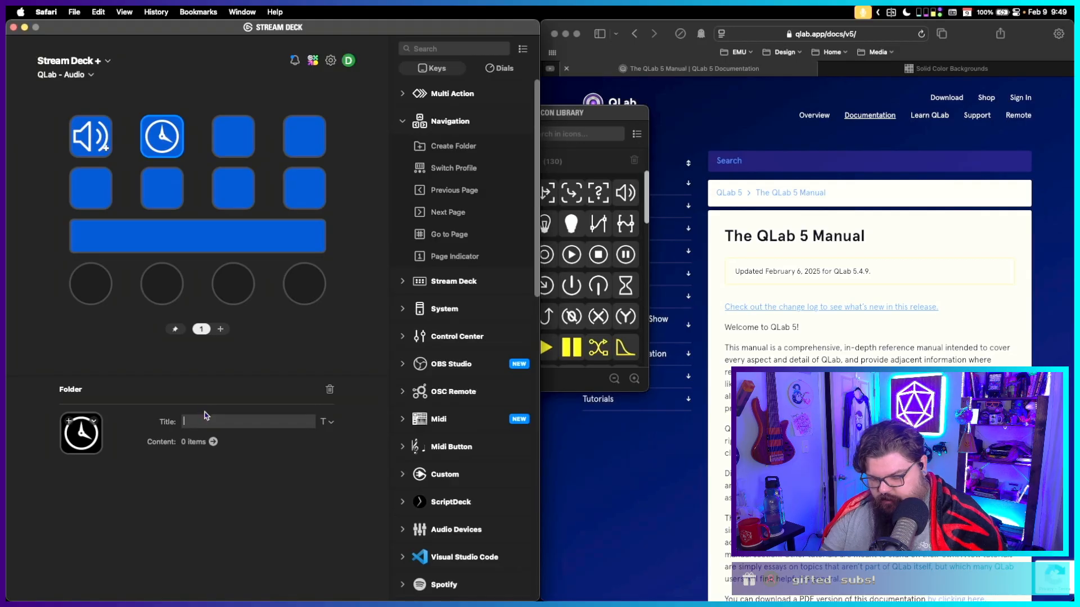
type("+")
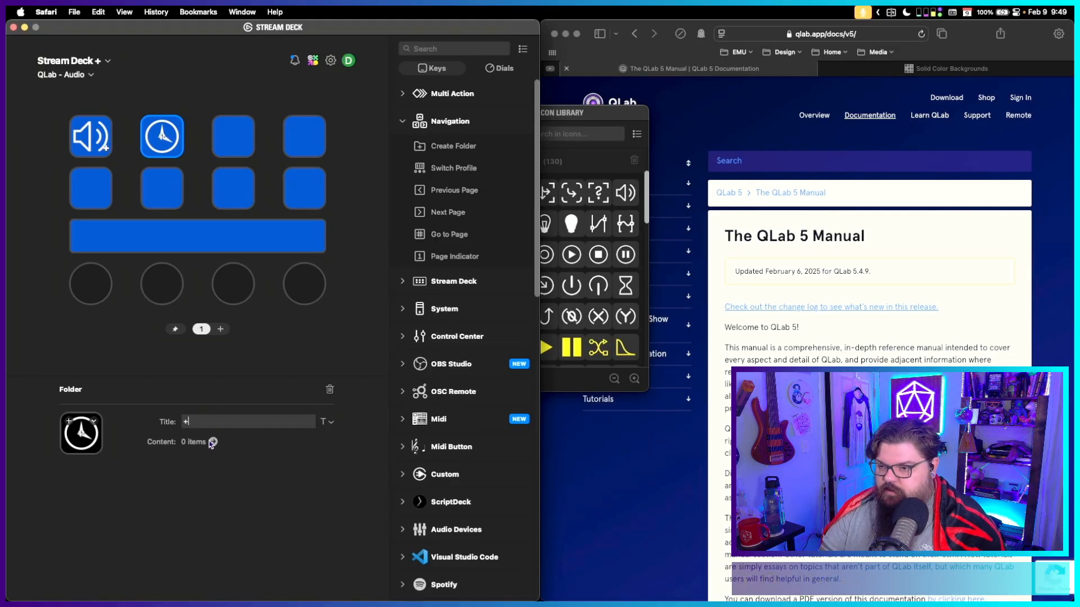
Make the title of the clock folder key bold.
left_click(328, 422)
left_click(301, 473)
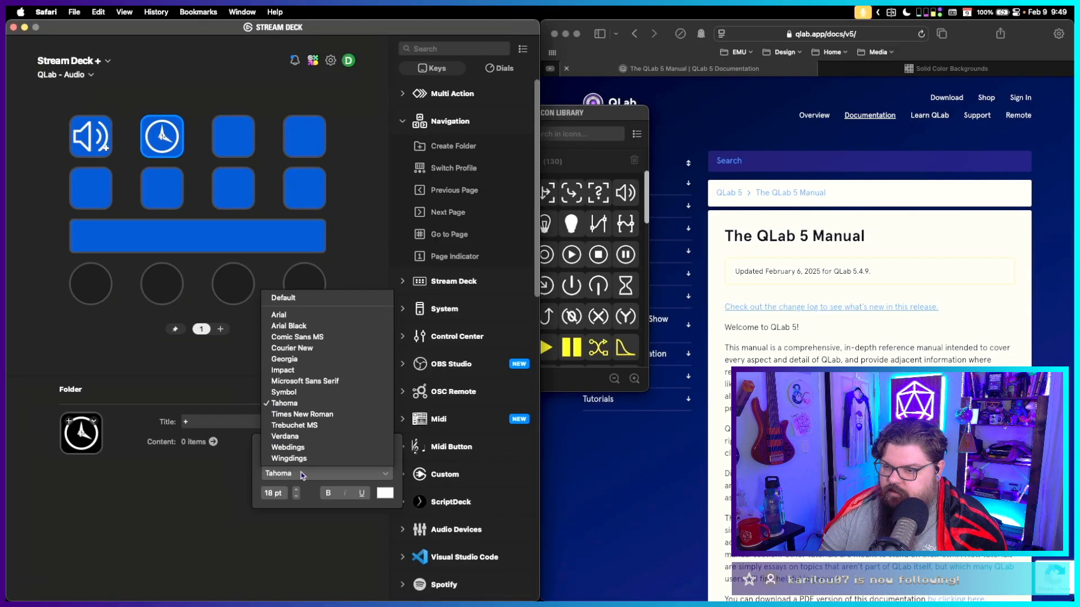
left_click(316, 495)
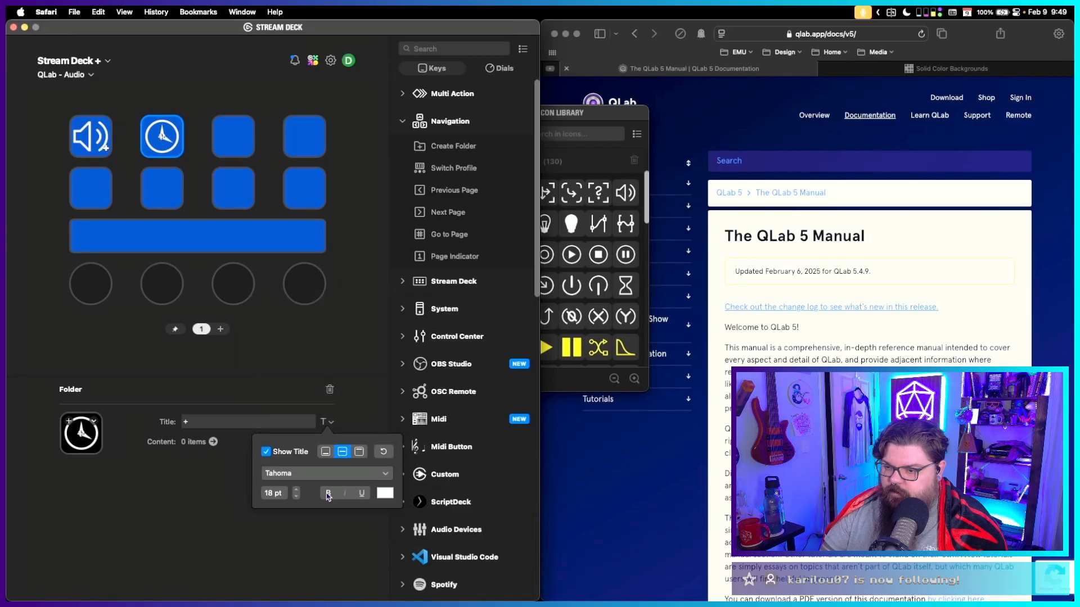
left_click(327, 494)
left_click(194, 423)
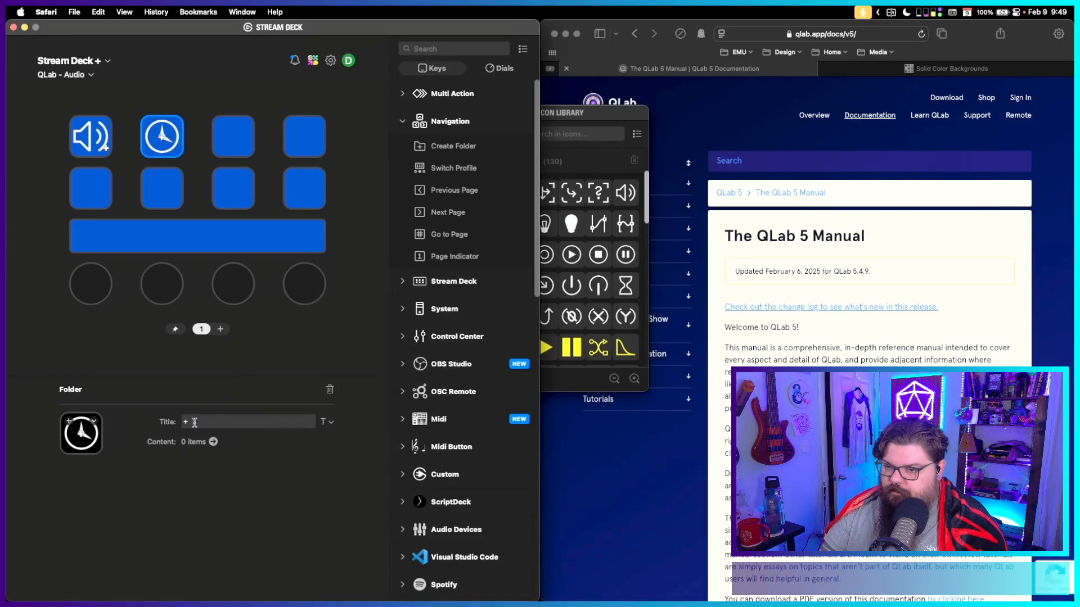
Change the title font of the speaker folder key to Tahoma.
left_click(83, 132)
left_click(324, 423)
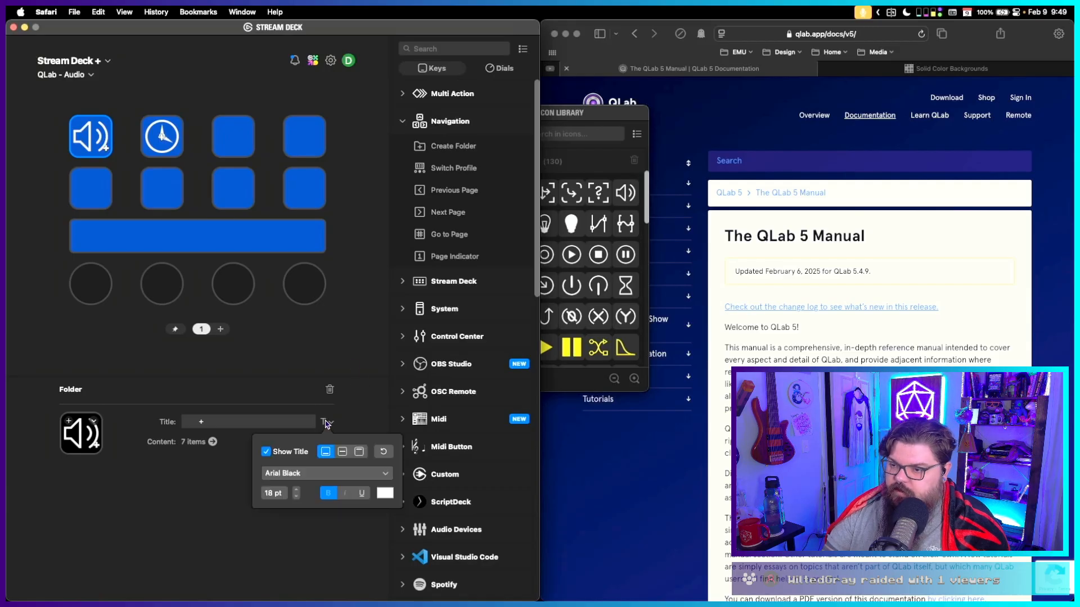
left_click(291, 481)
left_click(296, 404)
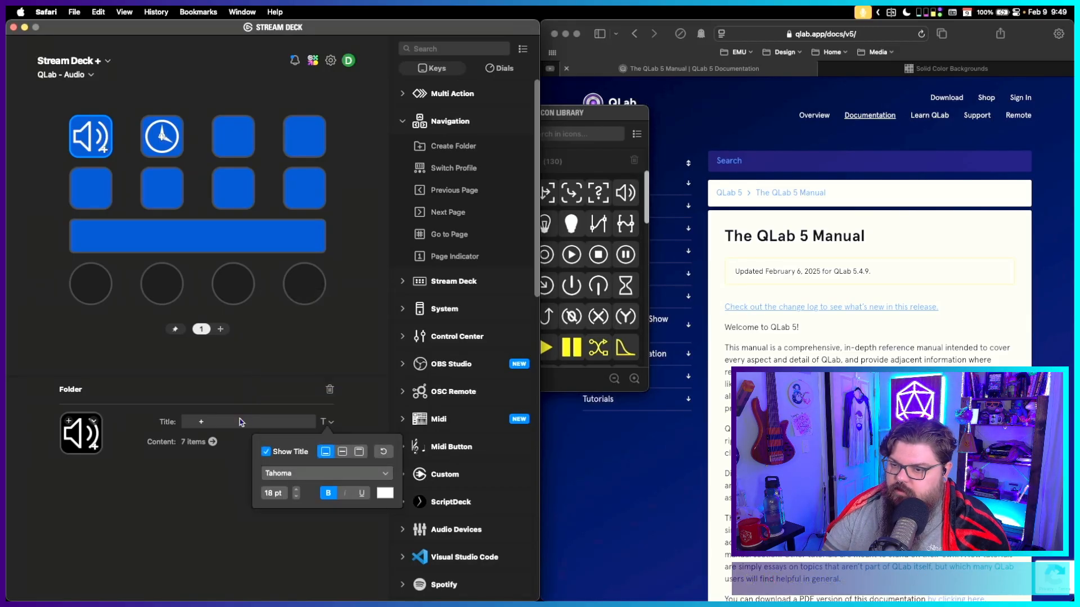
Copy the speaker folder's space-padded "+" title to the clock folder key and align that title to the bottom of the key.
left_click(238, 422)
key("Left")
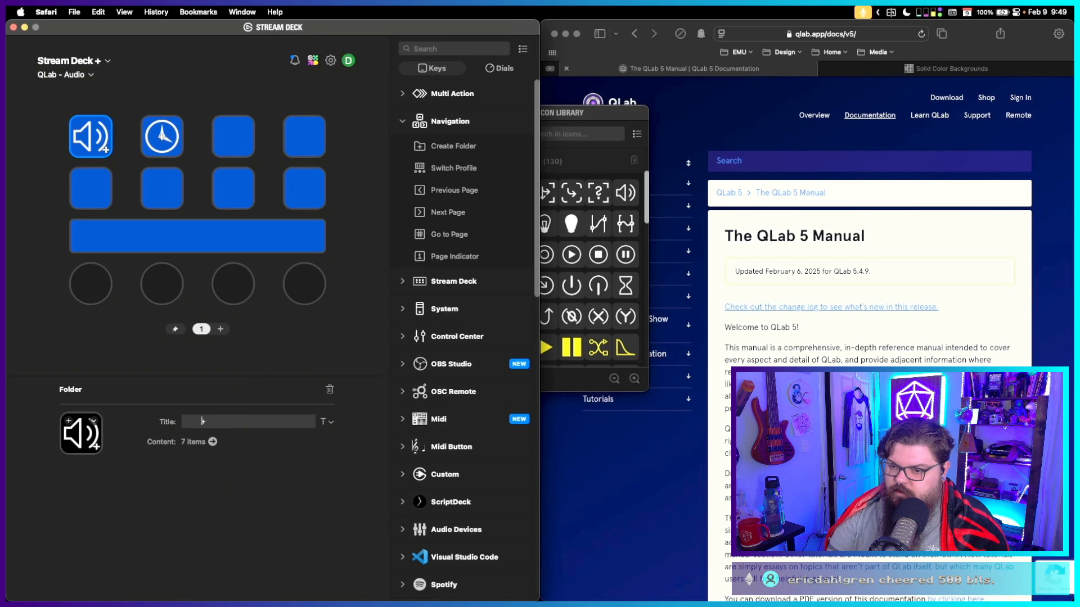
key("super+a")
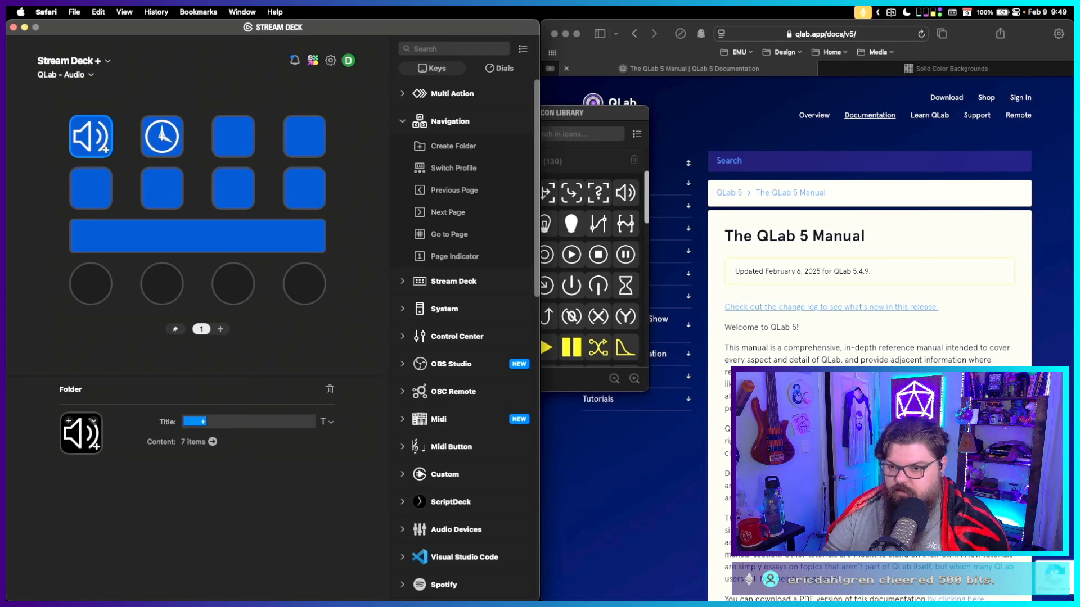
left_click(169, 134)
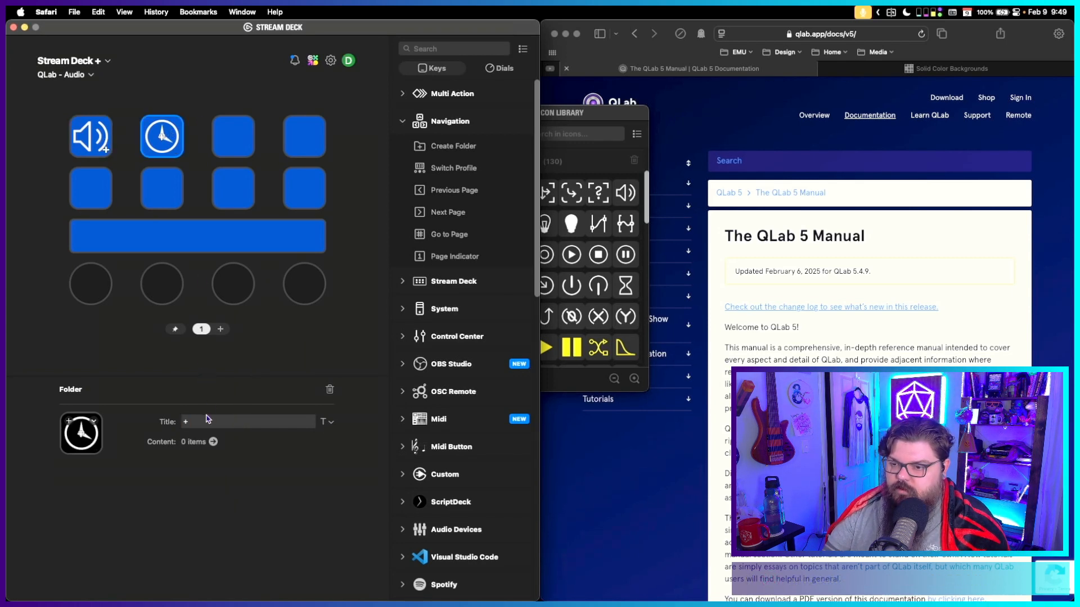
key("super+a")
type("+")
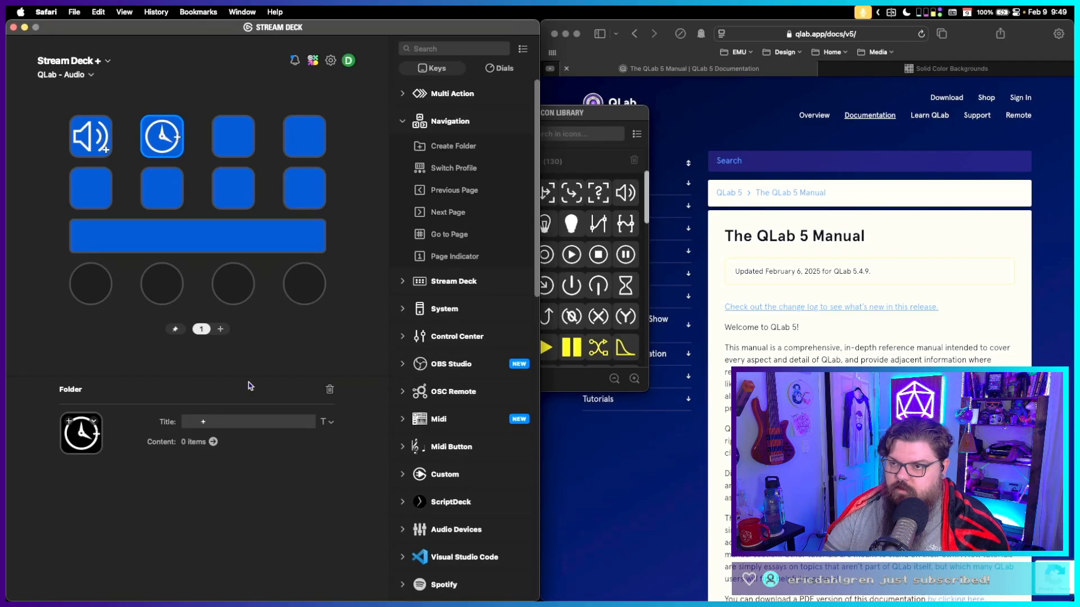
left_click(327, 424)
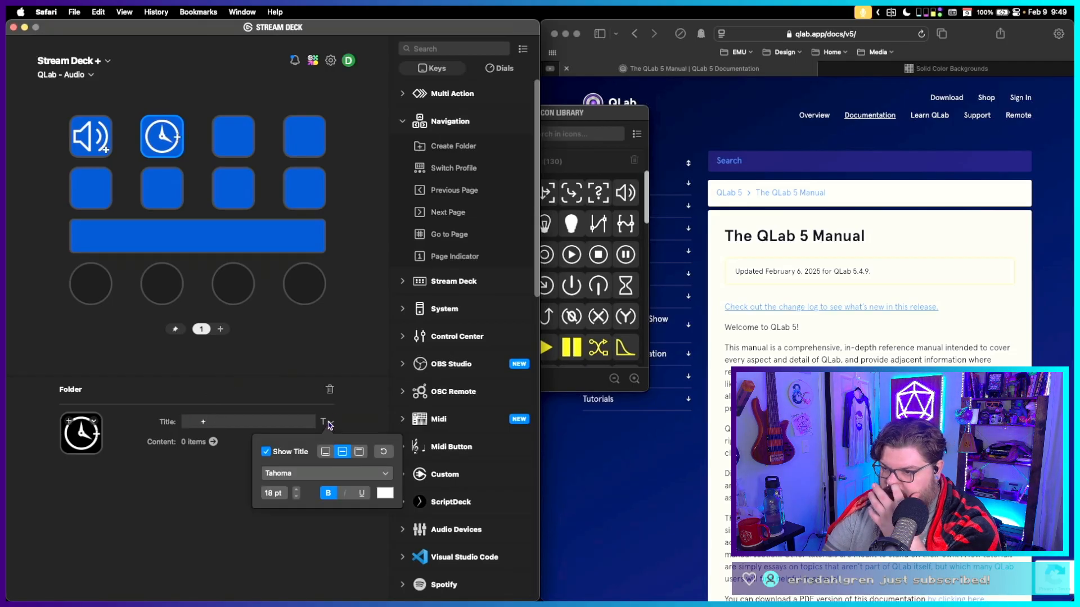
left_click(326, 452)
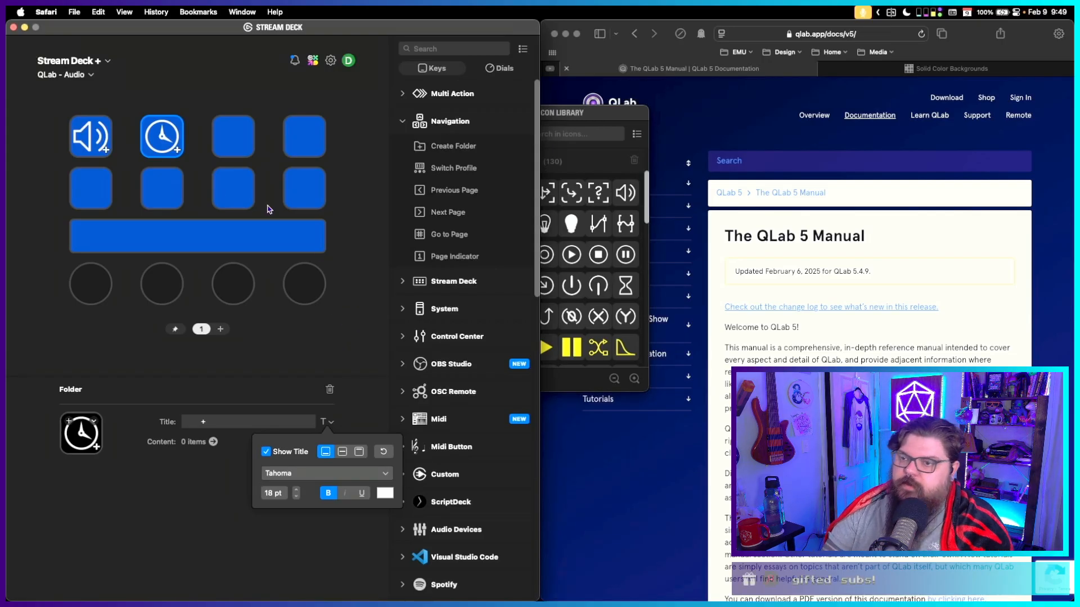
Open the speaker folder and copy the Audio key's address, 10.101.2.11, to the Fade key.
double_click(159, 141)
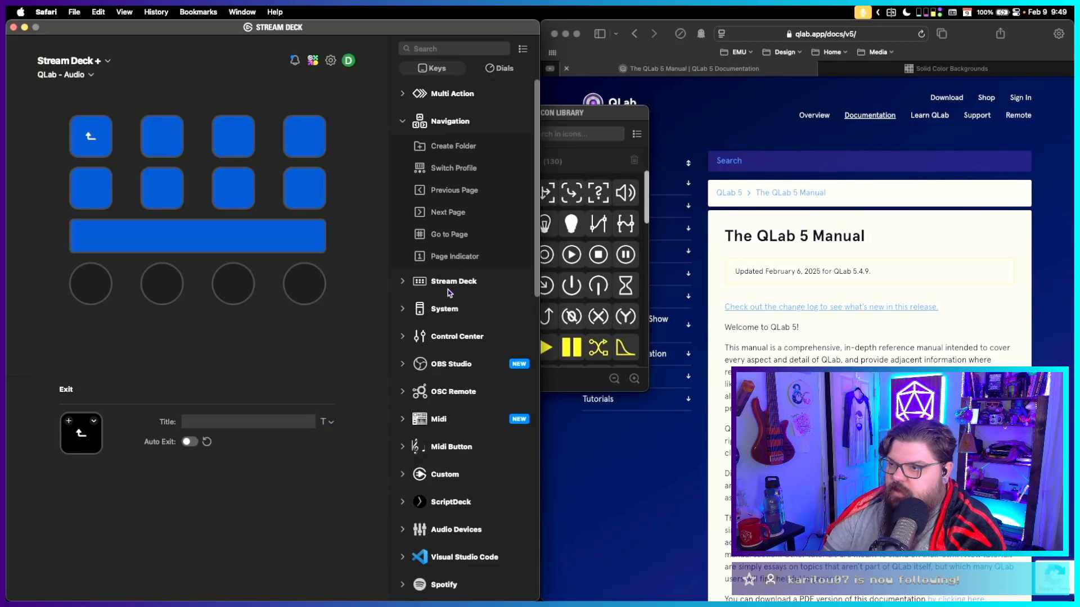
double_click(105, 138)
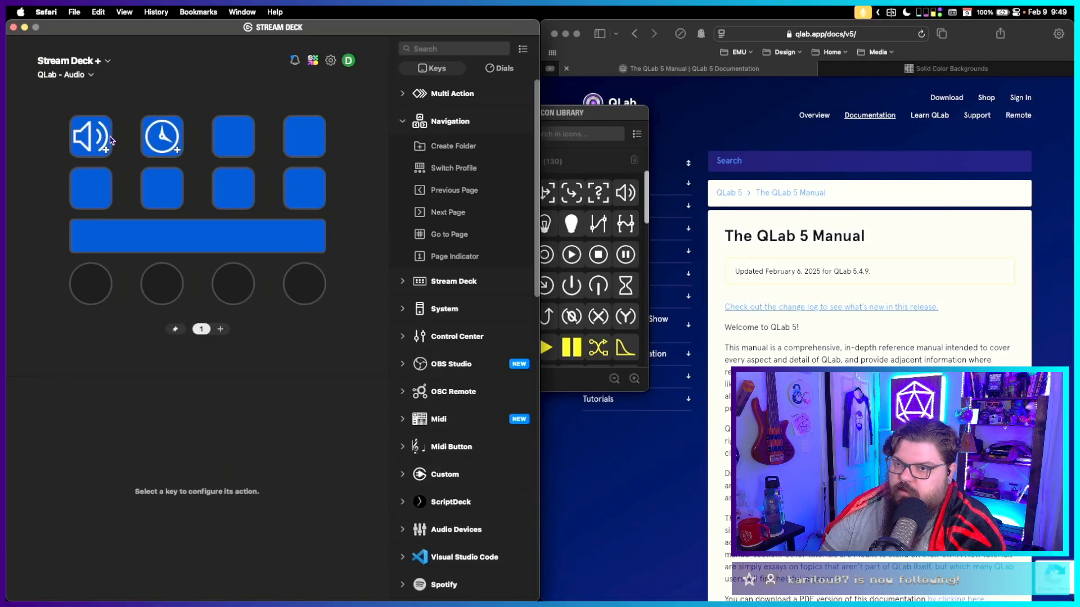
double_click(111, 141)
left_click(99, 179)
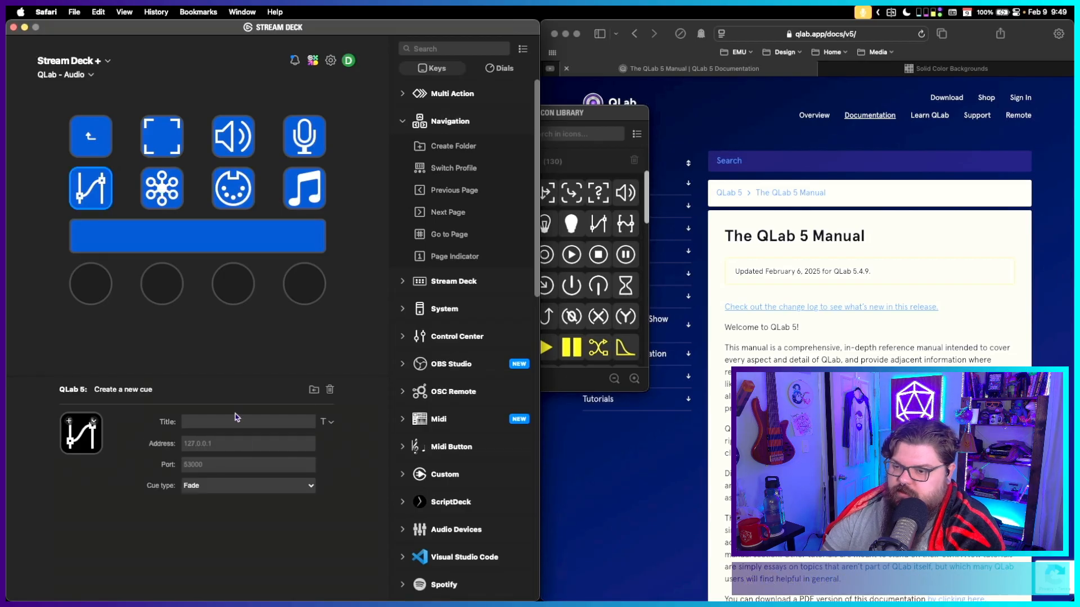
left_click(224, 150)
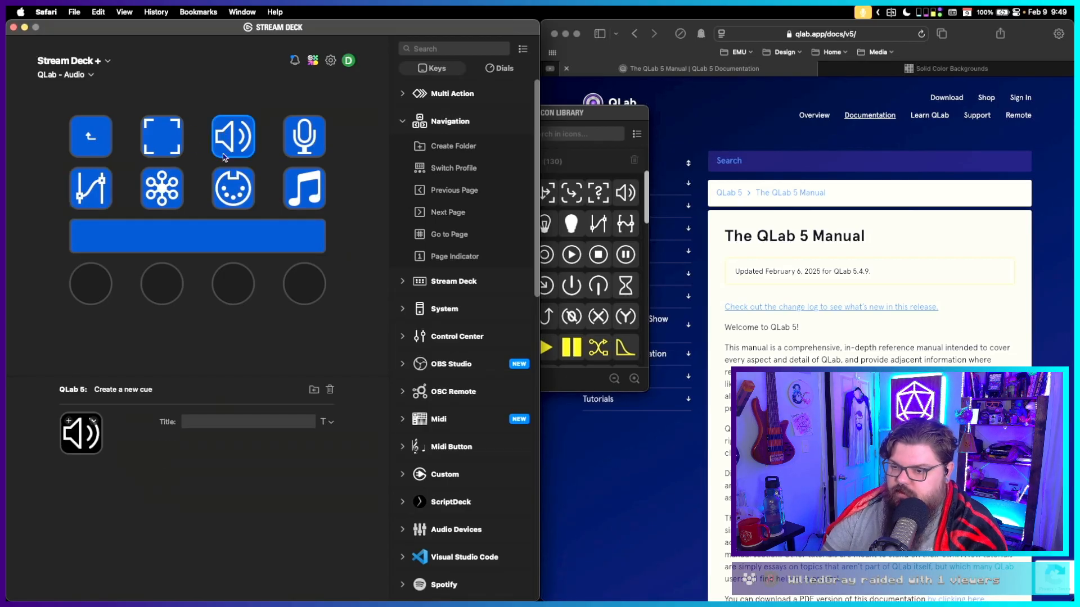
left_click_drag(225, 444, 181, 439)
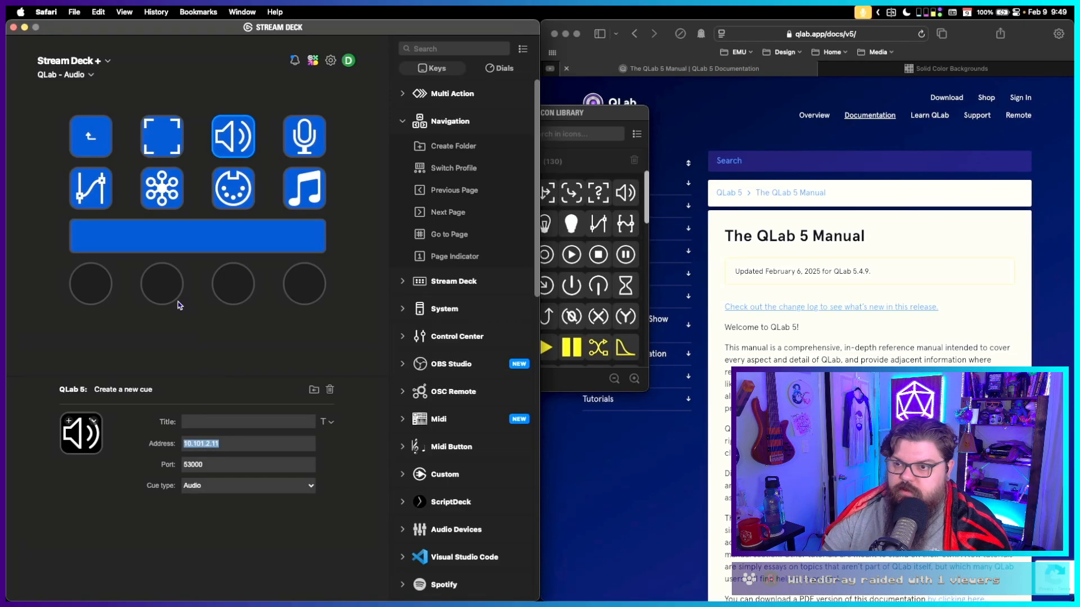
left_click(98, 200)
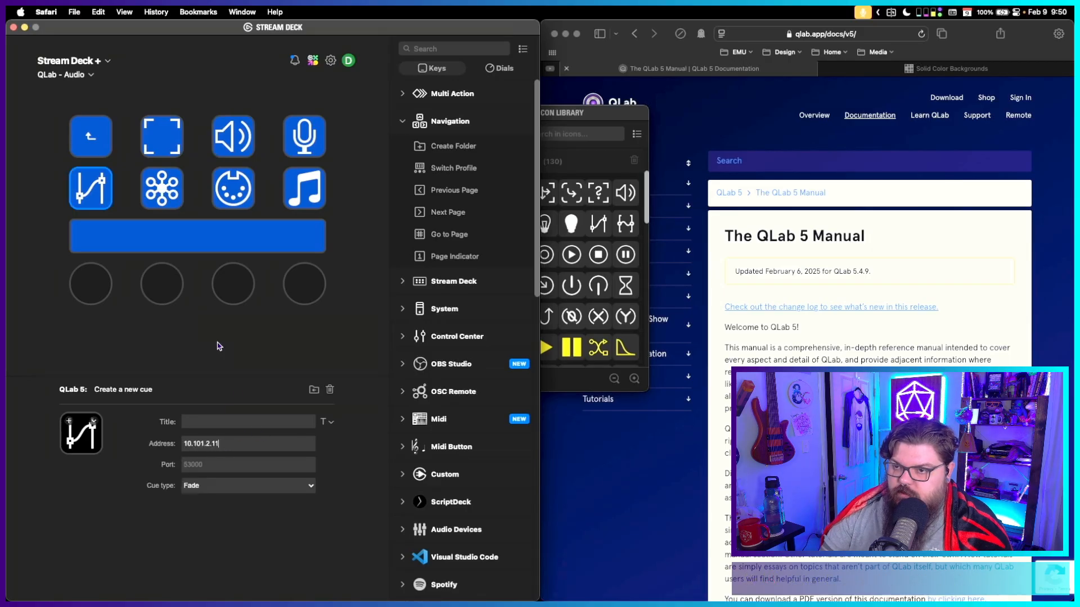
Set the address of the Network, MIDI and MIDI File keys to 10.101.2.11.
left_click(168, 207)
left_click(224, 444)
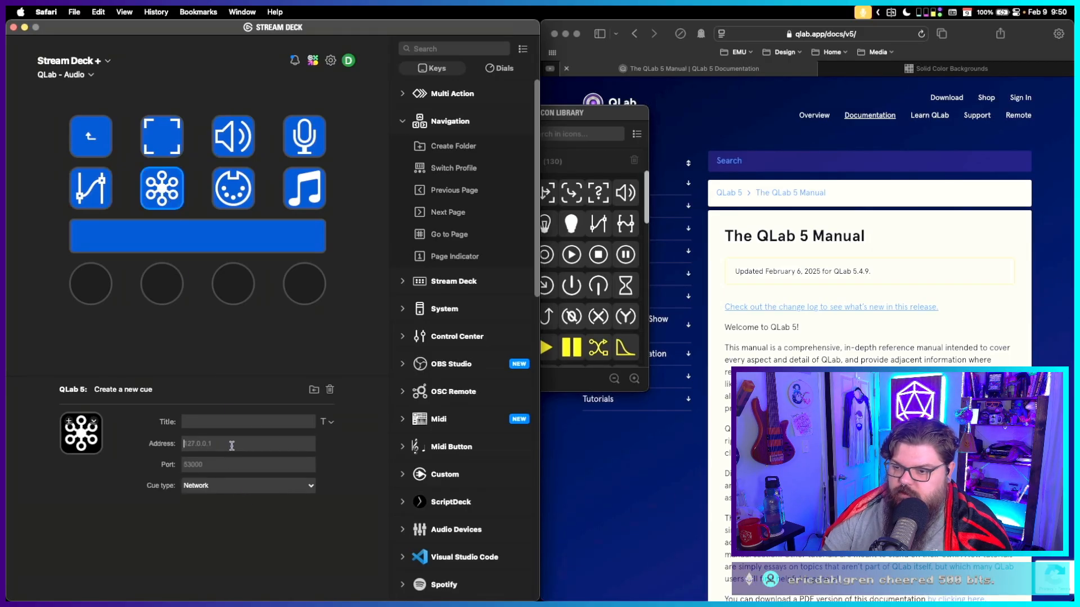
left_click(234, 192)
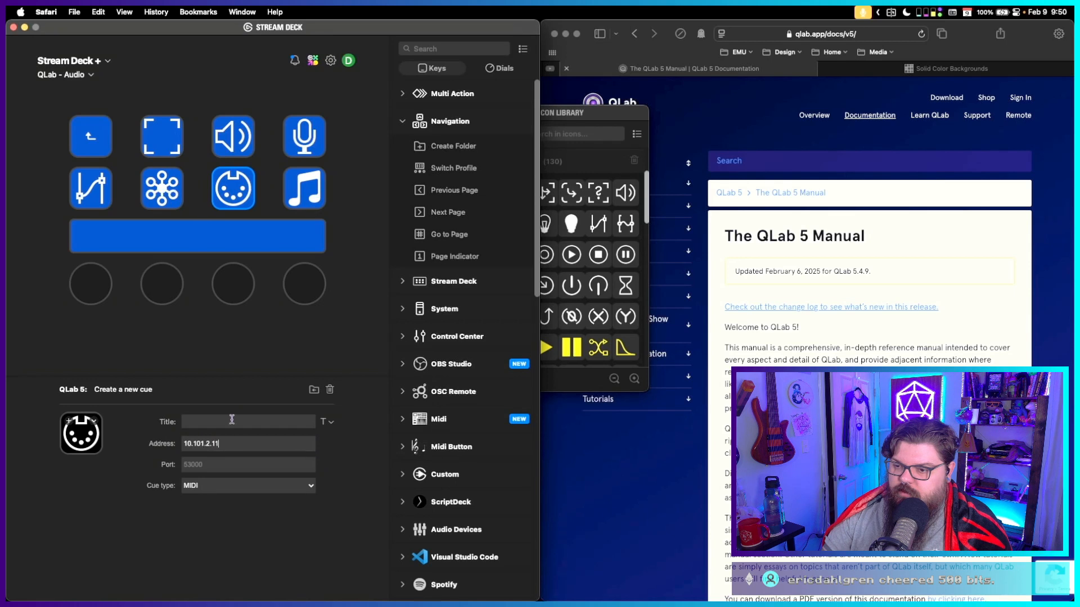
left_click(319, 206)
left_click(201, 443)
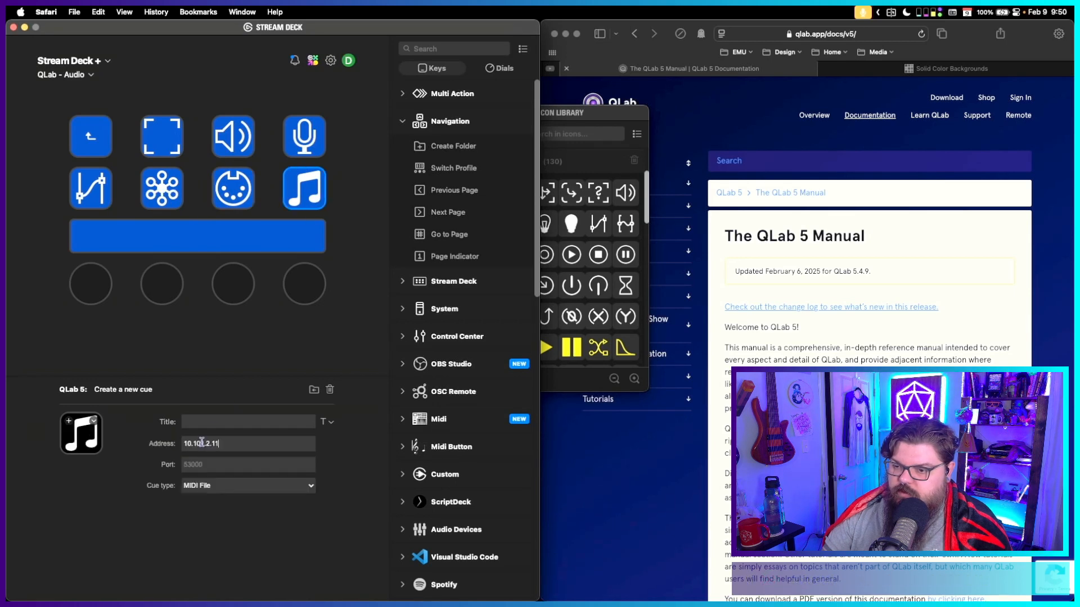
Set the port of the MIDI File, MIDI and Network keys to 53000.
type("53000")
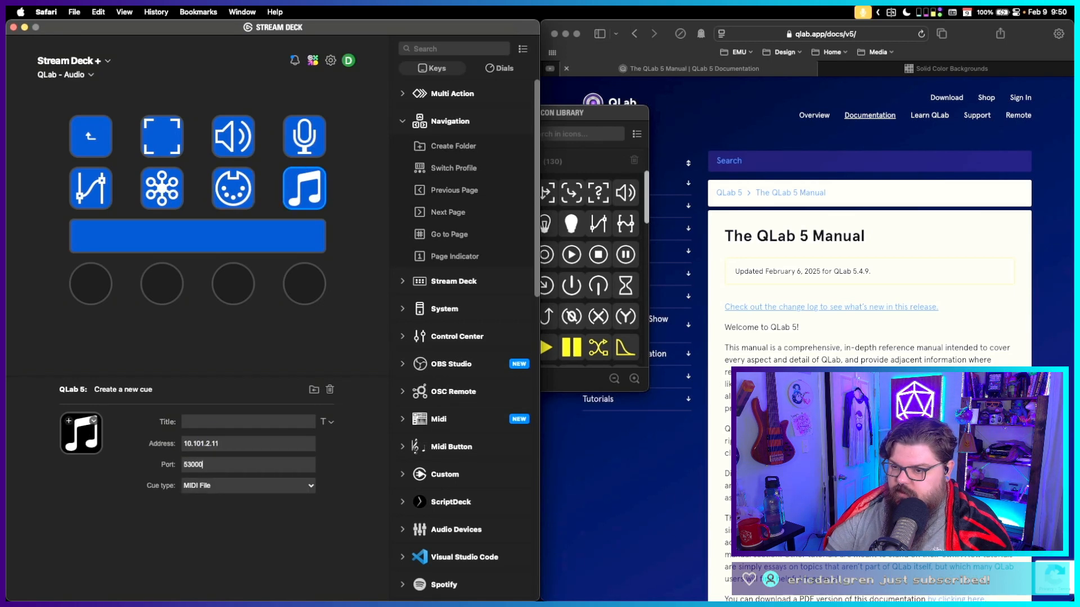
key("super+a")
key("super+c")
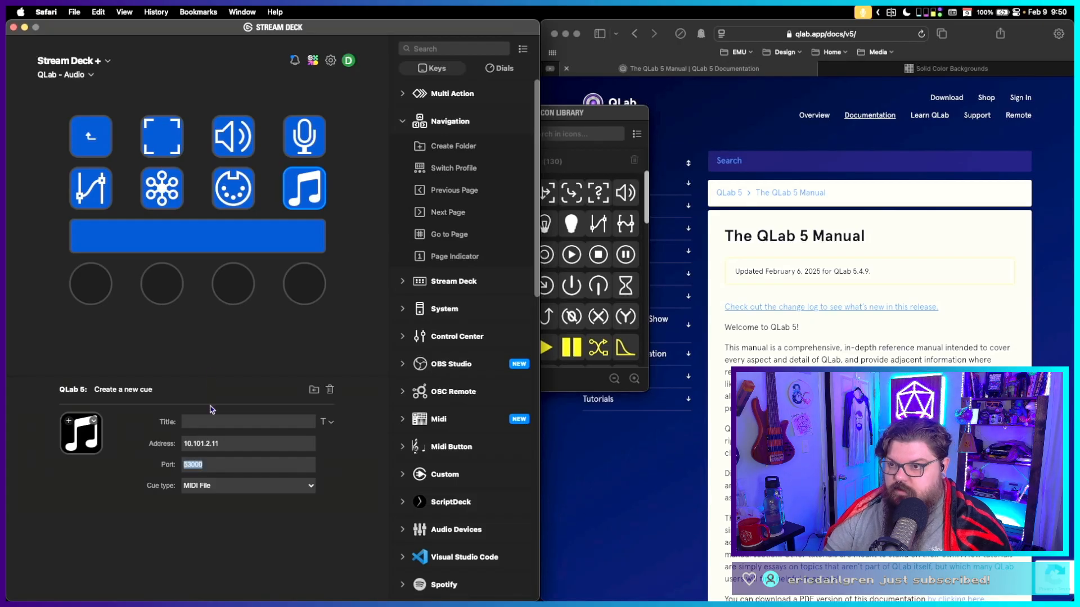
left_click(244, 184)
left_click(209, 467)
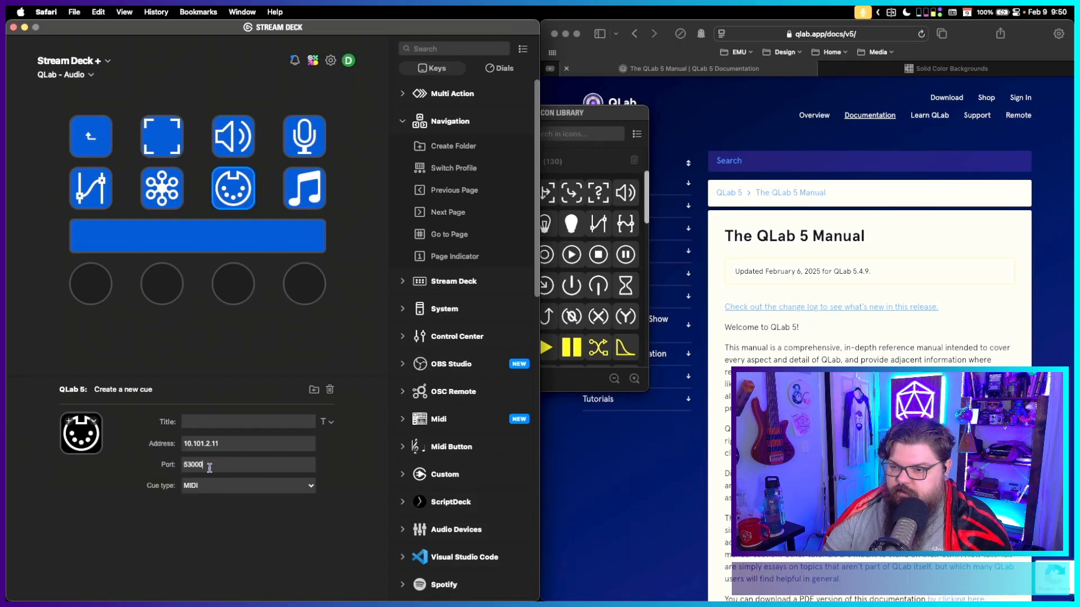
left_click(160, 204)
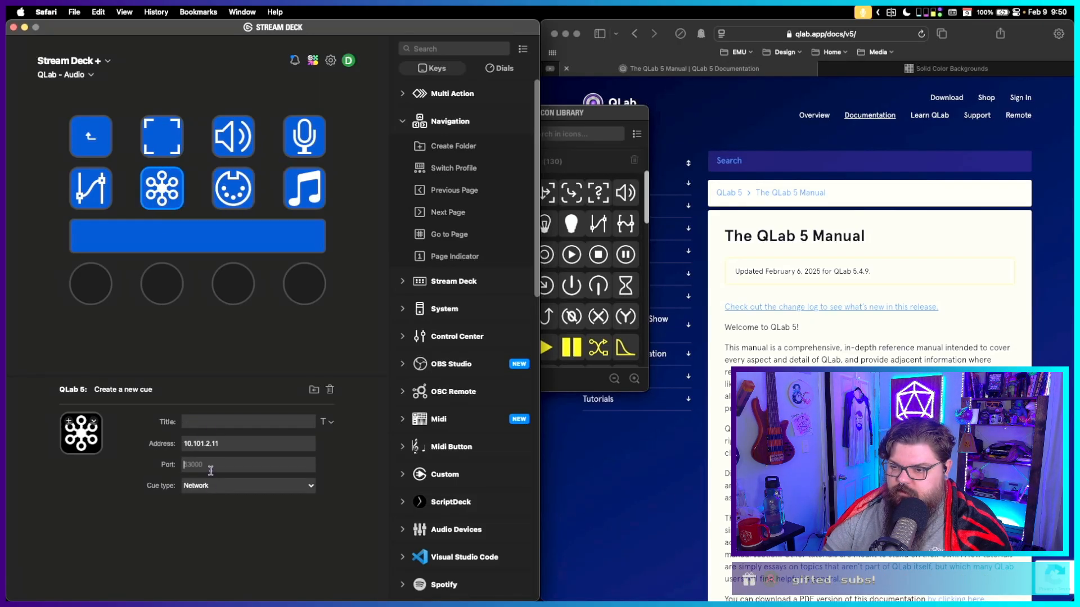
key("super+v")
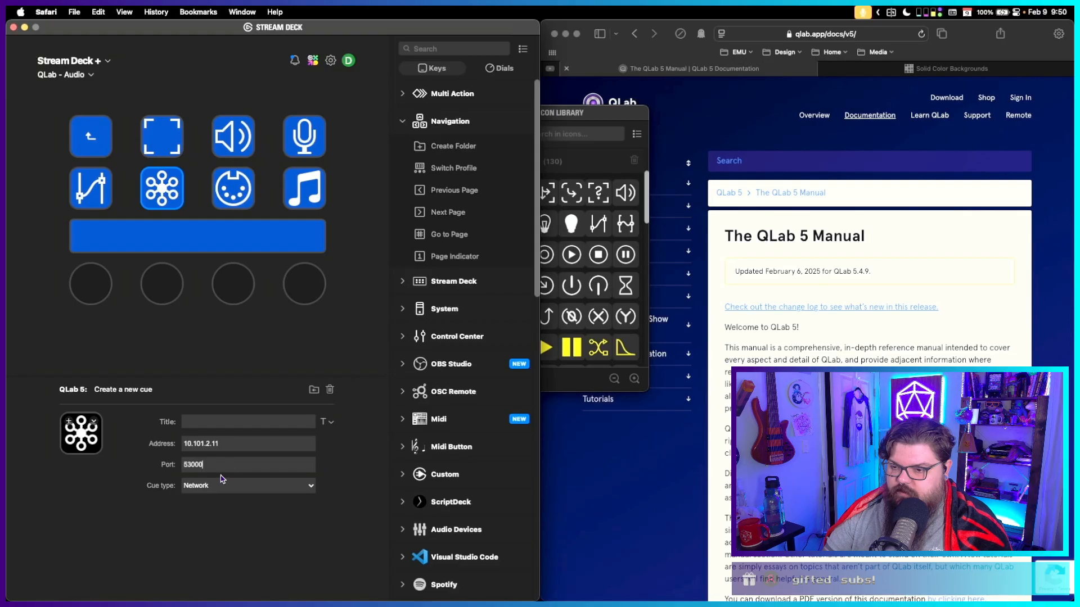
Exit the folder and review the QLab 5 actions offered for the first dial.
left_click(88, 137)
left_click(90, 281)
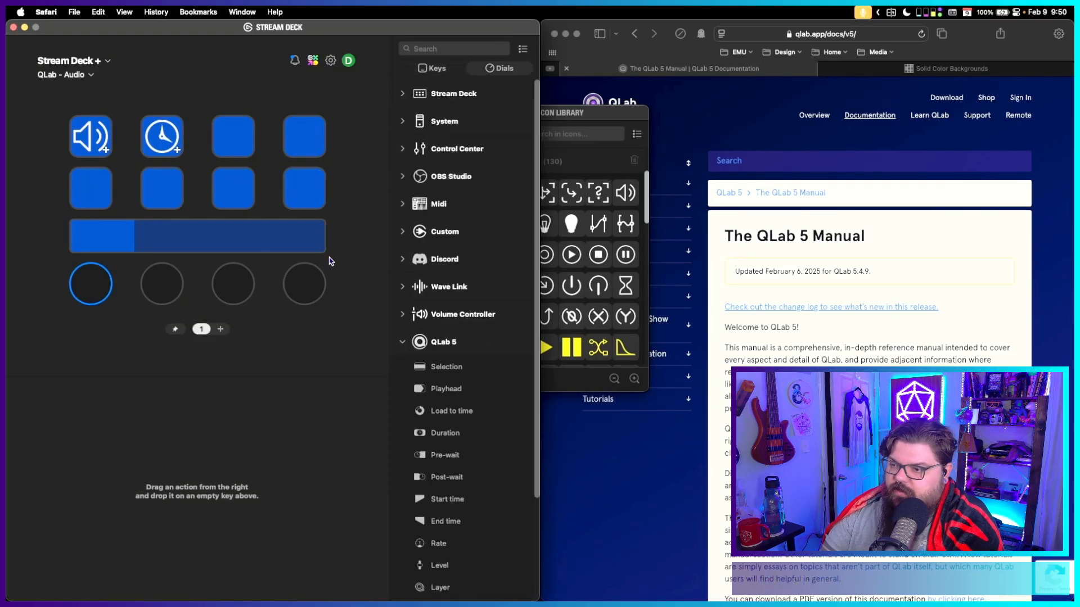
scroll(457, 469, "down", 5)
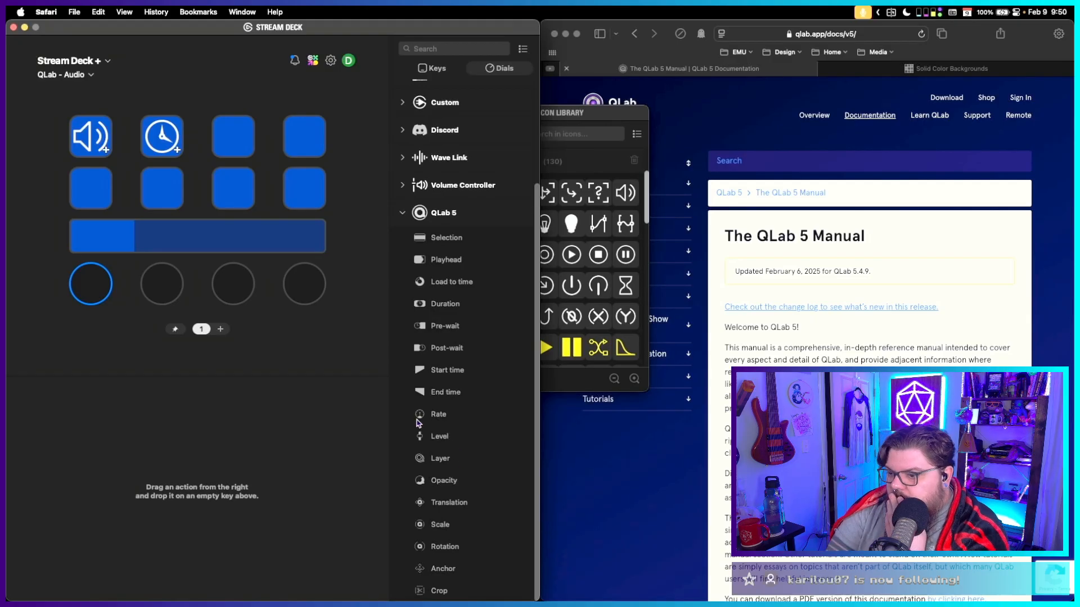
Assign the QLab 5 Level action to the first dial, set its address to 10.101.2.11, and copy the address.
left_click_drag(419, 439, 90, 283)
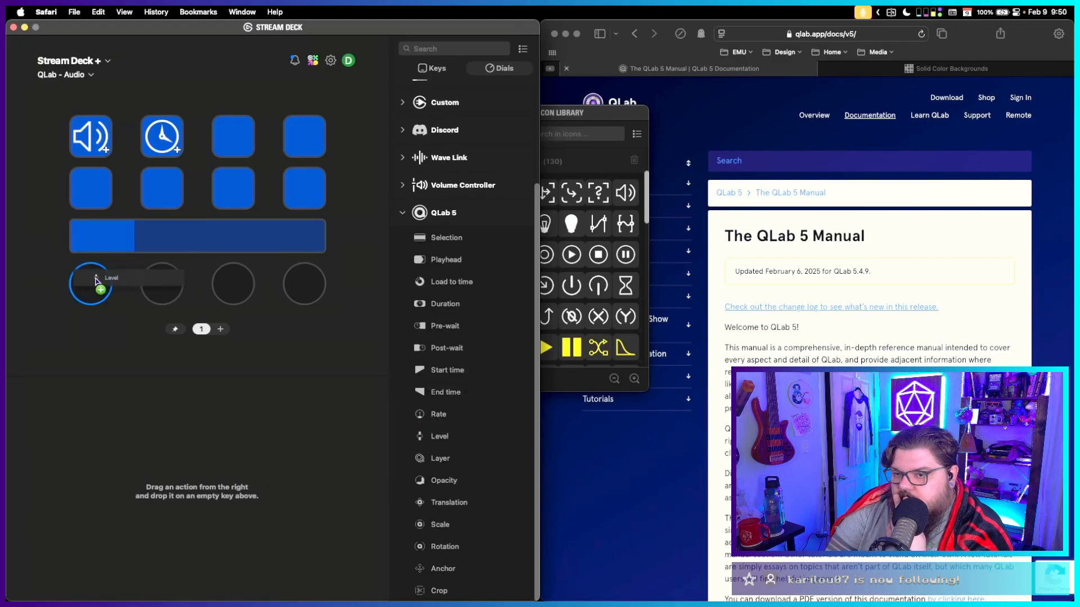
left_click_drag(225, 444, 147, 437)
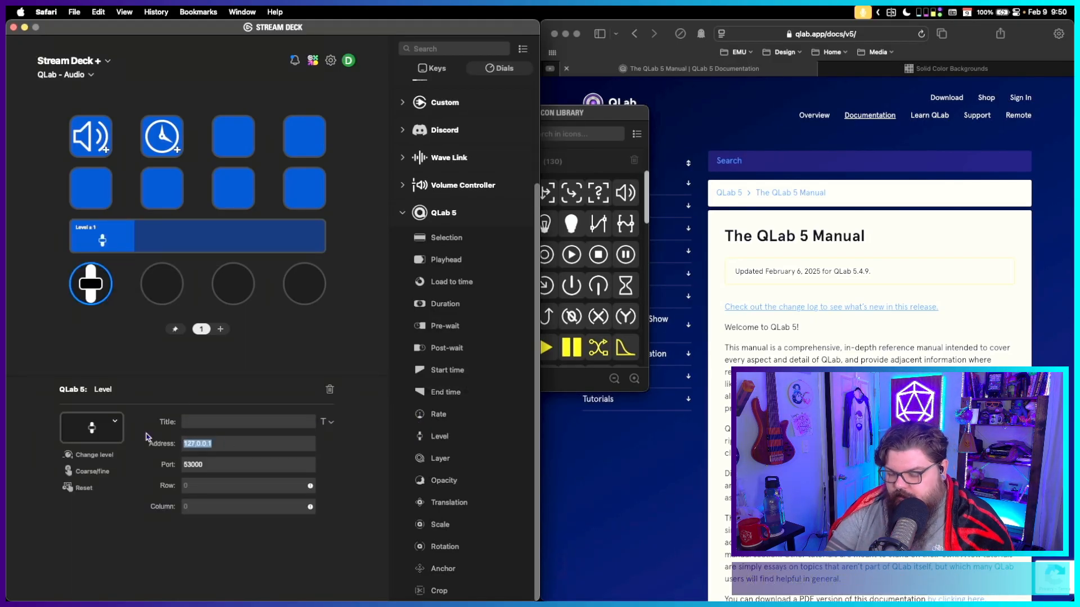
type("10.140")
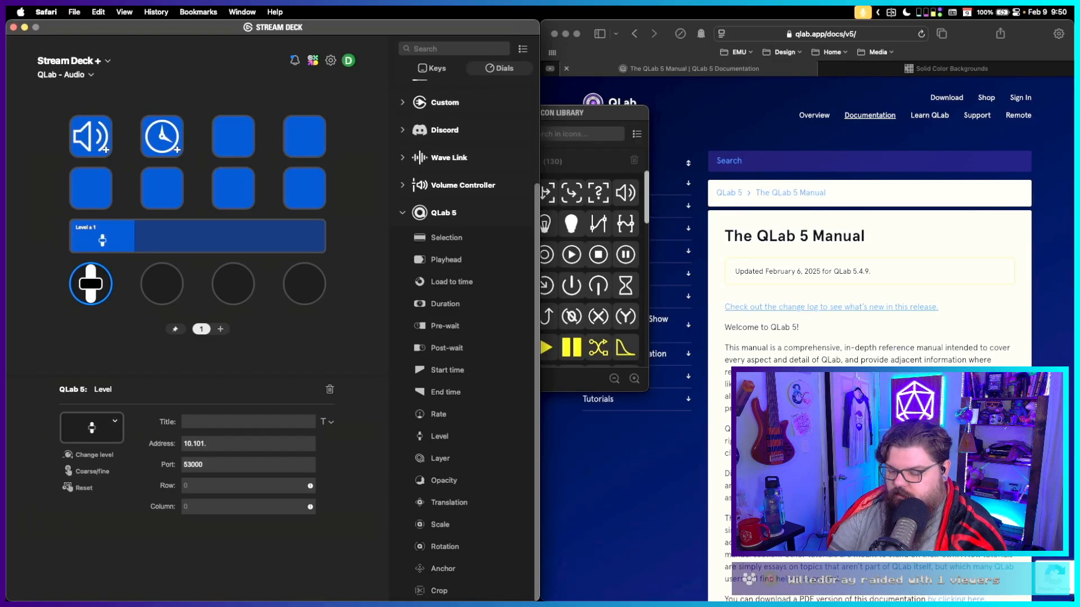
type(".2.11")
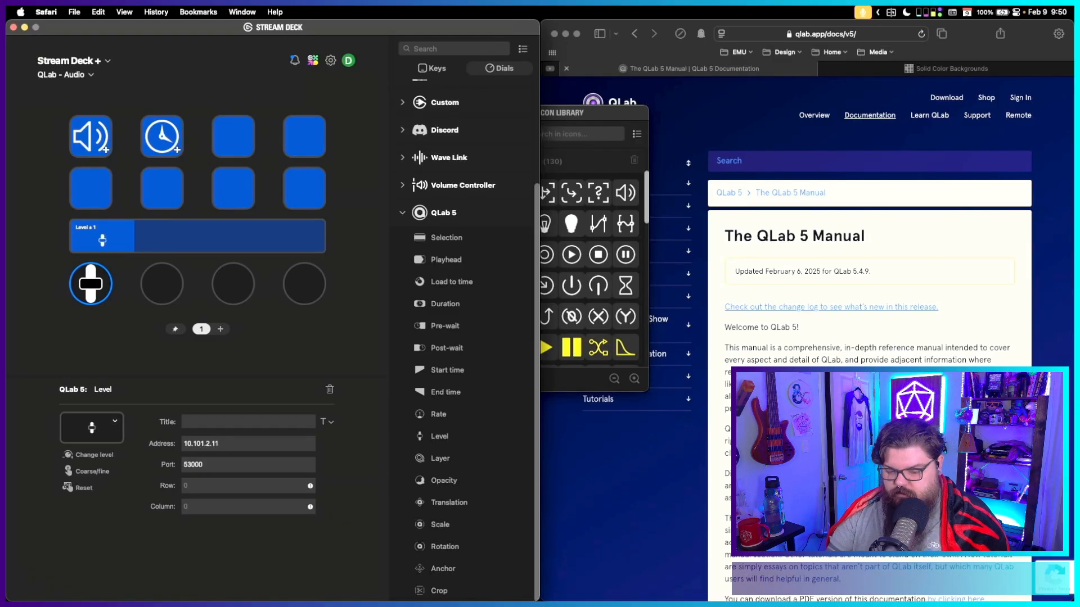
key("super+a")
key("super+c")
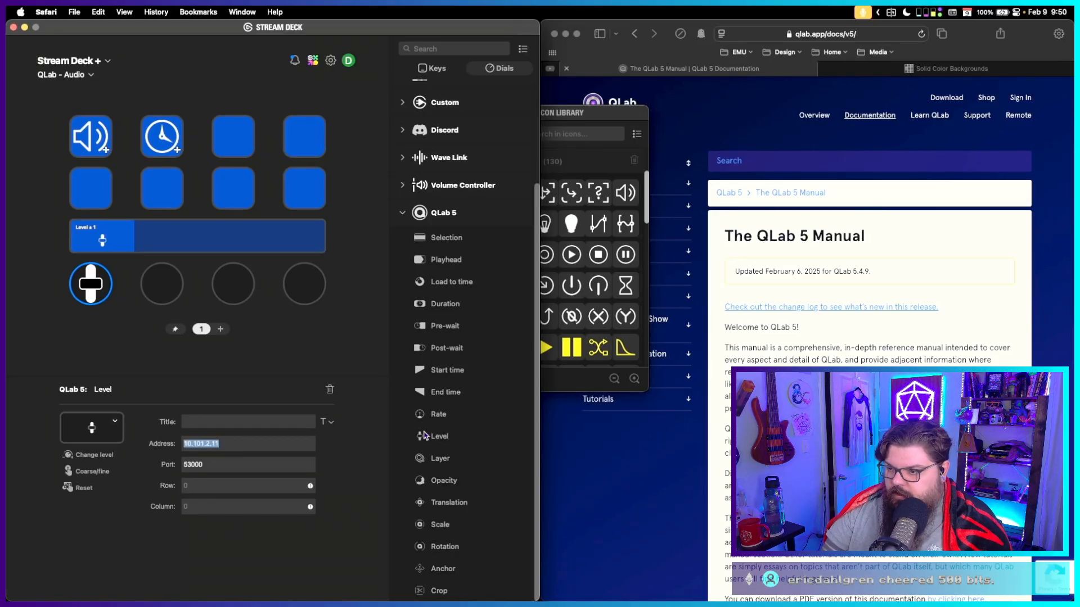
Assign the QLab 5 Rate action to the second dial and set its address to 10.101.2.11.
left_click_drag(419, 414, 162, 284)
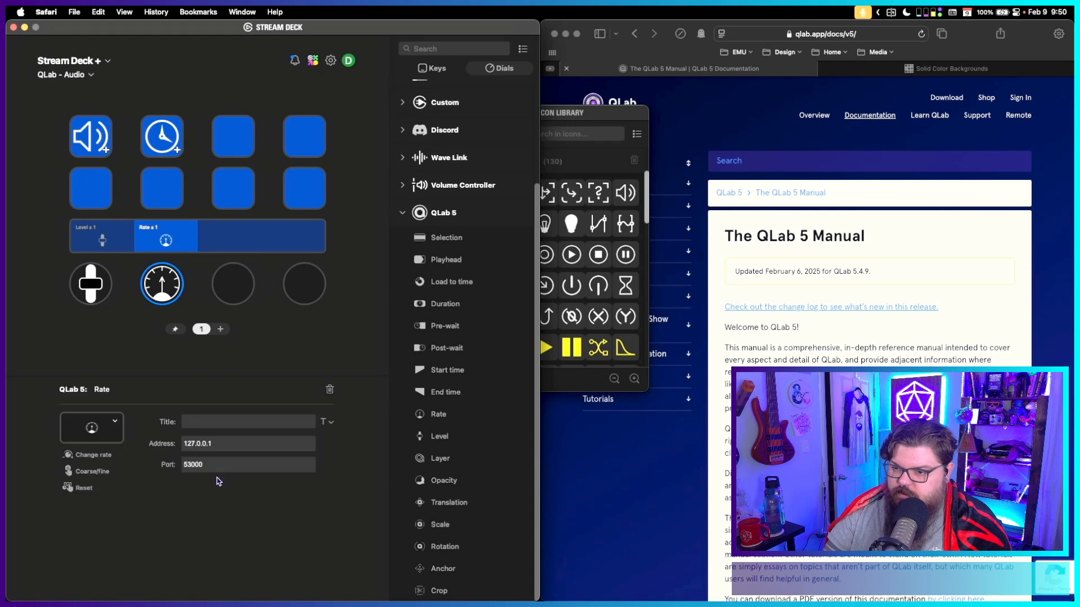
left_click(220, 438)
key("super+a")
key("super+v")
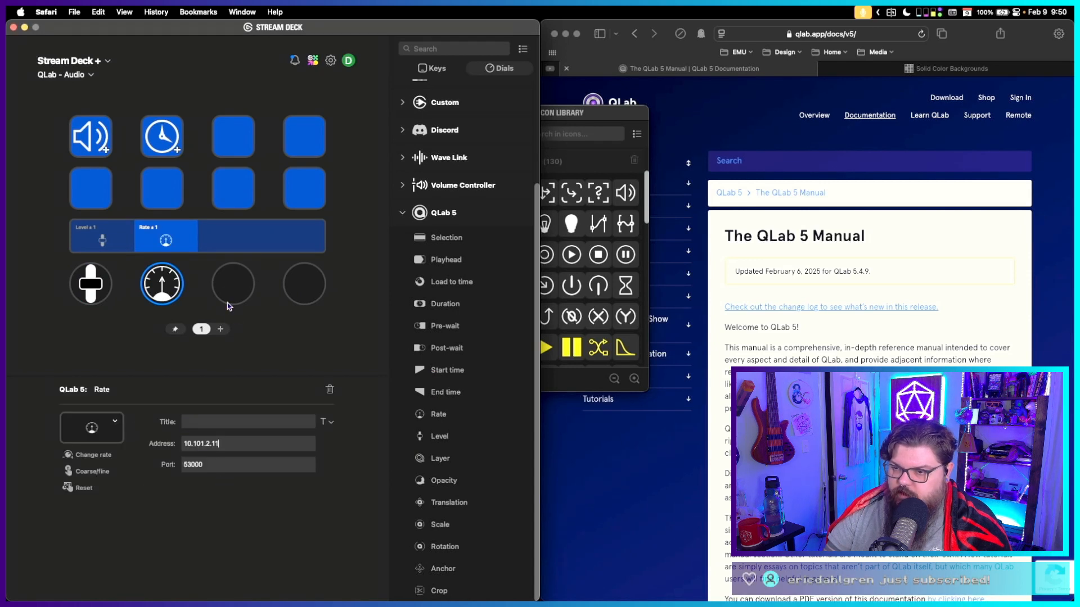
Title the Level dial "Master Level".
left_click(95, 284)
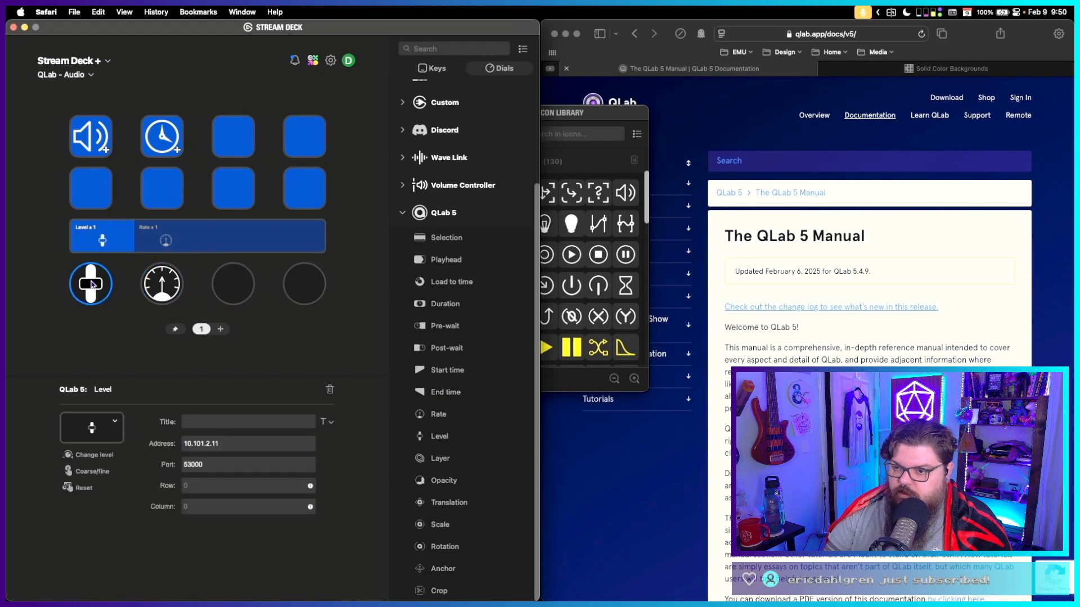
left_click(198, 421)
type("Maste")
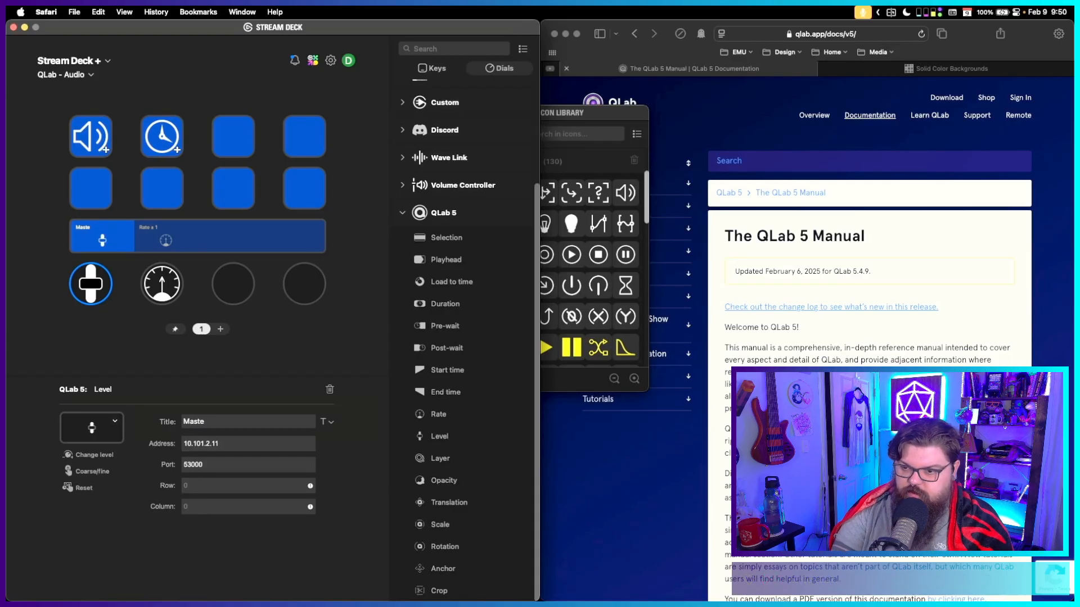
type("r Level")
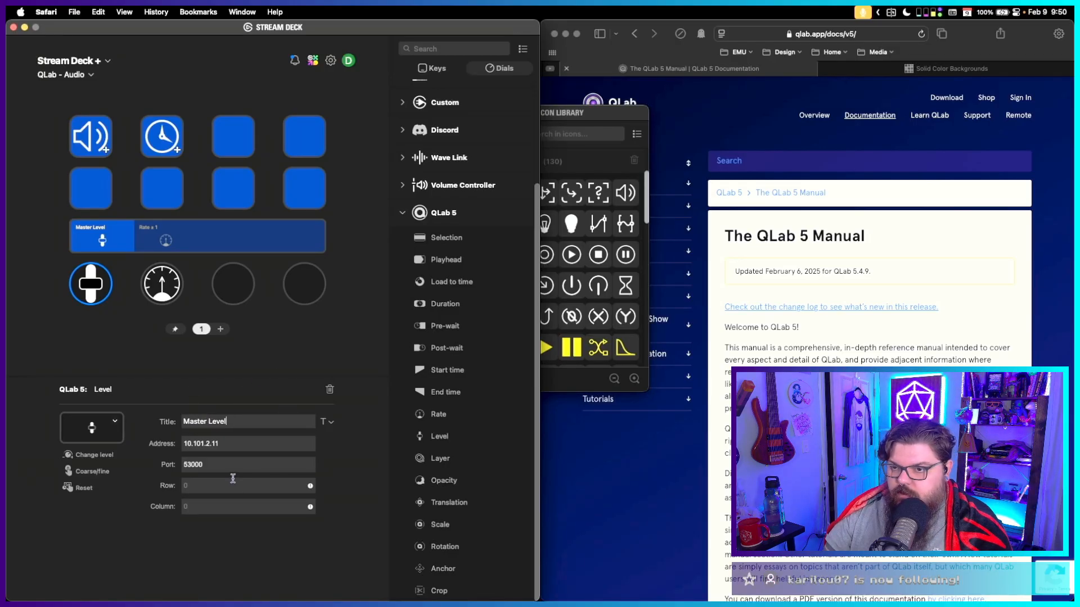
Title the Rate dial "Cue Rate".
left_click(164, 290)
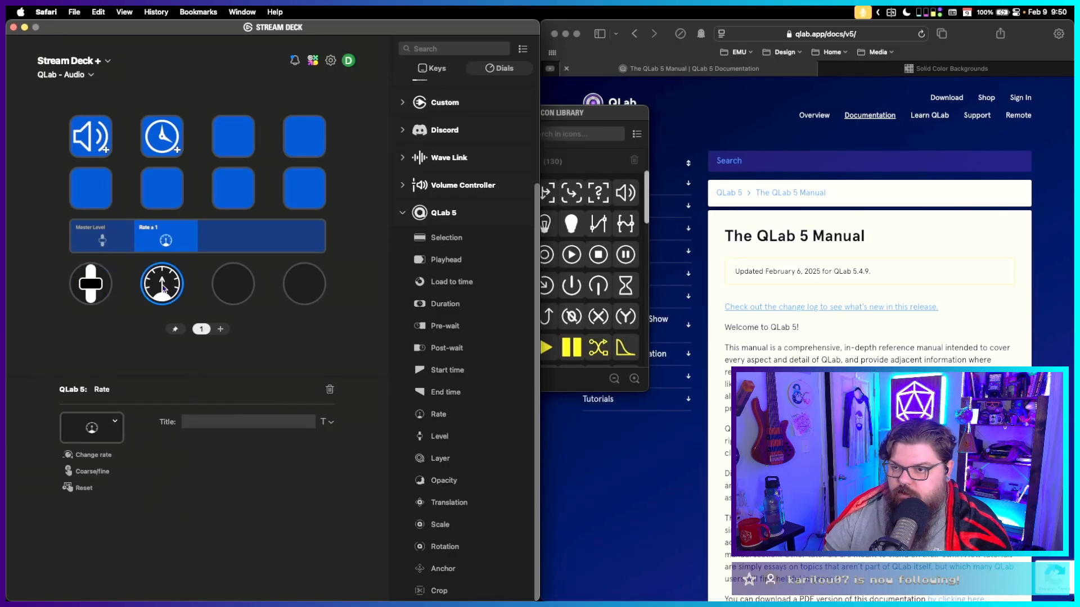
left_click(211, 422)
type("Cue R")
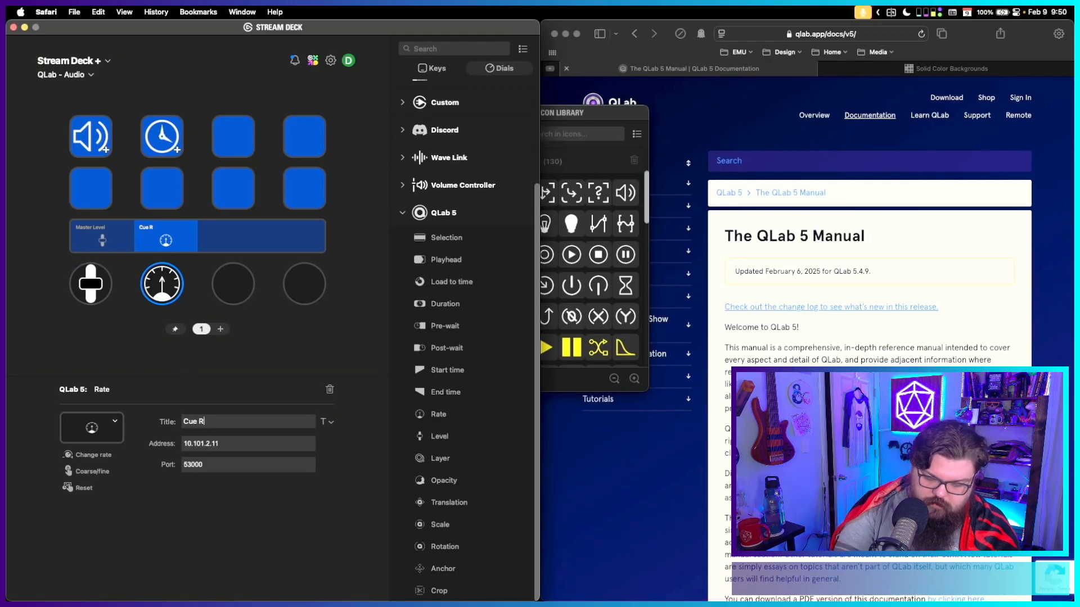
type("ate")
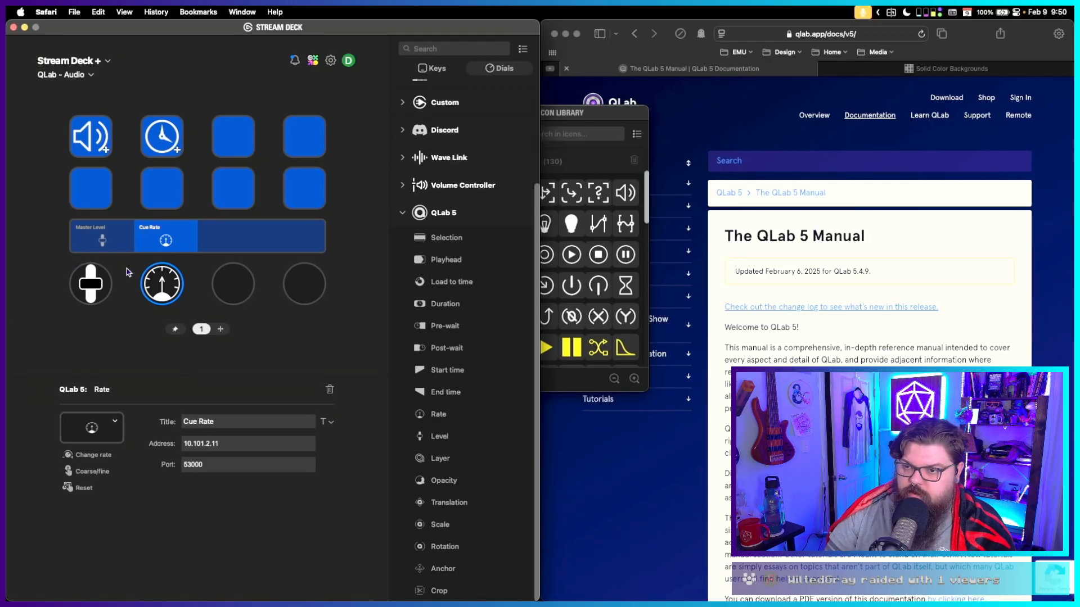
Rename the Level dial to "Cue Master".
left_click(101, 287)
left_click_drag(248, 423, 209, 419)
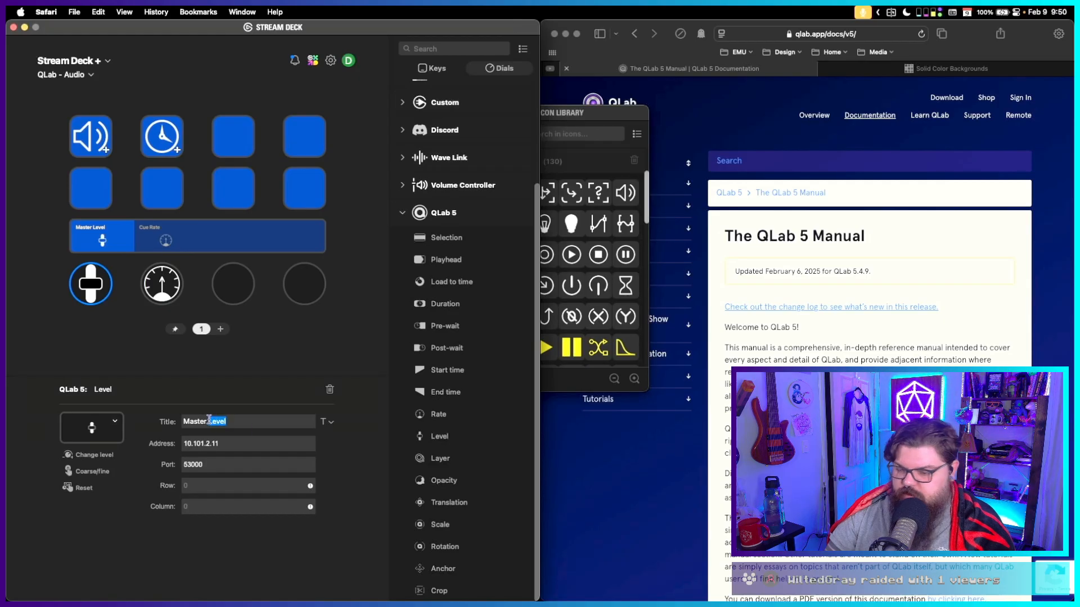
key("BackSpace")
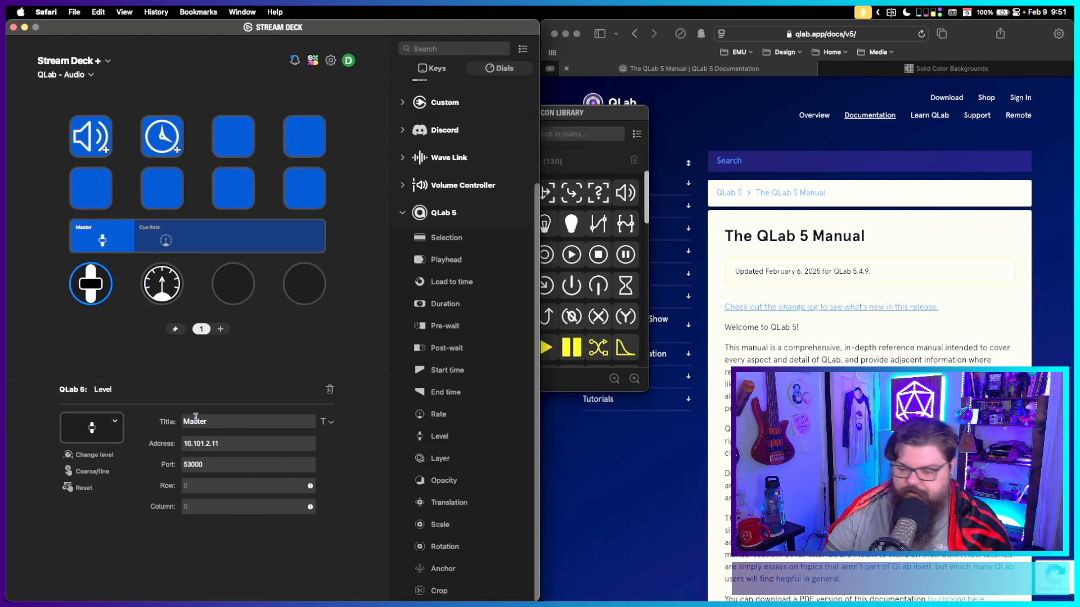
type("Cue")
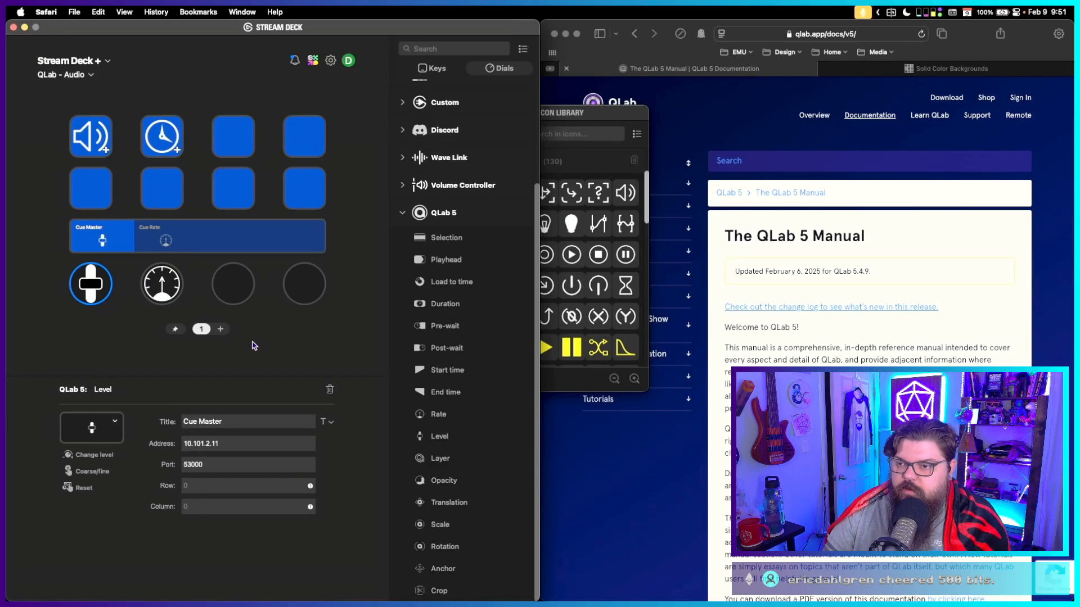
left_click(248, 336)
left_click(161, 292)
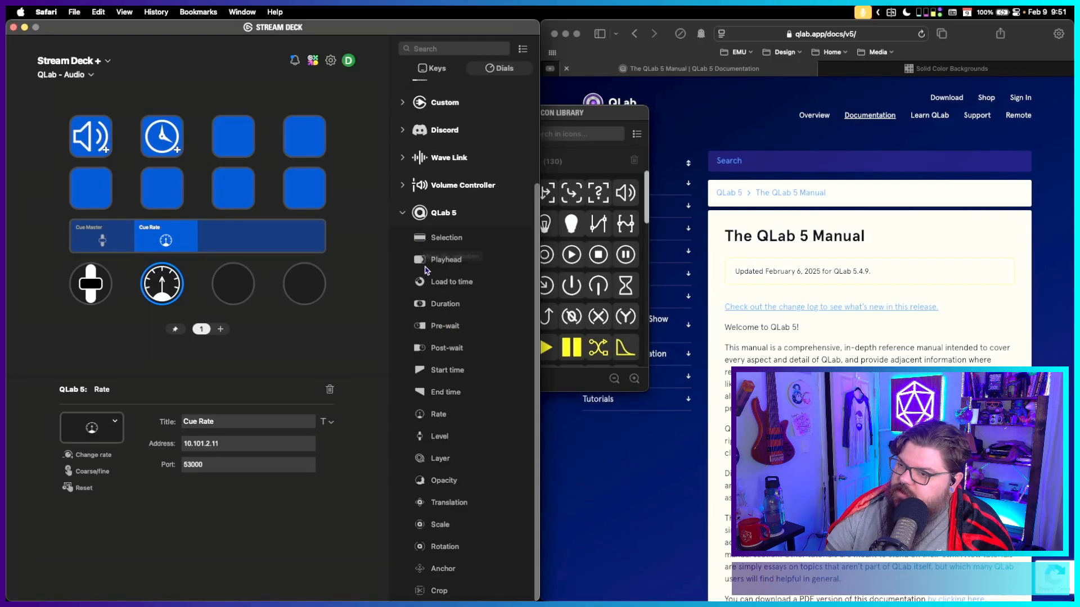
Assign the QLab 5 Selection action to the third dial and set its address to 10.101.2.11.
left_click_drag(420, 238, 235, 284)
left_click_drag(225, 443, 137, 442)
key("super+v")
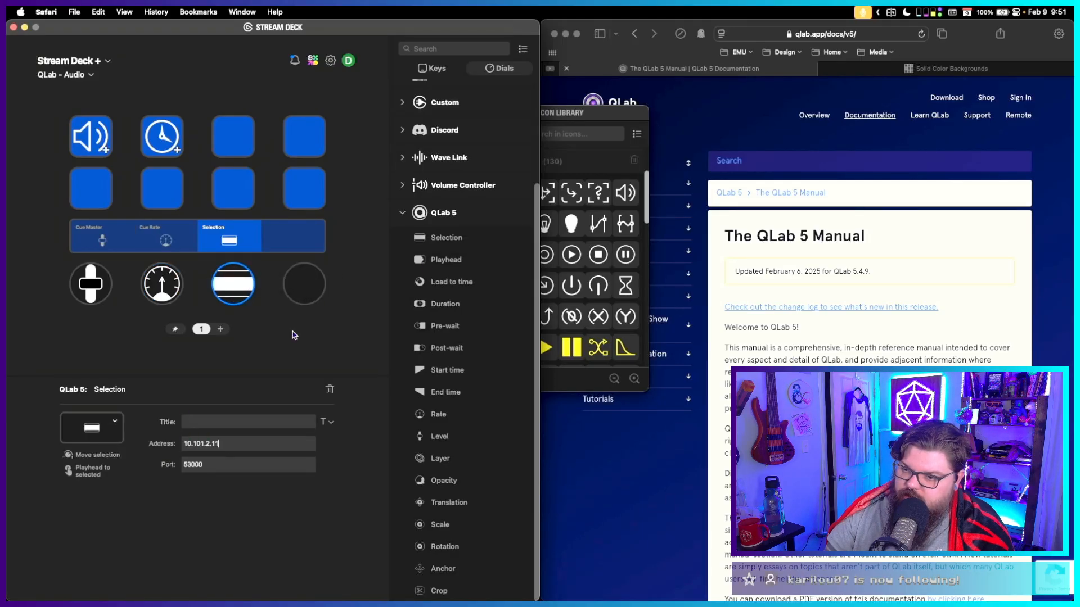
Try the QLab 5 Playhead action on the fourth dial with address 10.101.2.11 and port 53000.
left_click_drag(422, 263, 298, 292)
left_click(216, 443)
key("super+v")
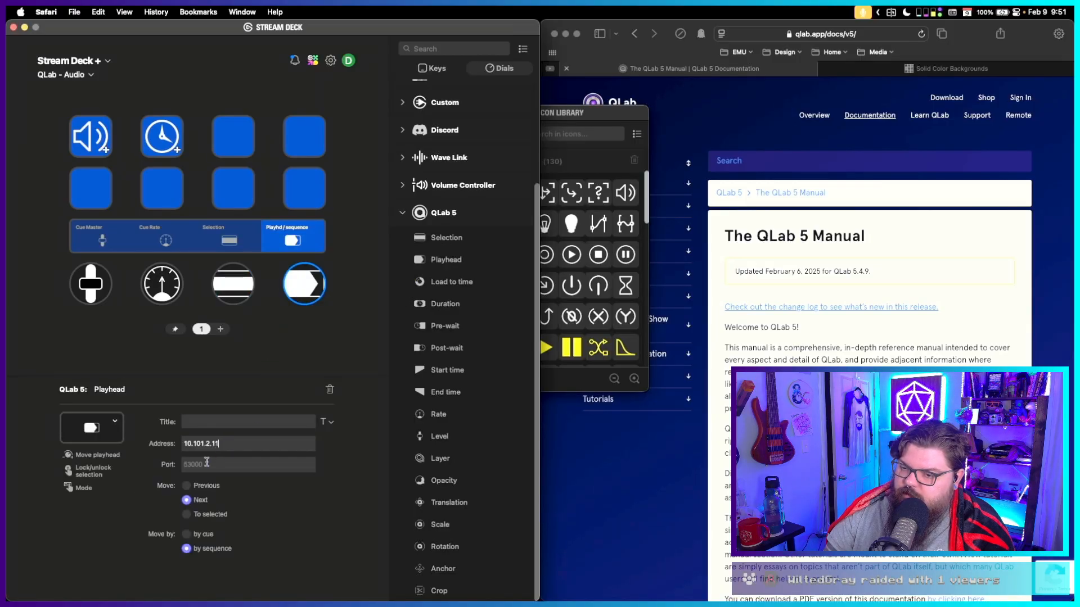
left_click(207, 462)
type("5300")
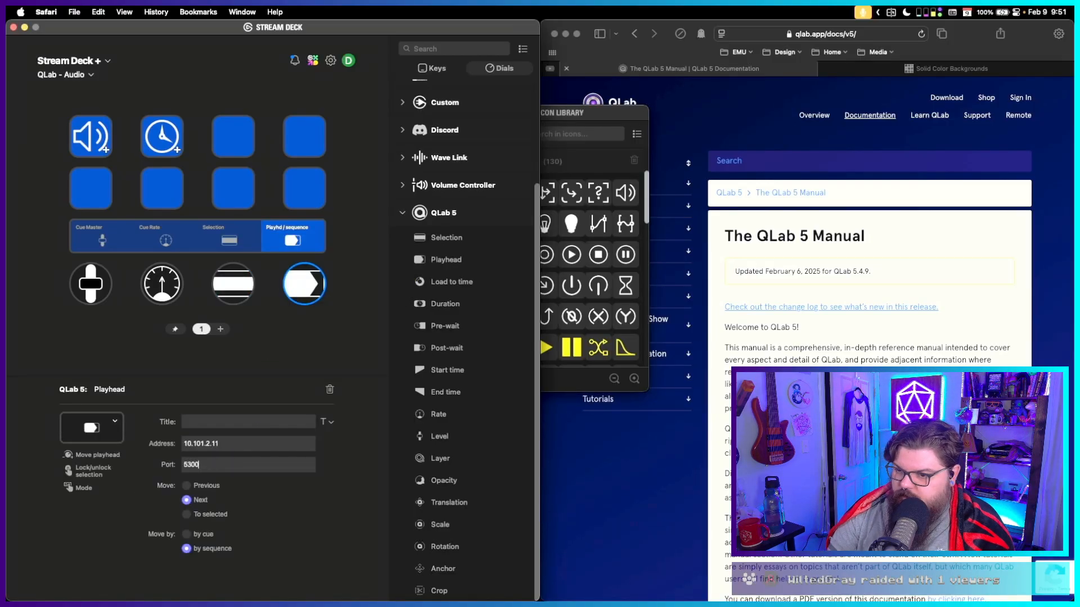
type("0")
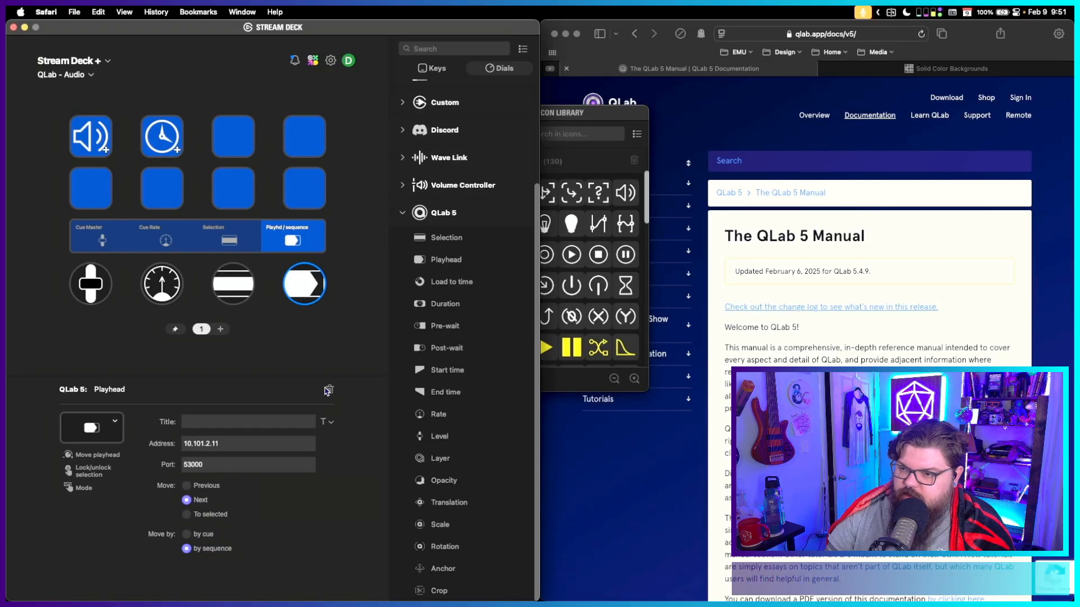
Switch the Playhead dial to move by cue, and remove the action from the fourth dial.
left_click(186, 534)
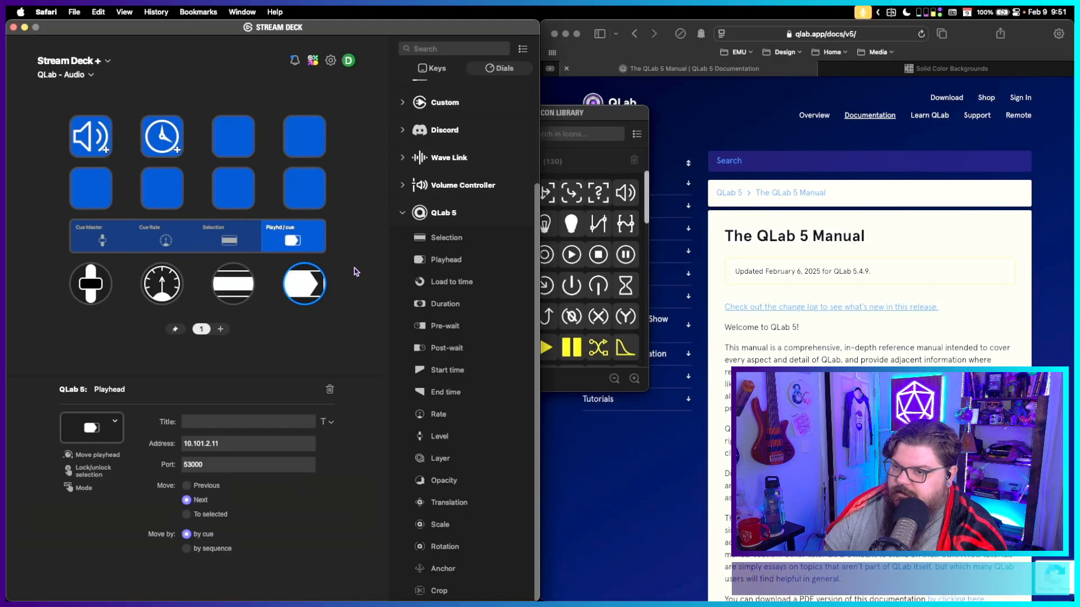
key("Delete")
left_click(247, 281)
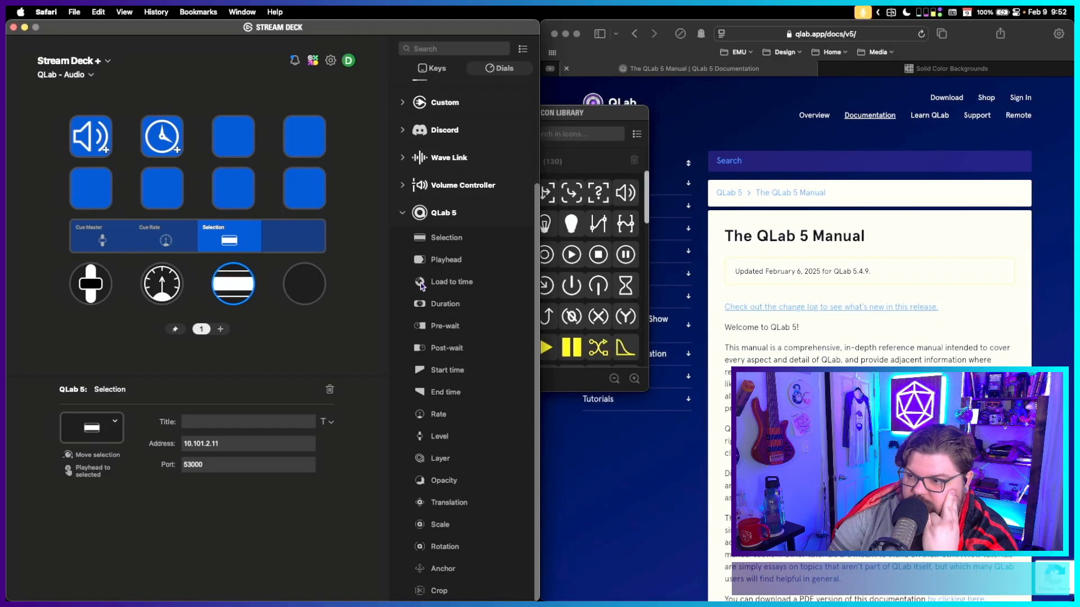
Assign the QLab 5 Load to time action to the fourth dial and set its address to 10.101.2.11.
left_click_drag(420, 284, 304, 288)
left_click_drag(225, 443, 166, 448)
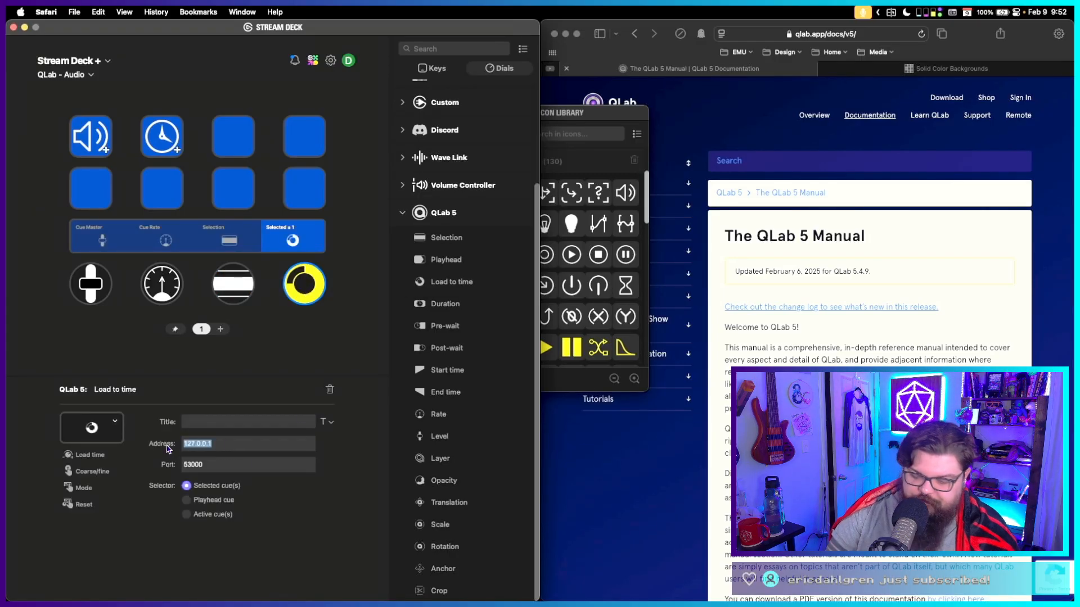
type("10.101.2.11")
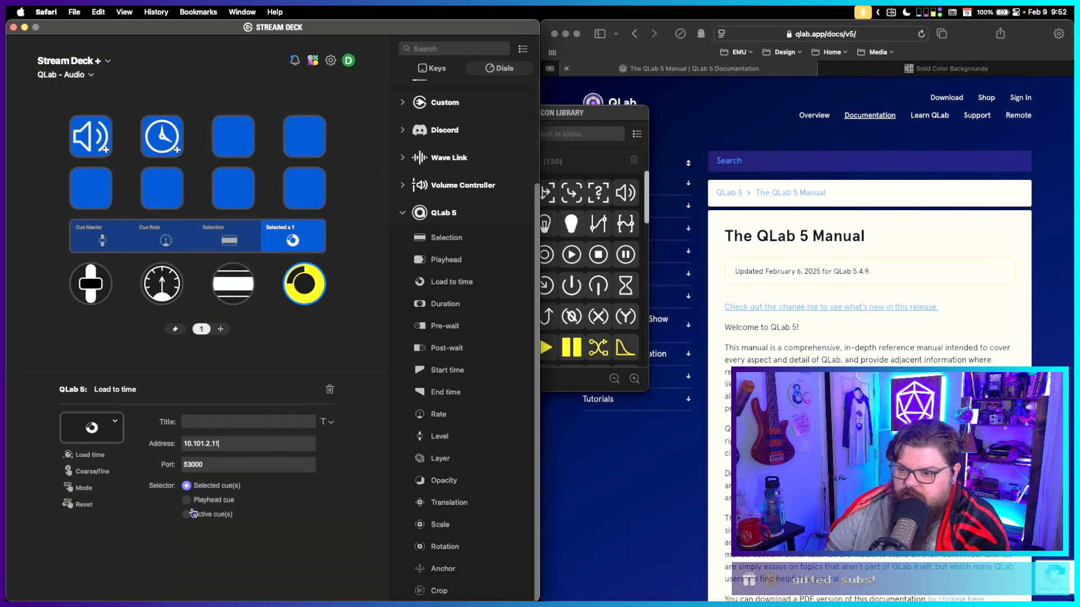
Review the configured dials, check how they appear inside the speaker-icon folder, and return to the parent page.
left_click(232, 285)
left_click(169, 288)
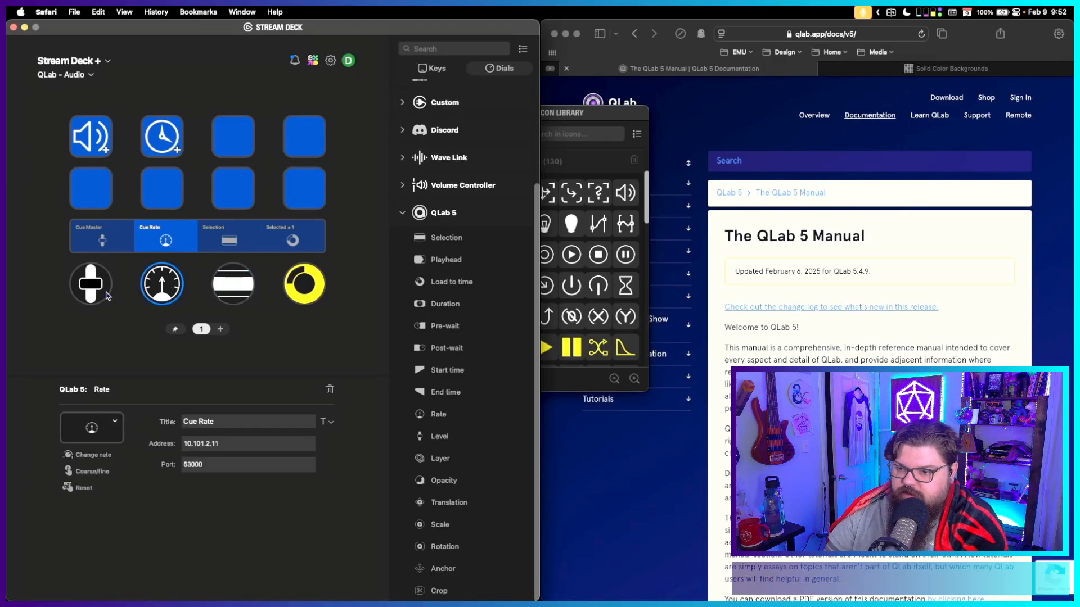
left_click(98, 293)
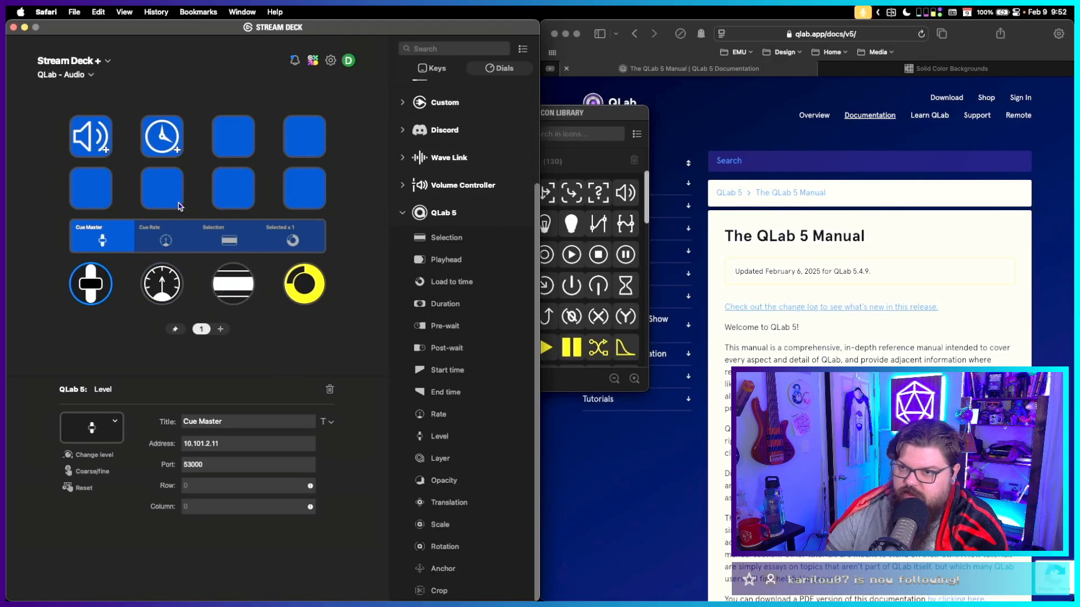
double_click(79, 121)
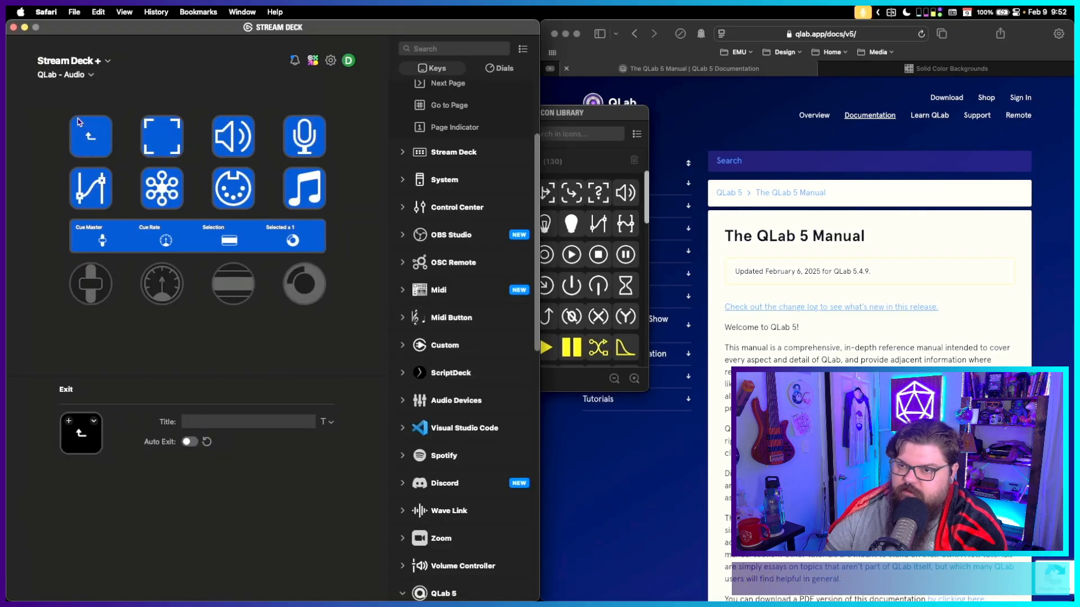
double_click(89, 131)
double_click(89, 132)
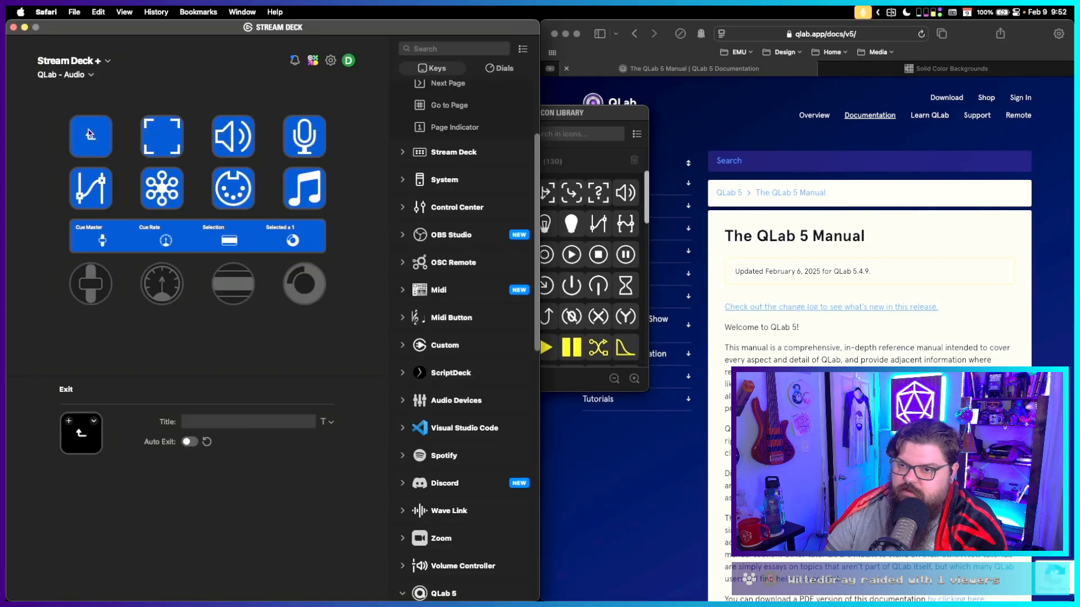
left_click(93, 283)
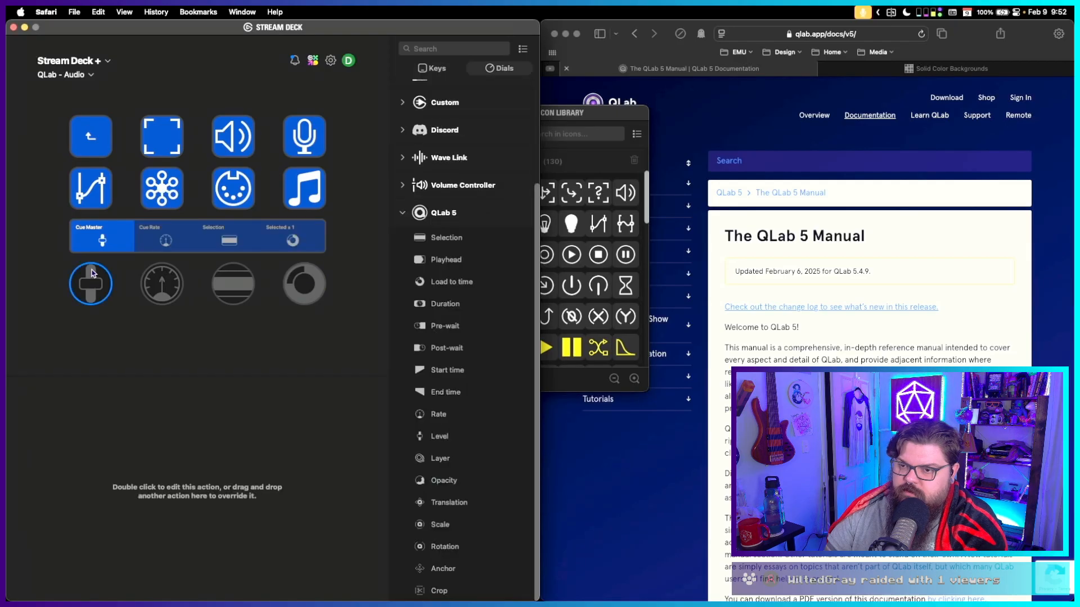
left_click(91, 148)
left_click(91, 148)
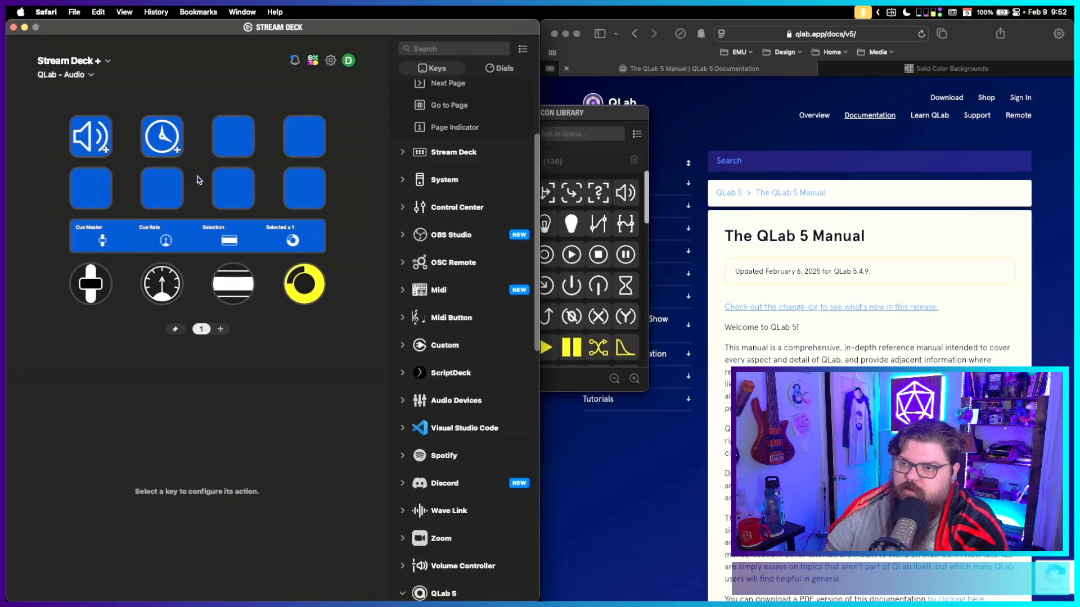
Collapse the Navigation actions and open the clock-icon folder.
left_click(109, 139)
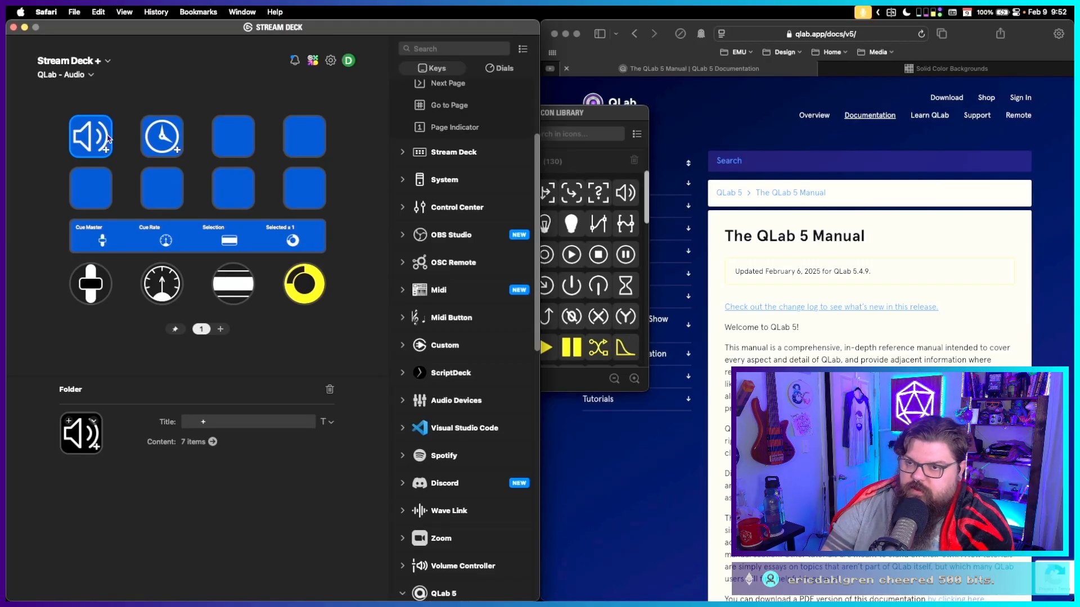
scroll(447, 185, "up", 3)
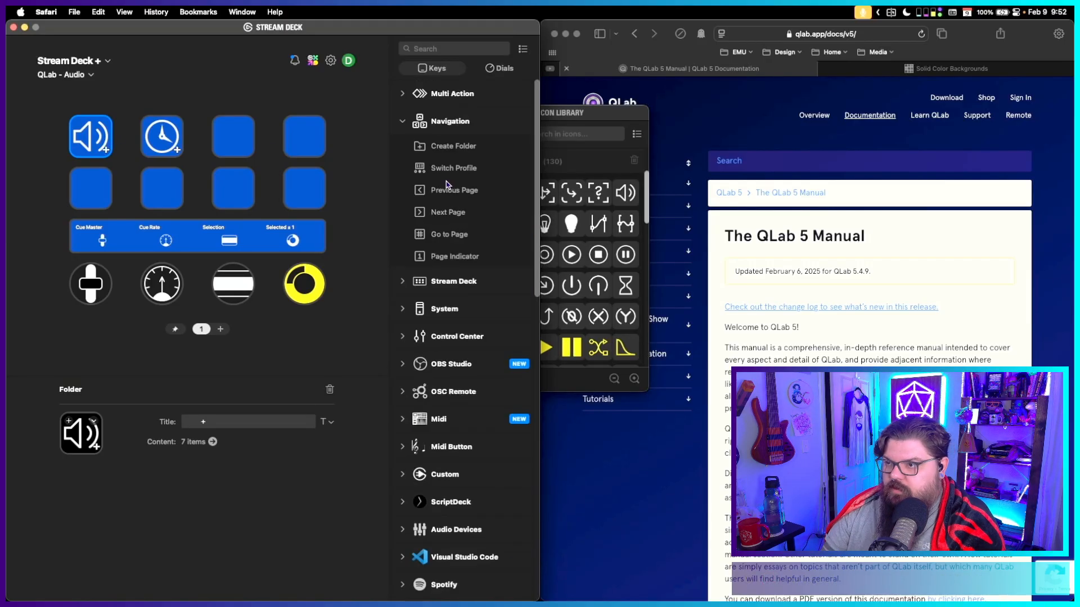
left_click(402, 122)
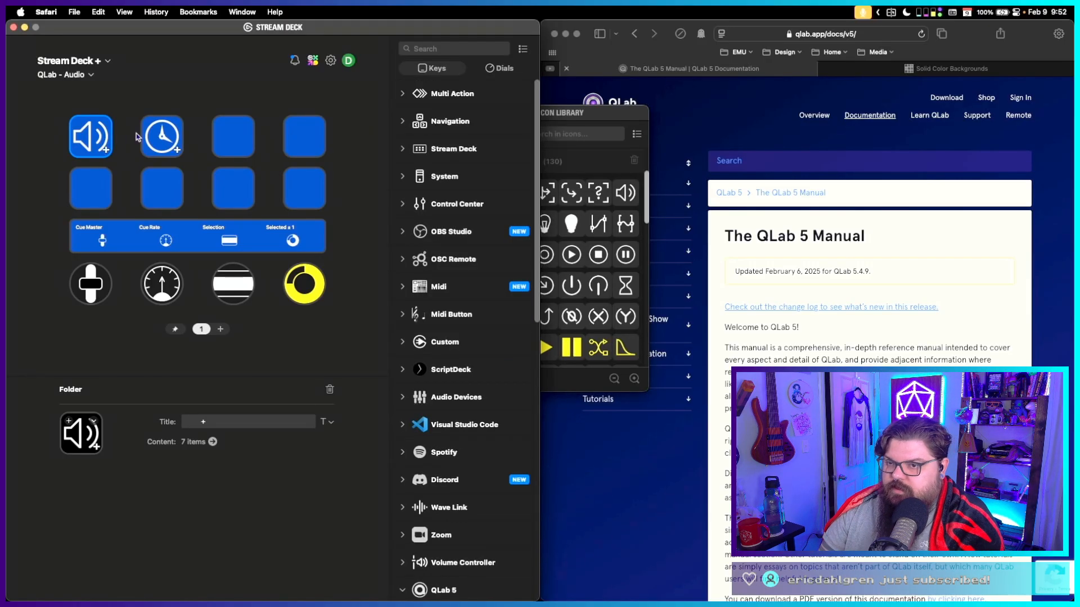
left_click(164, 136)
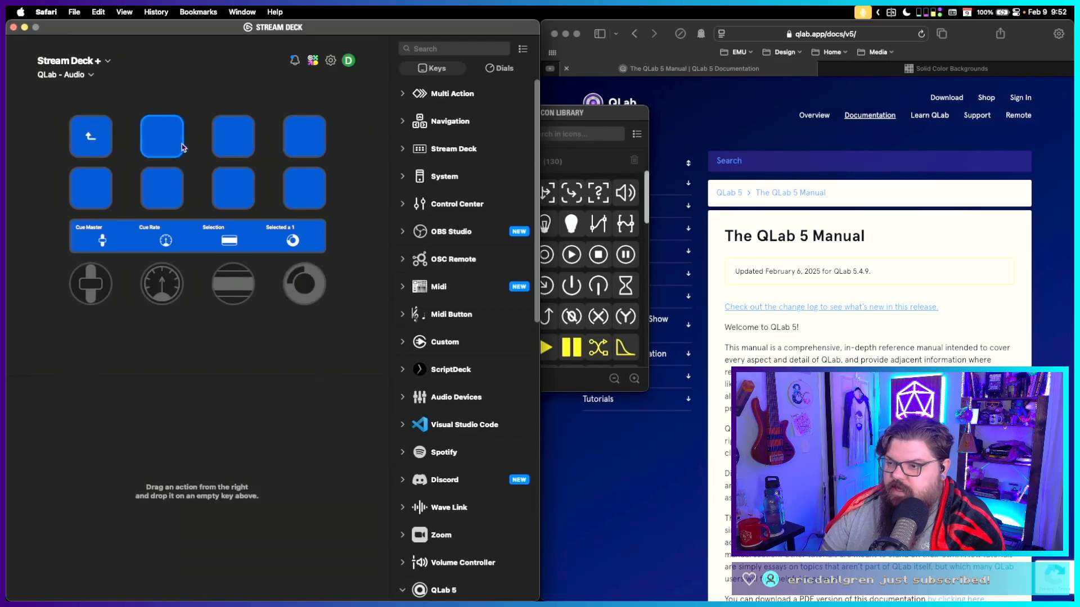
Add the QLab 5 Create a new cue action to the second top-row key, with address 10.101.2.11 and port 53000.
scroll(454, 393, "down", 15)
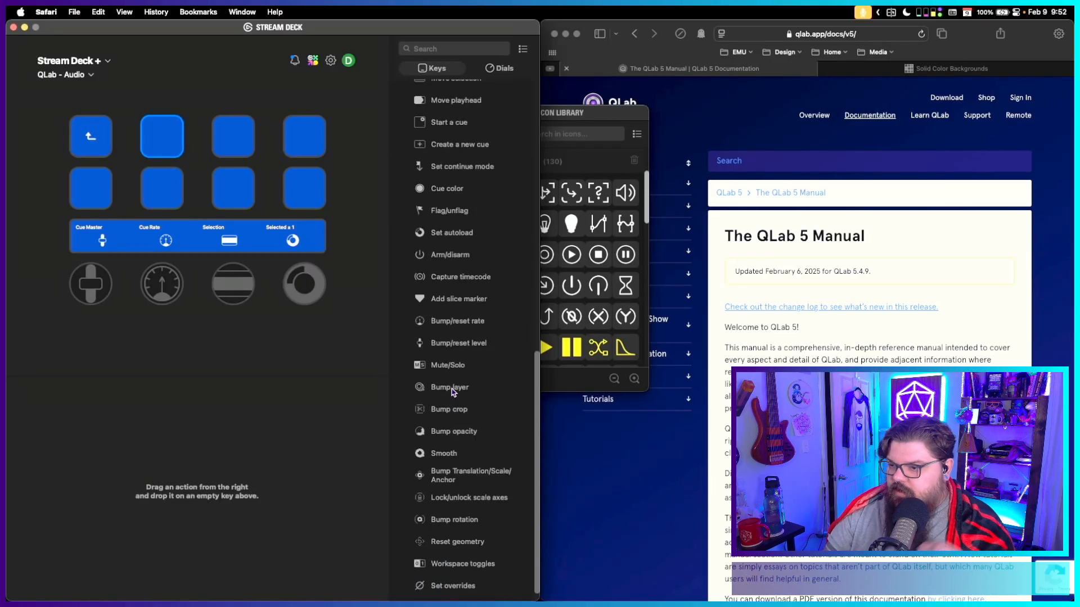
scroll(445, 385, "up", 3)
left_click_drag(436, 211, 165, 143)
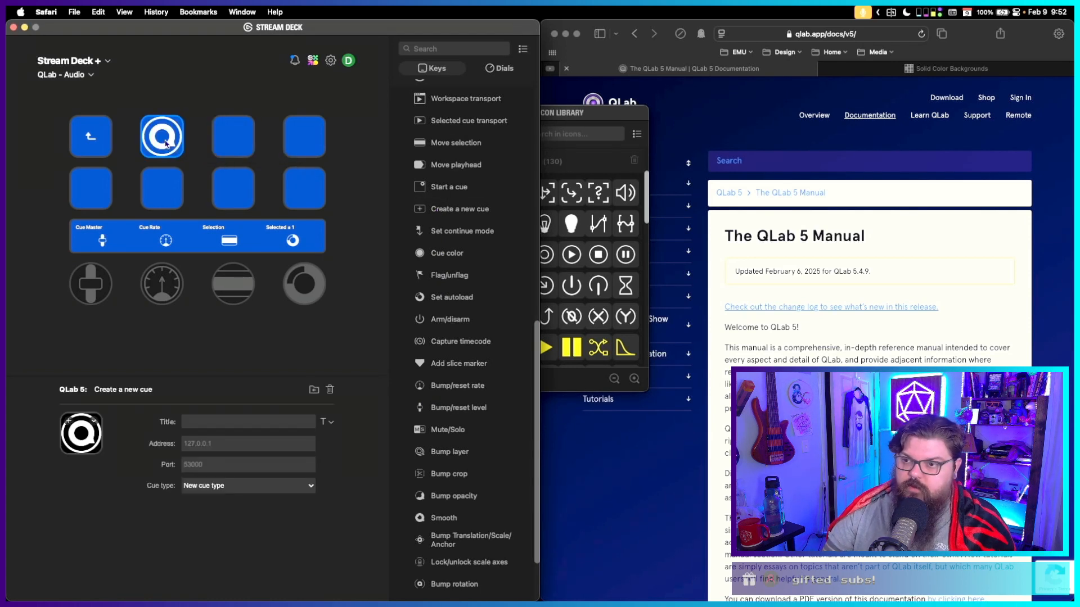
left_click(255, 443)
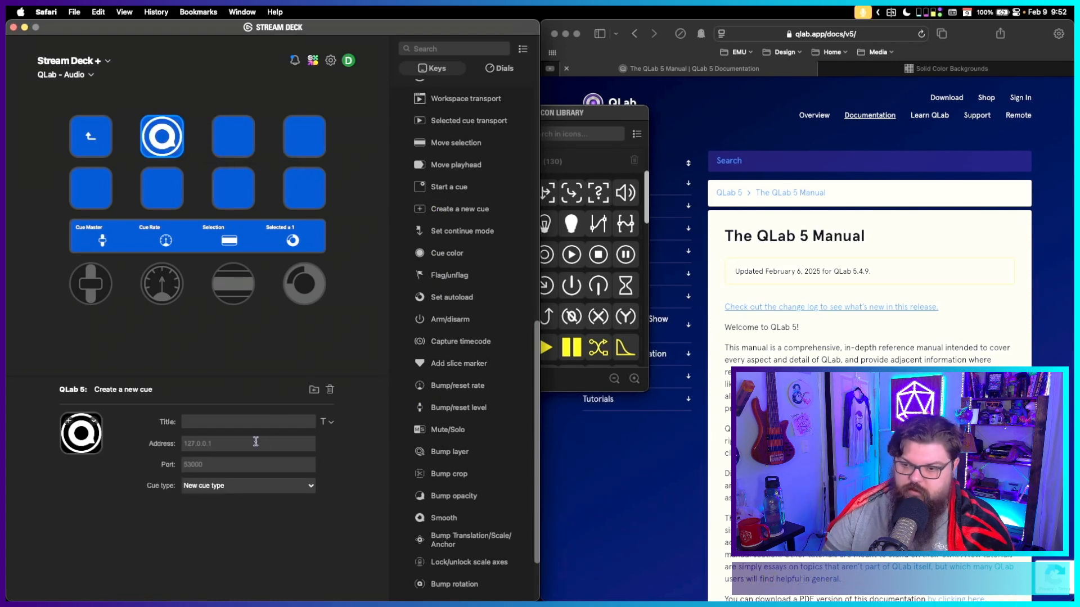
type("10.101.2.11")
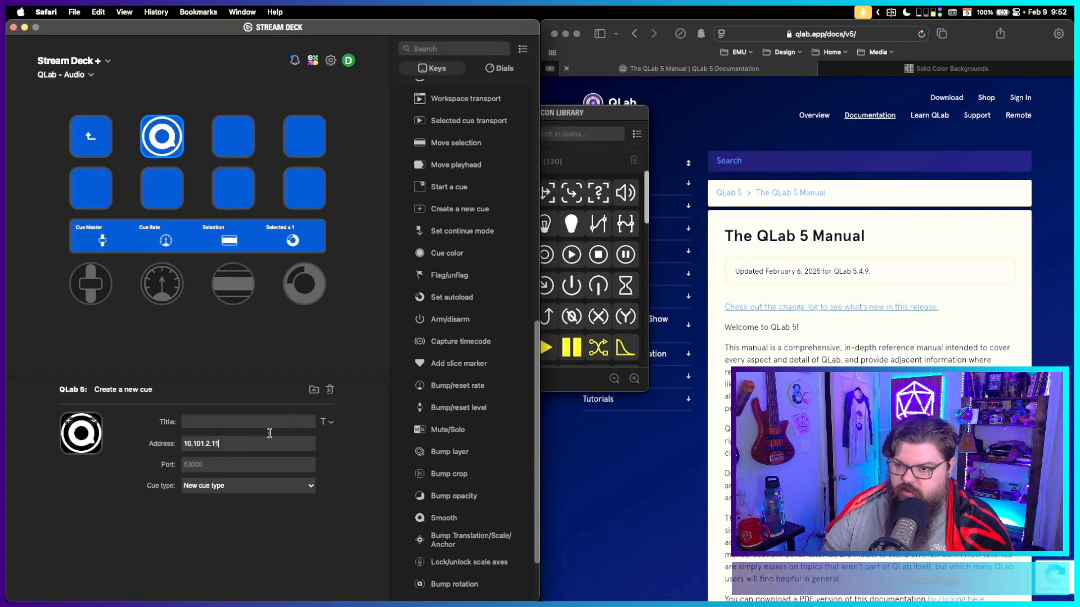
left_click(255, 464)
type("53")
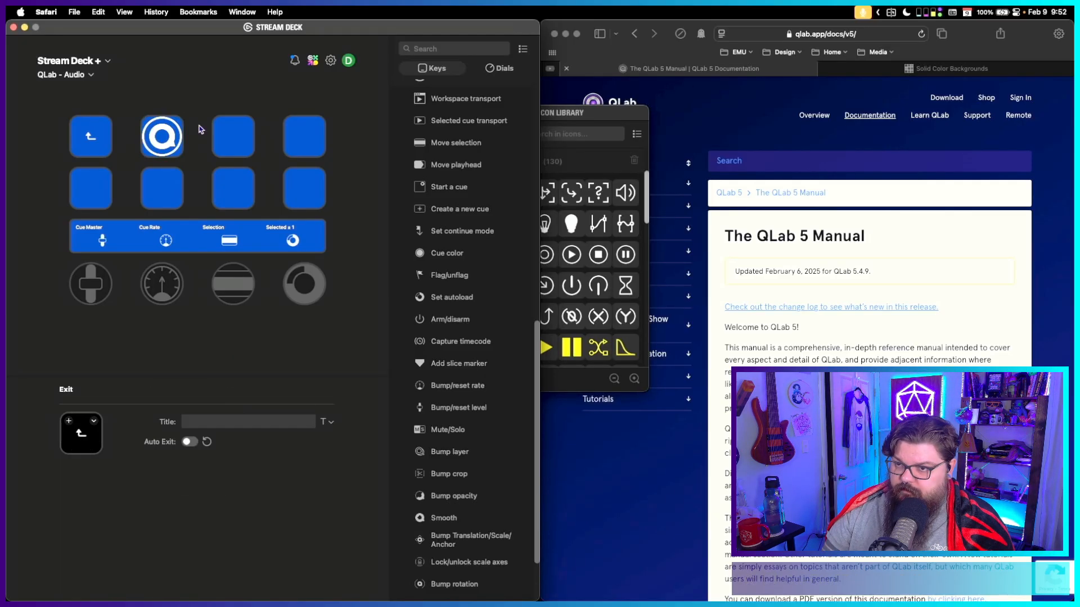
Set the cue type of the new Create a new cue key to Start.
left_click(176, 134)
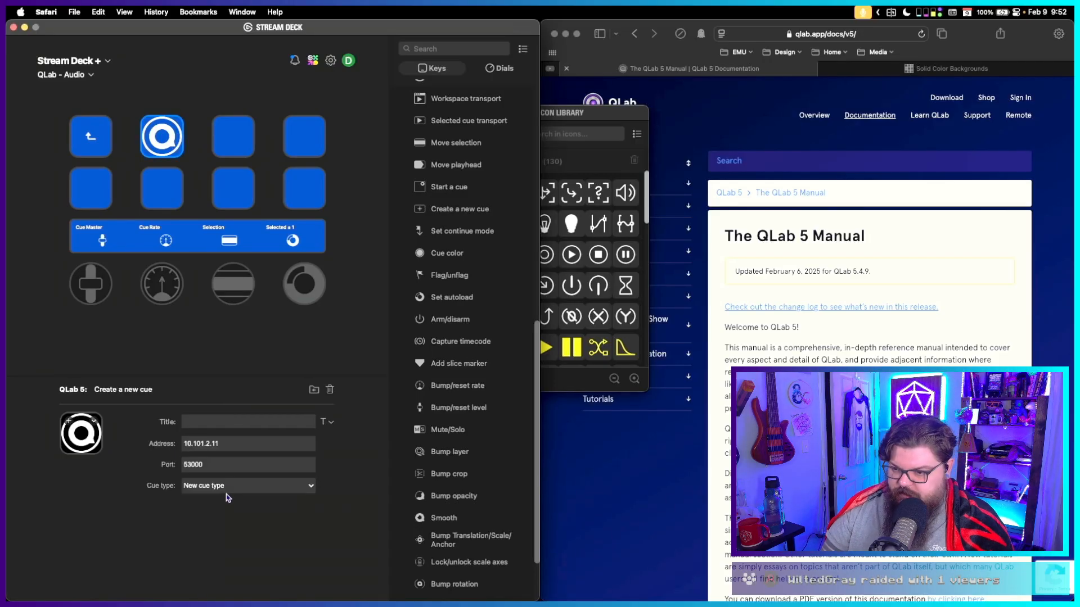
left_click(226, 495)
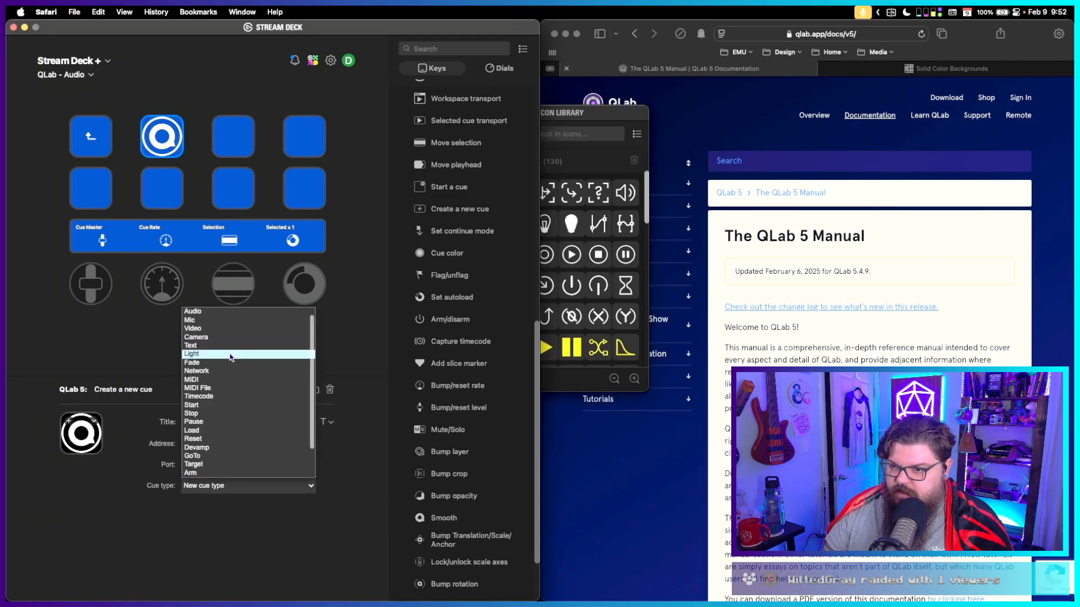
left_click(214, 406)
Paste copies of the untyped Create a new cue action onto the two empty top-row keys.
left_click(233, 137)
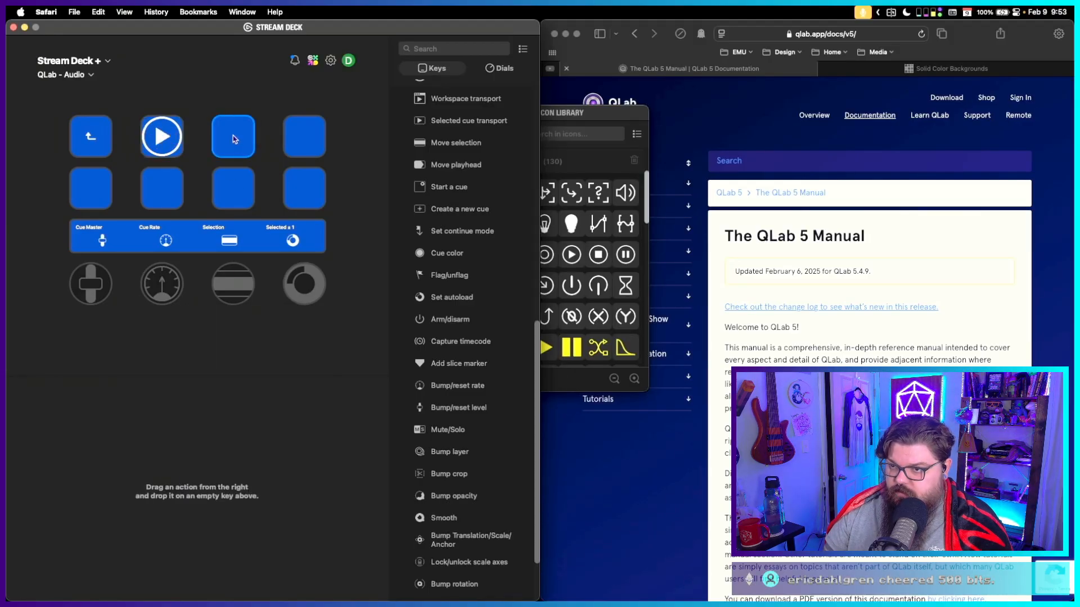
key("super+v")
left_click(315, 138)
key("super+v")
Set the cue type of the third top-row key to Stop and the fourth to Pause.
left_click(225, 137)
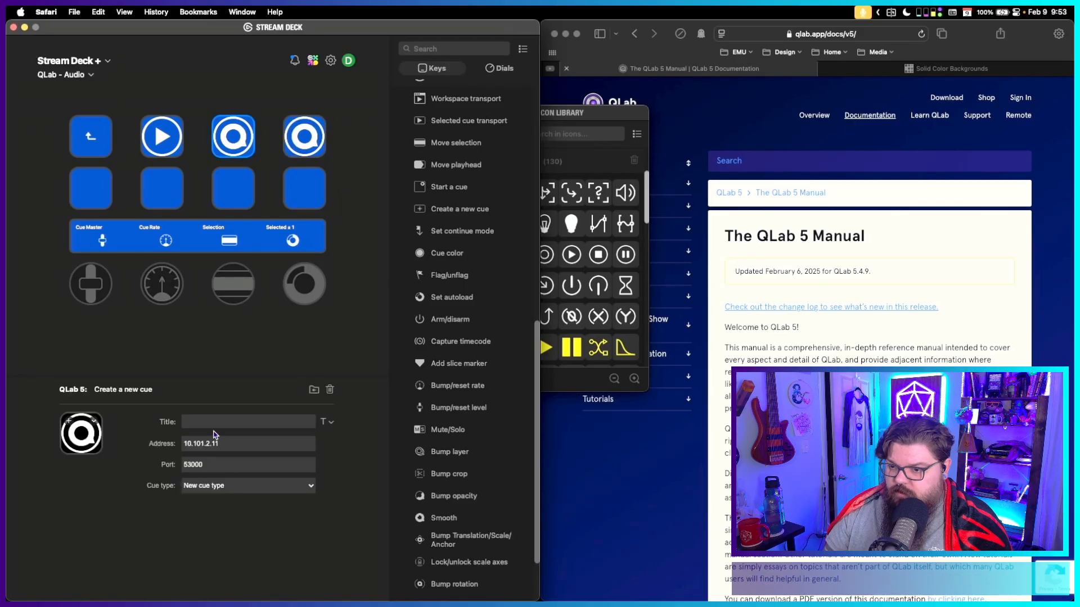
left_click(215, 485)
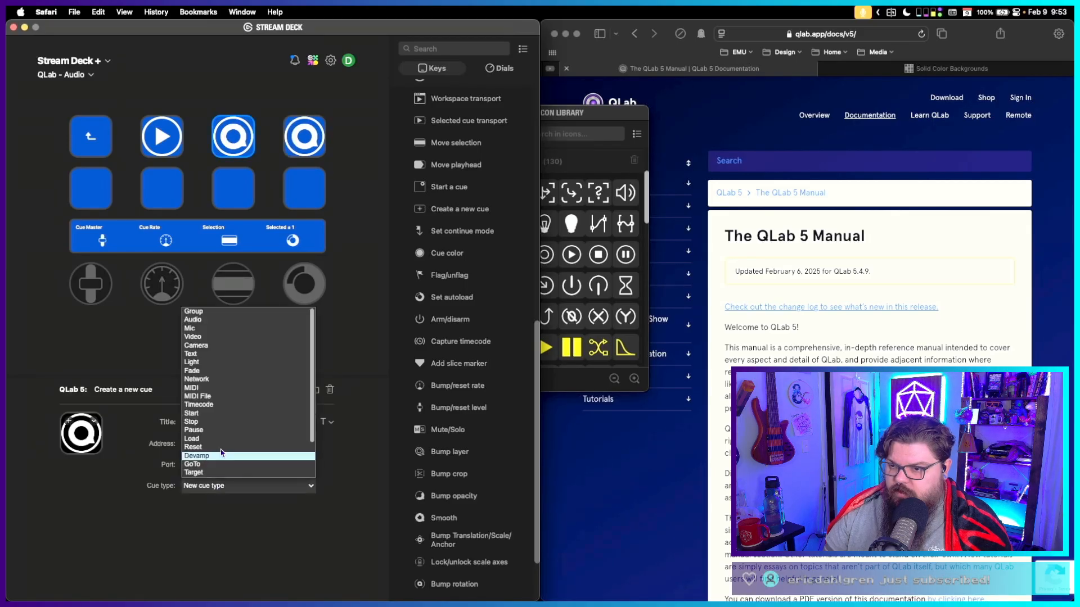
left_click(194, 421)
left_click(307, 130)
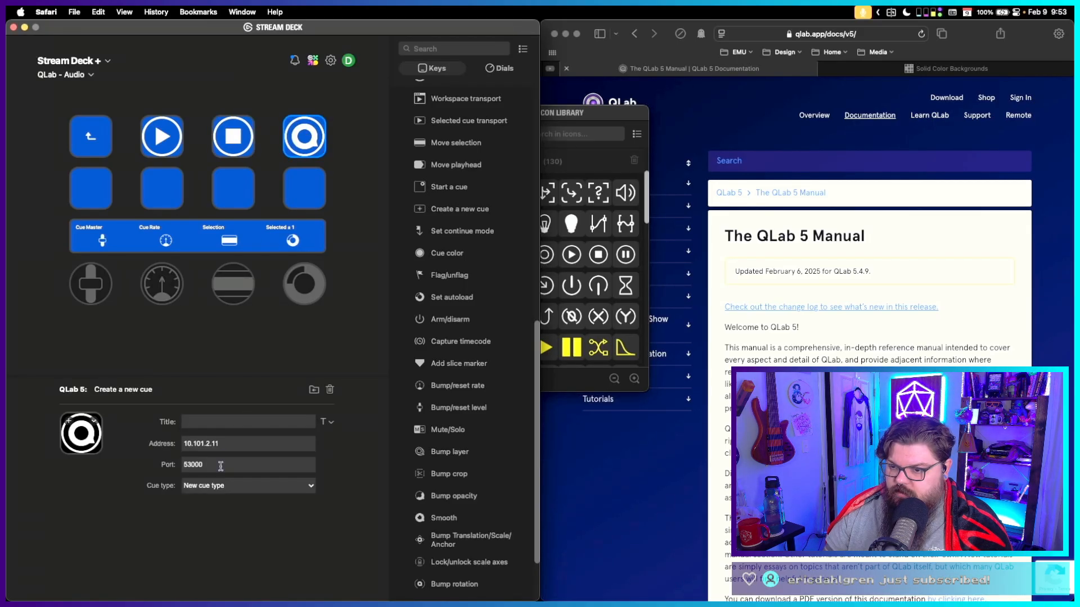
left_click(218, 488)
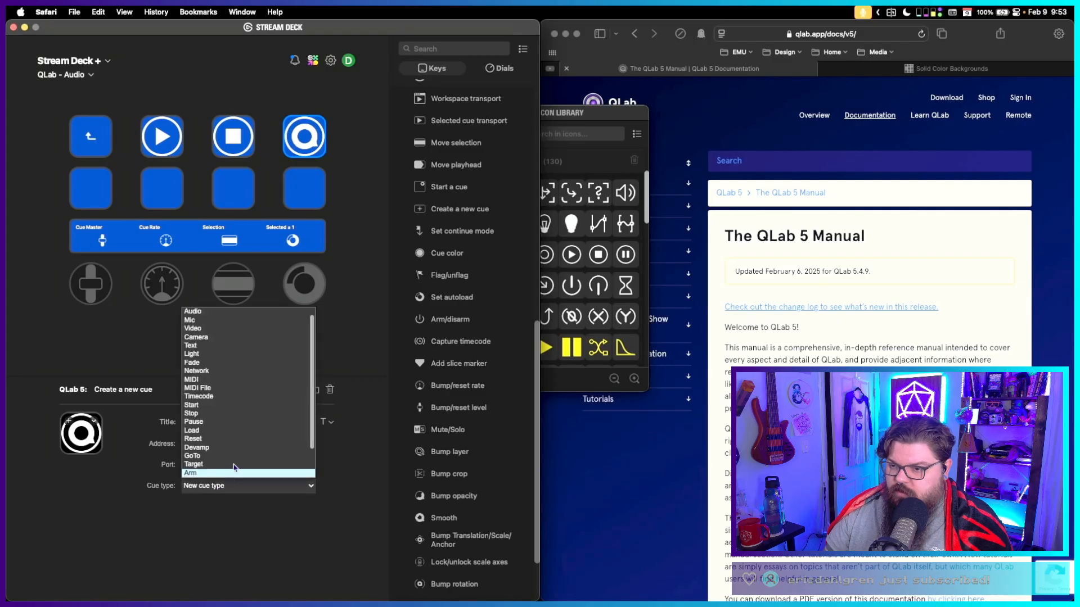
left_click(203, 422)
Paste the Create a new cue action onto the first two bottom-row keys, with cue types Load and Reset.
left_click(89, 187)
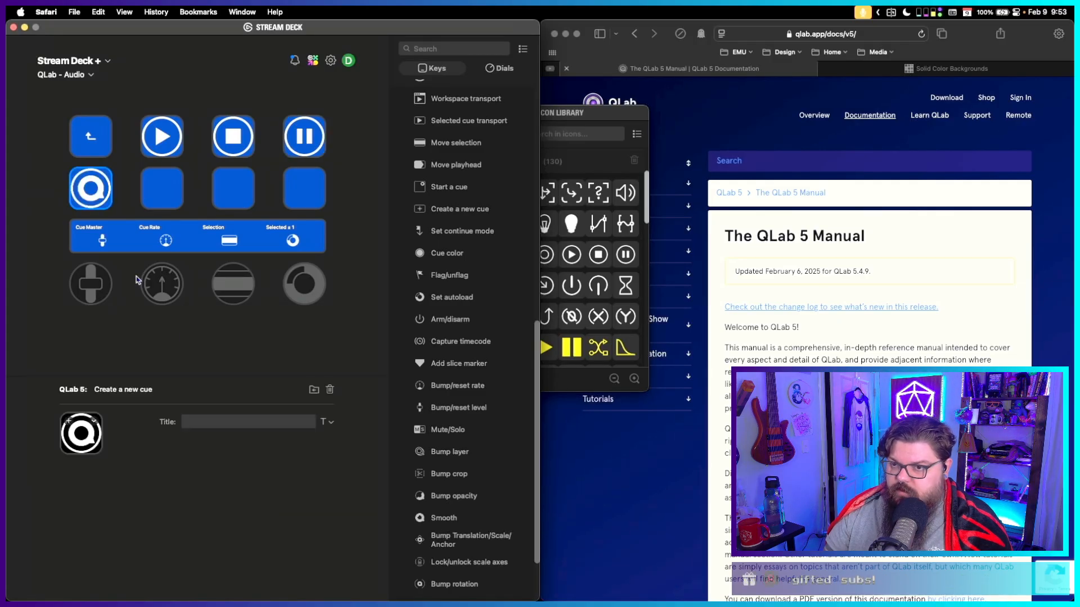
left_click(222, 487)
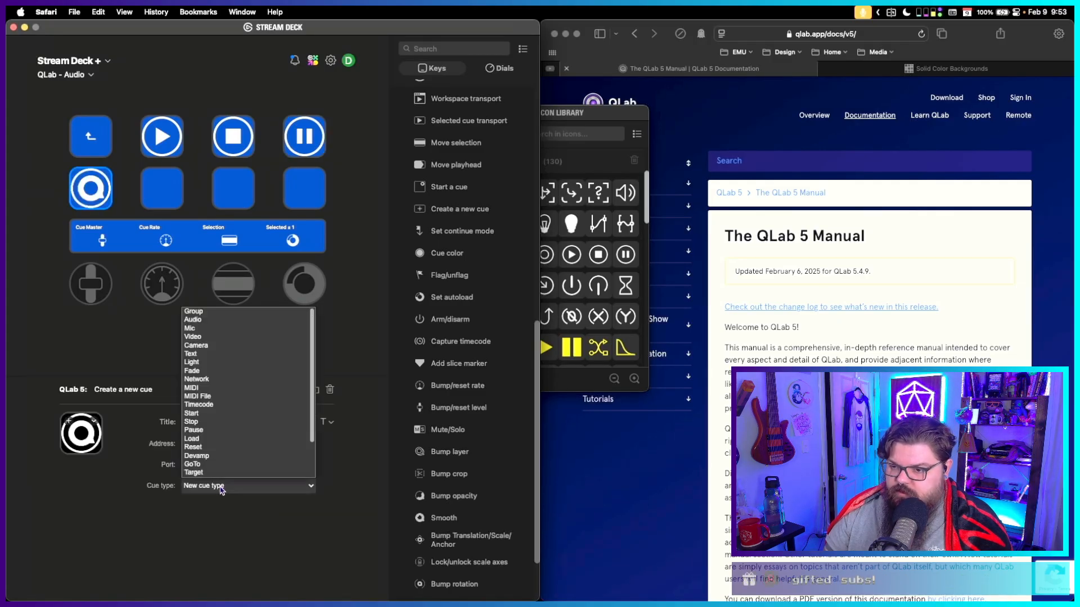
left_click(214, 439)
left_click(163, 194)
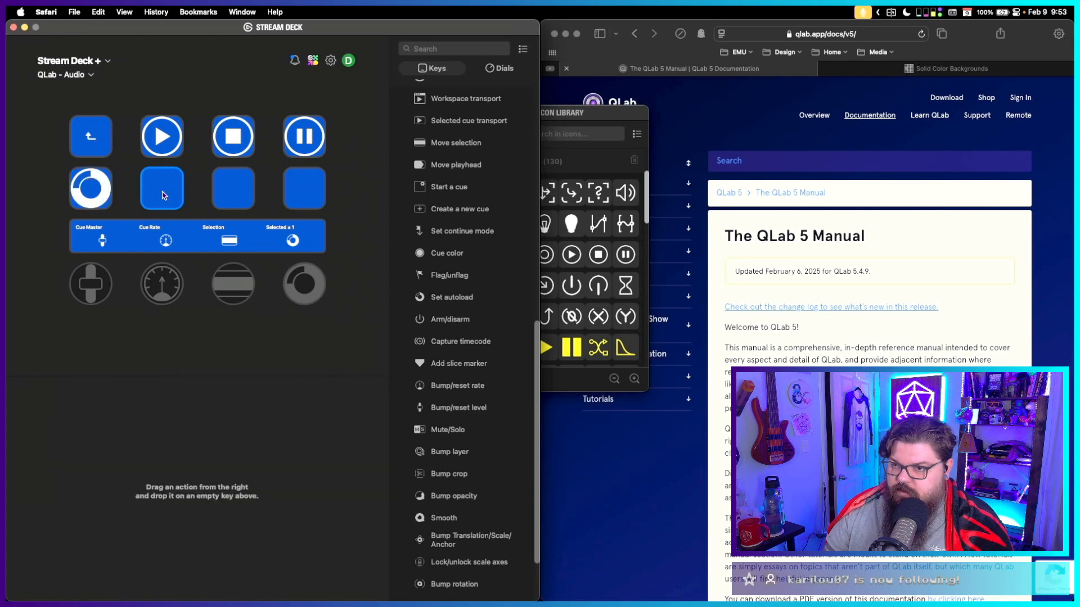
key("super+v")
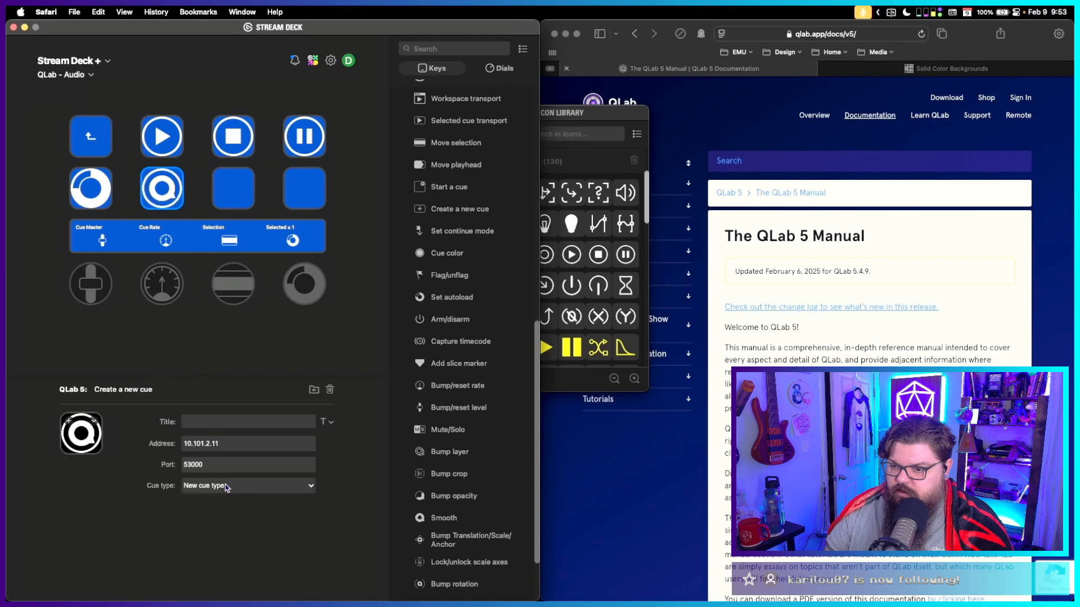
left_click(224, 487)
left_click(221, 447)
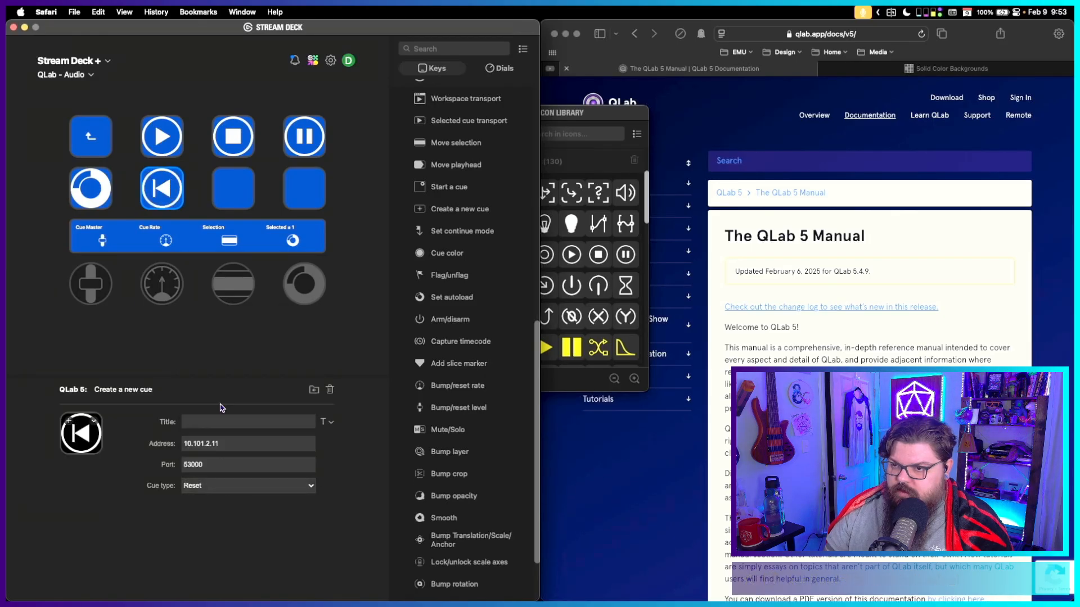
Paste the Create a new cue action onto the last two bottom-row keys, with cue types Devamp and Wait.
left_click(234, 187)
key("super+v")
left_click(231, 487)
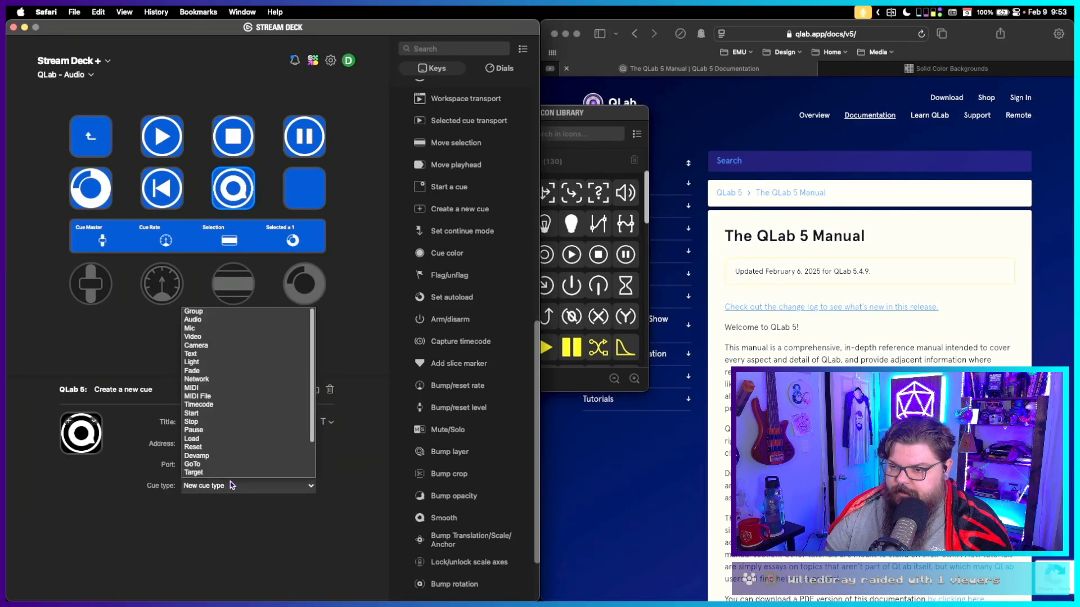
left_click(213, 445)
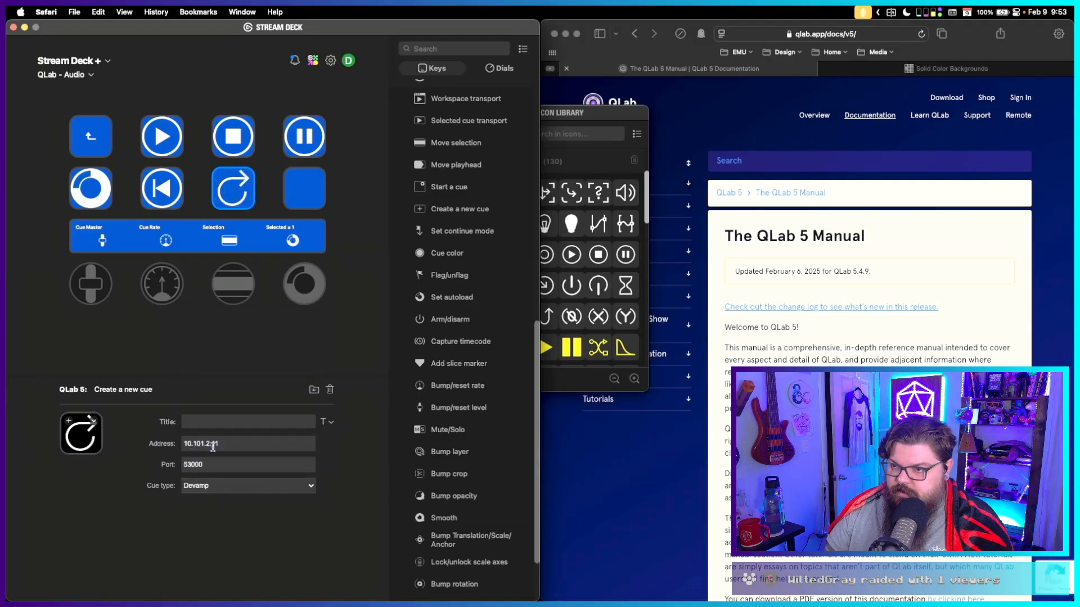
left_click(303, 185)
key("super+v")
left_click(245, 486)
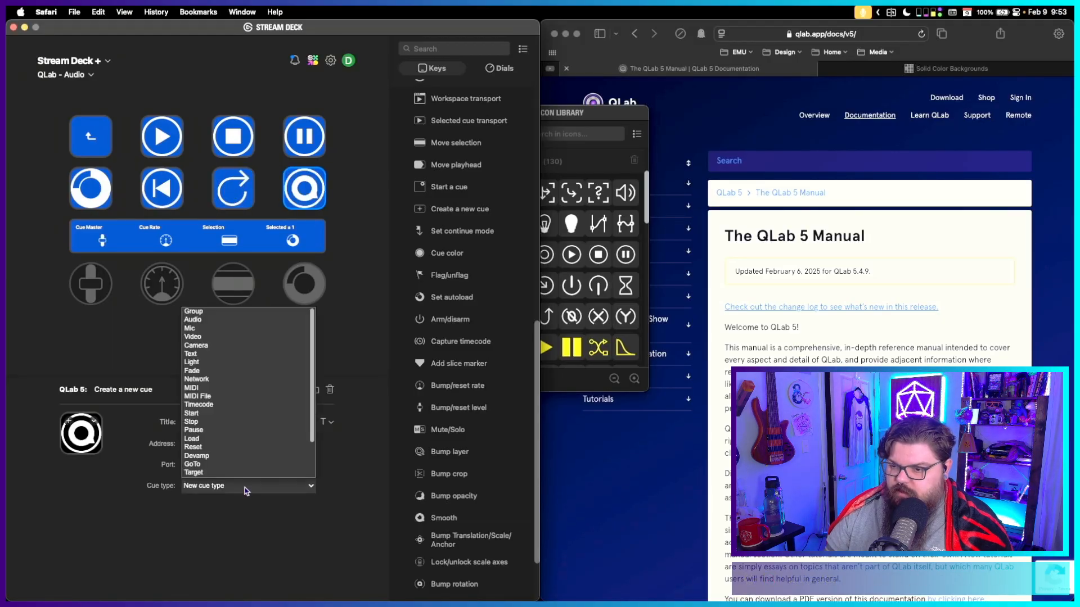
scroll(242, 461, "down", 3)
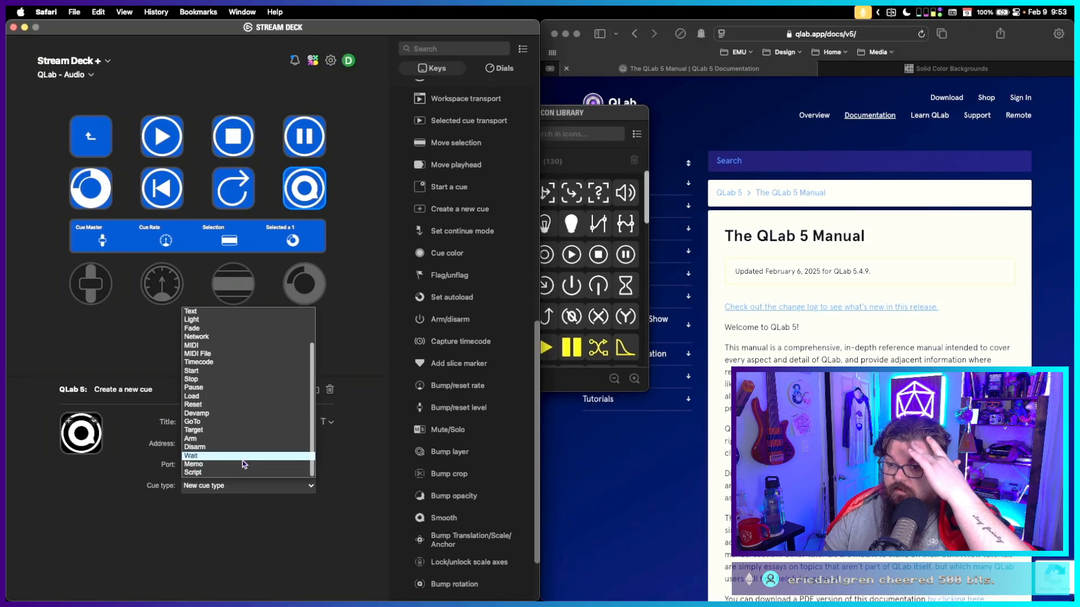
left_click(244, 456)
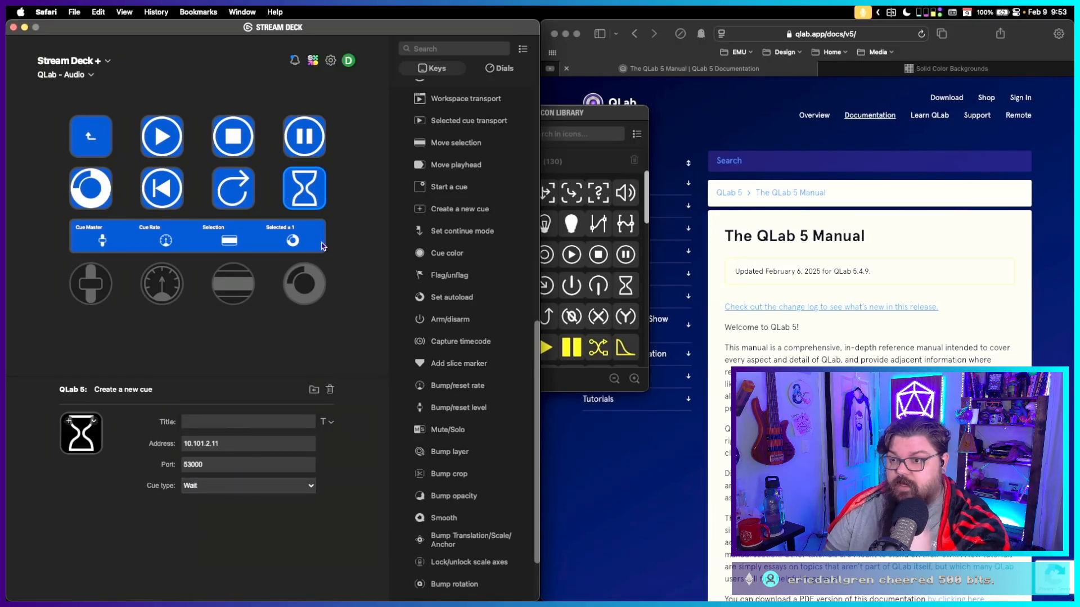
On the parent page, move the clock-icon folder to the third top-row key and the speaker-icon folder to the second.
double_click(82, 136)
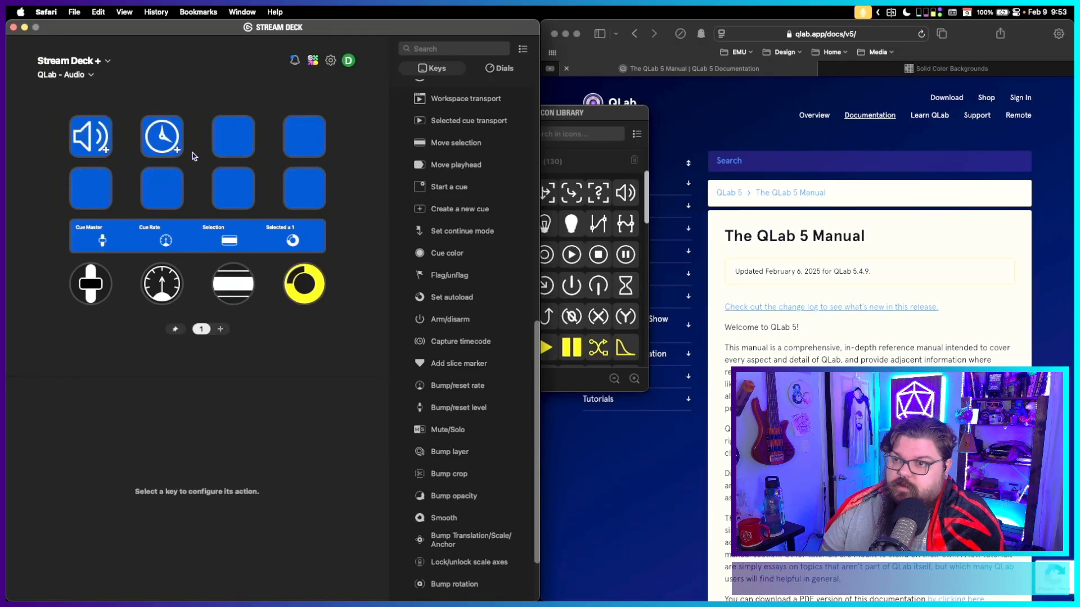
double_click(100, 140)
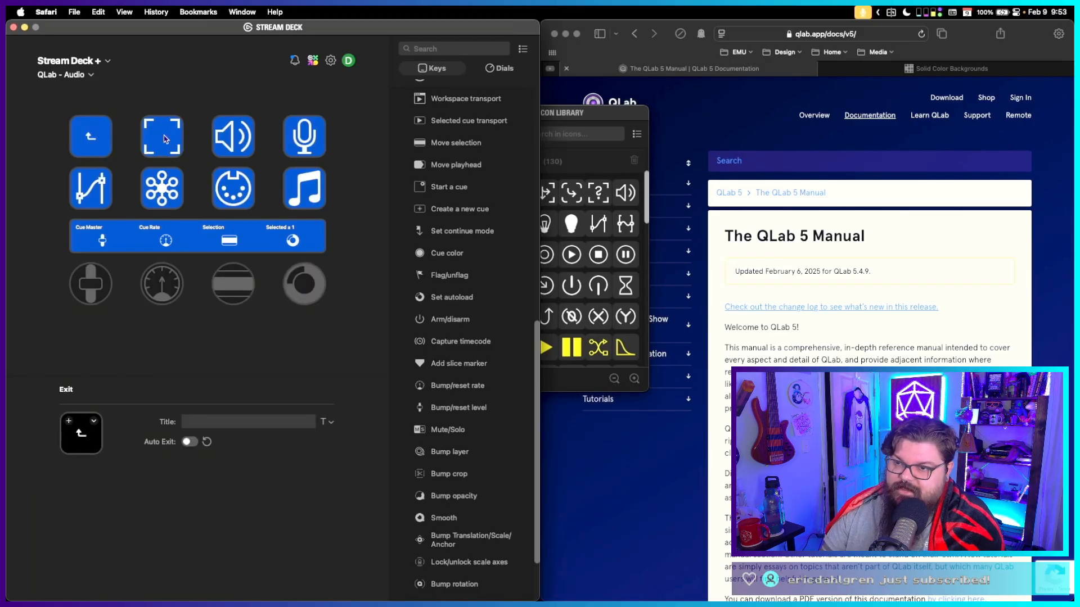
double_click(82, 140)
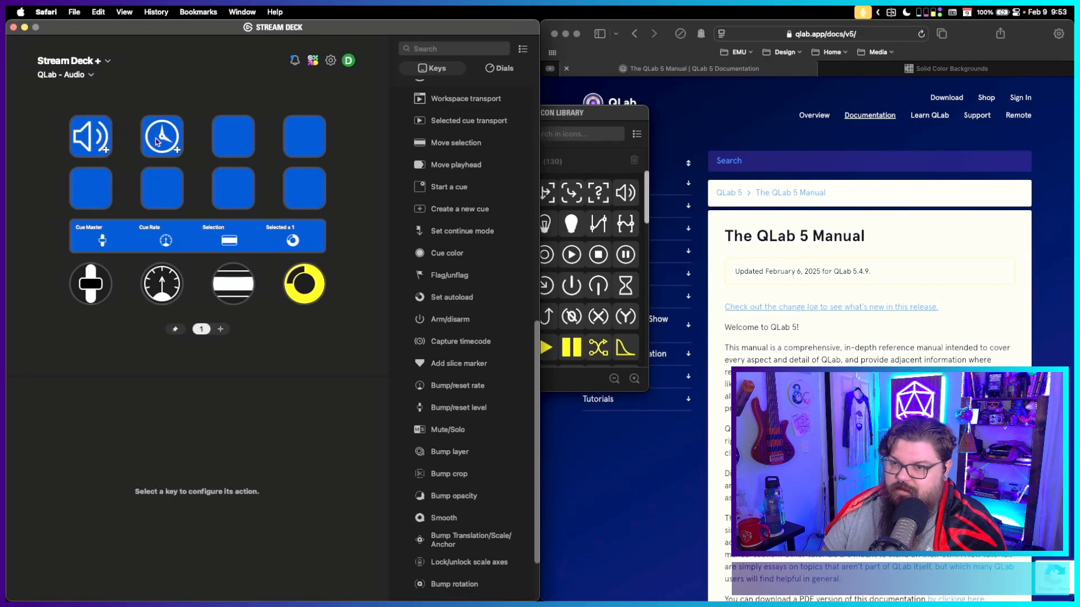
left_click_drag(158, 138, 222, 140)
left_click_drag(96, 138, 163, 142)
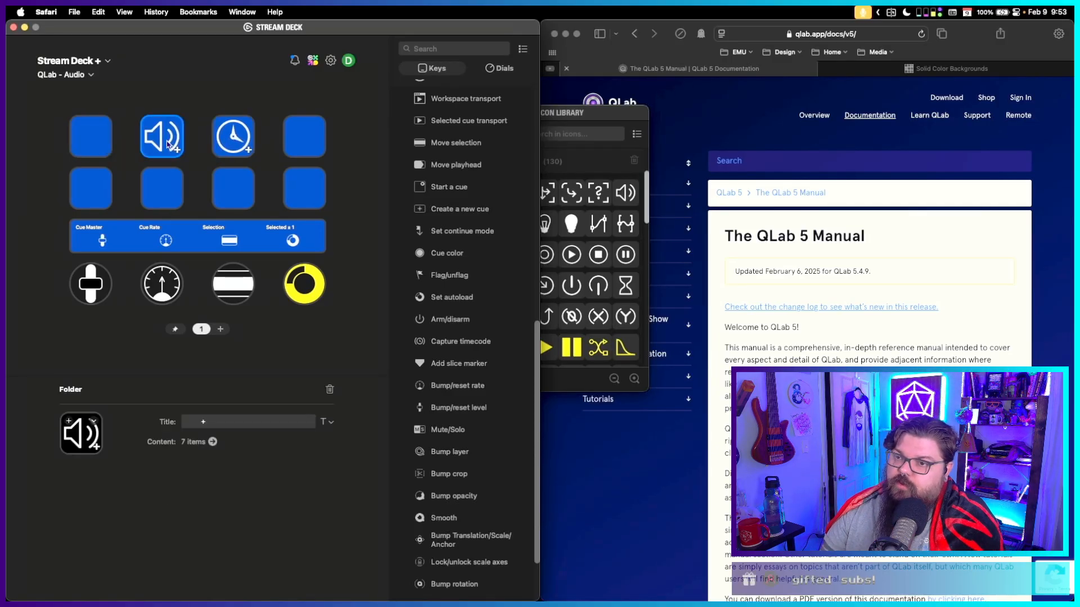
Copy the Group cue key from the speaker-icon folder and paste it onto the first key of the parent page.
double_click(168, 144)
left_click(176, 146)
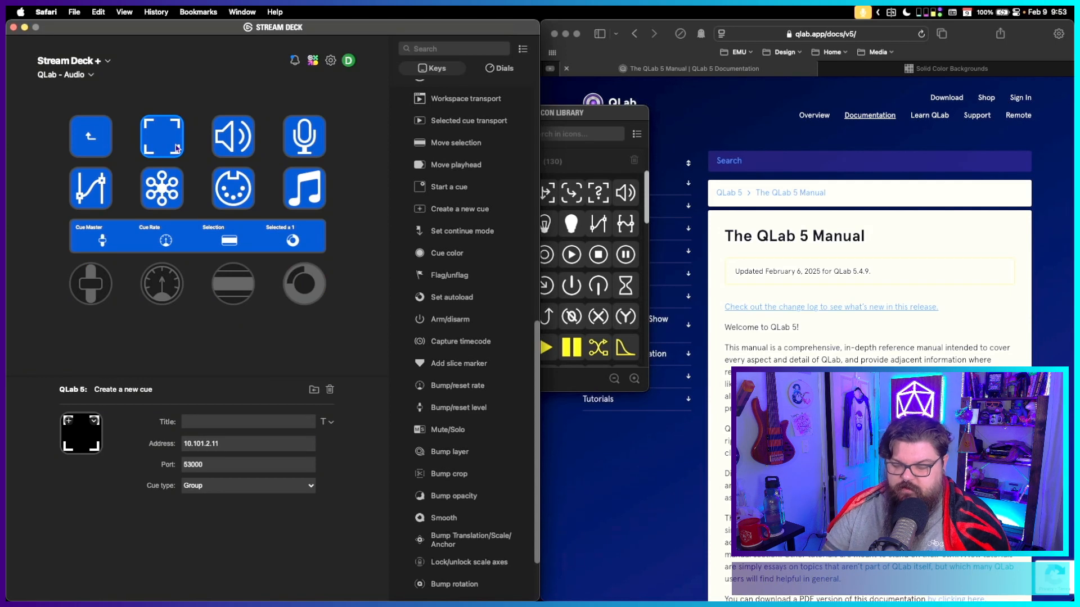
left_click(106, 138)
left_click(100, 138)
key("super+v")
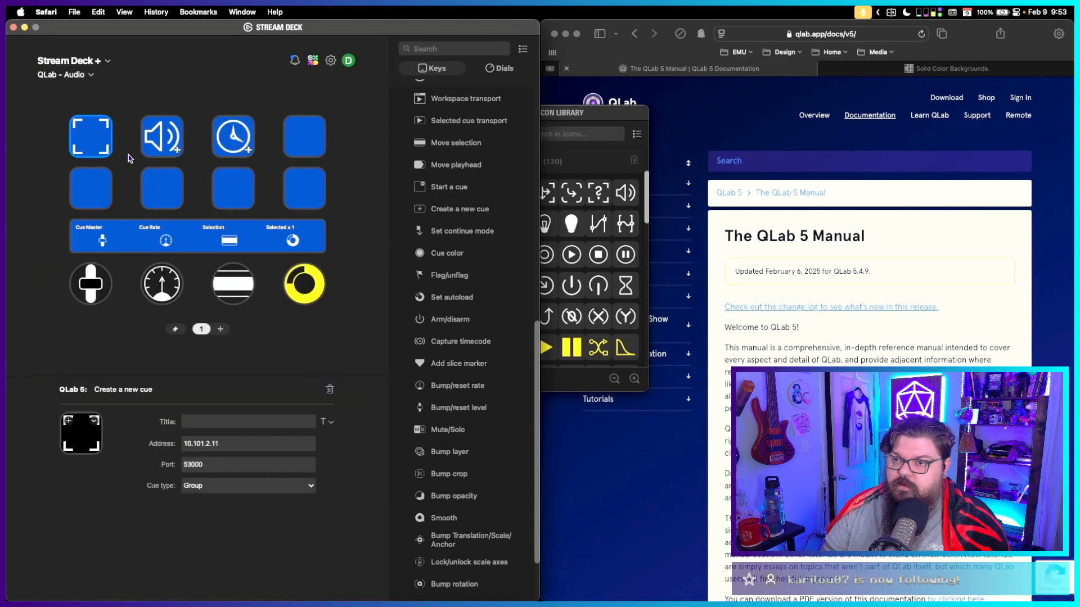
Delete the Group cue key from the speaker-icon folder.
double_click(172, 140)
left_click(176, 143)
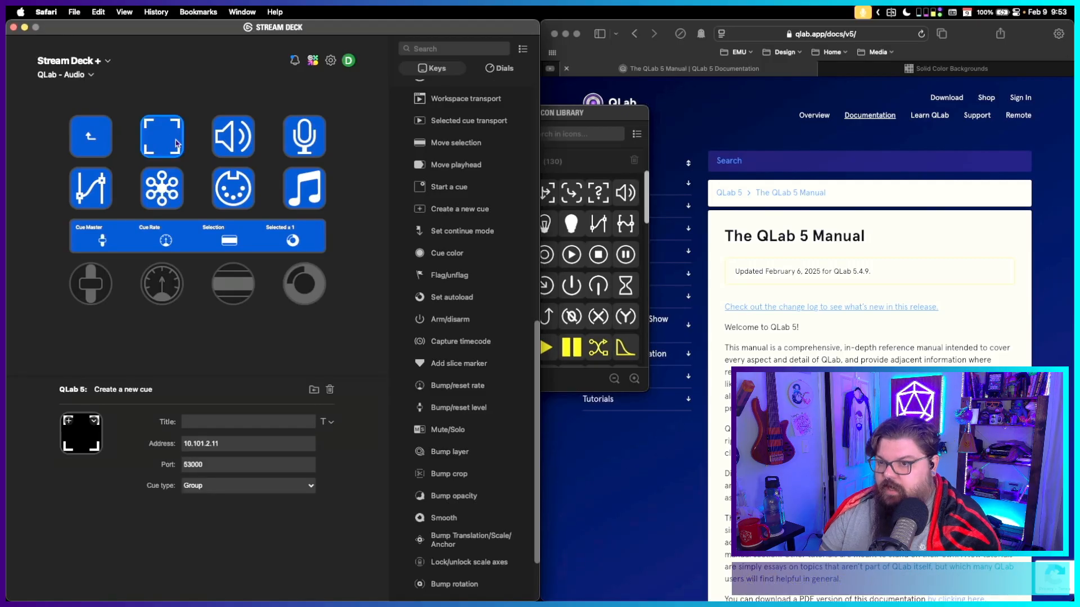
key("Delete")
Shift the Audio, Mic, Fade and Network cue keys one position forward to fill the gap in the folder.
left_click_drag(217, 136, 163, 132)
left_click_drag(300, 133, 234, 135)
left_click_drag(104, 194, 304, 136)
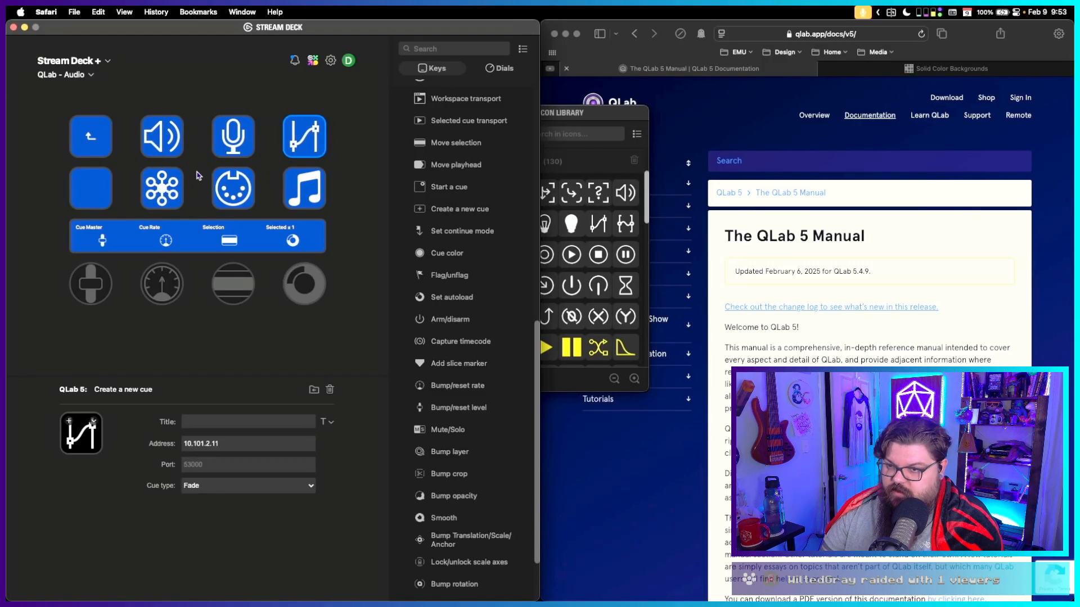
left_click_drag(160, 194, 105, 192)
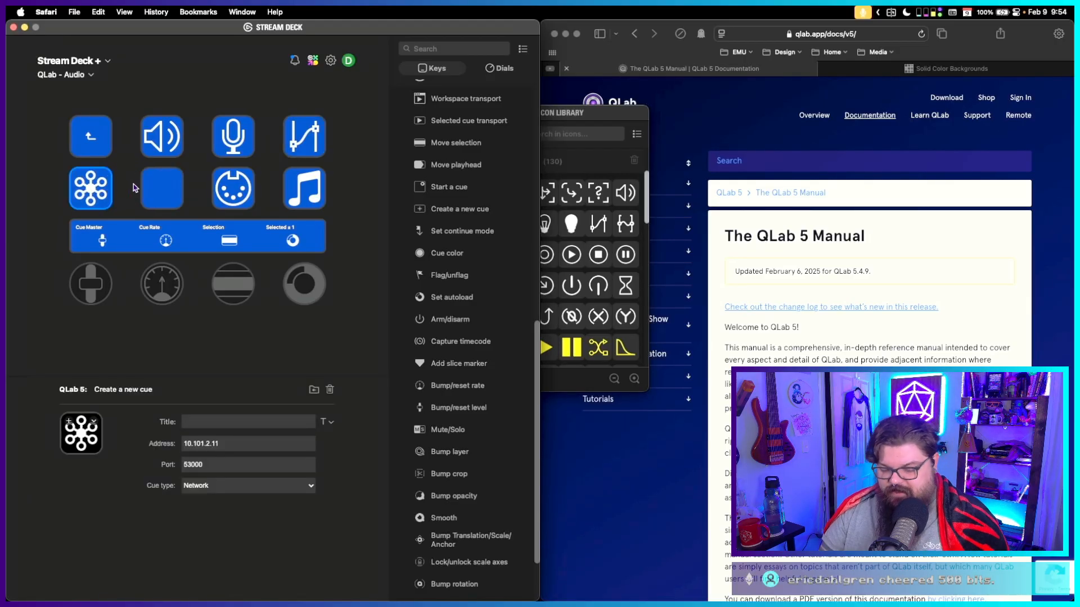
Paste a cue key into the empty bottom-row slot, set its cue type to Timecode, and return to the parent page.
left_click(163, 184)
key("super+v")
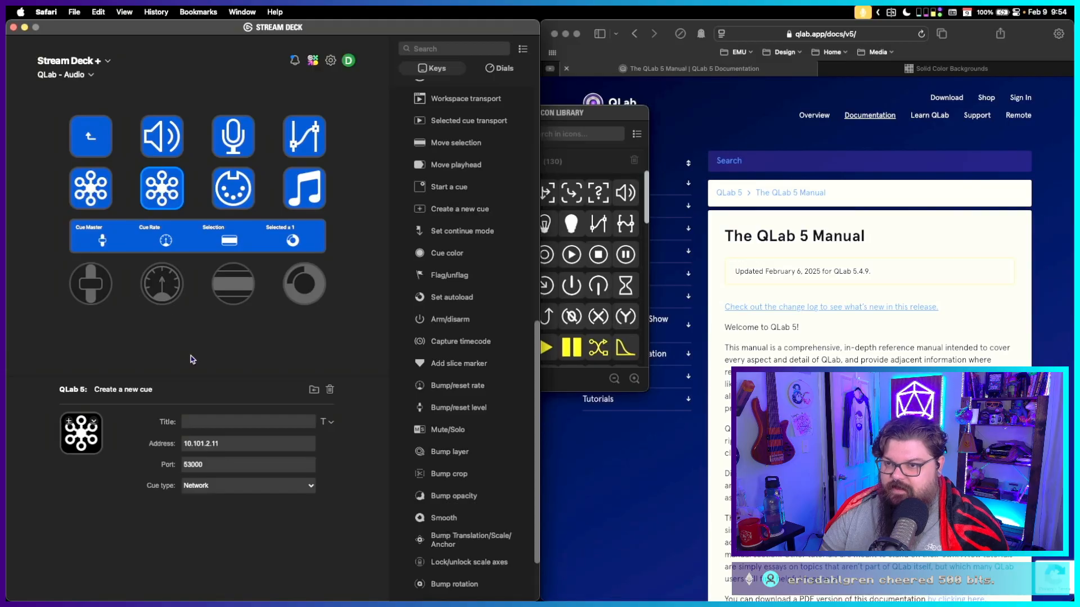
left_click(235, 485)
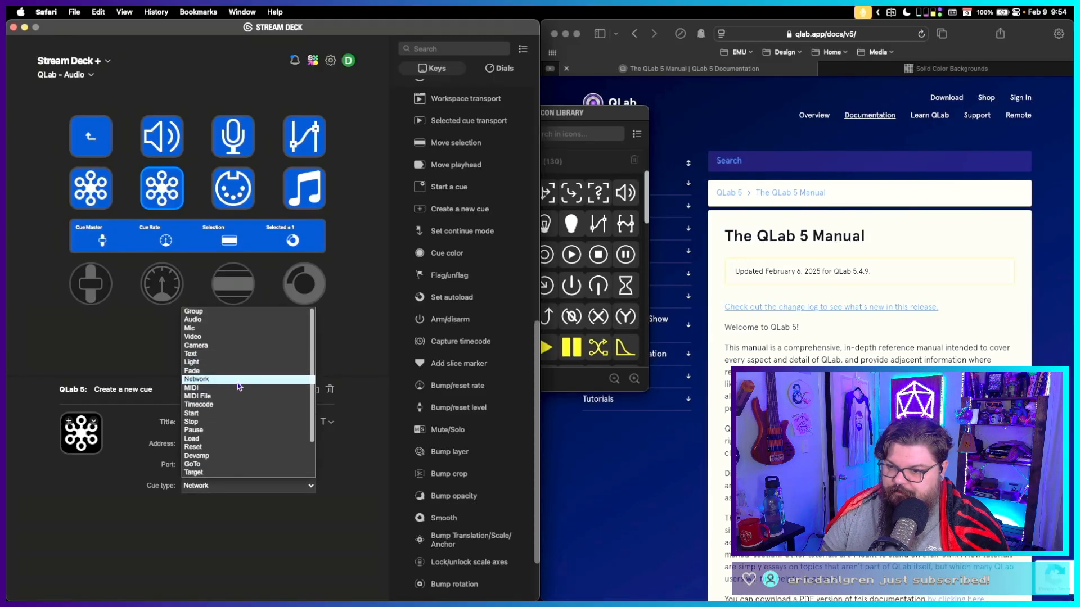
left_click(224, 407)
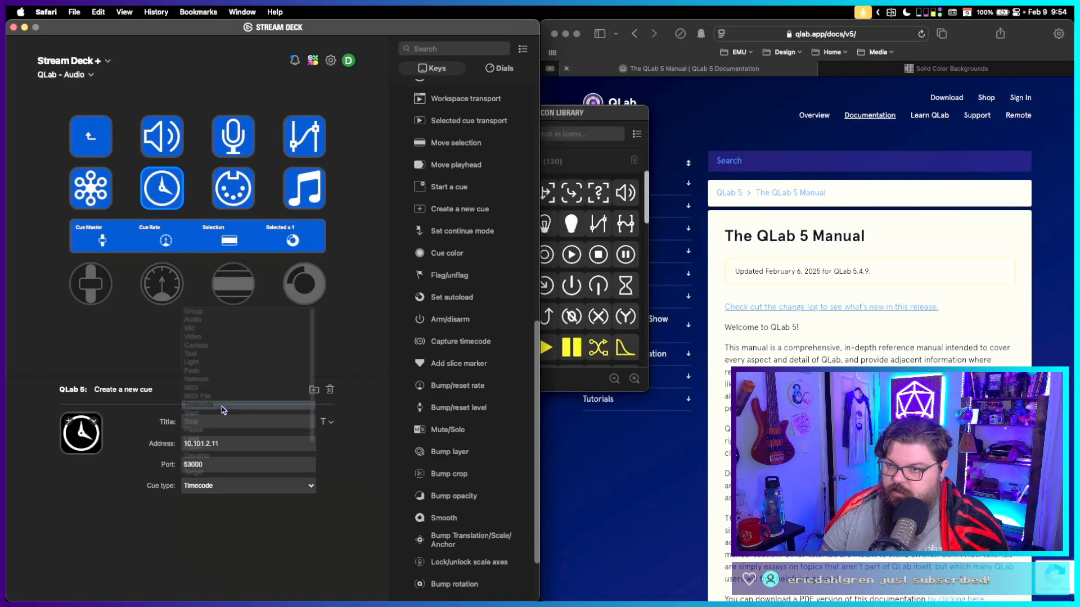
double_click(94, 140)
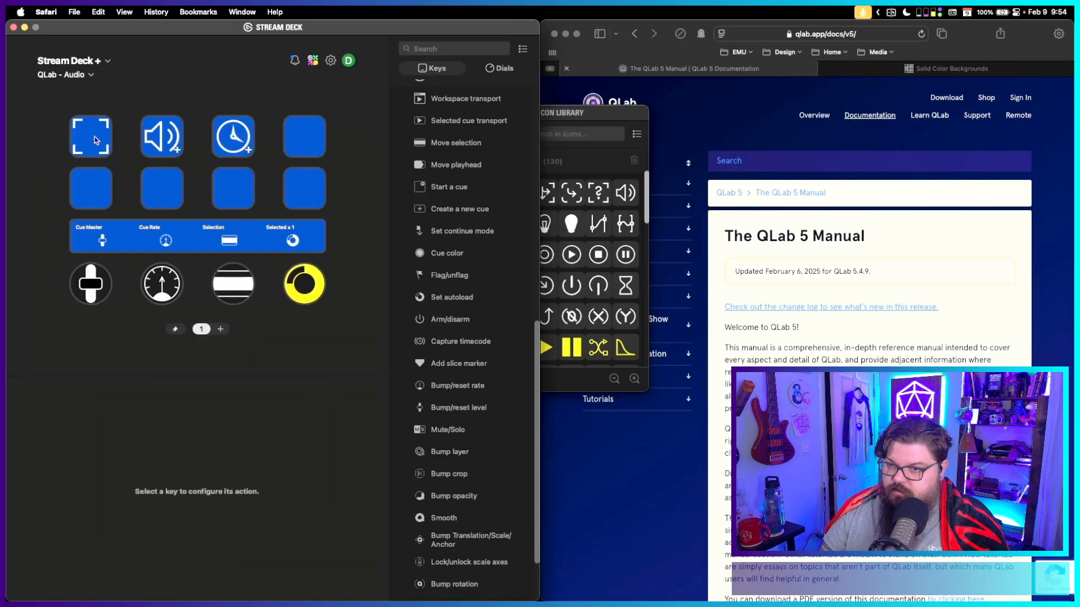
Check the clock-icon folder's contents and replace its icon with the circled play icon from the QLab 5 Official Icon Pack.
double_click(230, 131)
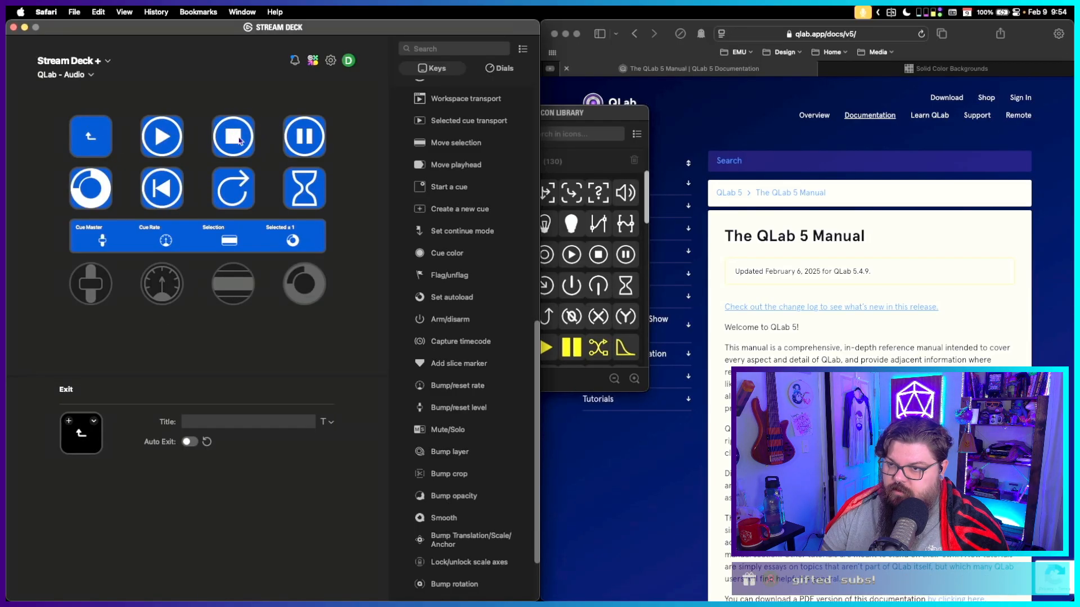
double_click(99, 137)
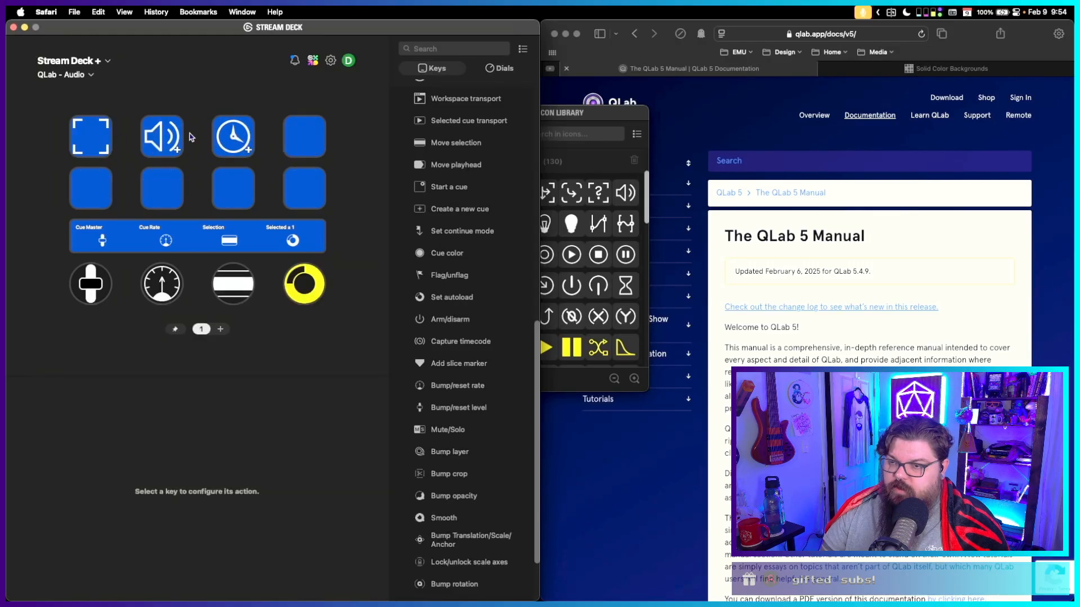
left_click(233, 136)
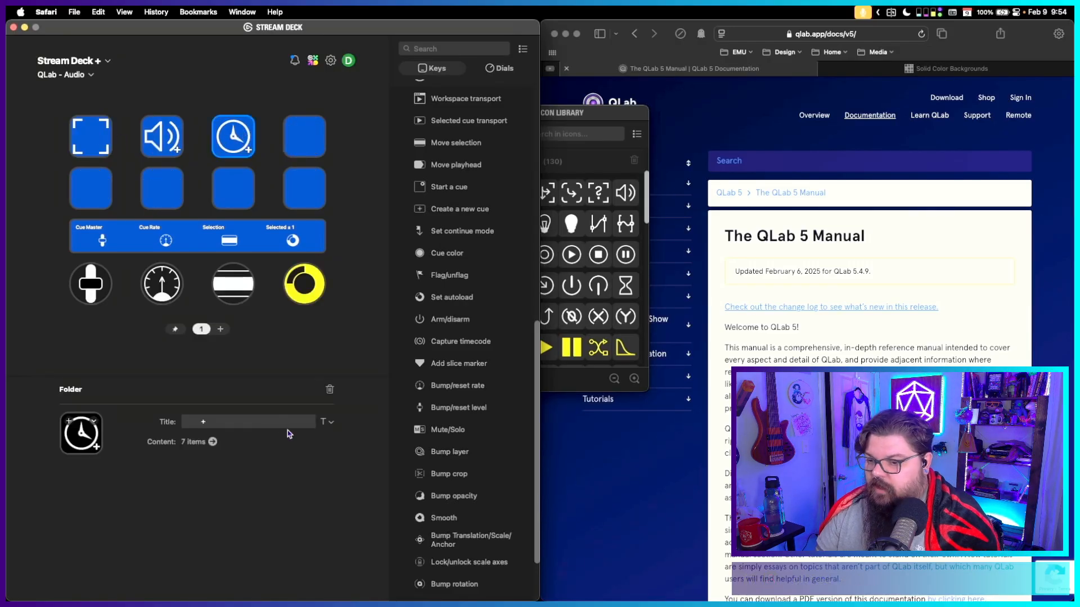
left_click(604, 115)
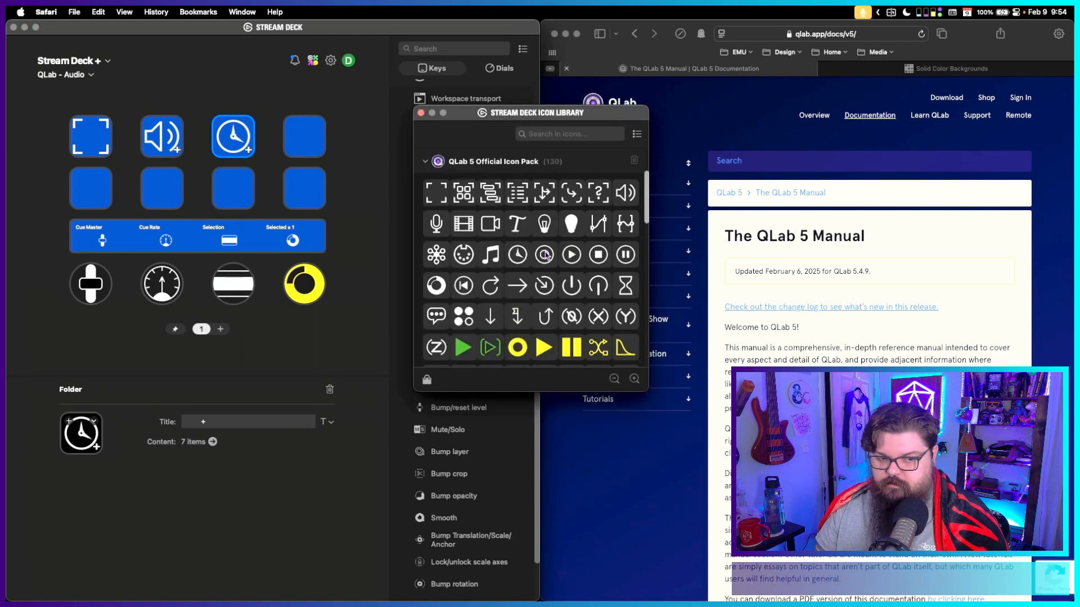
left_click(578, 257)
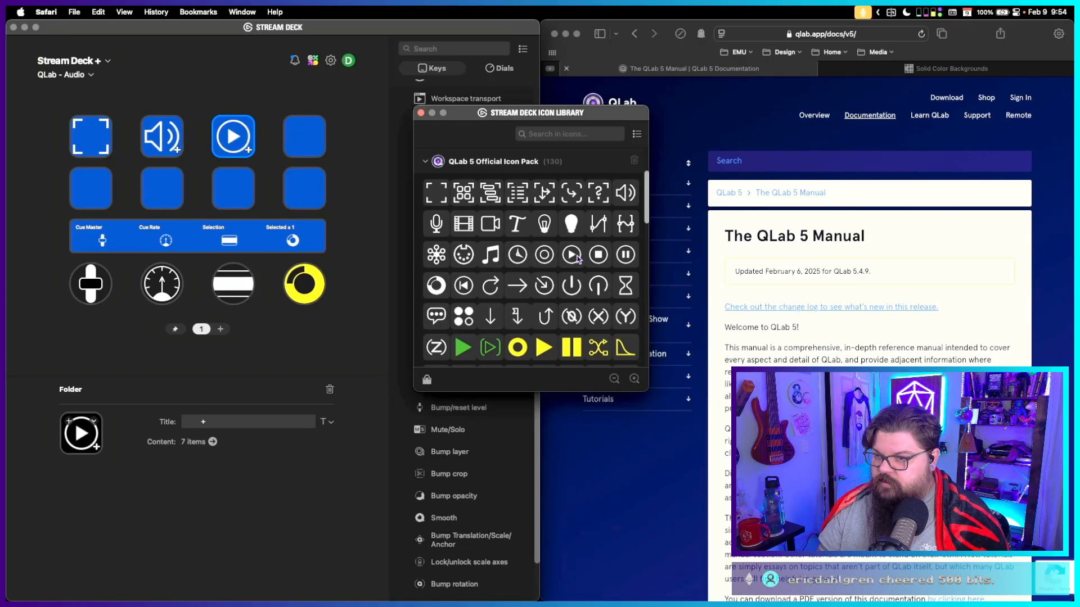
Review the keys inside the speaker-icon folder and the play-icon folder, and return to the parent page.
left_click(158, 138)
double_click(158, 139)
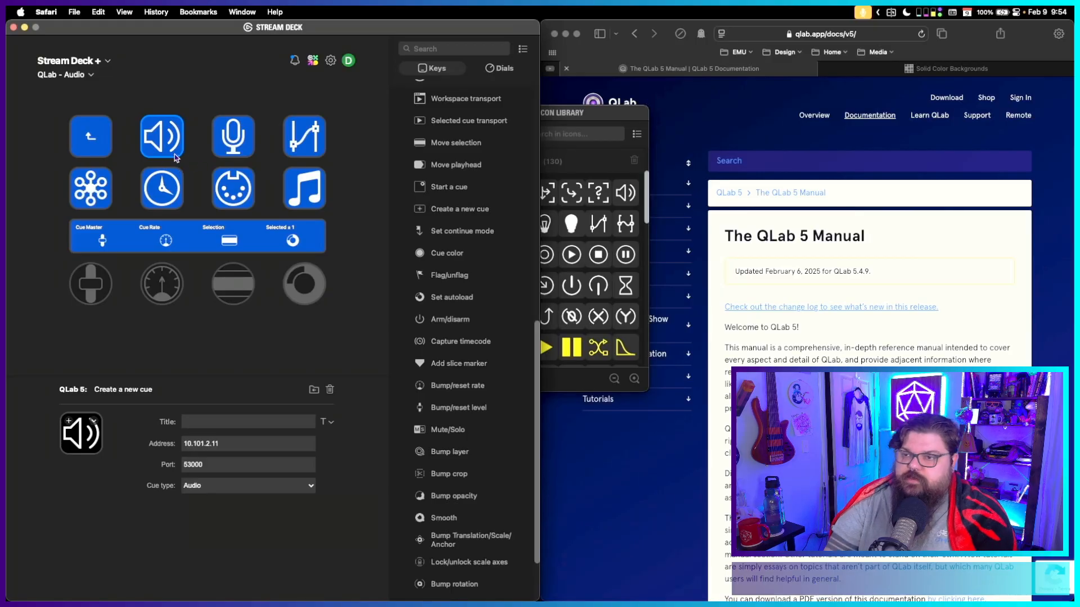
left_click(102, 143)
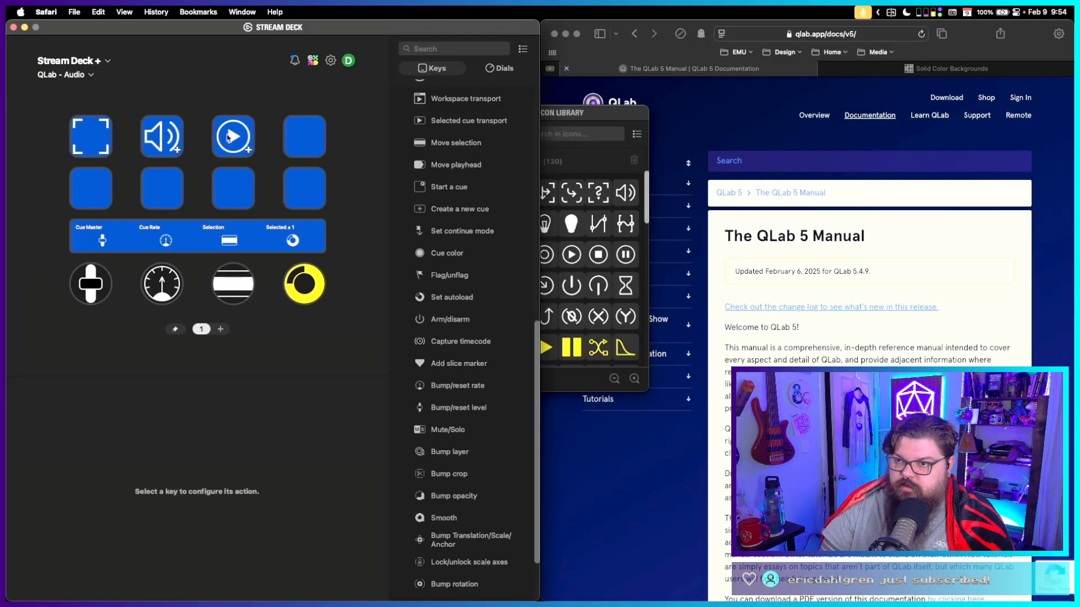
left_click(227, 138)
double_click(231, 139)
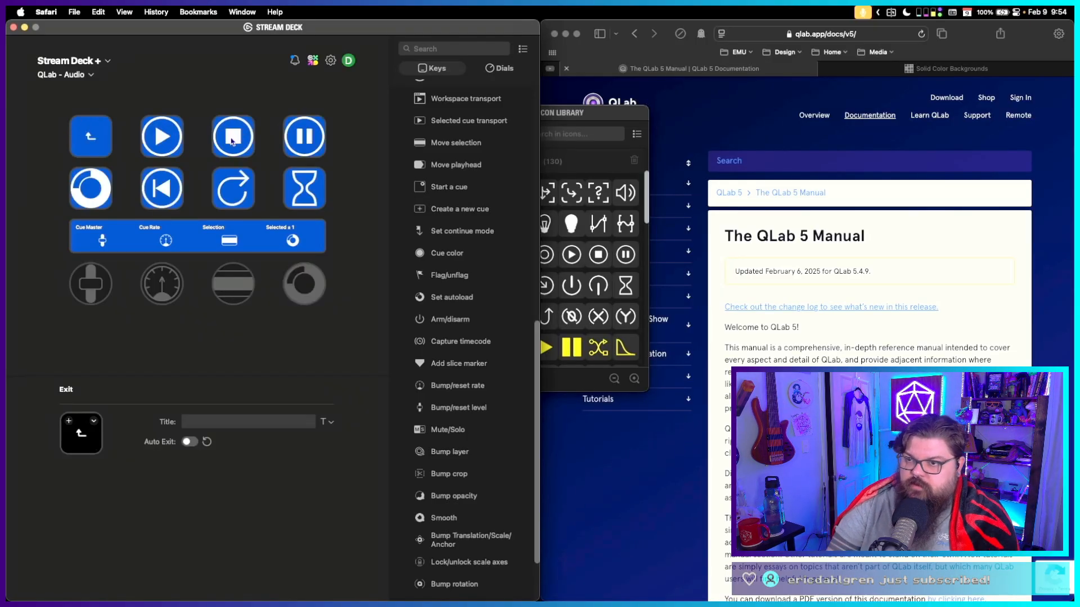
left_click(95, 136)
left_click(95, 138)
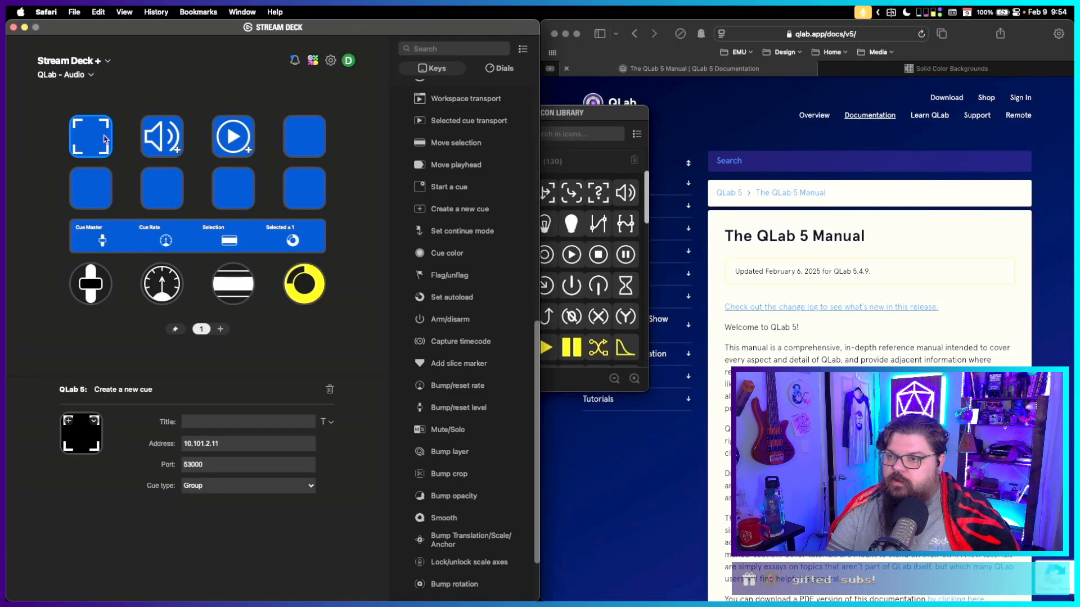
Title the load-to-time dial "Load to Time".
left_click(298, 239)
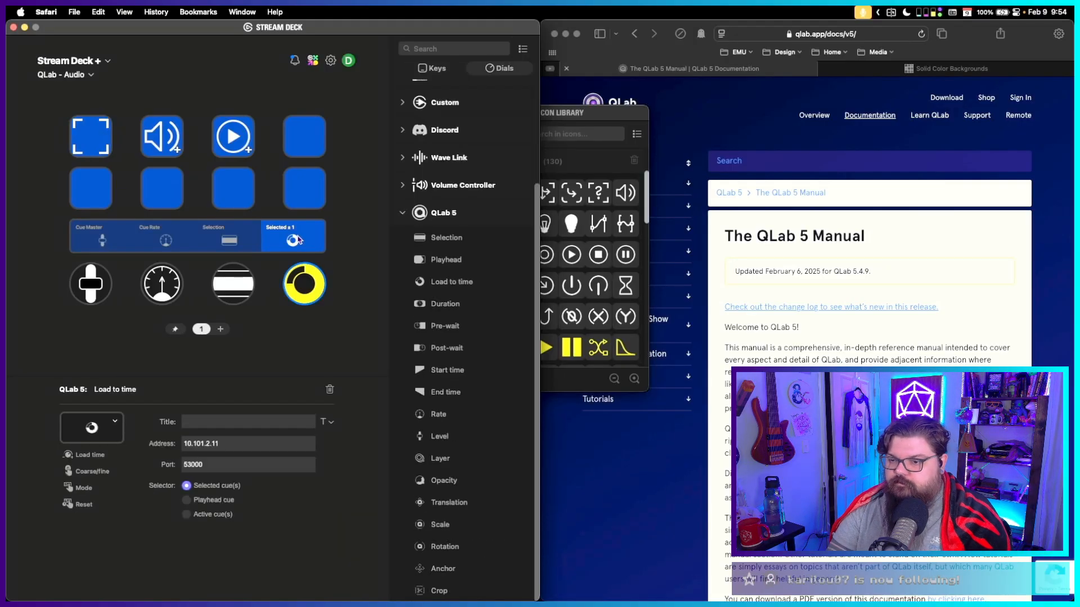
left_click(227, 419)
type("Load to")
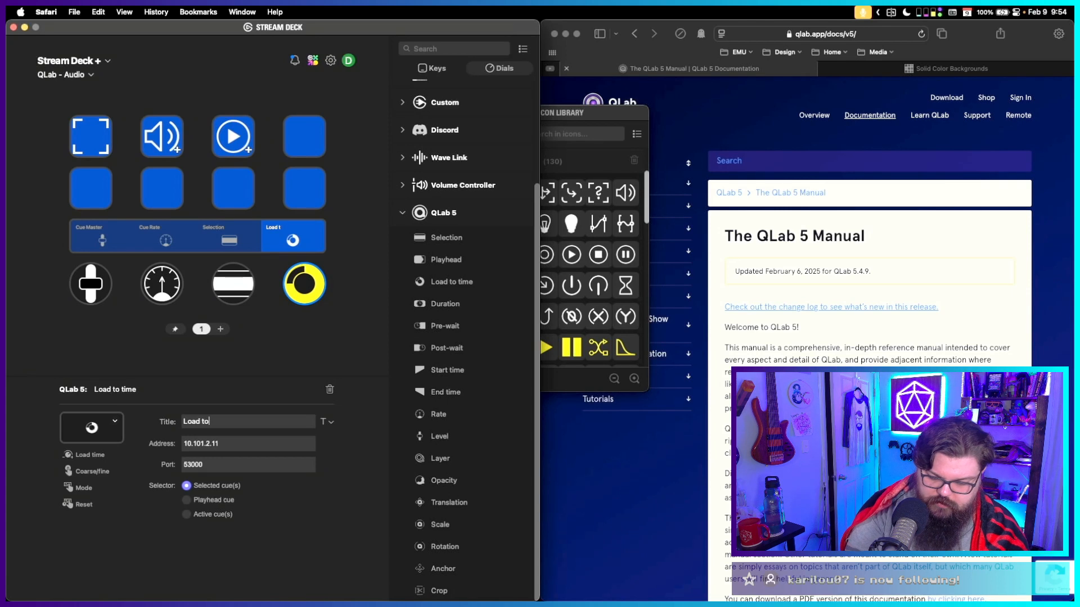
type(" Time")
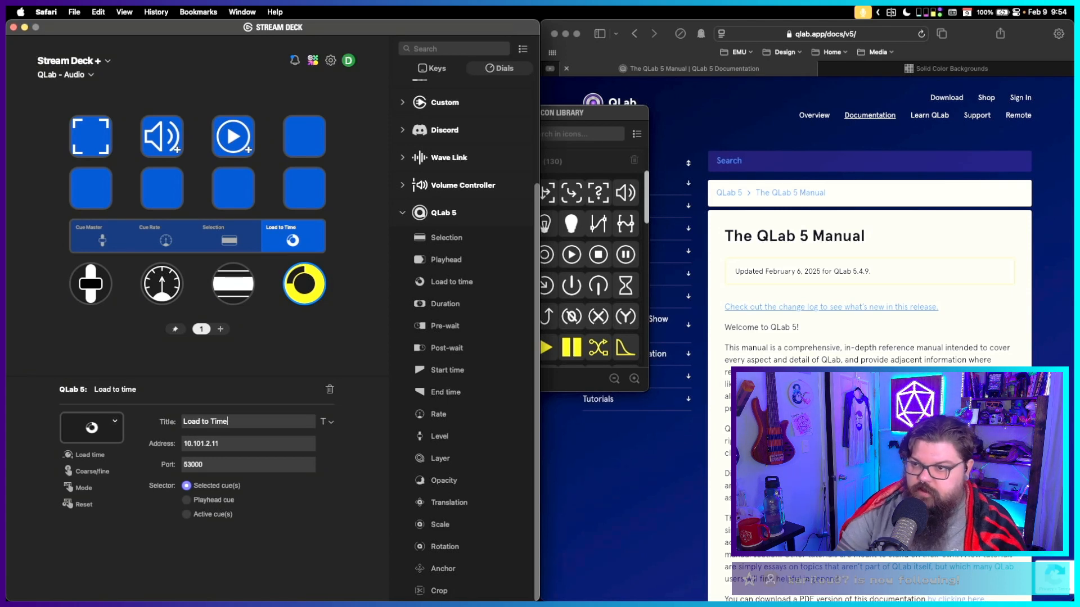
left_click(227, 231)
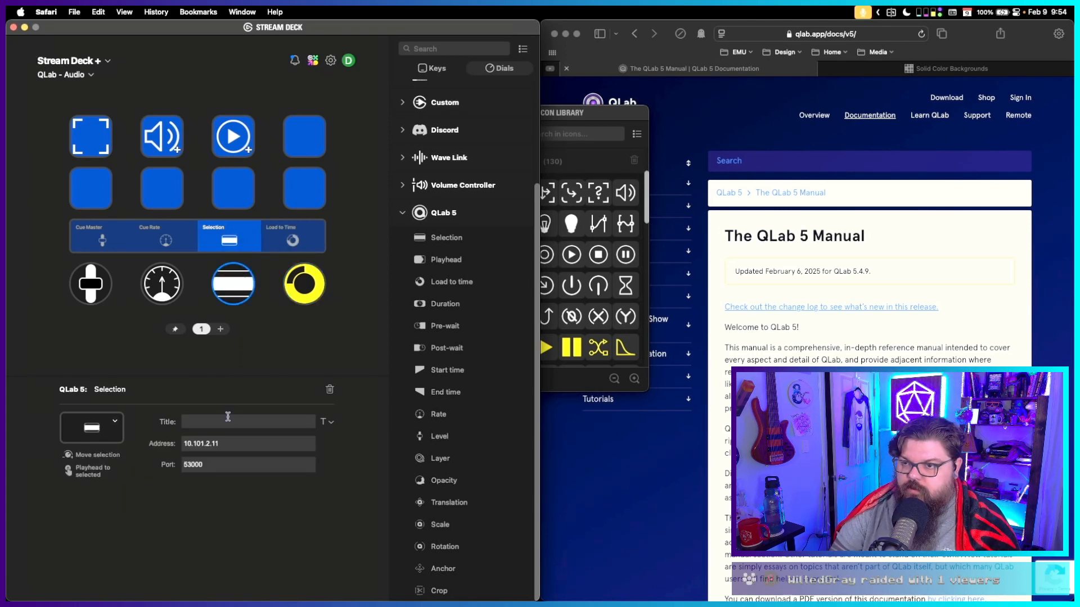
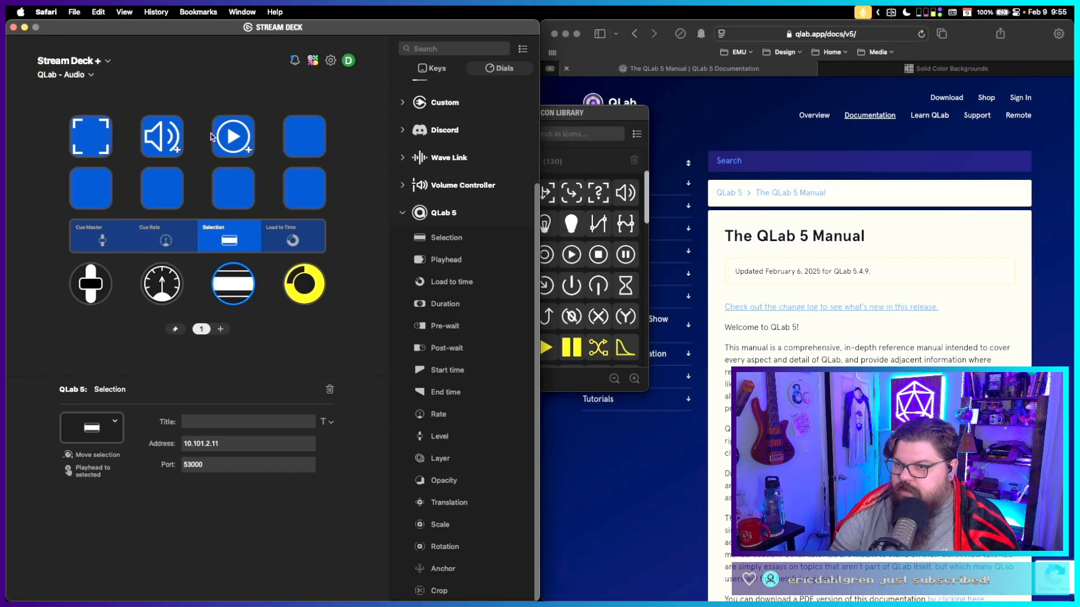
Shift the play folder, speaker folder and Group cue key one position forward to free the first key.
left_click_drag(245, 136, 304, 138)
left_click_drag(176, 134, 239, 137)
left_click_drag(100, 138, 162, 136)
Add a Switch Profile action to the empty first key.
left_click(96, 139)
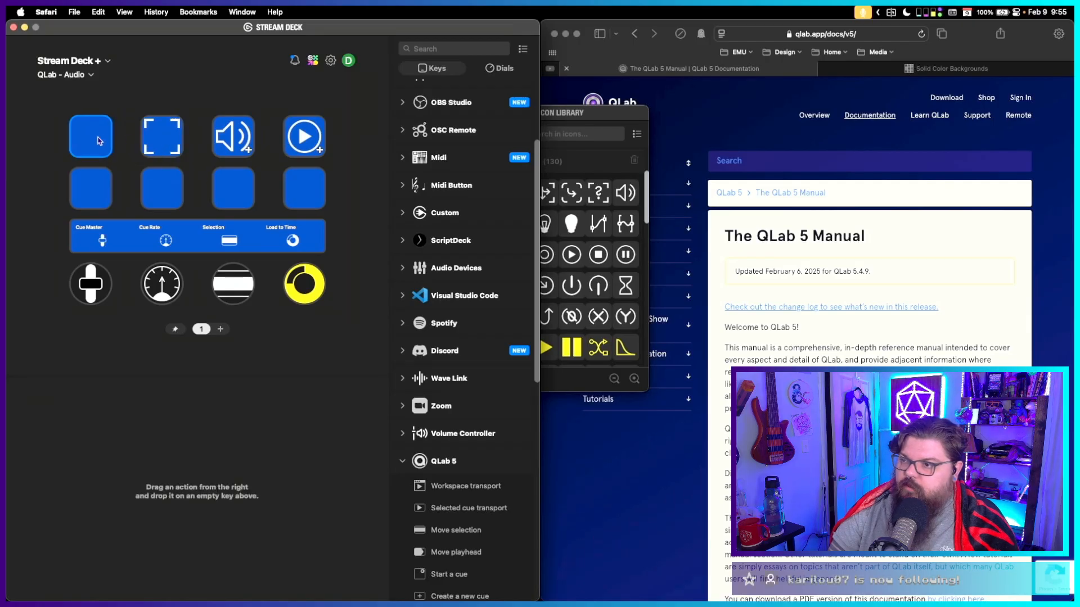
scroll(433, 164, "up", 5)
left_click(402, 123)
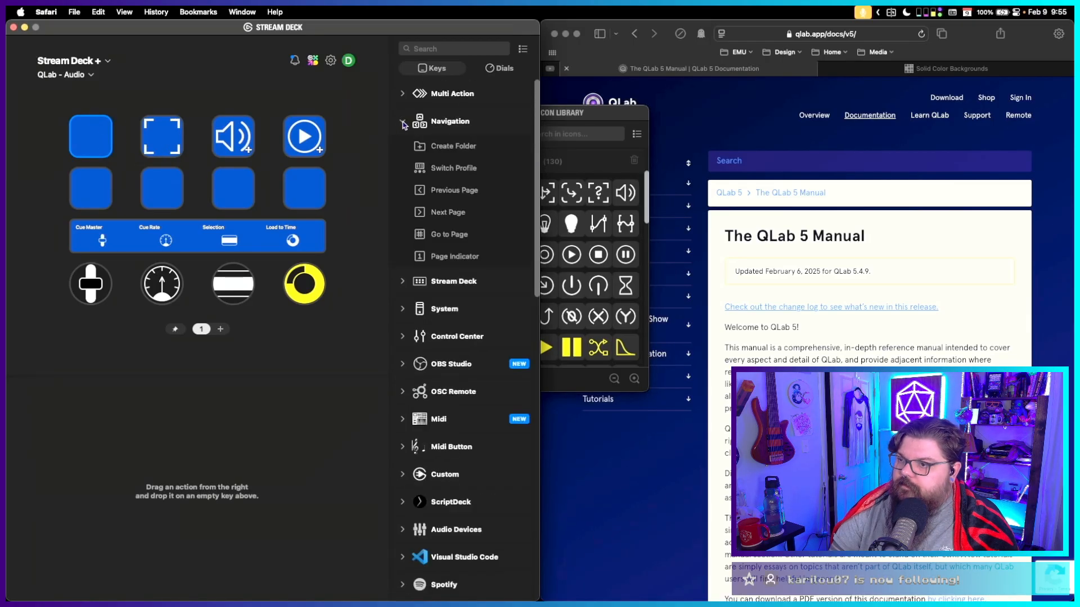
left_click_drag(419, 163, 85, 135)
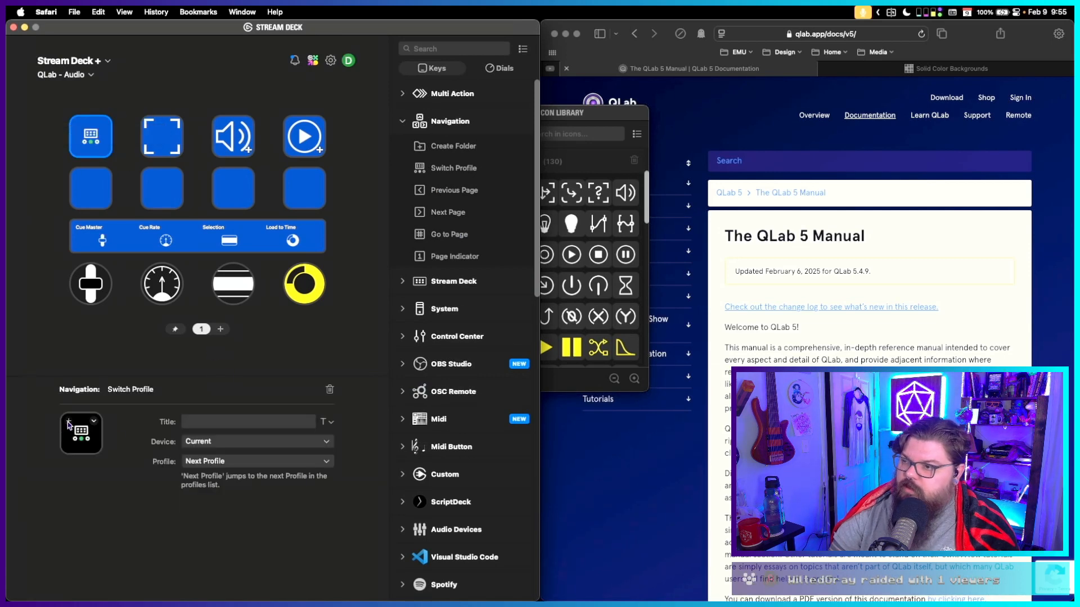
Give the Switch Profile key the circular QLab logo icon and set its target profile to QLab - Home.
left_click(573, 130)
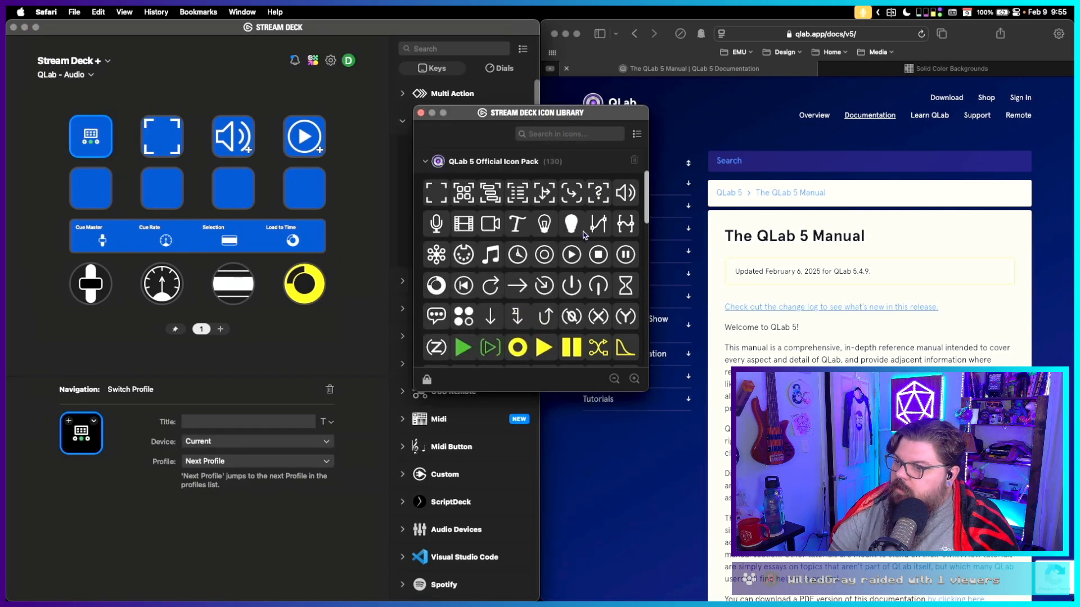
scroll(582, 248, "down", 10)
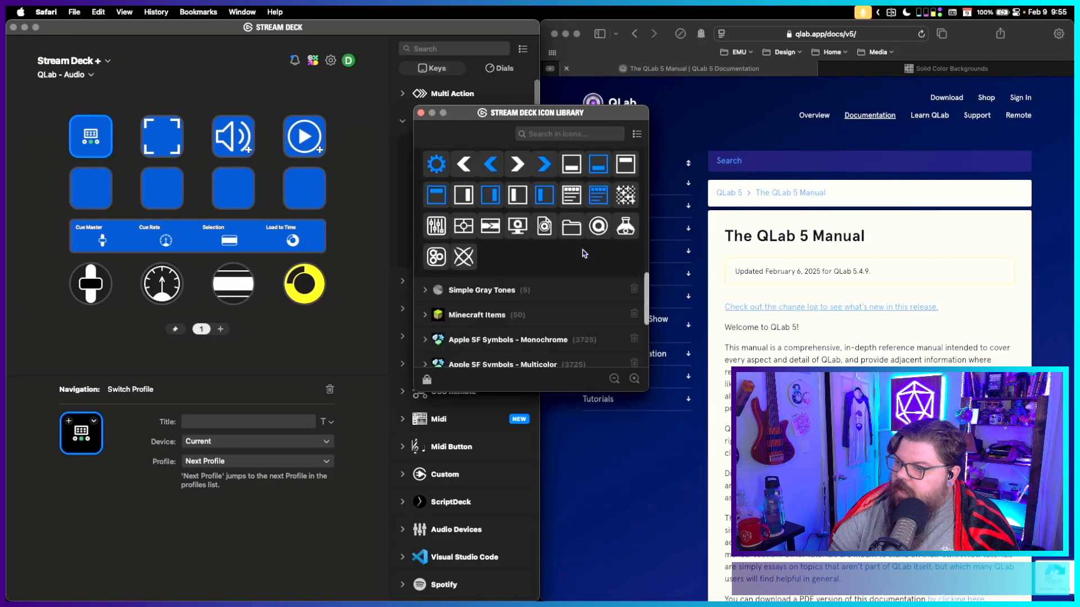
left_click(600, 229)
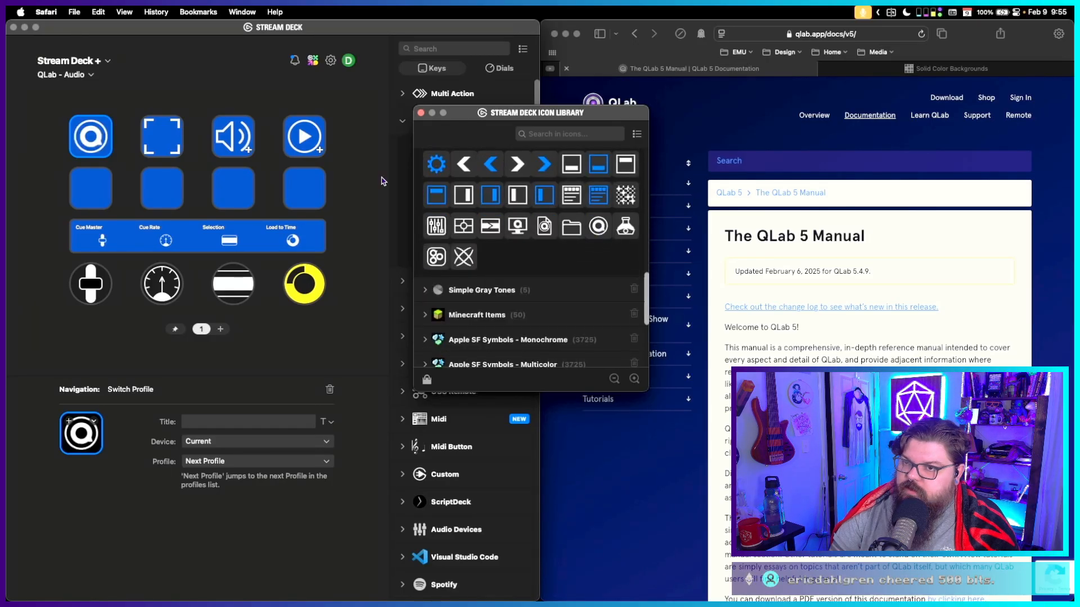
left_click(241, 461)
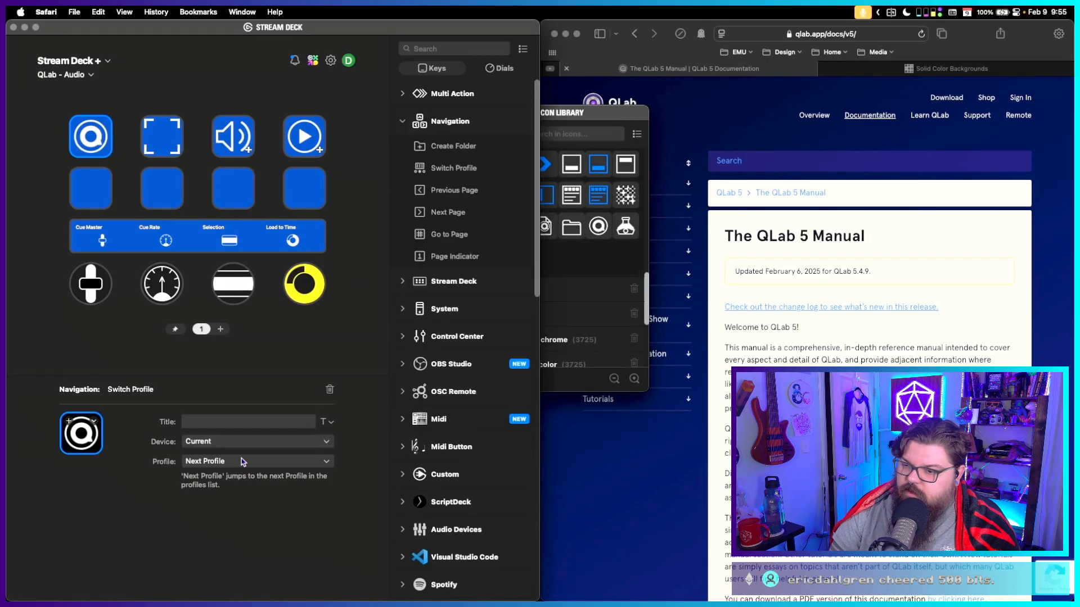
left_click(224, 414)
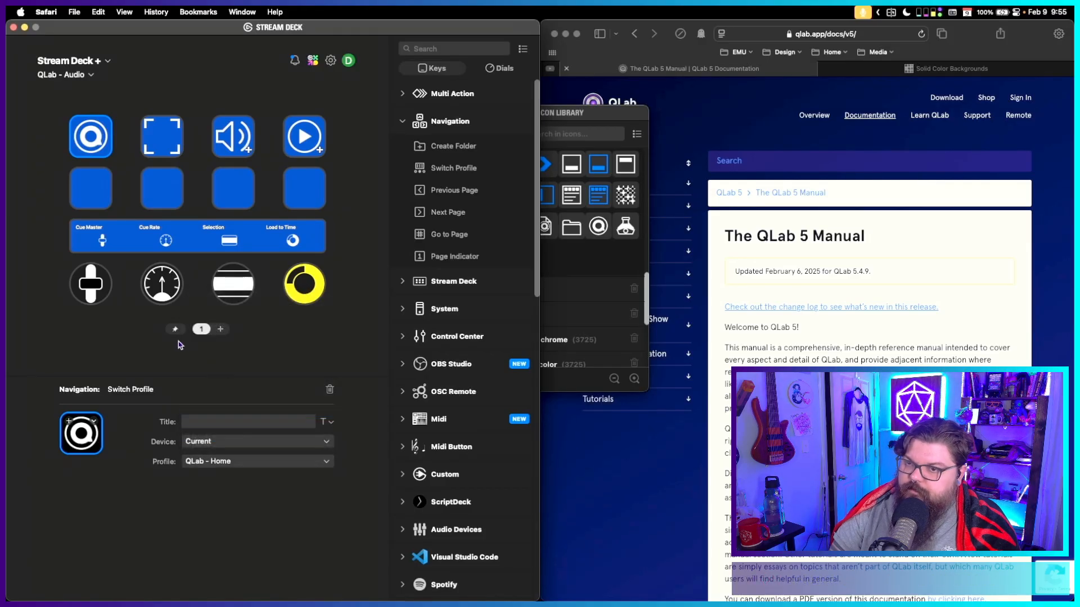
Look over the QLab - Home profile and return to the QLab - Audio profile.
left_click(79, 75)
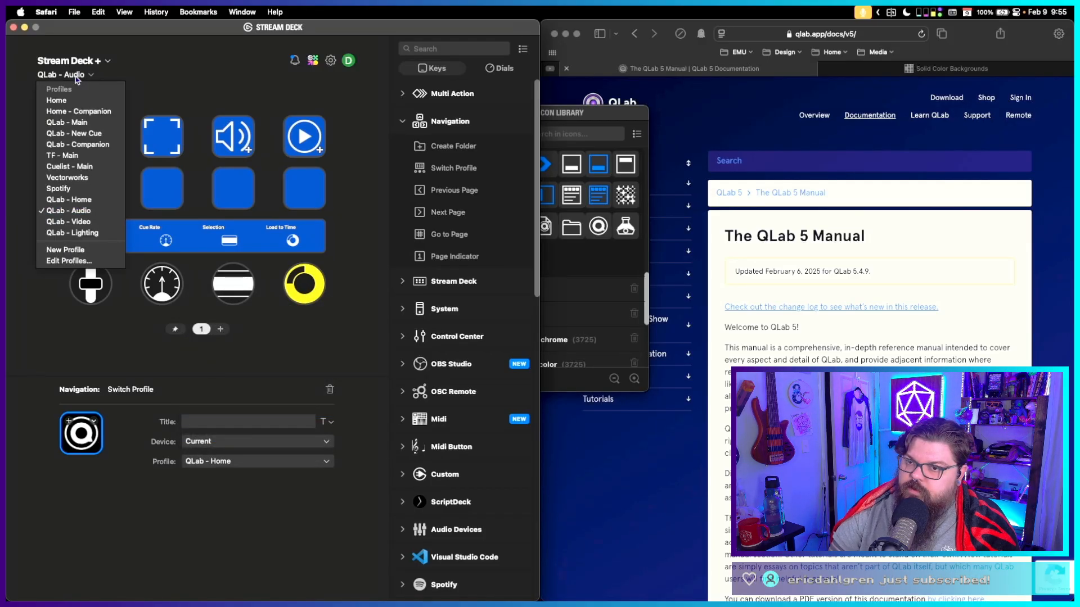
left_click(69, 199)
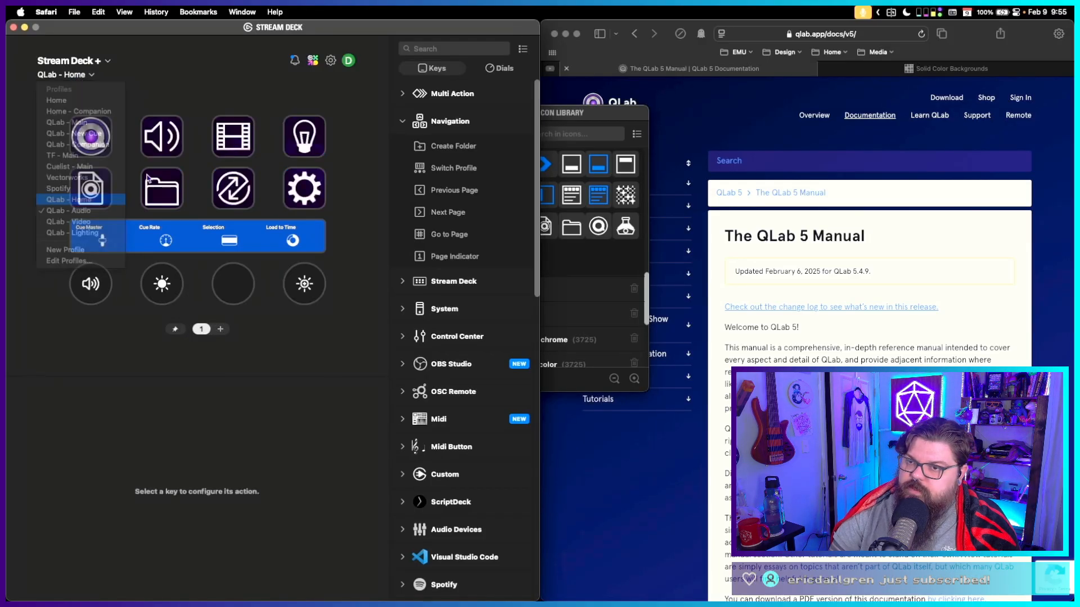
left_click(73, 75)
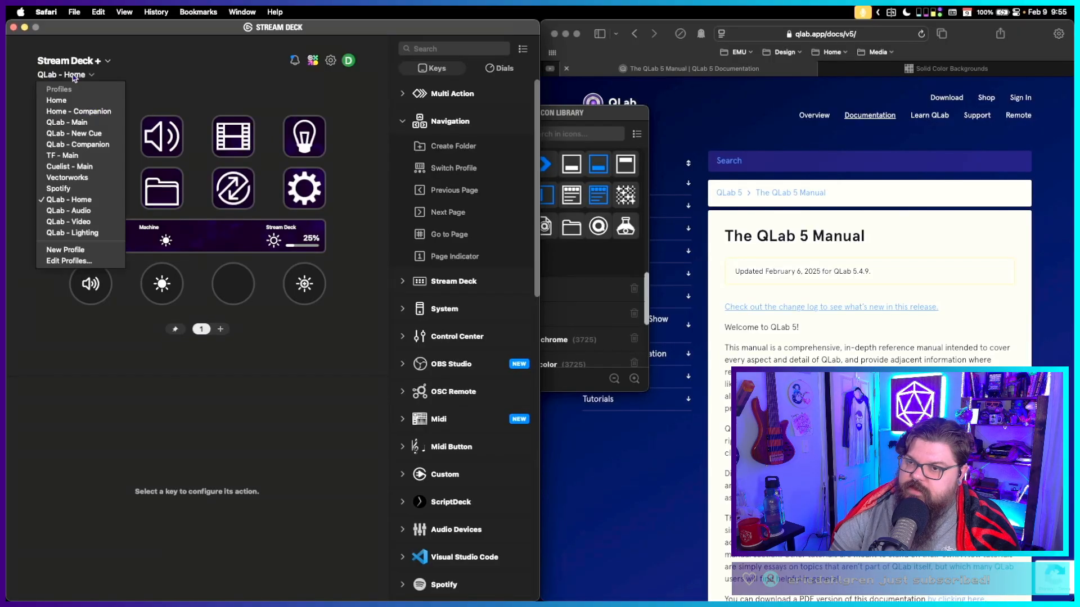
left_click(83, 212)
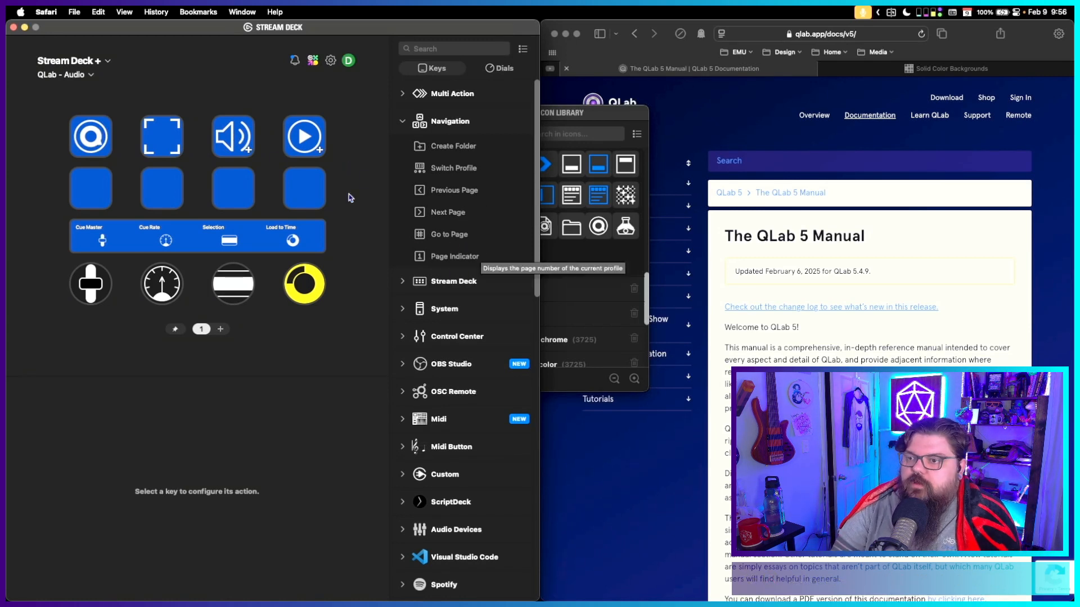
Change the speaker folder's title from a plus sign to "..." and turn off its title display.
left_click(173, 139)
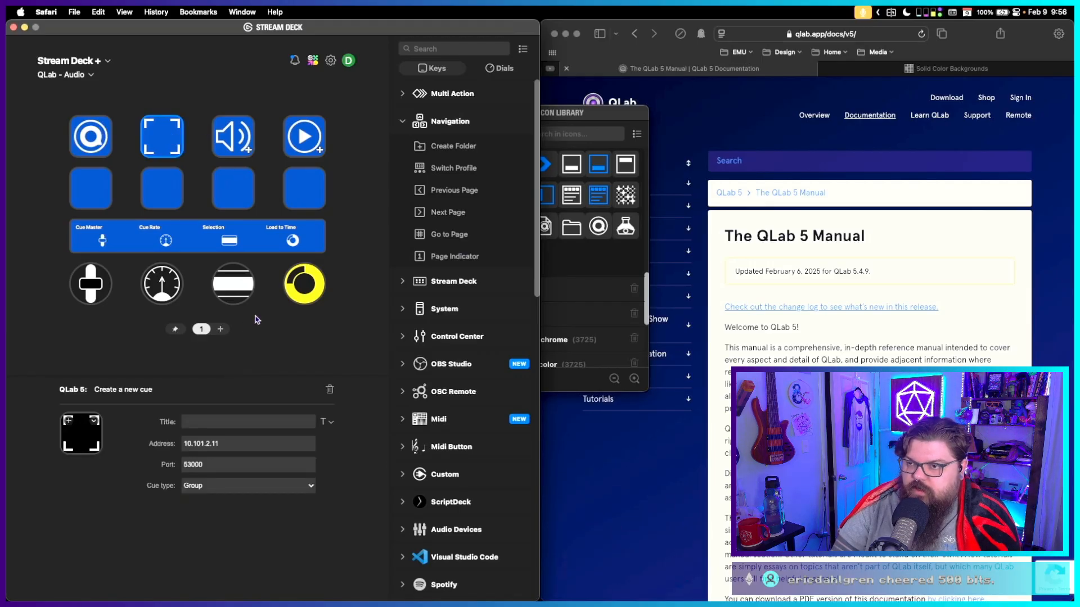
left_click(232, 153)
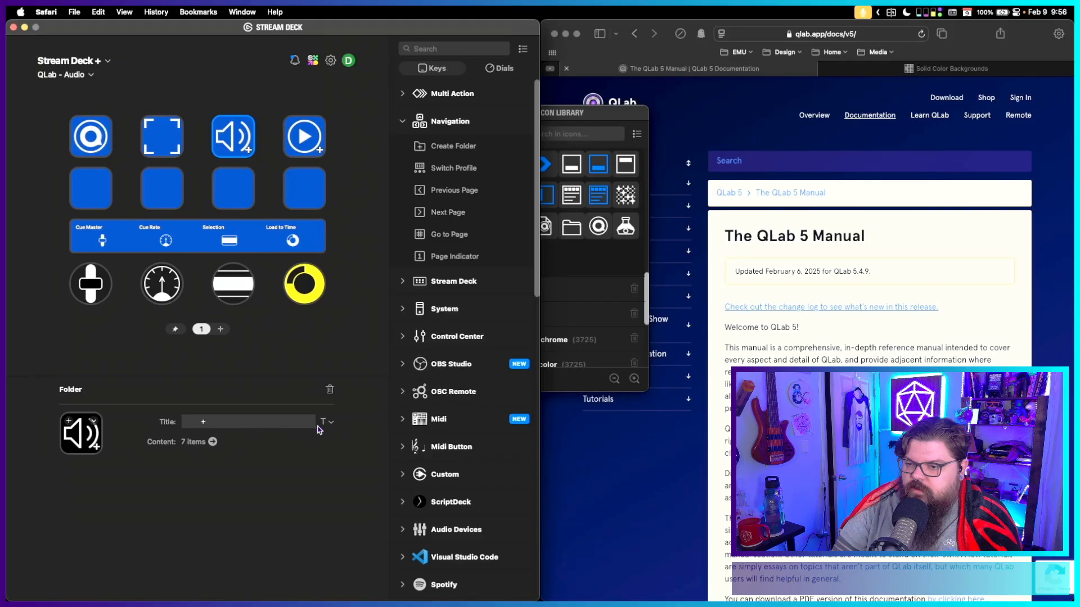
left_click(258, 422)
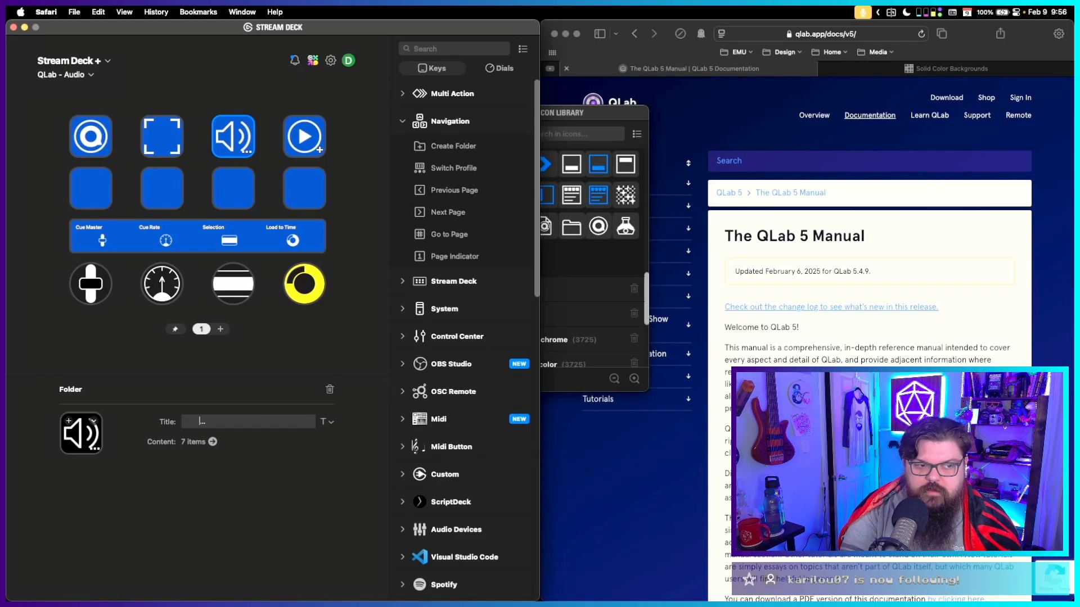
key("super+a")
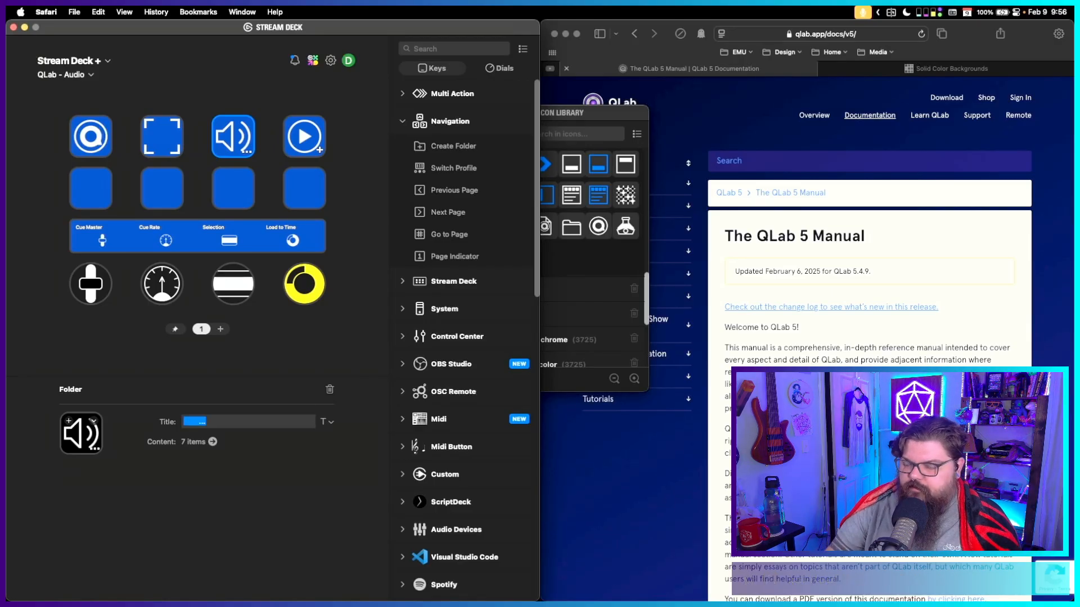
left_click(327, 422)
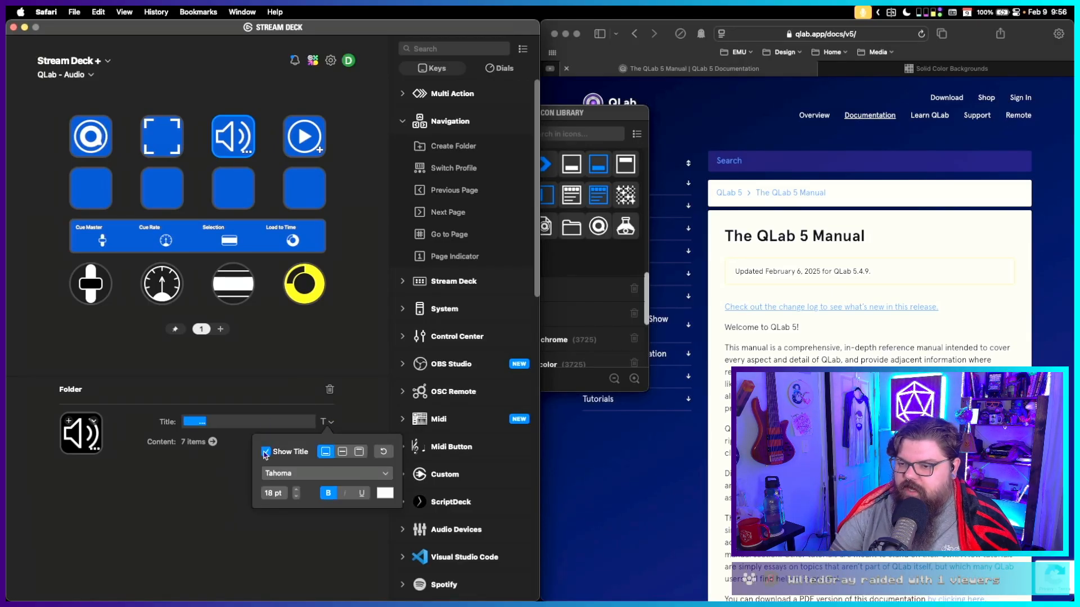
left_click(266, 453)
Turn off the title display on the play-icon folder, and open the speaker-icon folder.
left_click(309, 134)
left_click(308, 135)
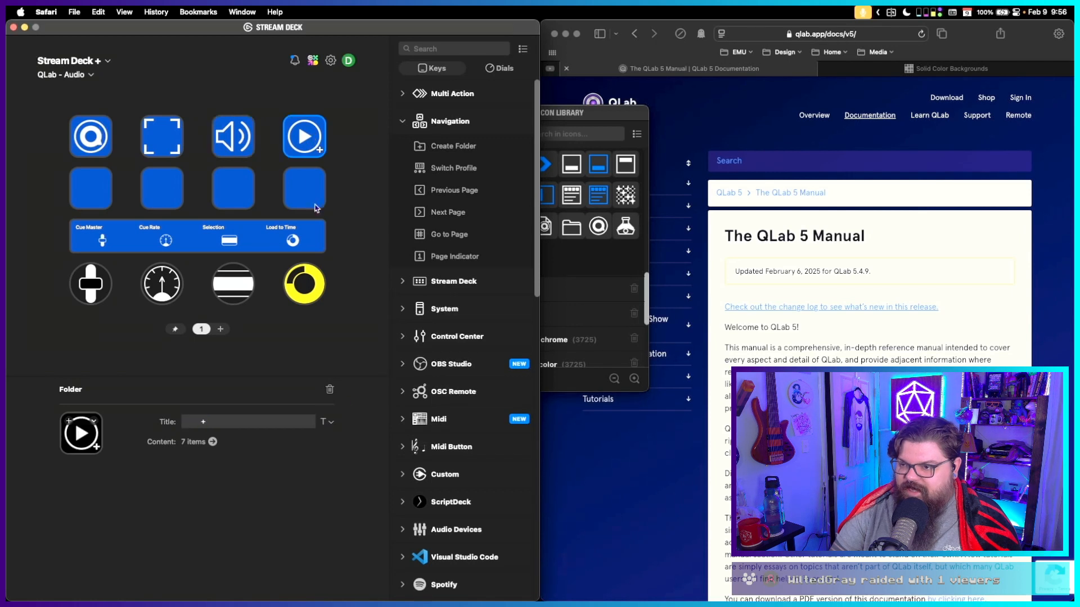
left_click(330, 424)
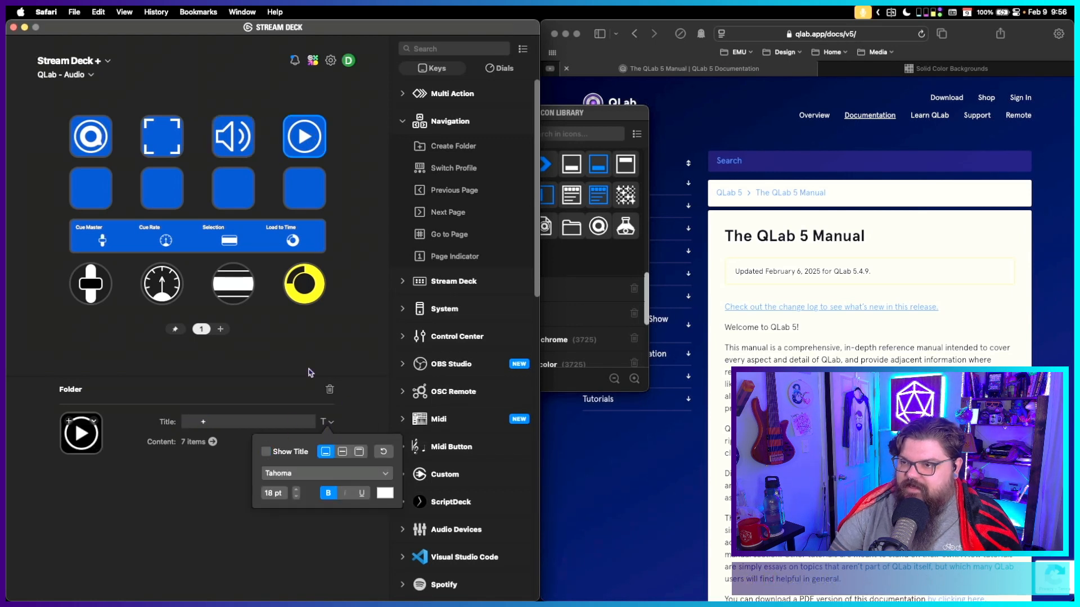
left_click(354, 186)
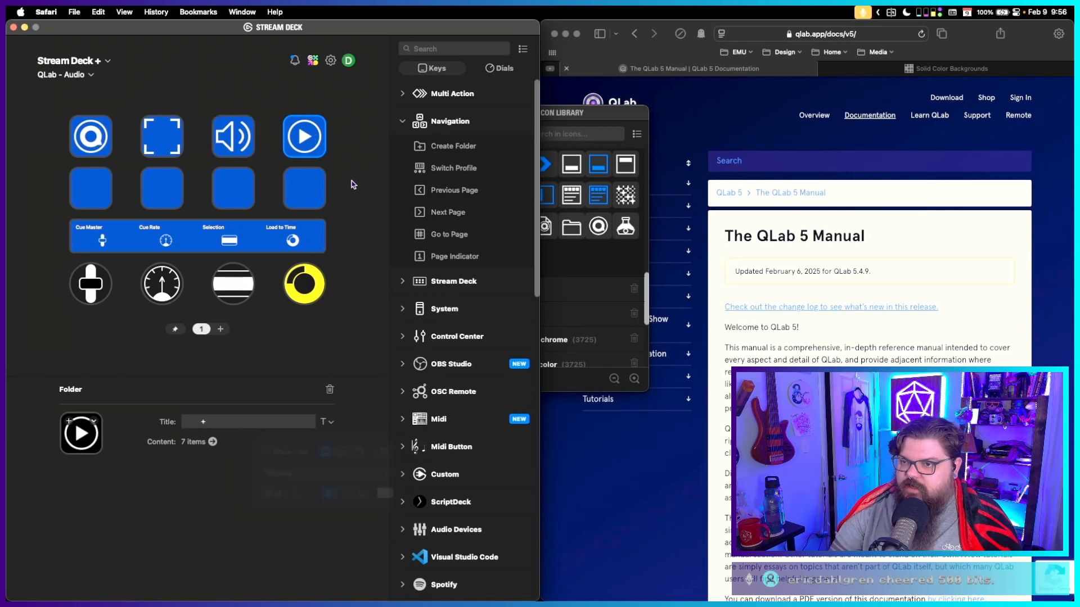
double_click(225, 136)
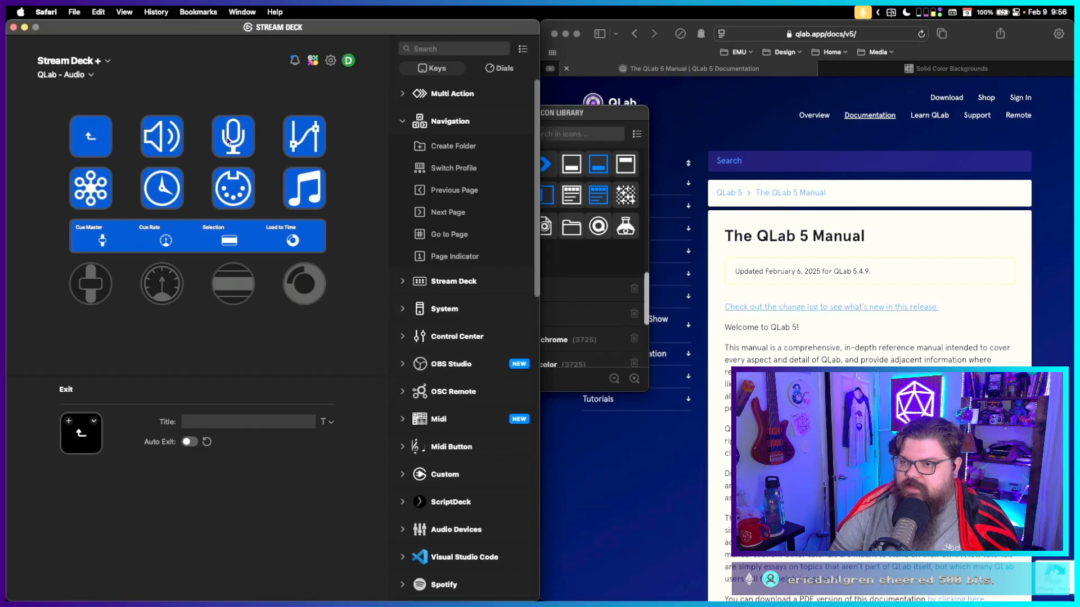
Return from the speaker-icon folder to the profile's main keys and check the settings of the Create a new cue key.
double_click(102, 140)
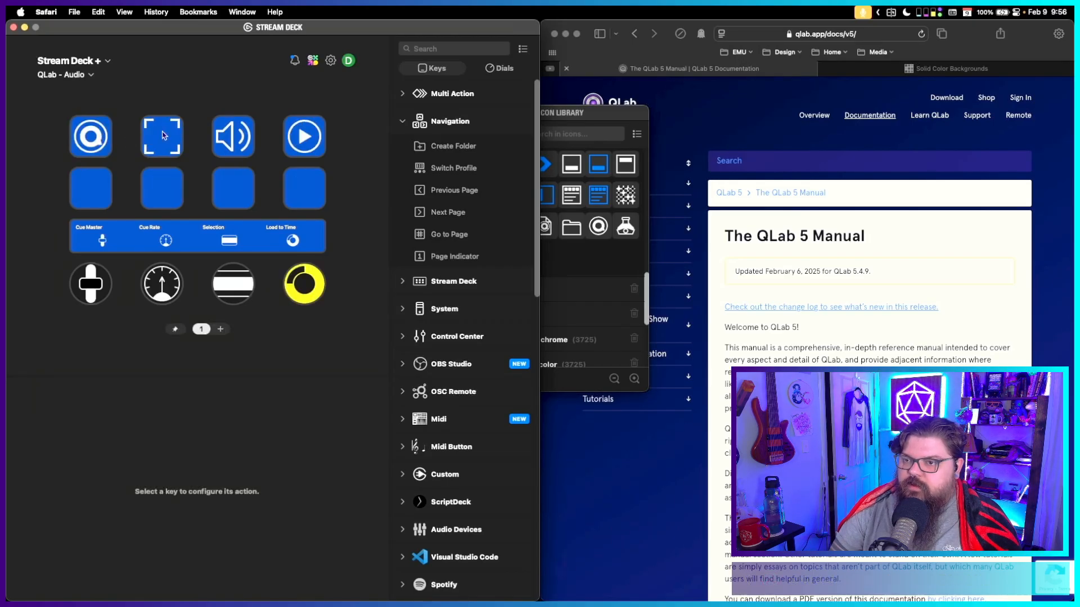
left_click(164, 136)
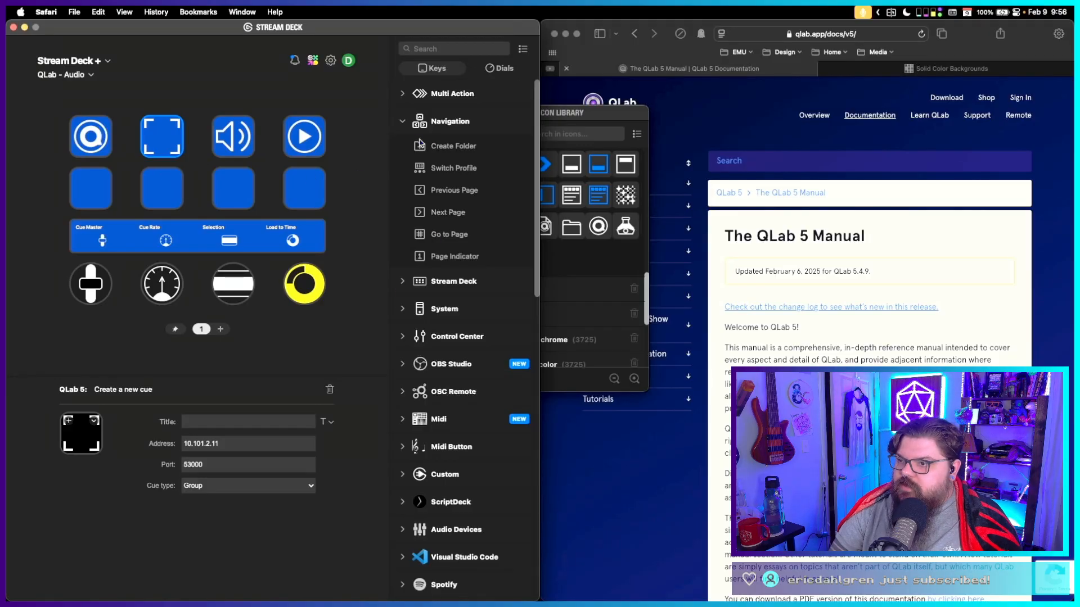
left_click(402, 121)
scroll(453, 428, "down", 6)
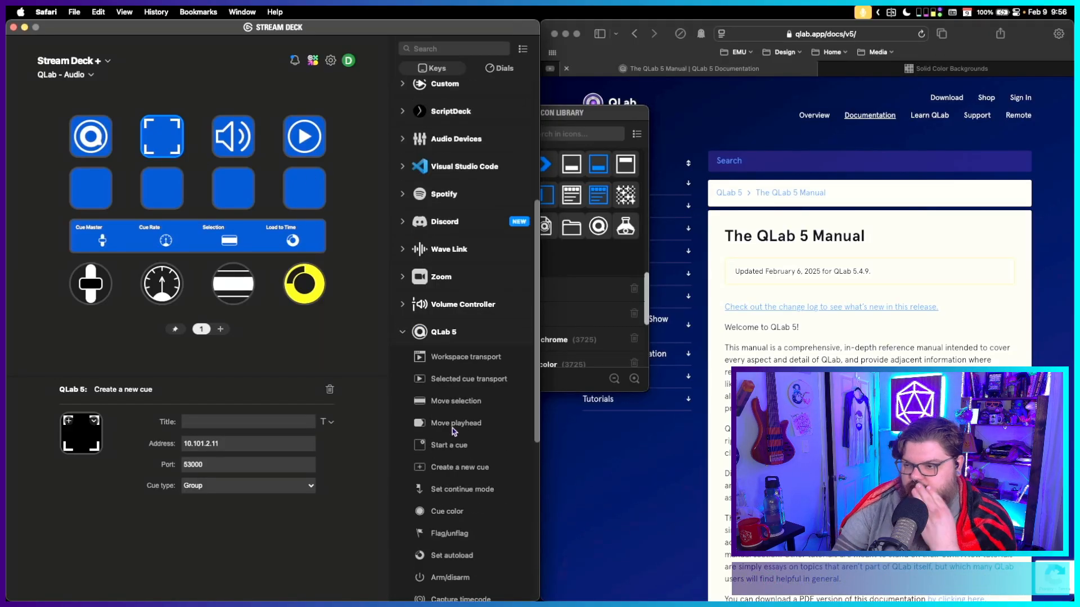
scroll(452, 427, "down", 4)
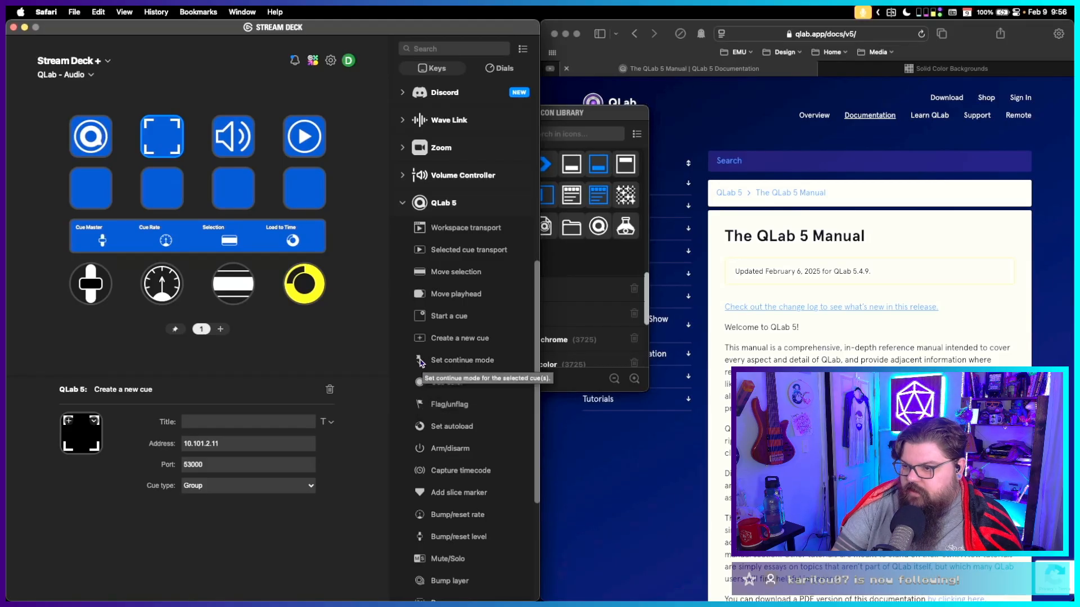
left_click_drag(419, 363, 91, 188)
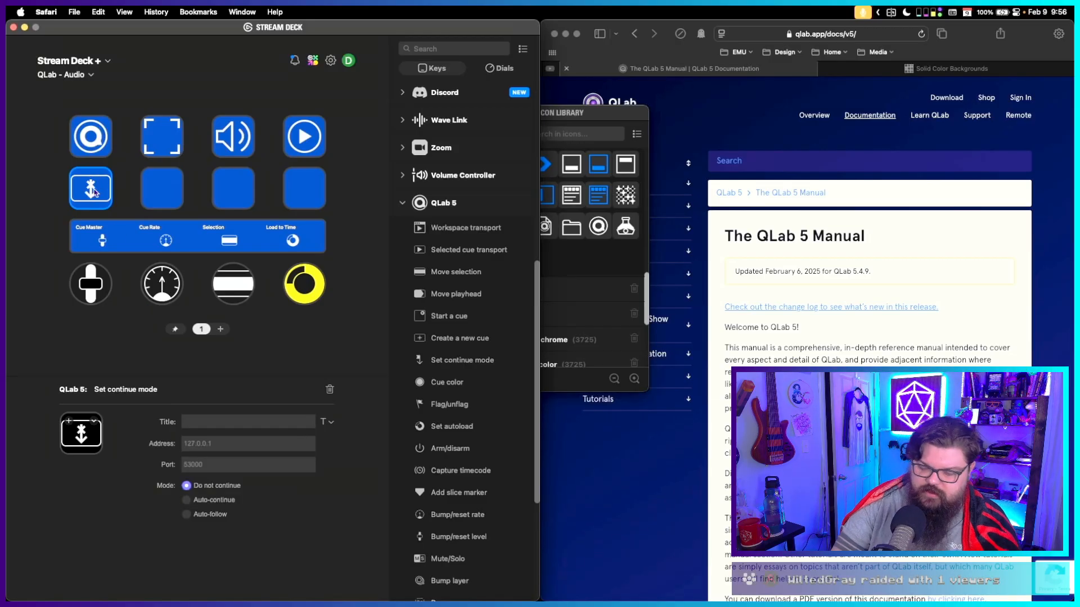
key("Delete")
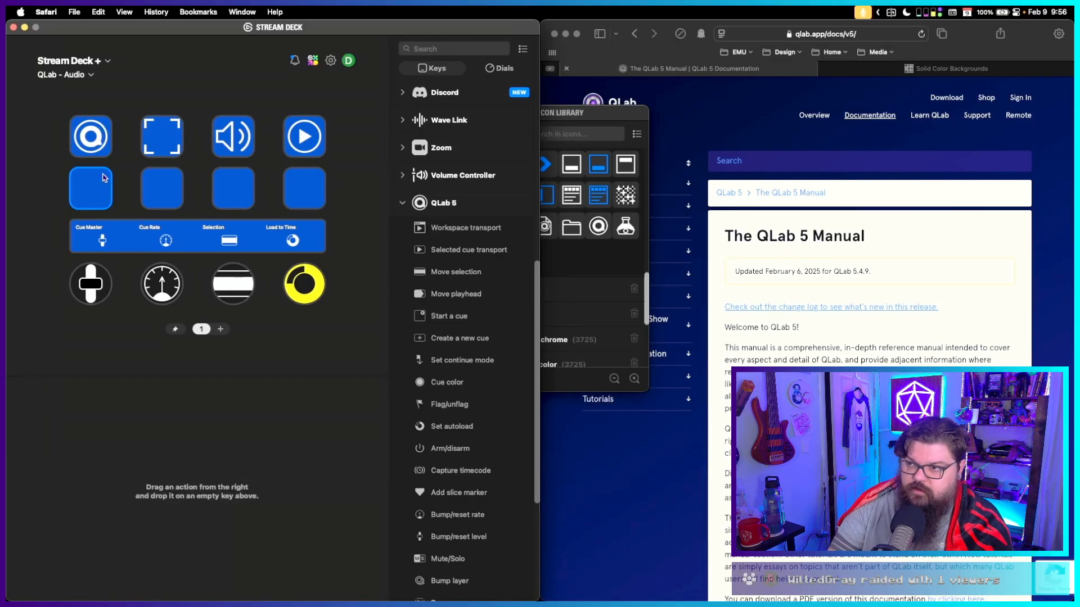
Add a Create Folder action to the first key of the second row.
scroll(409, 157, "up", 2)
scroll(410, 157, "up", 5)
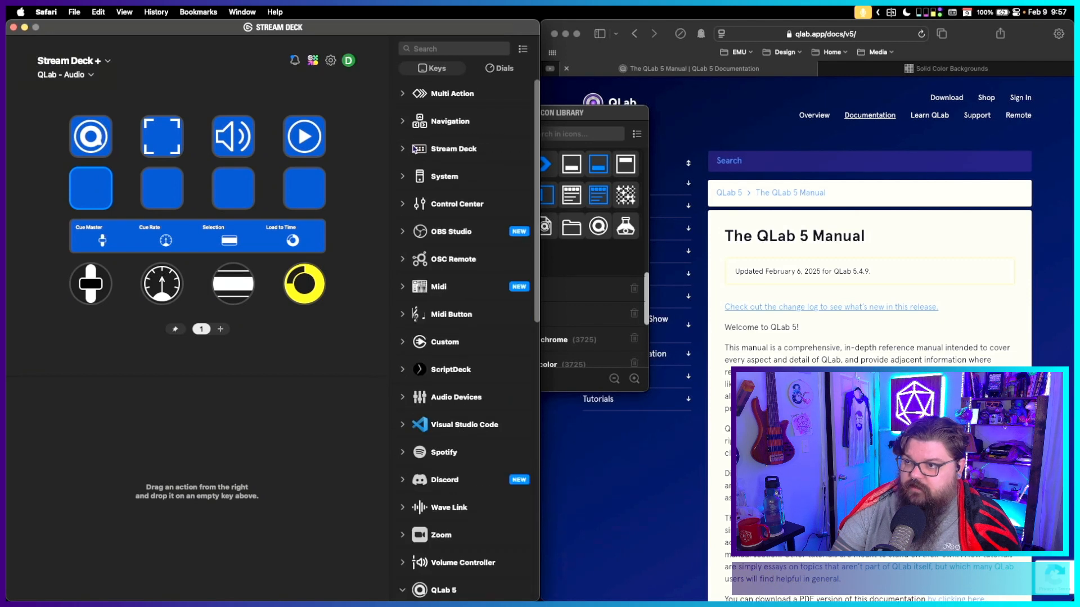
left_click(404, 94)
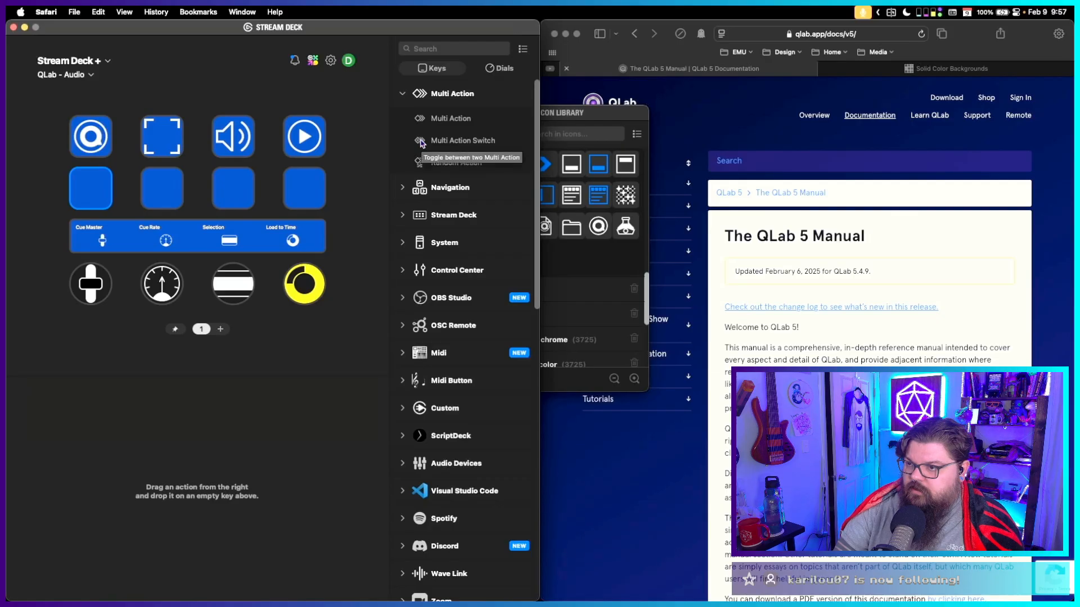
left_click(403, 188)
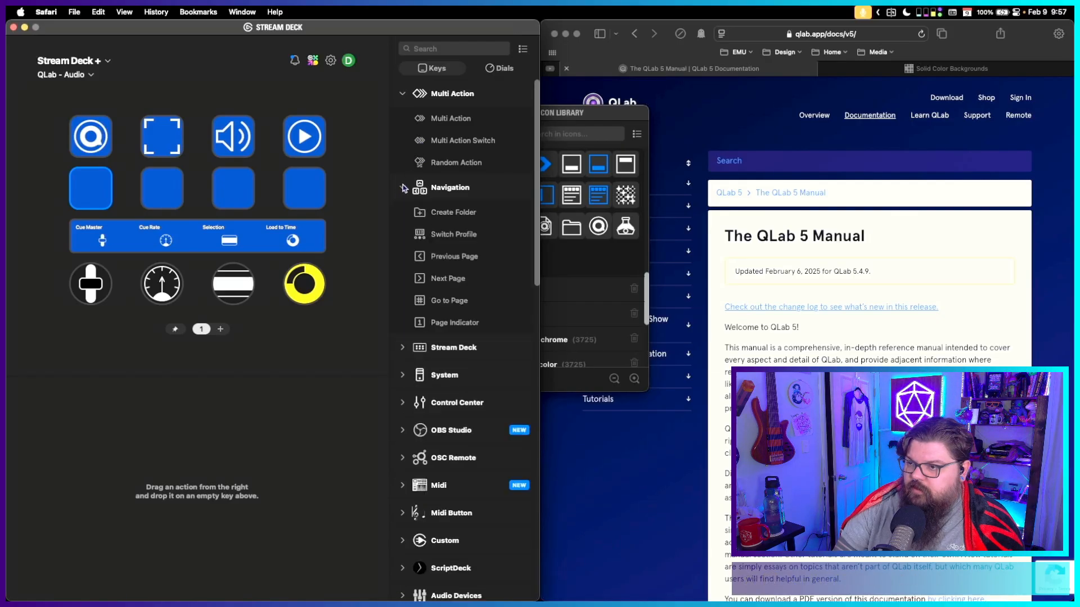
left_click_drag(420, 214, 93, 196)
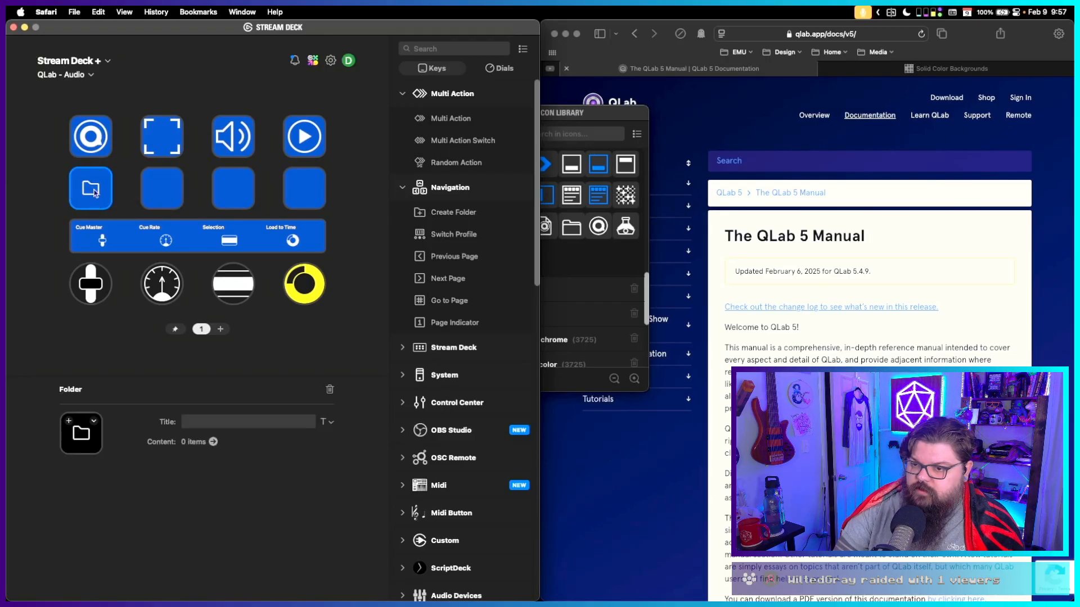
Give the new folder key the white down-arrow icon from the icon library.
left_click(561, 231)
scroll(560, 231, "down", 10)
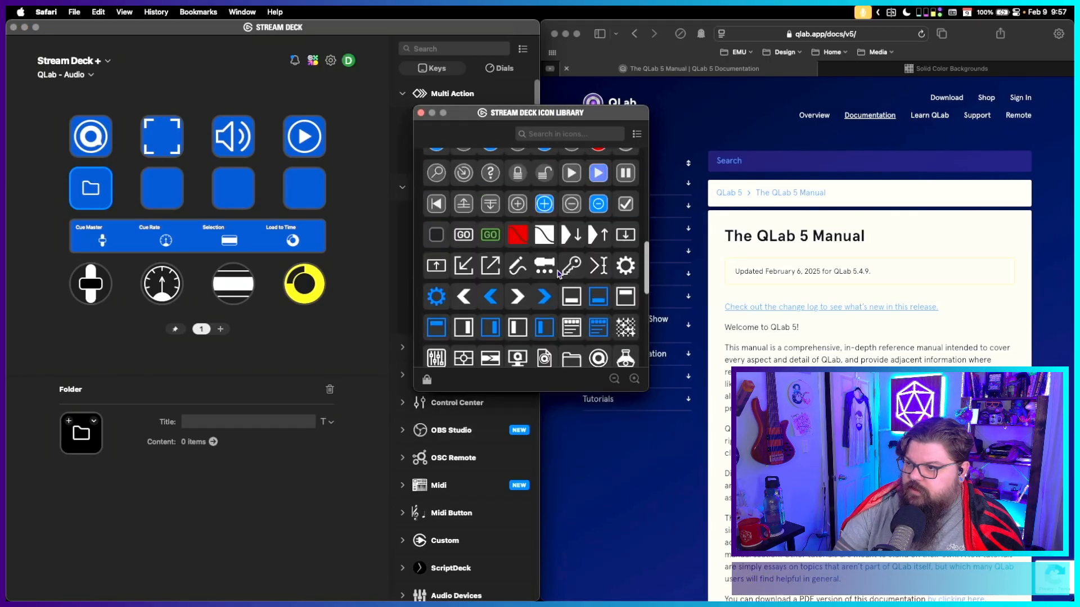
scroll(559, 273, "up", 1)
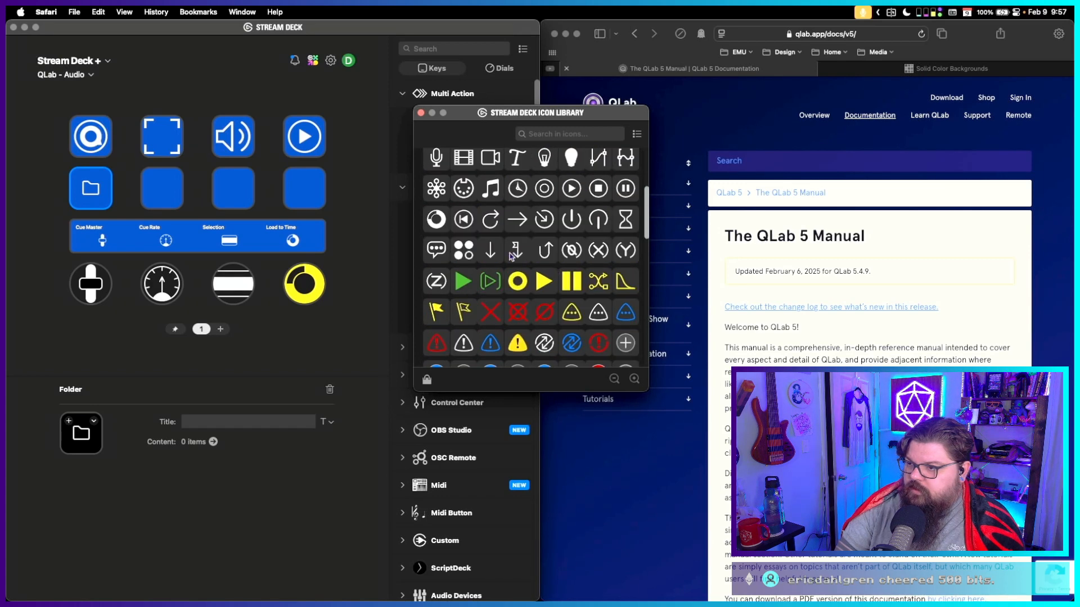
left_click_drag(491, 249, 90, 188)
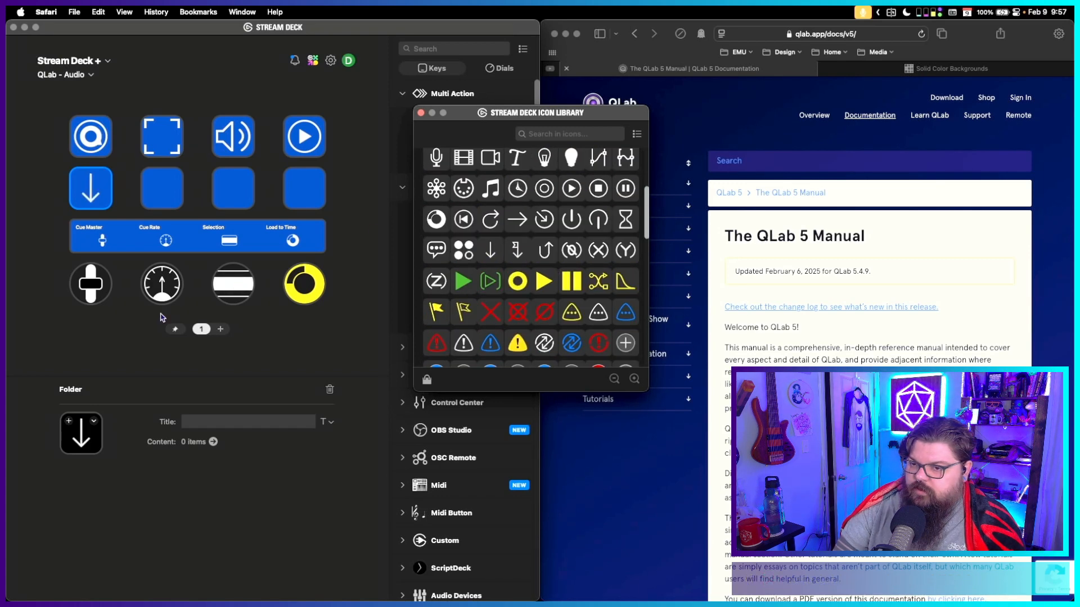
Open the down-arrow folder and turn on Auto Exit for its exit key.
left_click(91, 192)
double_click(90, 190)
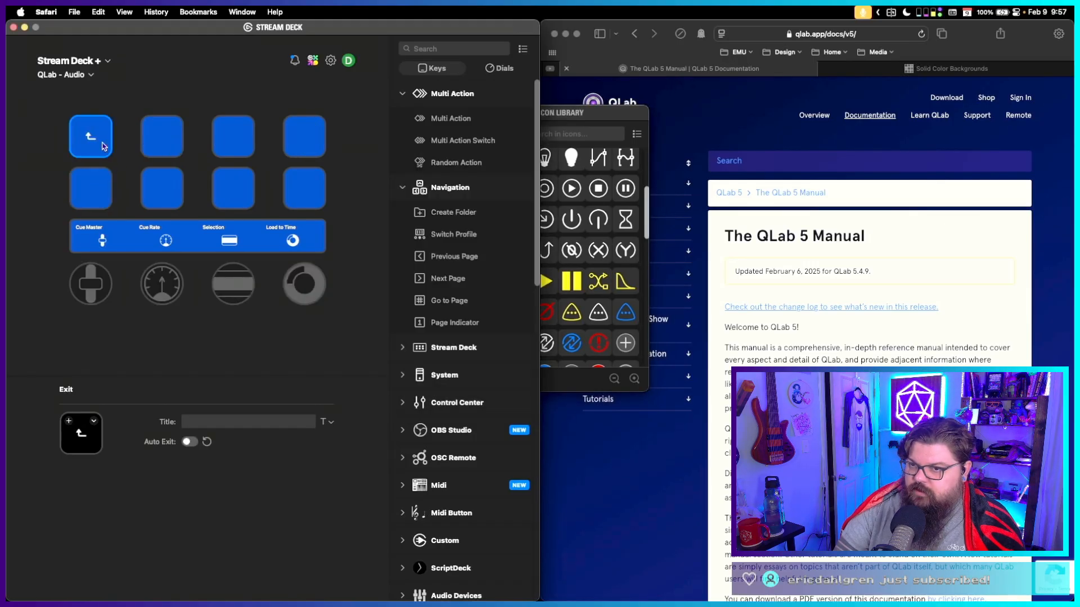
left_click(188, 442)
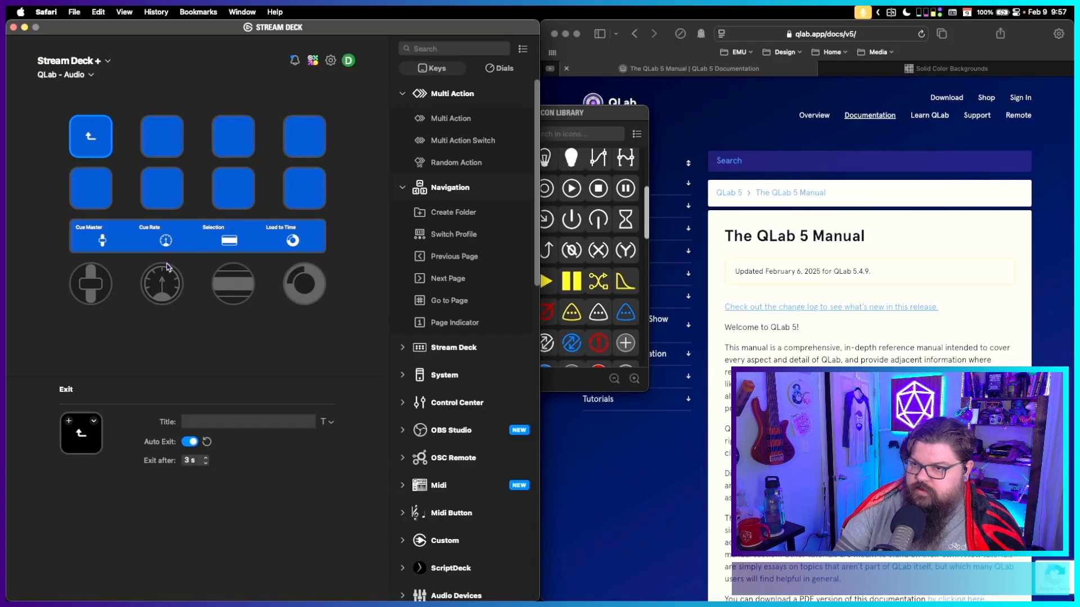
Add a QLab 5 Set continue mode action beside the exit key and copy it to the other two keys in that row.
left_click(158, 145)
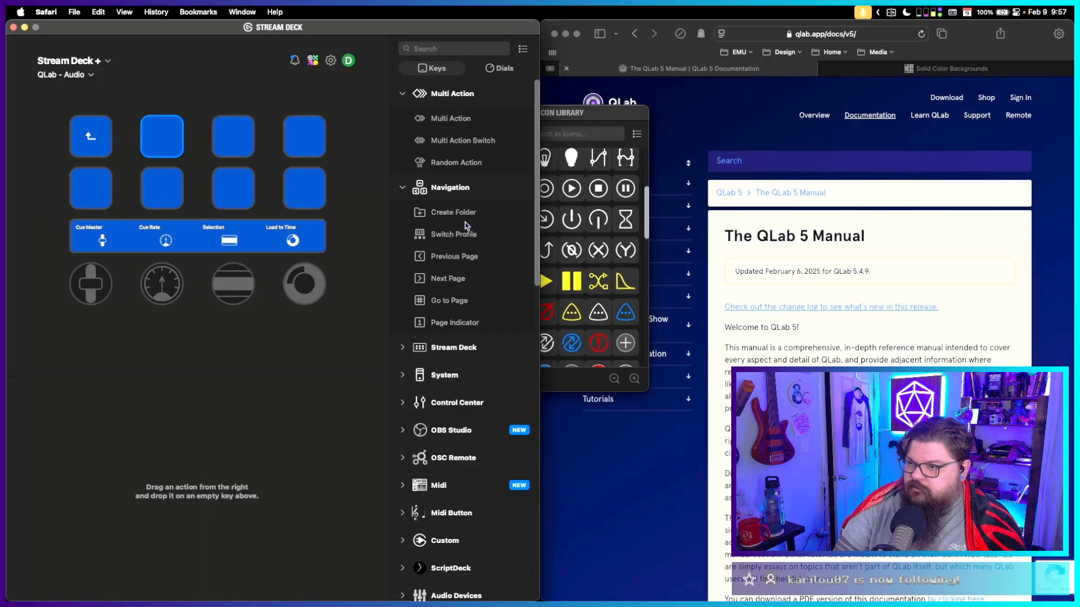
scroll(438, 388, "down", 10)
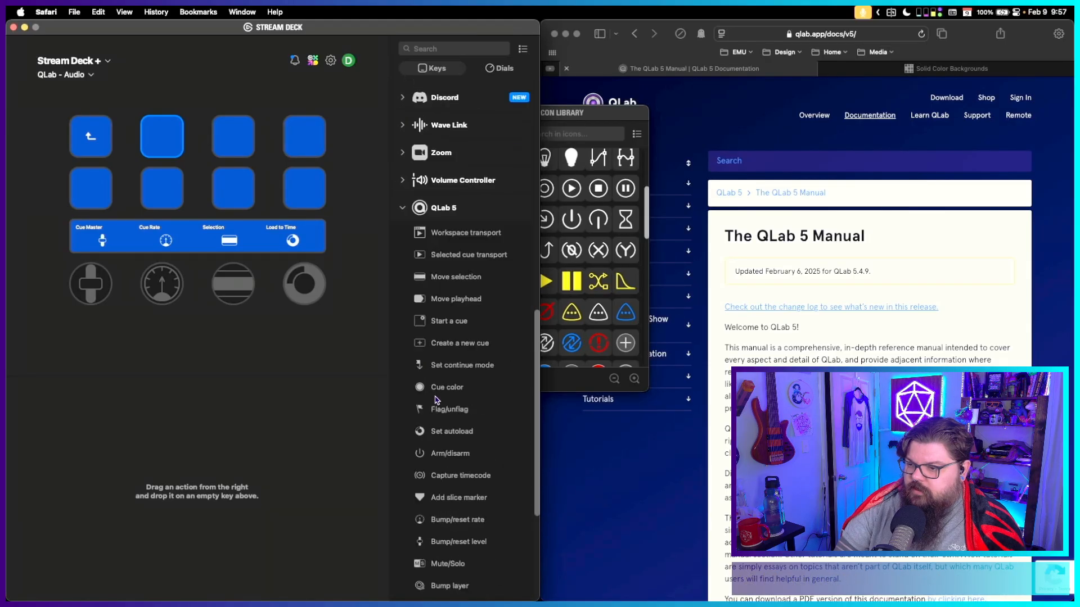
left_click_drag(422, 301, 162, 136)
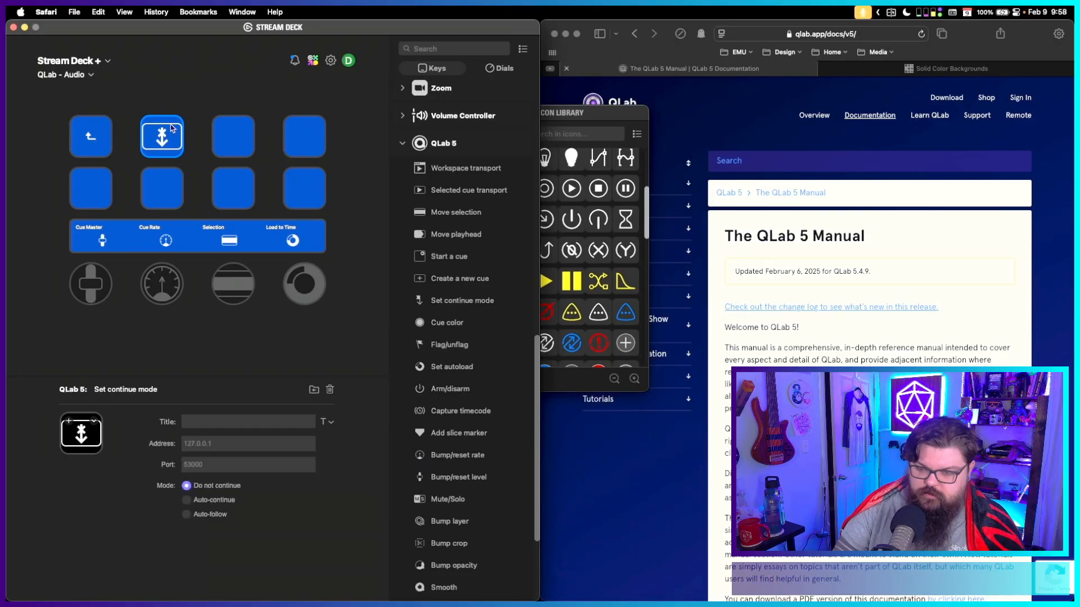
left_click(226, 137)
key("super+v")
left_click(299, 140)
key("super+v")
Set the second continue mode key to Auto-continue and the third one to Auto-follow.
left_click(246, 144)
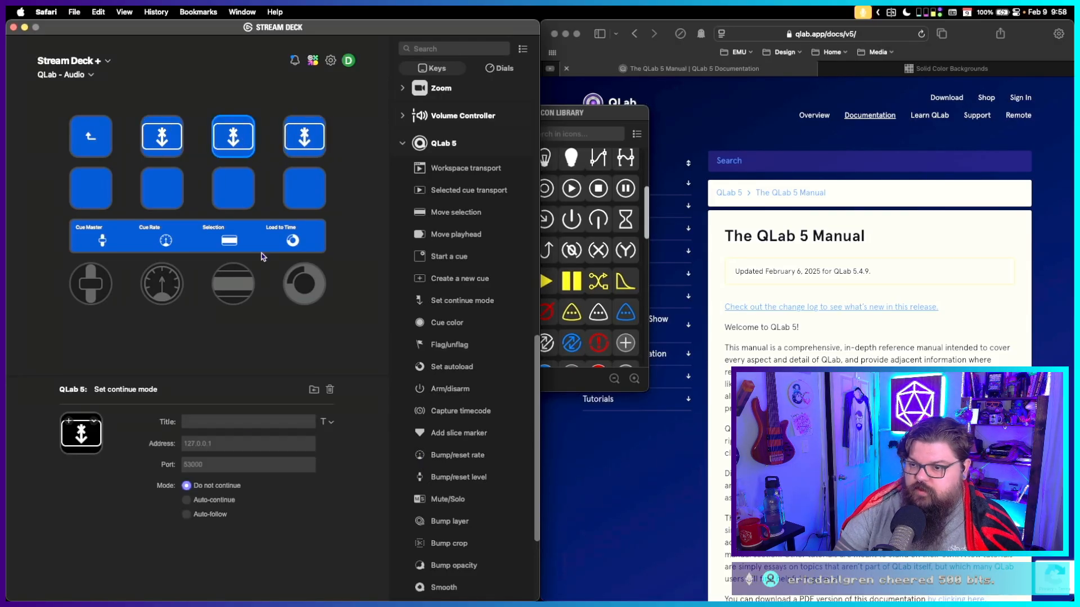
left_click(304, 140)
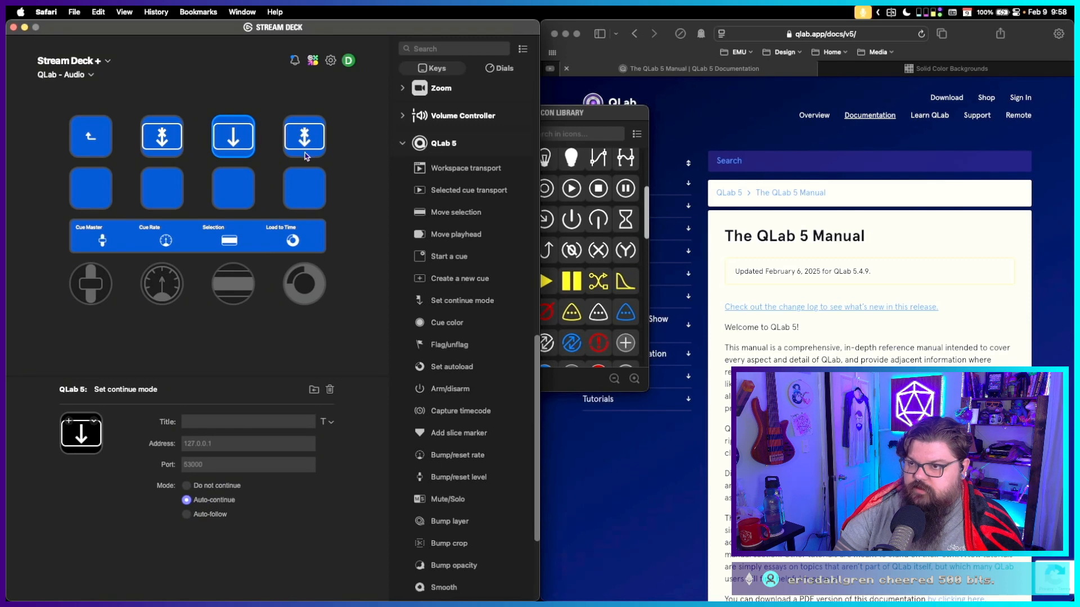
left_click(203, 514)
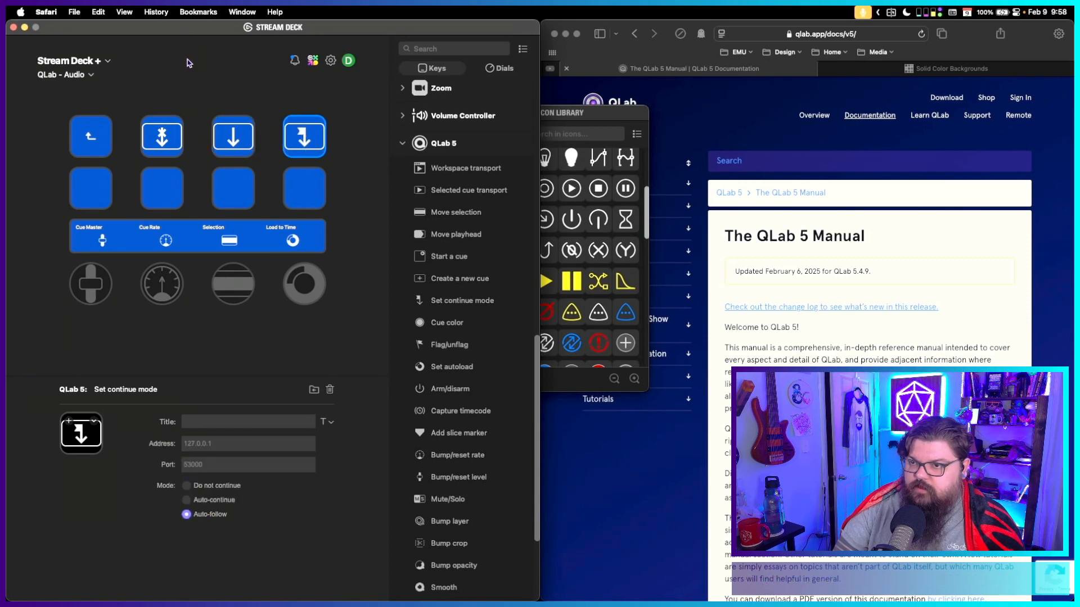
Set the Do not continue key's address to 10.101.2.11 and its port to 53000, copying the address for reuse.
left_click(165, 140)
left_click(211, 445)
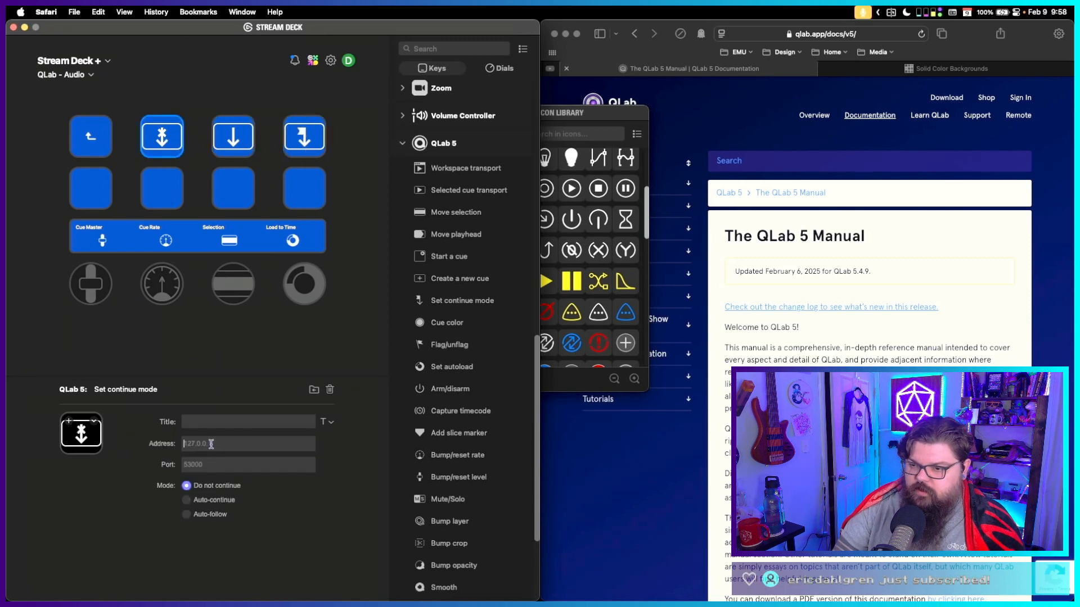
type("10.101")
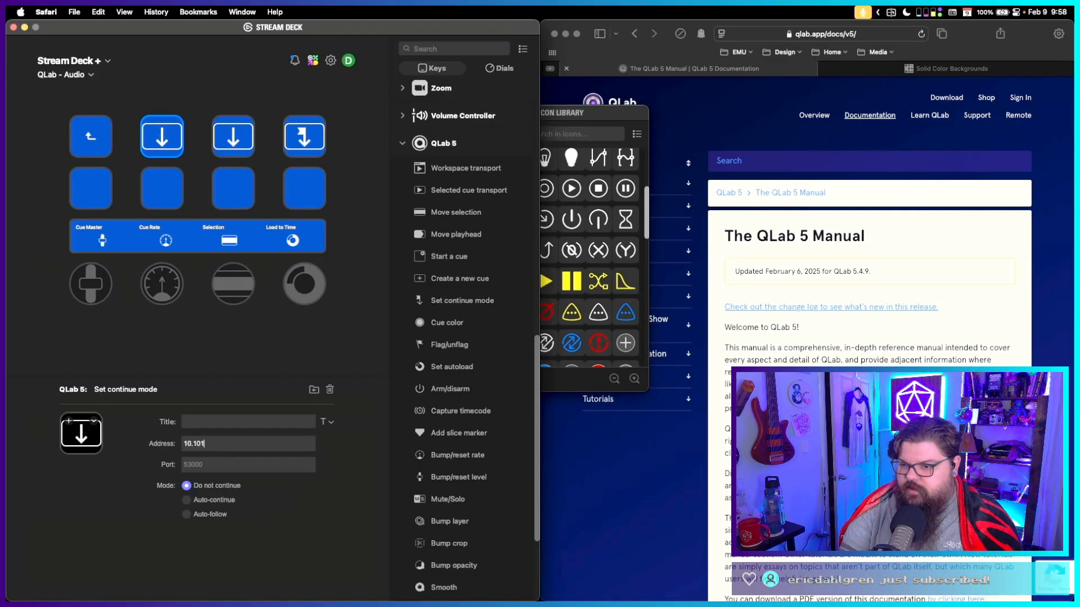
type(".2.11")
key("super+a")
key("super+c")
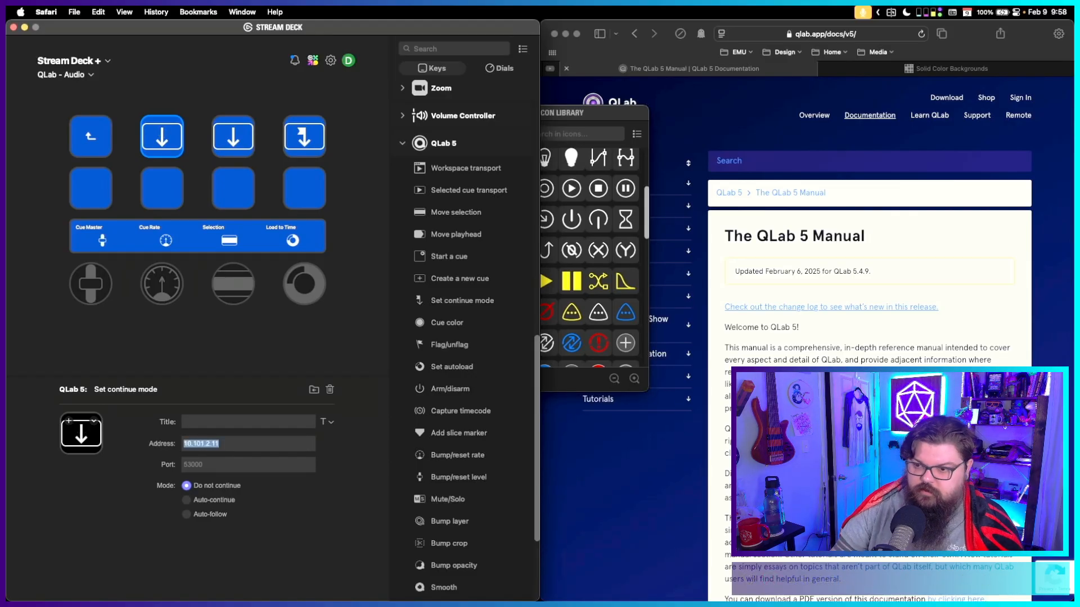
left_click(209, 466)
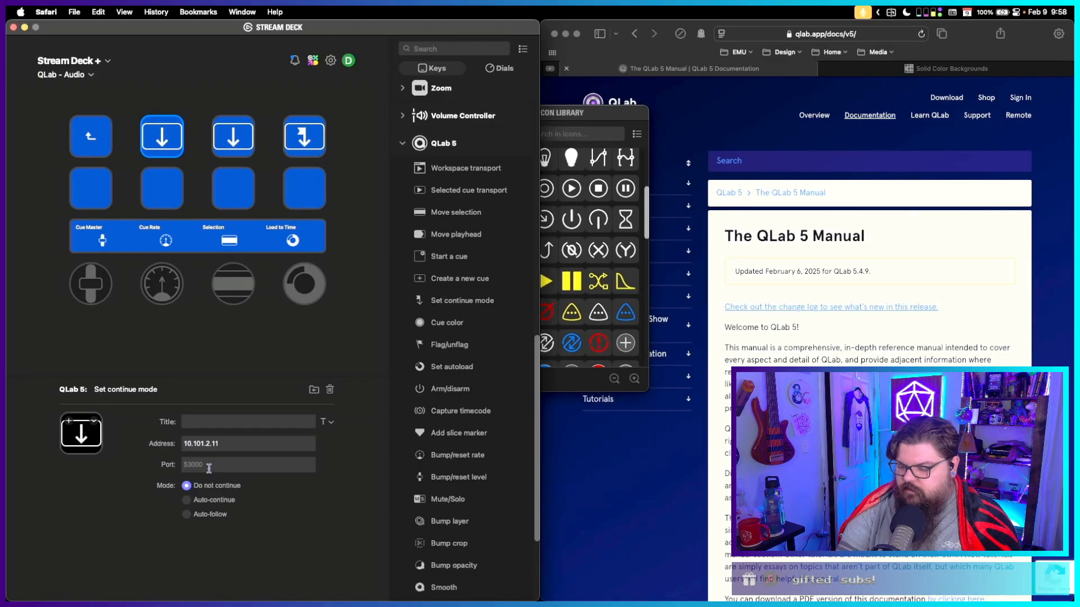
type("53000")
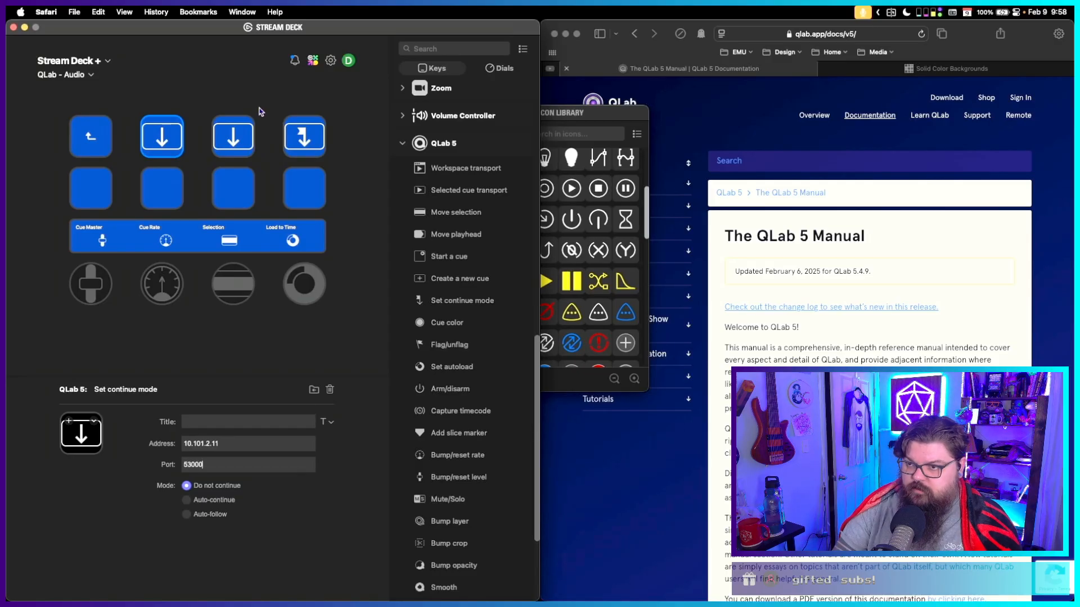
Enter address 10.101.2.11 and port 53000 for both the Auto-continue and Auto-follow keys.
left_click(240, 128)
left_click(202, 444)
key("super+v")
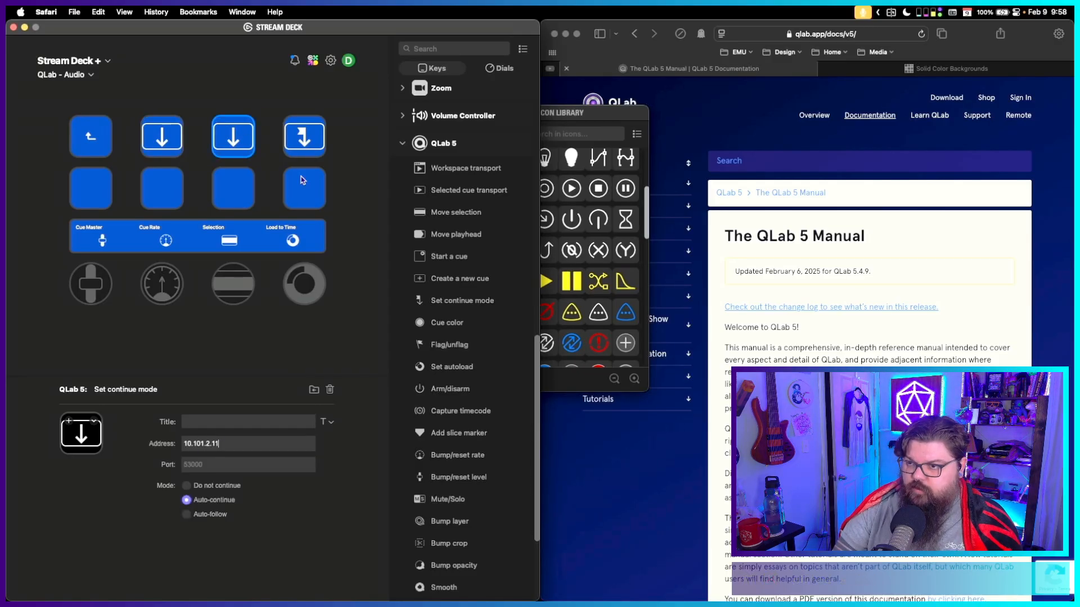
left_click(306, 153)
left_click(204, 444)
key("super+v")
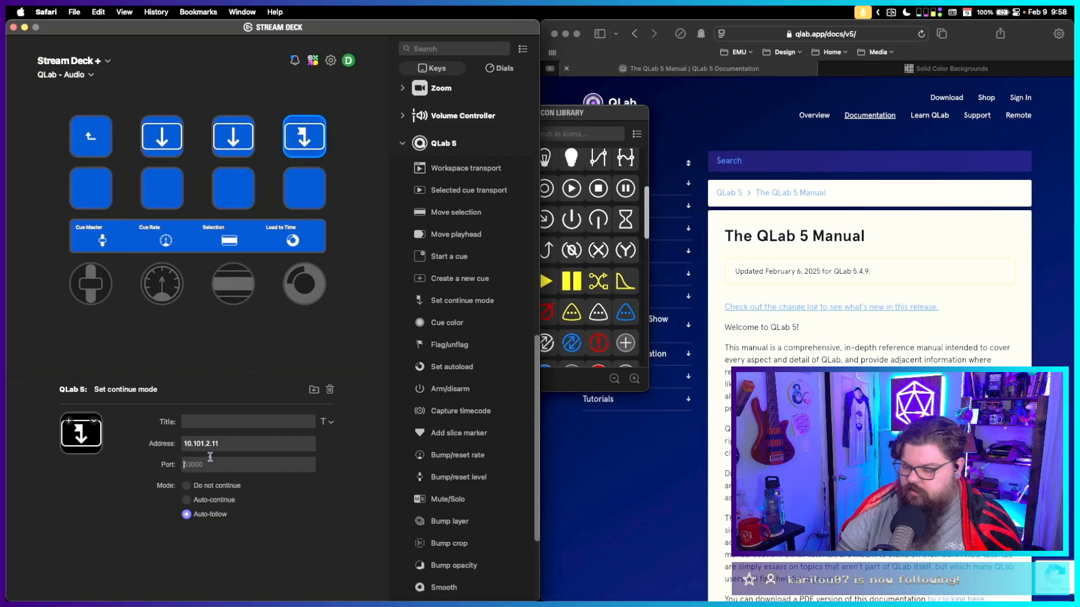
left_click(210, 458)
type("53000")
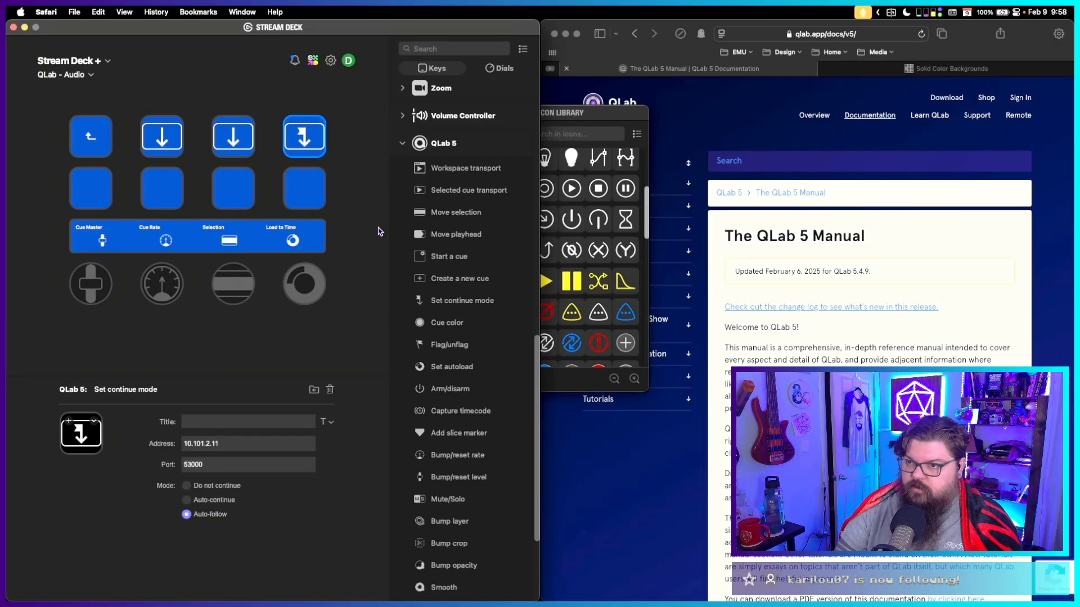
left_click(240, 127)
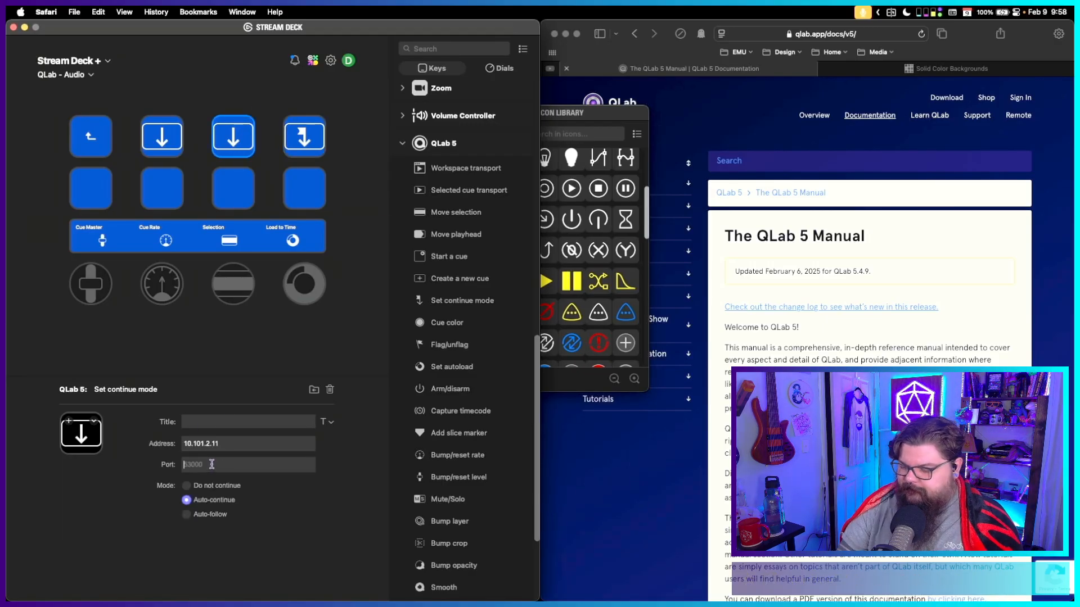
type("5300")
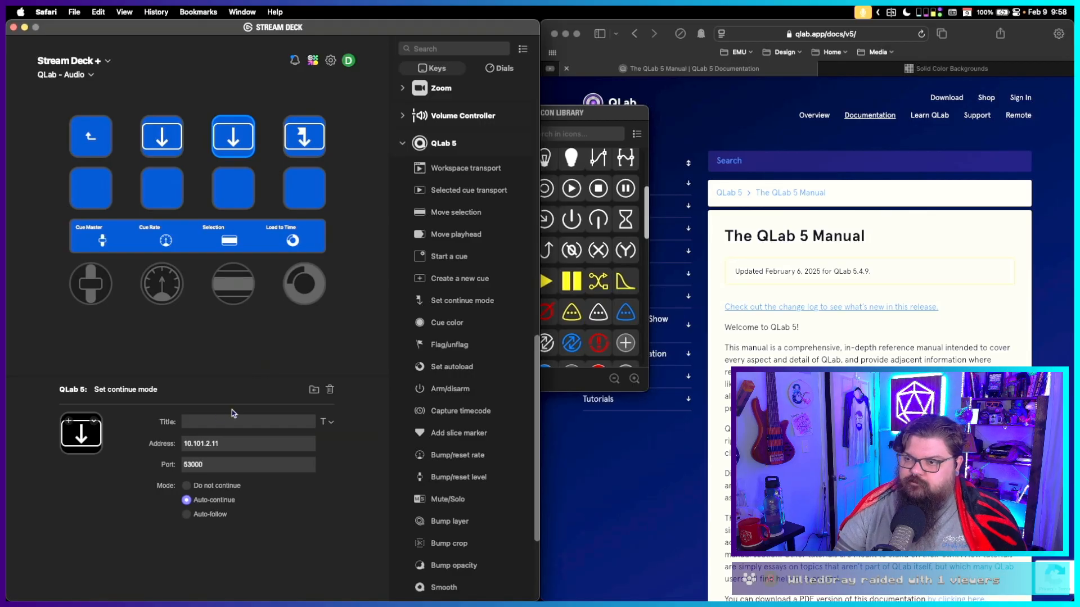
Leave the down-arrow folder and return to the profile's main keys.
left_click(103, 131)
double_click(89, 191)
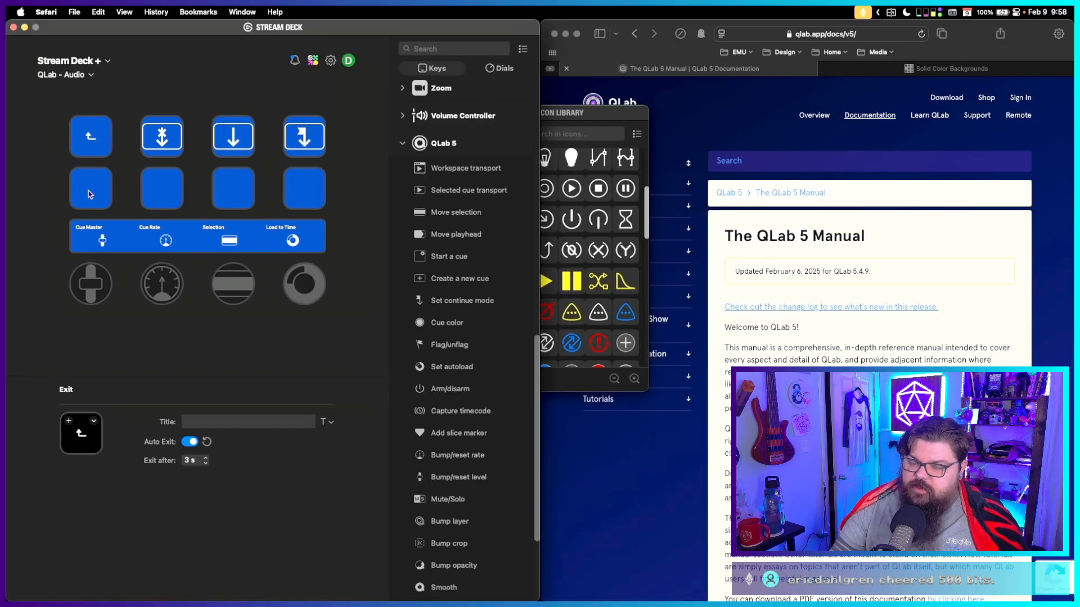
left_click(100, 133)
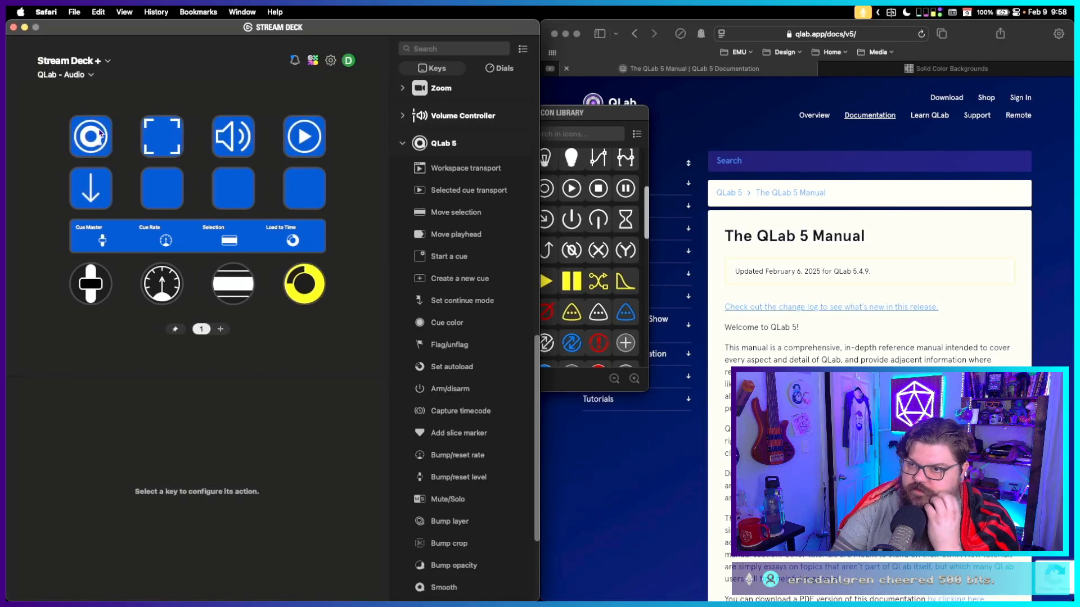
Turn on Auto Exit for the speaker-icon cue-creation folder and set it to exit after 5 s.
double_click(153, 150)
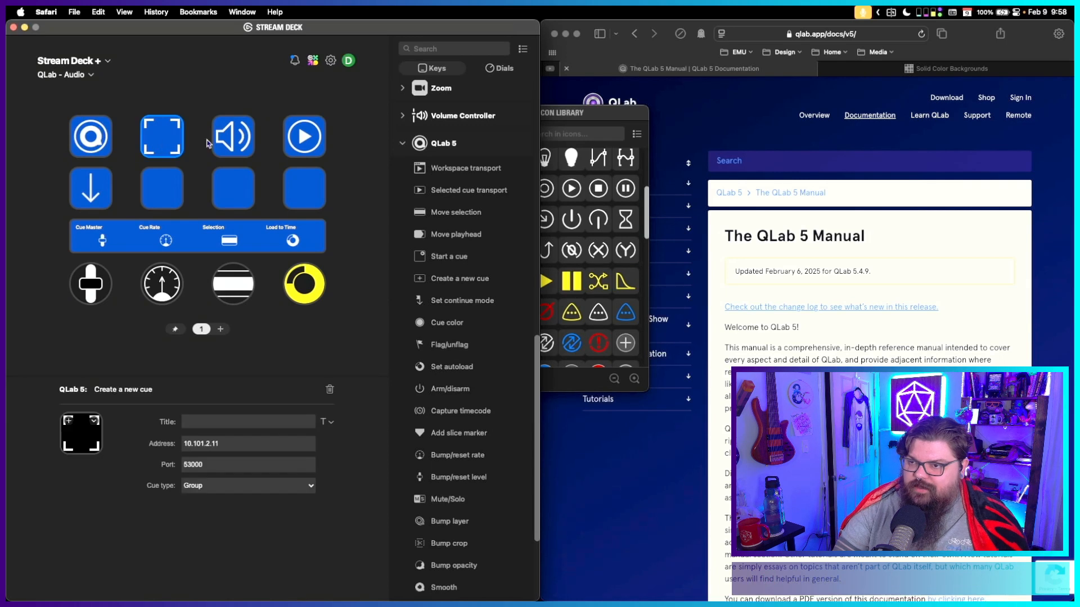
left_click(111, 141)
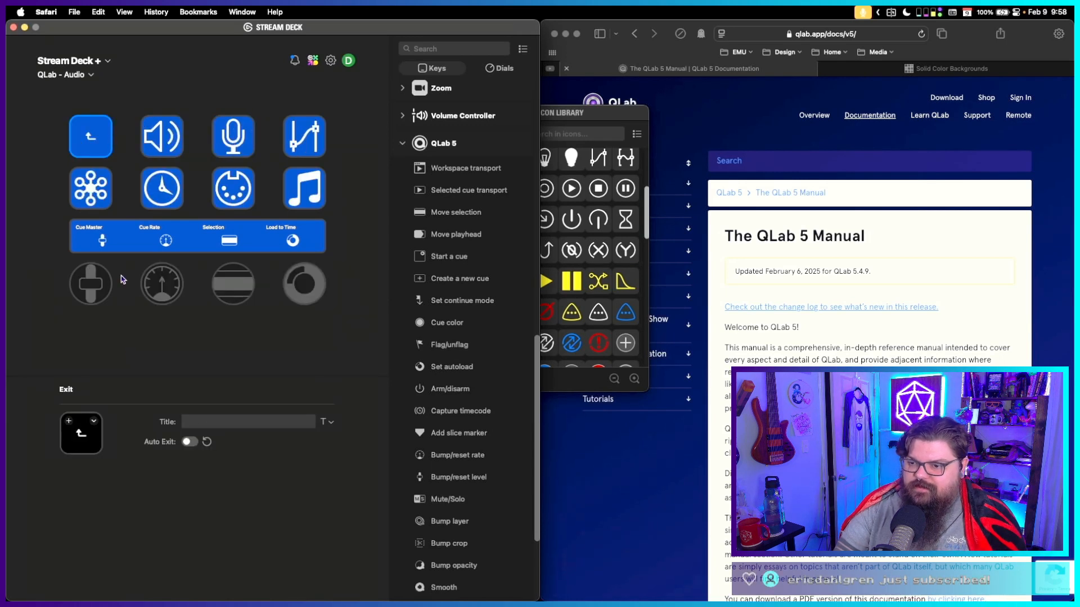
left_click(182, 441)
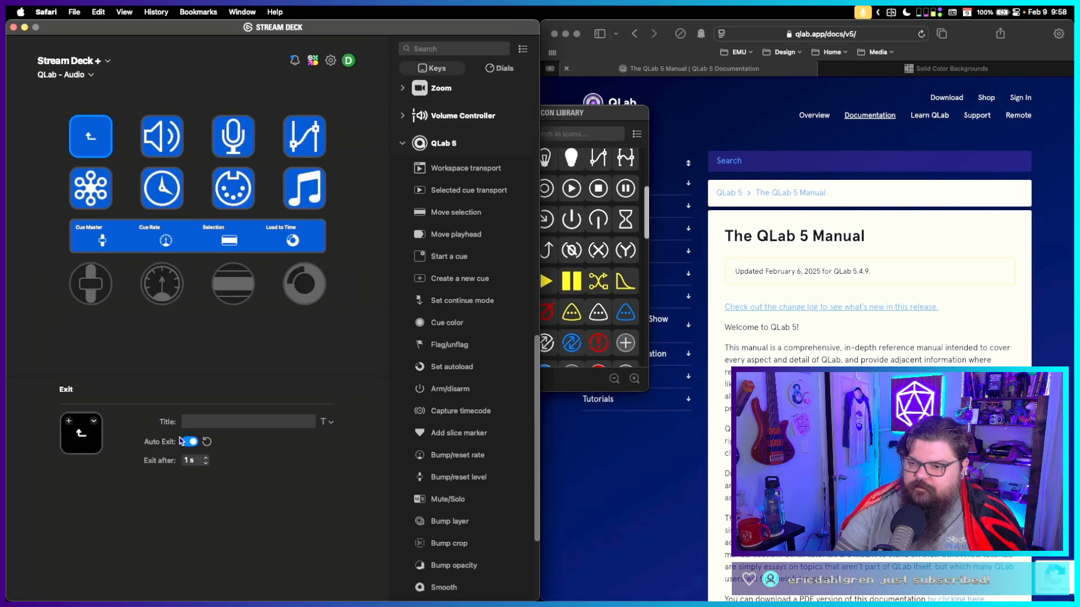
left_click(206, 459)
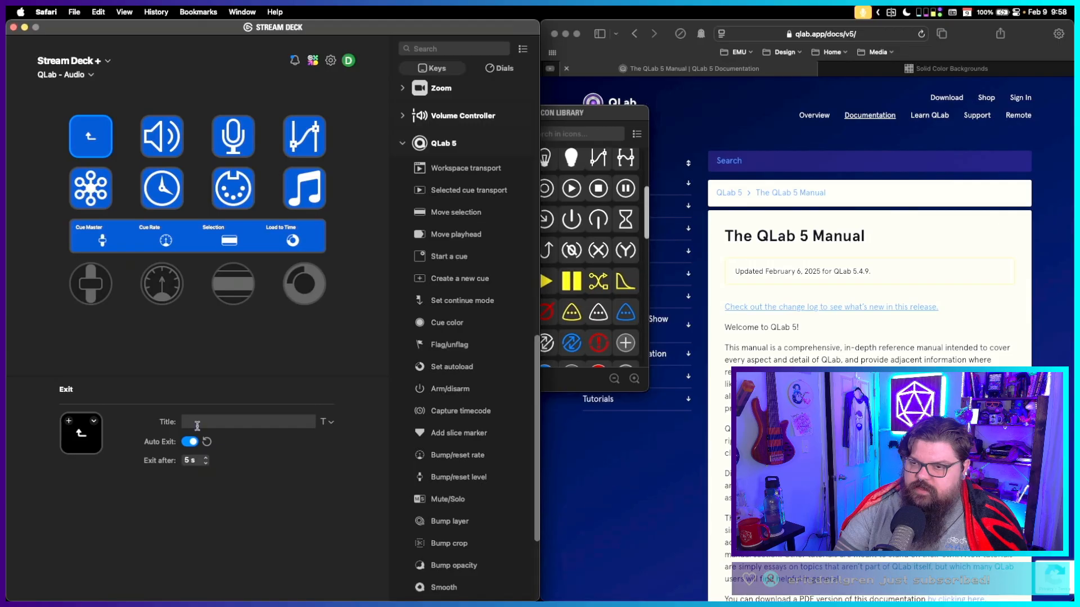
Turn on Auto Exit with a longer exit delay for the play-icon transport folder, then return to the main keys.
double_click(96, 143)
double_click(289, 135)
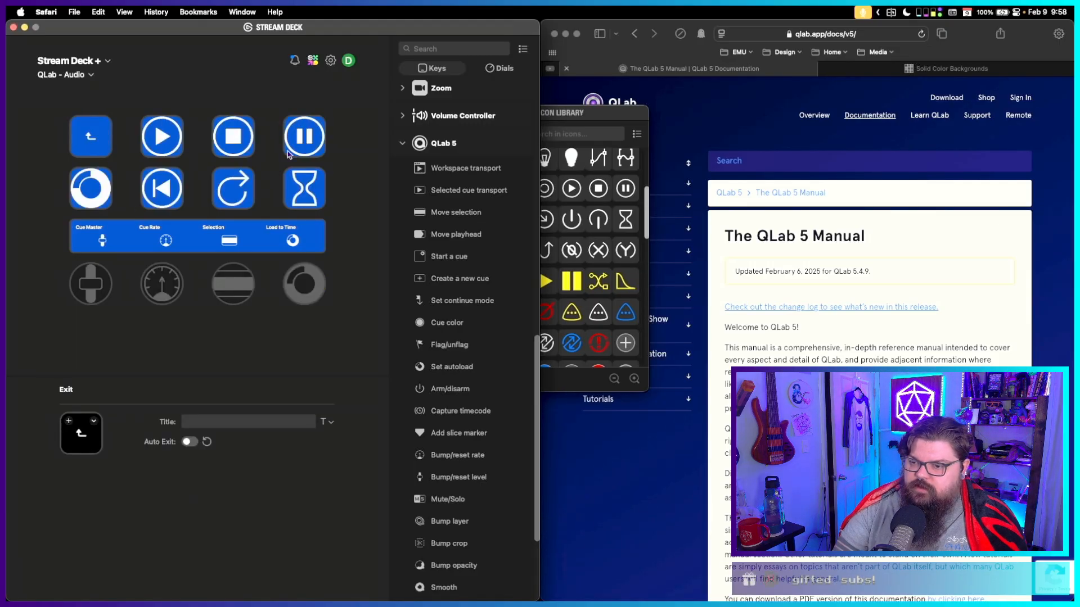
left_click(189, 442)
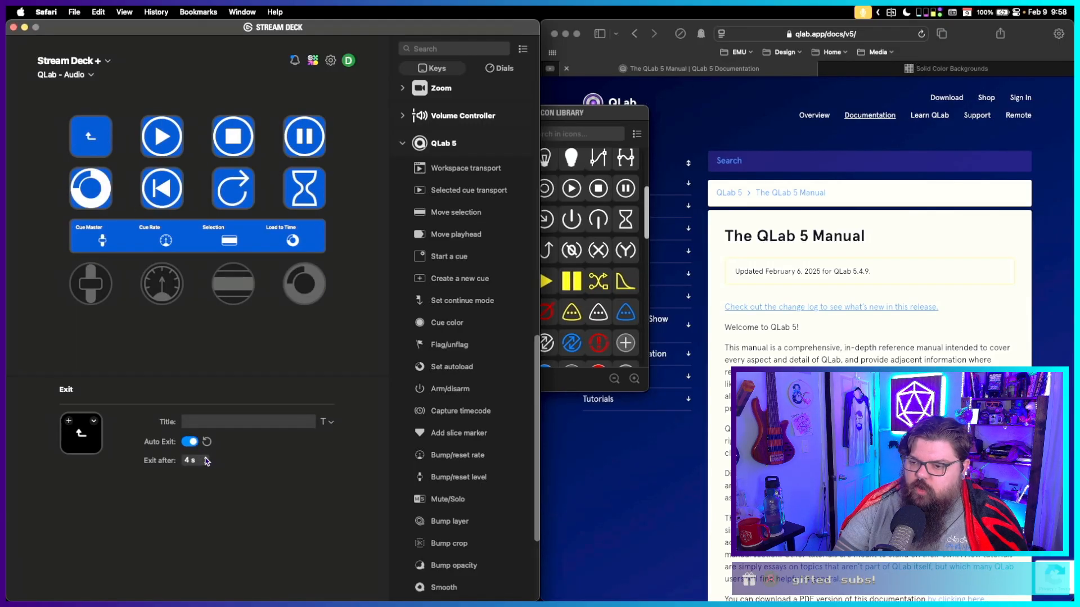
double_click(99, 147)
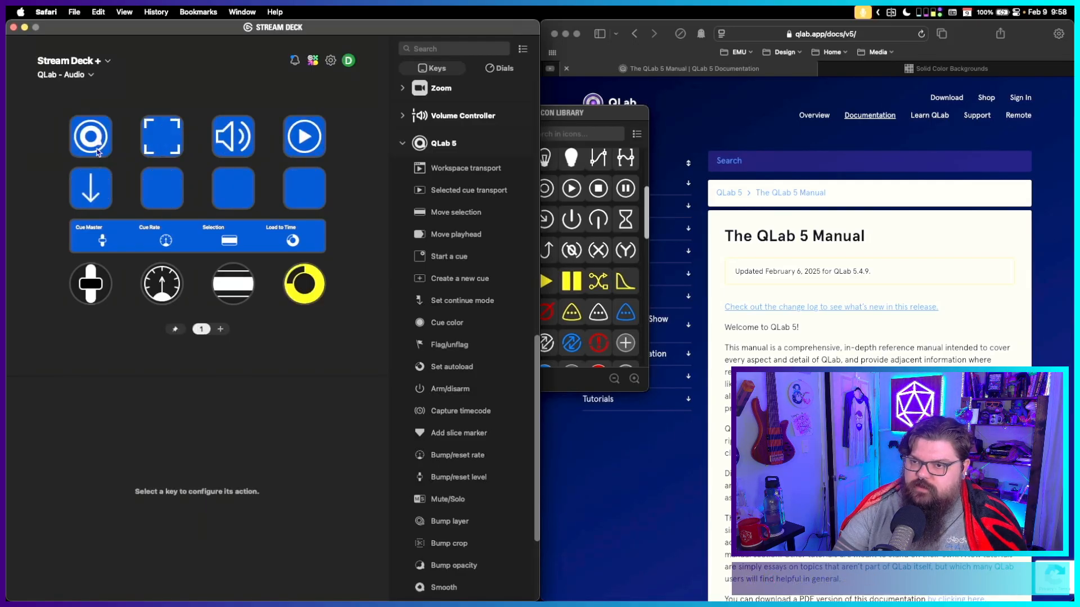
Move the down-arrow continue mode folder to the last key of the second row.
left_click(99, 190)
double_click(85, 189)
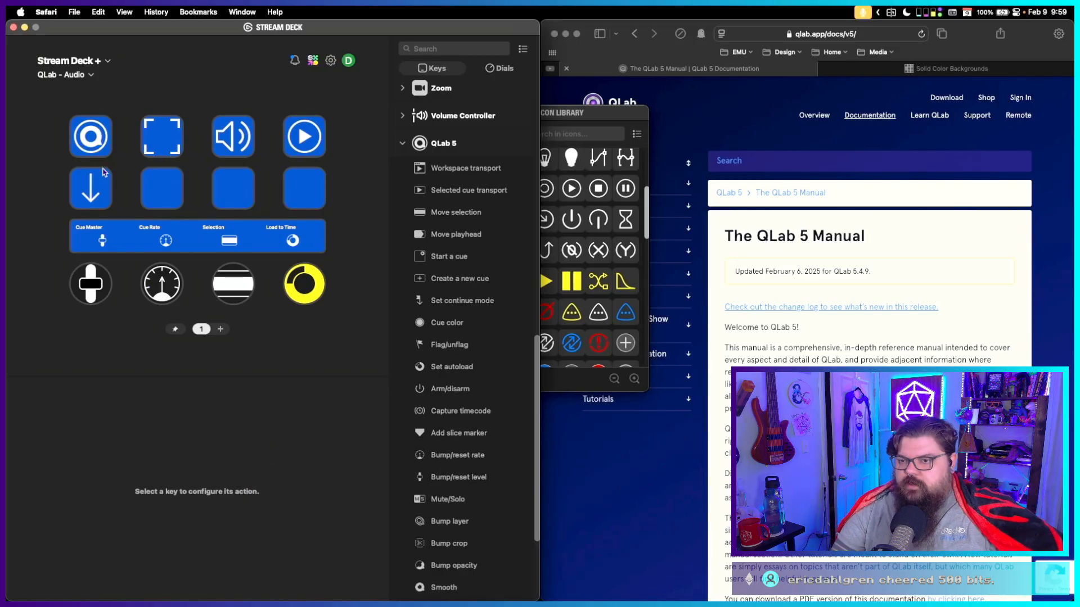
left_click(99, 186)
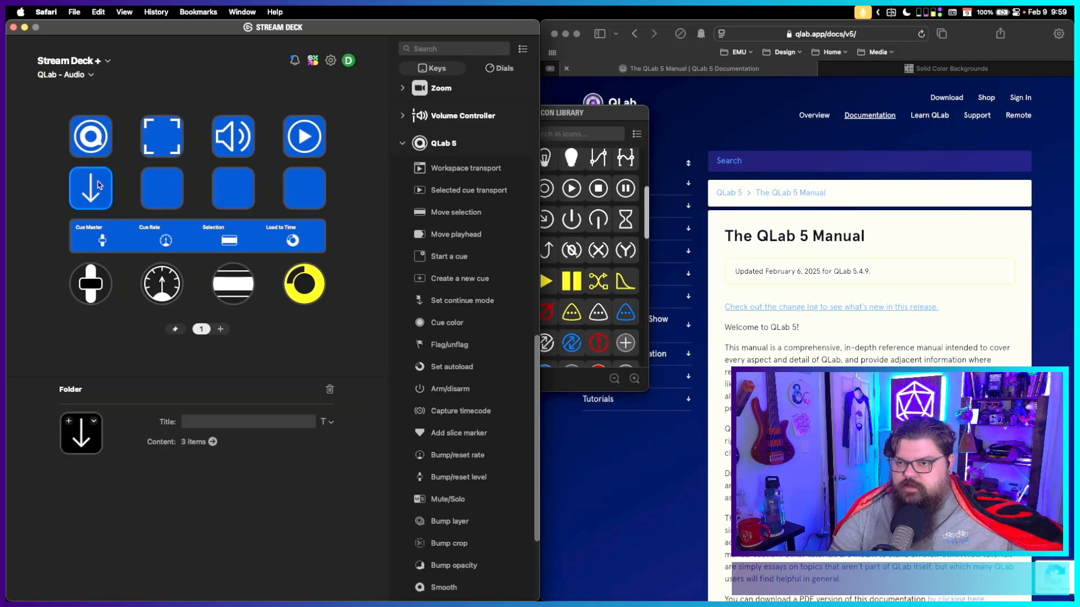
left_click_drag(107, 188, 320, 185)
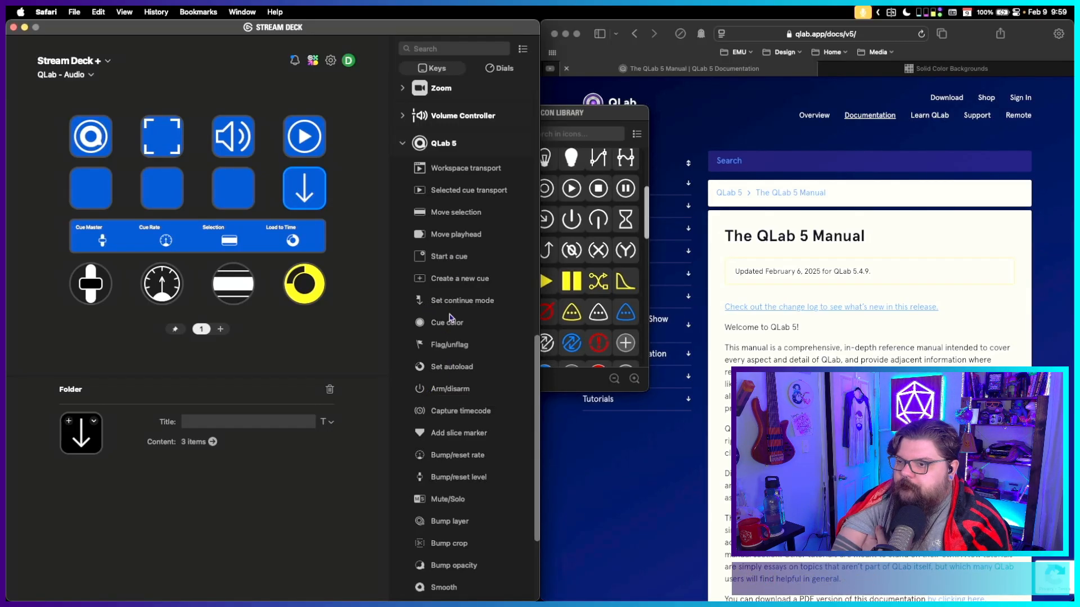
Add a QLab 5 Mute/Solo action to the second row's first key, with address 10.101.2.11 and the parameter set to Solo.
scroll(454, 365, "down", 2)
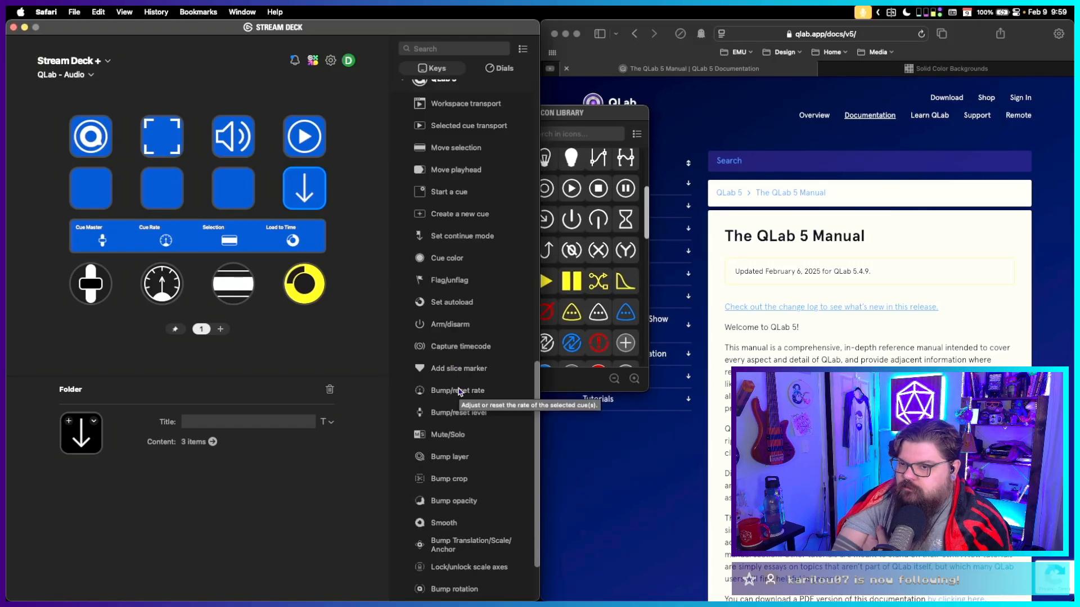
left_click(92, 289)
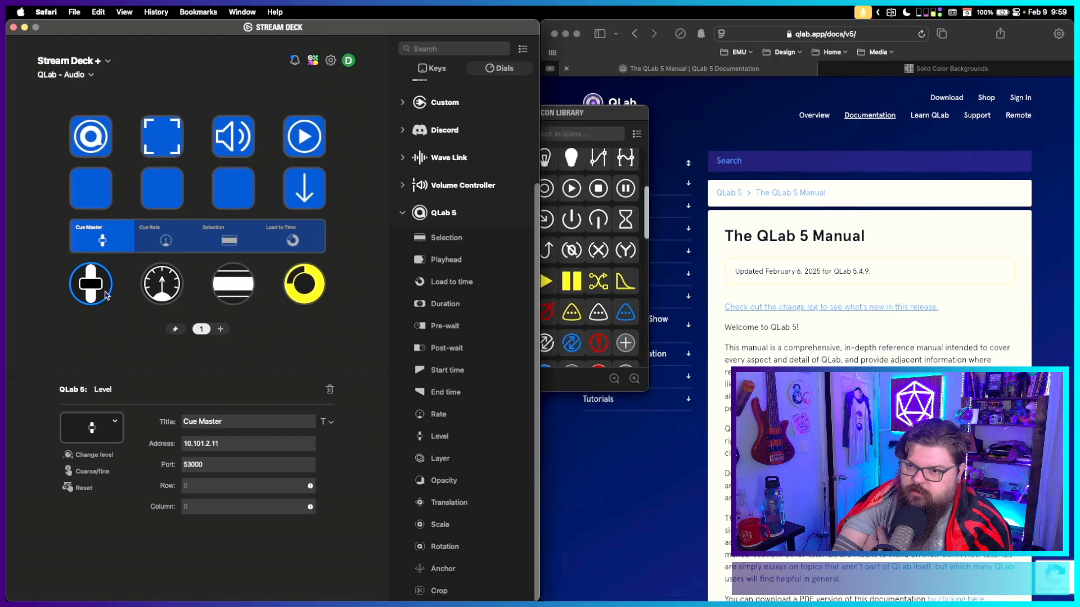
left_click(155, 288)
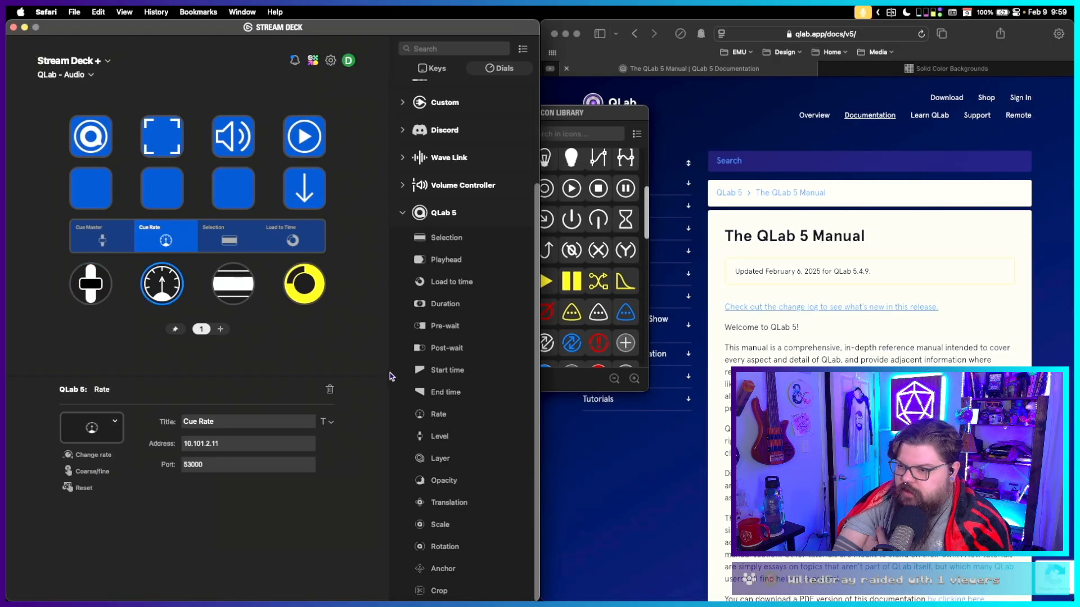
left_click(94, 192)
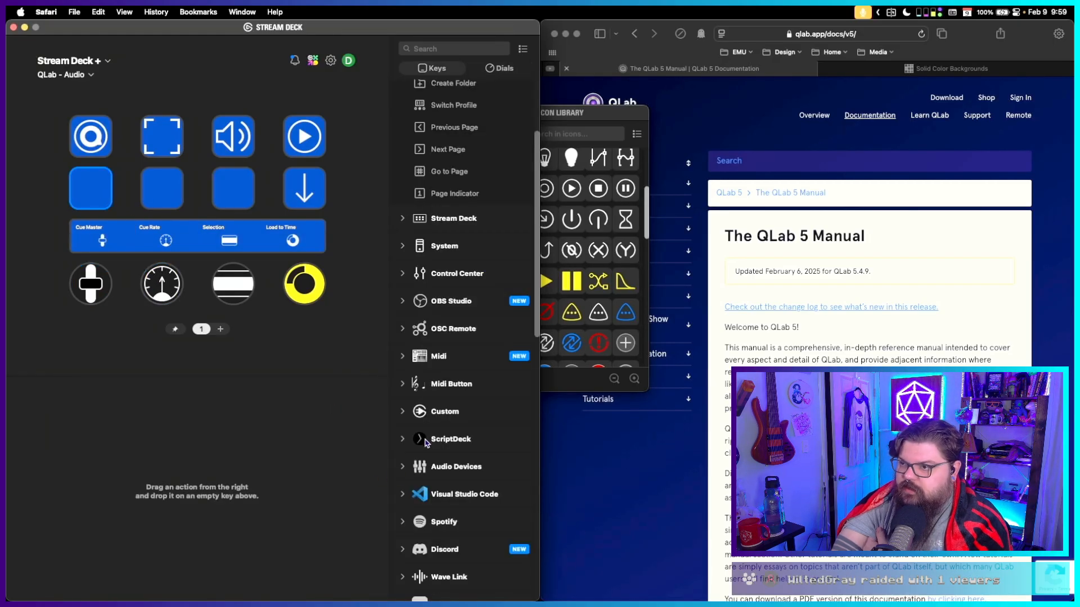
scroll(426, 443, "down", 15)
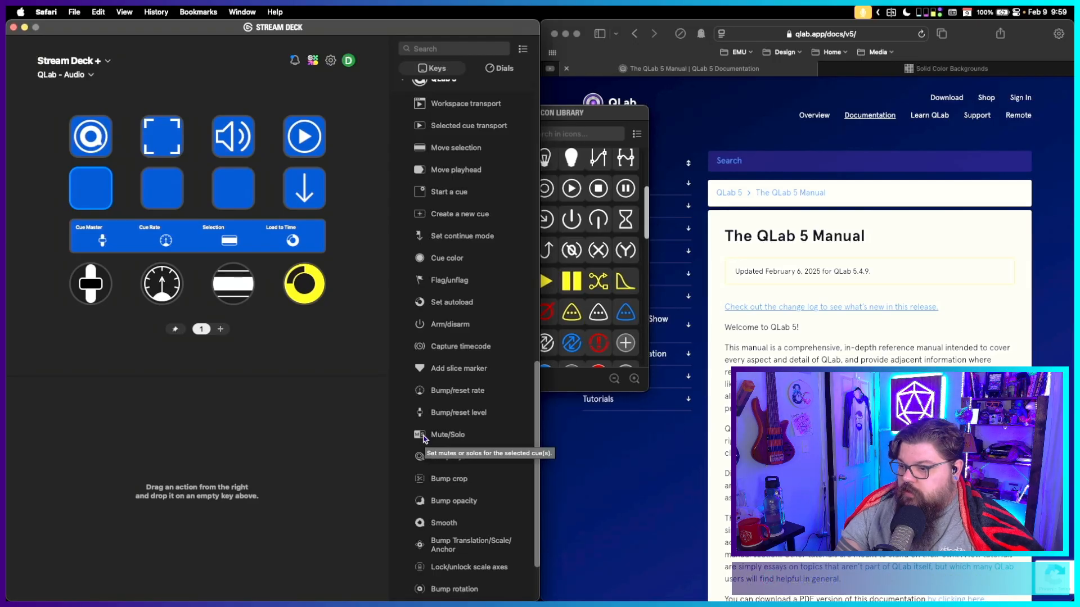
left_click_drag(423, 439, 90, 191)
left_click_drag(218, 445, 157, 446)
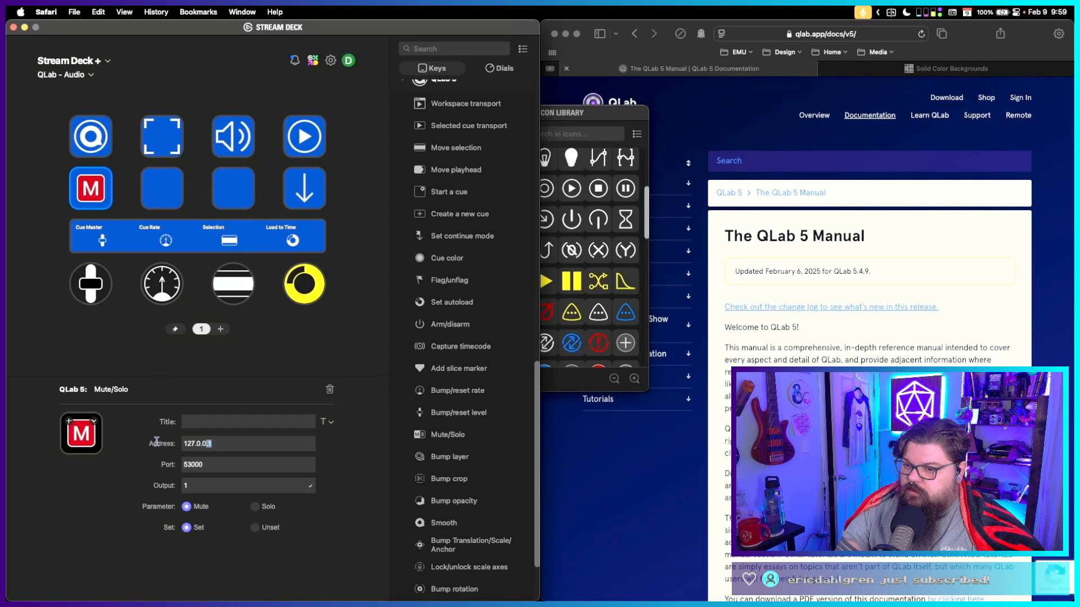
type("10.101.2.11")
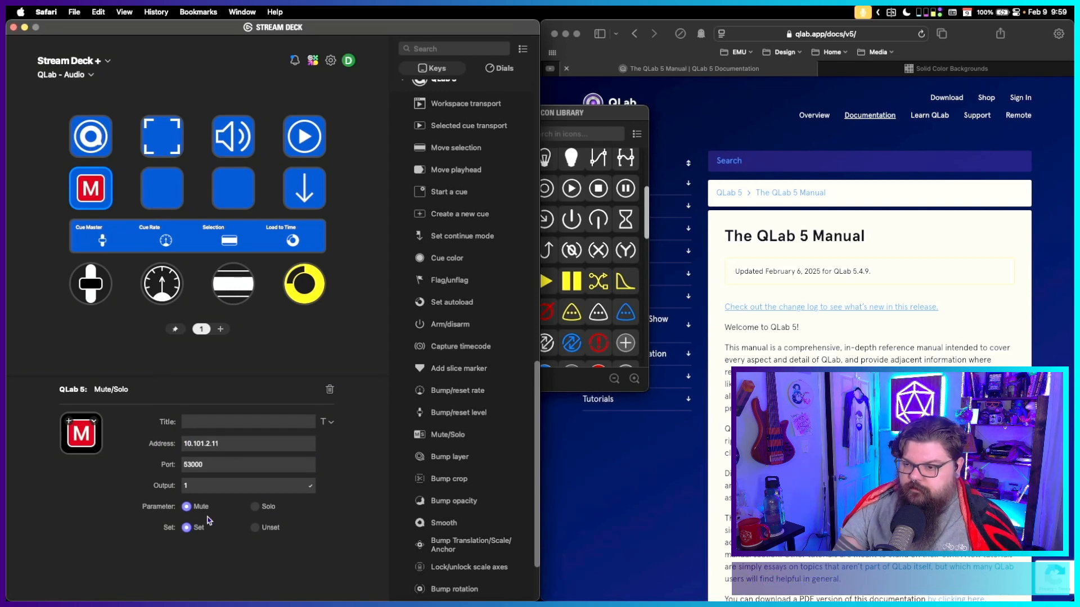
left_click(255, 508)
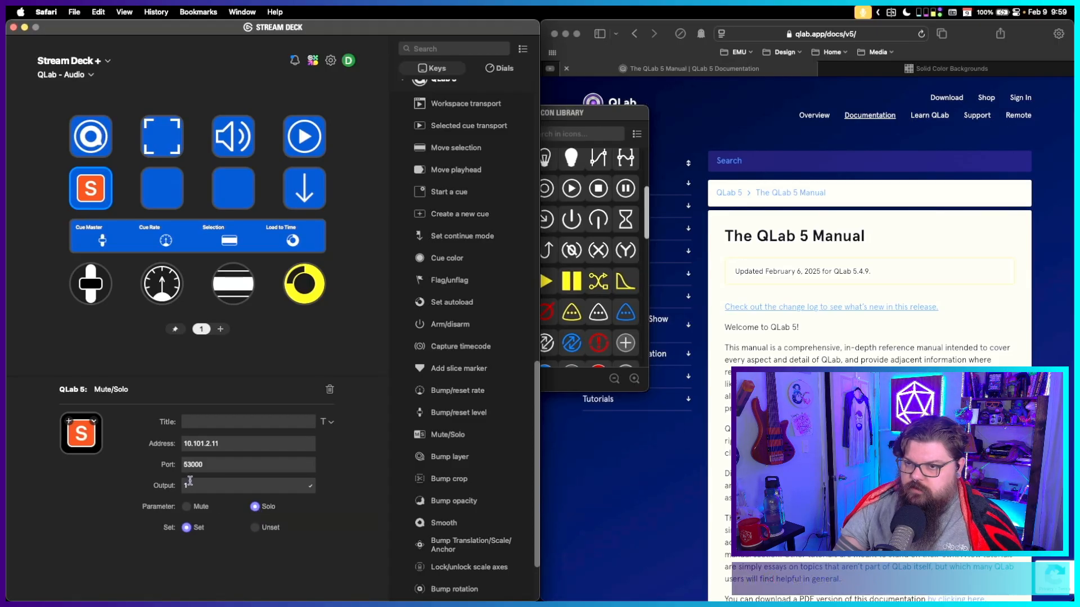
Try replacing the Solo key with a Multi Action Switch containing a Mute/Solo action set to Solo at address 10.101.2.11.
scroll(445, 189, "up", 15)
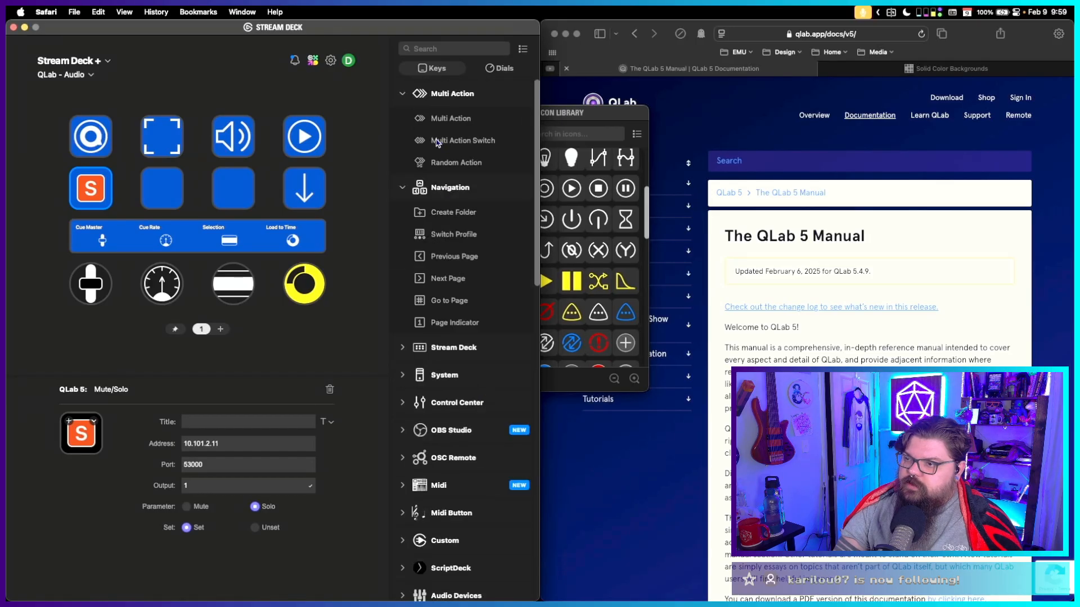
left_click_drag(438, 140, 93, 189)
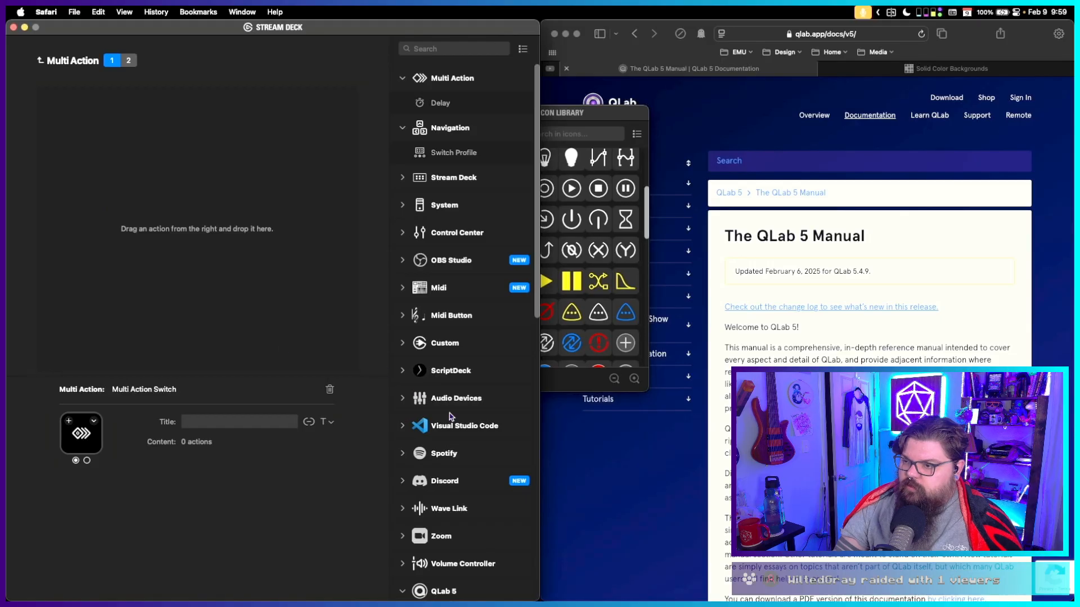
scroll(450, 413, "down", 12)
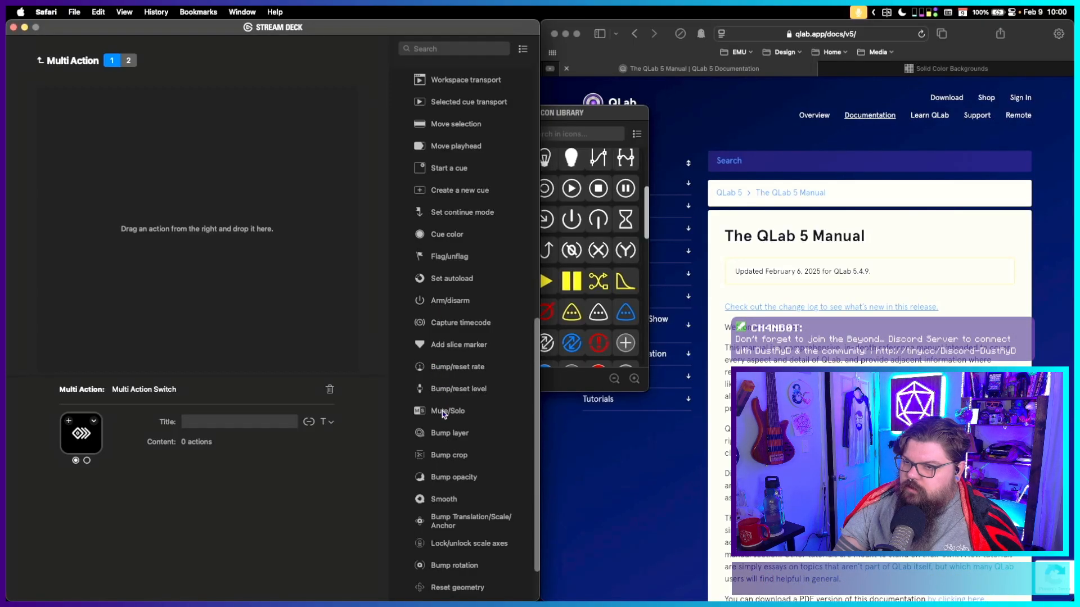
left_click_drag(442, 411, 206, 284)
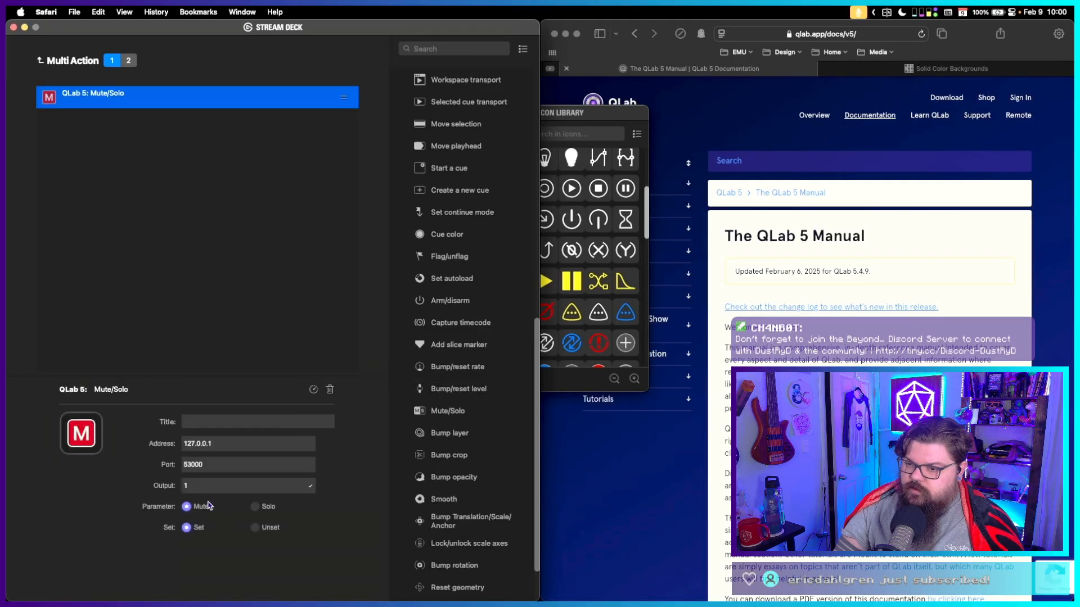
left_click(255, 507)
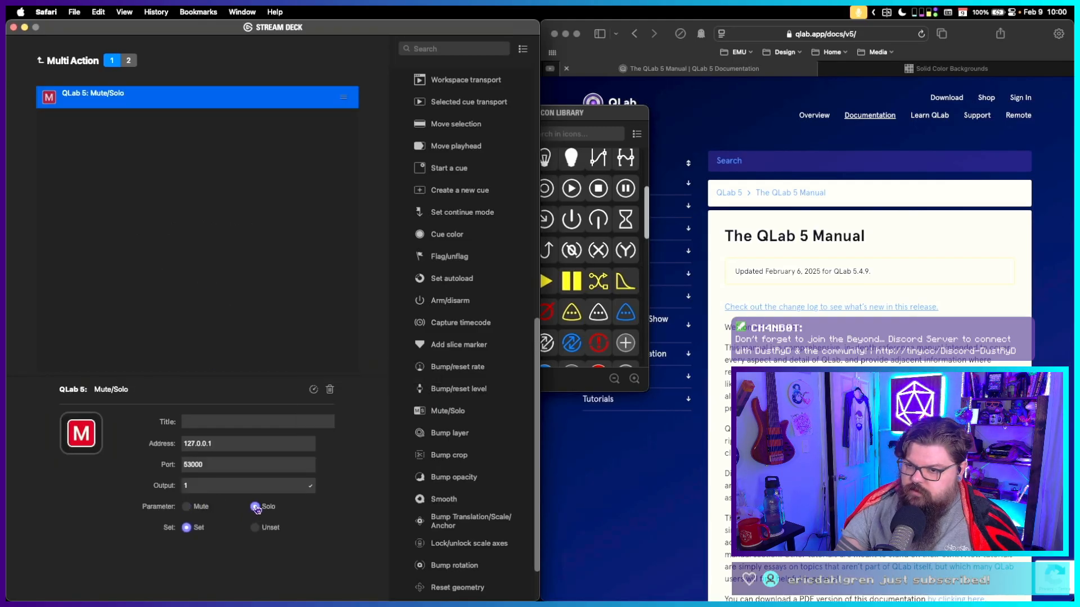
left_click_drag(229, 444, 160, 443)
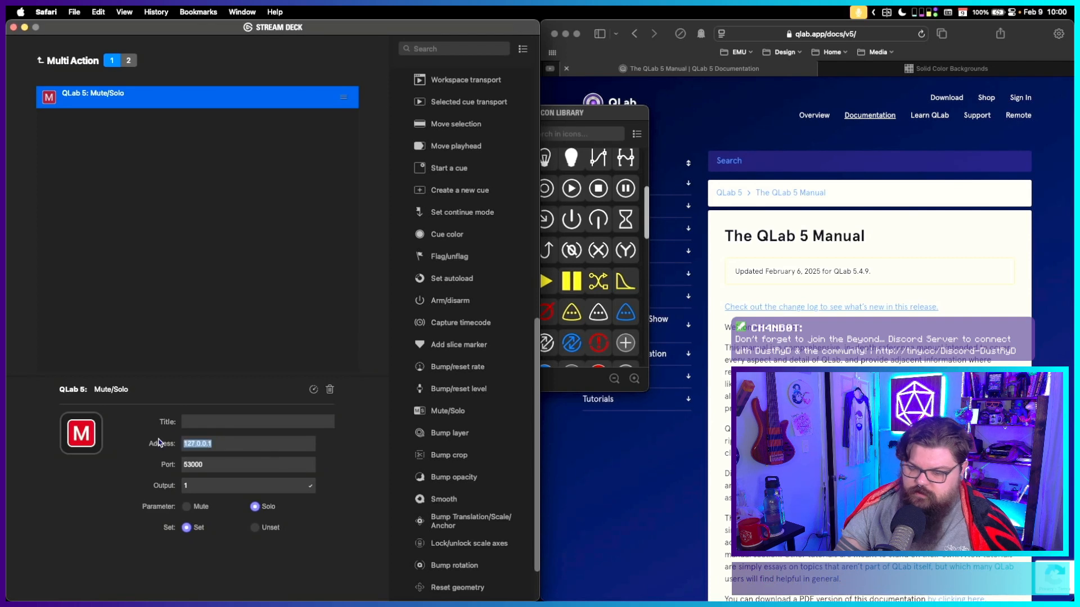
type("10.101.2.11")
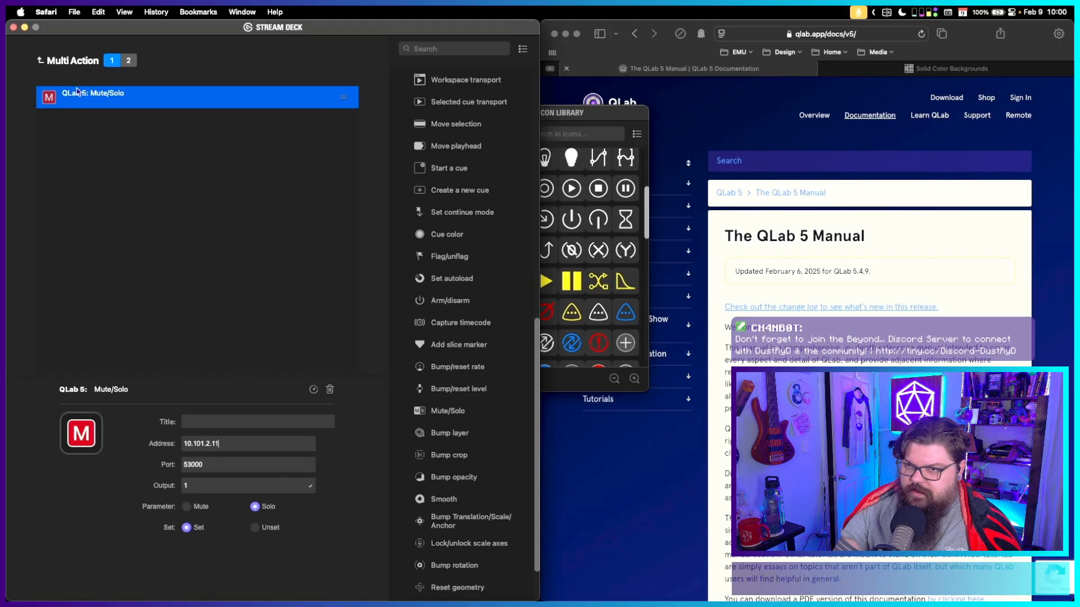
left_click(41, 63)
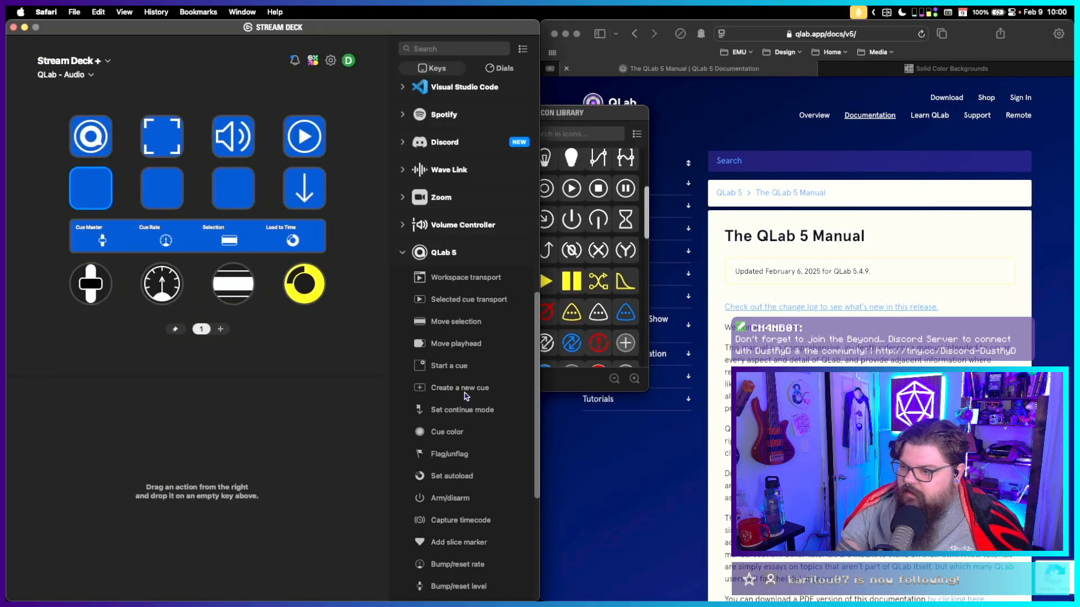
Assign the QLab 5 Arm/disarm action to the second row's first key with address 10.101.2.11 and port 53000.
scroll(468, 393, "down", 5)
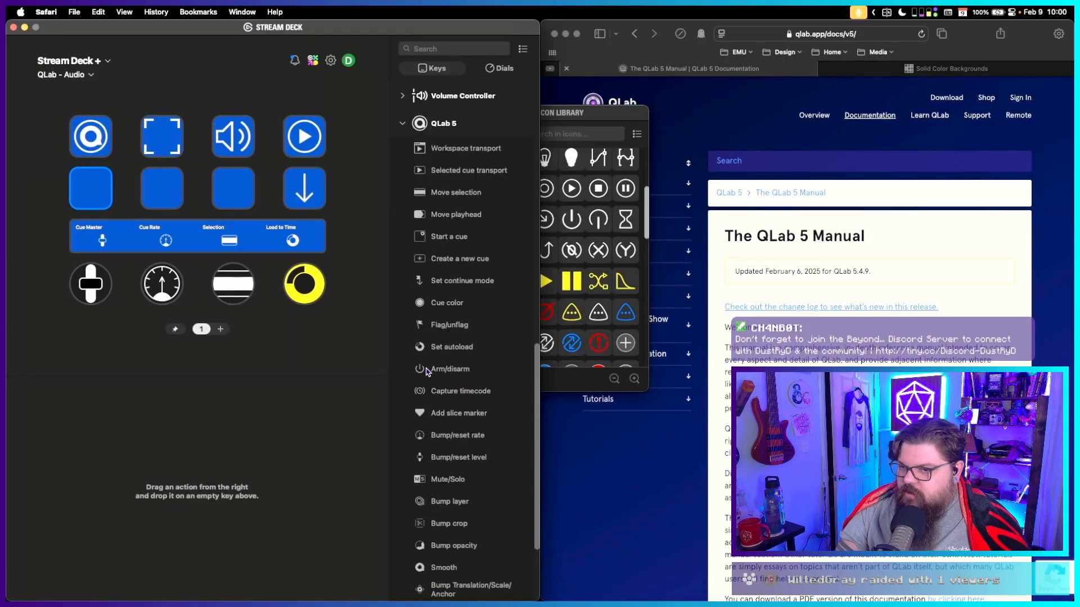
left_click_drag(444, 369, 93, 199)
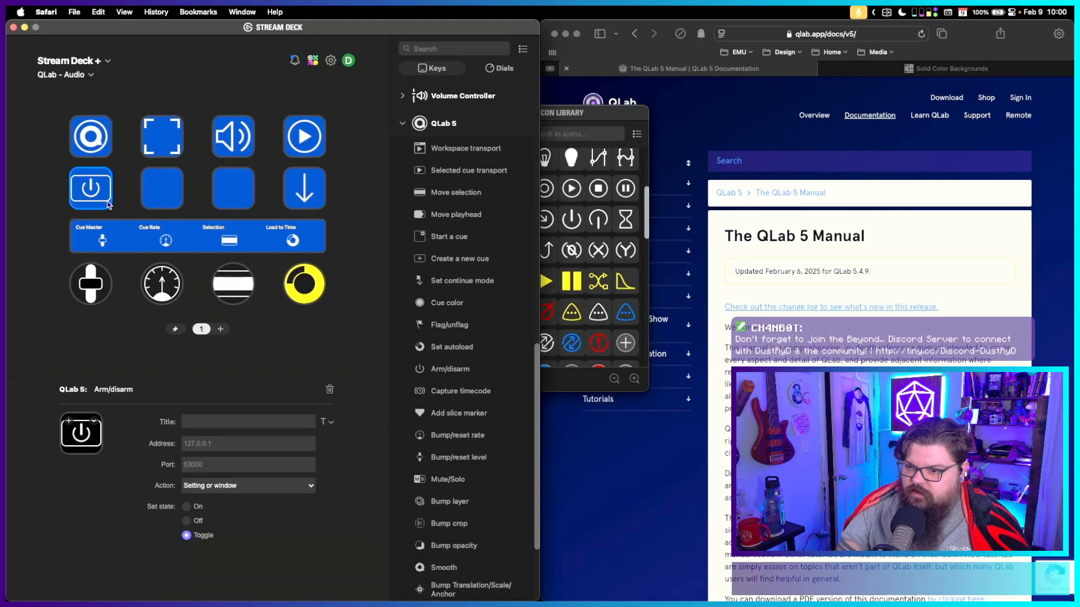
left_click(212, 443)
type("10.101.2.11")
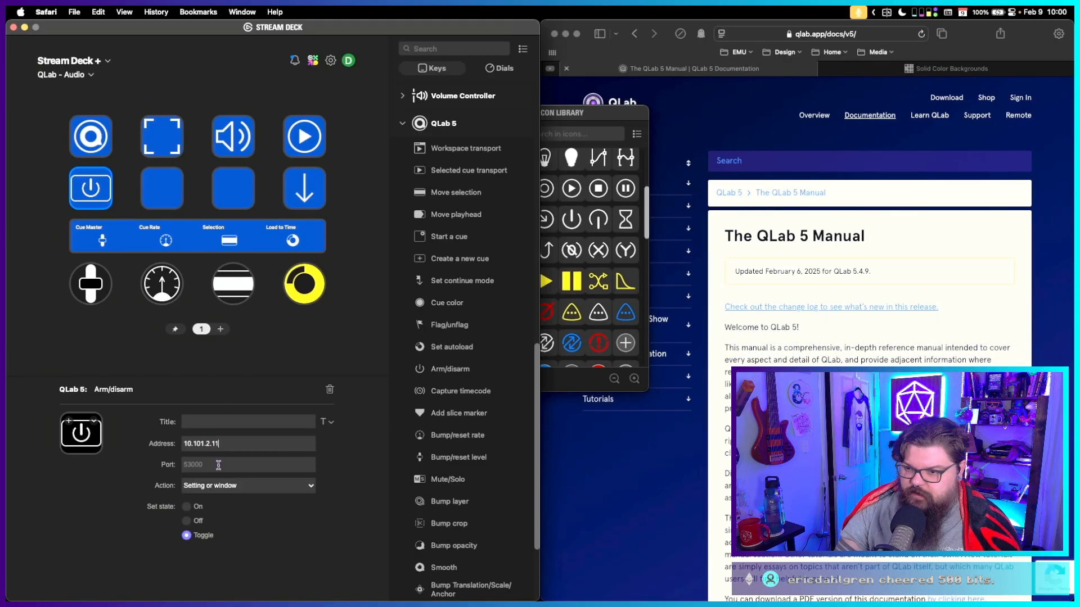
left_click(219, 465)
type("53000")
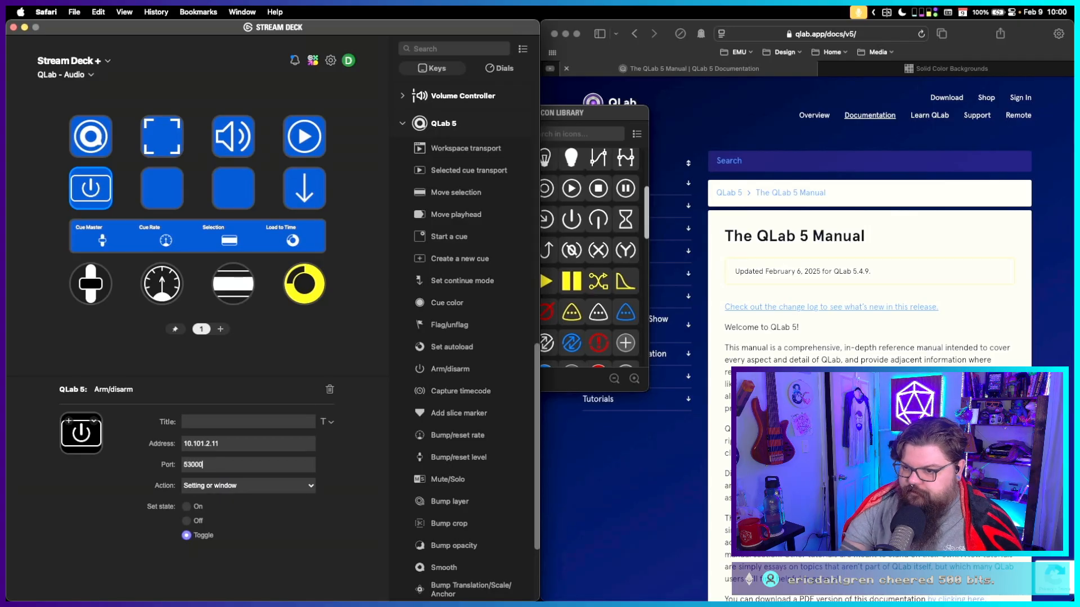
Review the Arm/disarm key's available actions, then delete that key from the second row.
left_click(251, 486)
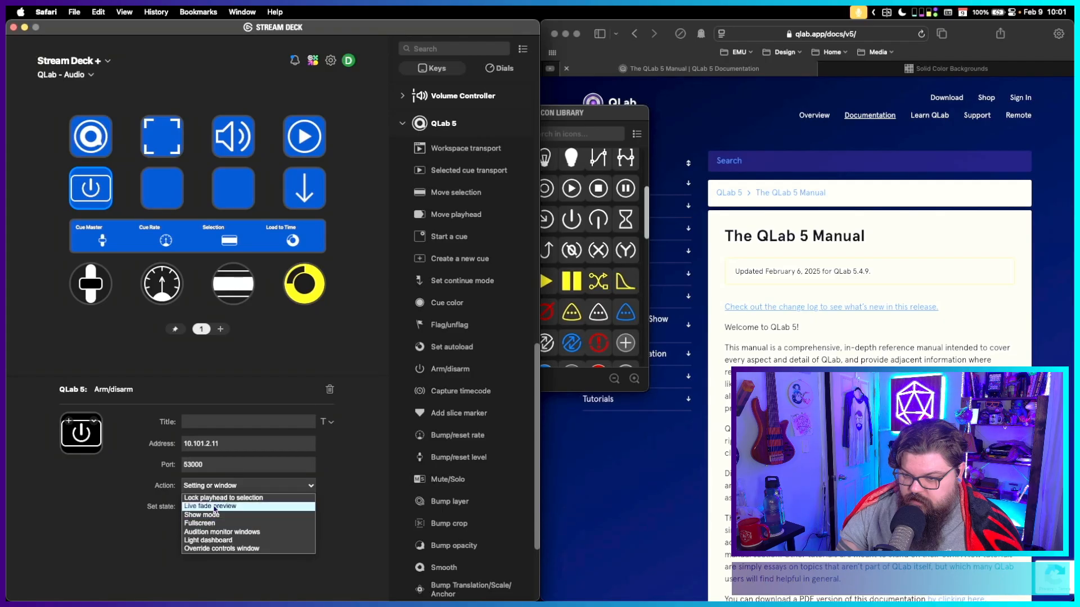
left_click(121, 496)
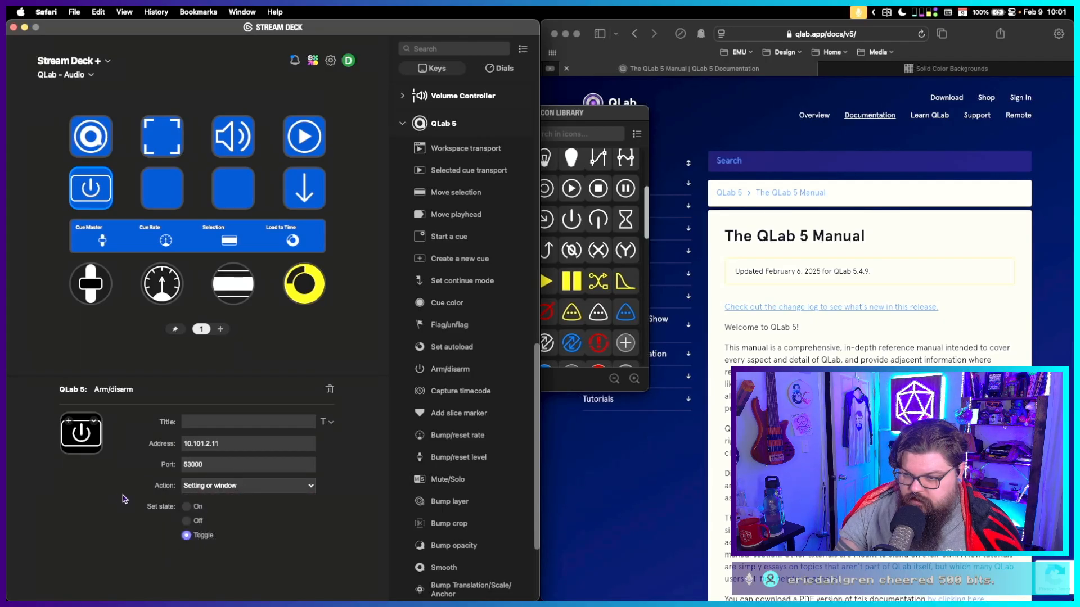
left_click(104, 195)
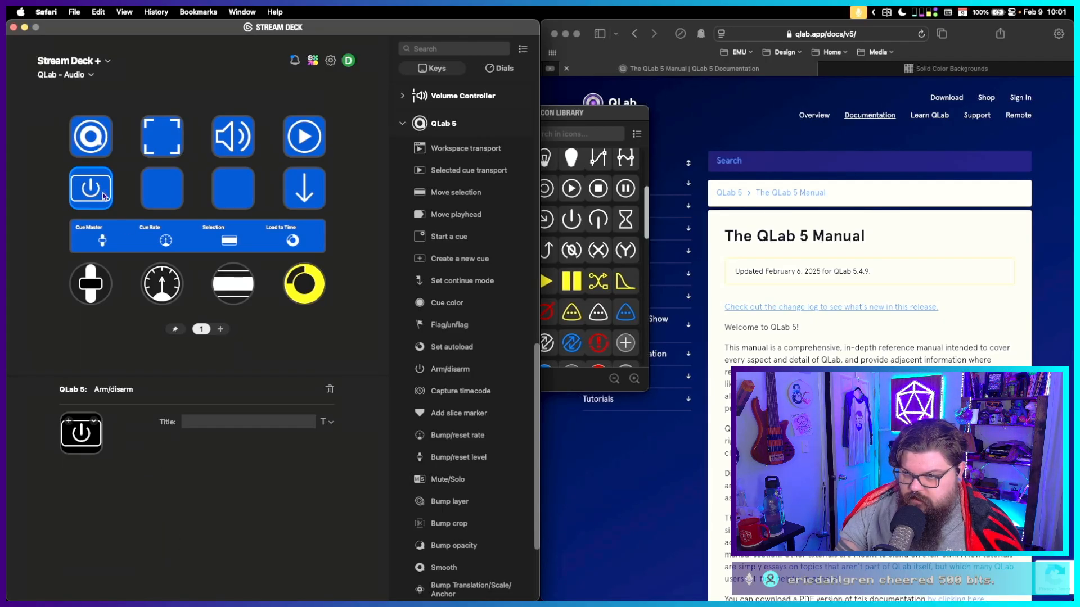
key("Delete")
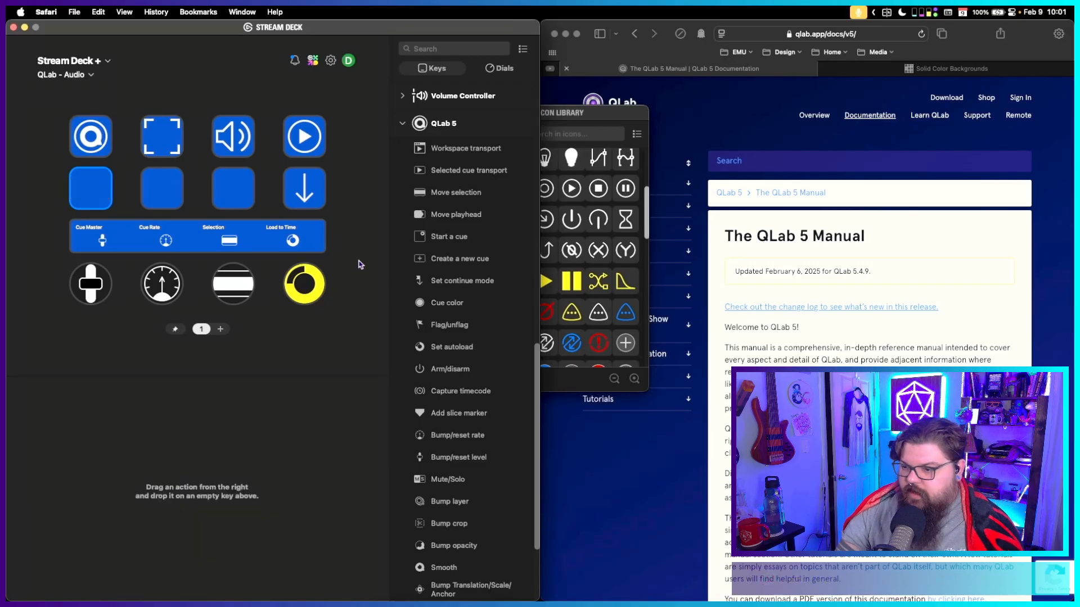
scroll(469, 509, "down", 3)
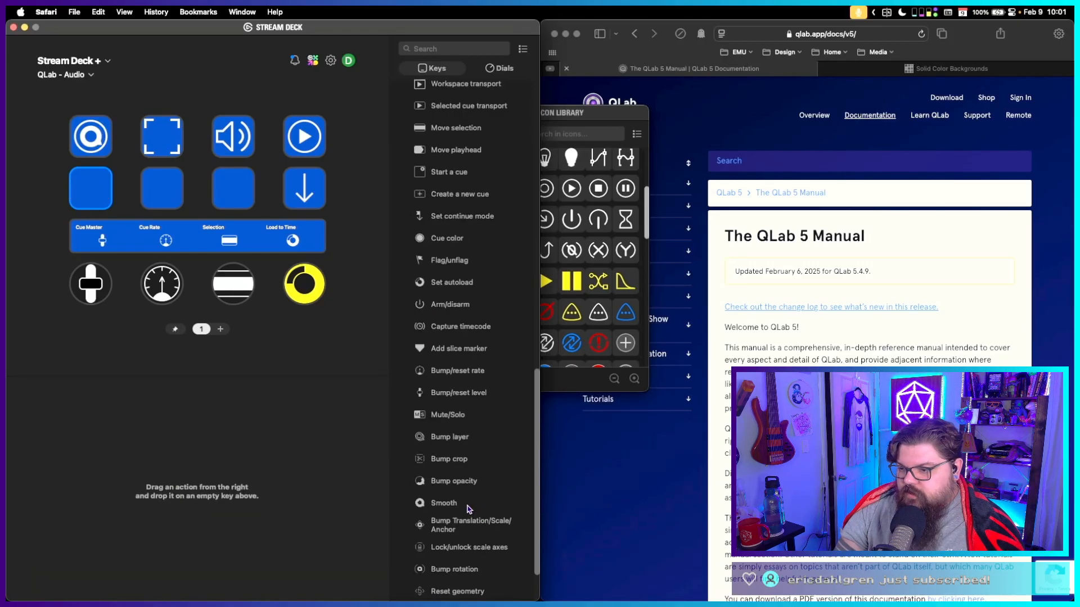
Try the Selected cue transport action on the second row's first key, checking its available actions before deleting it.
scroll(463, 423, "down", 3)
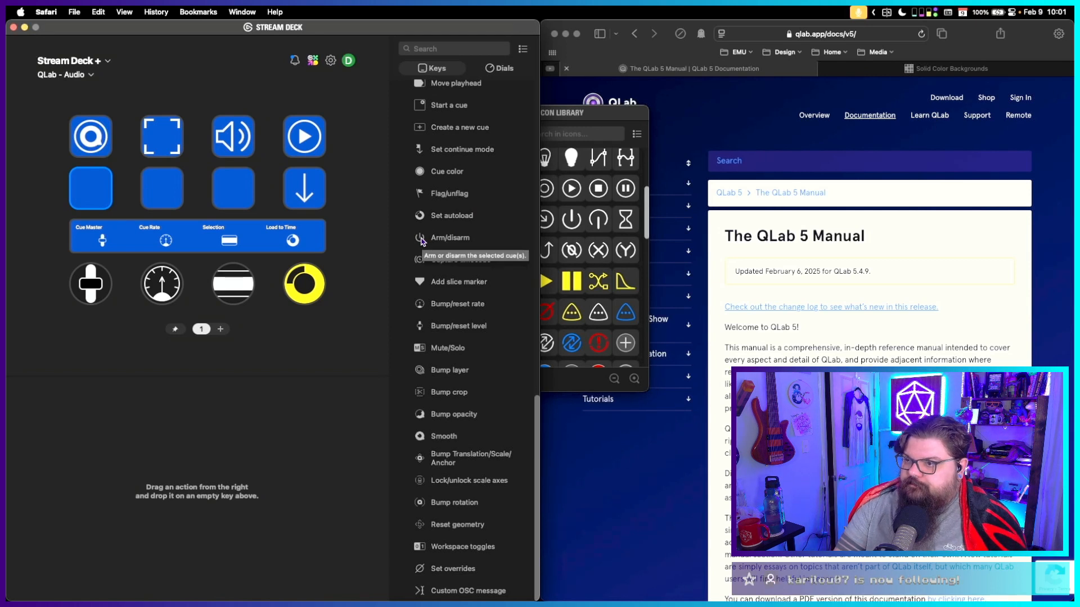
scroll(445, 229, "up", 3)
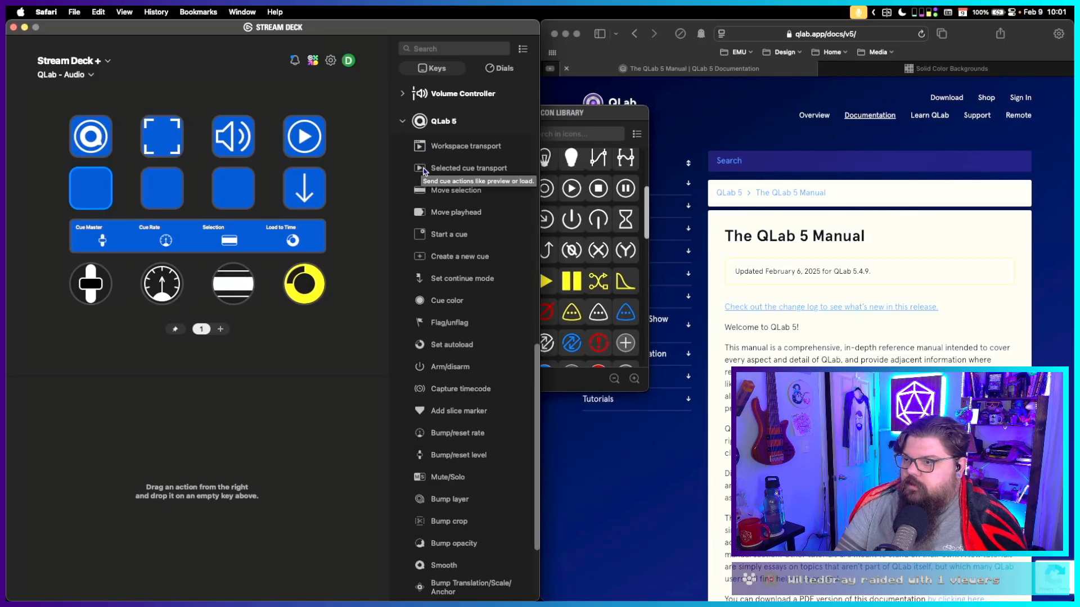
left_click_drag(423, 170, 91, 191)
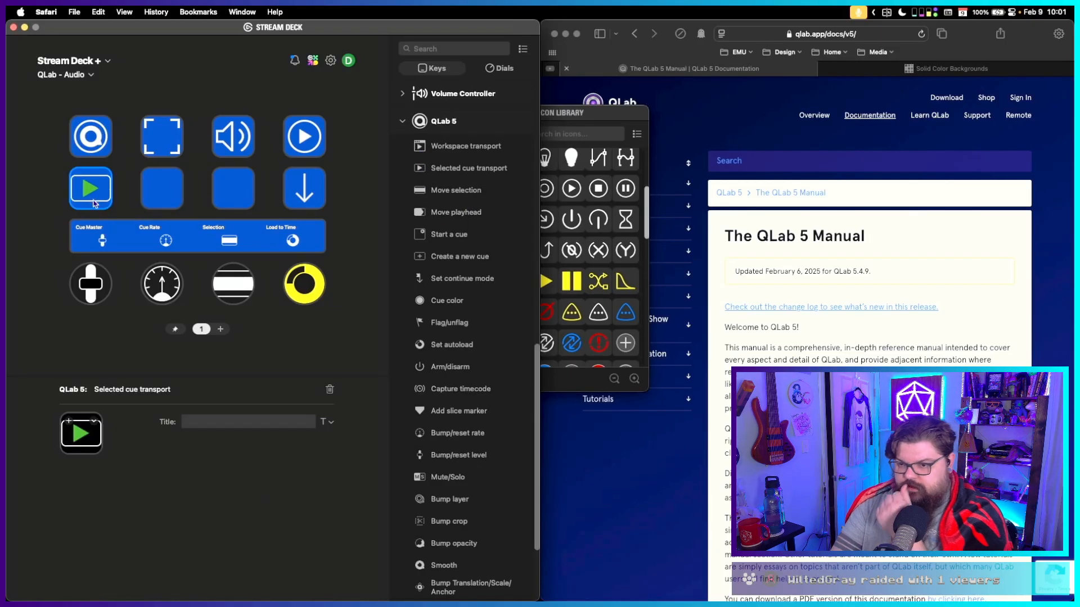
left_click(223, 485)
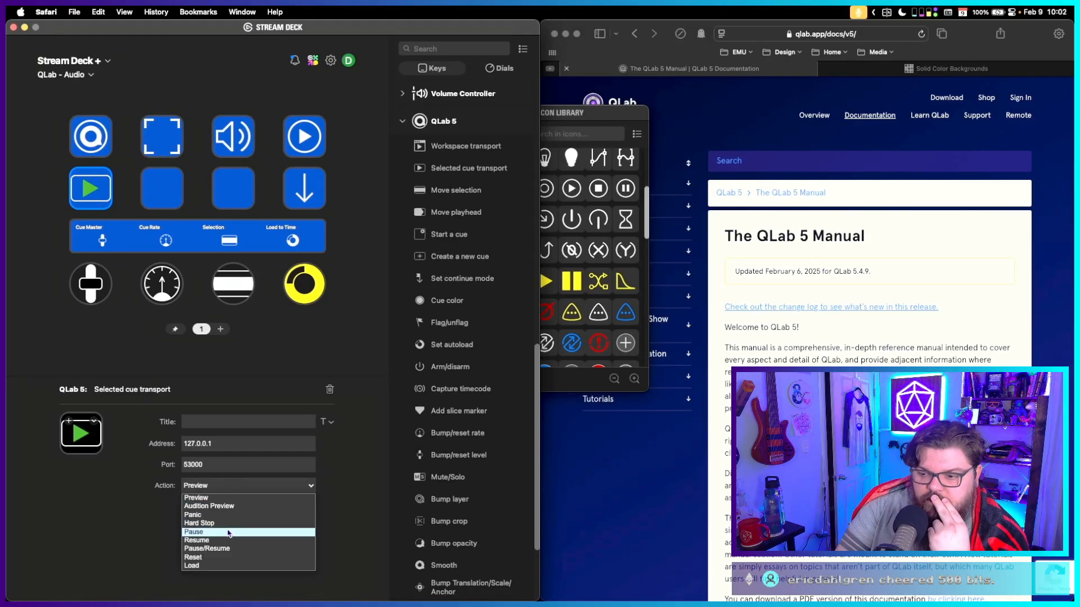
left_click(78, 196)
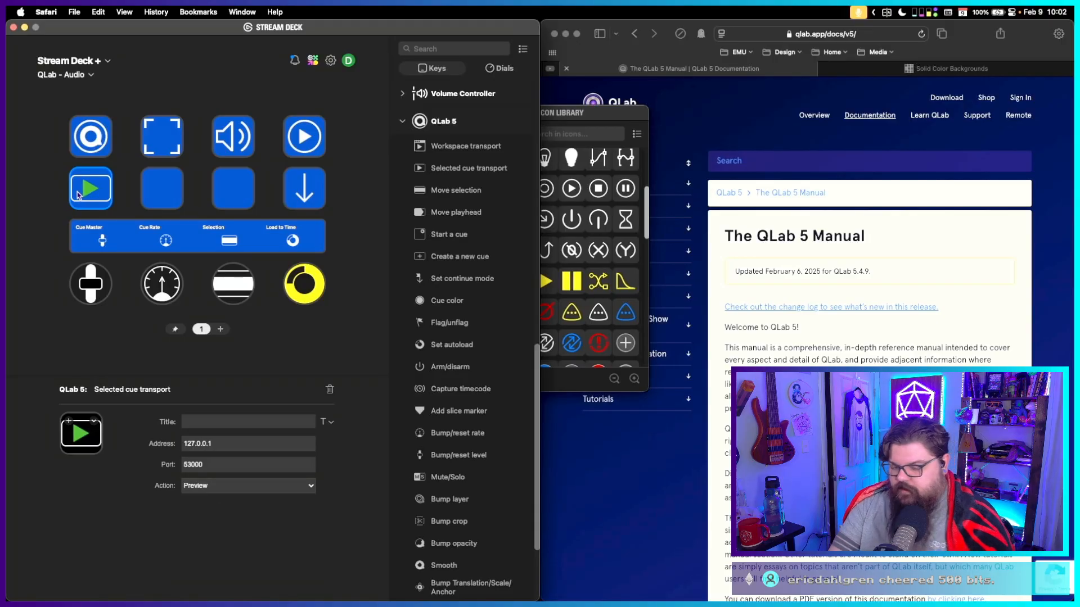
left_click(78, 191)
left_click(86, 189)
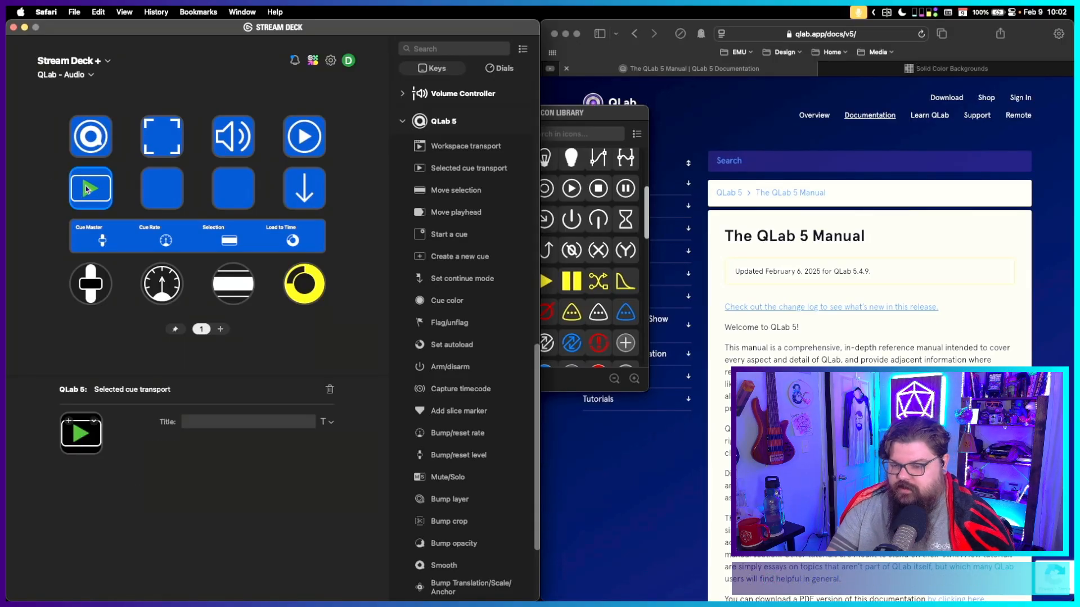
key("Delete")
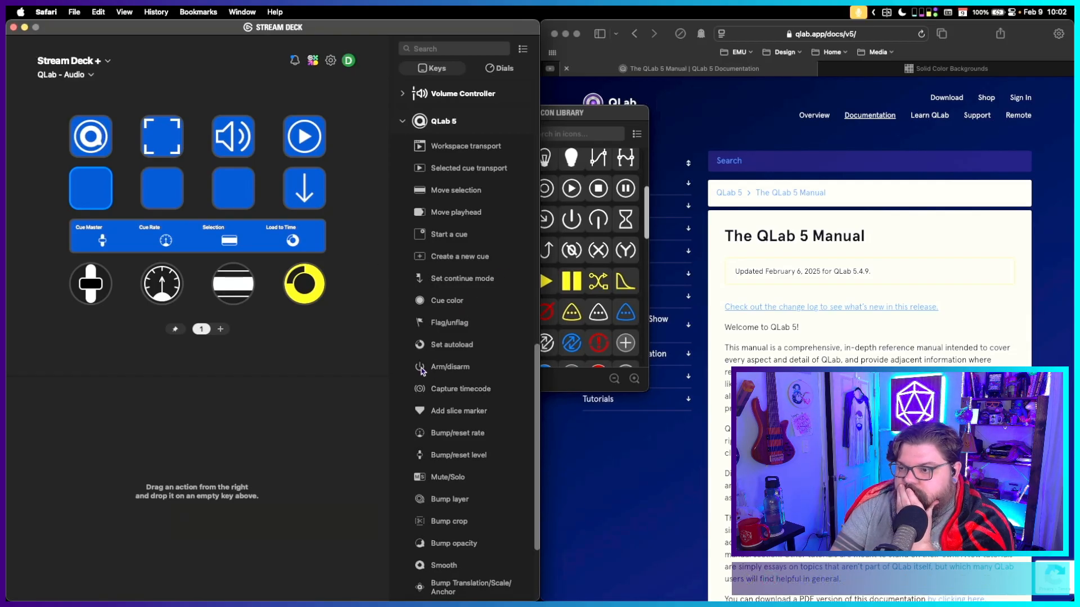
Assign the Arm/disarm action to the second row's first key with address 10.101.2.11 and port 53000.
left_click_drag(421, 371, 90, 188)
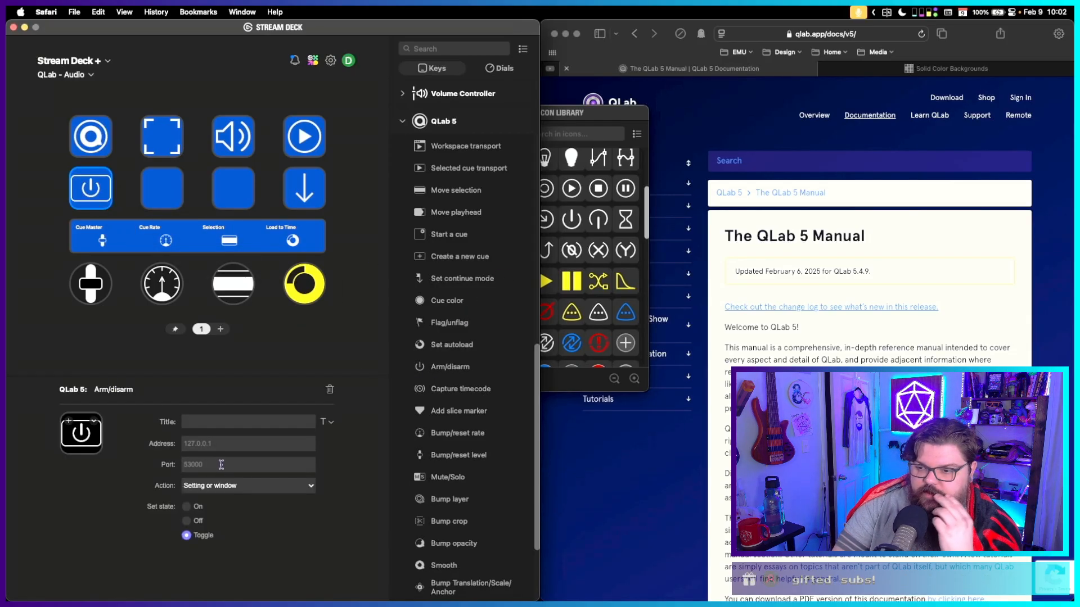
left_click(221, 448)
type("10.101.2.11")
key("Tab")
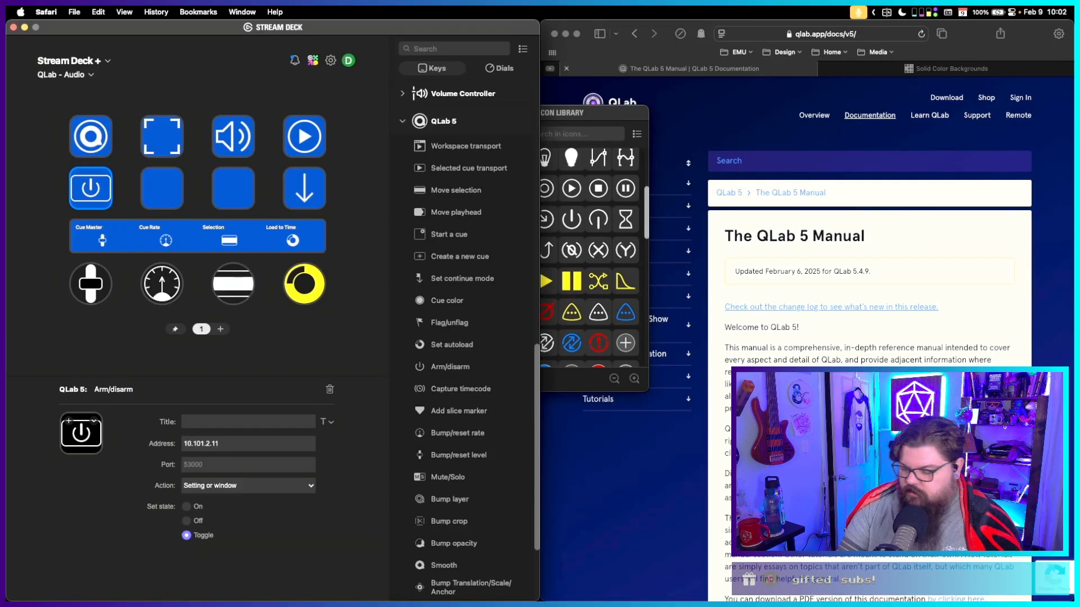
type("530000")
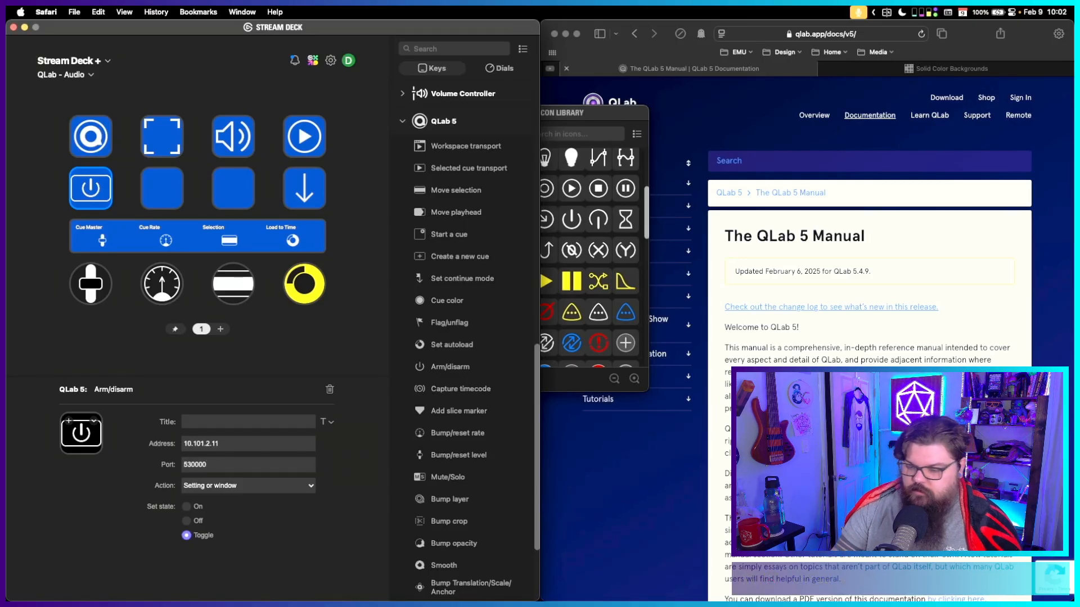
key("BackSpace")
Try Lock playhead to selection and Show mode as the Arm/disarm key's action, then delete the key.
left_click(240, 486)
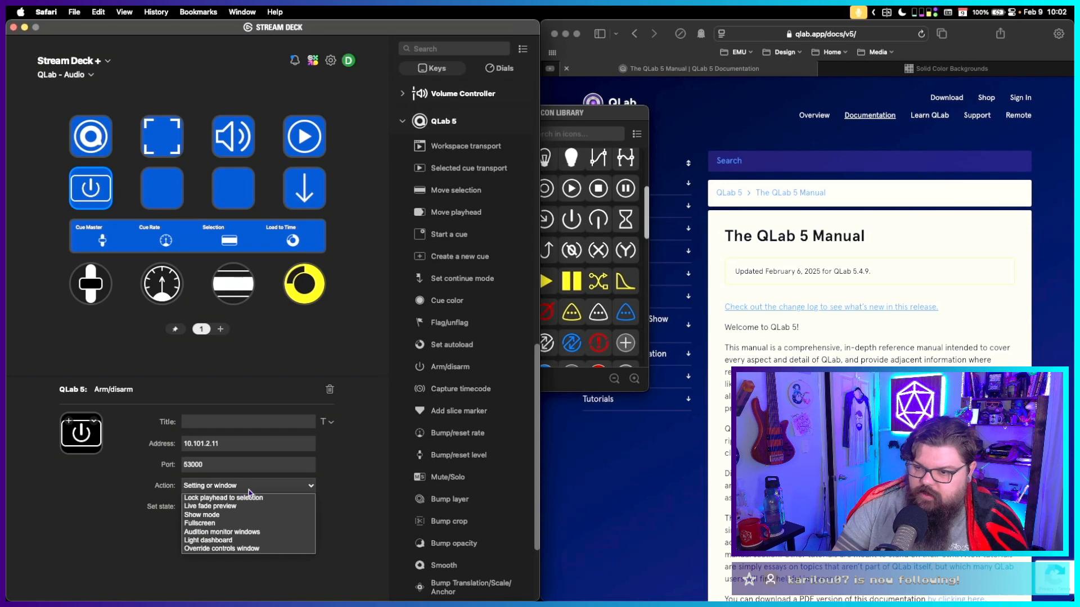
left_click(371, 449)
left_click(246, 491)
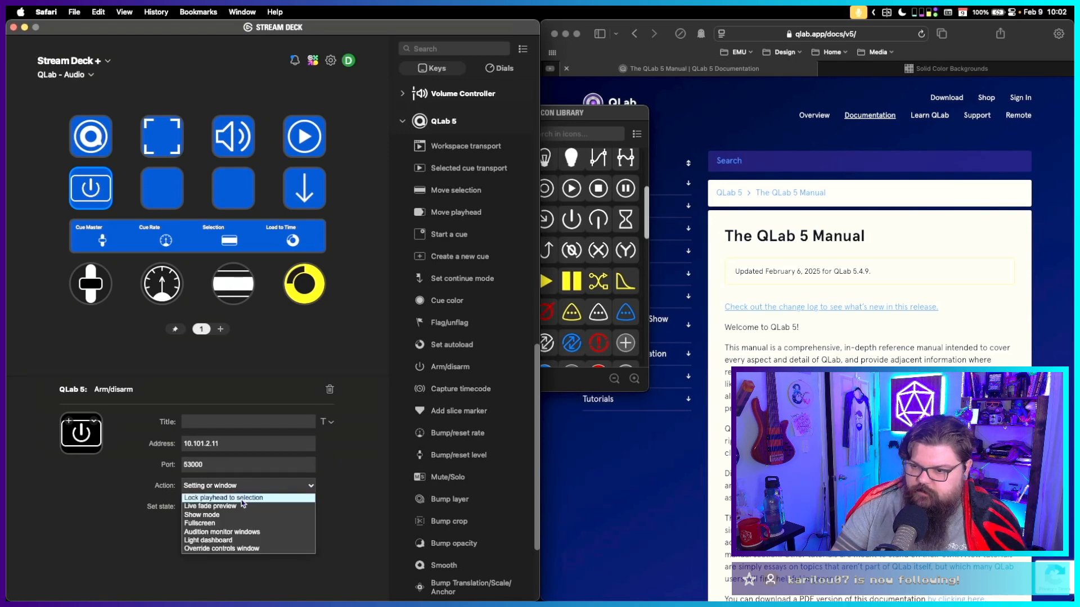
left_click(242, 499)
left_click(248, 487)
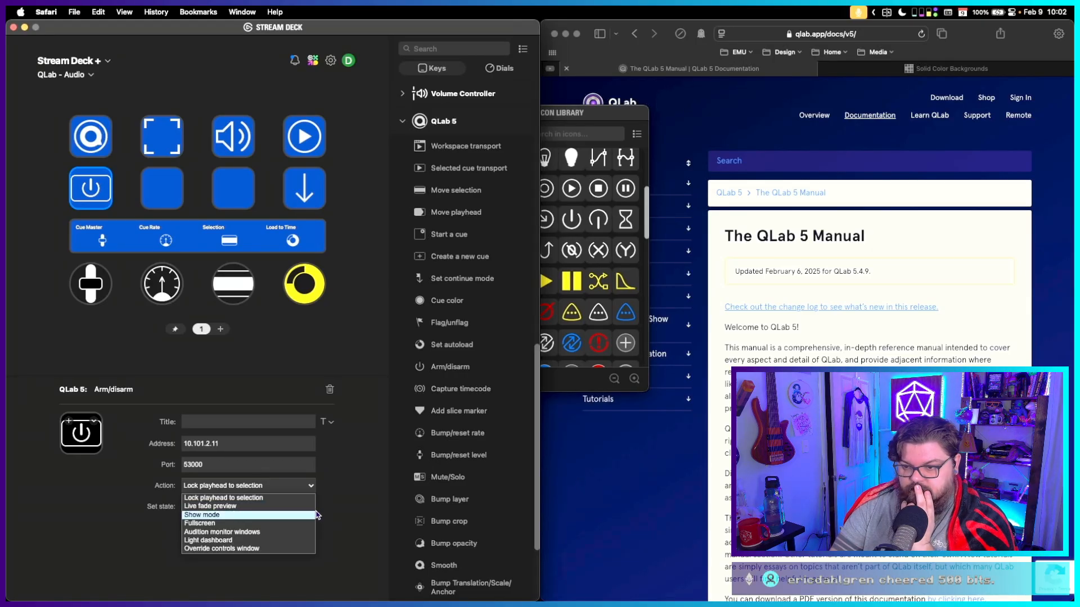
left_click(239, 516)
left_click(234, 486)
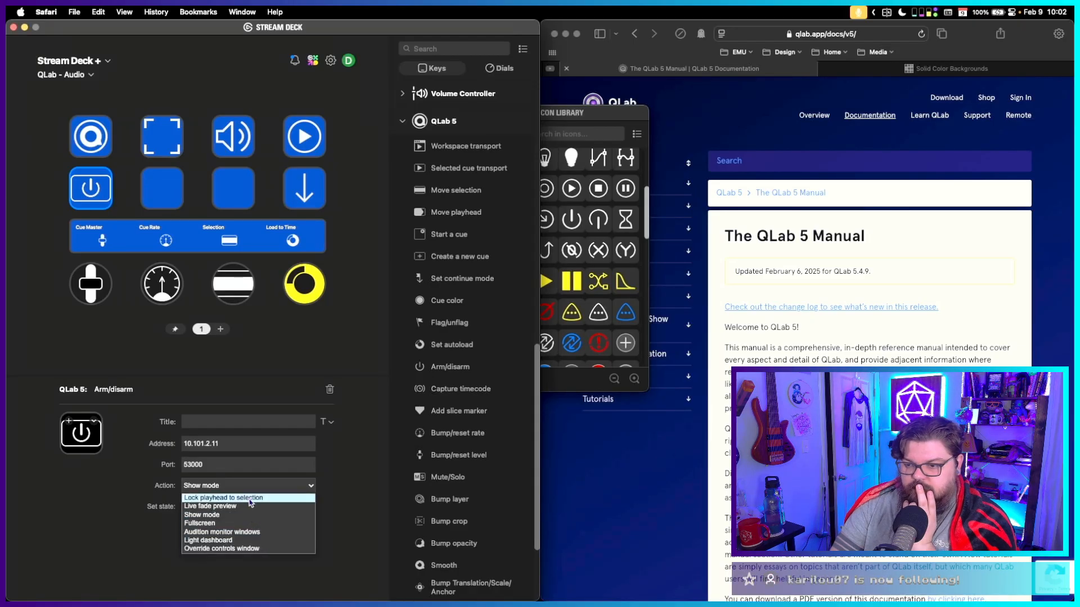
left_click(331, 504)
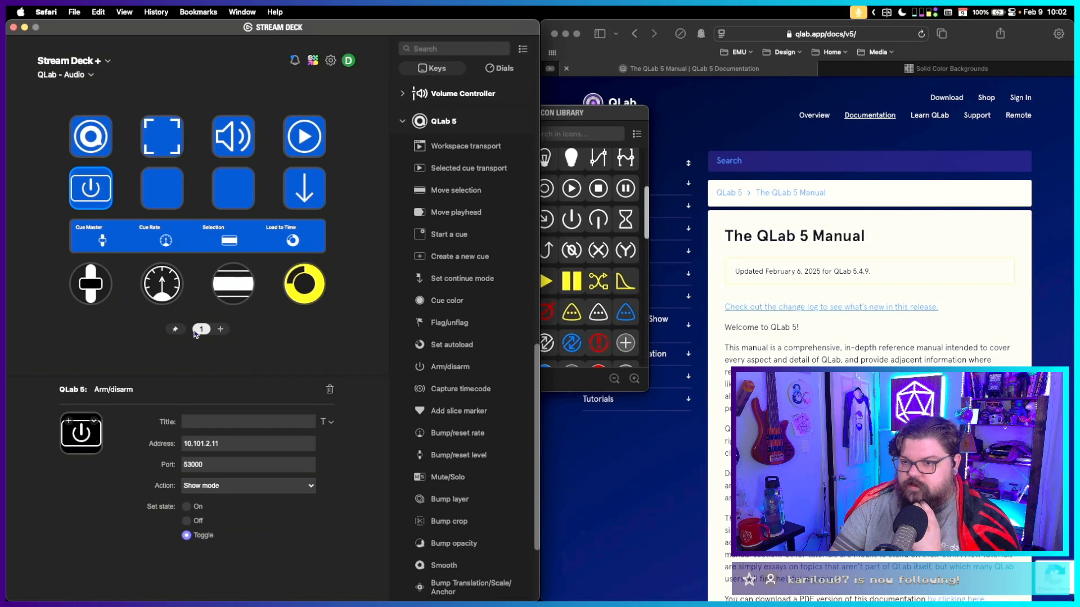
key("Delete")
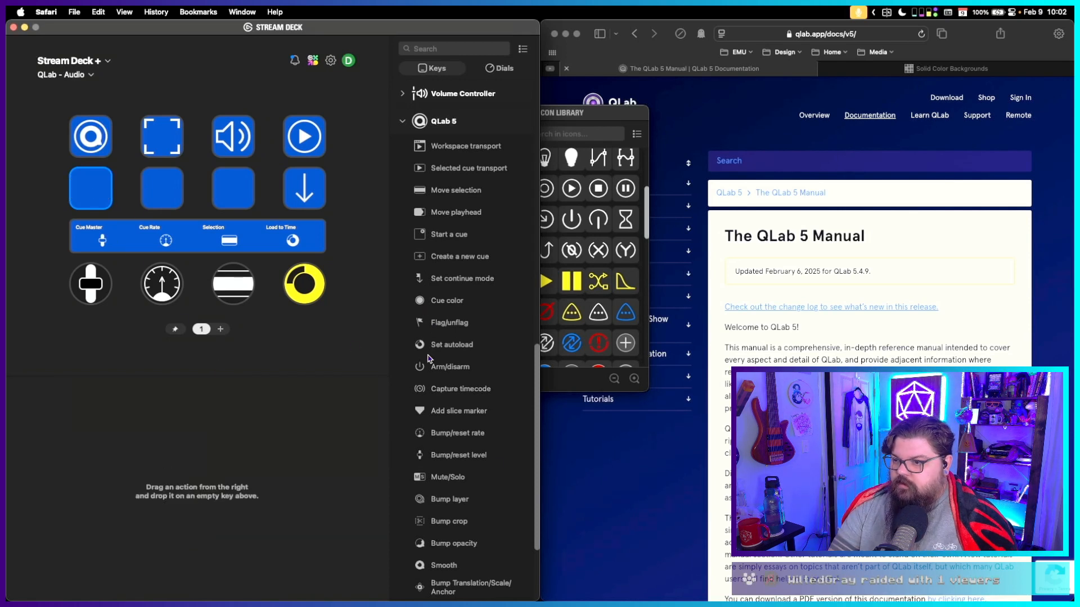
Try a new Arm/disarm key set to Show mode at address 10.101.2.11 and port 53000, then remove it.
left_click_drag(419, 370, 84, 202)
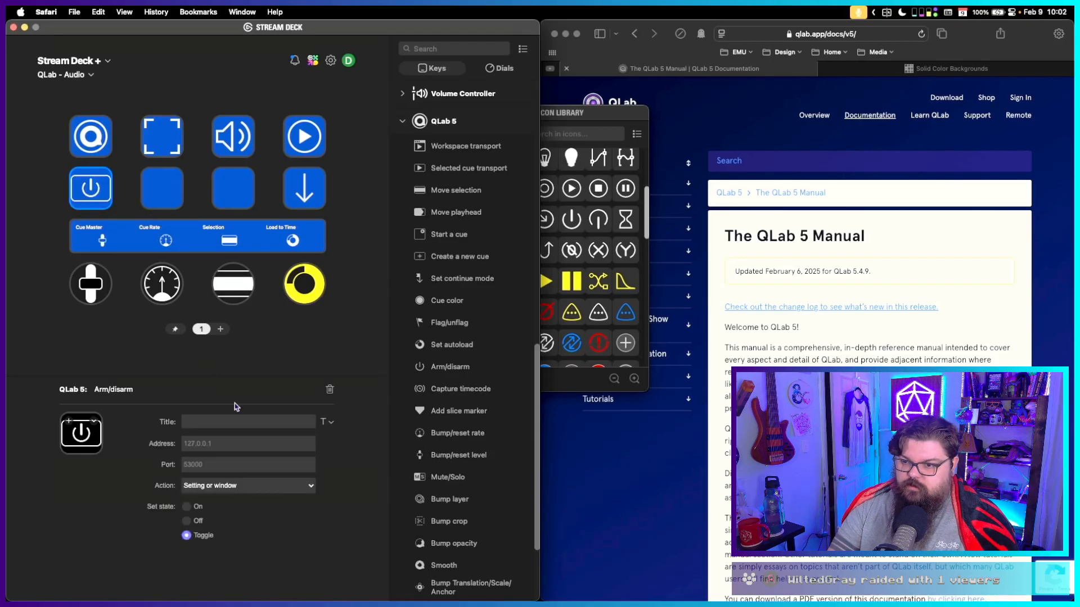
left_click(230, 445)
type("10.101.2.11")
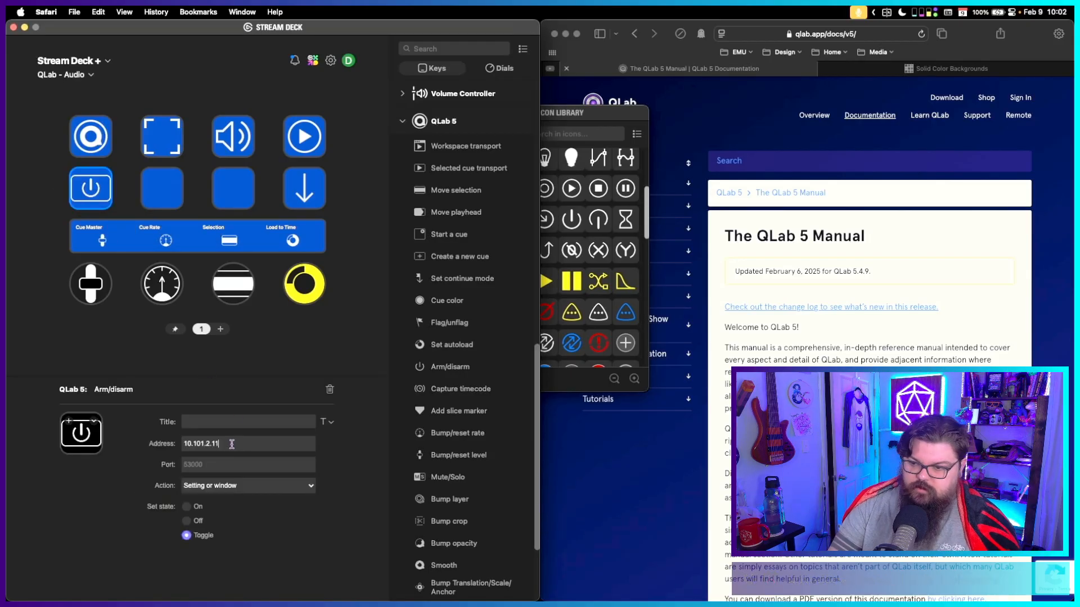
left_click(233, 486)
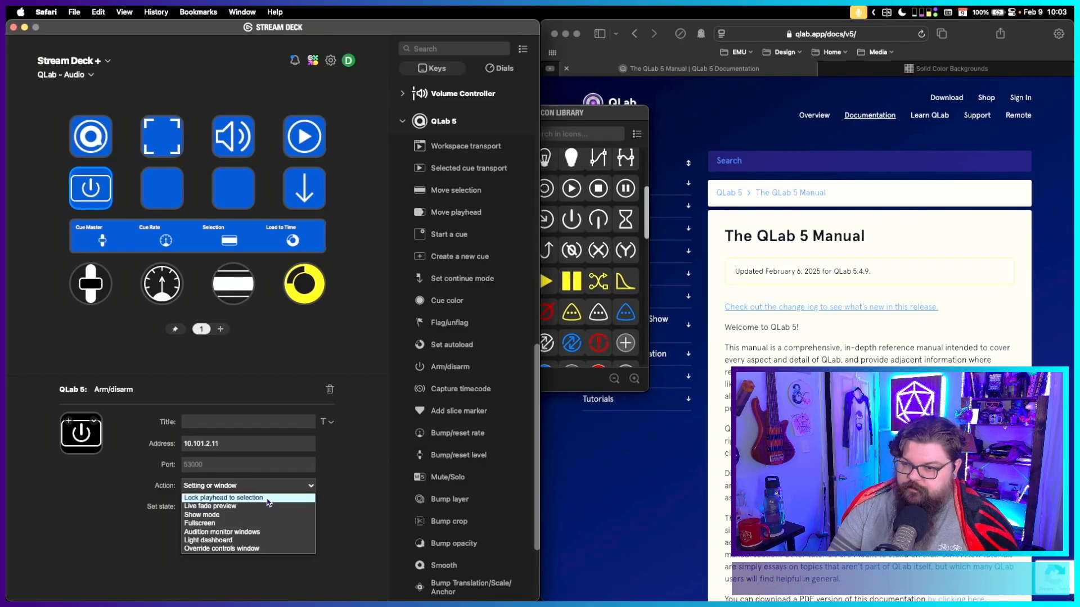
left_click(225, 515)
left_click(209, 462)
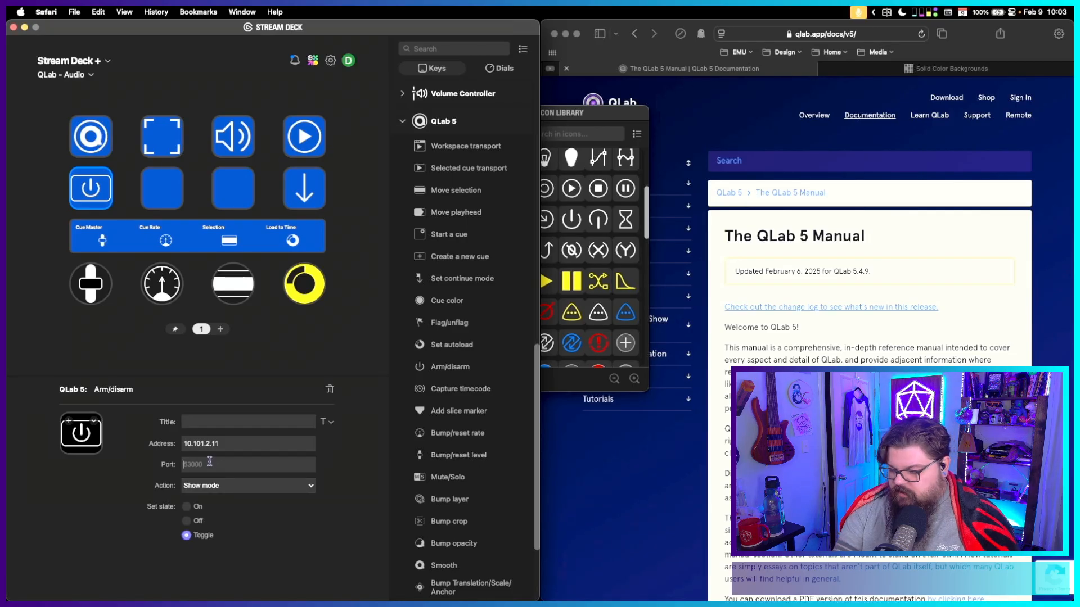
type("53000")
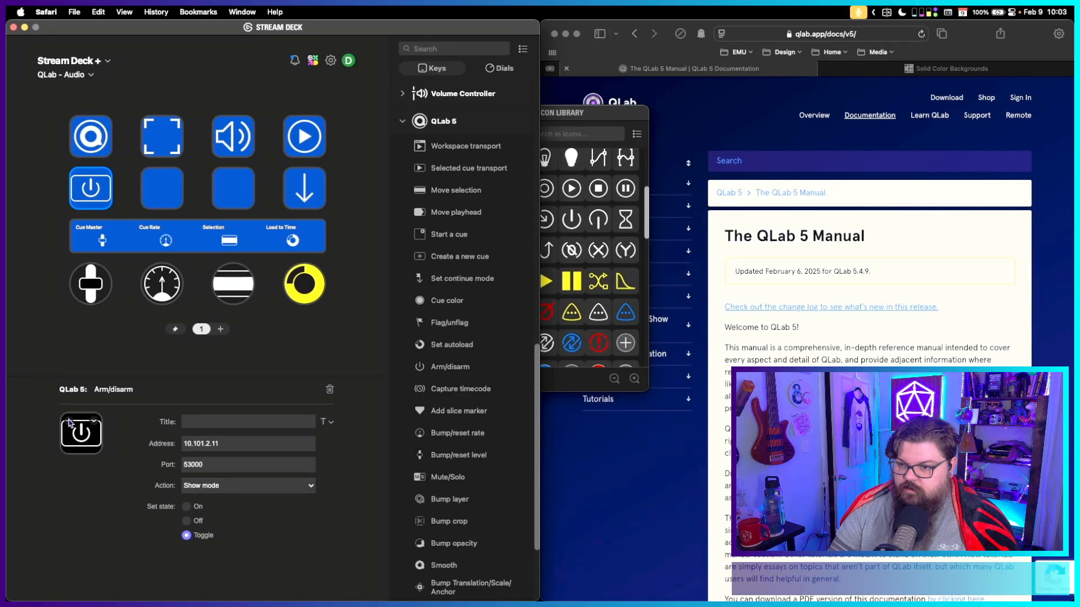
left_click(92, 184)
key("Delete")
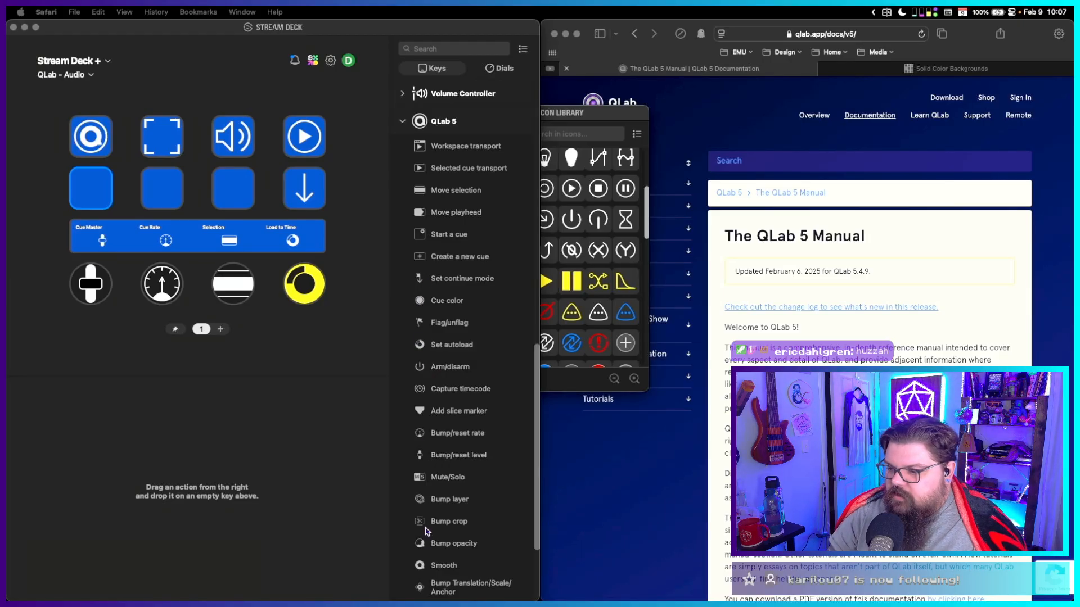
Try the QLab 5 Mute/Solo action on the second row's second key and check its output setting.
left_click(421, 482)
left_click_drag(421, 482, 161, 185)
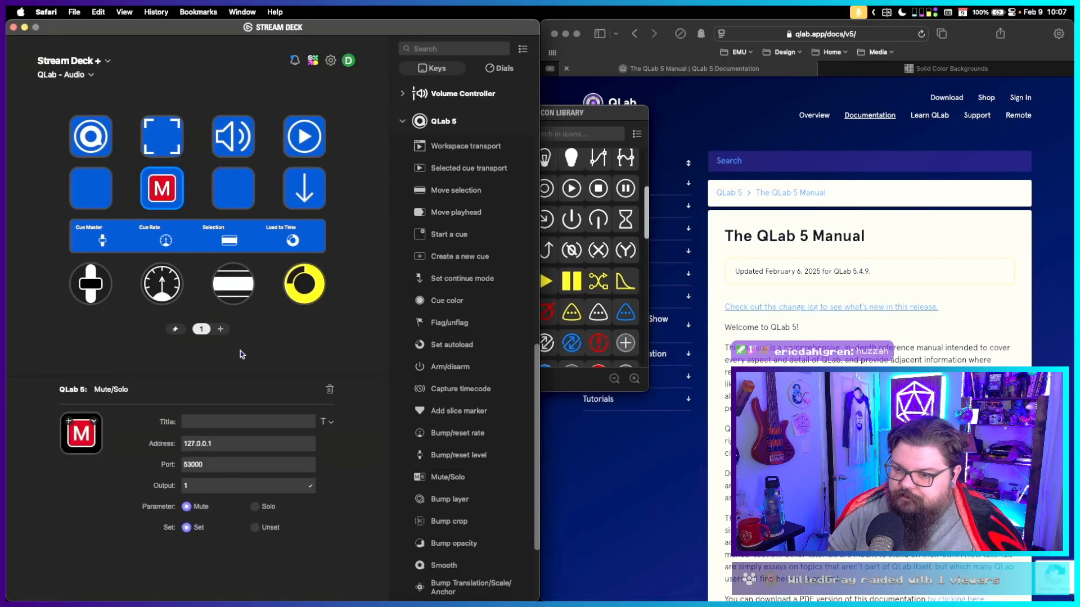
left_click(237, 486)
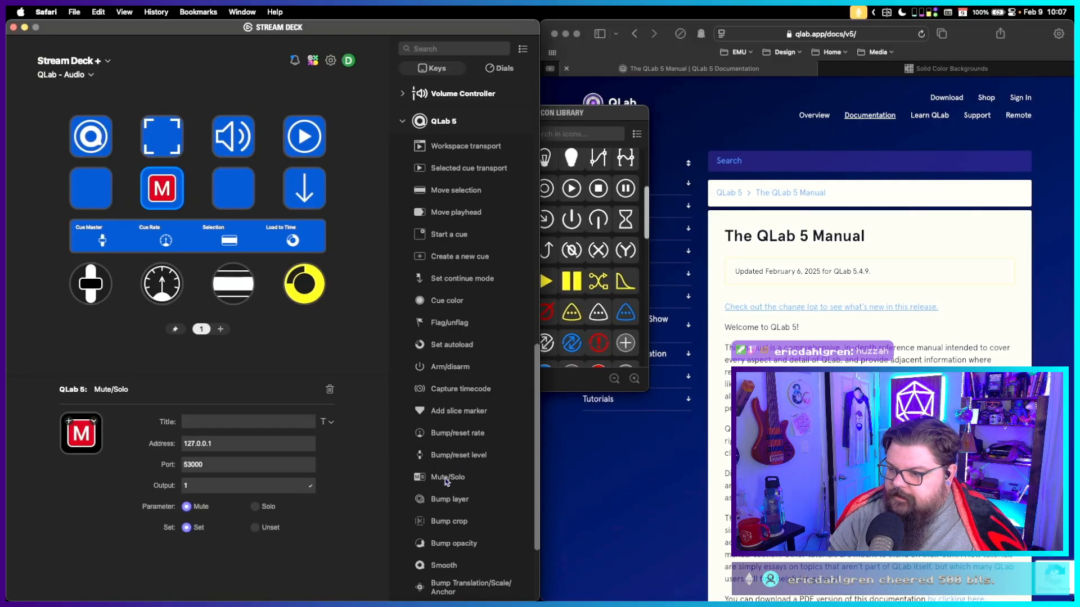
Go back to the QLab manual's Stream Deck page in Safari and read the Mute/Solo, Bump/reset level and Arm/disarm key action descriptions.
left_click(569, 471)
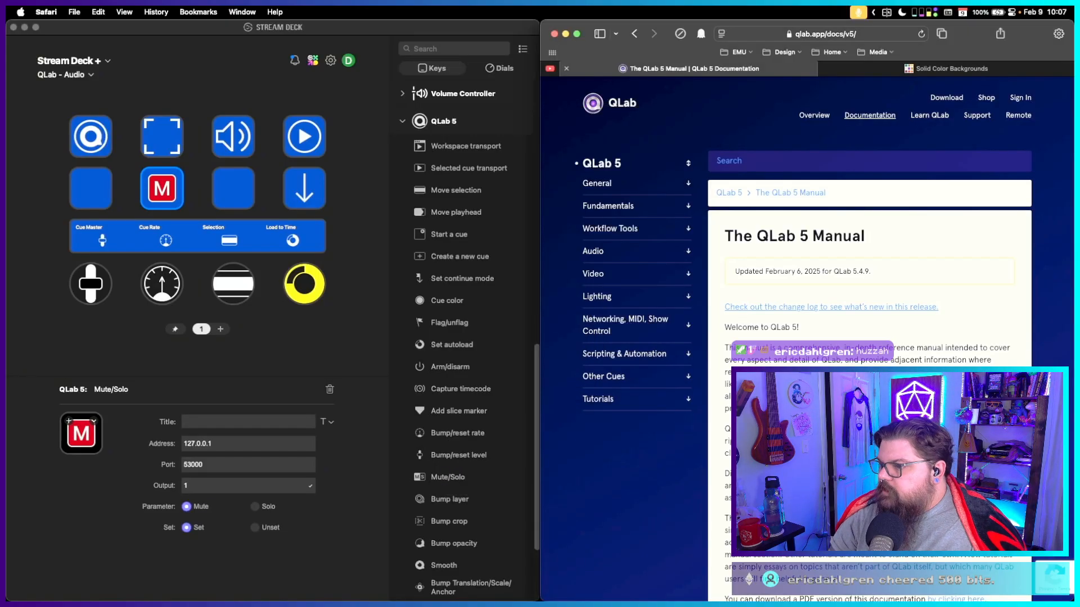
scroll(807, 393, "down", 20)
scroll(807, 394, "up", 20)
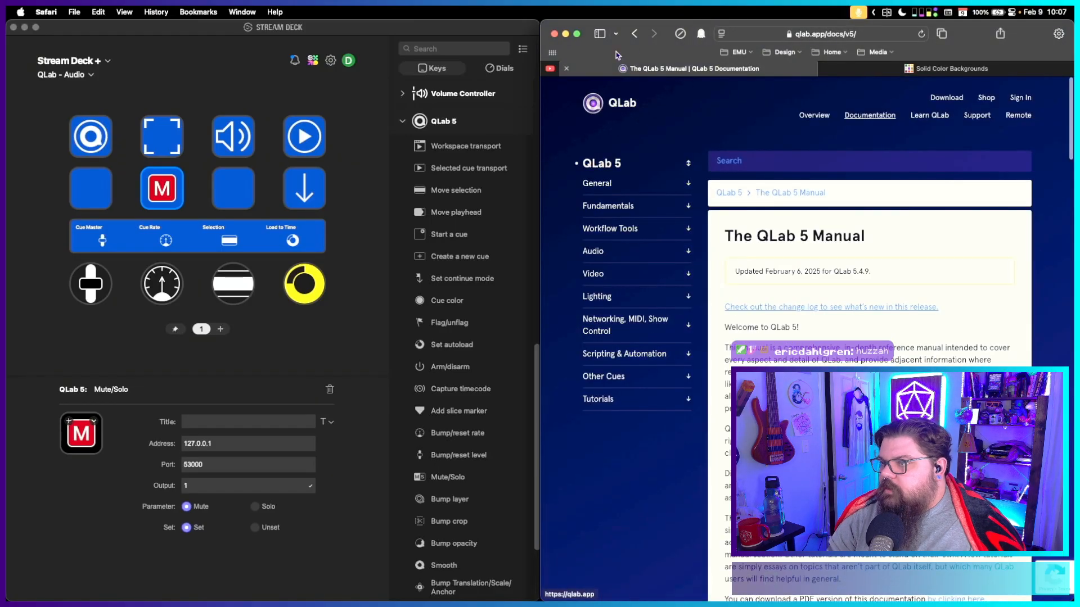
left_click(634, 34)
scroll(856, 347, "down", 20)
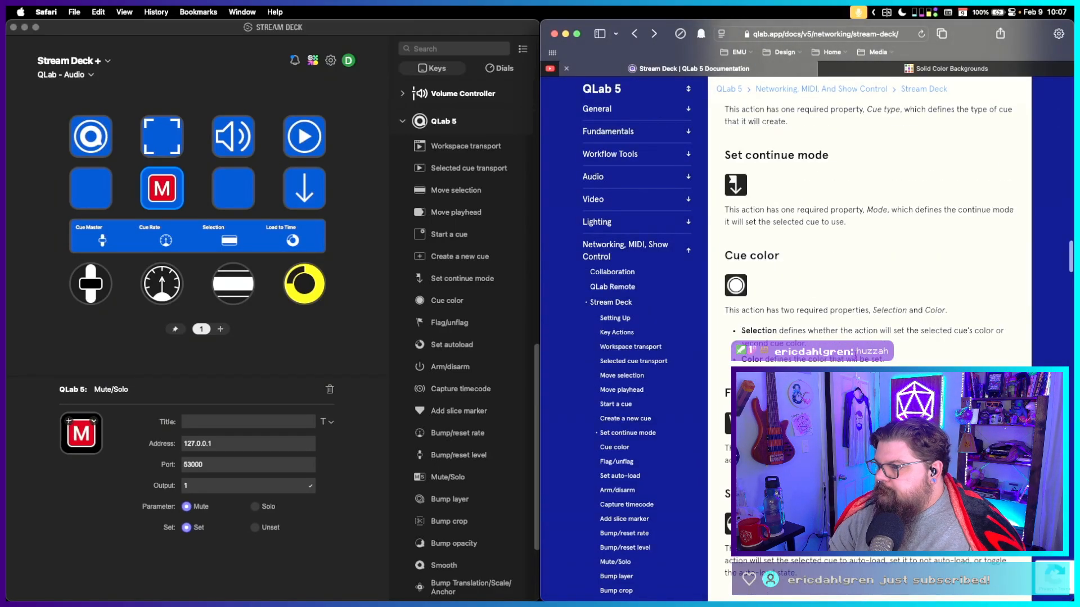
scroll(856, 360, "down", 3)
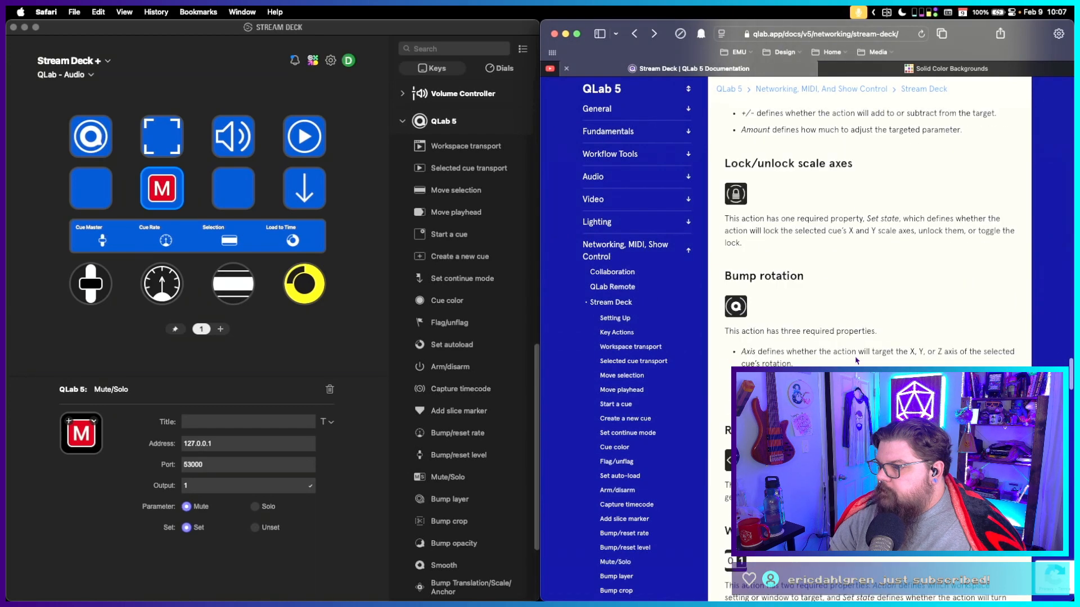
scroll(857, 361, "down", 3)
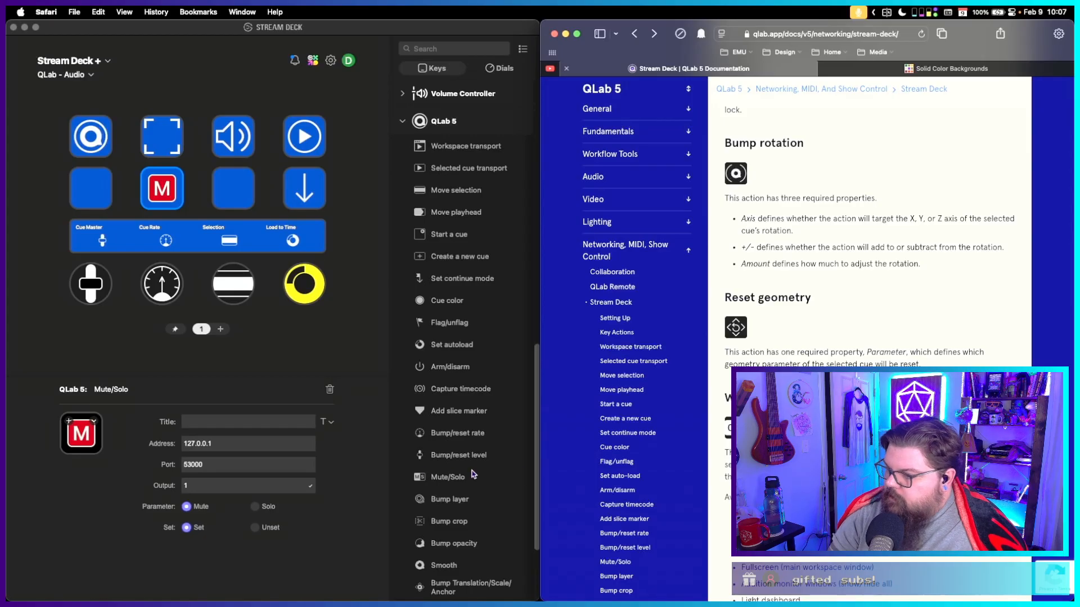
scroll(869, 236, "up", 15)
scroll(801, 300, "up", 8)
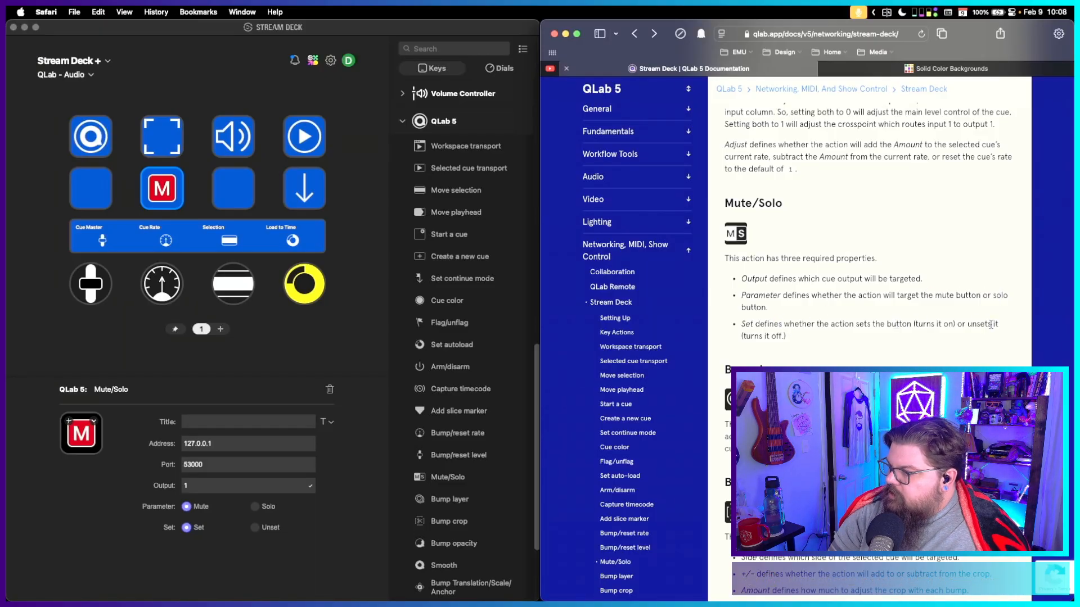
scroll(796, 329, "up", 10)
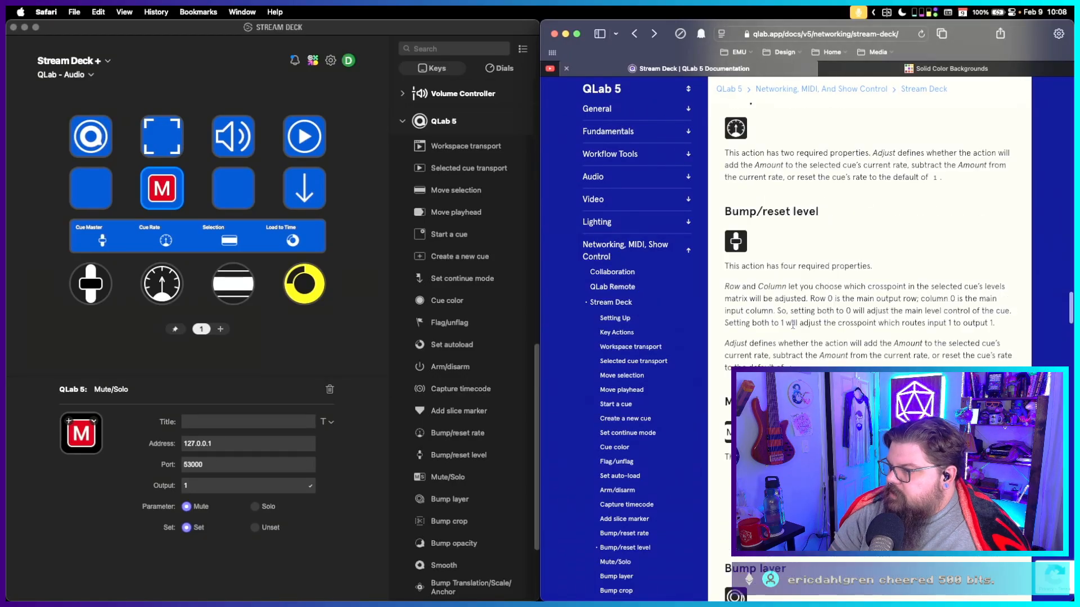
scroll(795, 329, "up", 5)
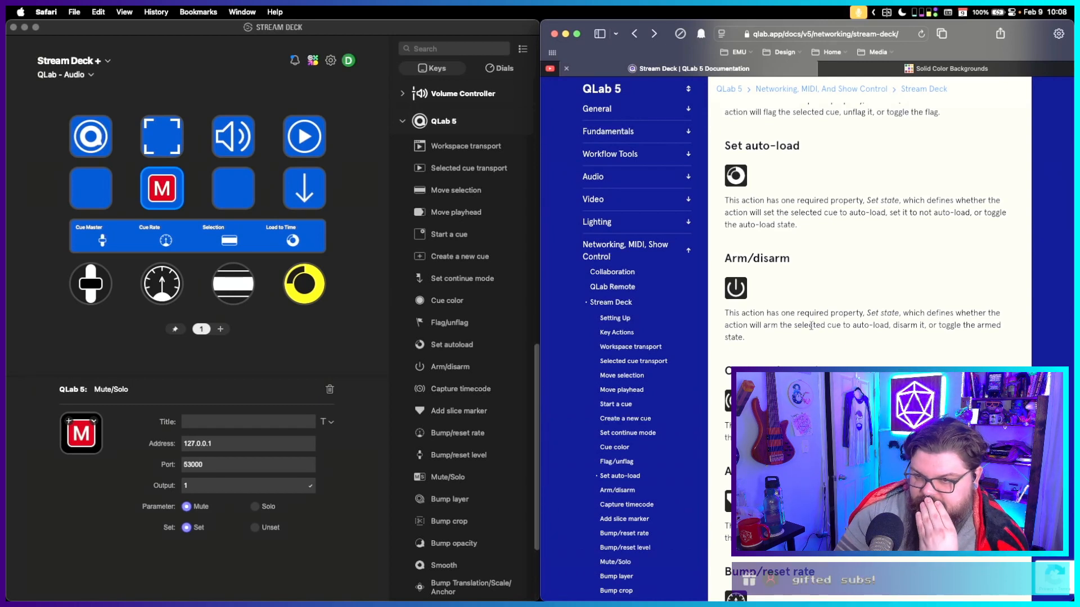
Remove the Mute/Solo action from the second row's second key.
left_click(191, 204)
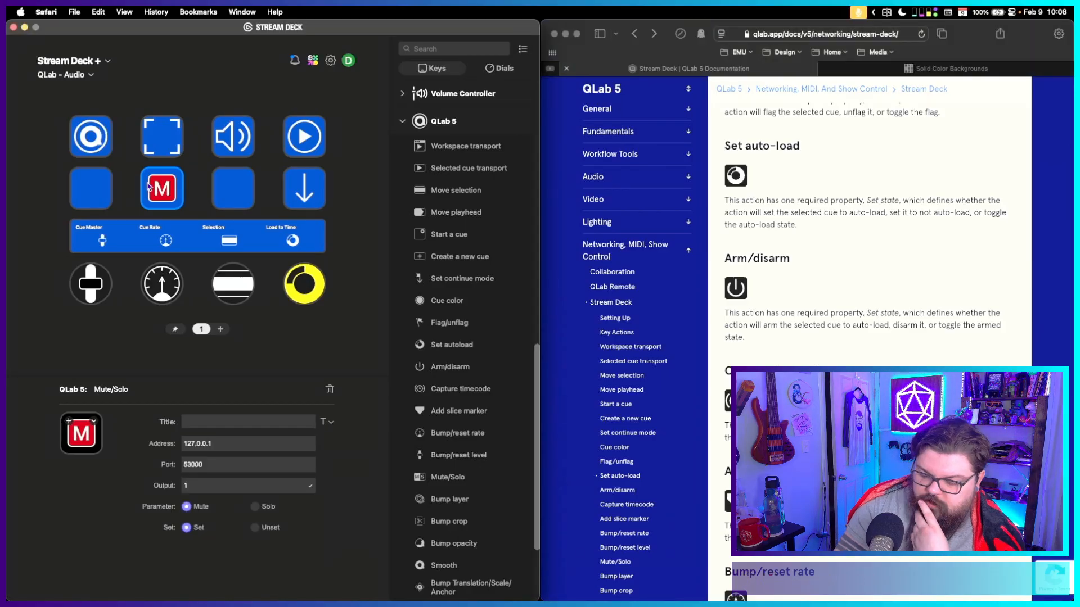
key("Delete")
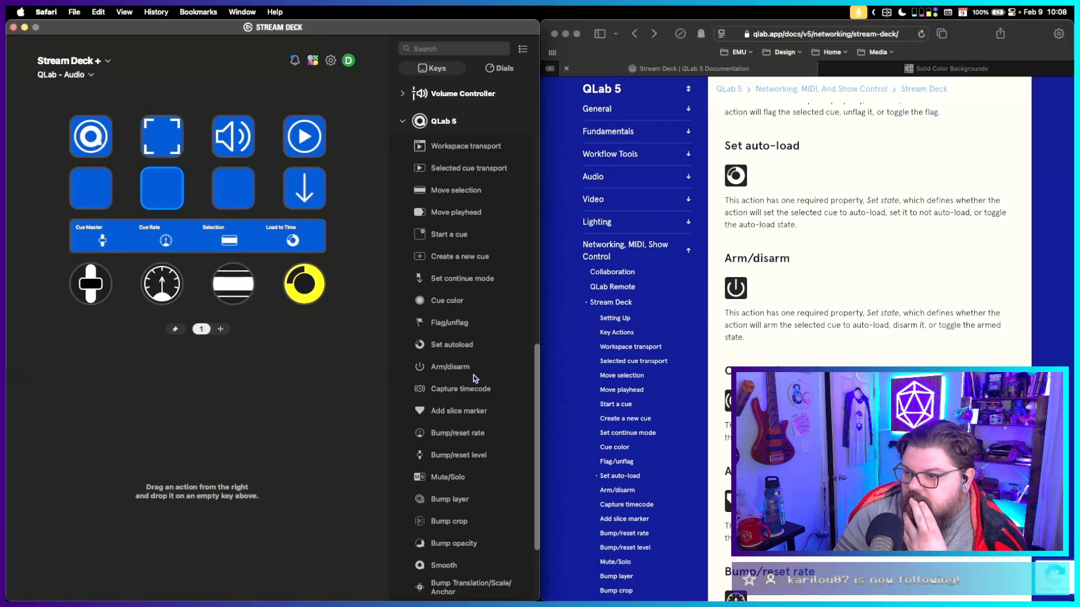
Try an Arm/disarm action on the second row's first key with address 10.101.2.11, port 53000 and action Show mode.
left_click_drag(461, 369, 91, 188)
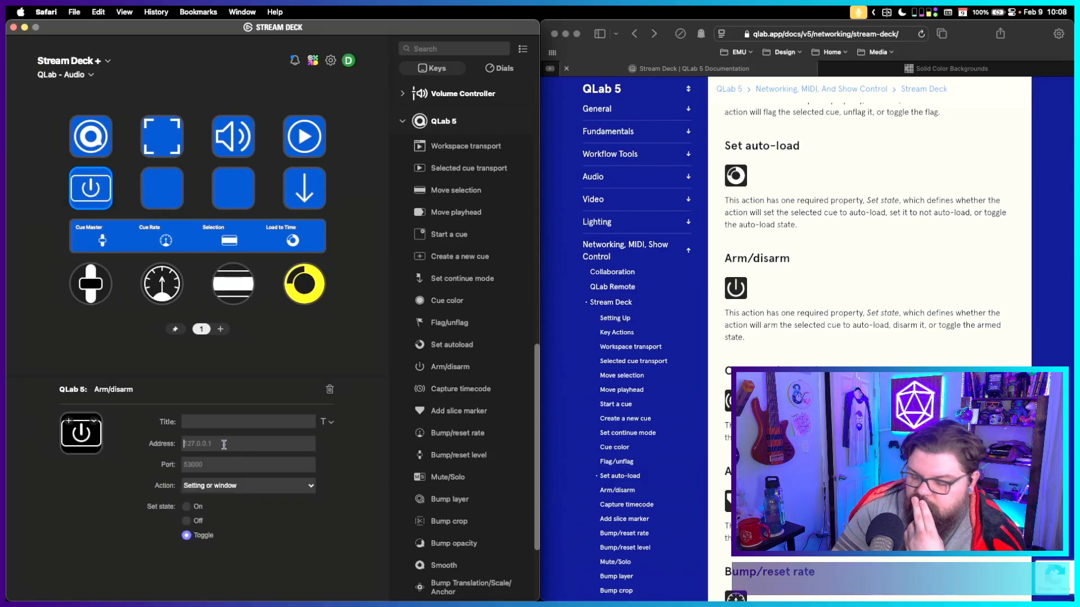
left_click(224, 444)
type("10.101.2.11")
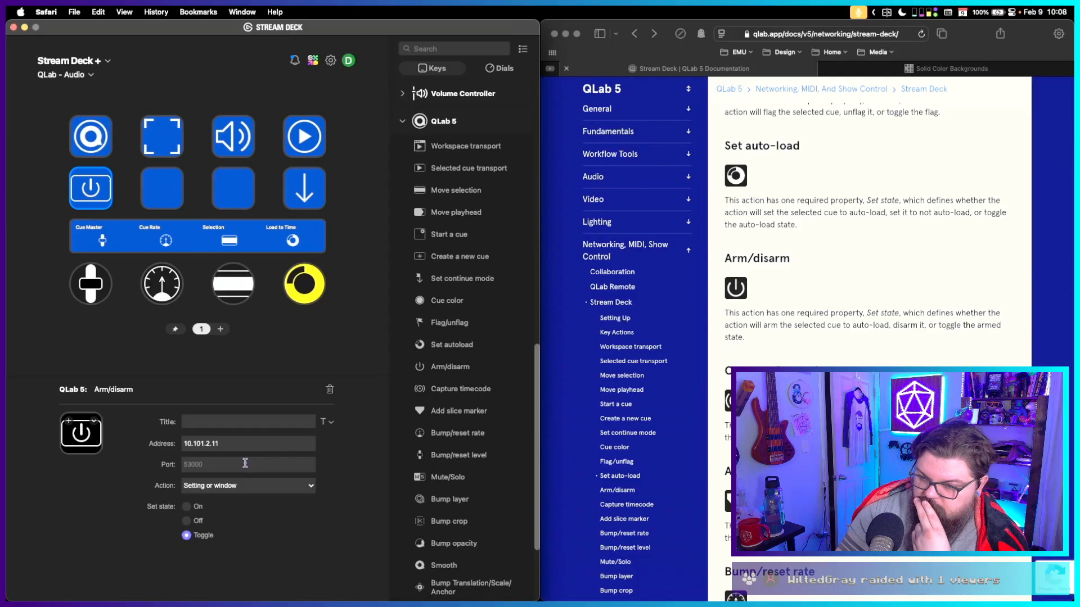
left_click(244, 463)
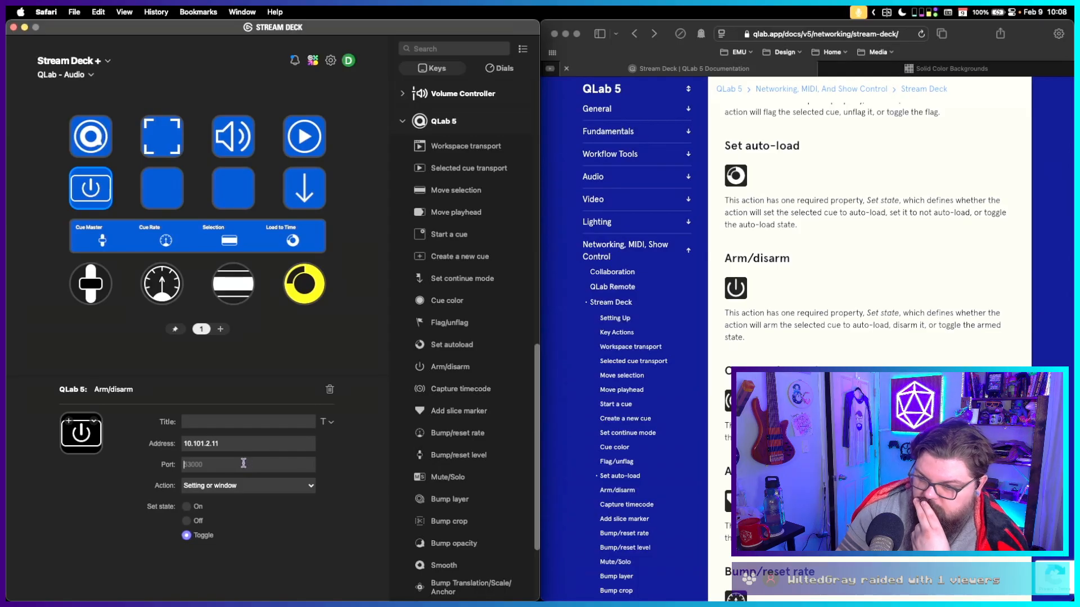
type("53000")
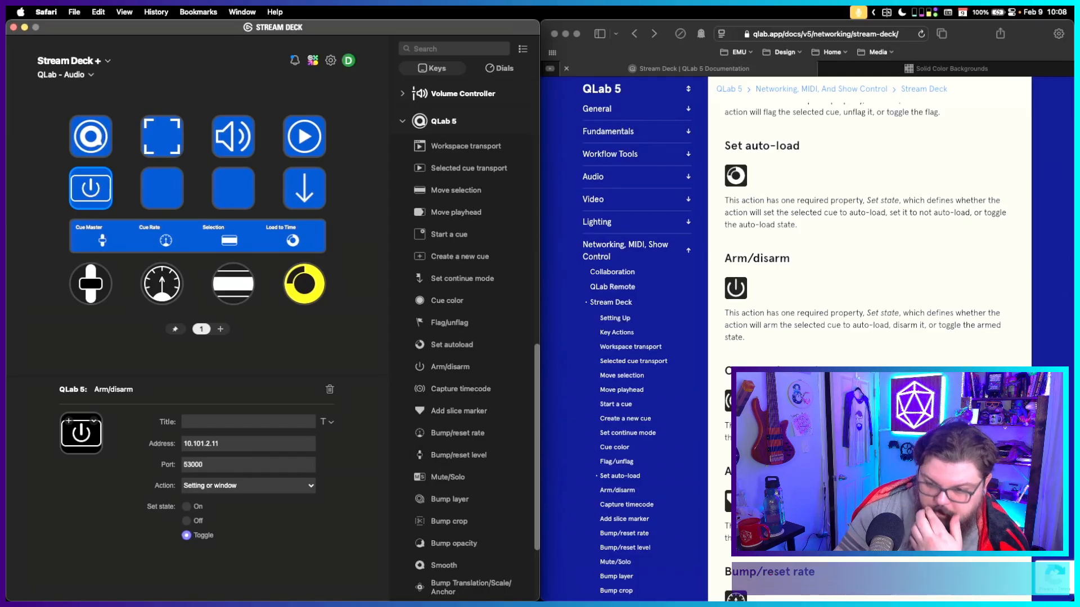
left_click(255, 486)
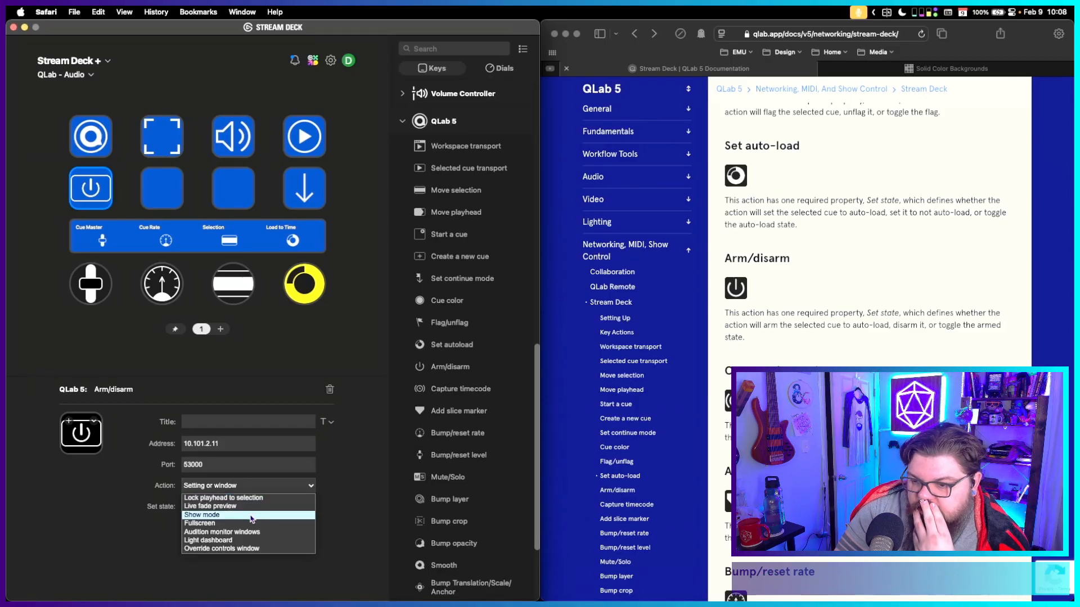
left_click(251, 517)
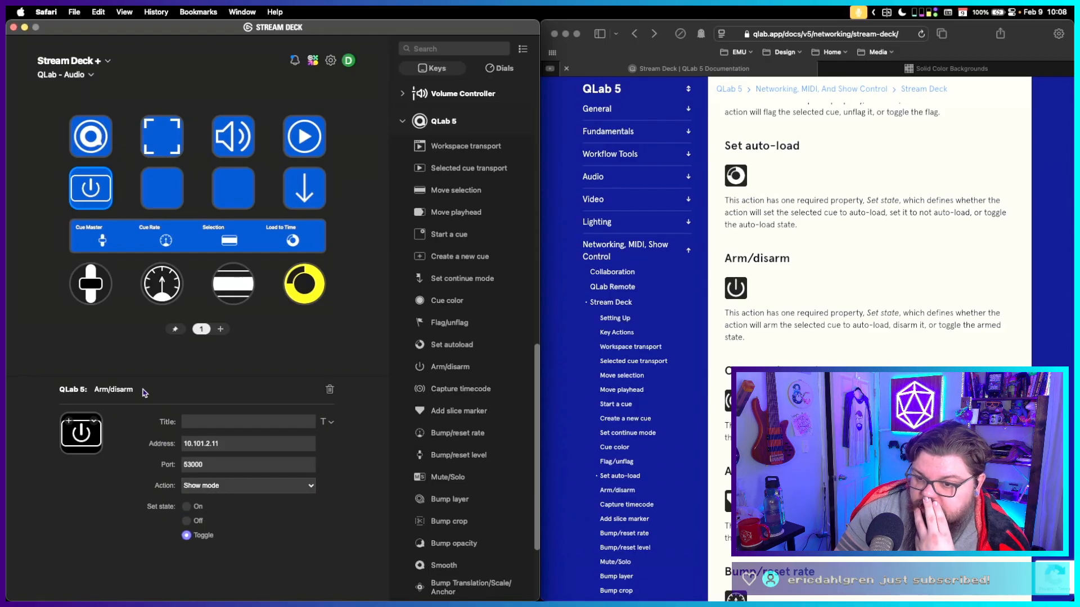
left_click(93, 421)
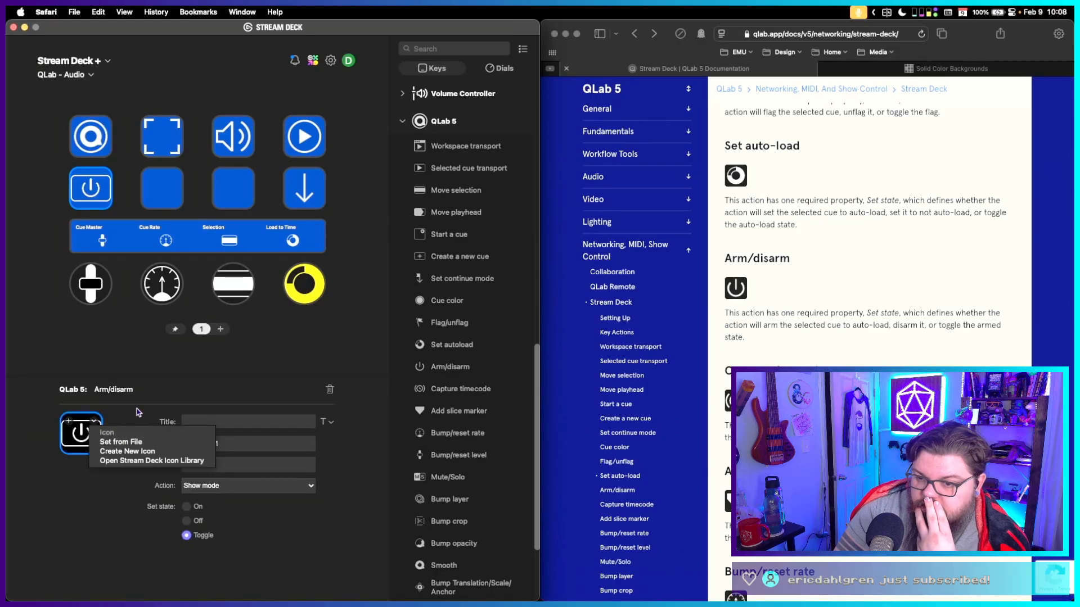
left_click(137, 412)
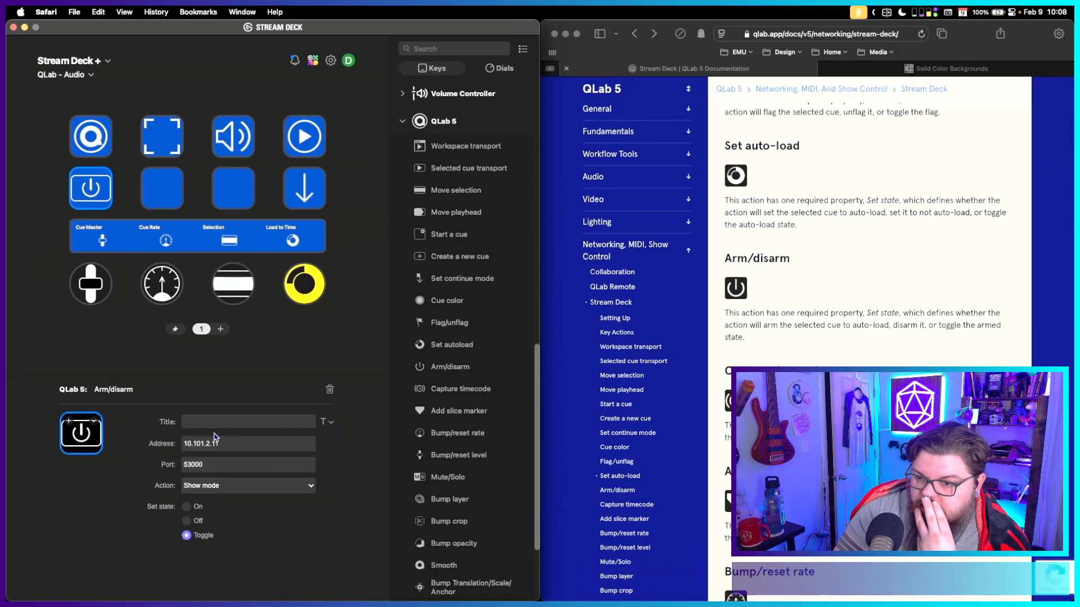
Try Override controls window as the Arm/disarm key's action, then delete the key.
left_click(279, 486)
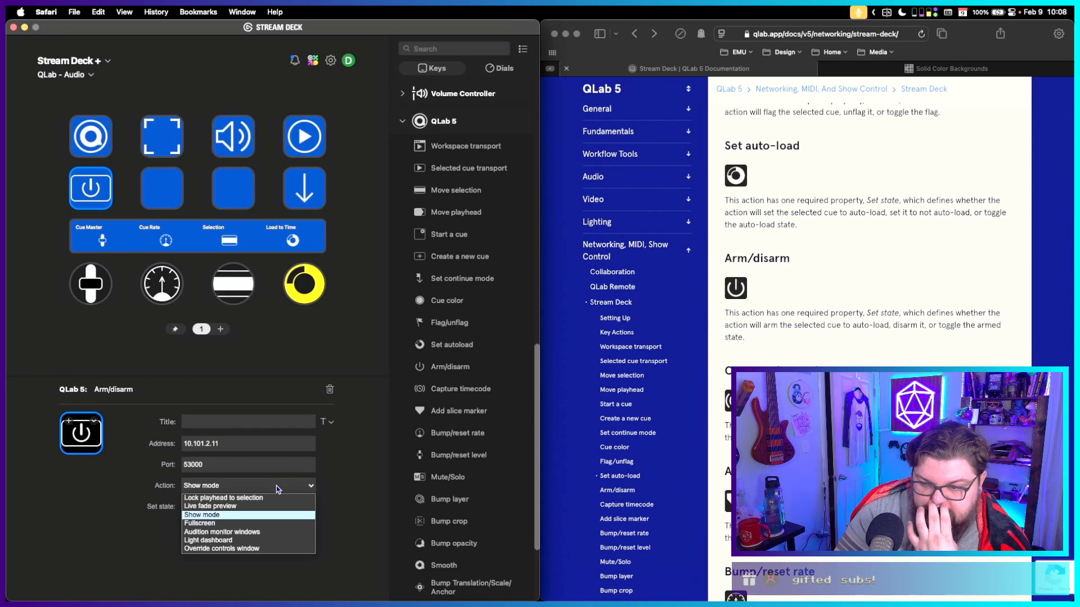
left_click(264, 550)
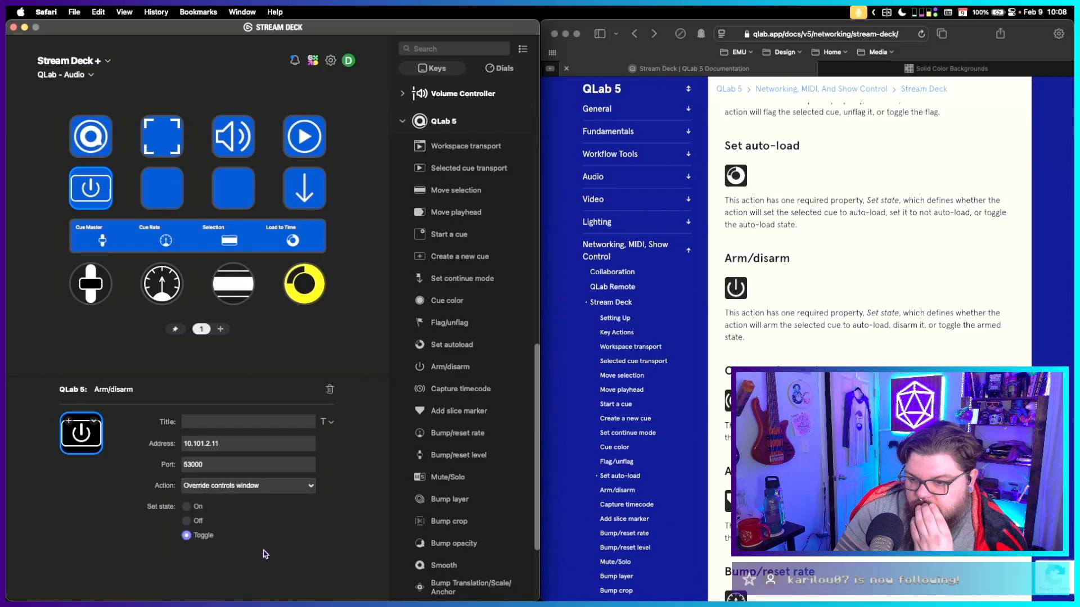
left_click(278, 490)
left_click(275, 487)
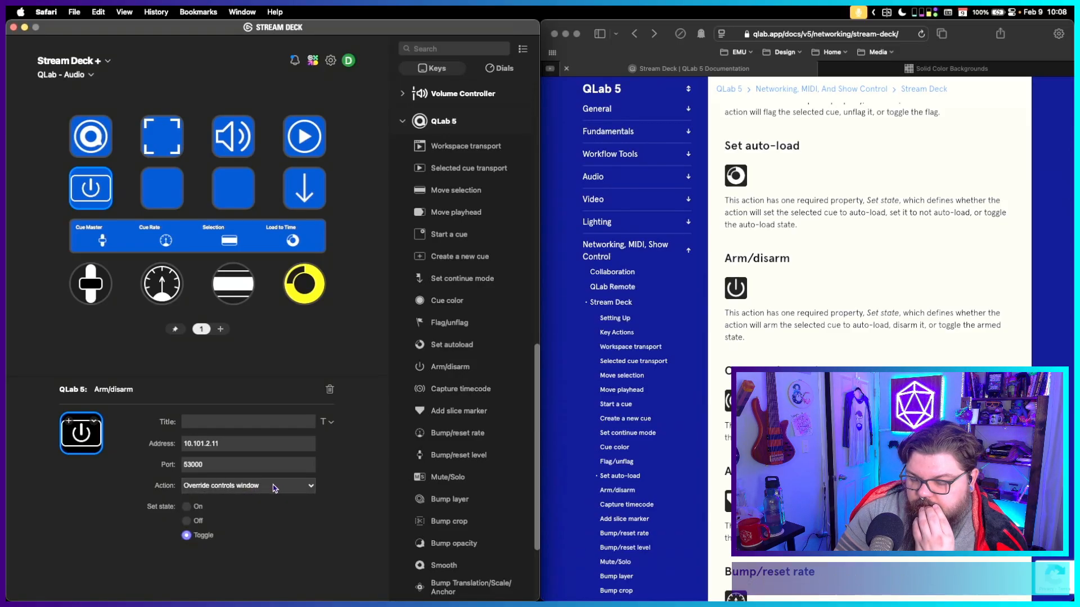
left_click(92, 187)
key("Delete")
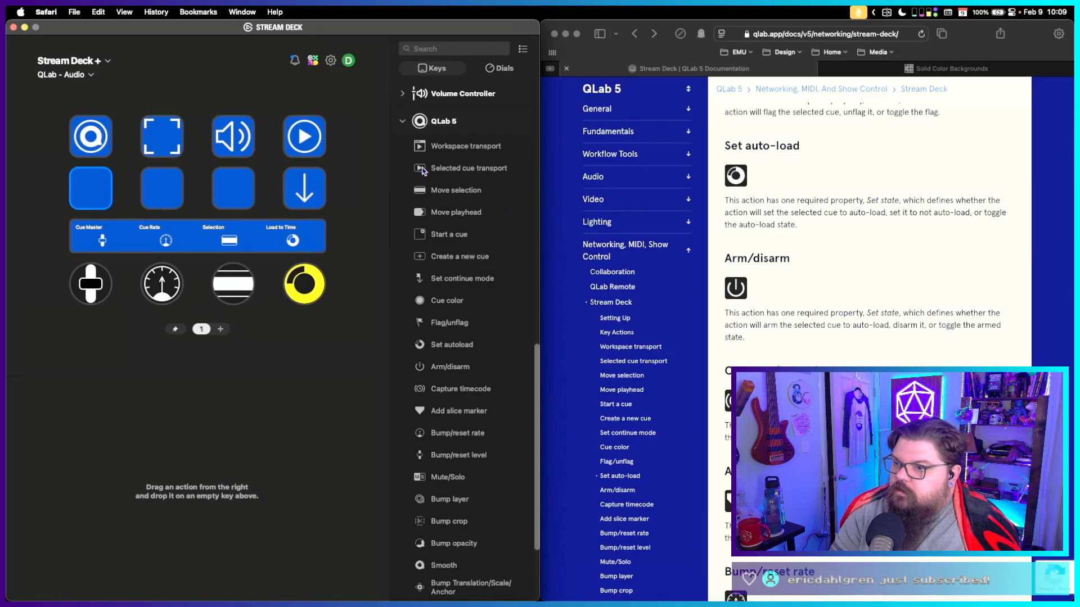
Try a Selected cue transport key in the second row, compare its action options with the transport folder, then delete the key.
left_click_drag(423, 170, 91, 188)
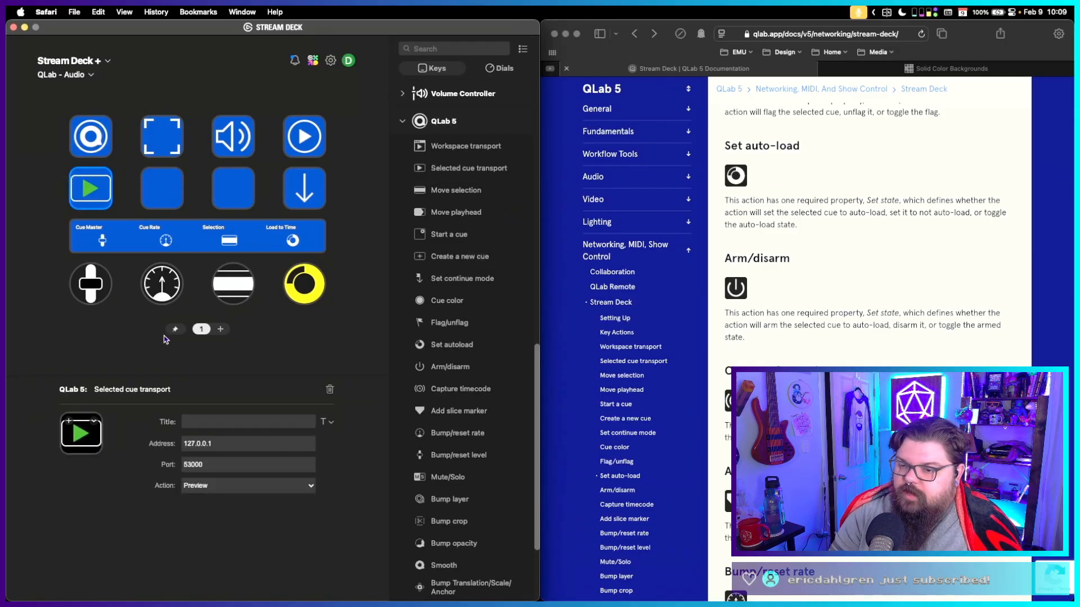
left_click(218, 488)
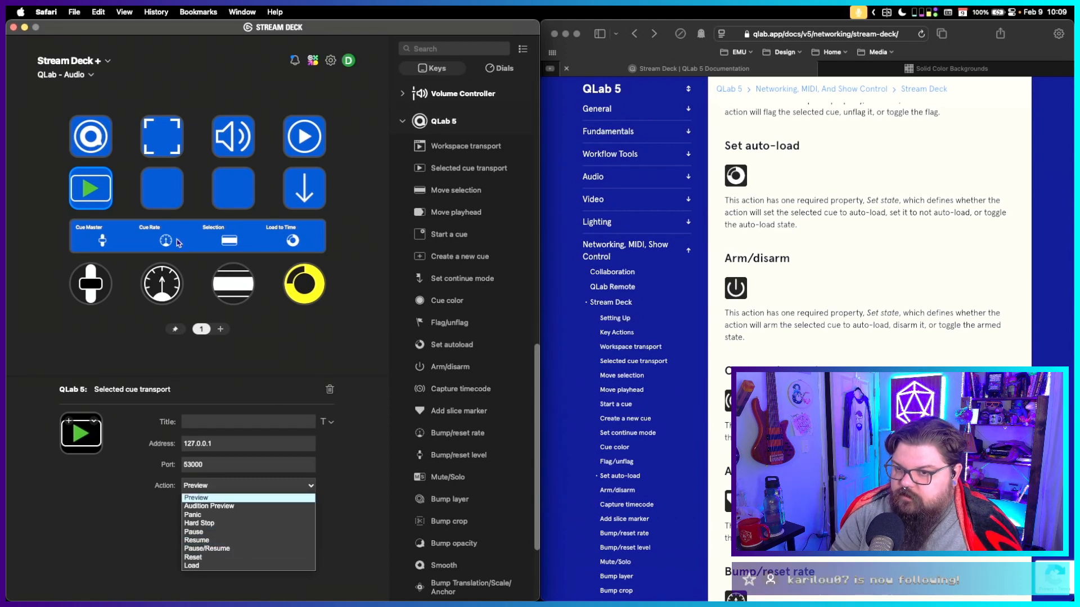
left_click(388, 322)
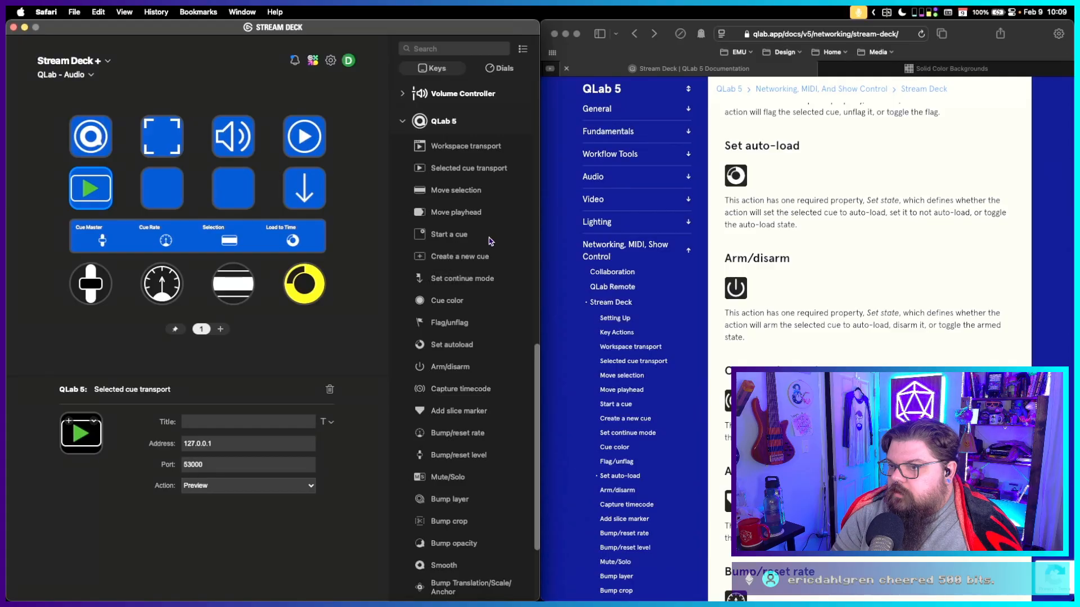
double_click(303, 138)
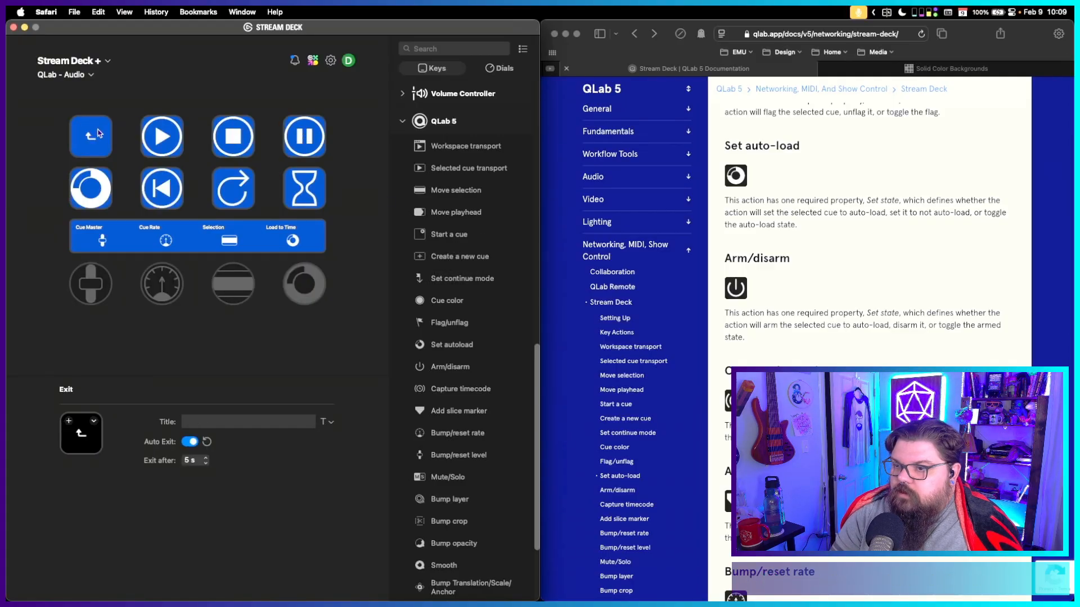
double_click(99, 134)
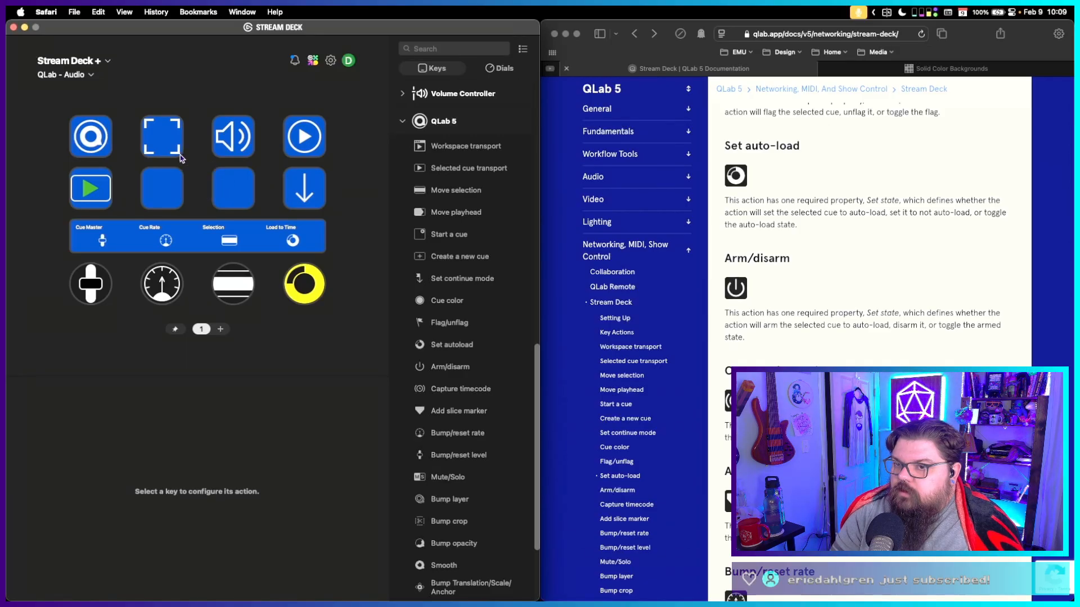
left_click(81, 189)
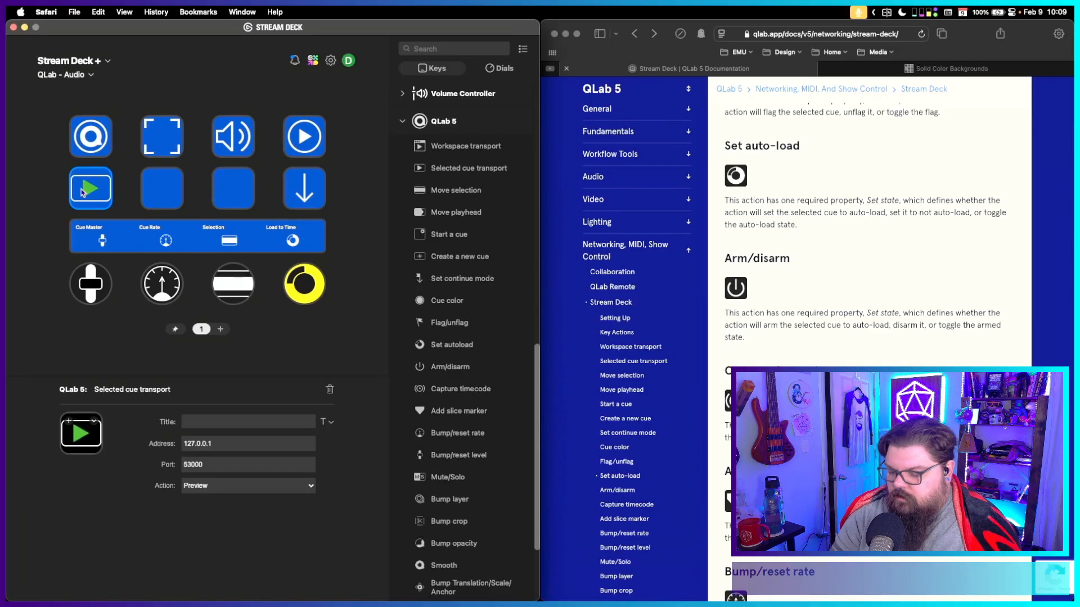
key("Delete")
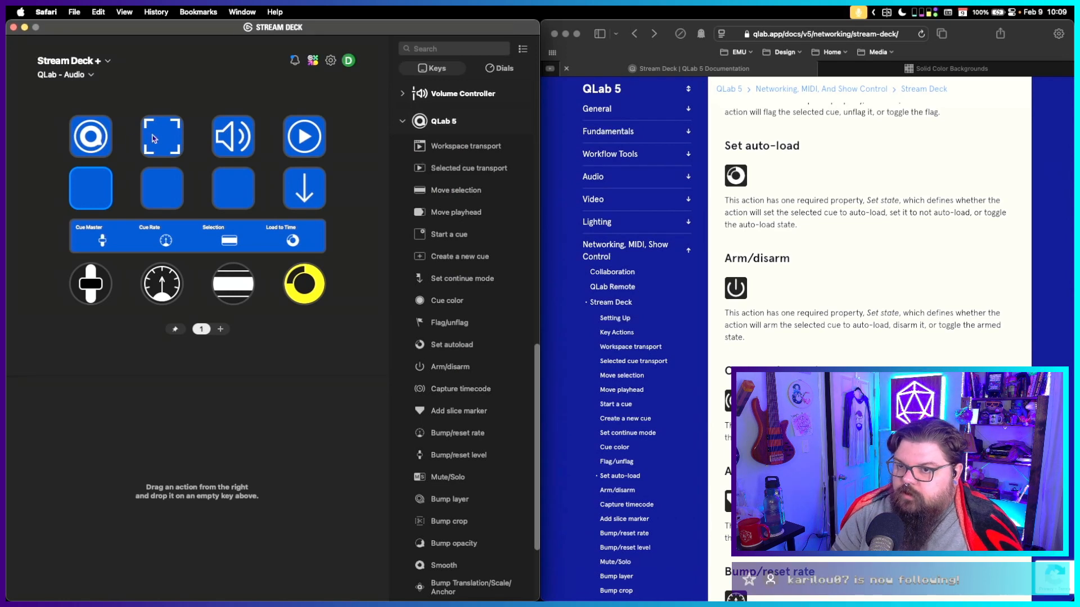
Move the brackets, speaker and play folders from the top row to the second row's first three keys.
left_click_drag(152, 138, 86, 186)
left_click_drag(226, 138, 177, 181)
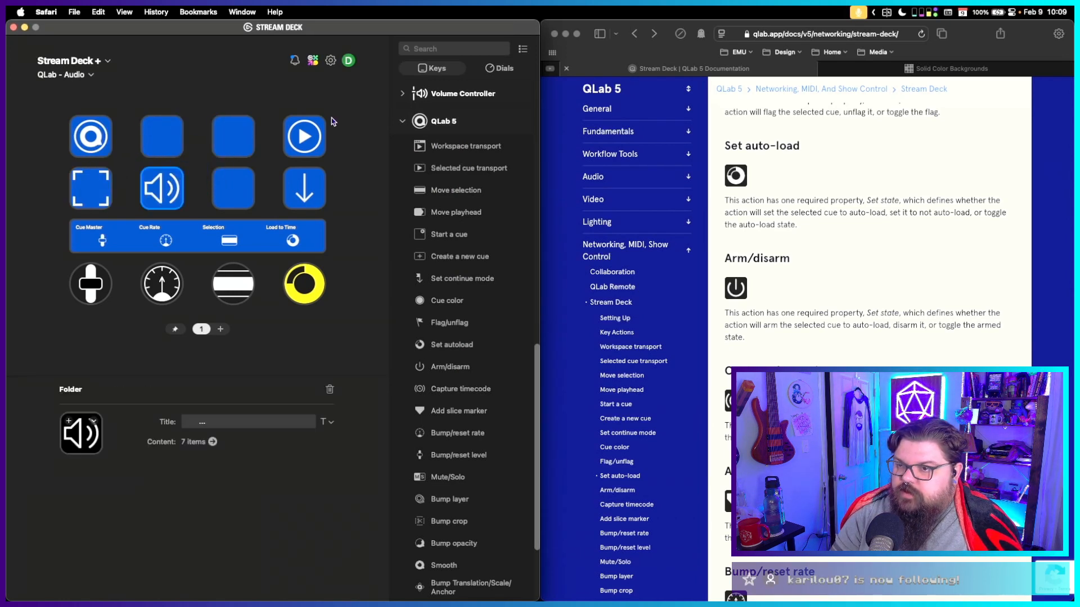
left_click_drag(304, 136, 243, 183)
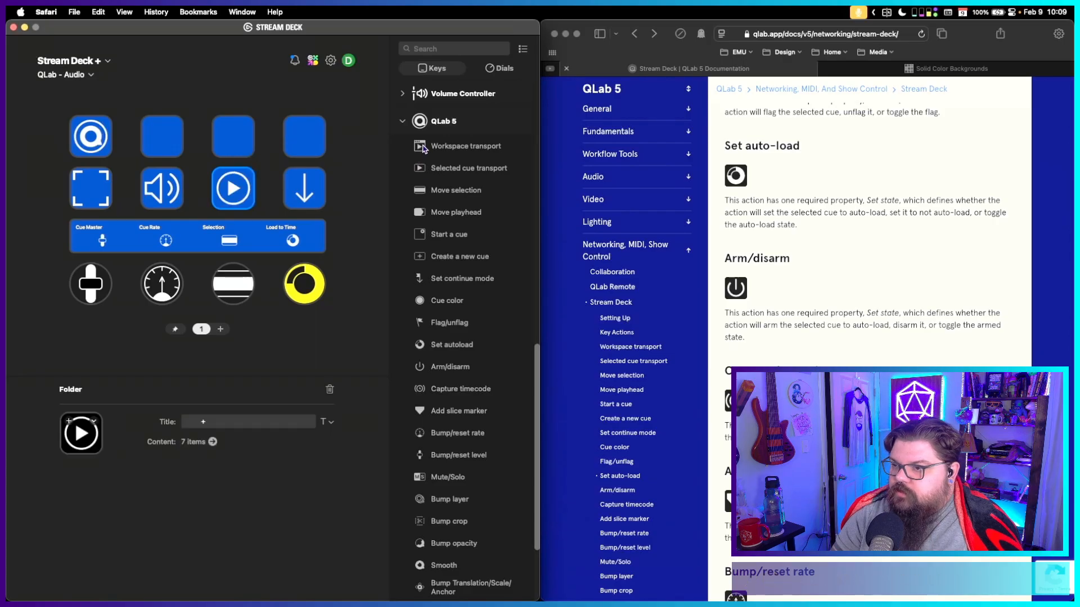
Add a Workspace transport GO action to the top row's second key and set its address to 10.101.2.11.
left_click_drag(423, 148, 162, 136)
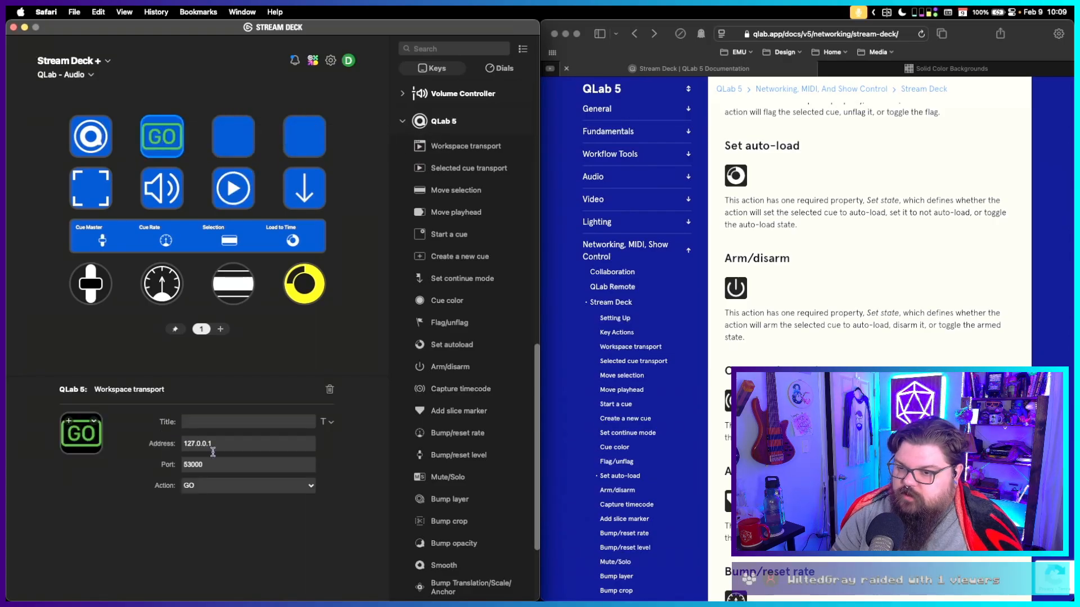
left_click_drag(228, 444, 145, 446)
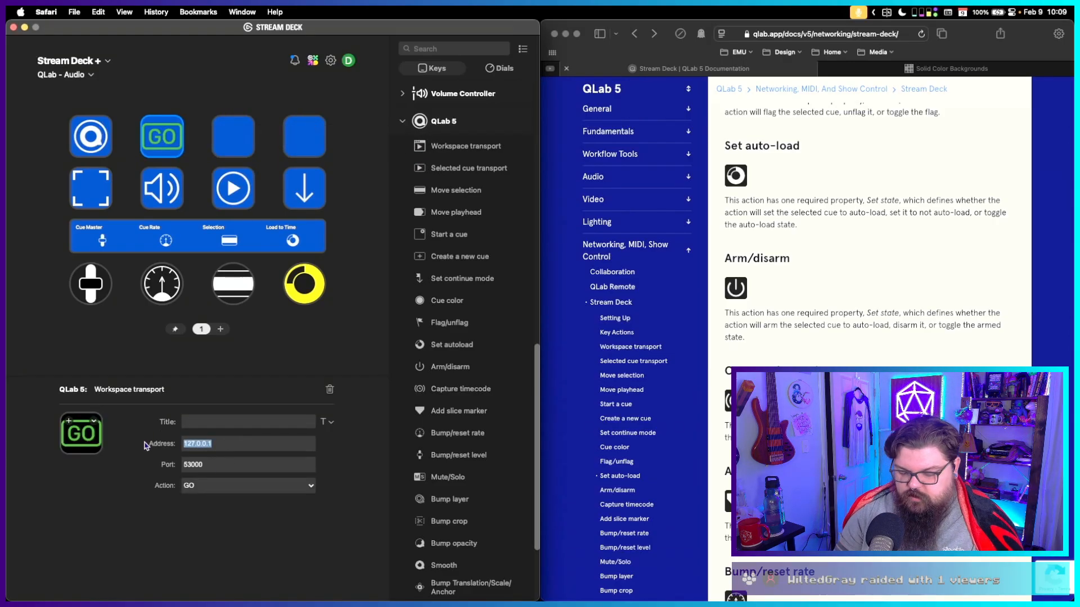
type("10.101.2.11")
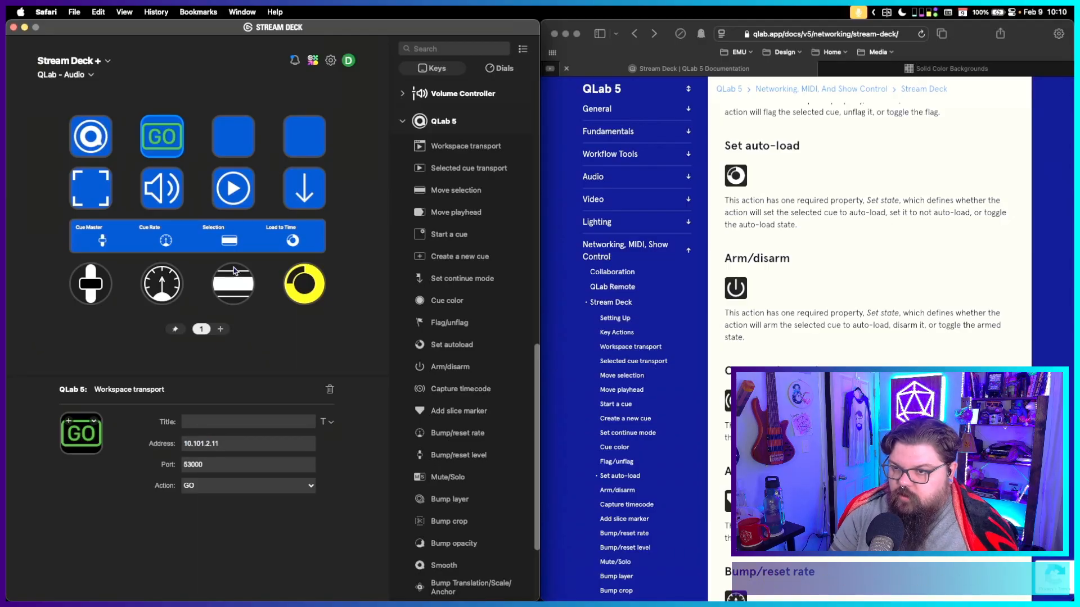
Copy the GO key to the top row's third key and set the copy's action to Panic.
left_click(161, 136)
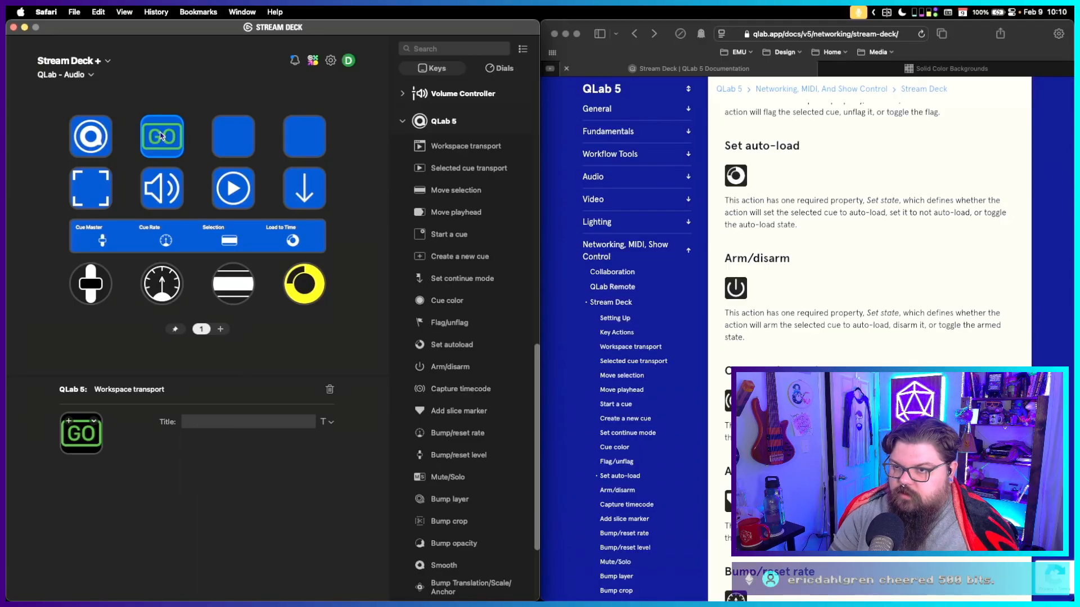
left_click(224, 128)
key("super+v")
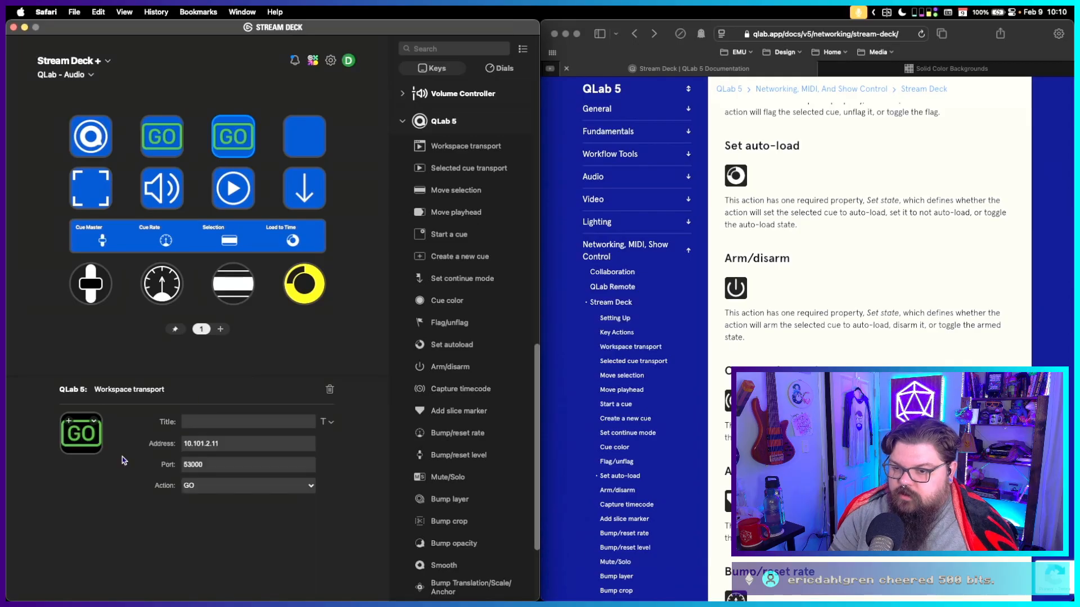
left_click(208, 483)
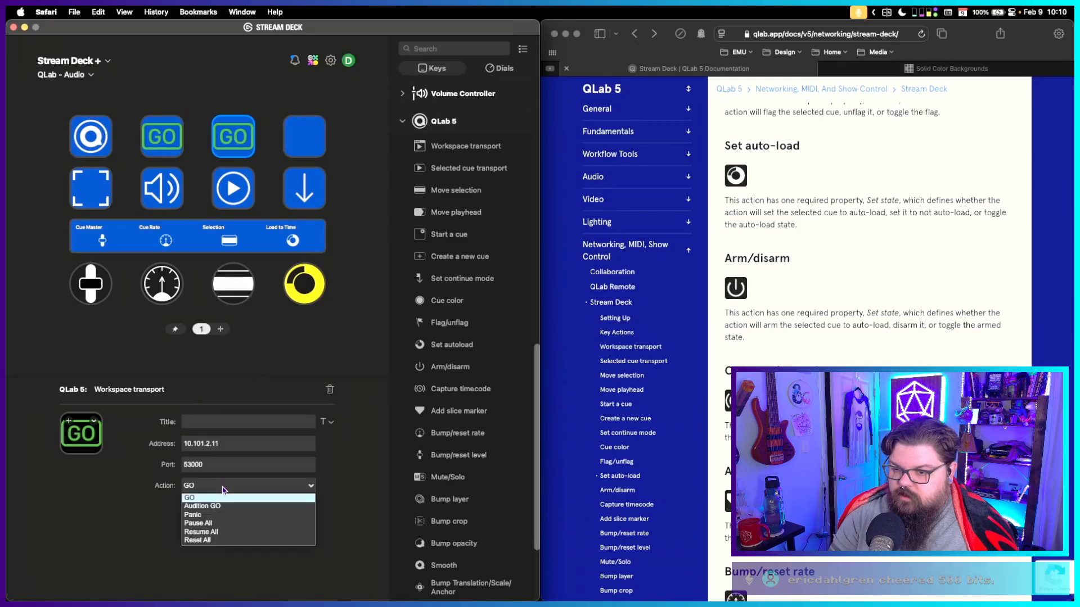
left_click(224, 516)
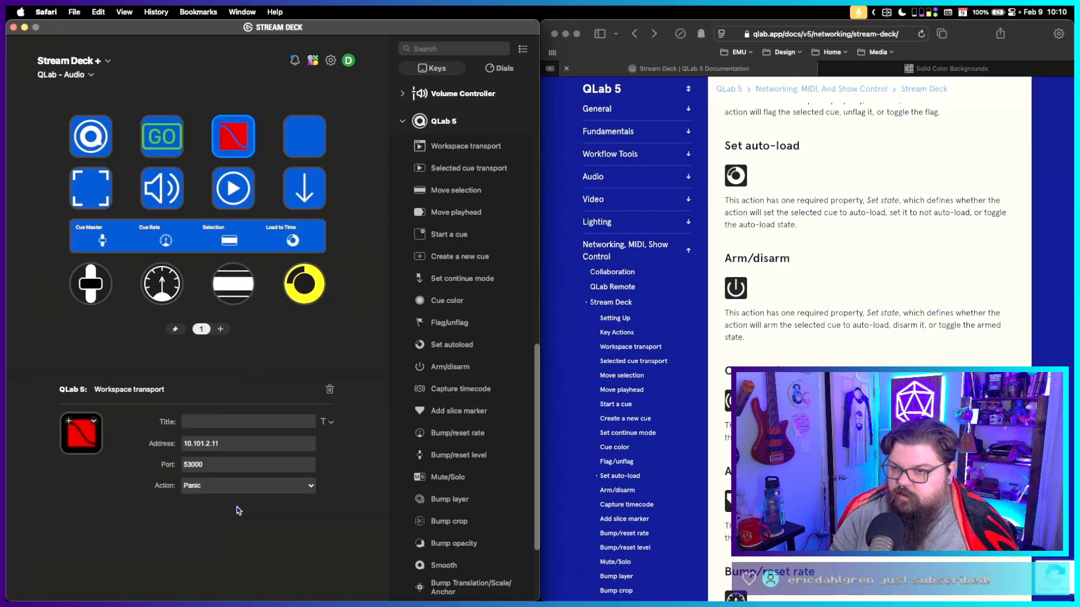
Paste the GO key onto the top row's fourth key and set its action to Pause All.
left_click(298, 140)
key("super+v")
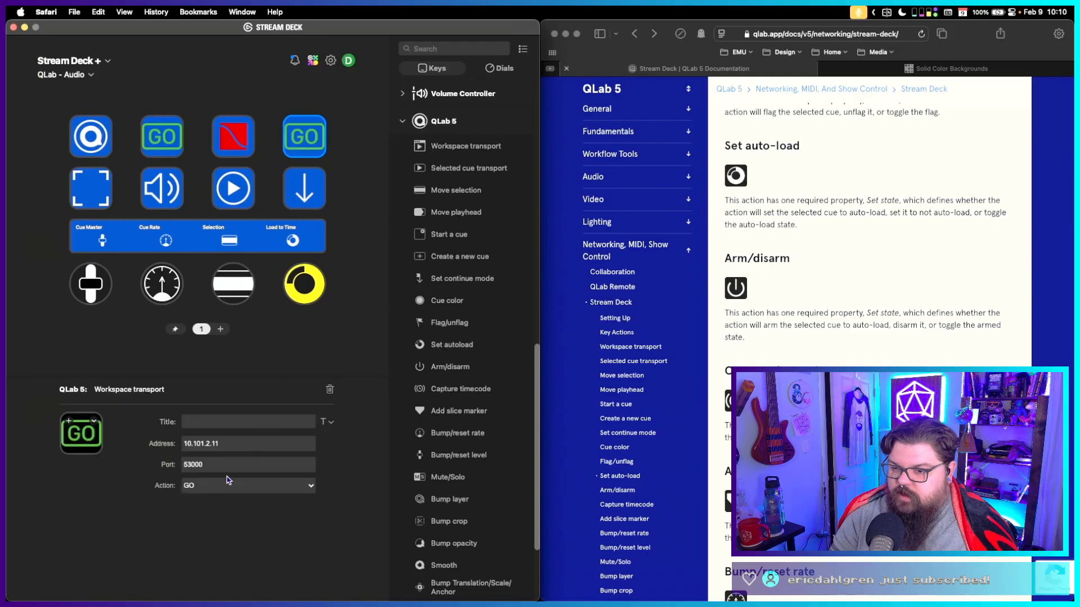
left_click(228, 482)
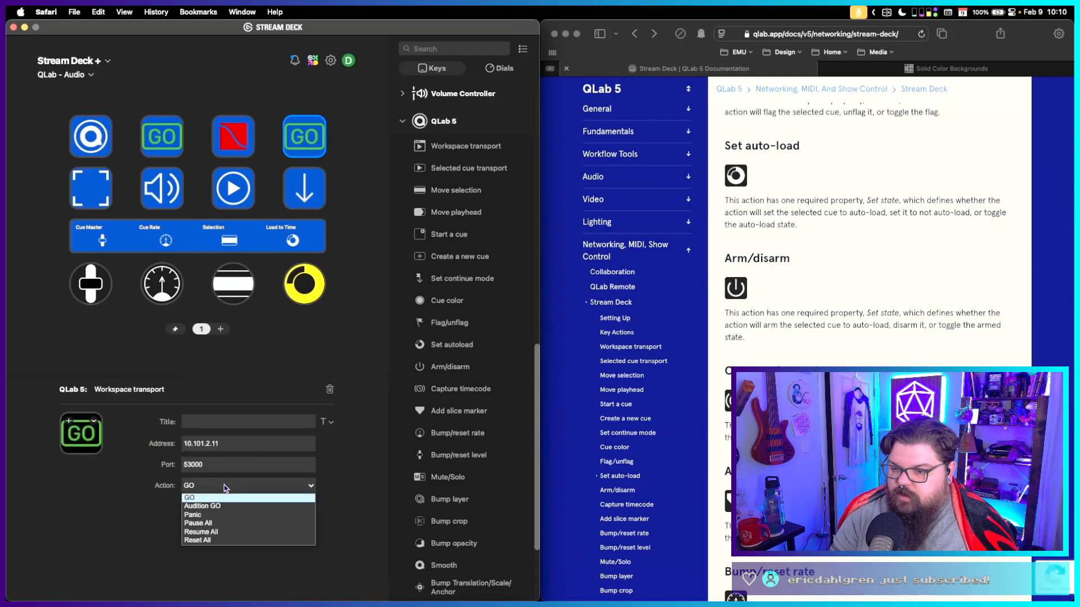
left_click(214, 524)
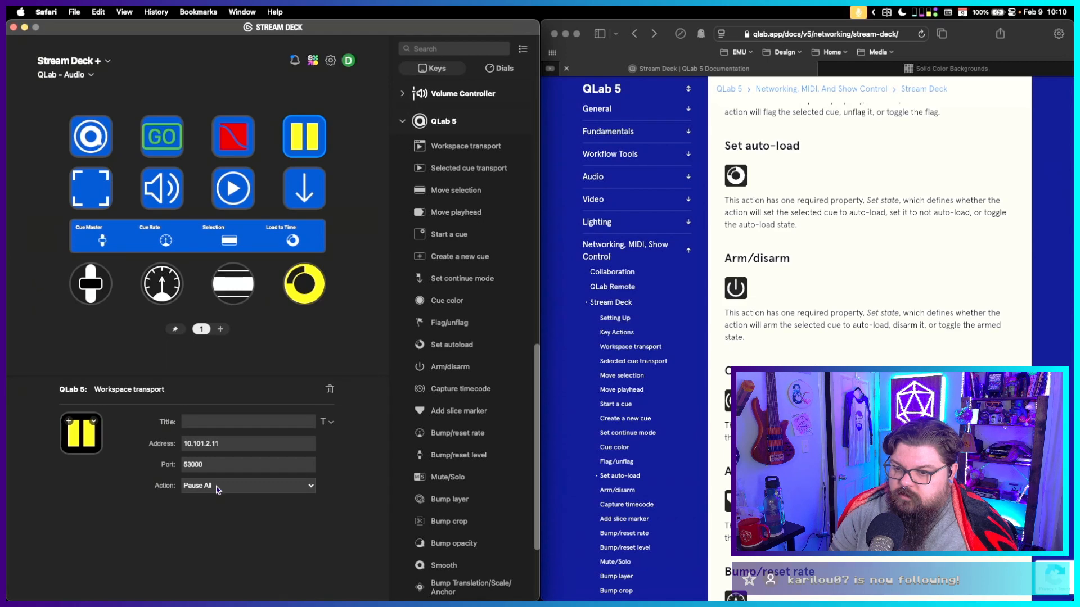
Replace the top row's fourth key with a Multi Action Switch and add a Workspace transport Pause All action to its first set.
scroll(451, 133, "up", 15)
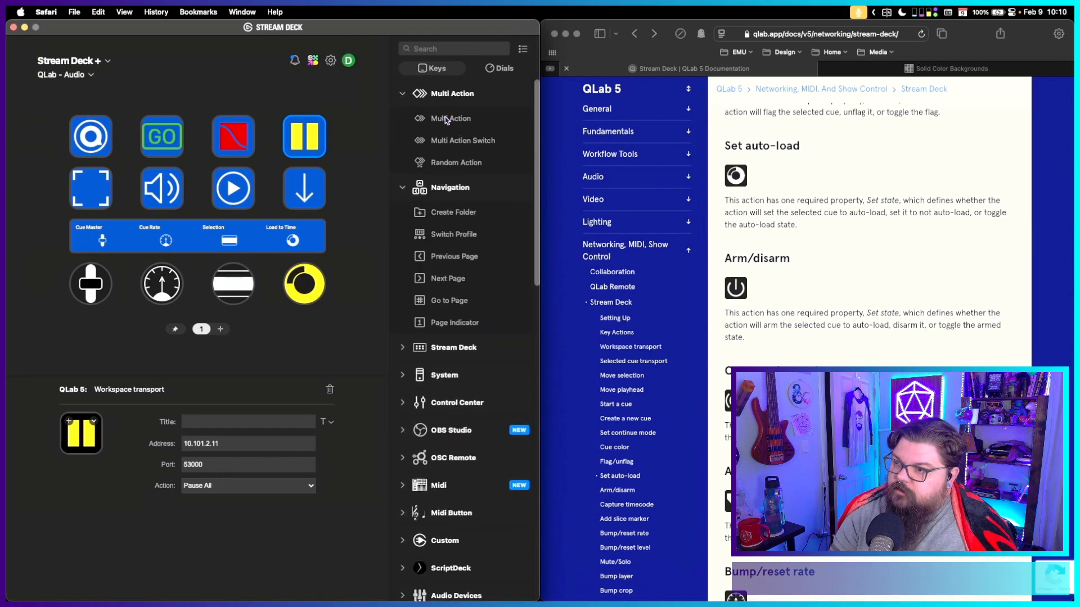
left_click_drag(439, 141, 301, 137)
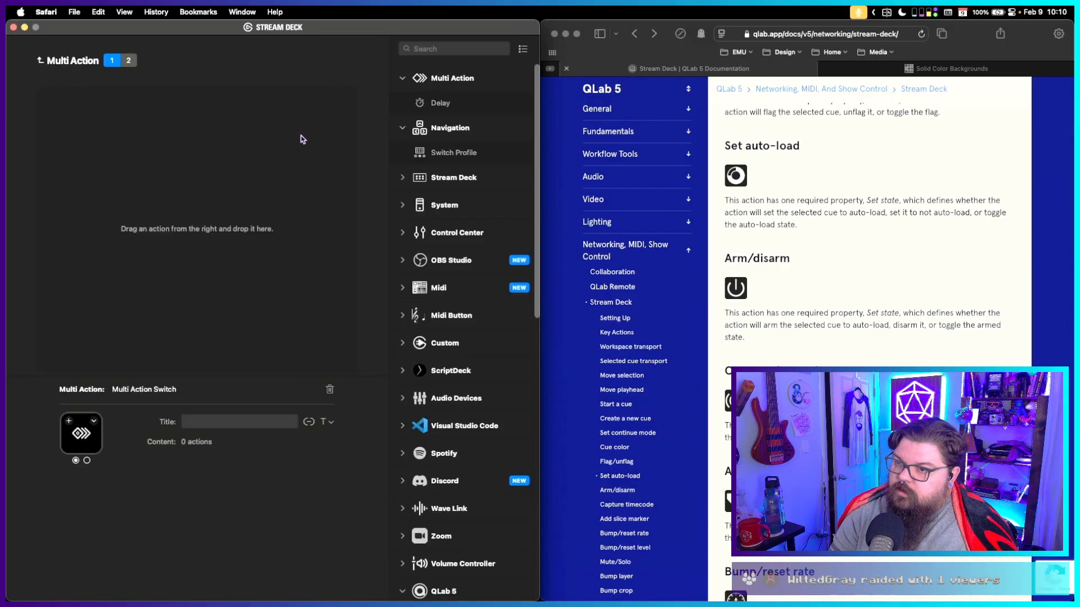
scroll(465, 282, "down", 15)
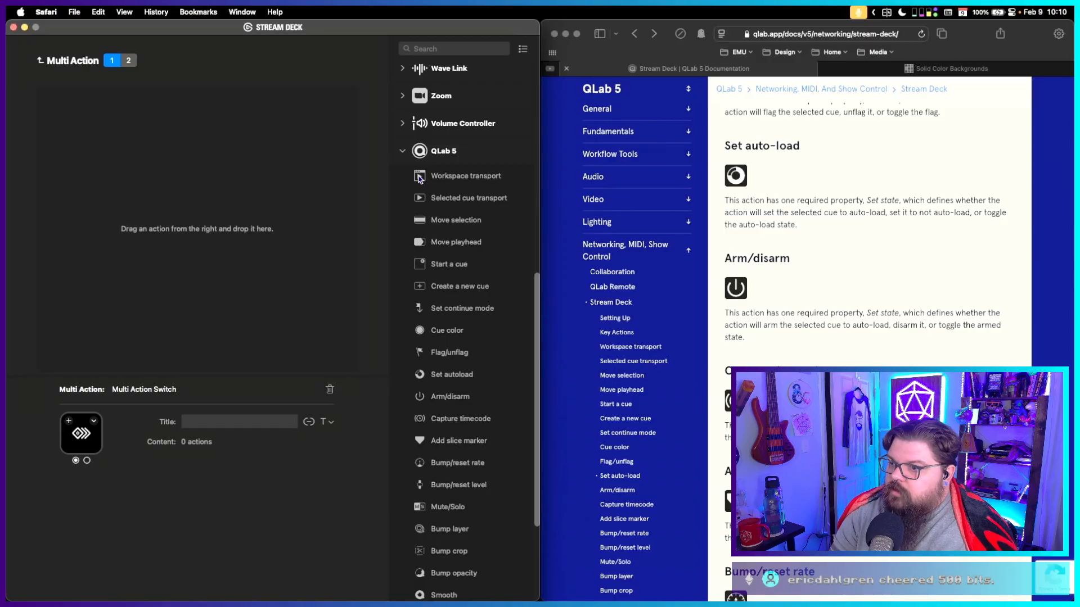
left_click_drag(406, 183, 205, 295)
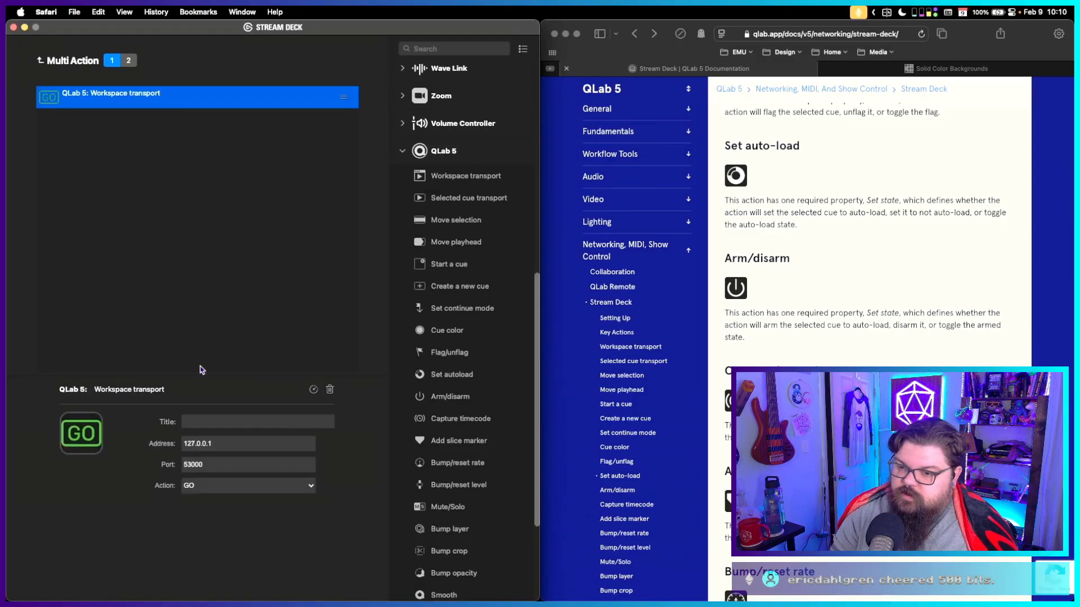
left_click(208, 487)
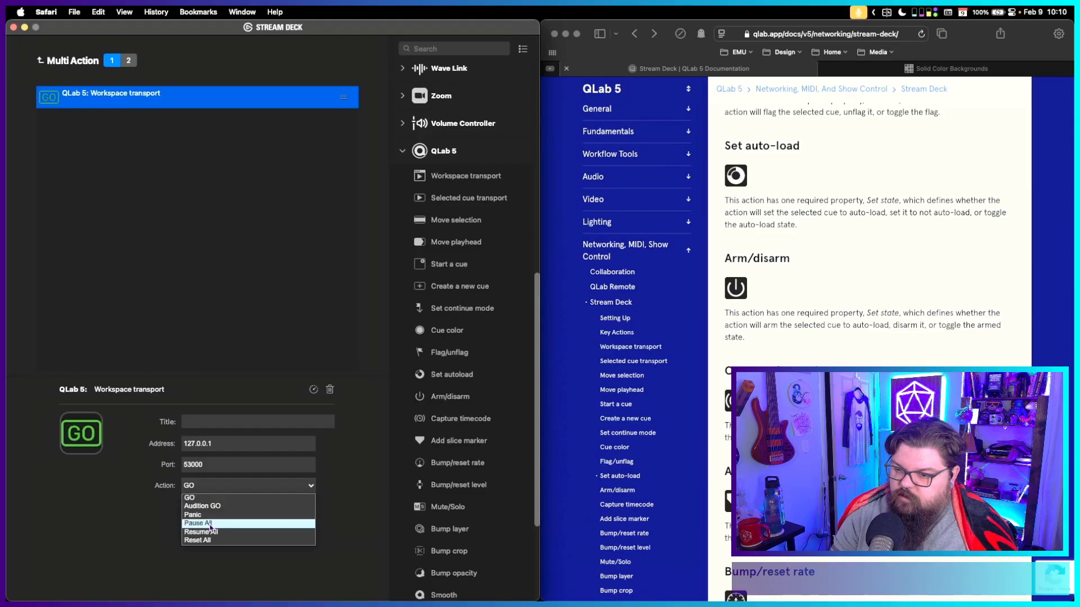
left_click(210, 524)
Add a Workspace transport action to the Multi Action Switch's second set and choose Resume All.
left_click(128, 60)
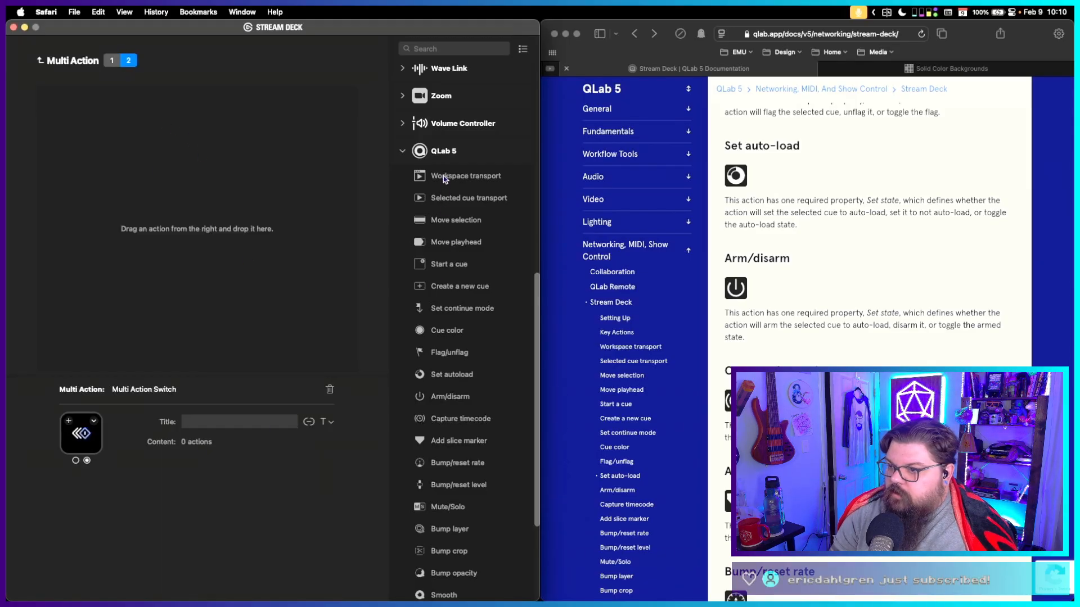
left_click_drag(444, 178, 197, 208)
left_click(204, 487)
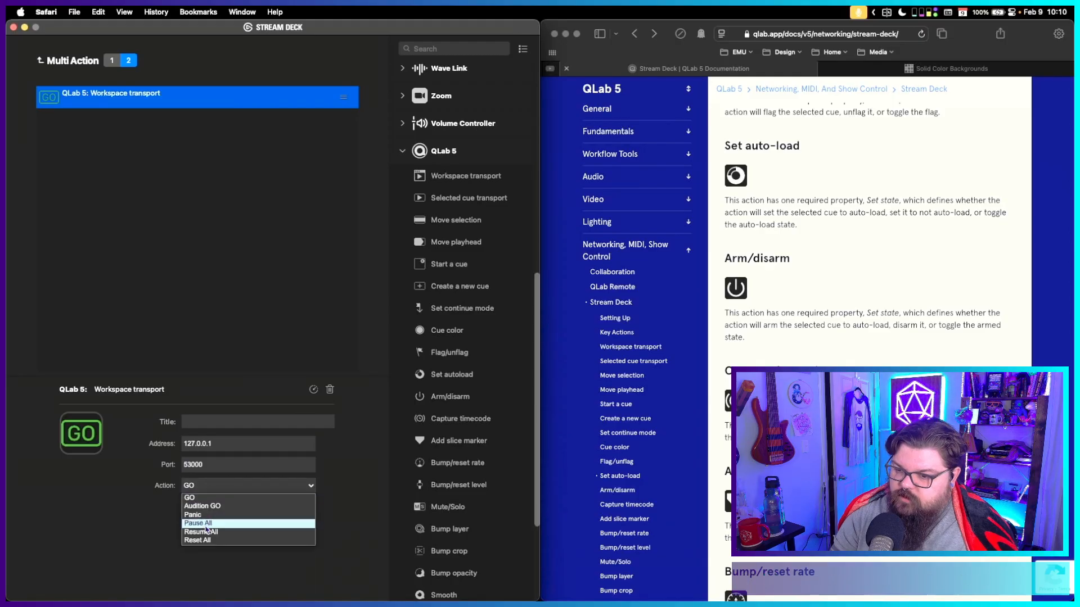
left_click(206, 532)
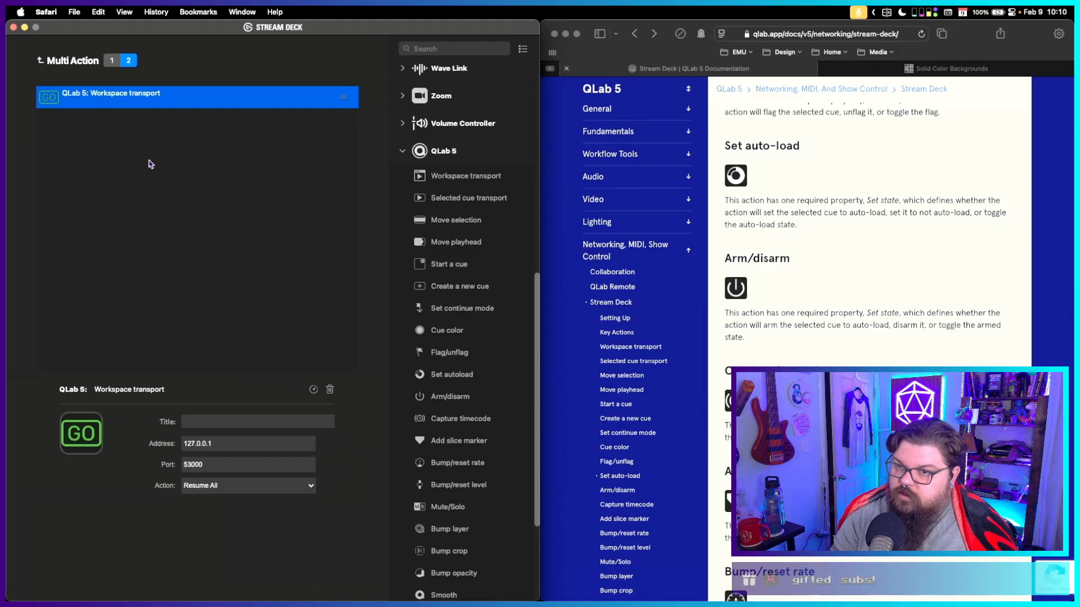
Set the address of the Workspace transport action in both switch sets to 10.101.2.11 and return to the profile's keys.
left_click(112, 61)
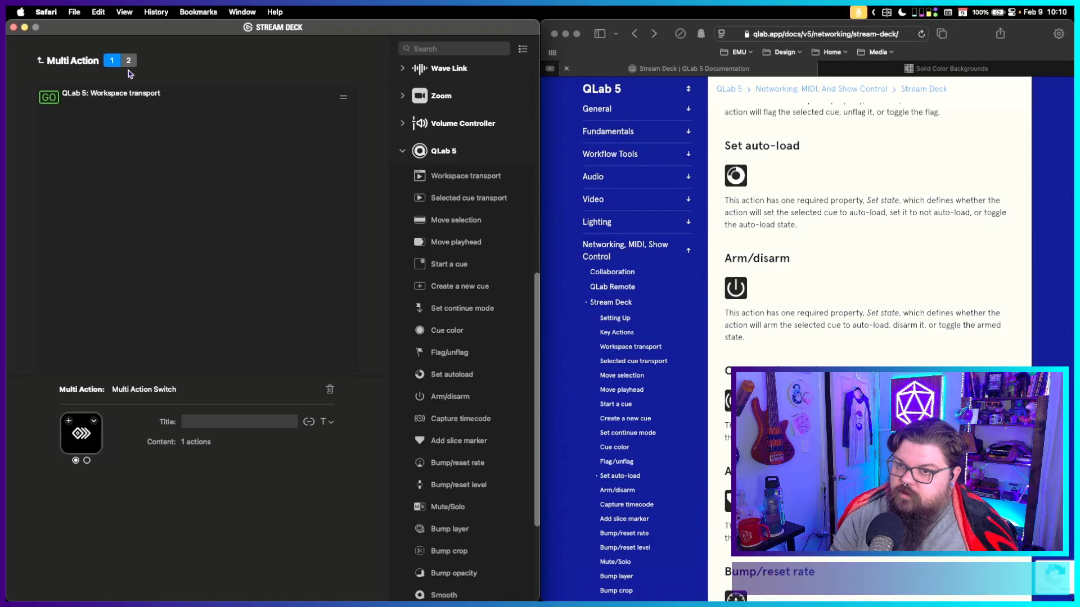
left_click(127, 97)
left_click_drag(221, 443, 146, 450)
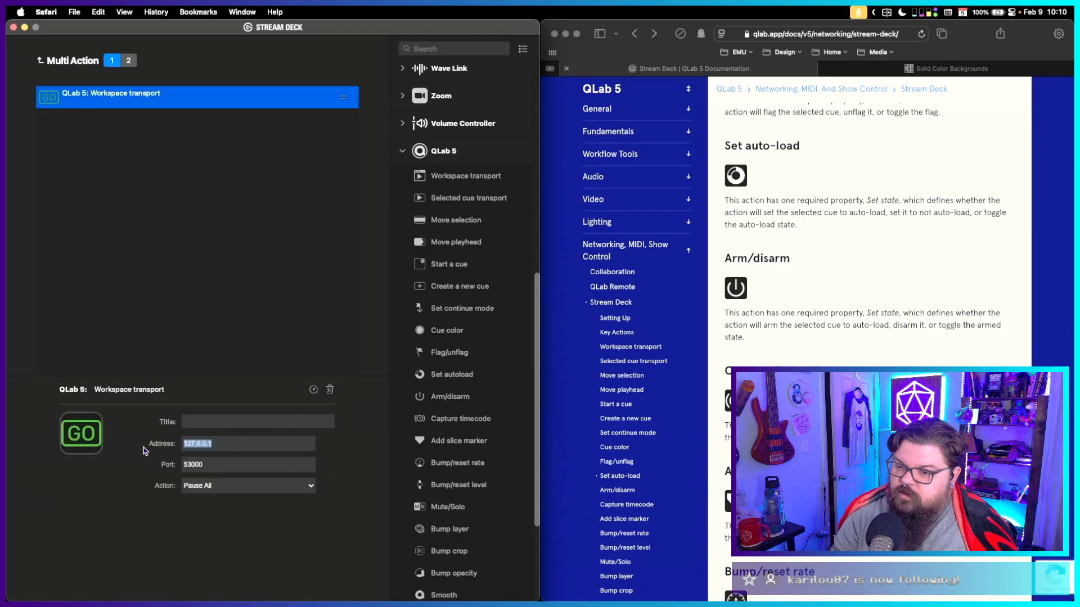
type("10.101.2.11")
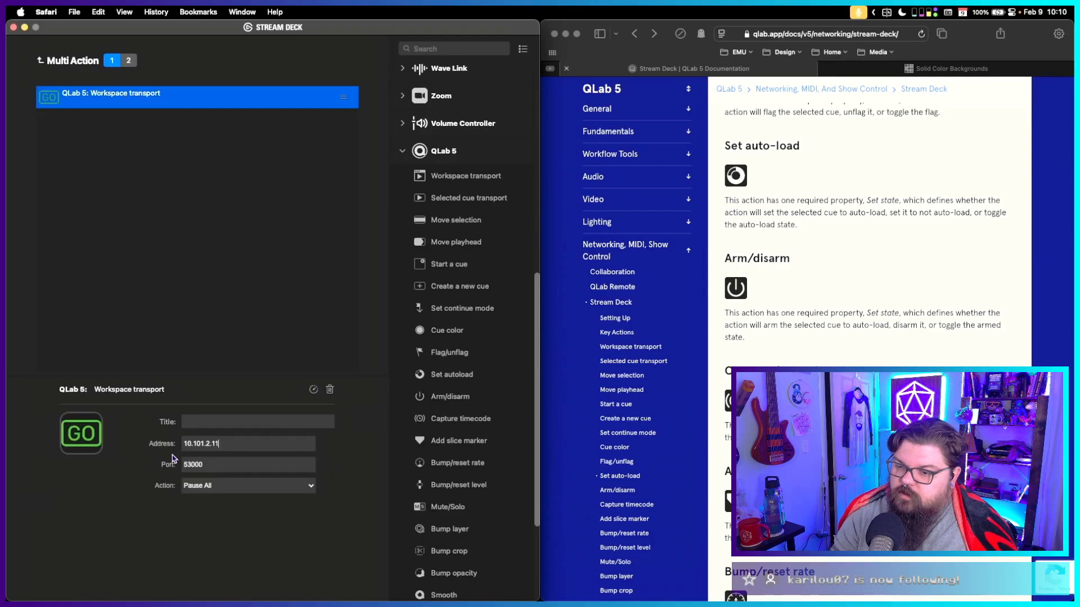
left_click(135, 61)
left_click(132, 94)
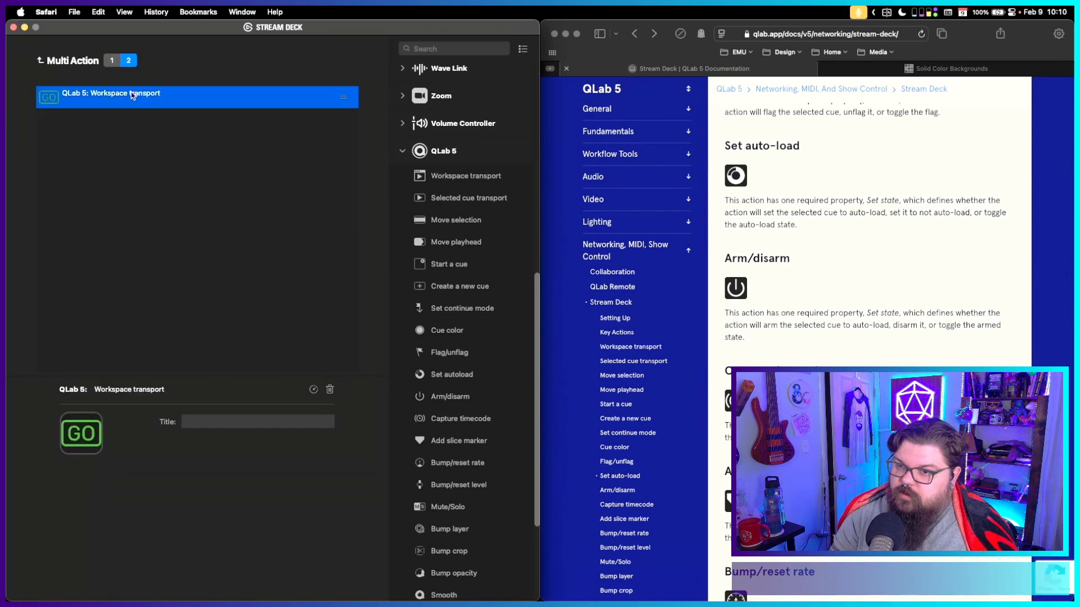
left_click_drag(224, 446, 138, 448)
type("10.101.2.11")
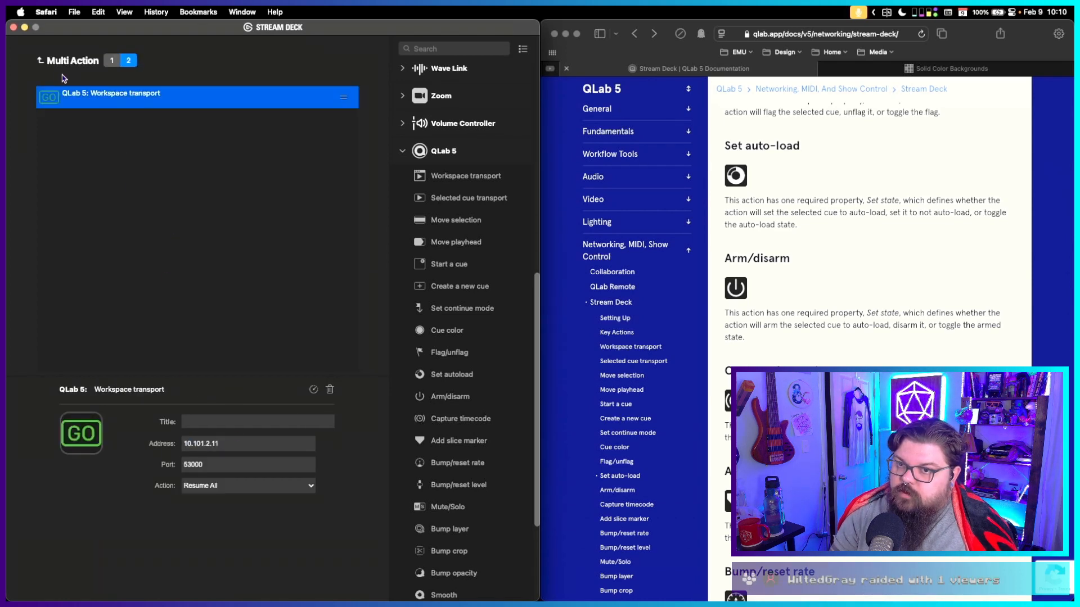
left_click(40, 62)
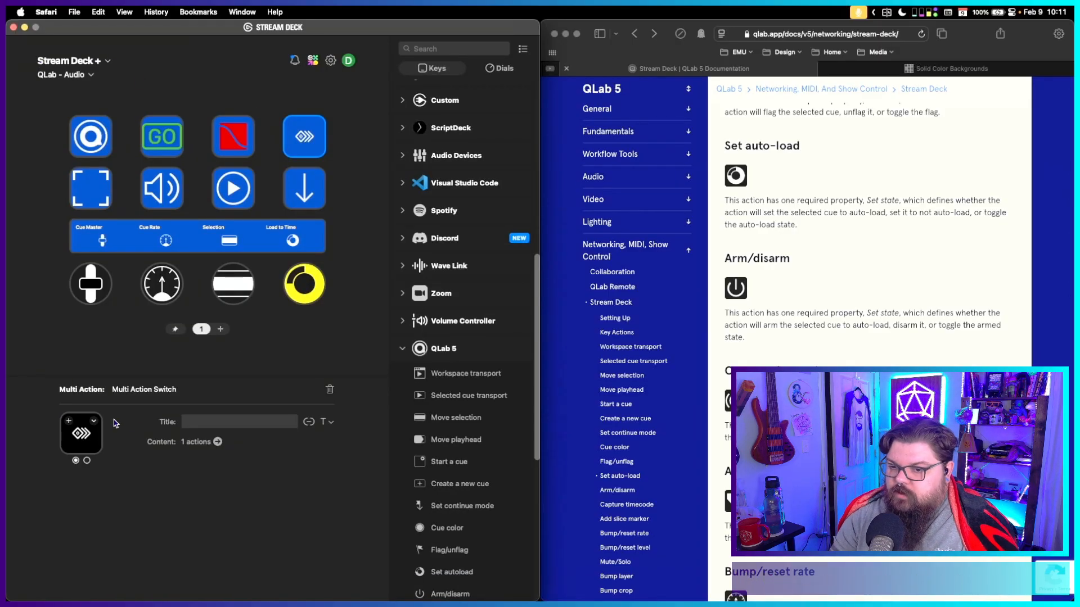
Assign the yellow pause icon to the Multi Action Switch's first state and the yellow play icon to its second state.
left_click(69, 421)
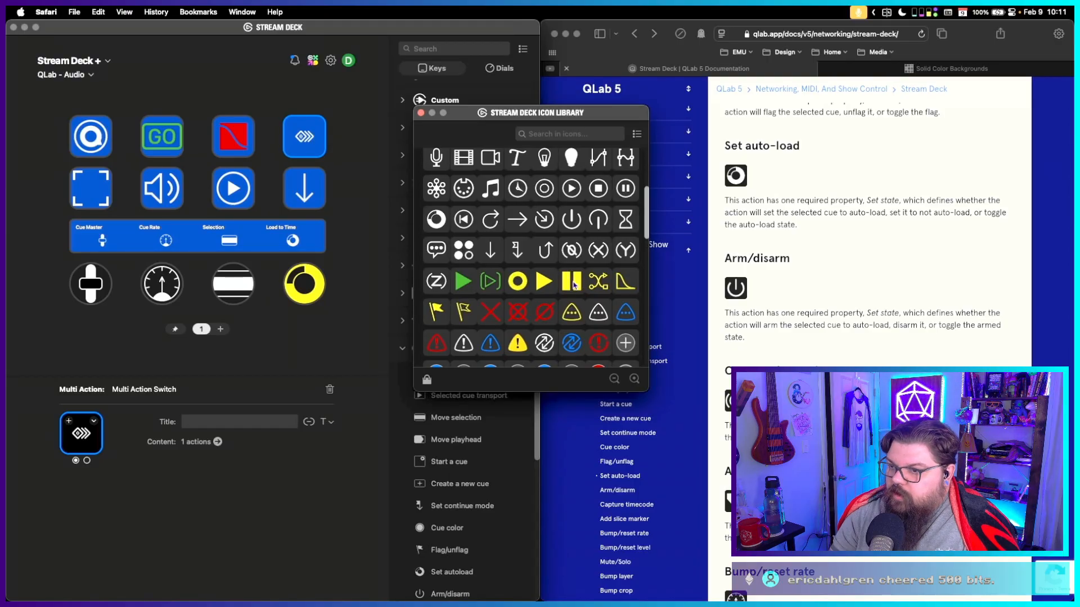
left_click(573, 285)
left_click(87, 461)
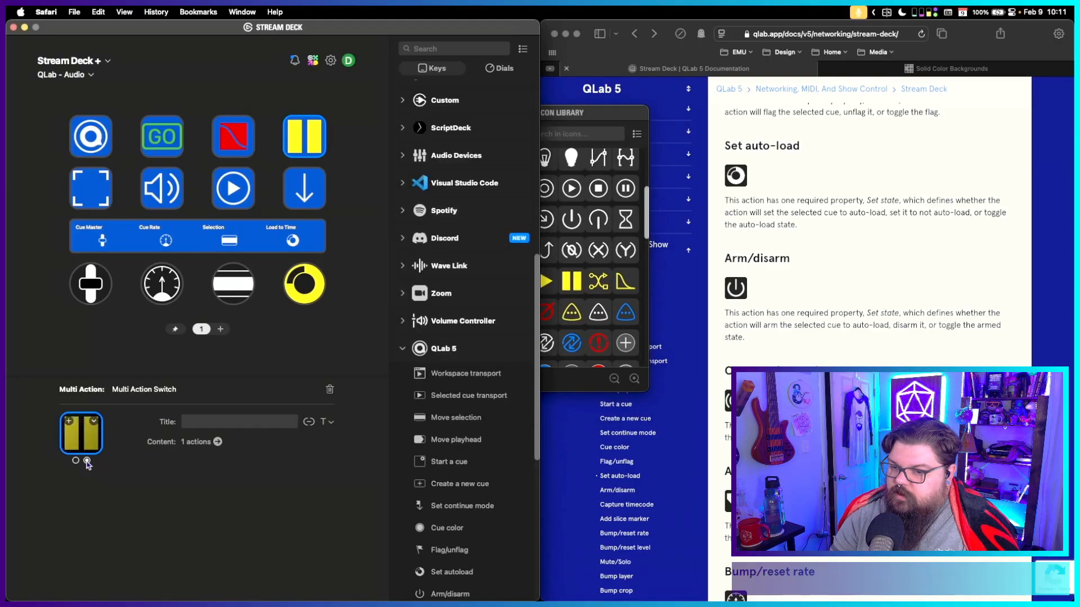
left_click(546, 282)
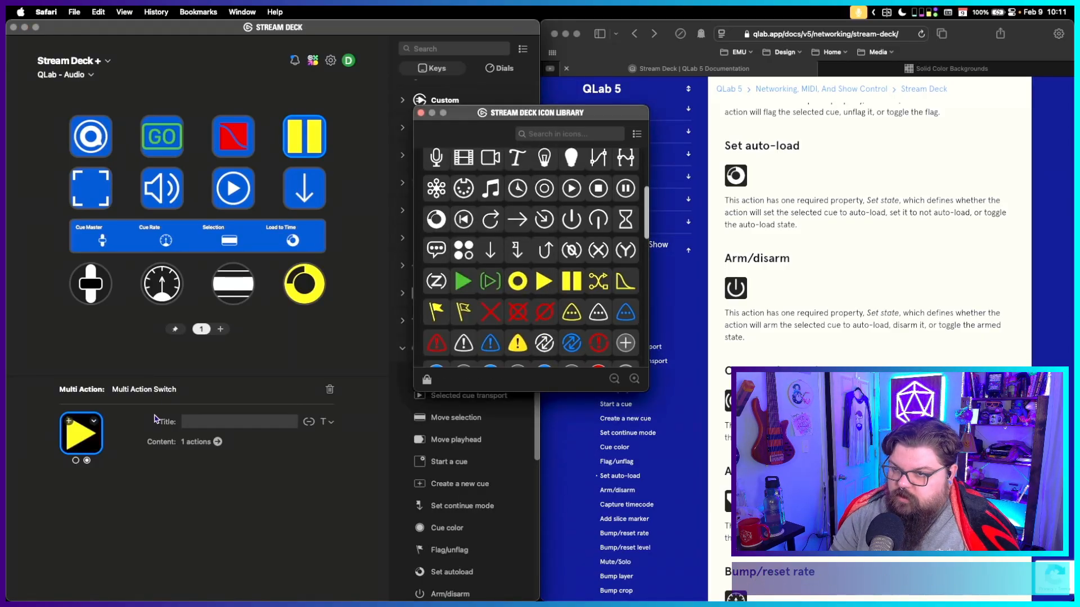
left_click(75, 461)
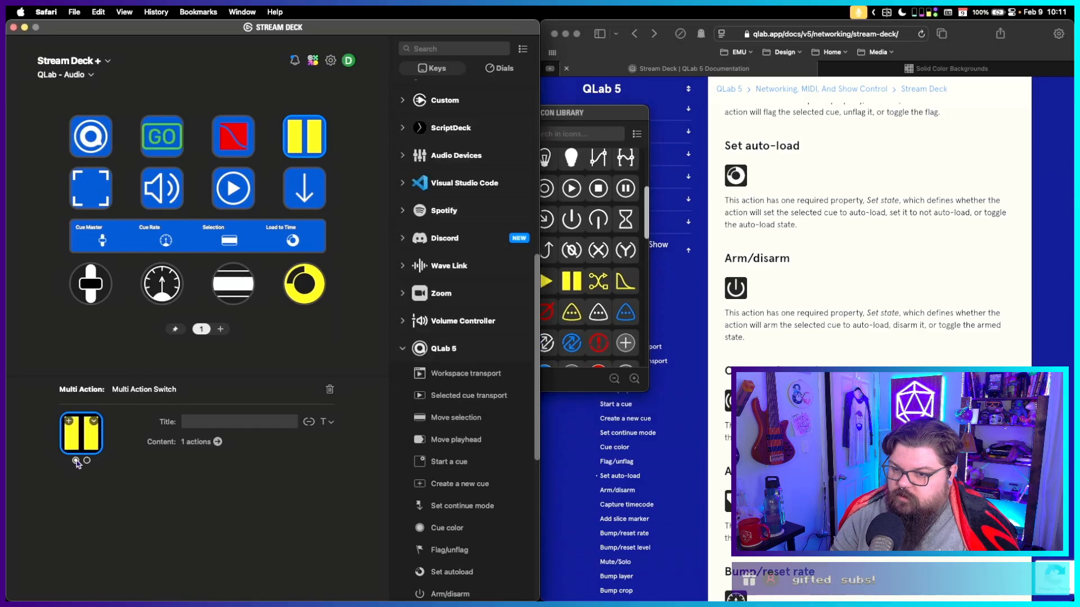
left_click(87, 461)
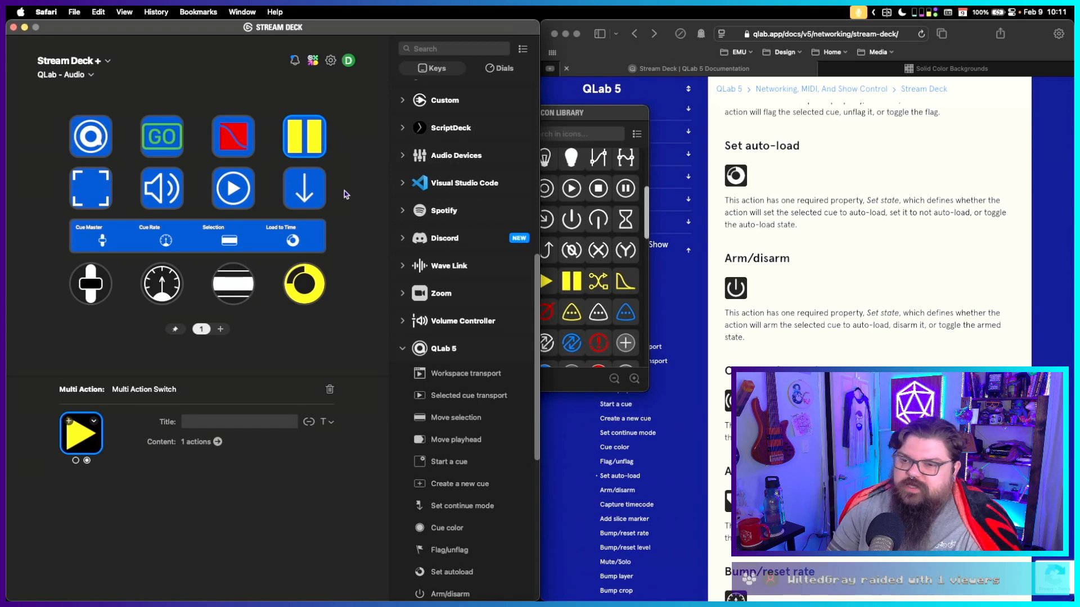
Review the brackets key and the contents of the speaker and play folders in the second row.
left_click(75, 193)
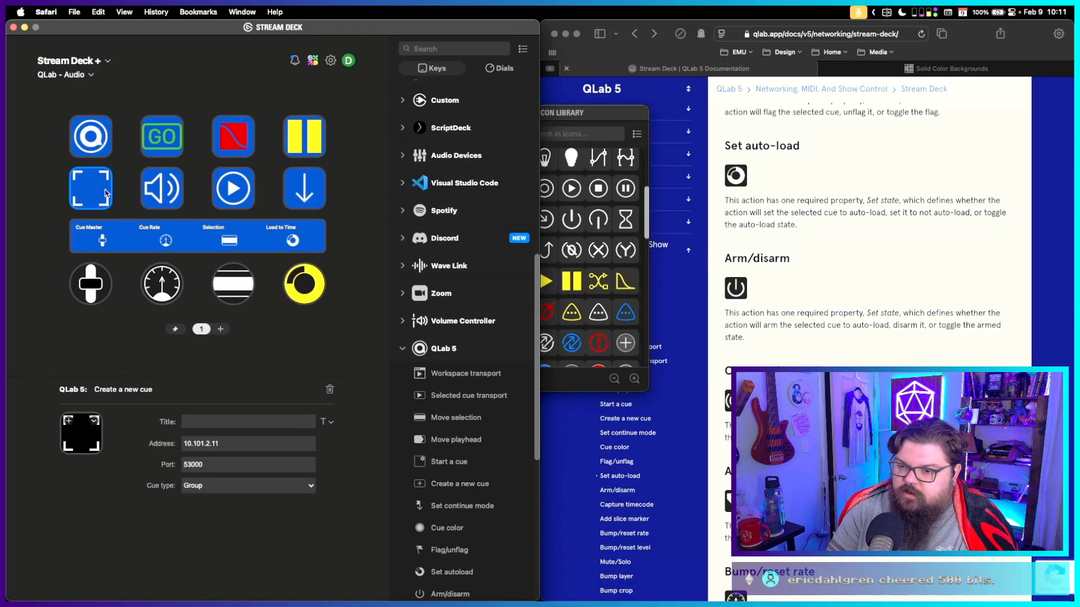
double_click(163, 186)
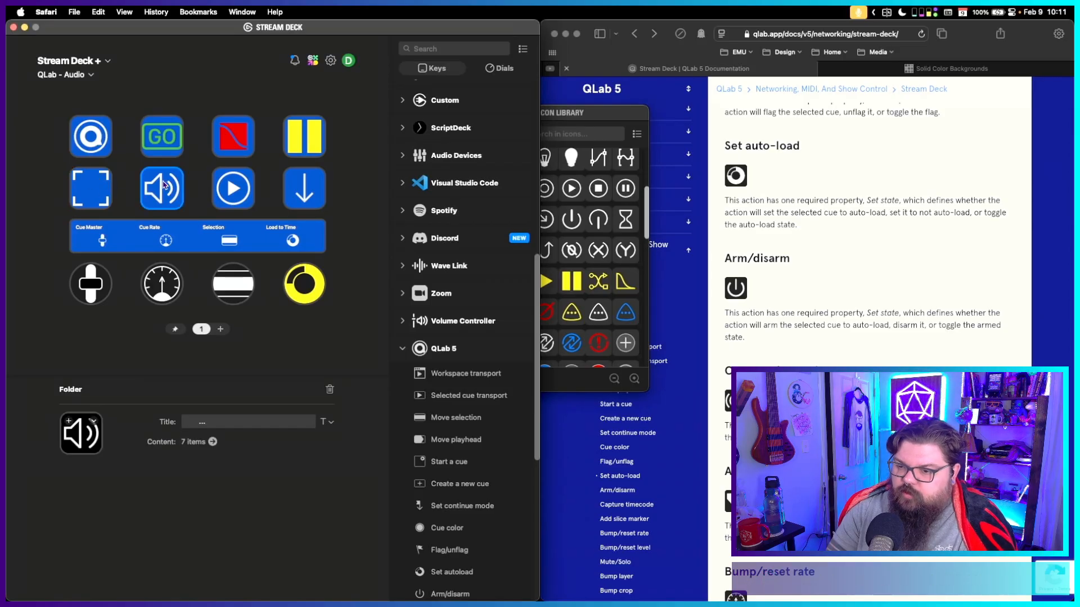
left_click(163, 186)
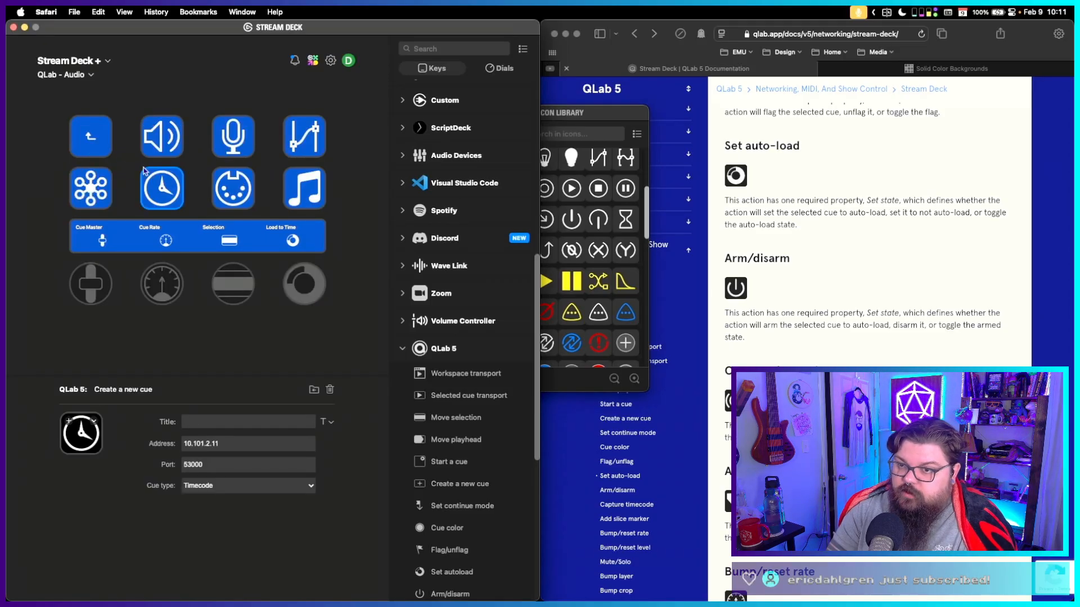
left_click(103, 142)
double_click(103, 142)
left_click(224, 187)
double_click(225, 187)
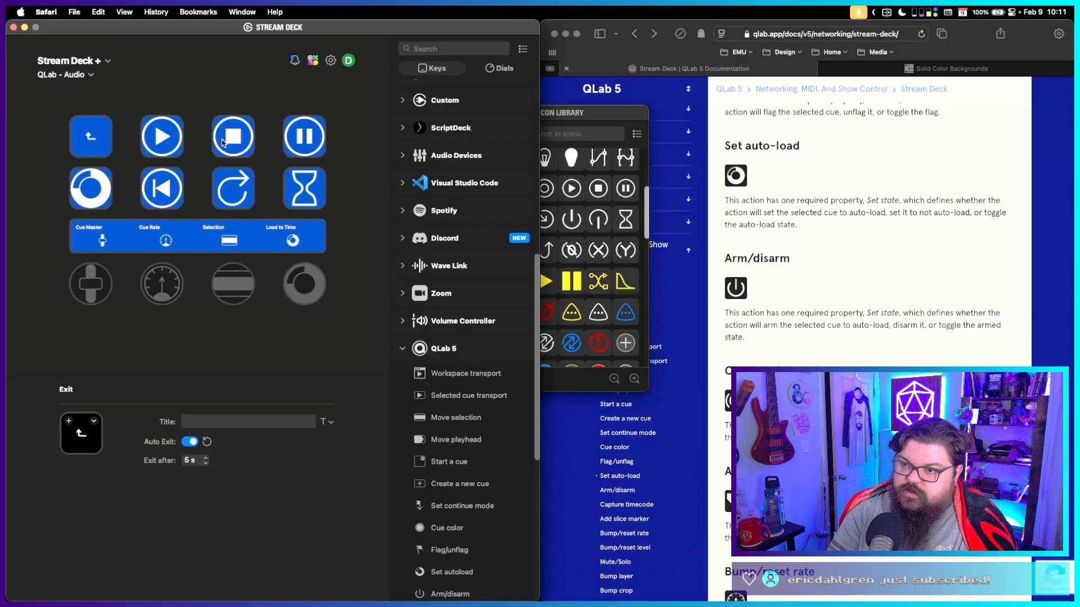
double_click(84, 137)
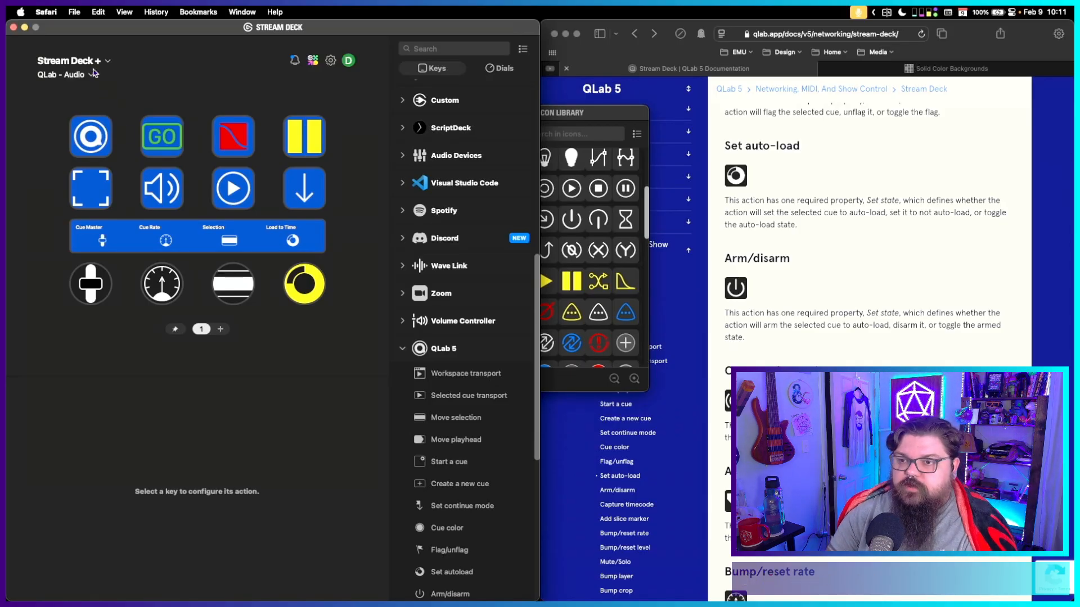
Copy the Switch Profile key from QLab - Audio to the top row's first key in the QLab - Video profile.
left_click(93, 135)
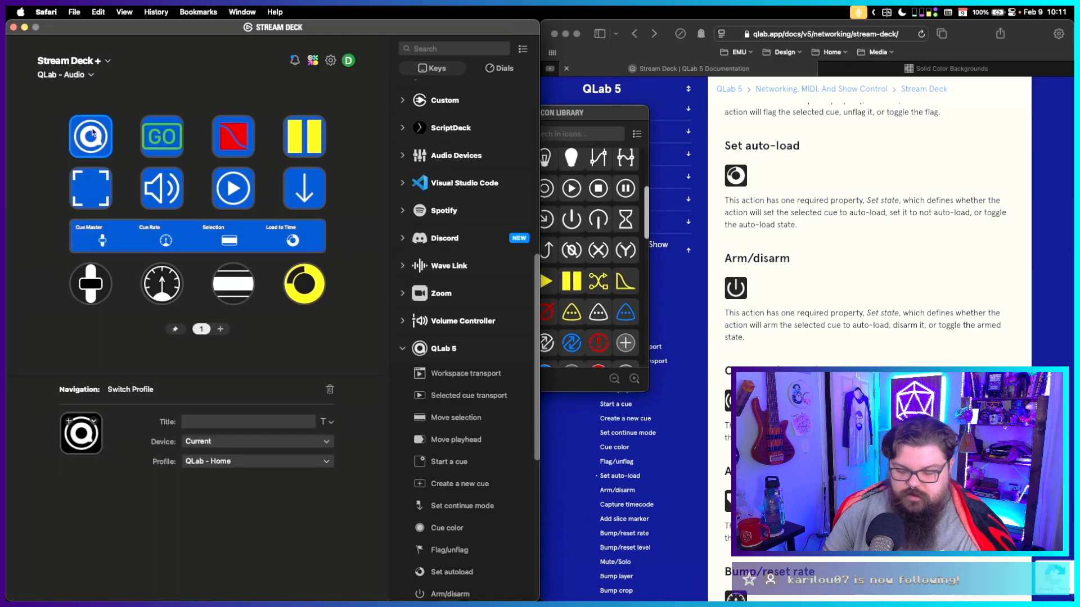
left_click(62, 76)
left_click(67, 213)
left_click(99, 141)
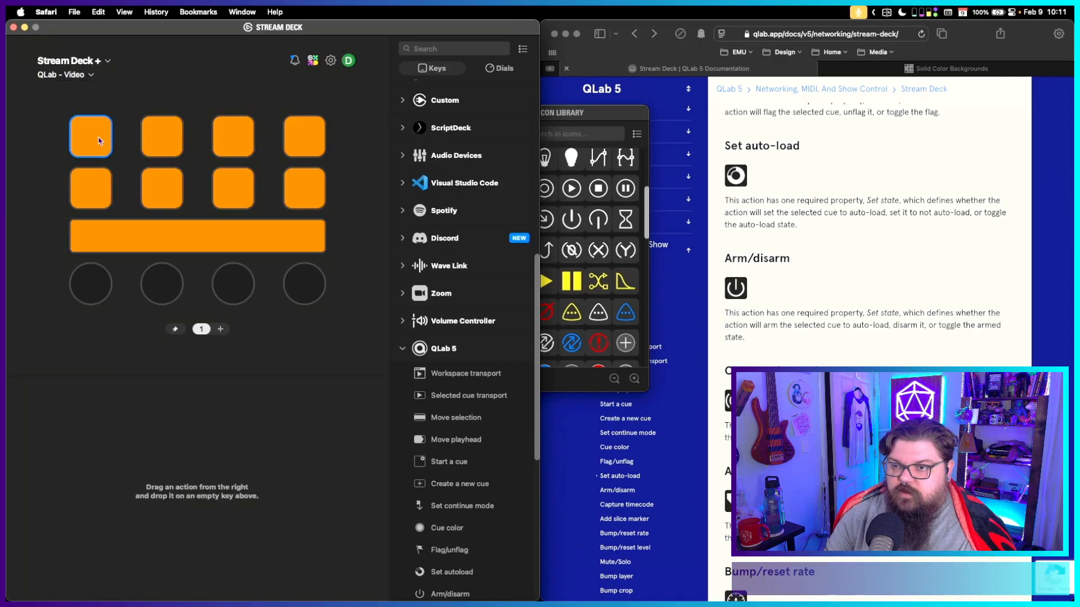
Copy the GO key from QLab - Audio to the top row's second key in the QLab - Video profile.
left_click(62, 75)
left_click(107, 210)
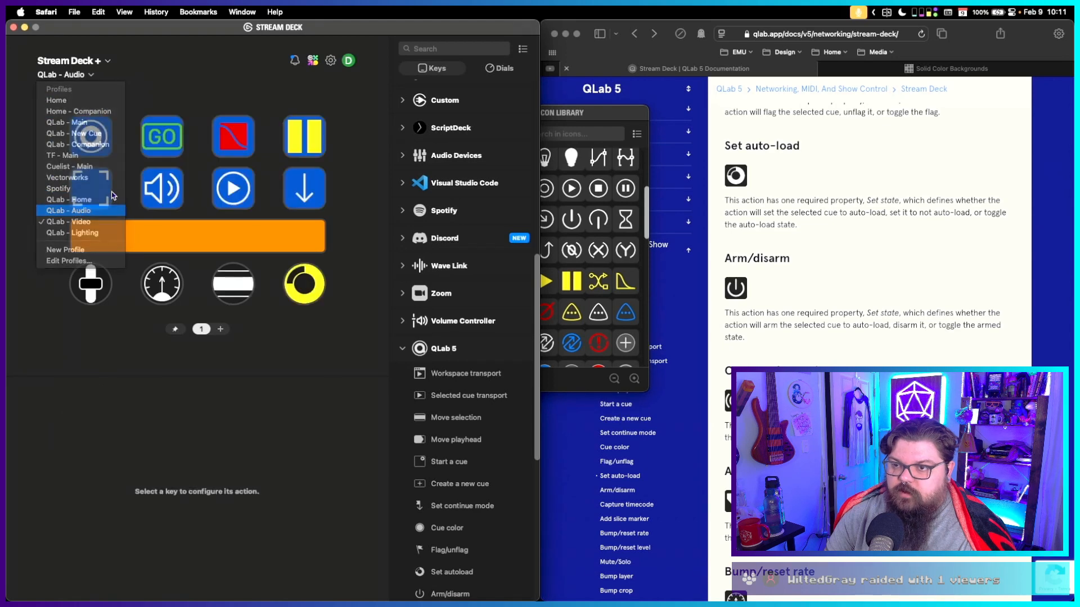
left_click(168, 138)
left_click(69, 75)
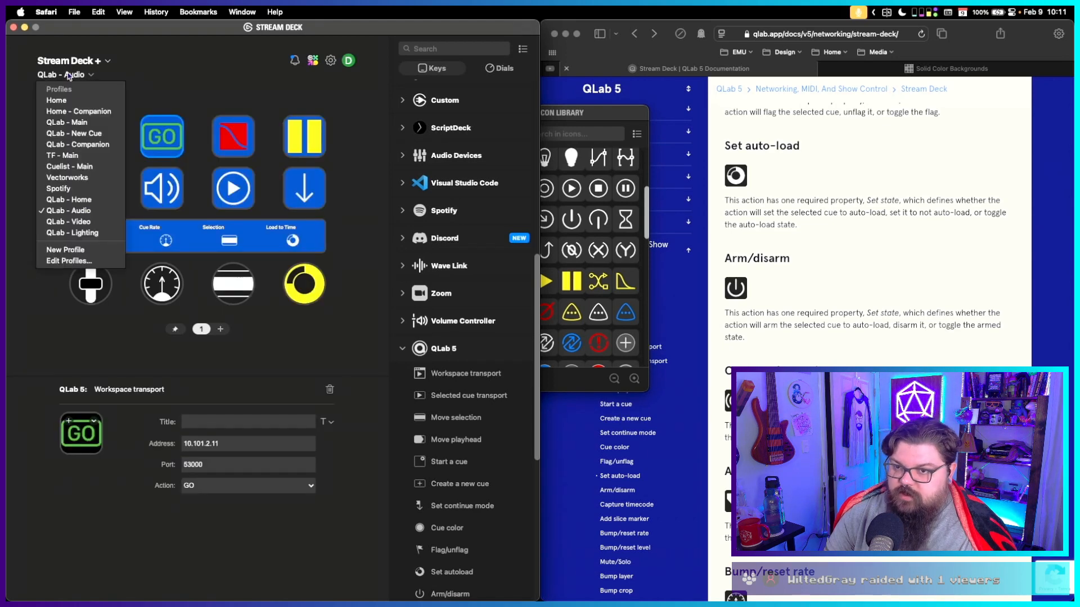
left_click(67, 217)
left_click(237, 133)
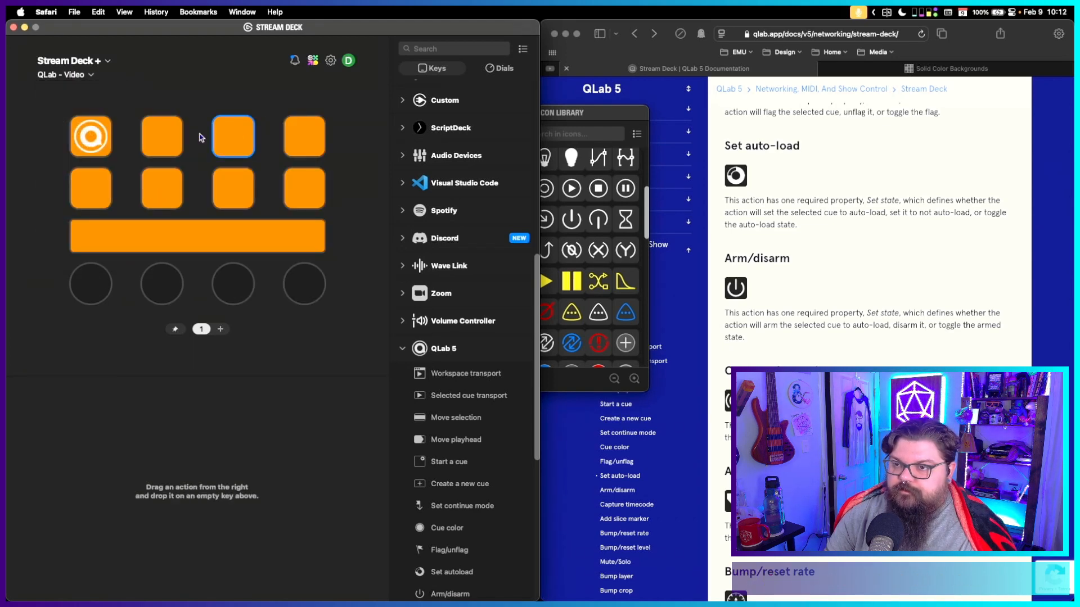
left_click(167, 137)
key("super+v")
Copy the Panic key from QLab - Audio to the top row's third key in the QLab - Video profile.
left_click(72, 77)
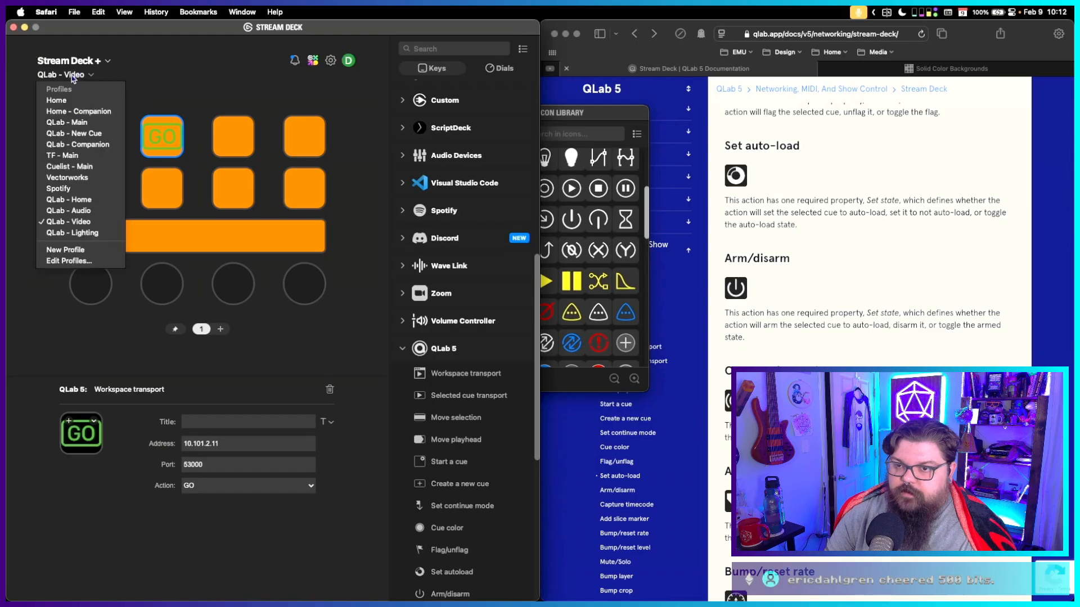
left_click(87, 215)
left_click(229, 143)
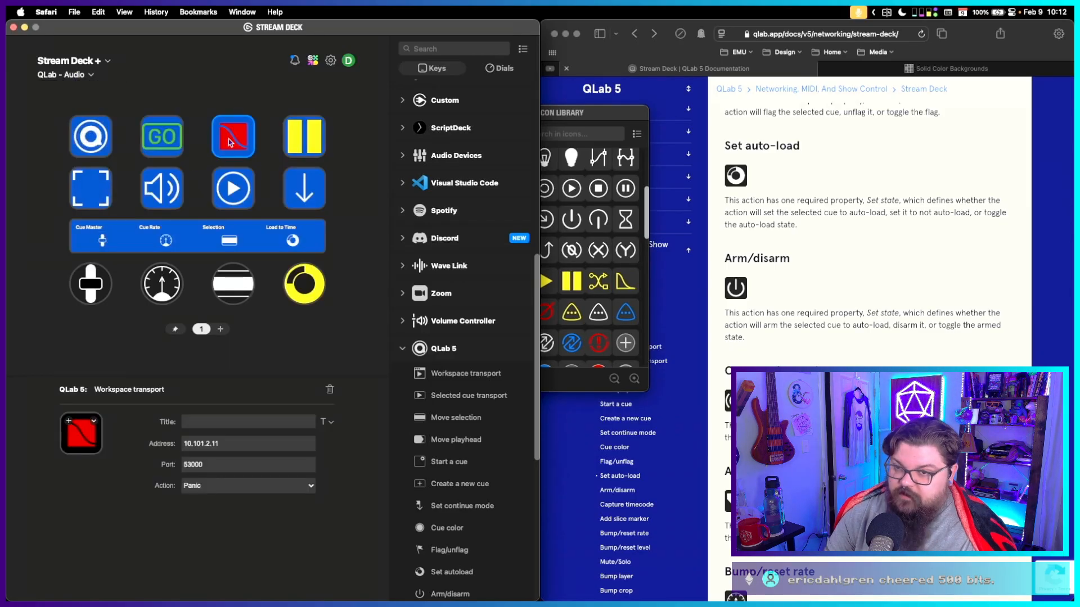
left_click(85, 80)
left_click(86, 224)
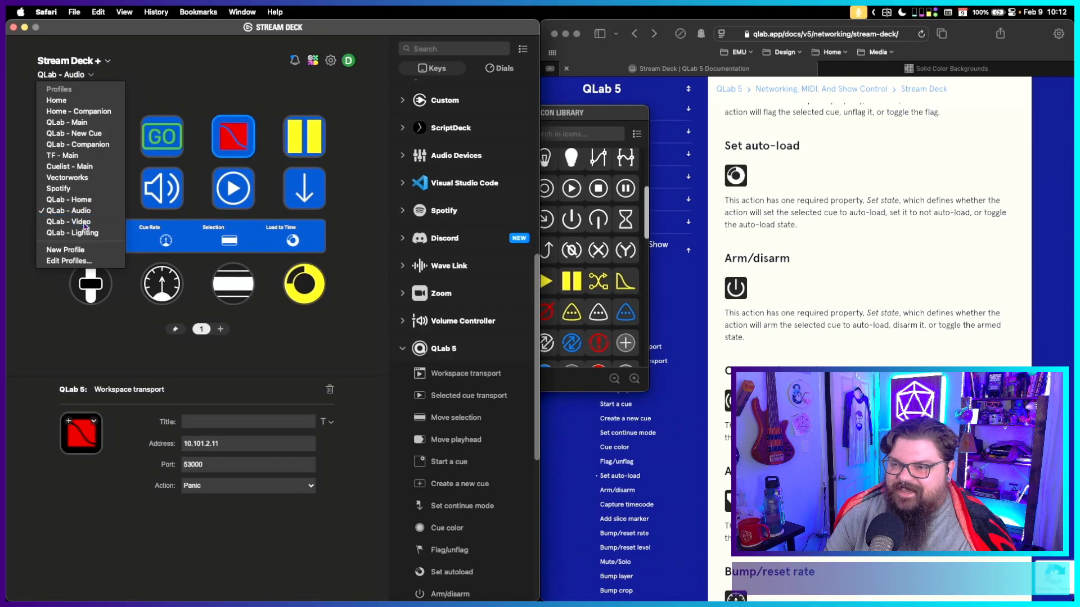
left_click(243, 128)
Copy the pause Multi Action Switch key from QLab - Audio to the top row's fourth key in the QLab - Video profile.
left_click(72, 74)
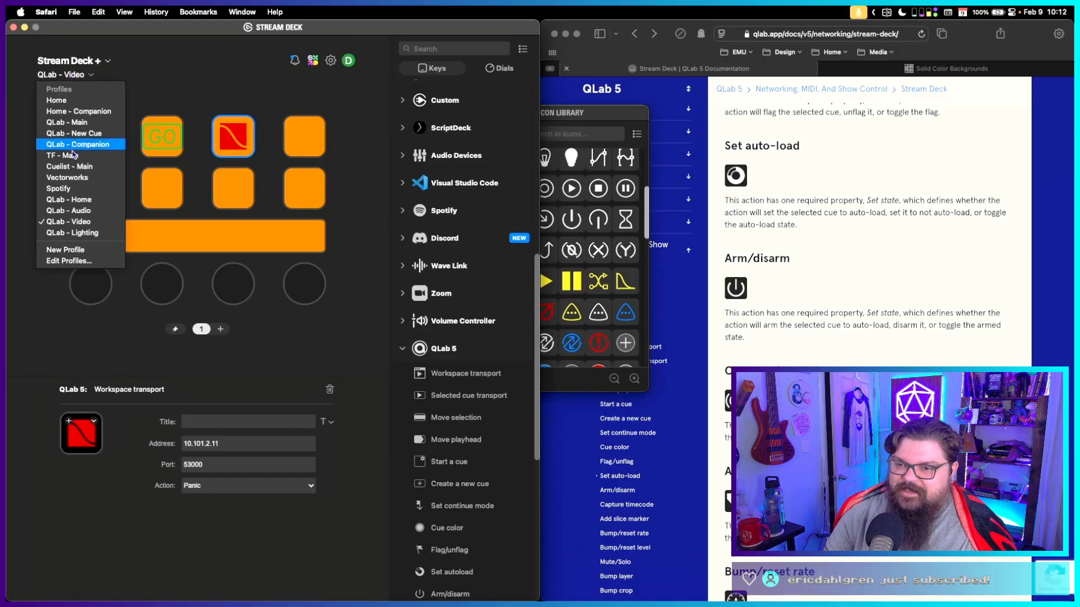
left_click(75, 211)
left_click(302, 145)
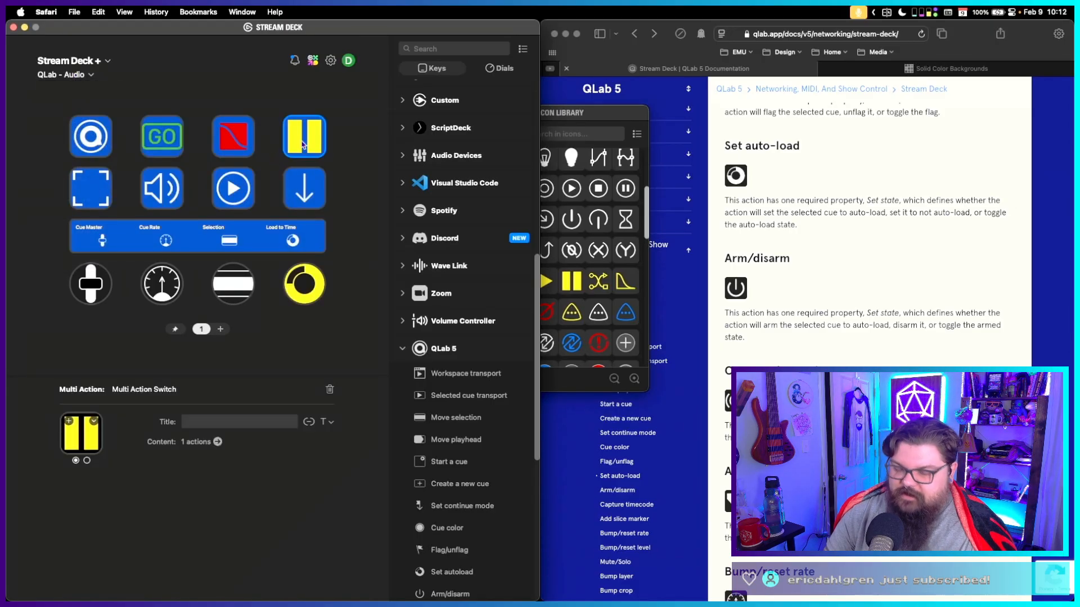
left_click(76, 75)
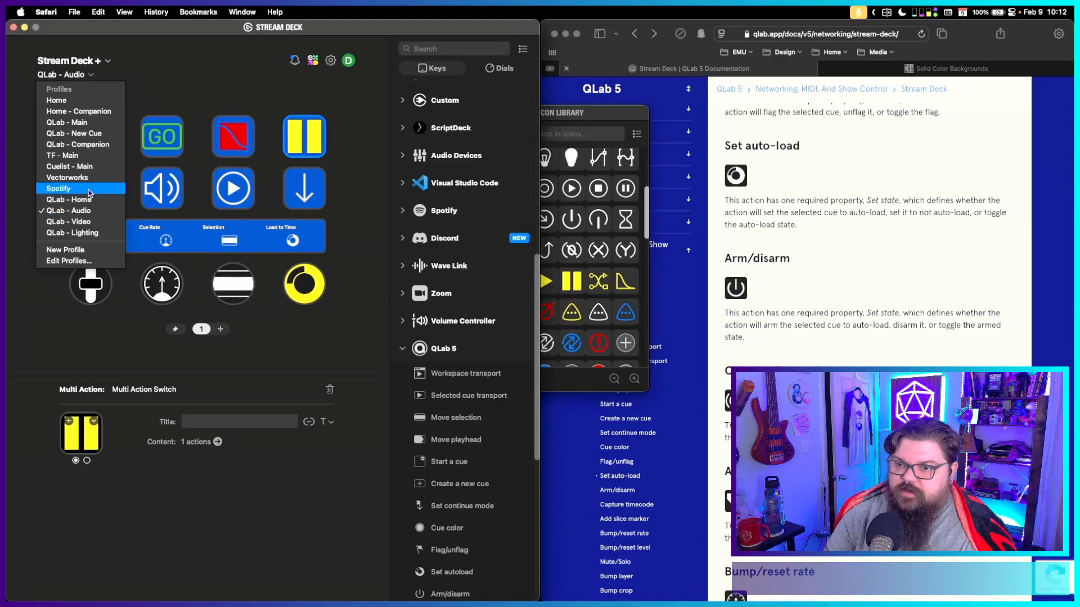
left_click(71, 222)
left_click(288, 142)
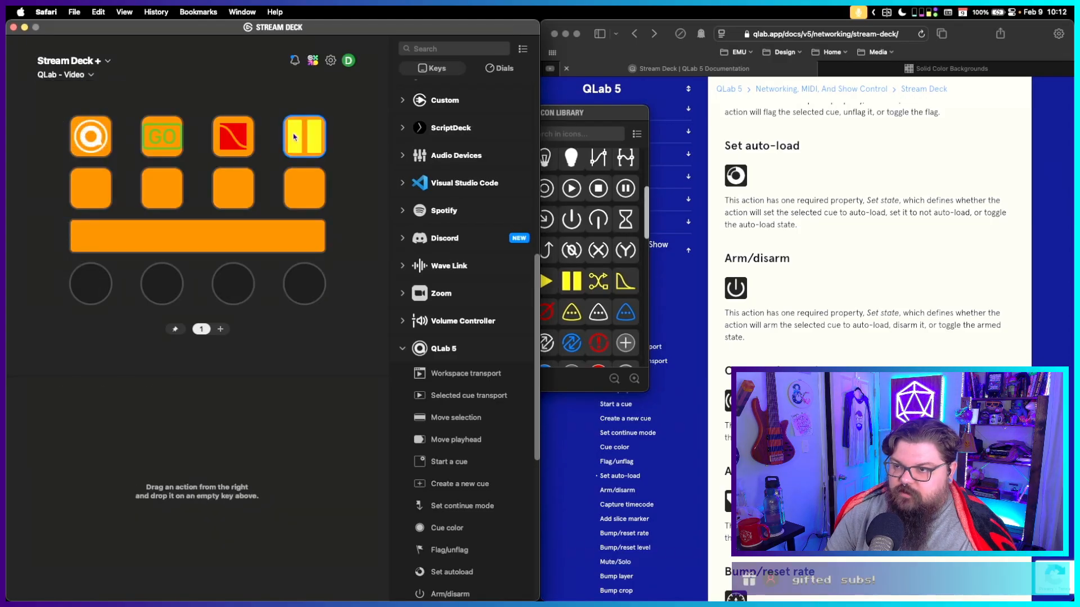
left_click(81, 77)
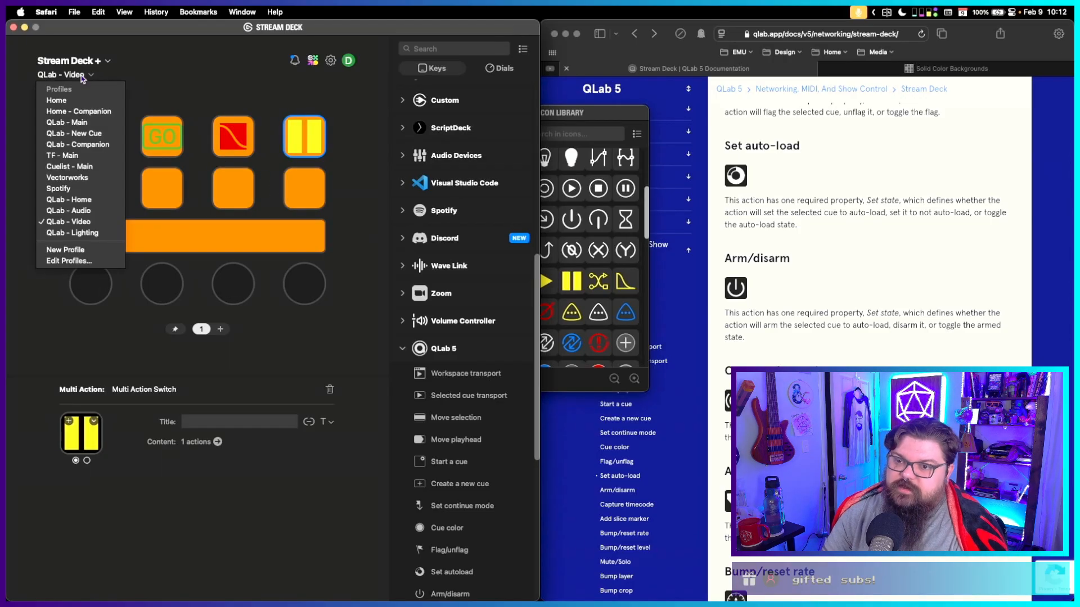
Search the web for "hex code image generator" and open the Solid Color Image Generator on mdigi.tools.
left_click(932, 69)
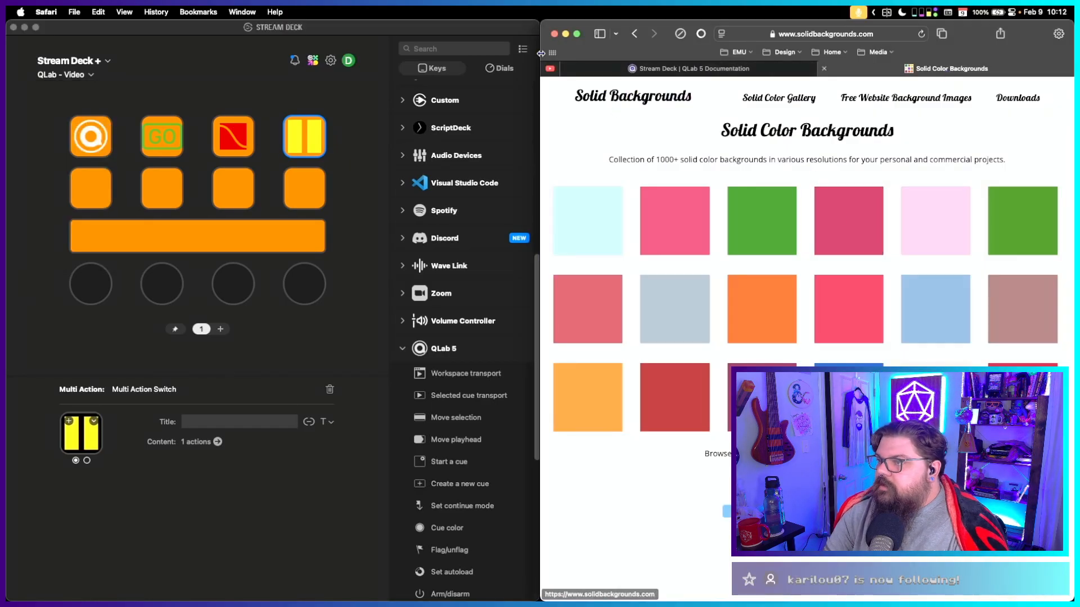
left_click(635, 35)
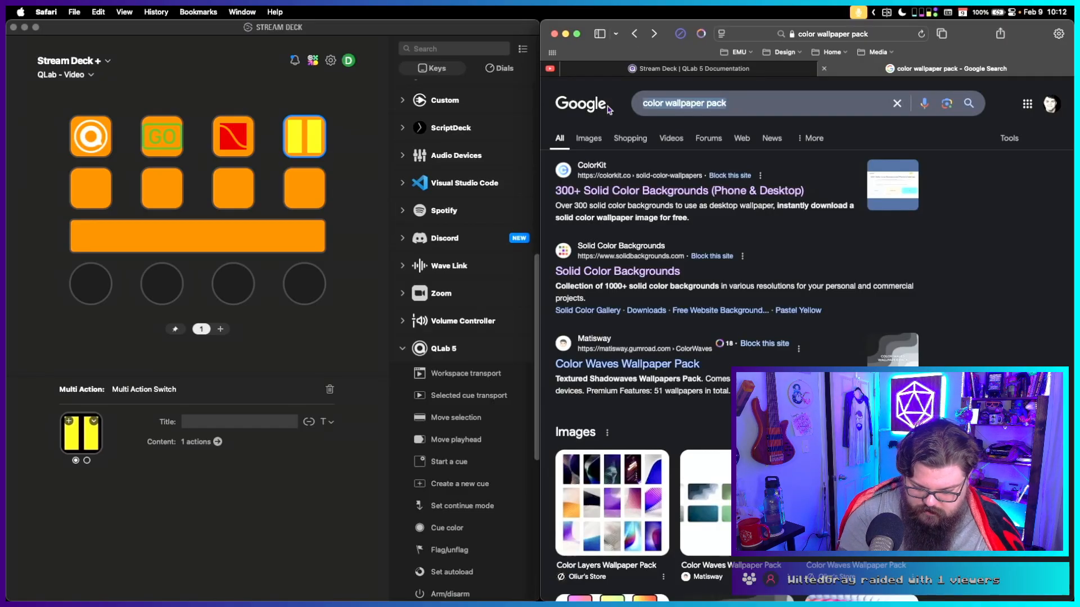
type("hex")
type("cod")
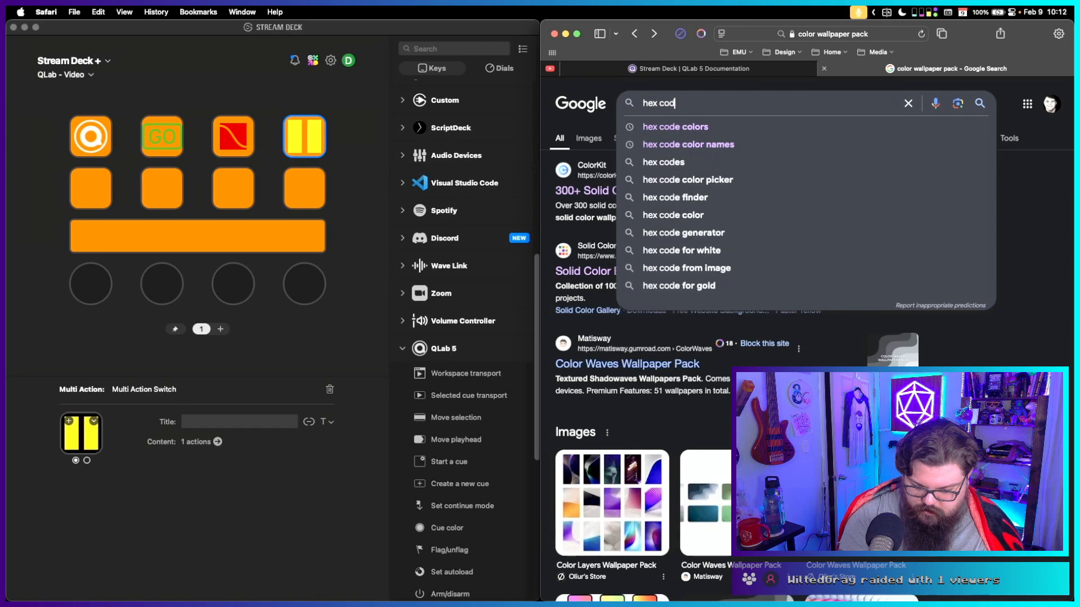
type("e image genb")
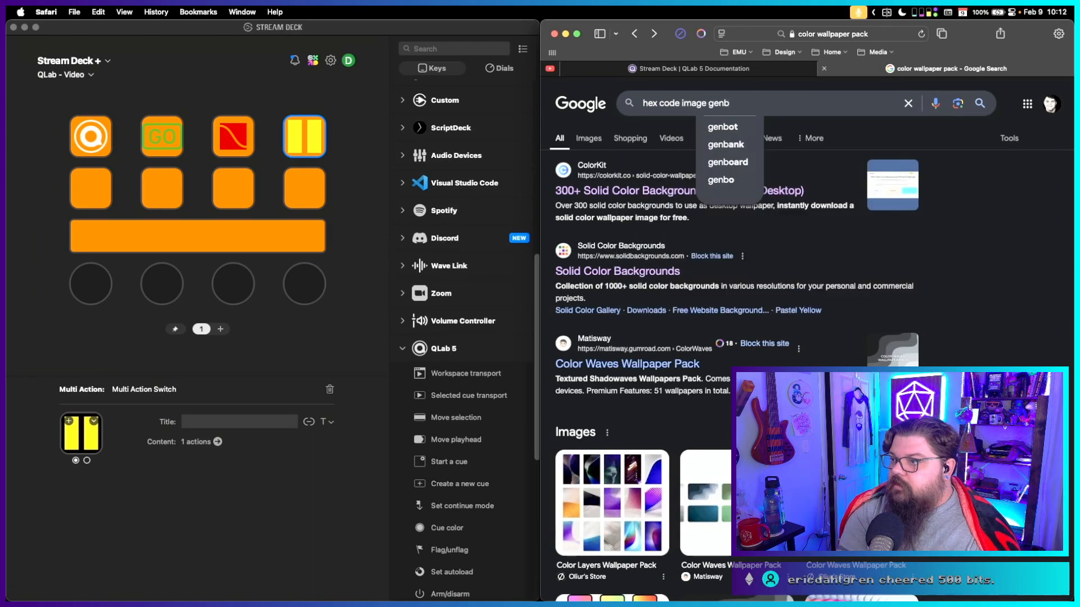
key("BackSpace")
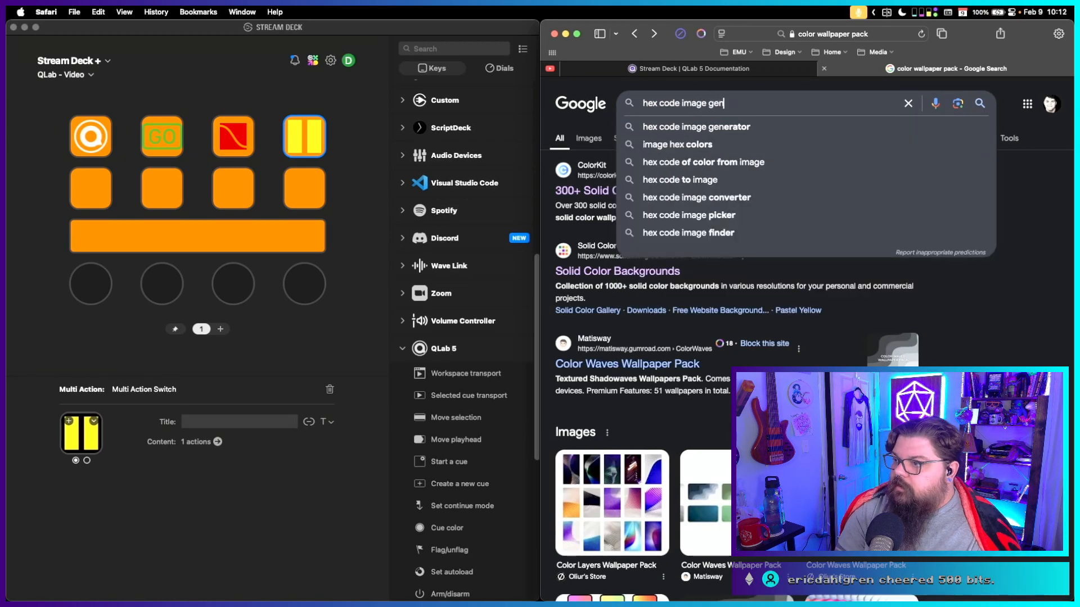
type("erator")
key("Return")
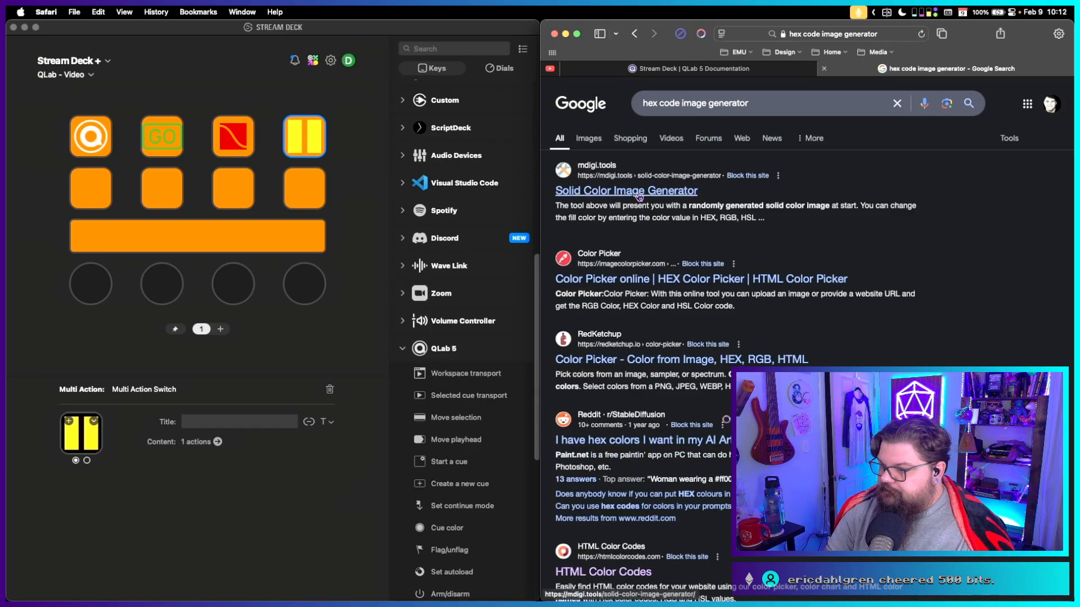
left_click(639, 192)
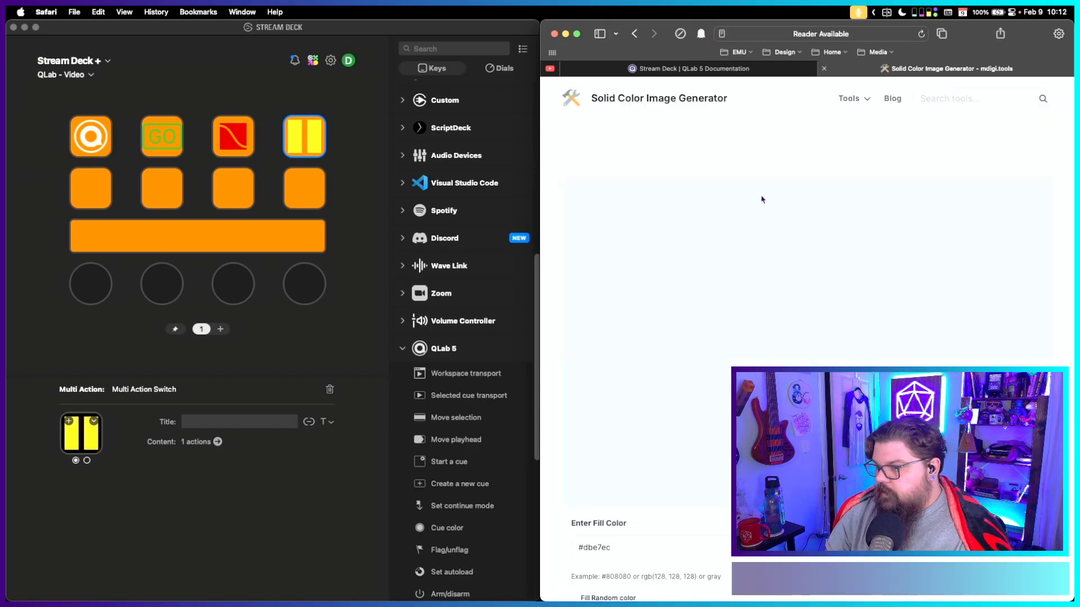
scroll(721, 374, "down", 3)
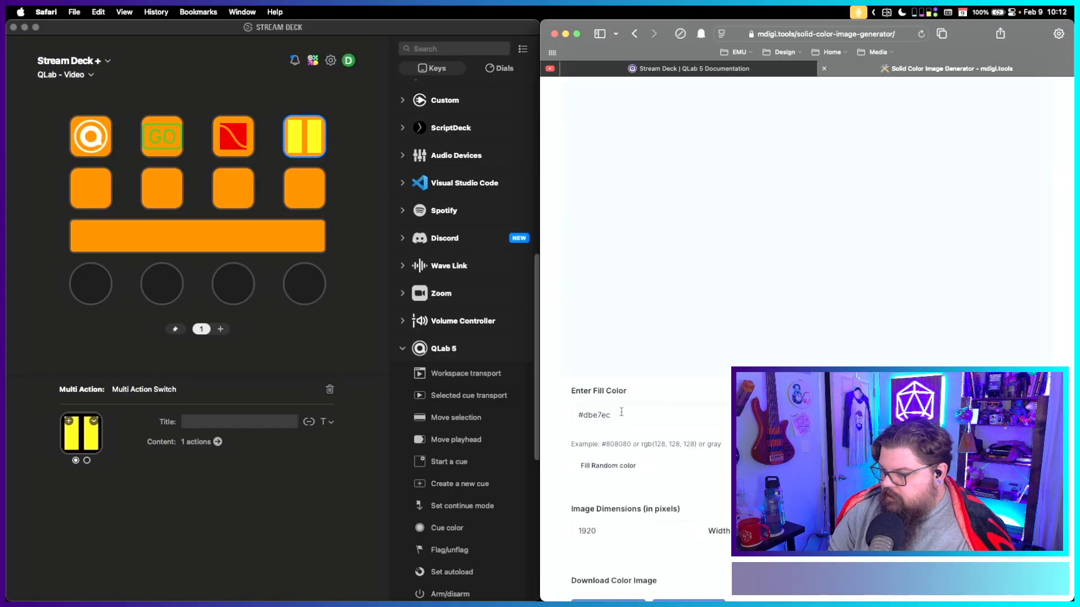
scroll(616, 474, "down", 3)
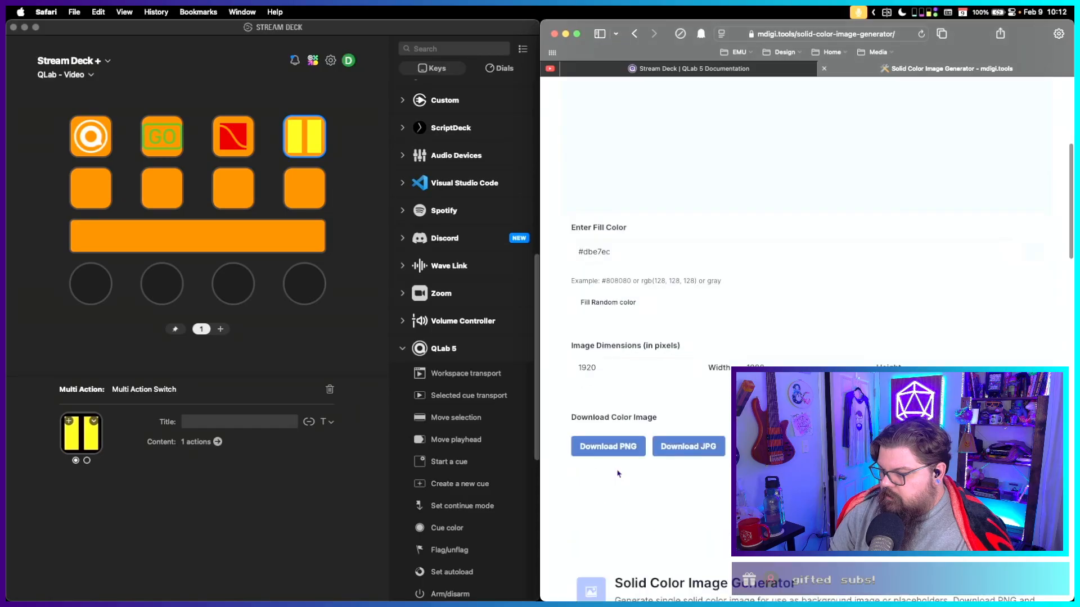
scroll(616, 474, "up", 3)
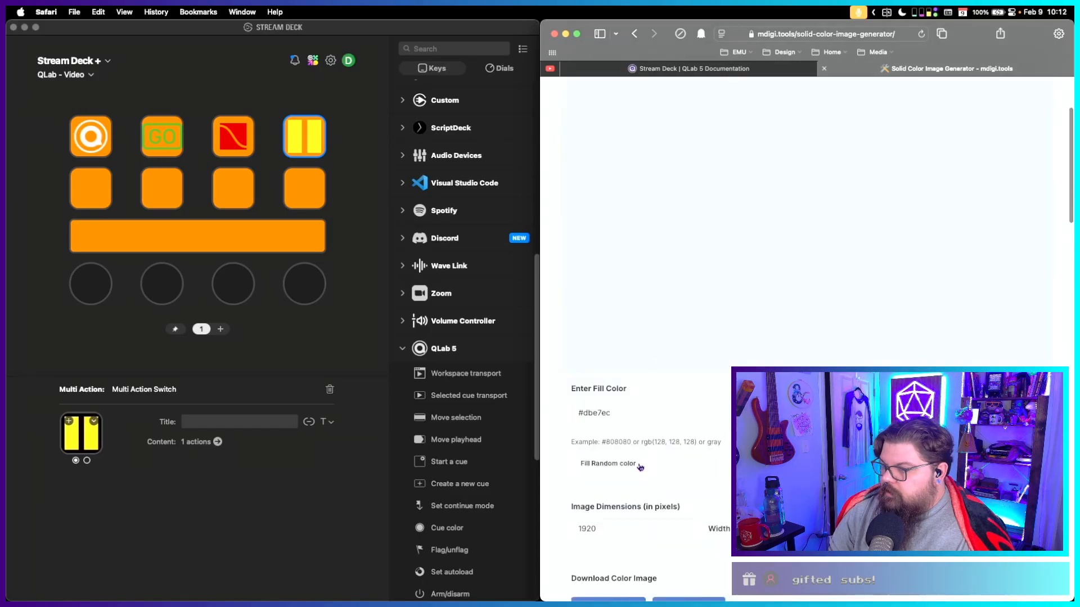
left_click(724, 69)
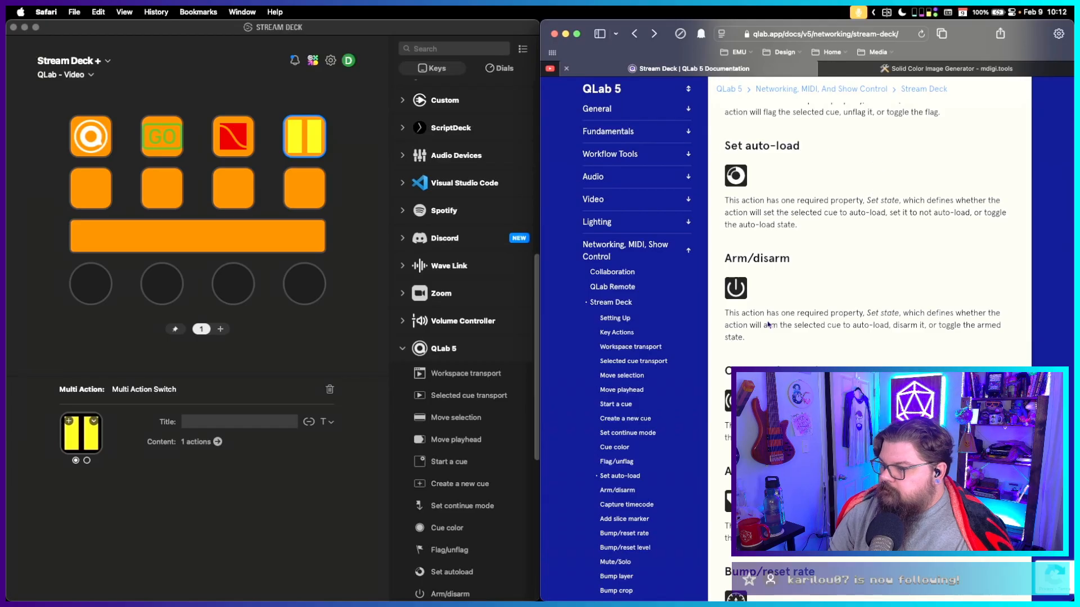
scroll(767, 325, "down", 5)
scroll(768, 327, "up", 20)
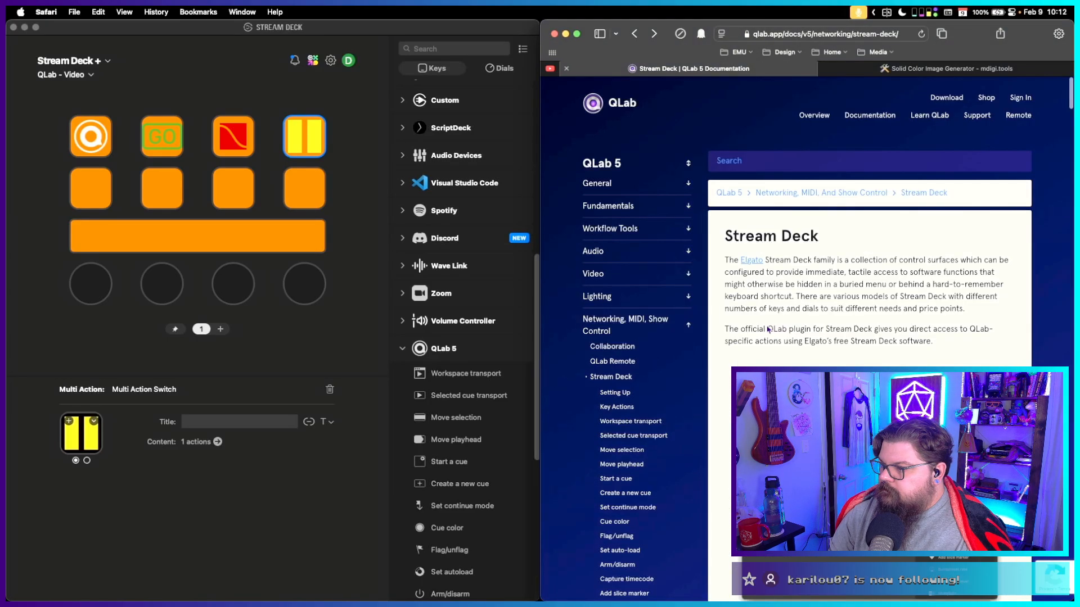
scroll(769, 329, "down", 5)
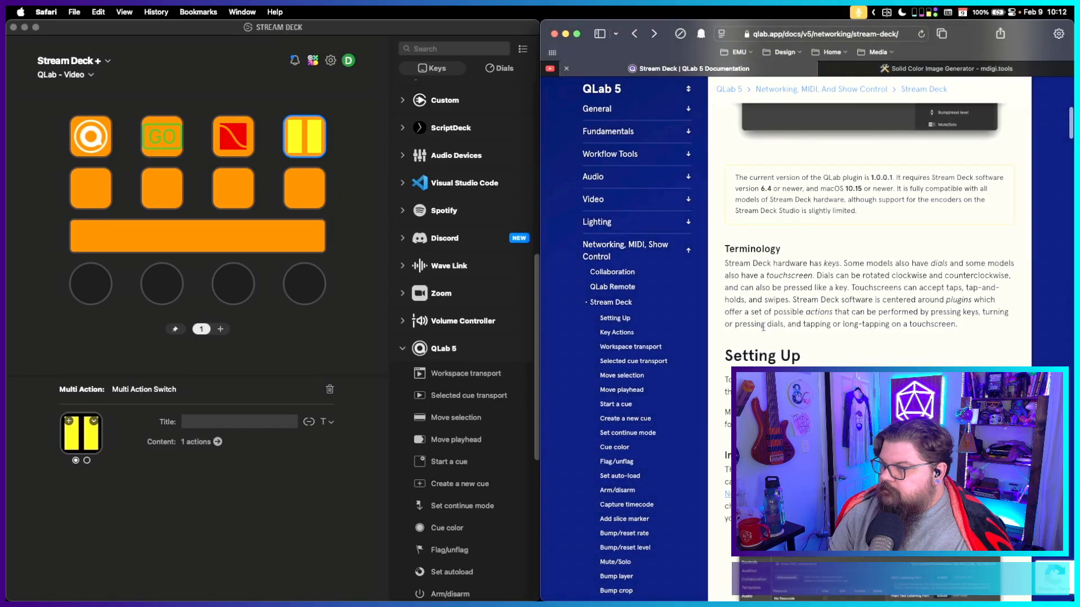
scroll(763, 327, "up", 6)
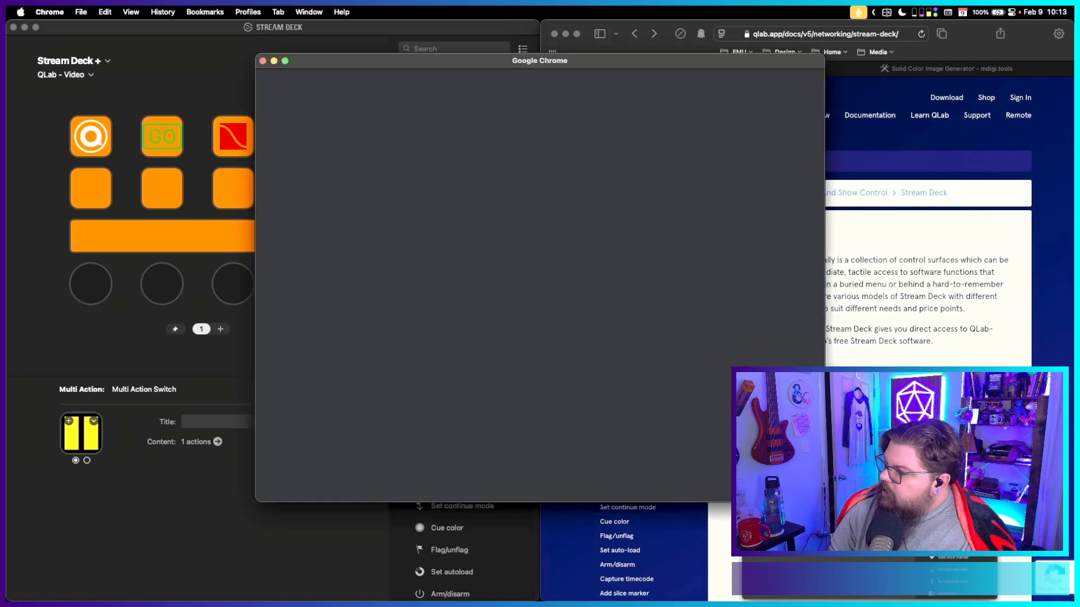
left_click(560, 311)
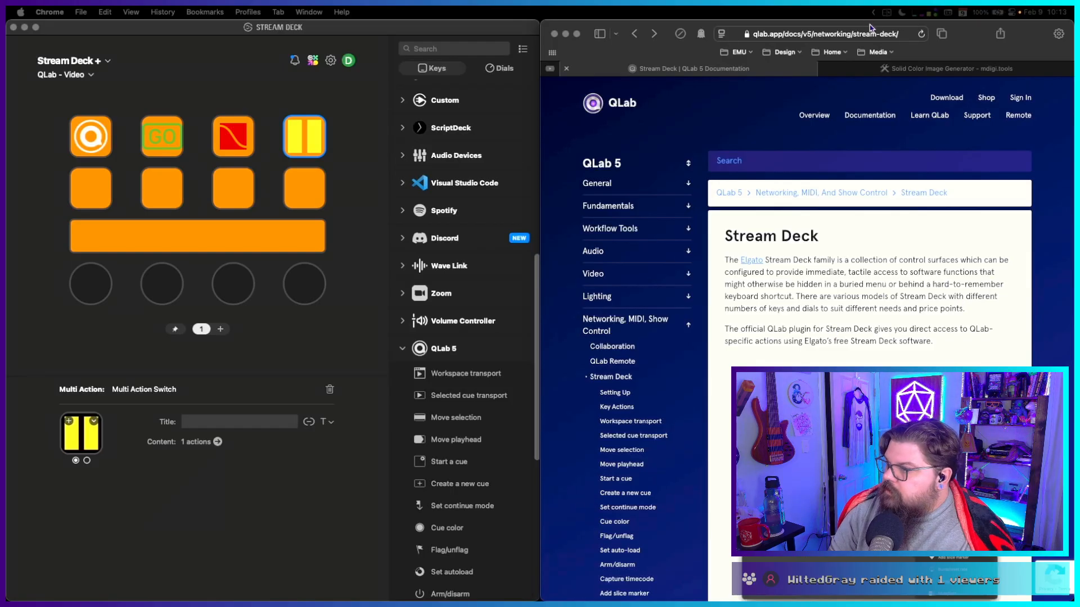
Set the Solid Color Image Generator's fill color to #0000ff and switch the Stream Deck to the QLab - Audio profile.
left_click(923, 66)
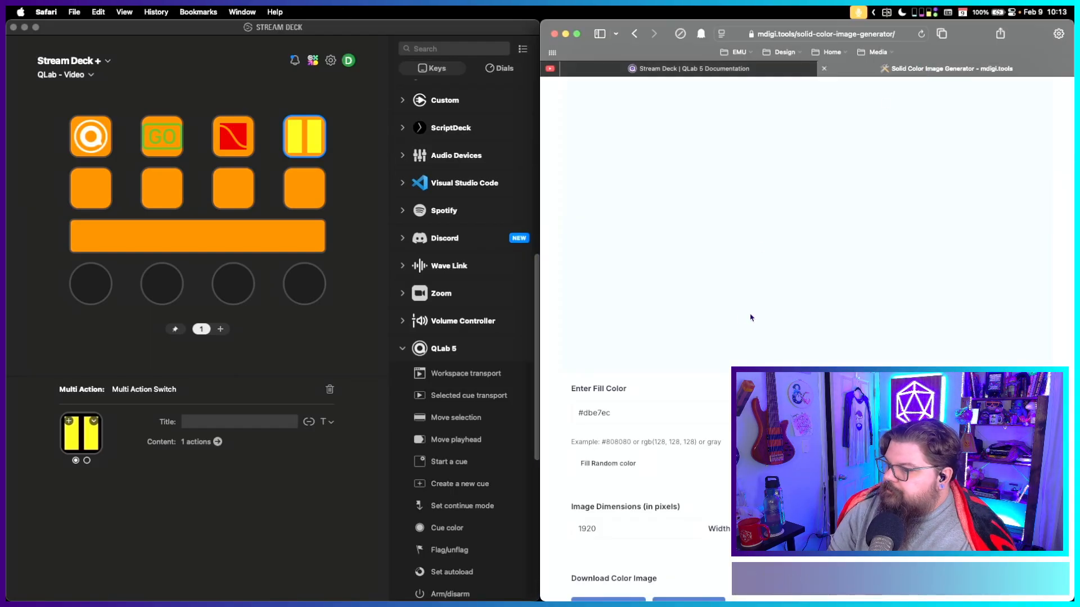
left_click_drag(575, 414, 669, 411)
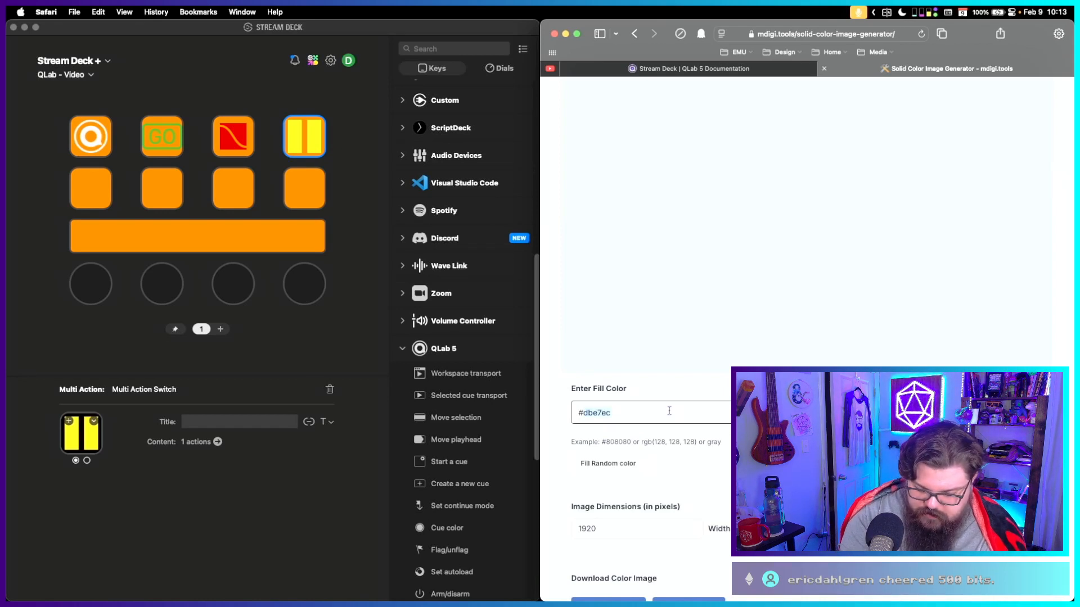
type("#0000ff")
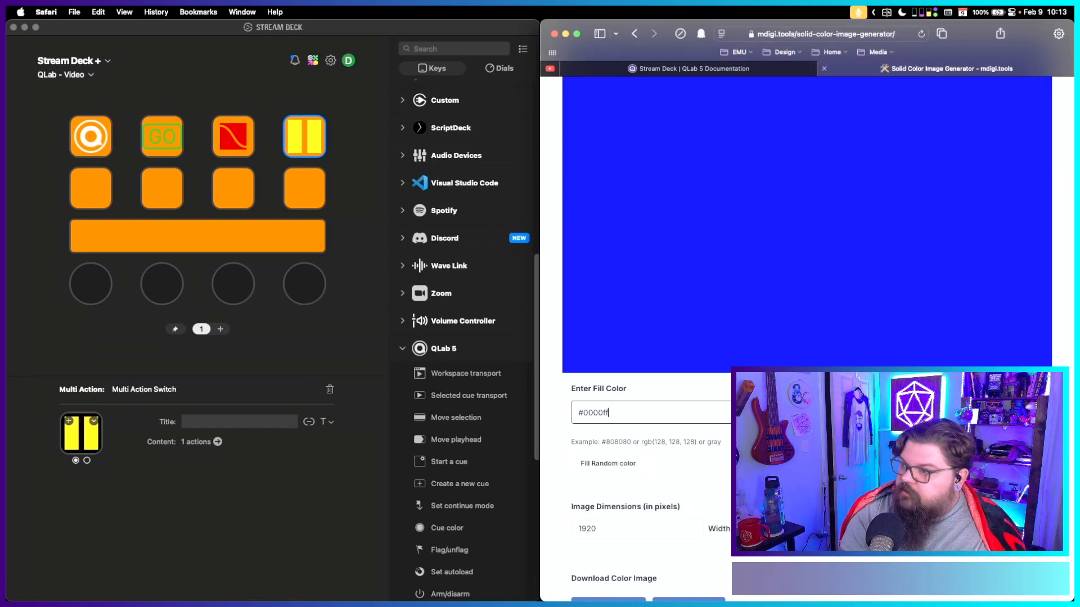
left_click(67, 76)
left_click(65, 203)
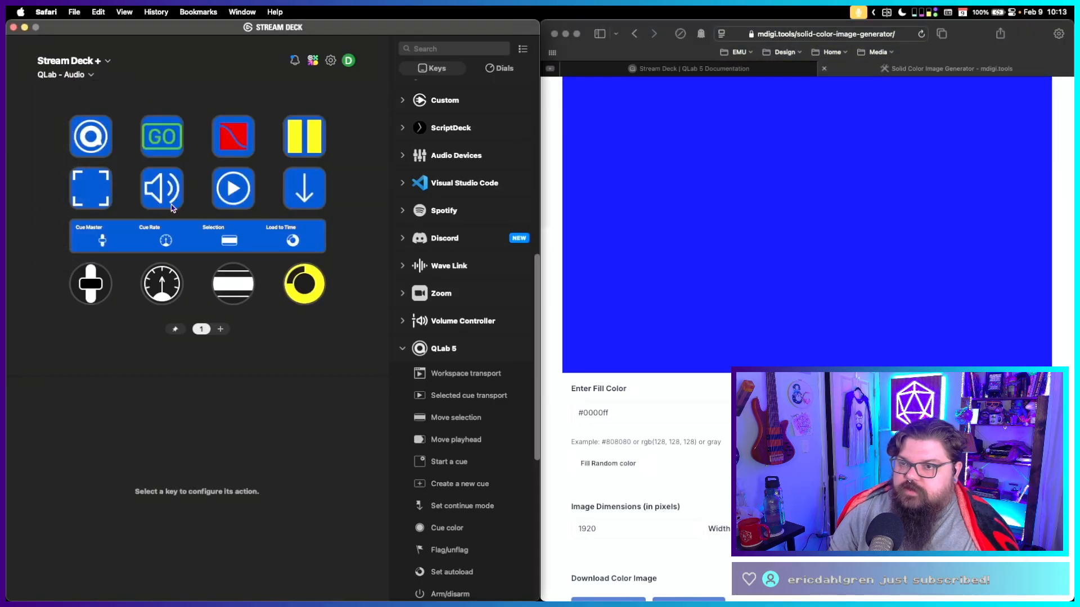
Download the solid blue image as a PNG, allowing downloads from mdigi.tools.
right_click(820, 215)
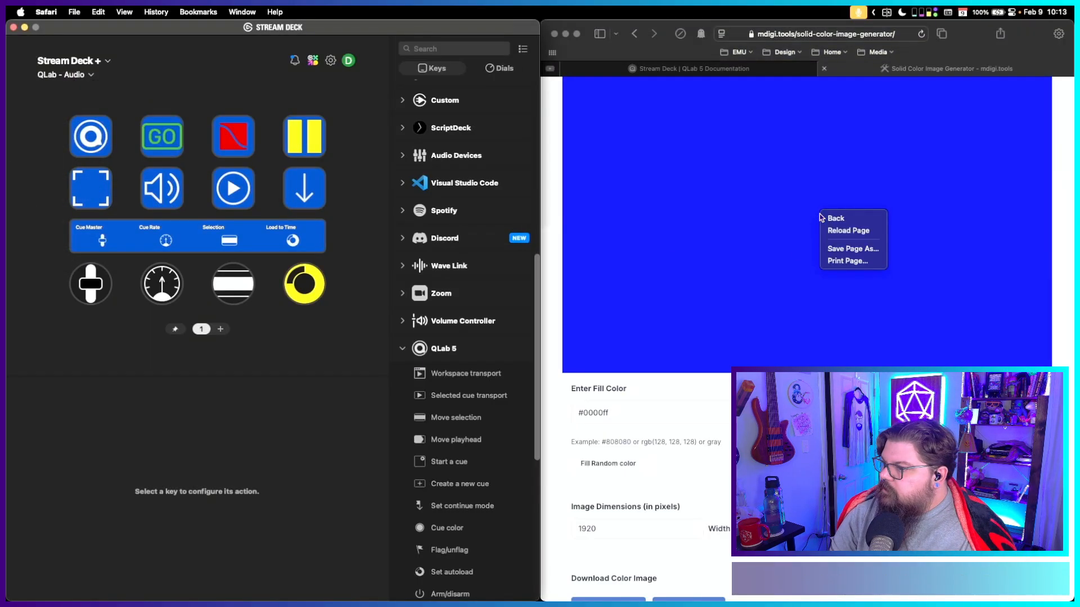
left_click(791, 230)
scroll(639, 550, "down", 3)
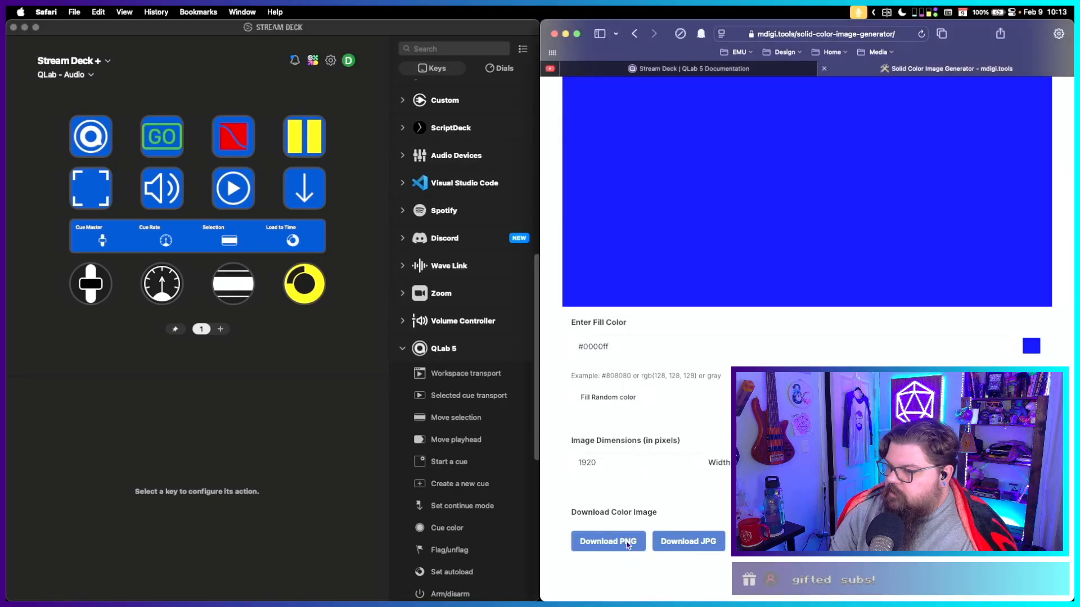
left_click(614, 544)
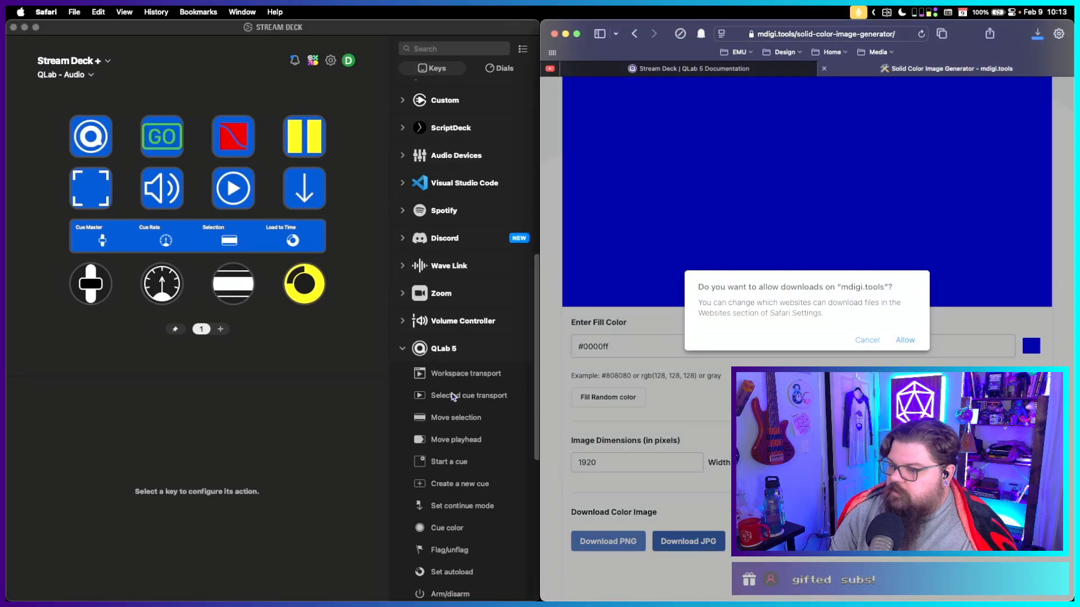
left_click(906, 340)
Set the downloaded blue PNG as the key background image of the QLab - Audio profile.
right_click(227, 185)
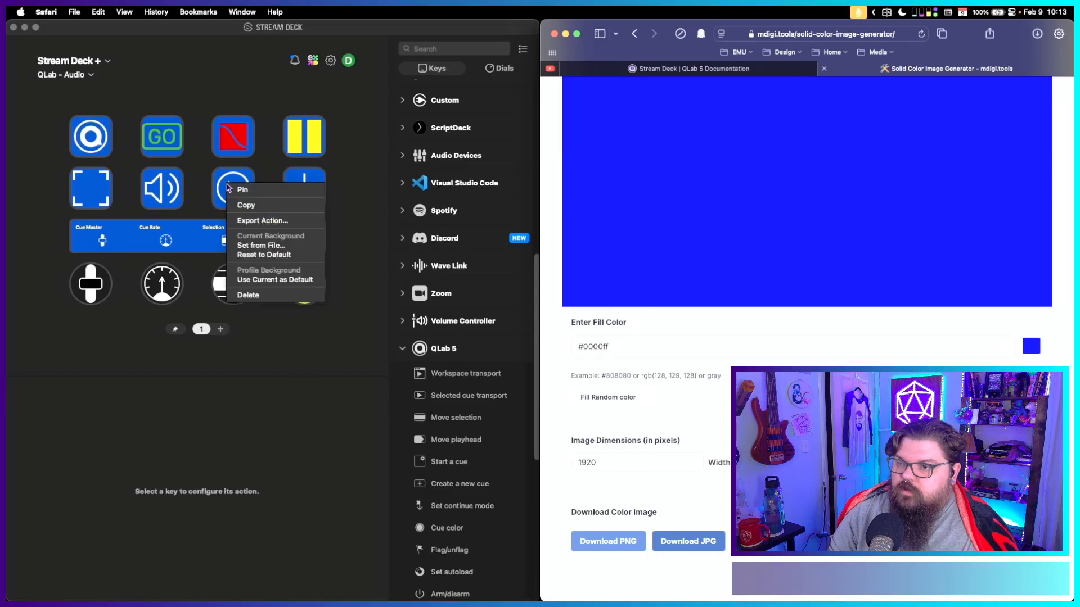
left_click(262, 245)
mouse_move(962, 601)
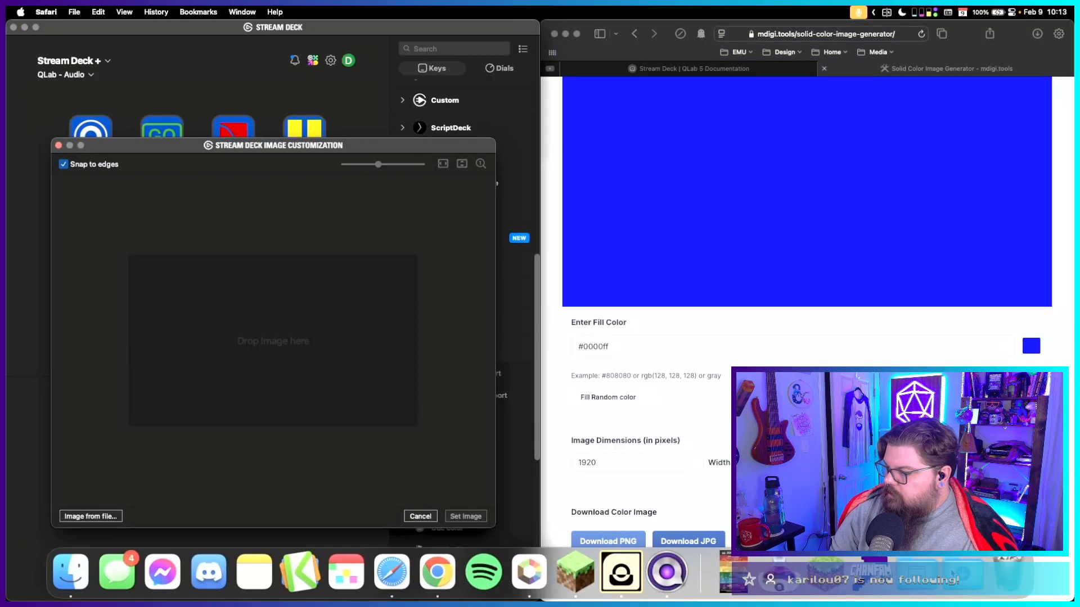
left_click(963, 574)
left_click_drag(956, 506, 280, 373)
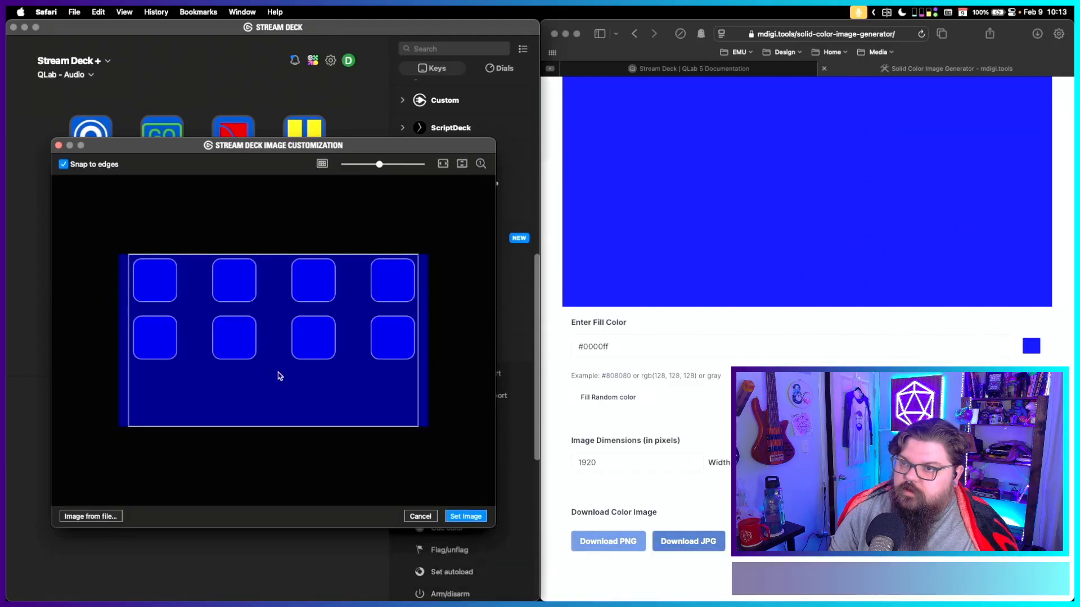
left_click(467, 516)
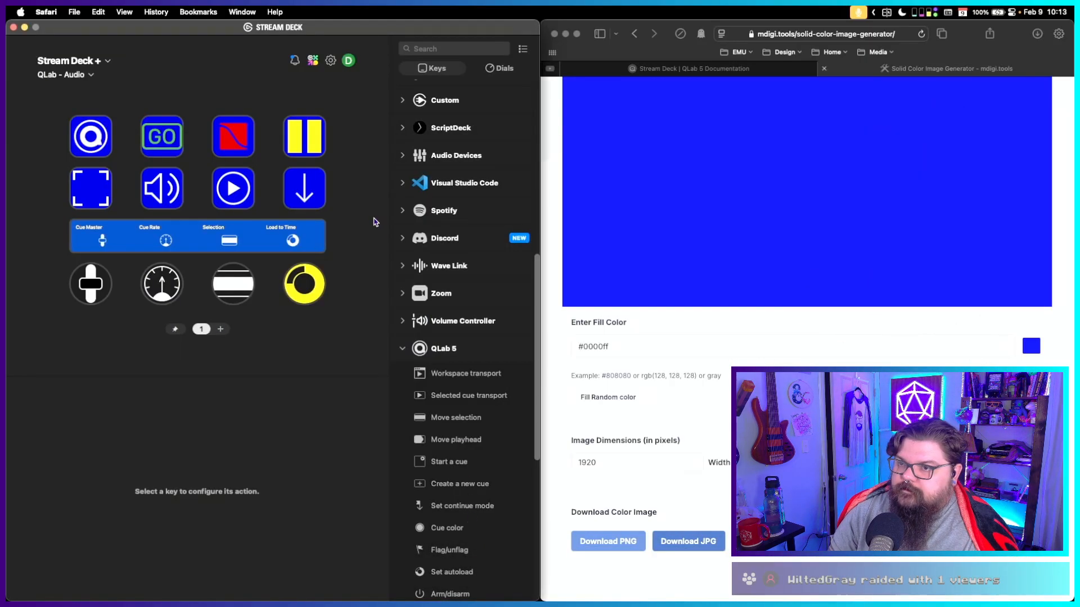
Change the generator's fill color to the darker blue #000023, trying #000011 first.
left_click(626, 345)
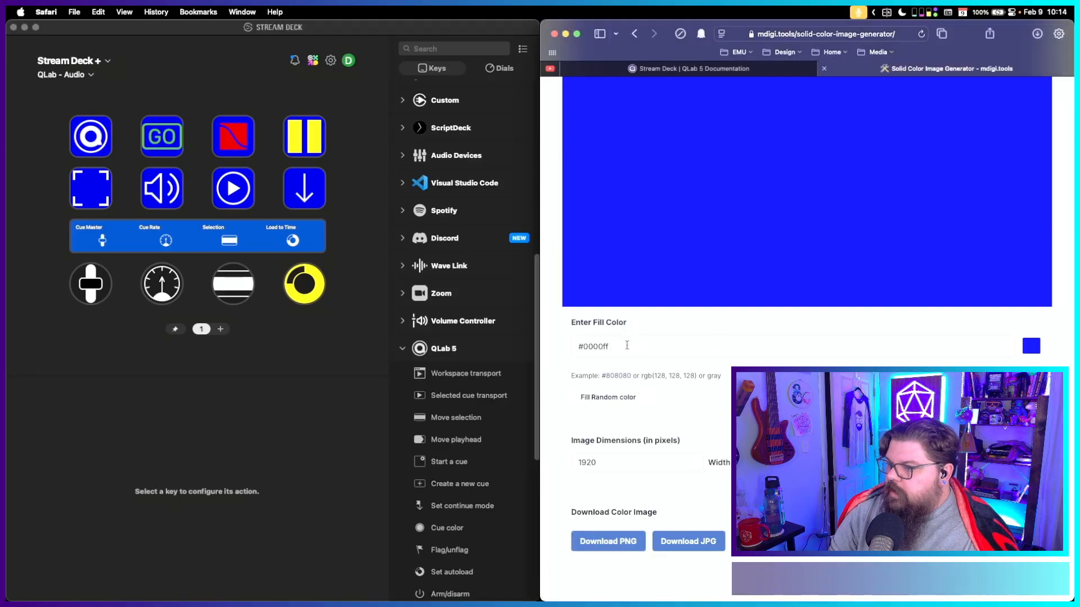
left_click(622, 345)
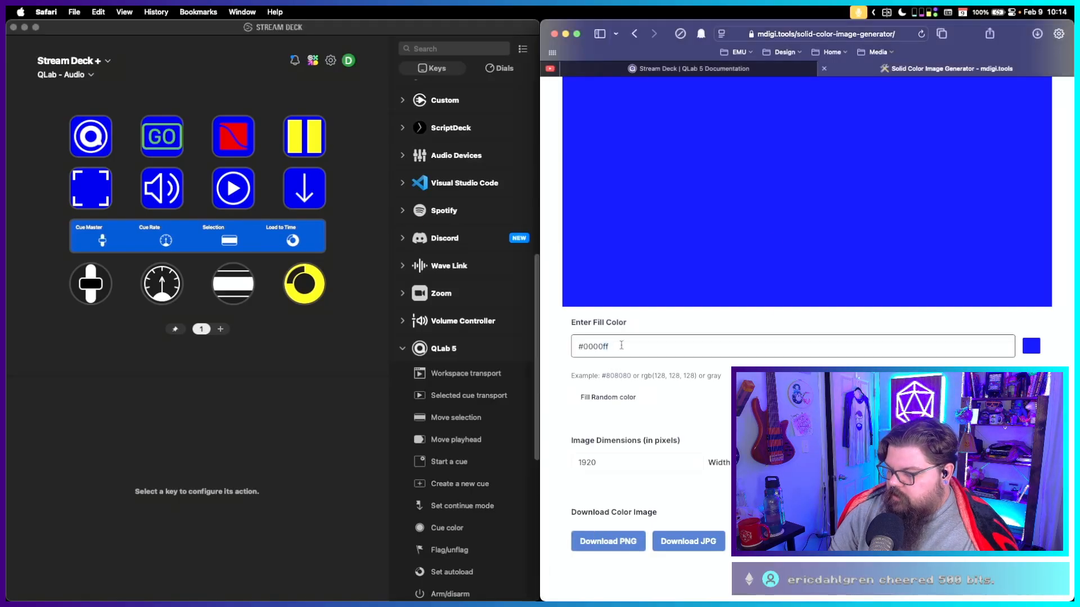
key("BackSpace")
key("BackSpace")
type("11")
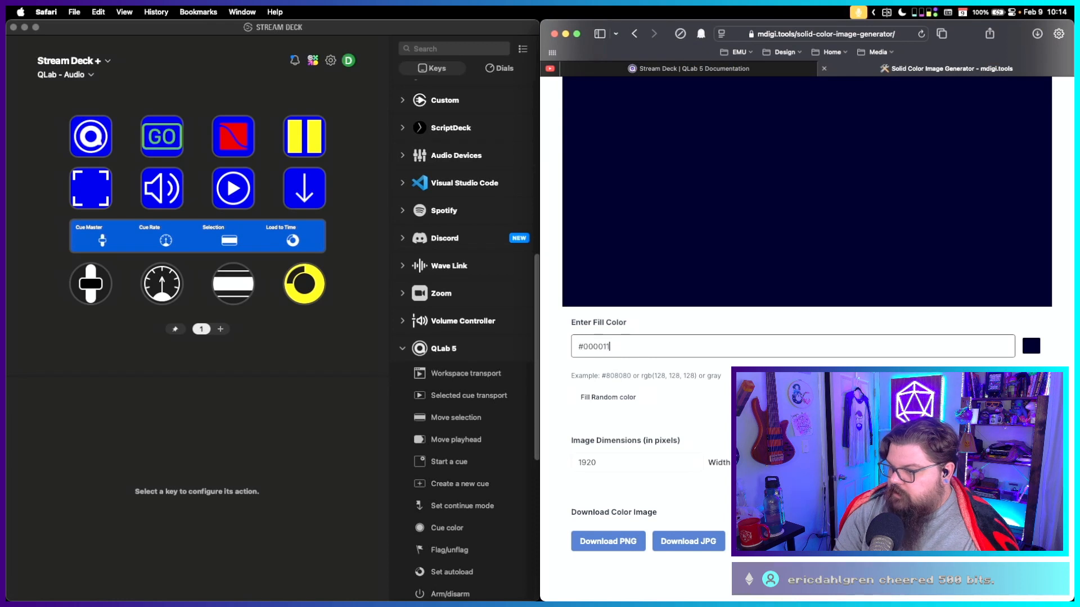
key("BackSpace")
key("BackSpace")
type("23")
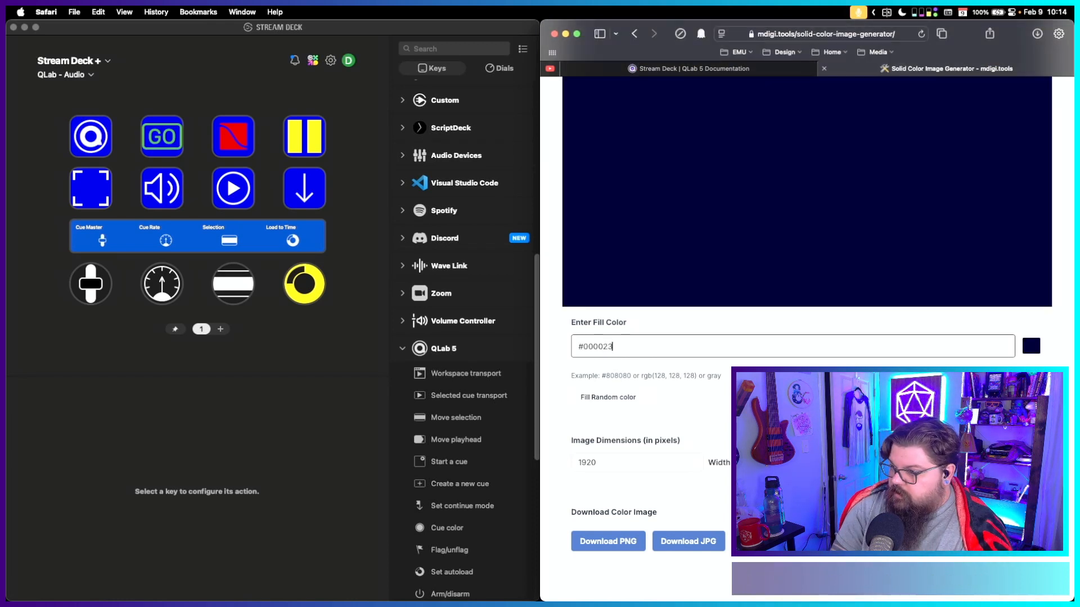
Set the generator's fill color to #000042, trying #000050 first, and download the image as a PNG.
key("BackSpace")
key("BackSpace")
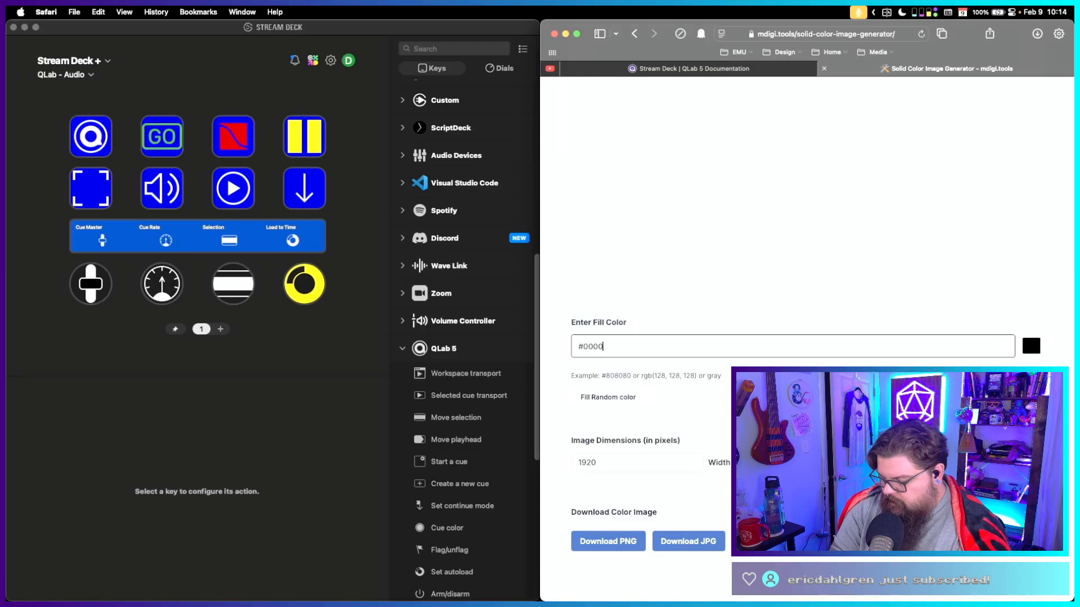
type("999")
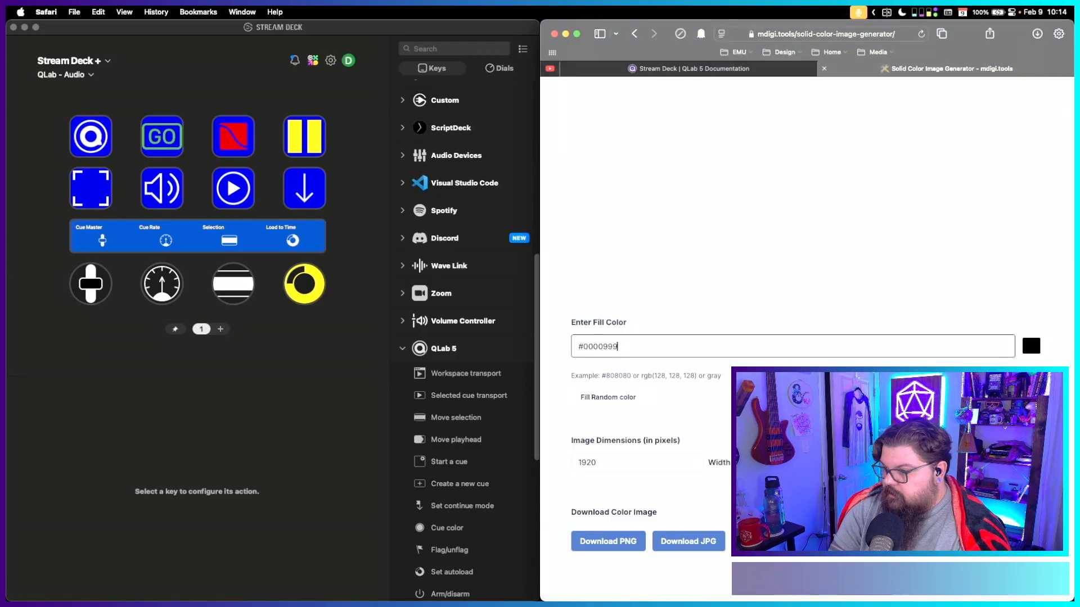
key("BackSpace")
key("BackSpace")
key("BackSpace")
type("50")
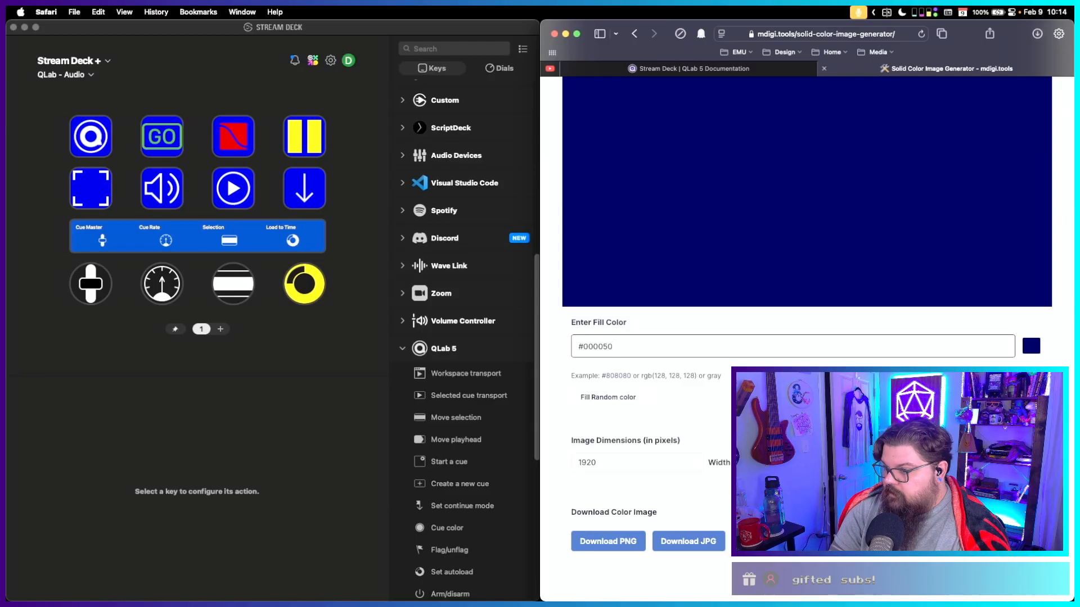
key("BackSpace")
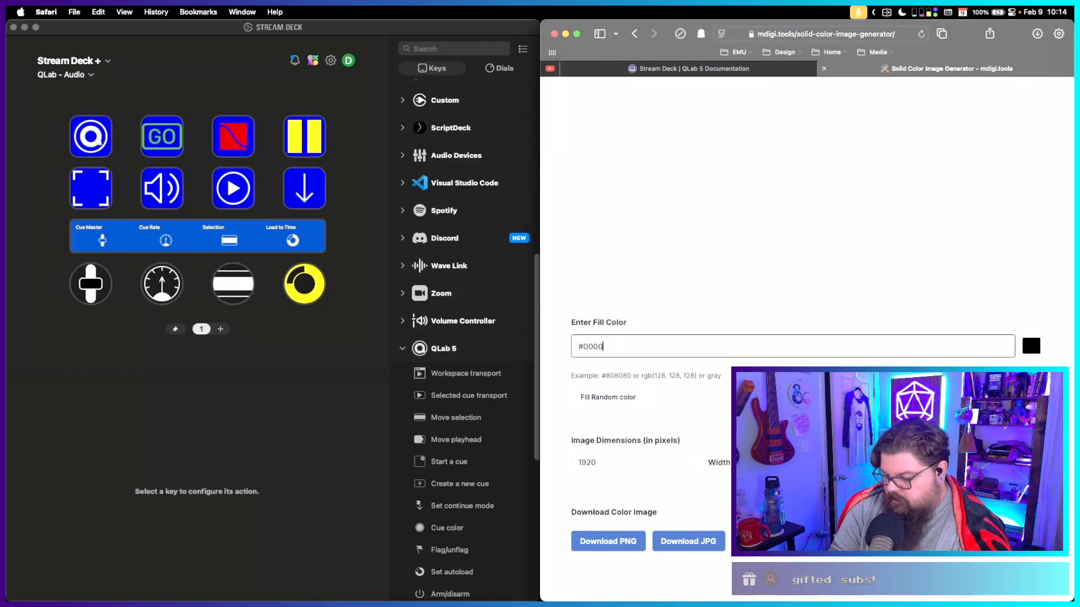
type("42")
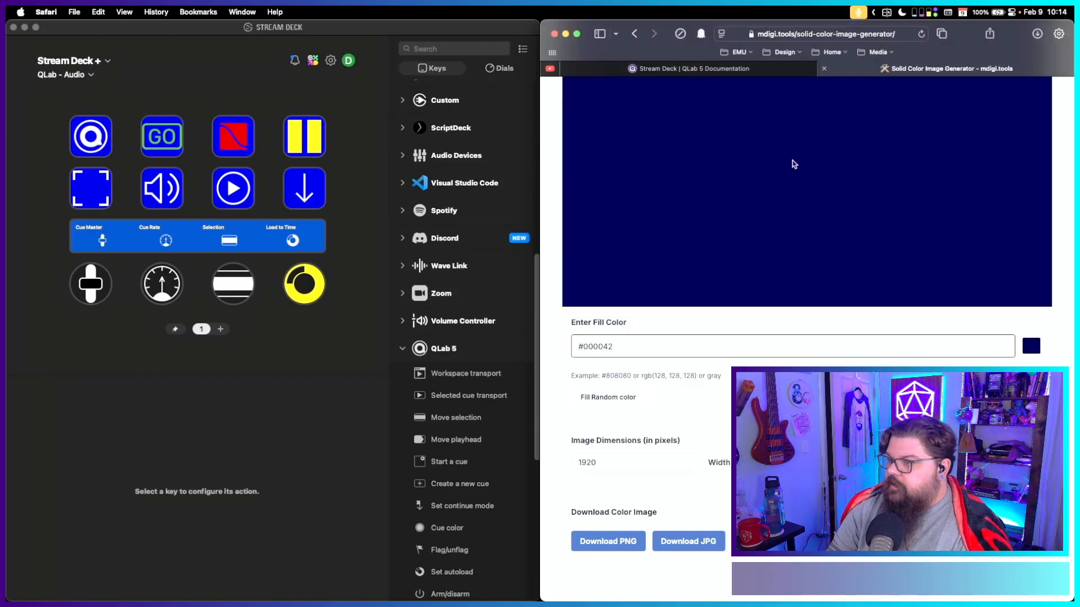
left_click(584, 545)
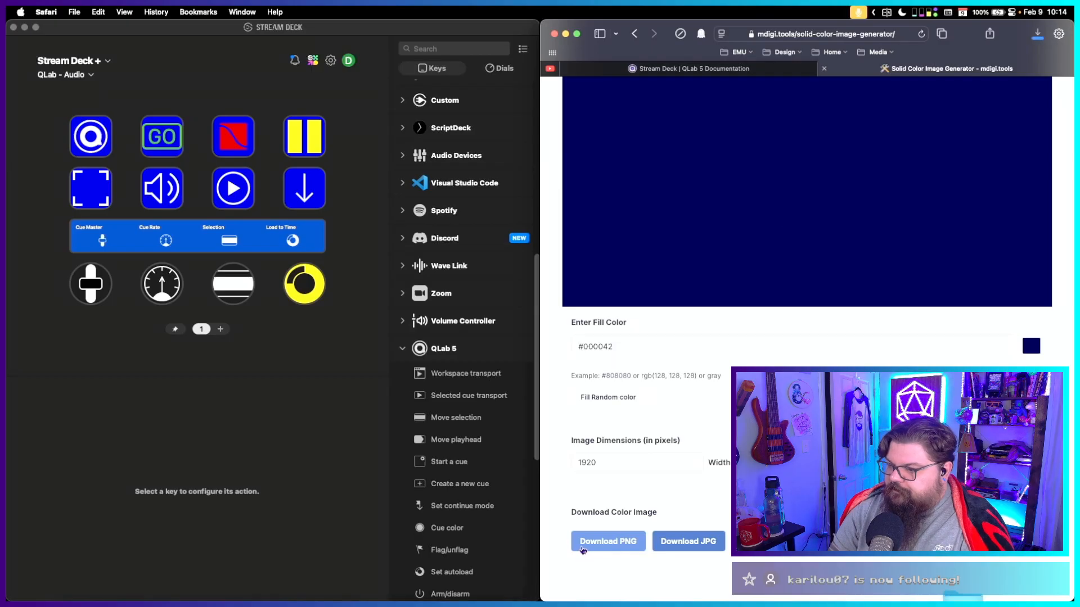
Set the newly downloaded dark blue image as the key background of the QLab - Audio profile.
right_click(238, 186)
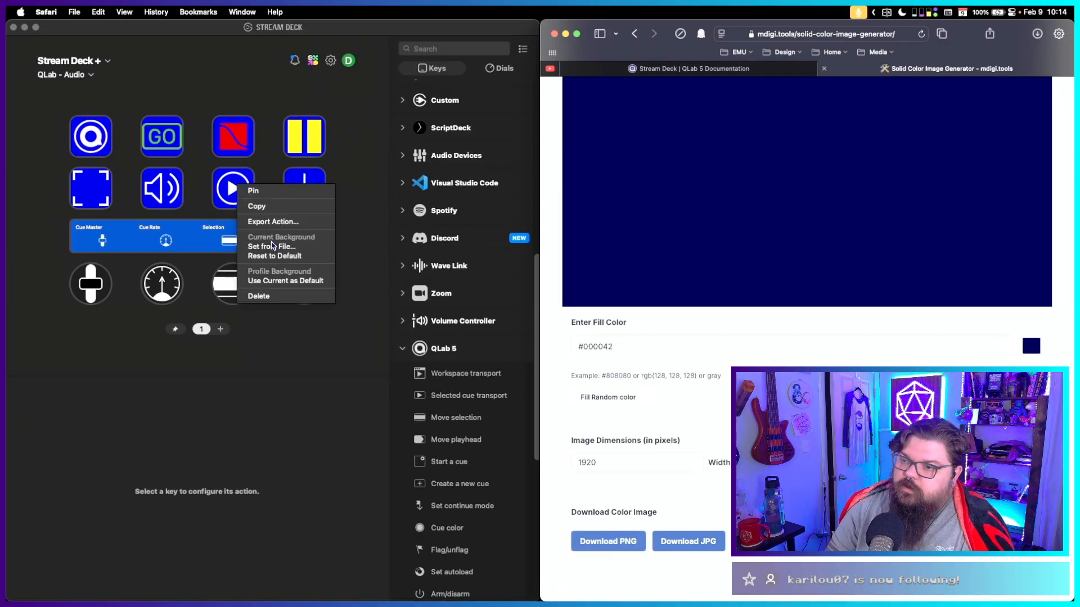
left_click(271, 246)
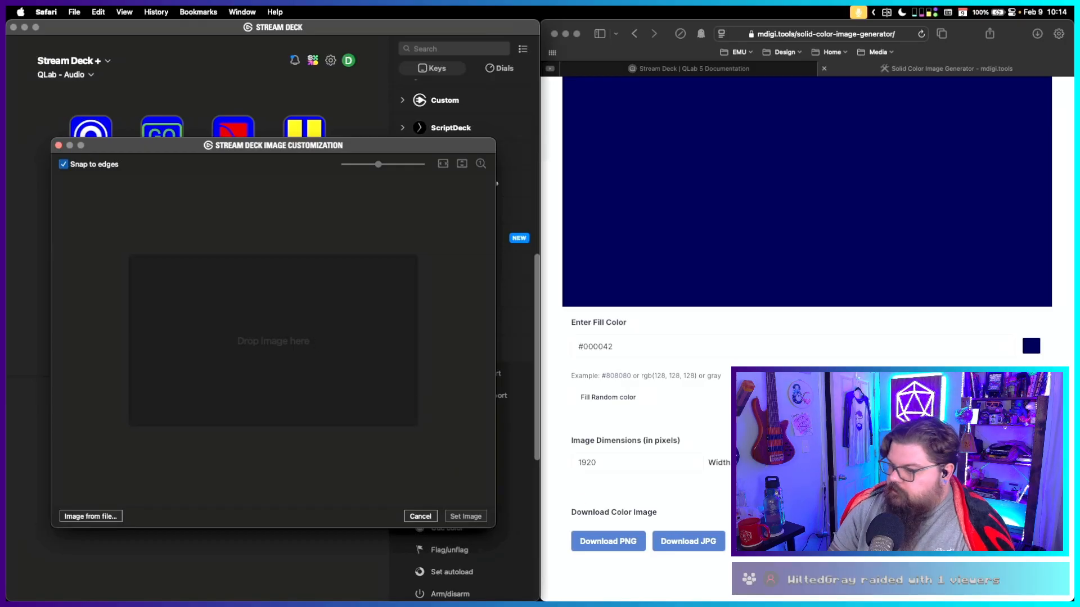
mouse_move(963, 599)
left_click(962, 573)
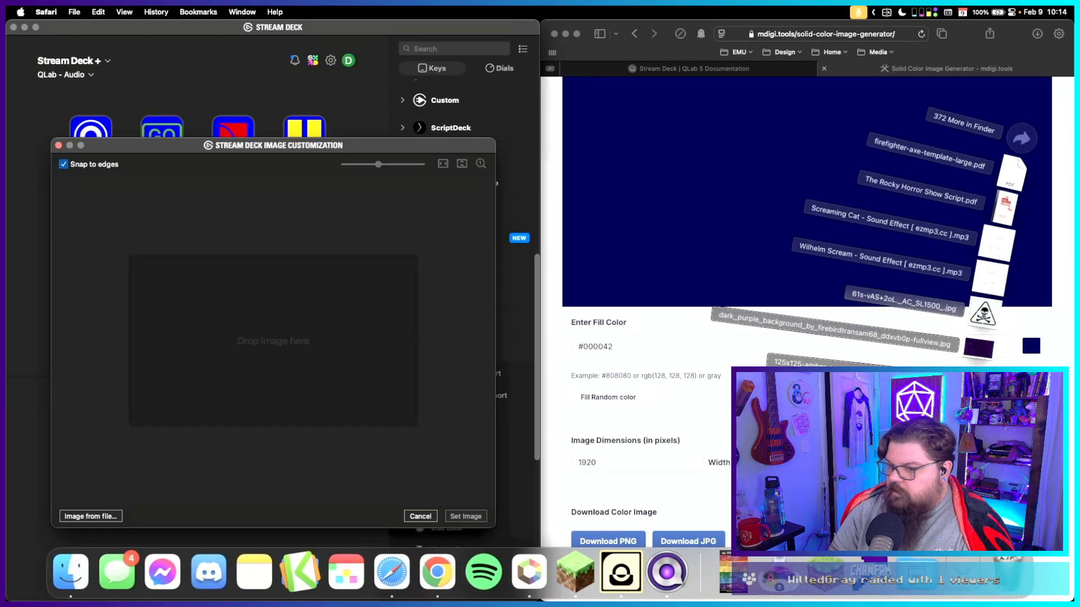
left_click_drag(979, 347, 325, 385)
key("Return")
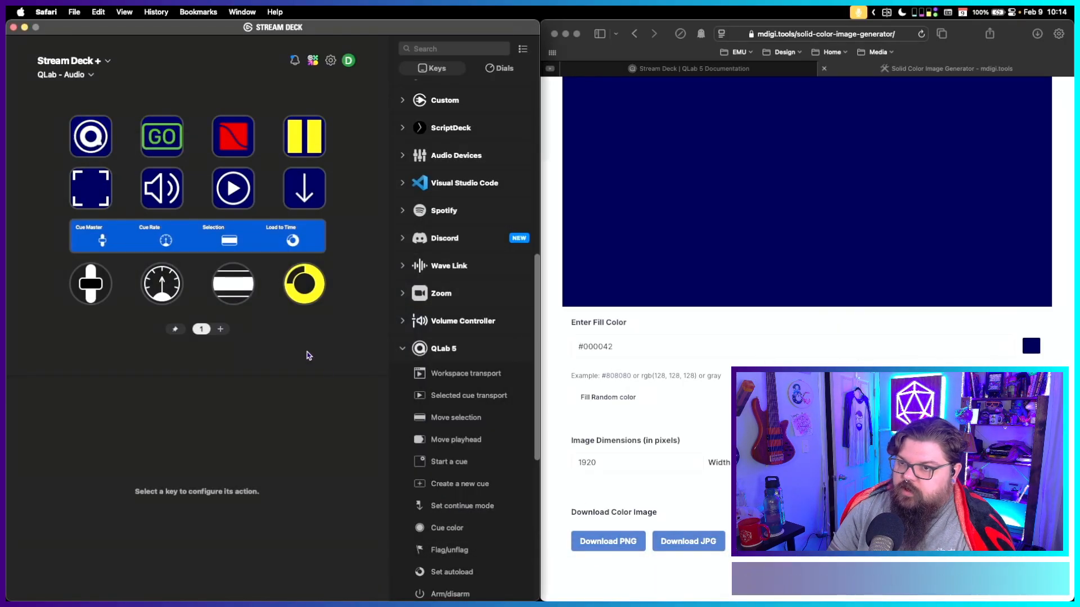
Set the same dark blue image as the touch strip background of the QLab - Audio profile.
right_click(225, 234)
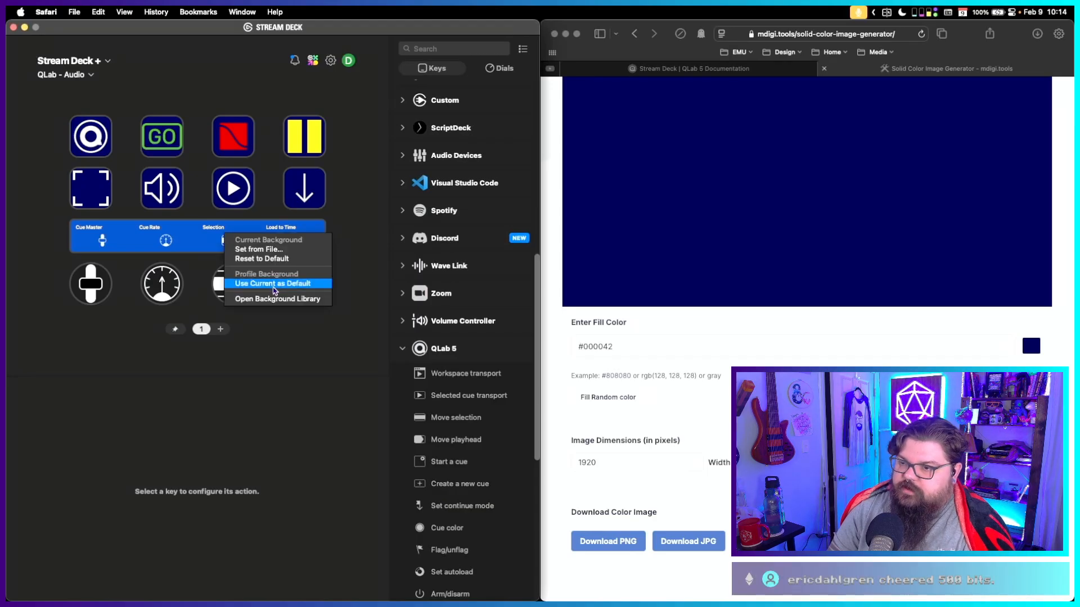
left_click(258, 250)
mouse_move(543, 597)
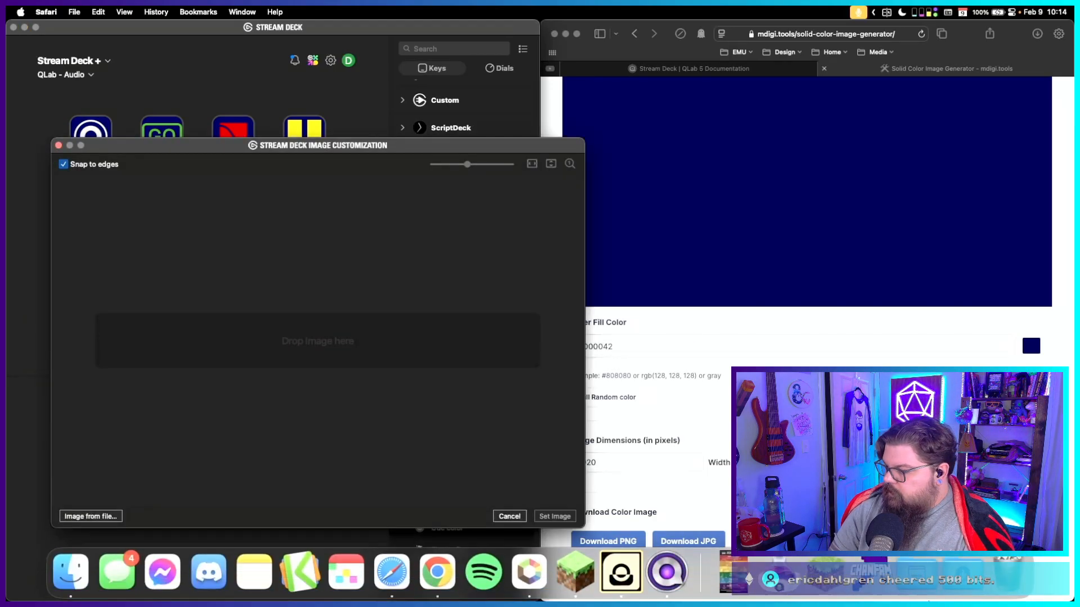
left_click(963, 575)
left_click_drag(977, 347, 258, 344)
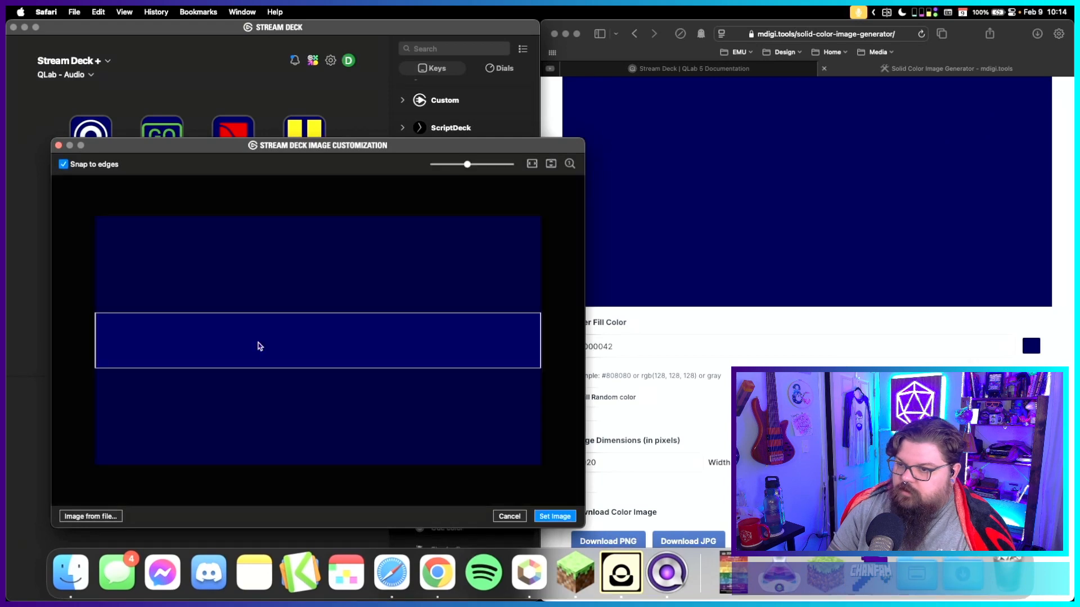
left_click(554, 515)
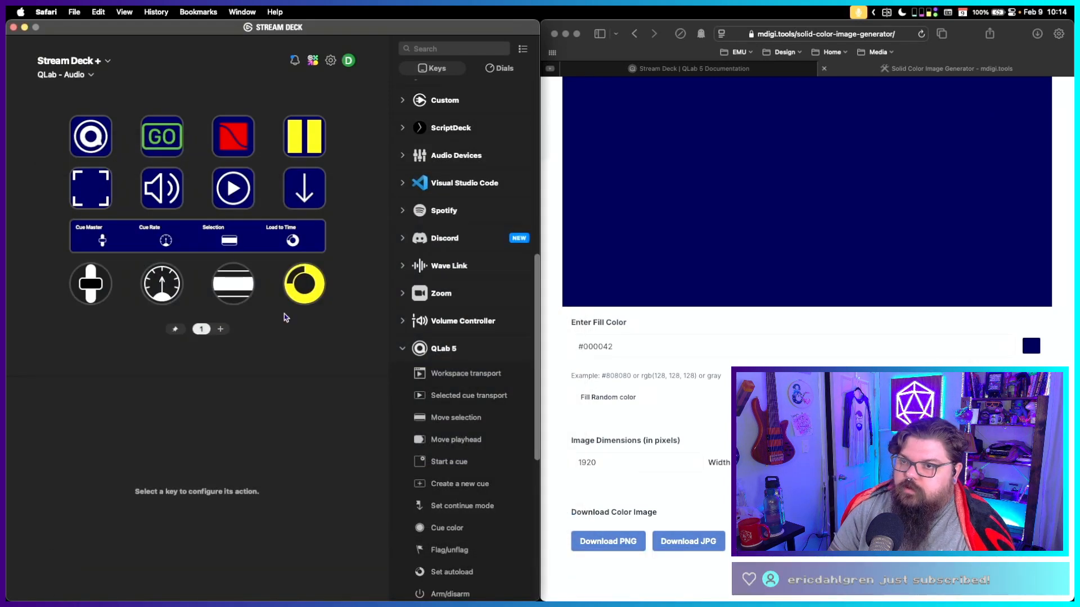
Switch the Stream Deck to the QLab - Video profile and set the generator's fill color to #422300, trying #420000 and #424200 first.
left_click(72, 79)
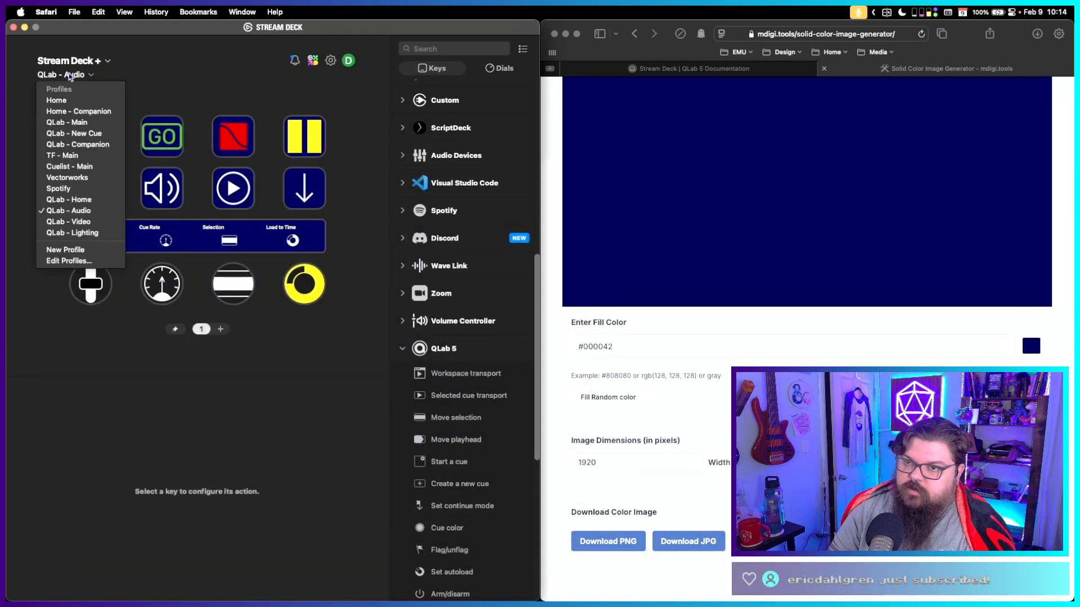
left_click(72, 223)
left_click(610, 346)
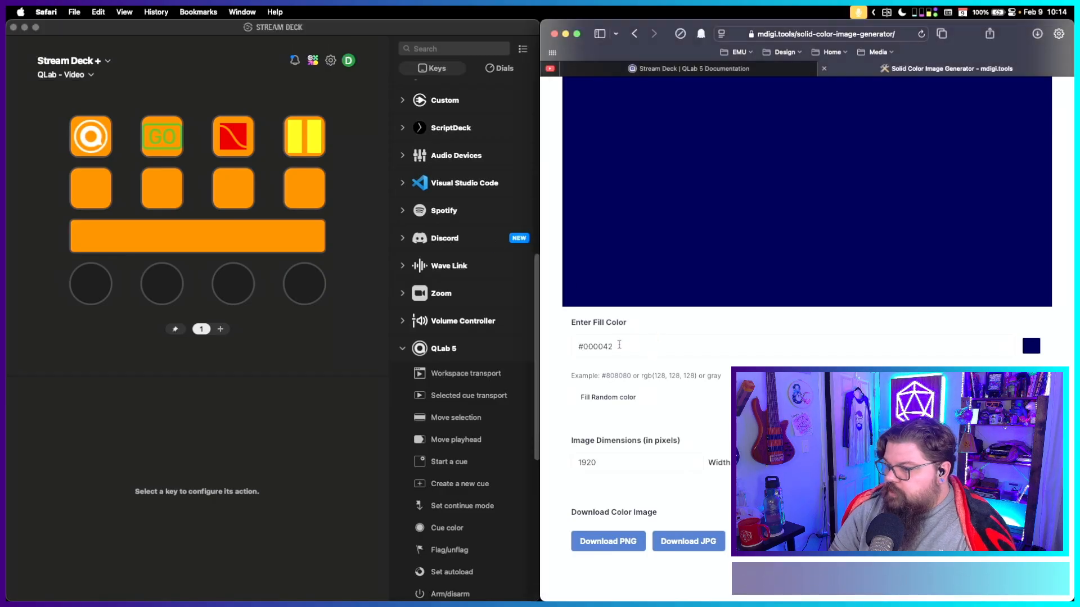
left_click(610, 346)
key("BackSpace")
key("BackSpace")
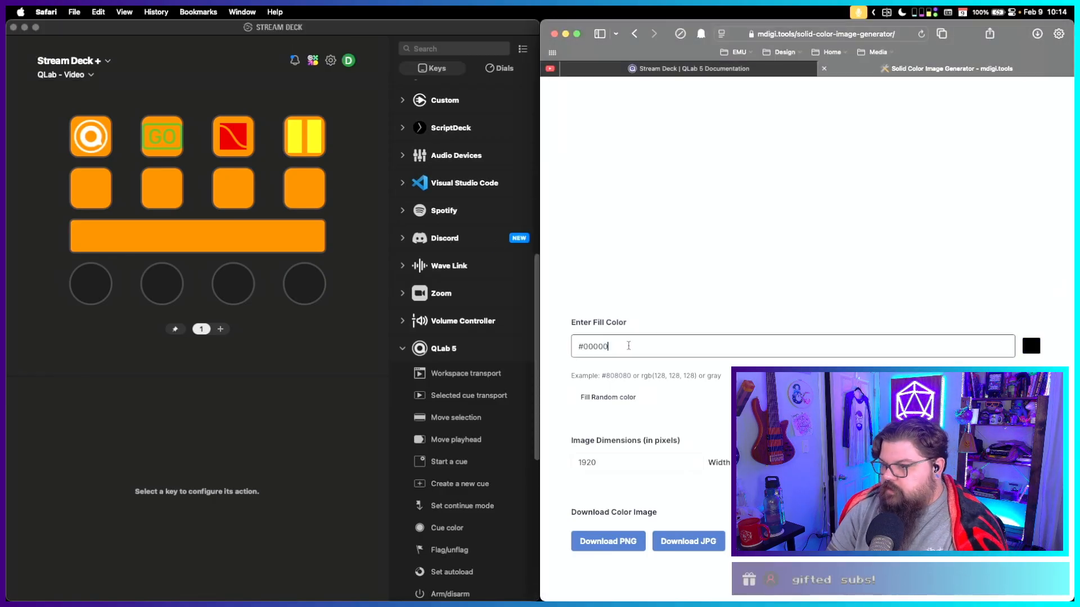
type("00")
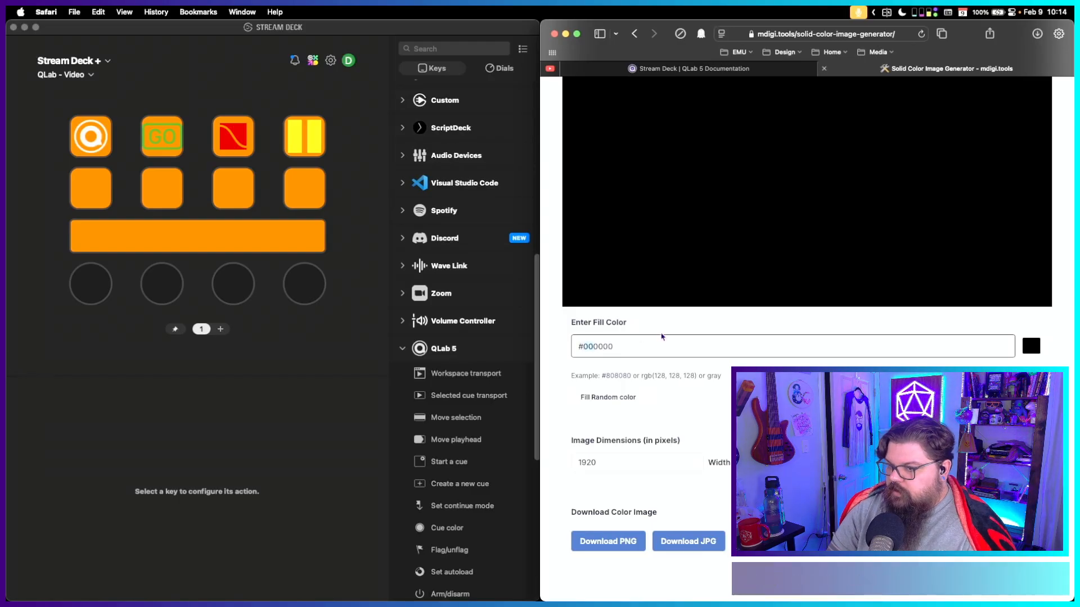
type("42")
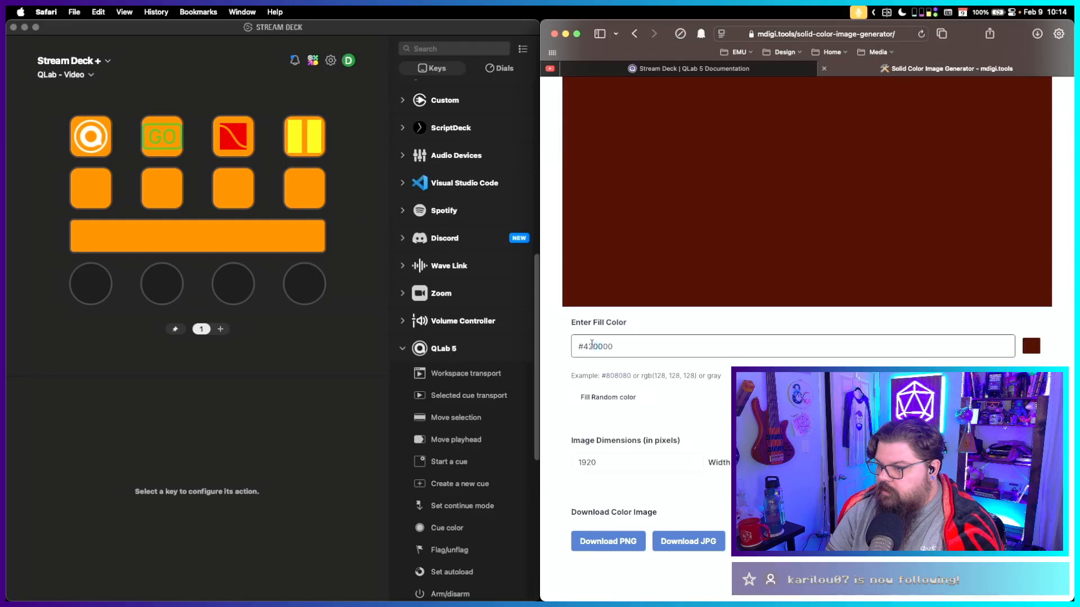
type("42")
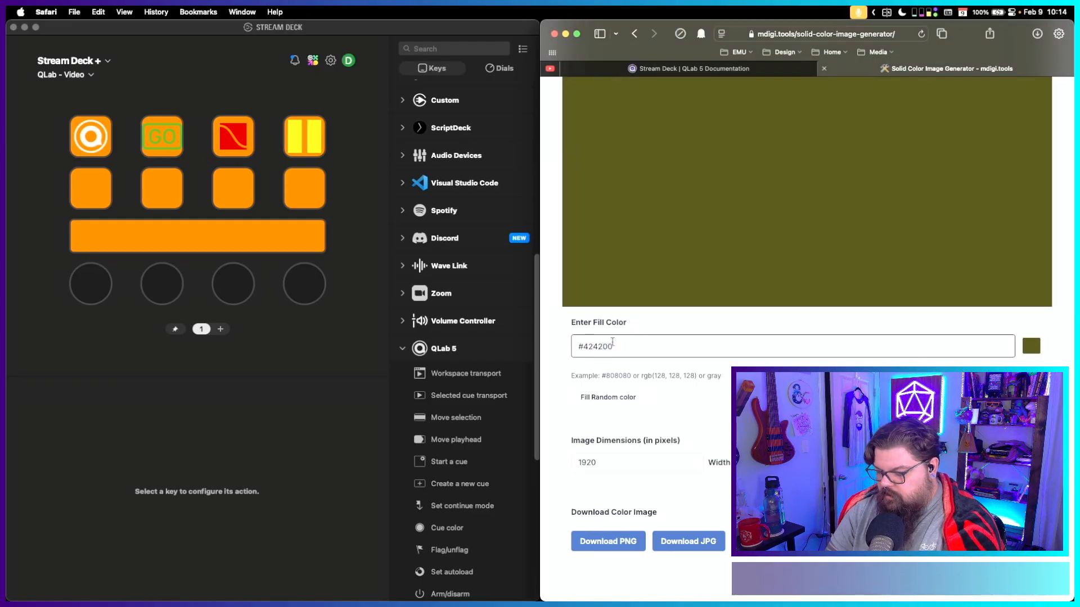
key("BackSpace")
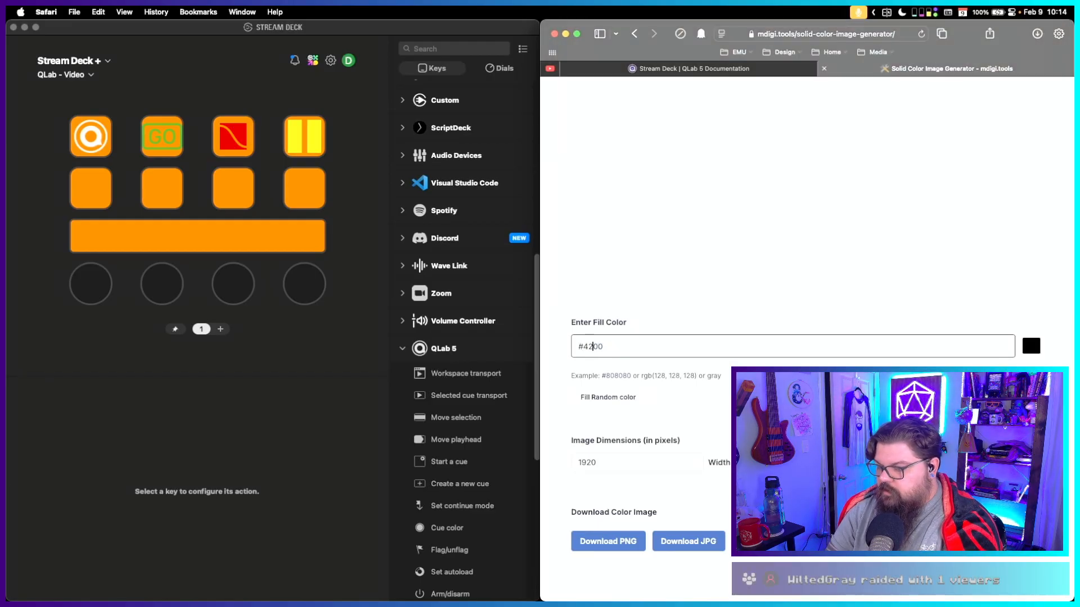
type("23")
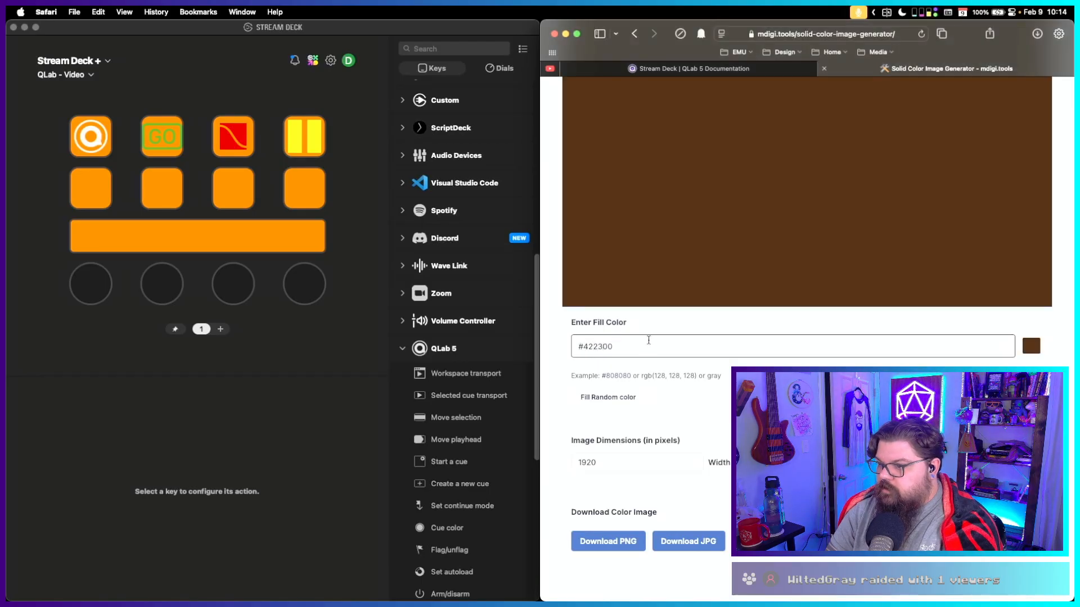
Replace the first two digits of the generator's fill color code with 99.
left_click_drag(604, 347, 586, 346)
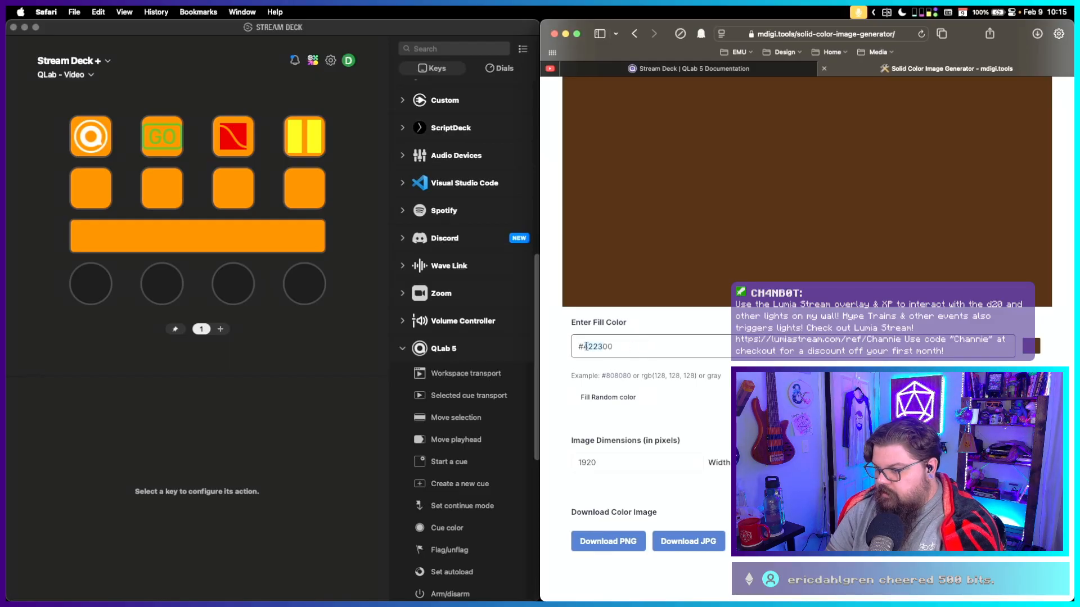
key("BackSpace")
key("BackSpace")
type("99")
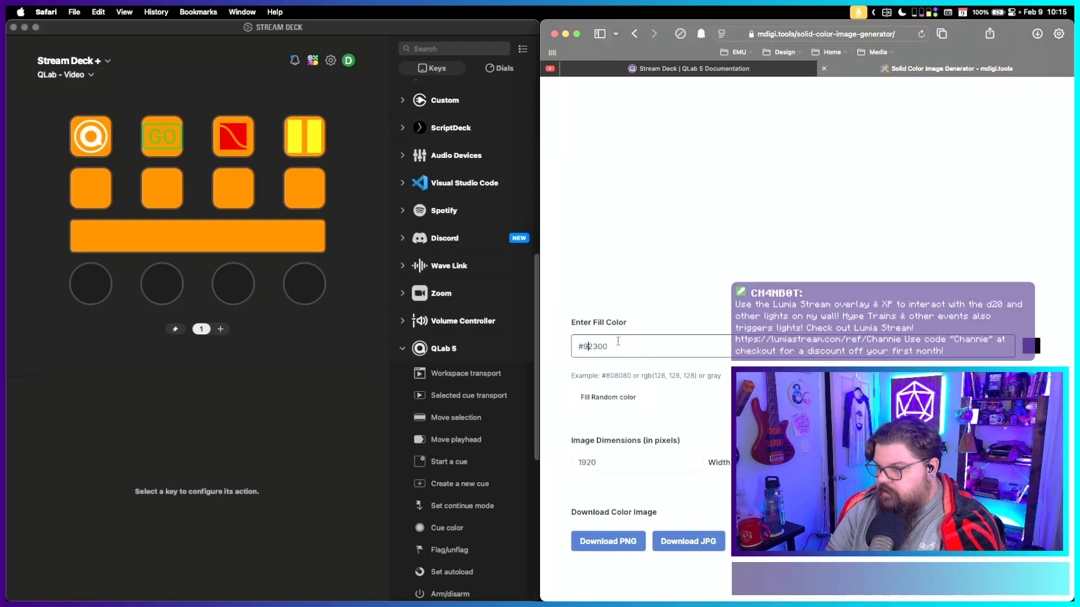
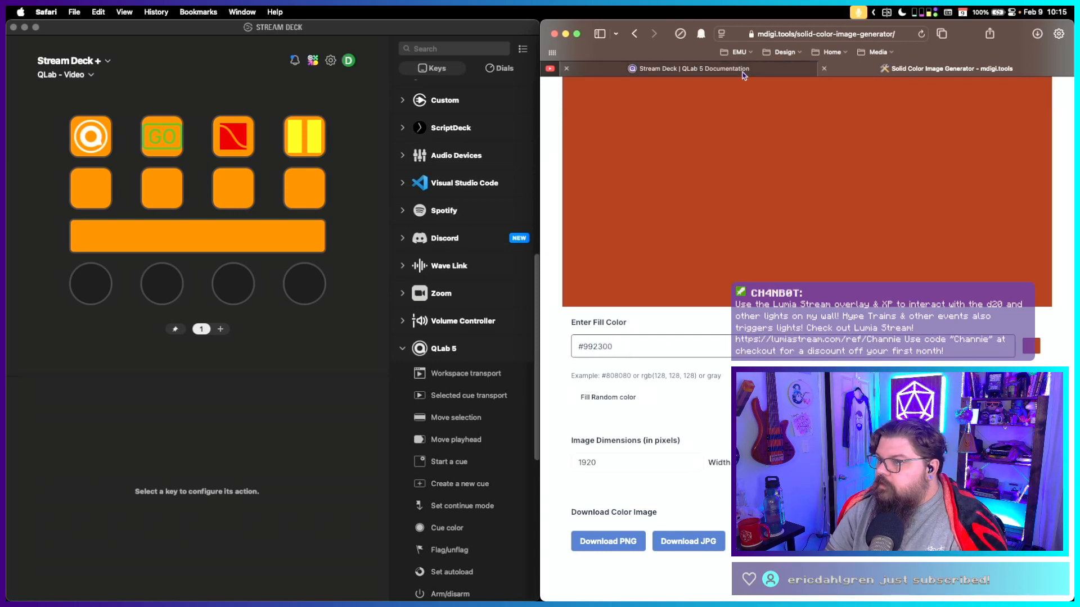
Search the web for "hex of orange" in a new browser tab and return to the solid color generator.
key("super+t")
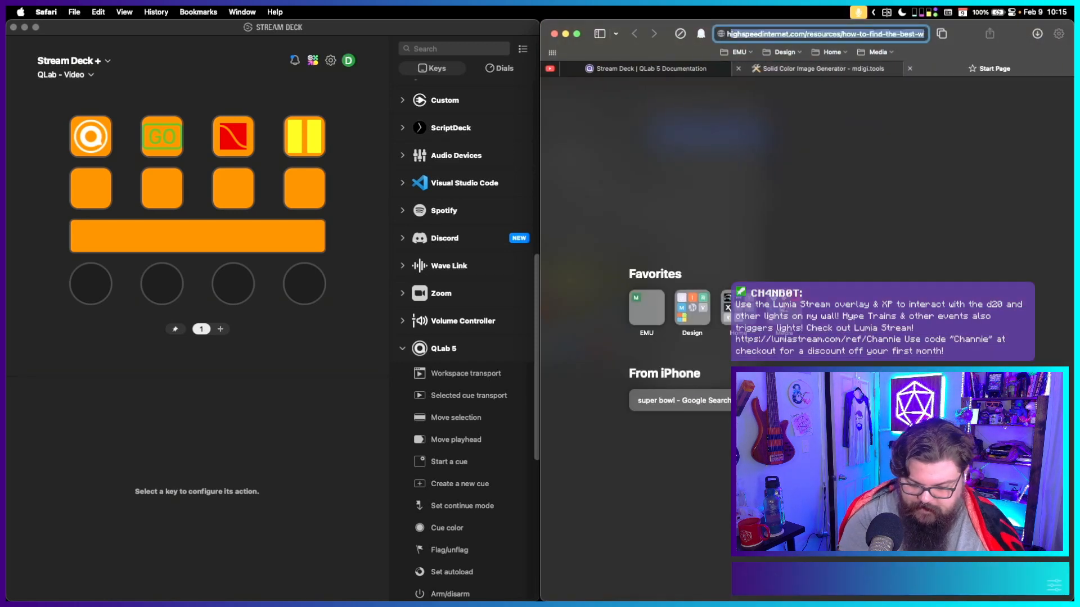
type("hex of orange")
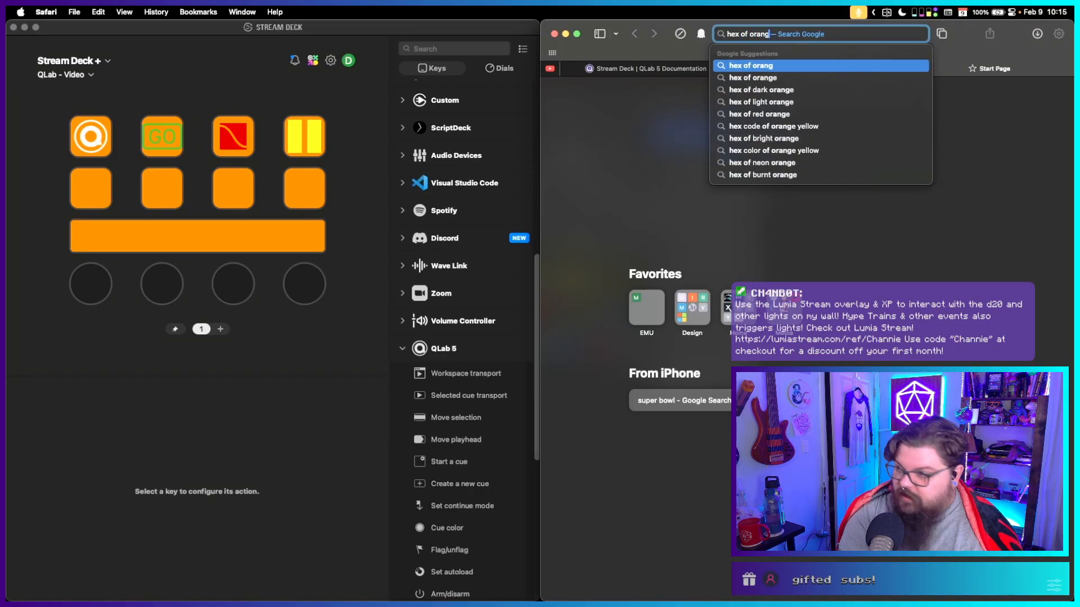
key("Return")
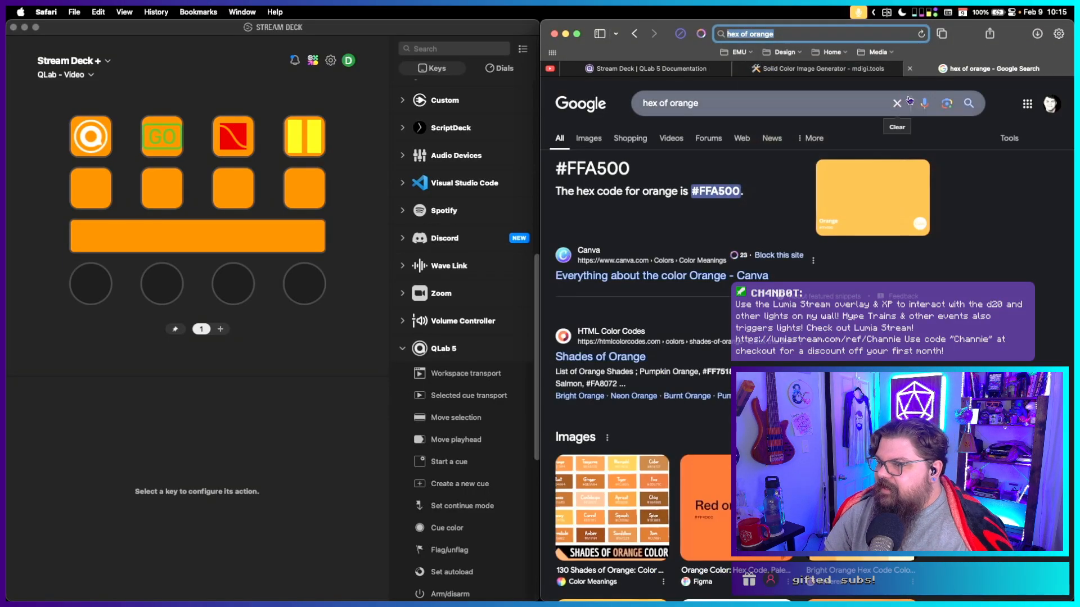
left_click(910, 69)
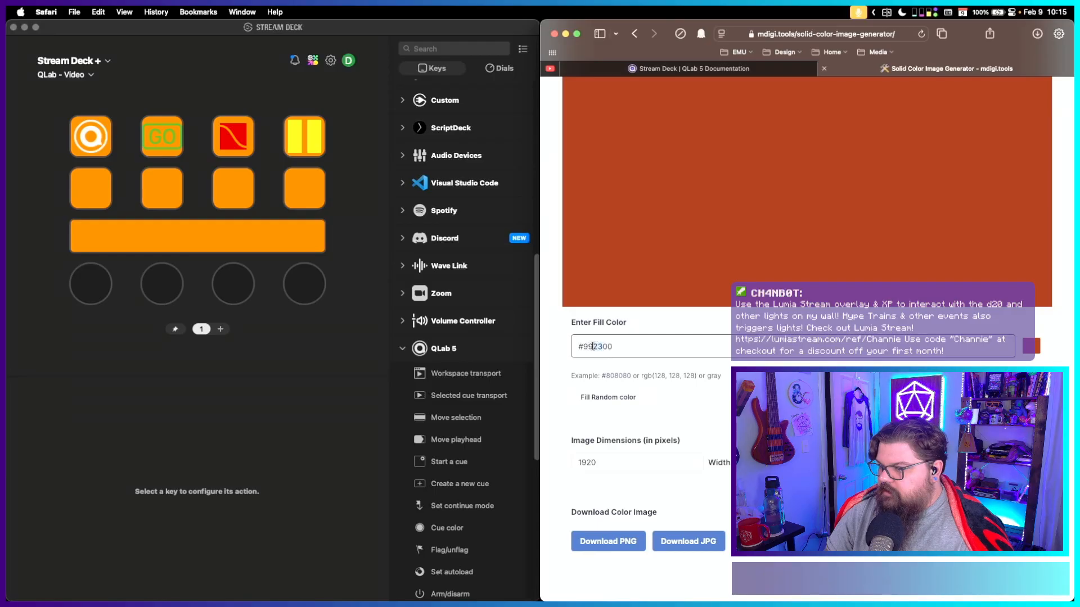
Try #994200 as the solid color image's fill color and check the preview.
key("BackSpace")
key("BackSpace")
type("42")
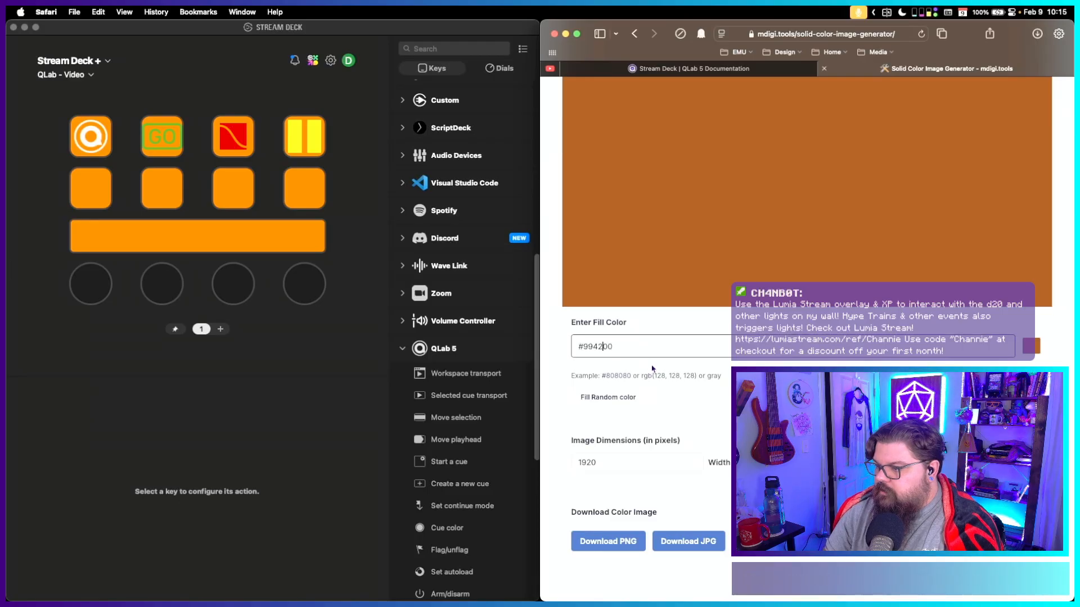
scroll(653, 369, "down", 8)
scroll(688, 374, "up", 10)
scroll(690, 375, "down", 2)
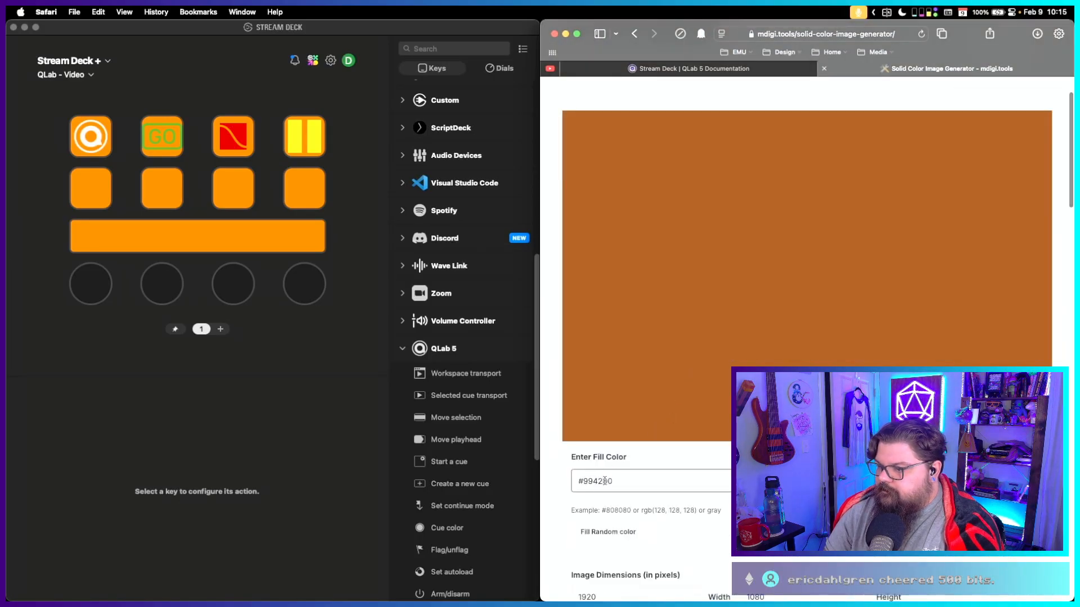
Try the brighter oranges #ffa500 and #ff9900 as the fill color.
left_click_drag(601, 481, 584, 480)
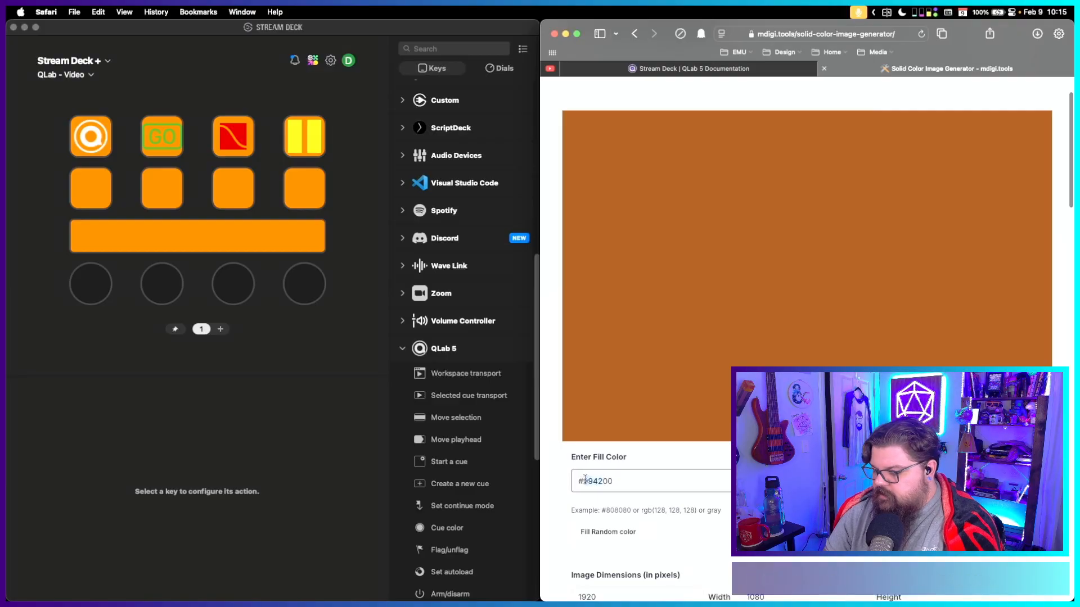
type("ff")
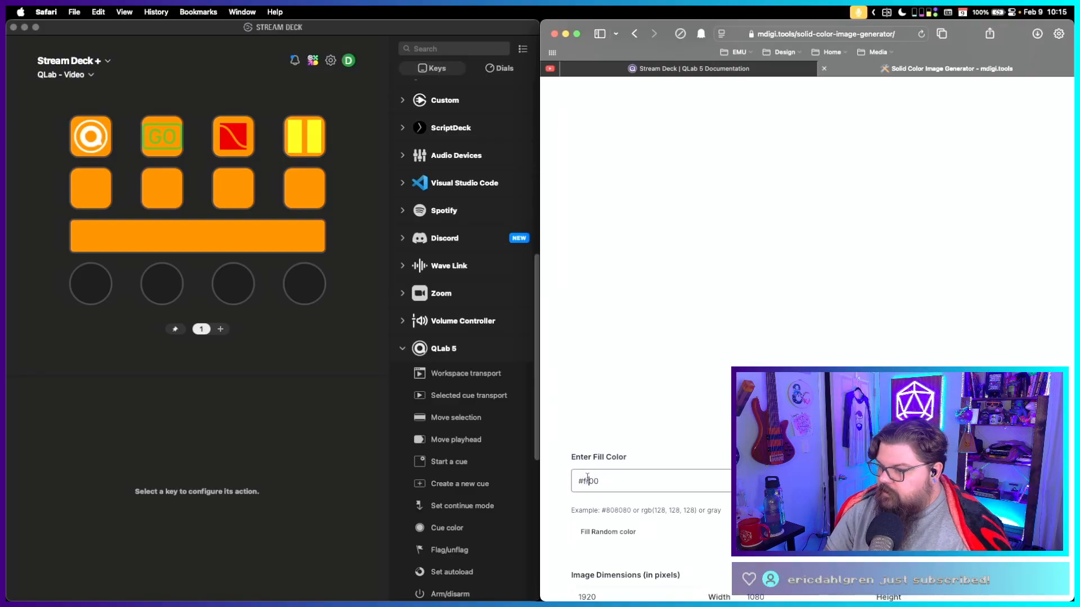
type("a5")
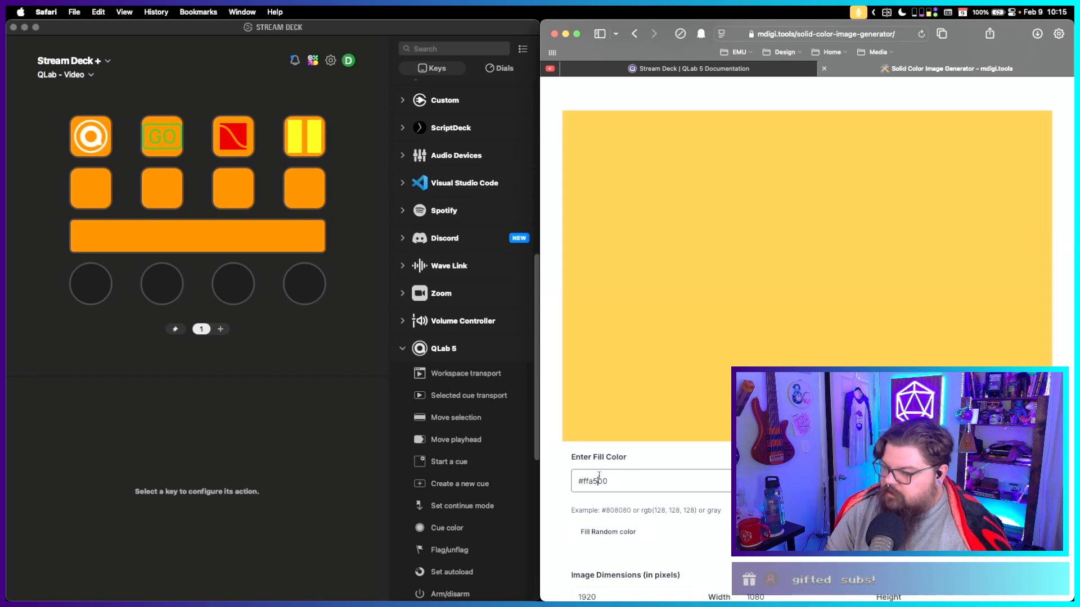
key("BackSpace")
key("BackSpace")
type("99")
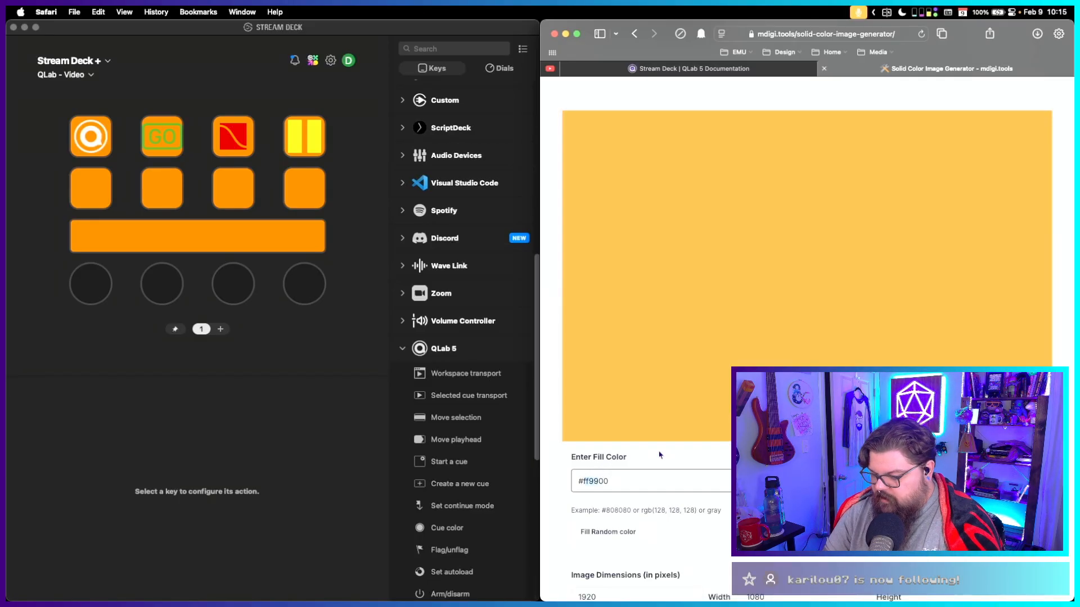
Try the dark fill colors #421000 and #424200.
type("42")
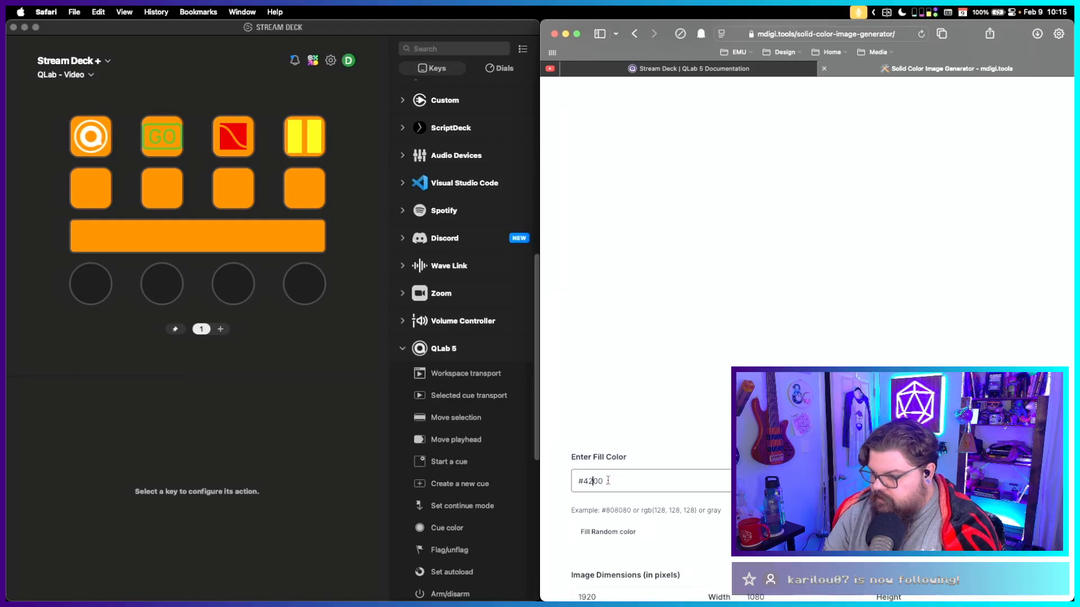
type("10")
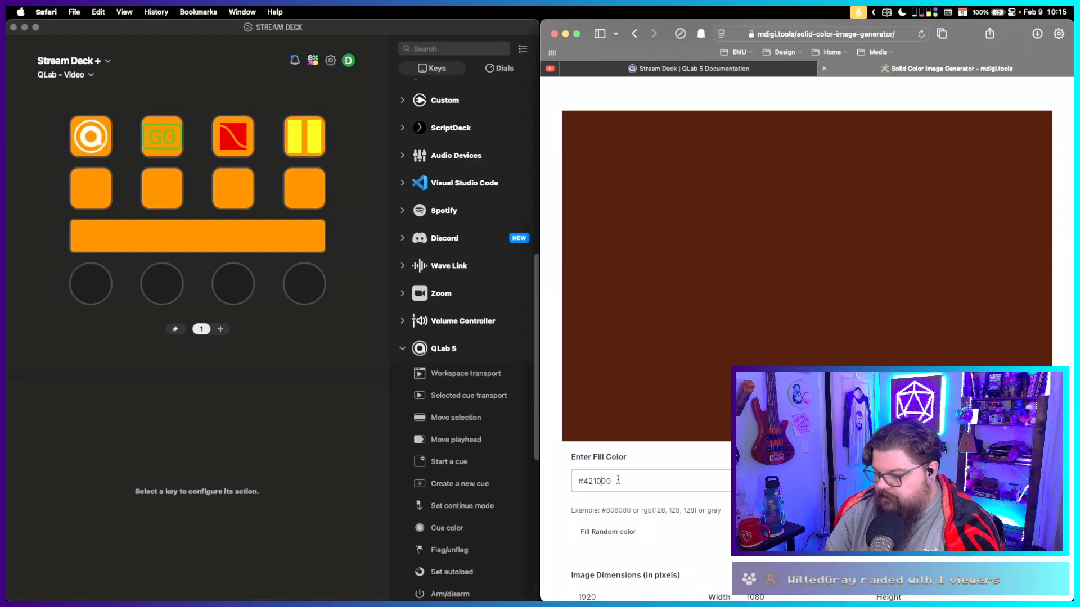
key("BackSpace")
key("BackSpace")
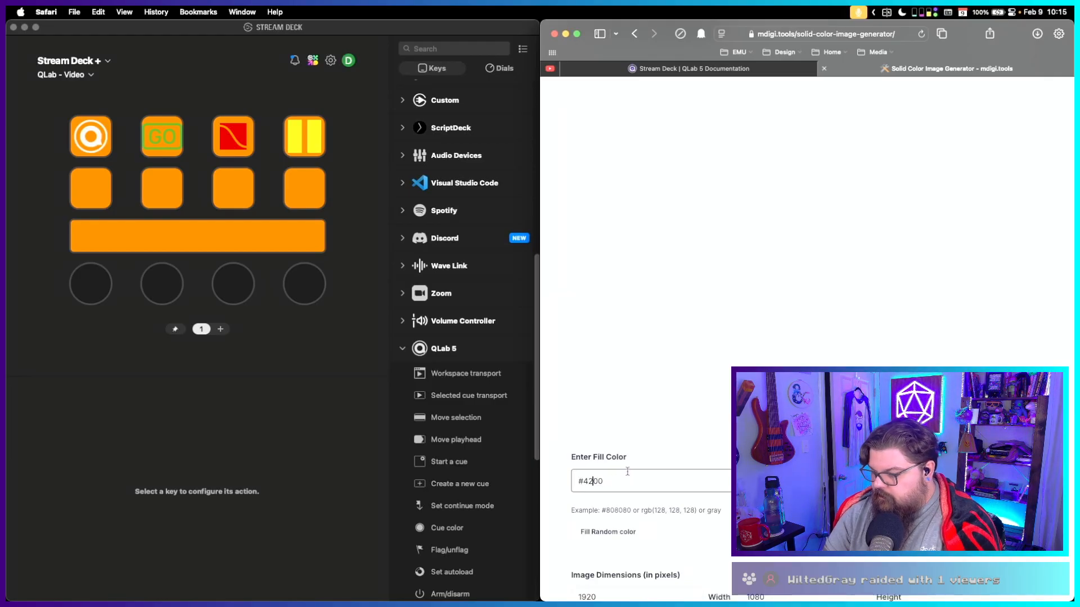
type("42")
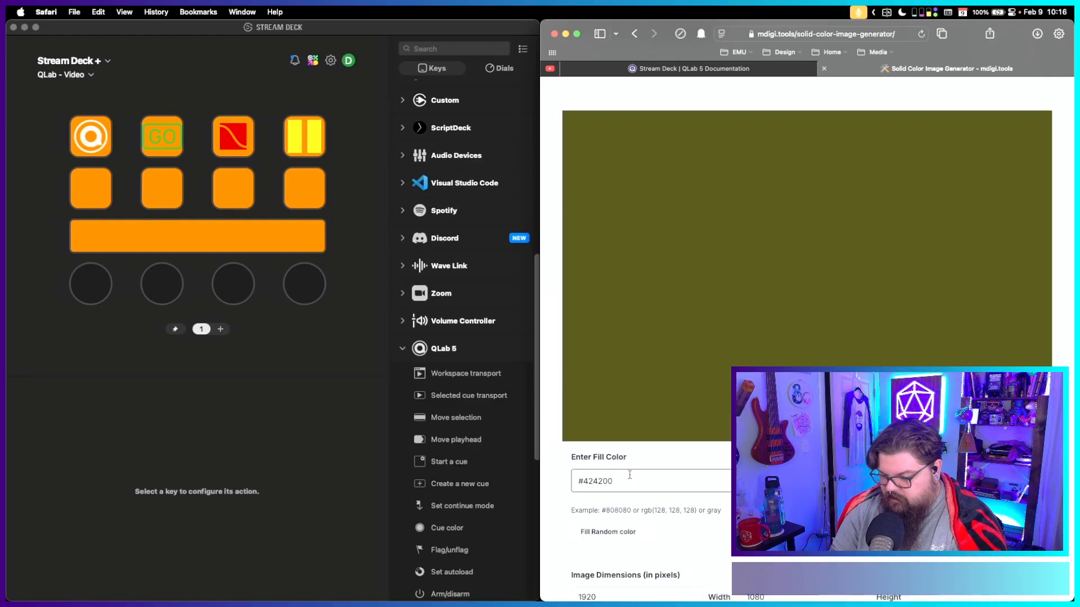
Try the dark browns #422300 and #423000 as the fill color.
key("BackSpace")
key("BackSpace")
type("23")
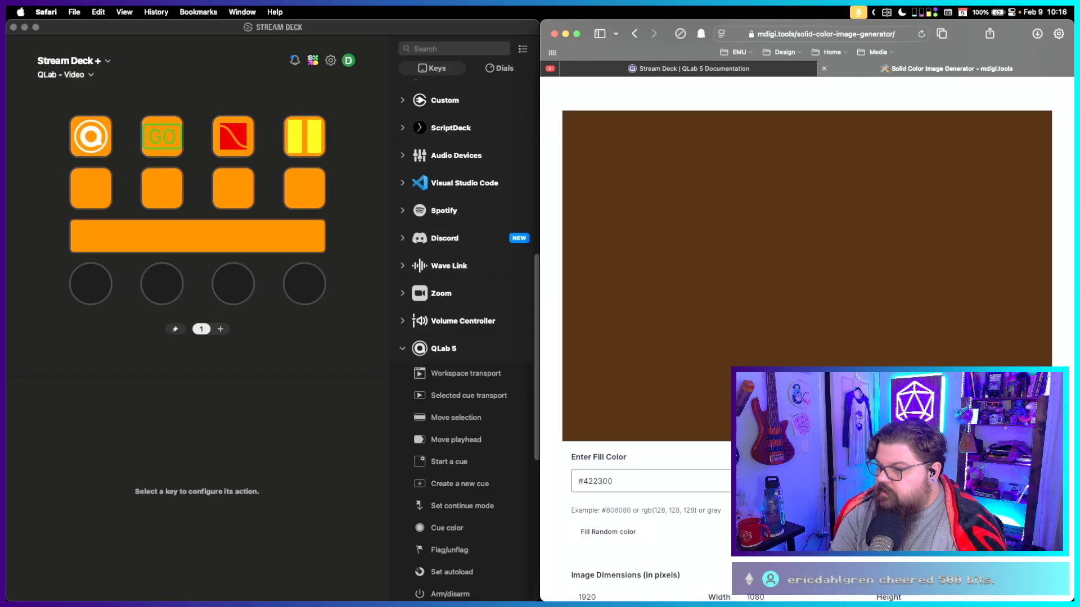
key("BackSpace")
key("BackSpace")
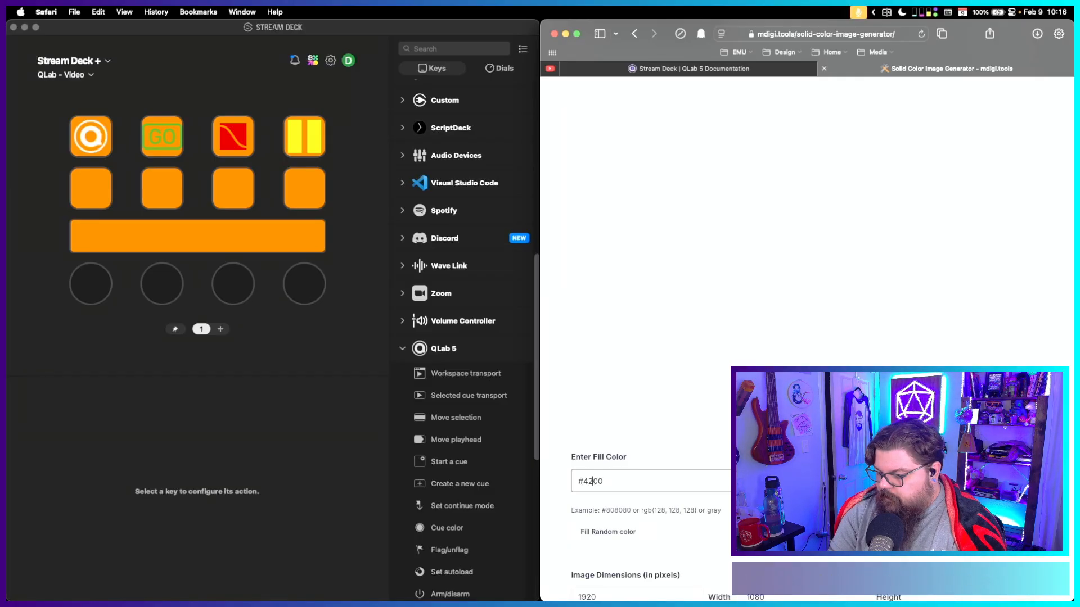
type("30")
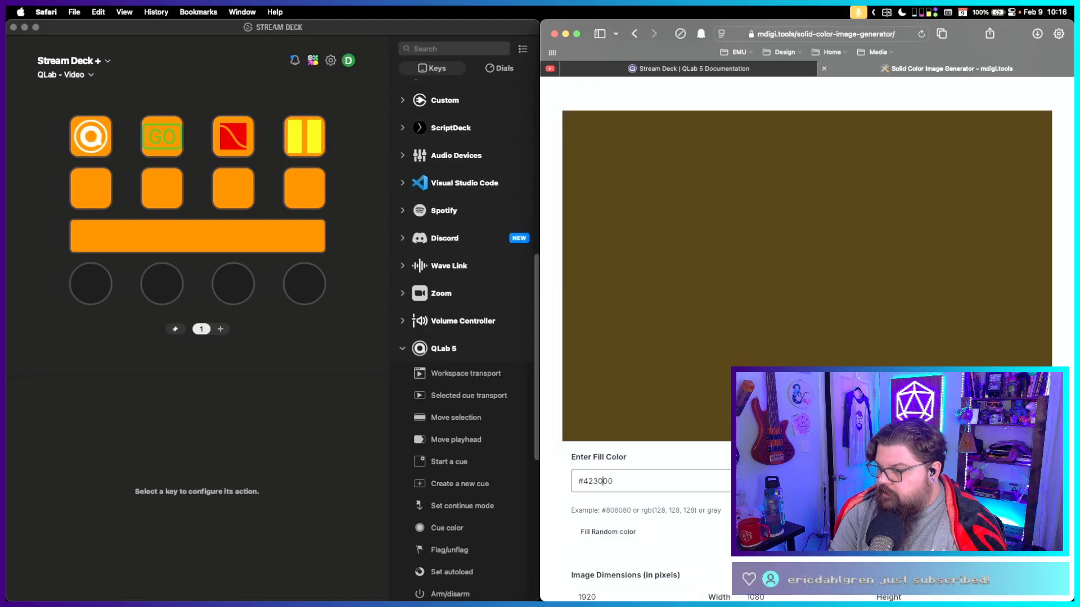
Compare #421000 and #422000 as the fill color by changing the green value.
key("BackSpace")
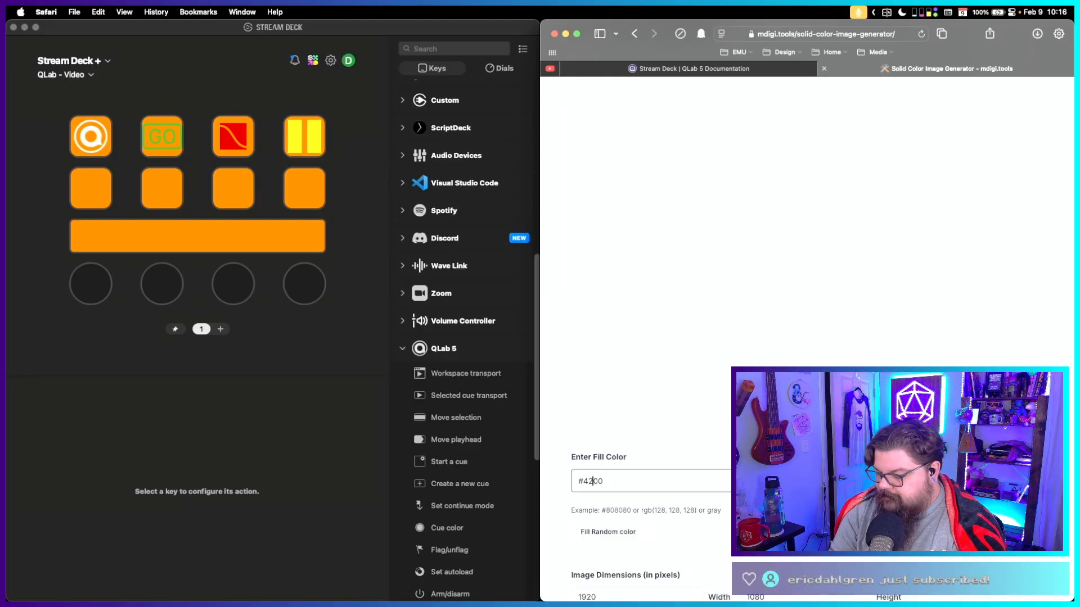
type("10")
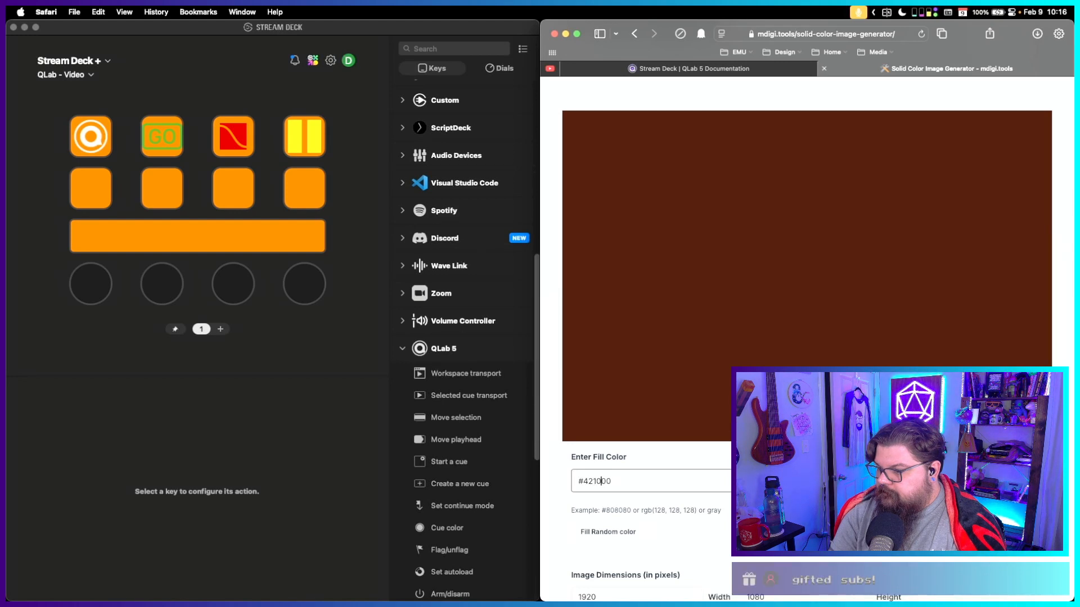
key("BackSpace")
key("BackSpace")
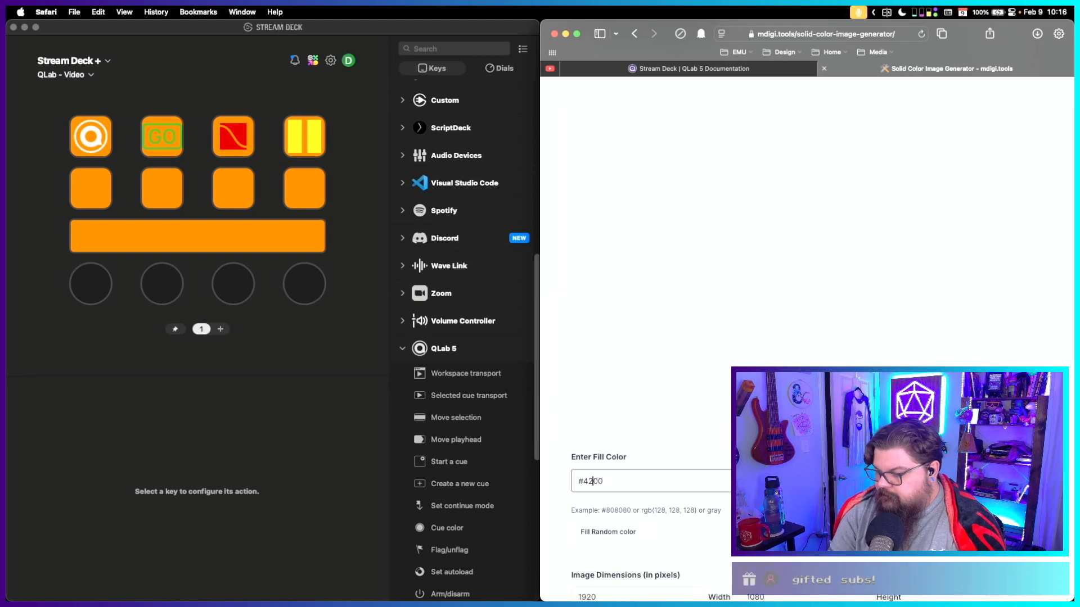
type("20")
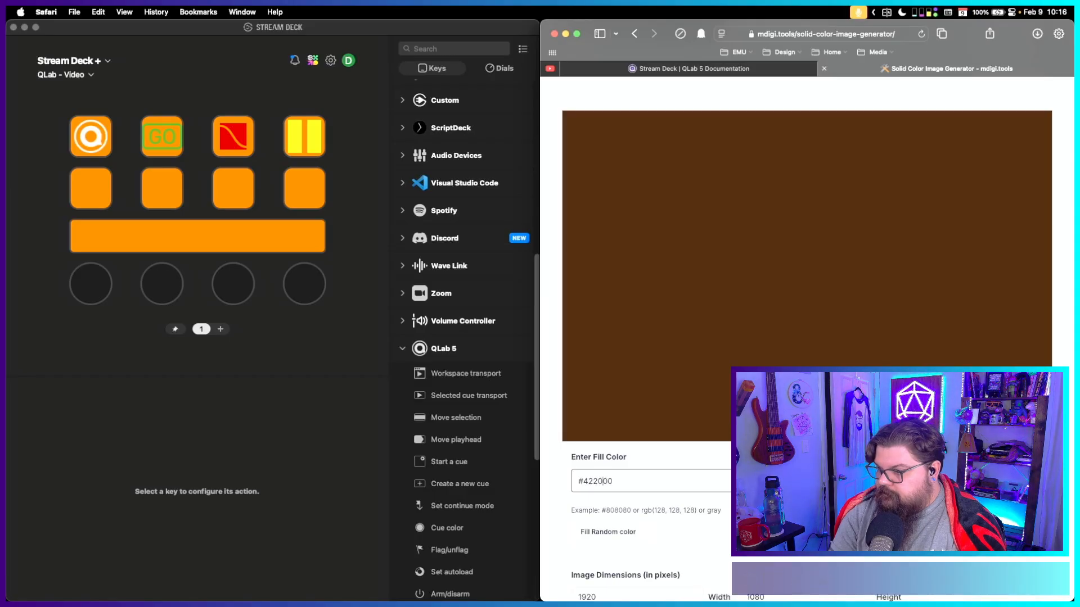
Replace the red and green values of the fill color to give #994200.
key("BackSpace")
key("BackSpace")
key("BackSpace")
key("BackSpace")
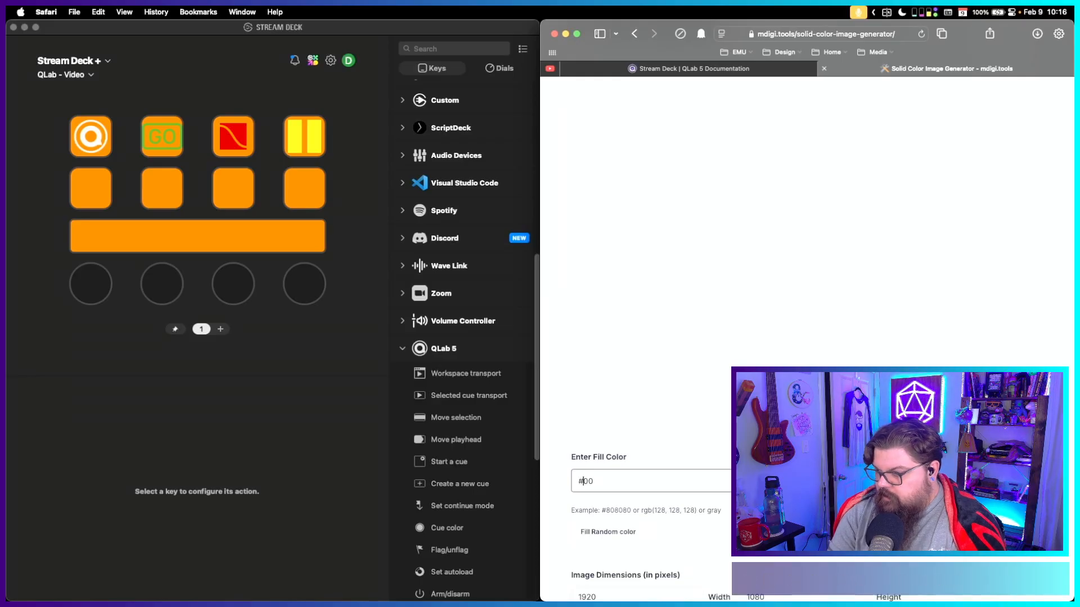
type("994")
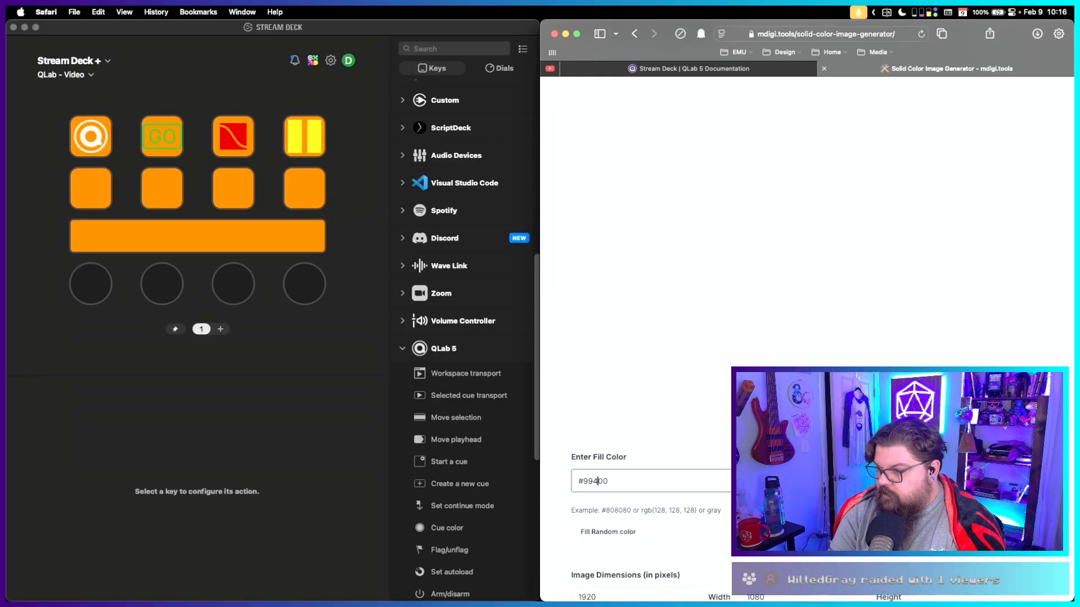
type("2")
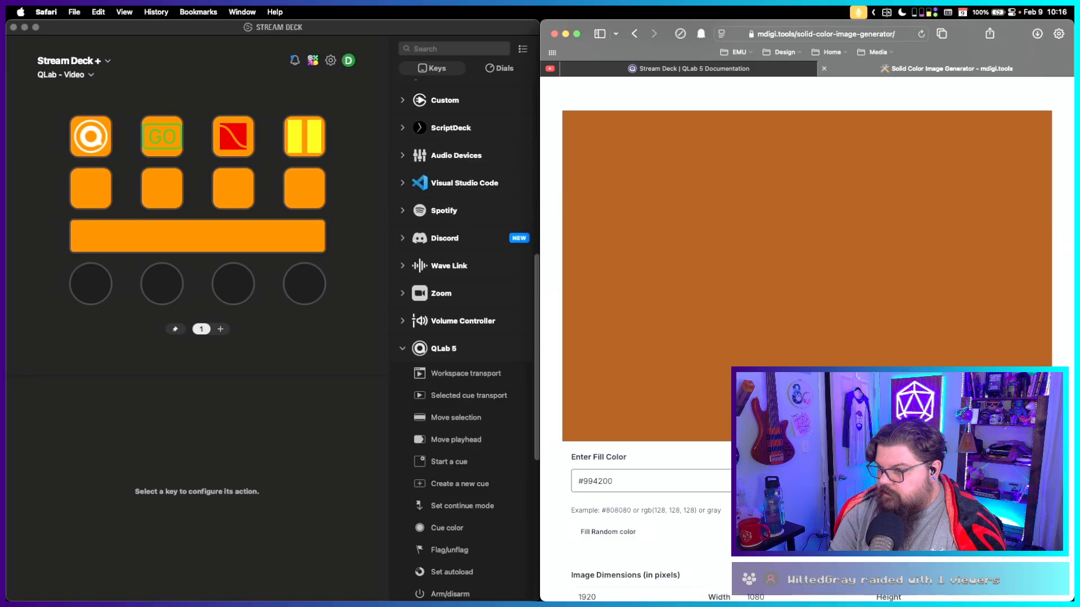
Try #804000 and #805000 as slightly darker orange fill colors.
key("BackSpace")
key("BackSpace")
key("BackSpace")
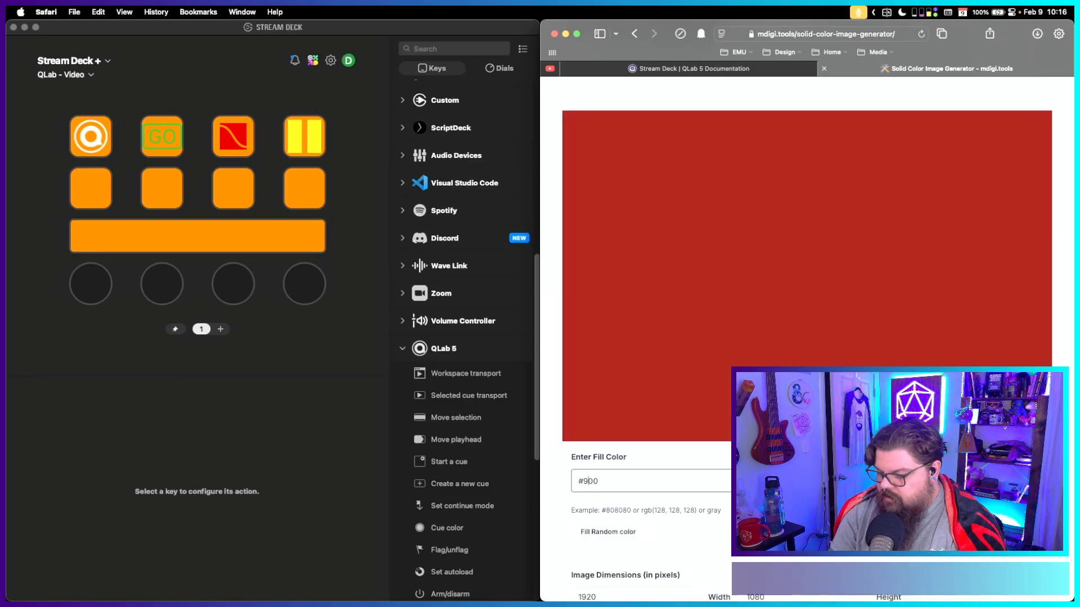
key("BackSpace")
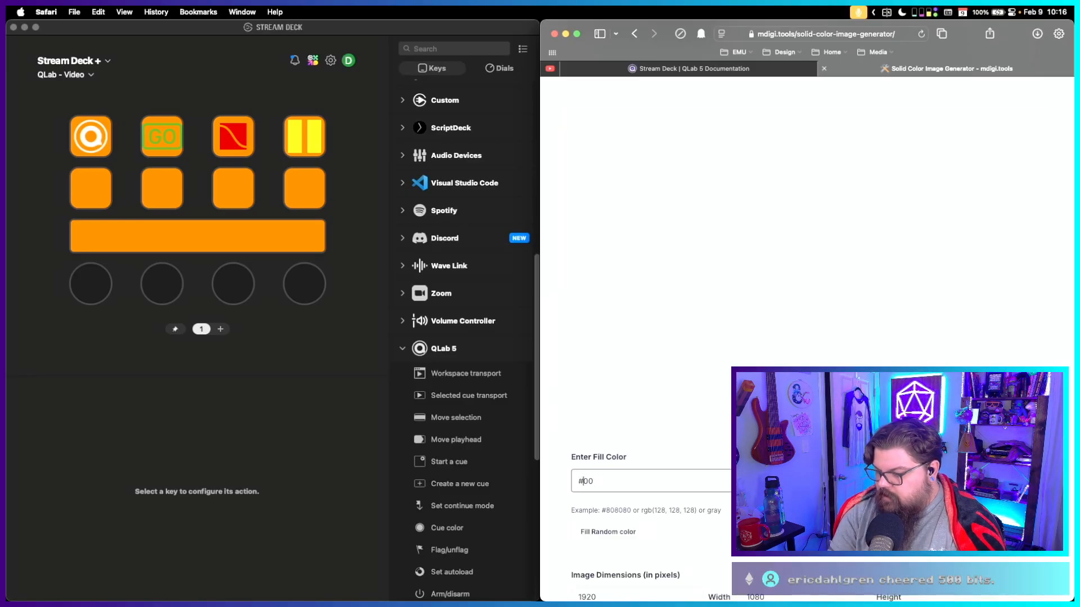
type("804000")
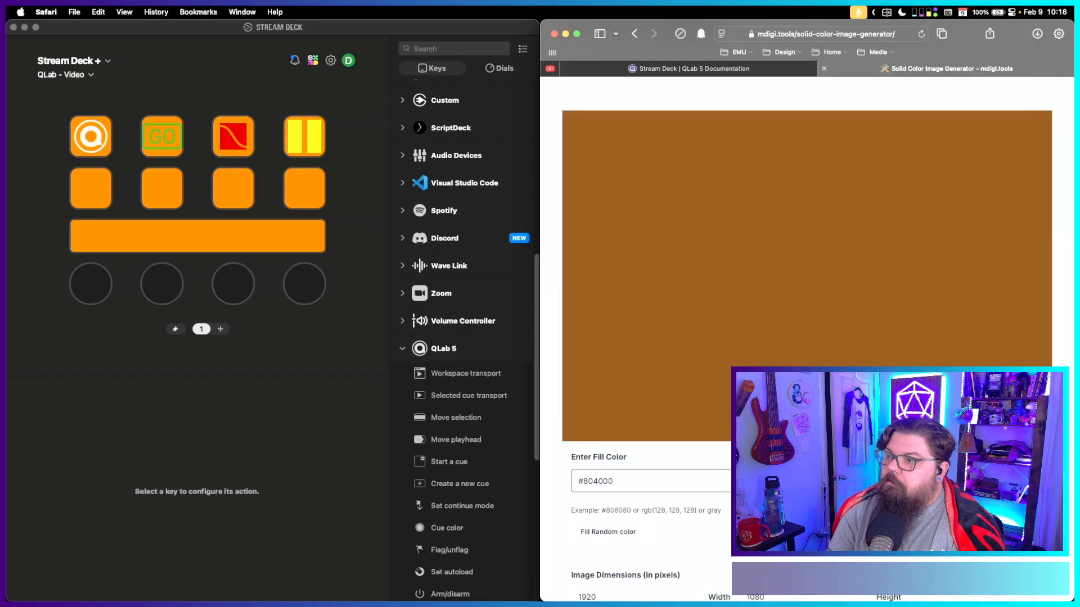
key("BackSpace")
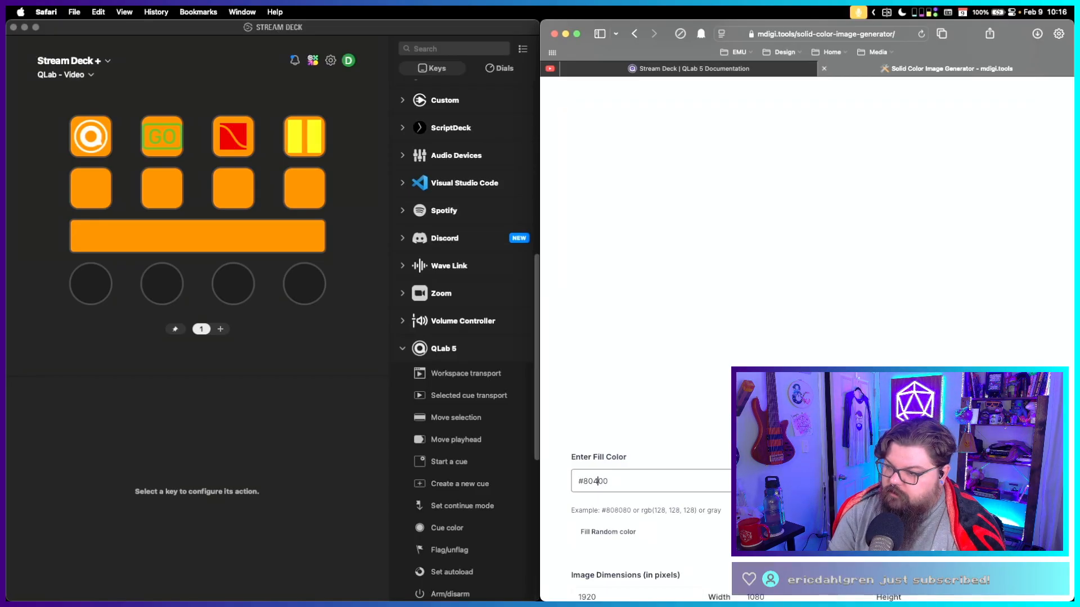
type("50")
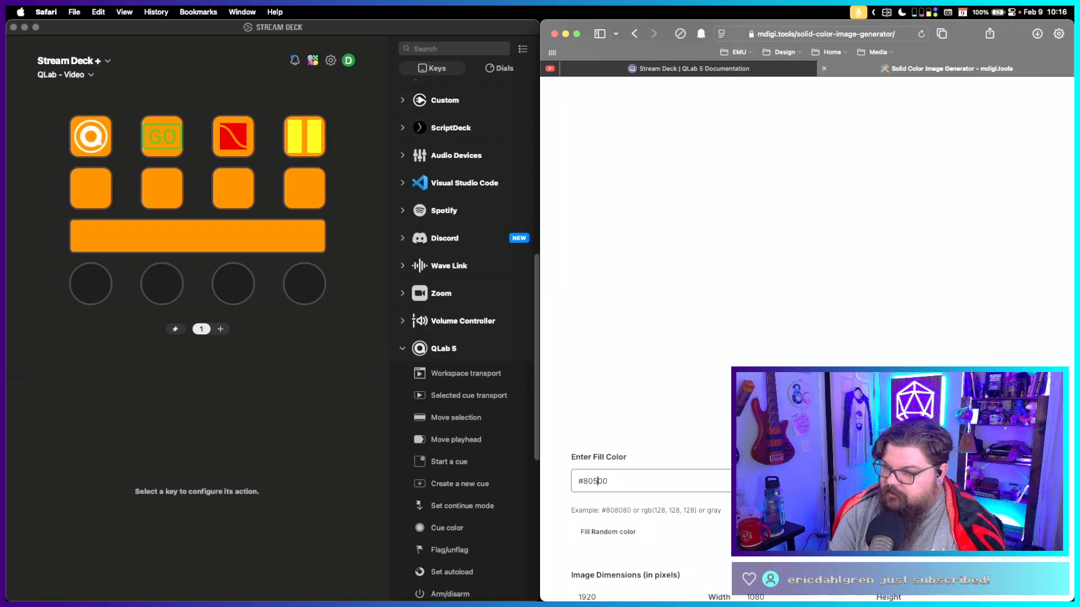
Set the fill color to the dark brown #422300.
key("BackSpace")
key("BackSpace")
key("BackSpace")
key("BackSpace")
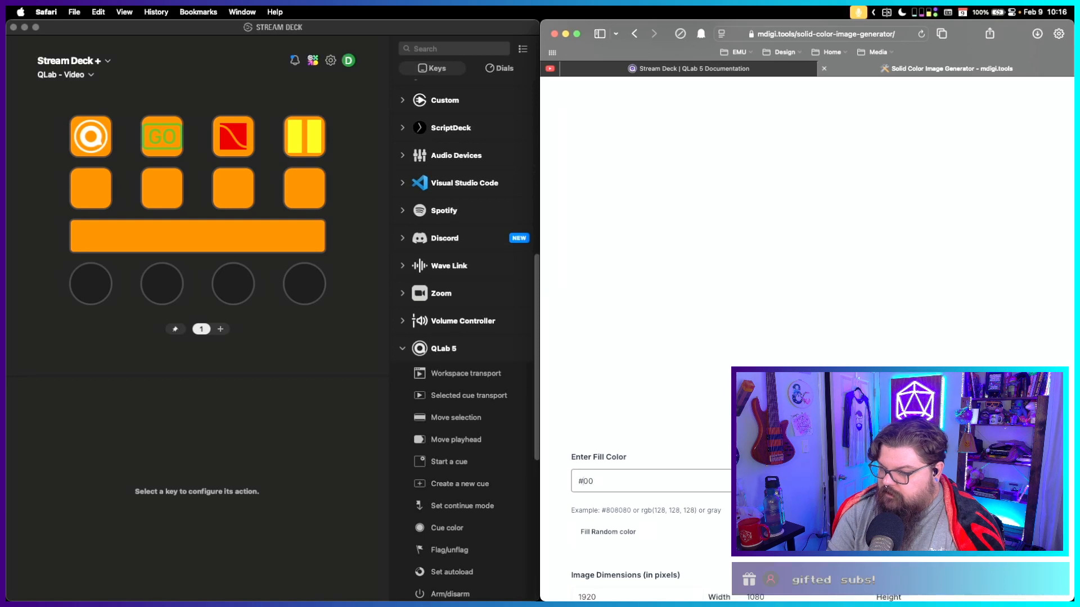
type("4223")
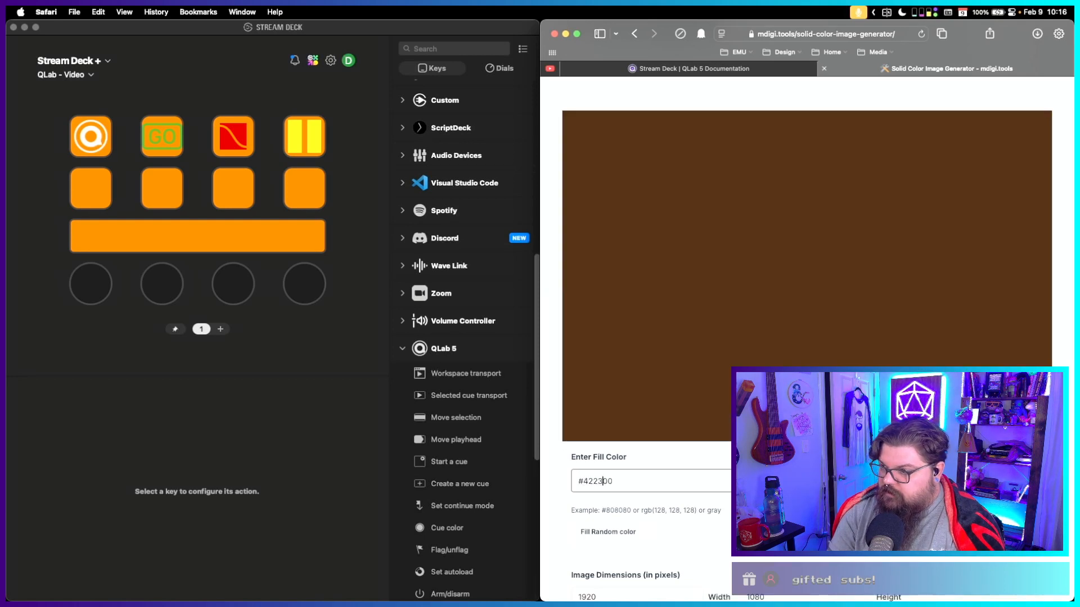
Try #425000 and #422000 as the fill color by changing the green value.
key("BackSpace")
key("BackSpace")
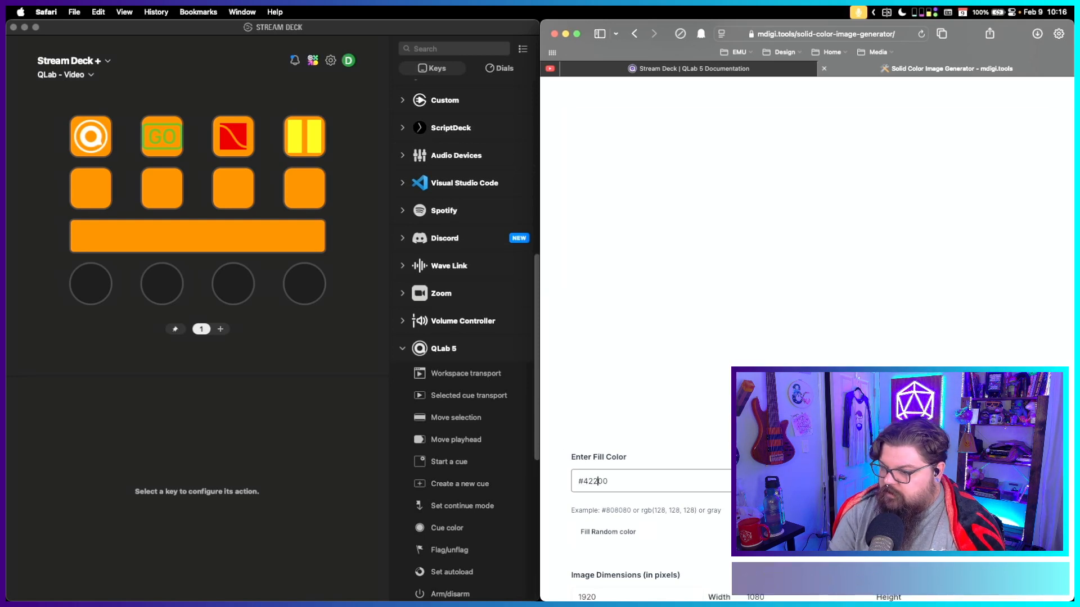
type("505")
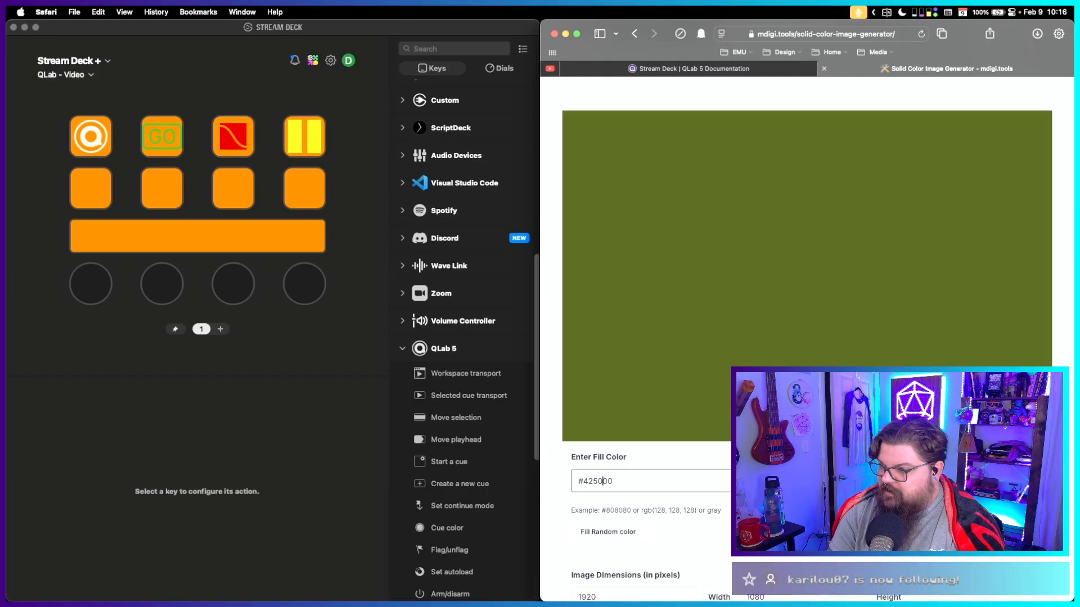
type("5")
key("BackSpace")
key("BackSpace")
key("BackSpace")
key("BackSpace")
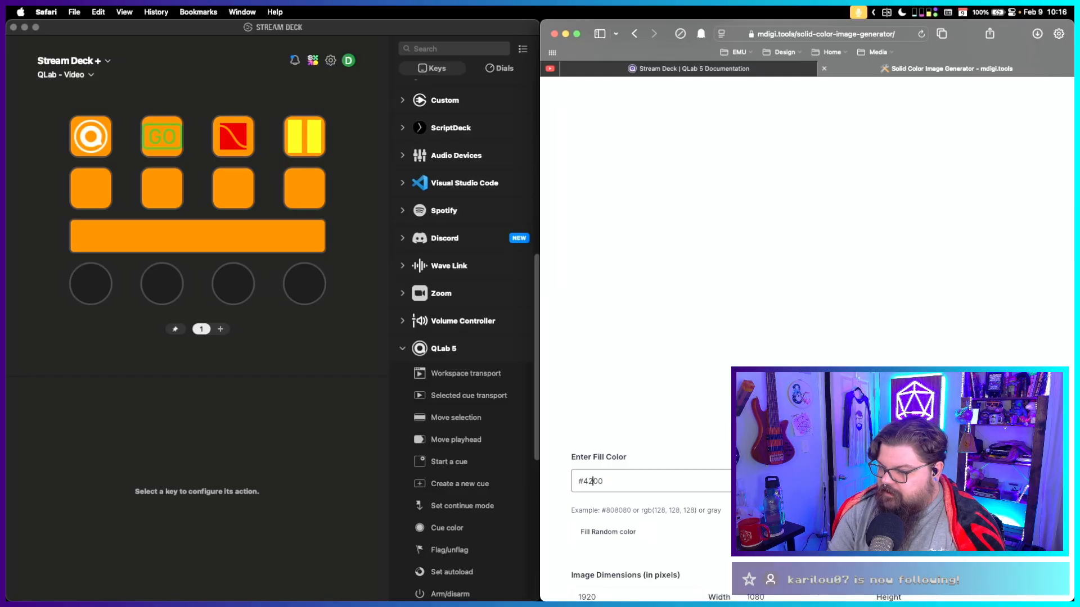
type("20")
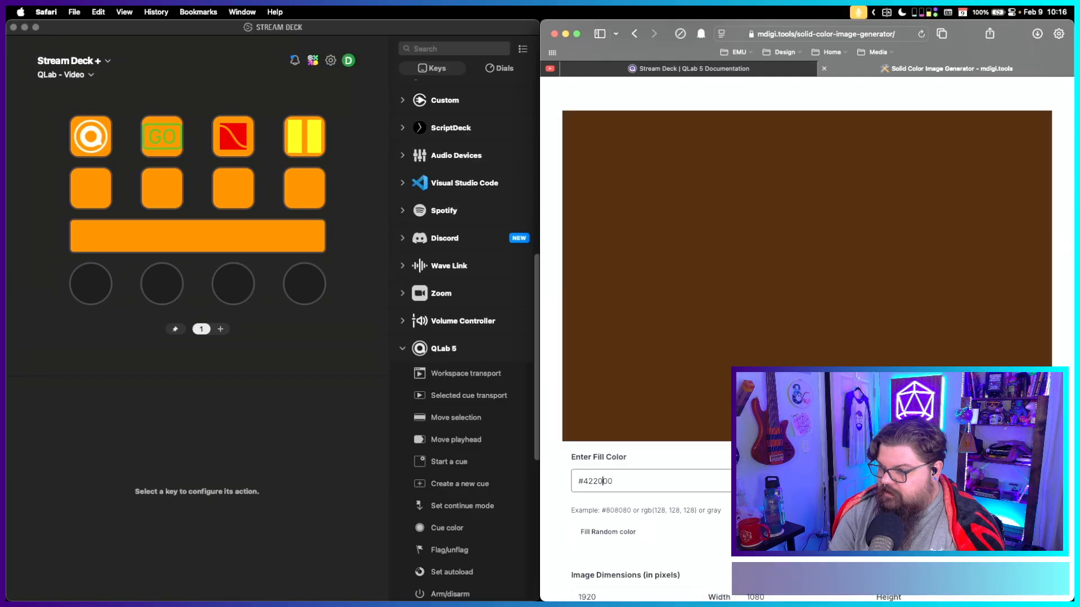
Replace the red and green values of the fill color to try #604000.
key("BackSpace")
key("BackSpace")
key("BackSpace")
key("BackSpace")
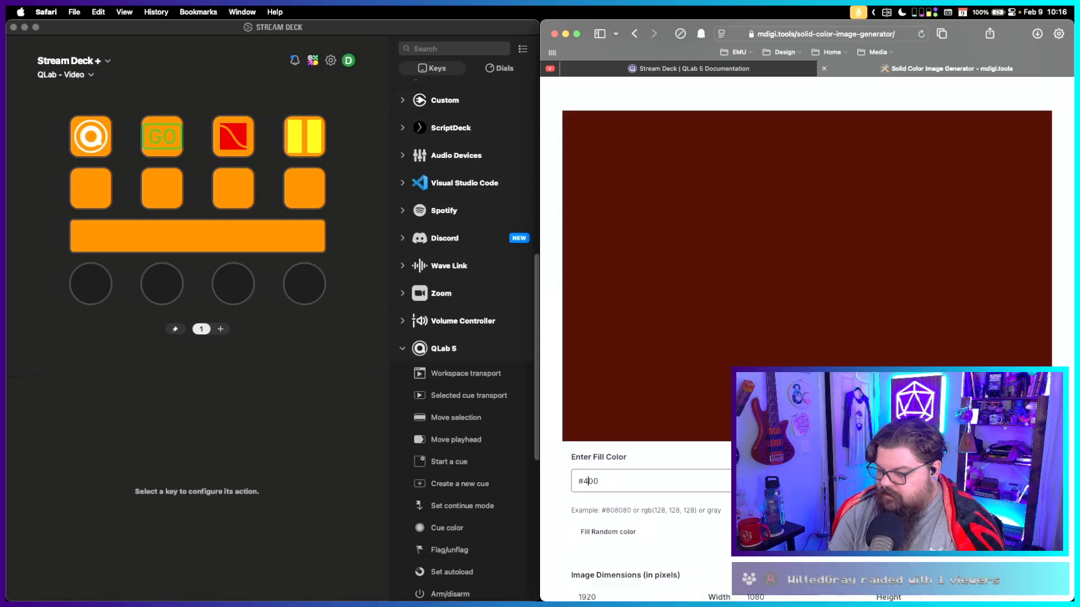
type("60")
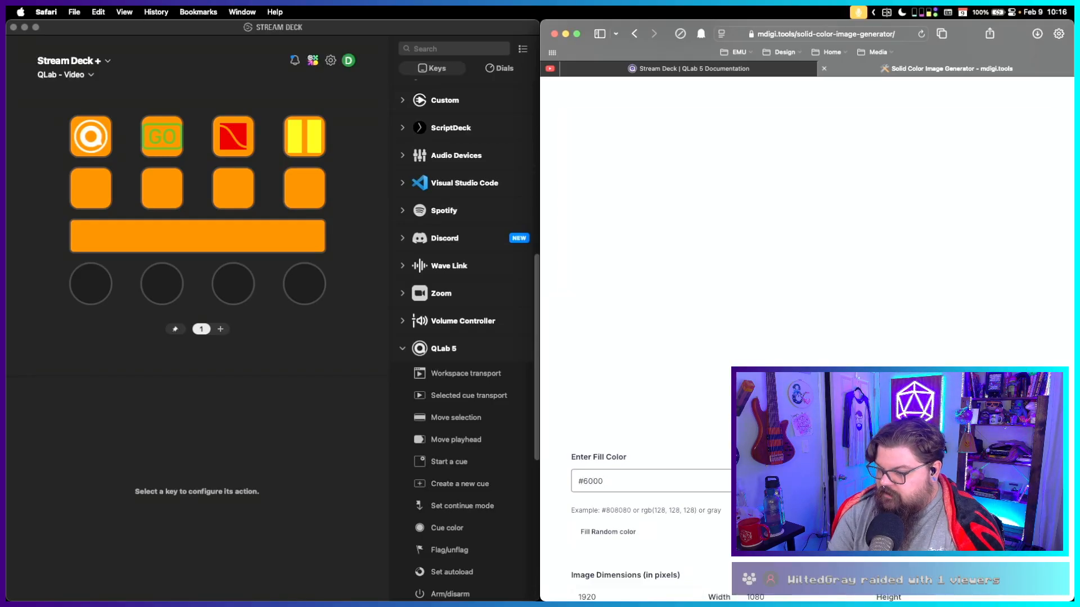
type("40")
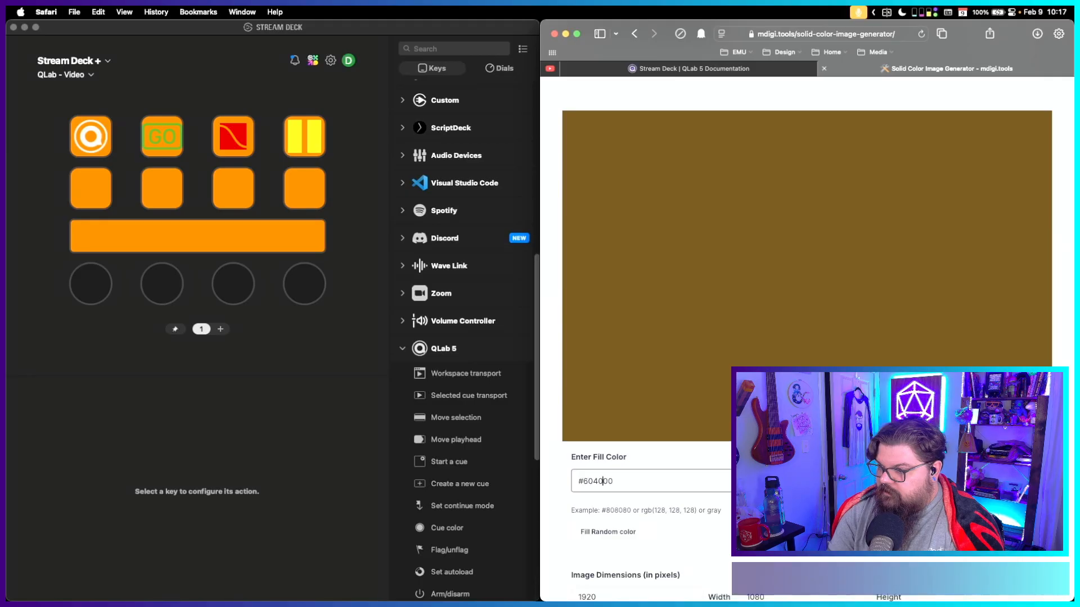
Compare #603000 with #604000 as the fill color by changing only the green value.
key("BackSpace")
key("BackSpace")
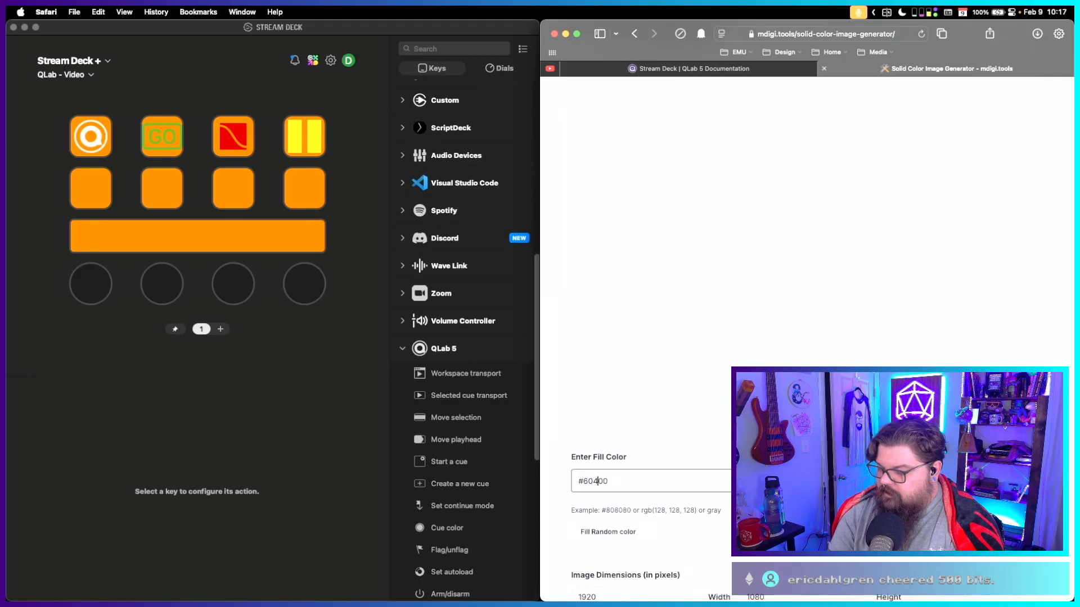
type("23")
key("BackSpace")
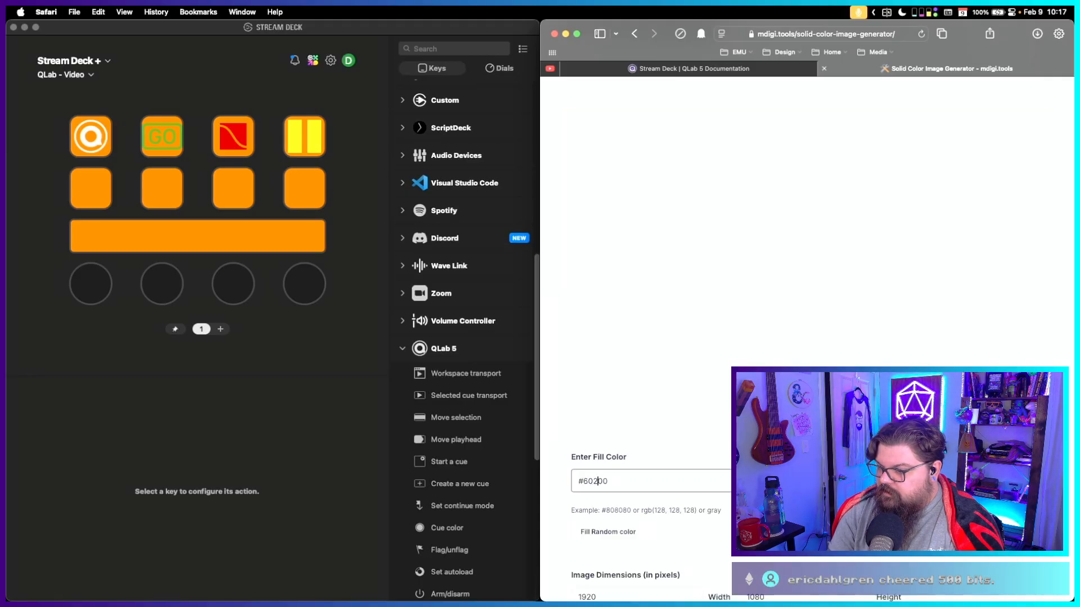
key("BackSpace")
type("3000")
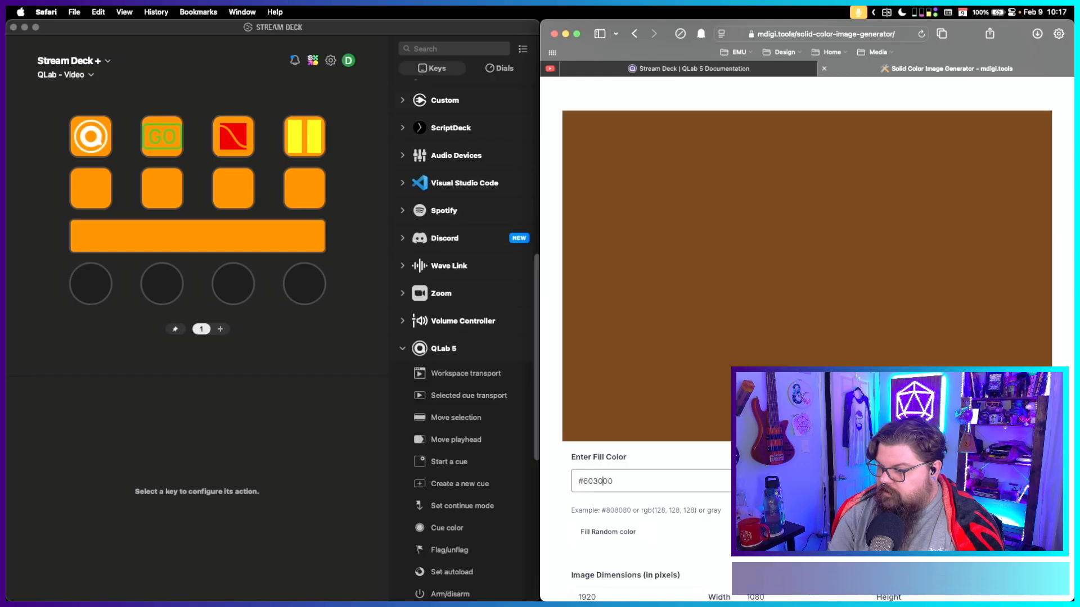
key("BackSpace")
key("BackSpace")
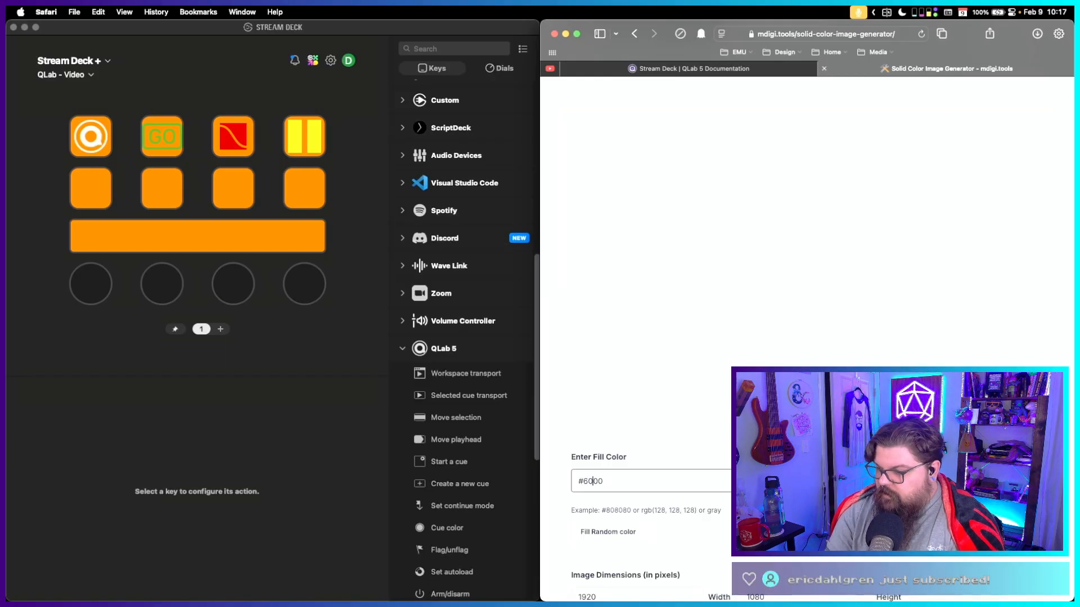
type("40")
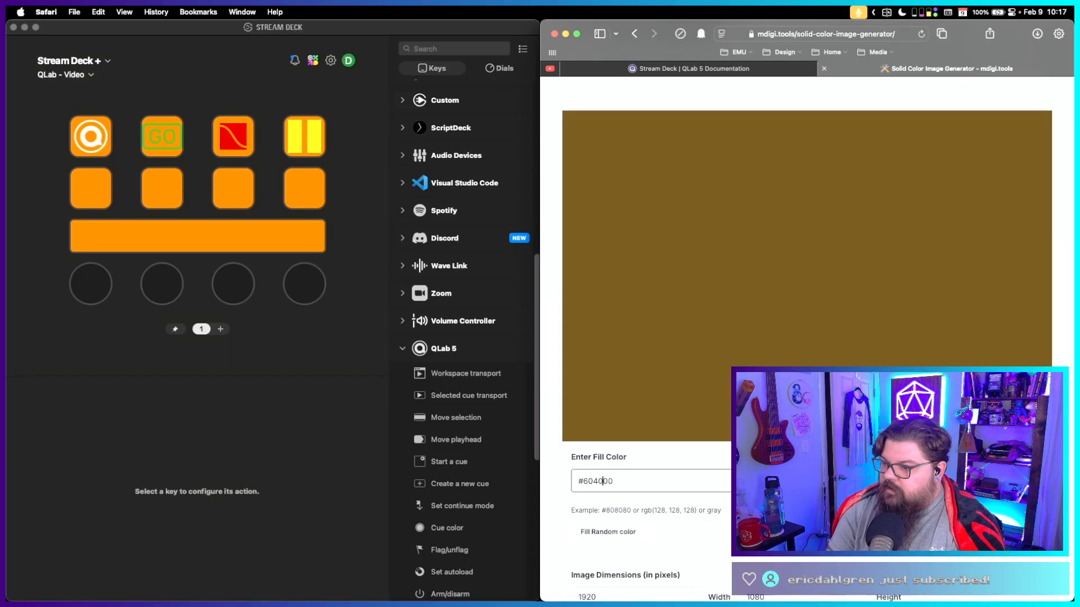
Set the fill color to the dark brown #422300 and download the 1920 by 1080 image as PNG.
key("BackSpace")
key("BackSpace")
key("BackSpace")
key("BackSpace")
type("42")
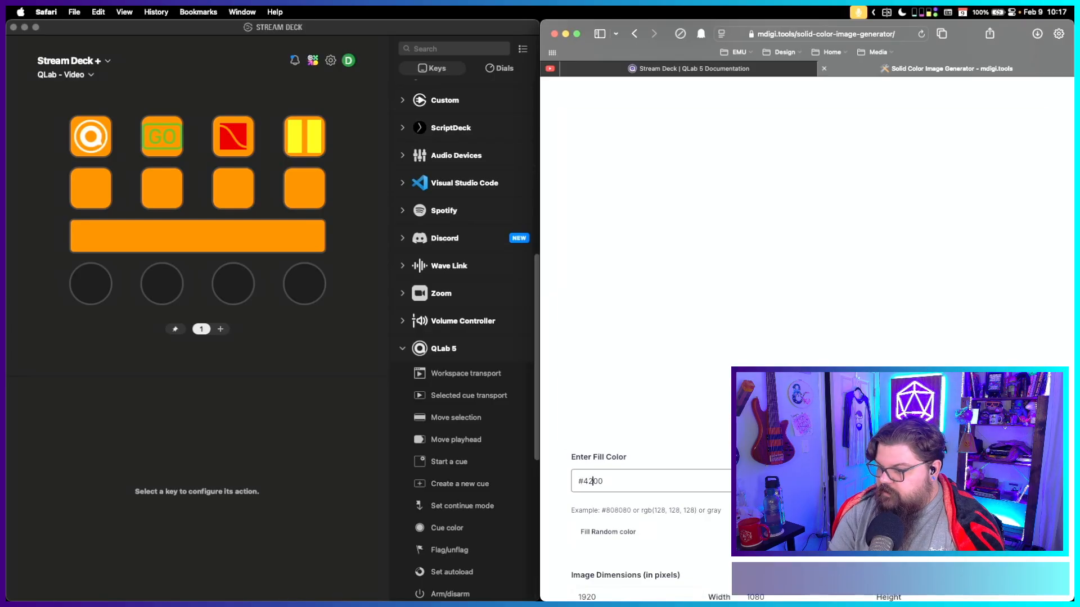
type("23")
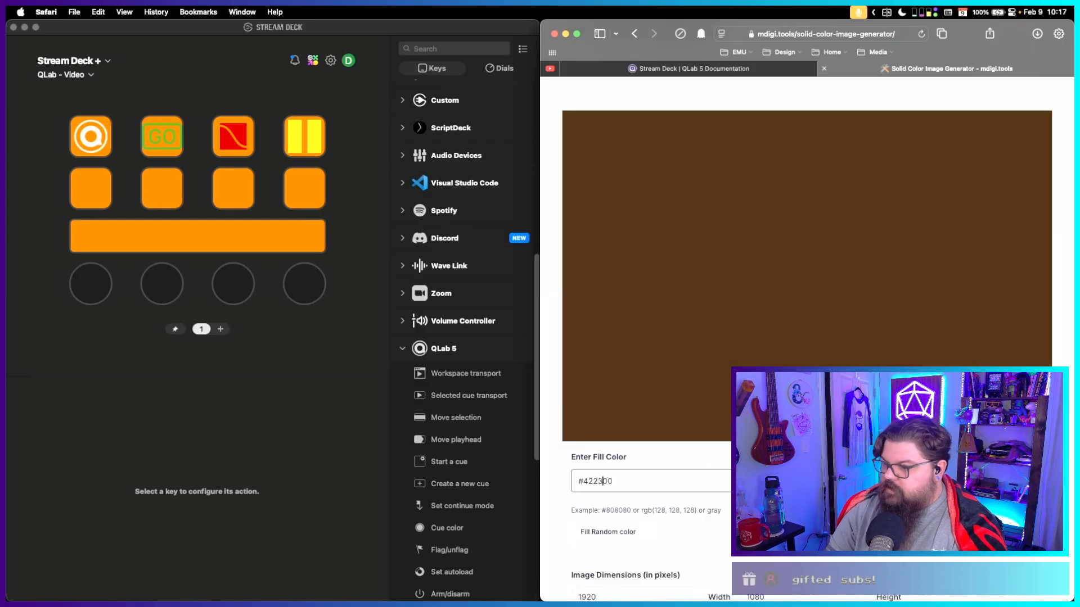
scroll(625, 536, "down", 5)
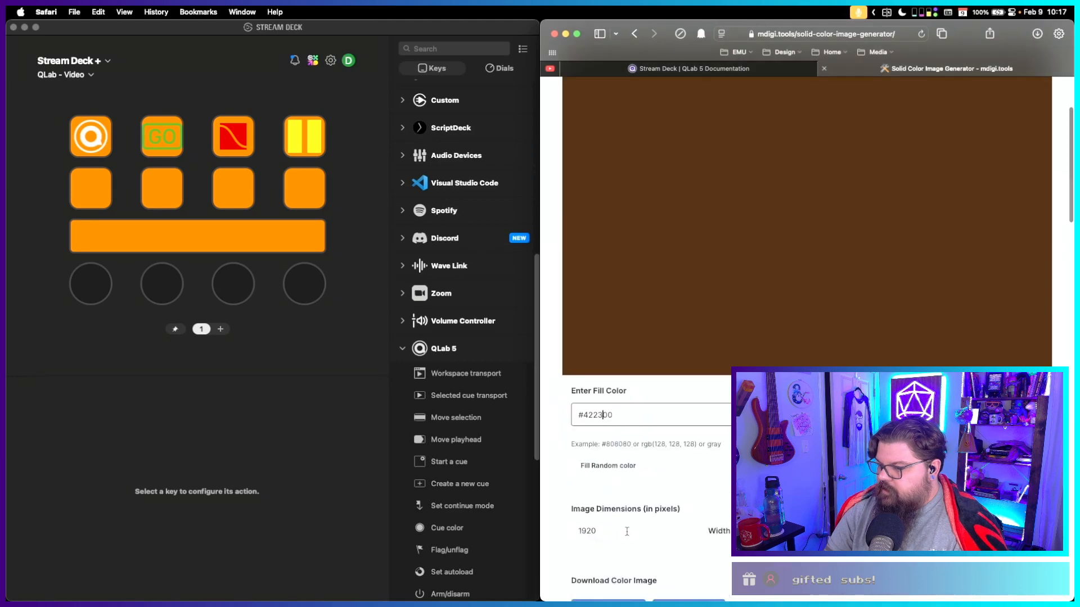
left_click(623, 373)
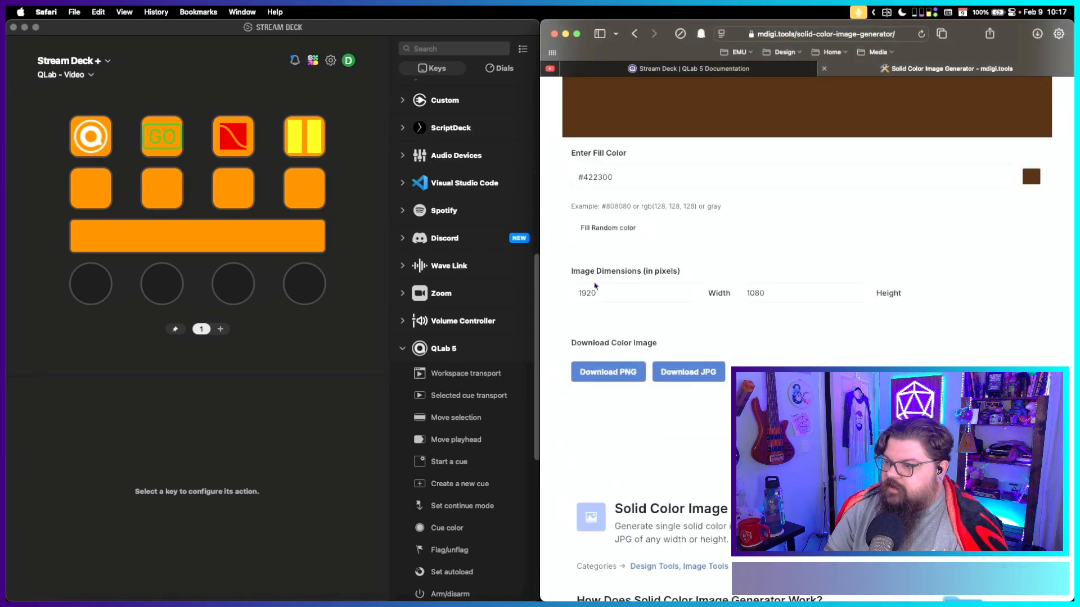
In Stream Deck, set the key background of the QLab - Video profile to the newly downloaded dark brown image.
right_click(228, 187)
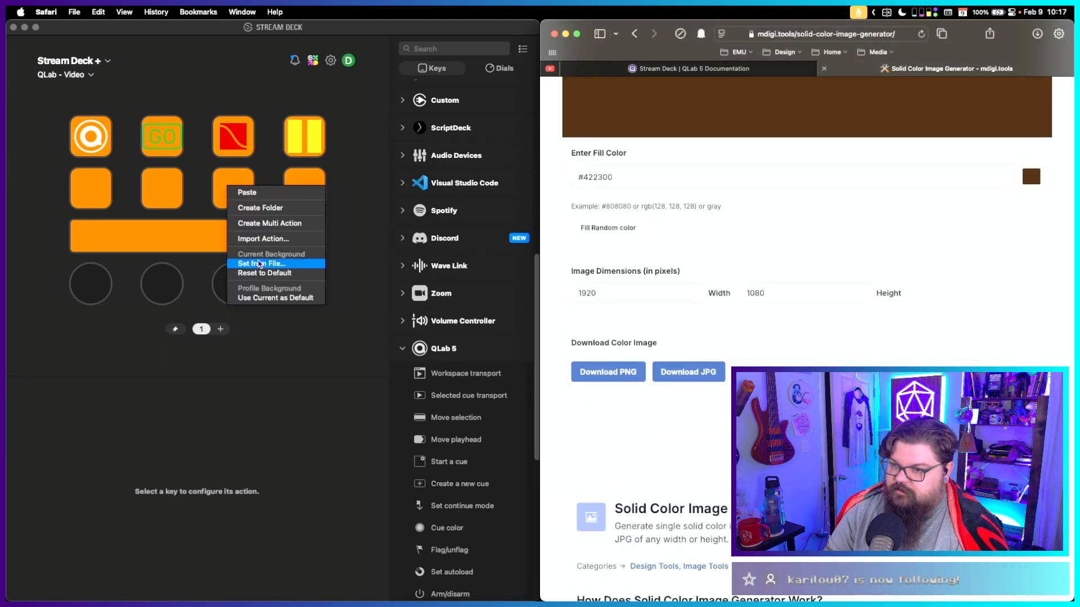
left_click(262, 264)
left_click(963, 574)
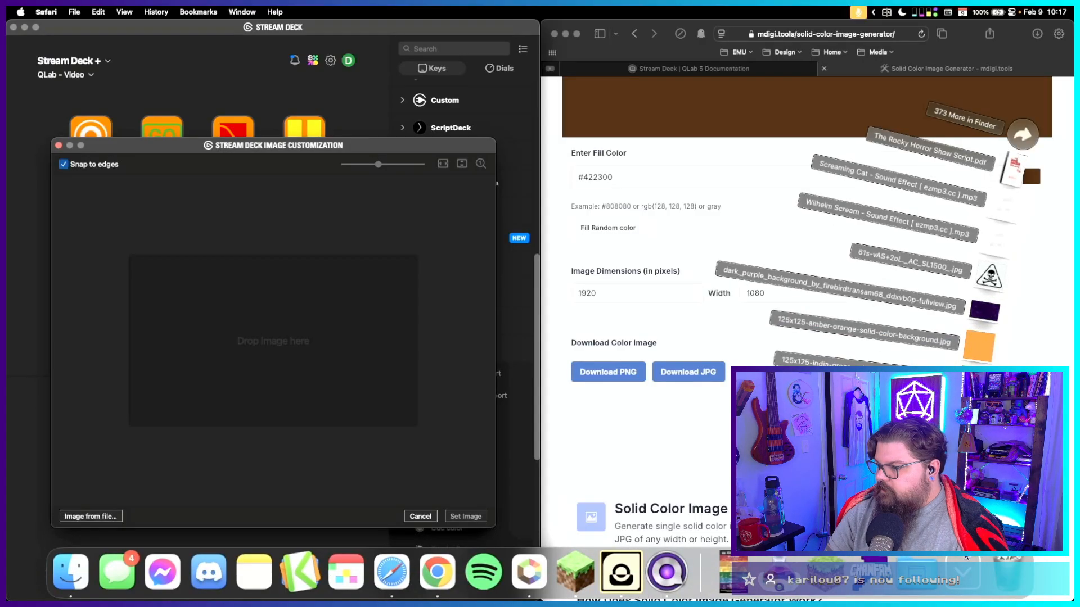
left_click_drag(965, 528, 274, 367)
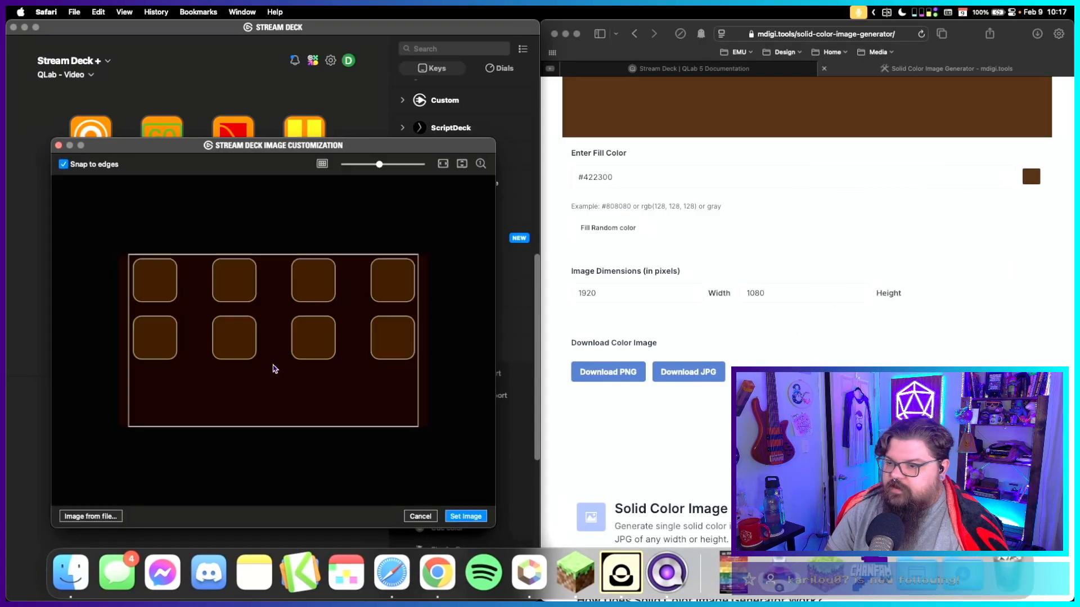
left_click(466, 517)
Set the touch strip background of the QLab - Video profile to the same dark brown image.
right_click(239, 251)
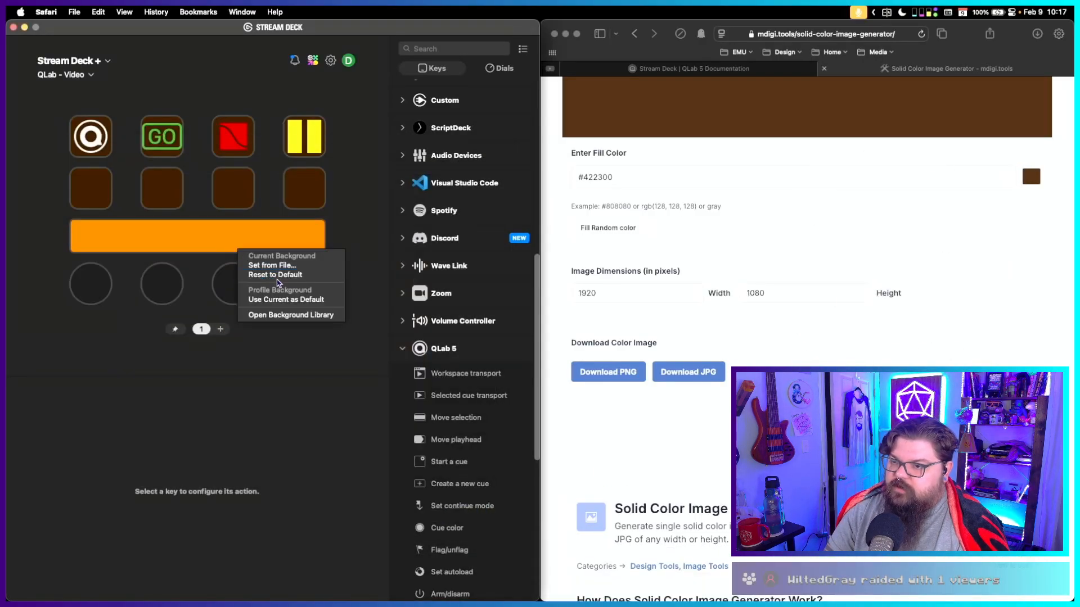
left_click(273, 265)
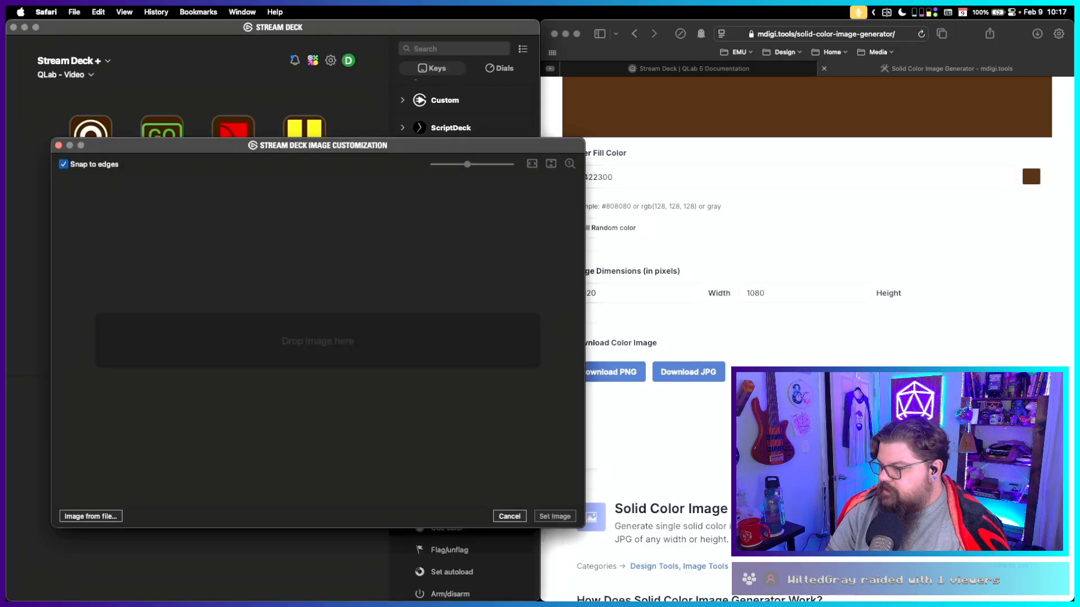
left_click(963, 575)
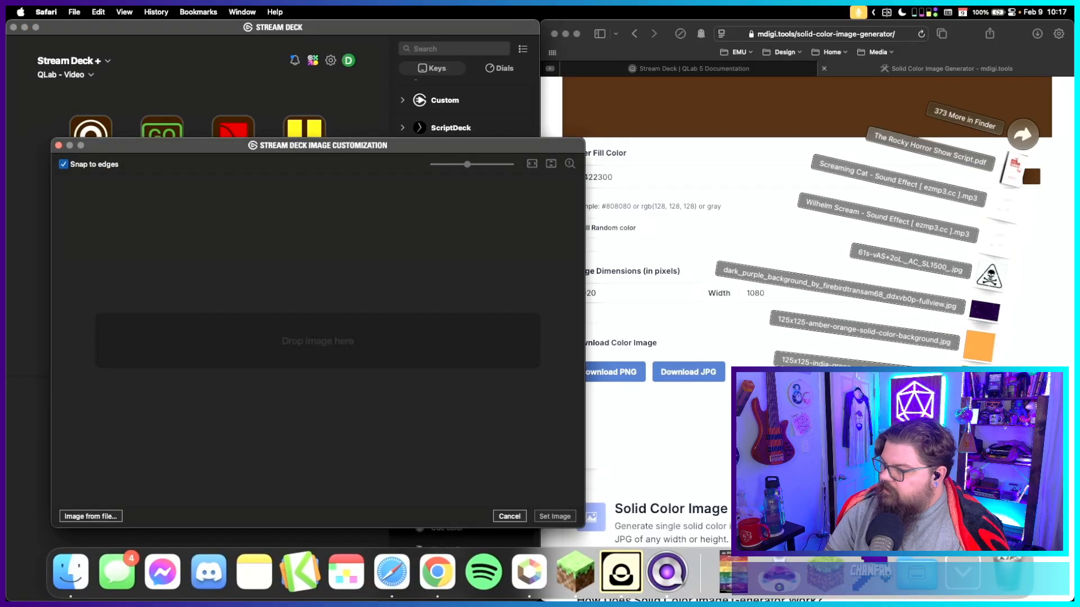
left_click_drag(963, 532, 418, 344)
left_click(560, 516)
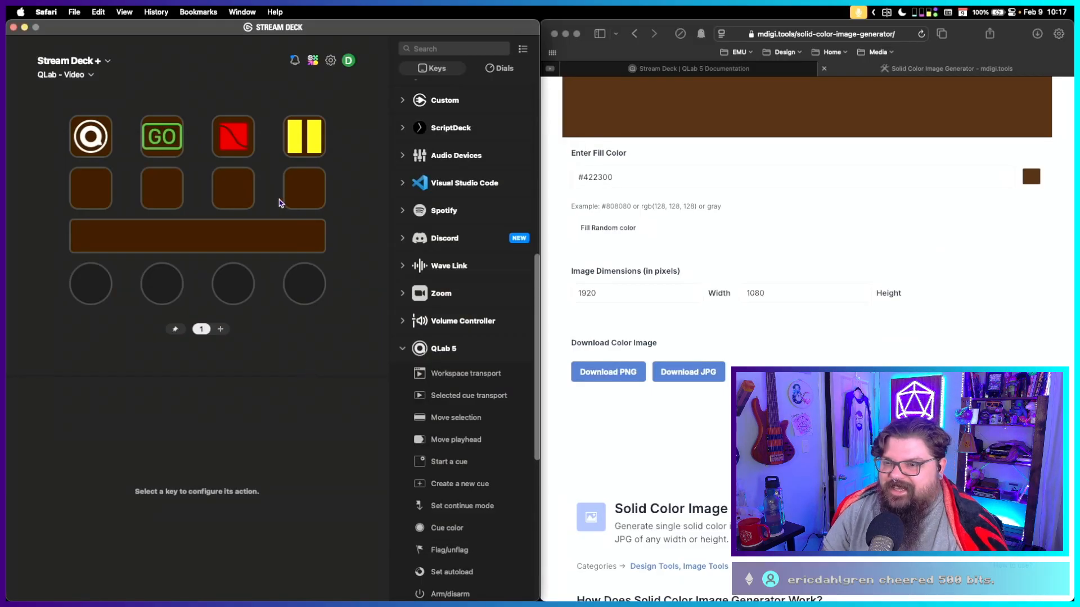
Switch to the QLab - Lighting profile and set the image generator's fill color to the dark green #004200.
left_click(77, 75)
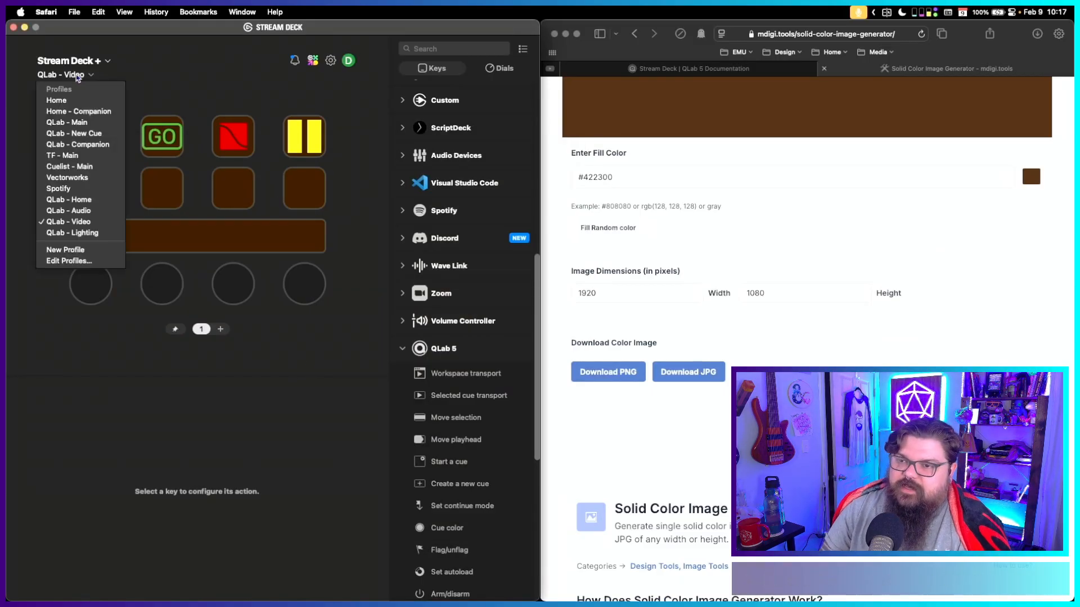
left_click(71, 235)
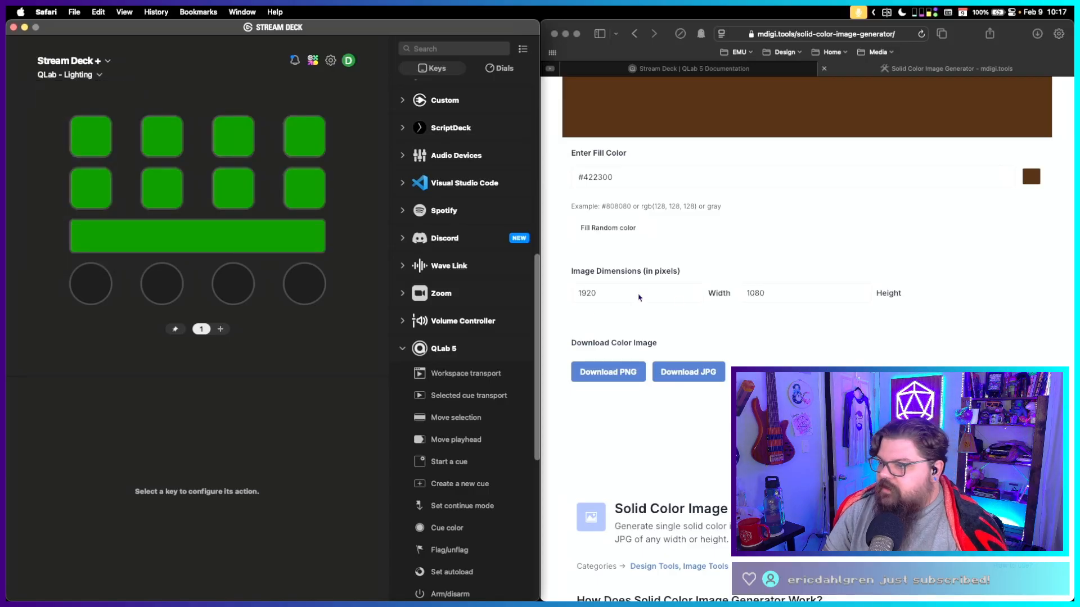
left_click(601, 178)
left_click_drag(584, 177, 640, 179)
type("004200")
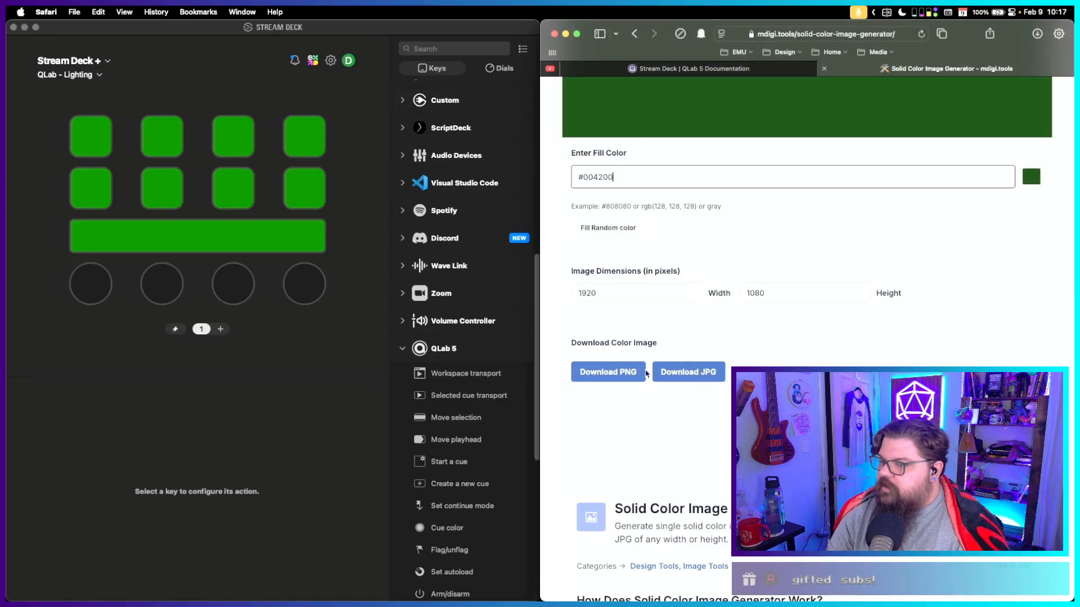
Set the key background of the QLab - Lighting profile to the downloaded dark green image.
right_click(225, 186)
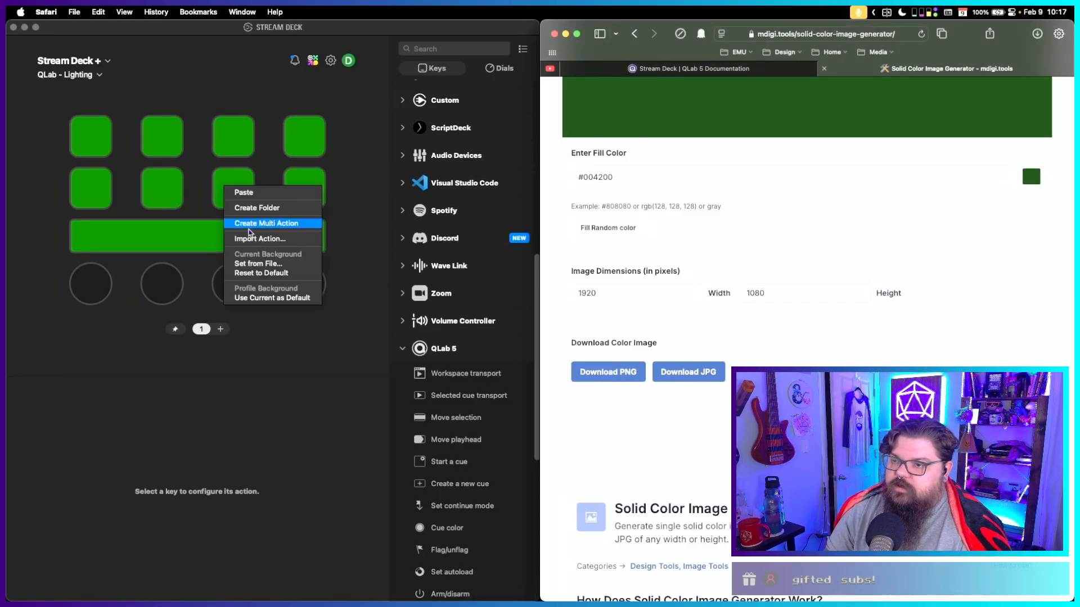
left_click(258, 263)
left_click(962, 572)
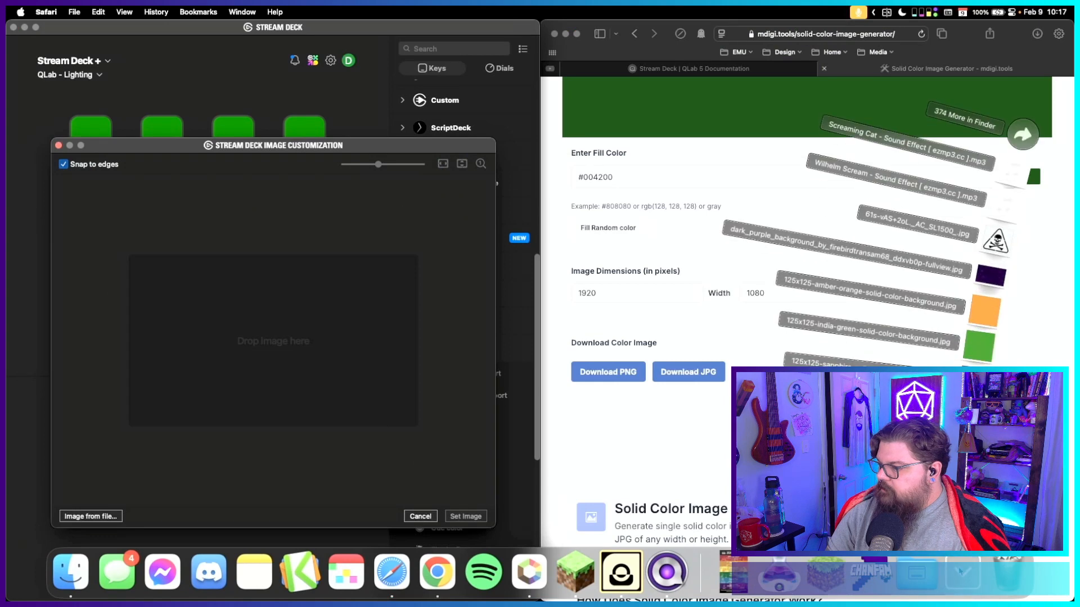
left_click_drag(962, 522, 293, 369)
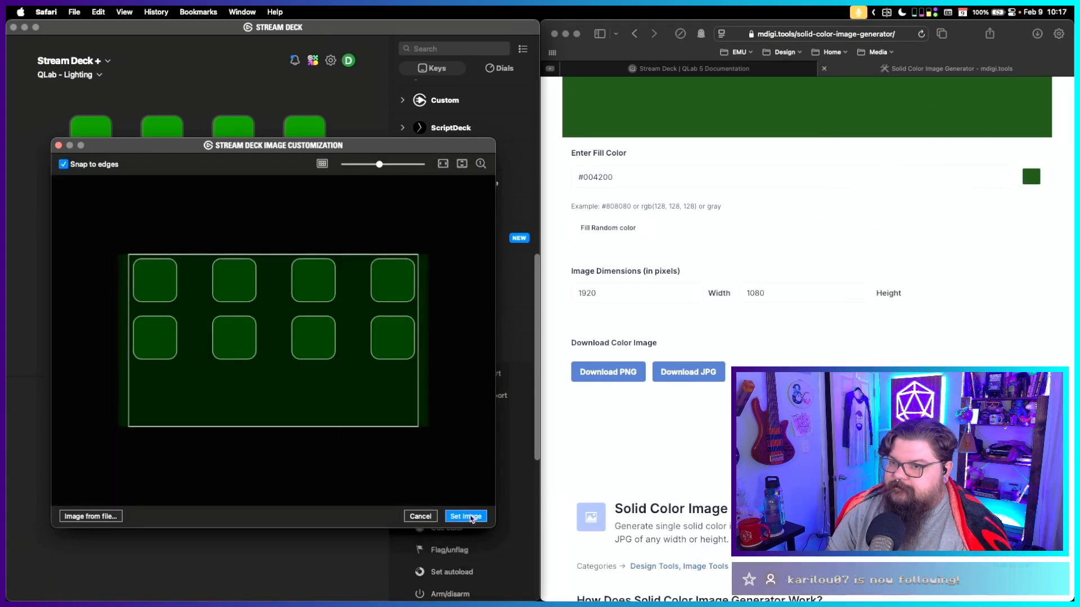
left_click(471, 517)
Set the touch strip background of the QLab - Lighting profile to the same dark green image.
right_click(256, 241)
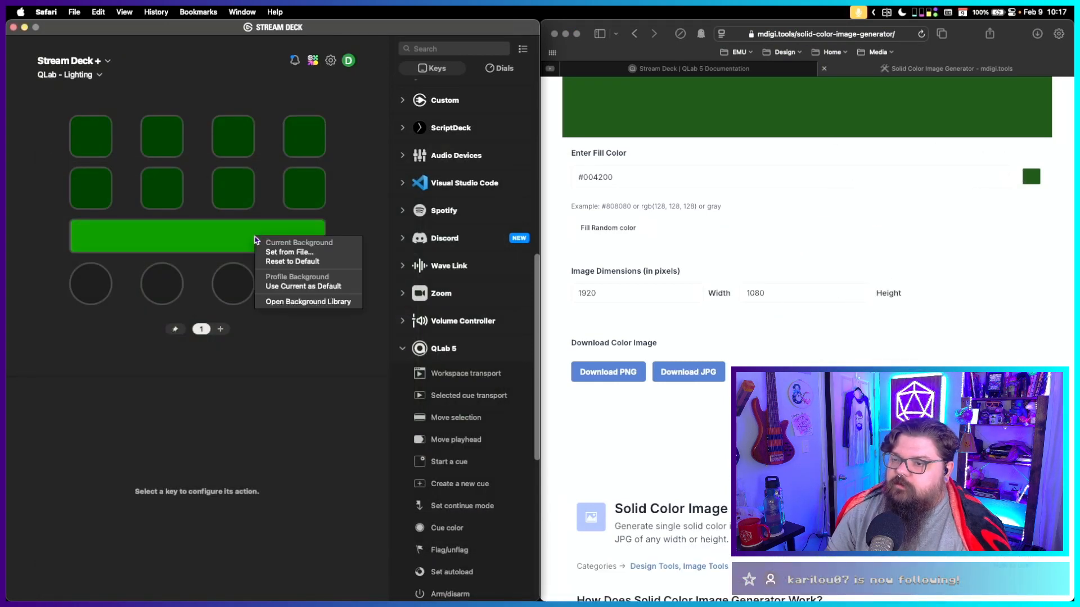
left_click(289, 252)
mouse_move(886, 586)
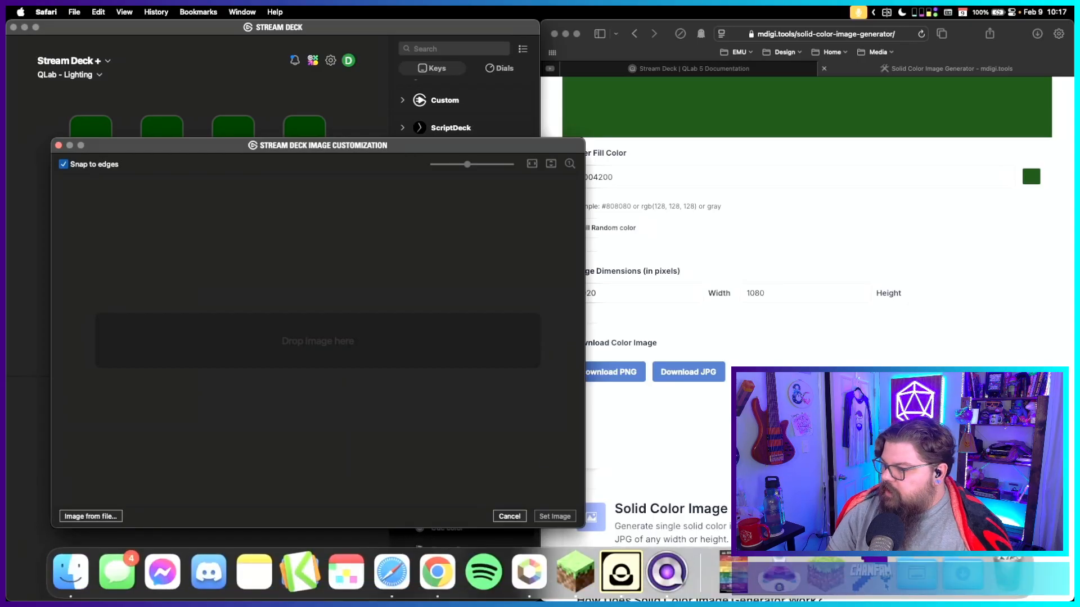
left_click(977, 571)
left_click_drag(973, 520, 308, 341)
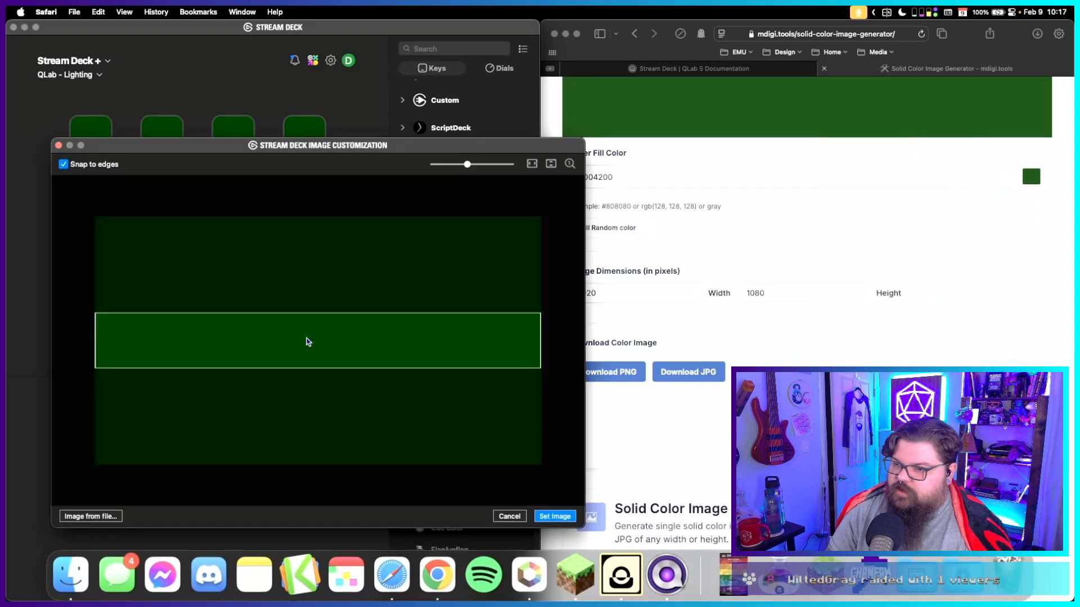
left_click(560, 518)
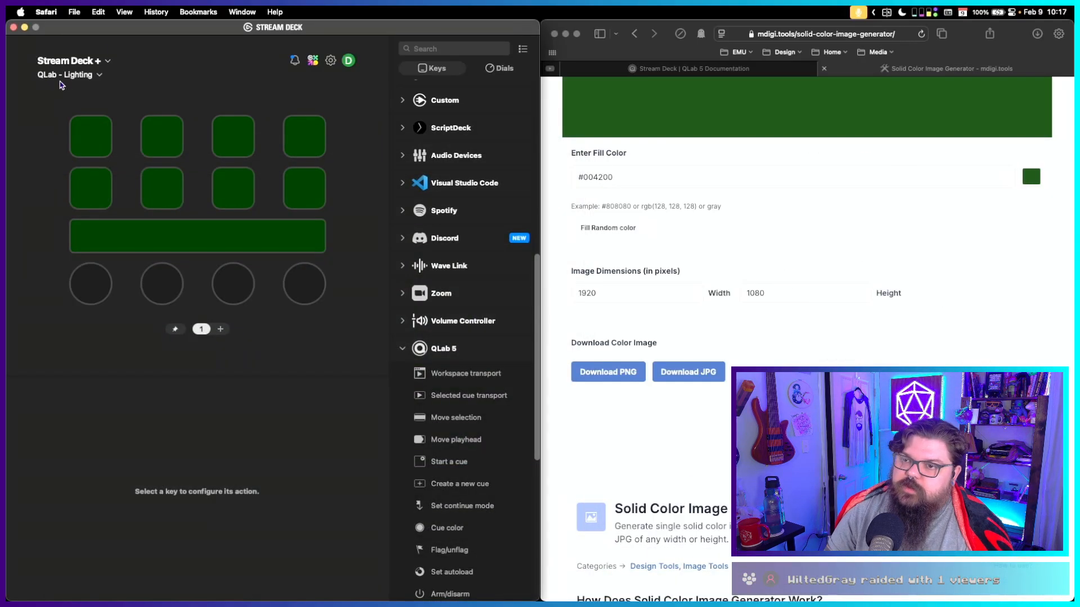
Switch to the QLab - Video profile and set the GO key's address to 10.101.3.21.
left_click(64, 76)
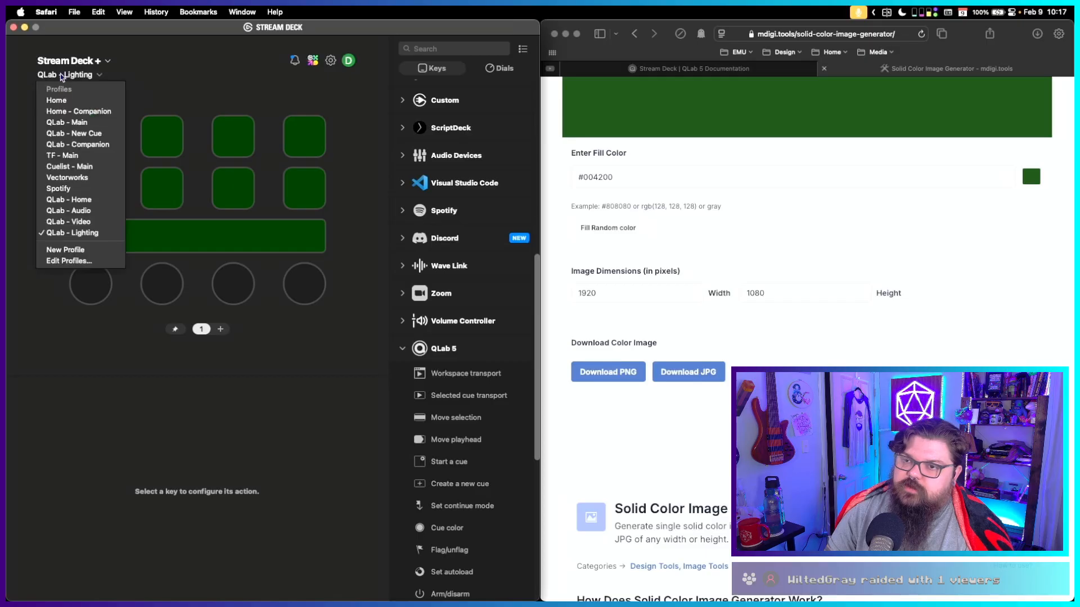
left_click(79, 222)
left_click(97, 139)
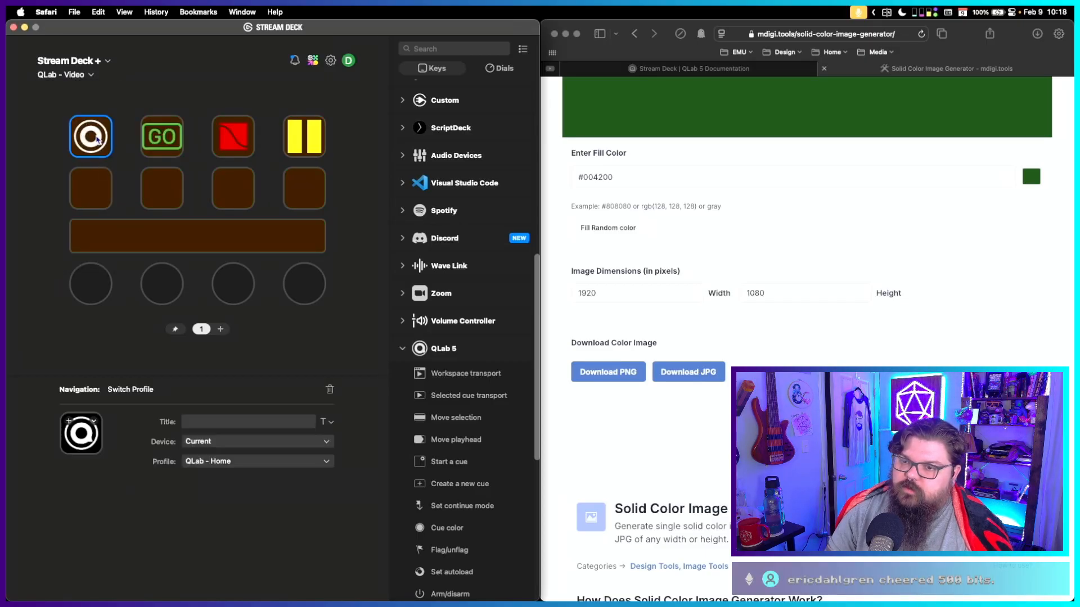
left_click(151, 140)
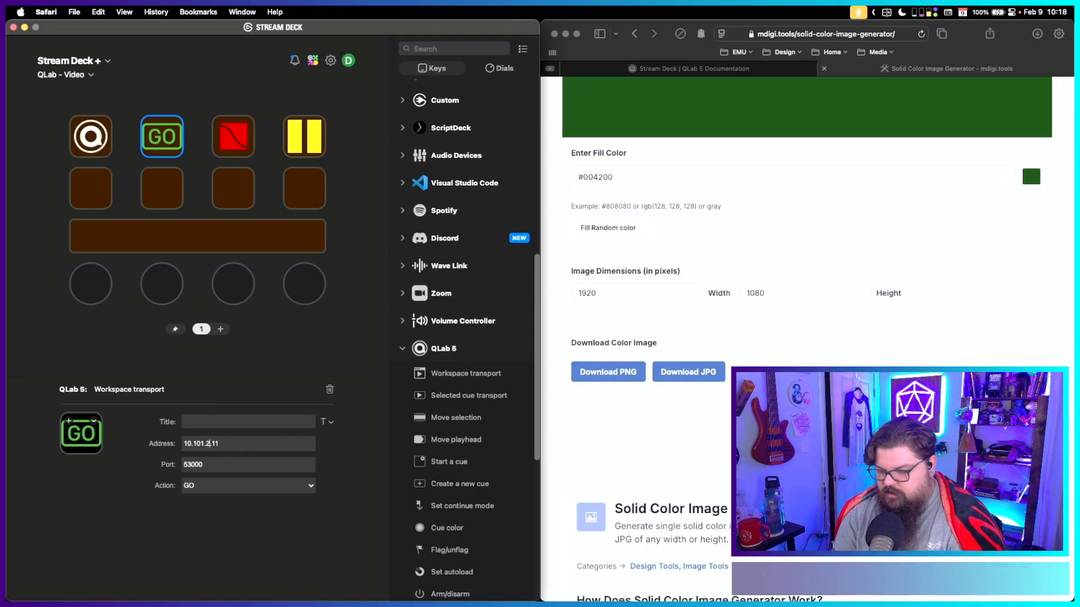
key("BackSpace")
type("3.")
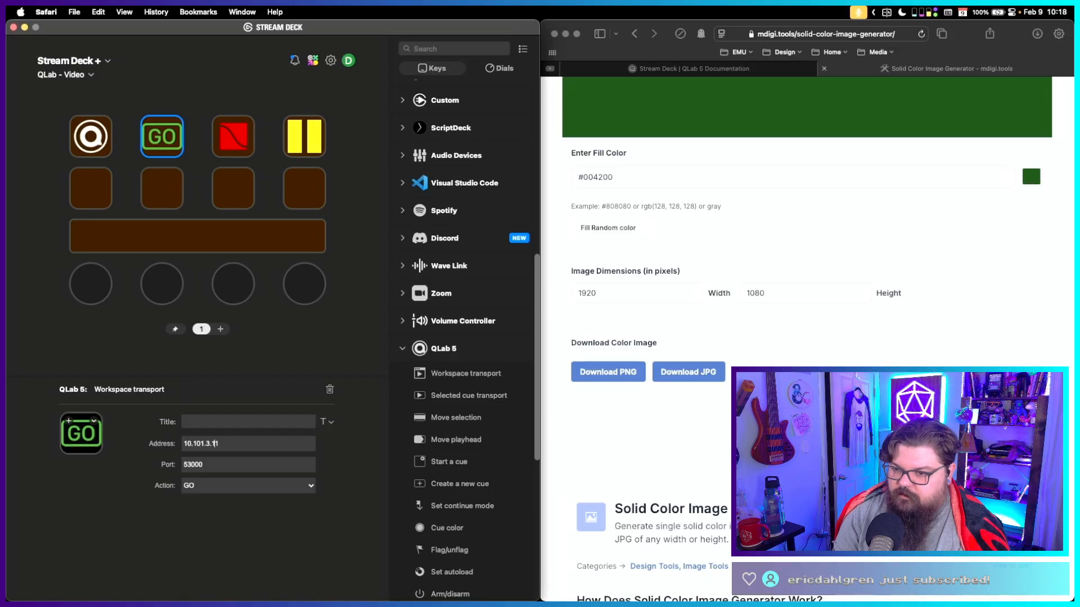
type("2")
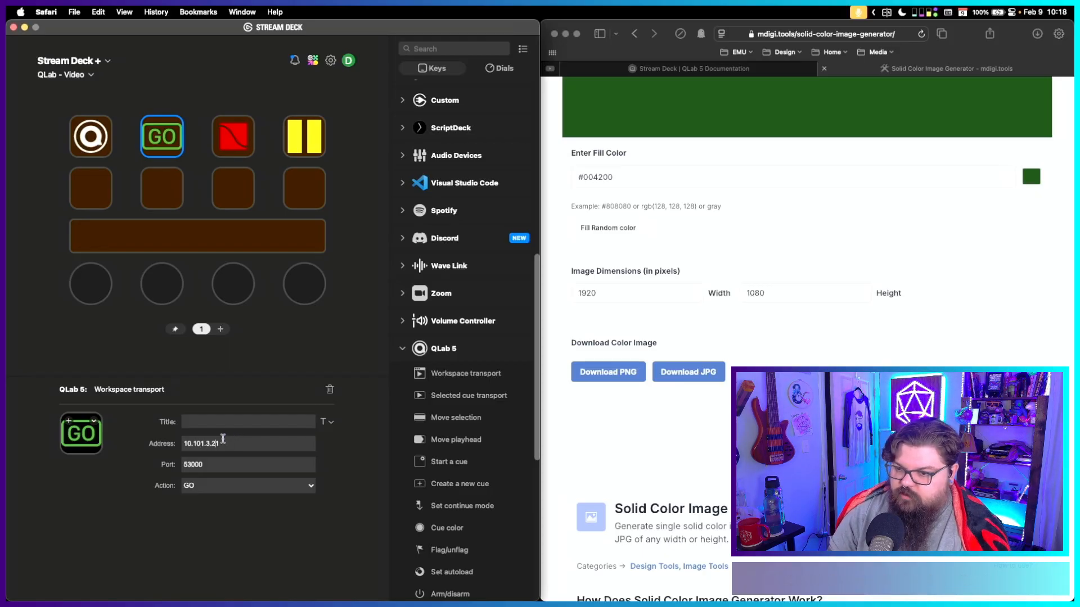
left_click_drag(221, 443, 159, 439)
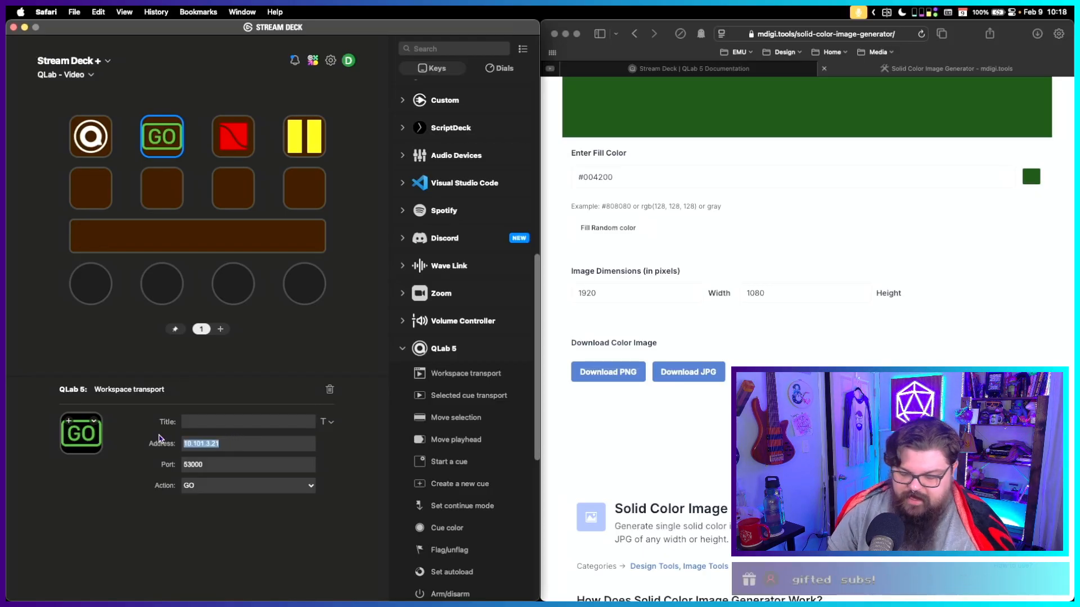
Correct the GO key's address to 10.101.3.11 and copy the whole address.
left_click(246, 146)
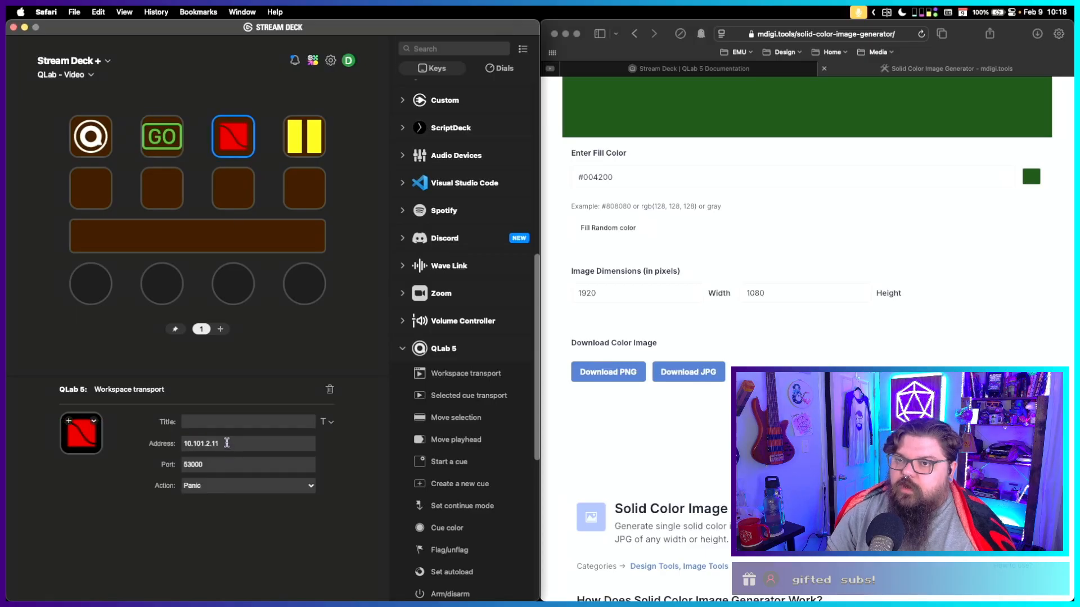
left_click(172, 153)
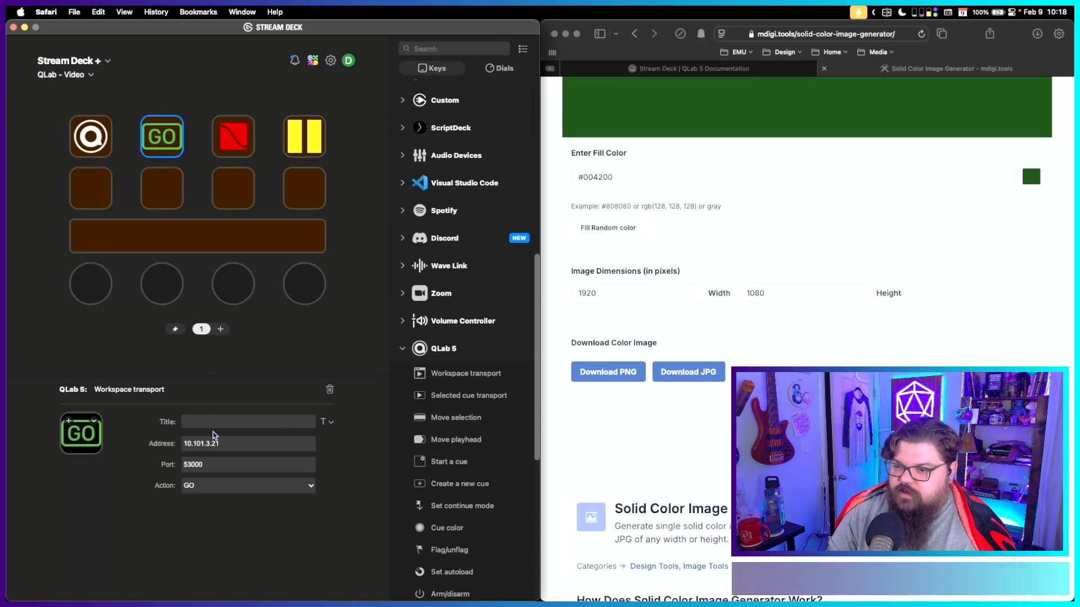
left_click_drag(207, 440, 218, 441)
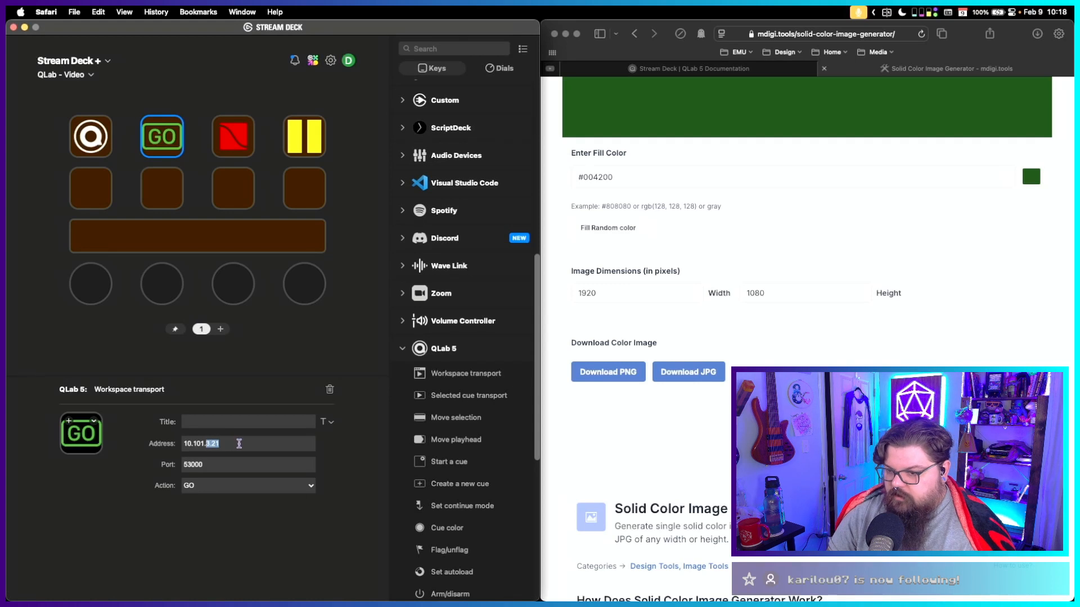
left_click(238, 444)
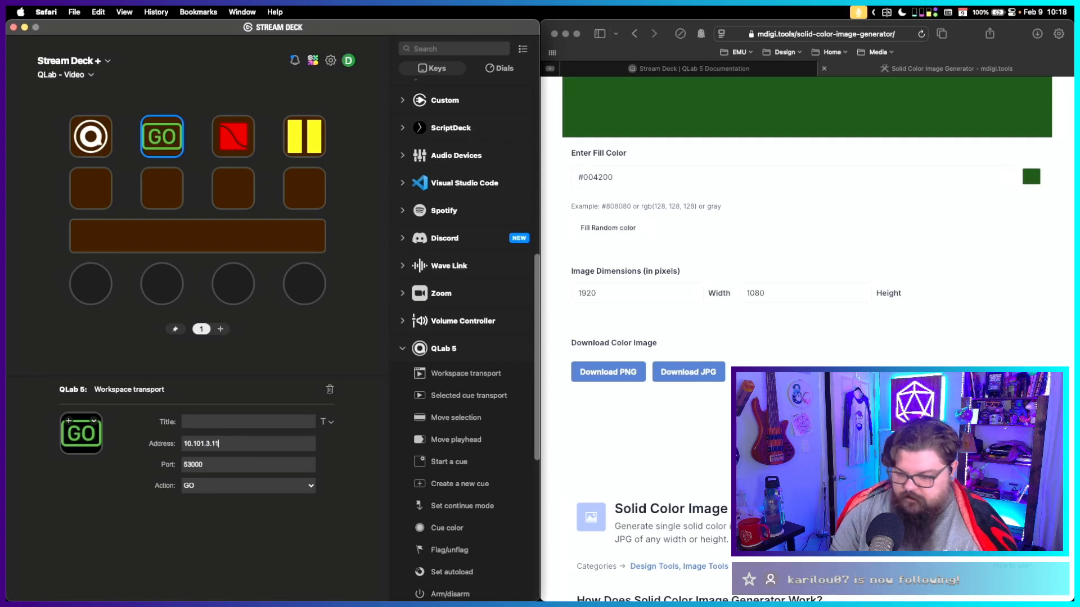
key("super+a")
key("super+c")
Apply the copied address 10.101.3.11 to the Panic key and to the pause key's Pause All action.
left_click(231, 133)
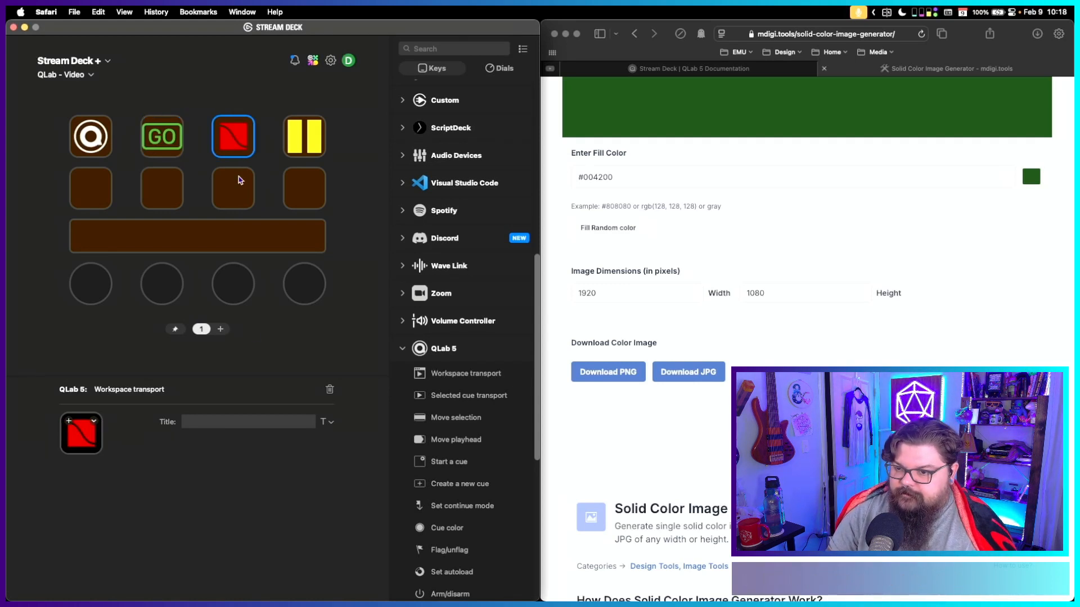
left_click(313, 142)
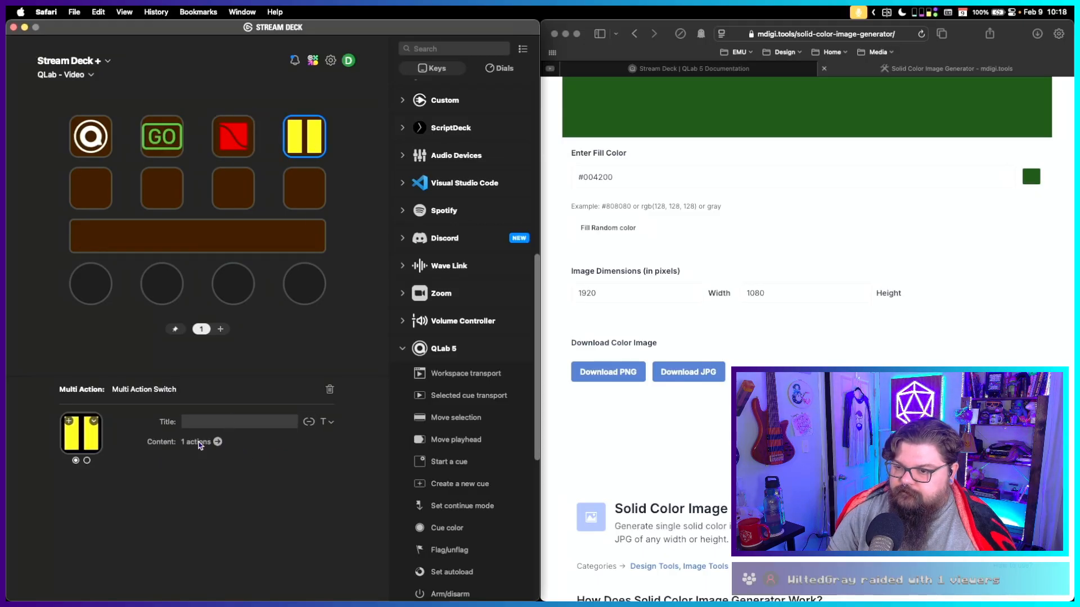
left_click(217, 442)
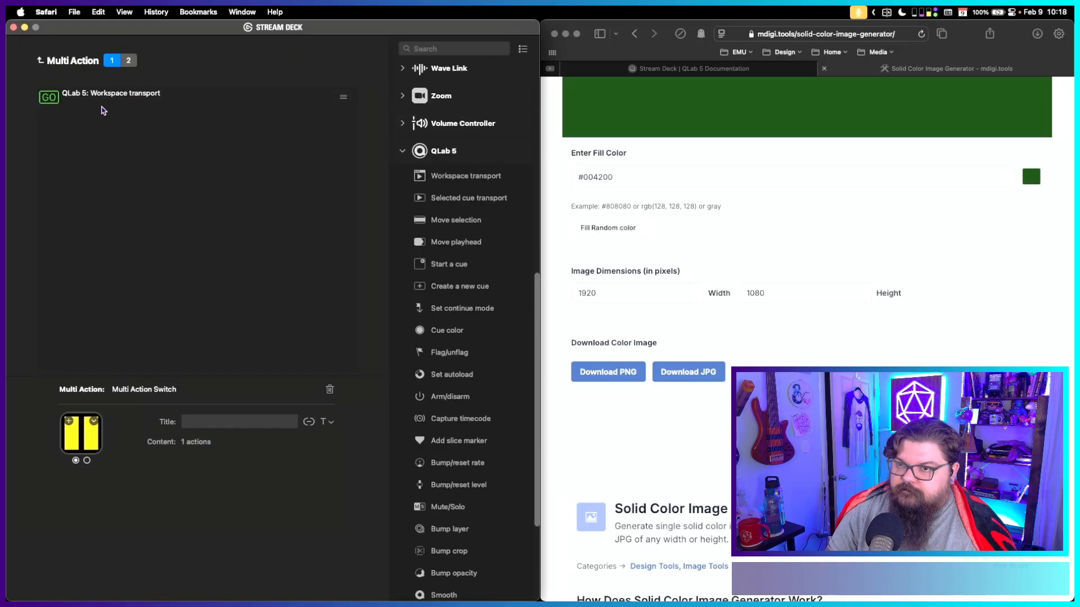
left_click(105, 100)
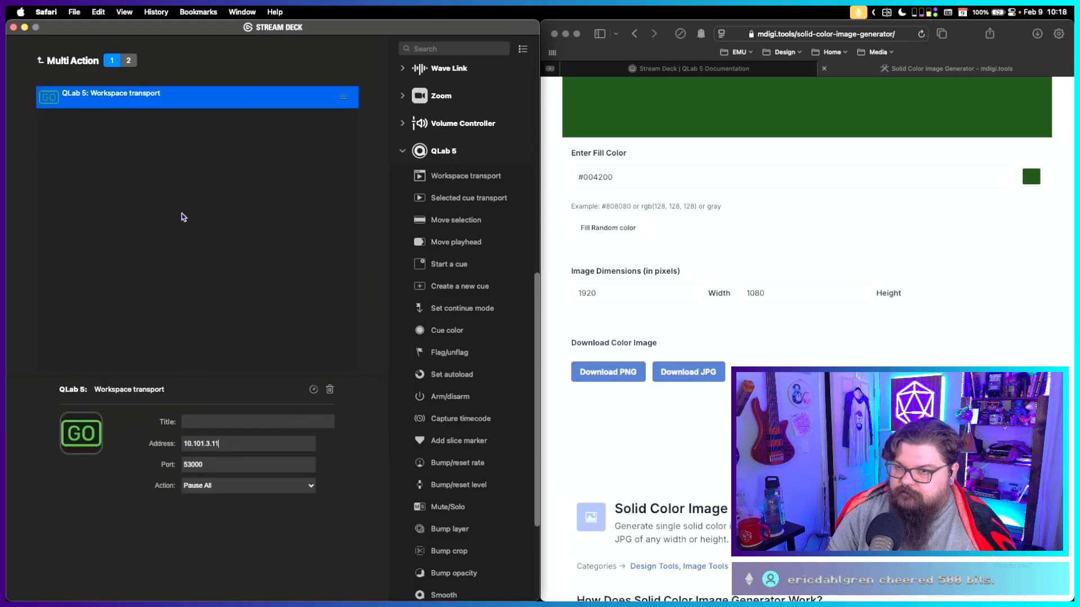
Set the address of the pause key's second-state Resume All action to 10.101.3.11 and return to the key layout.
left_click(128, 61)
left_click(135, 103)
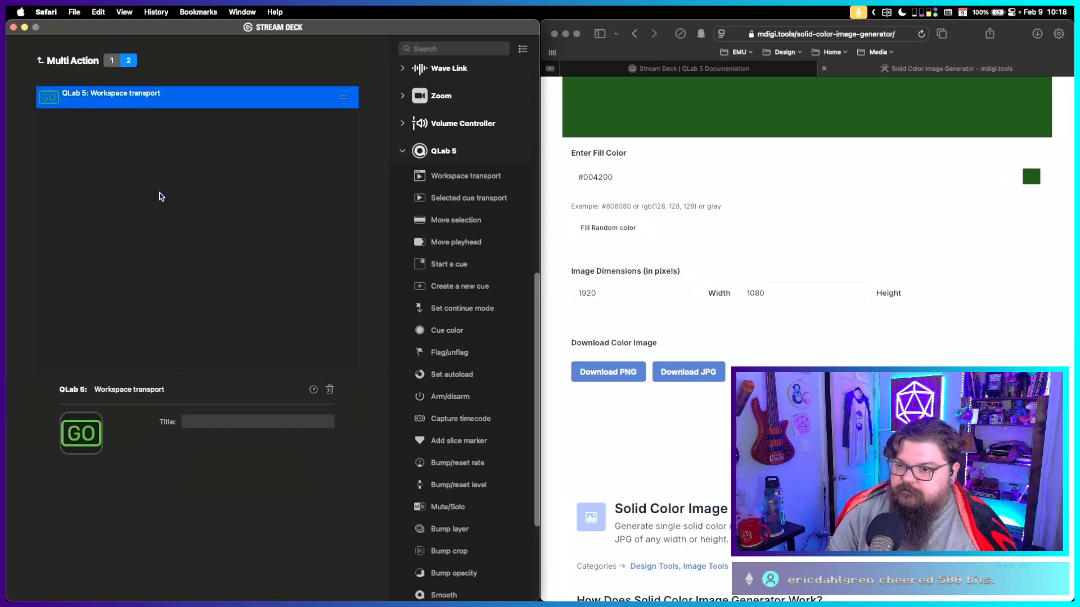
left_click_drag(228, 445, 165, 443)
key("super+v")
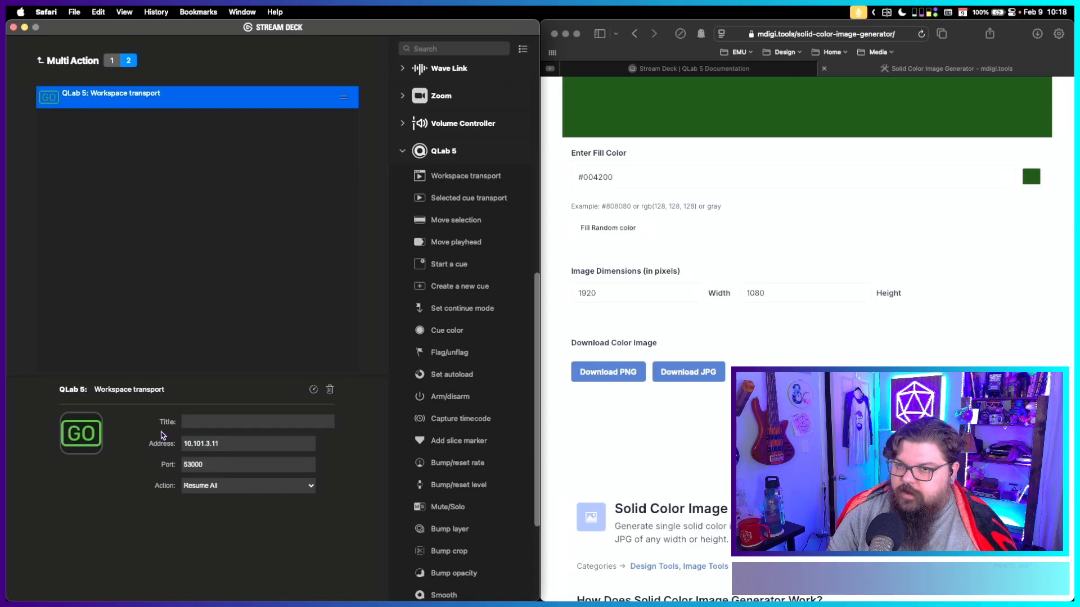
left_click(56, 63)
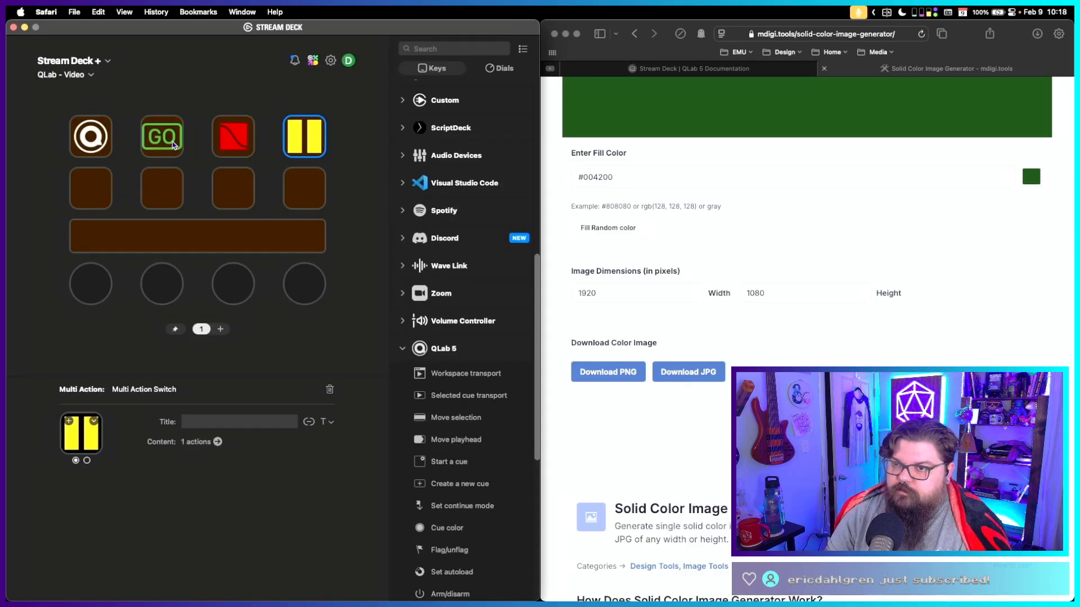
Switch to the QLab - Audio profile.
left_click(74, 76)
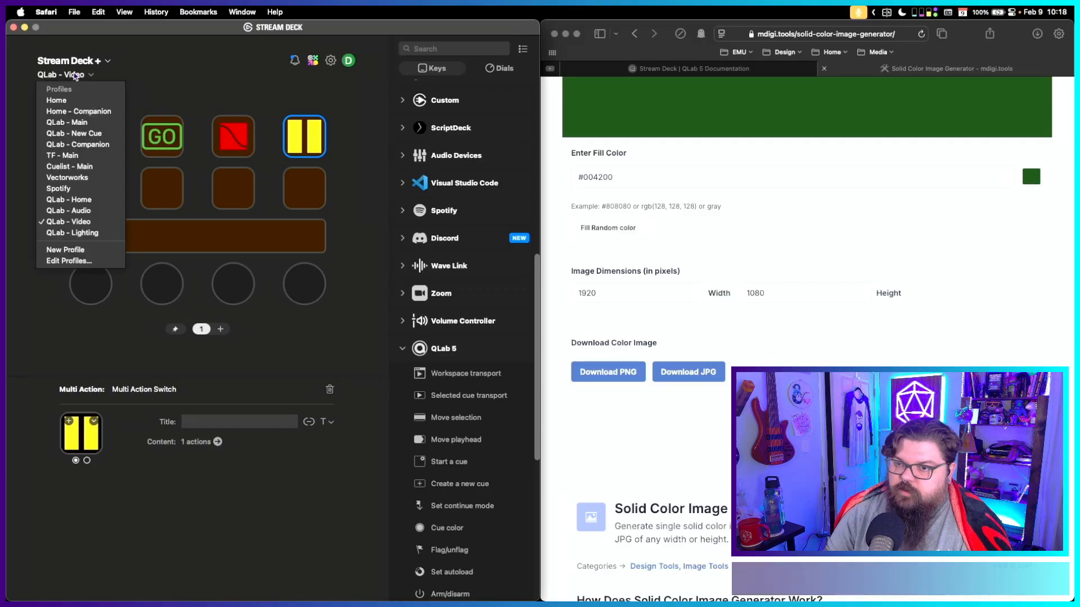
left_click(82, 213)
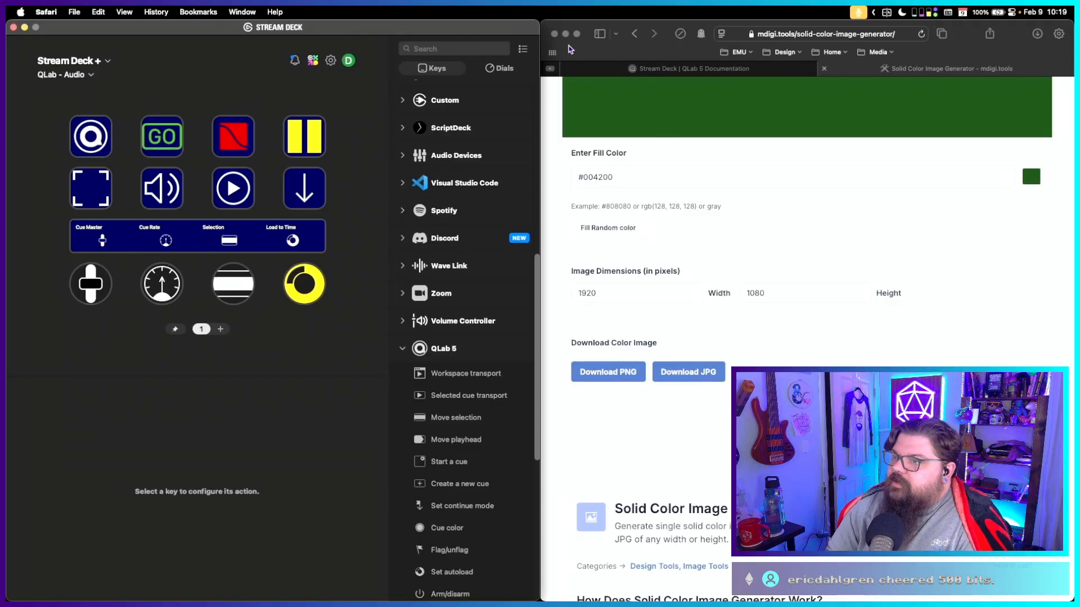
Widen the browser window and open beyondmerchstore.etsy.com in a new tab.
left_click_drag(541, 29, 323, 29)
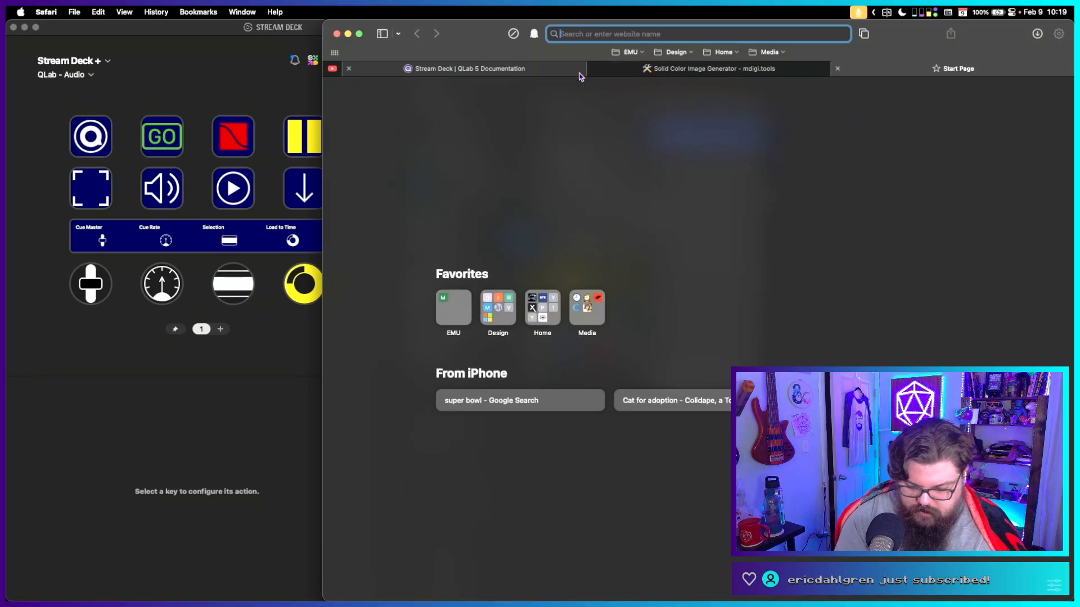
type("beyond")
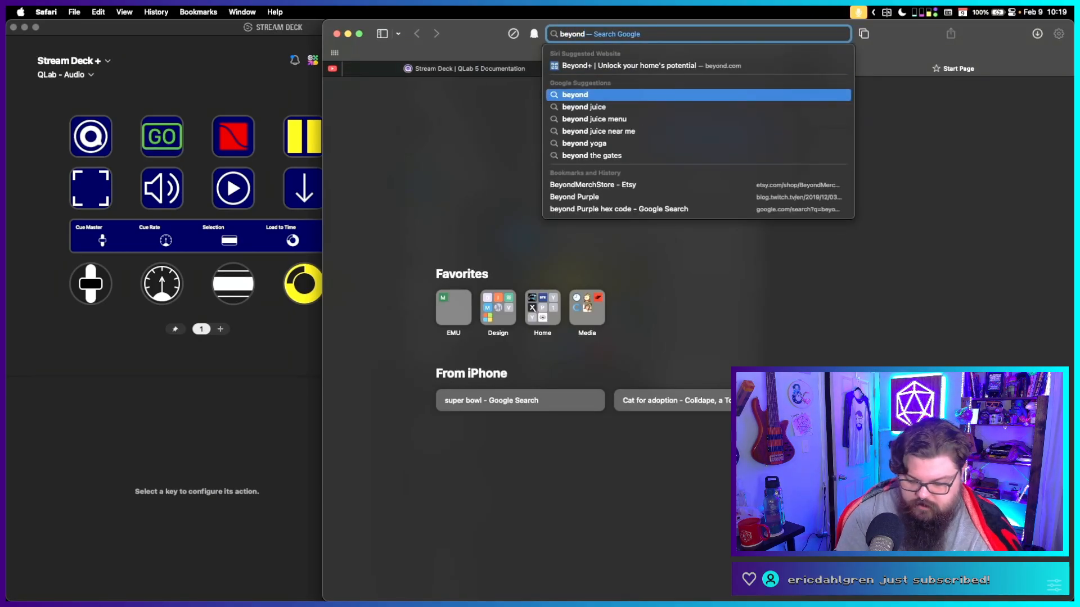
type("merchstor")
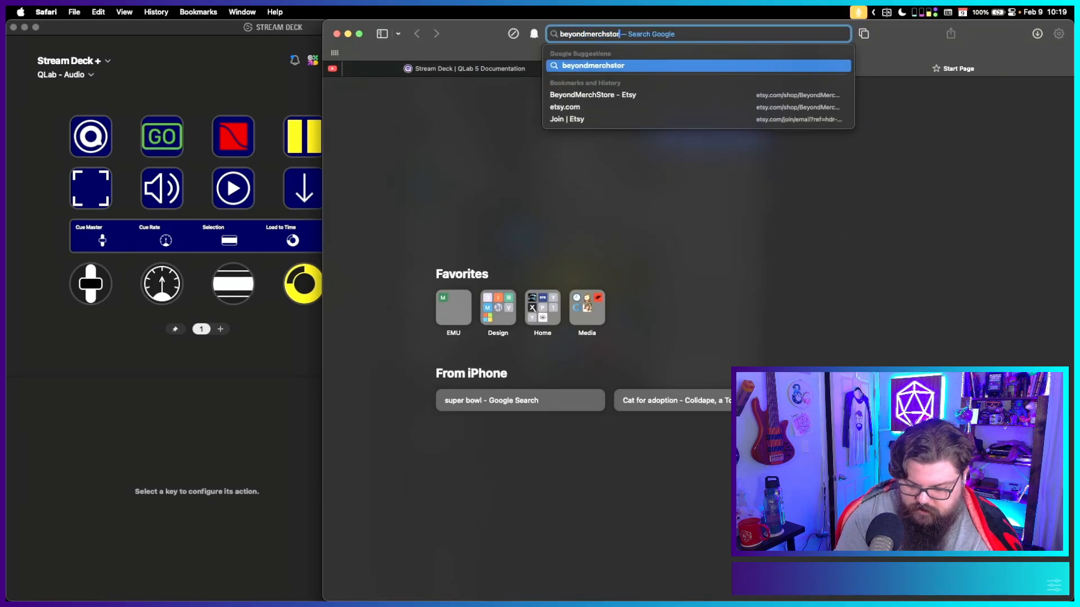
type("e.etsy.com")
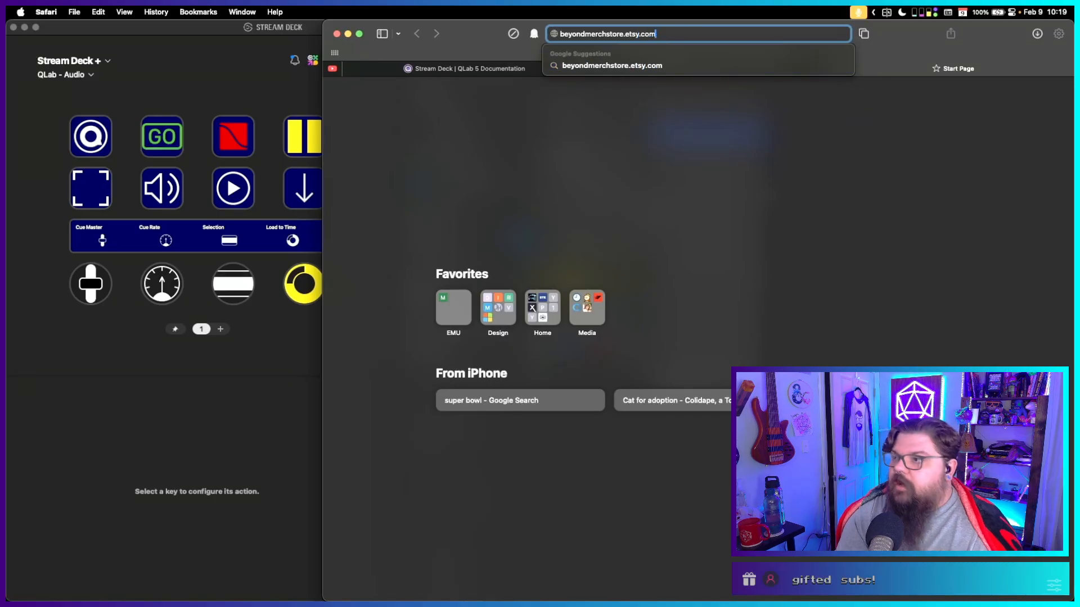
key("Return")
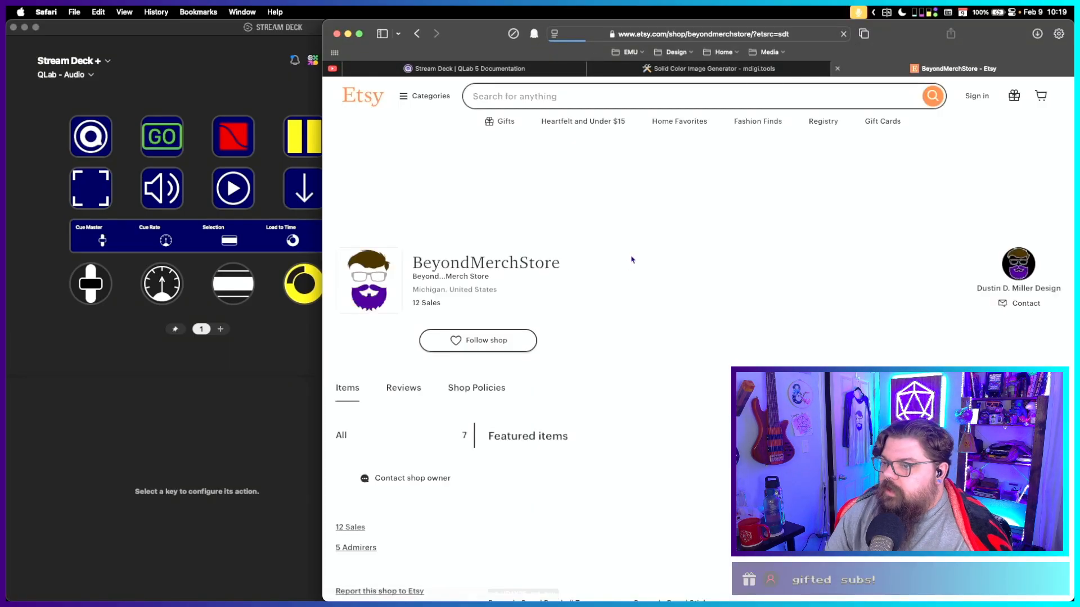
Browse the shop's items and open the Beyond...Beard Baseball Tee listing.
scroll(660, 280, "down", 5)
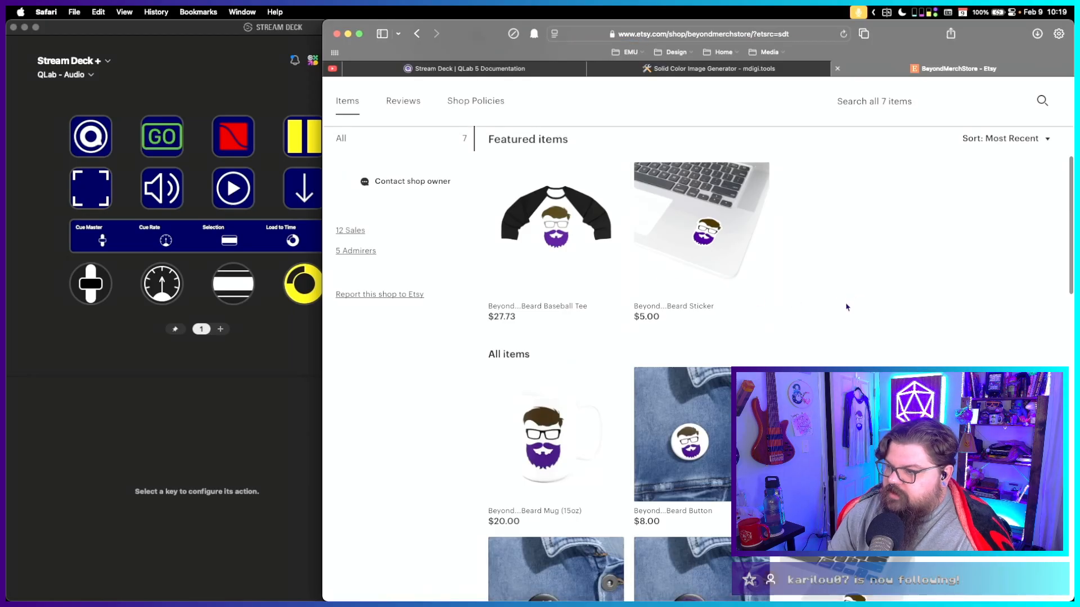
scroll(847, 307, "down", 3)
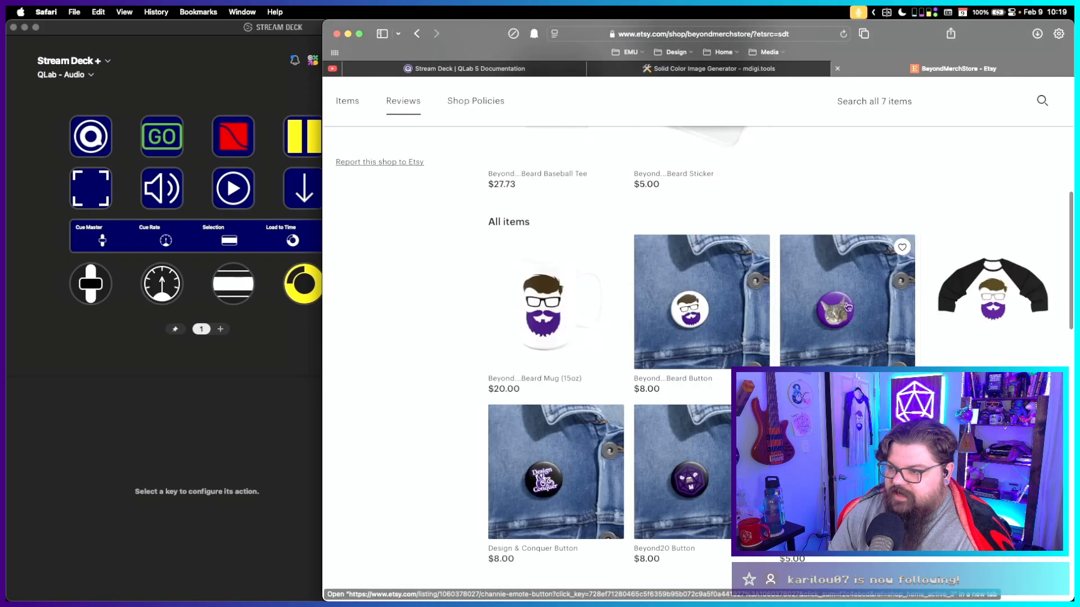
scroll(825, 306, "up", 6)
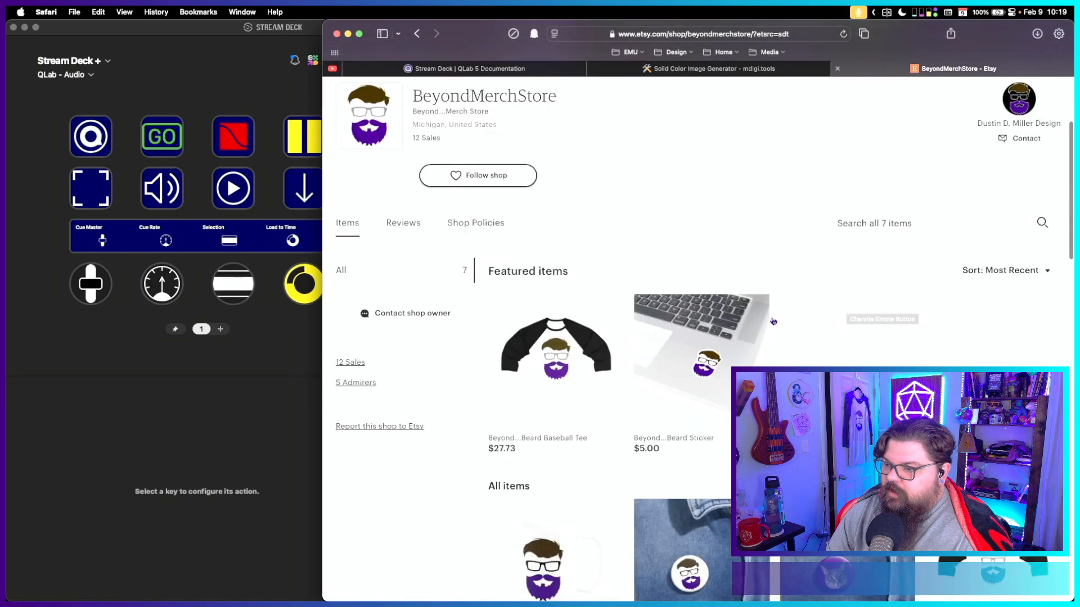
scroll(675, 337, "down", 1)
left_click(533, 377)
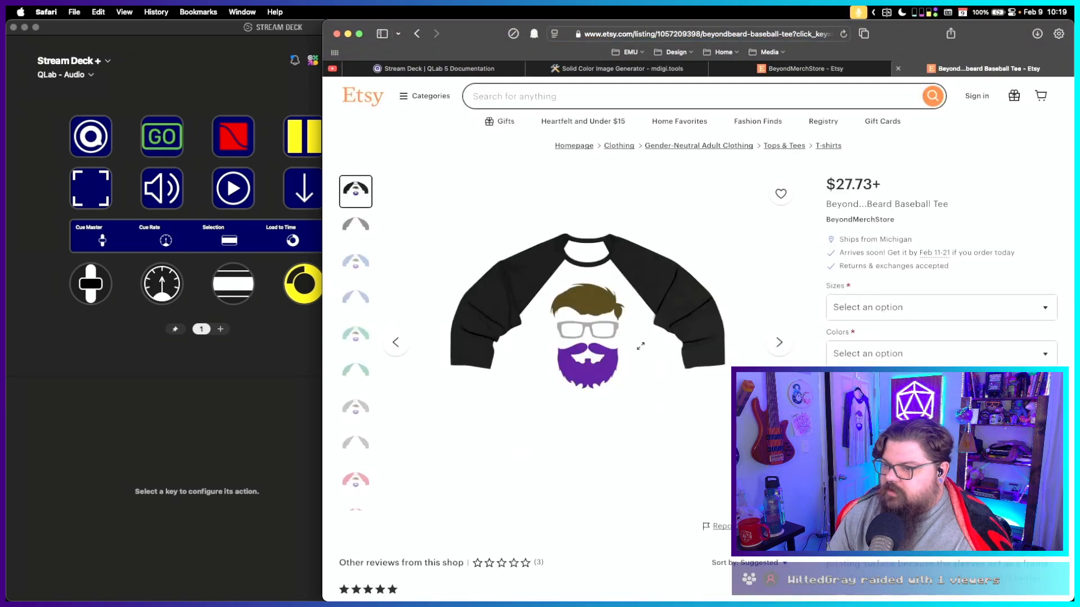
Look through the baseball tee's photos in different sleeve colors, ending on the red front view, and return to the shop page.
scroll(352, 369, "down", 3)
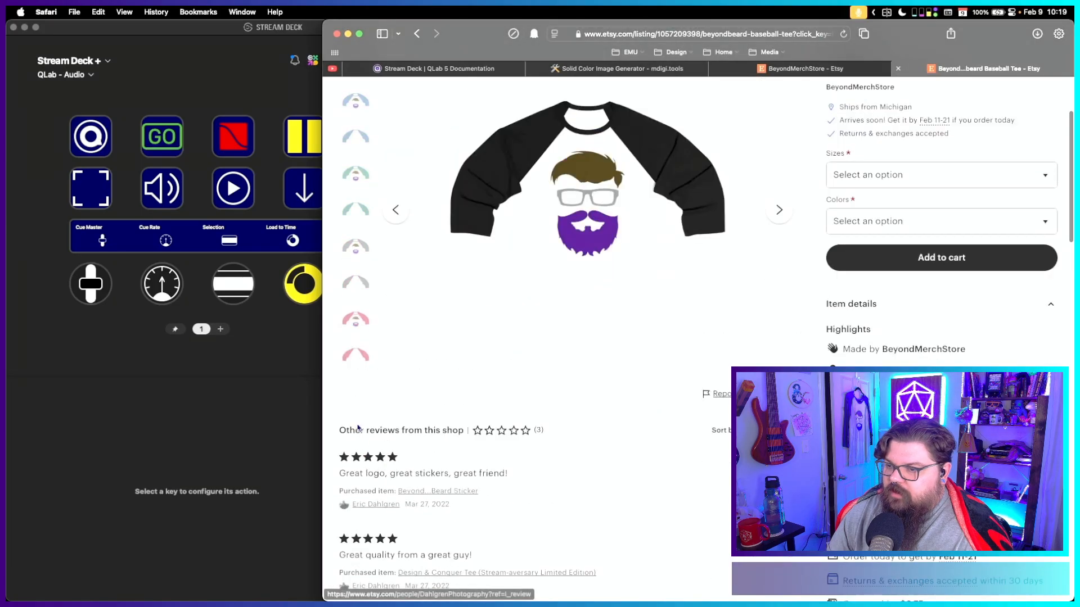
scroll(353, 368, "up", 1)
left_click(355, 315)
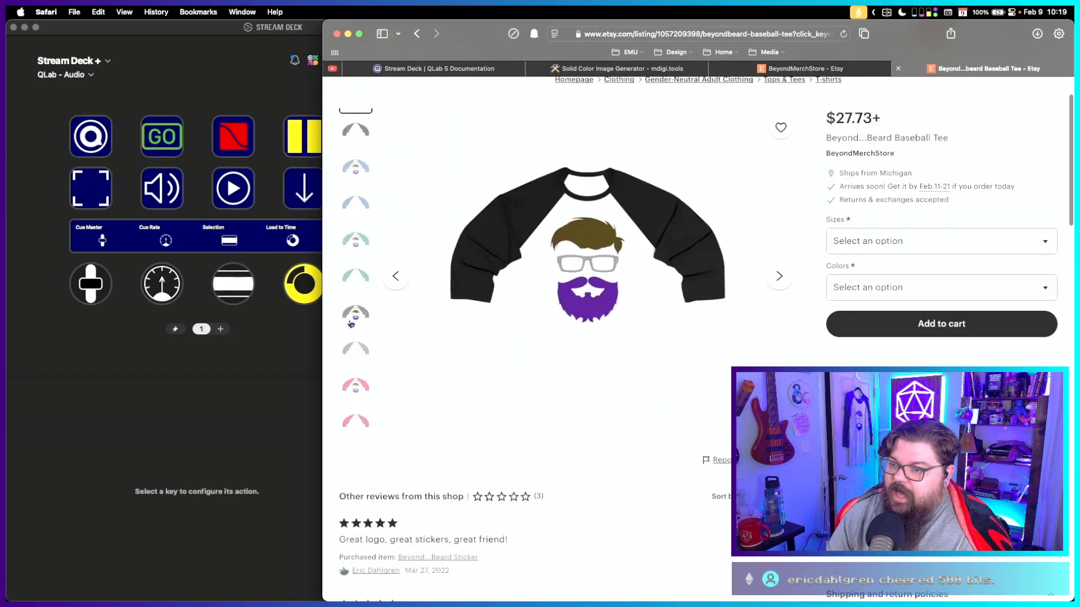
left_click(355, 385)
key("Right")
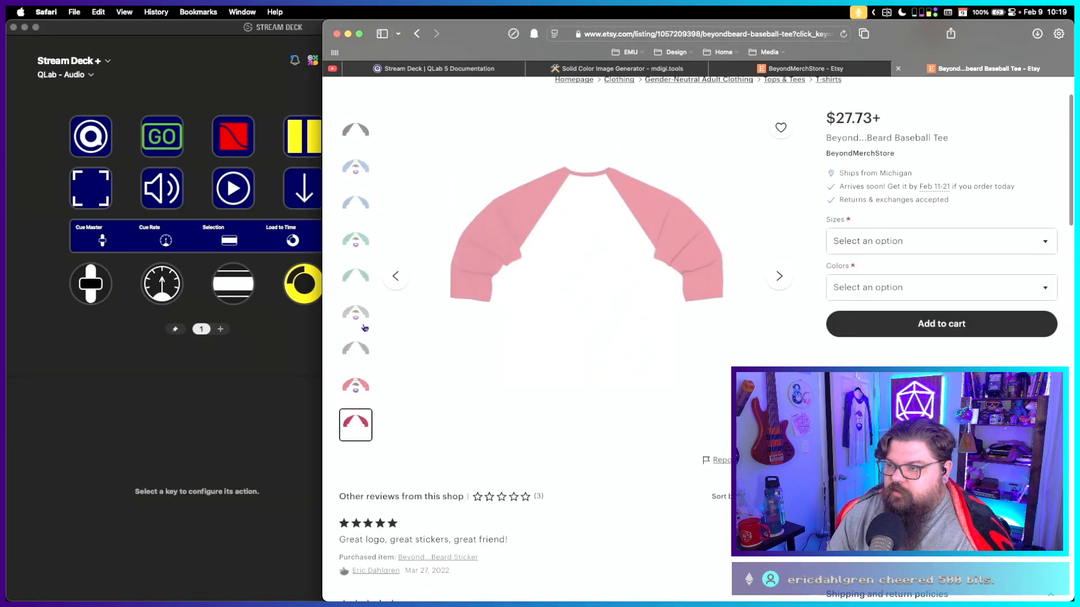
scroll(360, 338, "down", 1)
scroll(360, 338, "up", 2)
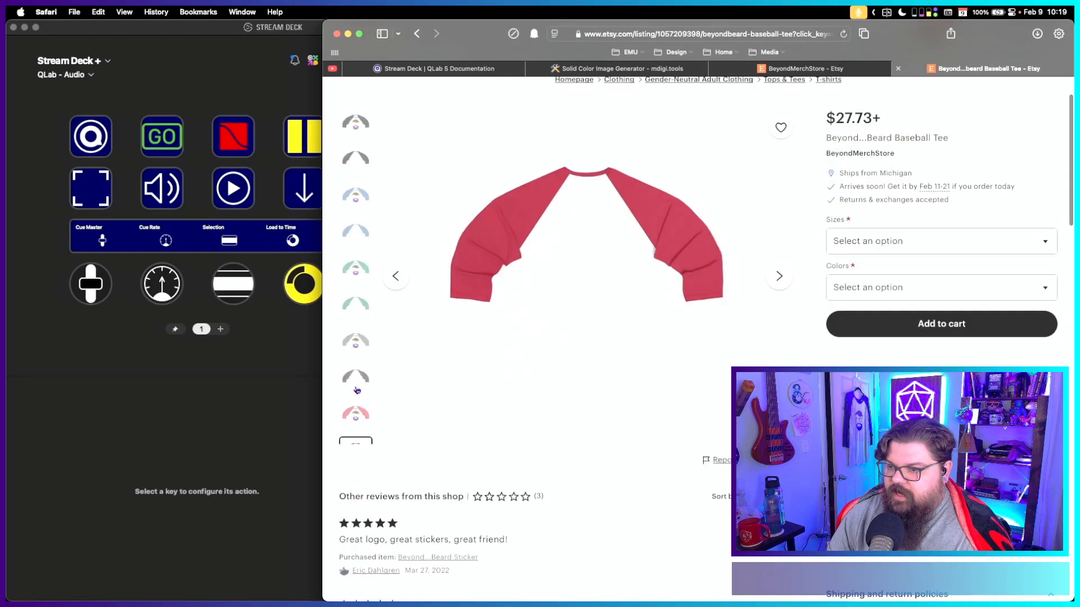
key("Right")
key("Right")
key("Right")
key("Right")
key("Right")
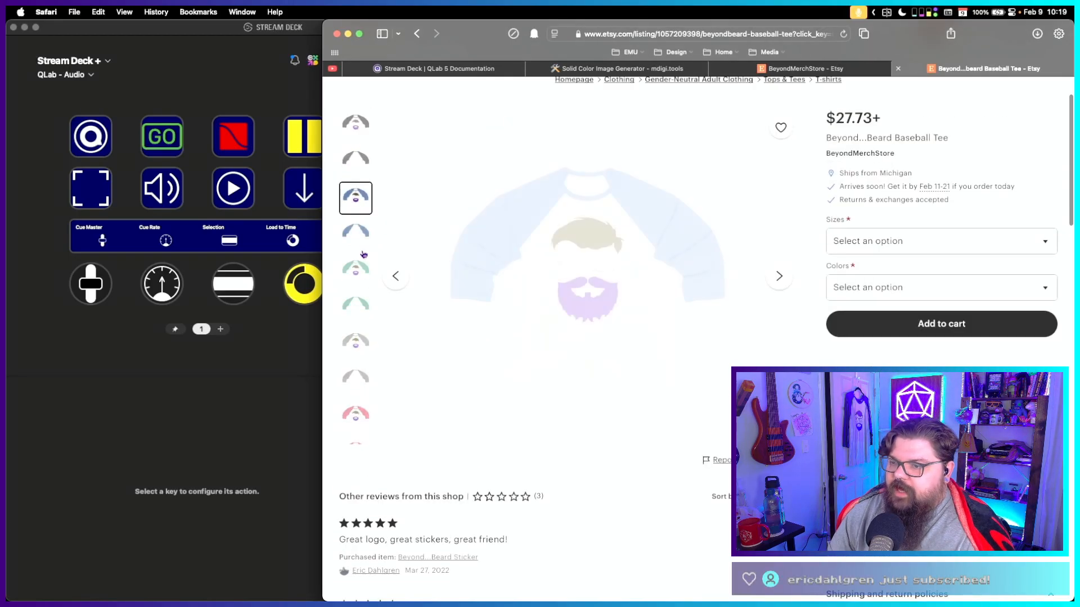
key("Right")
key("Right")
left_click(352, 388)
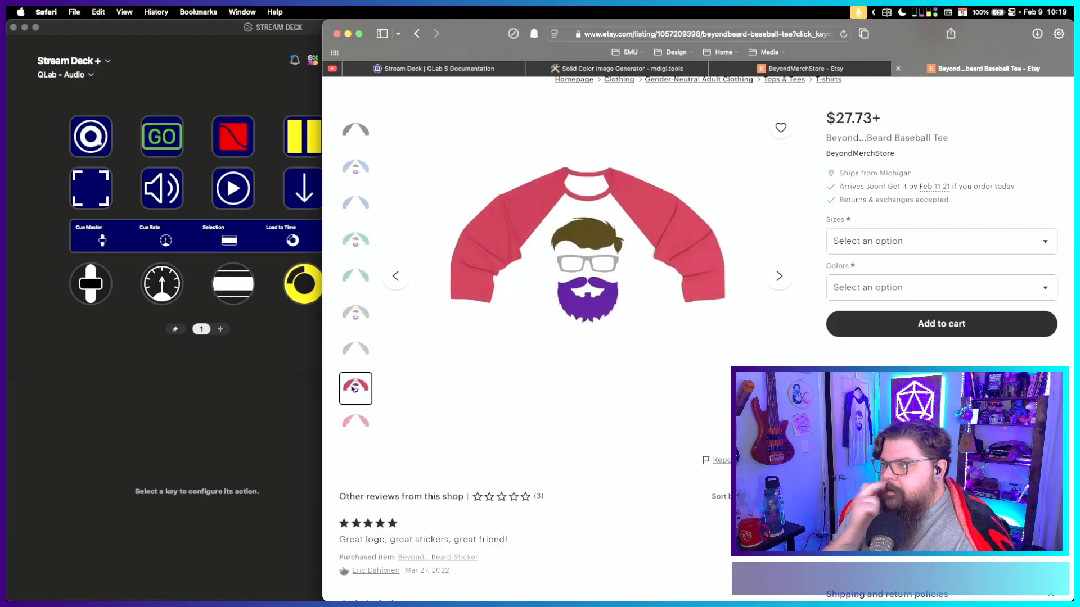
left_click(421, 36)
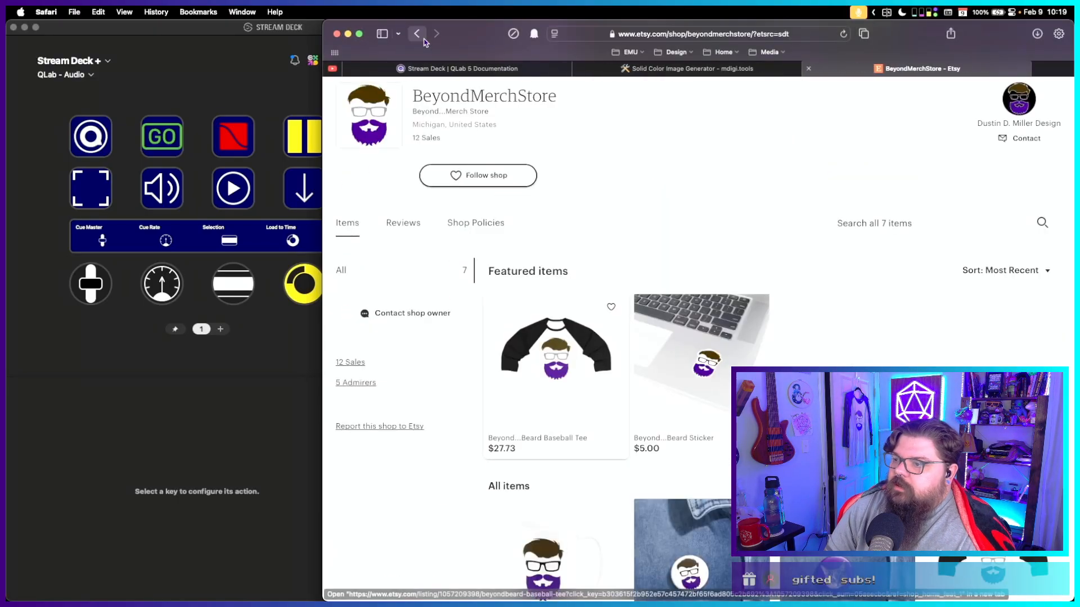
Open the Beyond...Beard Sticker listing and select its Transparent and White type options in turn.
left_click(675, 360)
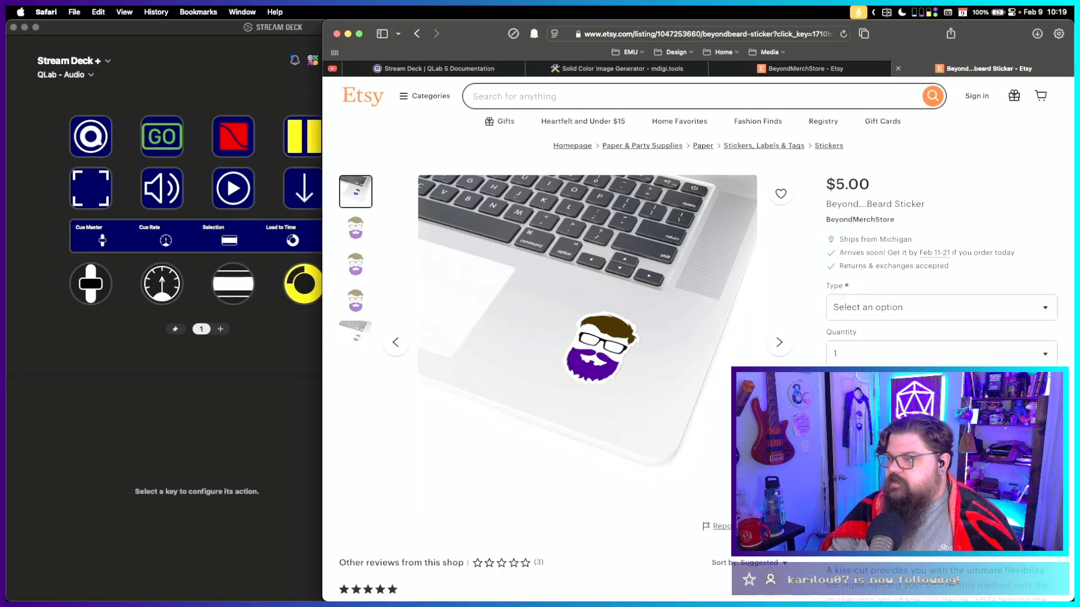
left_click(893, 309)
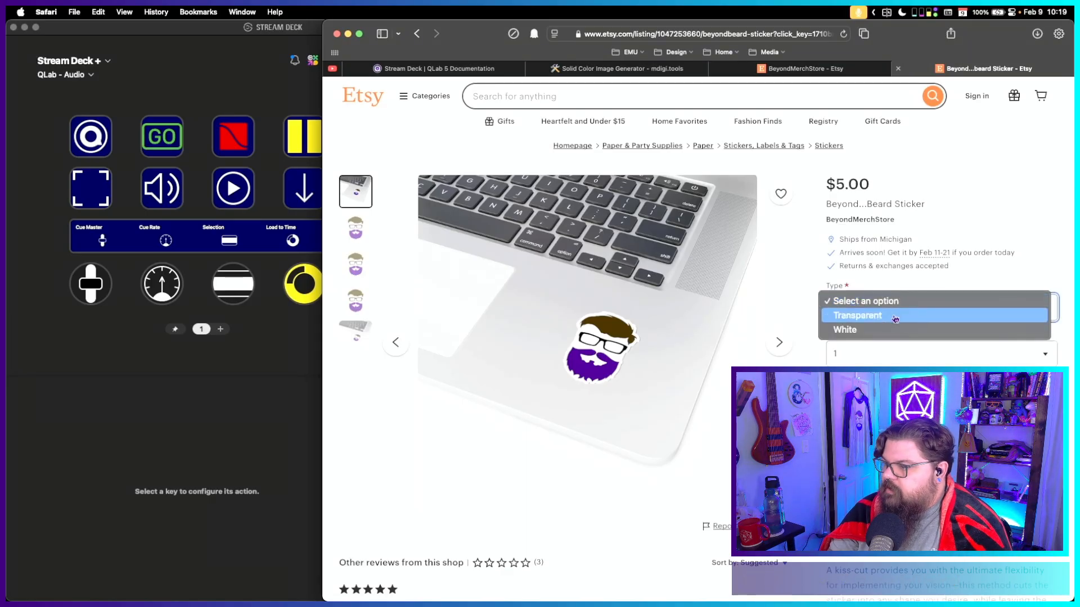
left_click(895, 319)
left_click(895, 313)
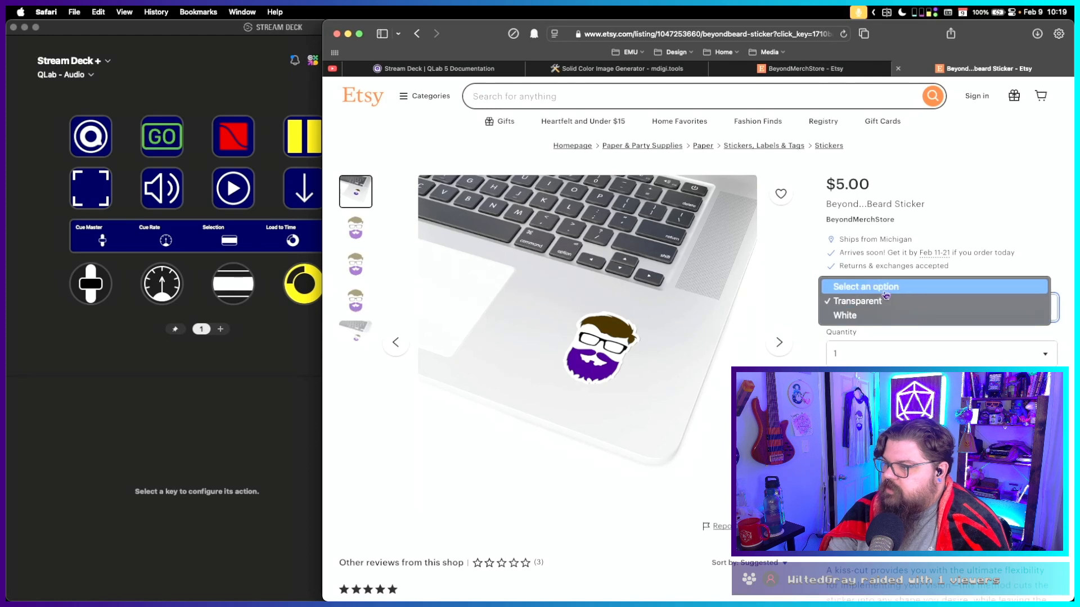
left_click(869, 314)
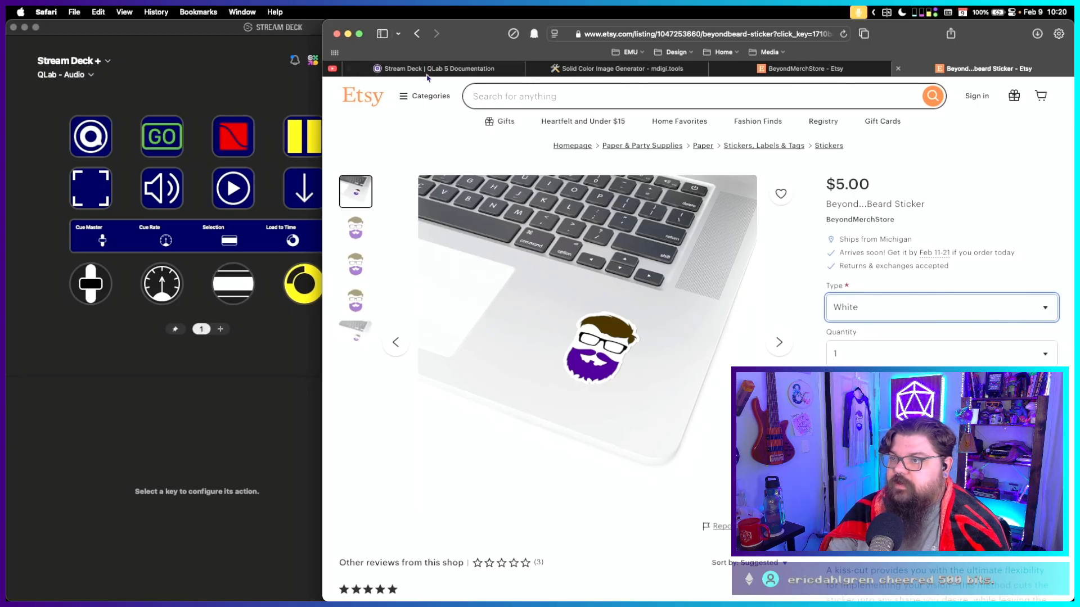
Close the sticker listing and shop pages, and narrow the browser window to uncover the whole Stream Deck window.
left_click(418, 35)
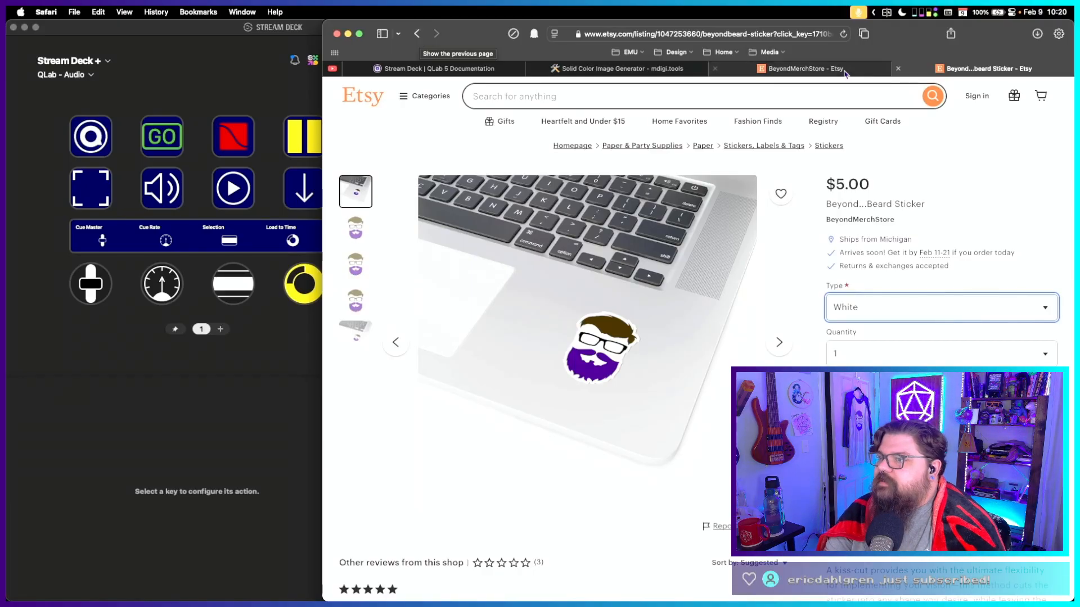
scroll(803, 214, "down", 5)
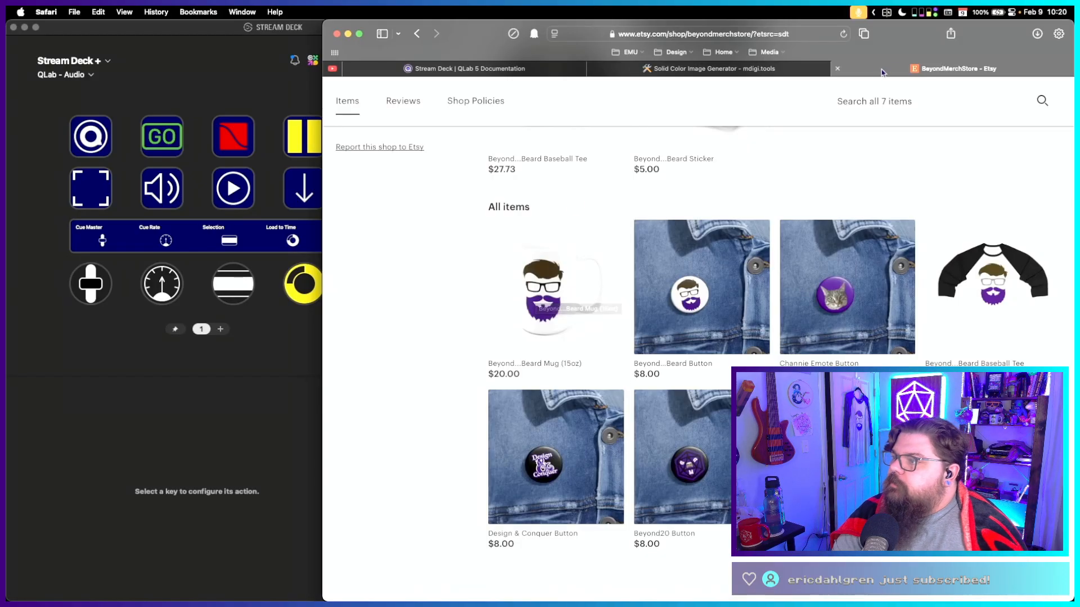
left_click(837, 69)
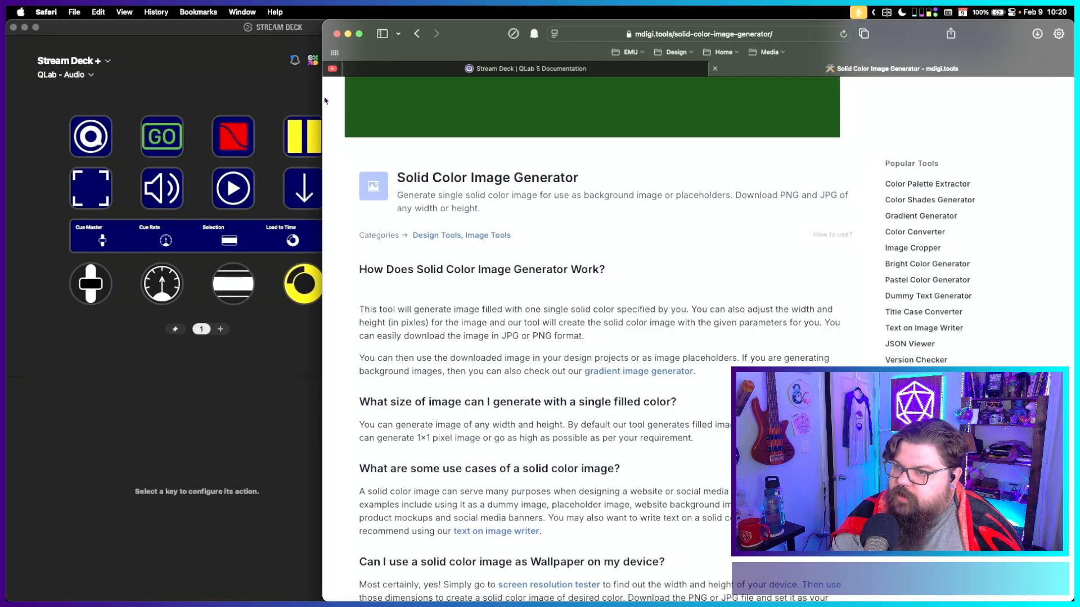
left_click_drag(321, 95, 533, 110)
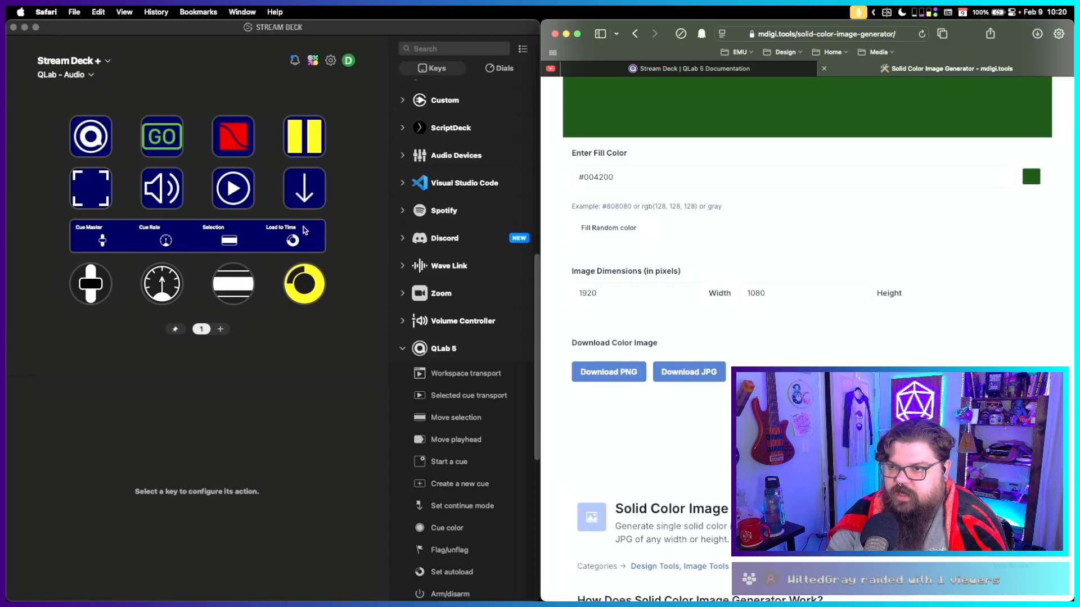
Copy the Group cue key from the QLab - Audio profile to the first second-row key of QLab - Video and open its address for editing.
left_click(80, 73)
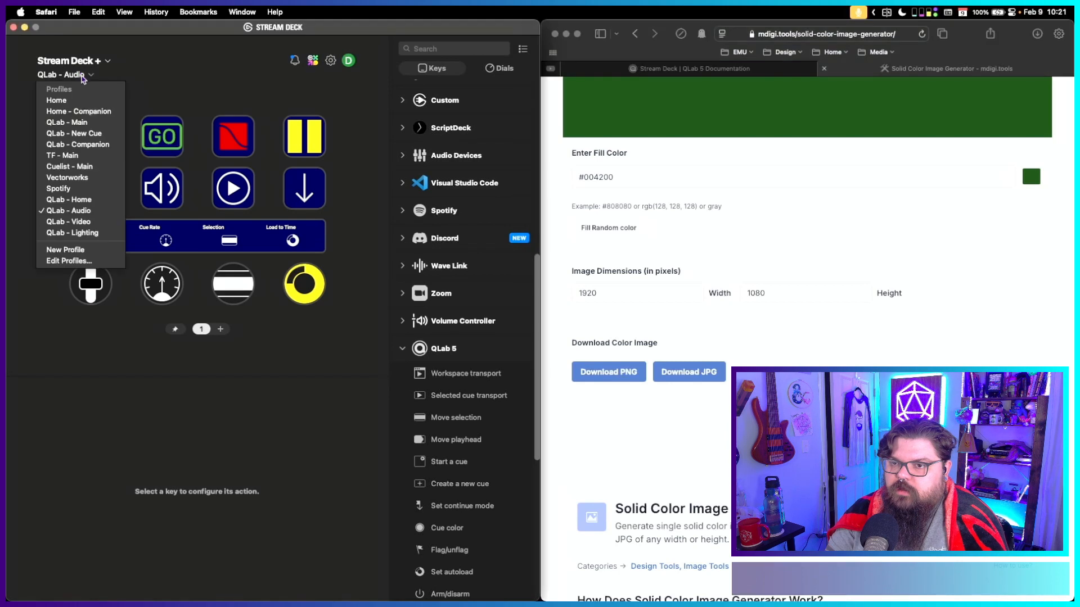
left_click(84, 221)
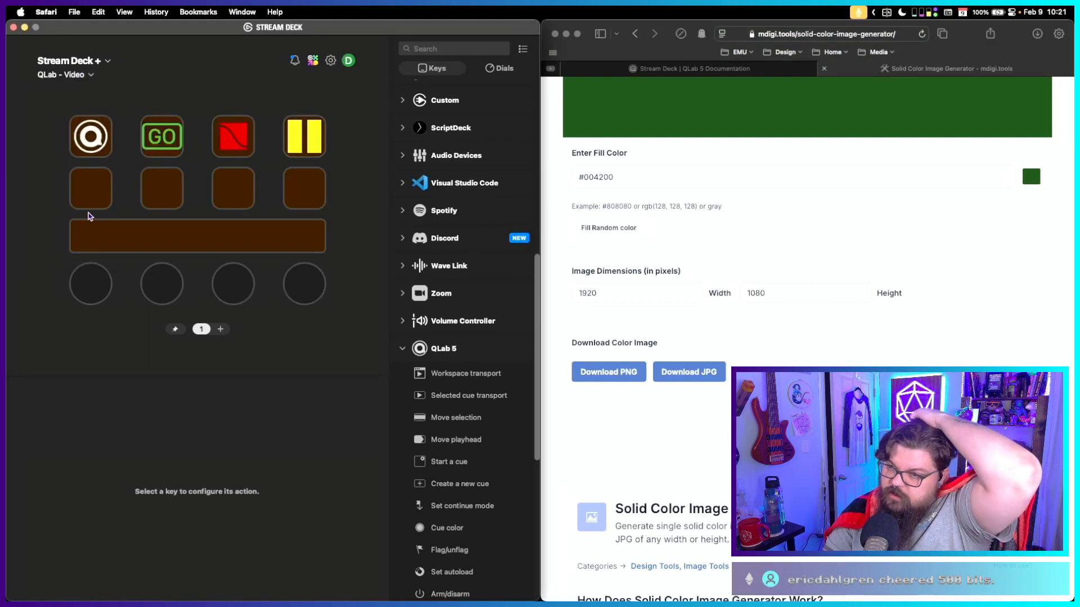
left_click(80, 75)
left_click(93, 210)
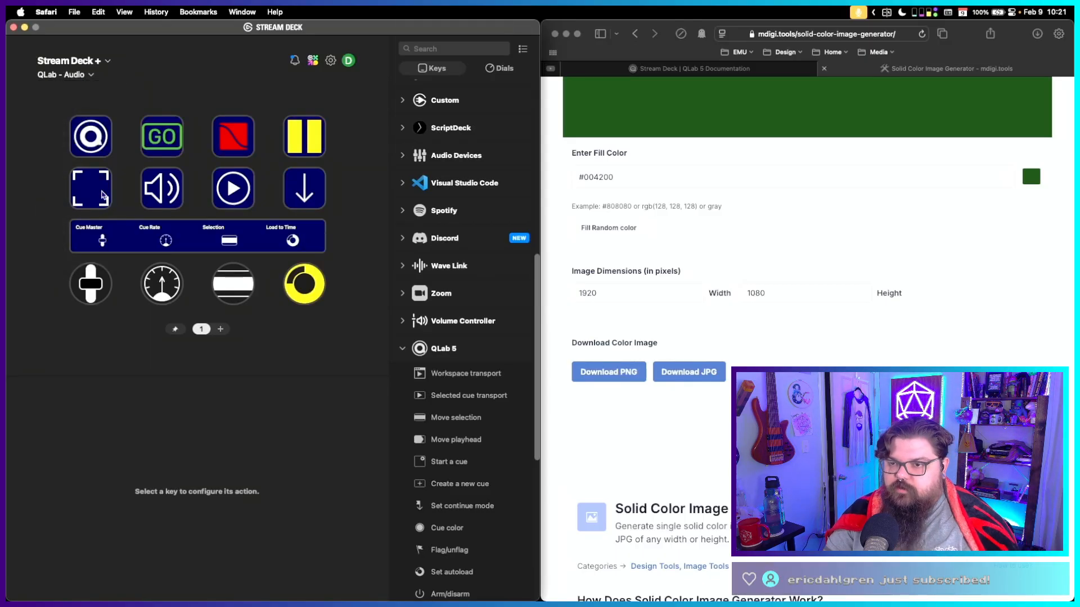
left_click(104, 195)
left_click(87, 75)
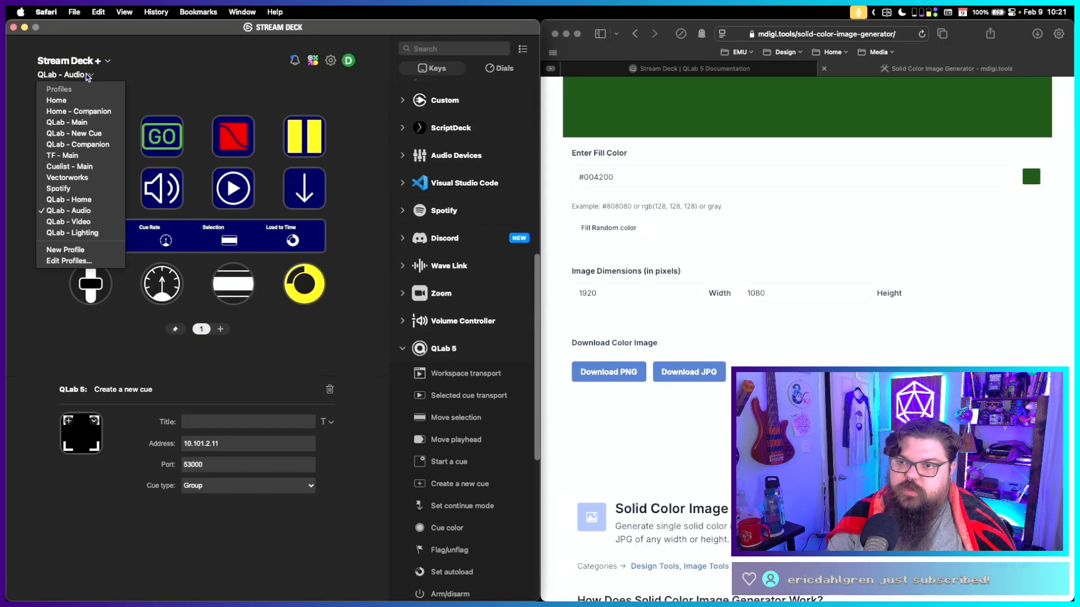
left_click(77, 206)
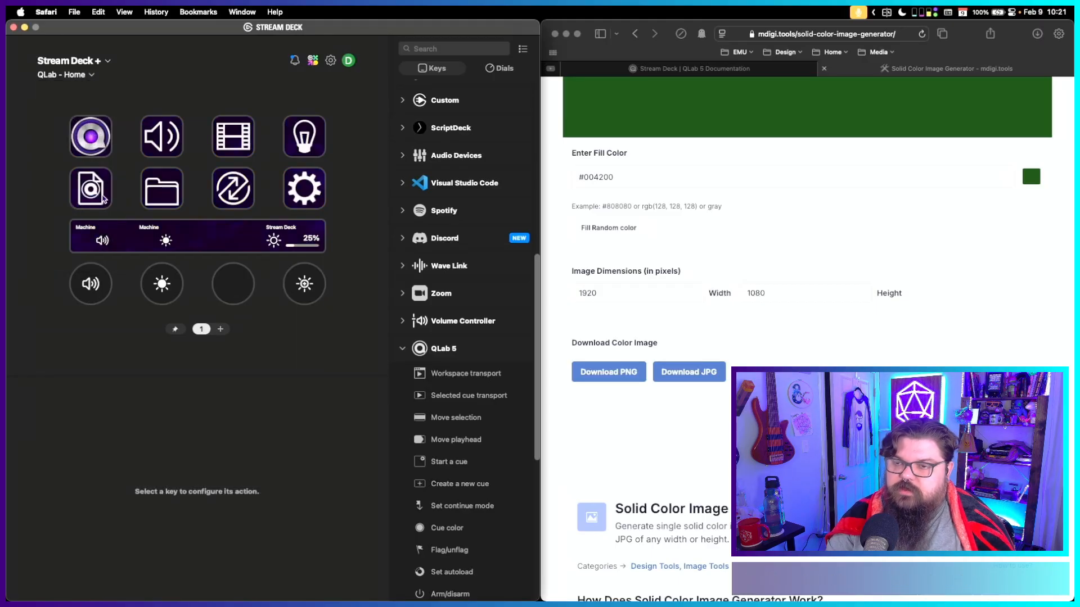
left_click(81, 75)
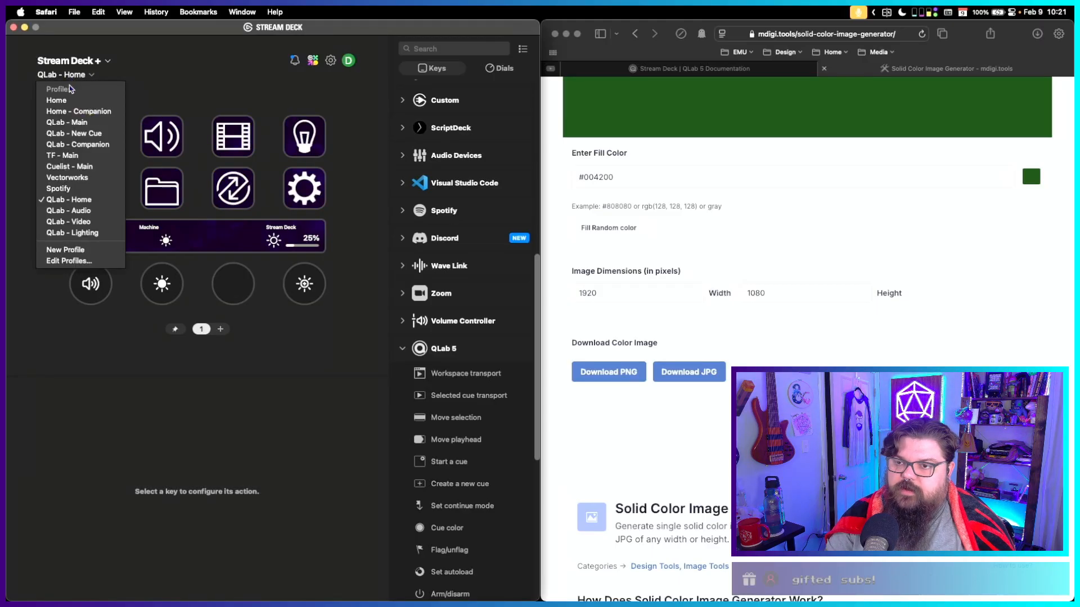
left_click(84, 220)
left_click(90, 196)
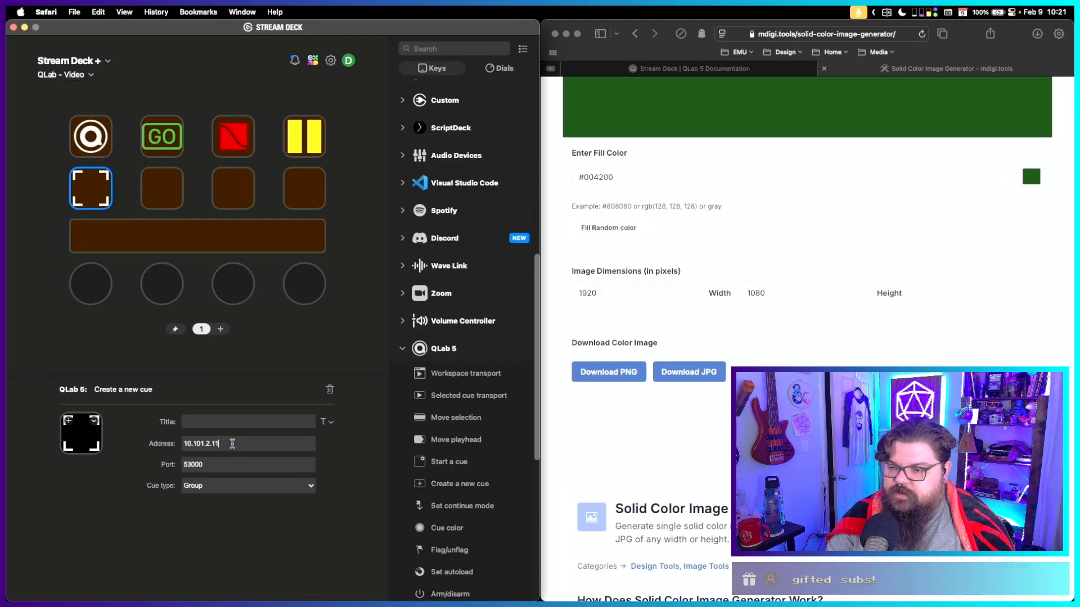
left_click(204, 444)
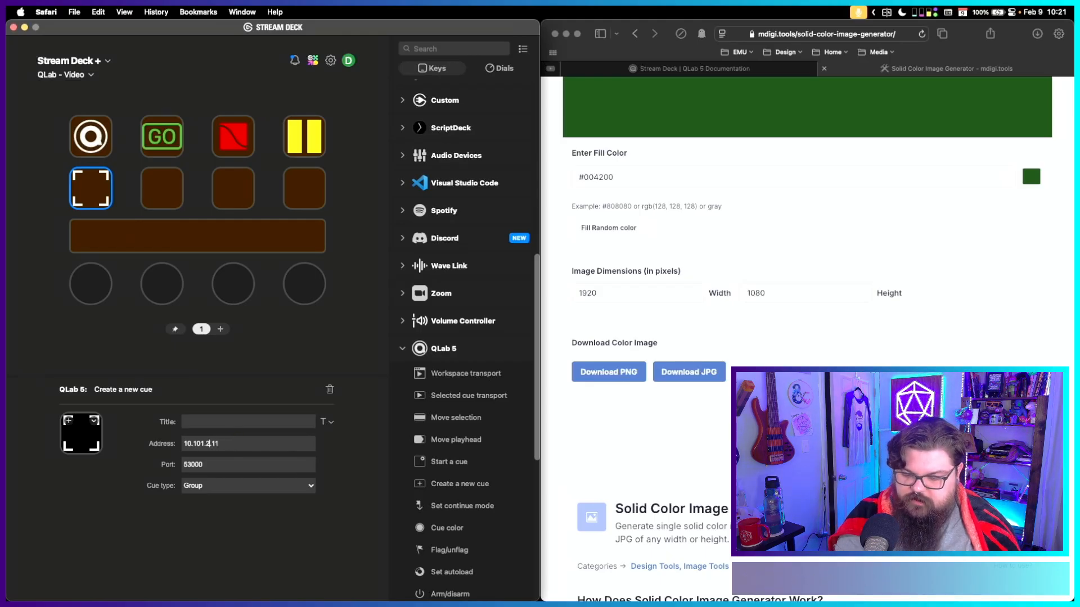
left_click(129, 214)
Copy the speaker folder key from QLab - Audio to the second second-row key of QLab - Video and give it the film strip icon.
left_click(72, 75)
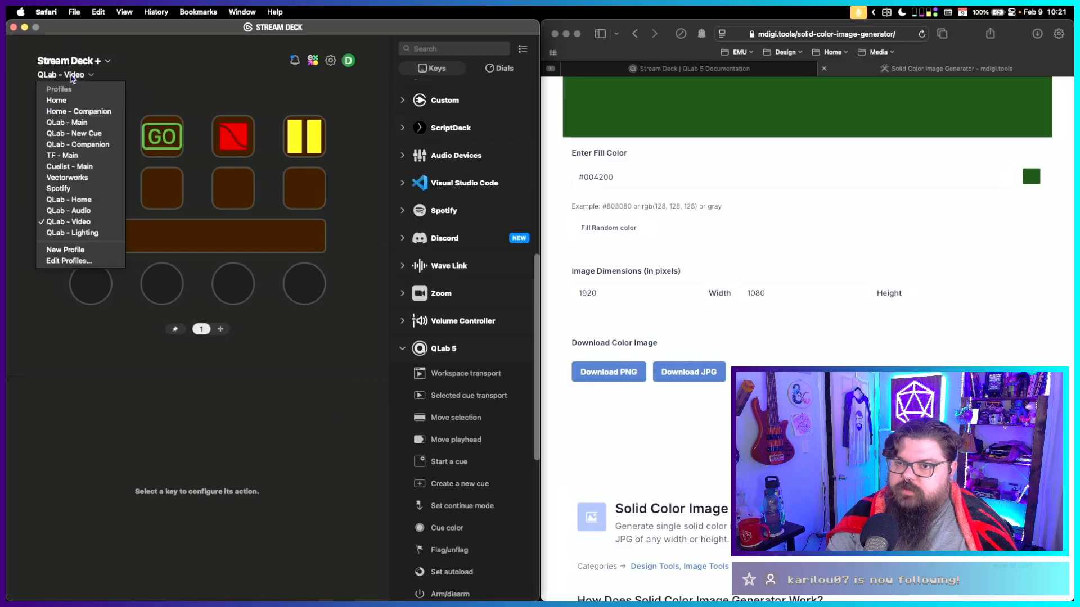
left_click(77, 211)
left_click(153, 192)
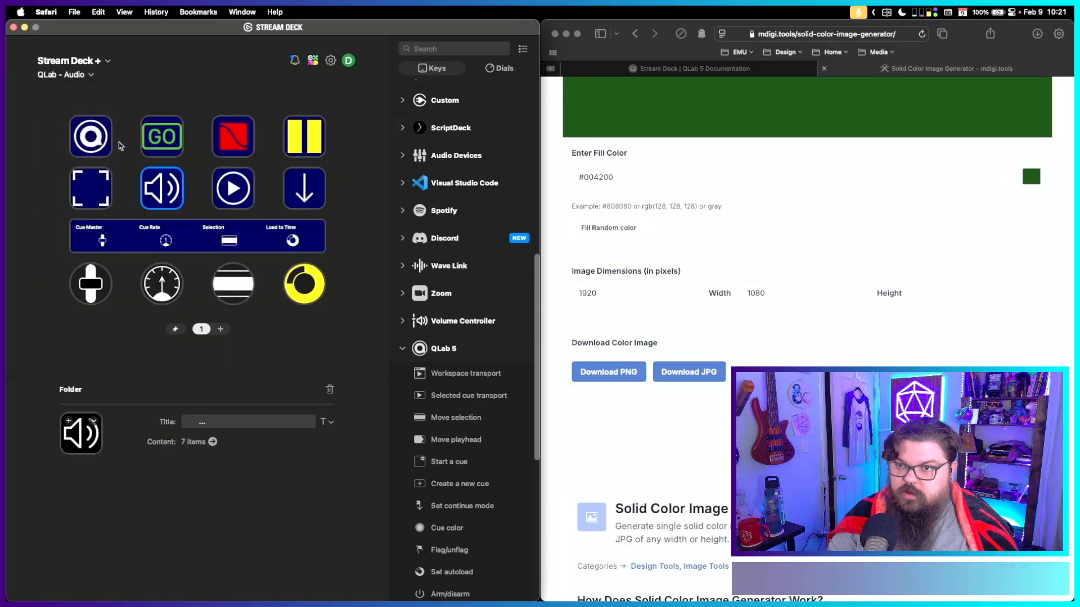
left_click(66, 73)
left_click(73, 218)
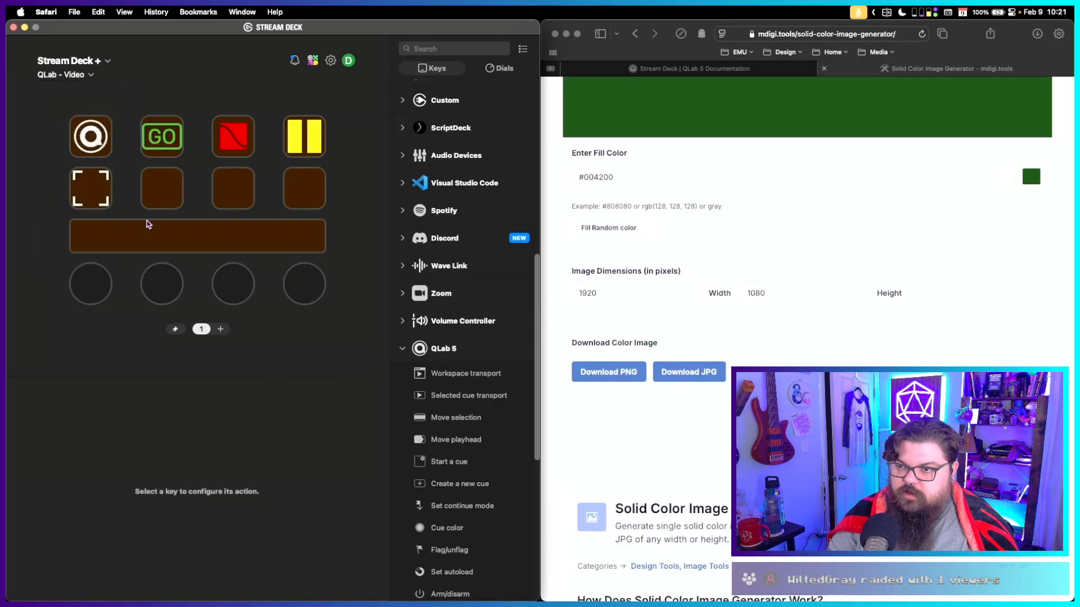
left_click(162, 202)
key("super+v")
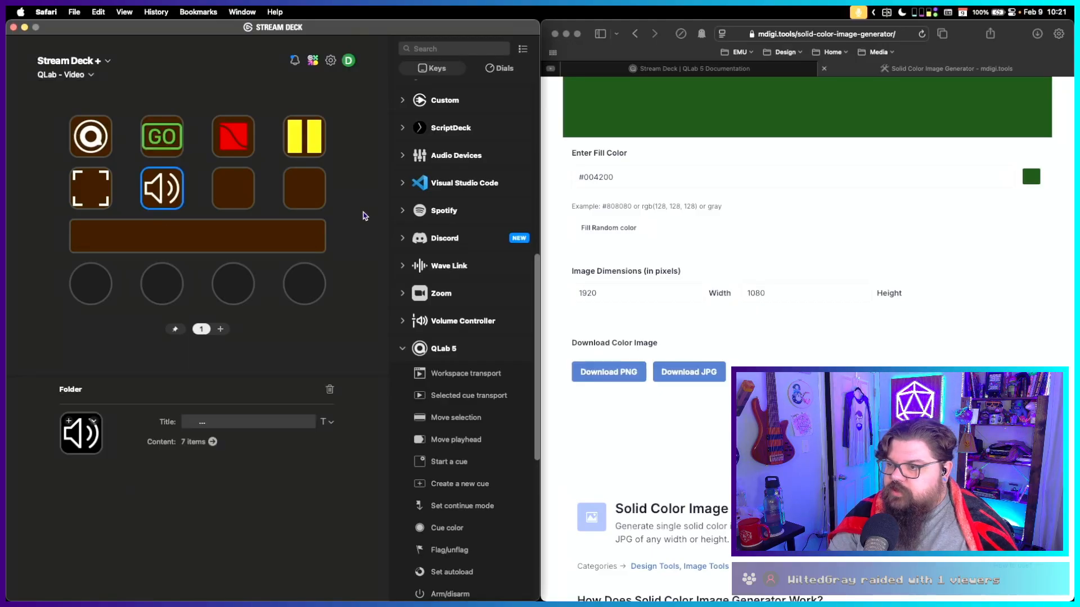
left_click(69, 423)
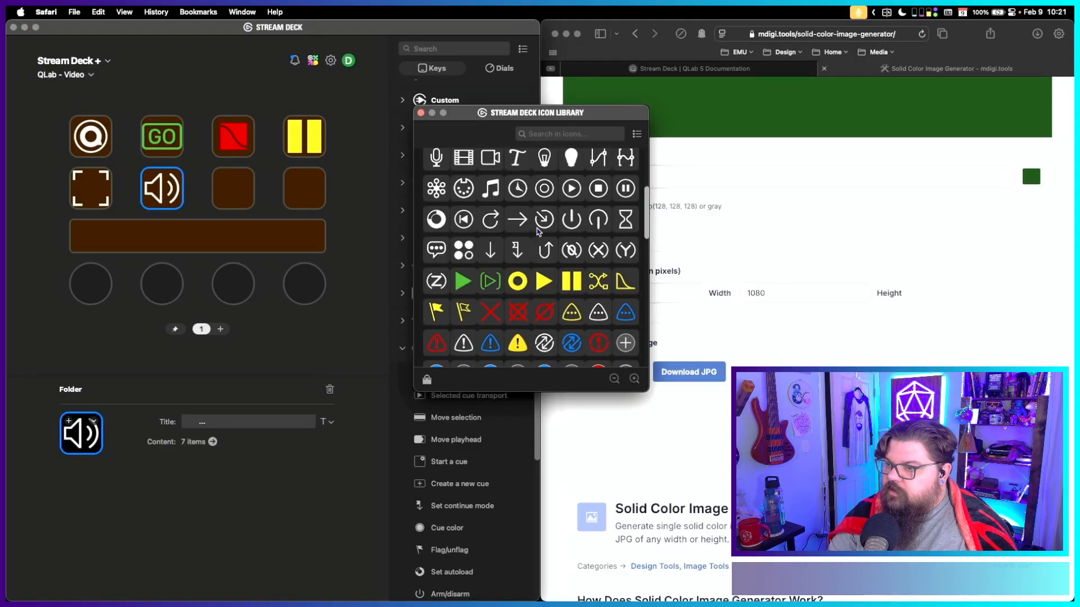
left_click(468, 163)
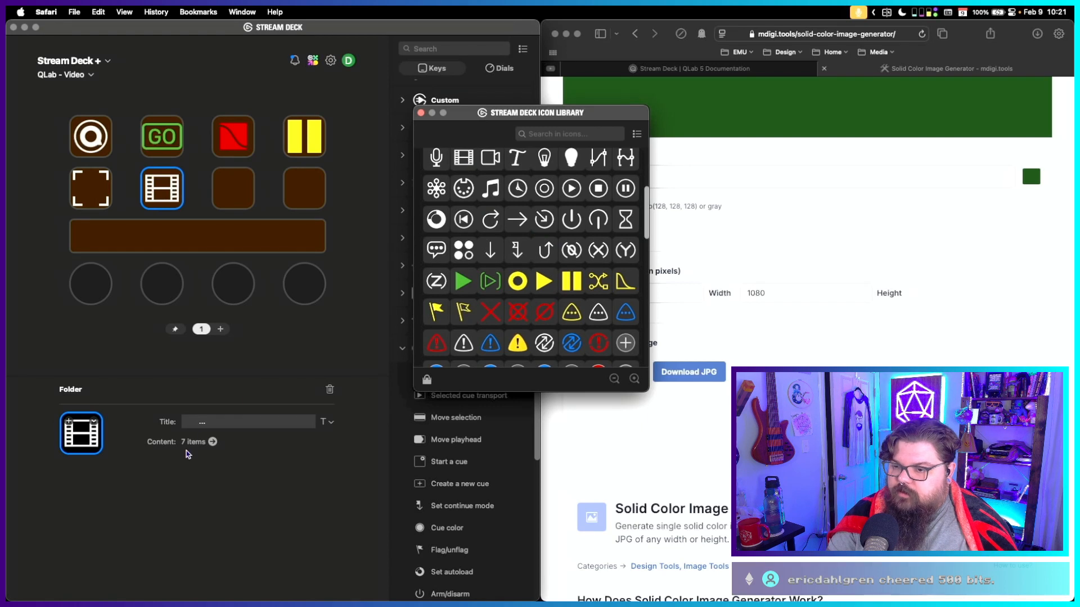
Inside the film strip folder, change the Audio key's cue type to Video and the Mic key's cue type to Camera.
double_click(168, 197)
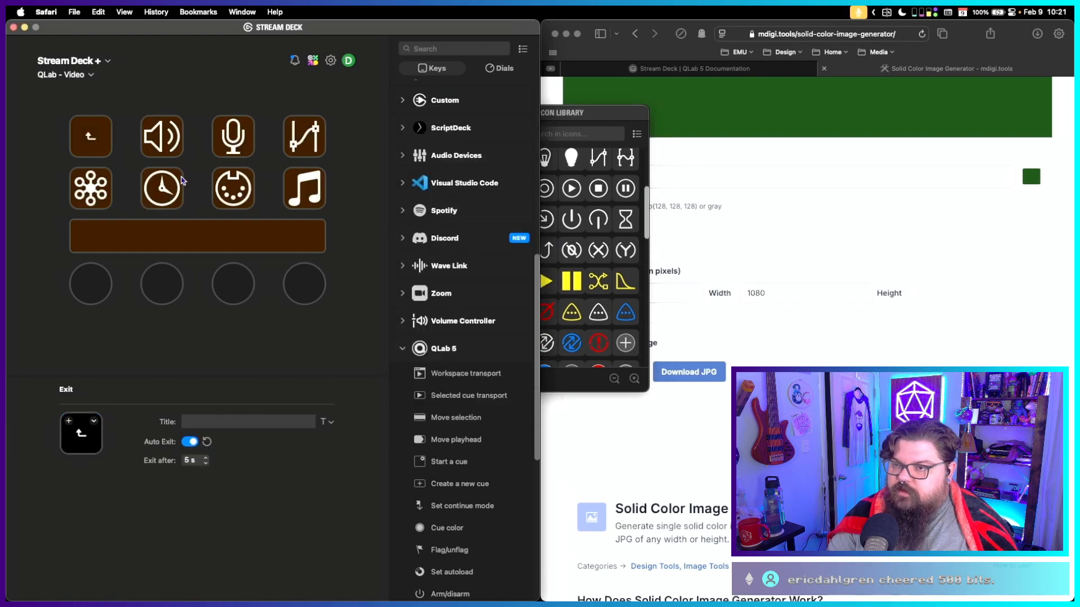
left_click(177, 139)
left_click(243, 487)
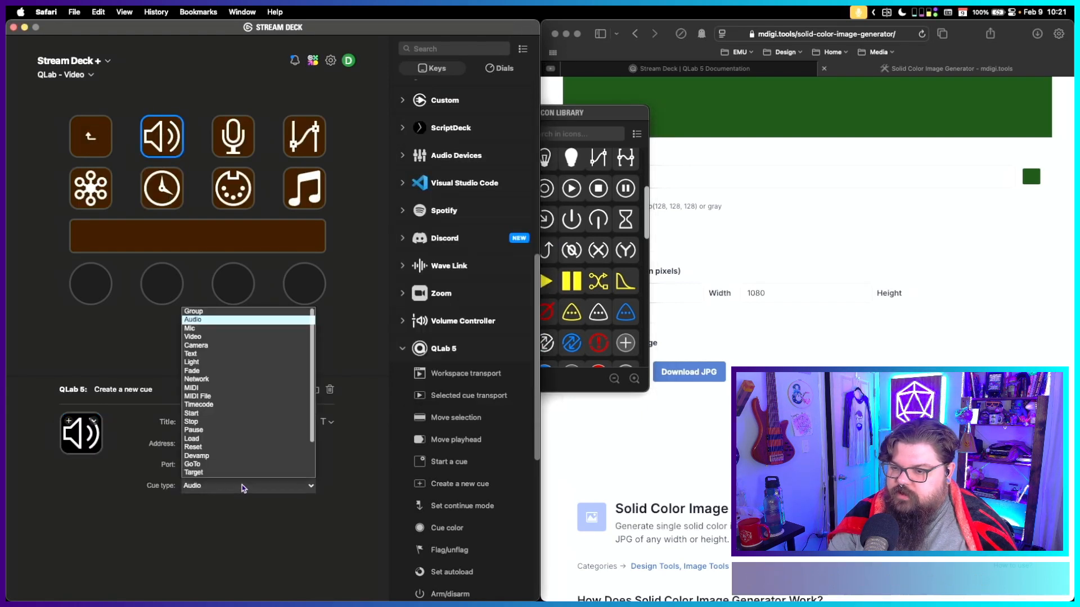
left_click(207, 337)
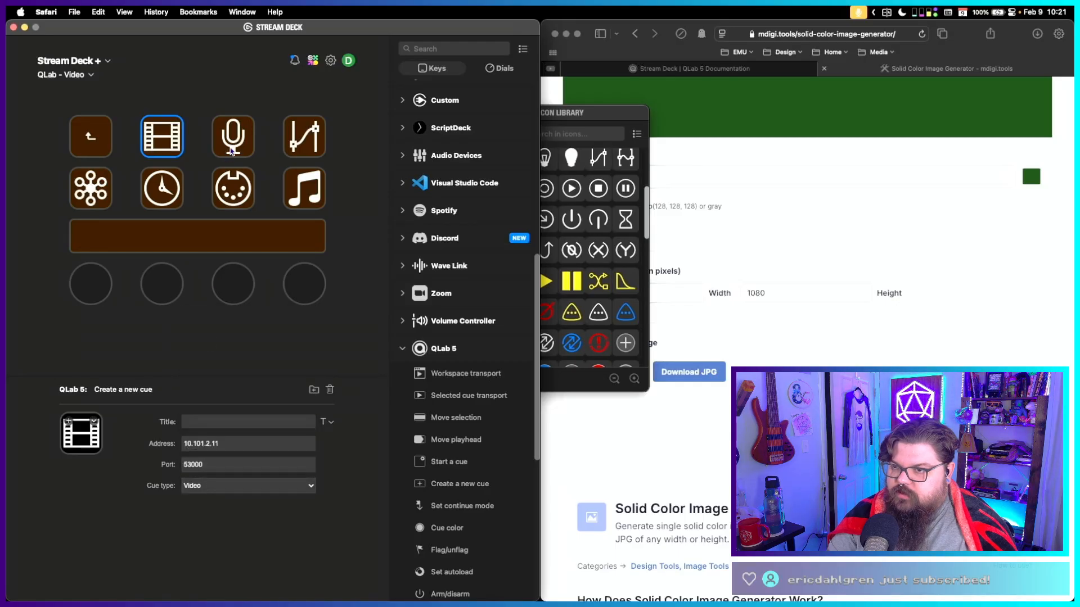
left_click(232, 150)
left_click(214, 487)
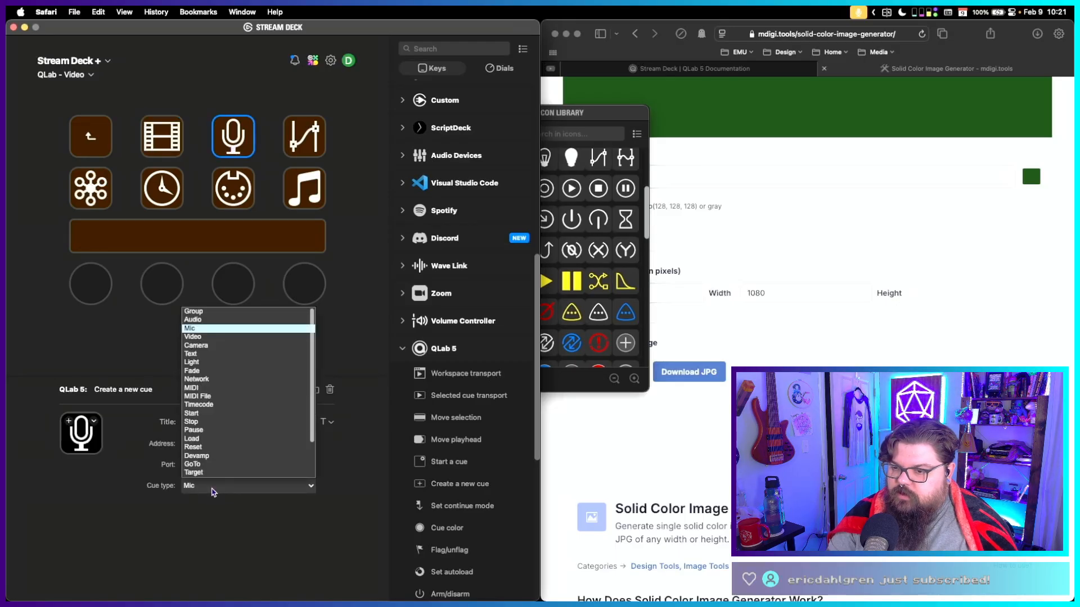
left_click(219, 347)
Change the folder's Fade key to the Text cue type and its Network key to the Fade cue type.
left_click(304, 131)
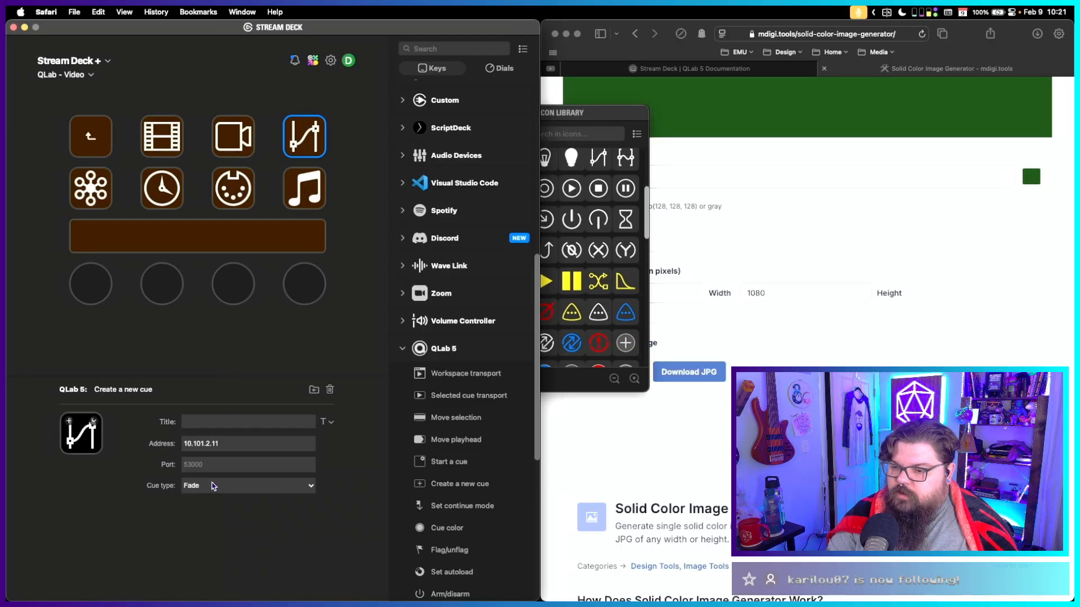
left_click(214, 487)
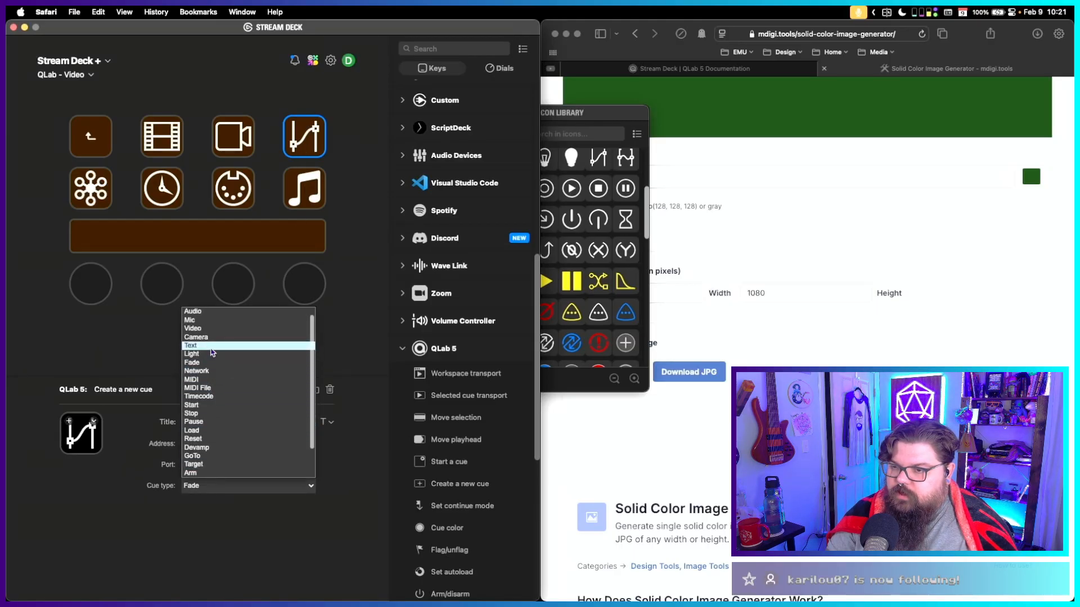
left_click(213, 353)
left_click(102, 196)
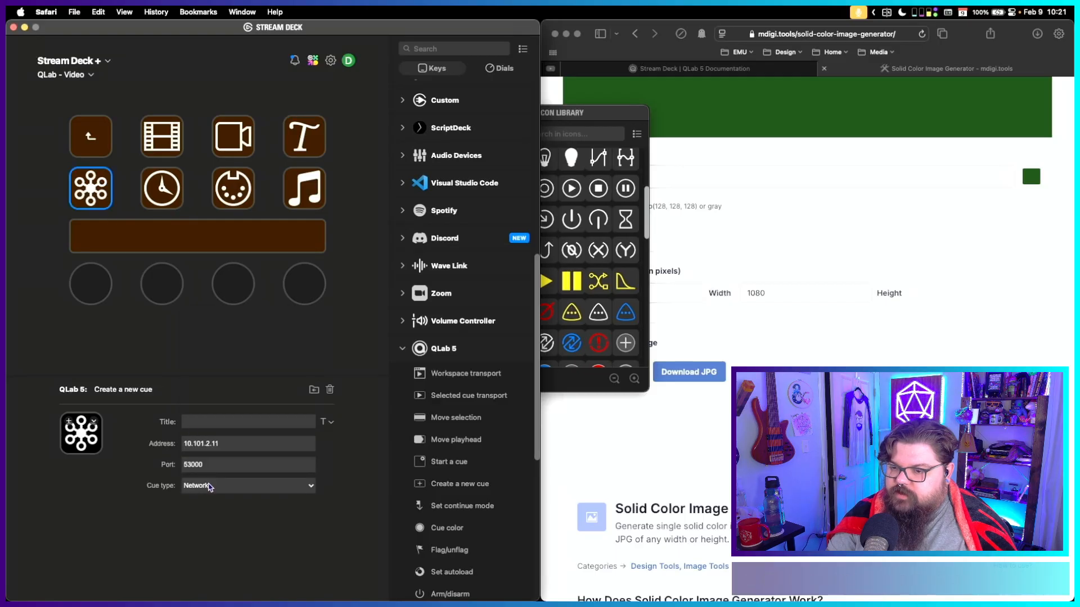
left_click(209, 486)
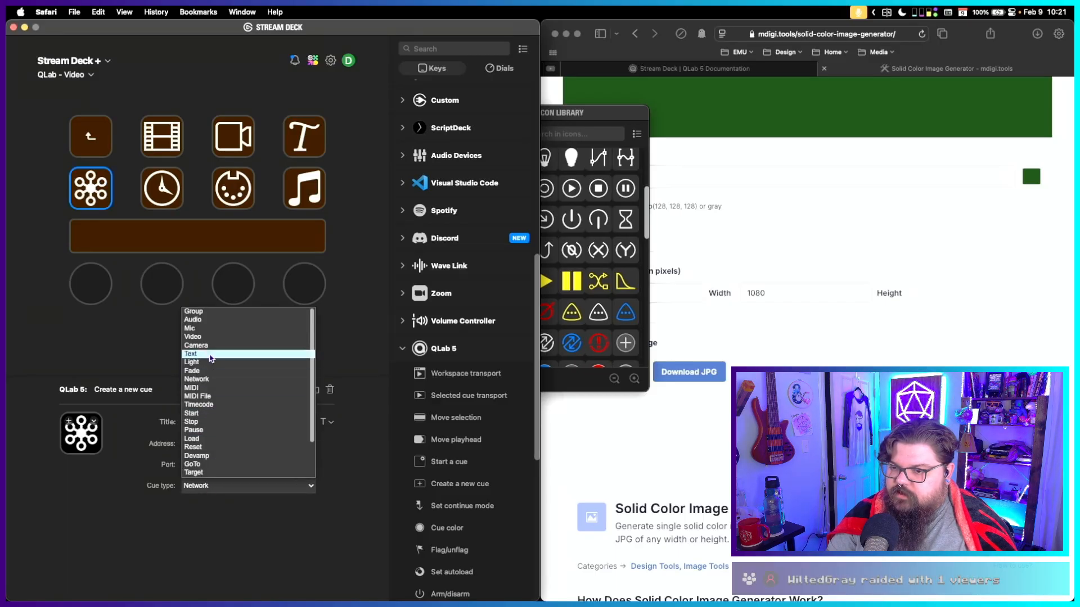
left_click(209, 372)
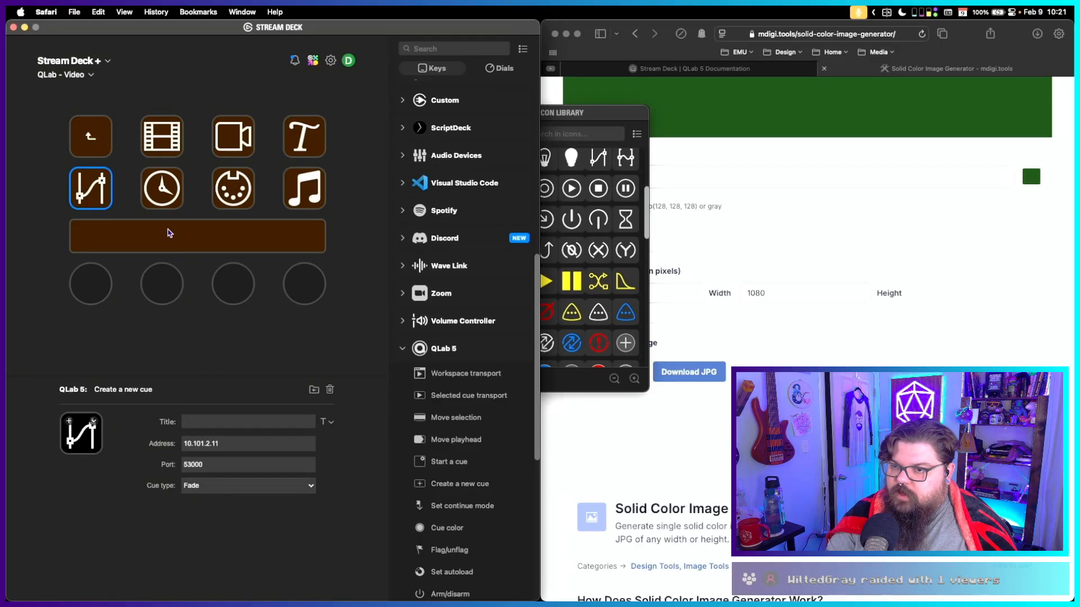
Change the folder's Timecode key to the Network cue type.
left_click(161, 186)
left_click(216, 487)
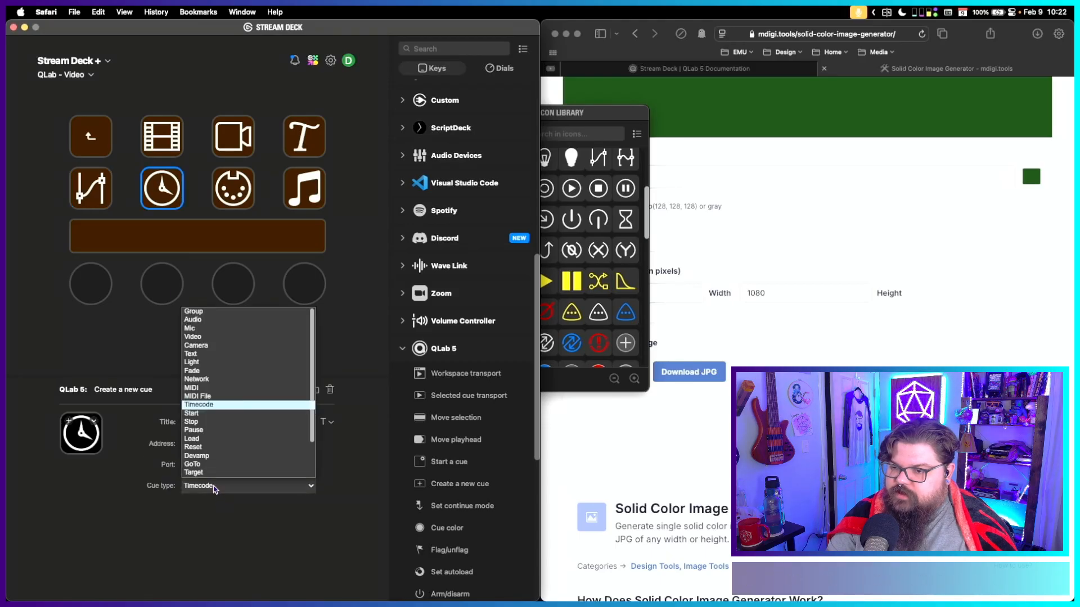
left_click(225, 369)
Try the Video cue type on the film strip folder's MIDI key and look through the other cue types.
left_click(232, 194)
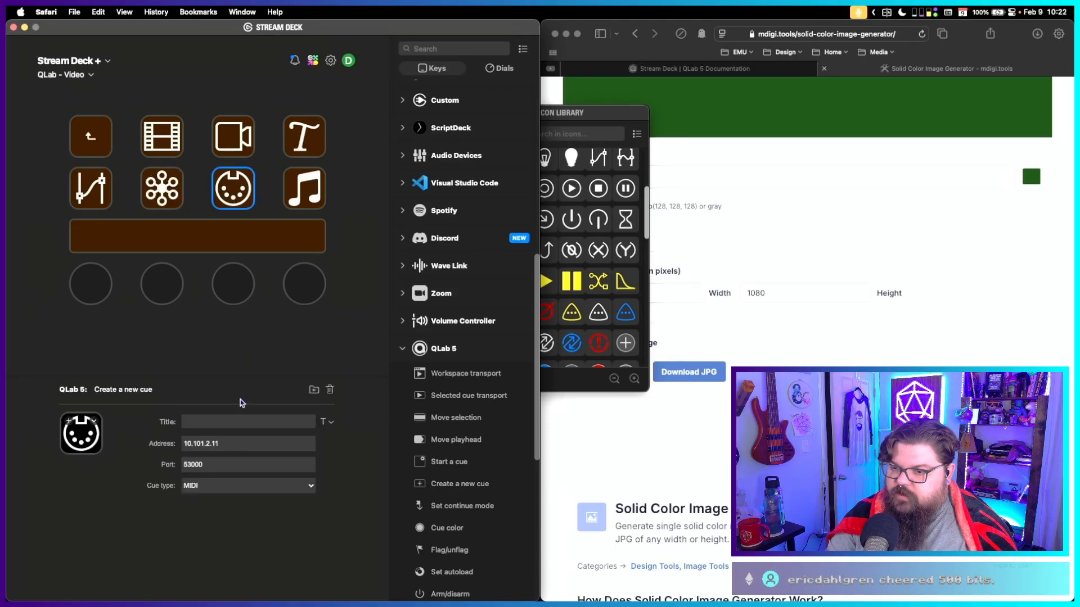
left_click(225, 487)
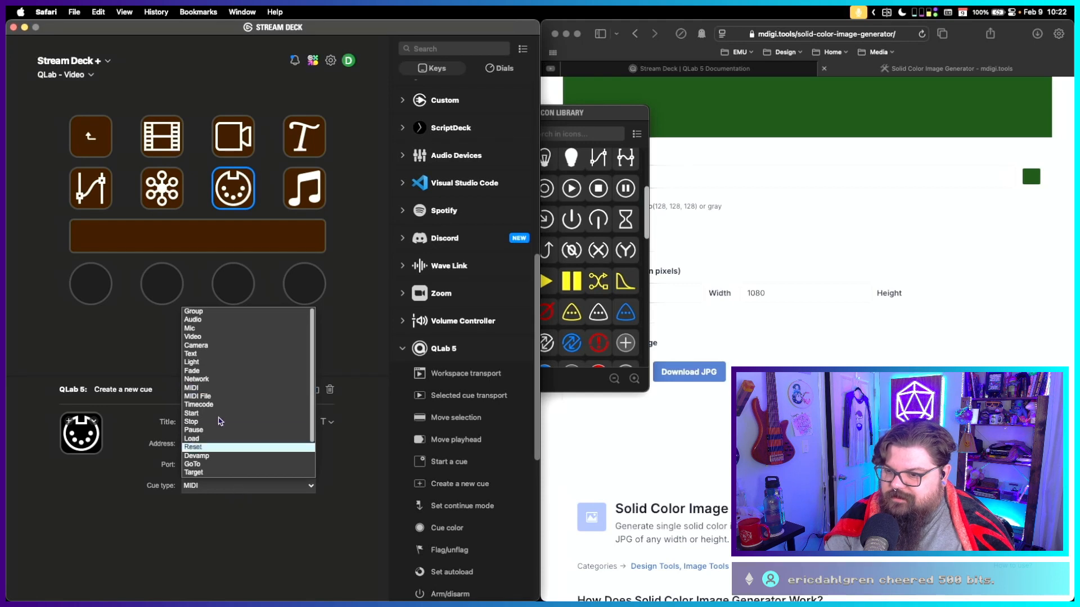
key("v")
scroll(218, 438, "down", 5)
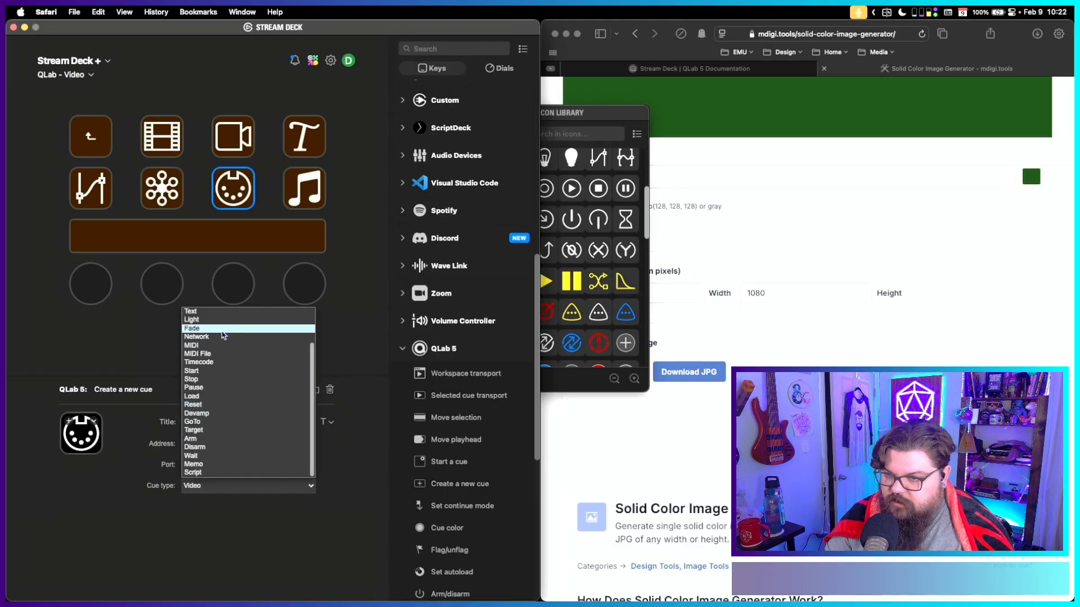
scroll(232, 333, "up", 3)
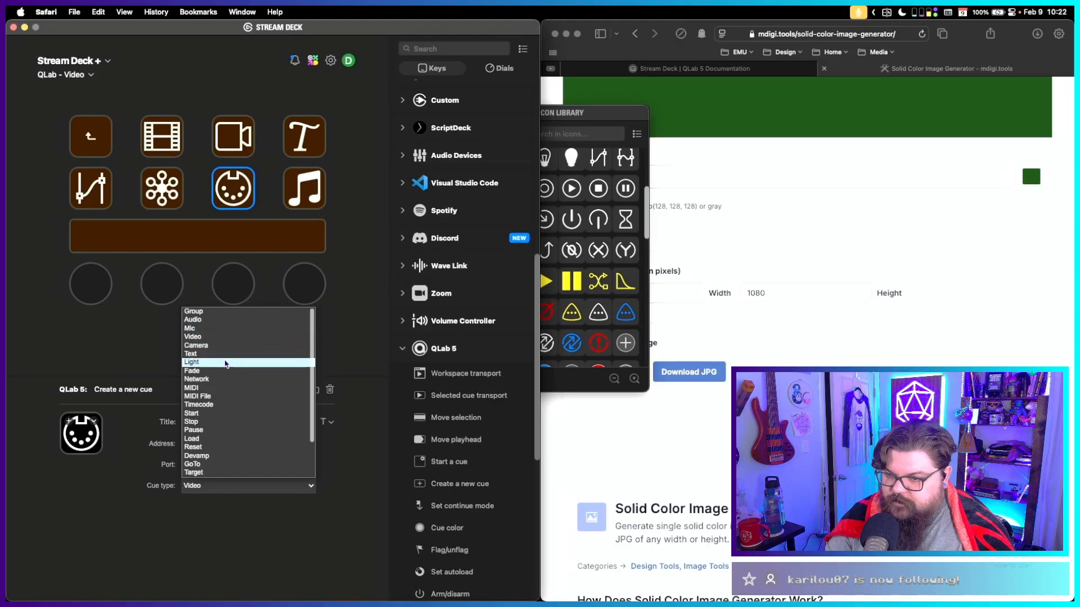
Delete the last two keys of the film strip folder's second row, including the music note key.
key("super+z")
key("super+z")
key("super+z")
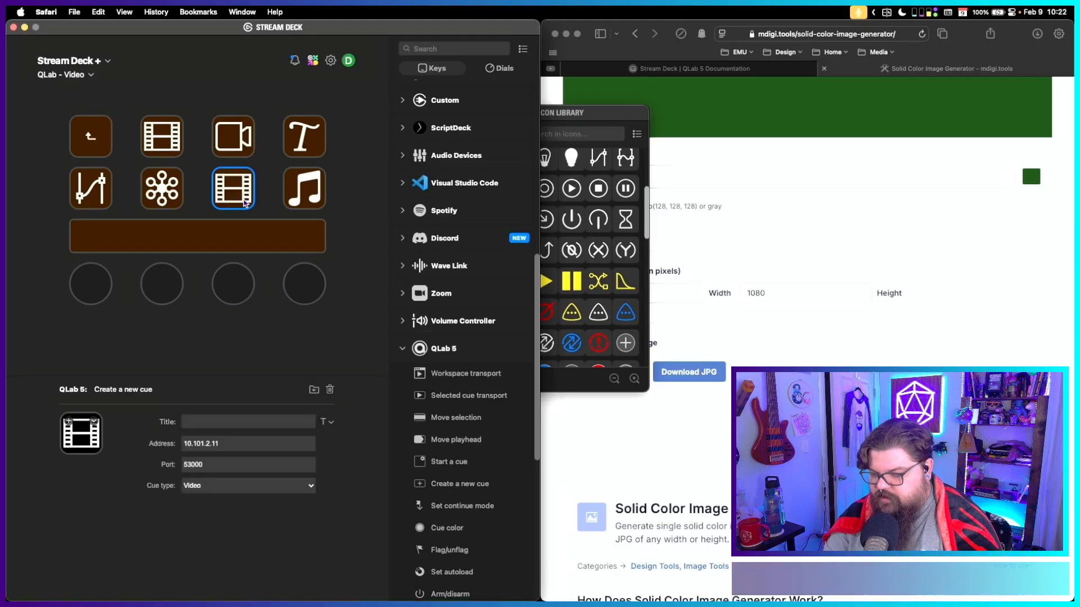
key("super+z")
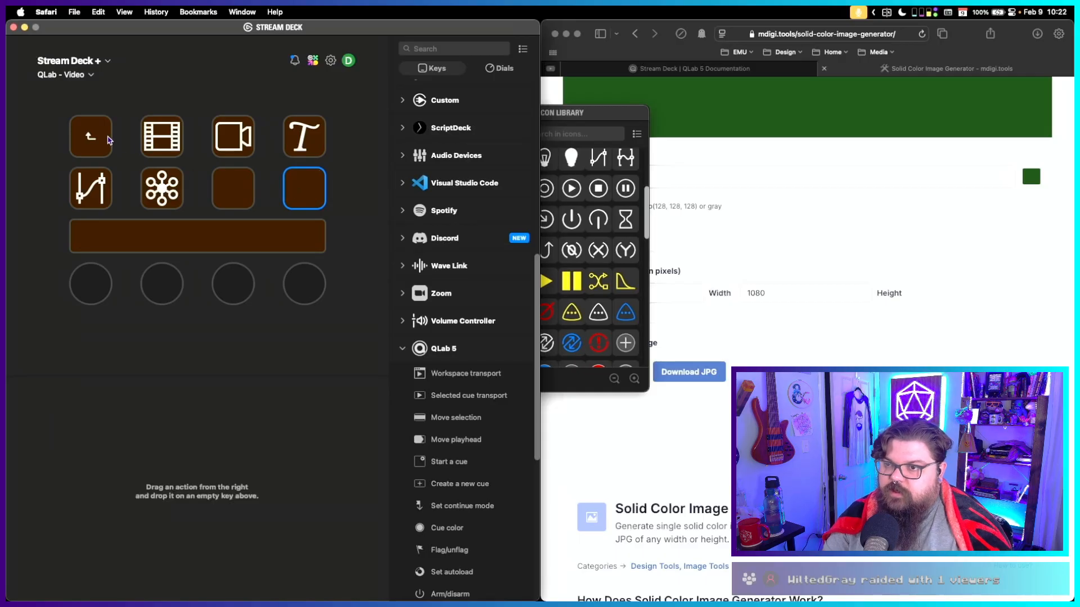
Reopen the film strip folder, set its Video key's address to 10.101.3.11 and copy that address.
left_click(103, 140)
double_click(103, 140)
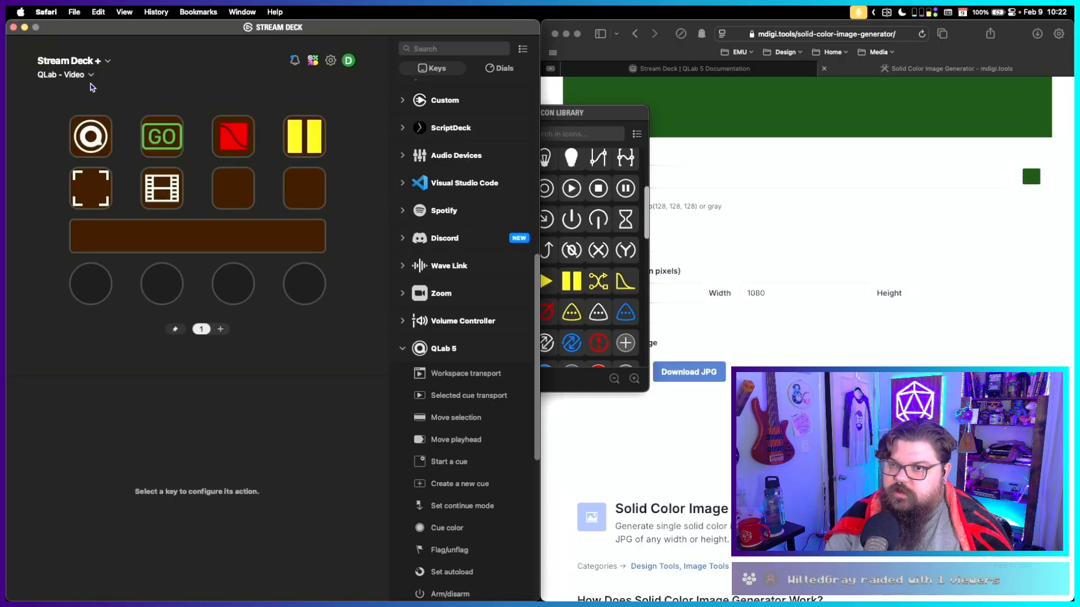
left_click(162, 188)
double_click(163, 189)
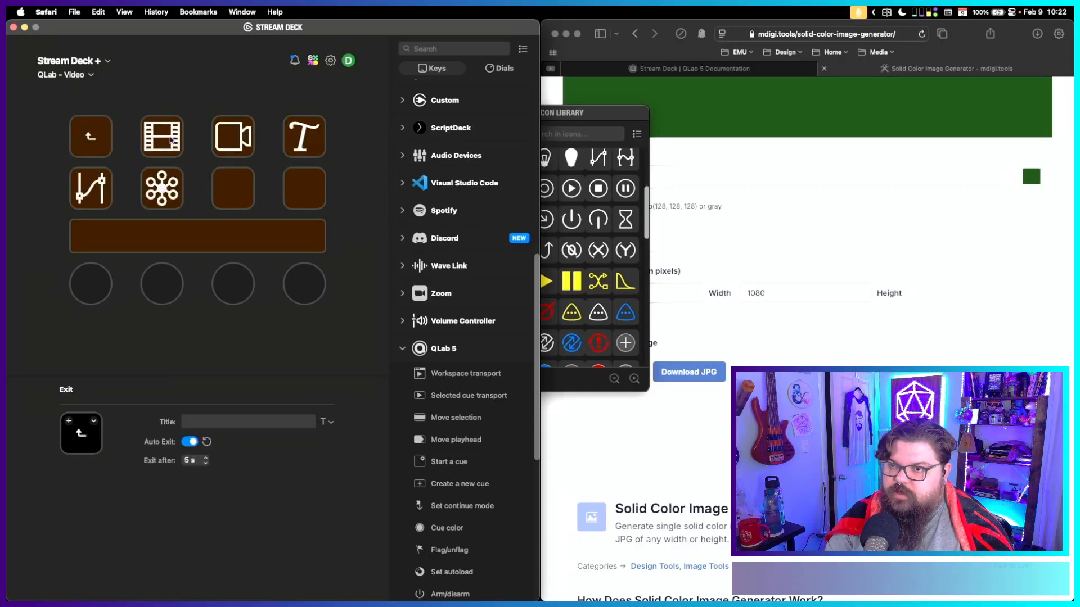
left_click(162, 136)
left_click(228, 445)
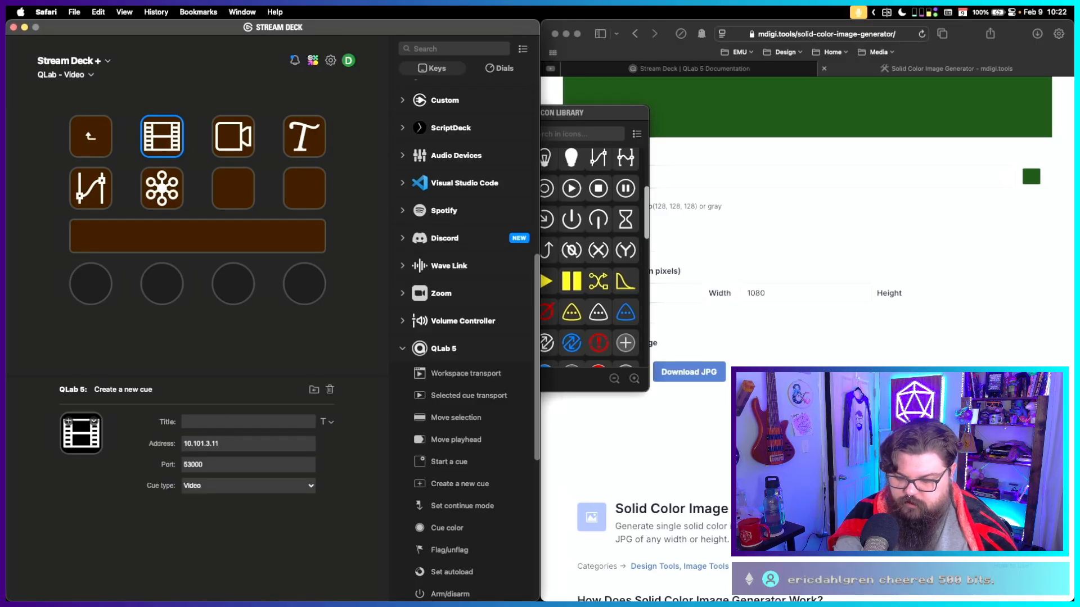
key("super+a")
key("super+c")
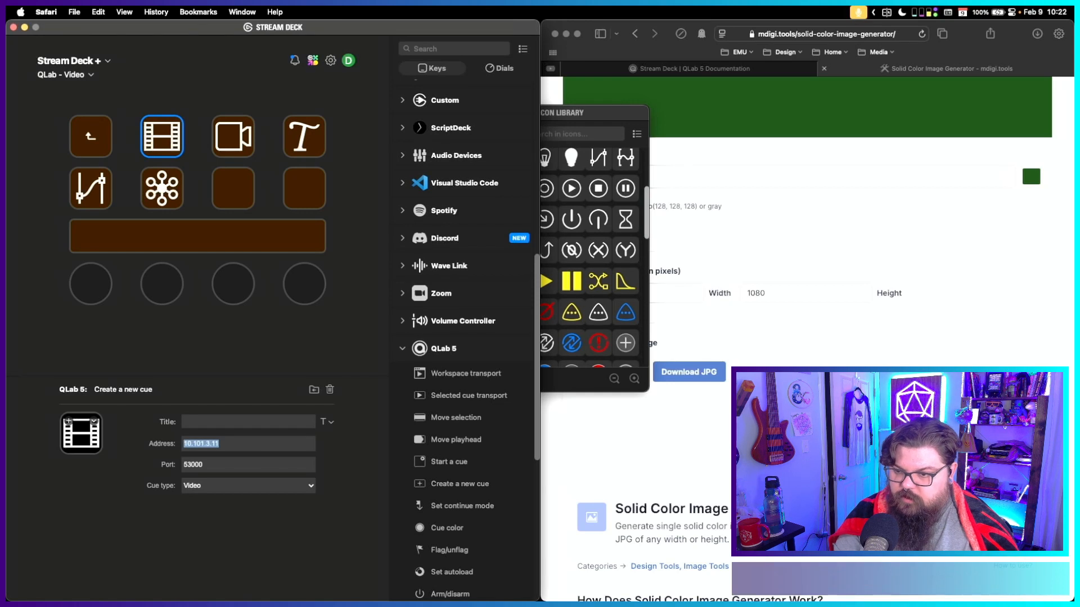
Set the address of the folder's Camera and Text keys to 10.101.3.11.
left_click(231, 152)
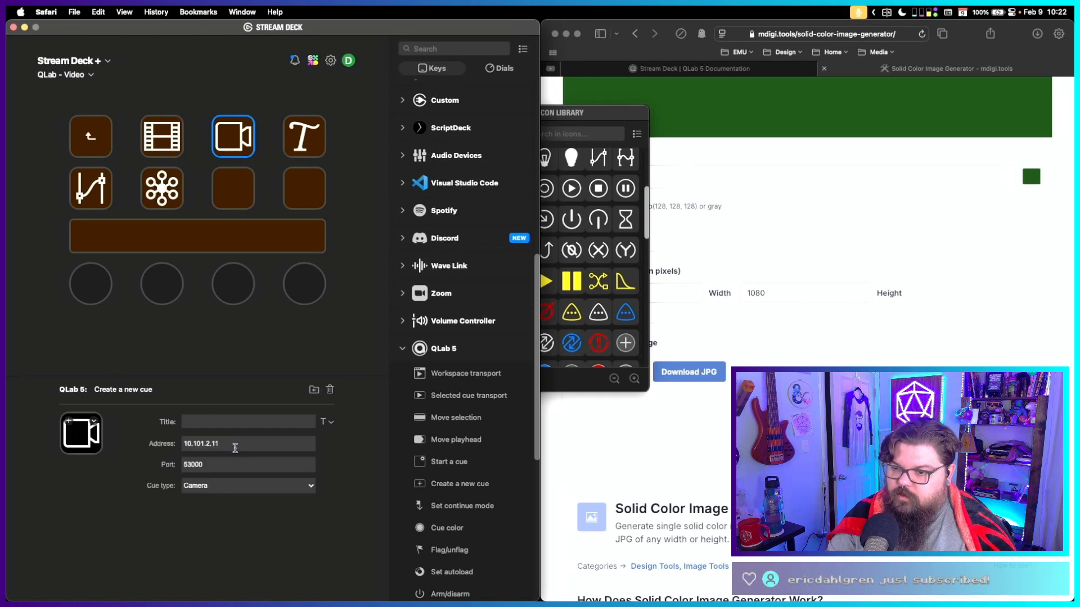
left_click(314, 131)
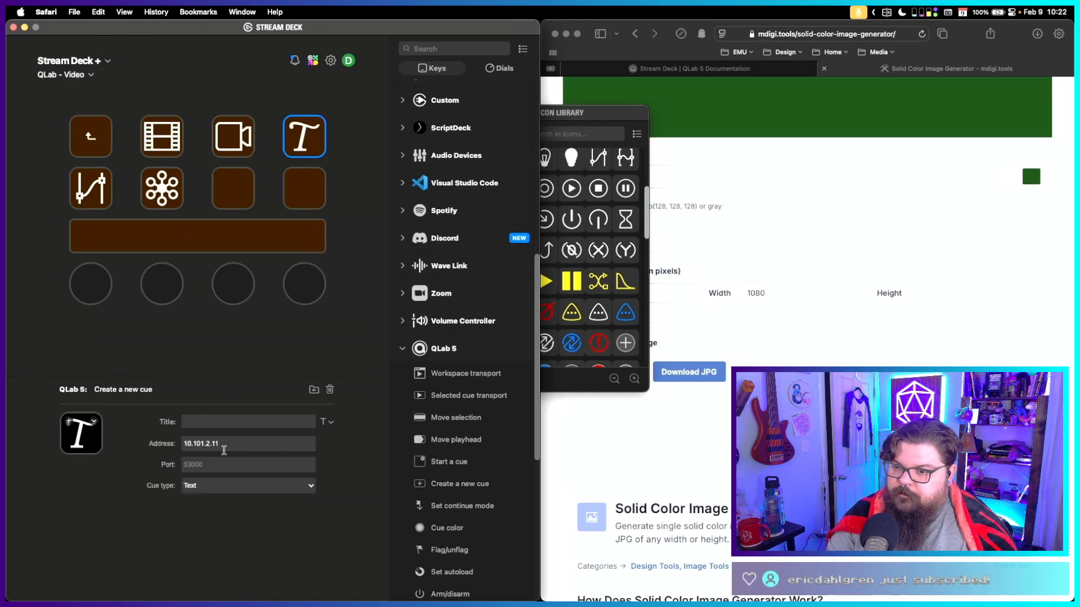
key("super+a")
Set the address of the folder's Fade and Network keys to 10.101.3.11.
left_click(90, 188)
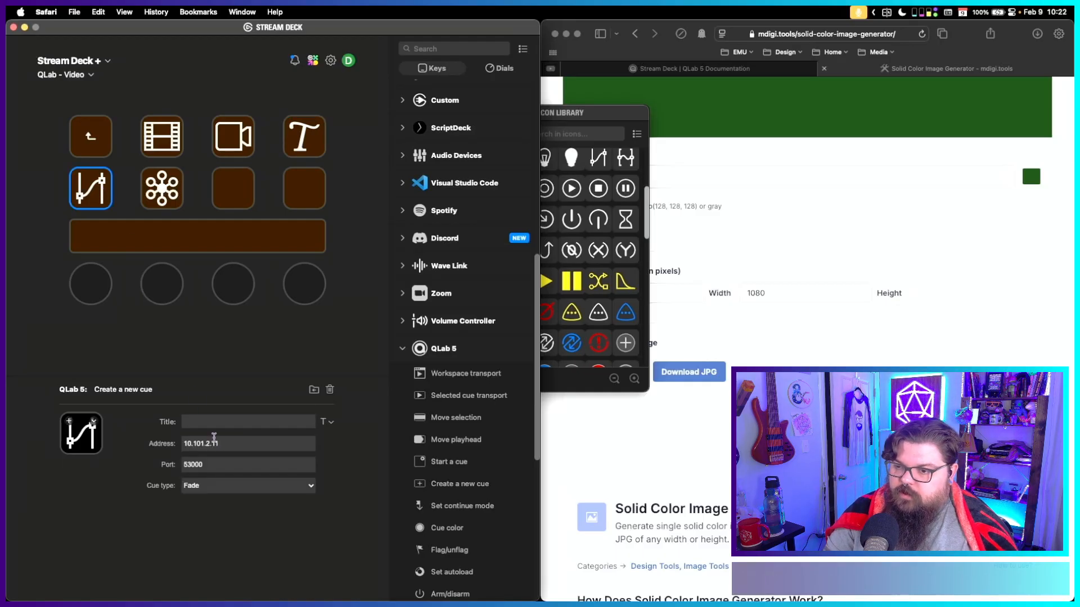
left_click(213, 438)
key("super+a")
key("super+v")
left_click(161, 175)
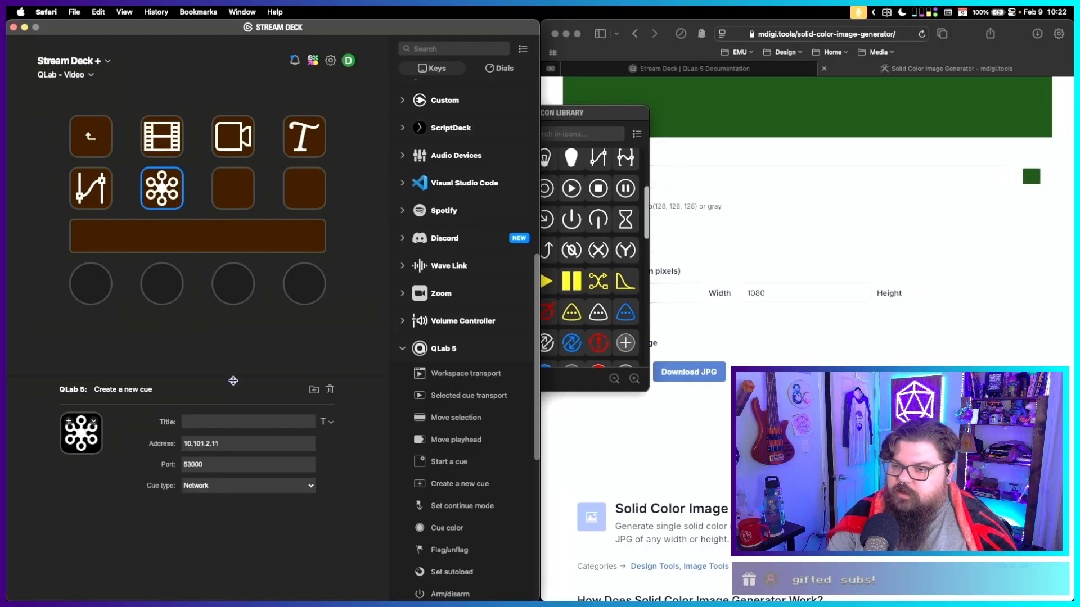
left_click(233, 441)
key("super+a")
key("super+v")
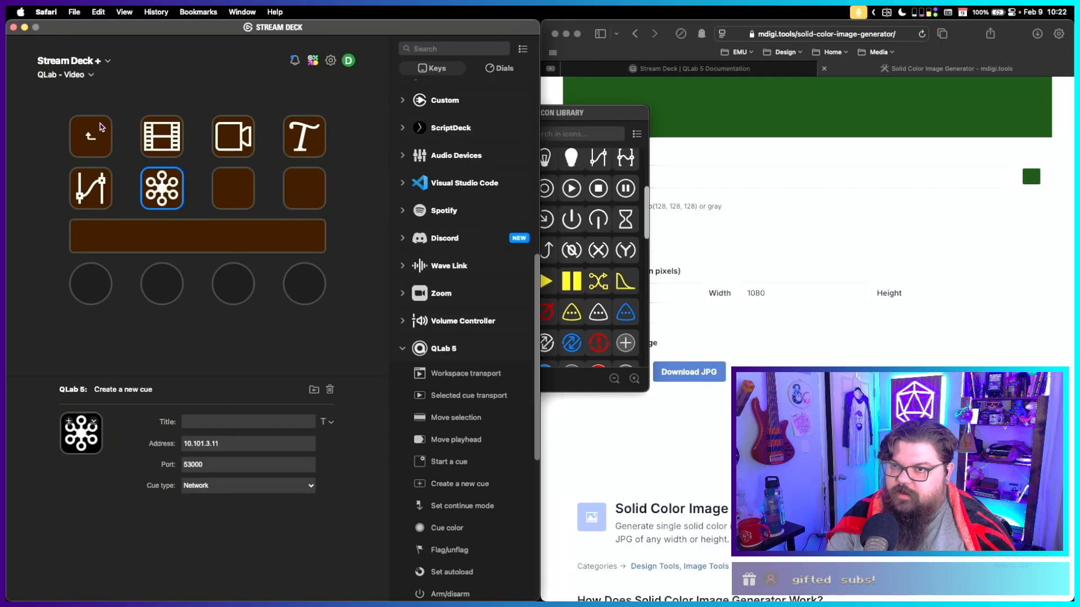
Copy the play icon folder key from QLab - Audio to the third second-row key of QLab - Video.
left_click(82, 77)
left_click(86, 211)
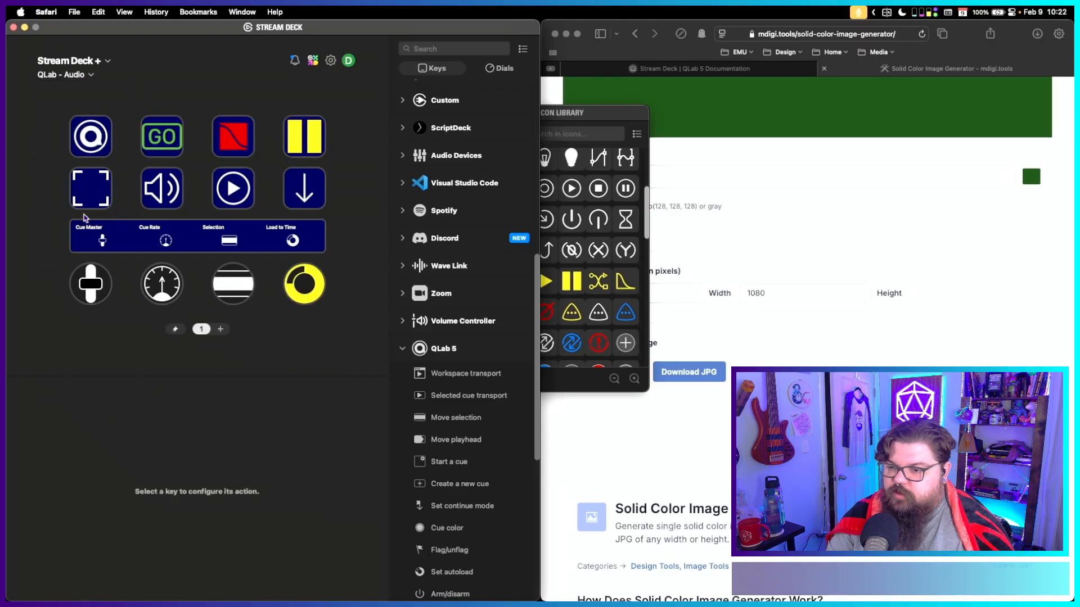
left_click(77, 77)
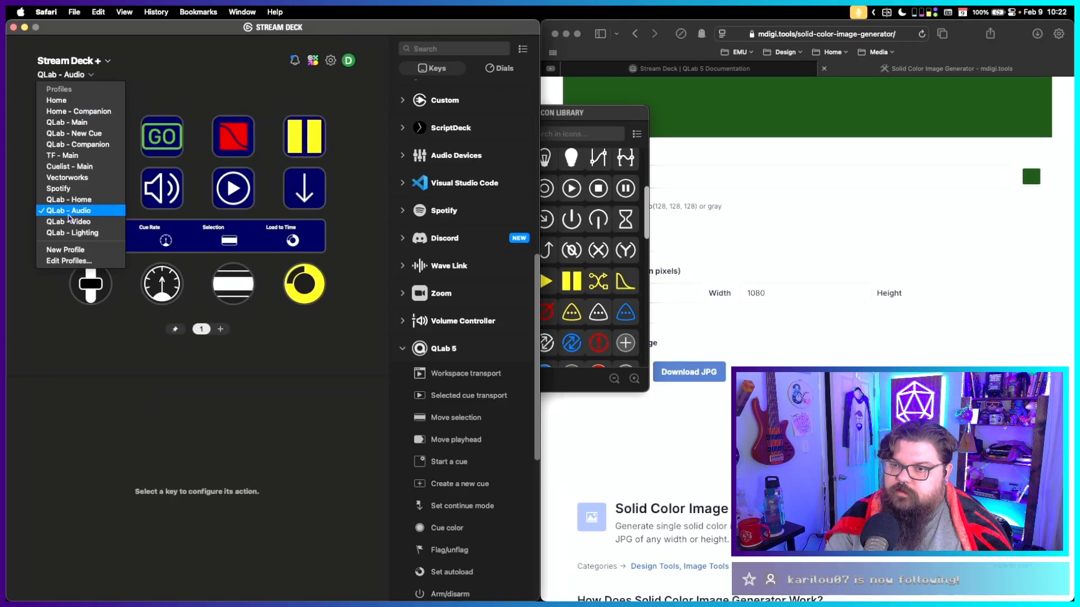
left_click(71, 223)
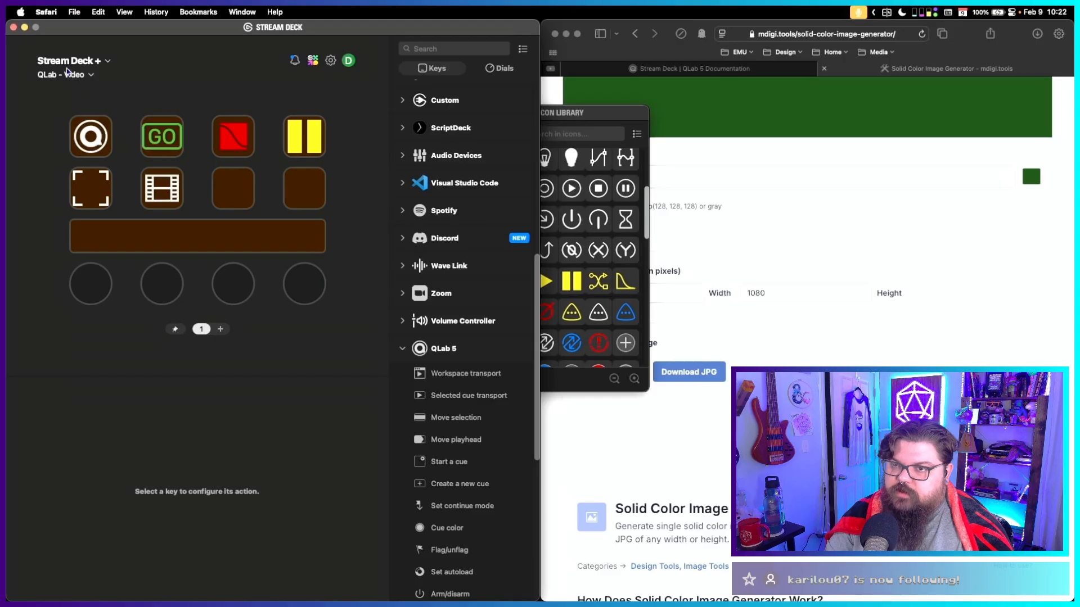
left_click(67, 71)
left_click(81, 205)
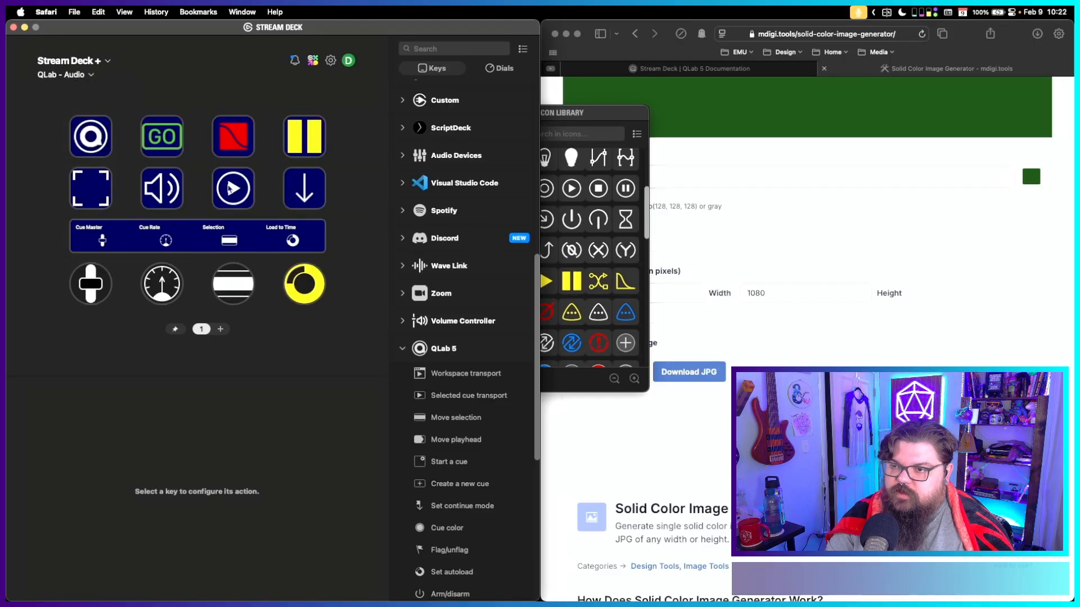
left_click(230, 189)
left_click(76, 76)
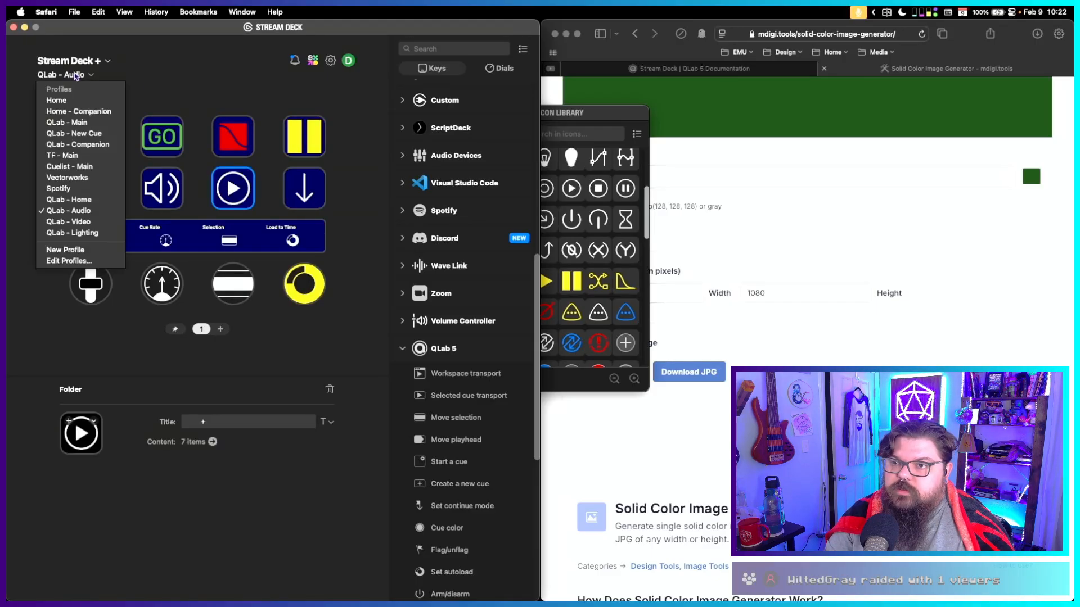
left_click(67, 222)
left_click(228, 192)
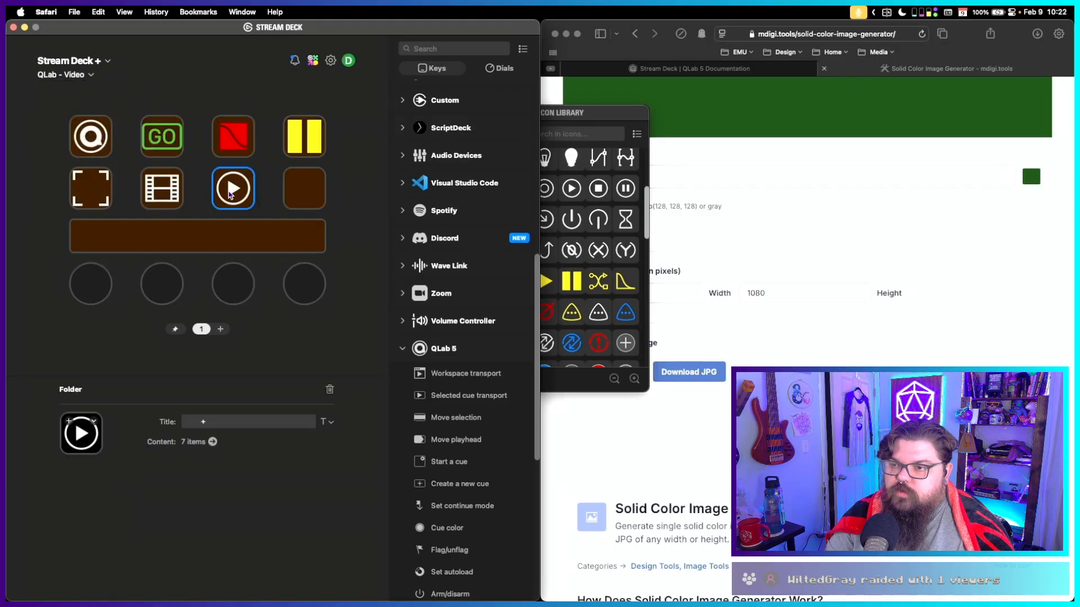
Open the copied play icon folder and set its Start and Stop keys' address to 10.101.3.11.
double_click(228, 191)
left_click(161, 136)
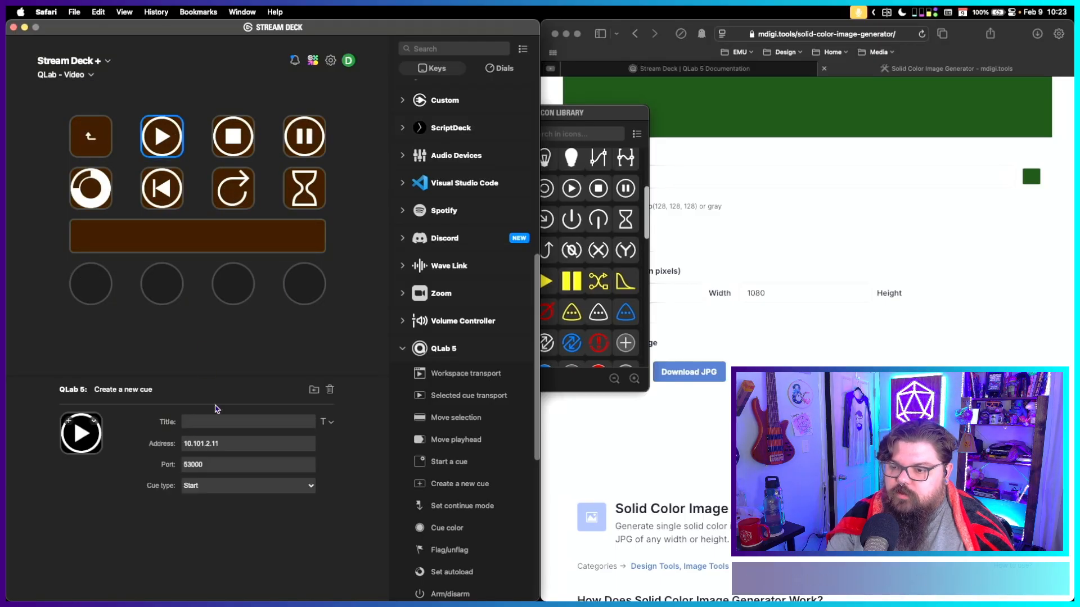
triple_click(234, 444)
type("10.101.3.11")
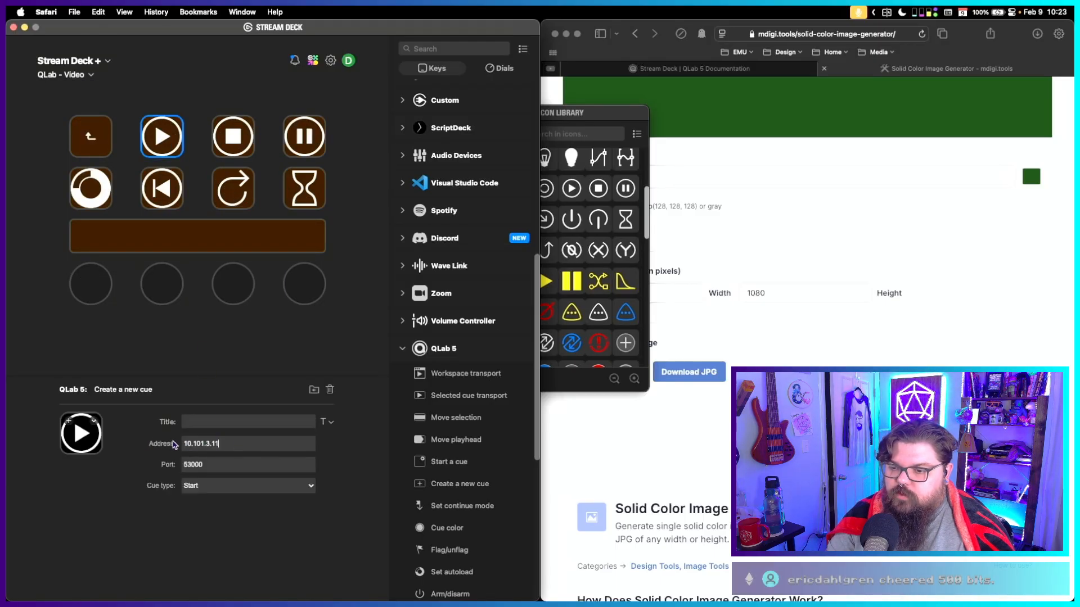
left_click(230, 138)
triple_click(229, 444)
key("super+v")
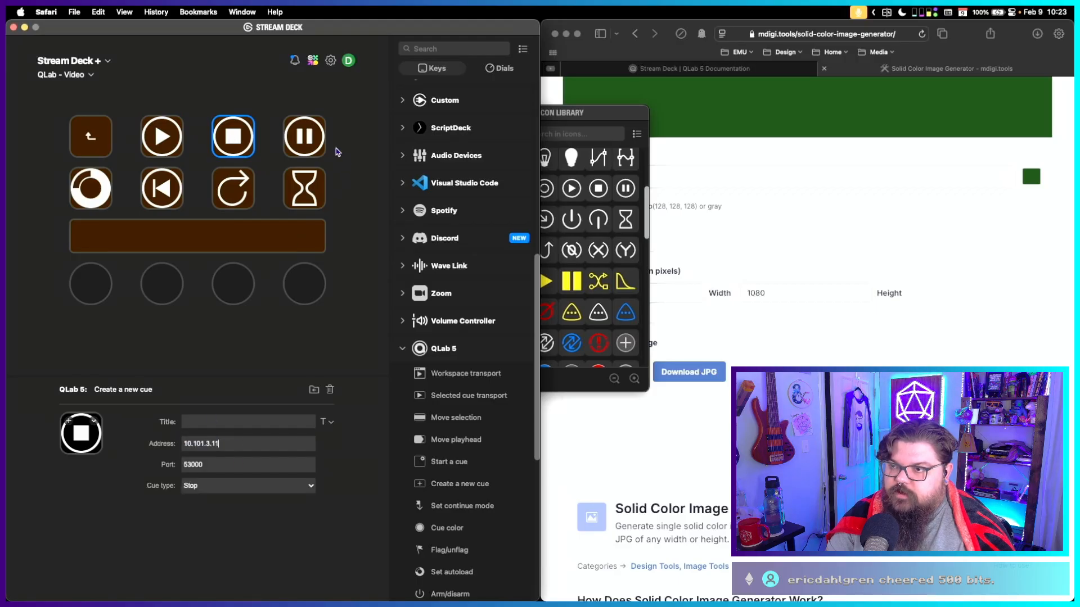
Set the address of the play folder's Pause and Load keys to 10.101.3.11.
left_click(310, 148)
left_click_drag(224, 445, 127, 437)
key("super+v")
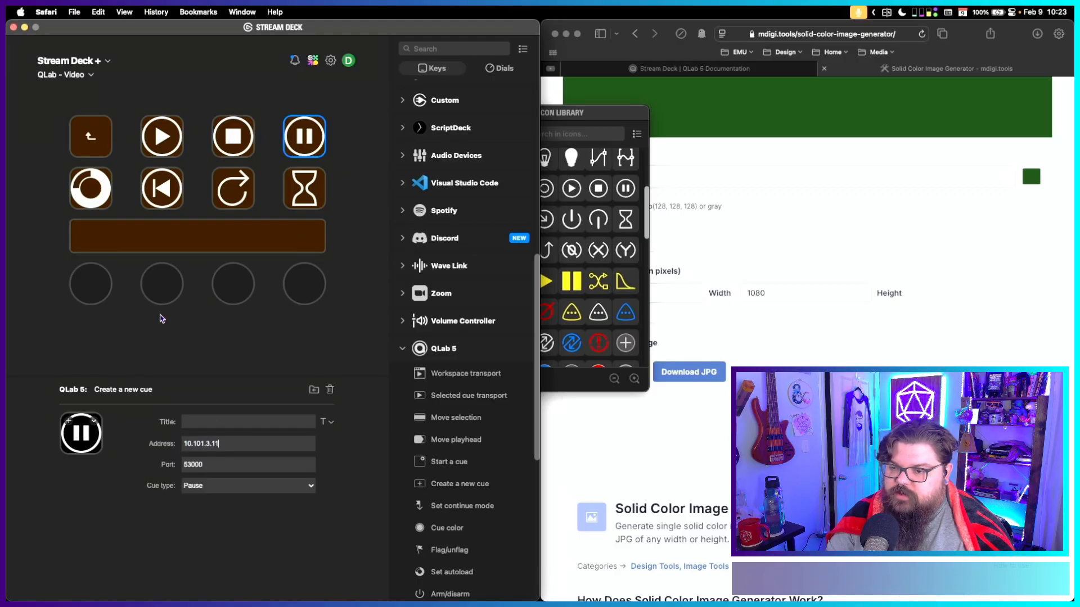
left_click(82, 201)
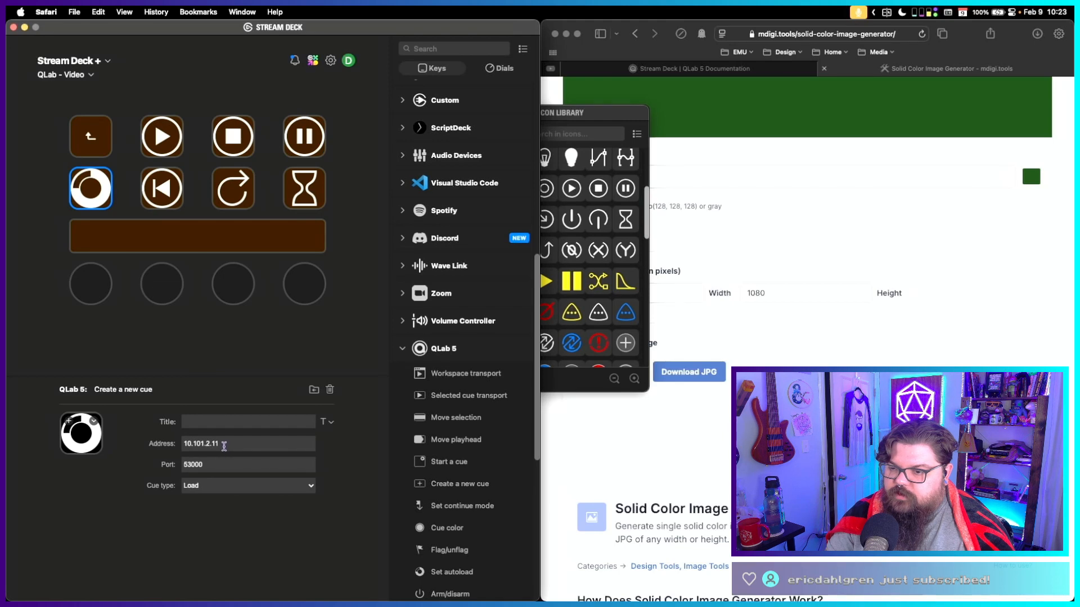
left_click_drag(224, 445, 157, 440)
type("10.101.3.11")
Set the address of the play folder's Reset, circular arrow and Wait keys to 10.101.3.11, and leave the folder.
left_click(165, 177)
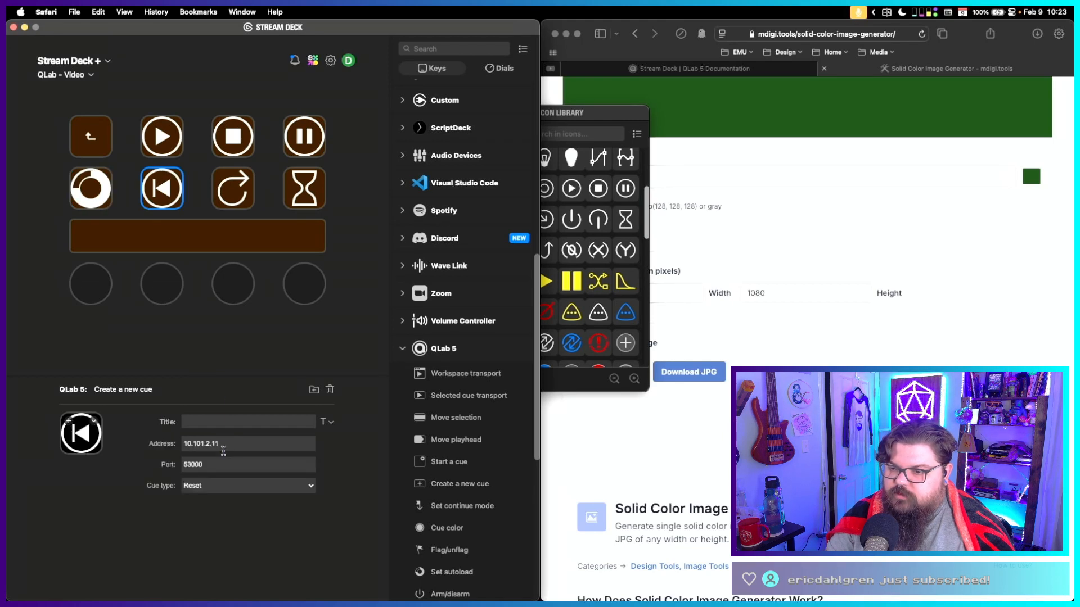
left_click_drag(224, 450, 136, 443)
left_click(236, 188)
left_click(311, 189)
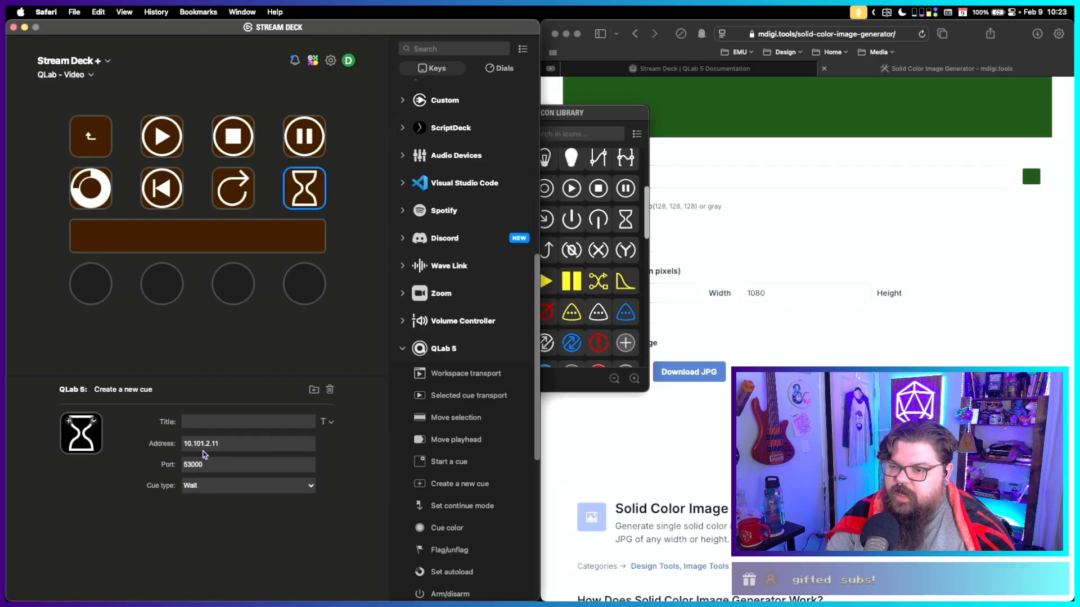
left_click_drag(220, 444, 181, 443)
type("10.101.3.11")
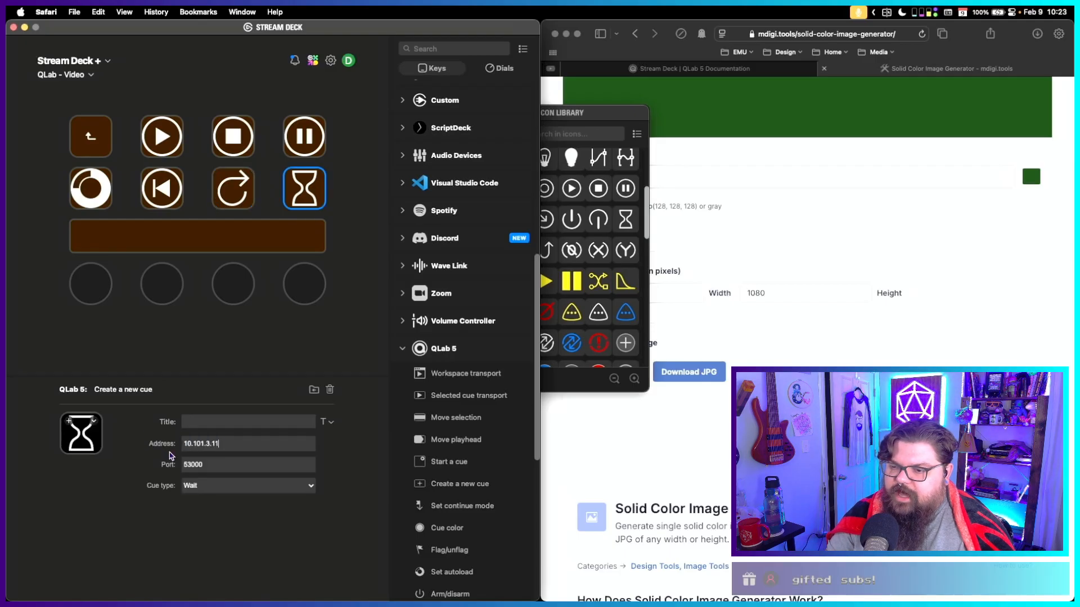
left_click(109, 140)
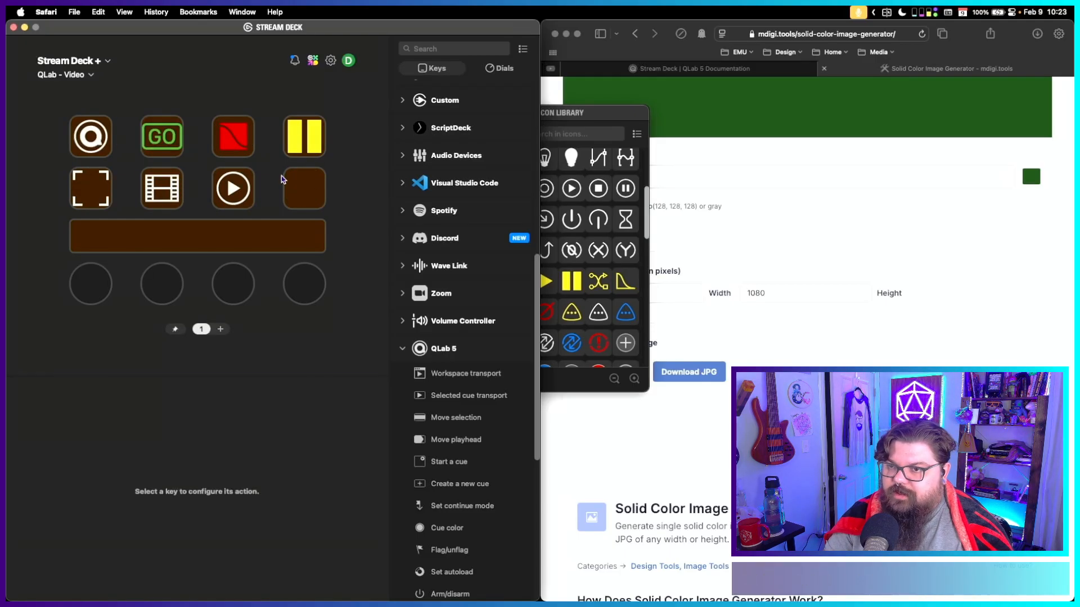
Copy the down arrow folder key from QLab - Audio to the last second-row key of QLab - Video and open it.
left_click(84, 76)
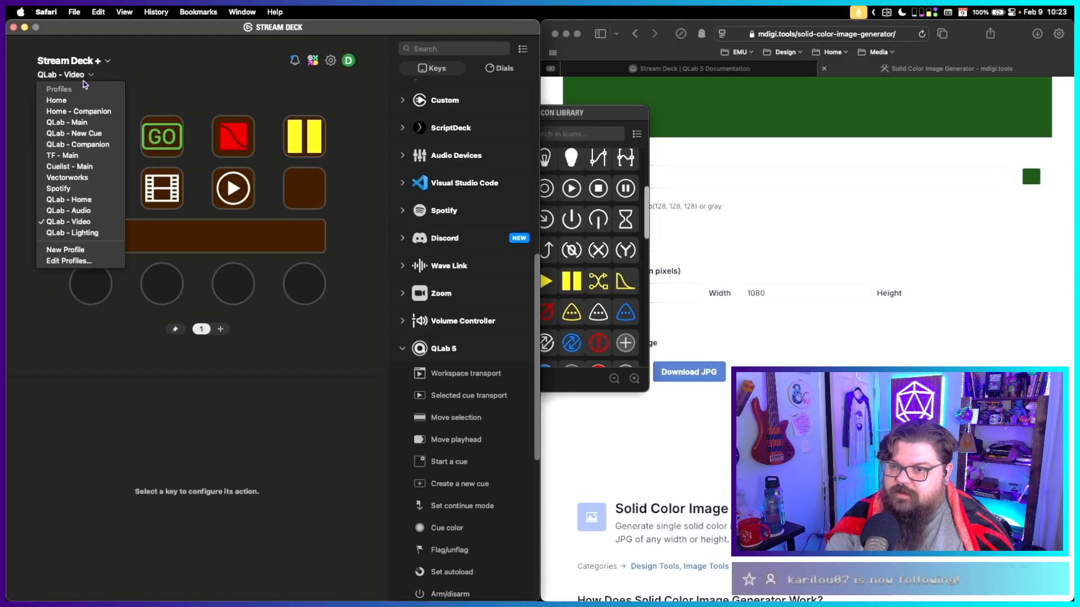
left_click(81, 212)
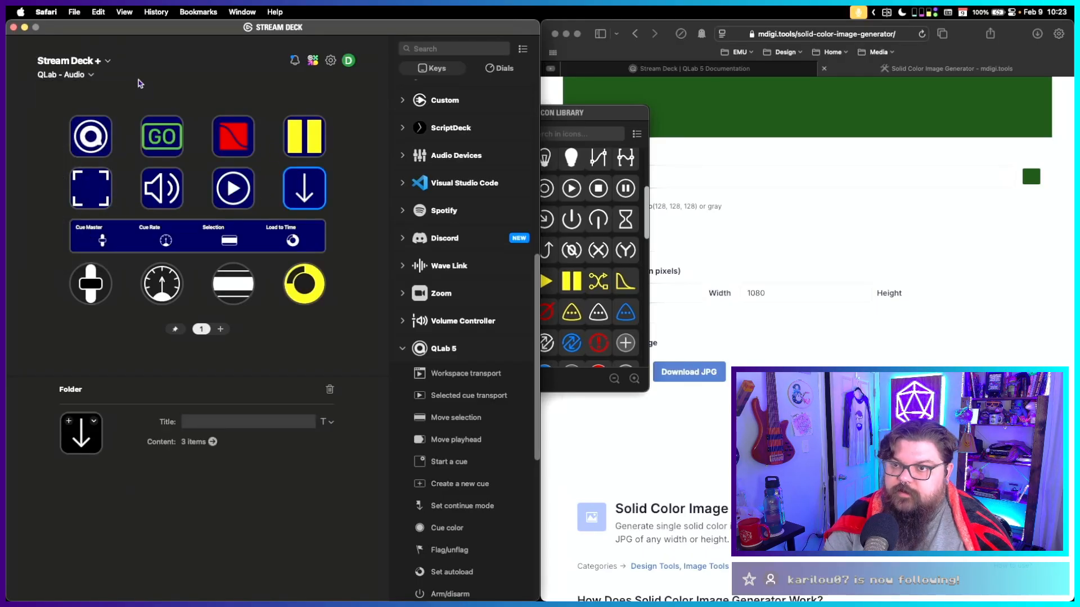
left_click(91, 74)
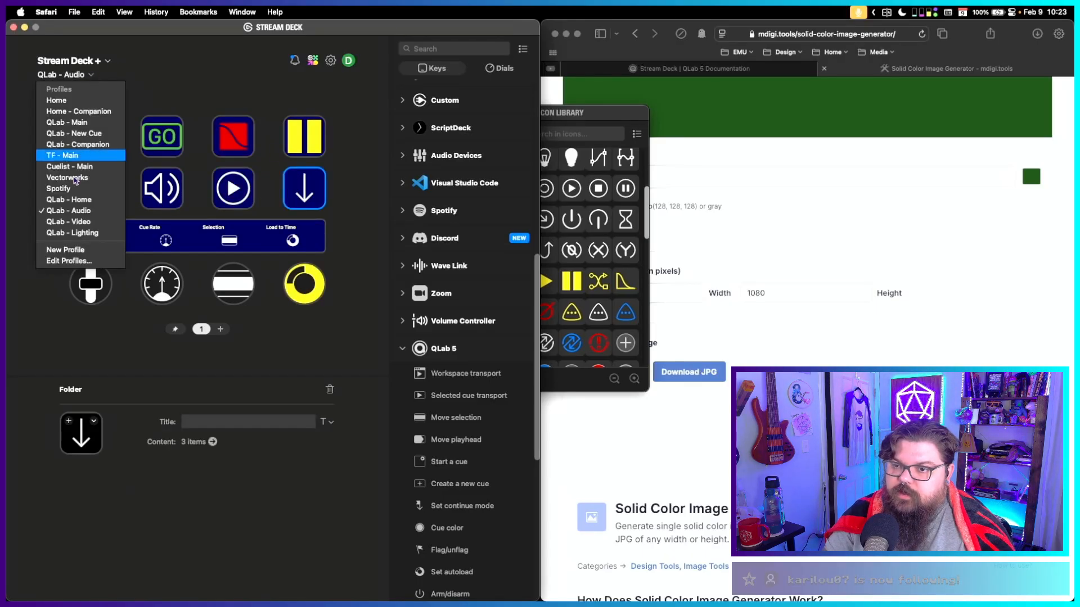
left_click(76, 224)
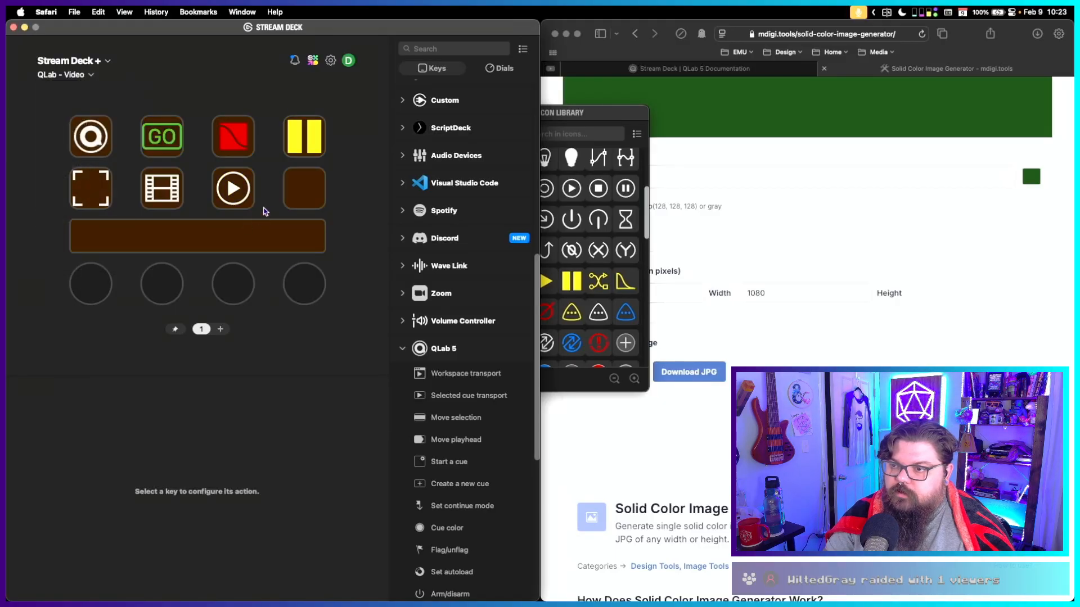
double_click(295, 189)
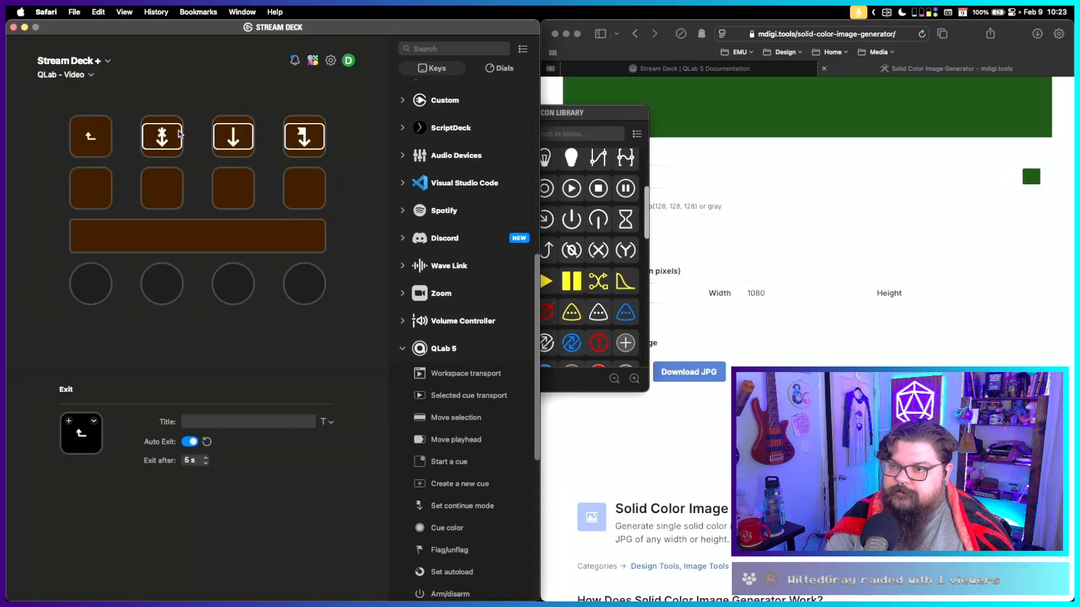
Set the address of the folder's three Set continue mode keys to 10.101.3.11 and leave the folder.
left_click(168, 135)
left_click(231, 443)
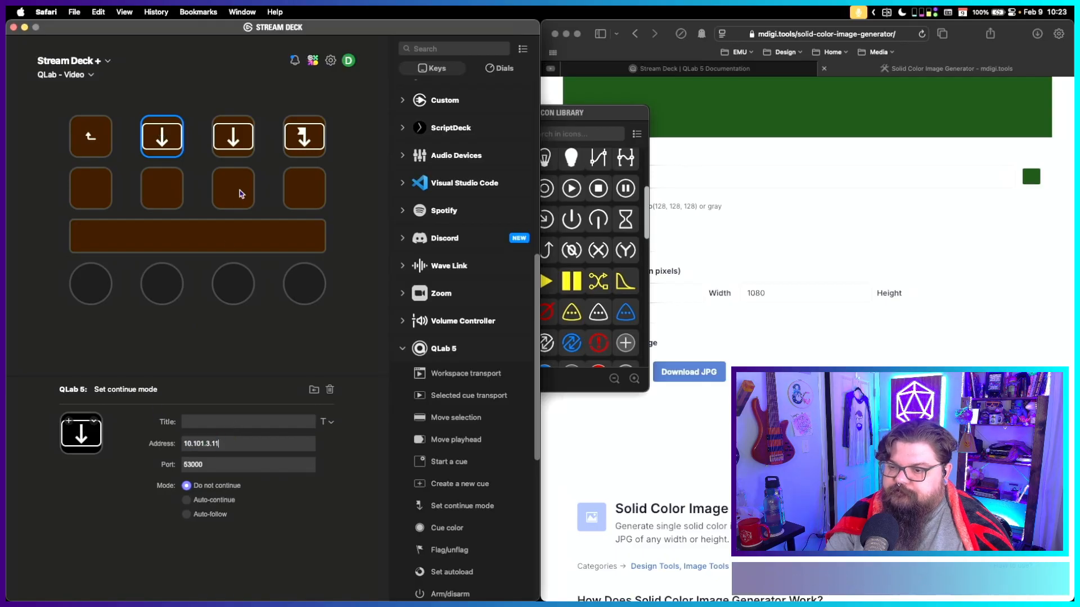
left_click(233, 136)
double_click(231, 446)
type("10.101.3.11")
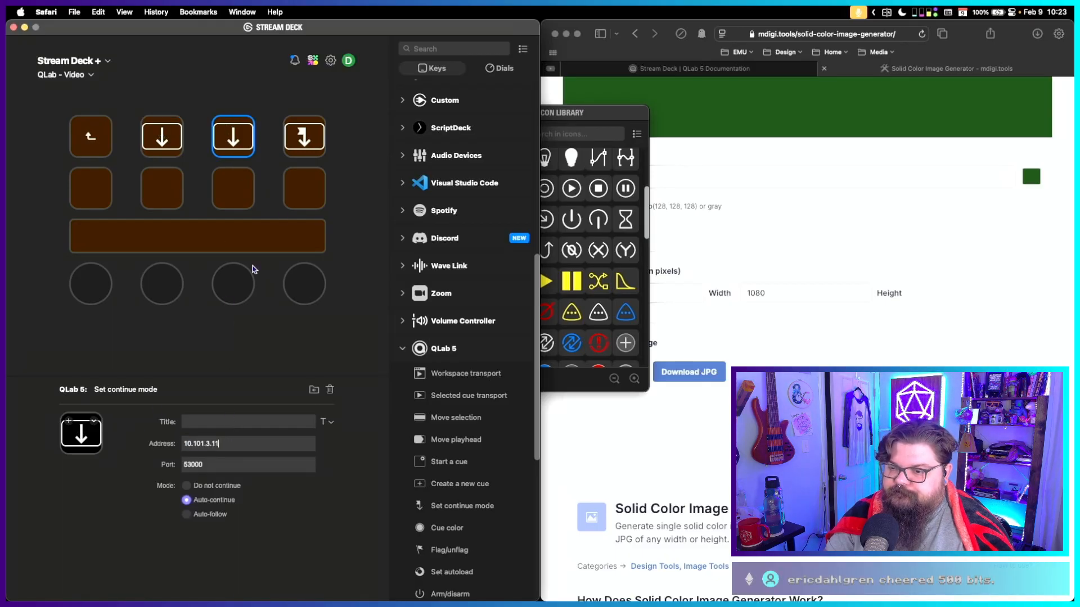
left_click(317, 133)
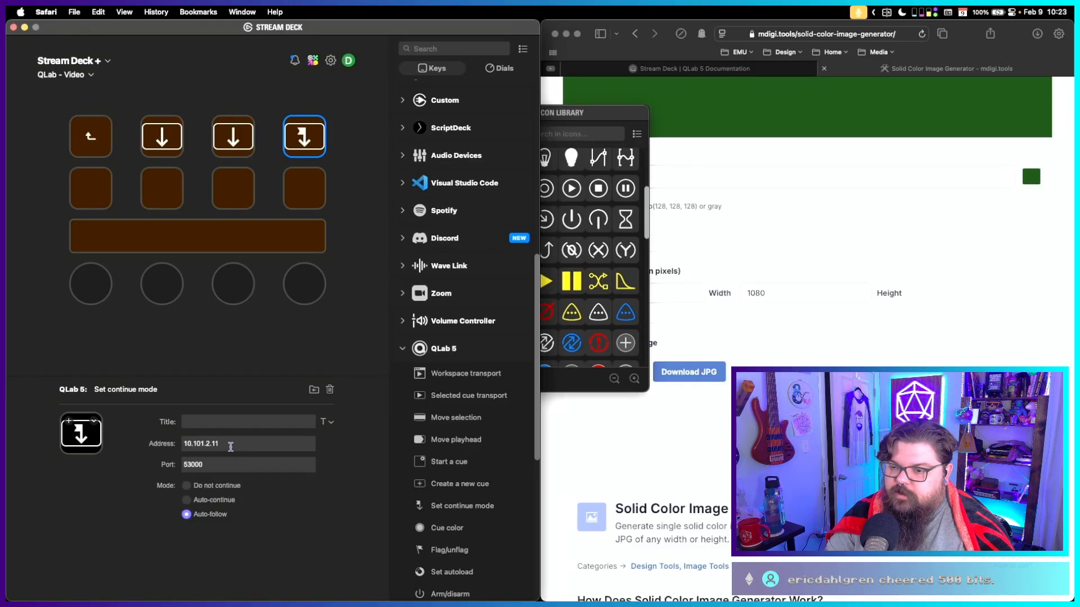
double_click(231, 447)
type("10.101.3.11")
left_click(77, 134)
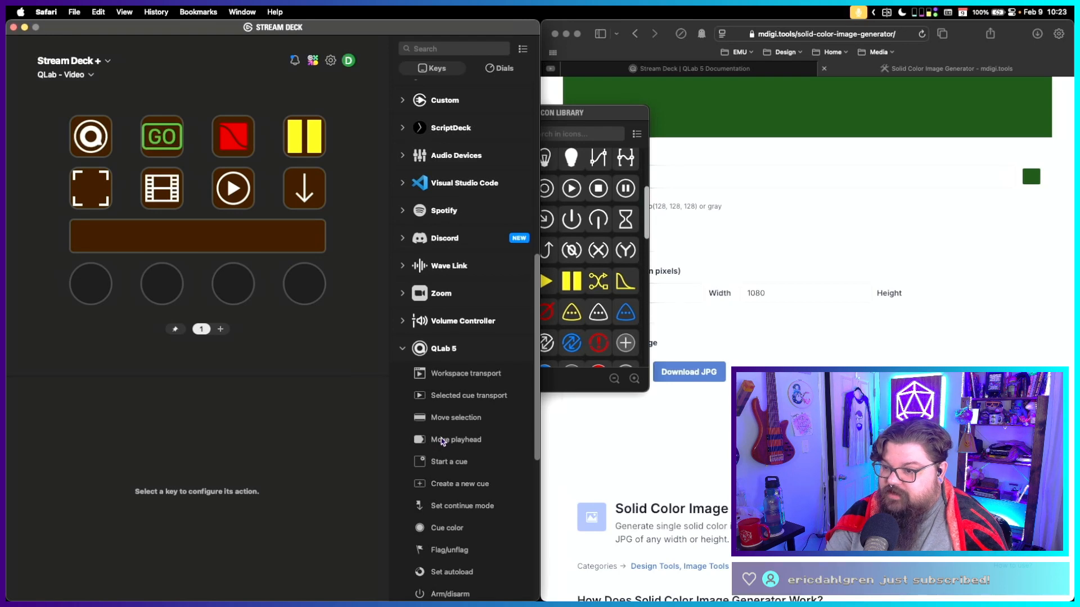
Add QLab 5 Layer, Opacity, Scale and Rotation actions to the four dials of QLab - Video, in that order.
scroll(441, 438, "down", 10)
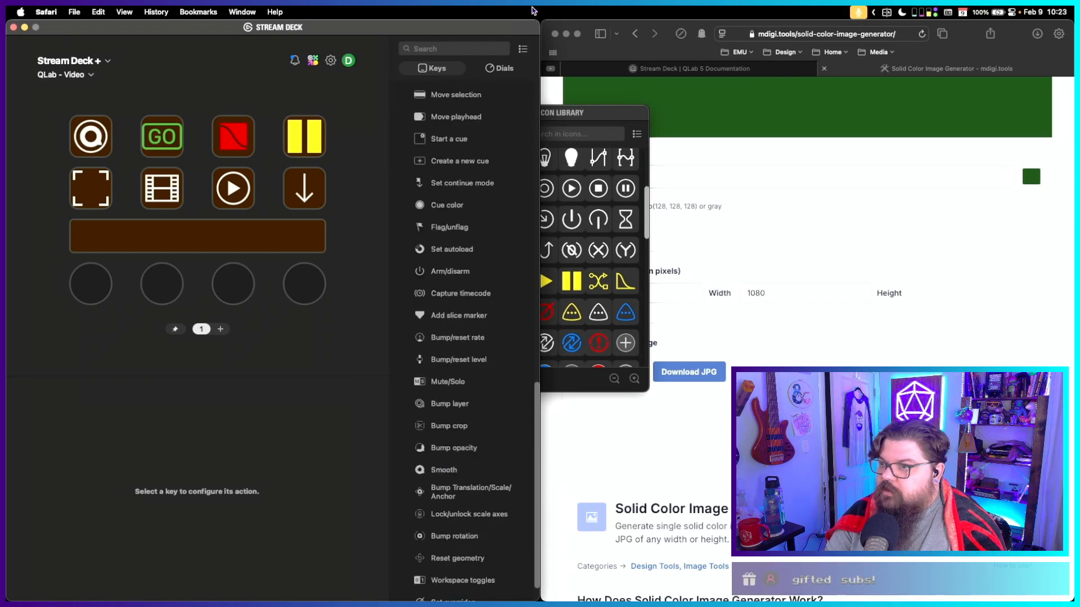
left_click(495, 69)
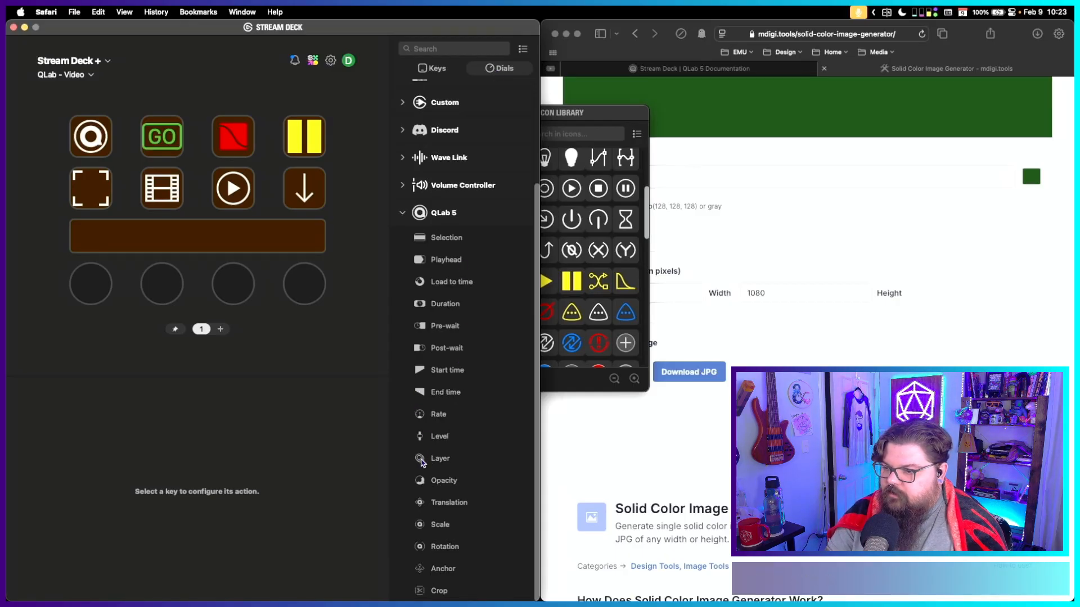
left_click_drag(421, 463, 91, 284)
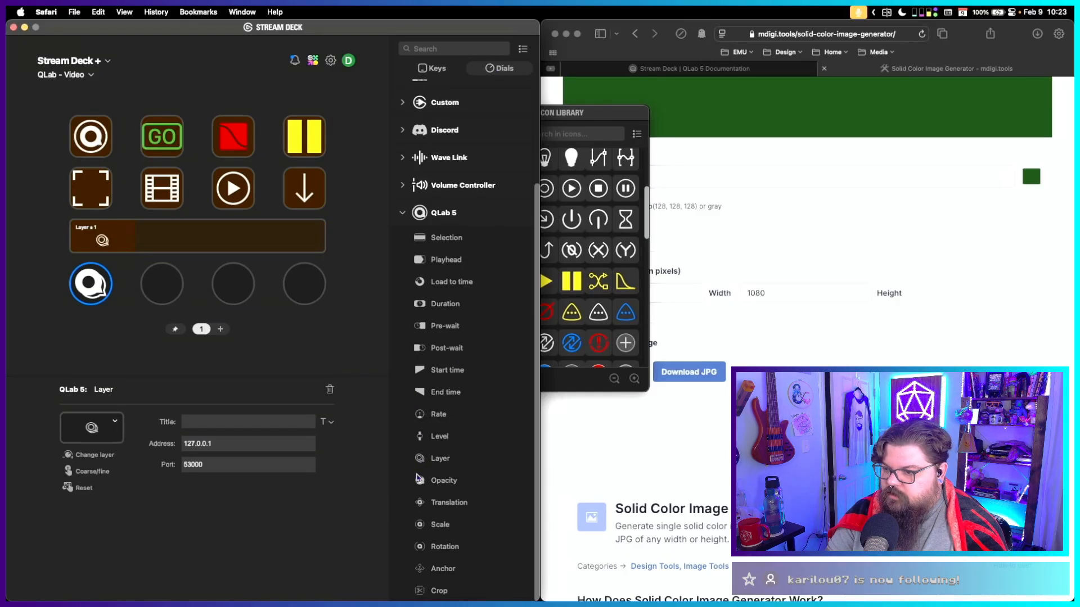
left_click_drag(415, 482, 162, 283)
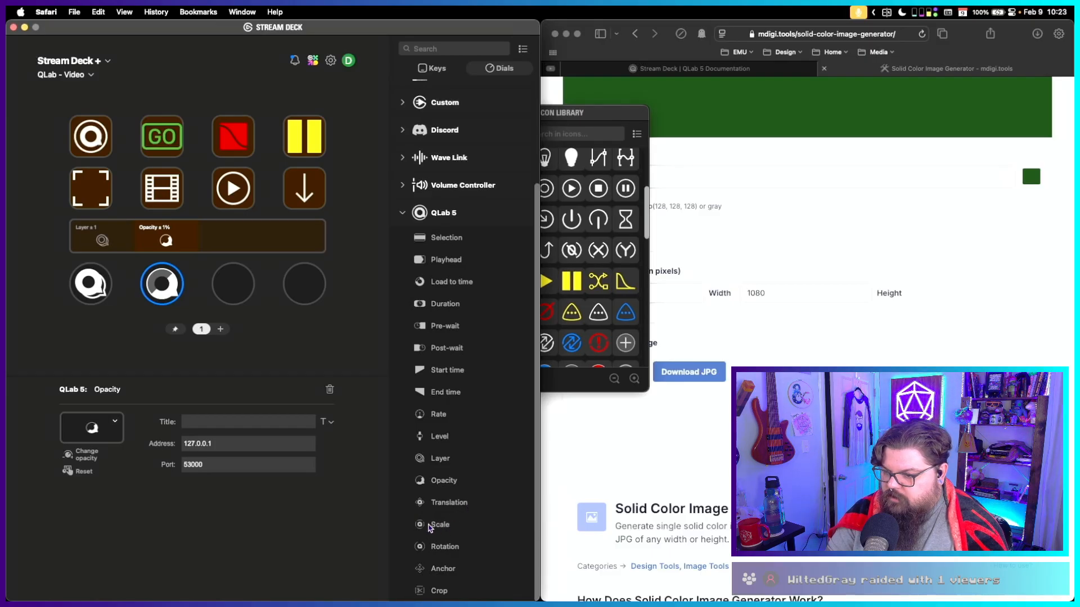
left_click_drag(430, 526, 233, 284)
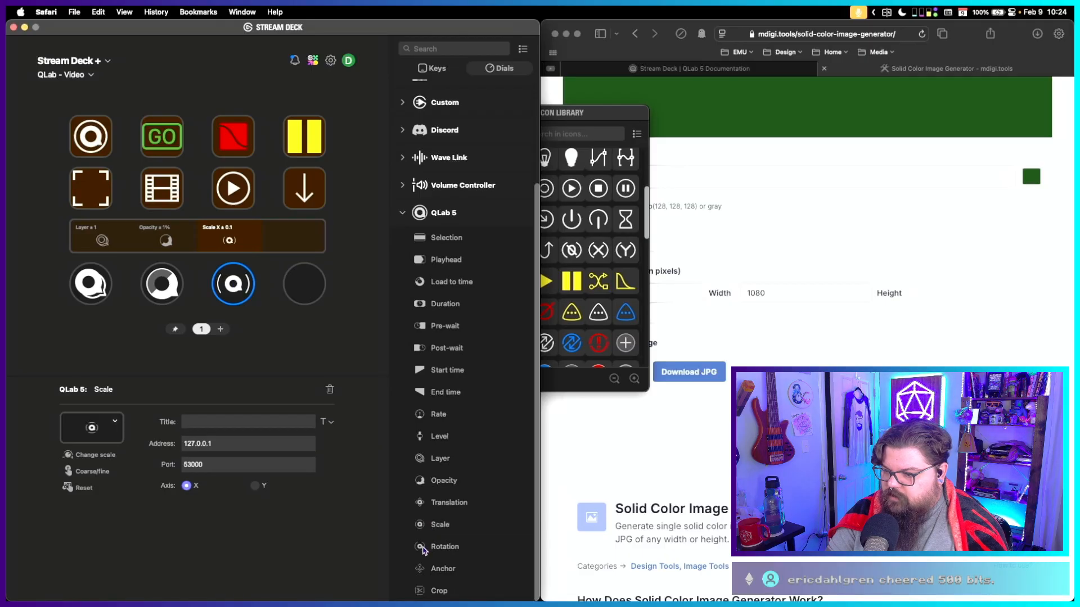
left_click_drag(418, 548, 304, 284)
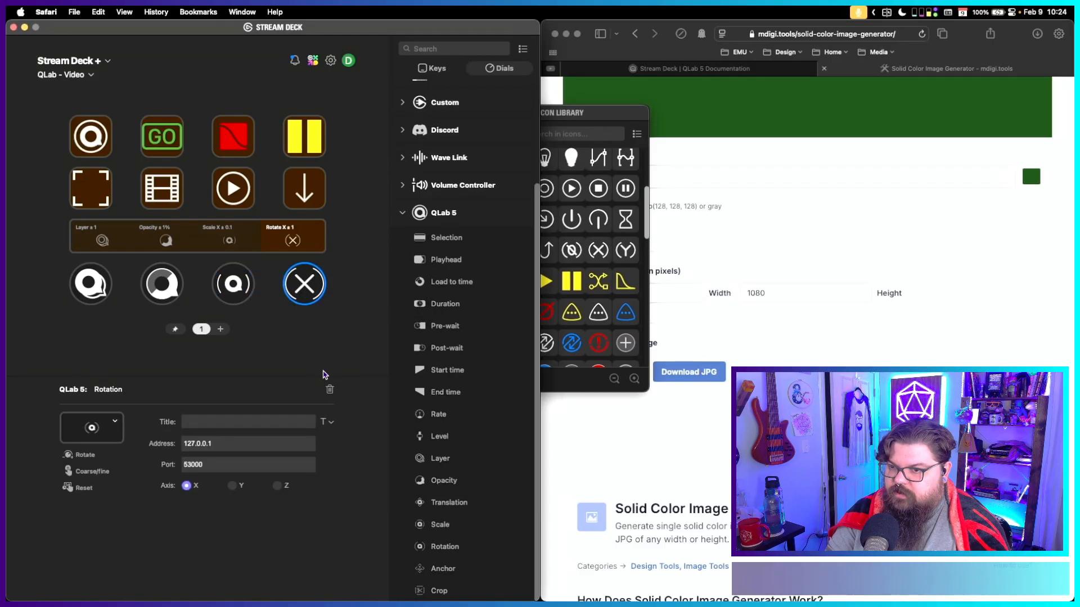
Set the address of the Layer, Opacity, Scale and Rotation dials to 10.101.3.11.
left_click(103, 297)
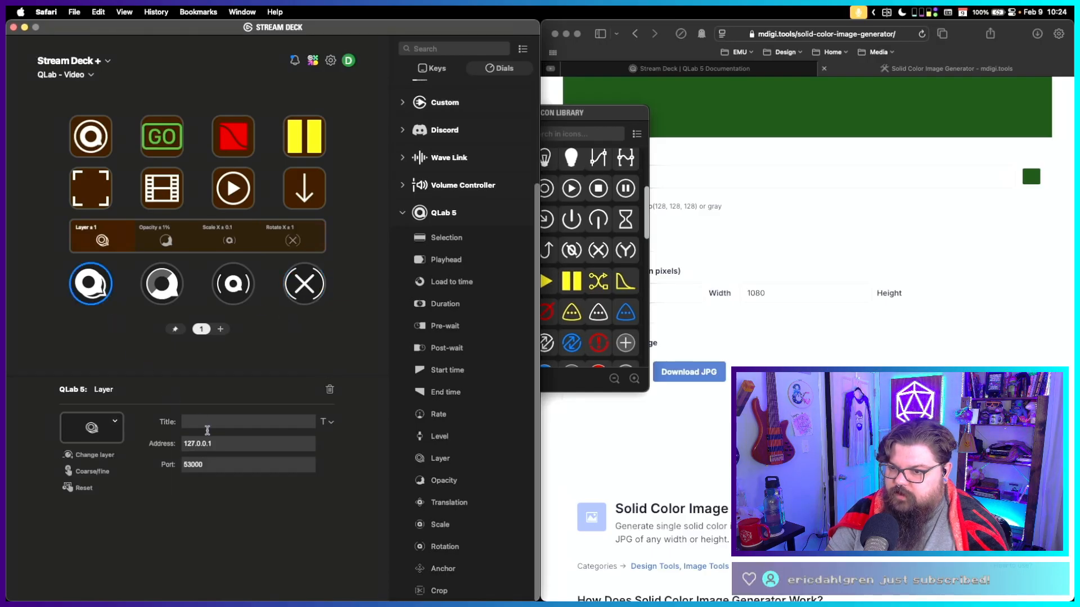
triple_click(223, 445)
type("10.101.3.11")
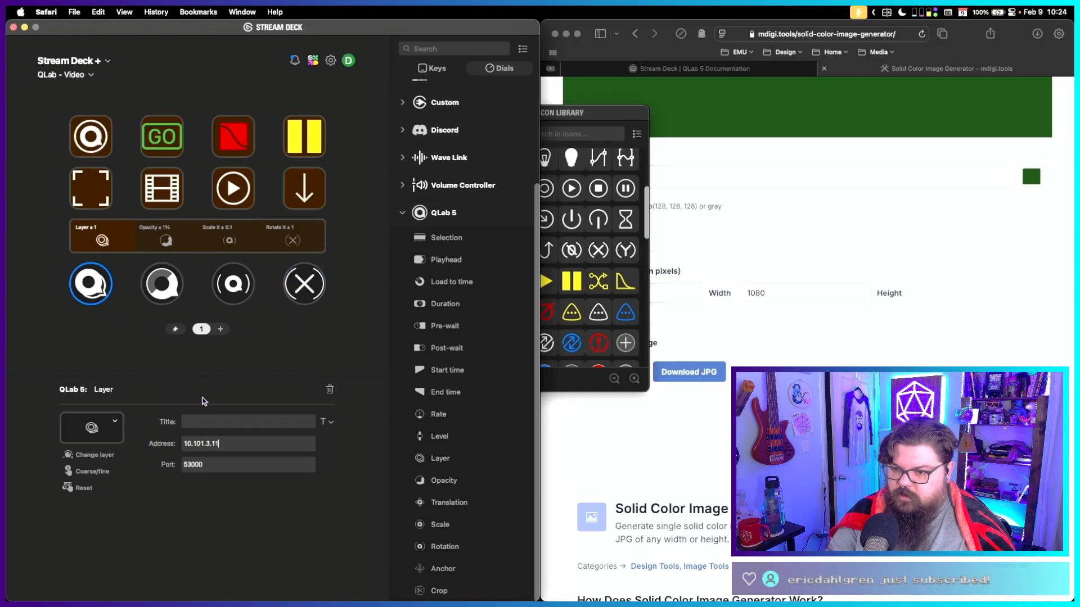
left_click(178, 299)
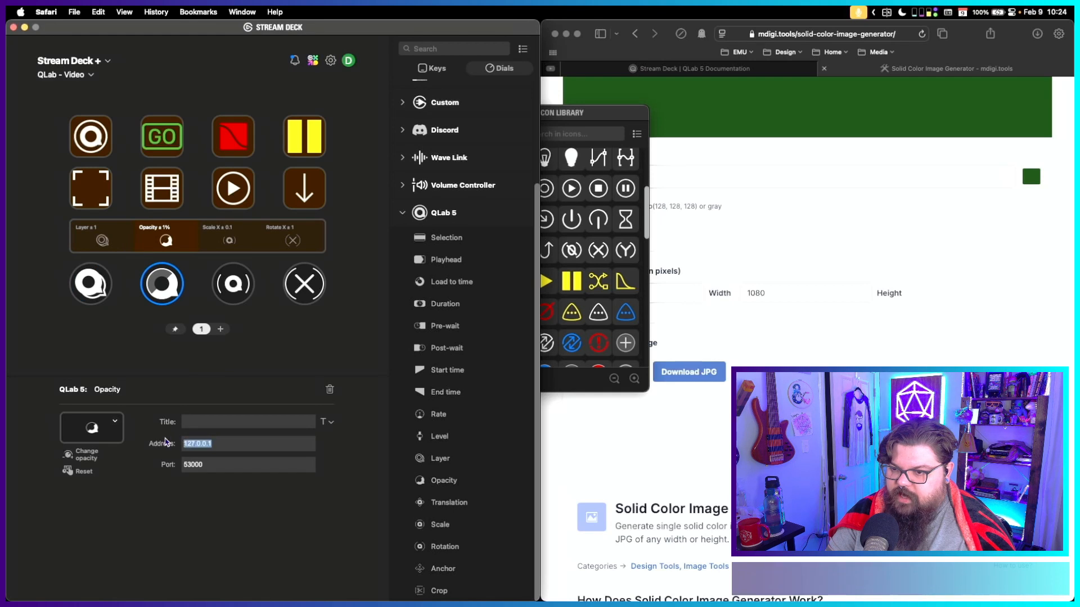
left_click(235, 292)
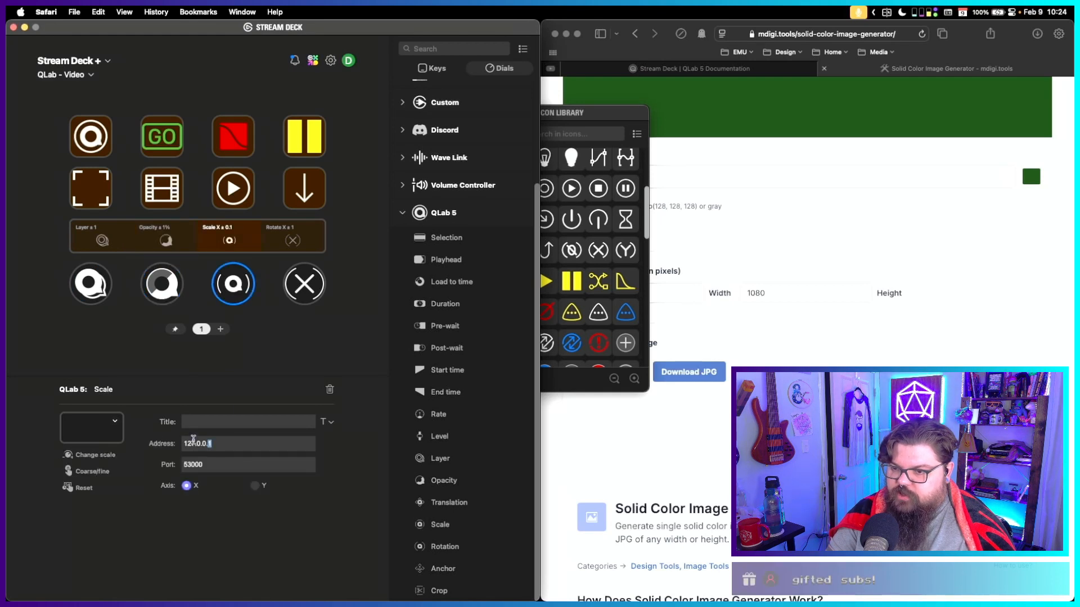
left_click(309, 297)
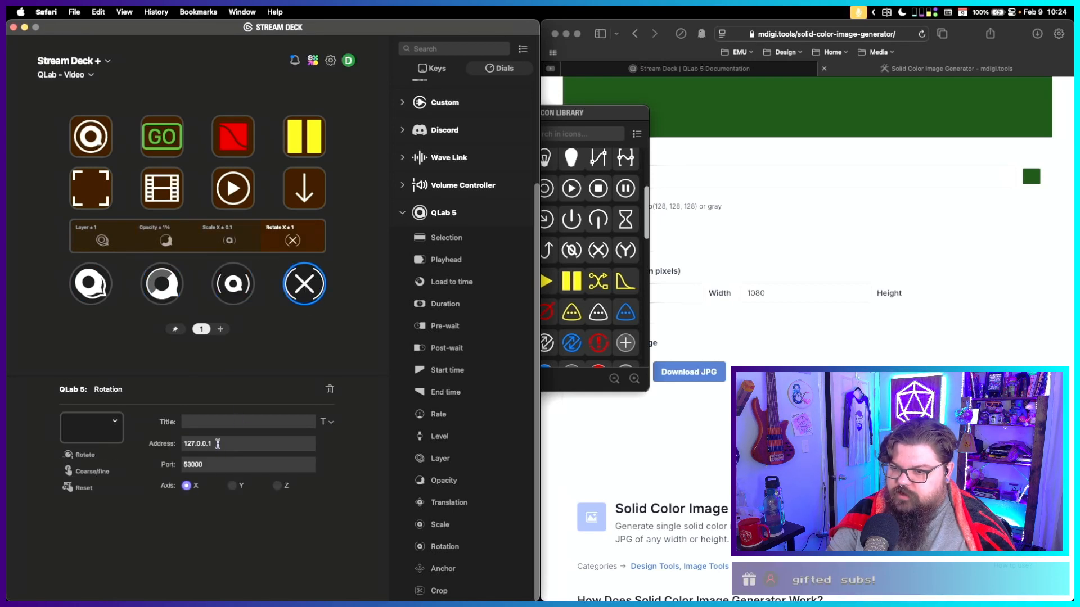
triple_click(219, 444)
type("10.101.3.11")
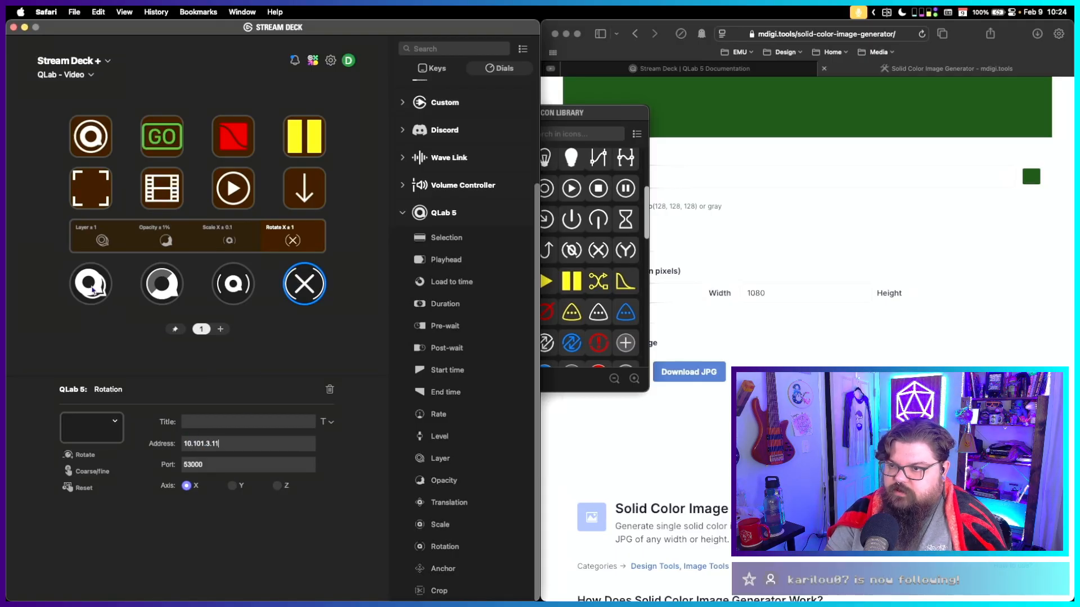
Remove the Rotation and Scale dials from QLab - Video, checking the dial layout of QLab - Audio in between.
left_click(285, 226)
key("Delete")
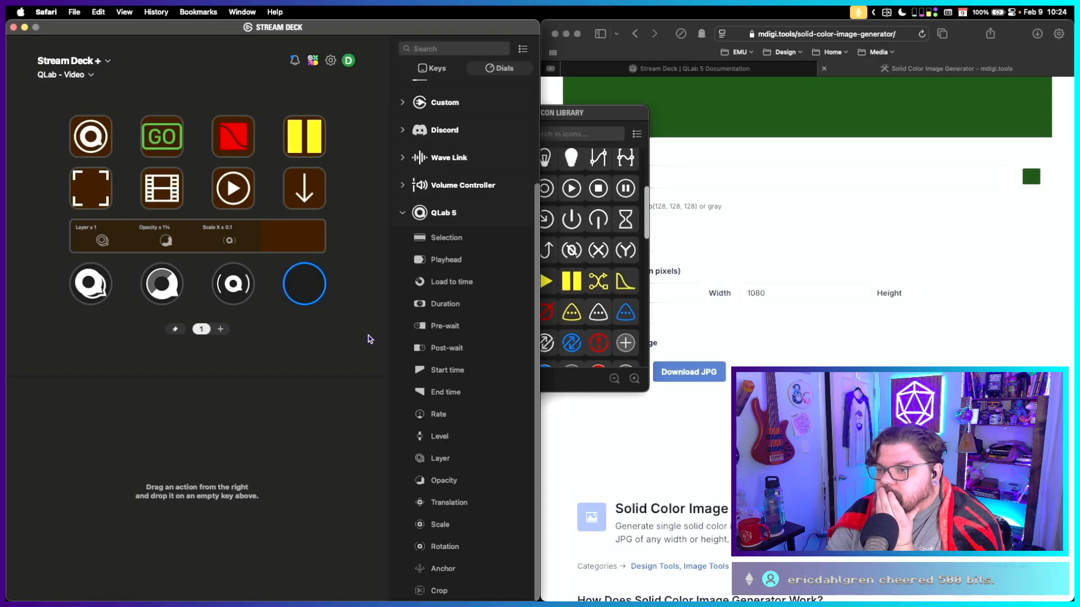
left_click(69, 78)
left_click(68, 211)
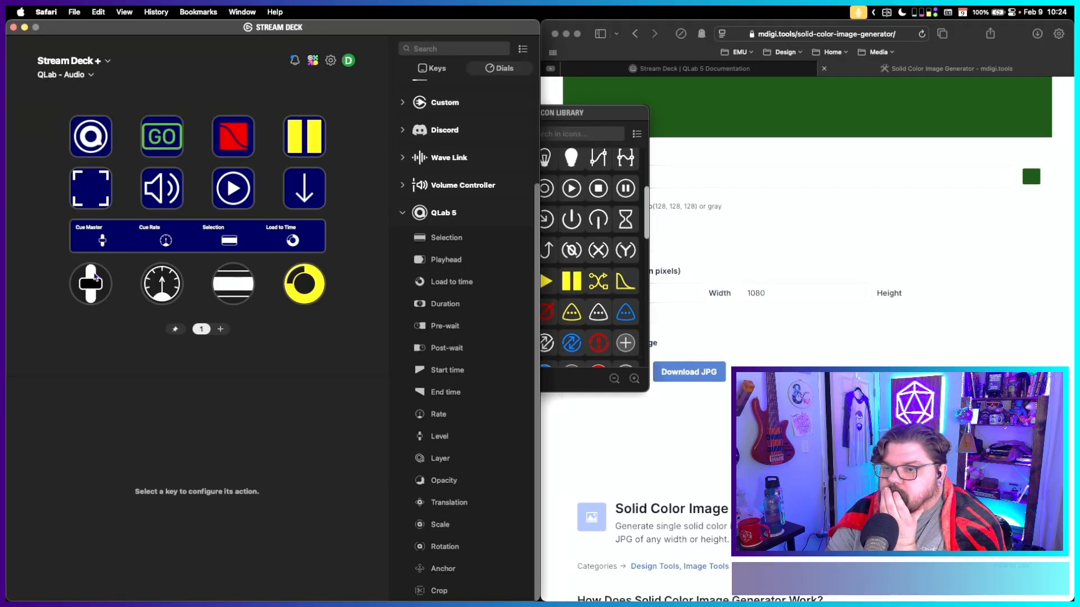
left_click(70, 75)
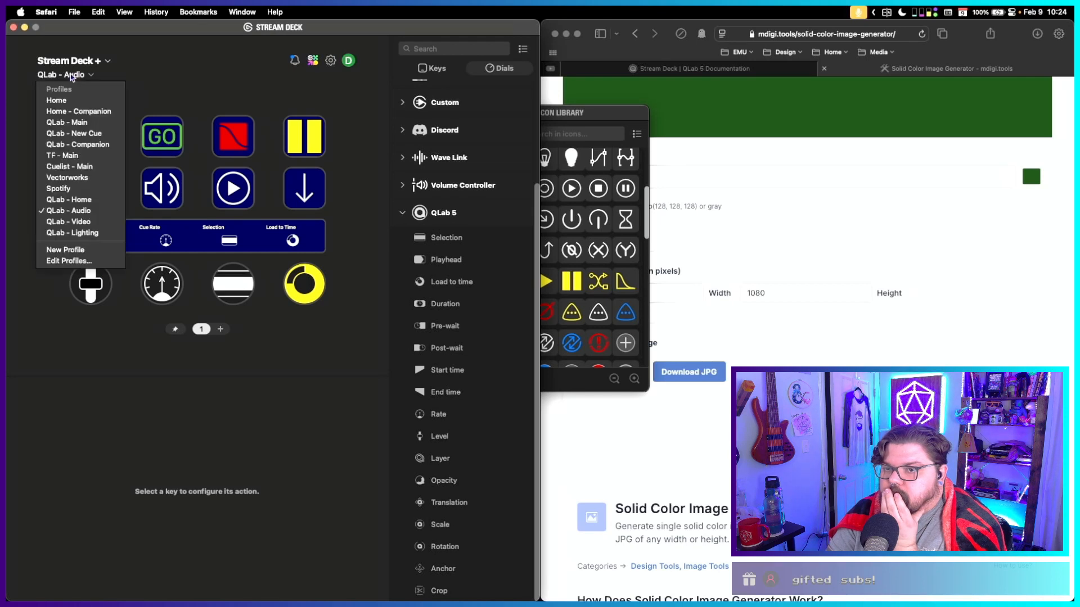
left_click(81, 217)
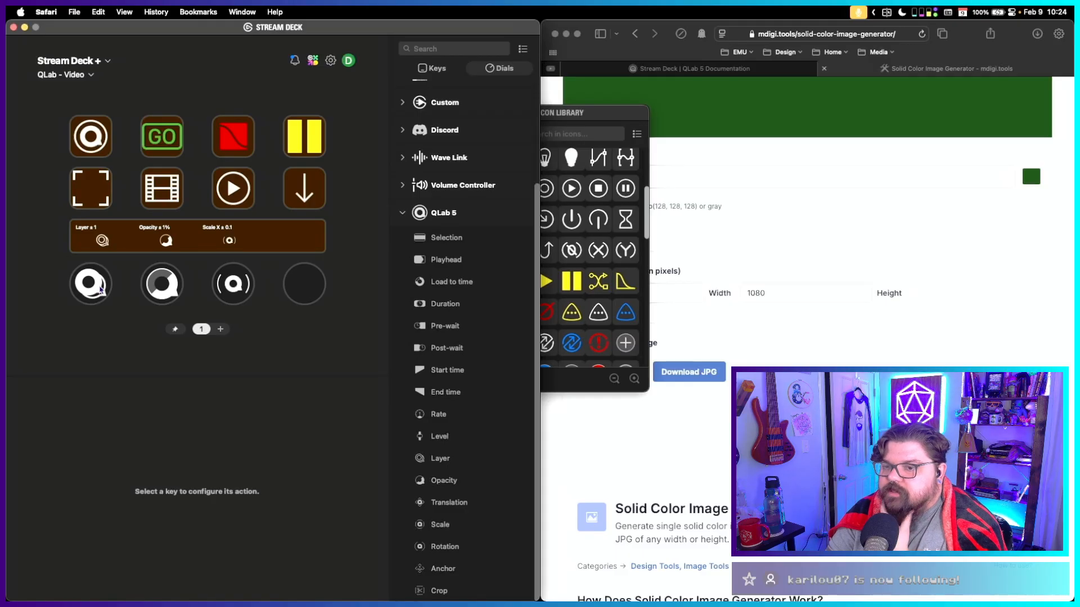
left_click(246, 290)
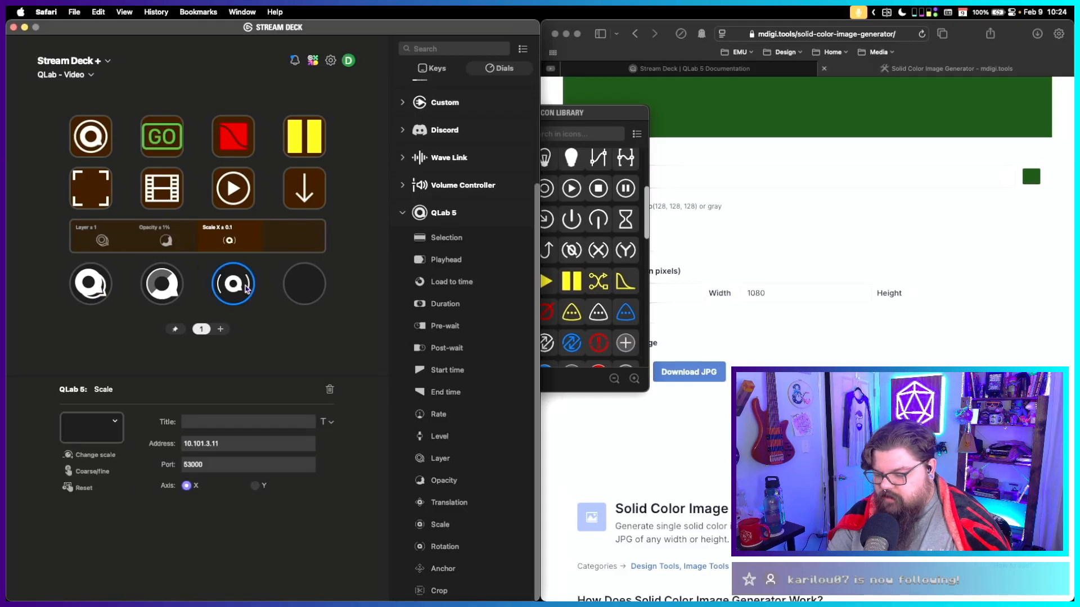
key("Delete")
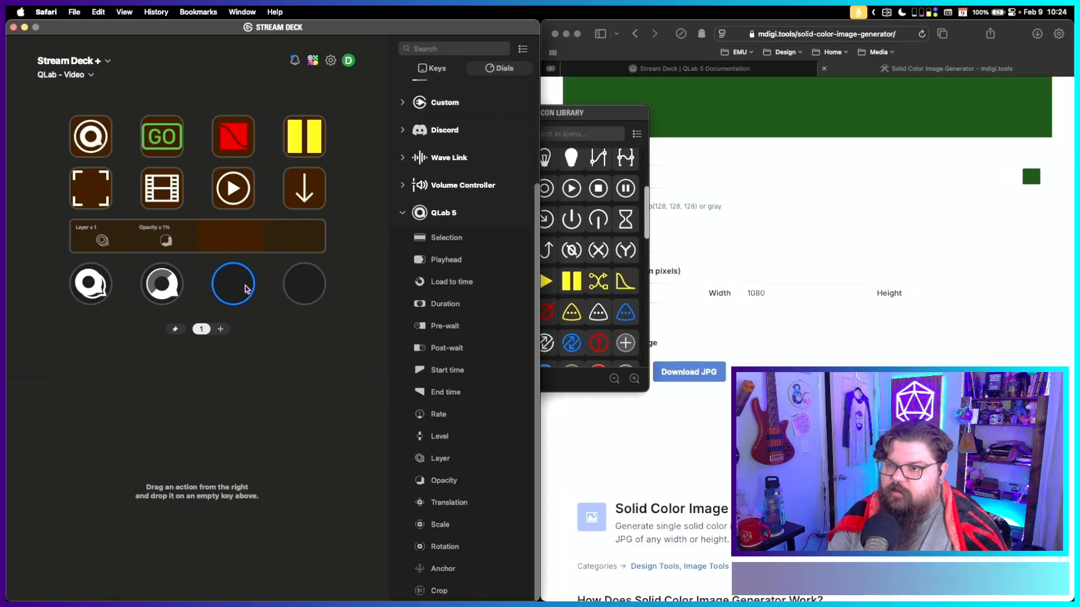
Title the Opacity dial "Cue Opacity" and the Layer dial "Cue Layer".
left_click(169, 286)
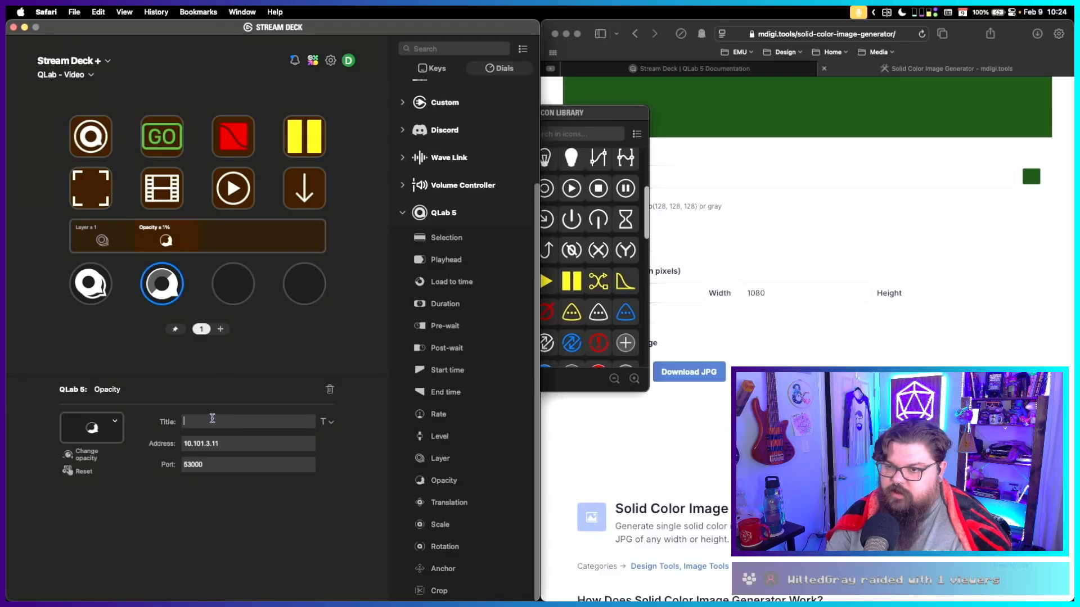
type("Opacity")
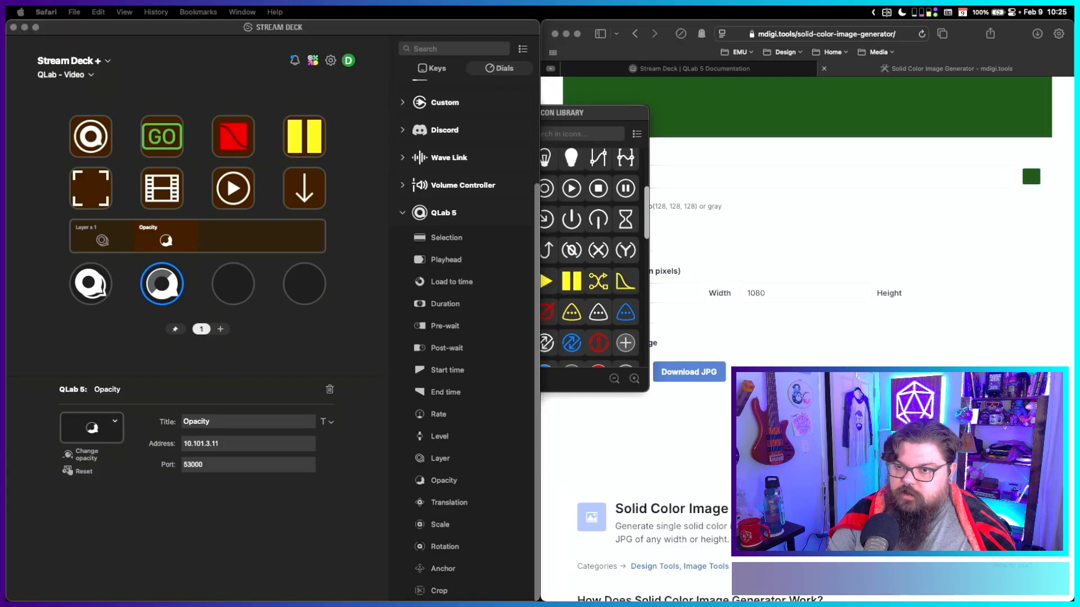
left_click(188, 422)
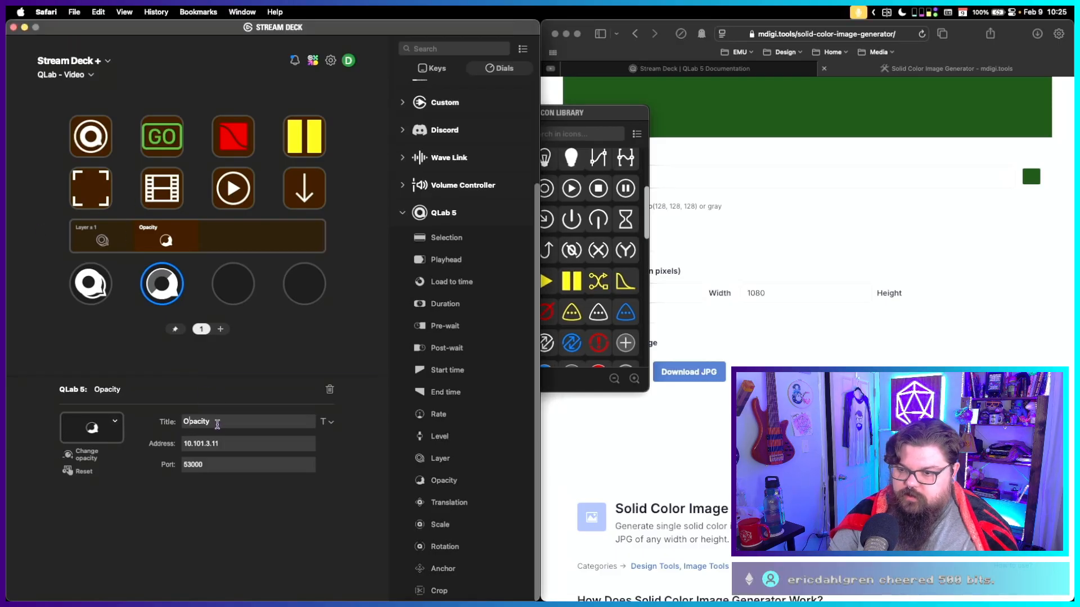
type("Cue")
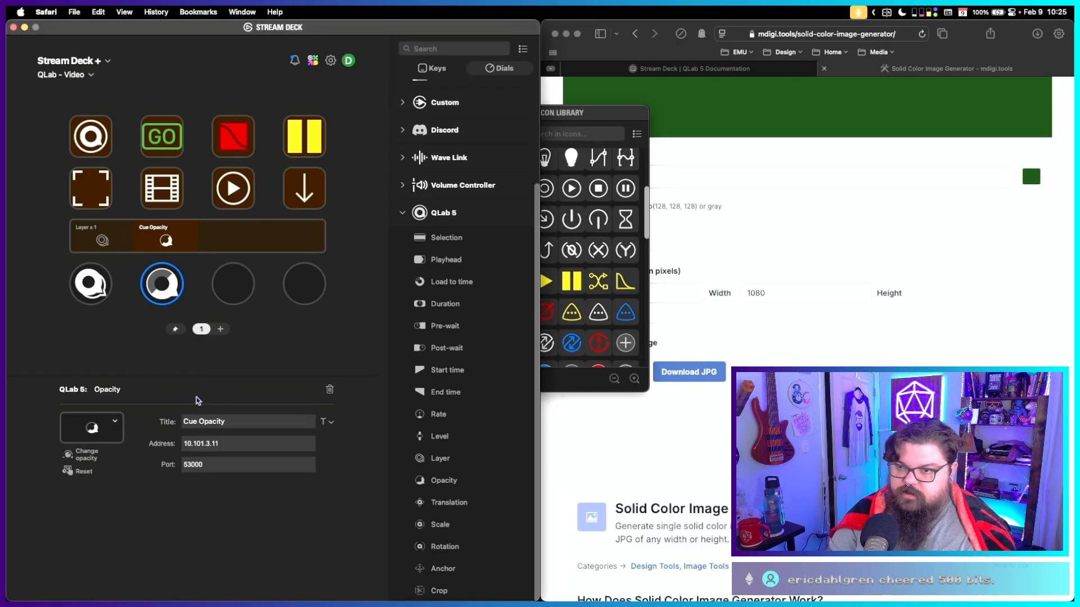
left_click(96, 228)
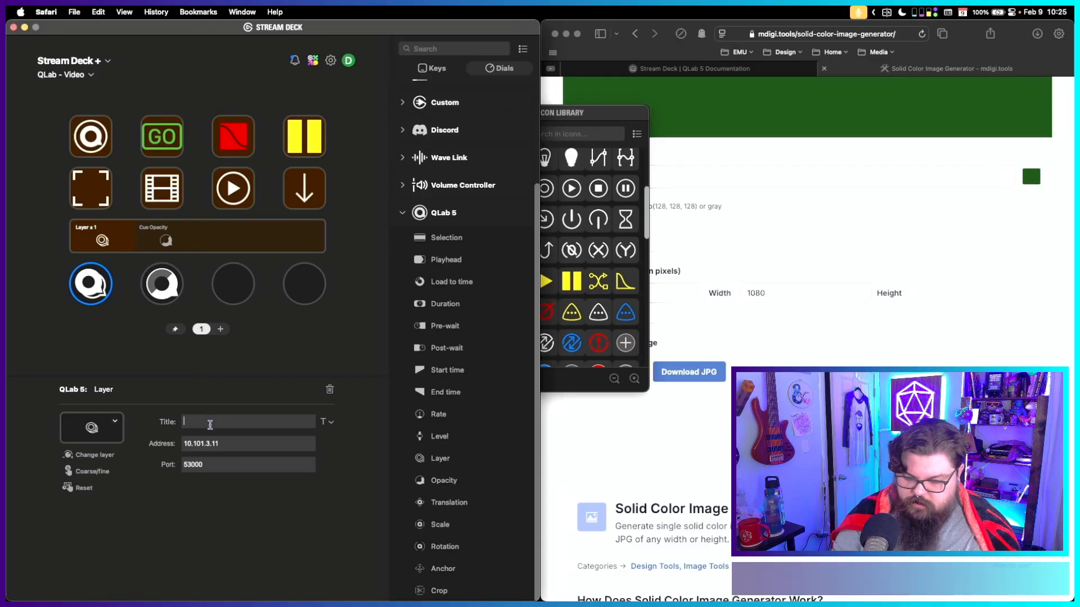
type("Cue Layer")
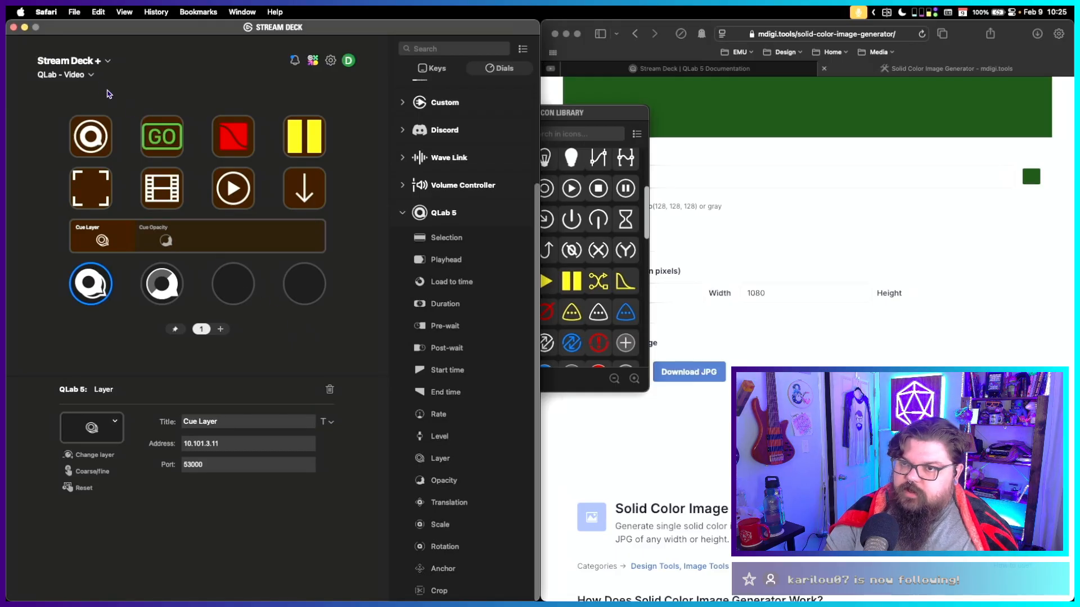
Copy the Selection dial from QLab - Audio to the third dial of QLab - Video.
left_click(85, 77)
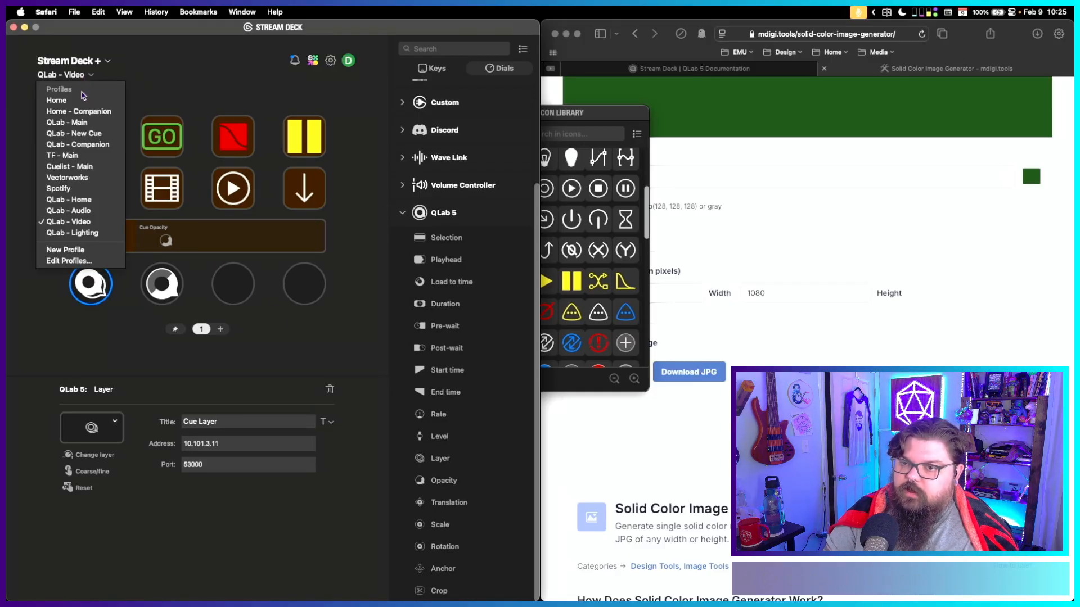
left_click(81, 211)
left_click(230, 274)
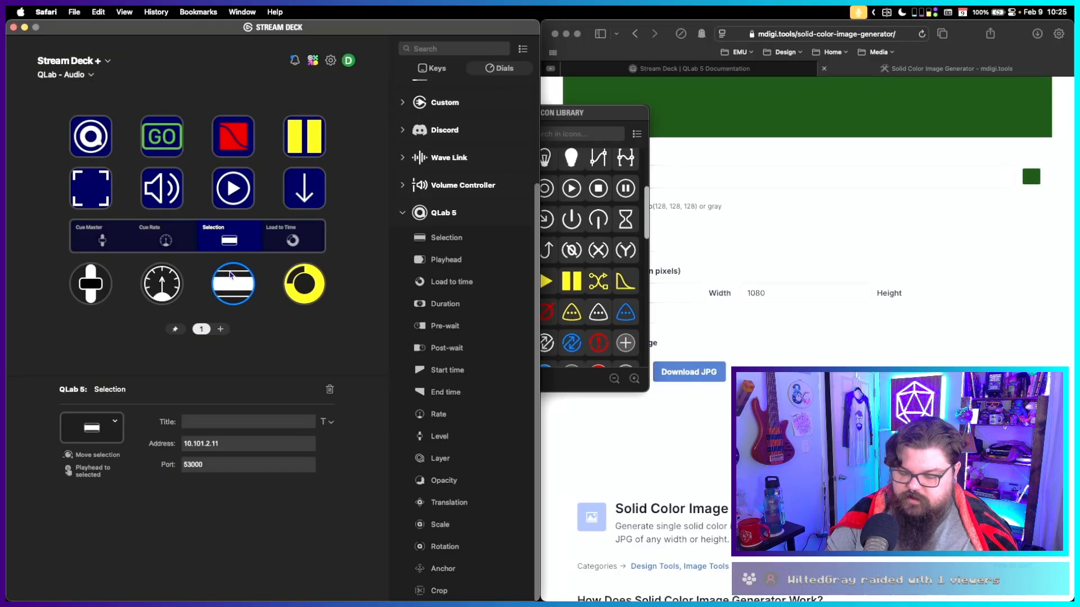
left_click(70, 80)
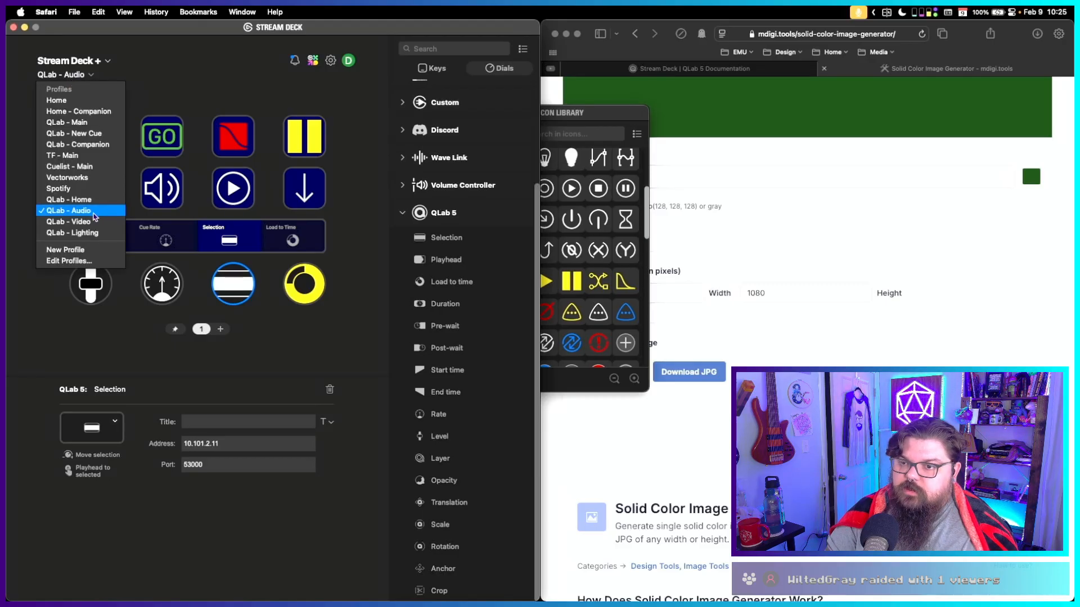
left_click(79, 219)
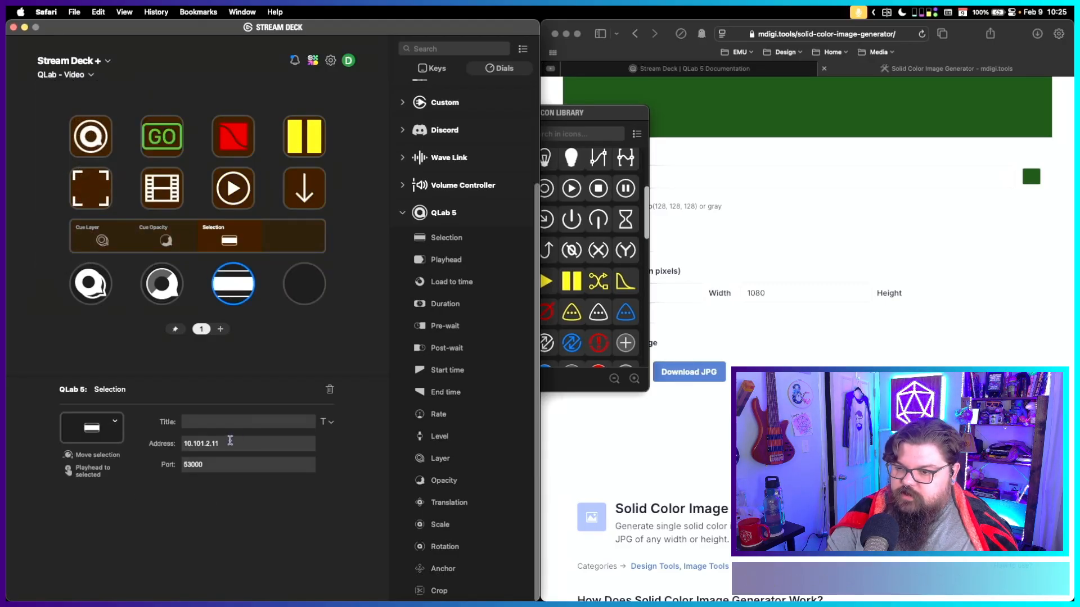
Copy the Load to Time dial from QLab - Audio to the fourth dial of QLab - Video and set its address to 10.101.3.11.
left_click(79, 79)
left_click(76, 212)
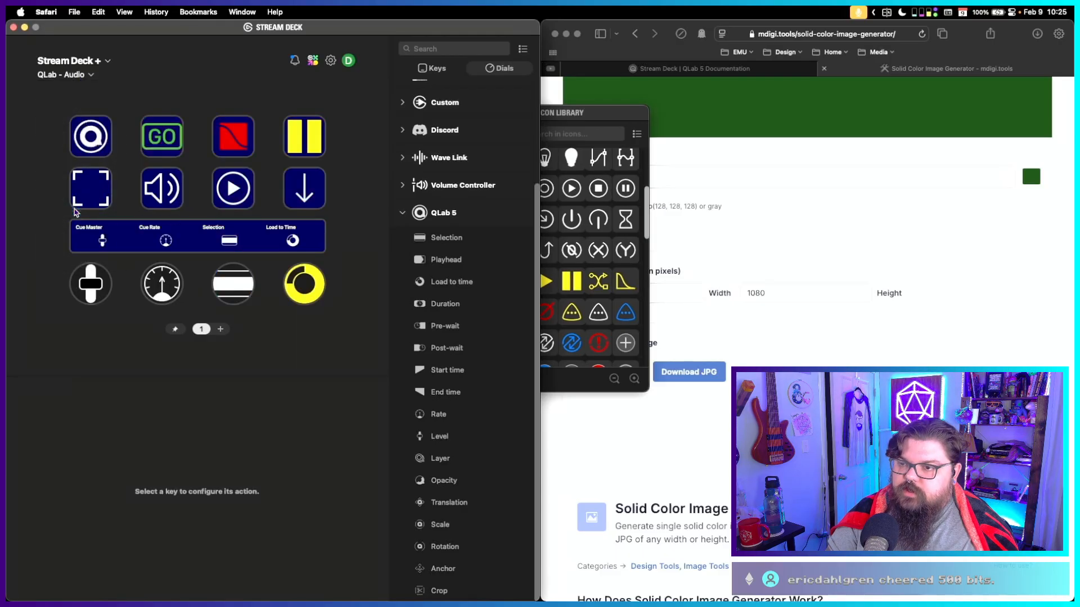
left_click(290, 280)
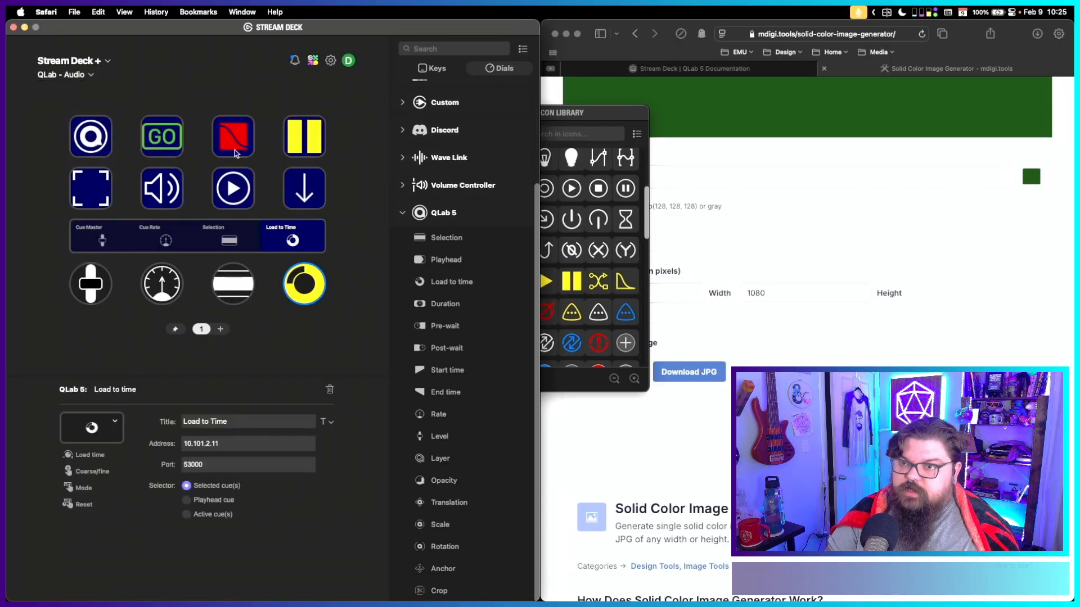
left_click(71, 77)
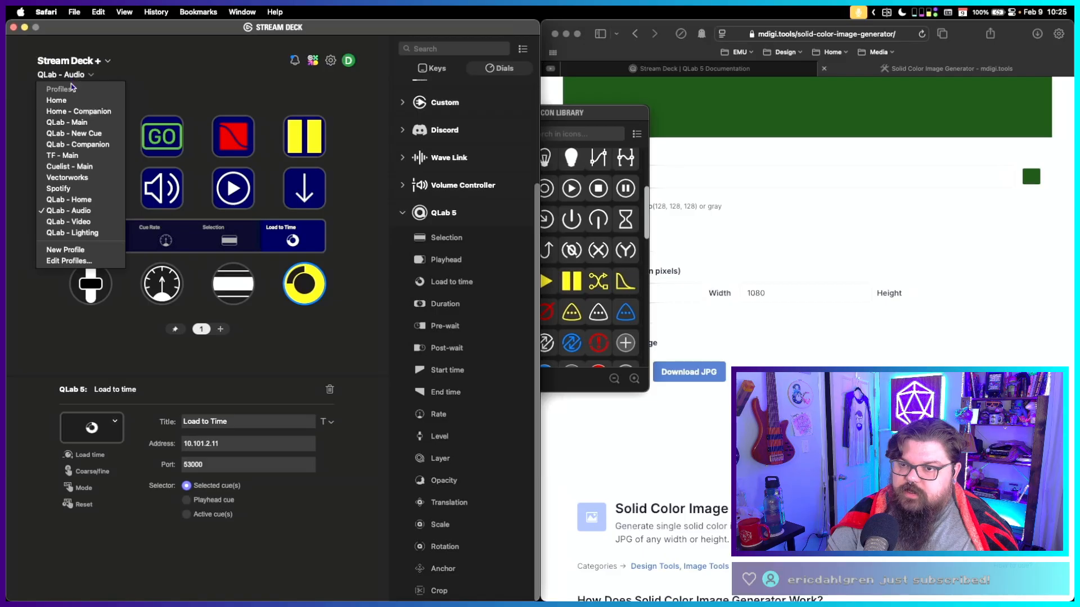
left_click(88, 222)
left_click(301, 281)
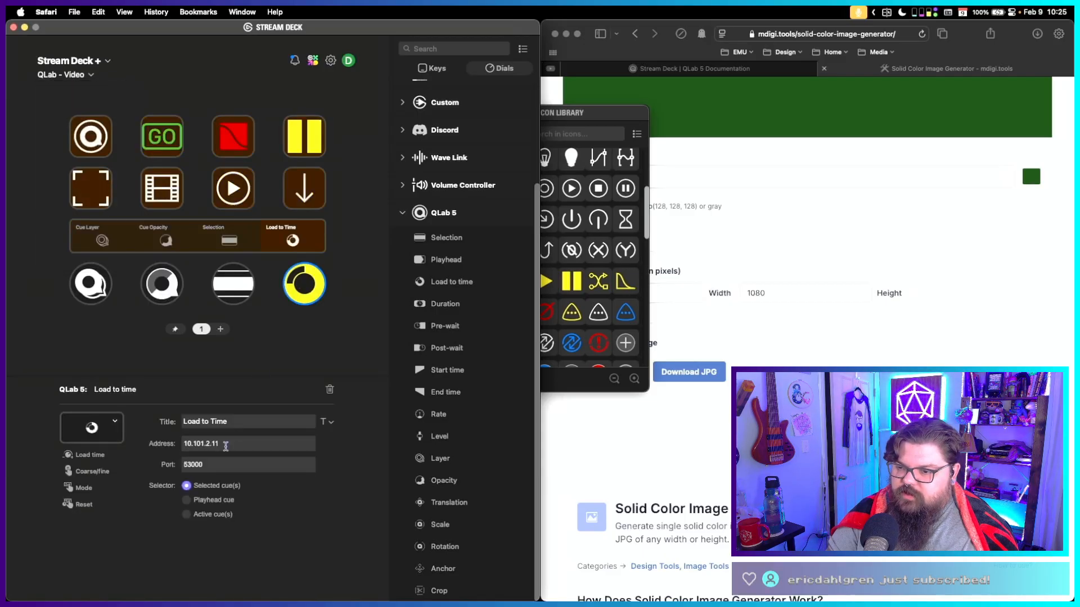
left_click_drag(226, 446, 147, 446)
type("10.101.3.11")
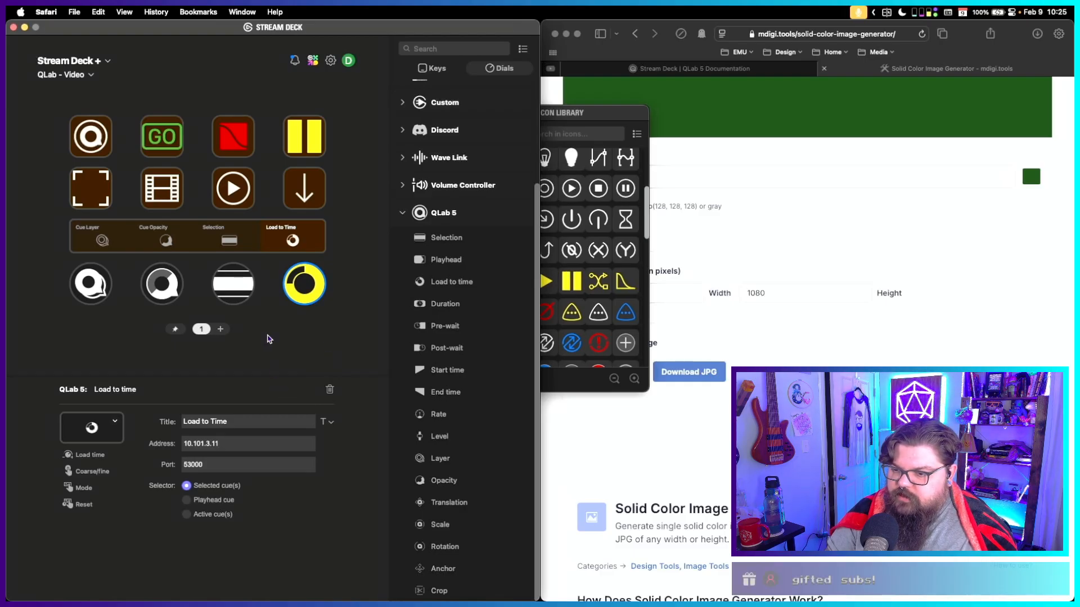
Review the settings of the Selection, Cue Opacity and Cue Layer dials and compare the dial layout with QLab - Audio.
left_click(227, 292)
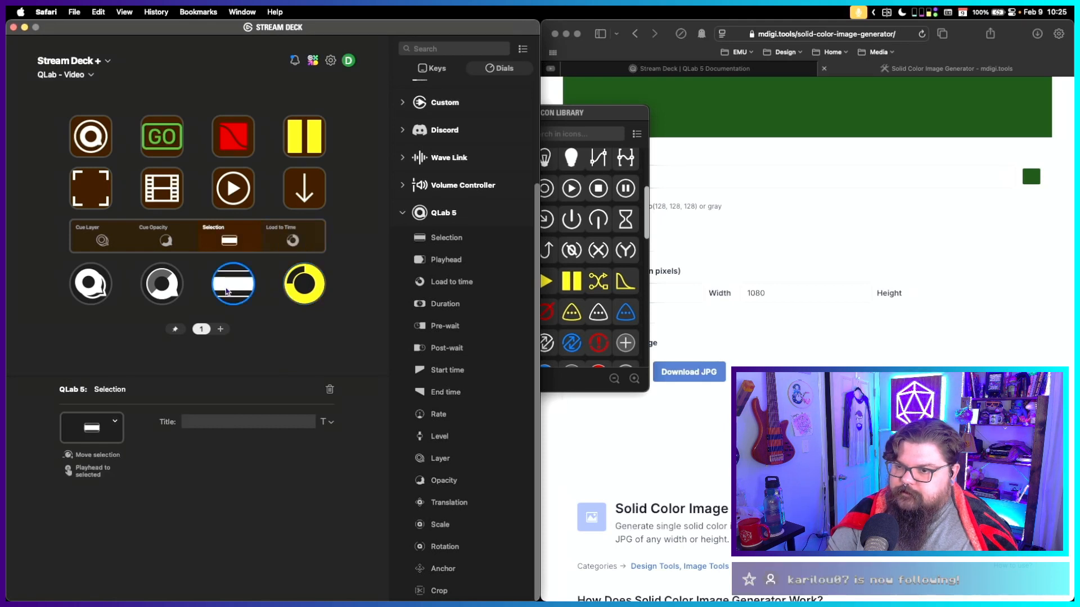
left_click(147, 291)
left_click(97, 289)
left_click(162, 284)
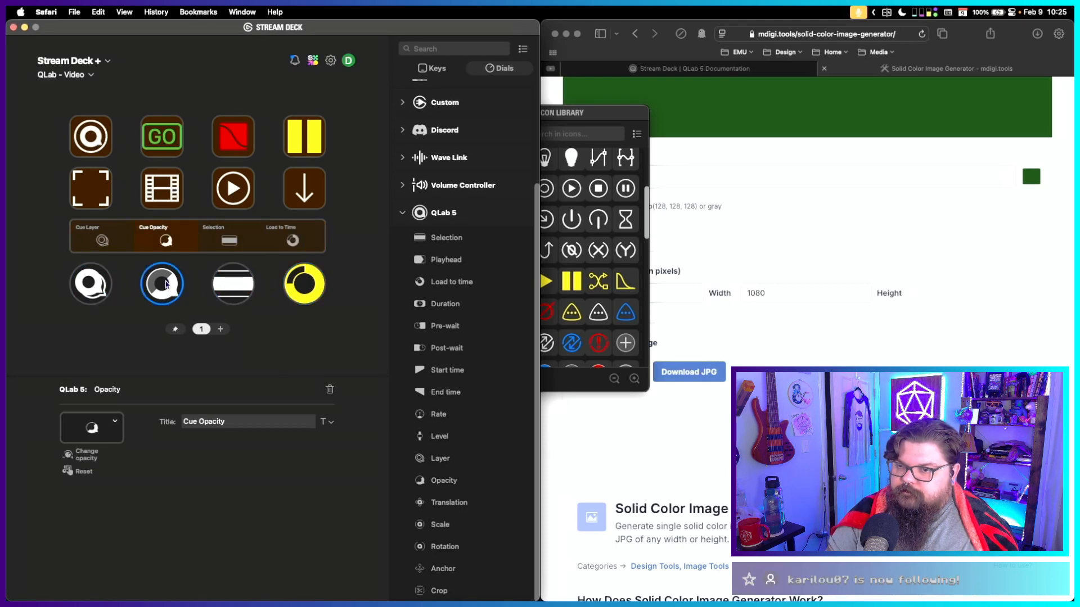
left_click(76, 74)
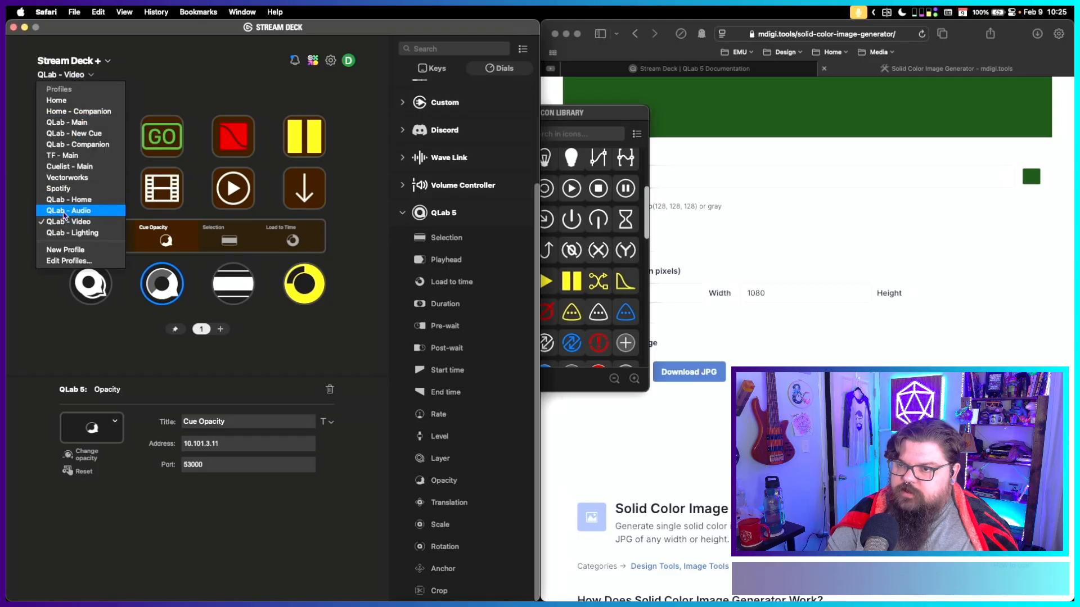
left_click(66, 211)
left_click(83, 79)
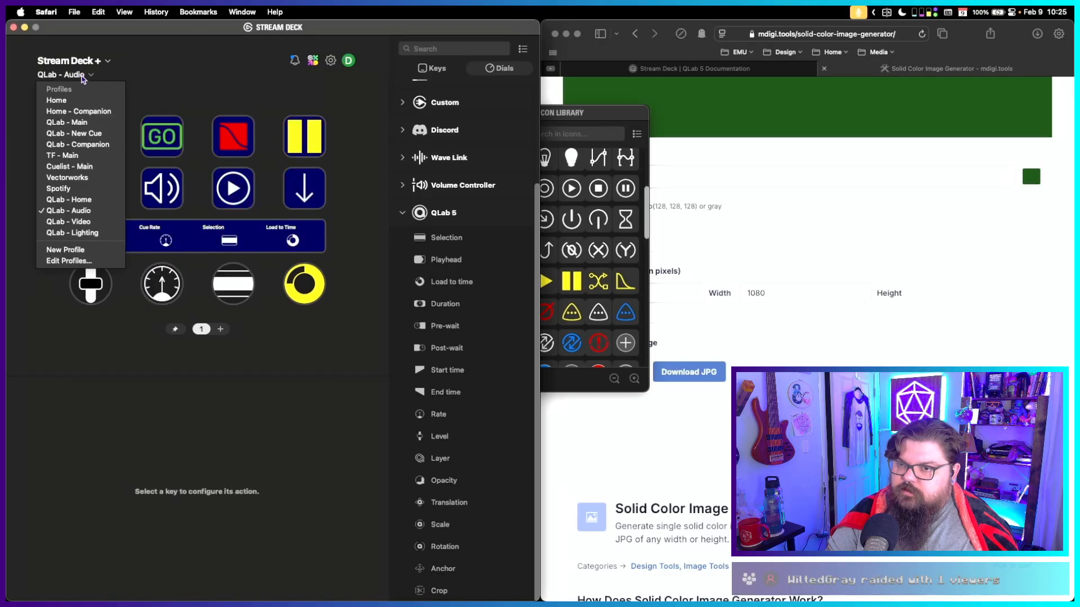
left_click(69, 224)
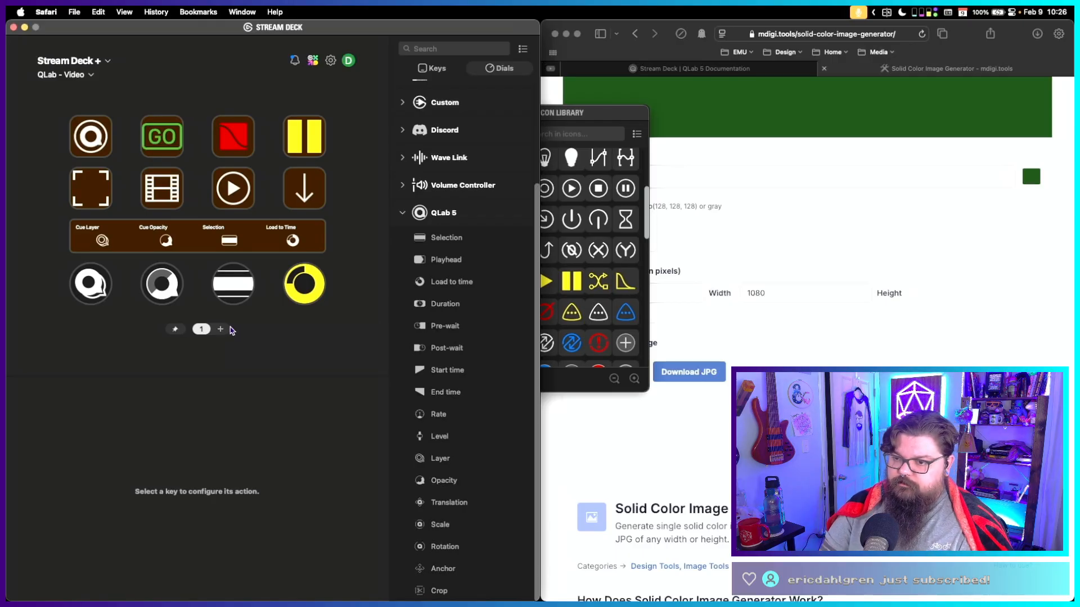
Duplicate page 1 of QLab - Video and remove all four dial actions from the new page.
right_click(202, 330)
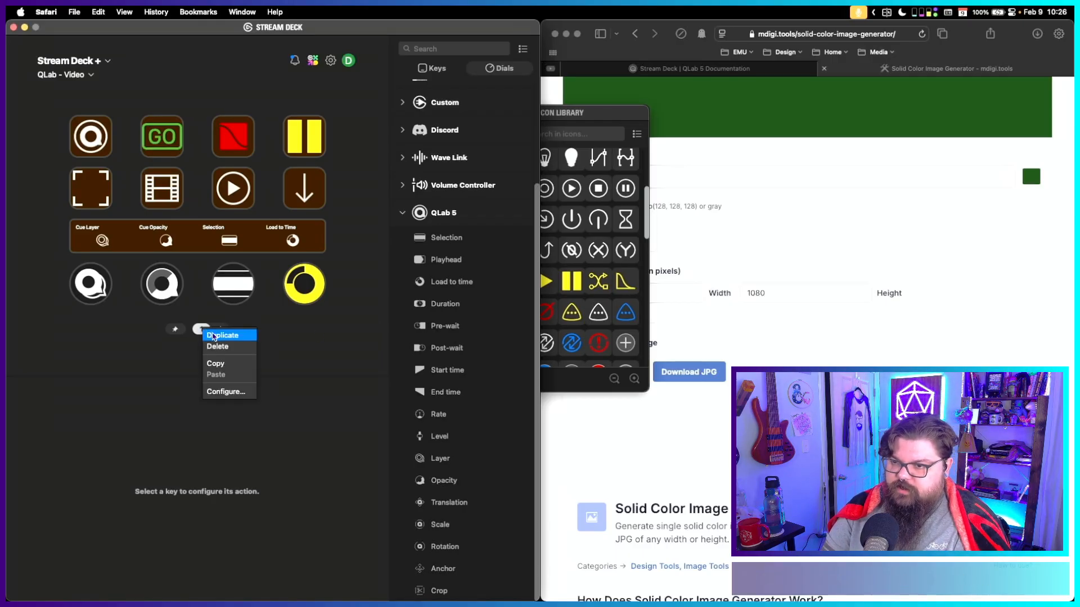
left_click(214, 336)
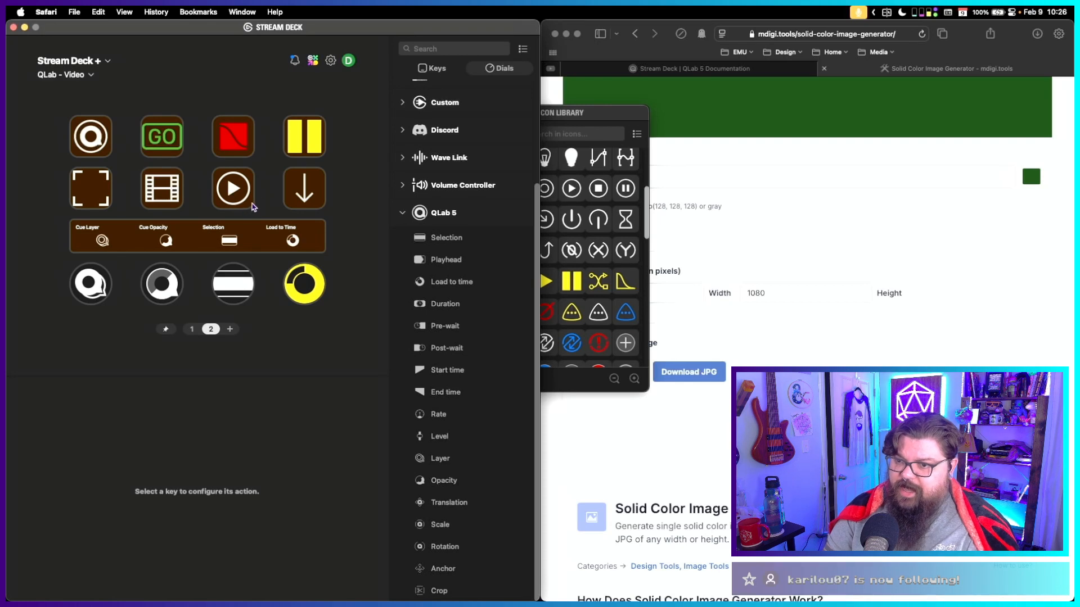
left_click(90, 284)
key("Delete")
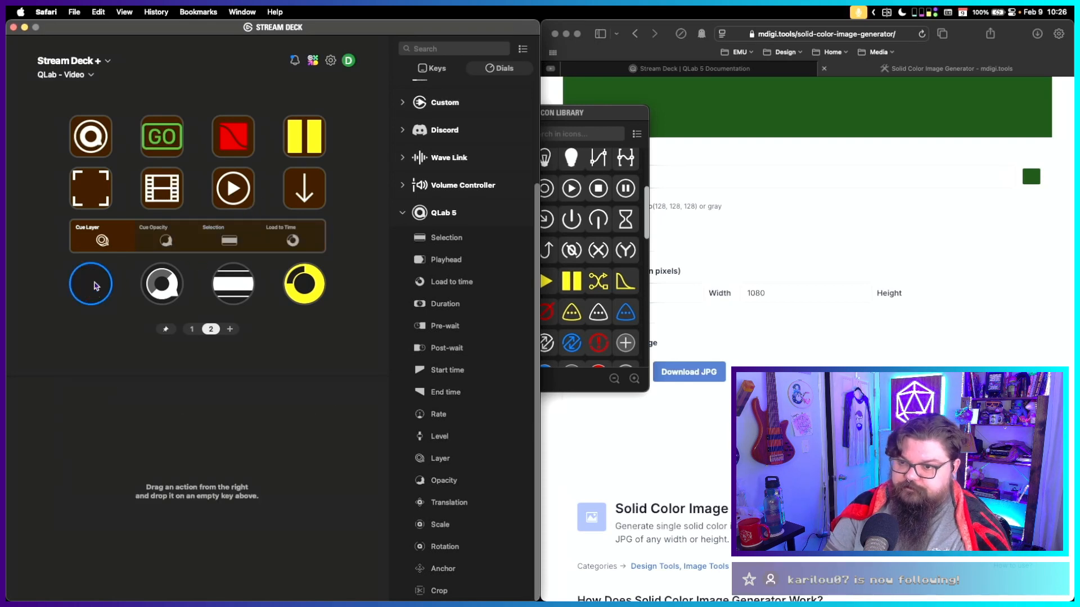
left_click(162, 284)
key("Delete")
left_click(239, 281)
key("Delete")
left_click(308, 286)
key("Delete")
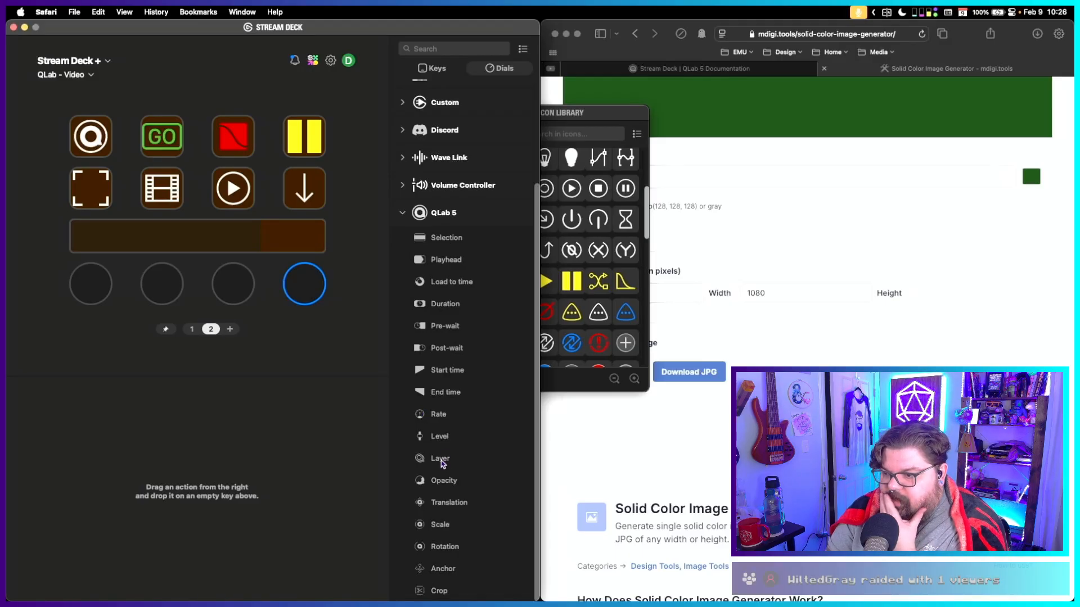
Assign the QLab 5 Translation action to the first dial of page 2 and set its address to 10.101.3.11.
left_click_drag(444, 502, 96, 285)
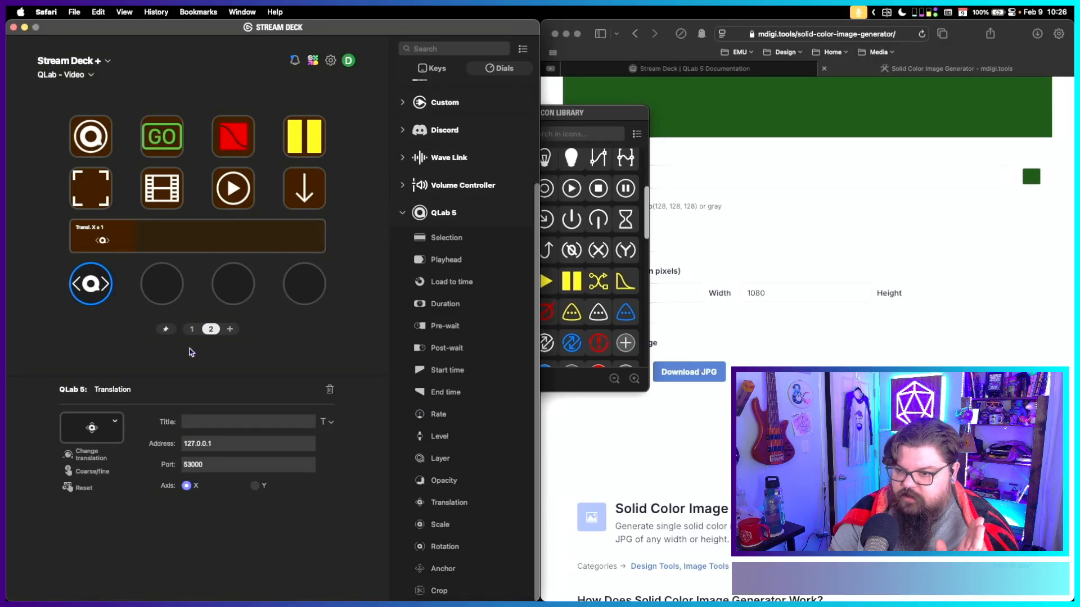
left_click_drag(213, 444, 157, 446)
type("10.101.3.11")
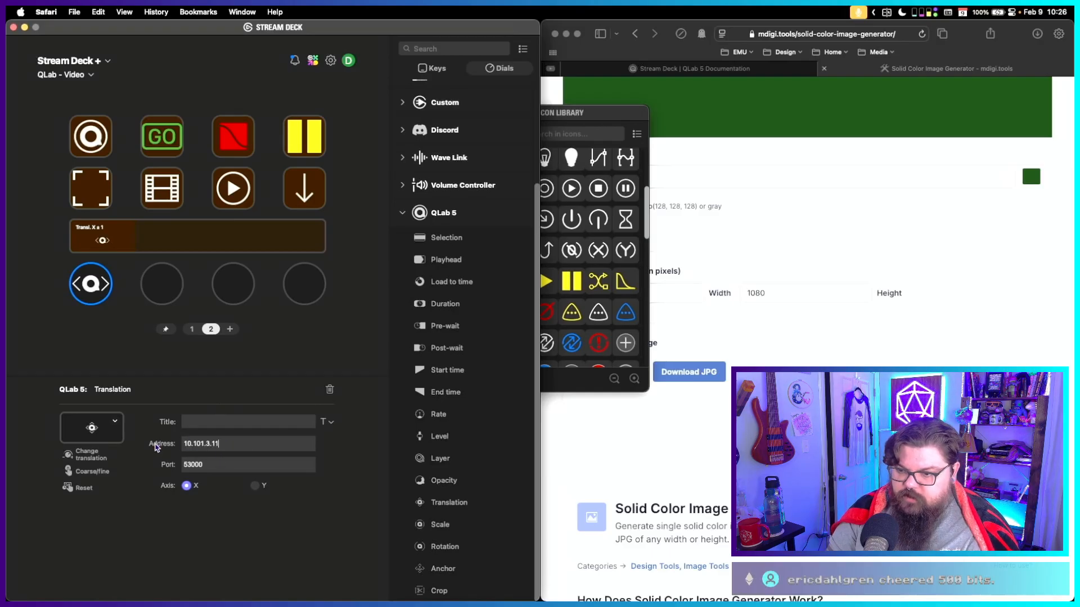
left_click(89, 316)
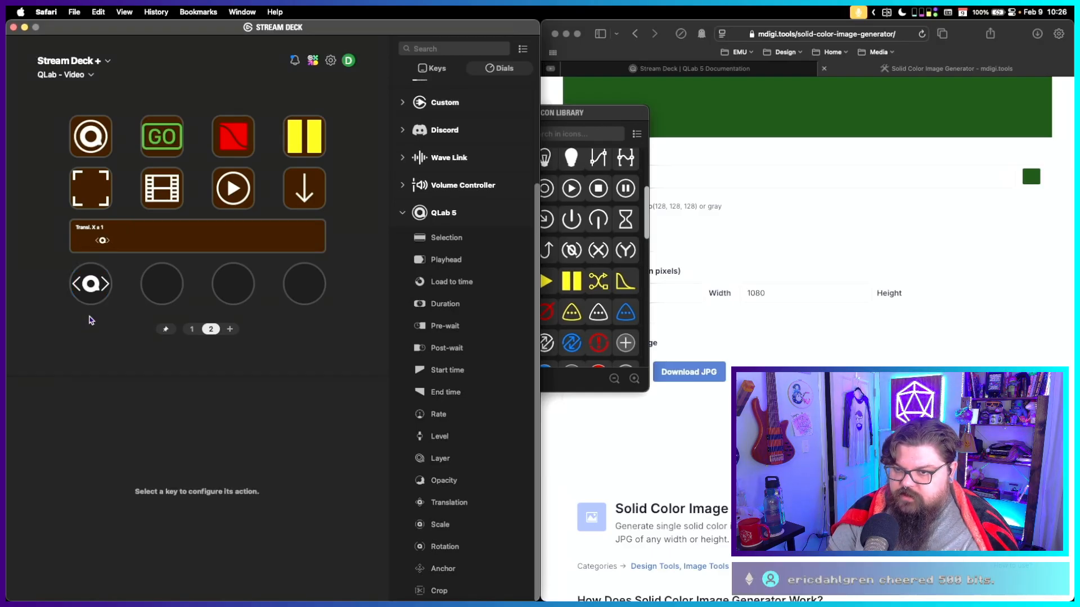
Copy the Translation dial to the second dial and set the copy's axis to Y.
left_click(90, 284)
left_click(163, 281)
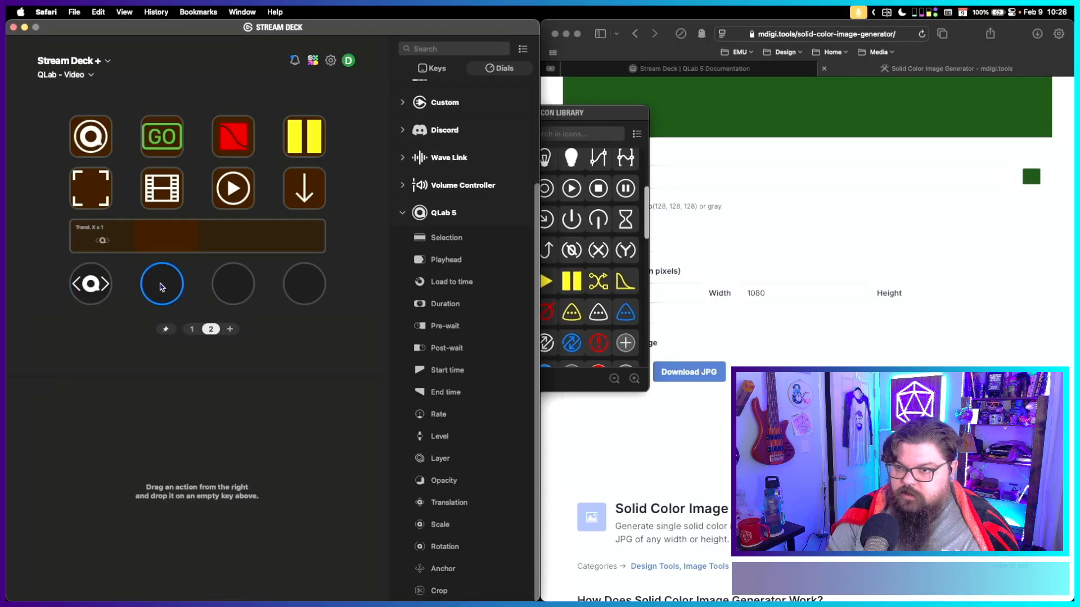
key("super+v")
left_click(265, 488)
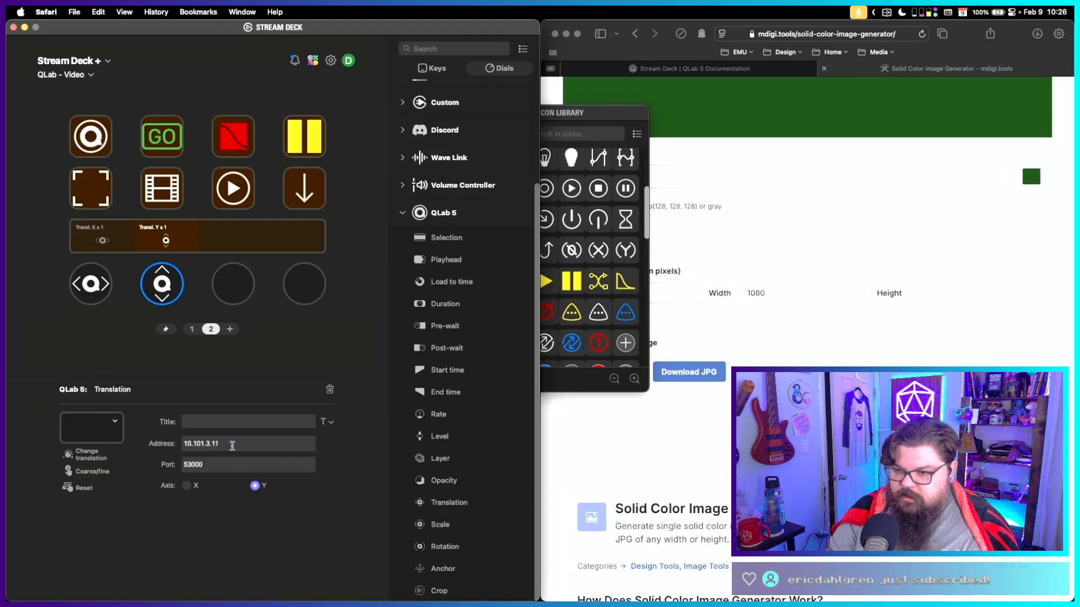
Title the X-axis Translation dial "Cue Trans. X" and the Y-axis one "Cue Trans. Y".
left_click(109, 295)
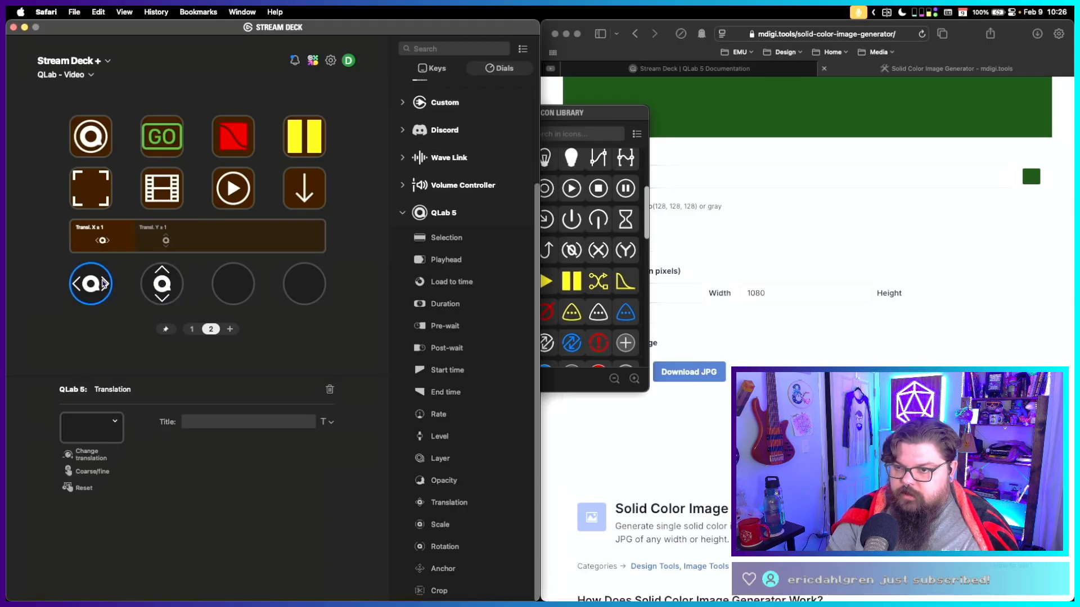
left_click(205, 423)
type("C")
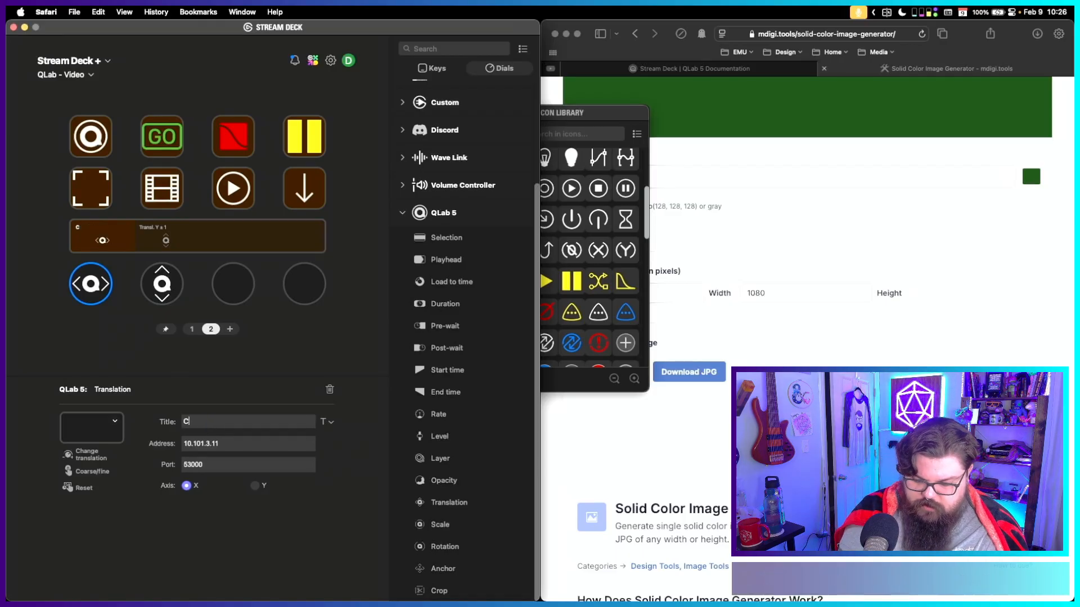
type("ue Trans. X")
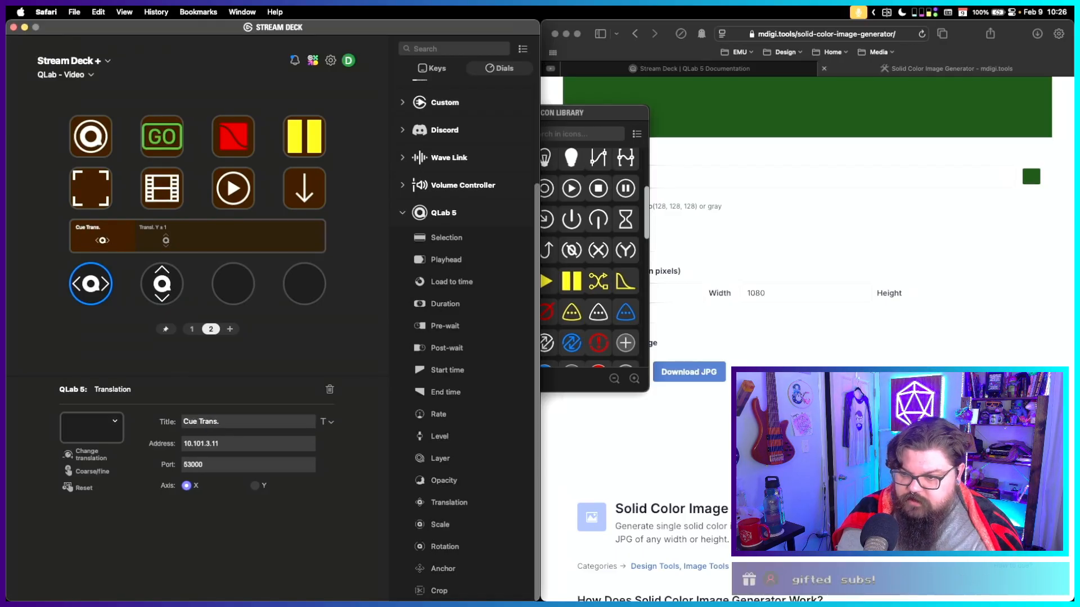
left_click(167, 237)
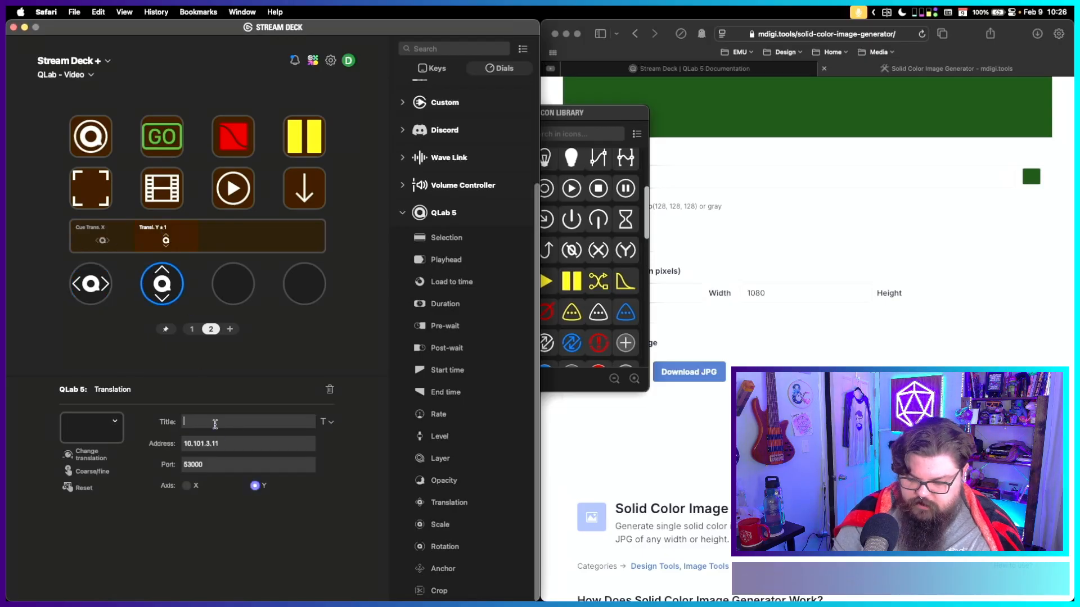
type("Cue Trans. Y")
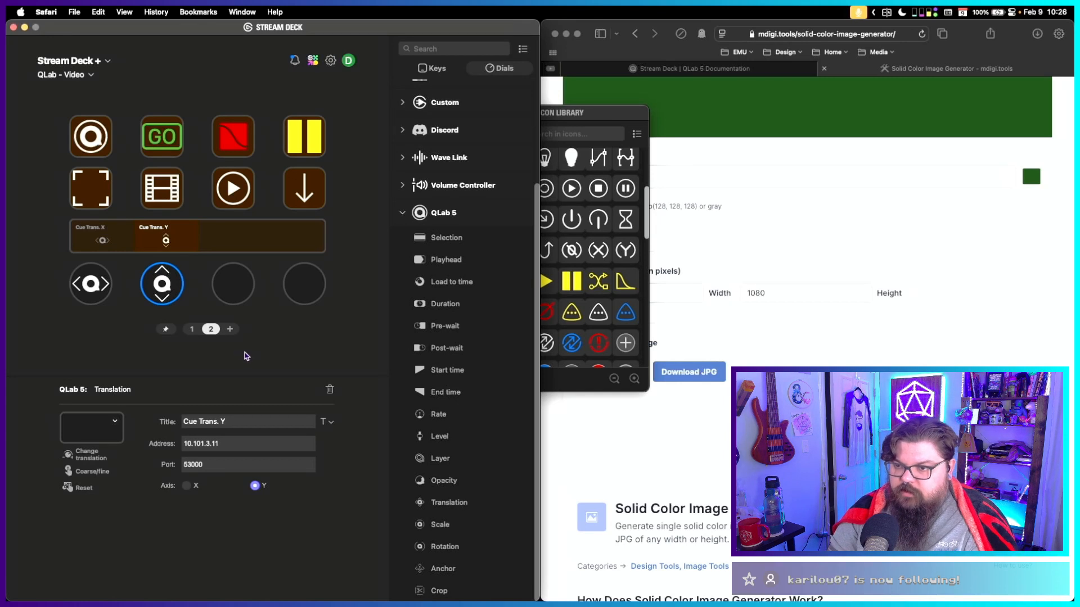
left_click(284, 346)
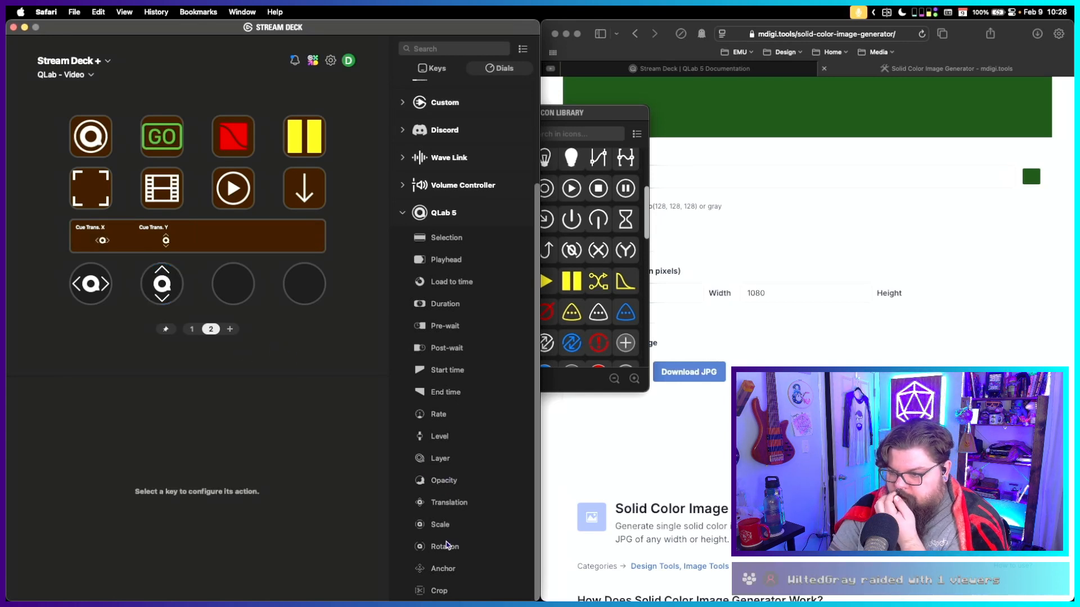
Assign the Scale action to the third dial with address 10.101.3.11 and title "Cue Scale X".
left_click_drag(438, 524, 238, 288)
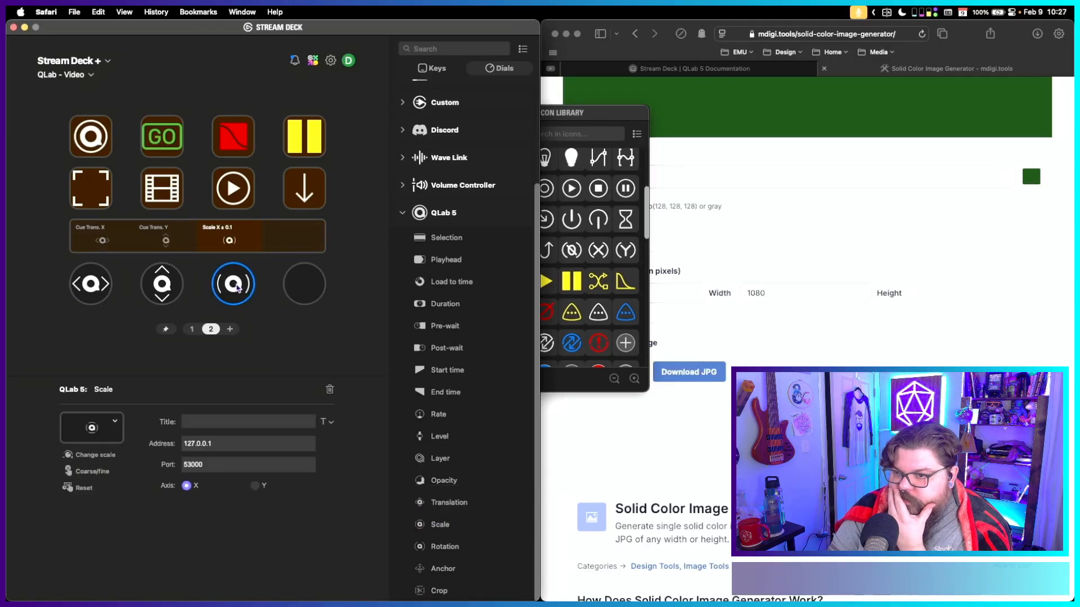
left_click(143, 441)
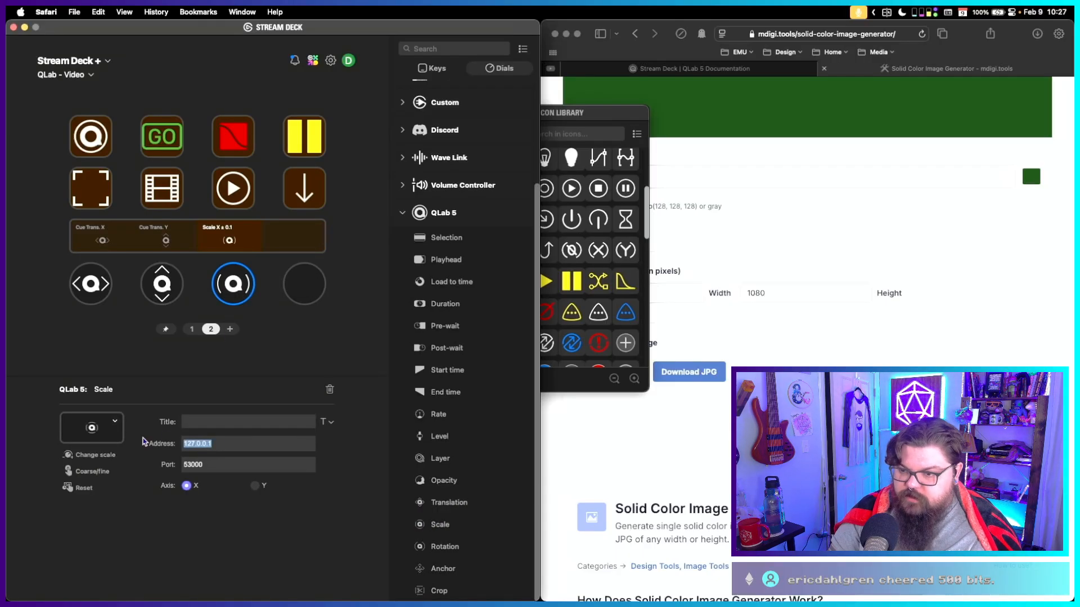
type("10.101.3.11")
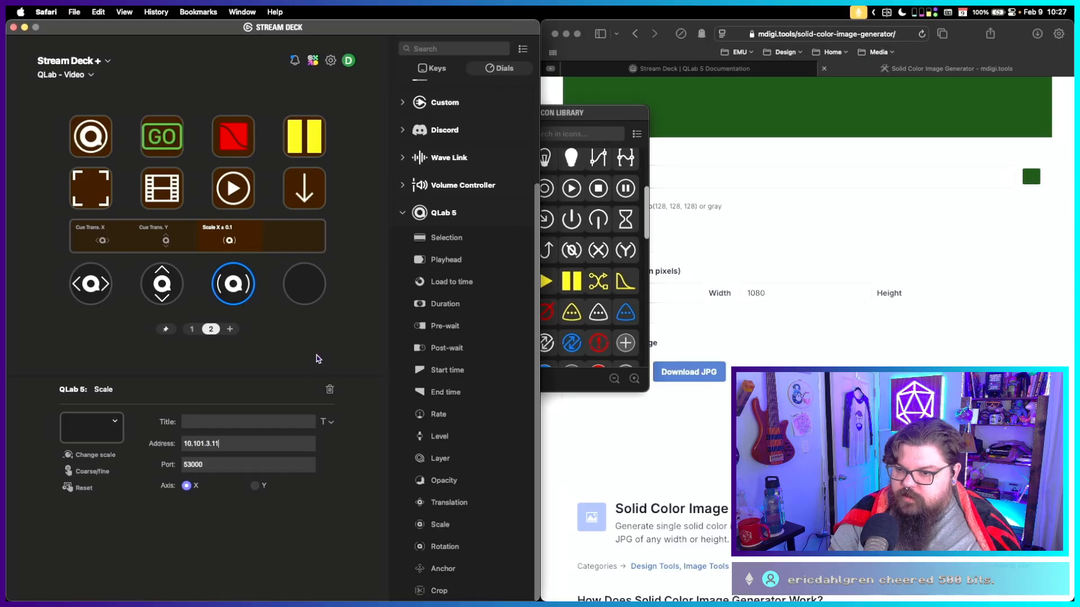
left_click(219, 421)
type("Cue Sca")
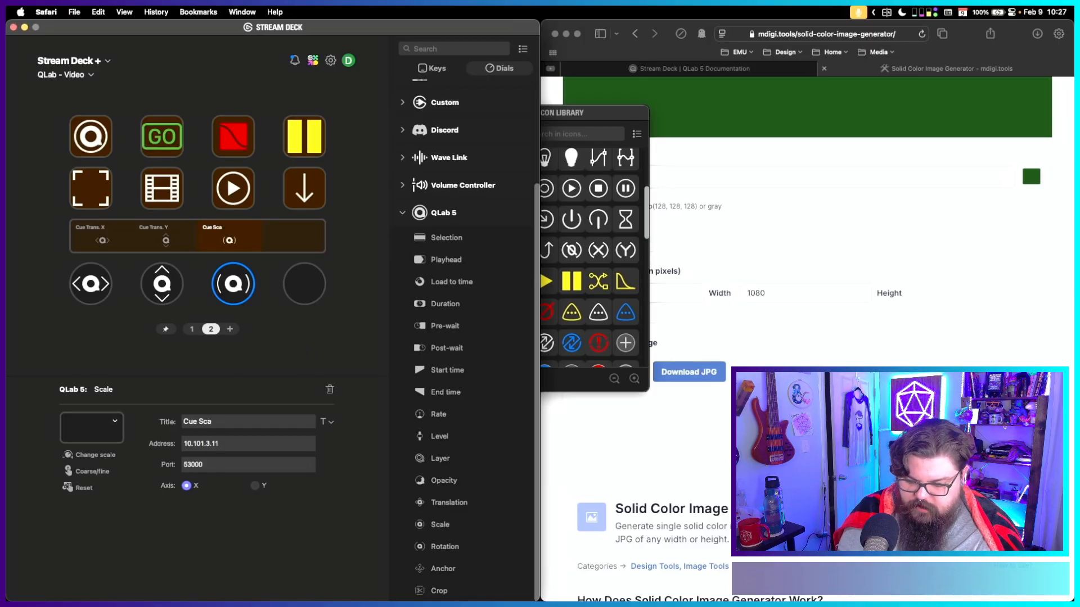
type("le X")
left_click(263, 300)
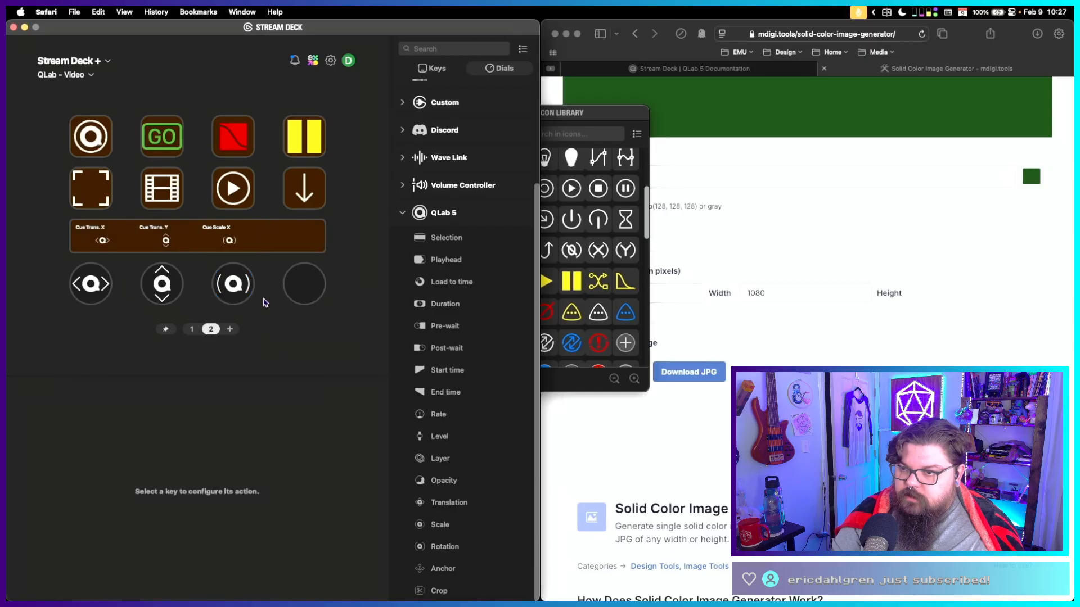
Copy the Cue Scale X dial to the fourth dial, title the copy "Cue Scale Y" and set its axis to Y.
left_click(249, 285)
left_click(310, 288)
key("super+v")
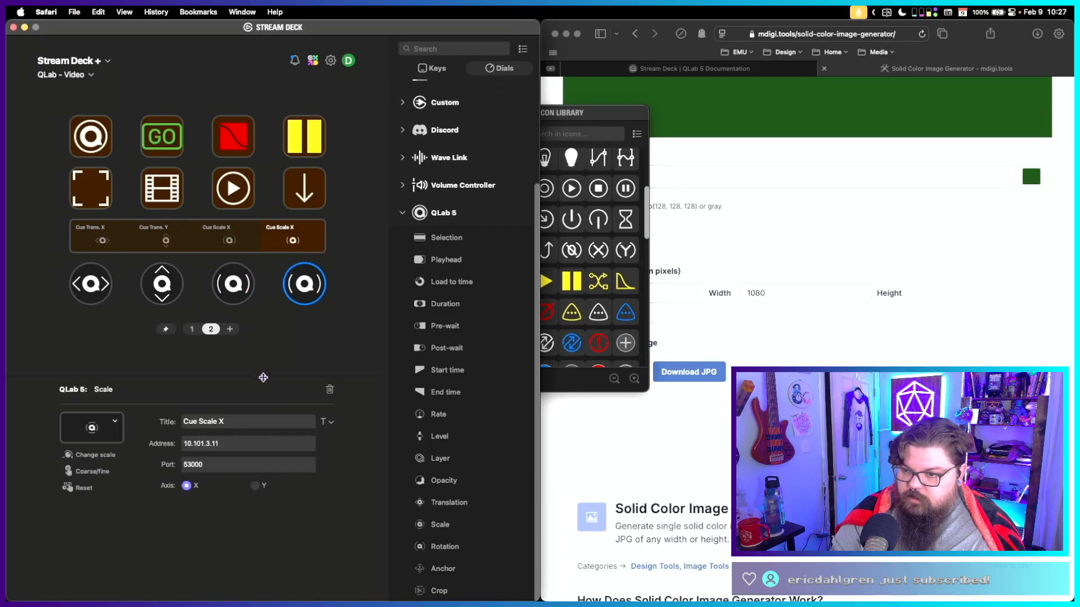
key("BackSpace")
type("Y")
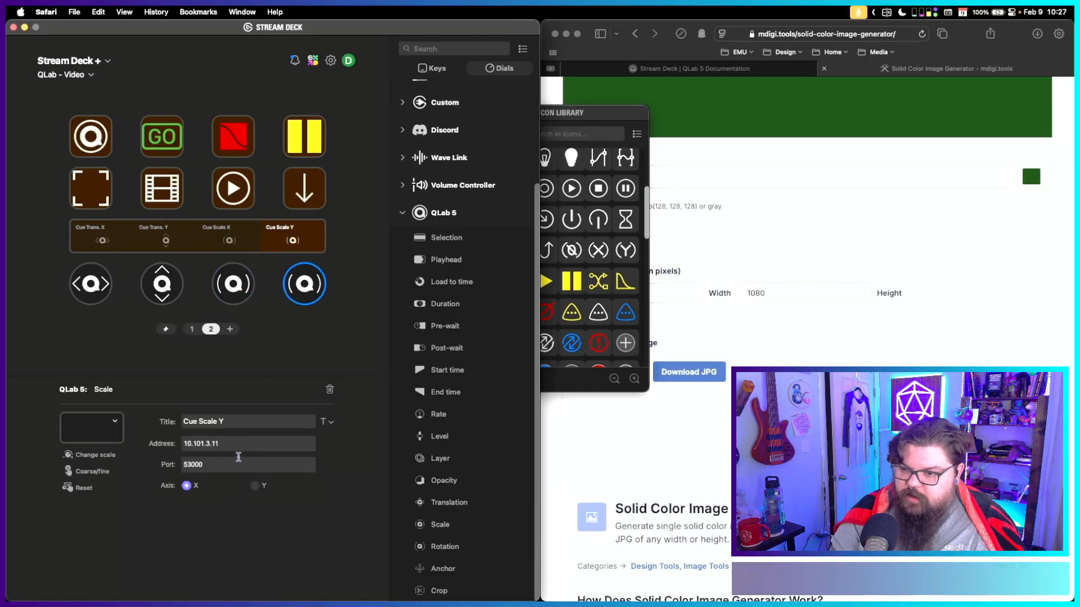
left_click(254, 487)
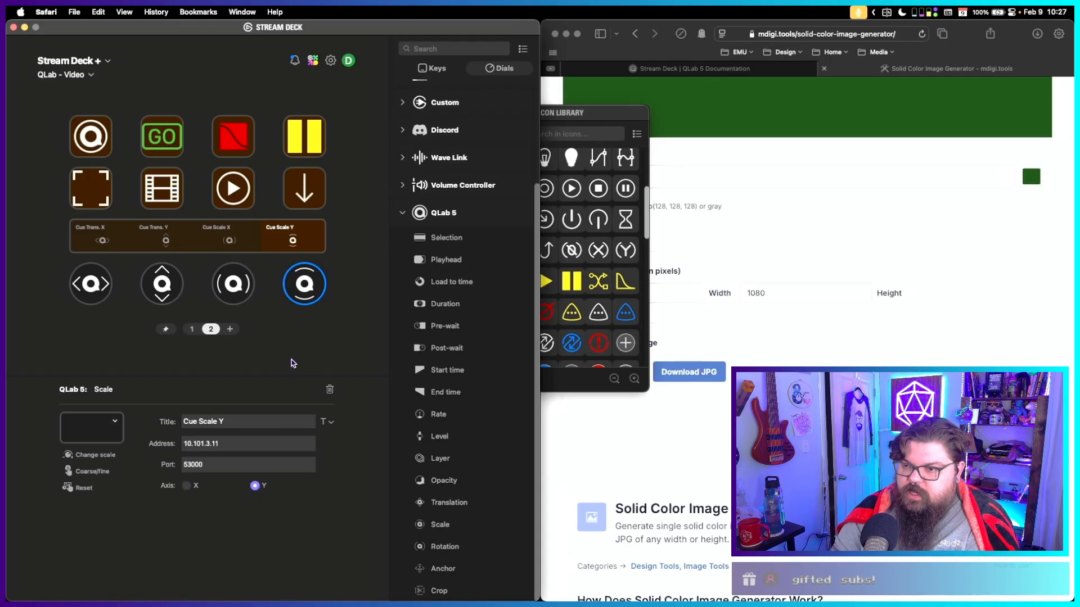
Duplicate page 2 of the QLab - Video profile as a third page.
right_click(210, 328)
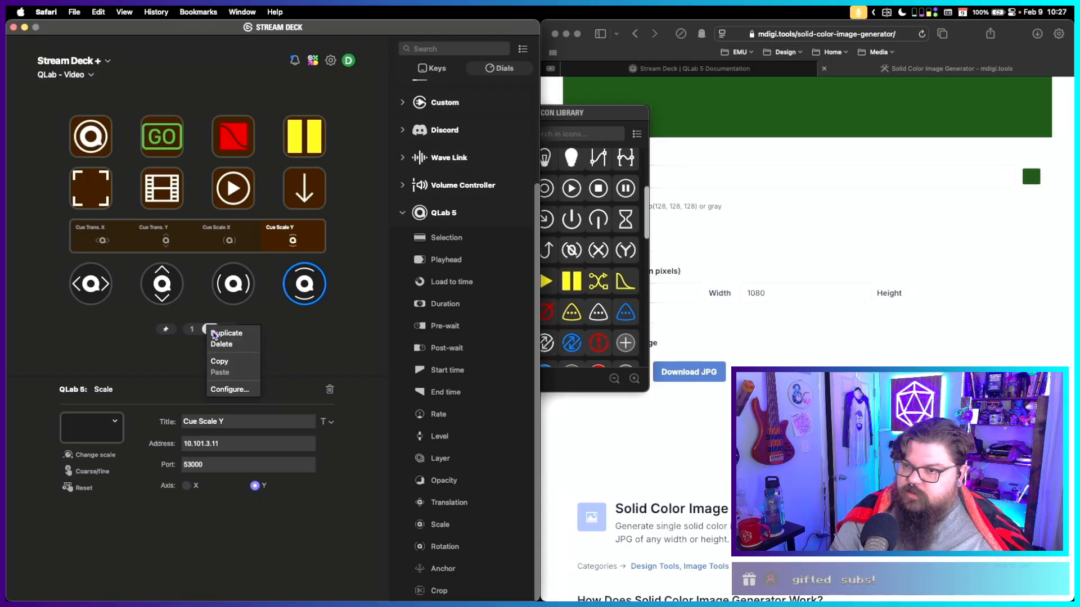
left_click(213, 333)
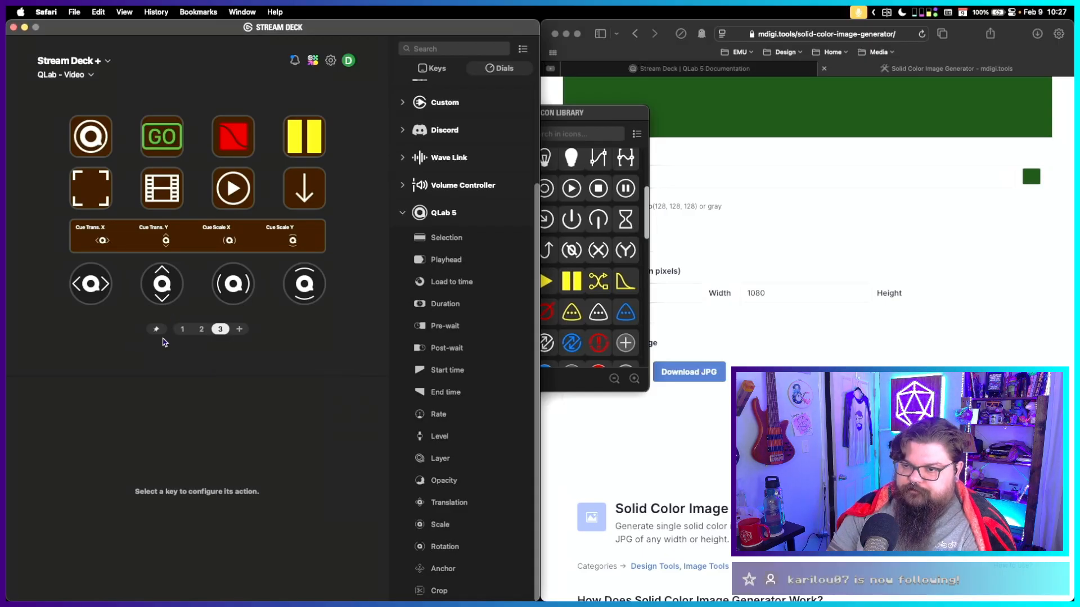
Clear all four dials on page 3 of the QLab - Video profile.
left_click(180, 331)
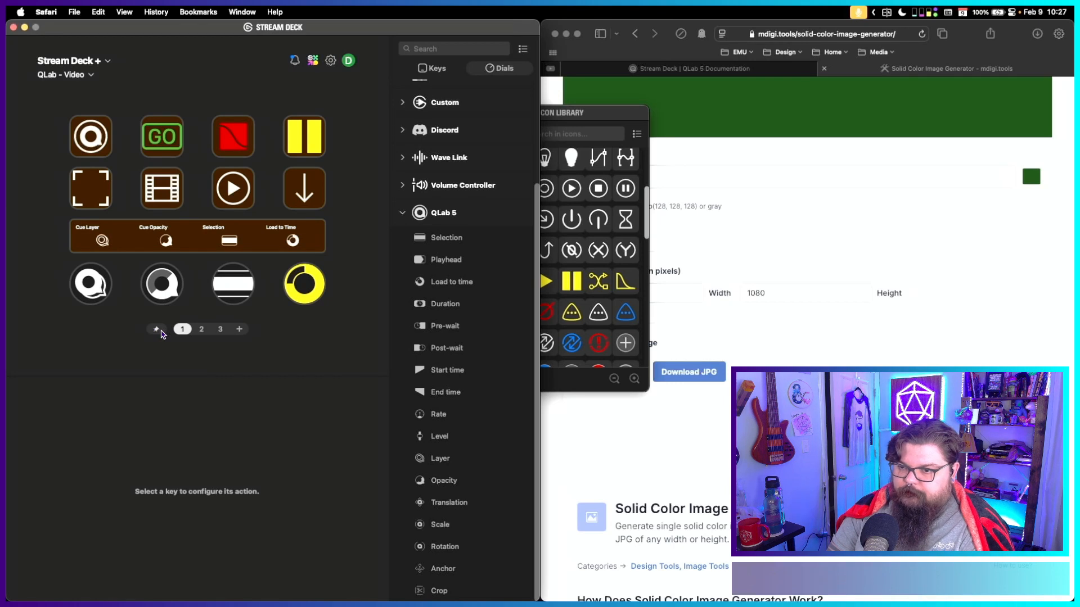
left_click(204, 330)
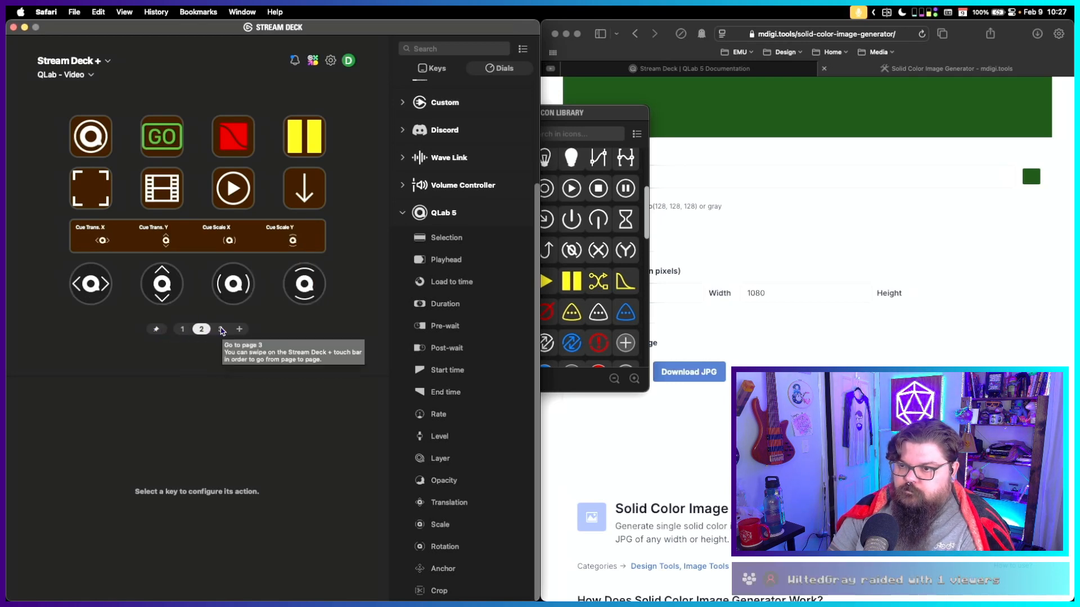
left_click(221, 329)
left_click(97, 296)
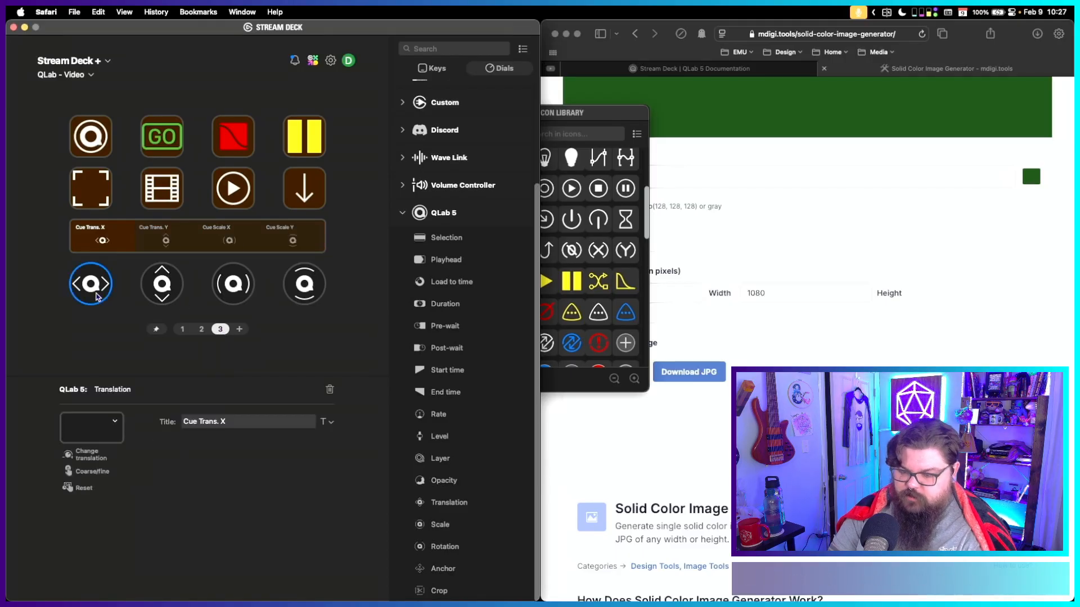
key("Delete")
left_click(162, 284)
key("Delete")
left_click(232, 284)
key("Delete")
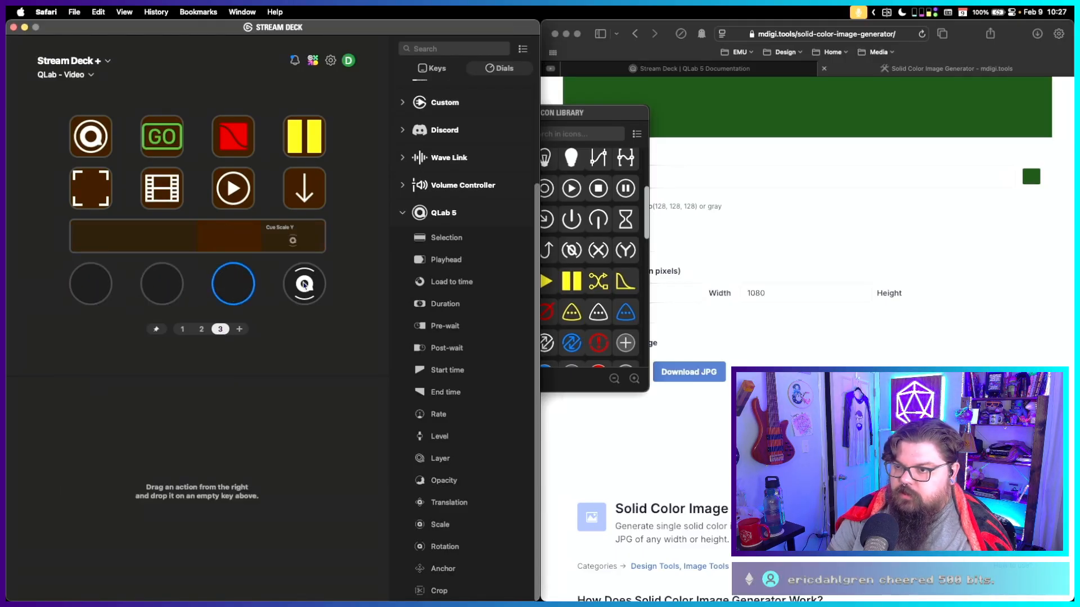
left_click(305, 285)
key("Delete")
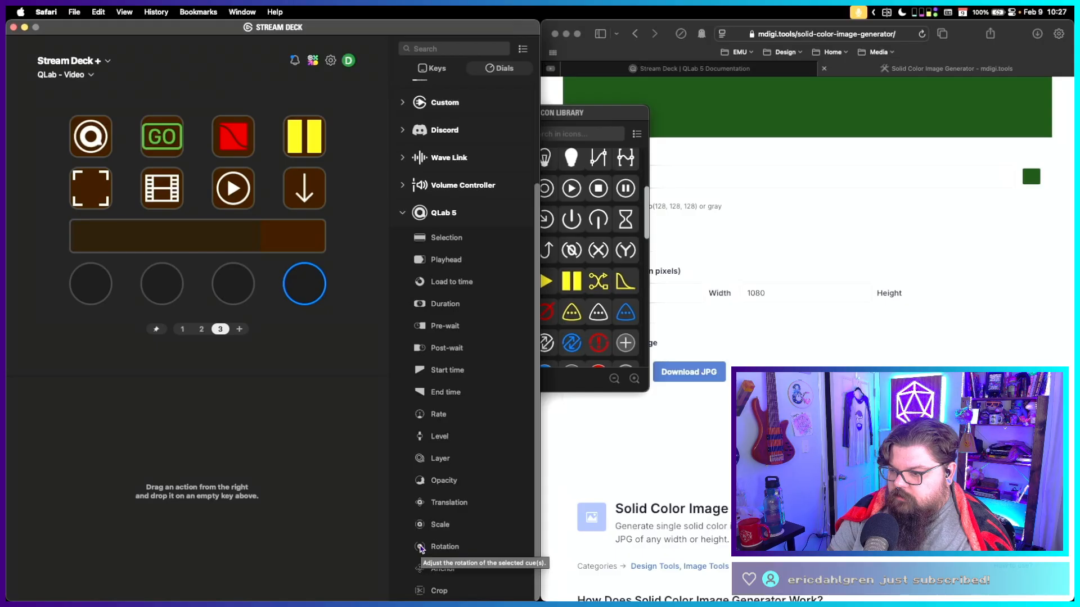
Assign the Rotation action to page 3's first dial with address 10.101.3.11 and title "Cue Rot. X".
left_click_drag(420, 548, 95, 275)
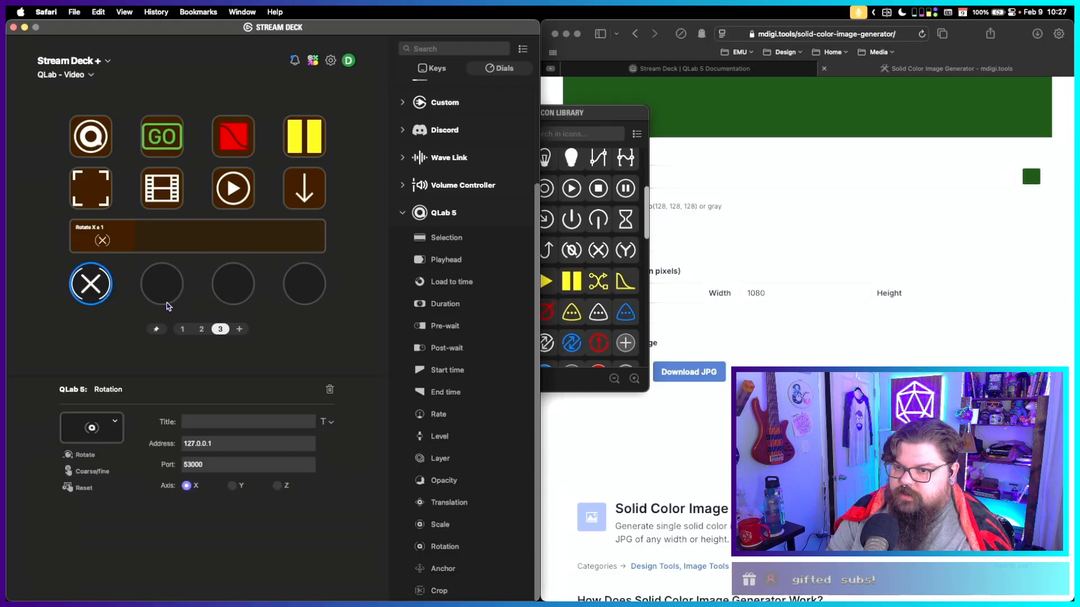
left_click_drag(221, 444, 133, 441)
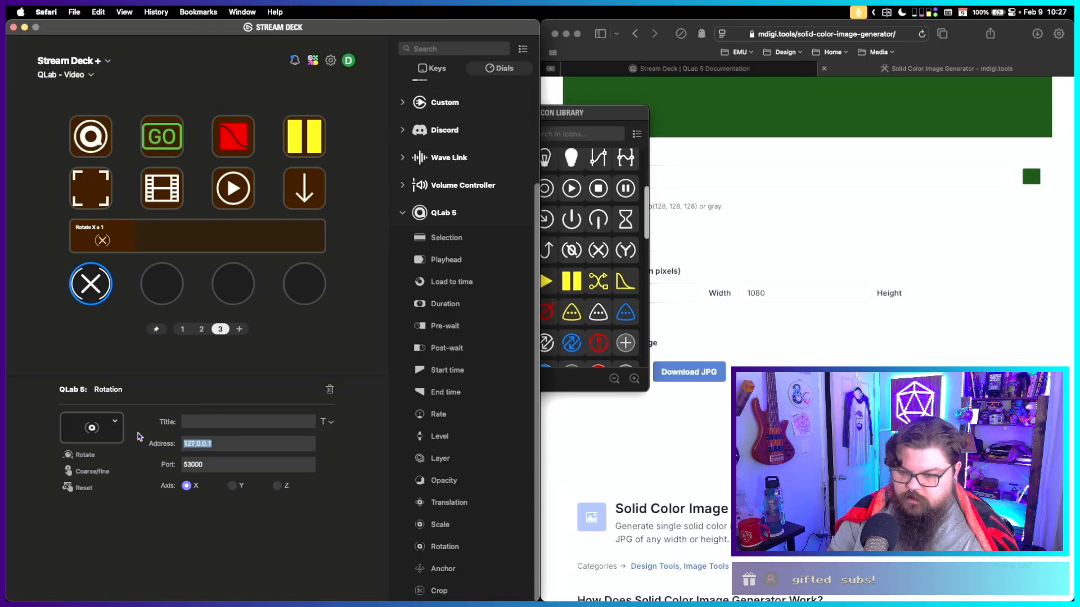
type("10.101.3.11")
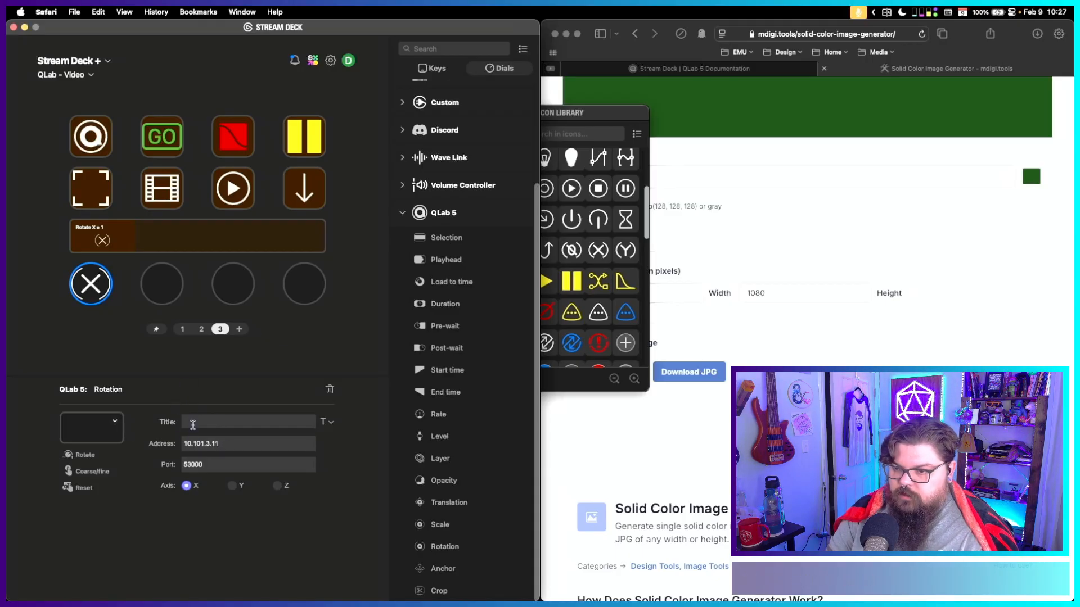
type("Cue Rot")
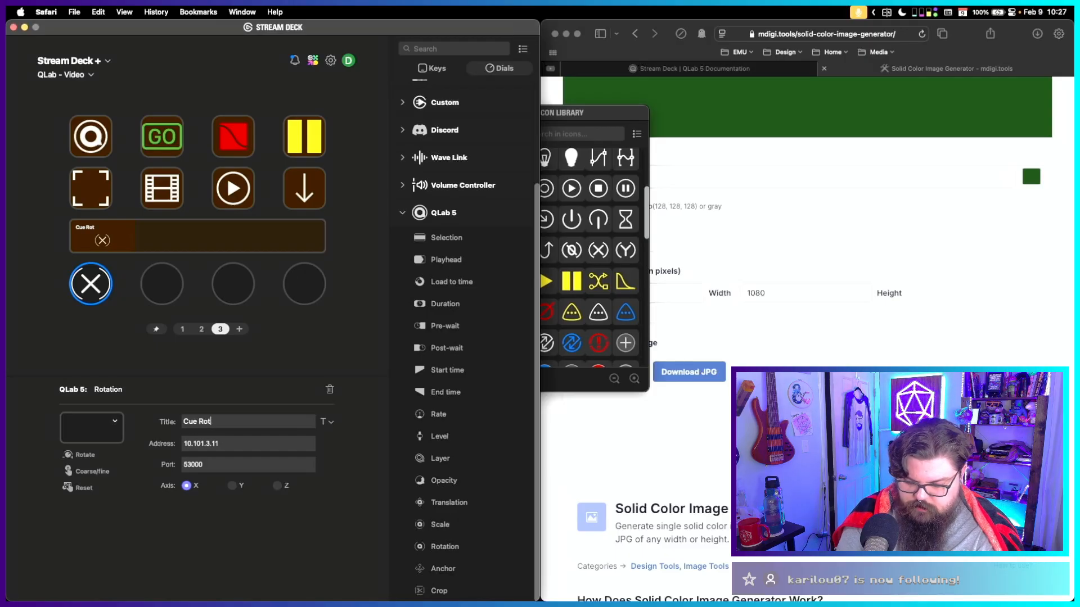
type(". X")
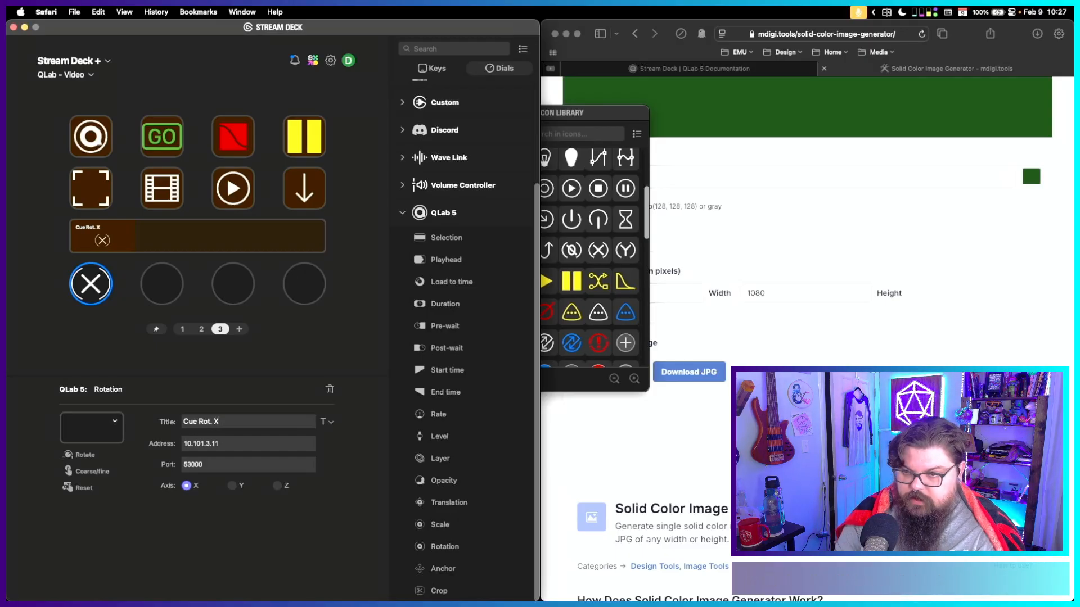
left_click(105, 308)
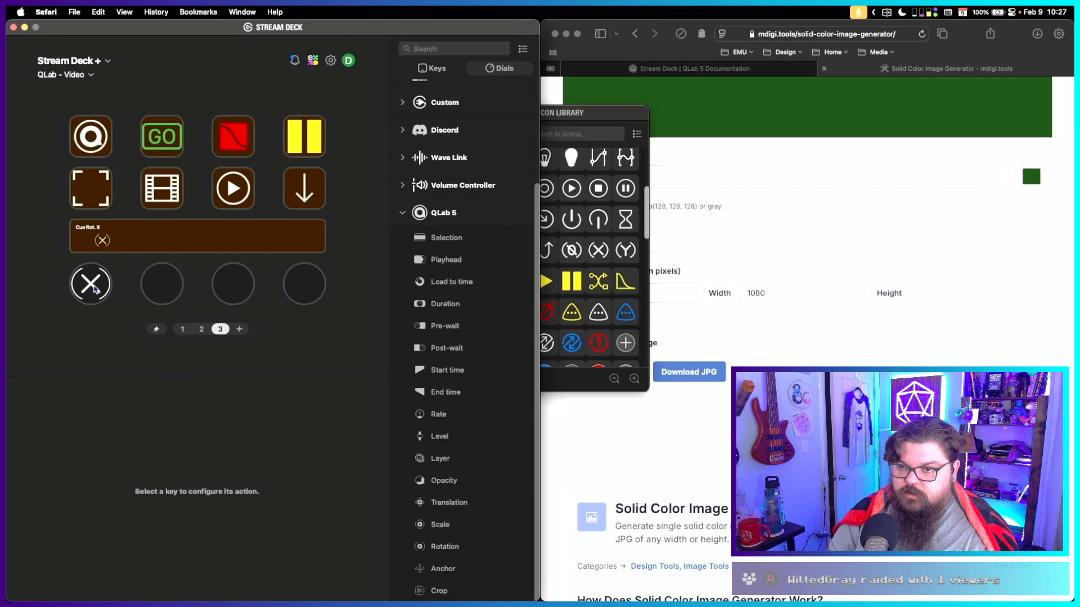
Copy the Cue Rot. X dial to the second and third dials and set their axes to Y and Z.
left_click(95, 290)
key("super+c")
left_click(167, 286)
key("super+v")
left_click(245, 287)
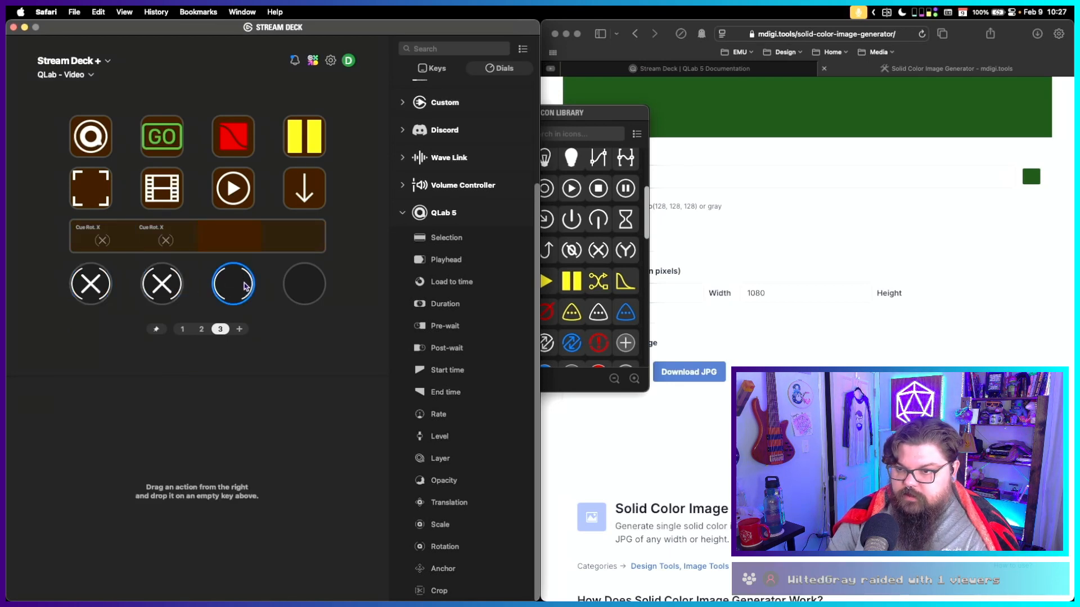
key("super+v")
left_click(162, 284)
left_click(231, 485)
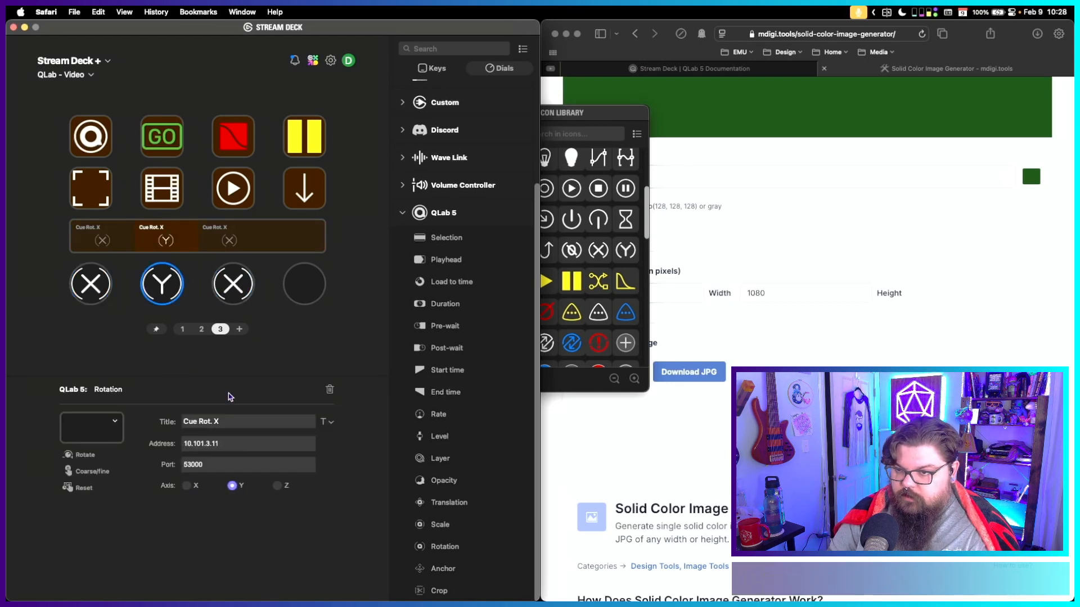
left_click(231, 290)
left_click(277, 485)
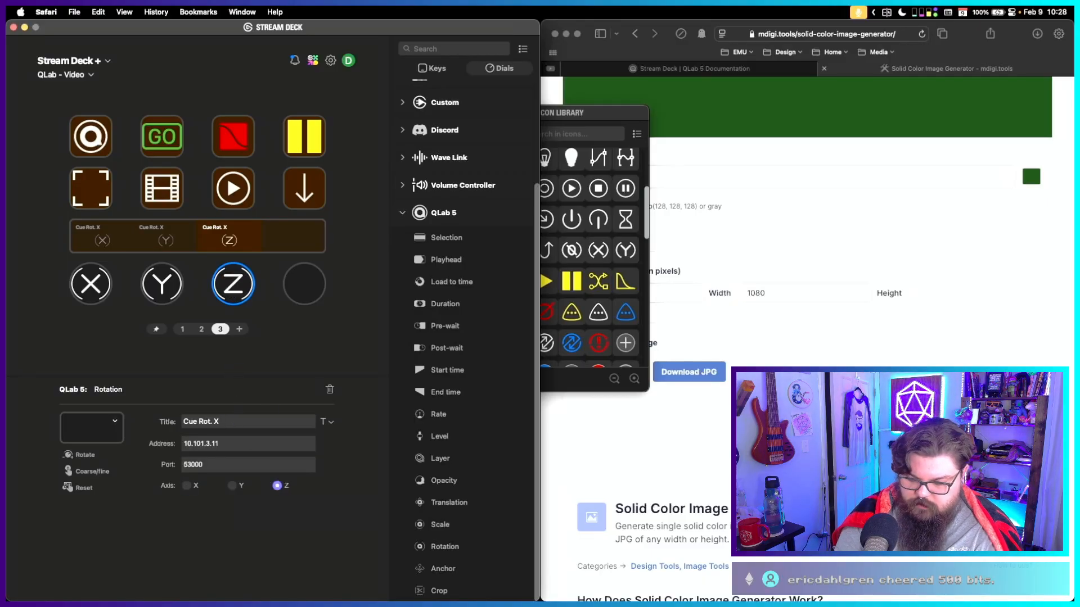
Title the Y-axis Rotation dial "Cue Rot. Y" and the Z-axis one "Cue Rot. Z".
left_click(166, 288)
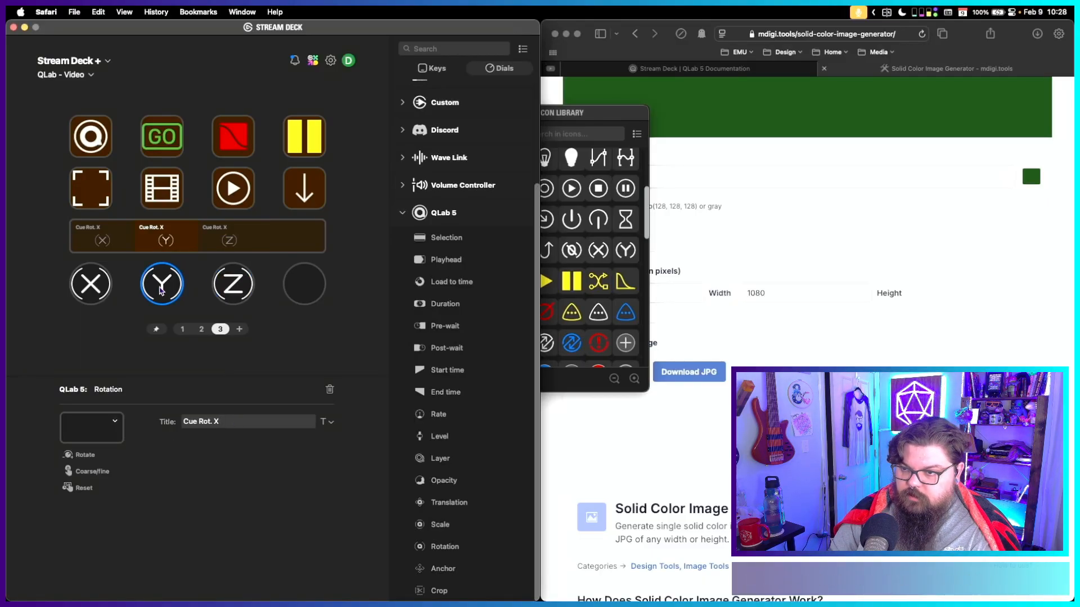
left_click(236, 421)
key("BackSpace")
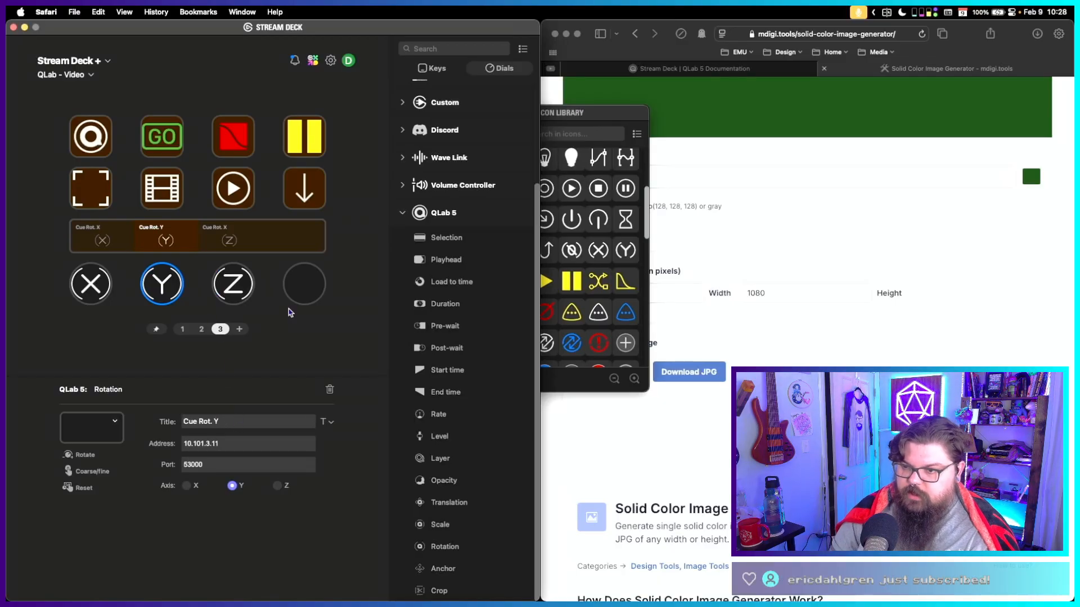
left_click(233, 284)
left_click(224, 421)
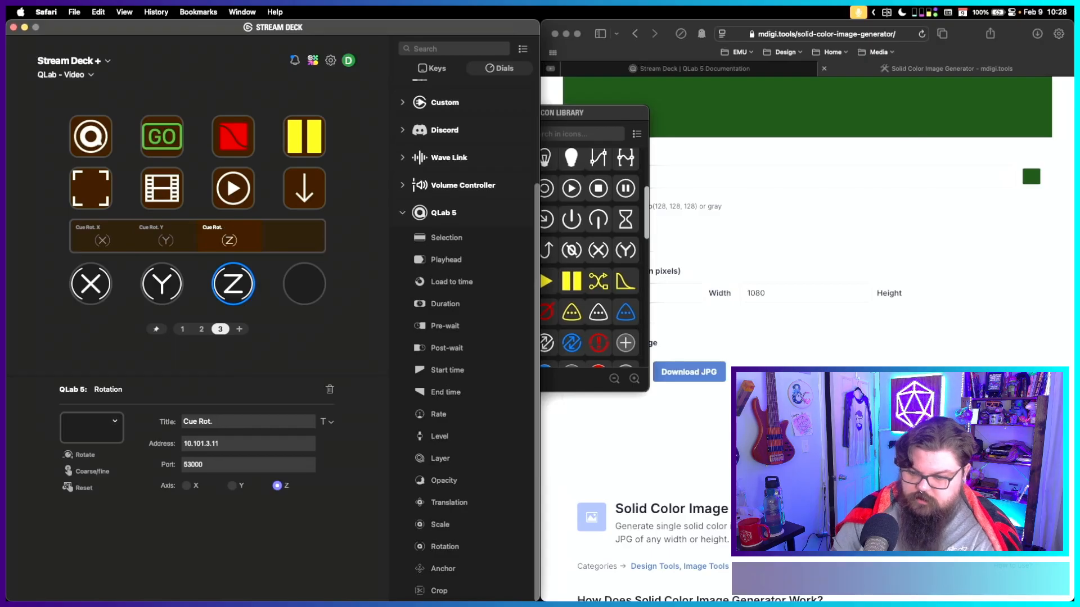
type("Z")
left_click(266, 375)
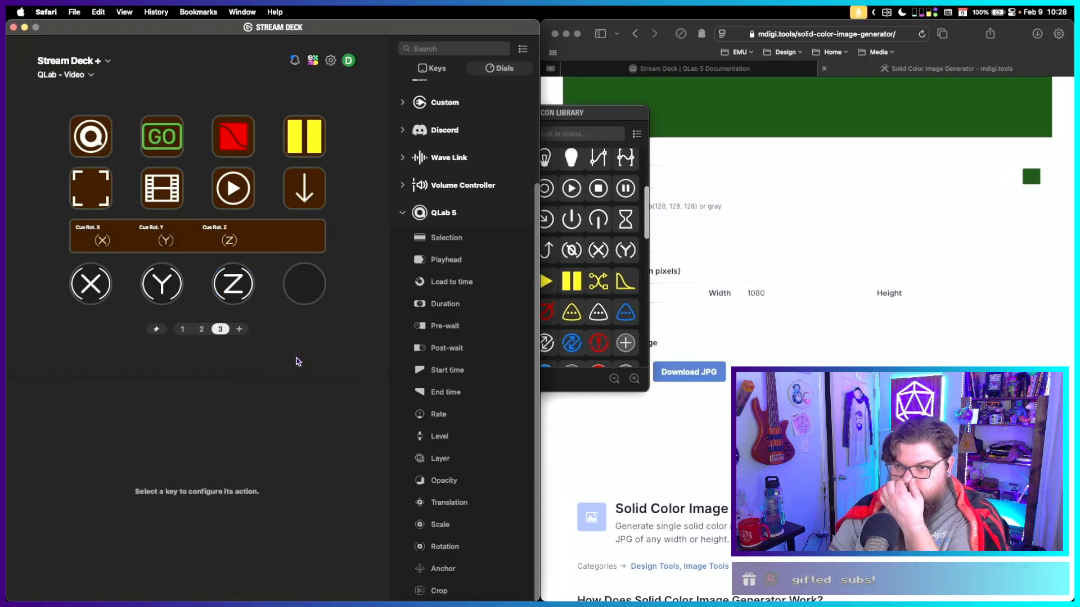
Duplicate page 3 as a fourth page and remove the three Rotation dials from the copy.
right_click(220, 332)
left_click(235, 336)
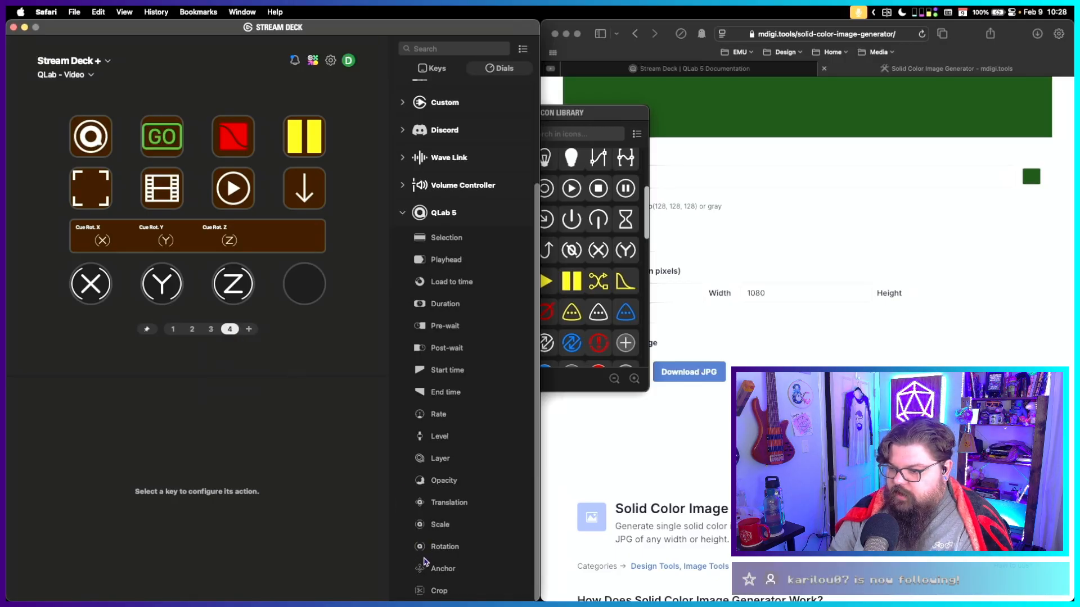
left_click(237, 277)
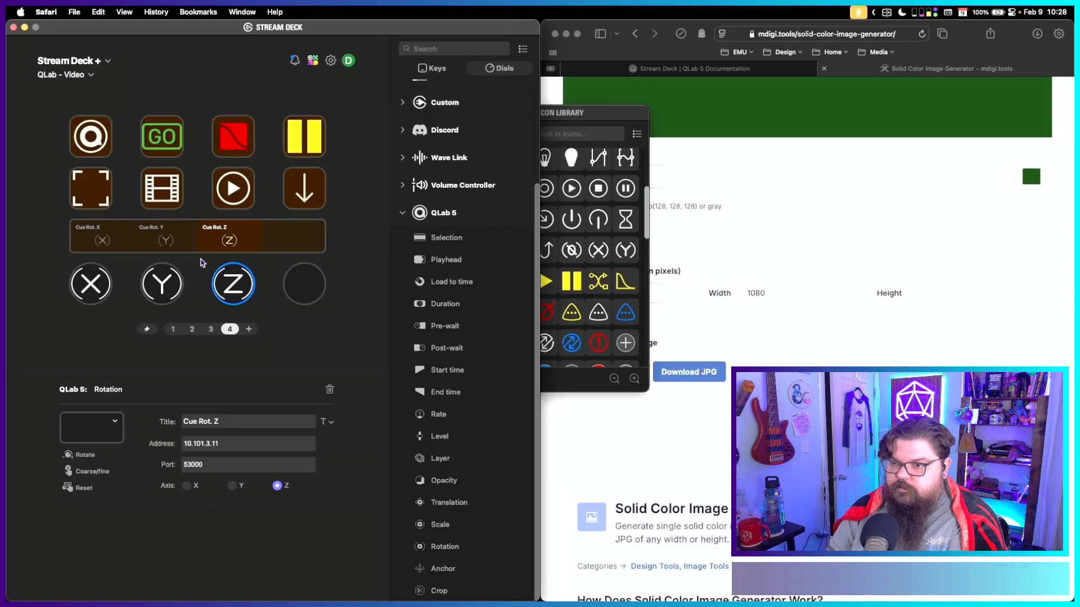
key("Delete")
key("Delete")
key("Delete")
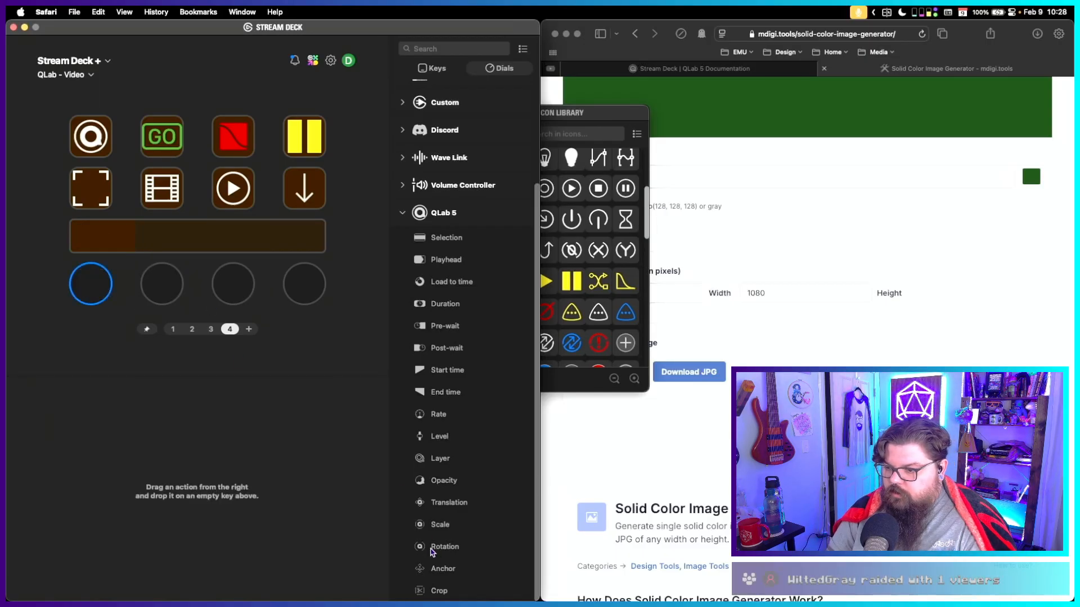
Assign the Crop action to page 4's first dial with title "Cue Crop Top" and address 10.101.3.11.
left_click_drag(419, 594, 92, 285)
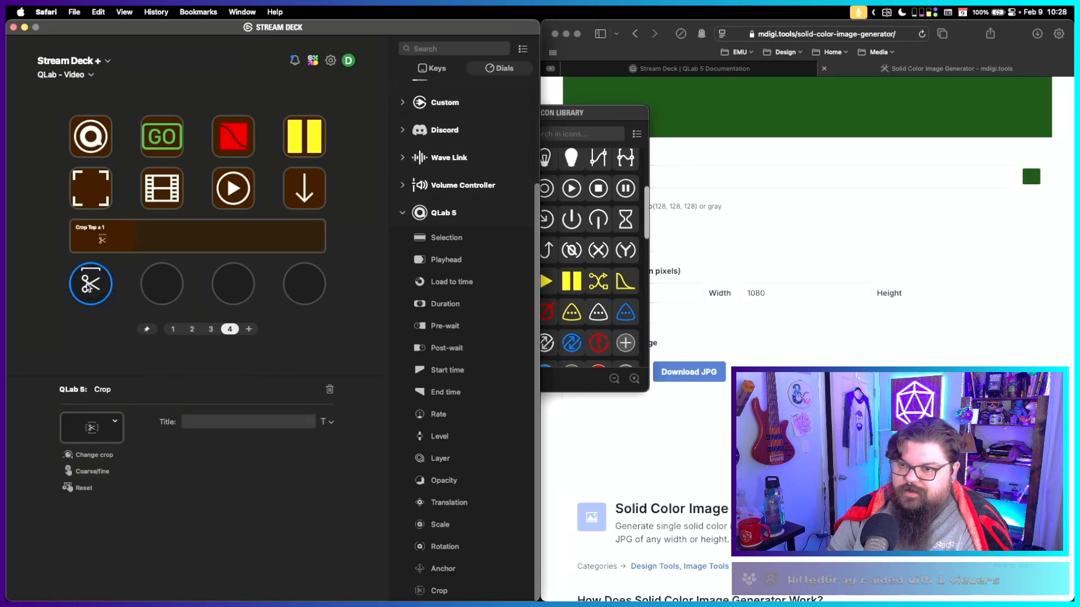
left_click(222, 422)
type("Cue Crop")
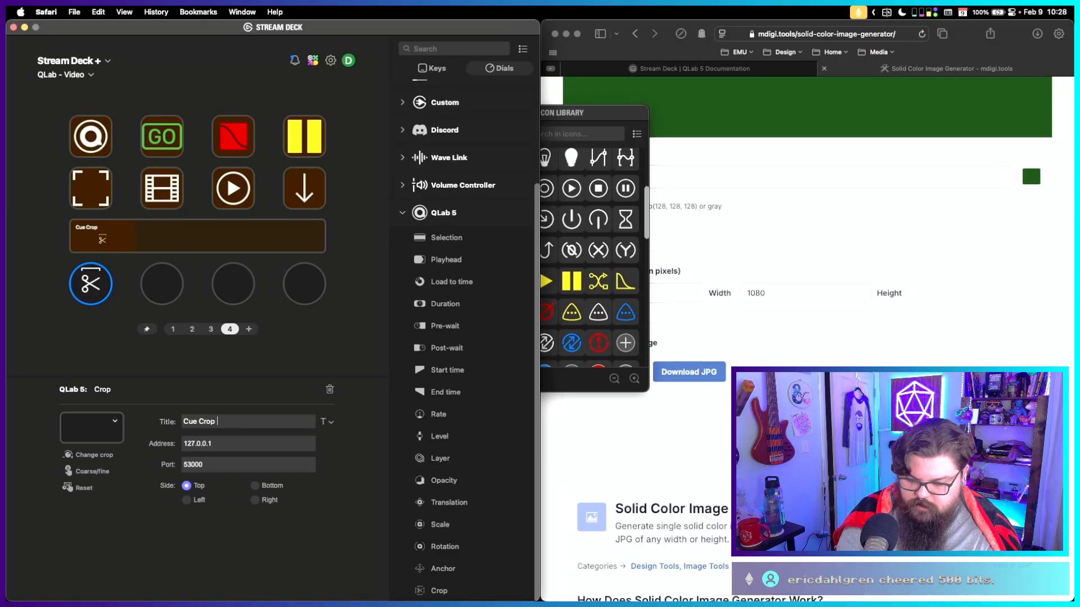
type(" Top")
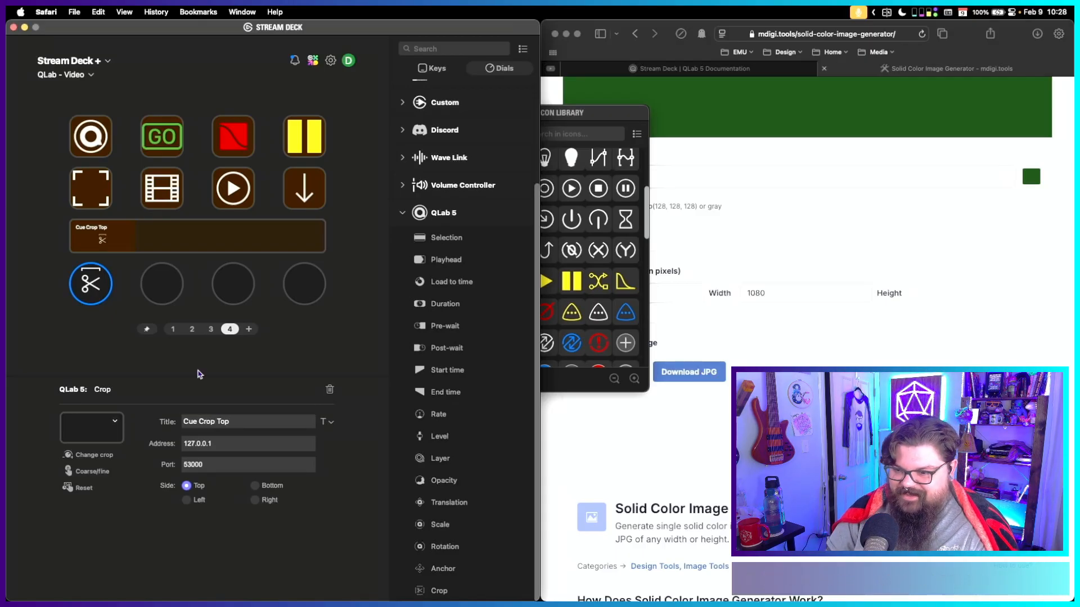
key("Tab")
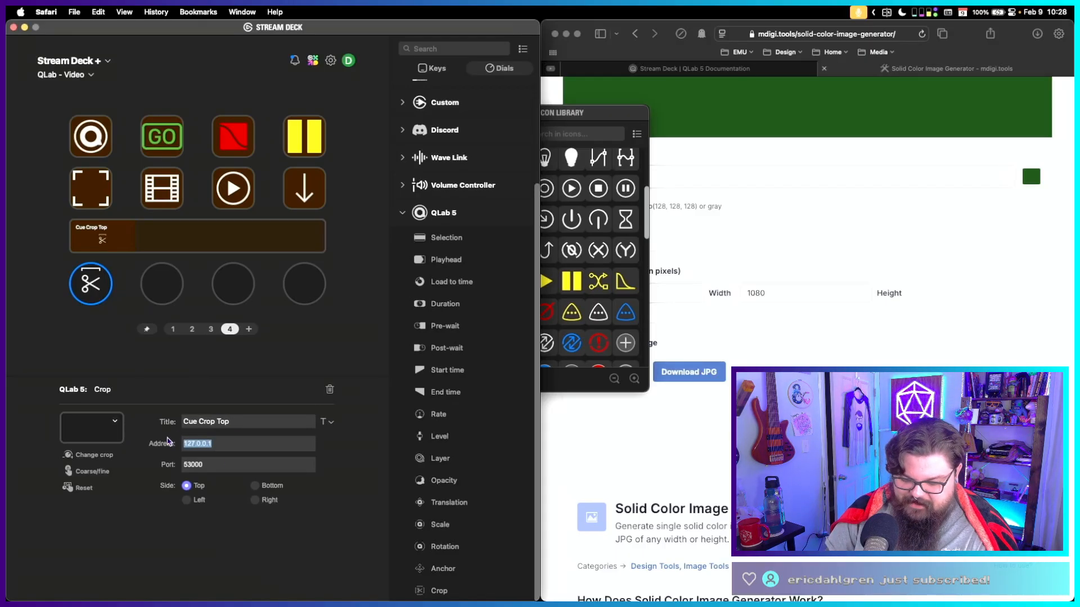
type("10.101.3.11")
Copy the Cue Crop Top dial to the second, third and fourth dials.
left_click(92, 288)
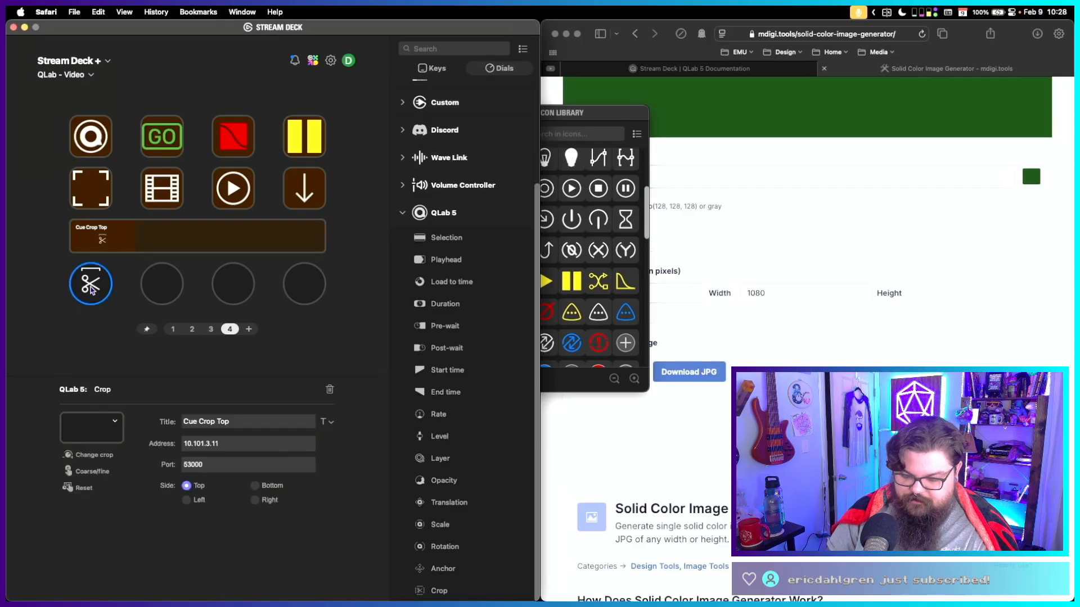
key("super+c")
left_click(161, 285)
key("super+v")
left_click(250, 288)
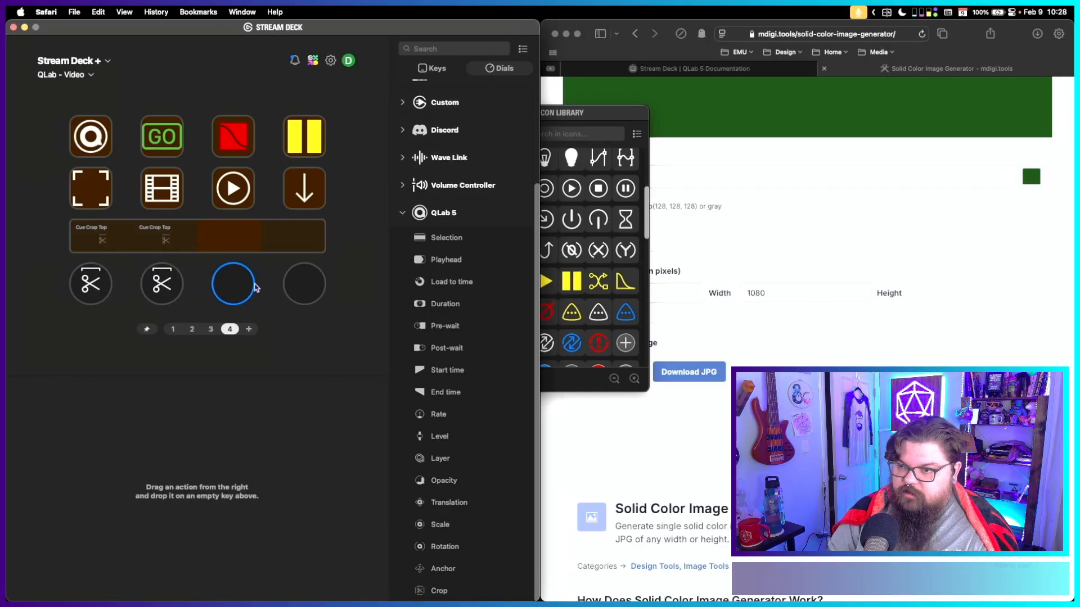
key("super+v")
left_click(293, 284)
key("super+v")
Set the crop side to Bottom on the second dial, Left on the third and Right on the fourth.
left_click(169, 285)
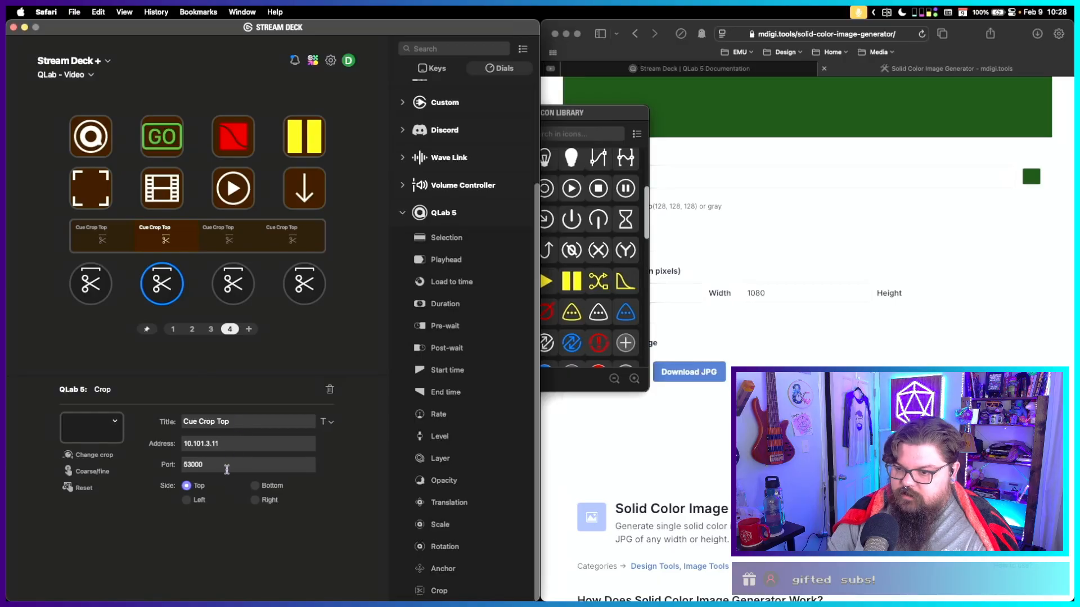
left_click(256, 487)
left_click(230, 287)
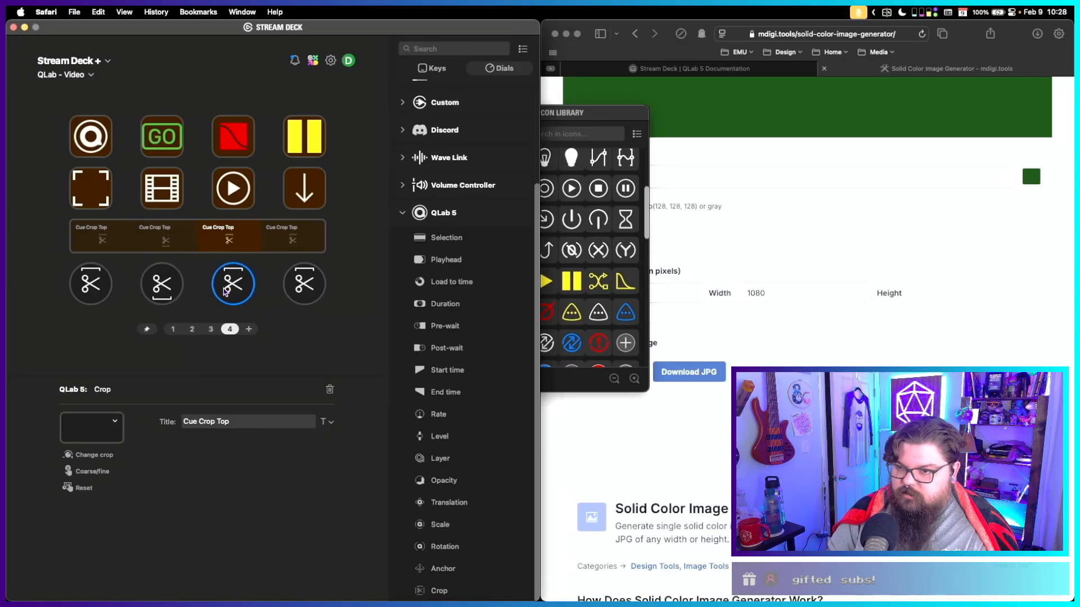
left_click(187, 501)
left_click(304, 284)
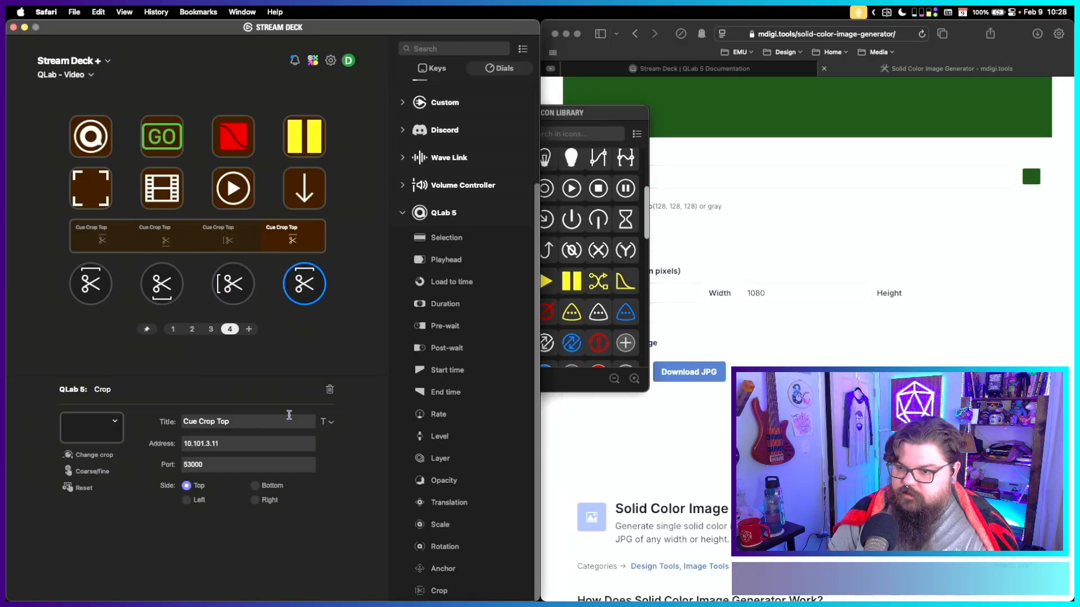
left_click(255, 500)
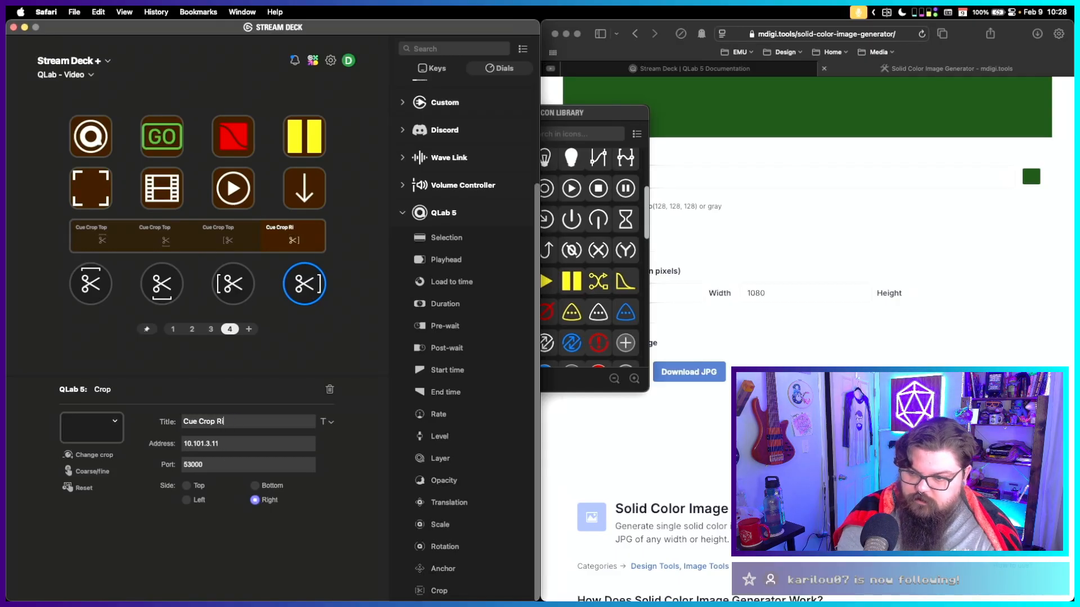
Title the copied Crop dials "Cue Crop Right", "Cue Crop Left" and "Cue Crop Bottom" to match their sides.
type("t")
left_click(232, 284)
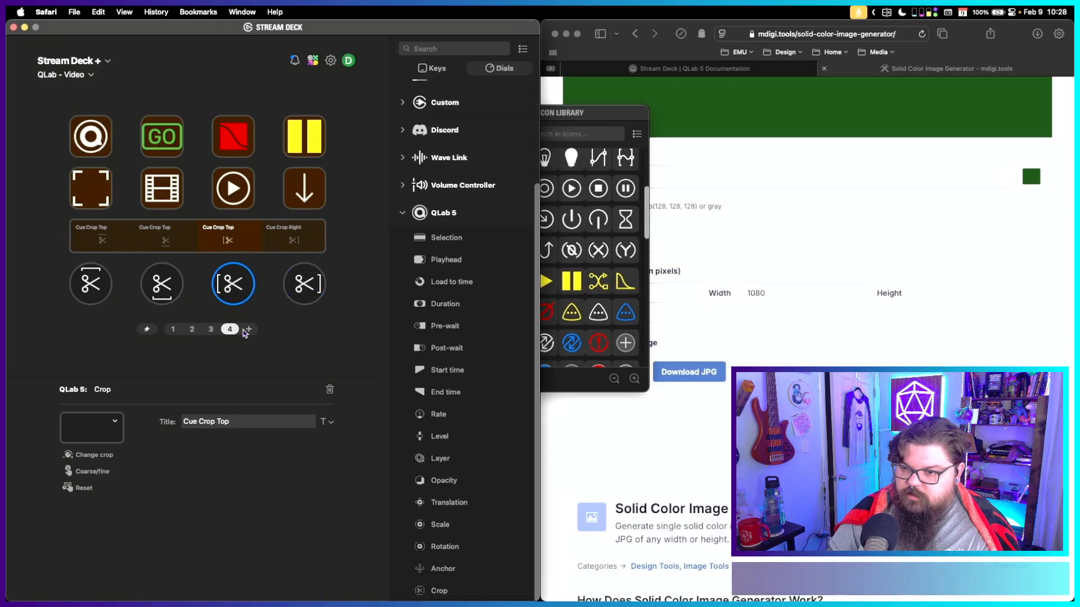
double_click(223, 422)
type("Left")
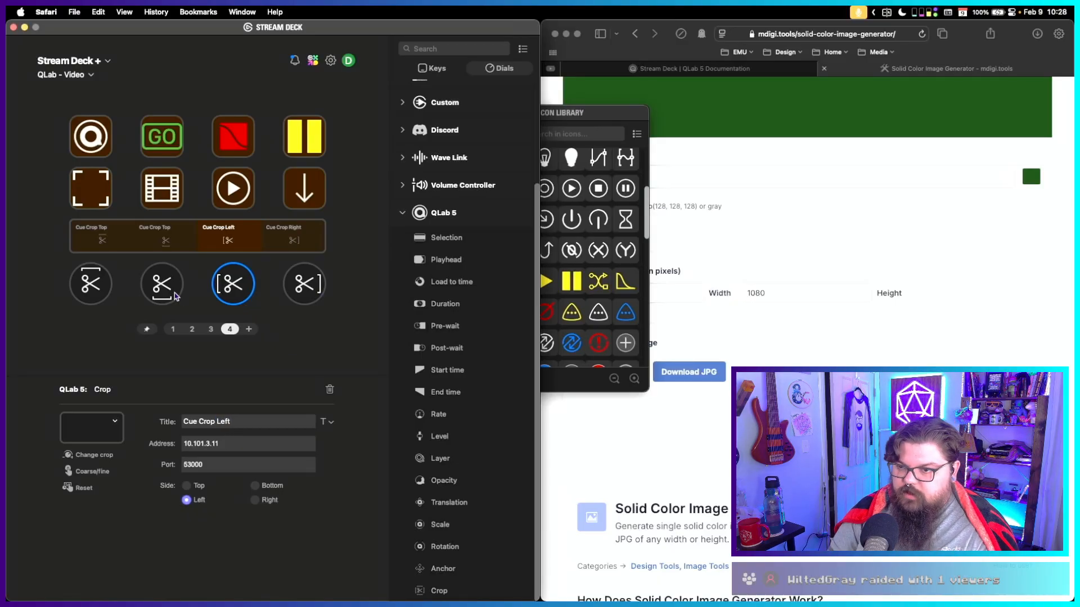
left_click(175, 294)
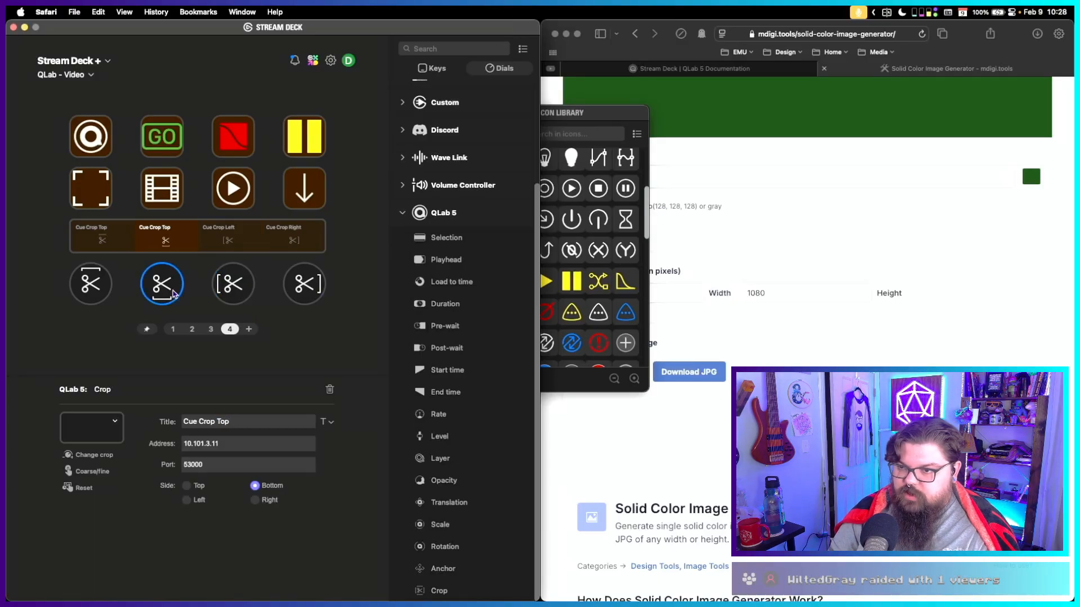
double_click(224, 421)
type("Bottom")
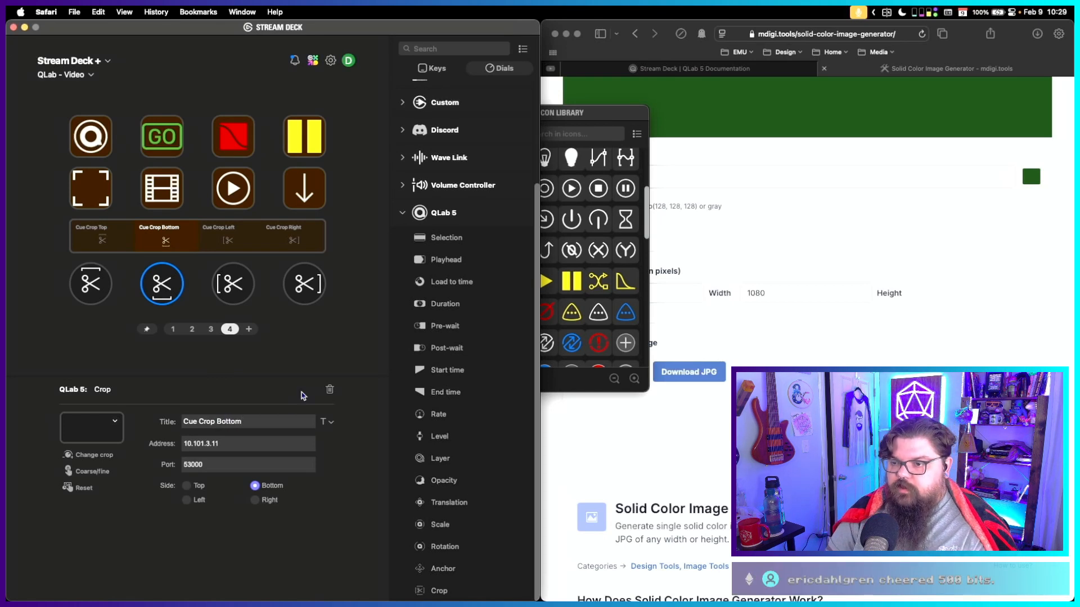
Review the dial layouts on pages 1 to 4 of the QLab - Video profile.
left_click(323, 330)
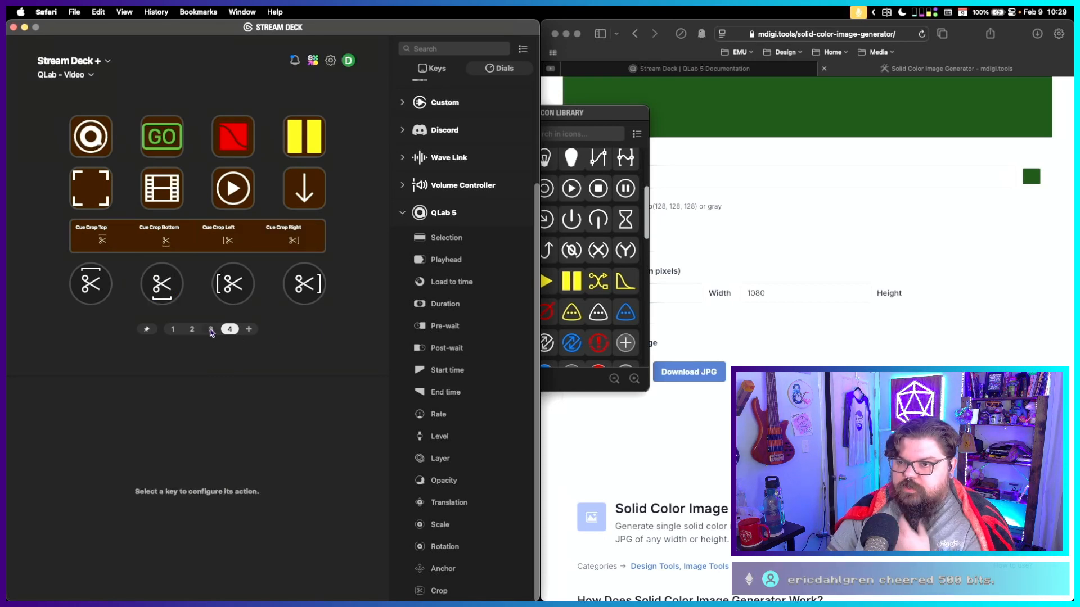
left_click(211, 329)
left_click(192, 329)
left_click(172, 329)
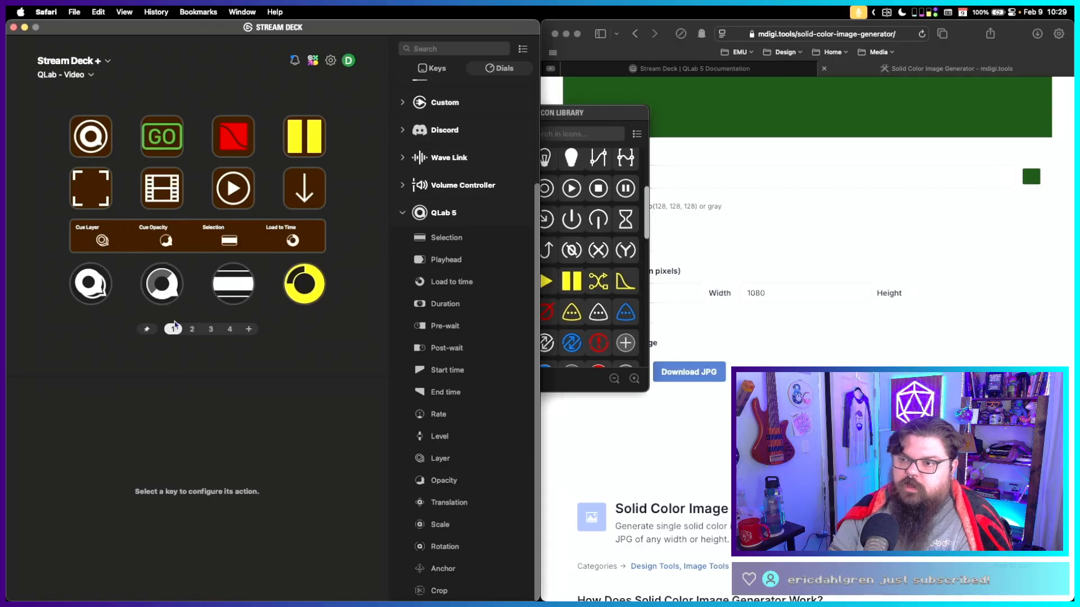
left_click(192, 329)
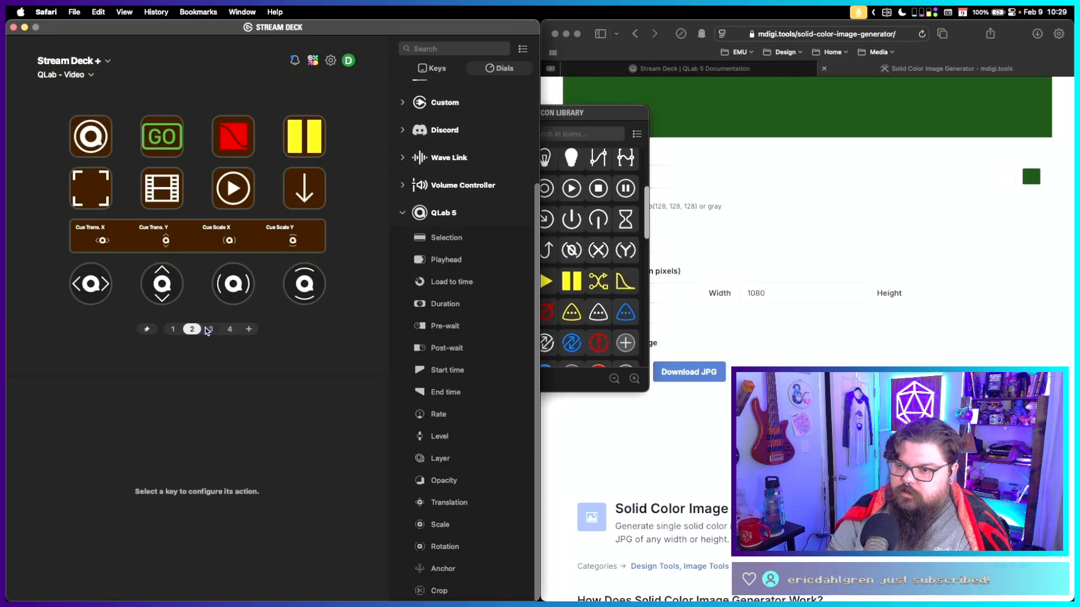
left_click(211, 329)
left_click(230, 330)
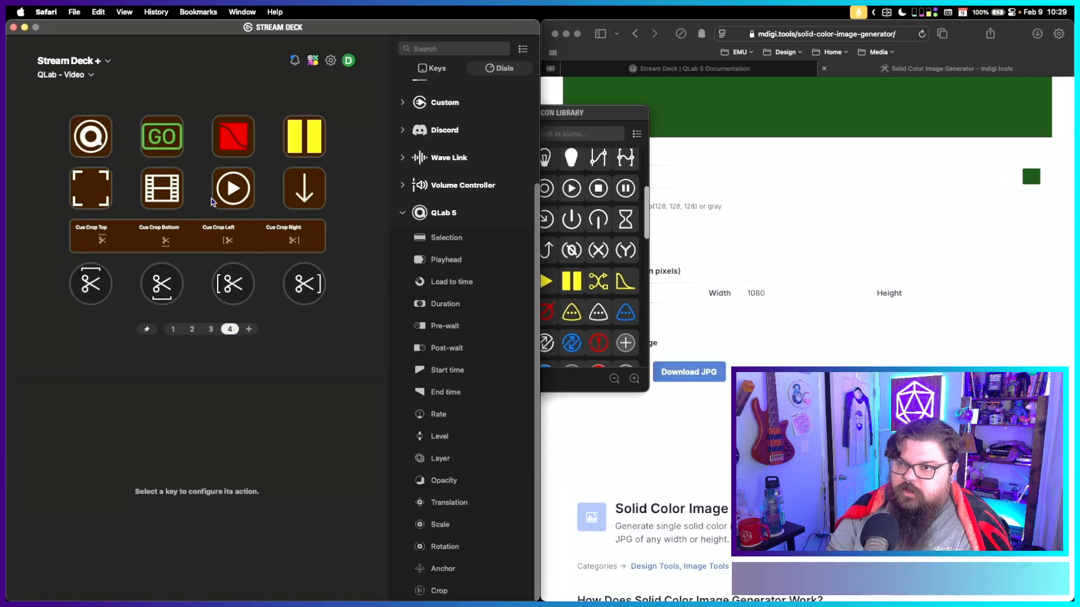
left_click(173, 329)
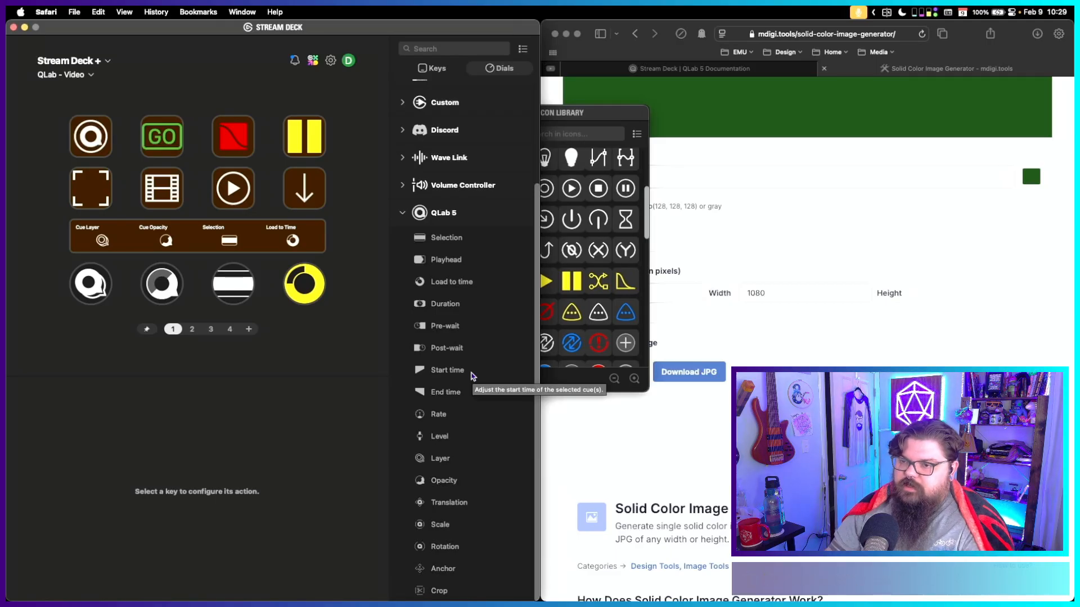
Examine the available QLab 5 key actions alongside page 2's translation and scale dials and its first second-row key.
left_click(434, 68)
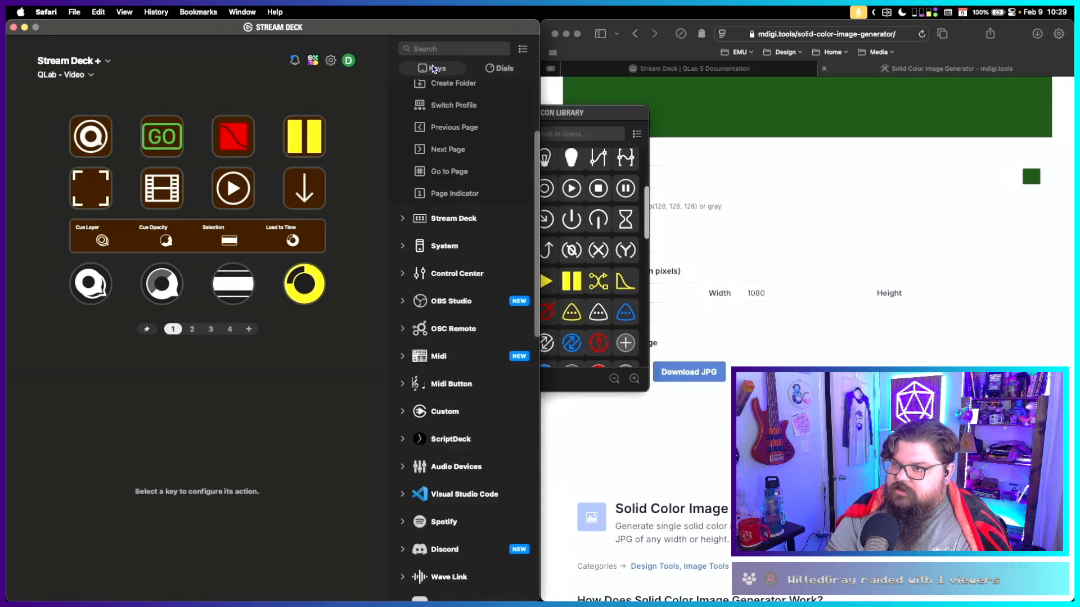
scroll(458, 408, "down", 15)
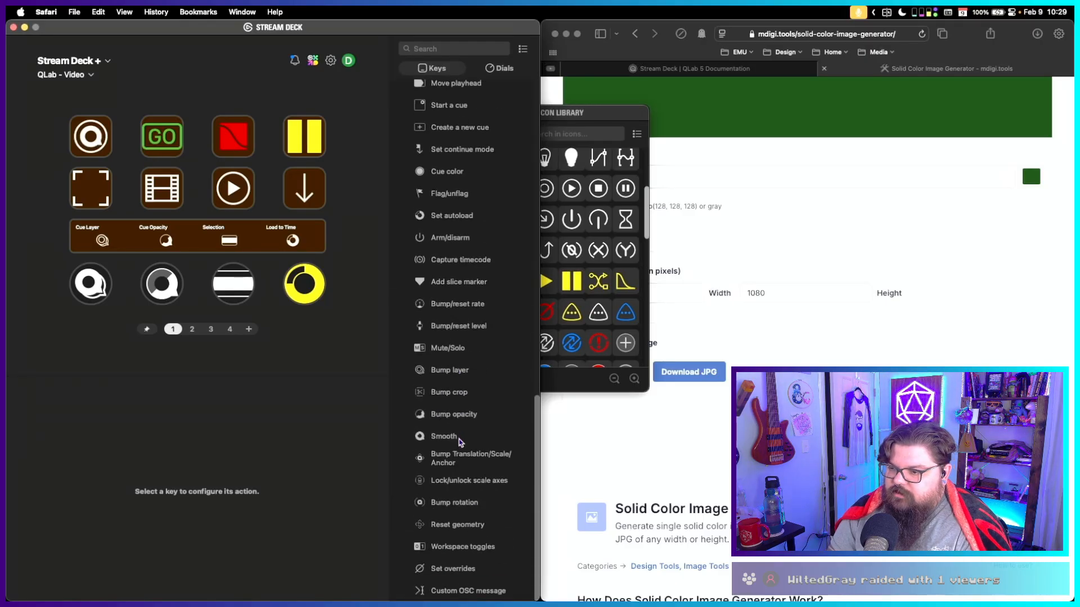
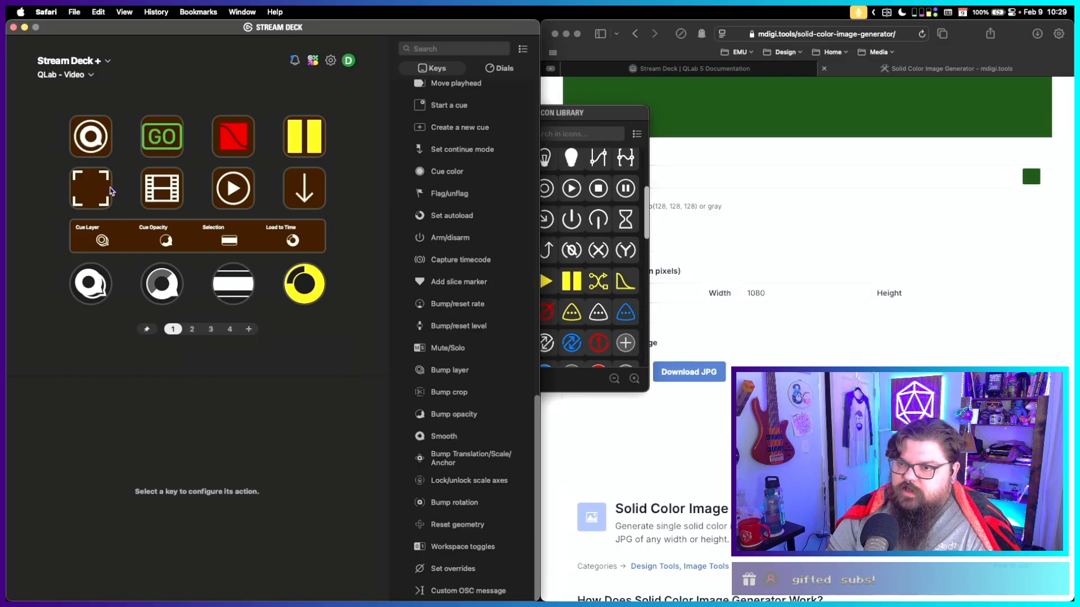
left_click(192, 329)
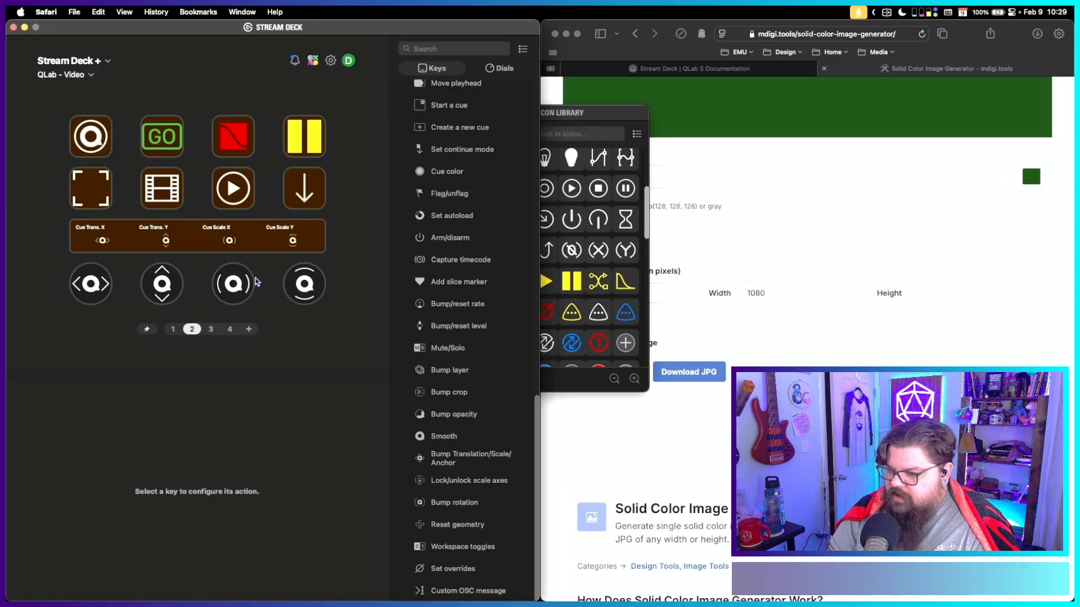
left_click(106, 284)
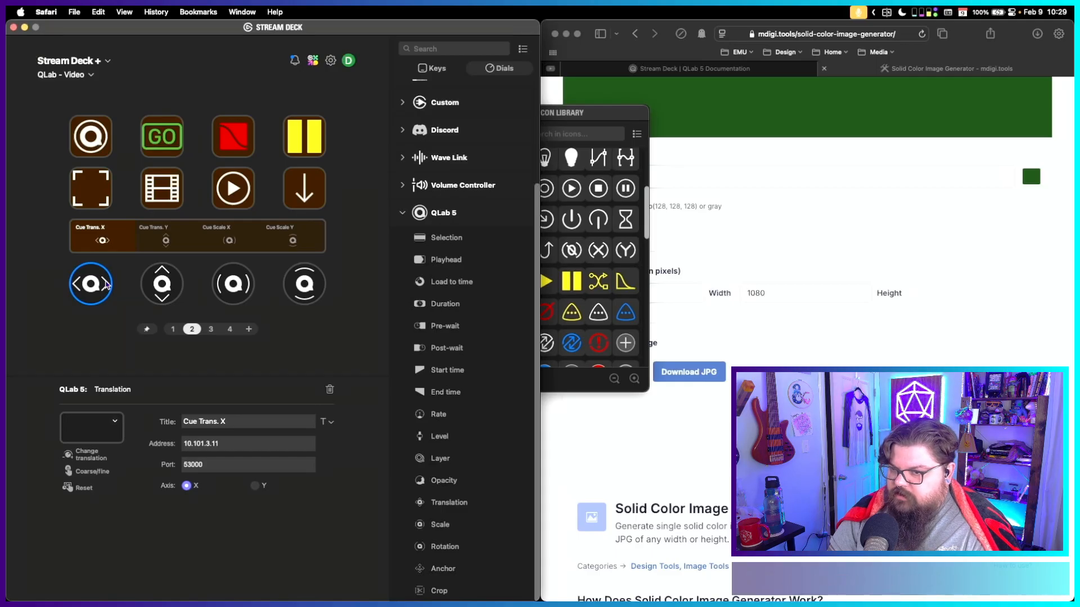
left_click(93, 200)
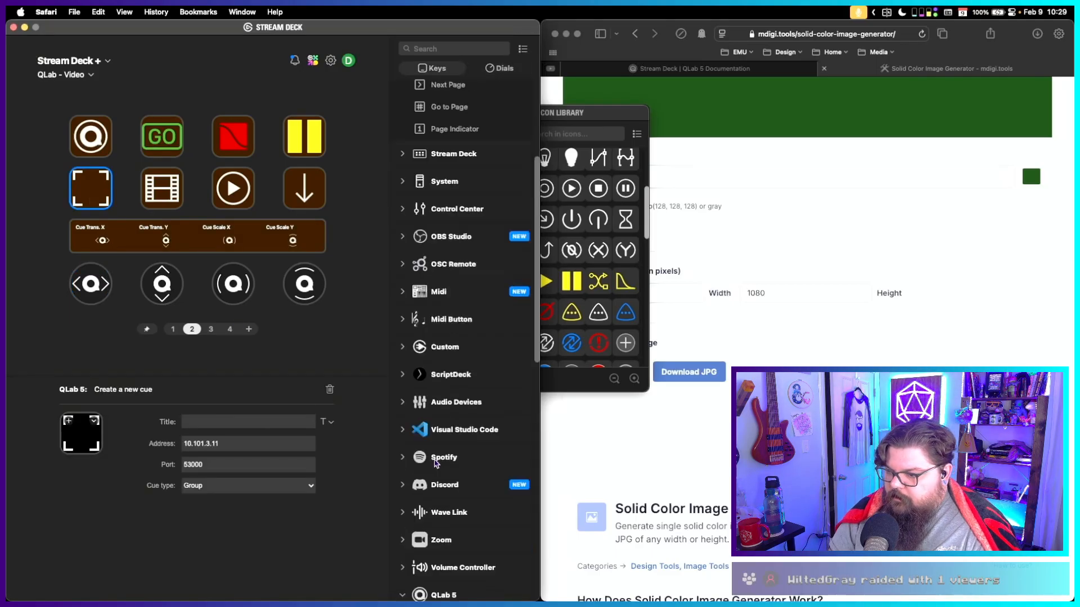
scroll(435, 463, "down", 10)
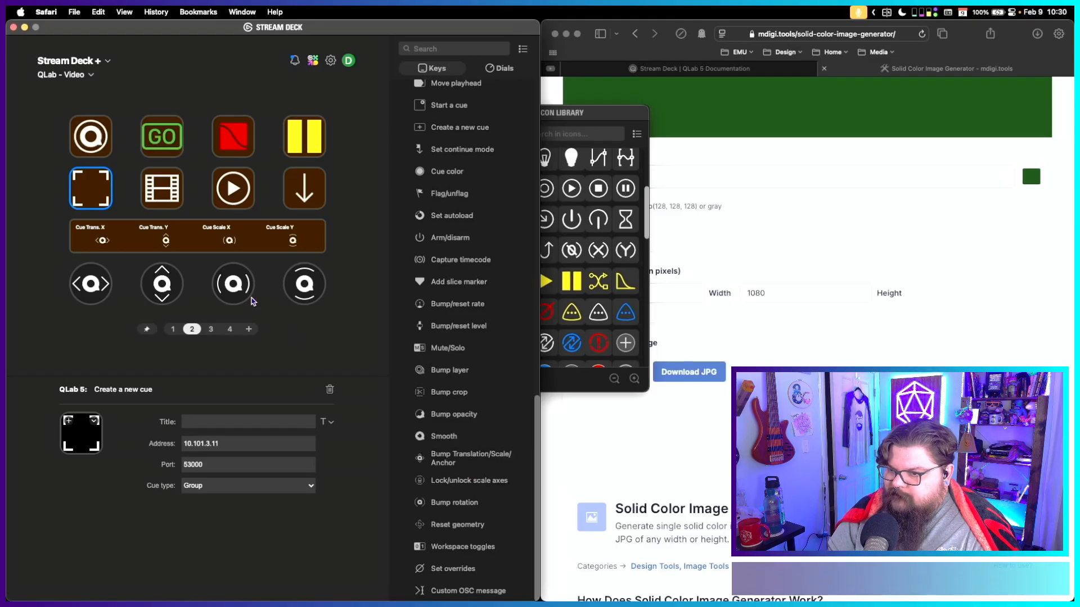
left_click(235, 284)
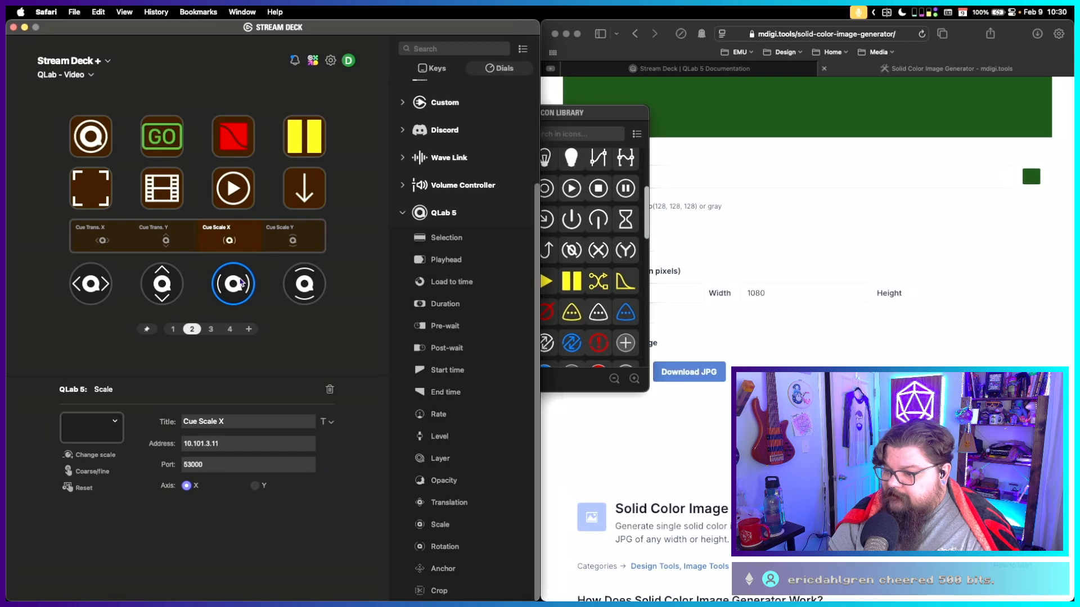
Delete all four second-row keys on page 2, leaving the top row and dials in place.
left_click(243, 197)
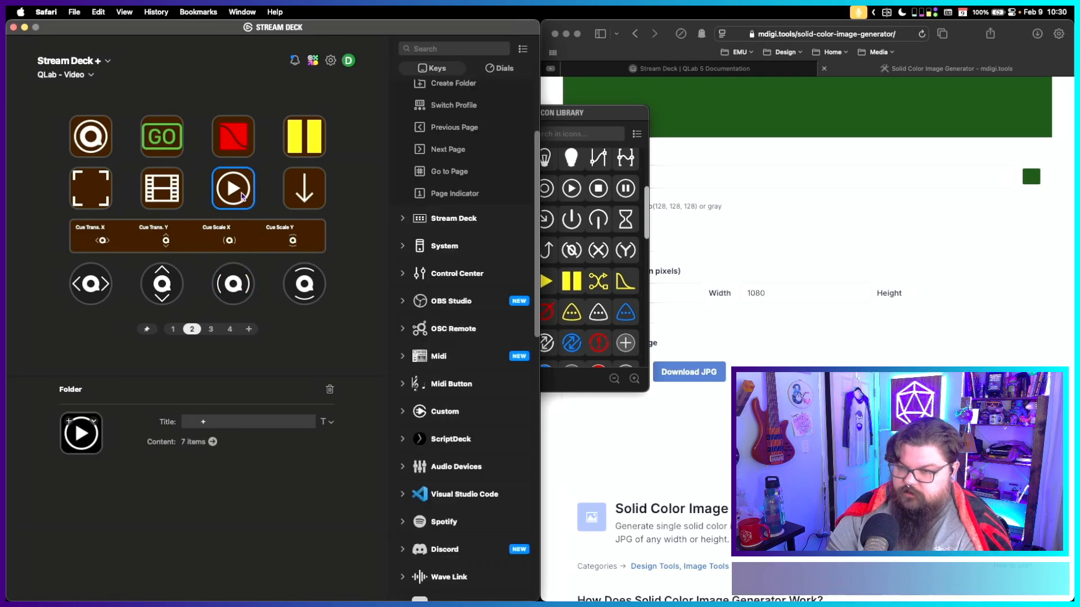
key("Delete")
left_click(300, 194)
key("Delete")
left_click(166, 192)
key("Delete")
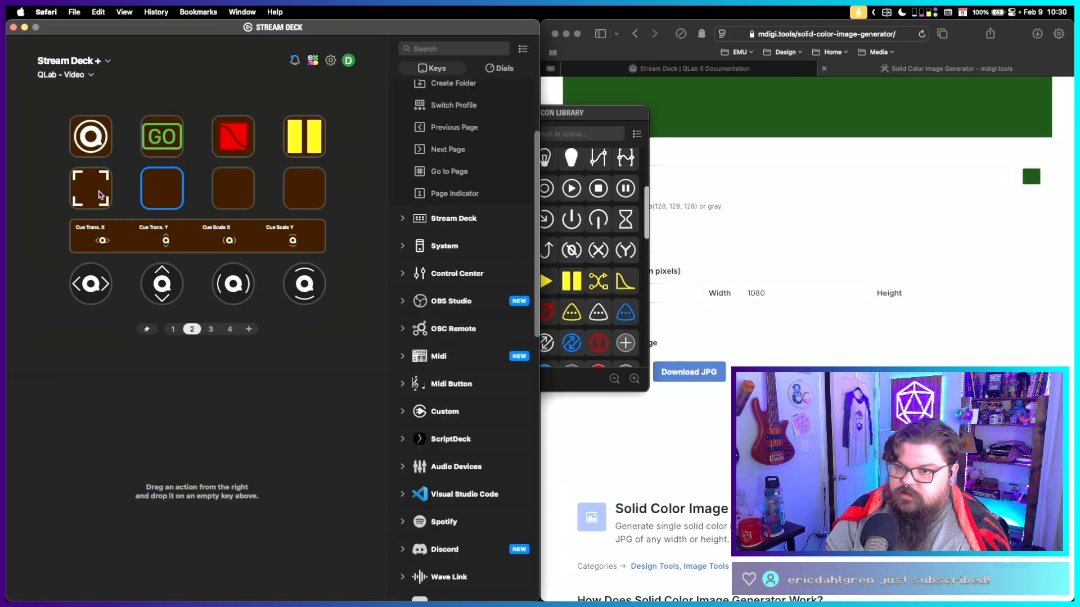
left_click(97, 194)
key("Delete")
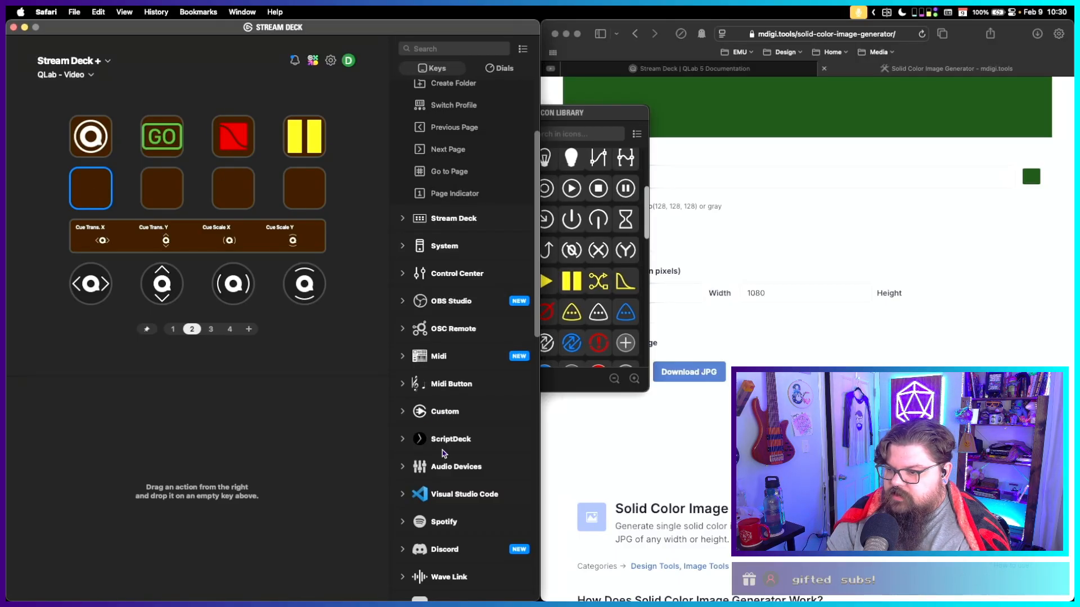
Assign Lock/unlock scale axes to page 2's third second-row key with address 10.101.3.11 and port 53000.
scroll(442, 451, "down", 10)
scroll(442, 450, "down", 5)
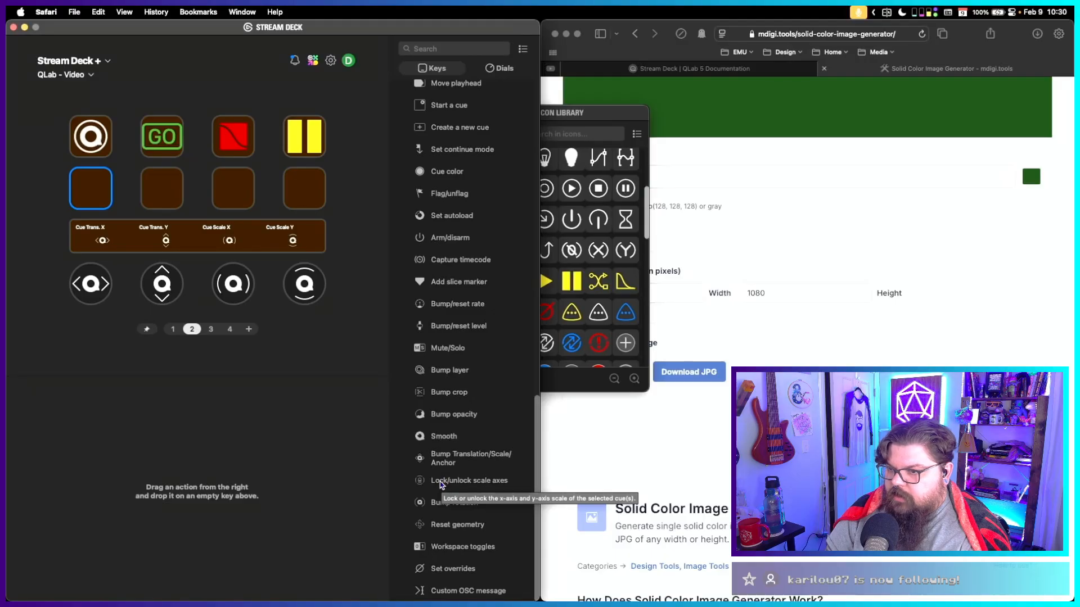
left_click_drag(439, 482, 233, 188)
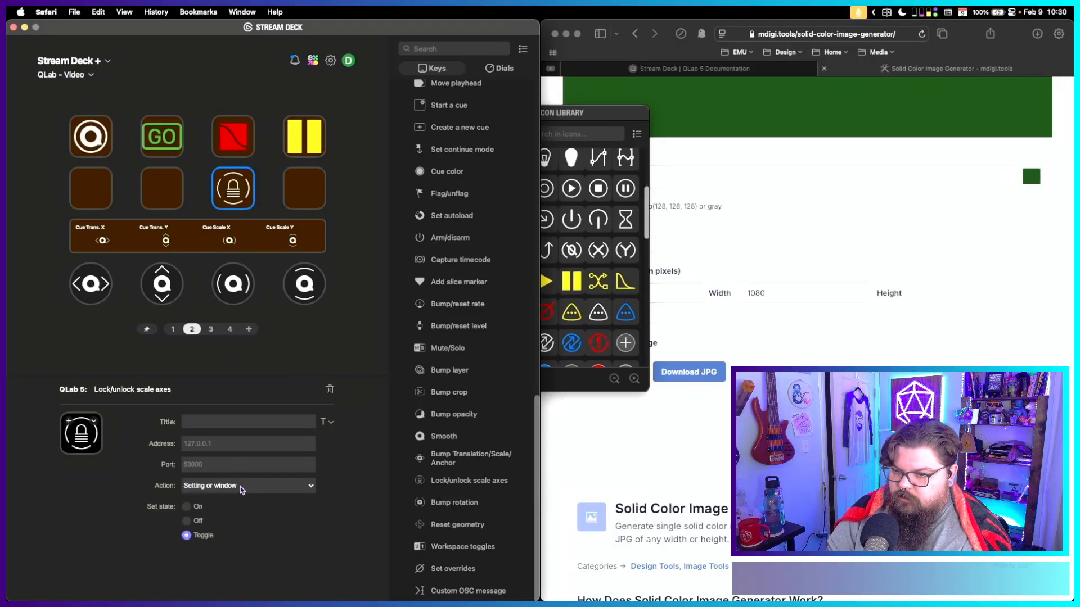
left_click(240, 487)
left_click(114, 482)
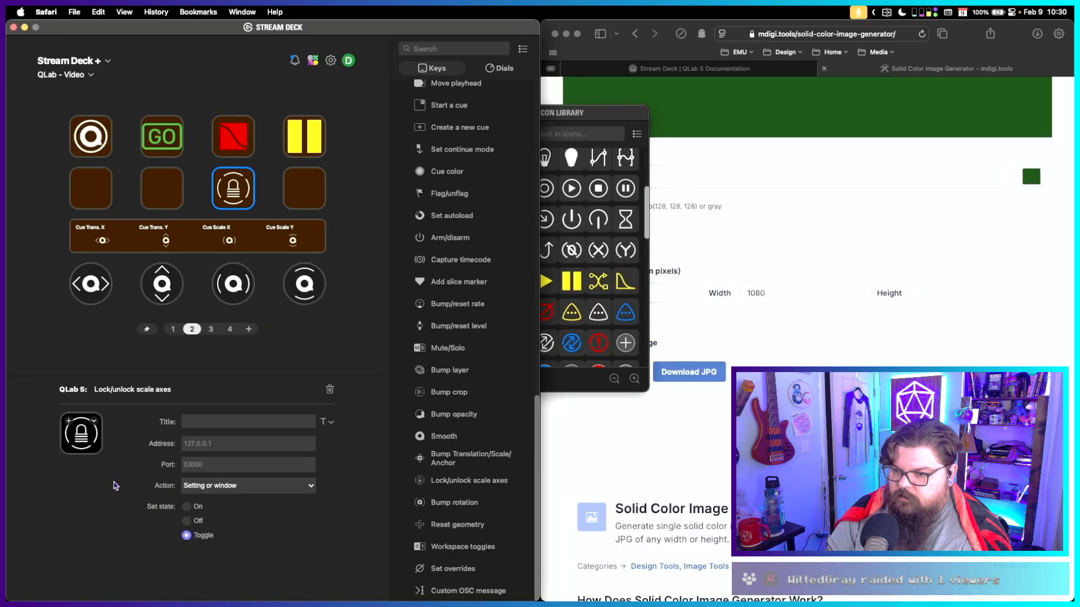
left_click(206, 442)
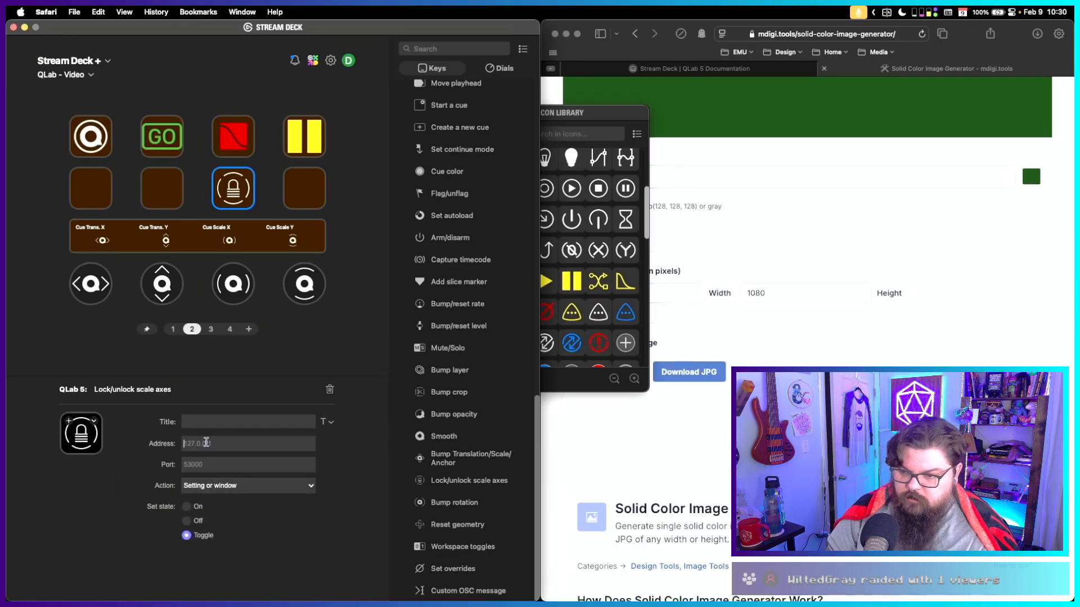
type("10.101.3.11")
key("Tab")
type("53")
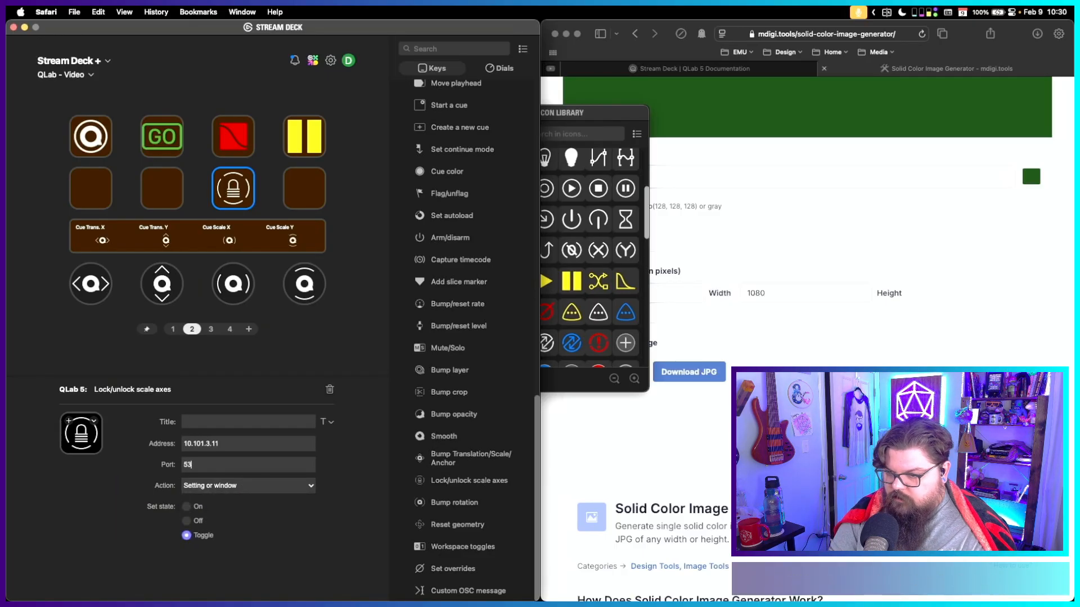
type("000")
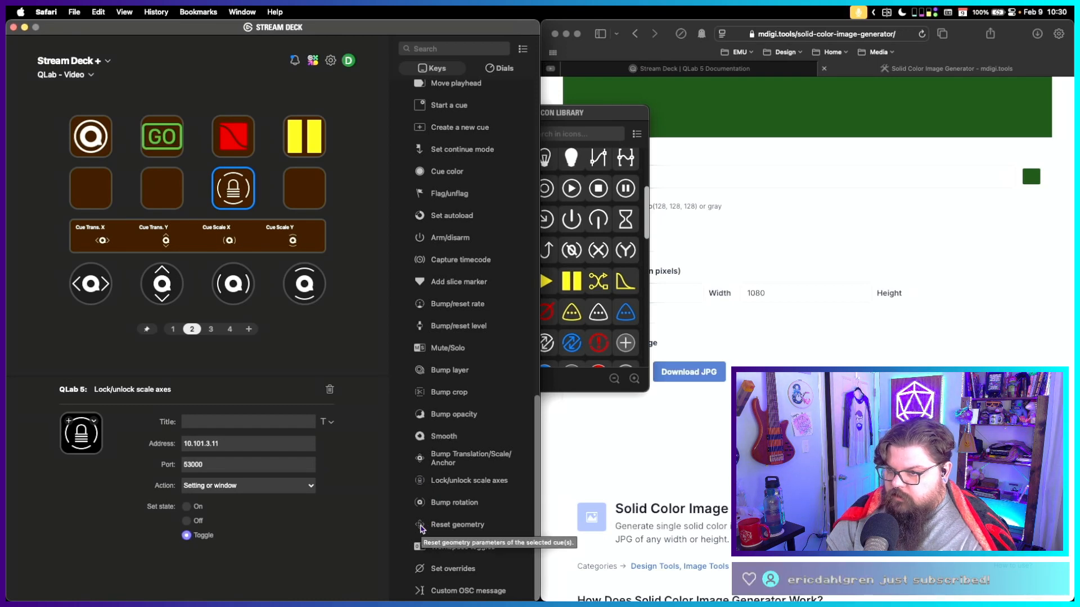
Assign Reset geometry to the fourth second-row key with address 10.101.3.11 and parameter Scale.
left_click_drag(421, 526, 304, 190)
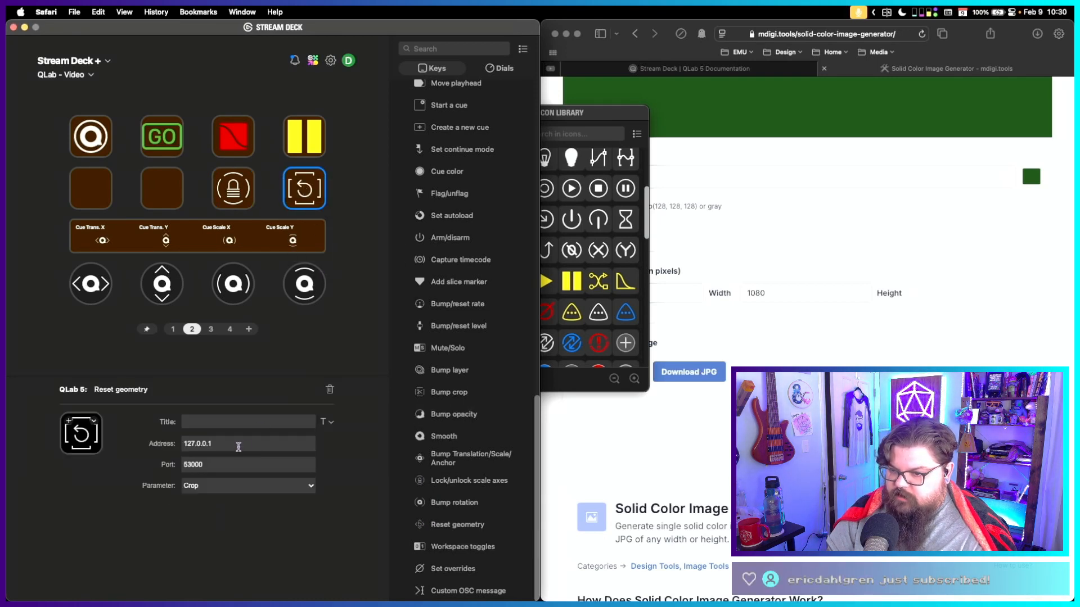
left_click_drag(238, 444, 161, 447)
type("10.101.3.11")
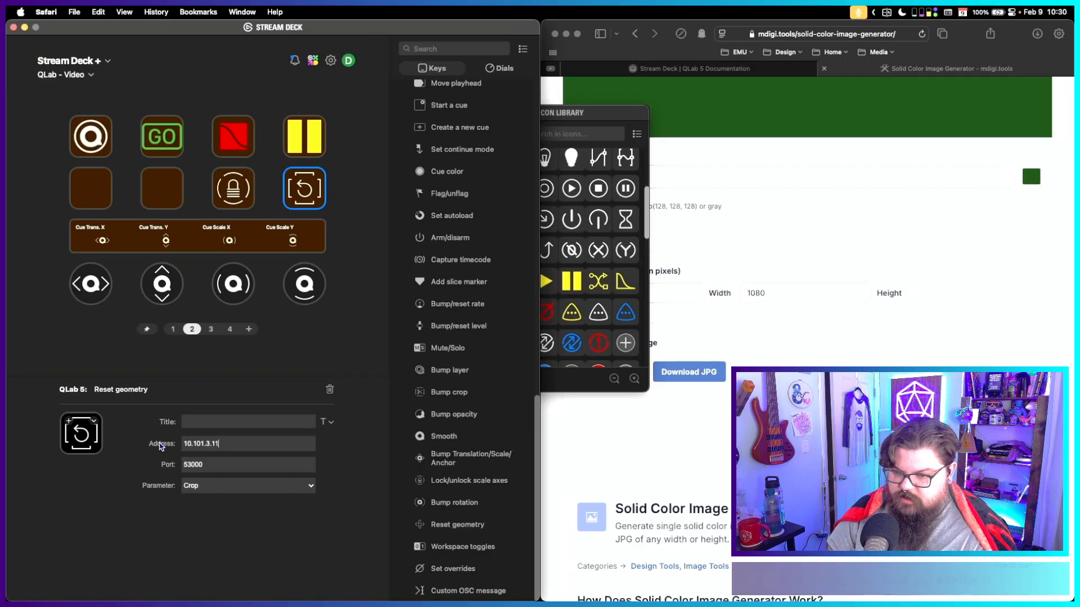
left_click(221, 488)
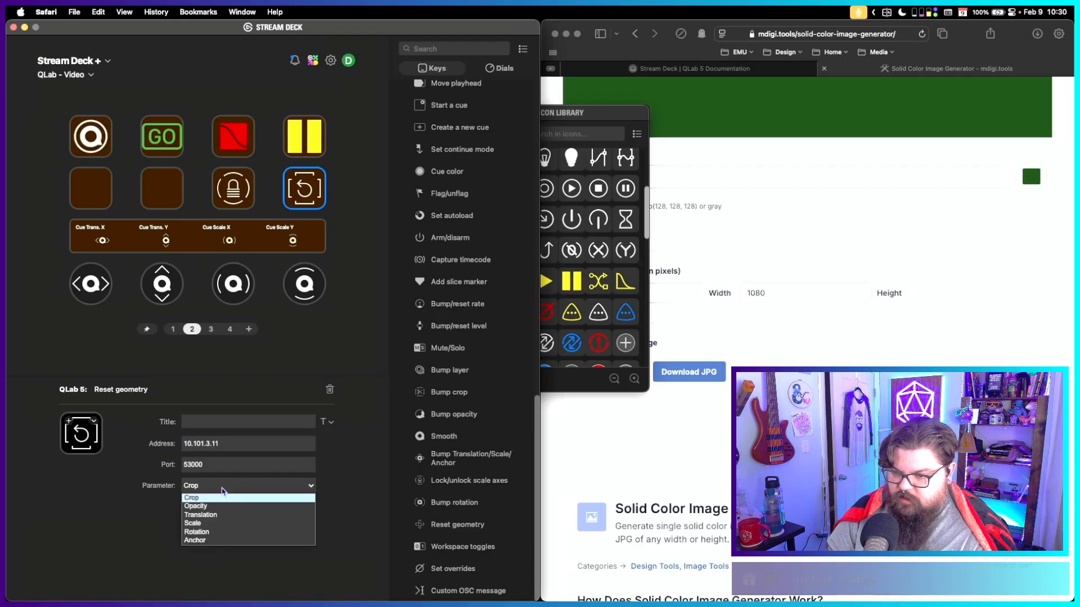
left_click(213, 525)
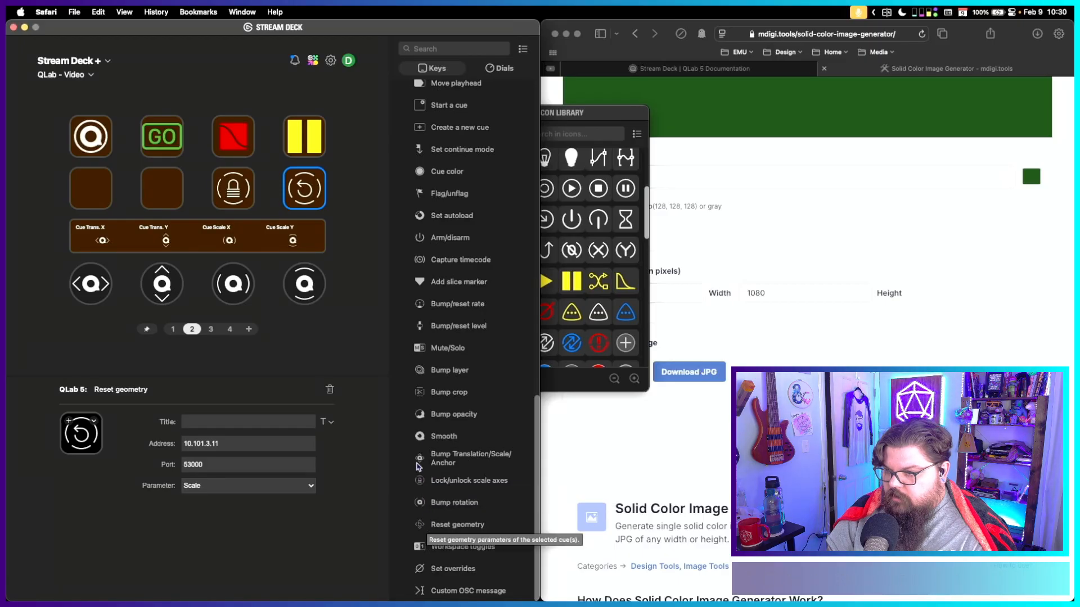
Assign Reset geometry to the second key of the second row with parameter Translation and address 10.101.3.11.
left_click_drag(427, 525, 162, 191)
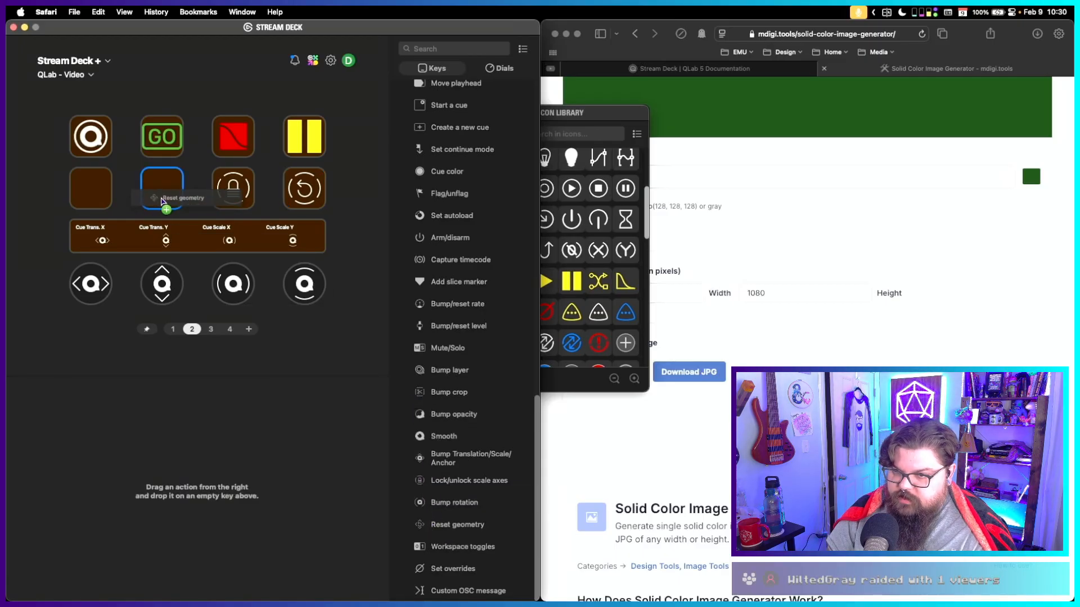
left_click(219, 486)
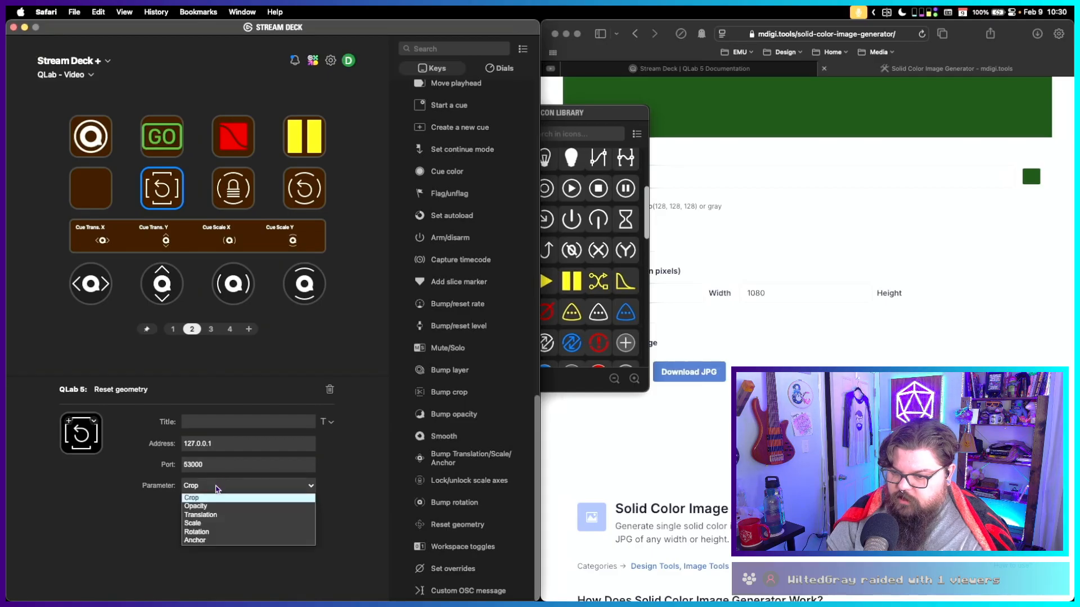
left_click(212, 515)
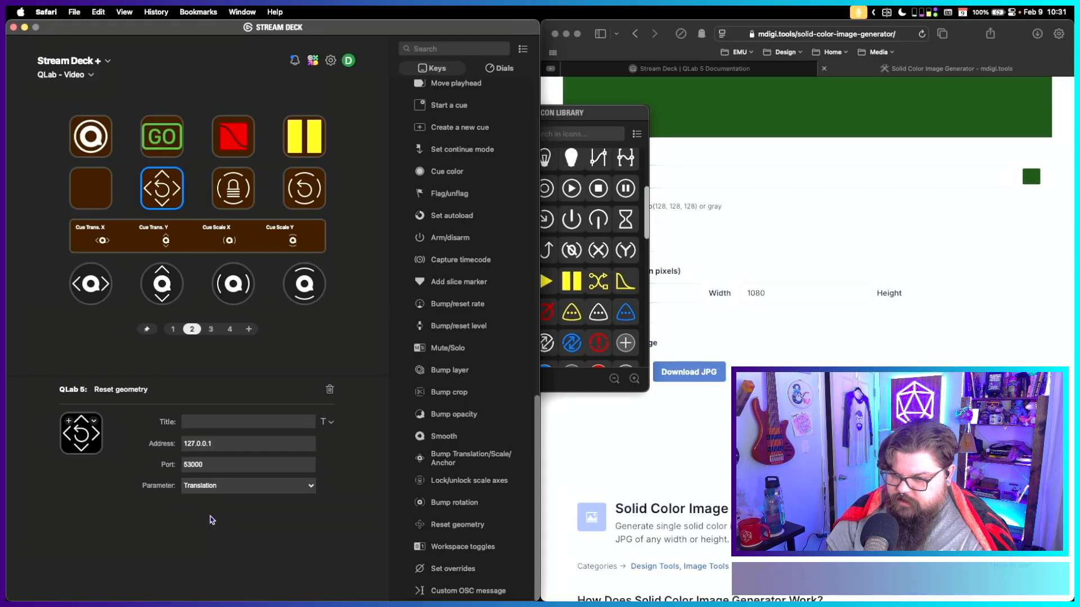
triple_click(217, 443)
type("10.101.3.11")
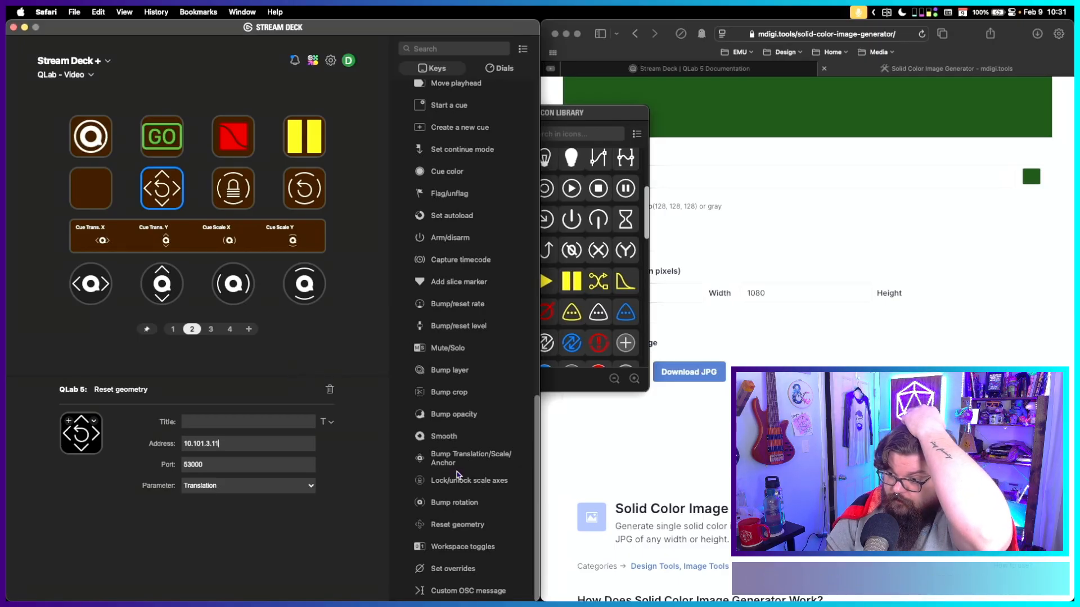
left_click_drag(444, 460, 99, 197)
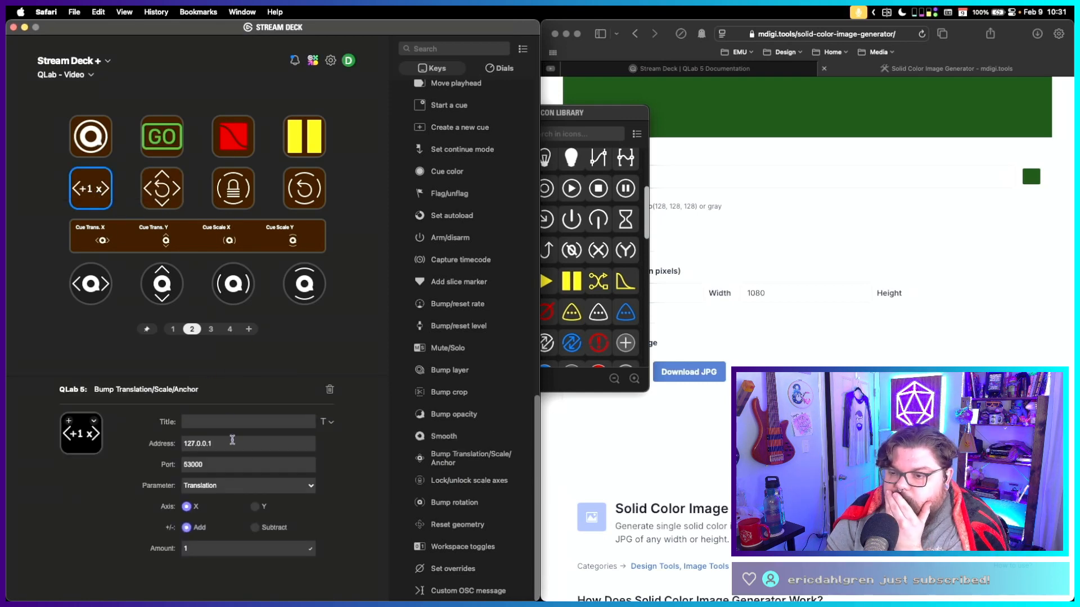
left_click(238, 487)
left_click(113, 492)
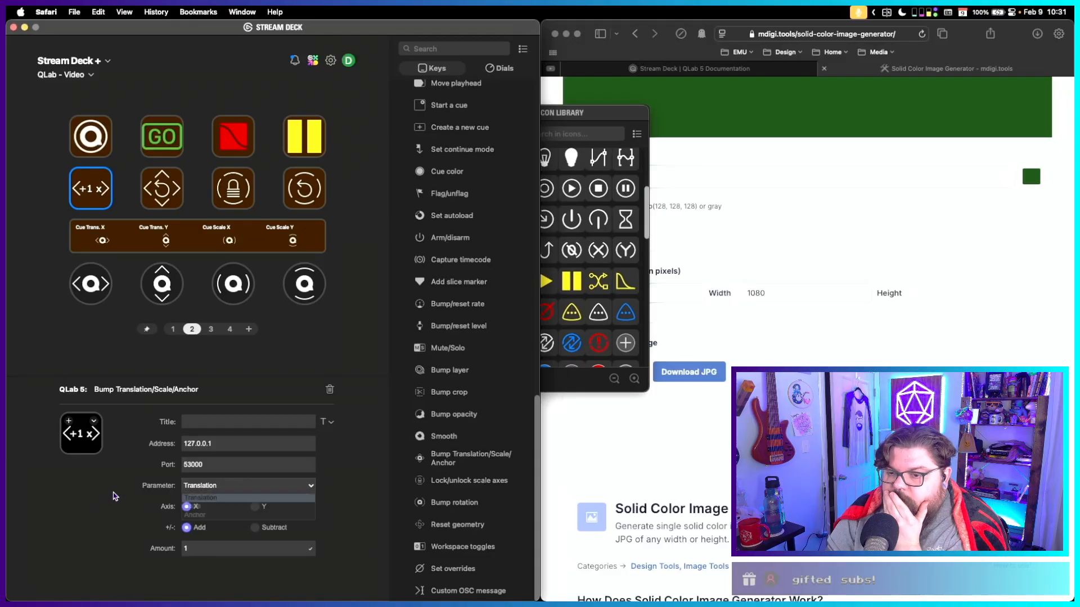
left_click(82, 193)
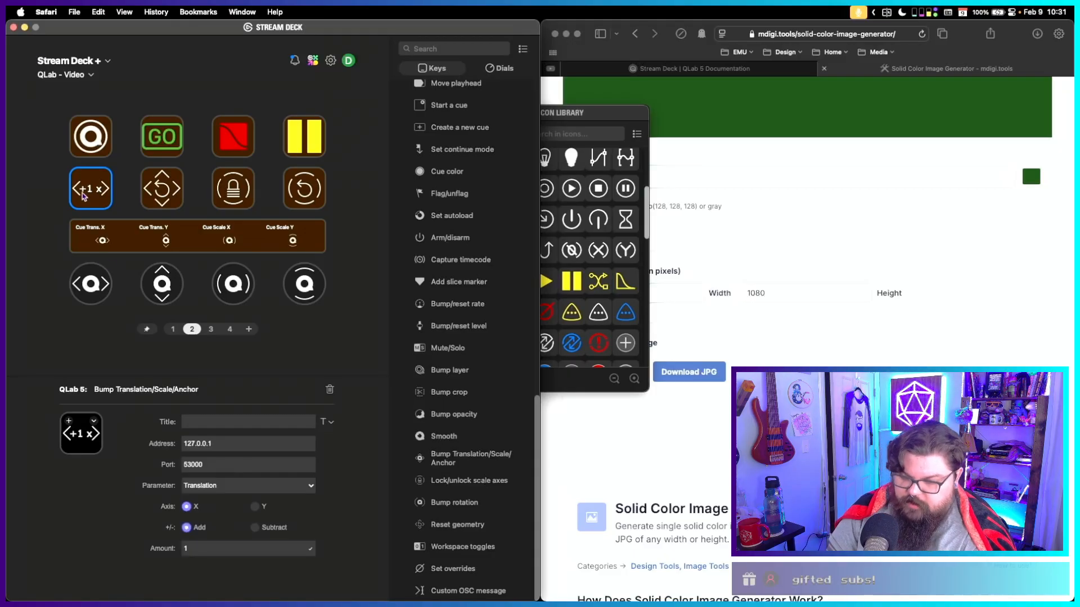
key("Delete")
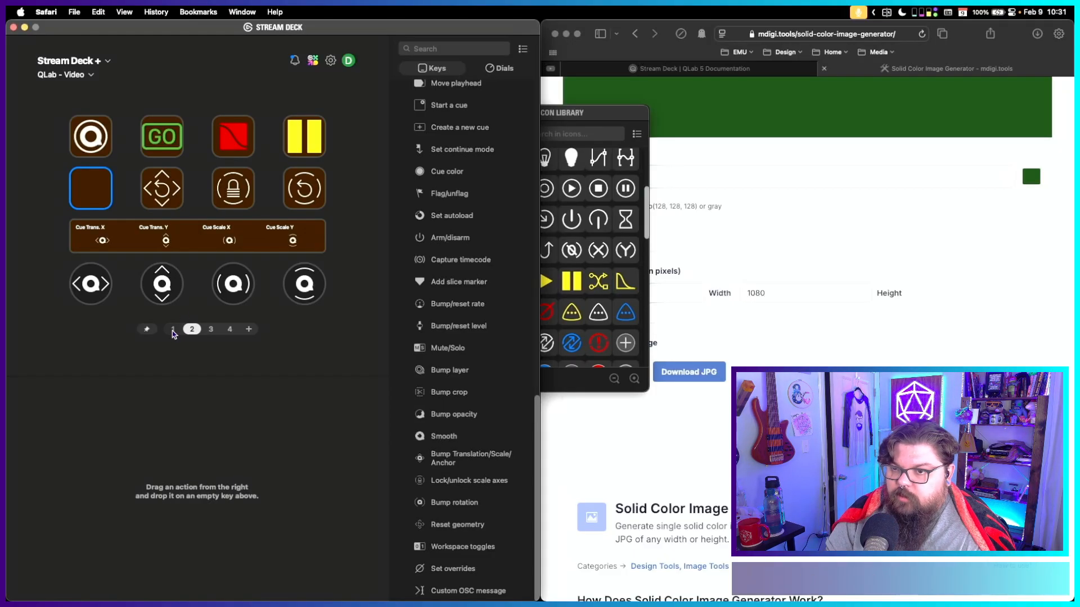
left_click(173, 331)
left_click(99, 205)
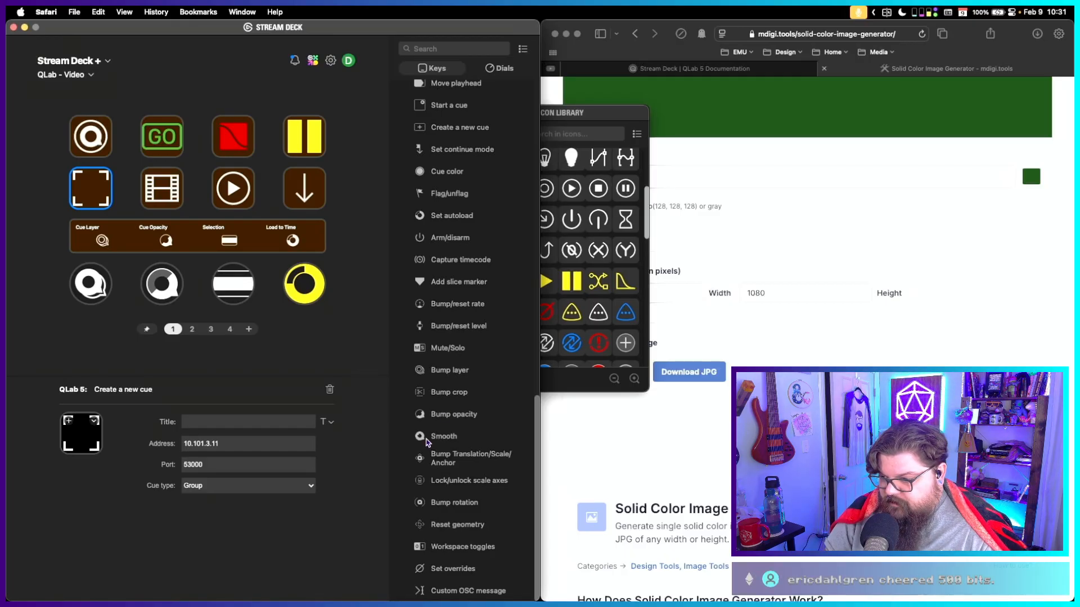
left_click(193, 329)
left_click_drag(427, 436, 92, 196)
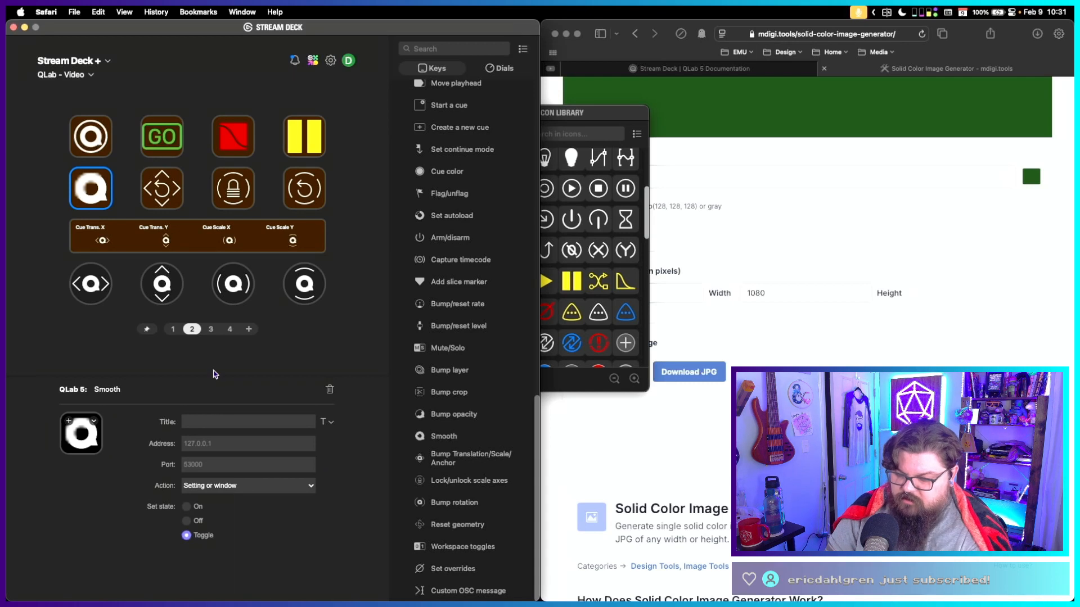
left_click(329, 389)
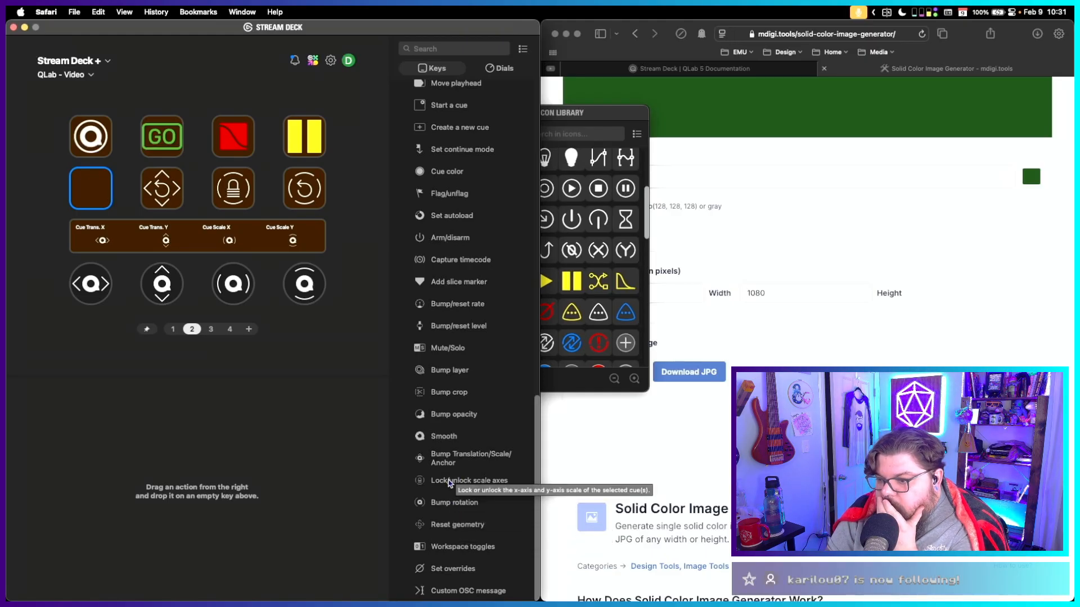
left_click_drag(449, 481, 98, 195)
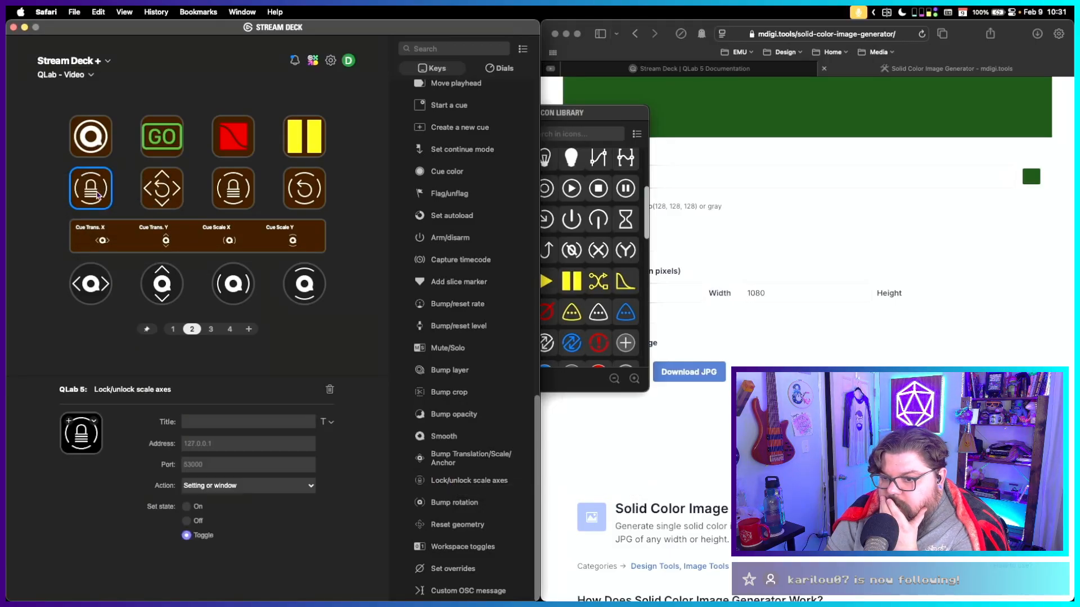
left_click(227, 487)
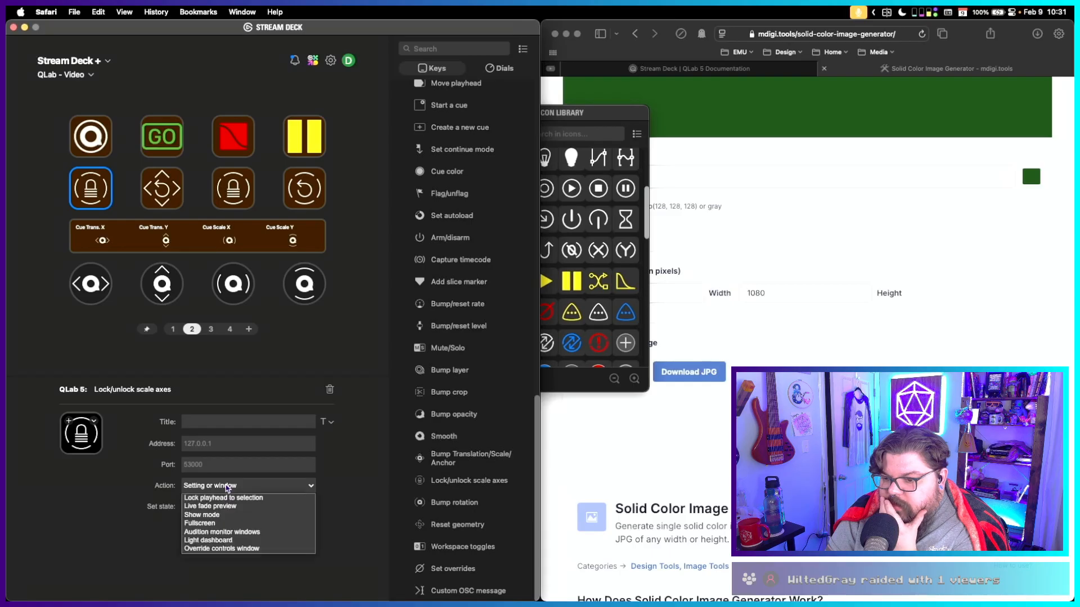
left_click(348, 482)
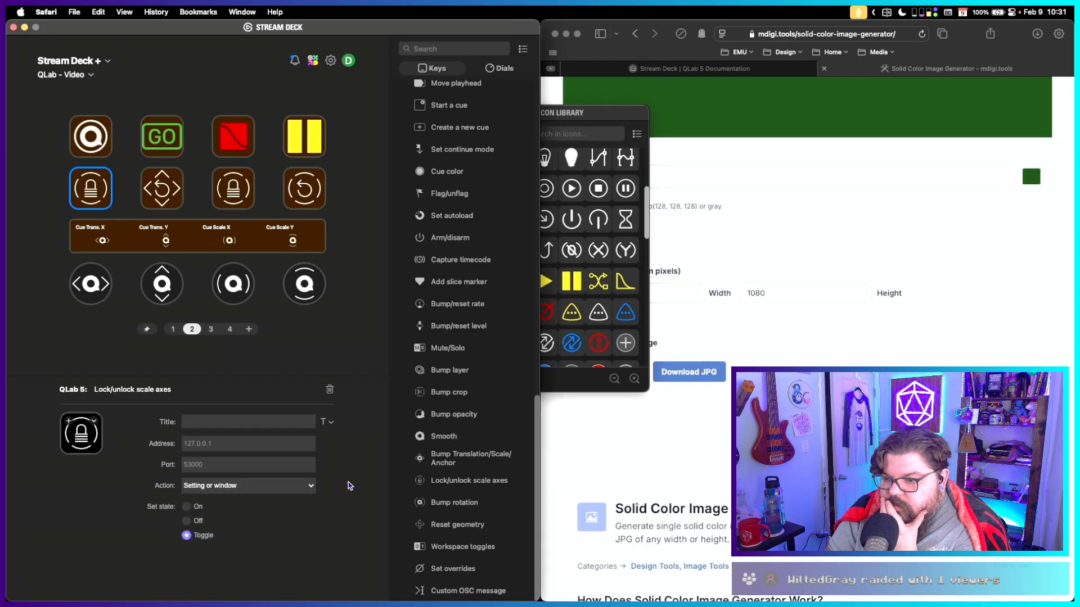
left_click(331, 390)
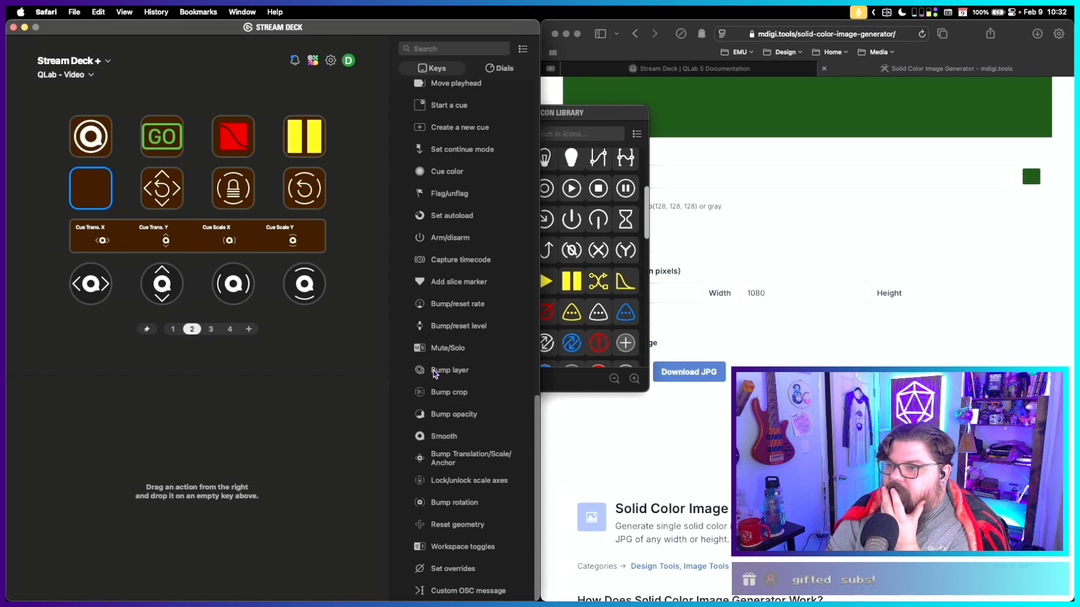
left_click_drag(434, 374, 100, 187)
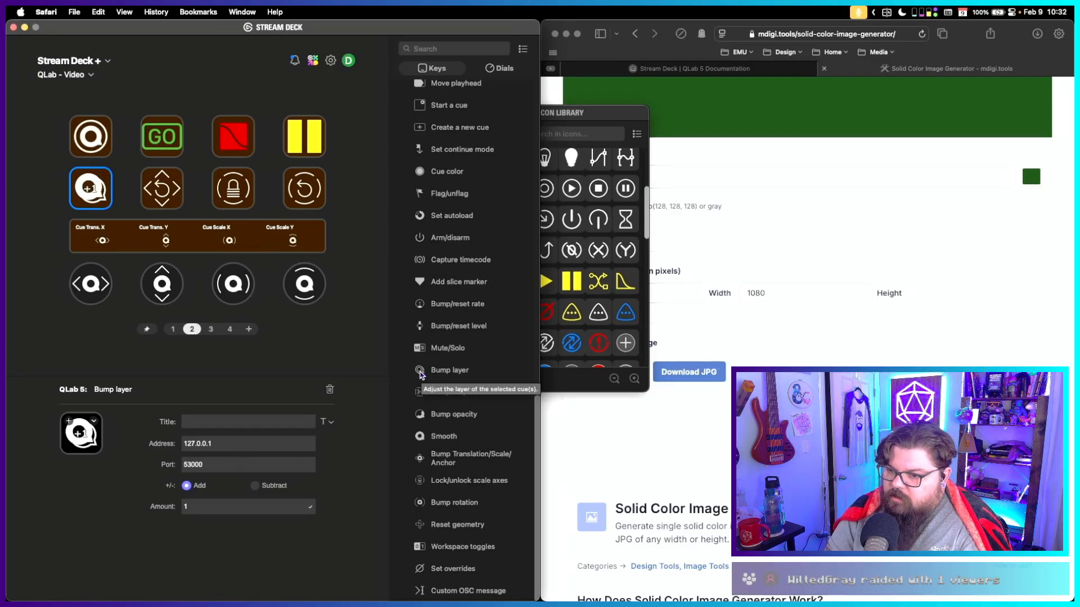
left_click(329, 391)
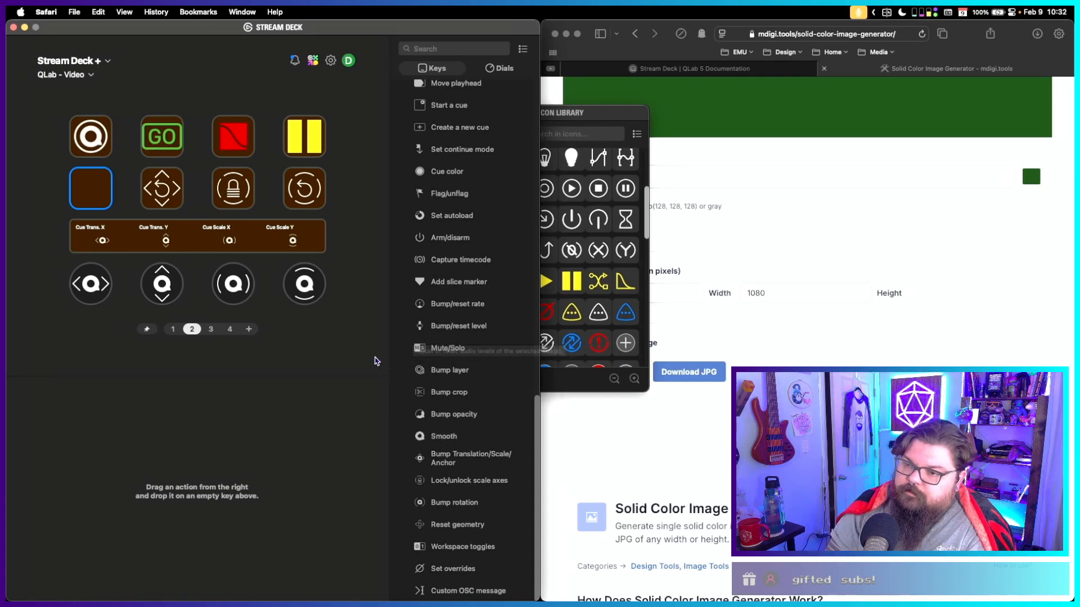
Delete all four second-row keys on page 3, keeping the top row and rotation dials.
left_click(210, 330)
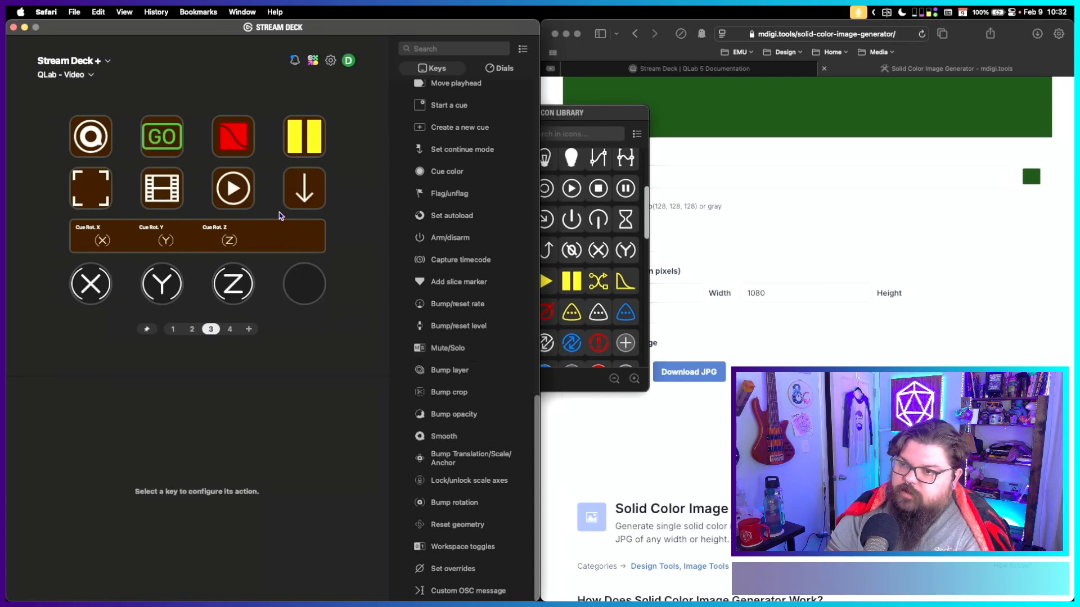
left_click(288, 197)
key("Delete")
left_click(227, 194)
key("Delete")
left_click(150, 190)
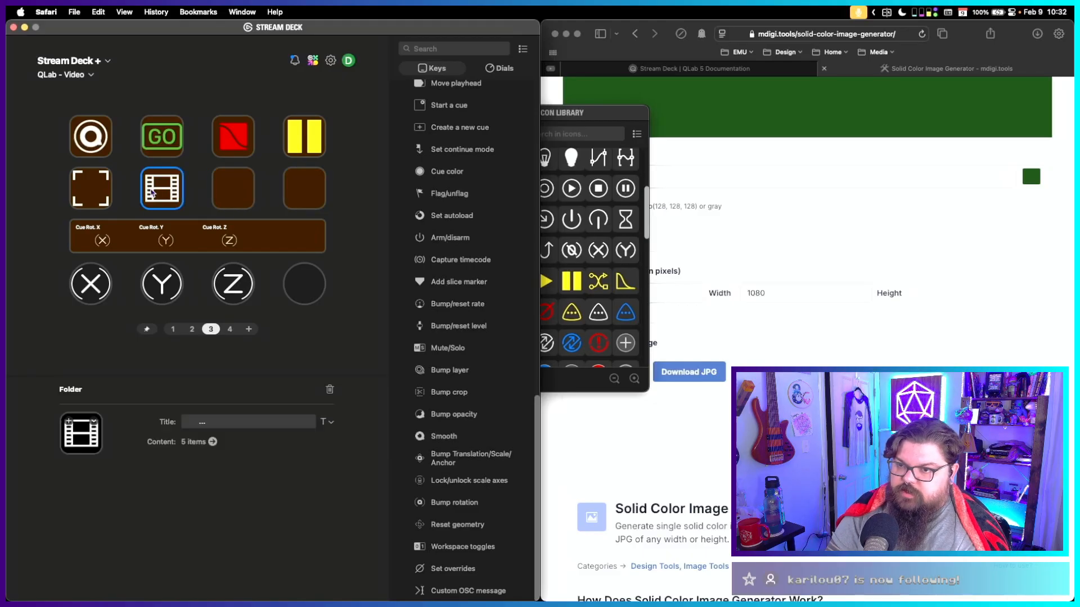
key("Delete")
left_click(90, 191)
key("Delete")
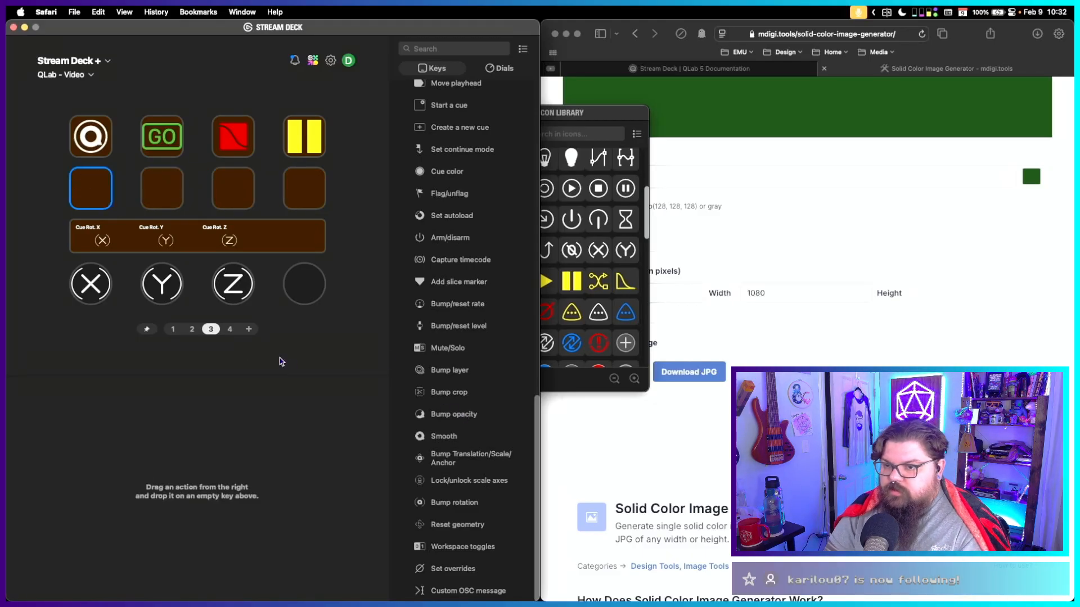
On page 2, move the translation reset key to the first second-row slot and swap the scale reset key with the scale lock key.
left_click(192, 329)
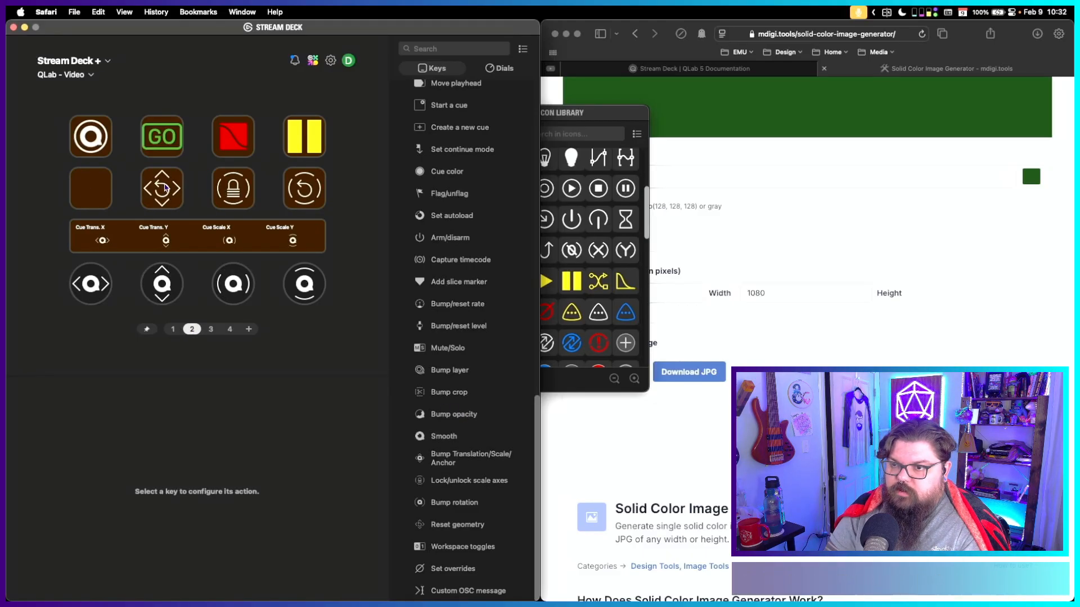
left_click_drag(165, 187, 91, 189)
left_click_drag(286, 189, 233, 189)
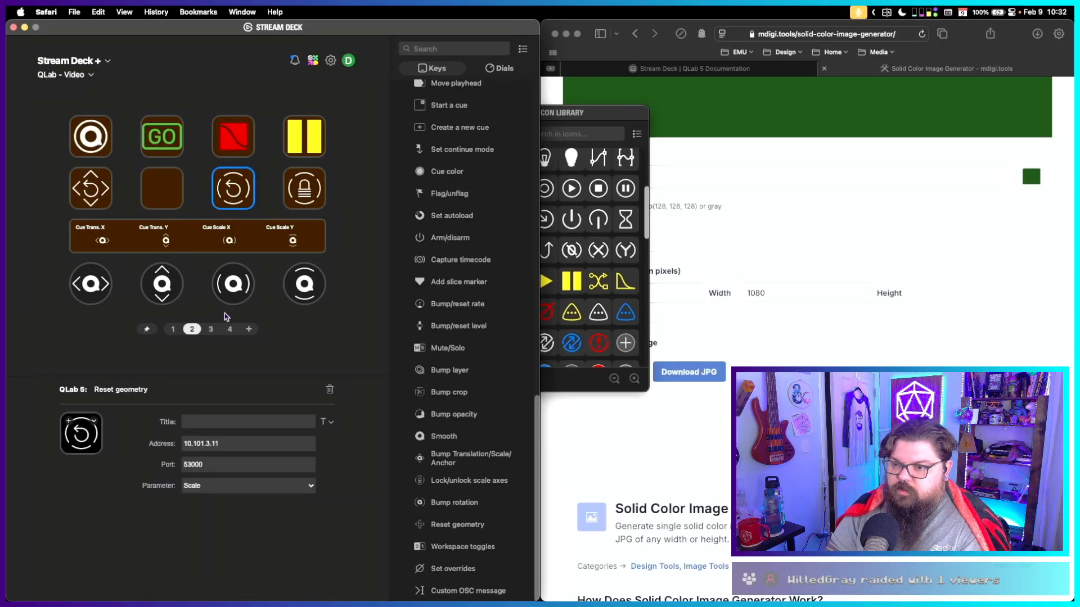
Assign Reset geometry to page 3's first second-row key with parameter Rotation and address 10.101.3.11.
left_click(212, 330)
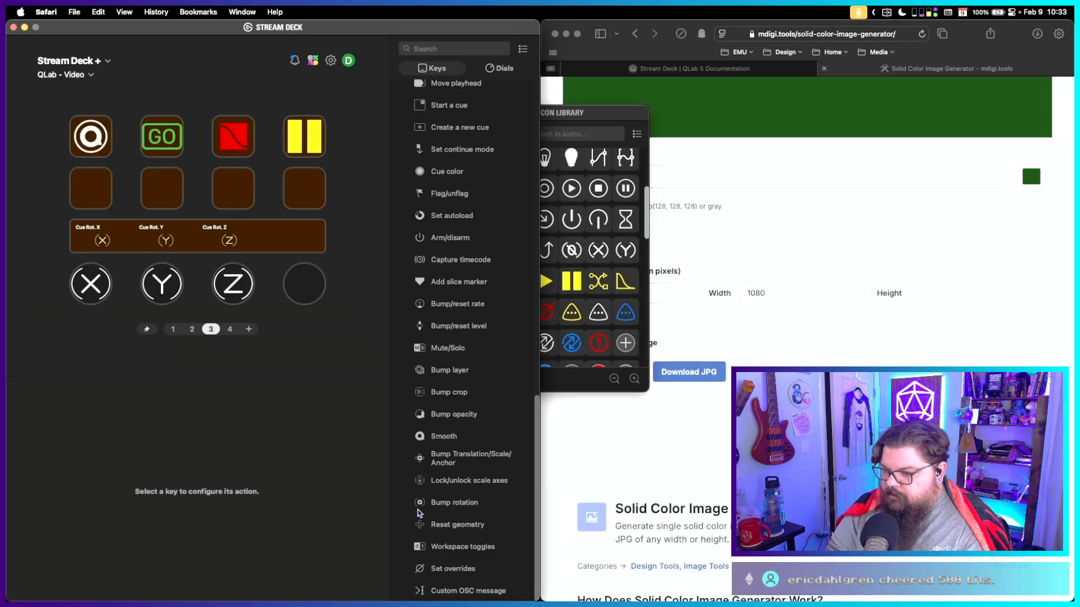
left_click_drag(419, 522, 89, 202)
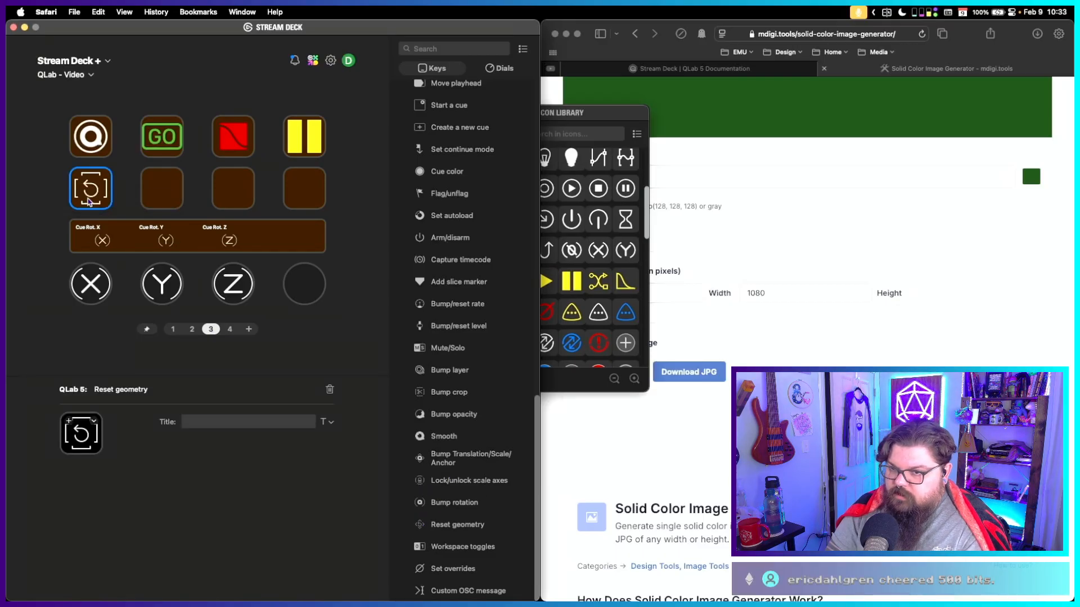
left_click(215, 486)
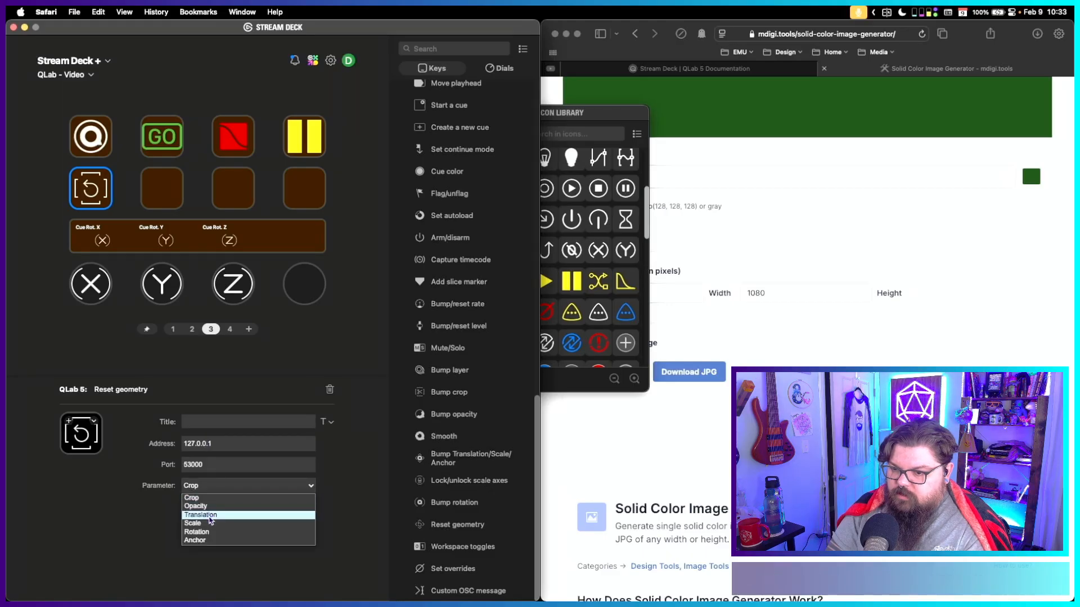
left_click(202, 532)
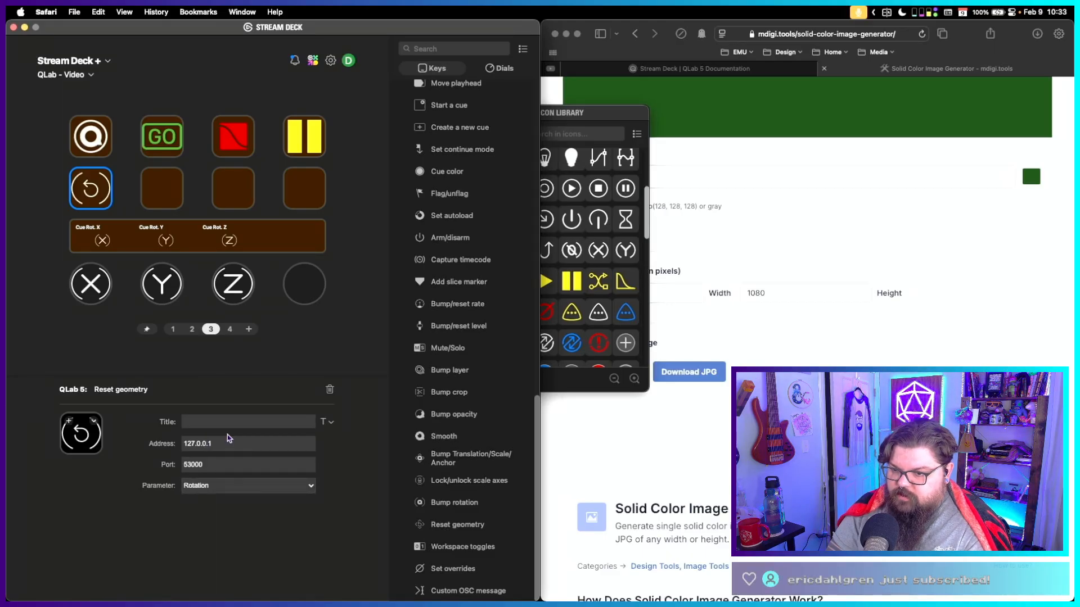
triple_click(201, 442)
type("10.101.3.11")
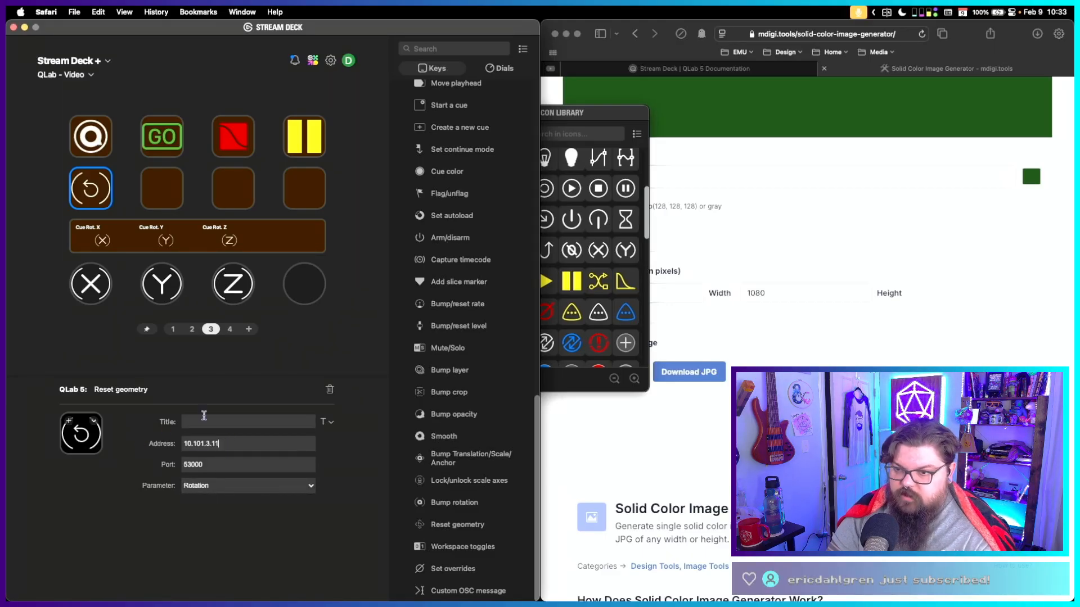
left_click(349, 345)
Clear all four second-row keys on page 4, keeping the top row and crop dials.
left_click(229, 330)
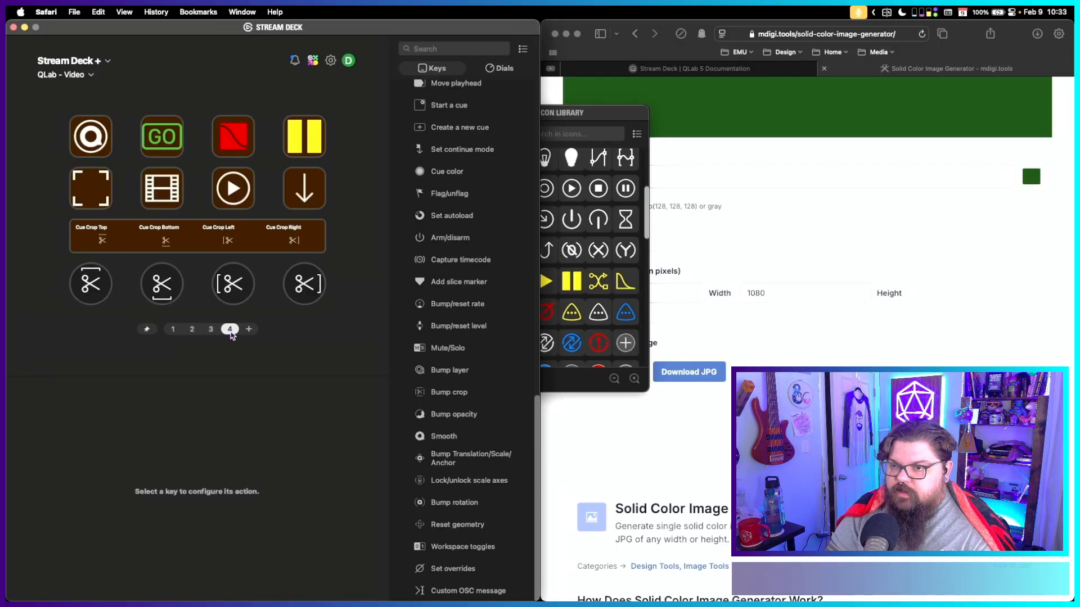
left_click(309, 194)
left_click_drag(310, 195, 95, 190)
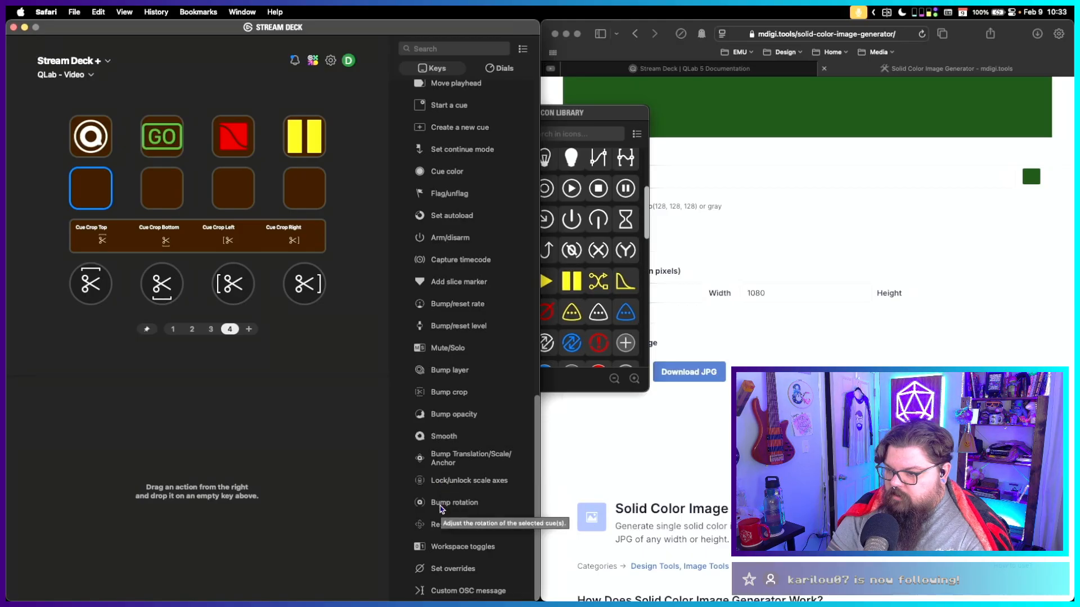
Assign Reset geometry to page 4's first second-row key, keeping the parameter Crop.
left_click_drag(453, 523, 90, 188)
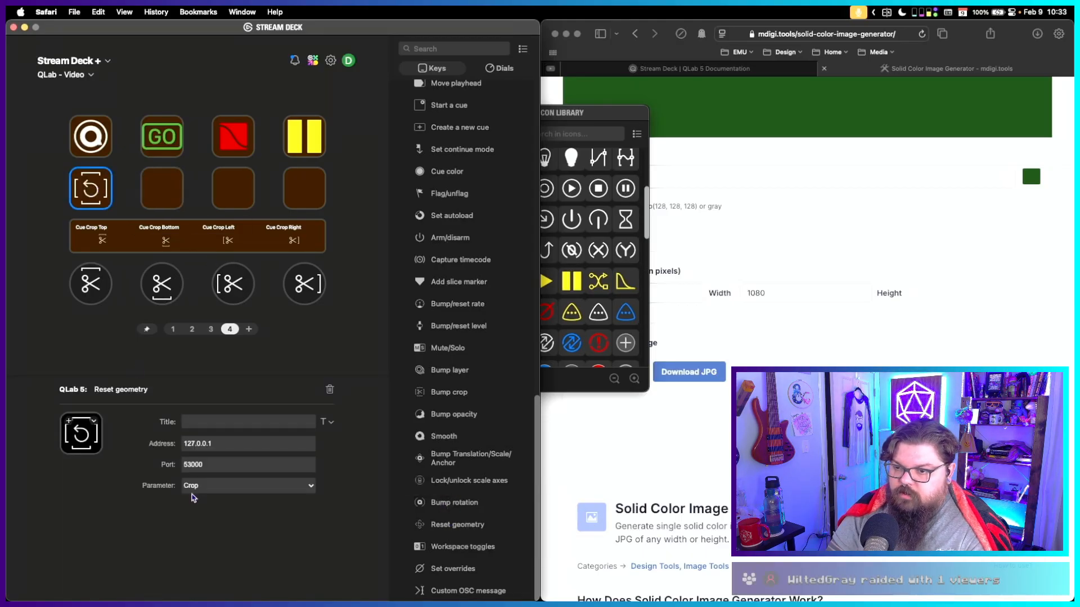
left_click(227, 487)
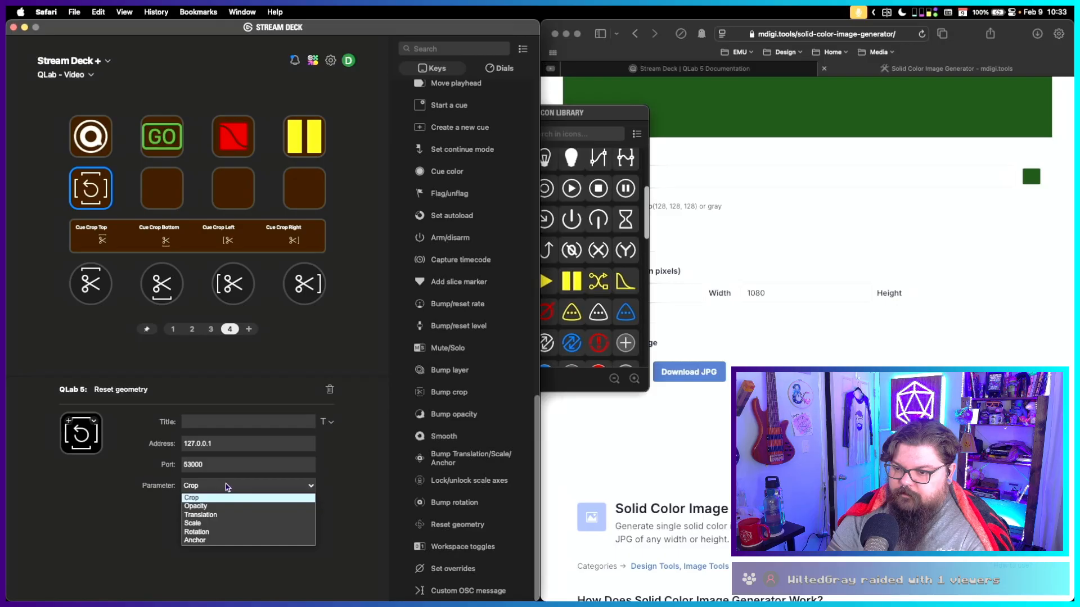
left_click(124, 505)
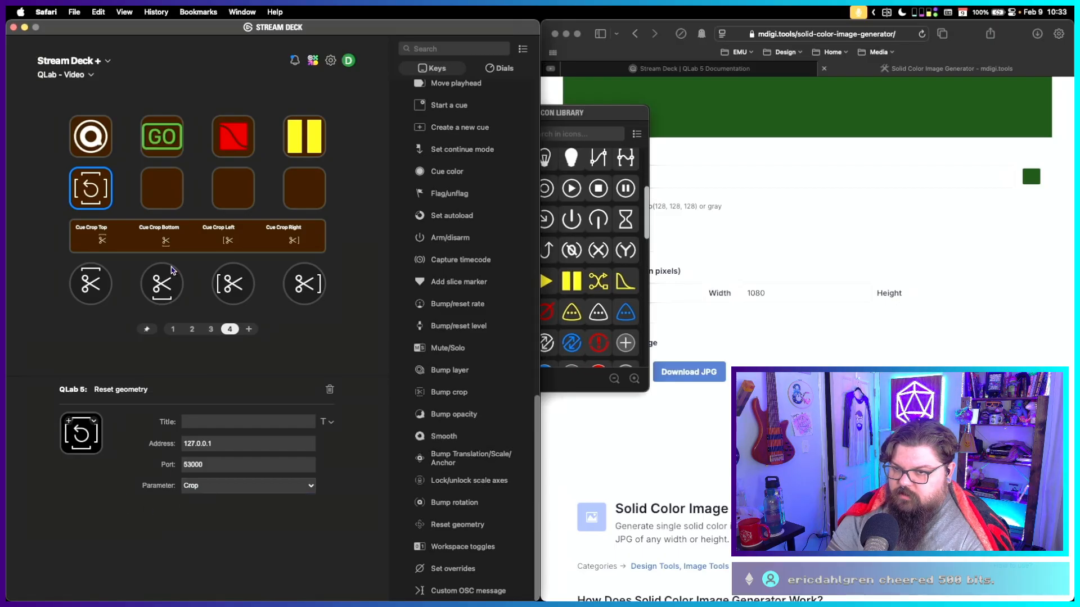
Review the key layouts on pages 3, 2 and 1, and open the settings of page 1's Cue Opacity dial.
left_click(211, 329)
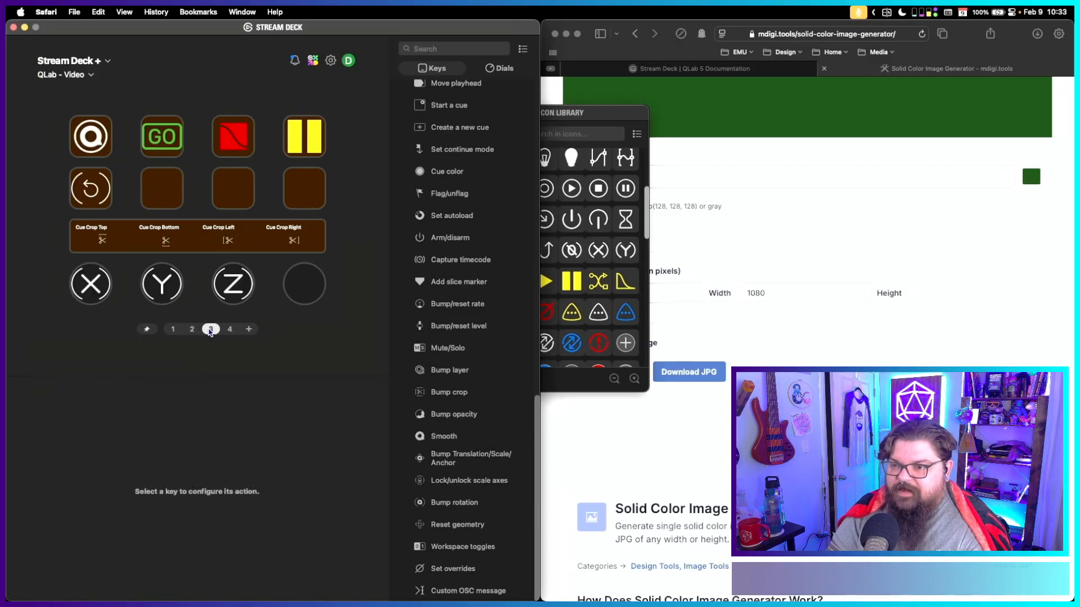
left_click(193, 330)
left_click(175, 329)
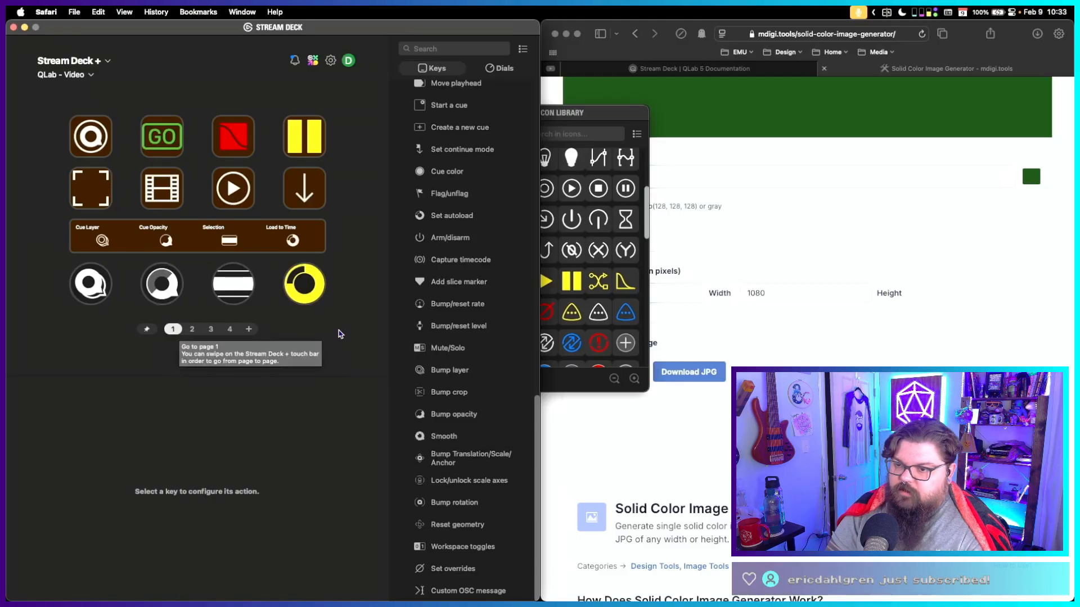
left_click(163, 302)
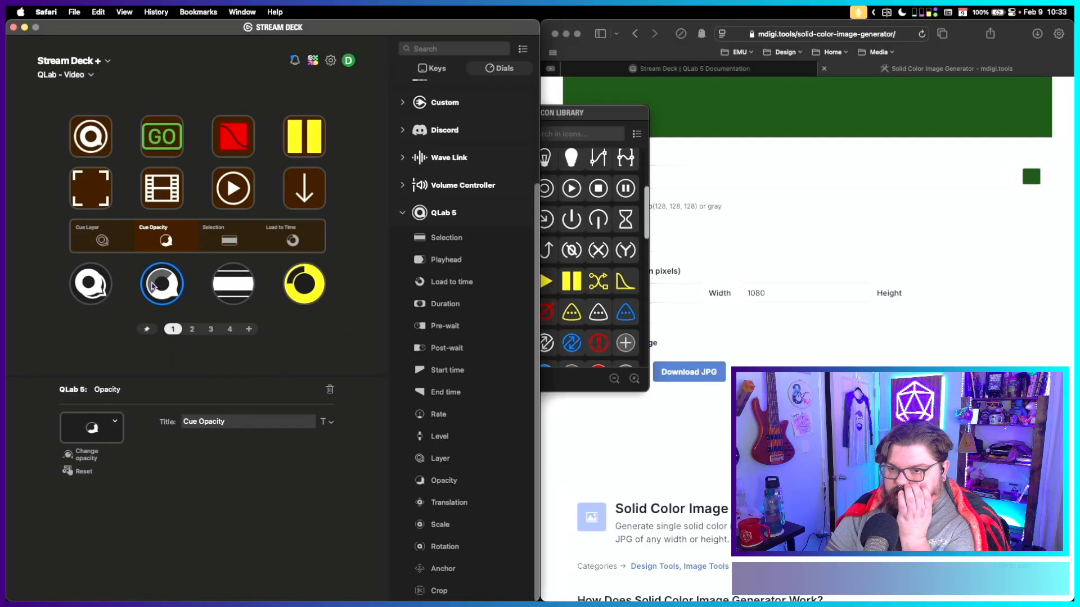
Review pages 1 to 4 of the QLab - Video profile, including the settings of the Cue Trans. X and Cue Trans. Y dials.
left_click(192, 329)
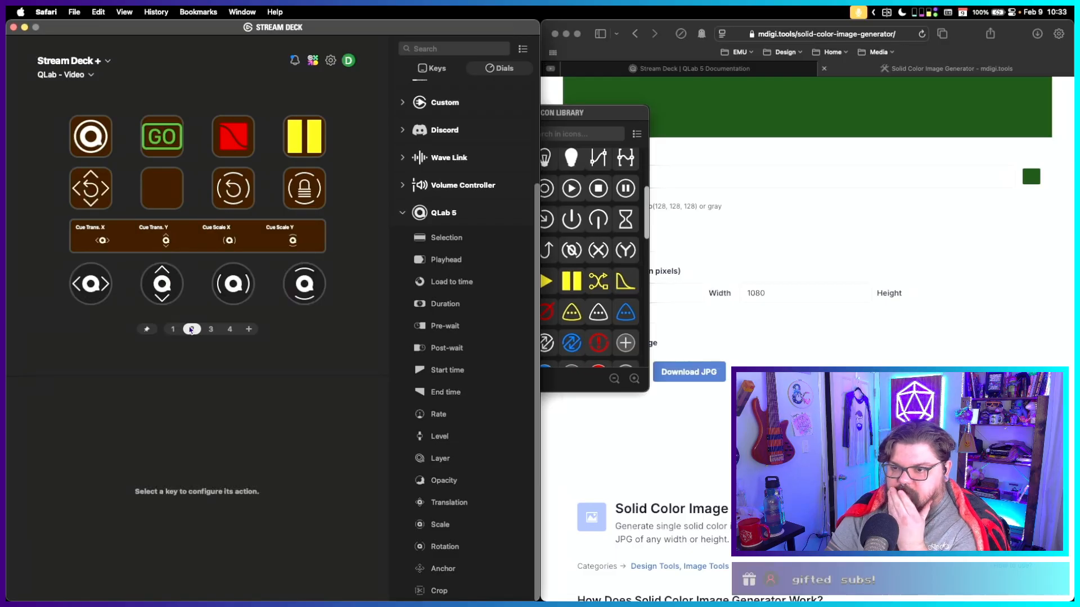
left_click(100, 285)
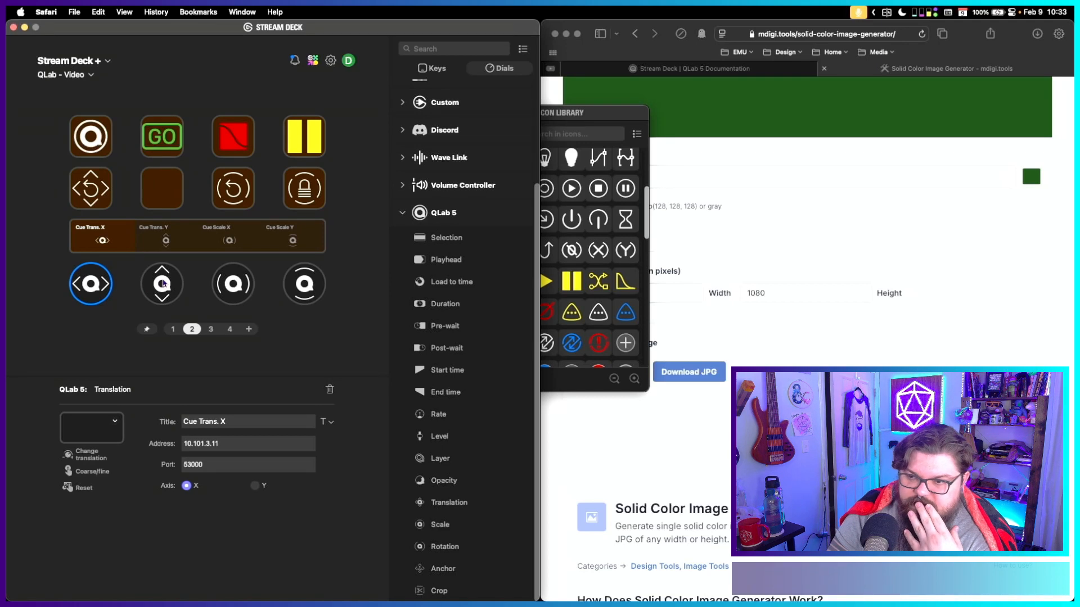
left_click(163, 284)
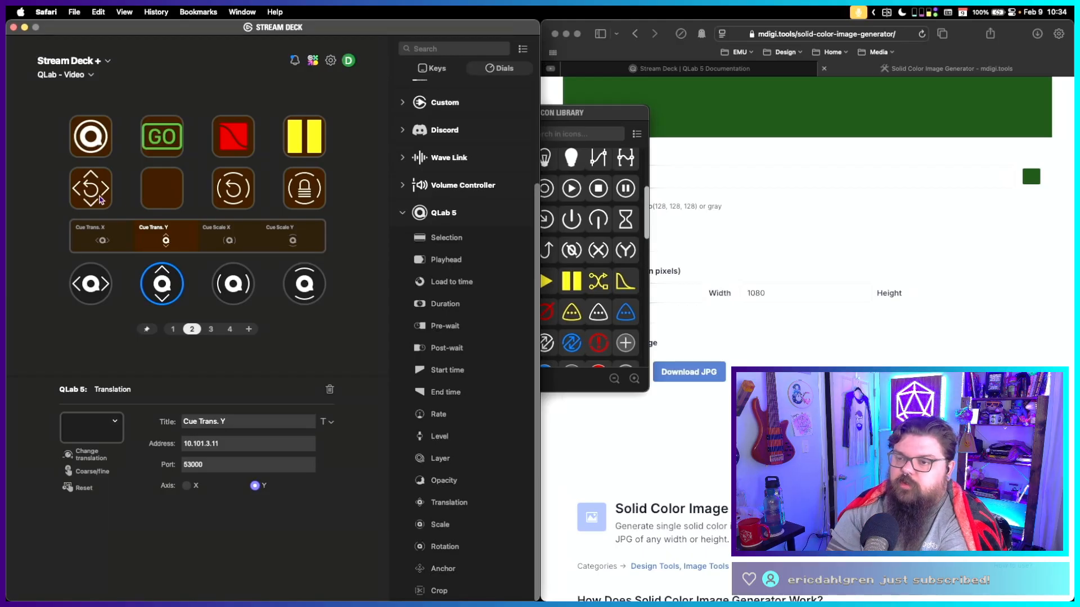
left_click(211, 329)
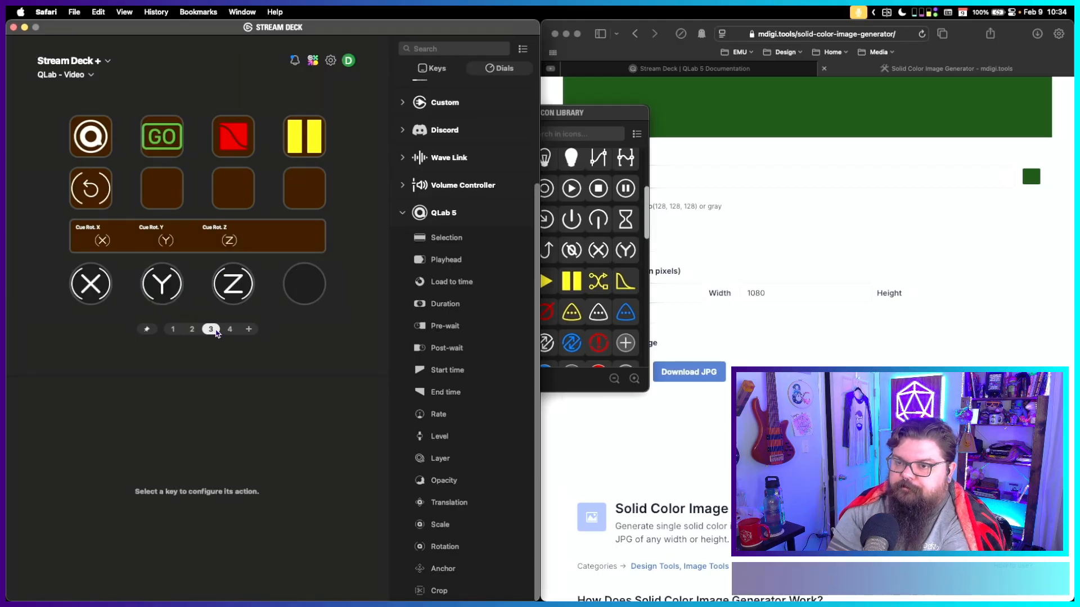
left_click(230, 329)
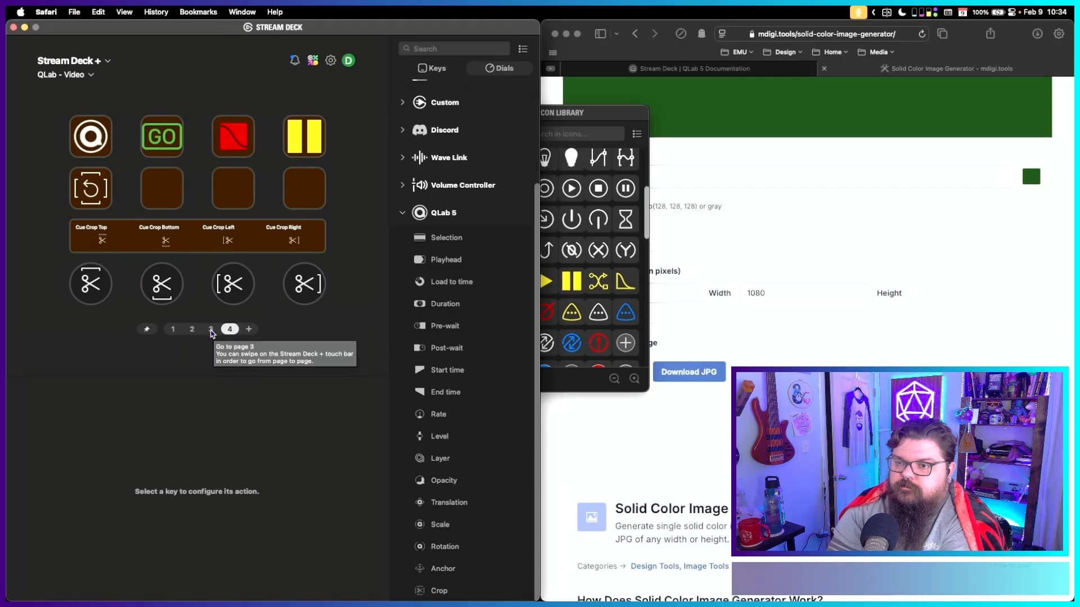
left_click(211, 330)
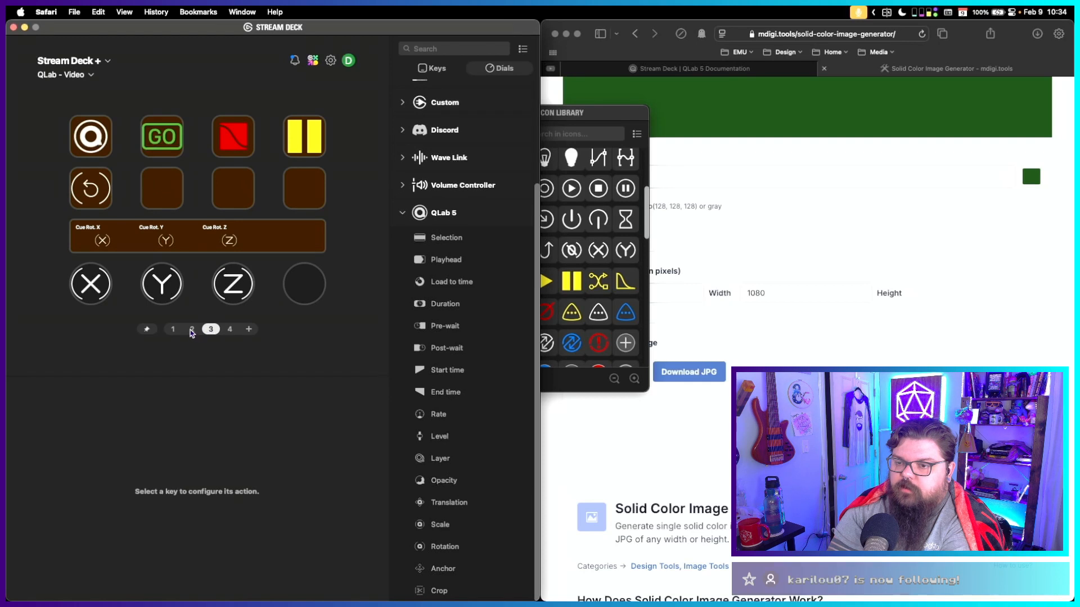
left_click(191, 331)
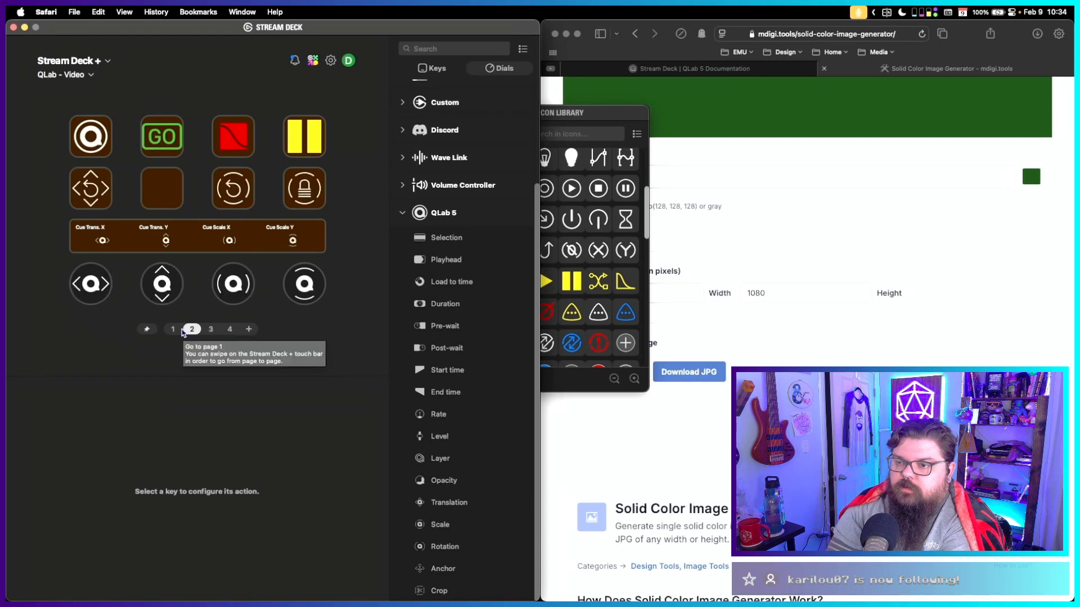
left_click(174, 331)
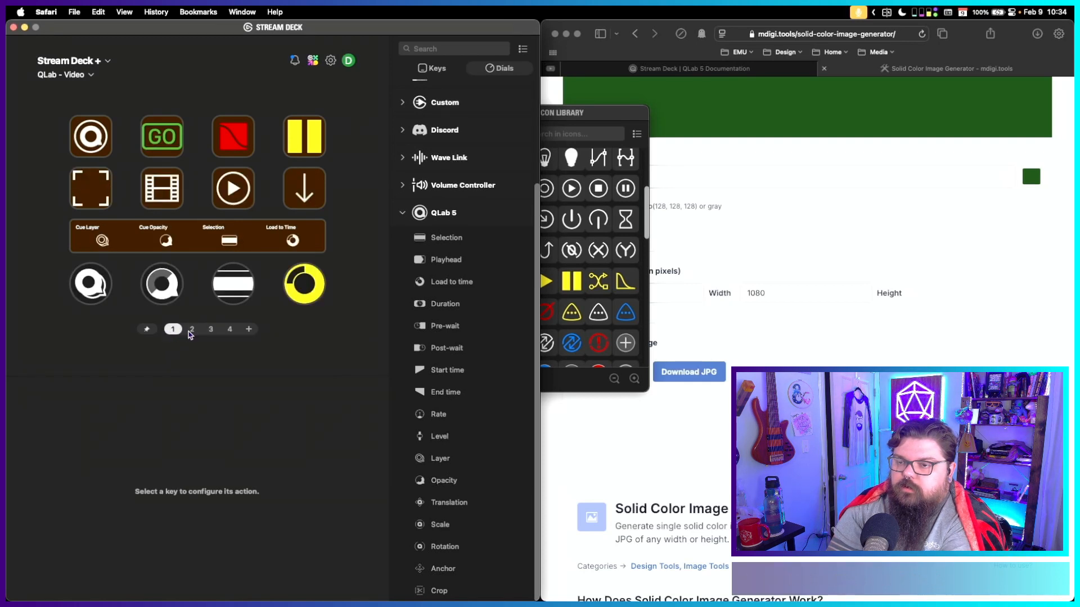
left_click(192, 330)
left_click(211, 331)
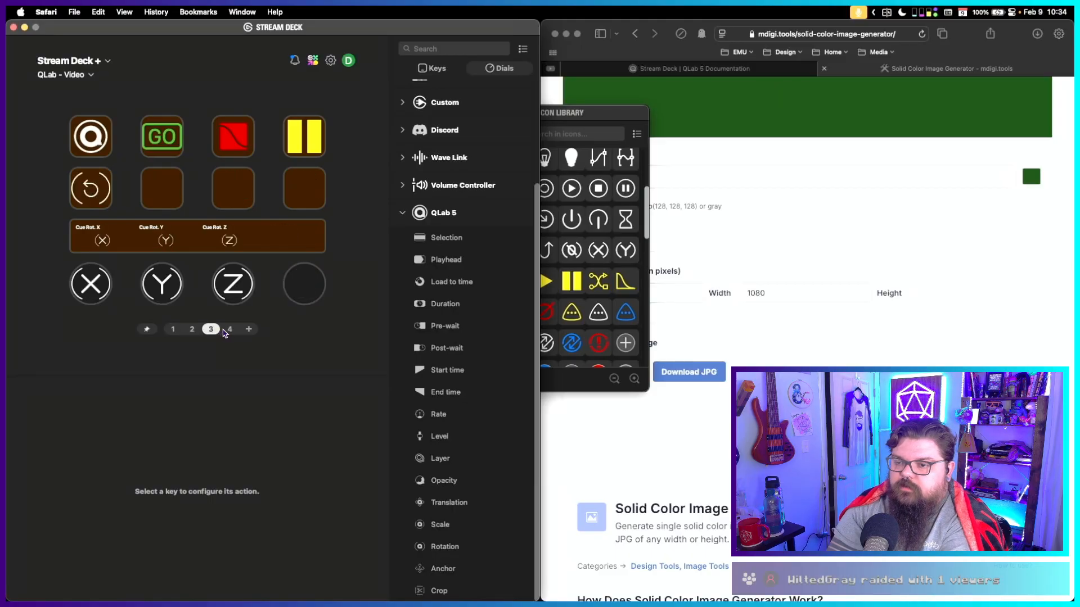
left_click(229, 331)
left_click(173, 330)
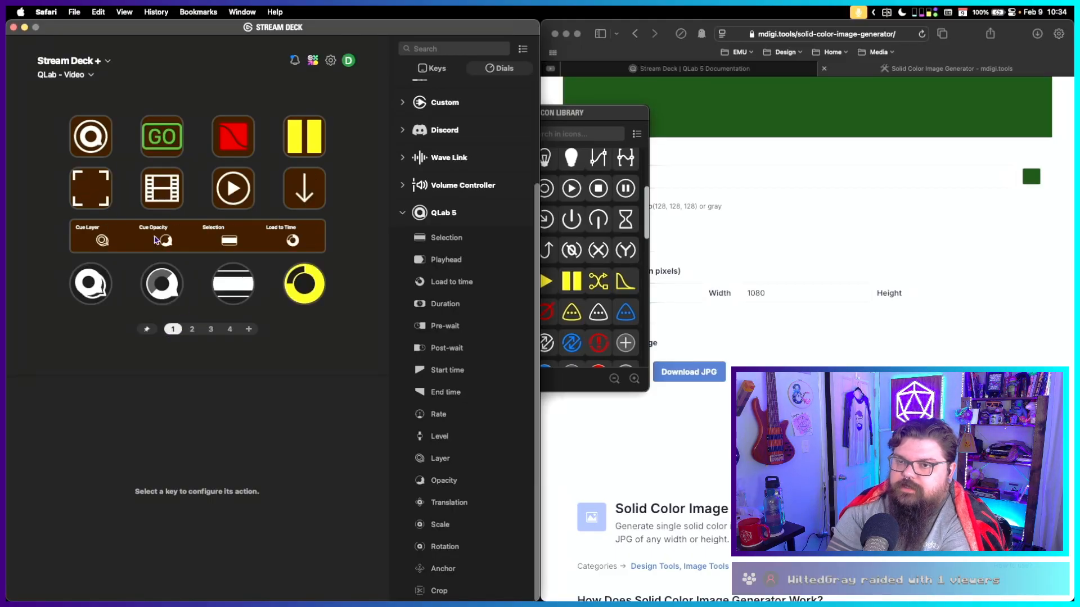
Open the QLab - Audio profile and examine the settings of its Cue Master dial.
left_click(61, 76)
left_click(61, 209)
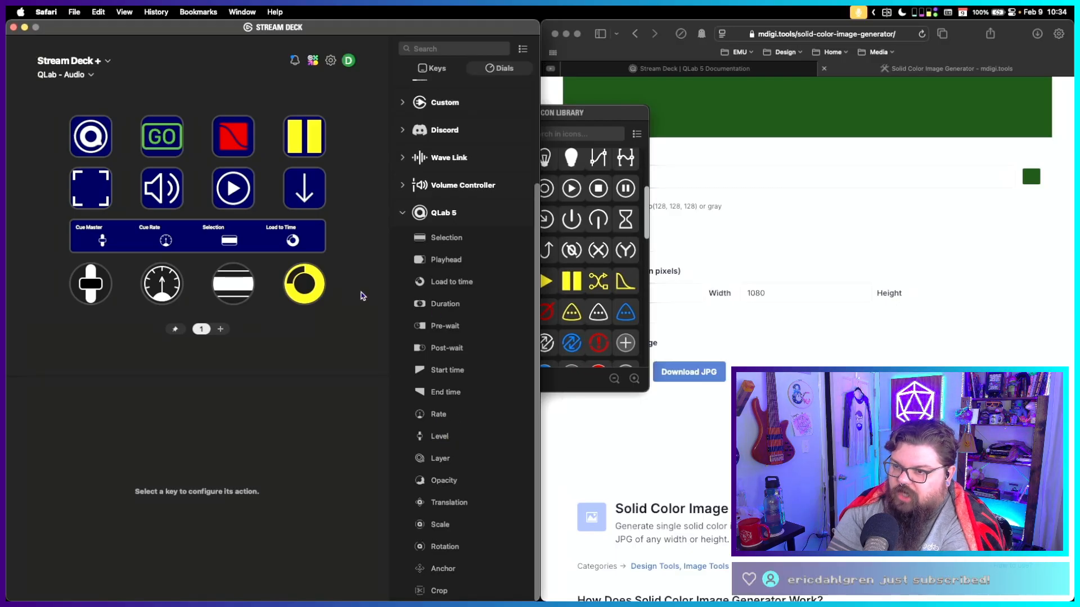
left_click(87, 288)
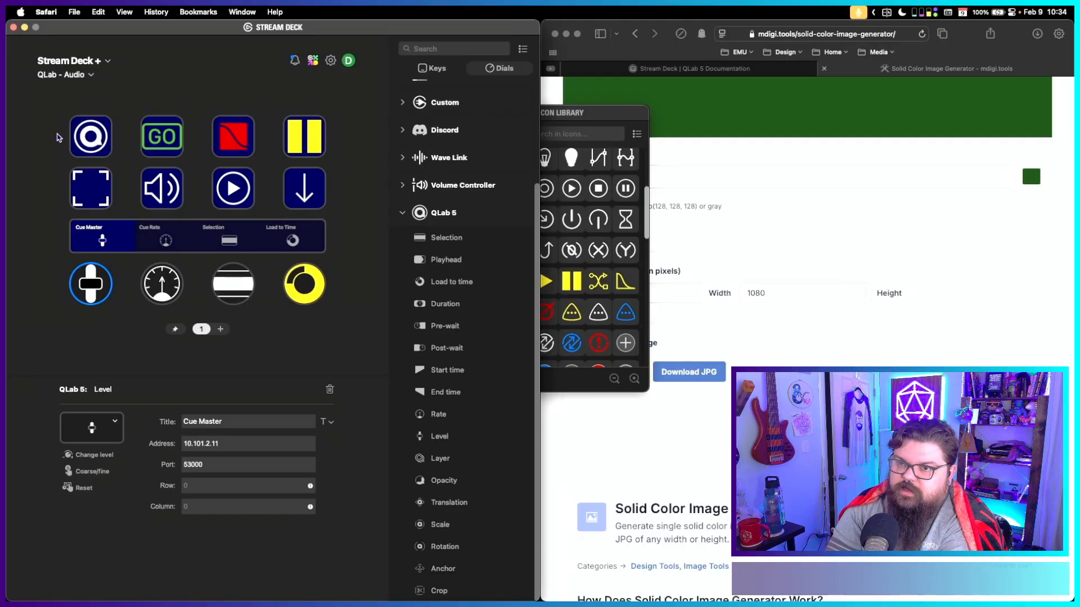
Load the QLab - Home profile and switch to the Solid Color Image Generator page in Safari.
left_click(64, 75)
left_click(77, 200)
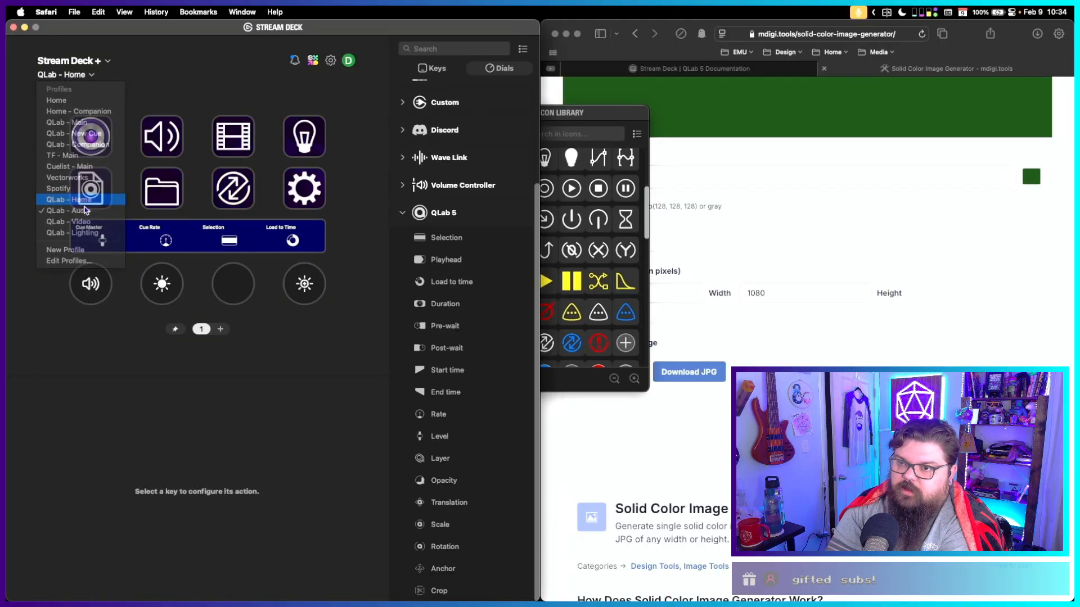
left_click(738, 324)
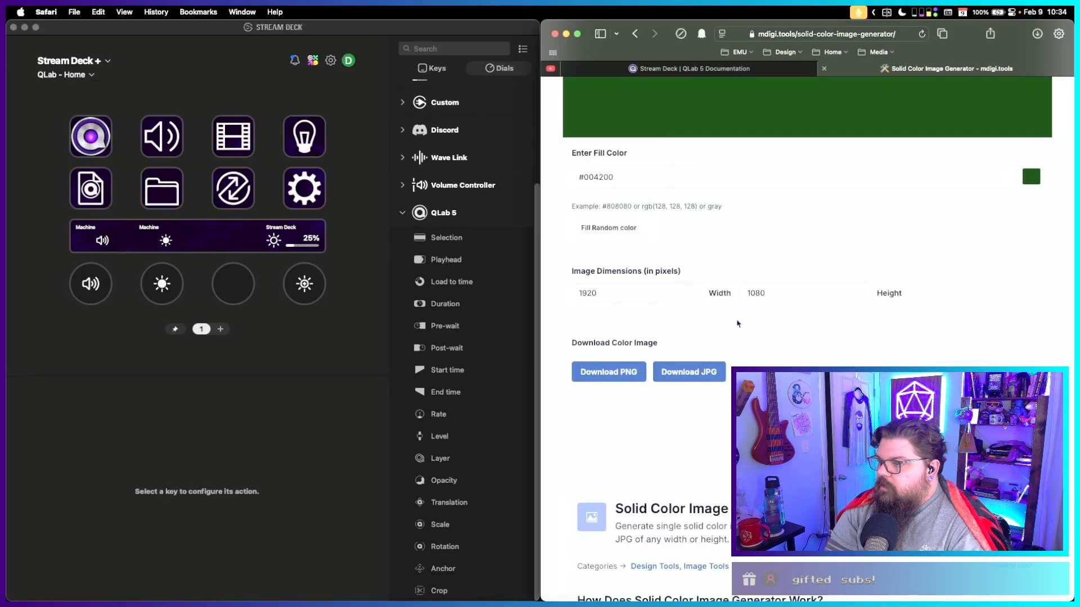
Try #230042 as the fill color in the image generator.
left_click(612, 177)
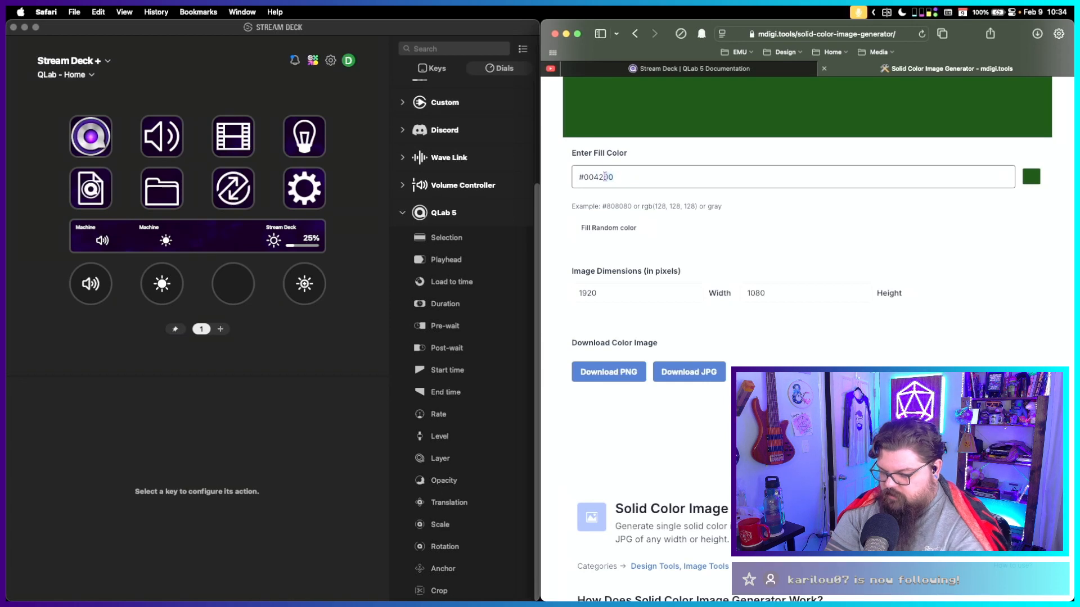
type("42")
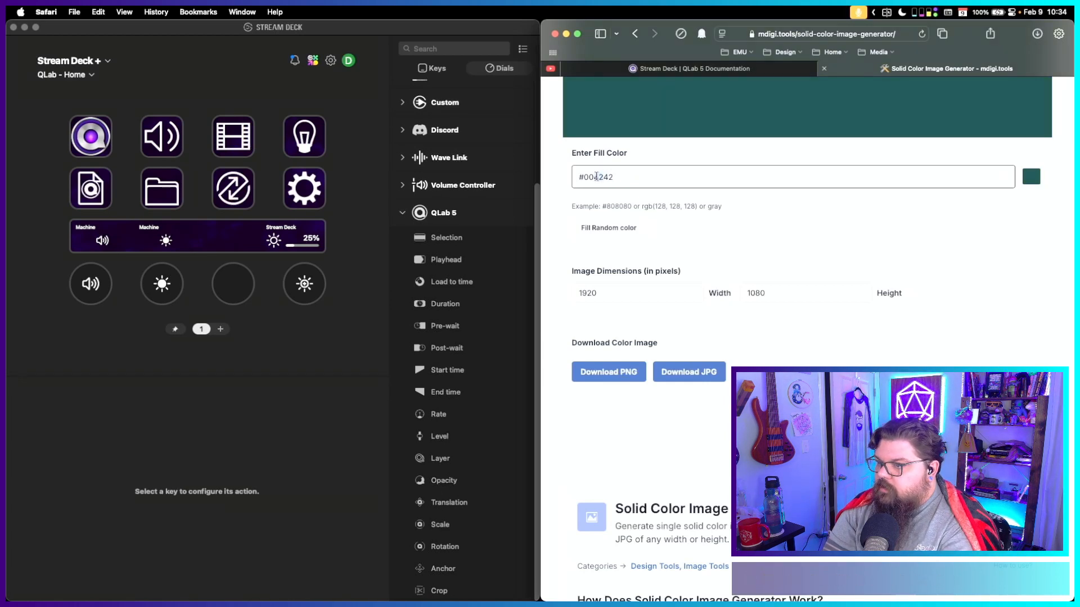
key("BackSpace")
key("BackSpace")
type("00")
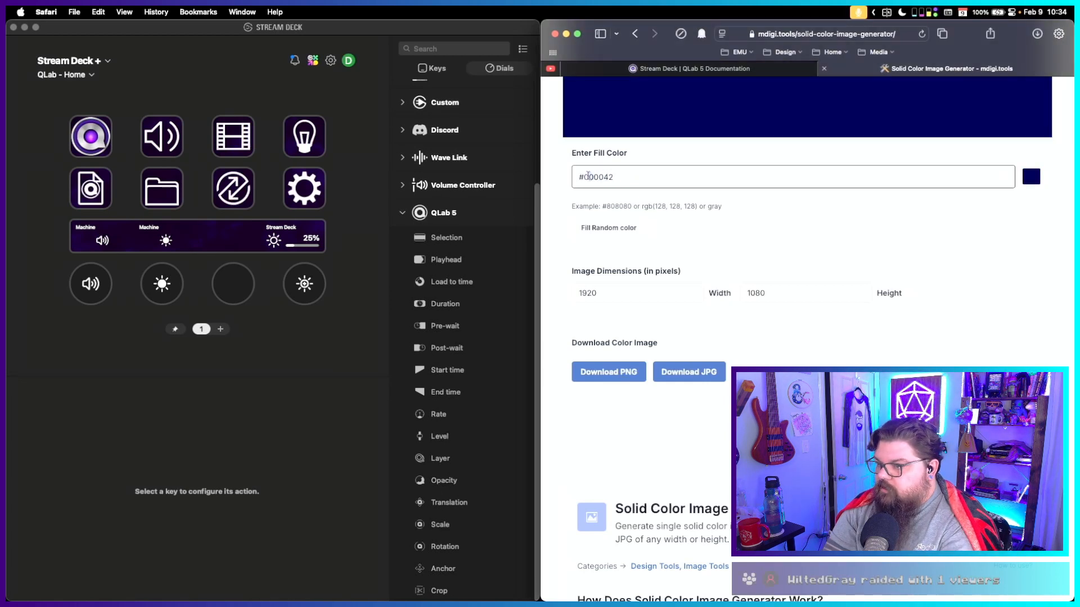
type("23")
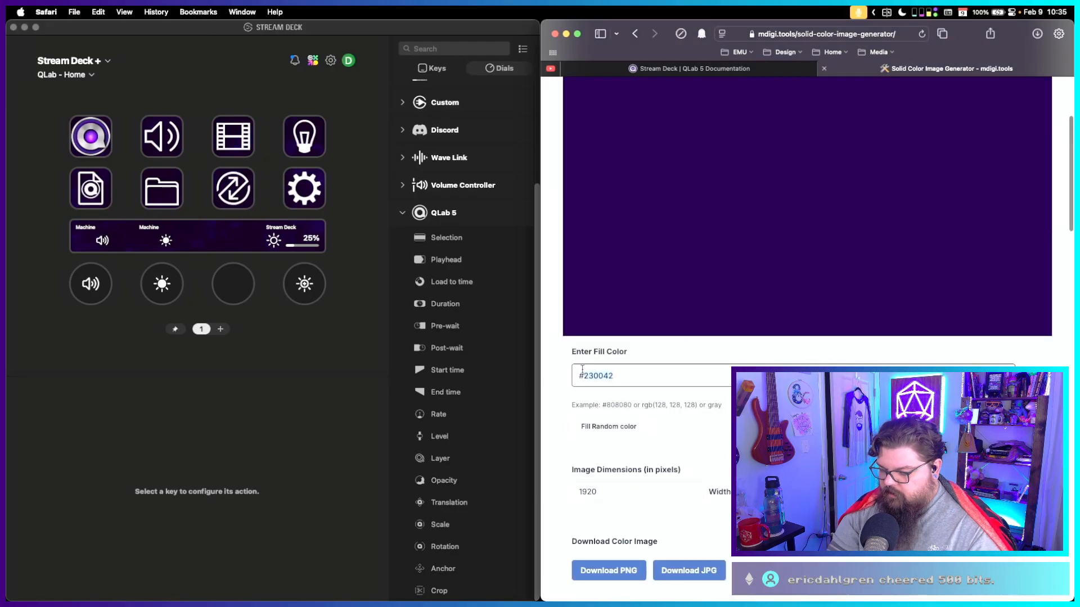
Set the generator's fill color to #400080.
double_click(583, 374)
type("400080")
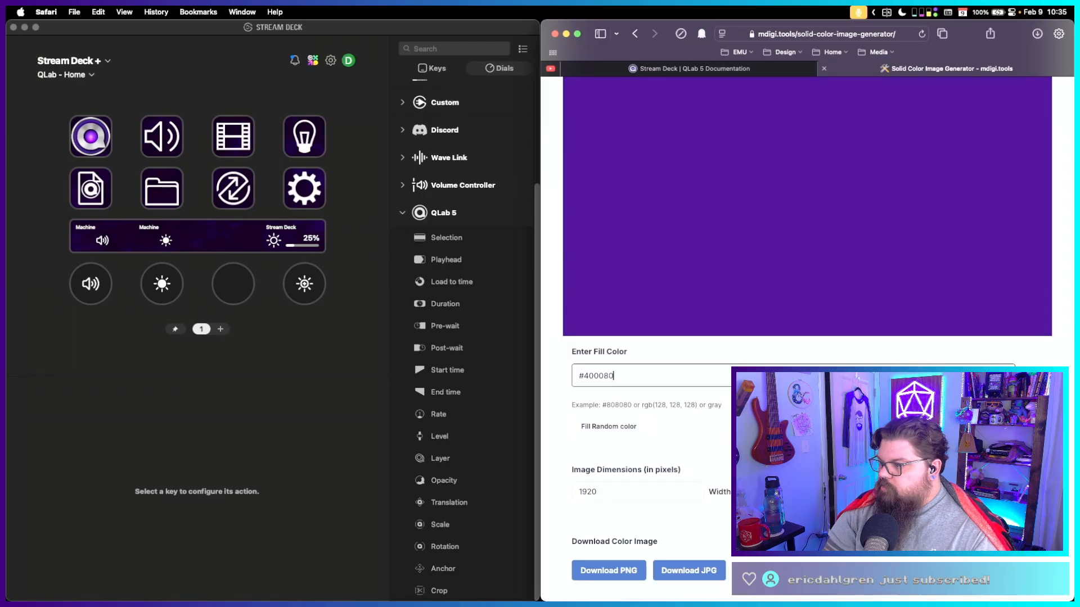
In Stream Deck, set the downloaded solid purple image as the background behind the QLab - Home profile's keys.
right_click(238, 188)
left_click(274, 299)
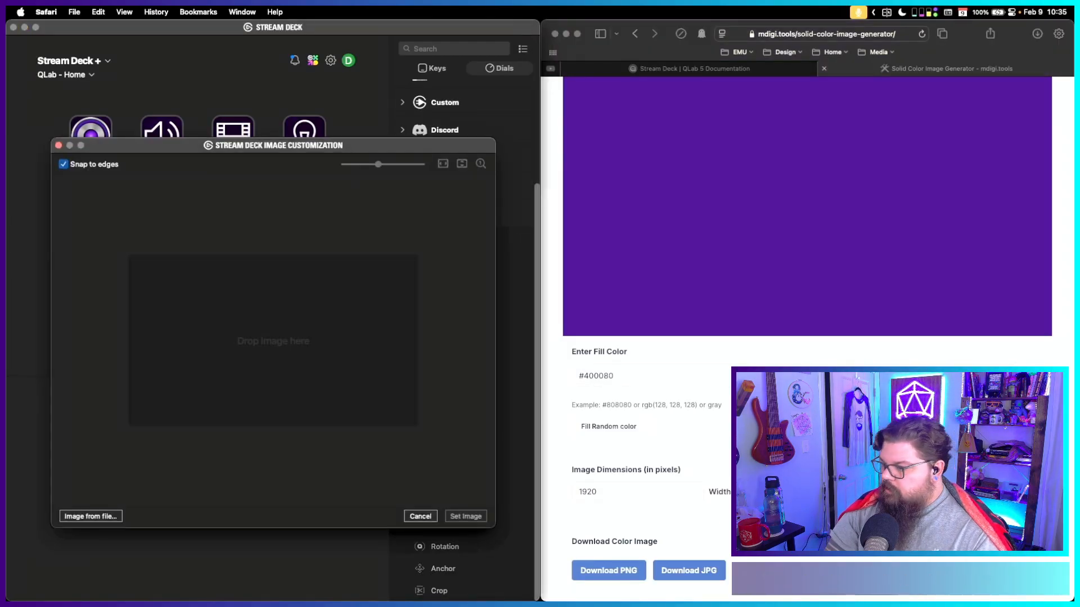
left_click(962, 573)
left_click_drag(900, 513, 191, 348)
left_click(466, 518)
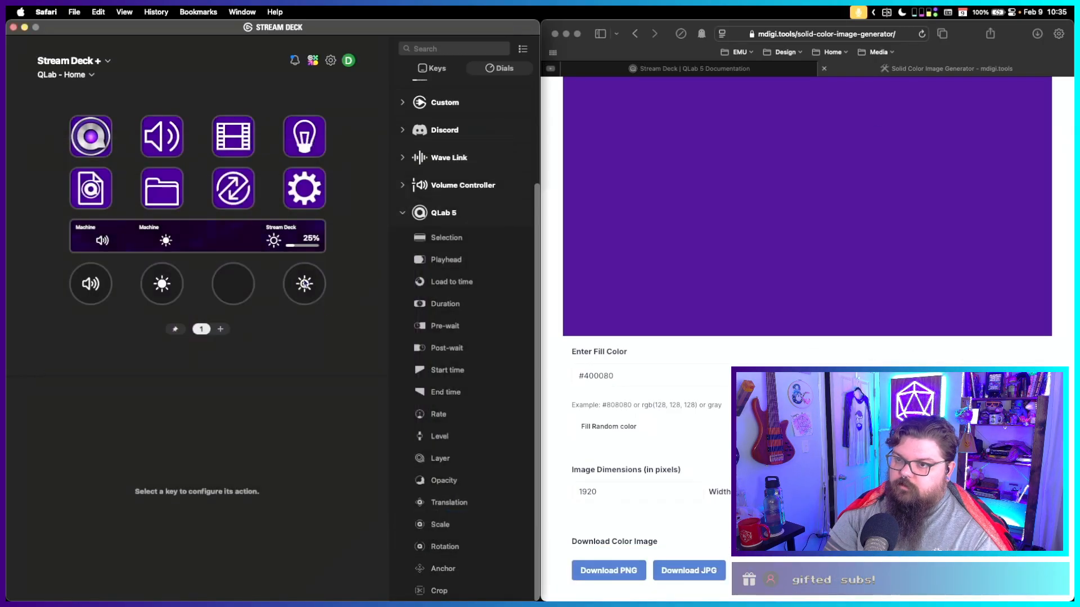
Set the same downloaded purple image as the touch strip background of the QLab - Home profile.
right_click(249, 236)
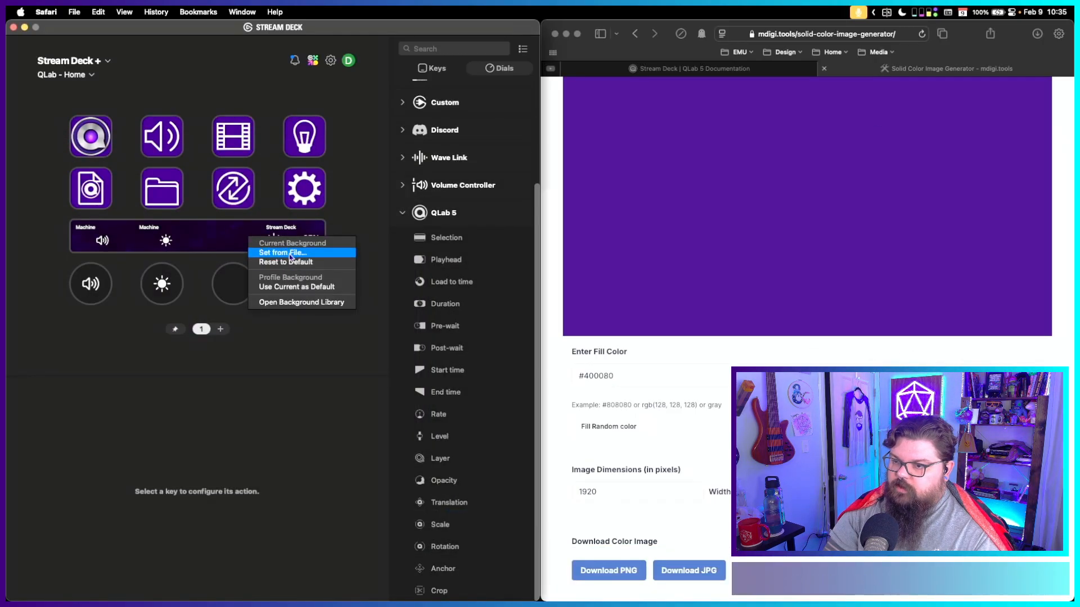
left_click(283, 253)
left_click(964, 580)
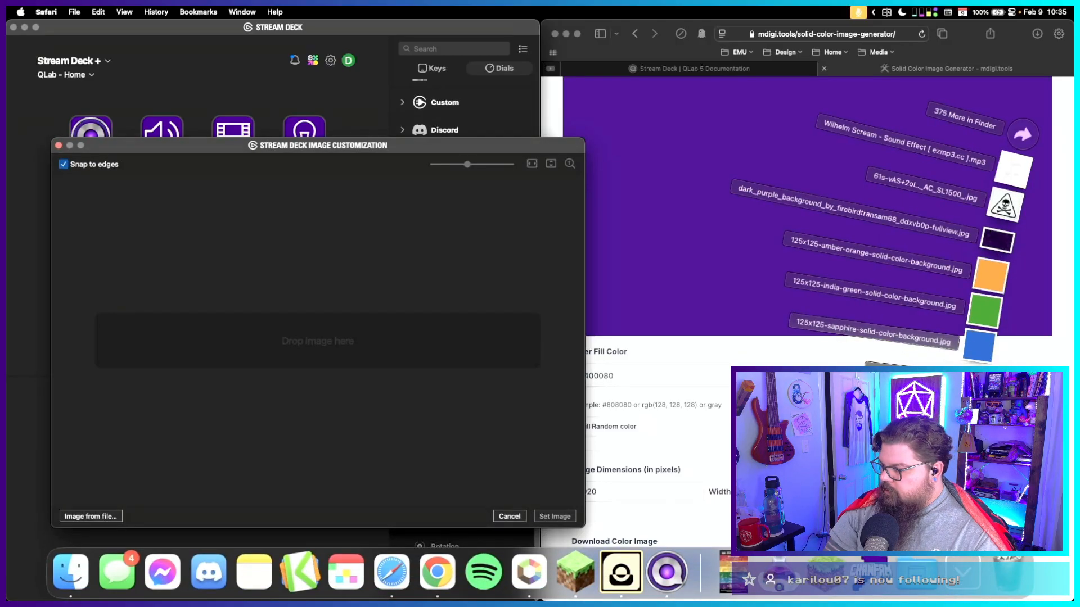
left_click_drag(966, 531, 428, 380)
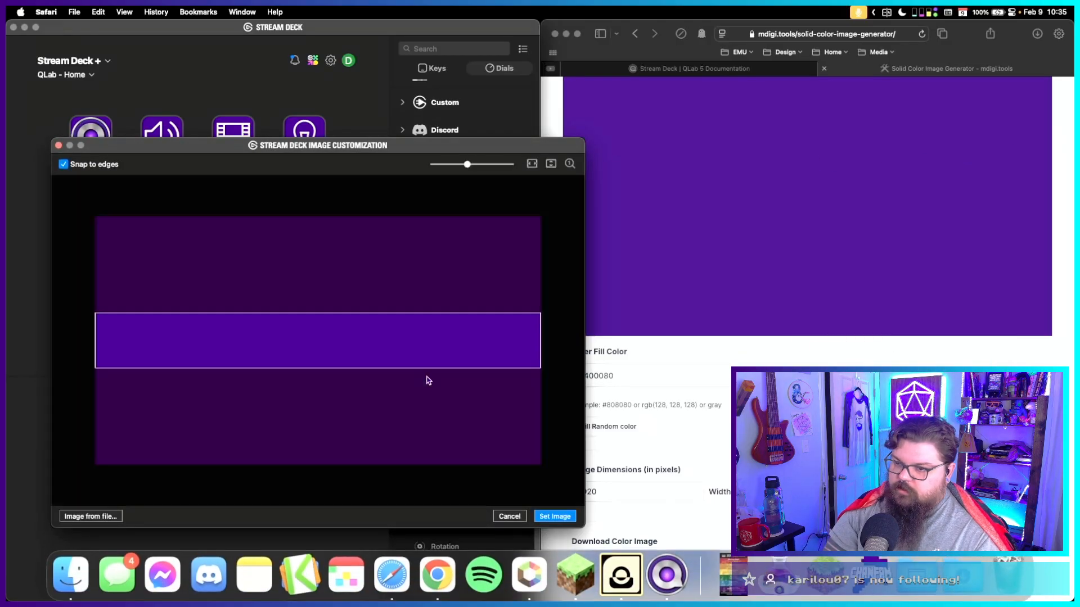
left_click(551, 517)
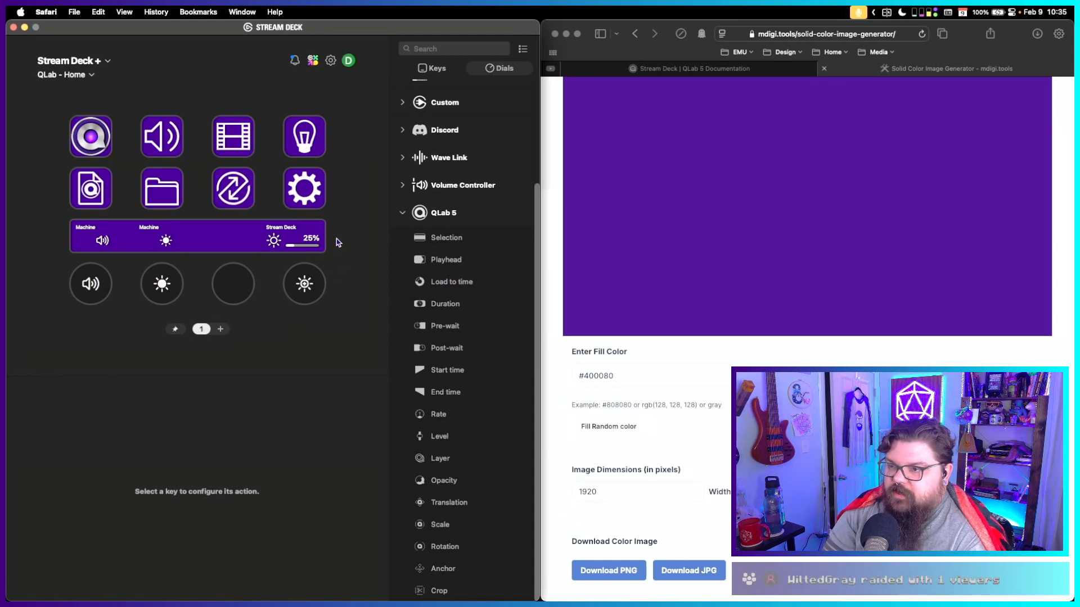
Collapse the QLab 5 dial actions and check the settings of the two Machine dials, volume and screen brightness.
left_click(401, 212)
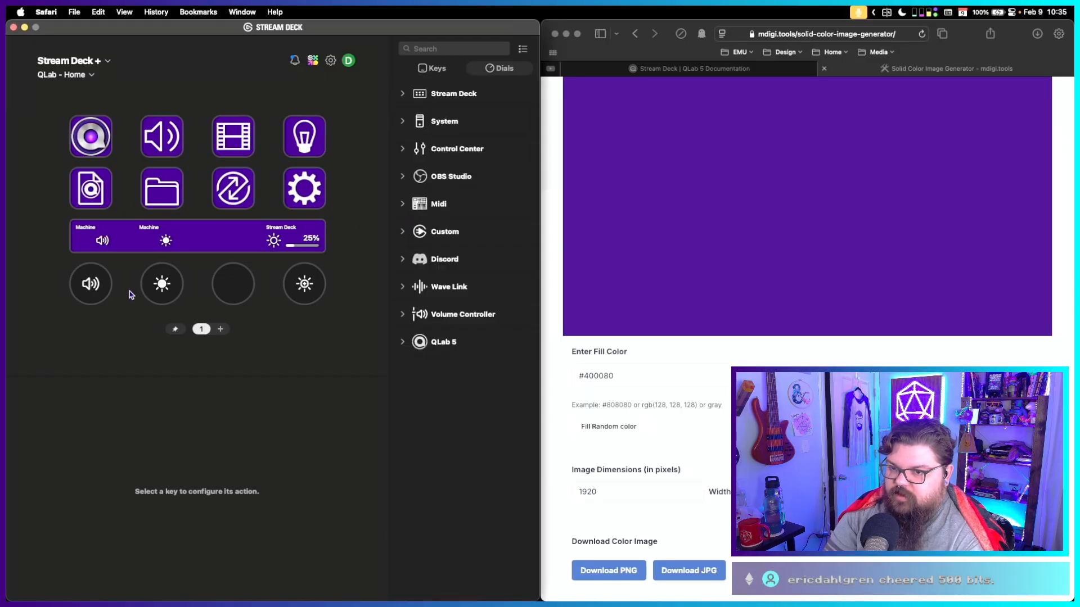
left_click(92, 285)
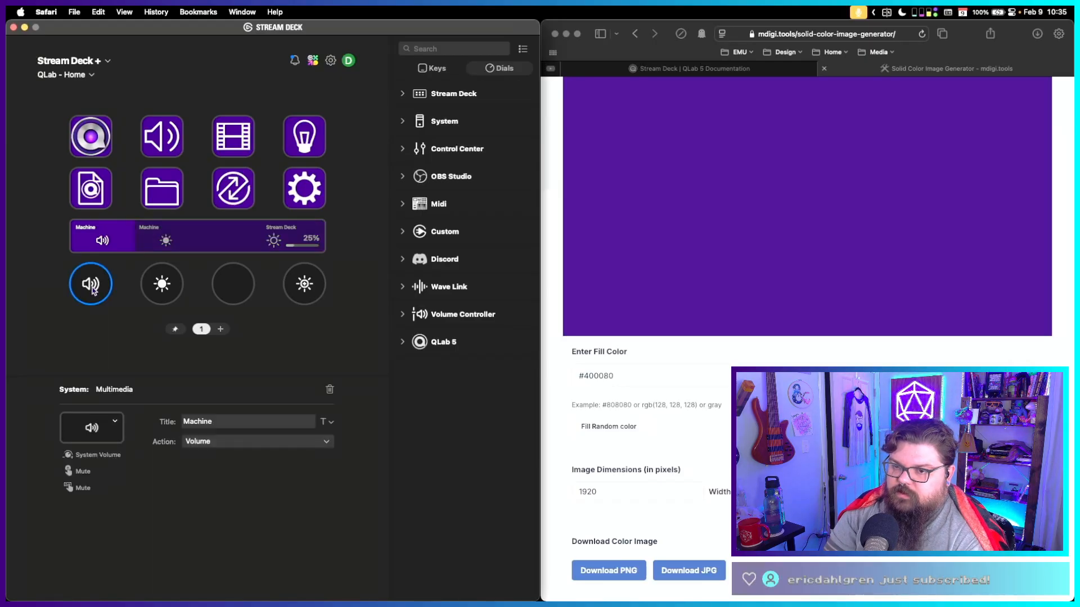
left_click(157, 289)
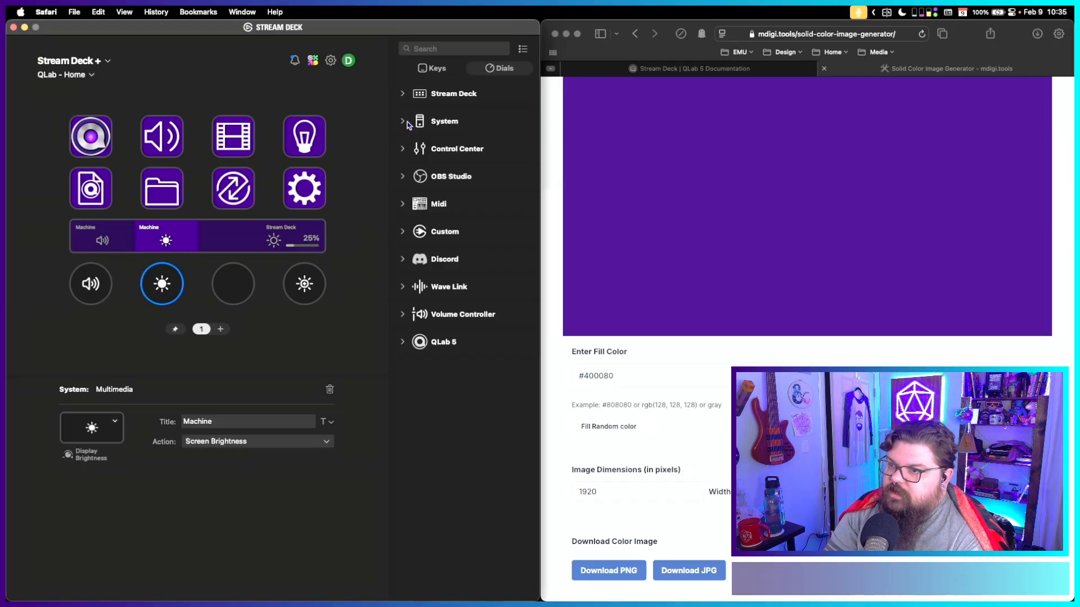
Look through the available dial actions for System, Custom, Volume Controller and QLab 5.
left_click(402, 95)
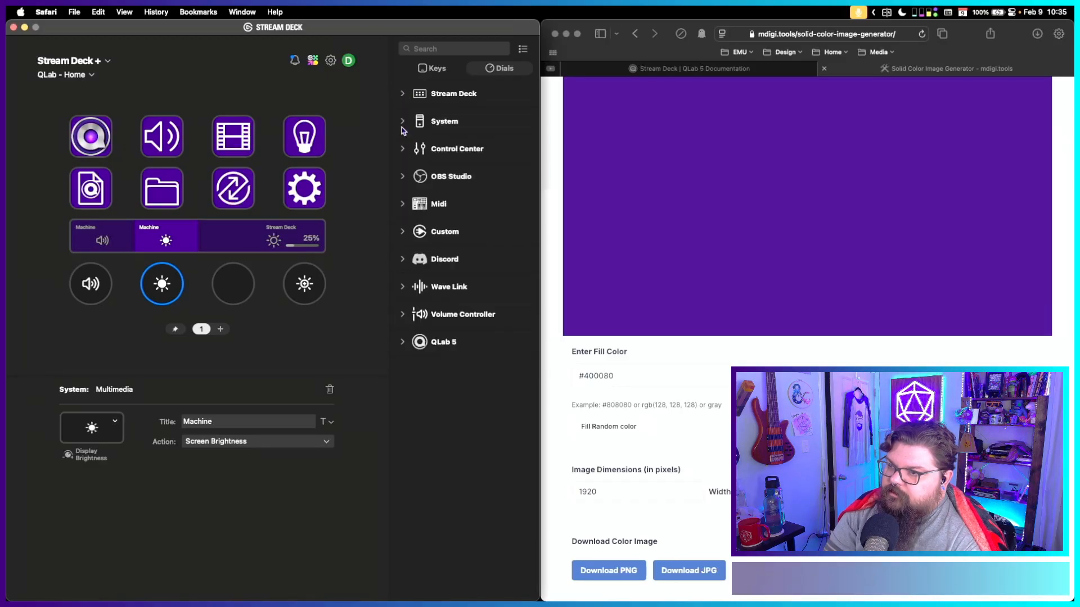
left_click(404, 122)
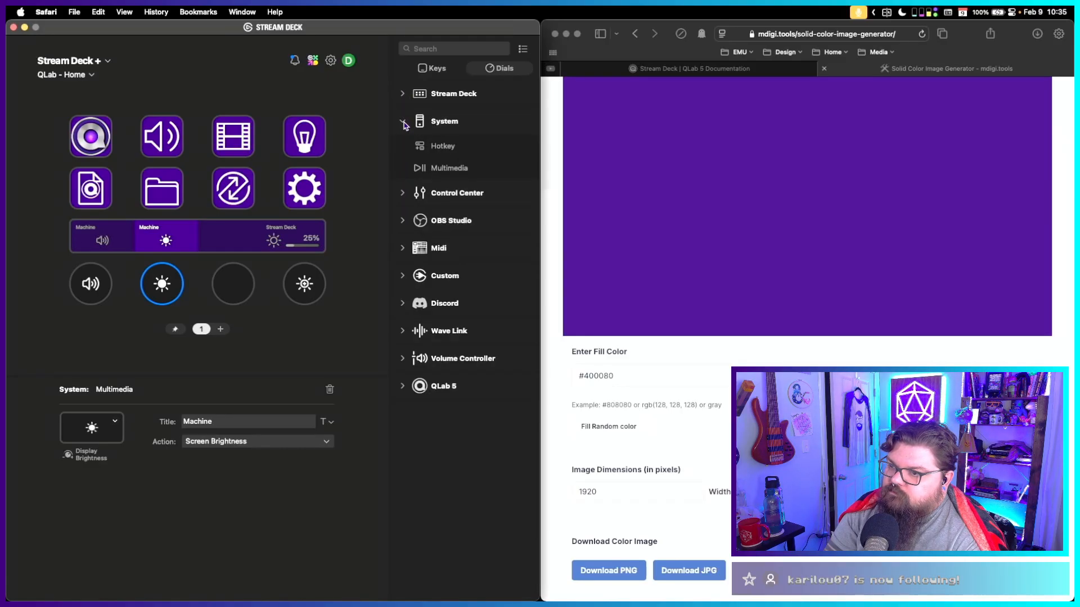
left_click(403, 123)
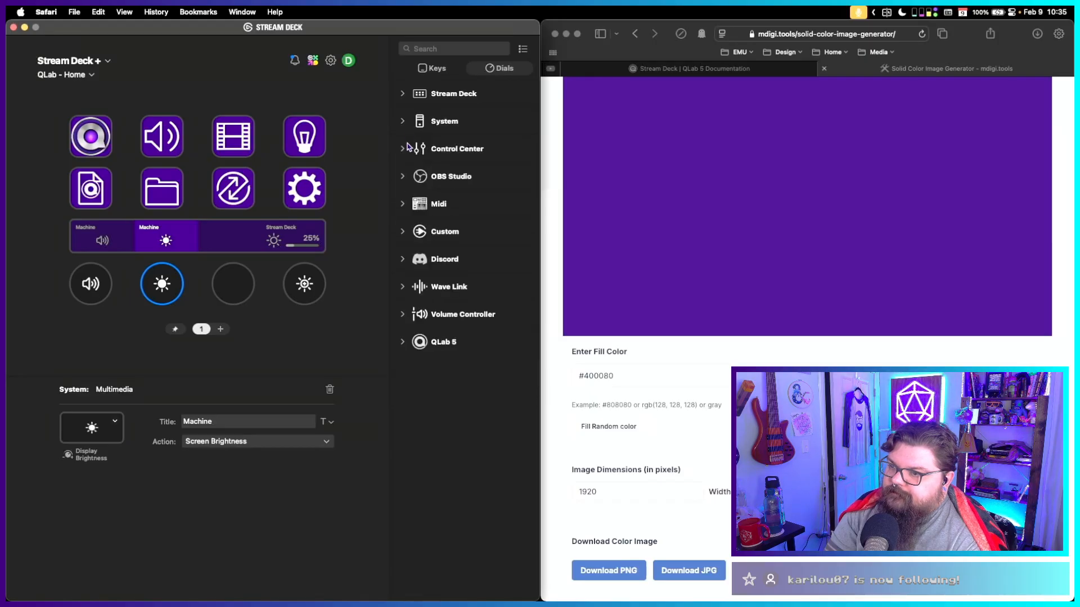
left_click(403, 232)
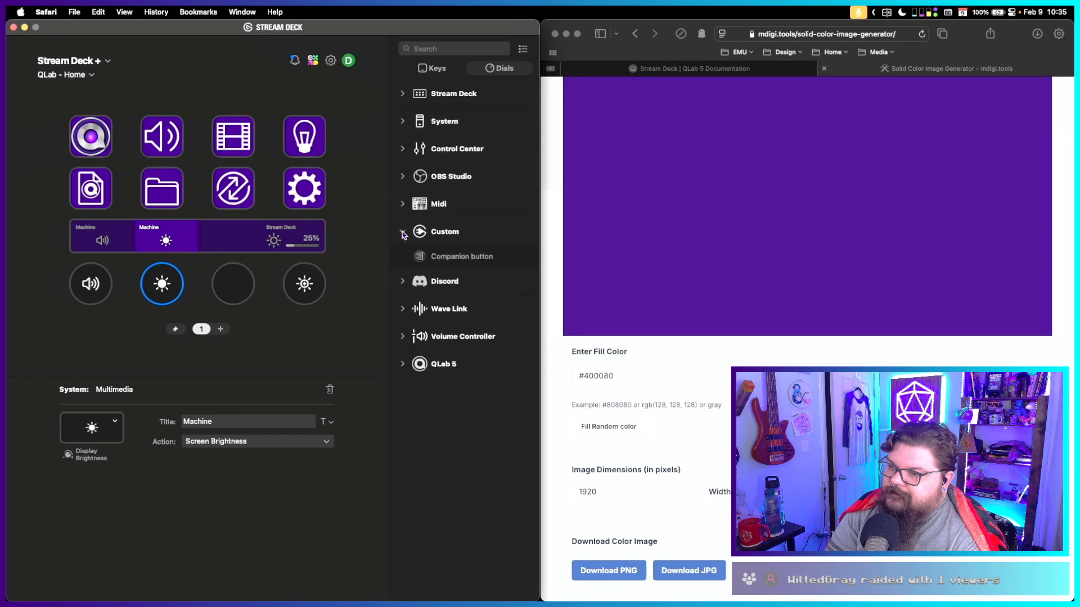
left_click(403, 232)
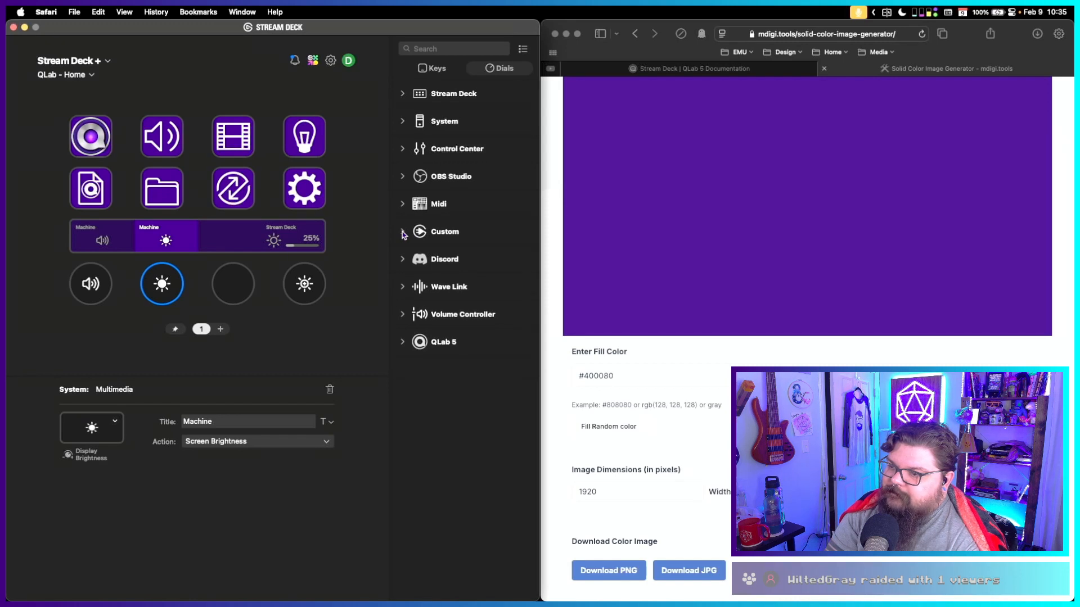
left_click(403, 315)
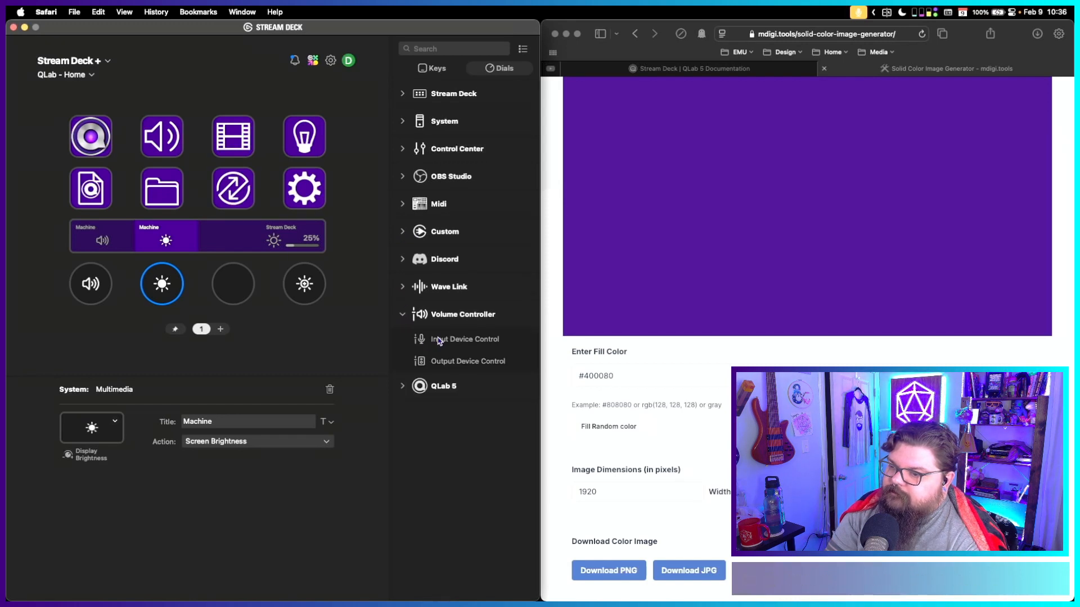
left_click(402, 315)
left_click(403, 342)
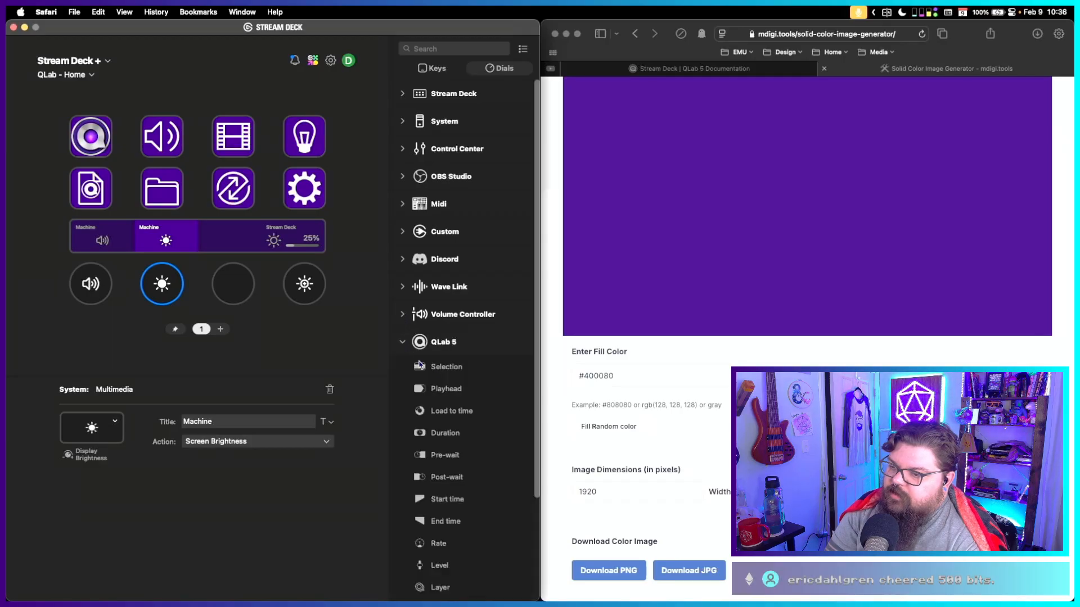
Look over the full set of QLab 5 dial actions and collapse that category.
scroll(461, 466, "down", 5)
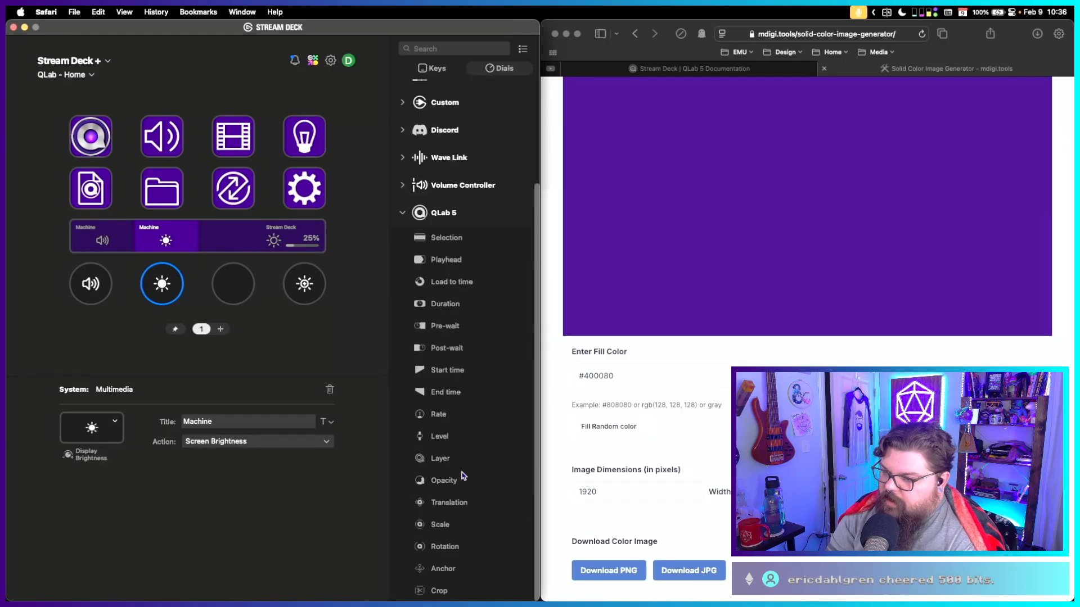
scroll(464, 453, "up", 5)
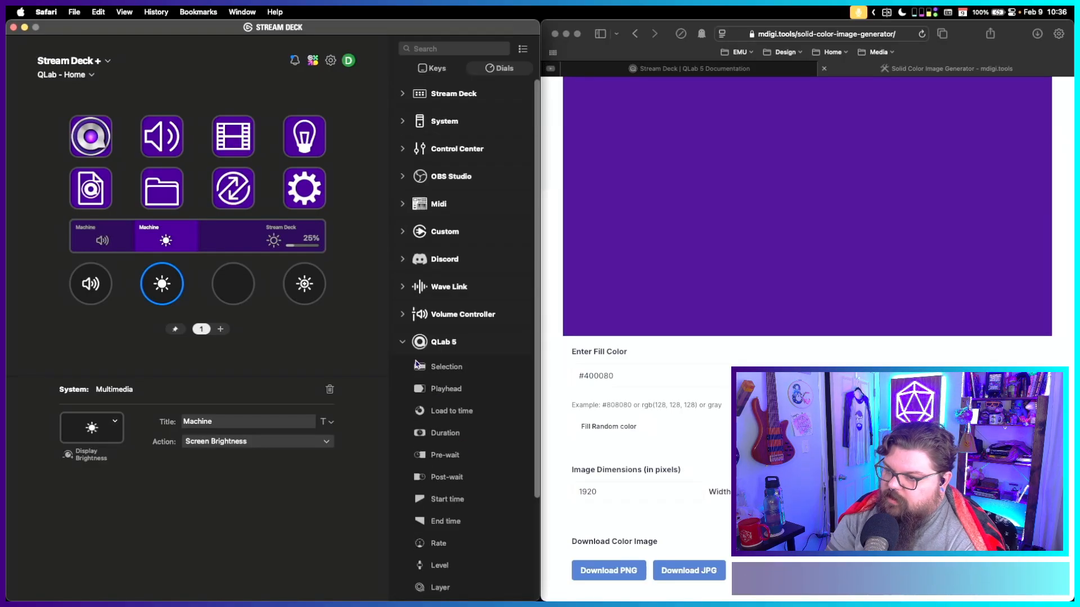
left_click(403, 342)
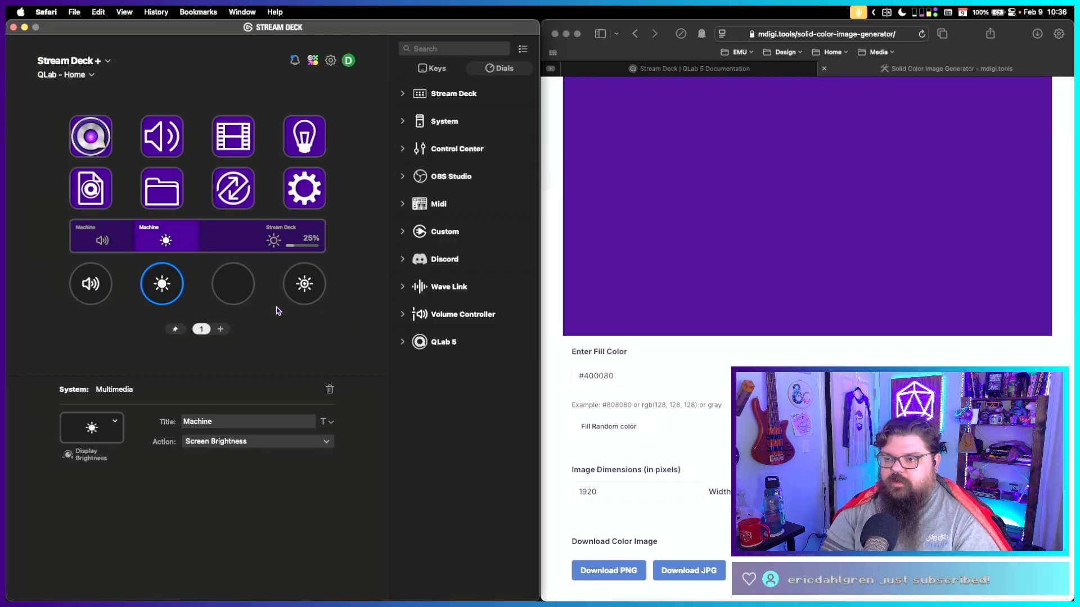
Check which actions the second Machine dial offers and review the settings of the first Machine dial.
left_click(318, 293)
left_click(161, 284)
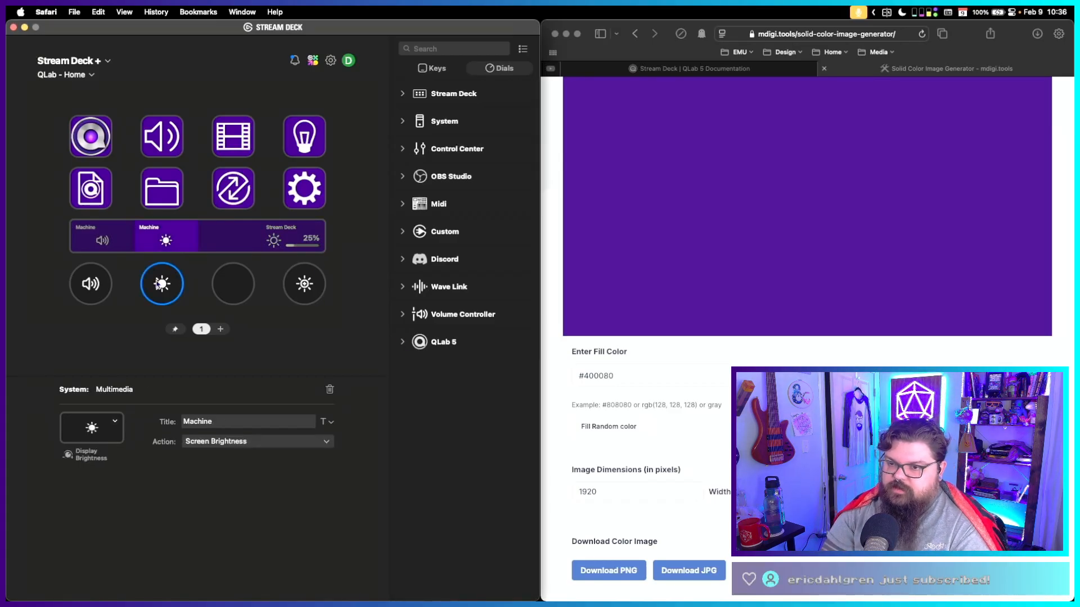
left_click(245, 442)
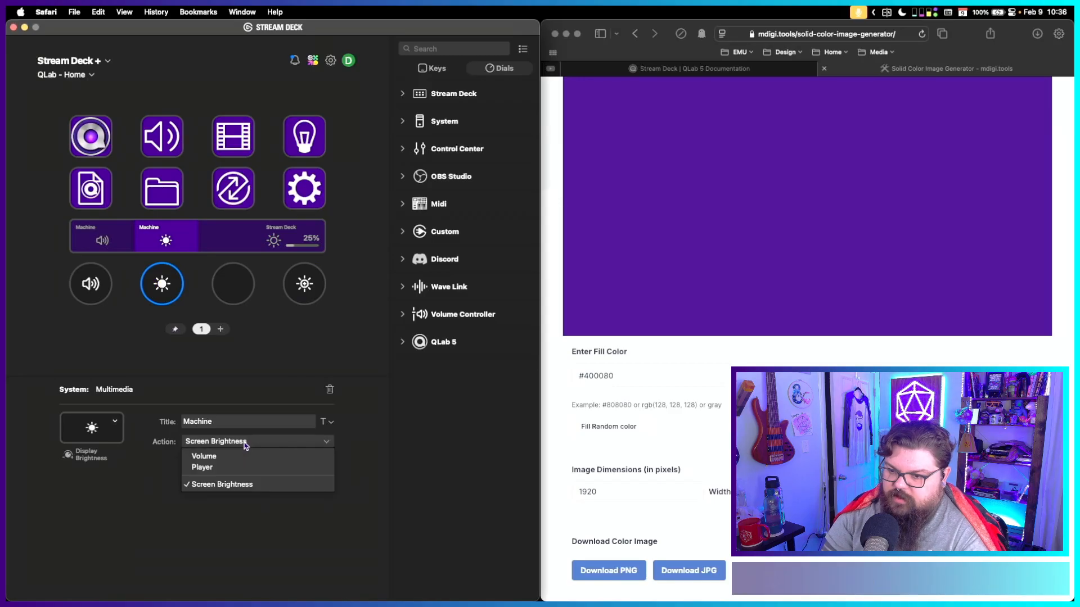
left_click(138, 349)
left_click(103, 283)
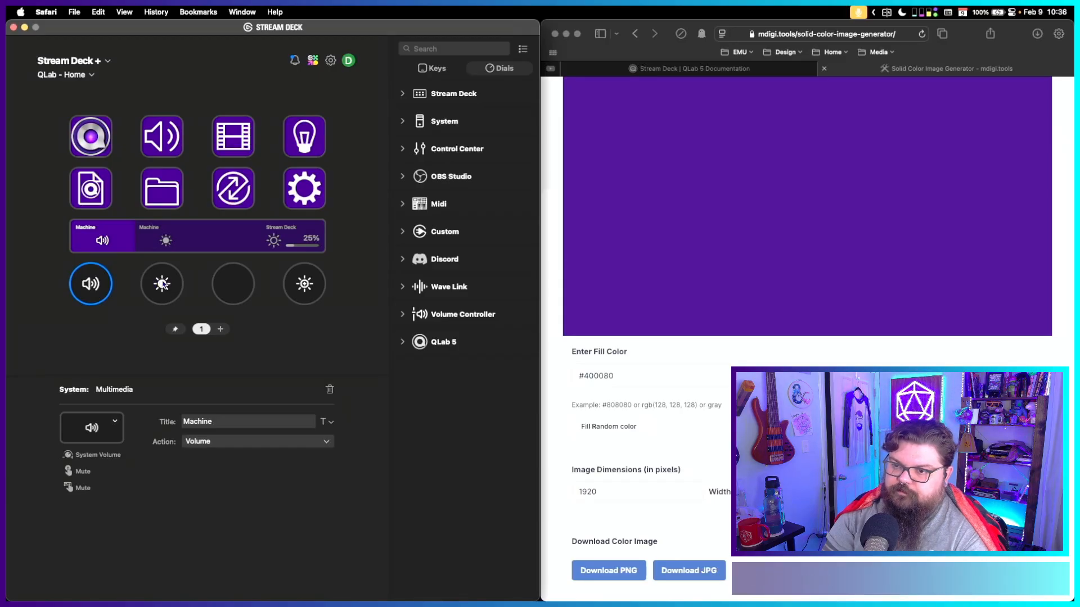
left_click(299, 353)
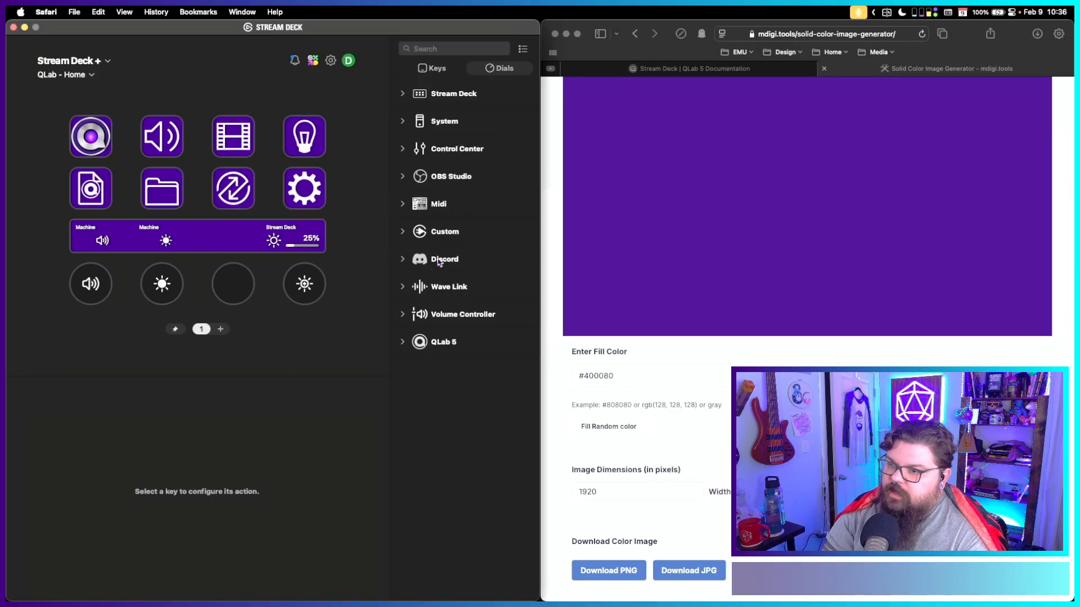
left_click(522, 48)
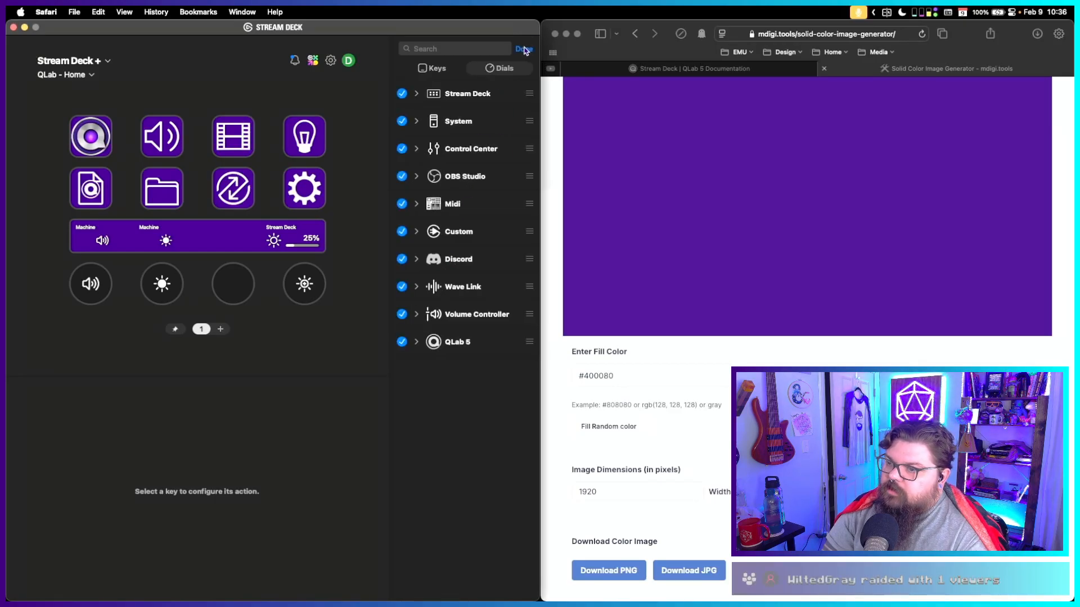
left_click(524, 50)
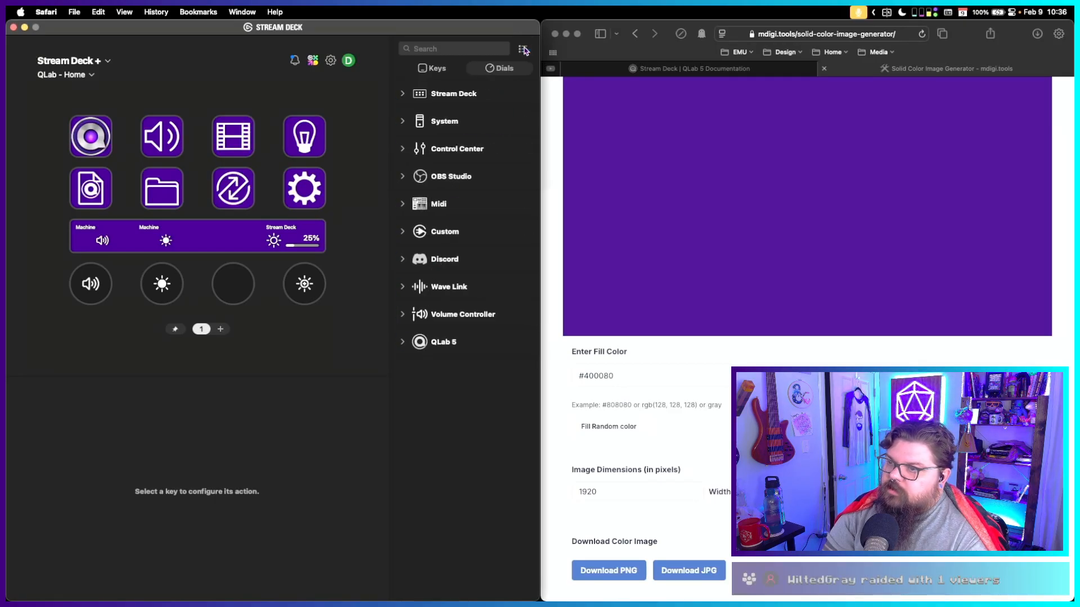
left_click(294, 60)
left_click(295, 61)
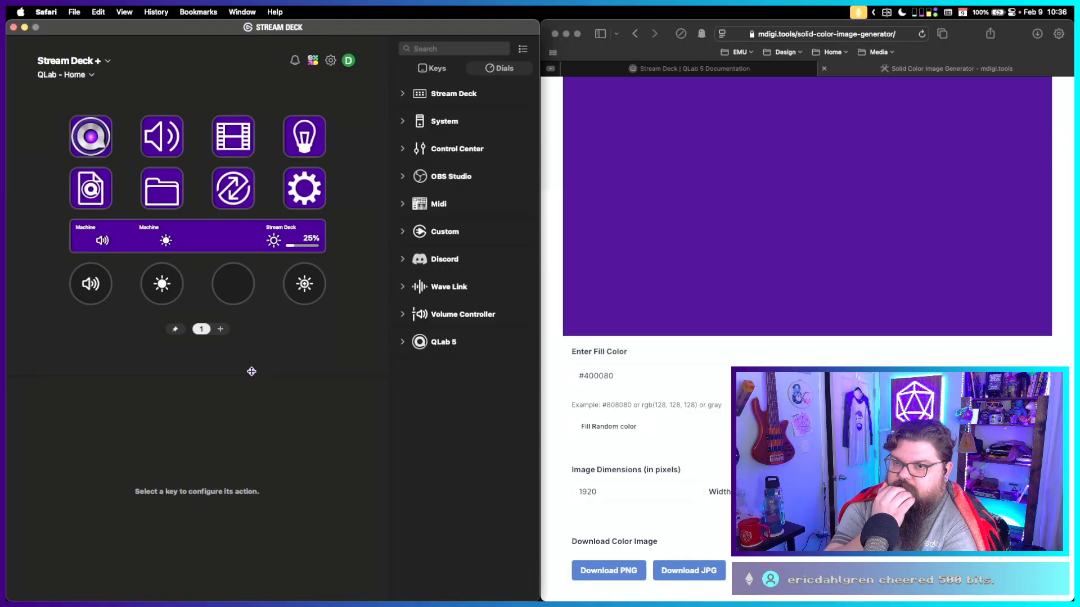
Replace the icon of the QLab key in the QLab - Home profile with the white QLab logo from the icon library.
left_click(72, 123)
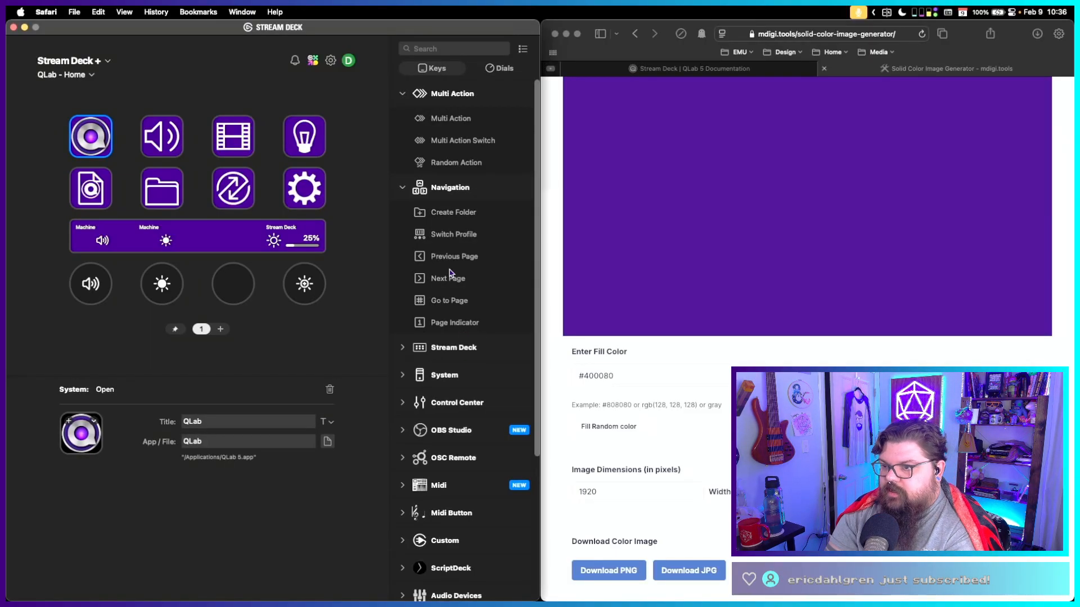
left_click(68, 424)
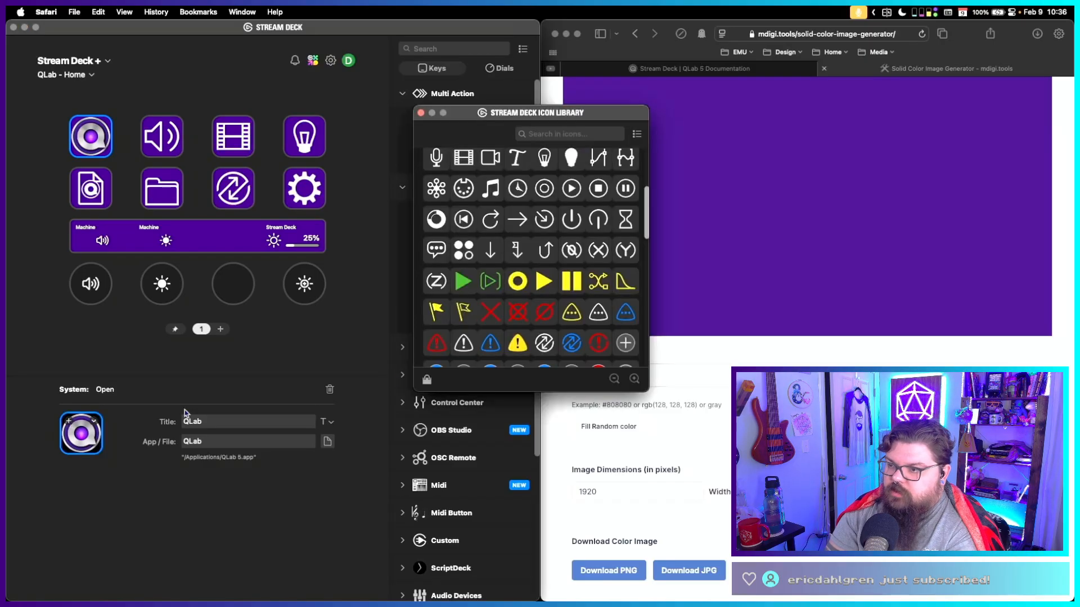
scroll(599, 253, "down", 10)
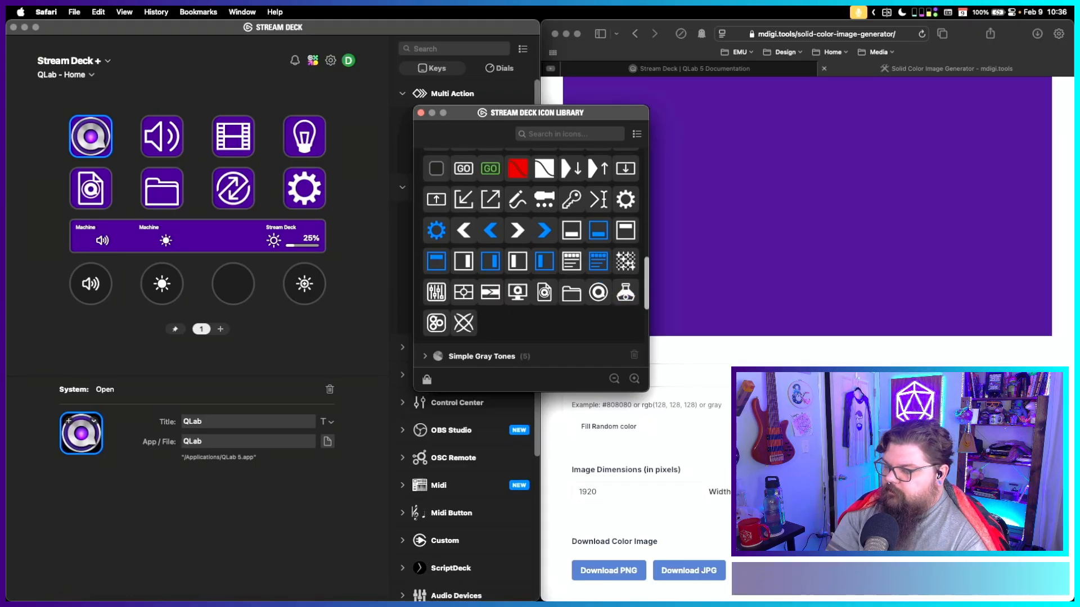
mouse_move(702, 599)
left_click(778, 575)
left_click(687, 370)
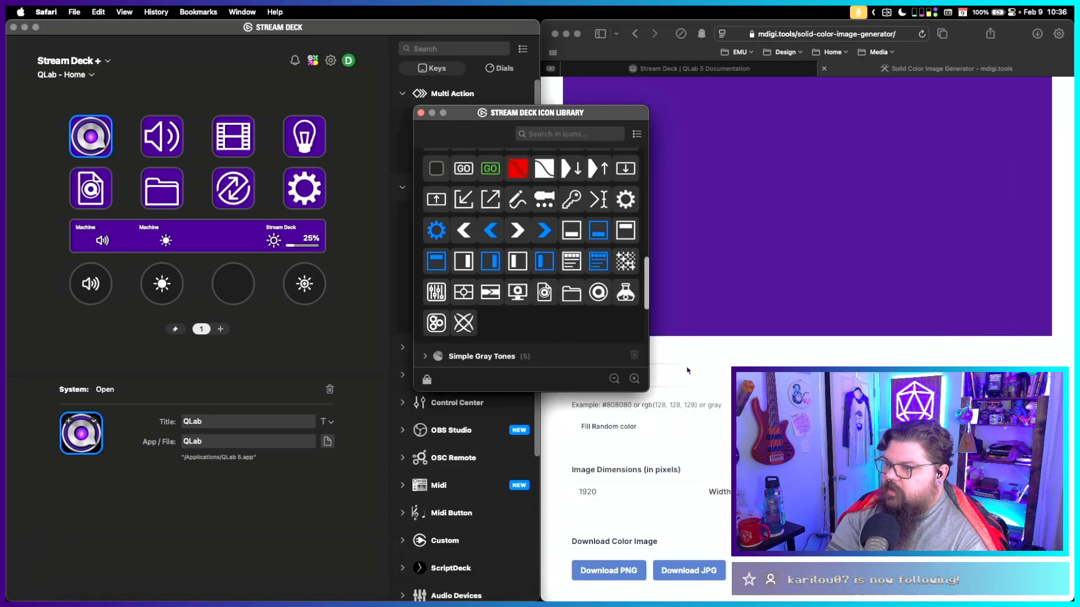
left_click(600, 294)
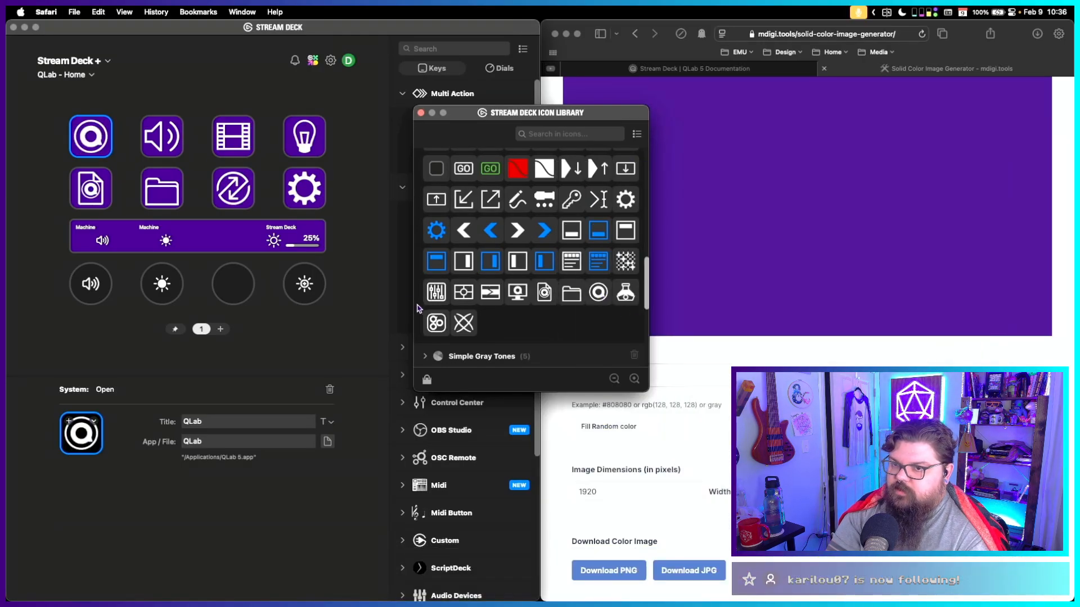
left_click(421, 112)
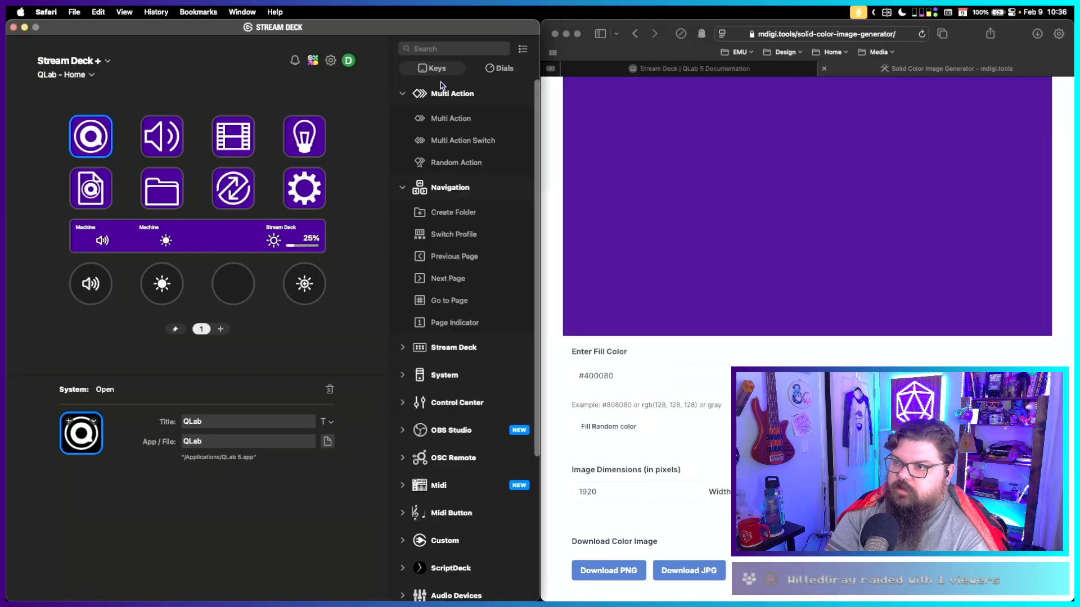
left_click(333, 339)
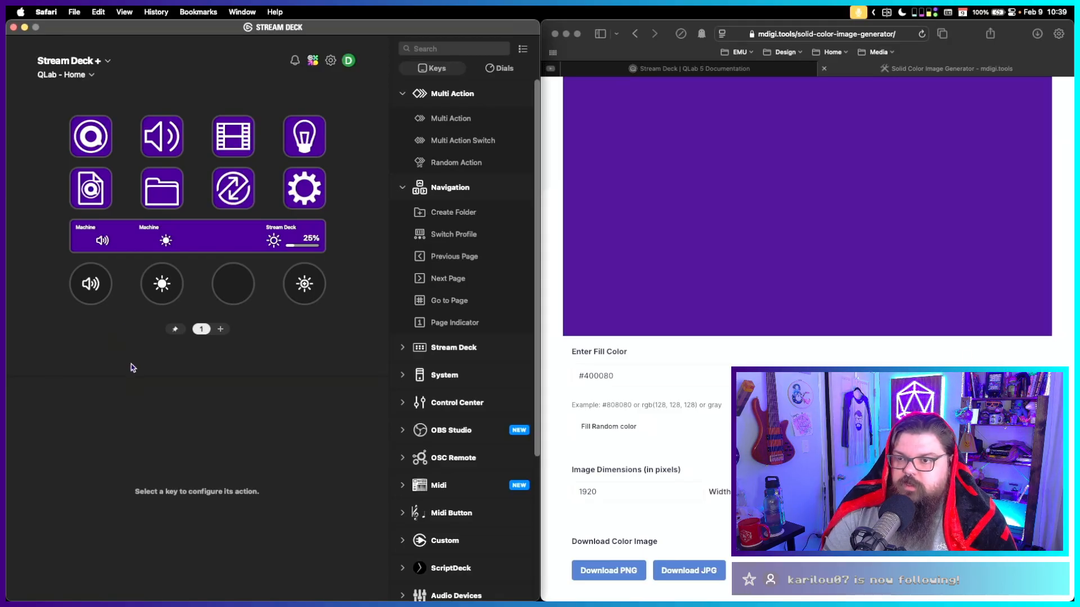
Look through the QLab - Audio, QLab - Video and QLab - Lighting profiles in turn.
left_click(75, 75)
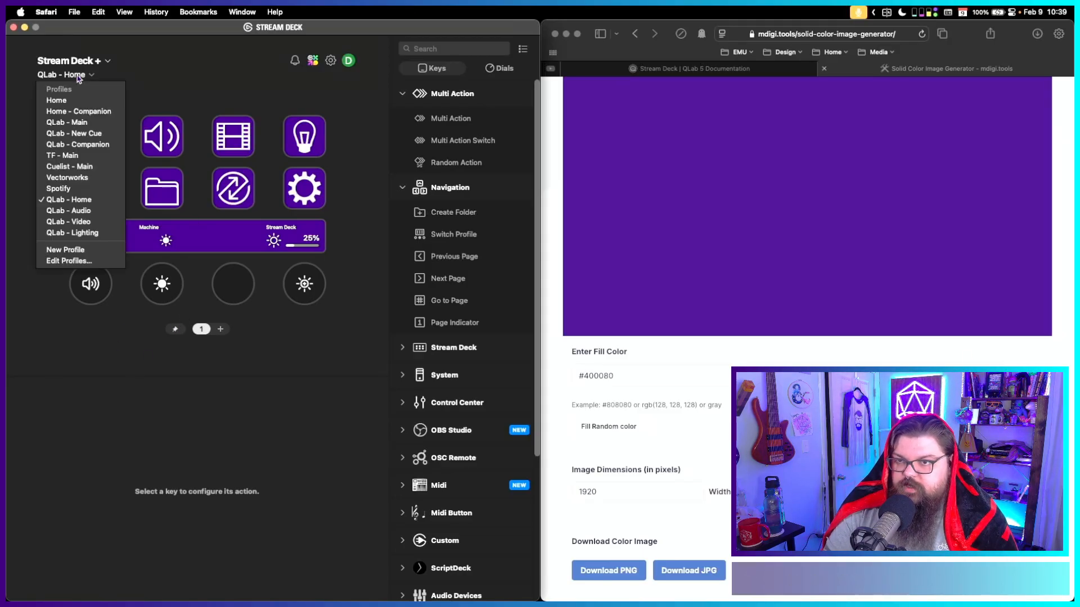
left_click(74, 213)
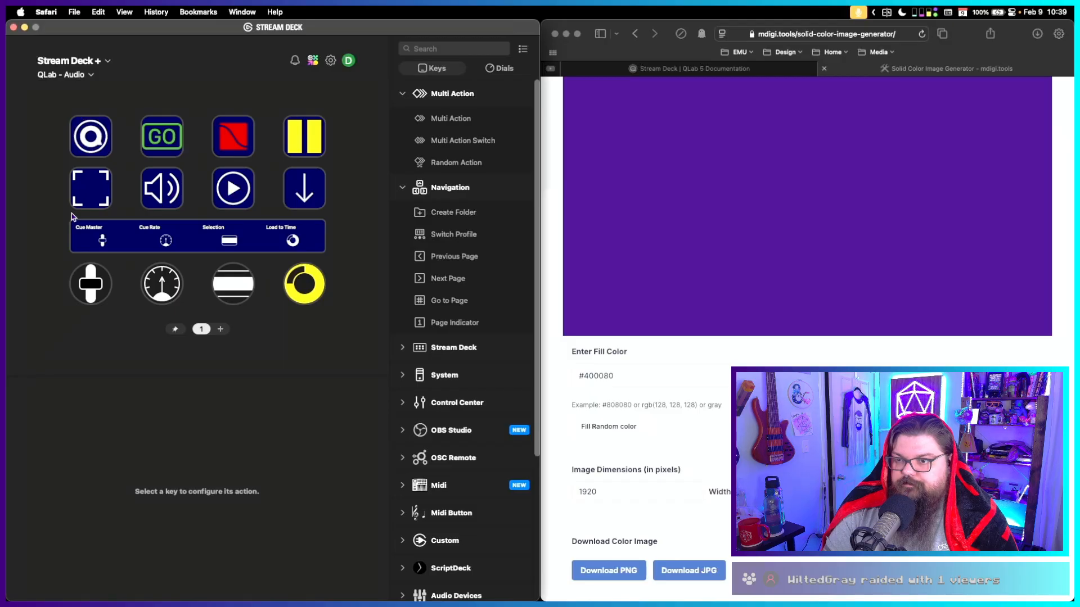
left_click(59, 79)
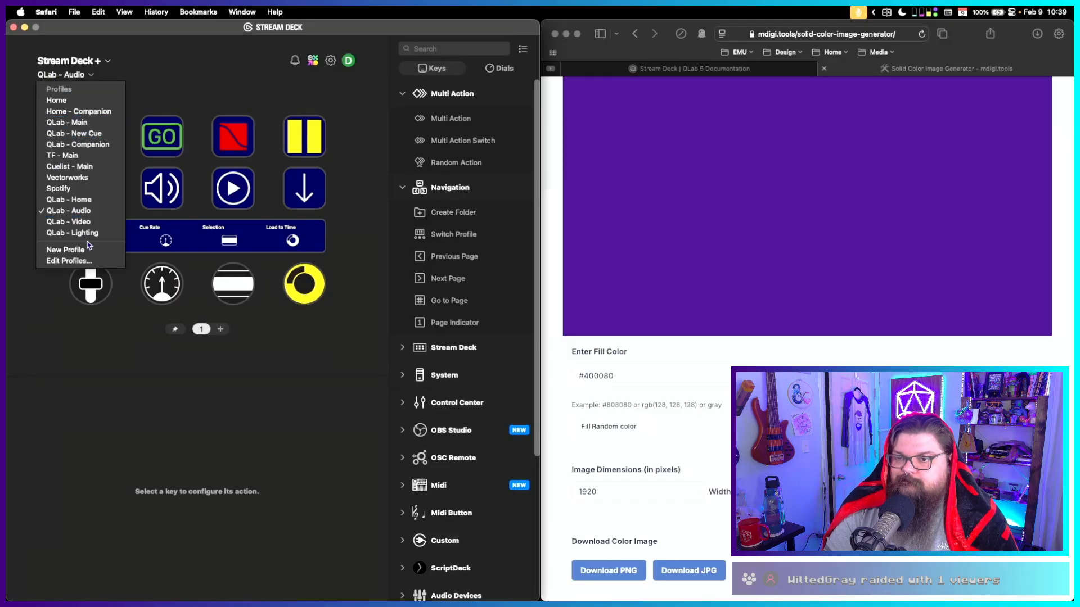
left_click(84, 223)
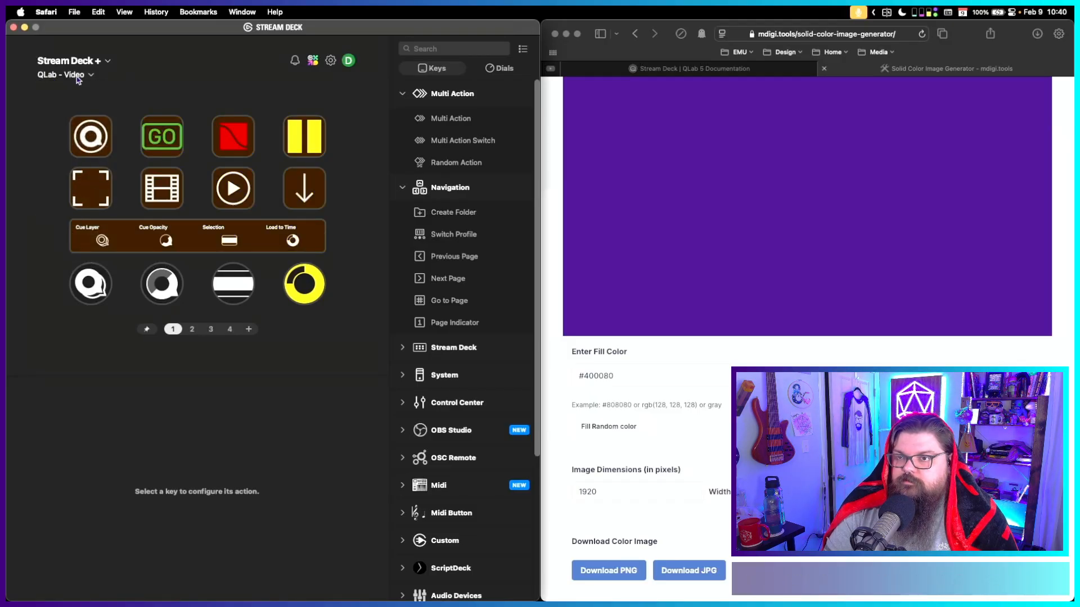
left_click(76, 76)
left_click(84, 234)
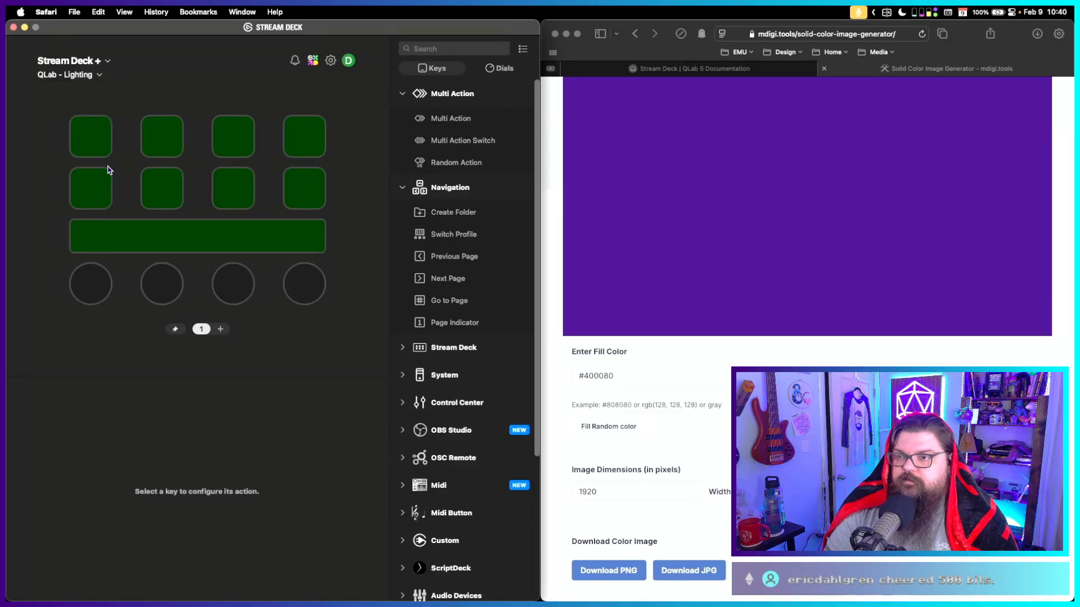
Check the Switch Profile settings of the QLab - Video profile's QLab logo key and return to the QLab - Home profile.
left_click(82, 74)
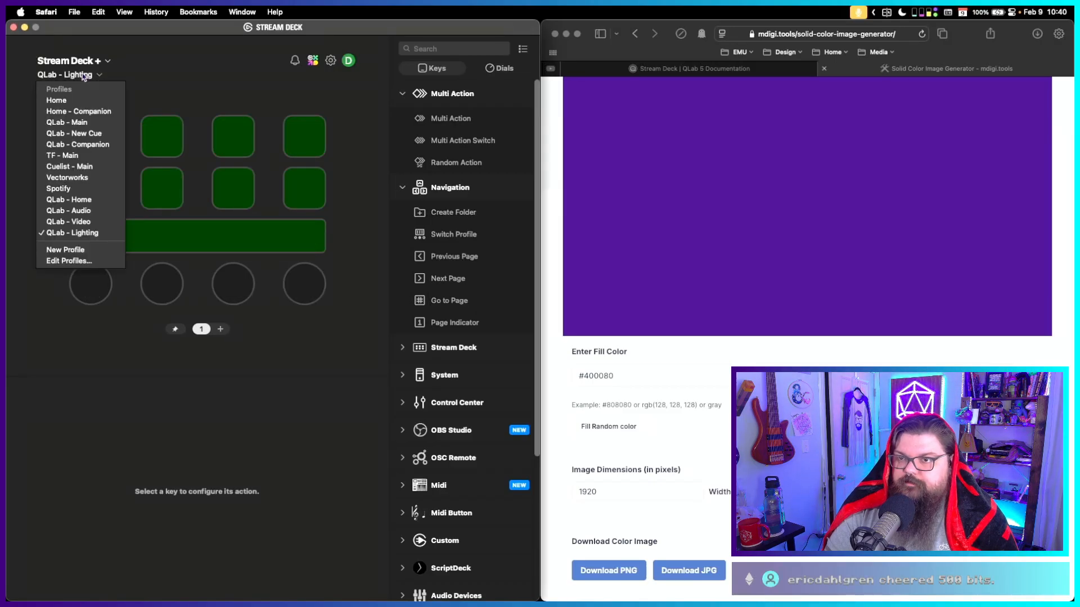
left_click(79, 225)
left_click(99, 144)
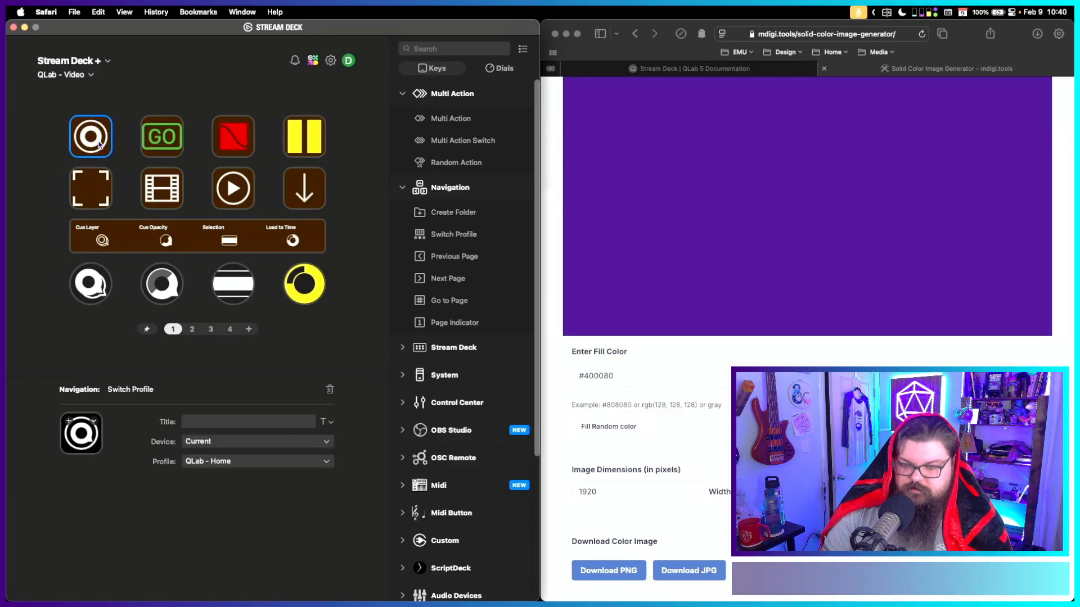
left_click(79, 75)
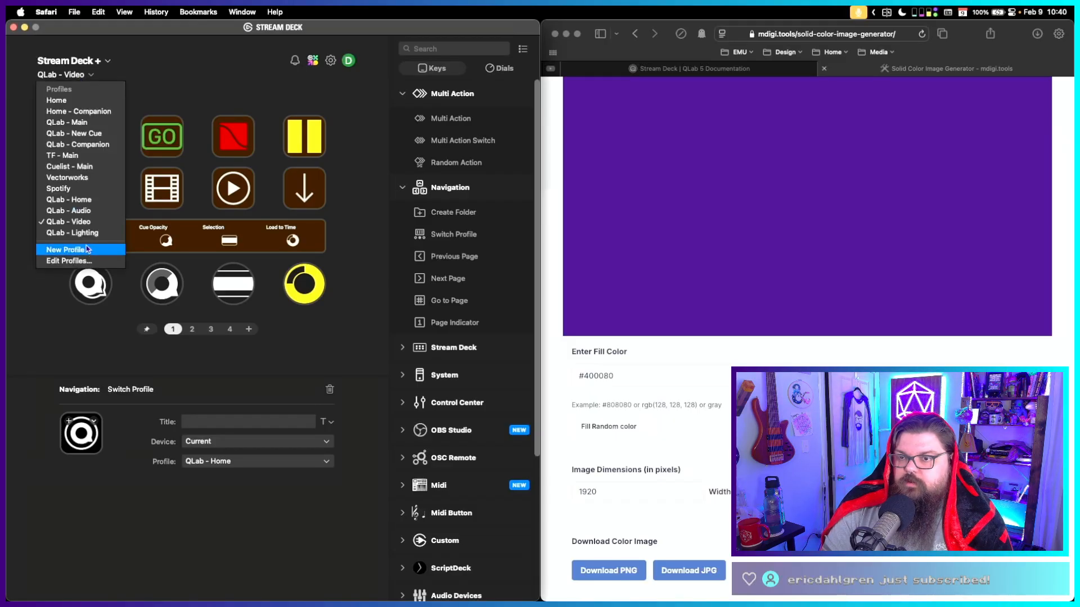
left_click(76, 231)
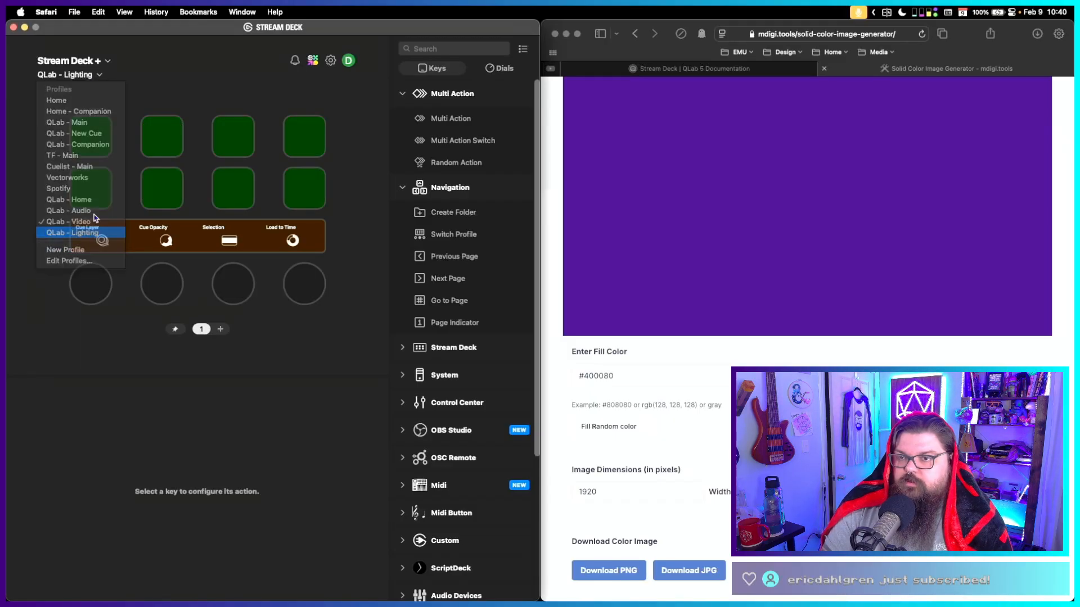
left_click(78, 74)
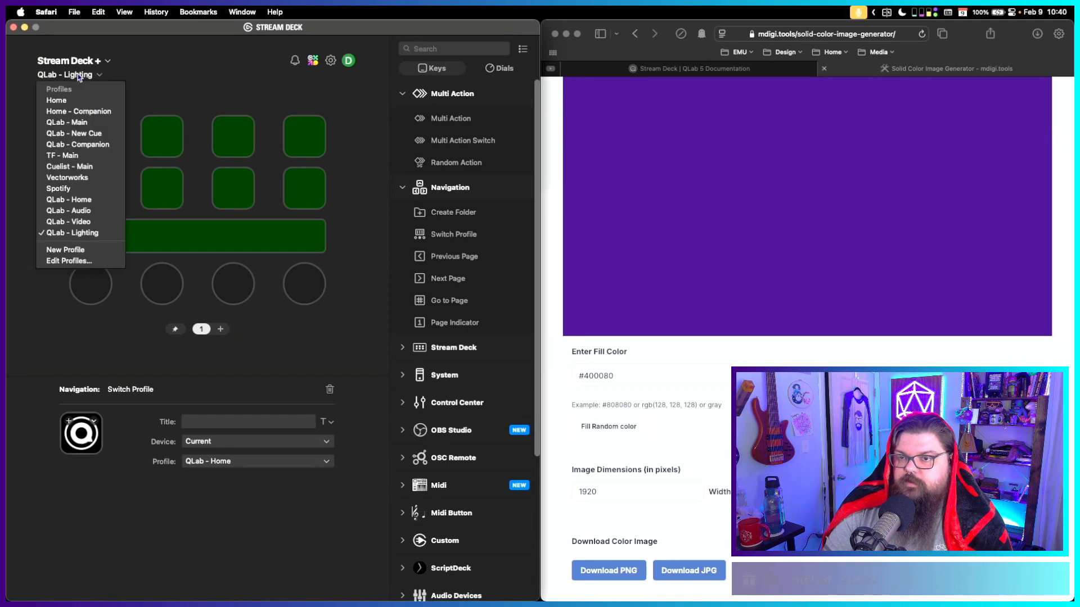
left_click(81, 200)
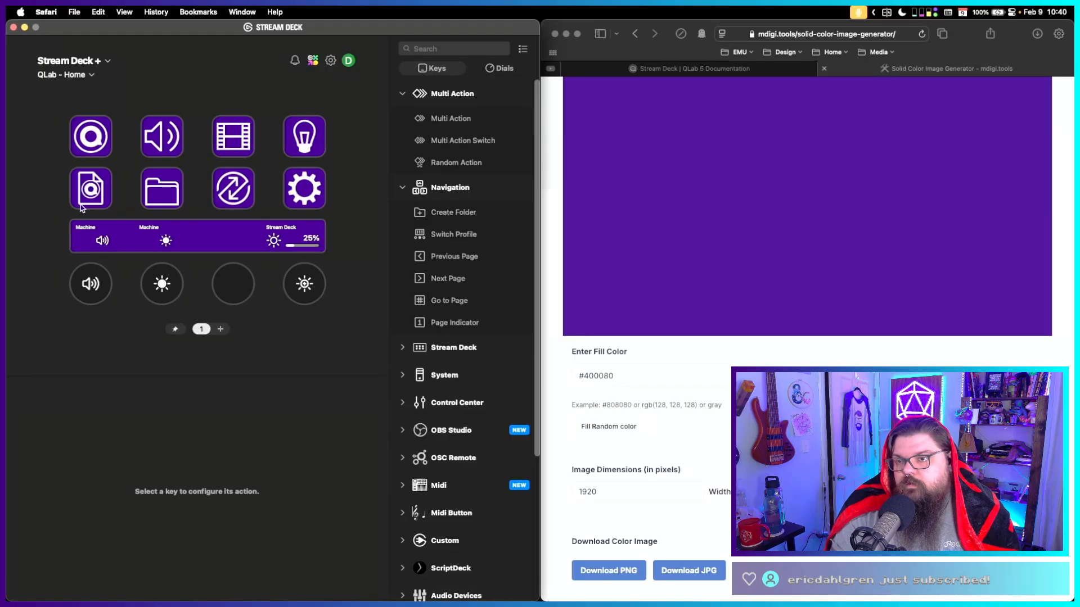
Switch to the Home profile, compare its two pages and go to page 1.
left_click(63, 75)
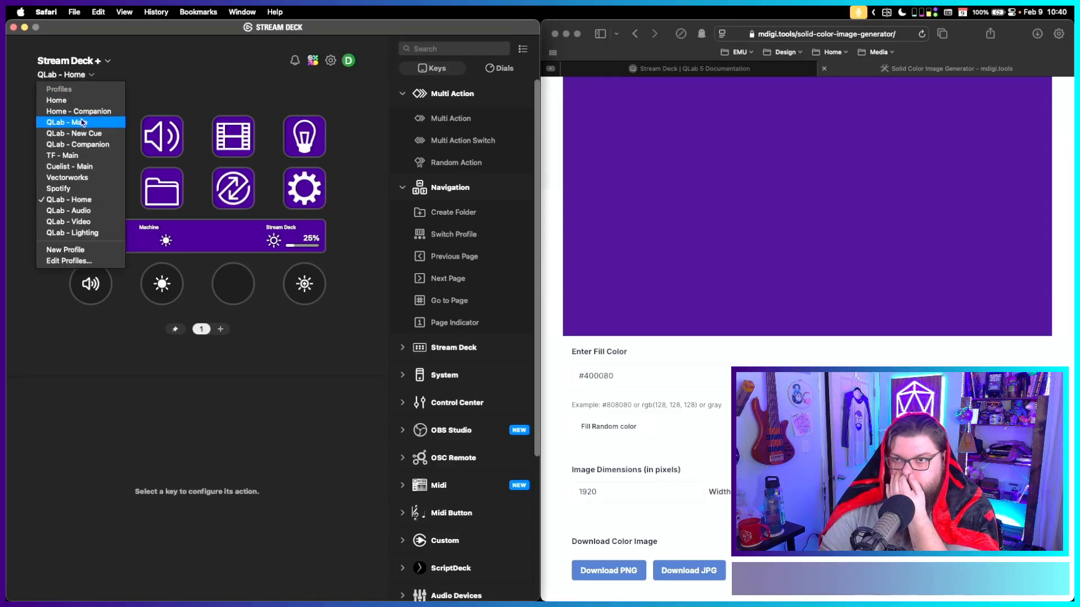
left_click(77, 104)
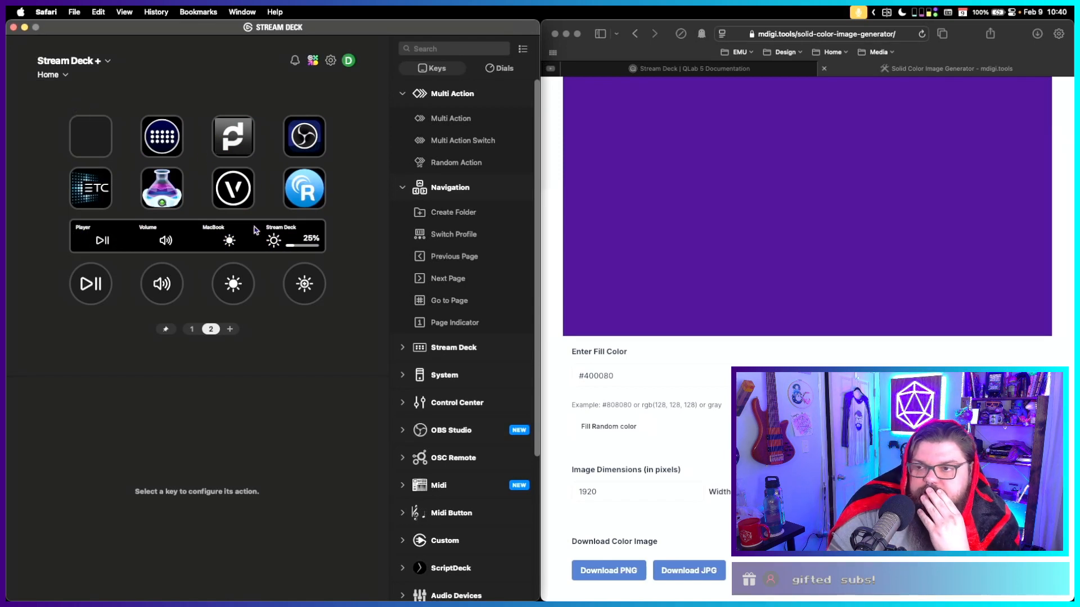
left_click(192, 330)
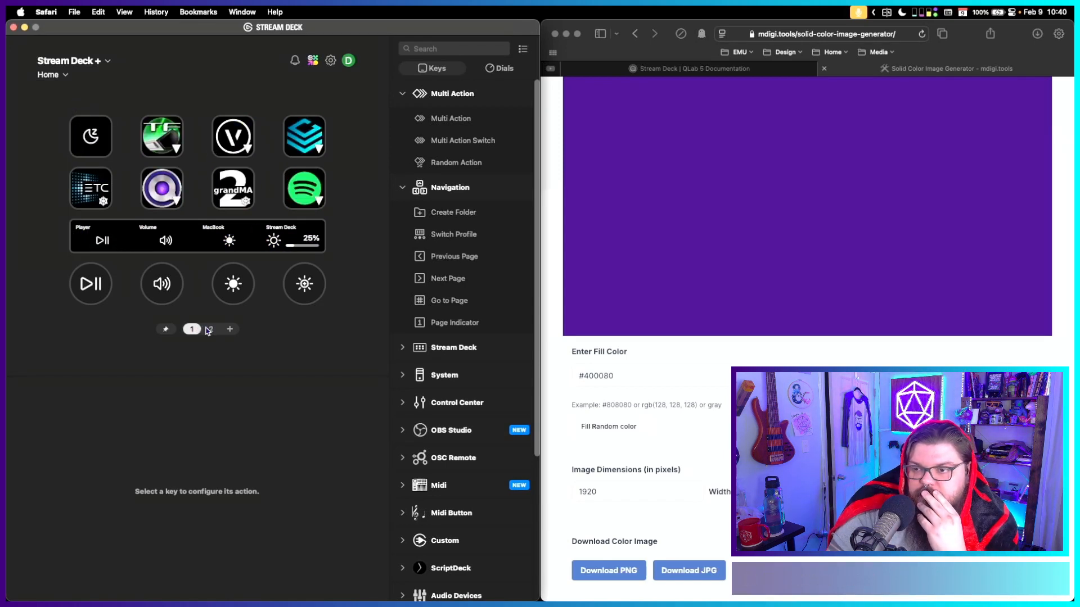
left_click(211, 329)
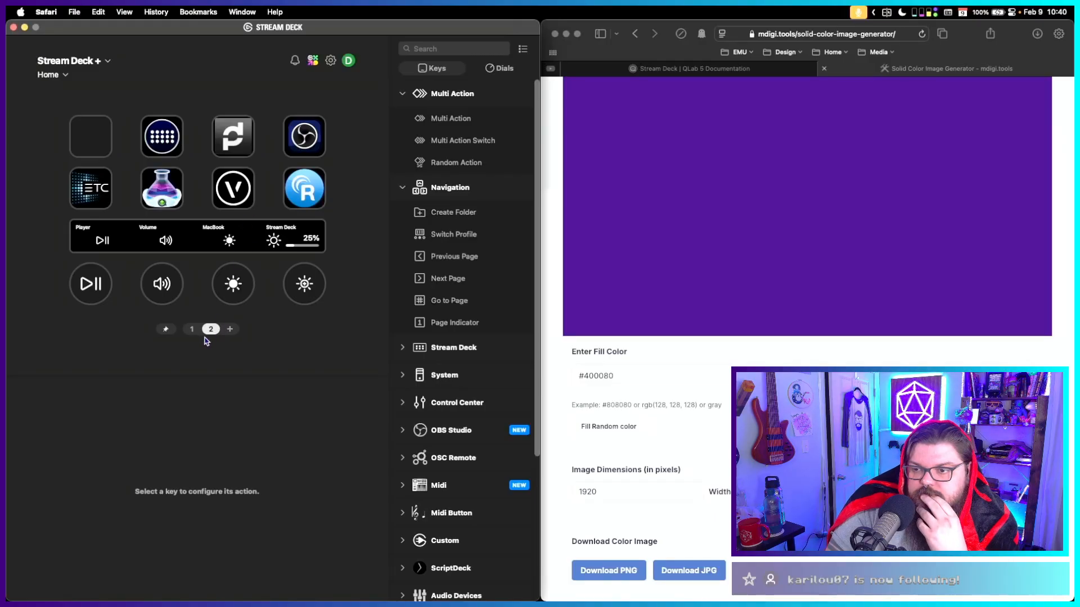
left_click(191, 330)
Point the Switch Profile action in the Home profile's QLab key to the QLab - Home profile.
left_click(179, 193)
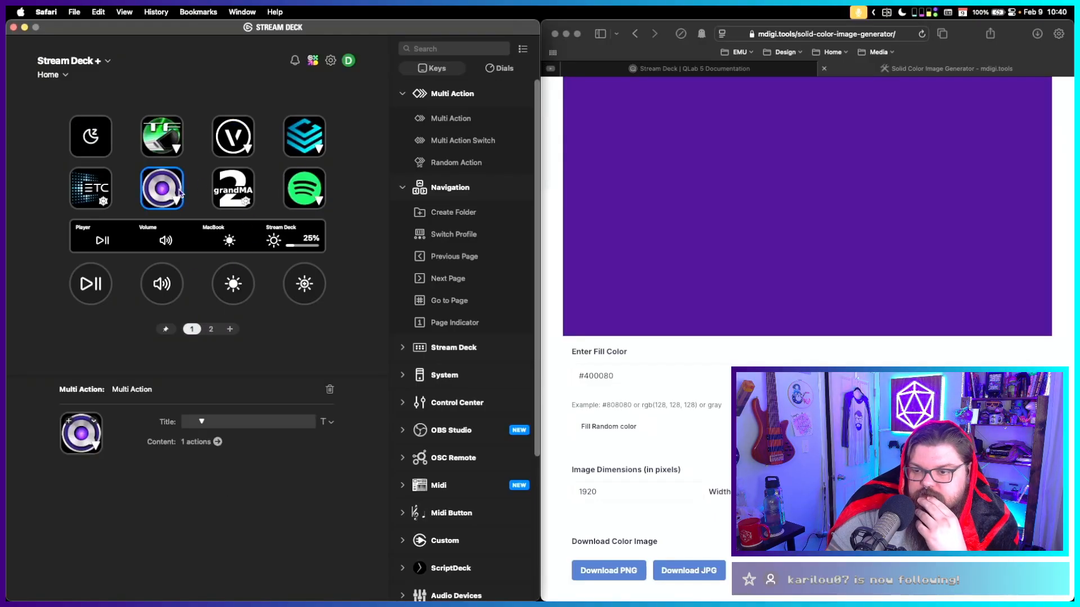
left_click(217, 442)
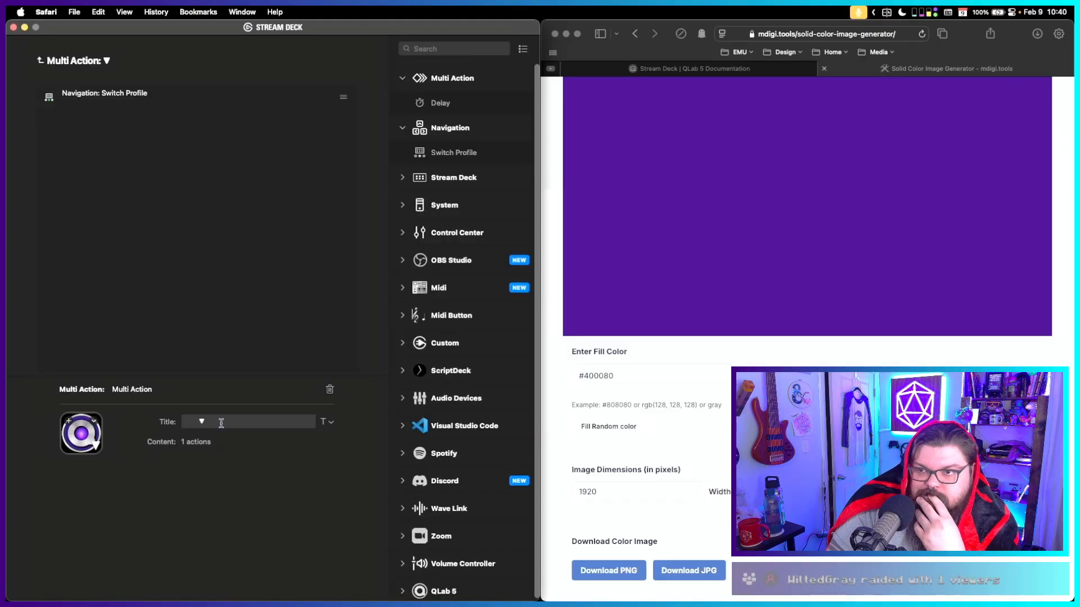
left_click(139, 94)
left_click(225, 463)
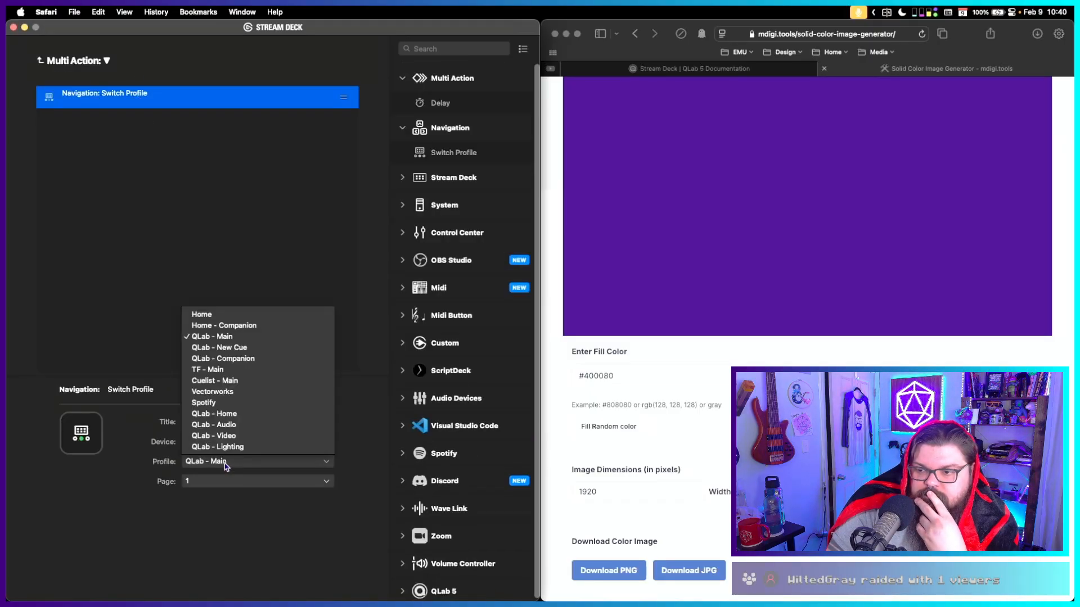
left_click(228, 416)
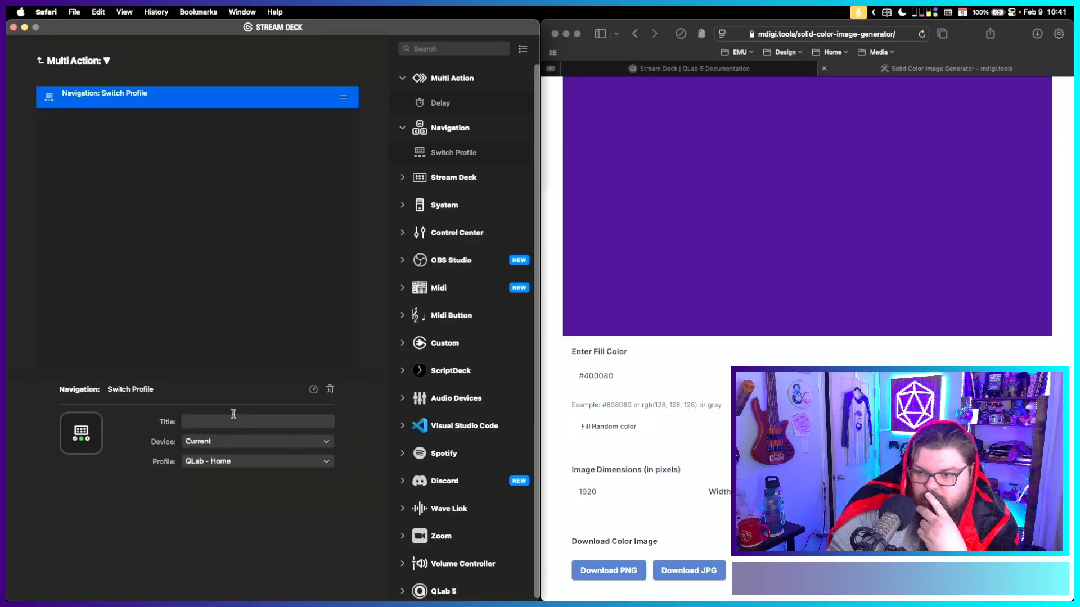
left_click(41, 62)
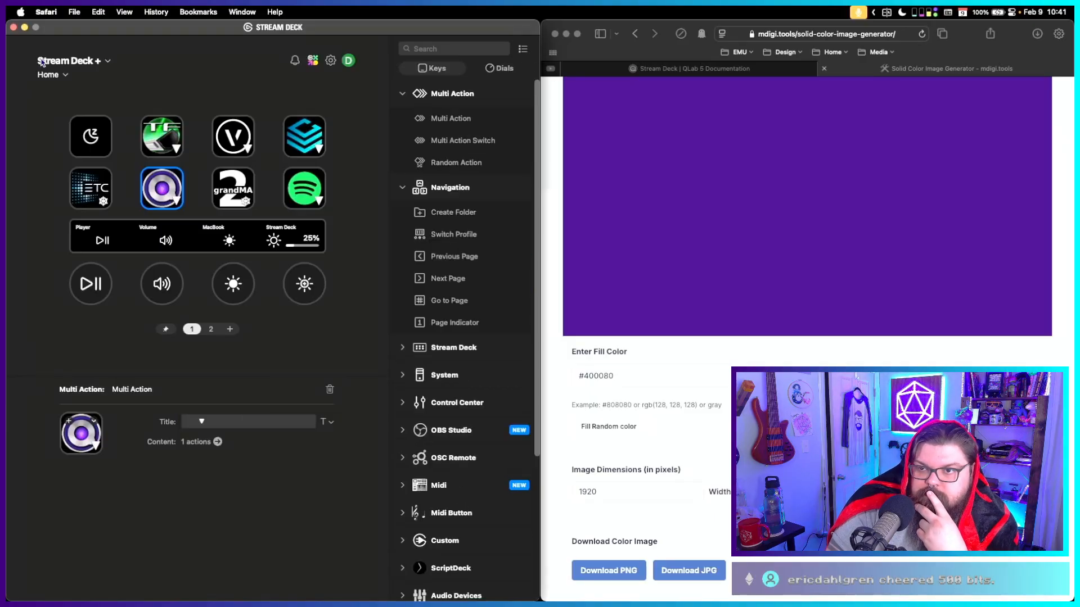
Open the QLab - Main profile and check the settings of both actions in the info key's multi action.
left_click(54, 75)
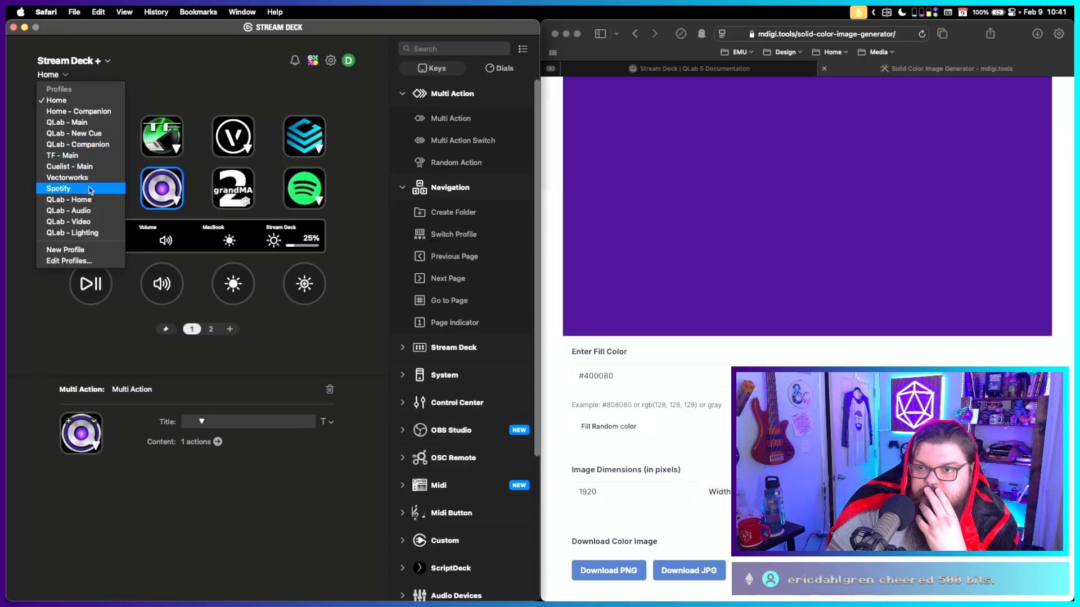
left_click(78, 122)
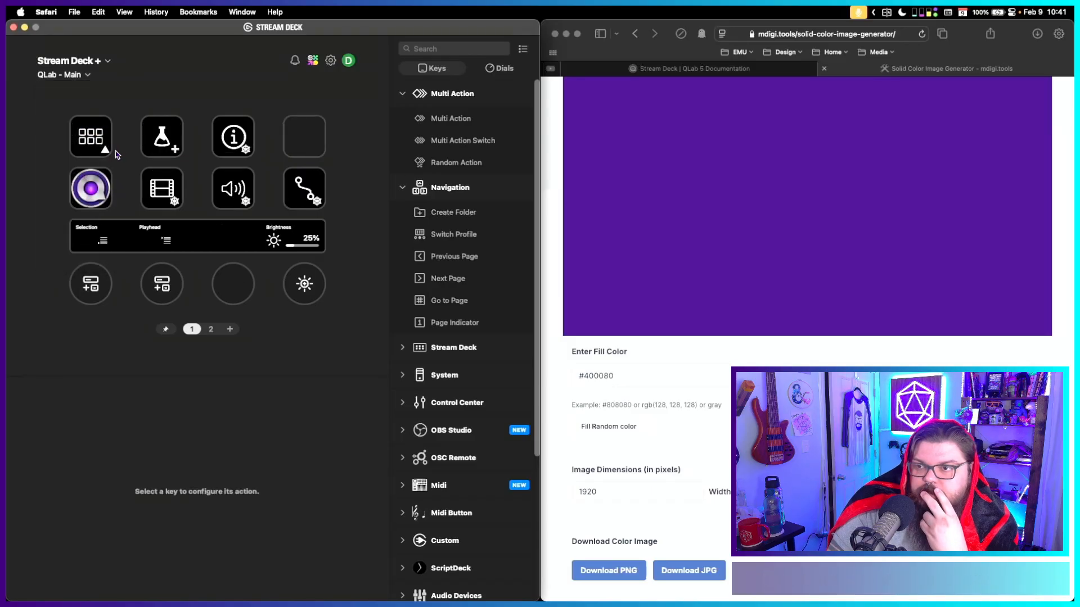
left_click(228, 142)
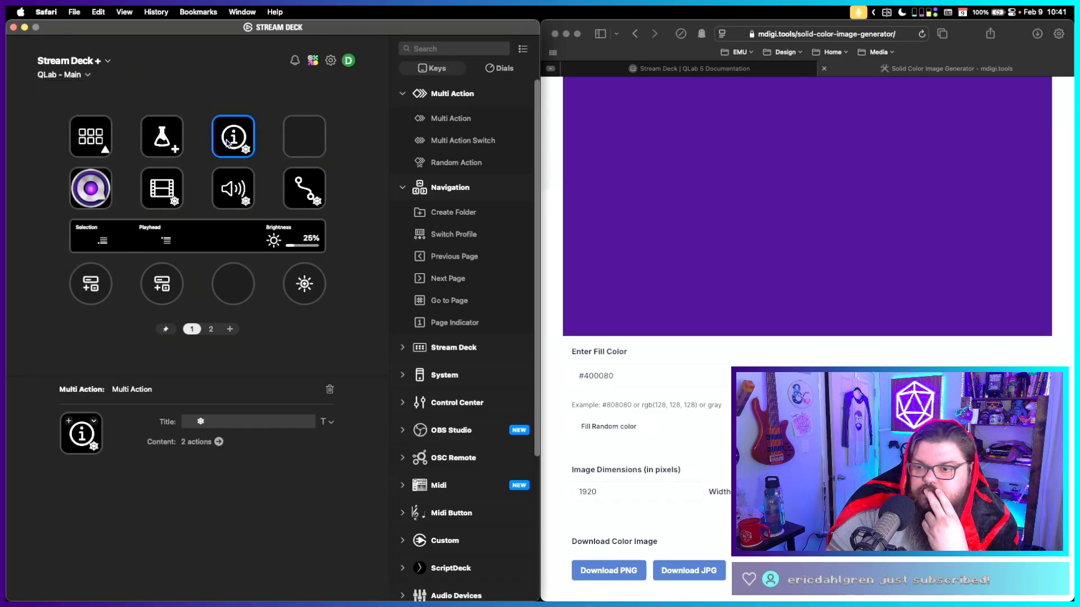
left_click(218, 441)
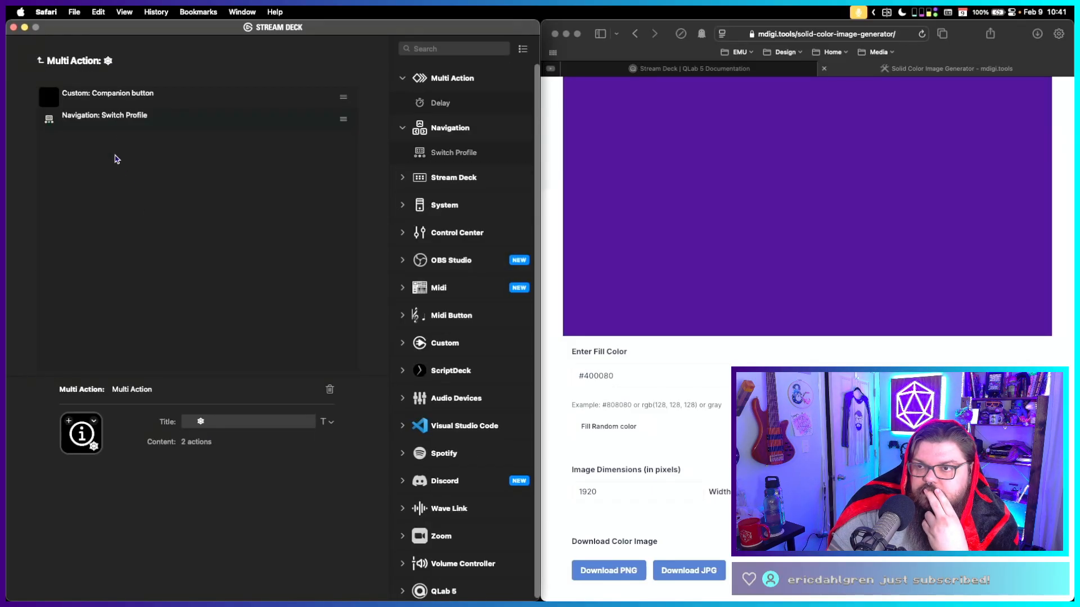
left_click(110, 96)
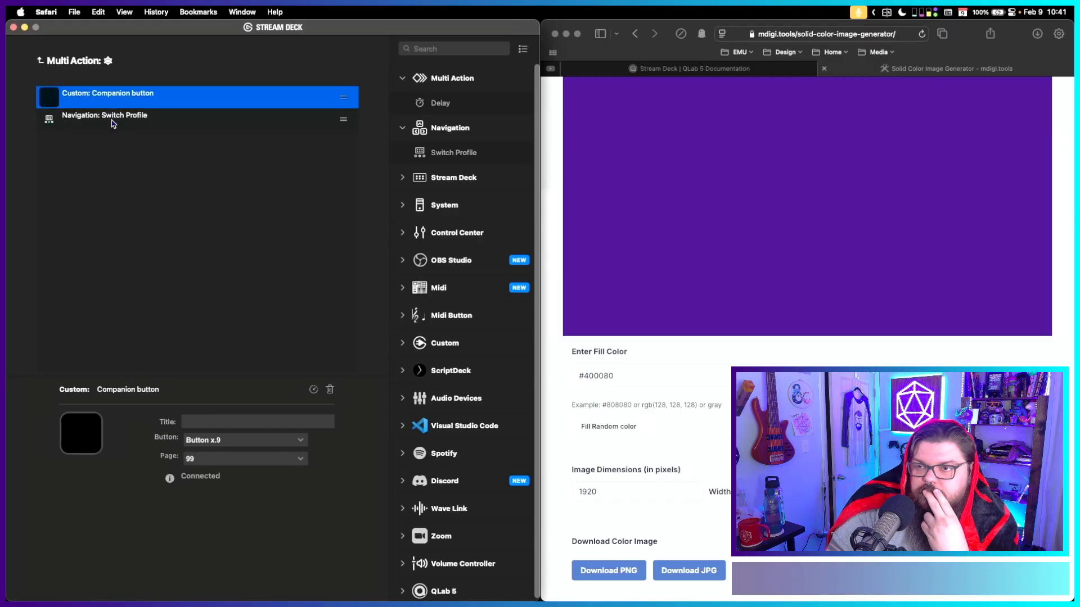
left_click(112, 120)
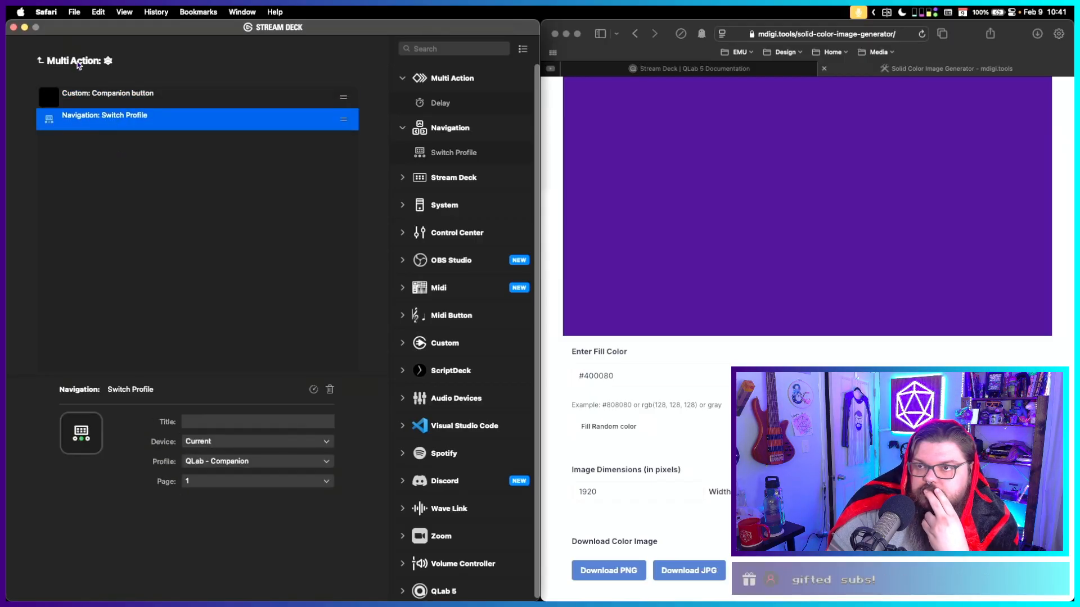
left_click(40, 62)
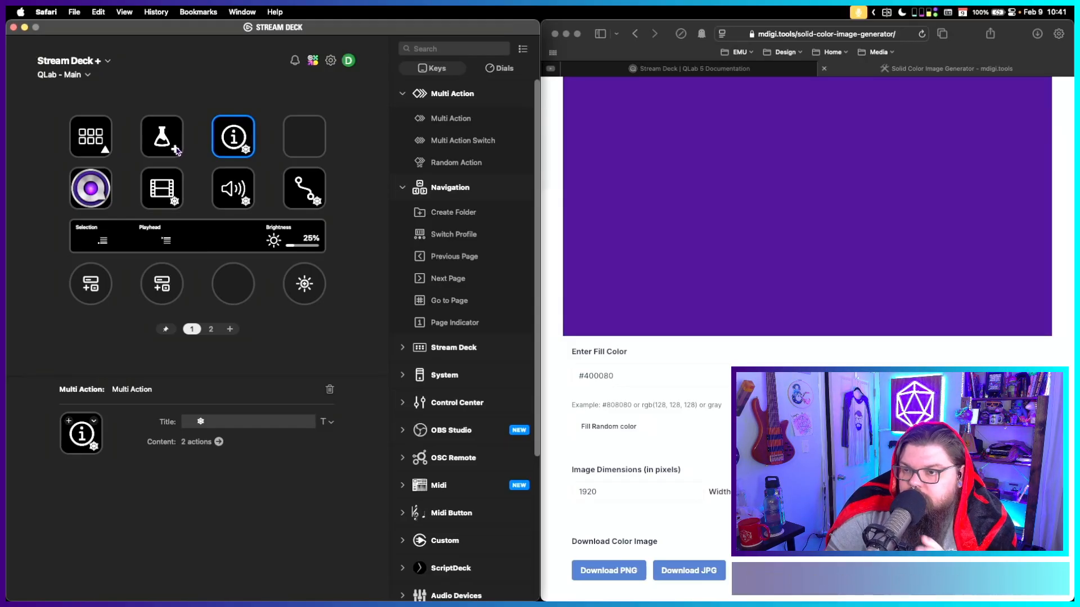
Check the hotkeys of the Playhead and Selection dials, then return to the Home profile's QLab key.
left_click(157, 238)
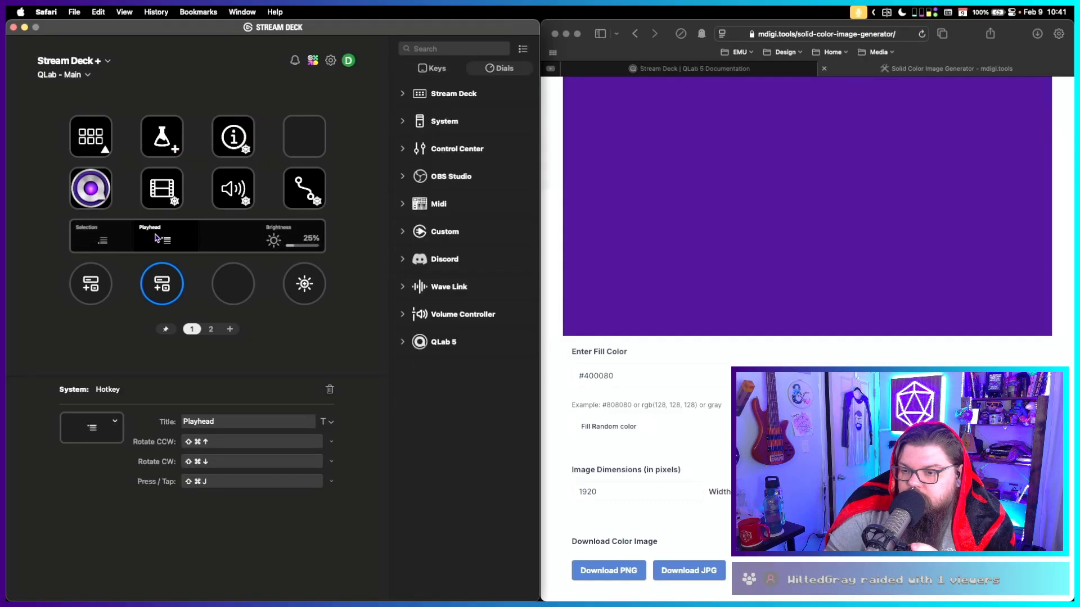
left_click(120, 243)
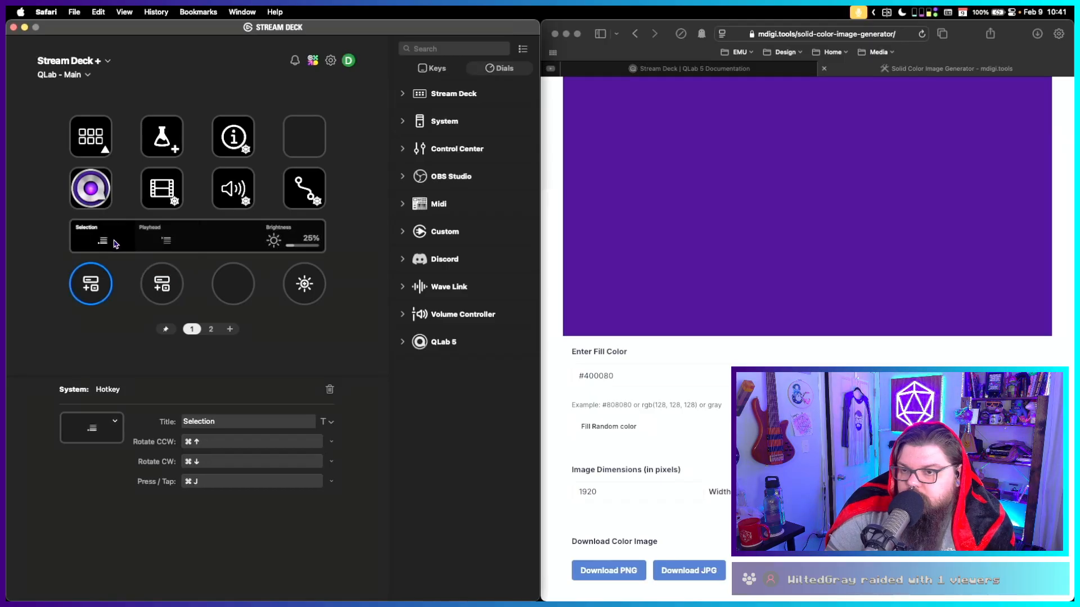
left_click(77, 76)
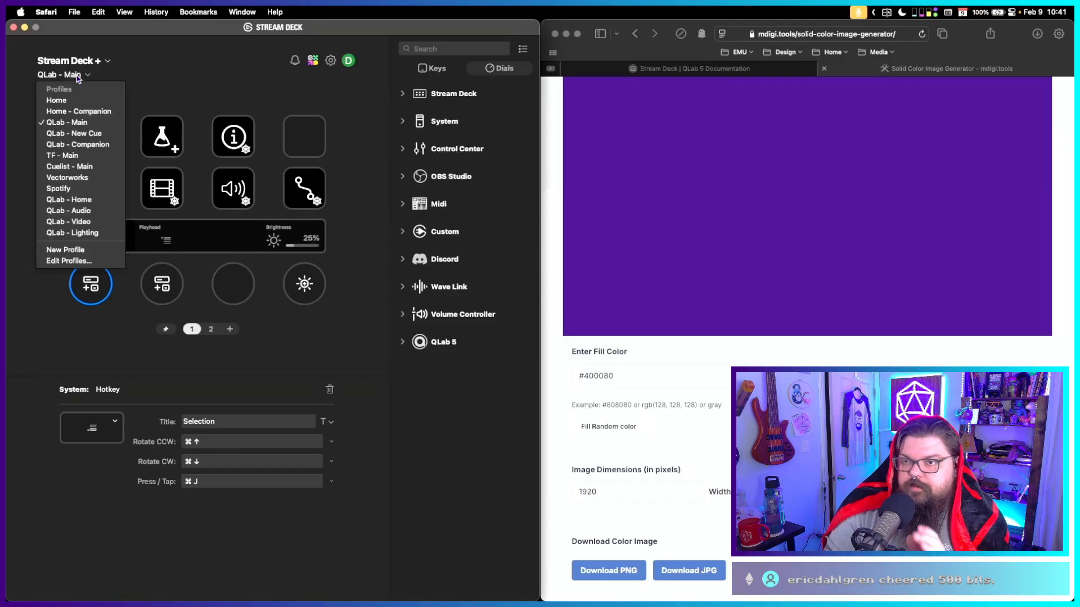
left_click(83, 96)
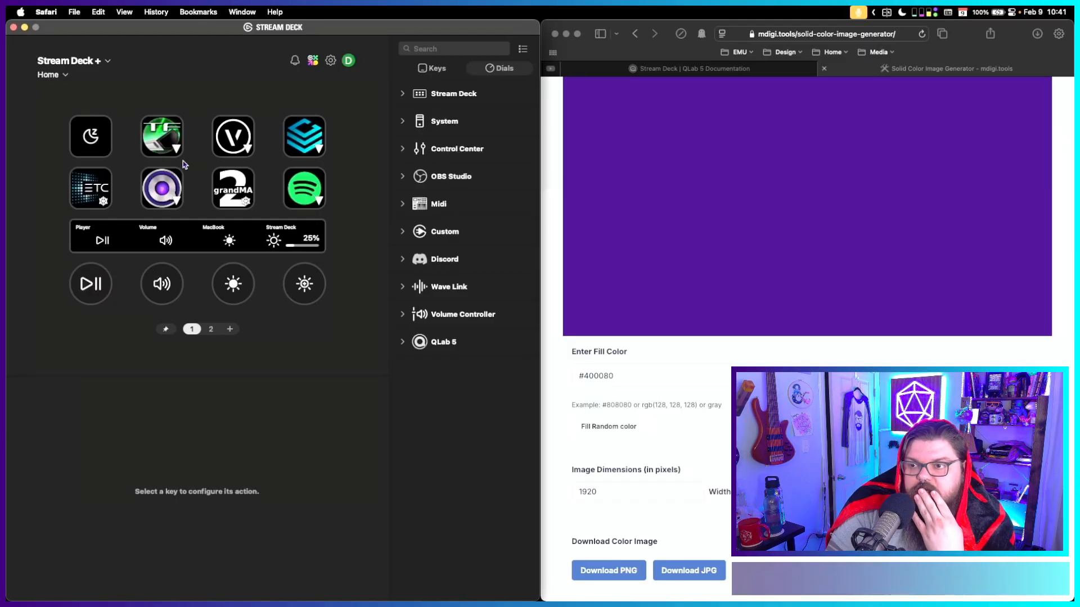
left_click(162, 188)
Look through the QLab - Home, QLab - Audio and QLab - Video profiles in turn.
left_click(63, 75)
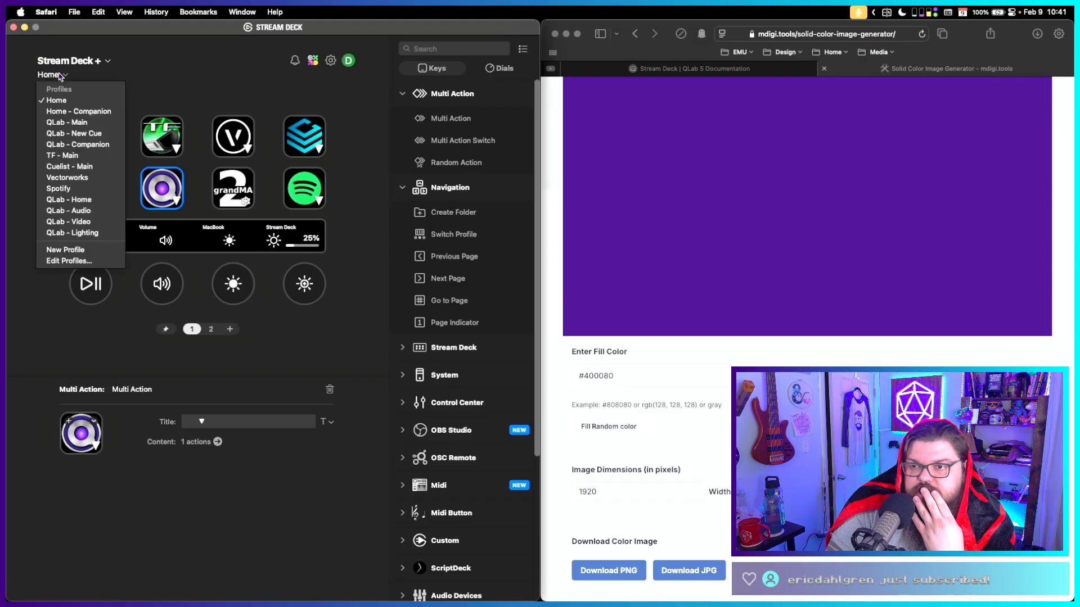
left_click(54, 200)
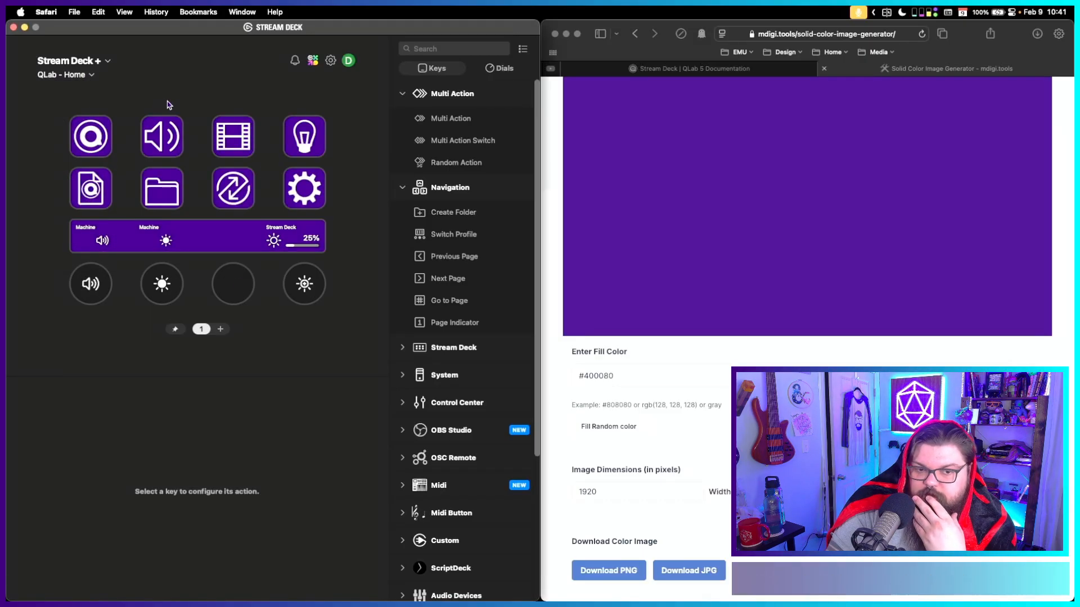
left_click(87, 76)
left_click(109, 212)
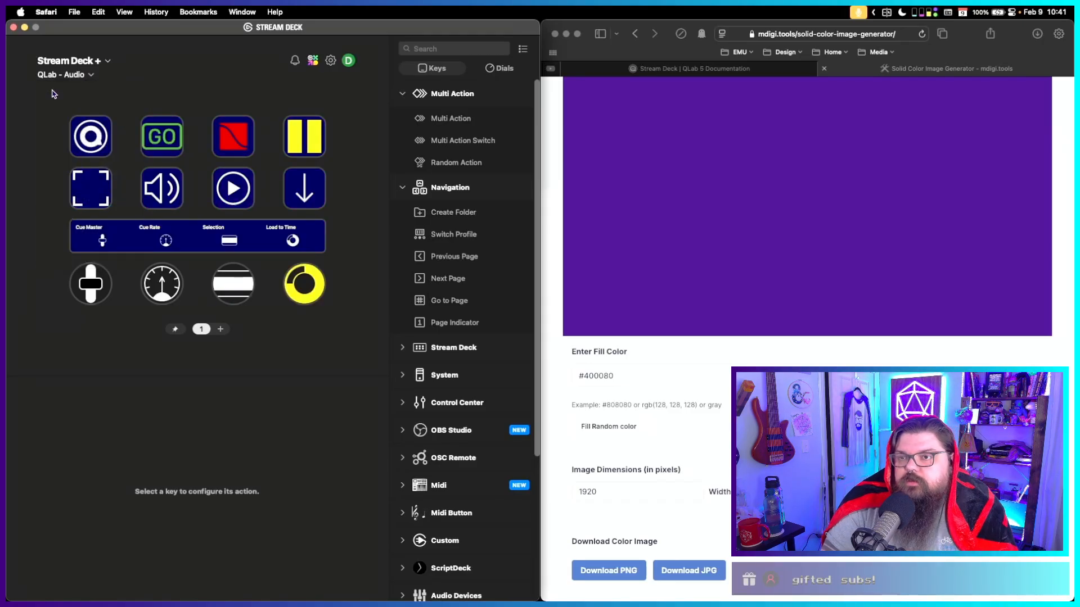
left_click(59, 76)
left_click(95, 225)
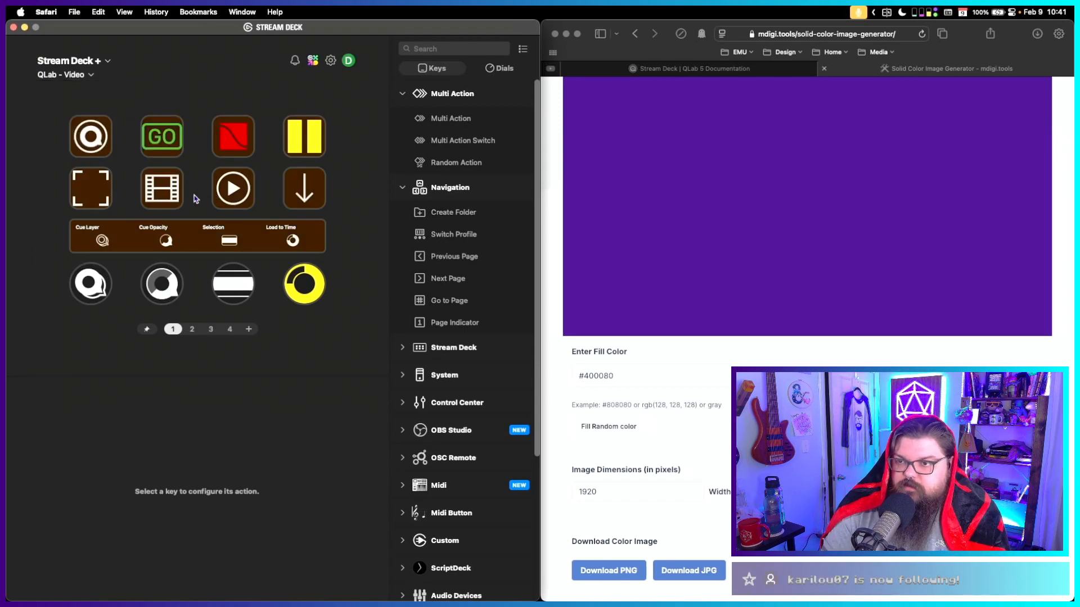
left_click(78, 75)
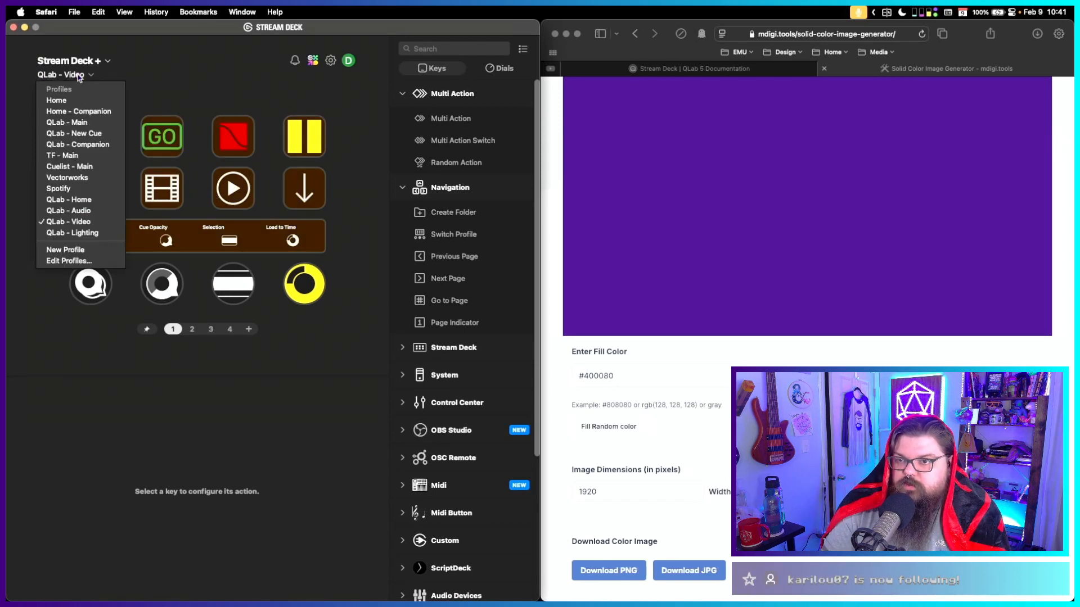
Switch to the Solid Color Image Generator in Safari, try dark orange as the fill color and shorten it to orange.
left_click(784, 353)
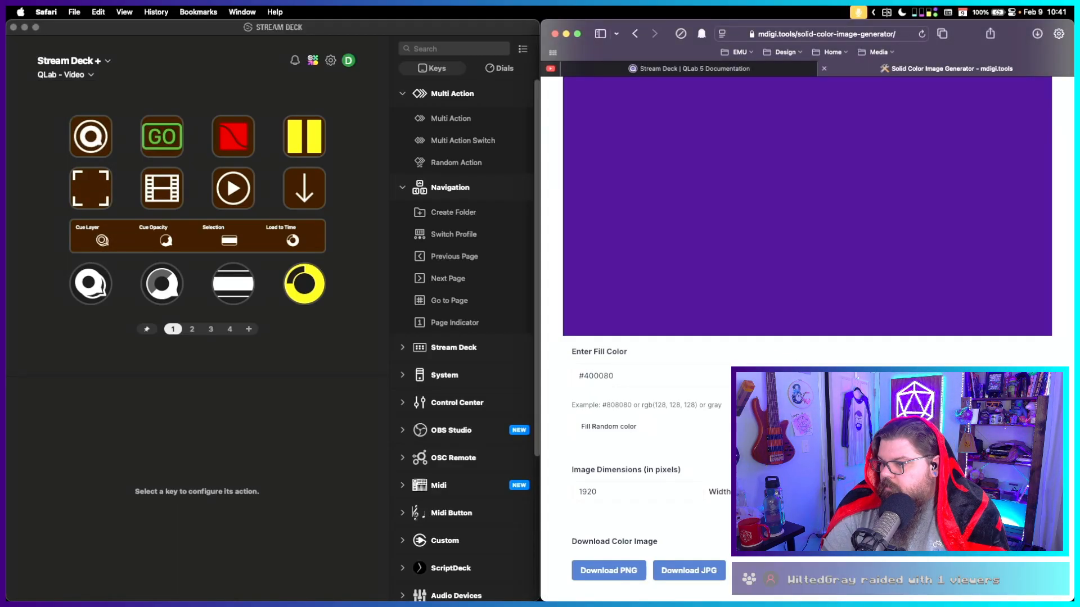
scroll(685, 426, "down", 3)
scroll(686, 426, "up", 5)
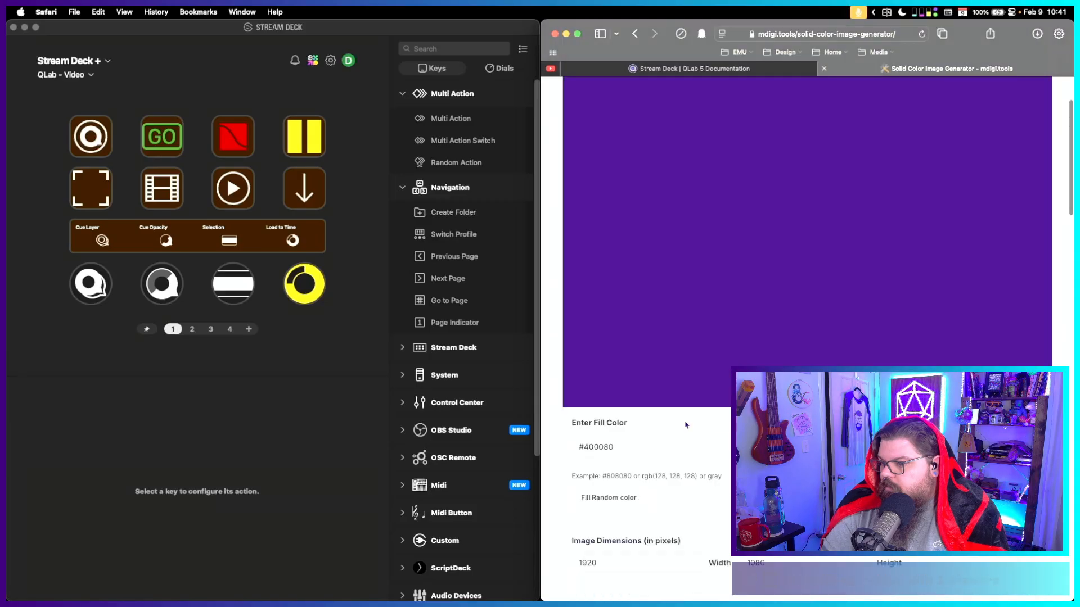
triple_click(636, 453)
type("da")
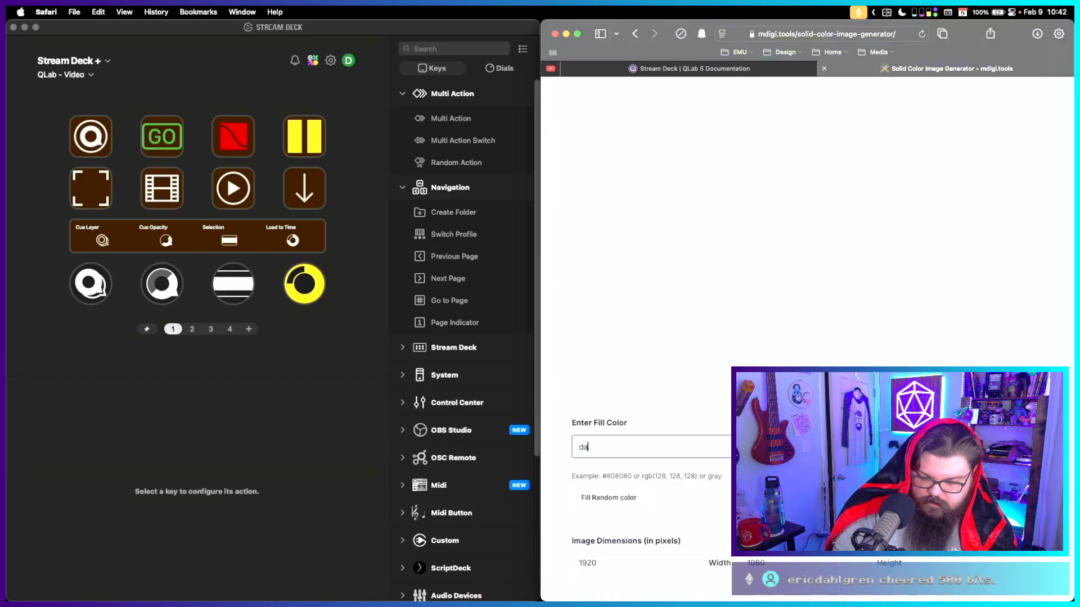
type("rk orange")
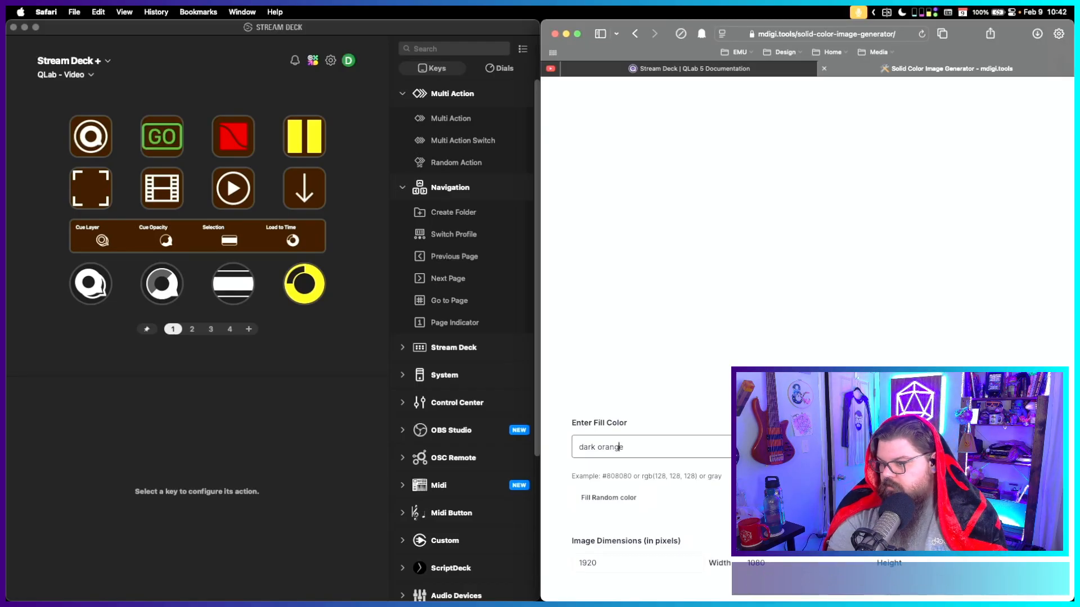
left_click(602, 447)
key("BackSpace")
key("BackSpace")
key("BackSpace")
key("BackSpace")
key("BackSpace")
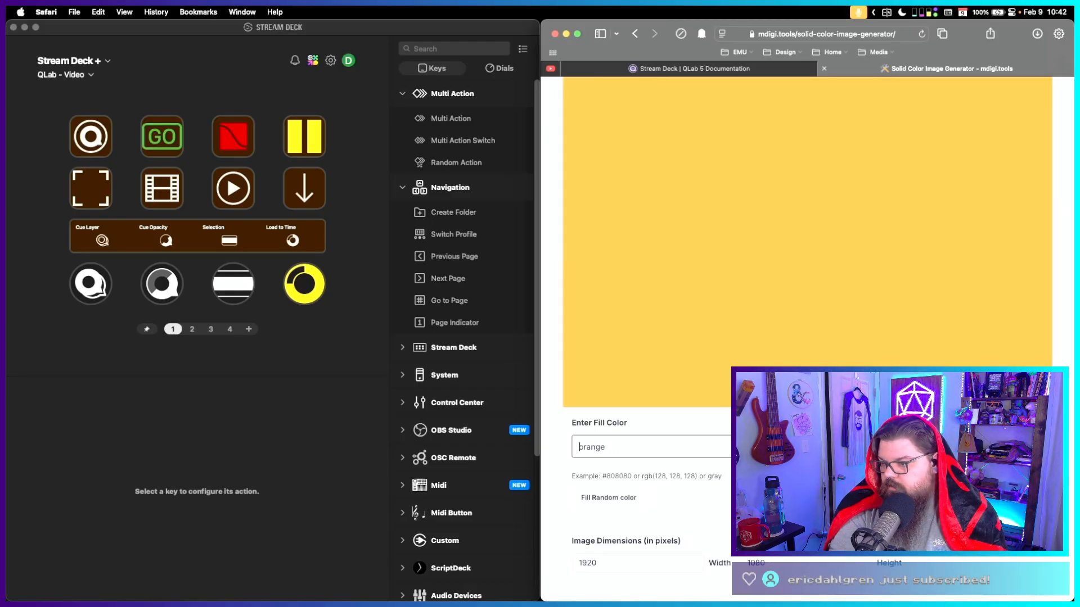
Try changing the fill color to burnt orange and take the added word out again.
left_click(583, 445)
type("burnt")
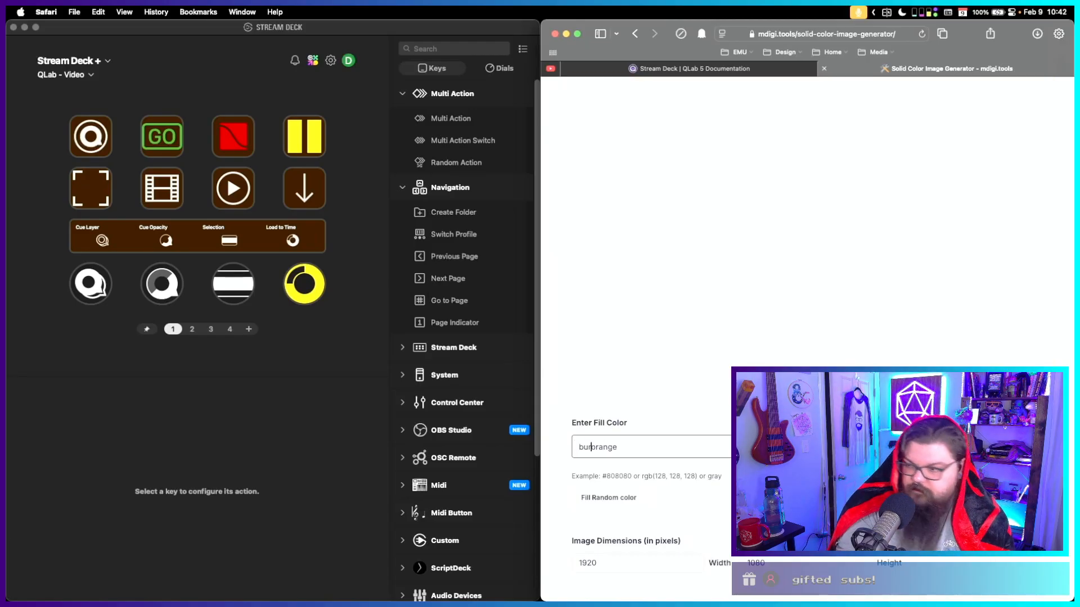
key("BackSpace")
key("BackSpace")
key("BackSpace")
key("BackSpace")
key("BackSpace")
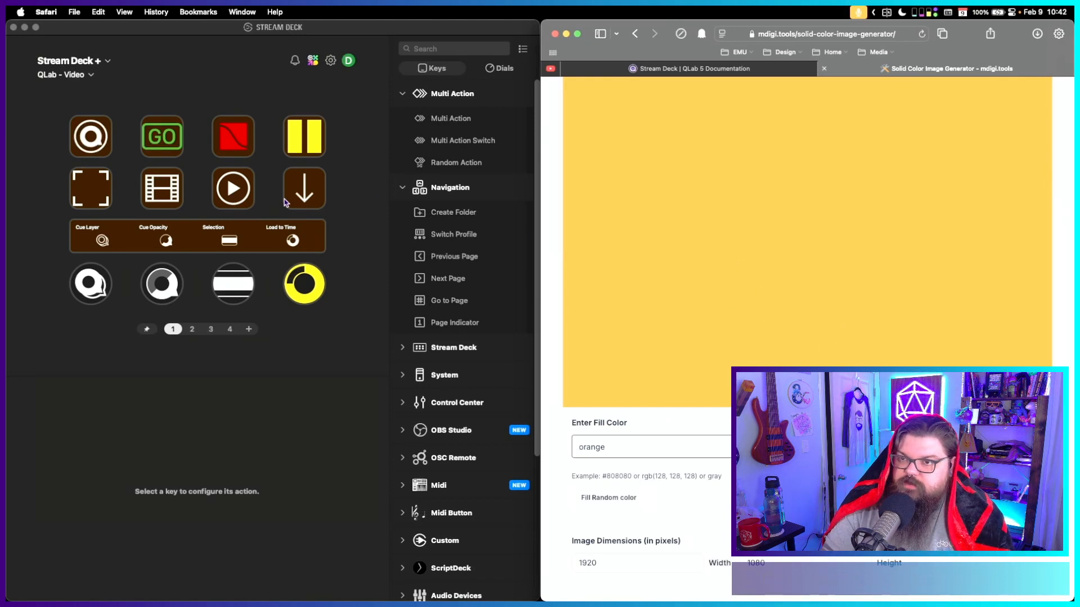
Switch back to Stream Deck, check the QLab - Video profile's pause and GO keys, and open the QLab - Audio profile.
left_click(295, 137)
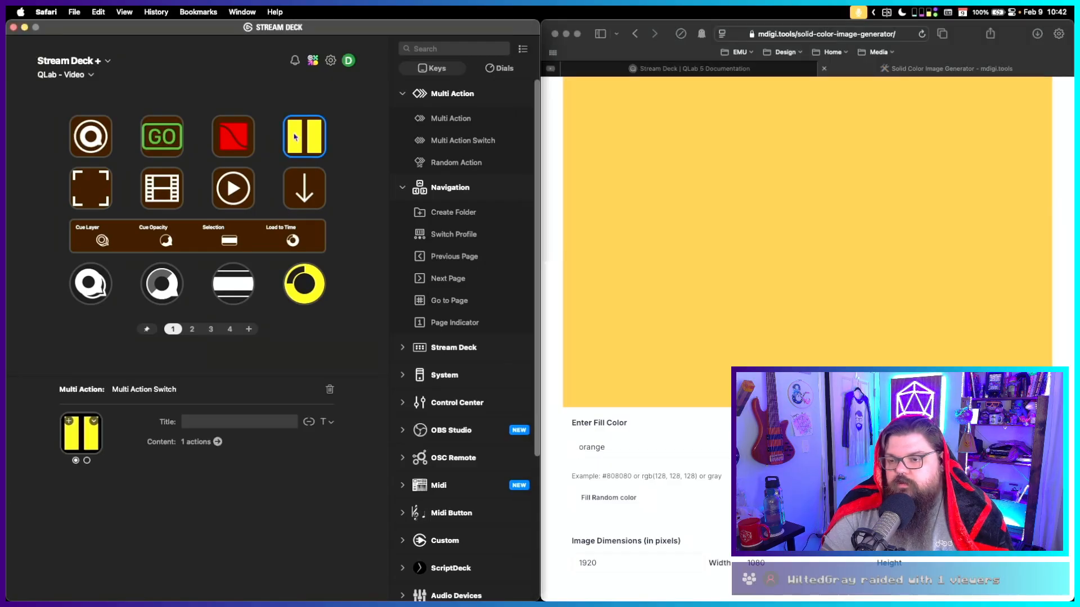
left_click(174, 143)
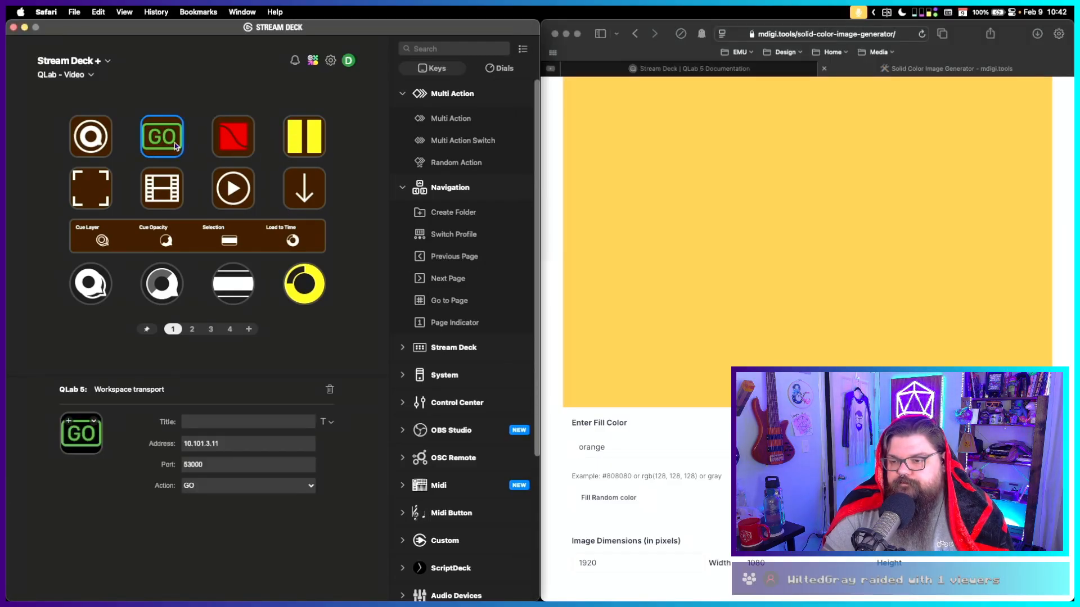
left_click(62, 79)
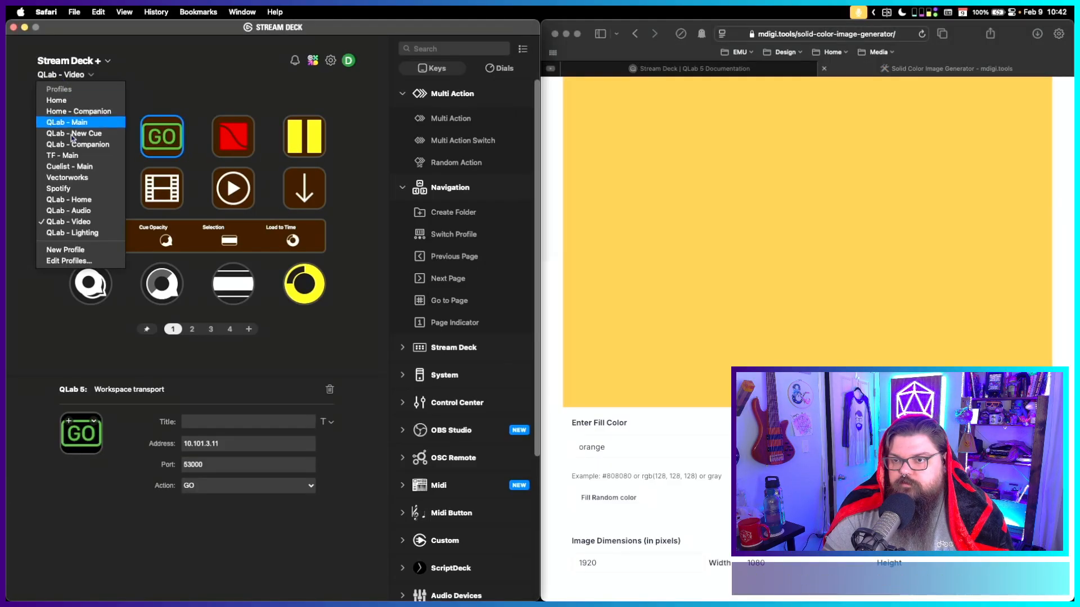
left_click(73, 214)
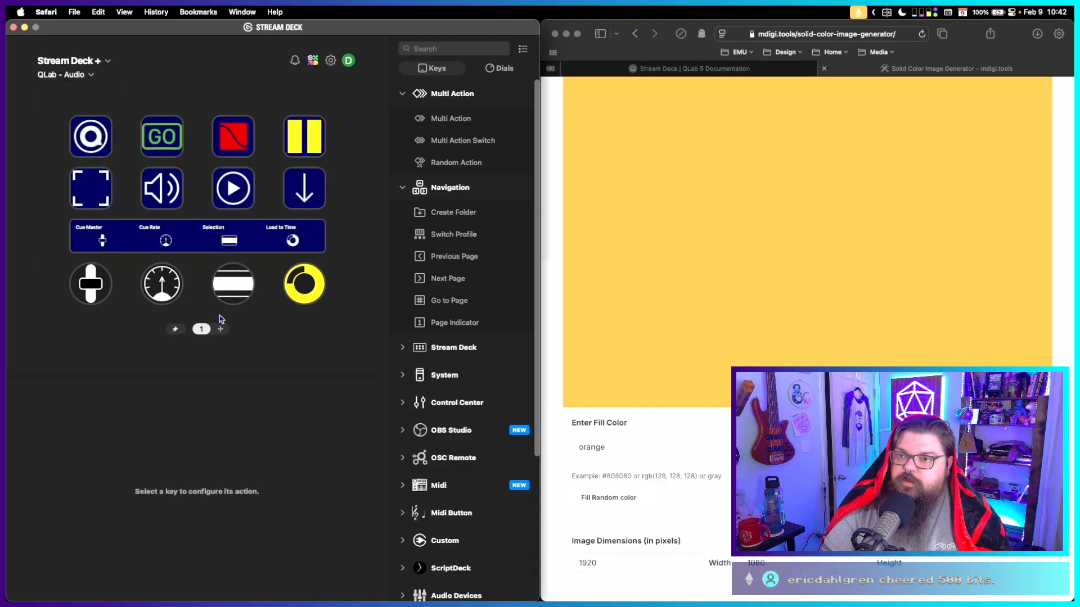
Look inside the cue-type and playback-control folders of the QLab - Audio profile and return to its main keys.
double_click(96, 190)
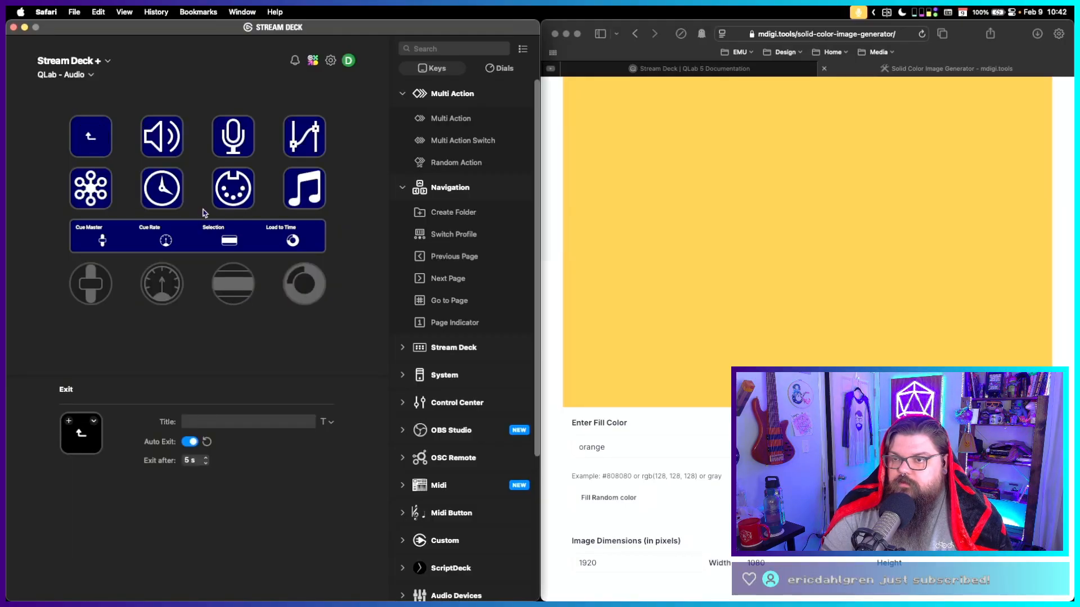
double_click(90, 137)
double_click(229, 194)
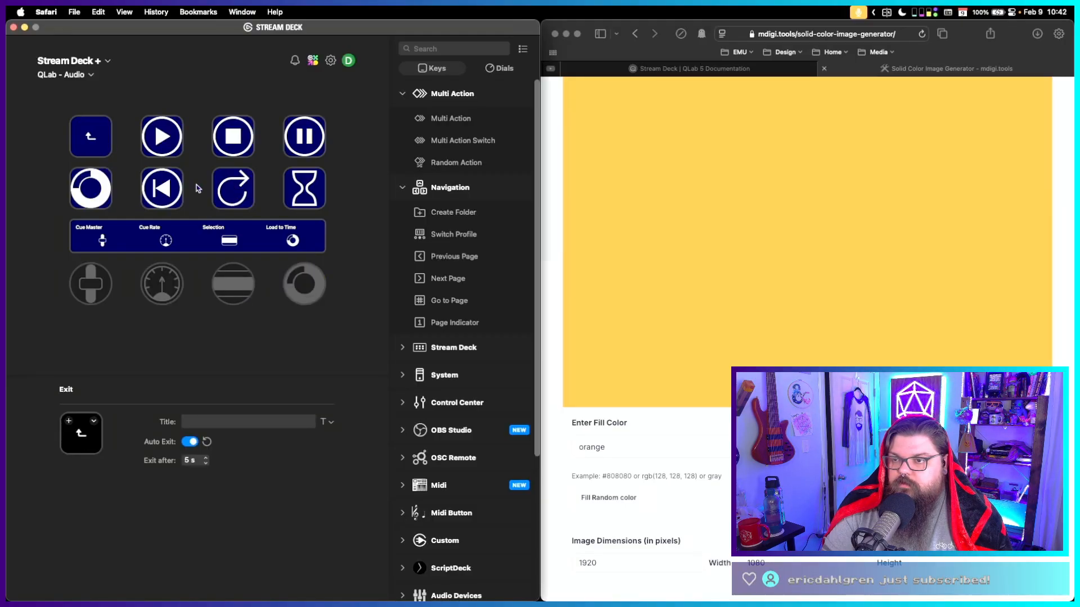
double_click(95, 142)
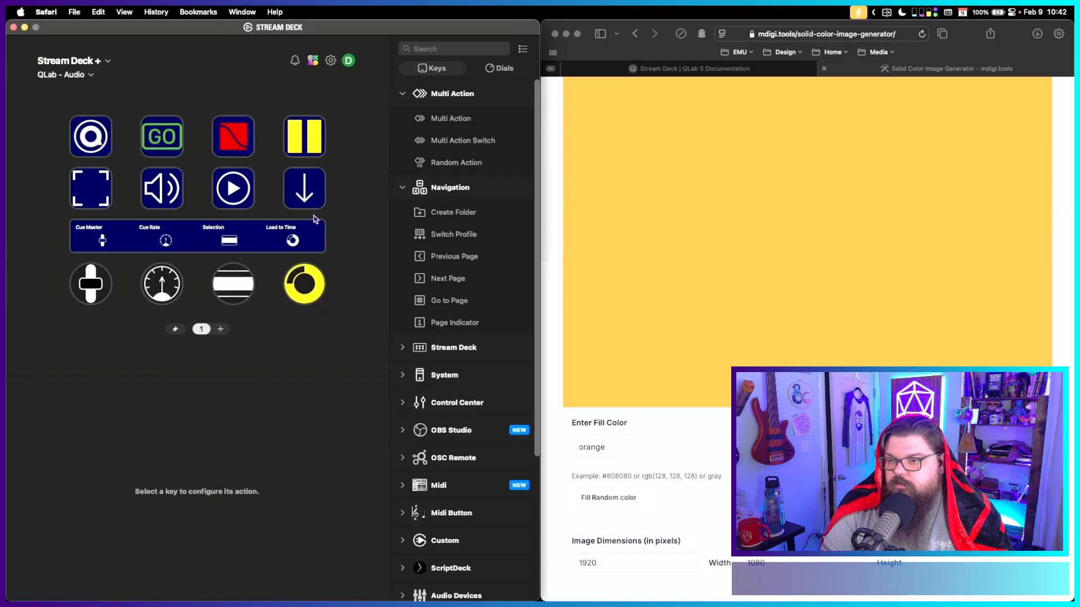
Browse the QLab 5 key and dial actions and inspect the Cue Rate dial, Cue Master dial and speaker folder of the QLab - Audio profile.
scroll(457, 391, "down", 5)
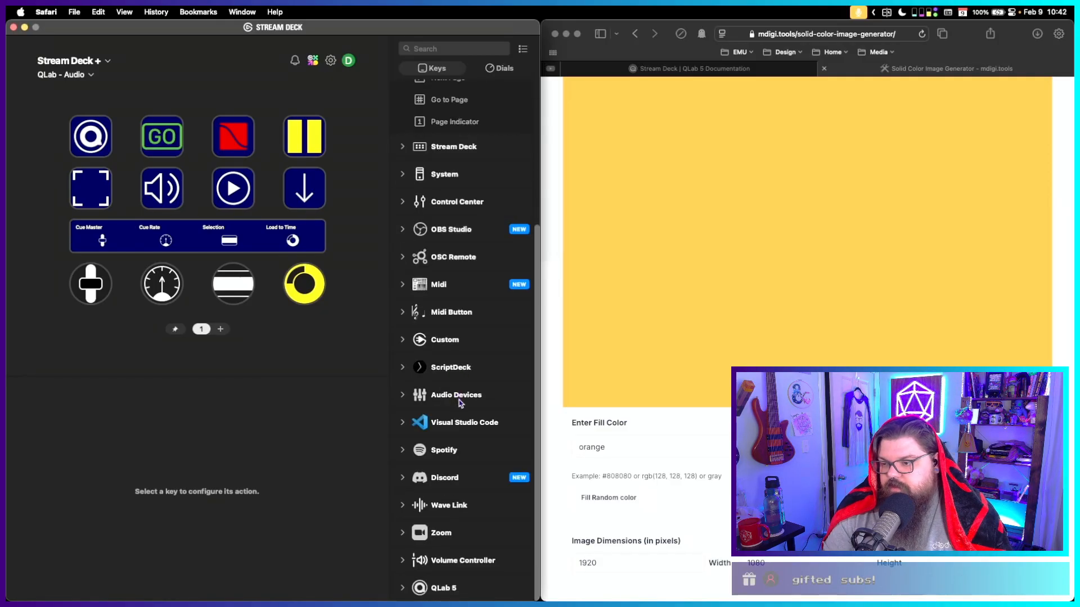
left_click(430, 586)
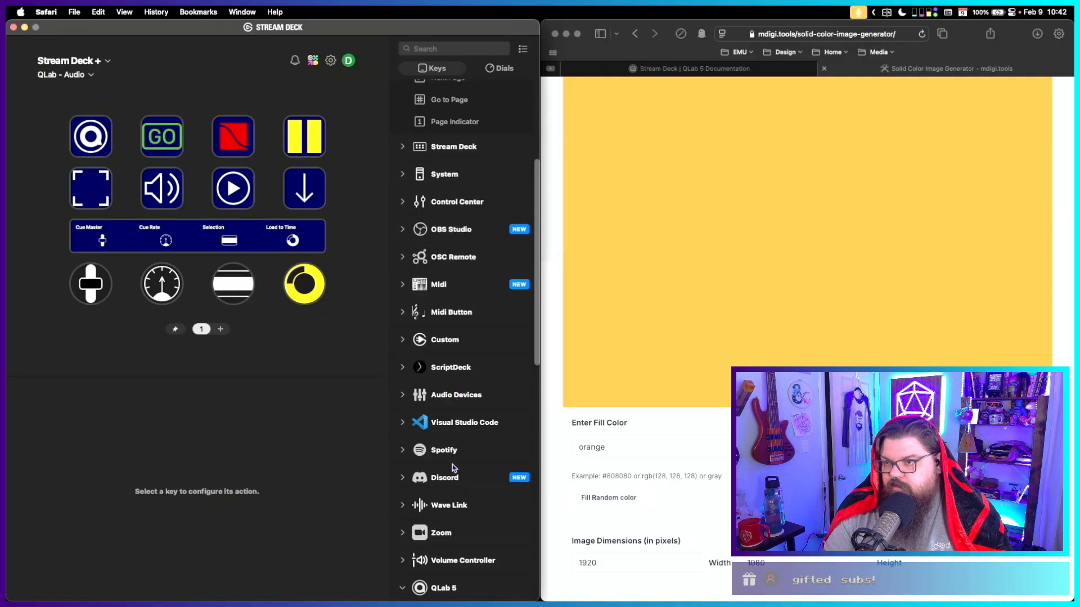
scroll(454, 441, "down", 10)
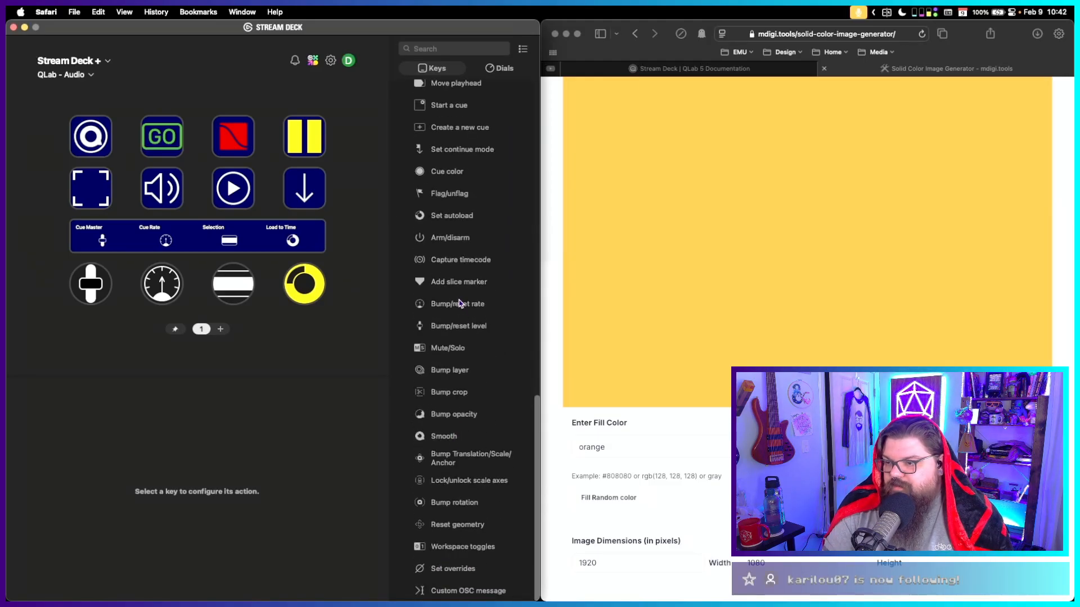
left_click(165, 295)
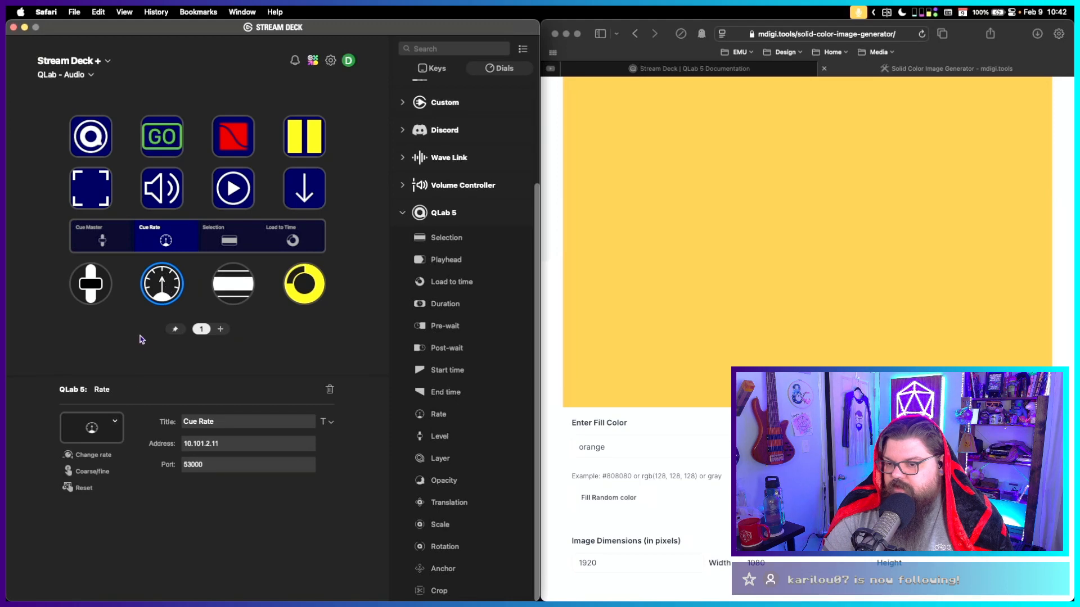
left_click(90, 286)
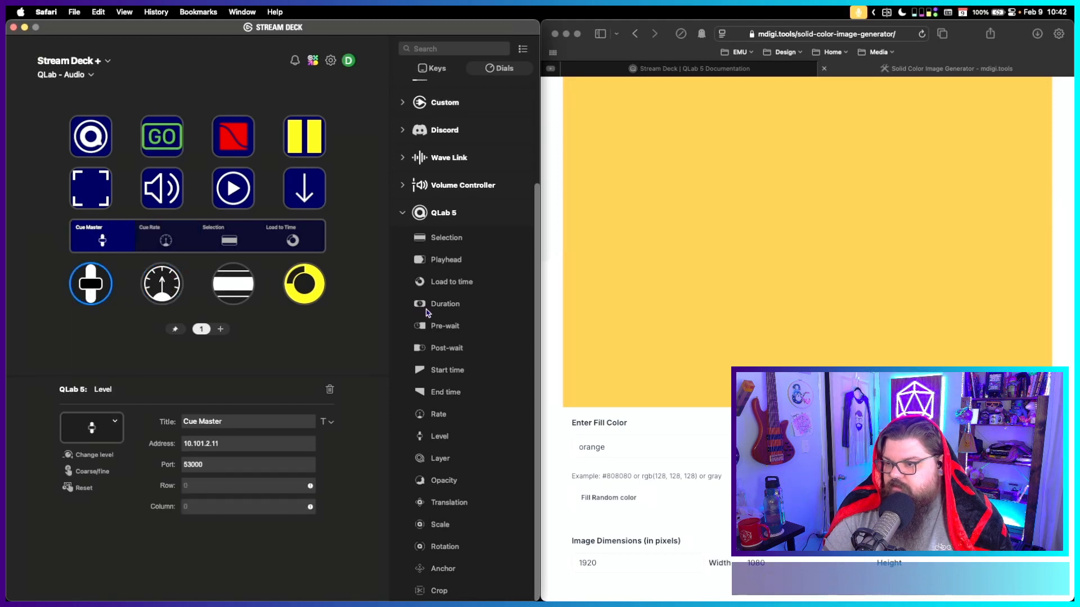
left_click(151, 194)
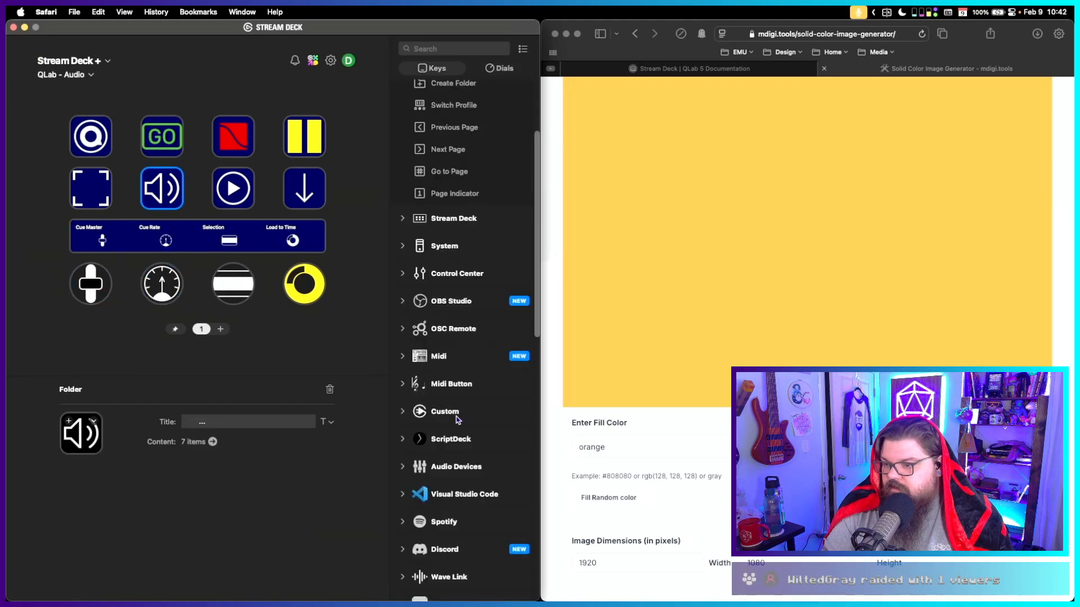
scroll(457, 419, "down", 10)
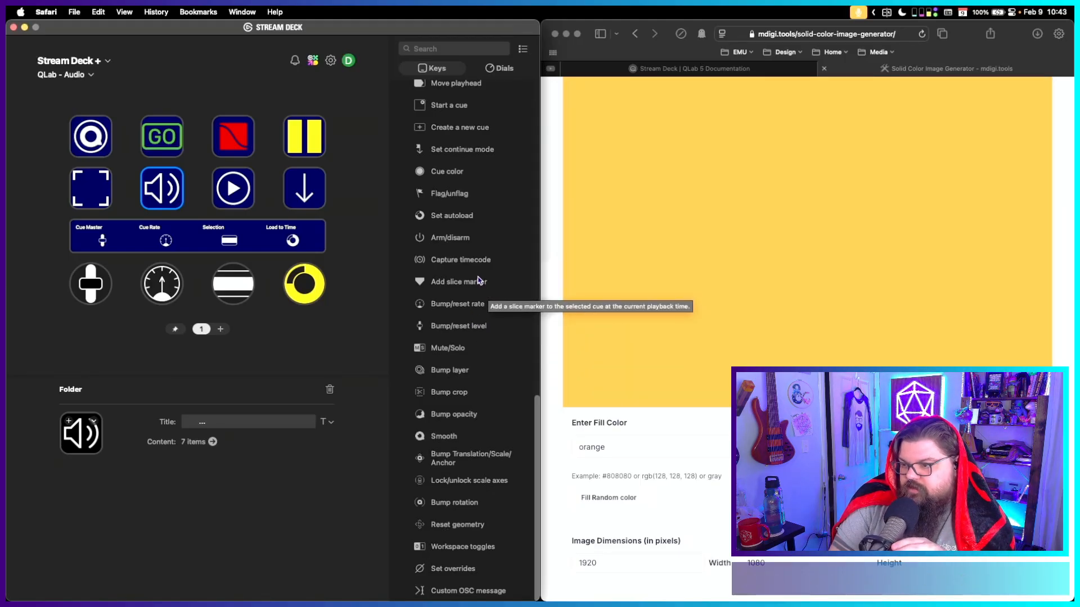
Switch to the QLab Stream Deck documentation in Safari and read the key actions from Arm/disarm through Mute/Solo.
left_click(695, 69)
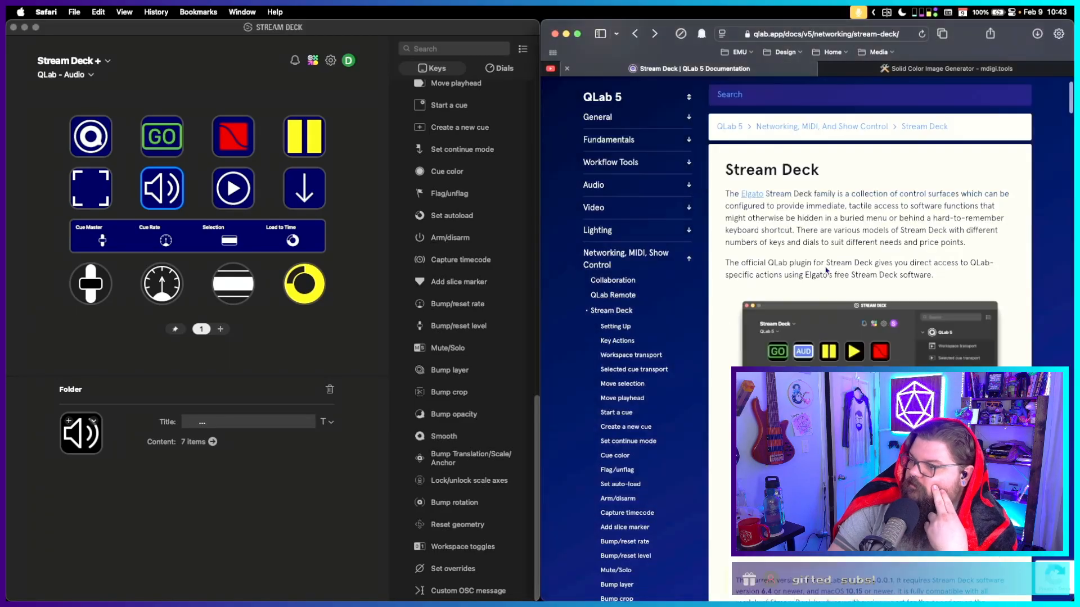
scroll(828, 297, "up", 4)
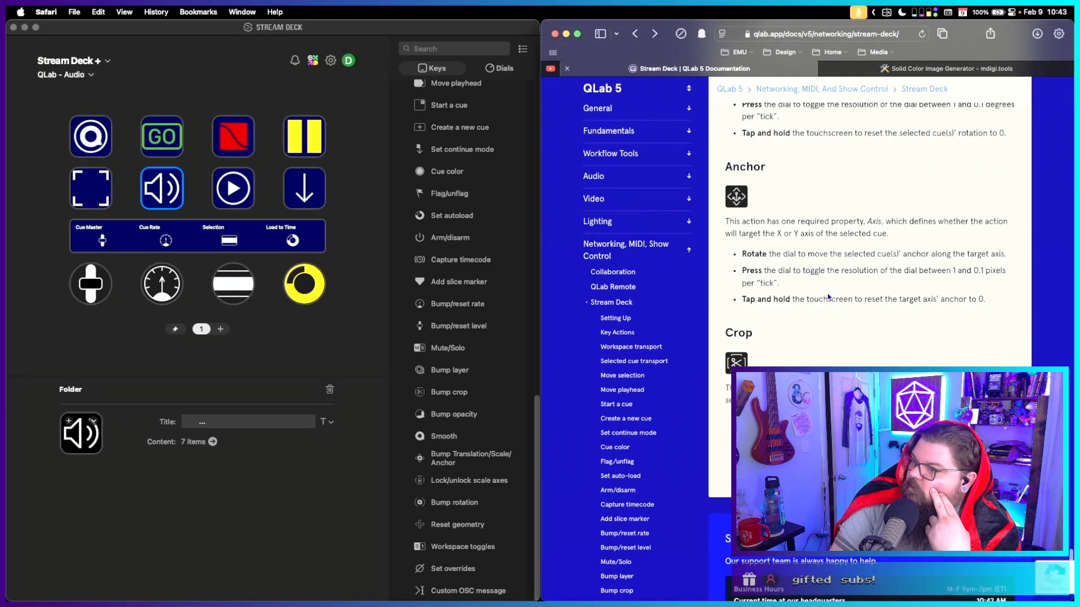
scroll(828, 297, "up", 5)
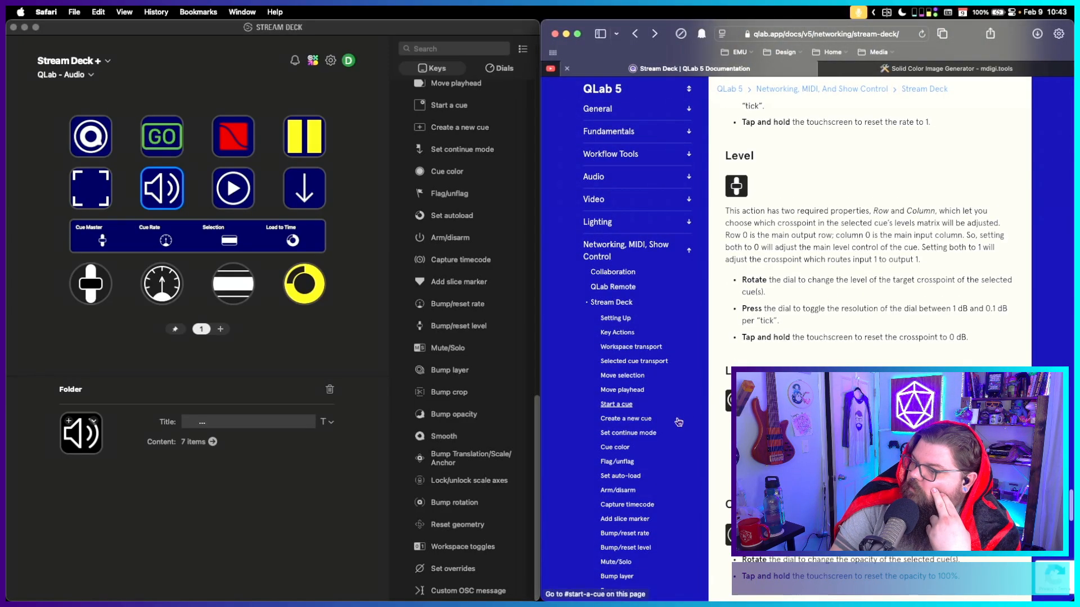
left_click(618, 490)
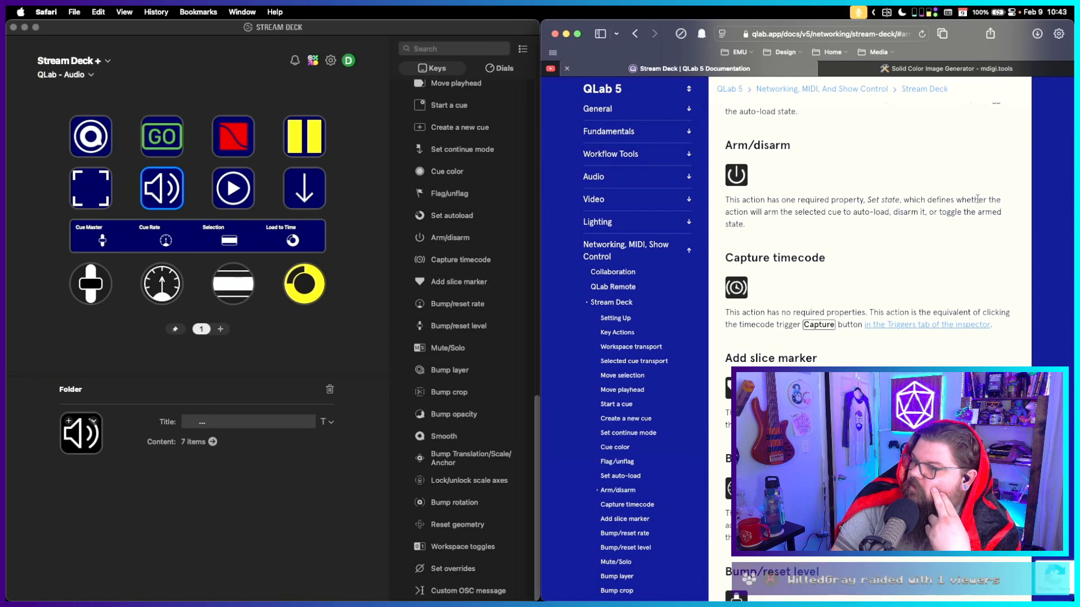
scroll(951, 270, "down", 5)
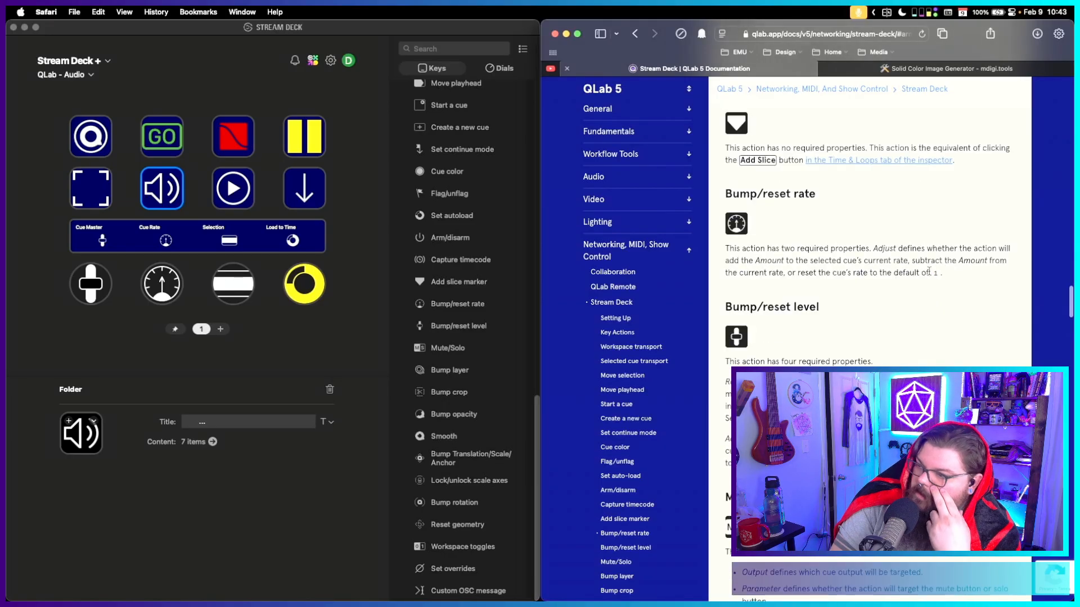
scroll(928, 270, "down", 4)
scroll(929, 275, "down", 4)
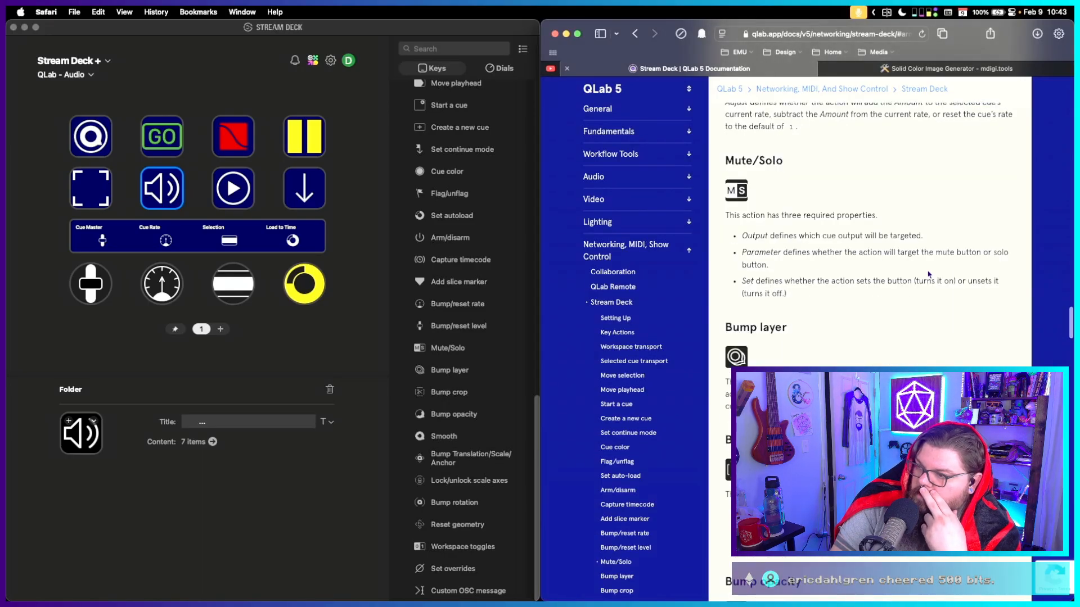
Read the documentation on the Smooth, bump translation, scale axes, rotation, Reset geometry and Workspace toggles key actions.
scroll(929, 275, "down", 10)
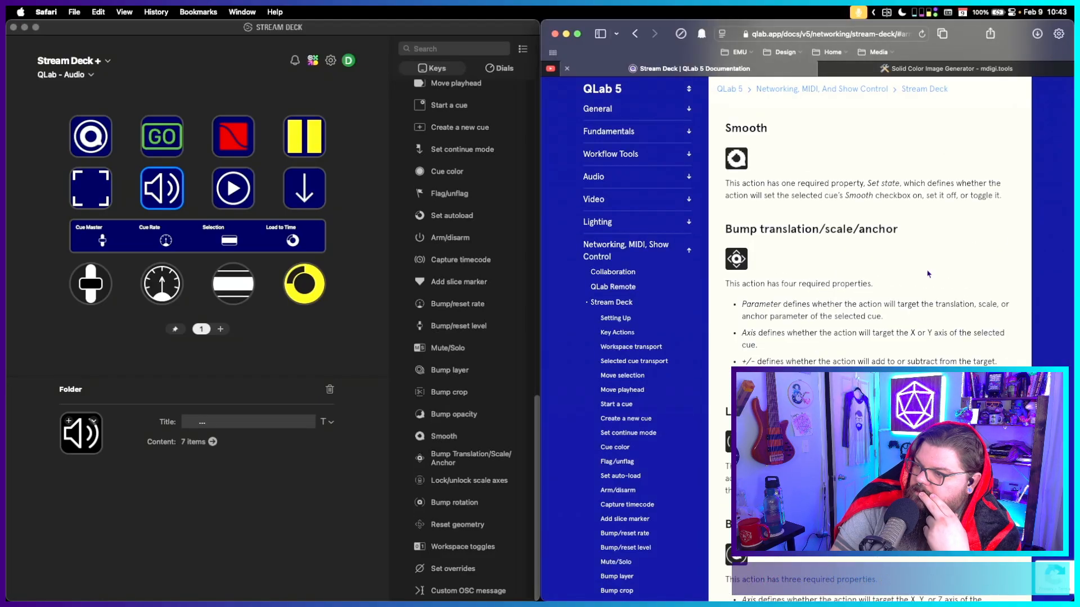
scroll(929, 275, "down", 3)
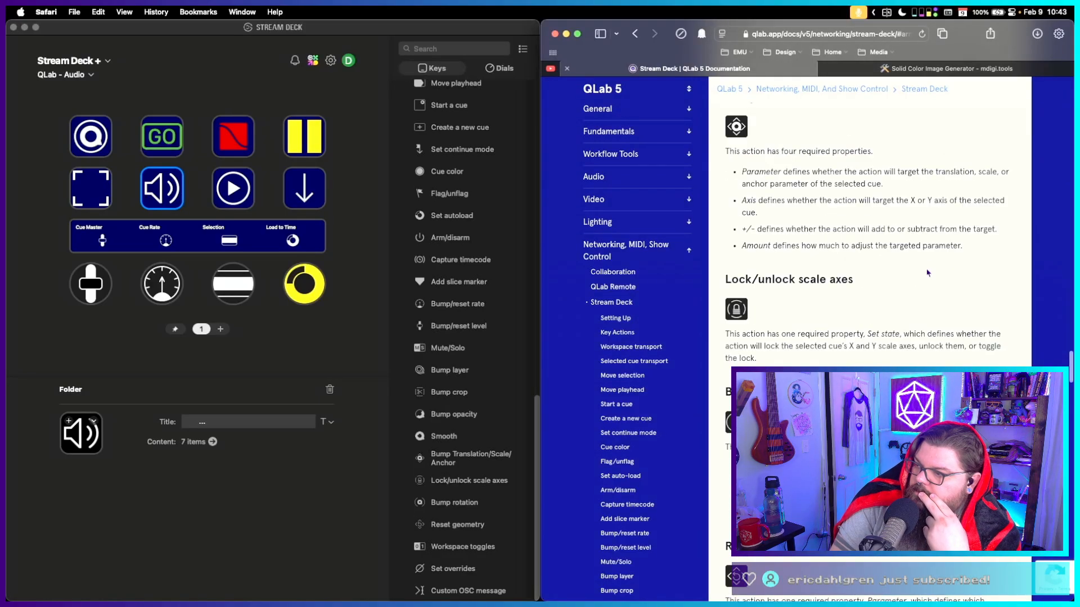
scroll(912, 273, "down", 6)
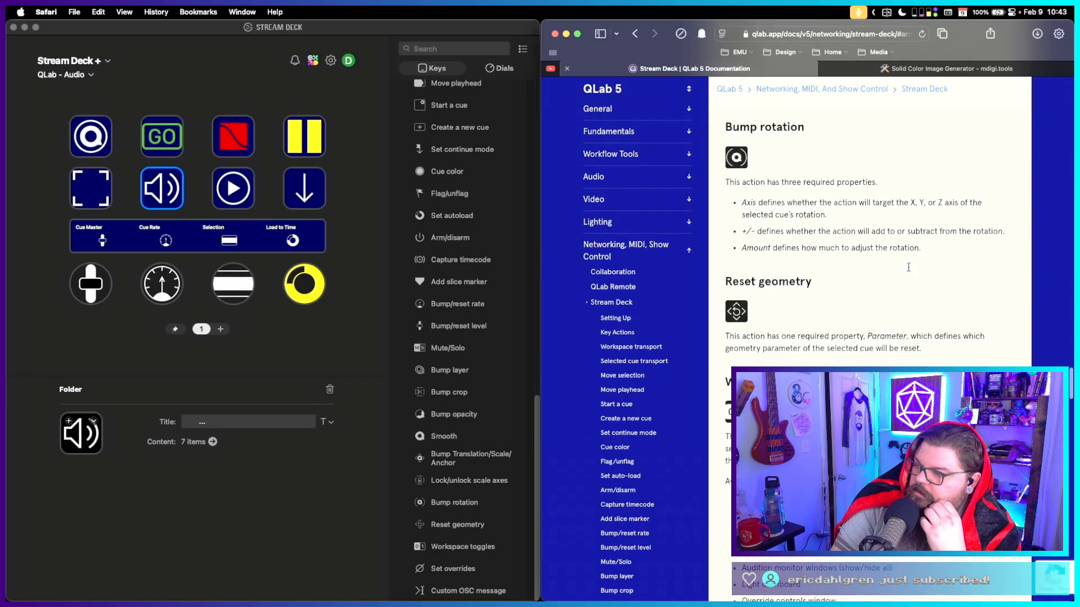
scroll(910, 272, "down", 2)
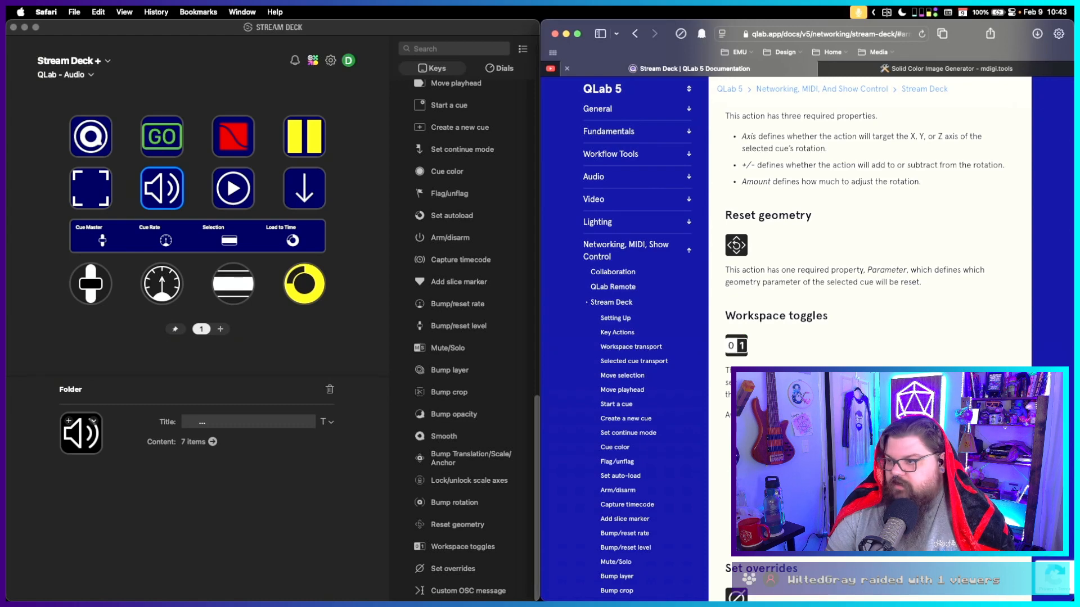
scroll(885, 347, "down", 5)
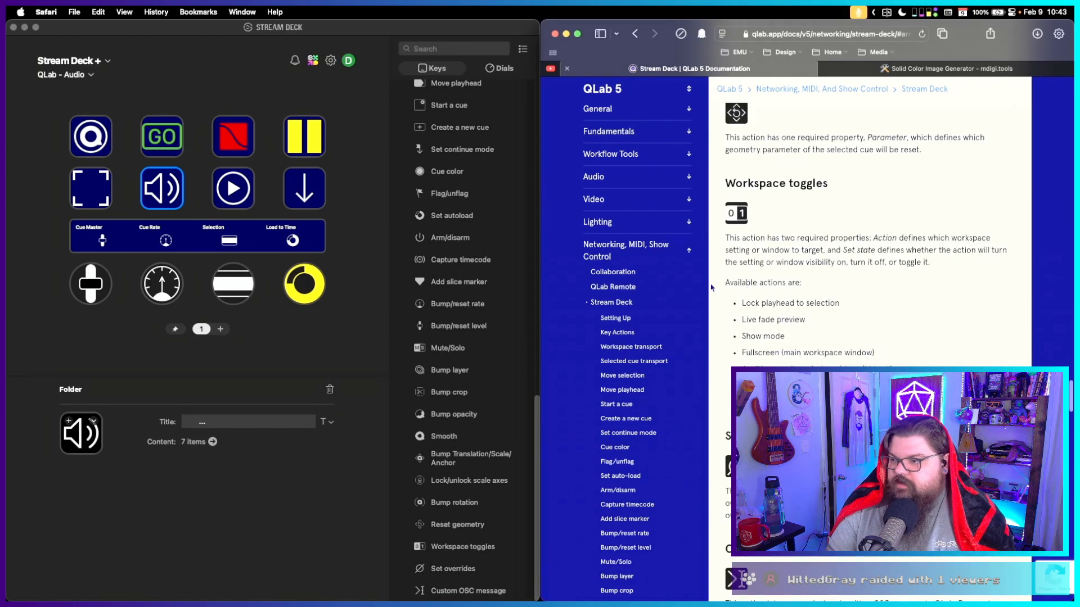
scroll(621, 293, "down", 20)
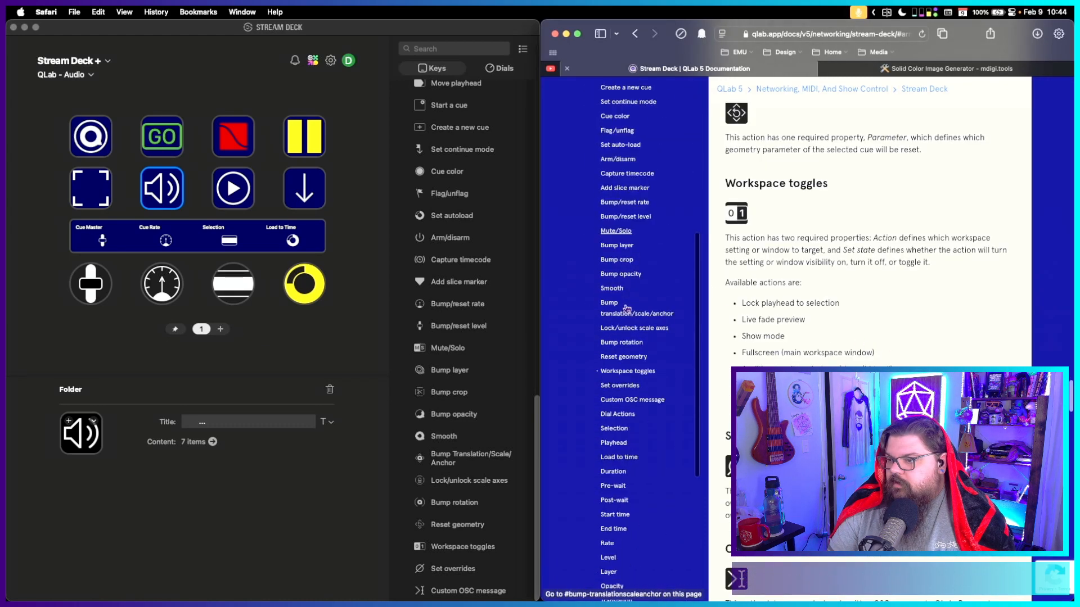
scroll(627, 308, "down", 5)
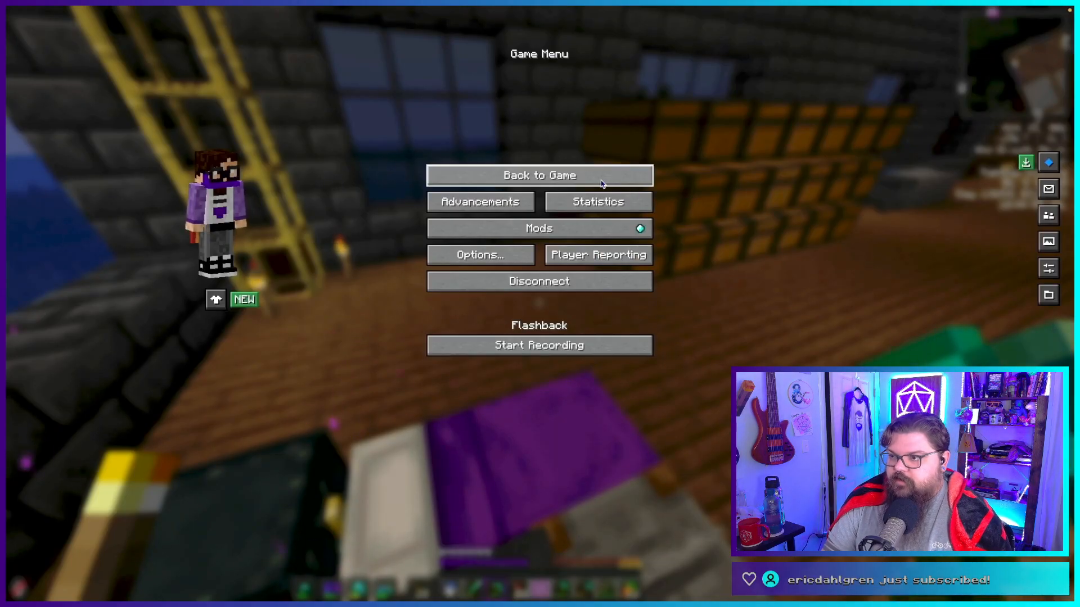
Switch to Minecraft, resume the game, try to sleep in the purple bed and check the carried inventory.
left_click(601, 182)
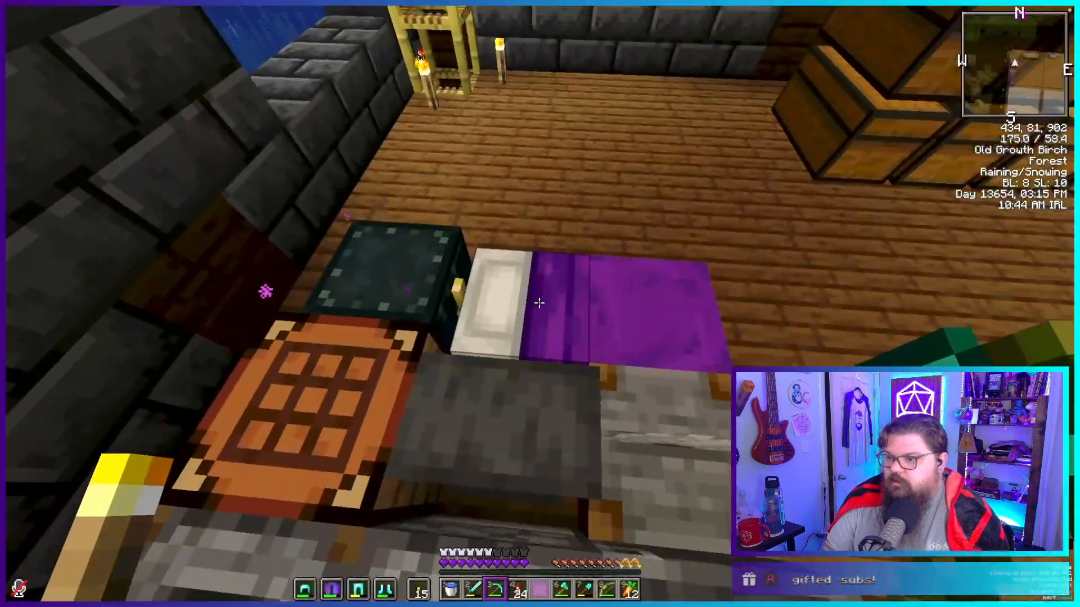
right_click(539, 303)
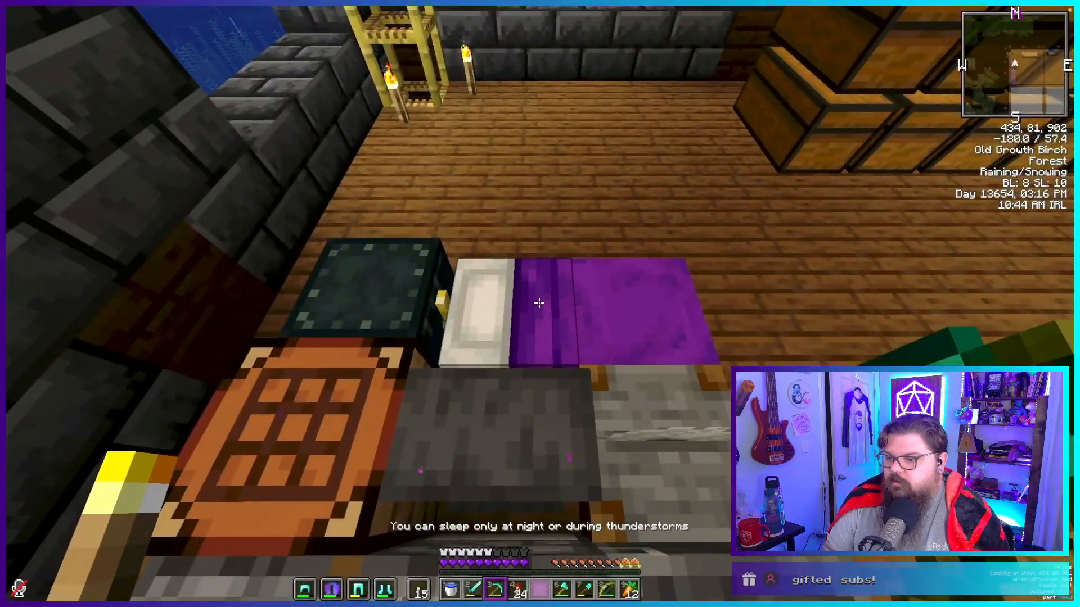
key("5")
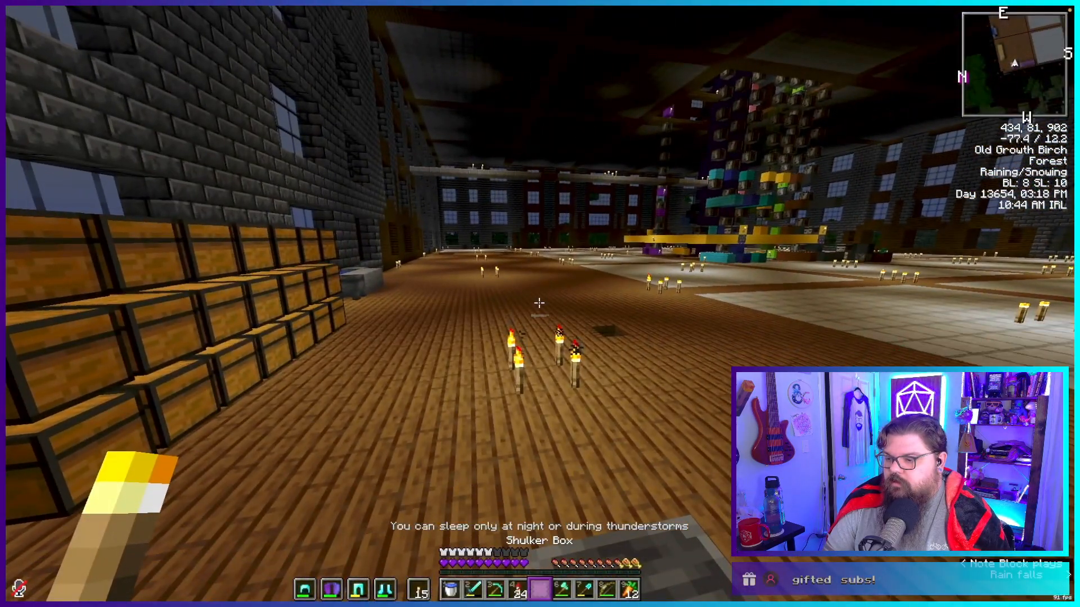
key("e")
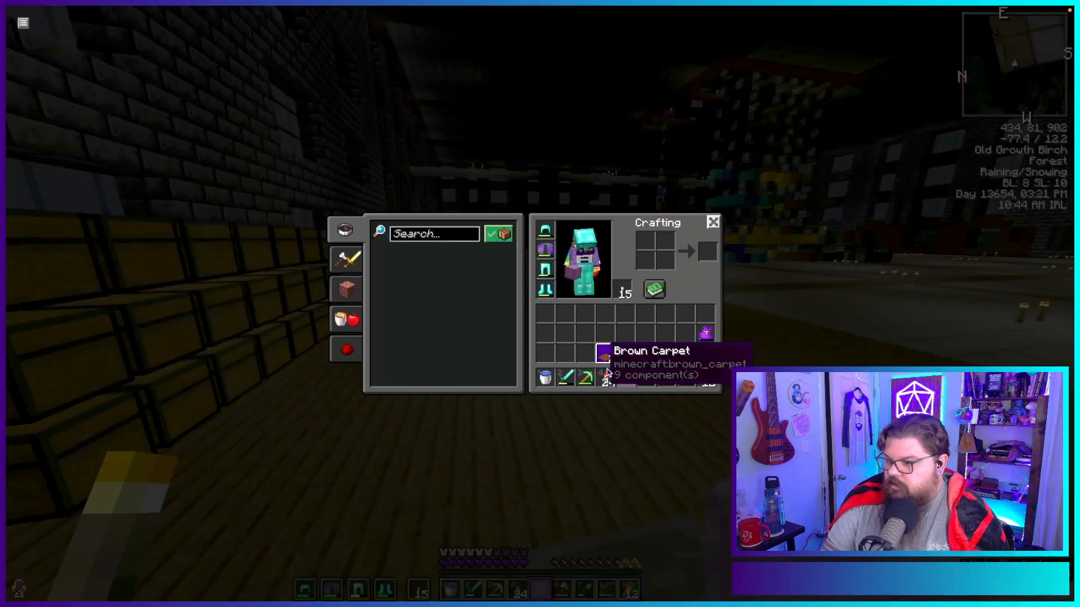
key("e")
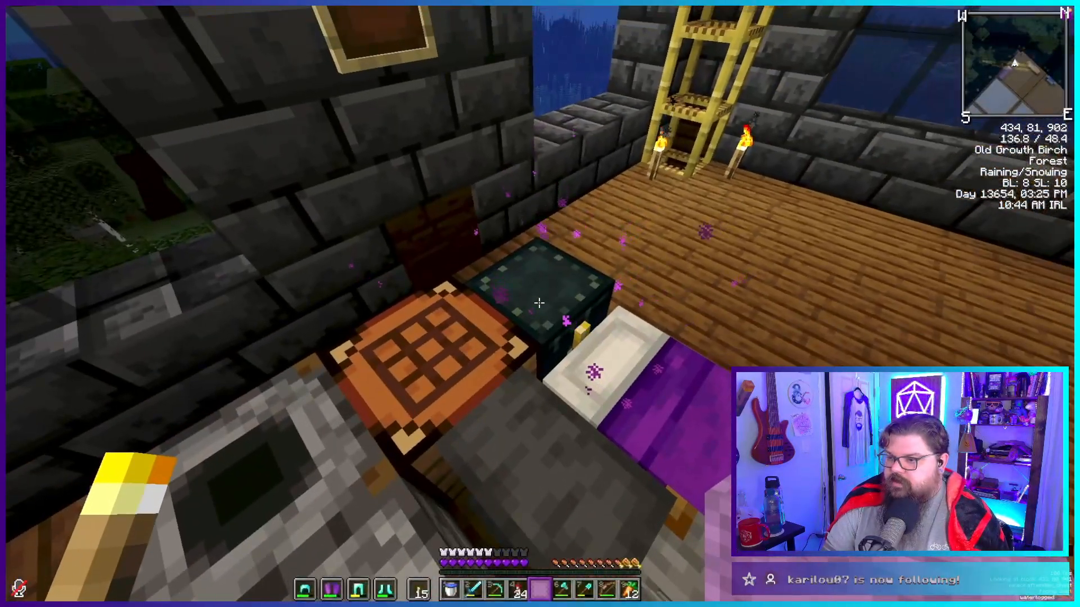
Store the carried shulker box in the ender chest.
right_click(539, 303)
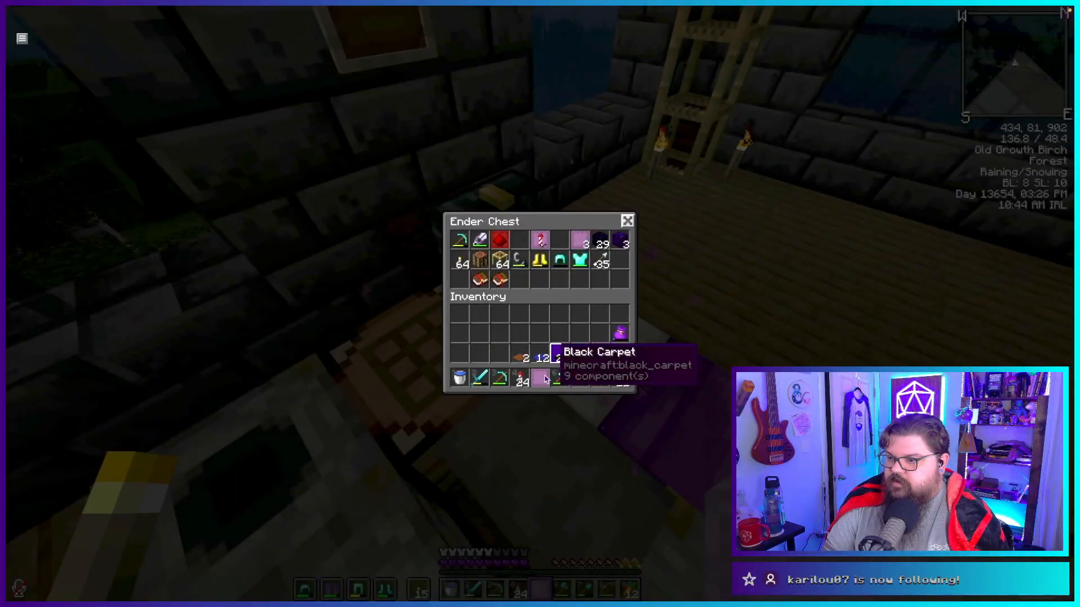
left_click(540, 376, "shift")
key("e")
Move the black and brown carpets and the other leftover stacks of 12, 6 and 9 from the inventory into the shulker box.
right_click(538, 303)
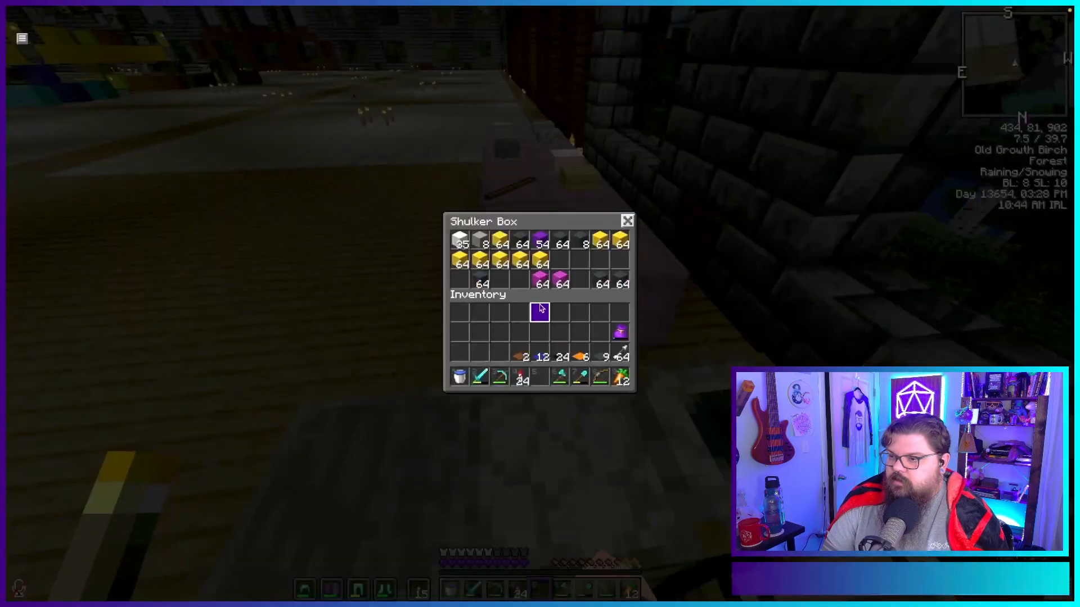
left_click(540, 313)
left_click(619, 331)
left_click(600, 353, "shift")
left_click(580, 352, "shift")
left_click(560, 353, "shift")
left_click(540, 352, "shift")
left_click(519, 353, "shift")
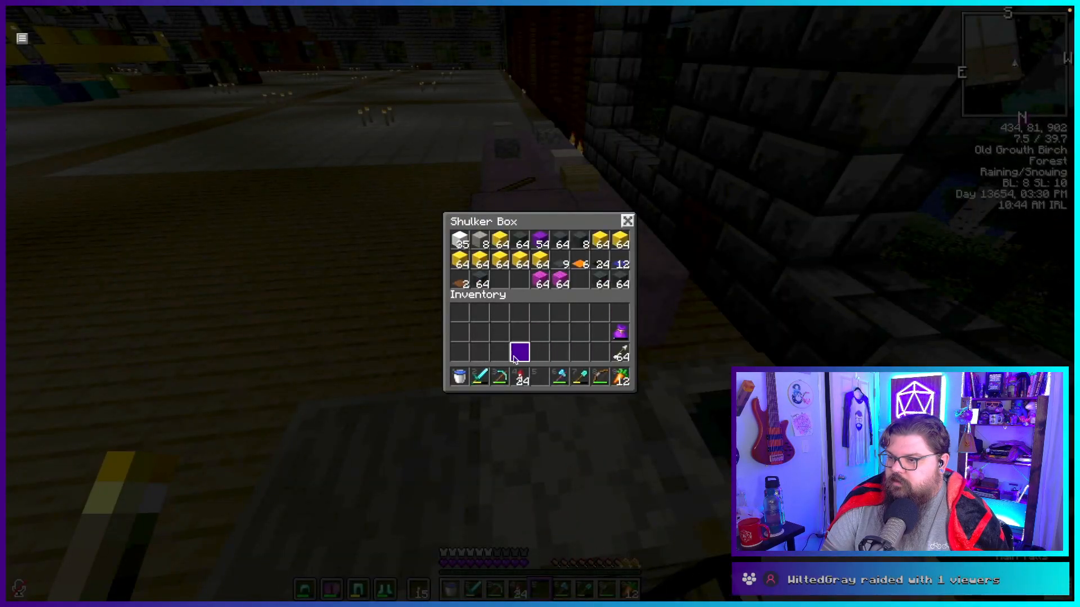
Take the 5 brown carpets from the shulker box of colored blocks and store them with the brown carpets in the other shulker box.
key("e")
right_click(539, 303)
key("5")
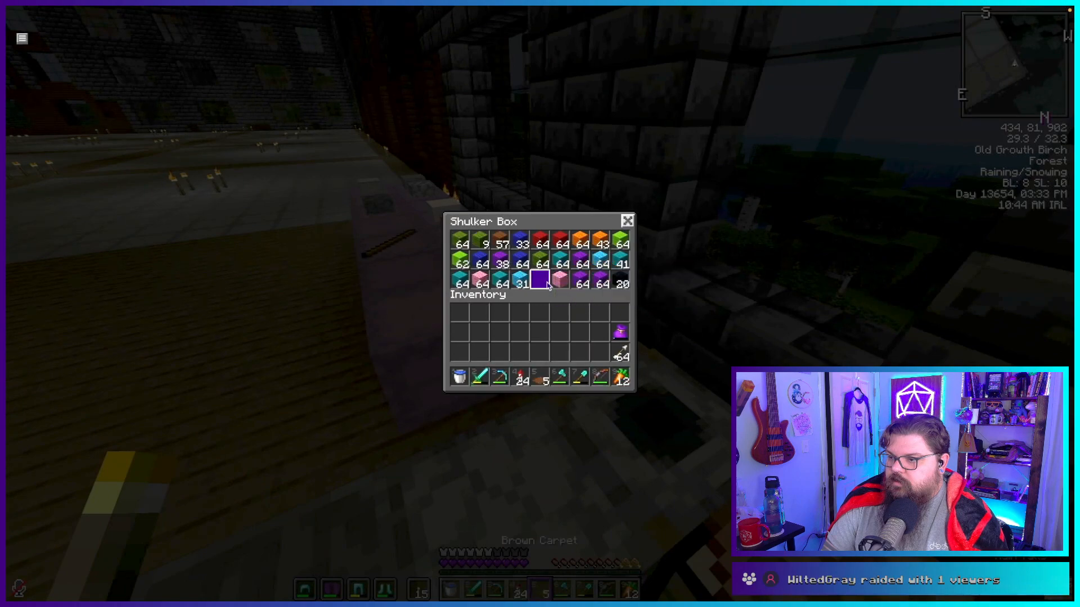
key("e")
right_click(539, 304)
left_click(540, 377, "shift")
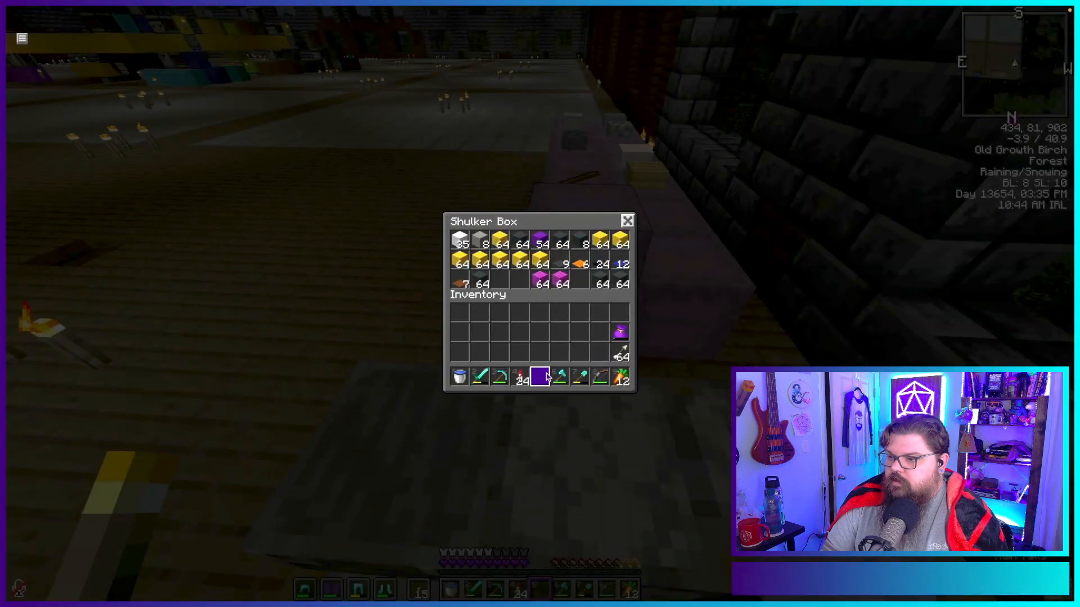
Move the 20 black wool from the shulker box of colored blocks into the shulker box holding the carpets.
key("e")
right_click(539, 303)
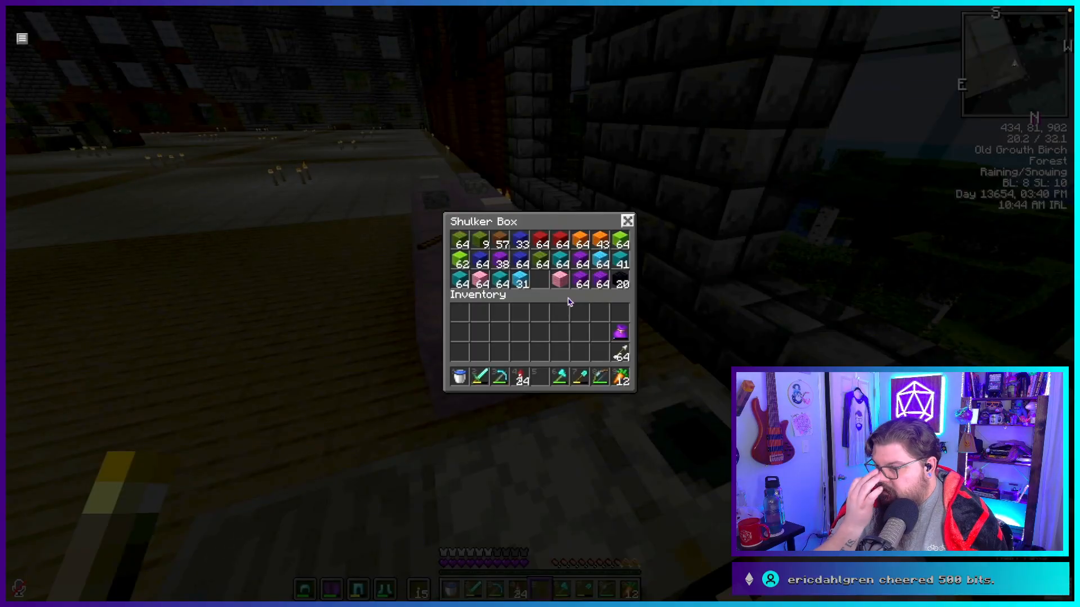
left_click(622, 279, "shift")
key("e")
right_click(540, 304)
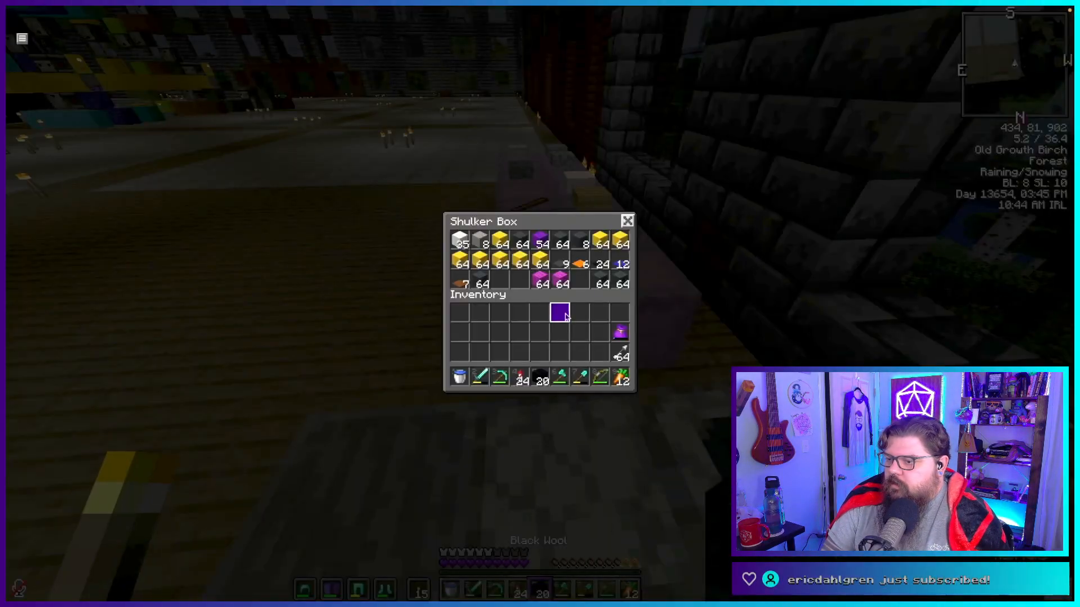
left_click(540, 377, "shift")
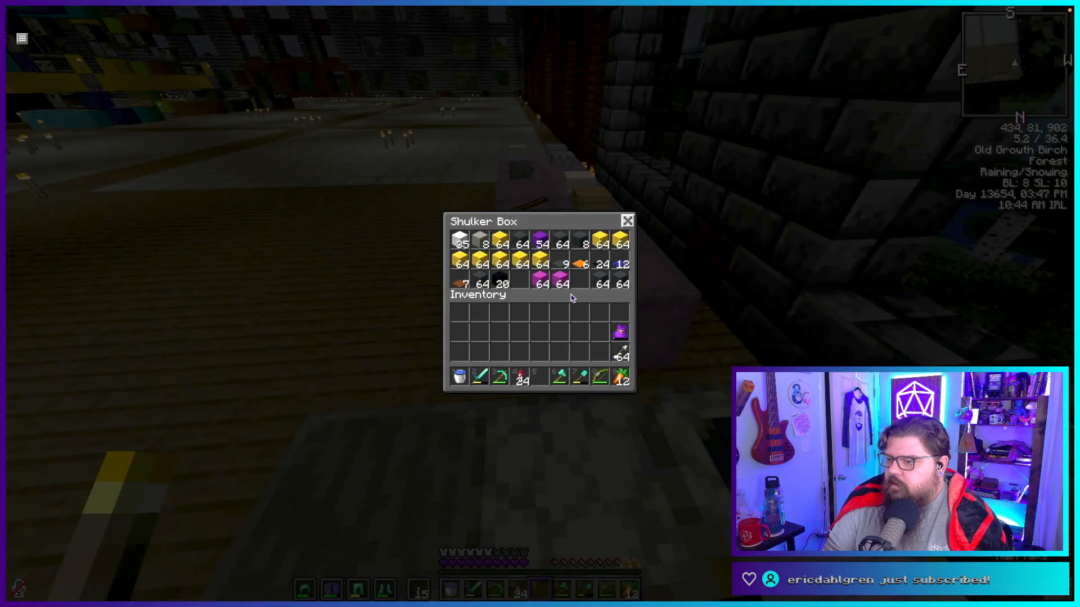
Take both stacks of 64 magenta wool and the 54 purple blocks out of the shulker box.
left_click(560, 279, "shift")
left_click(541, 280, "shift")
left_click(540, 241, "shift")
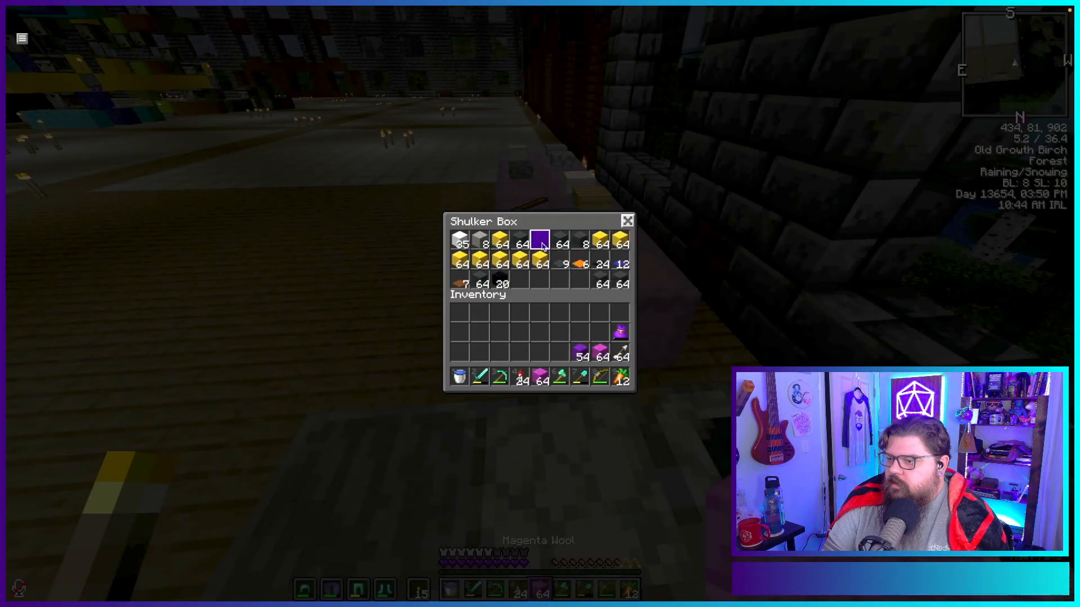
key("Escape")
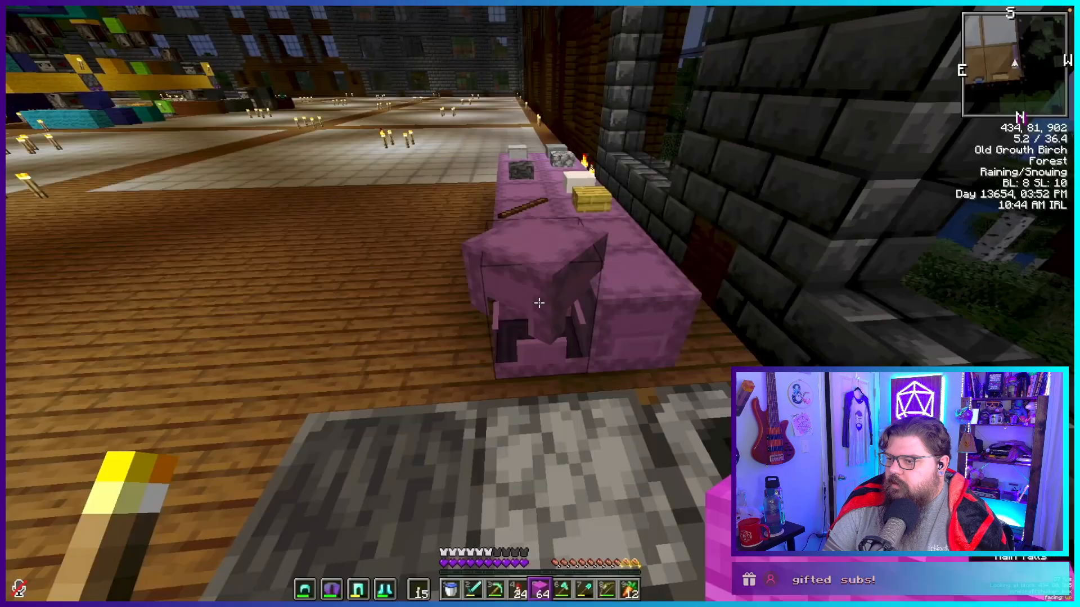
Store the 54 purple wool in the shulker box of colored blocks, keeping both stacks of 64 magenta wool in the inventory.
right_click(540, 304)
left_click(540, 378, "shift")
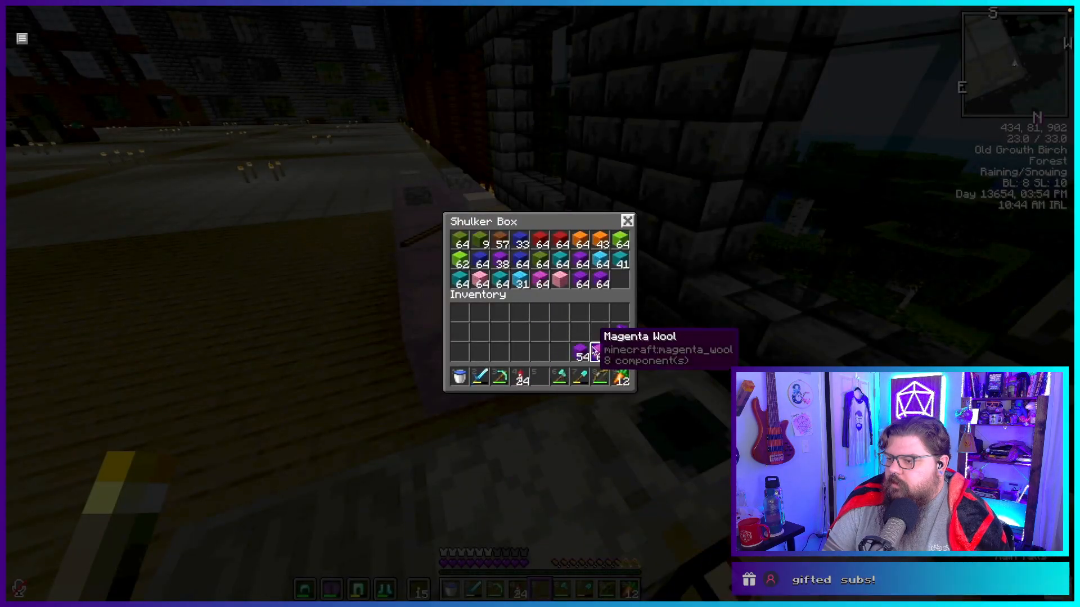
left_click(600, 352, "shift")
left_click(580, 353, "shift")
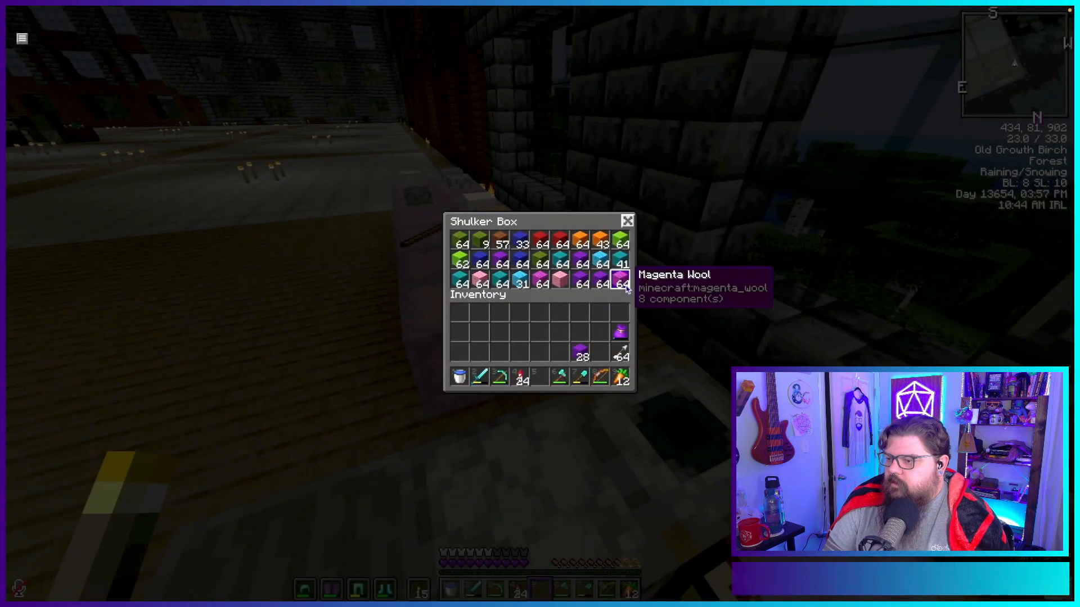
left_click(621, 279, "shift")
left_click(540, 279, "shift")
left_click(582, 351, "shift")
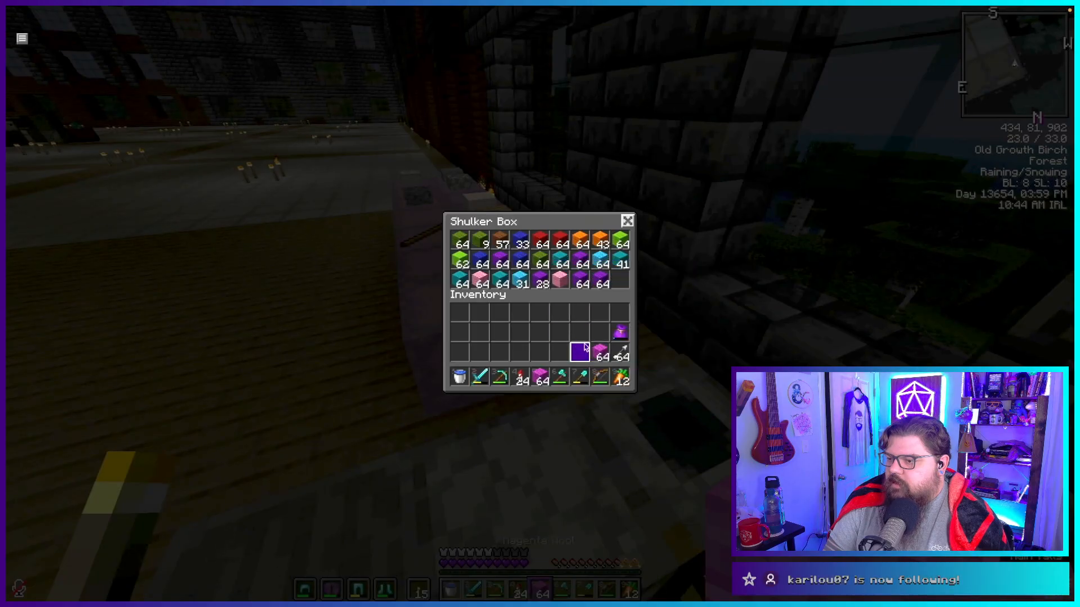
key("e")
Move both stacks of 64 magenta wool from the inventory into the shulker box holding the carpets and yellow blocks.
right_click(540, 304)
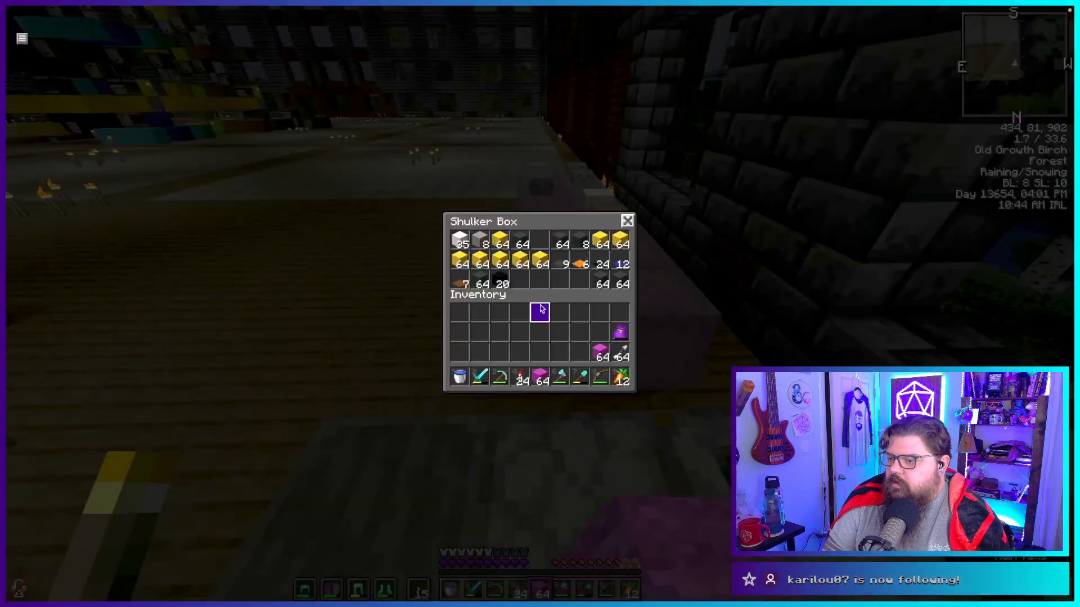
left_click(600, 352, "shift")
left_click(541, 377, "shift")
key("e")
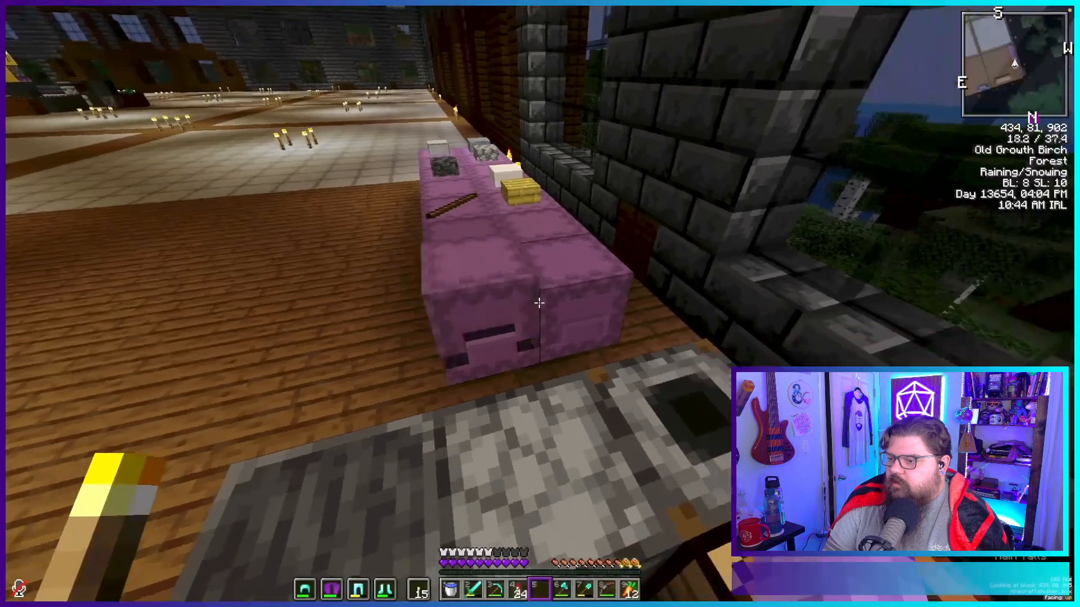
Check the contents of both shulker boxes and sort the box of colored blocks by color.
right_click(540, 304)
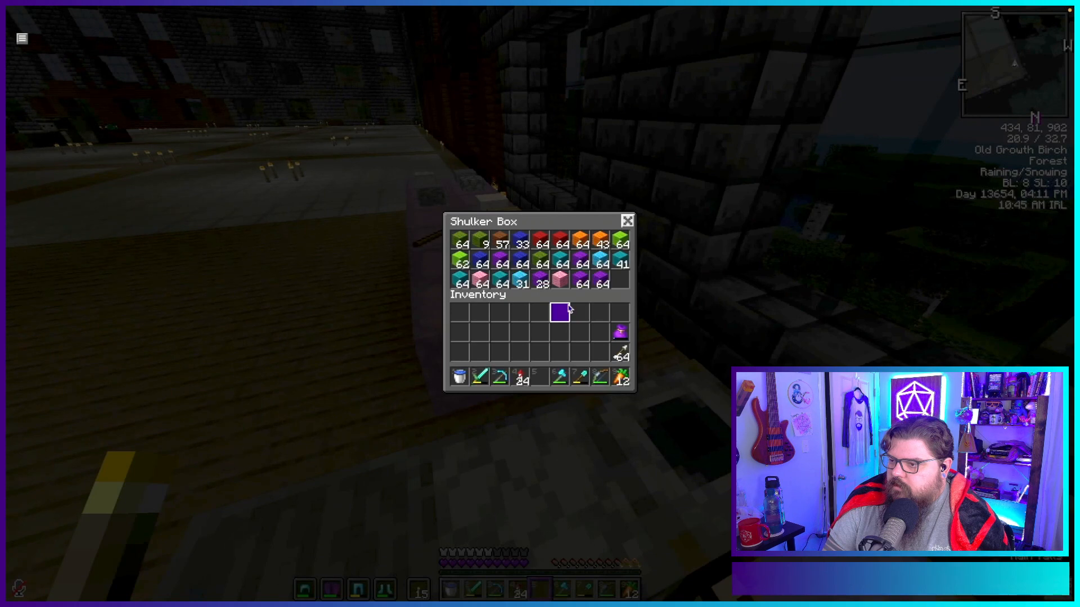
key("e")
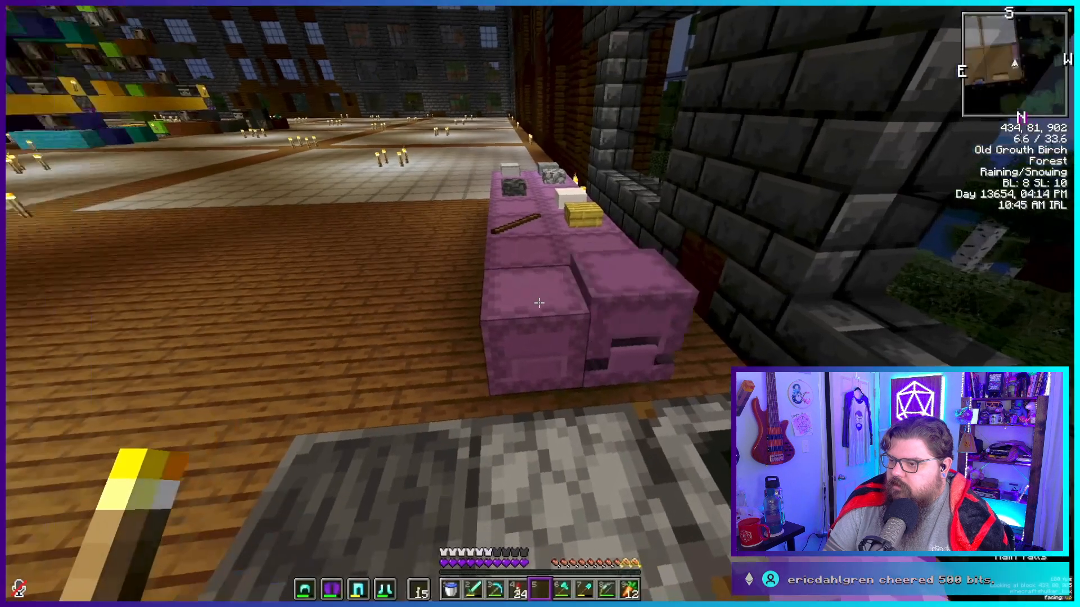
right_click(540, 304)
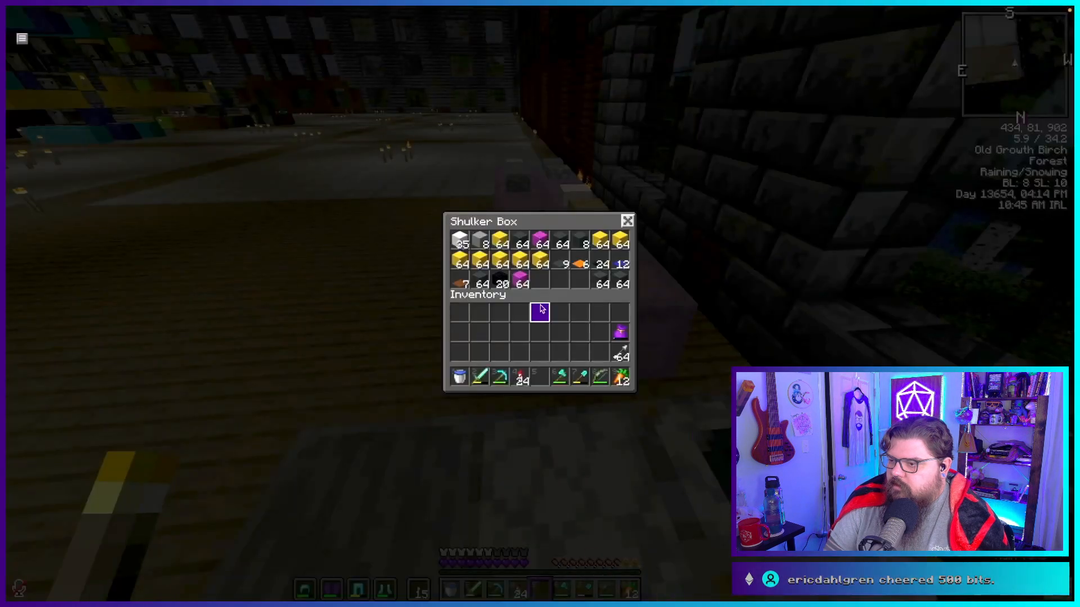
middle_click(554, 279)
key("e")
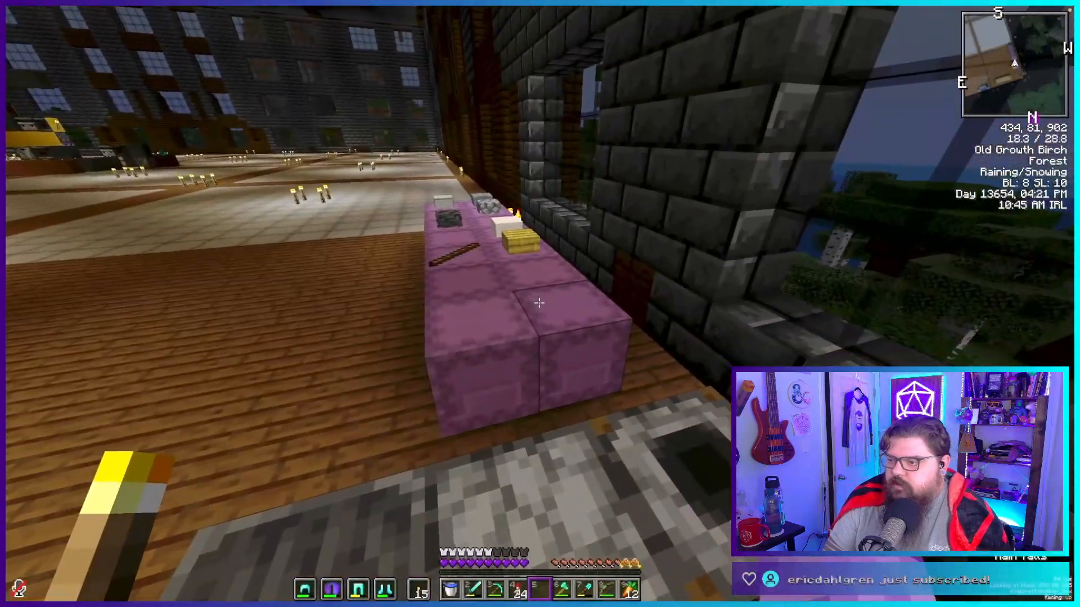
right_click(538, 303)
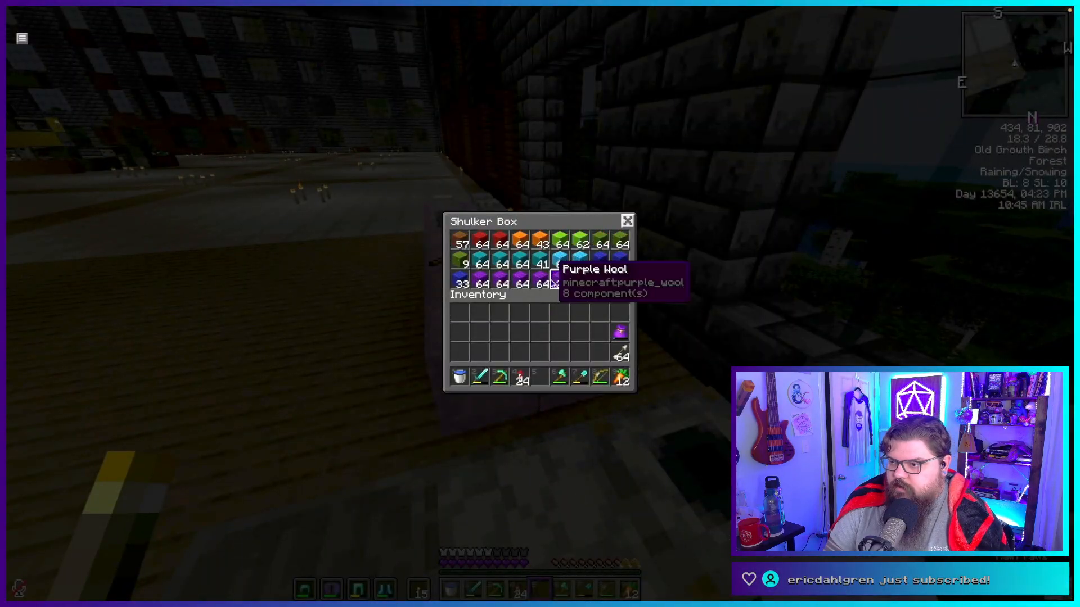
key("e")
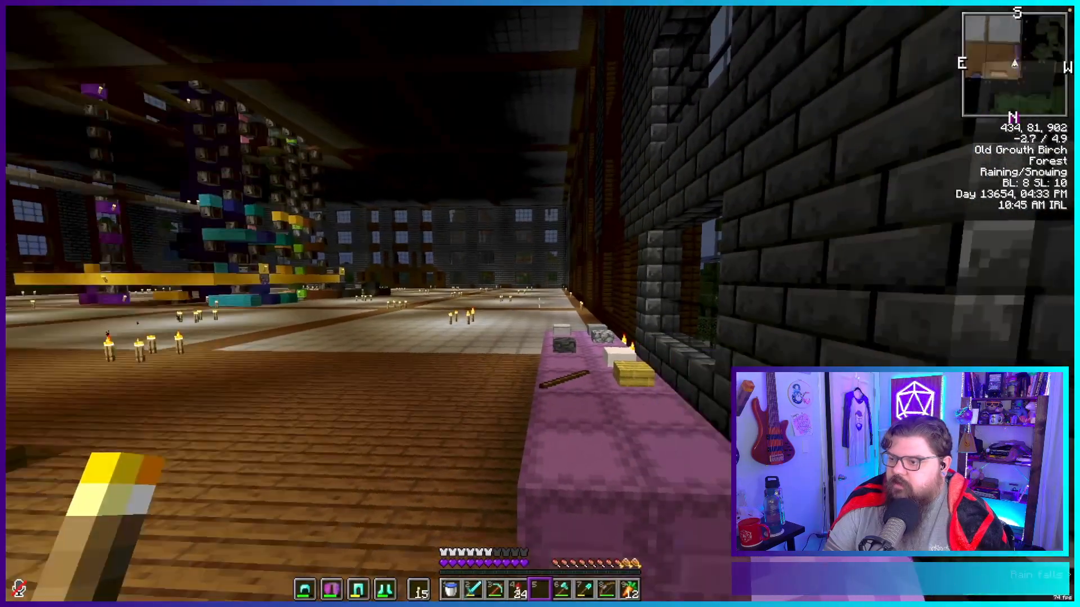
Leave the shulker boxes and fly up with firework rockets to the black redstone lines on the upper floor.
key("w")
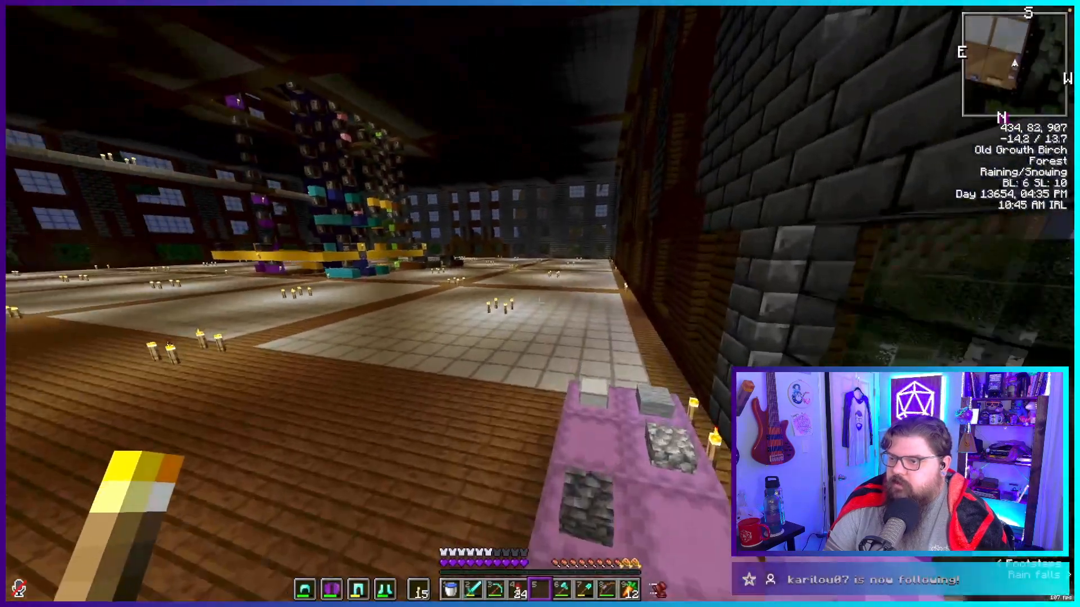
key("w")
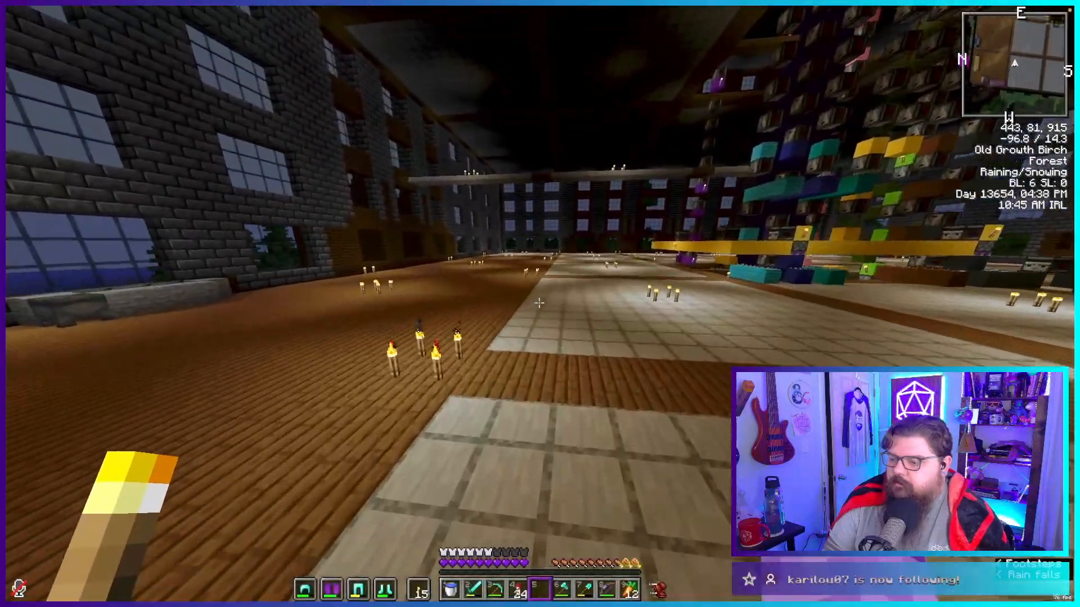
key("w")
key("w")
key("4")
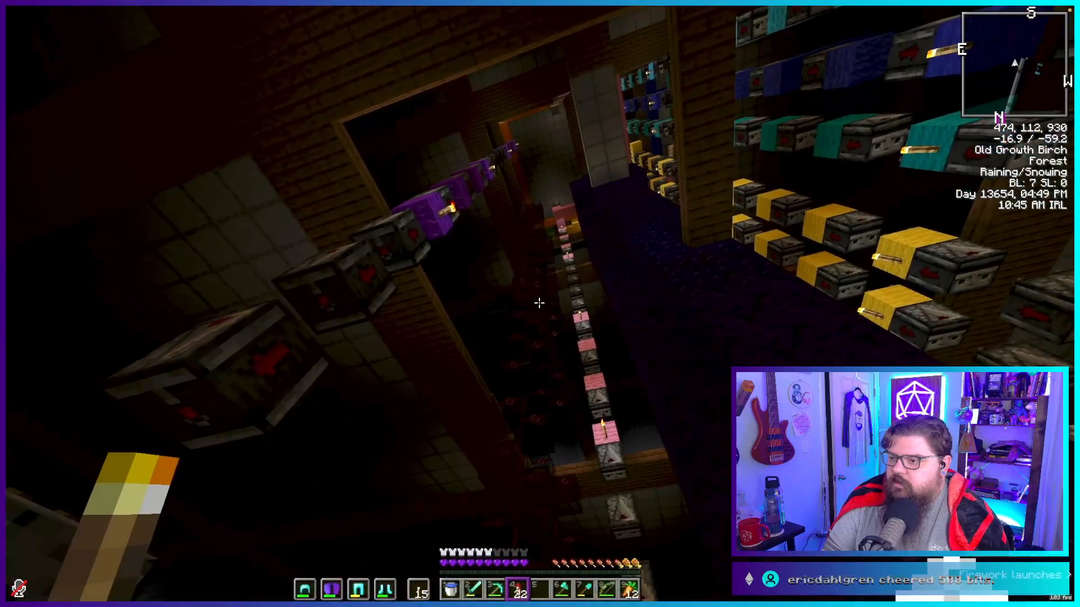
right_click(539, 304)
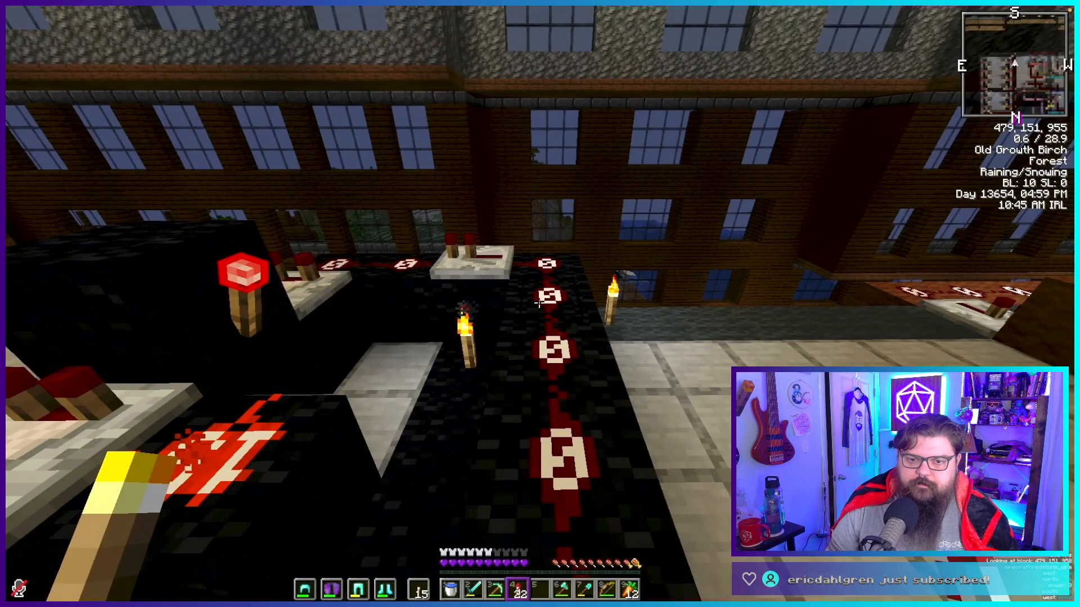
key("Escape")
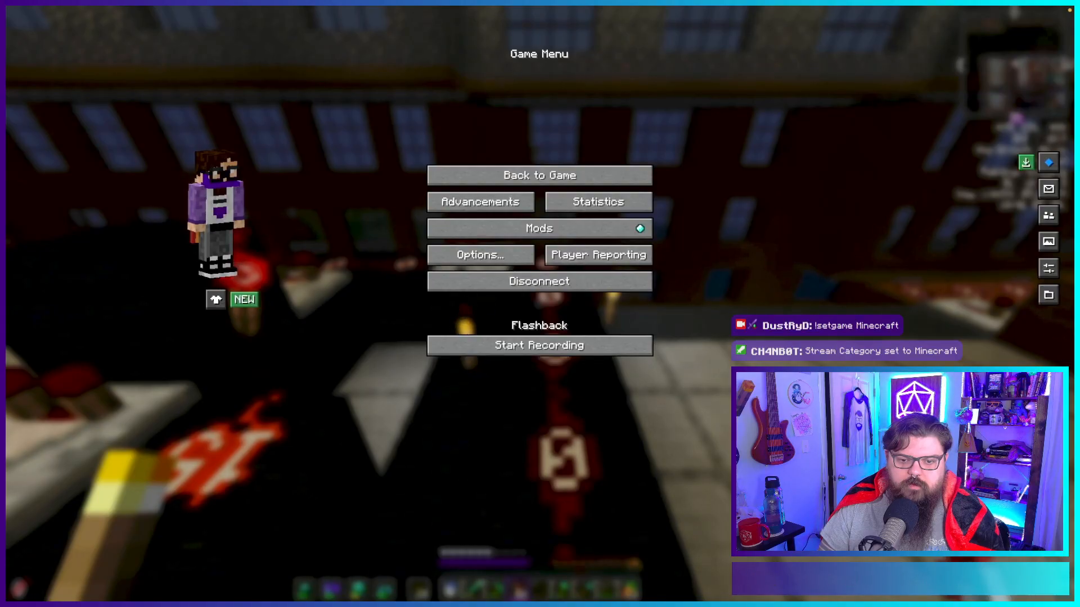
key("Escape")
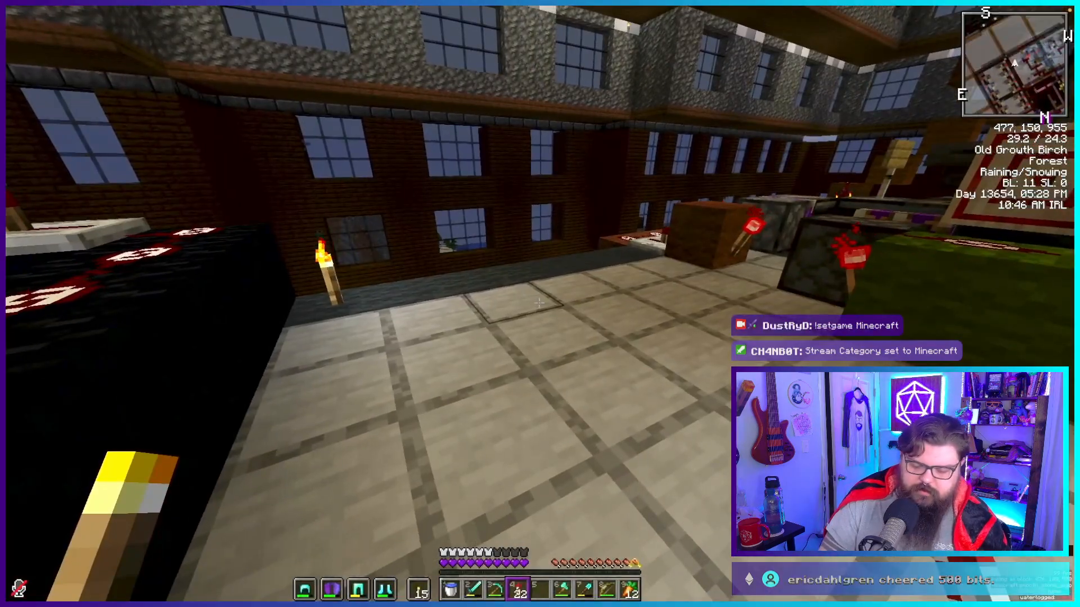
Enable Freecam and survey the black redstone lines and dispenser rows on the upper floor.
key("F4")
key("w")
key("shift")
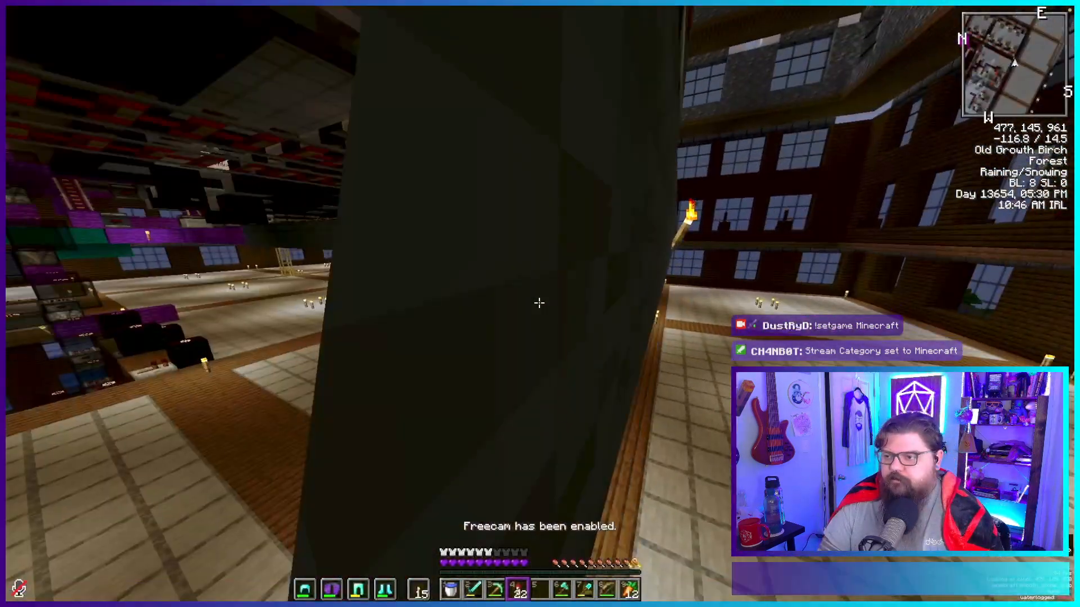
key("d")
key("space")
key("w")
key("w")
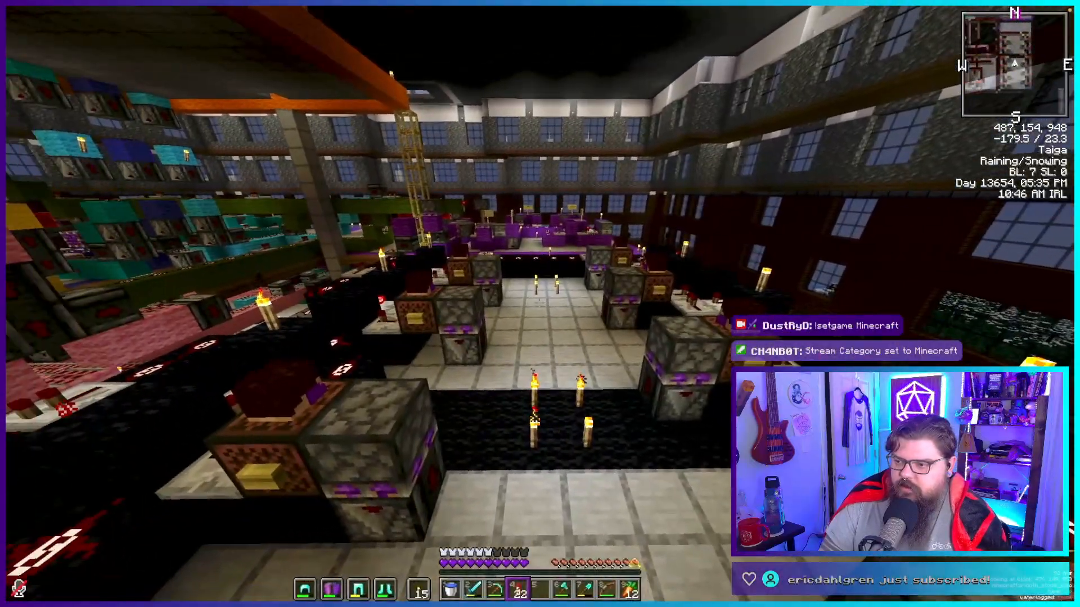
Examine the labelled rail lines beneath the redstone floor, including the success and obstacle signs, and view the whole floor from above.
key("w")
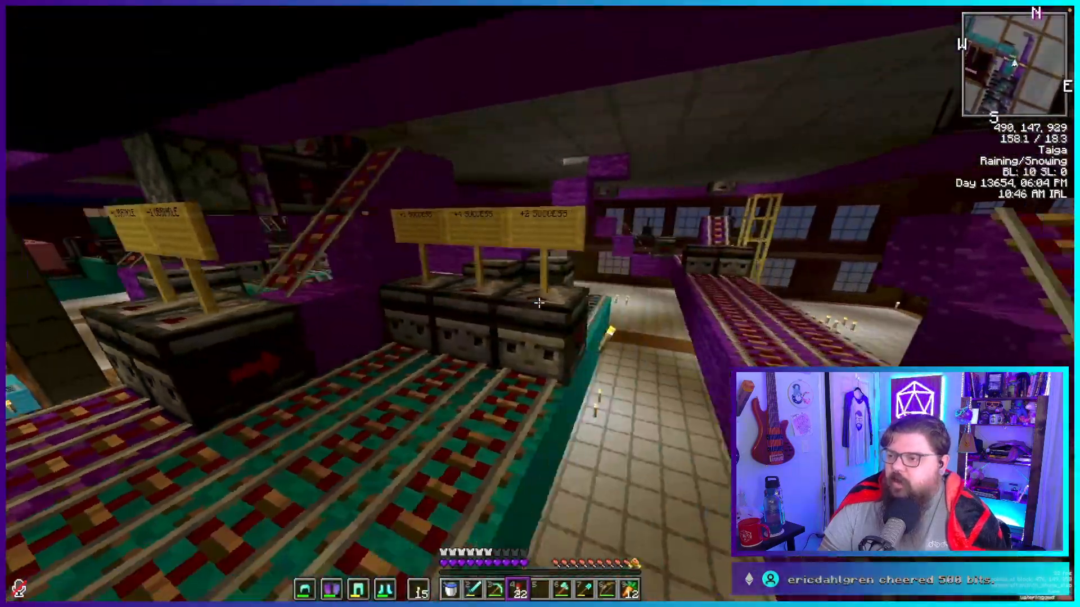
key("w")
key("d")
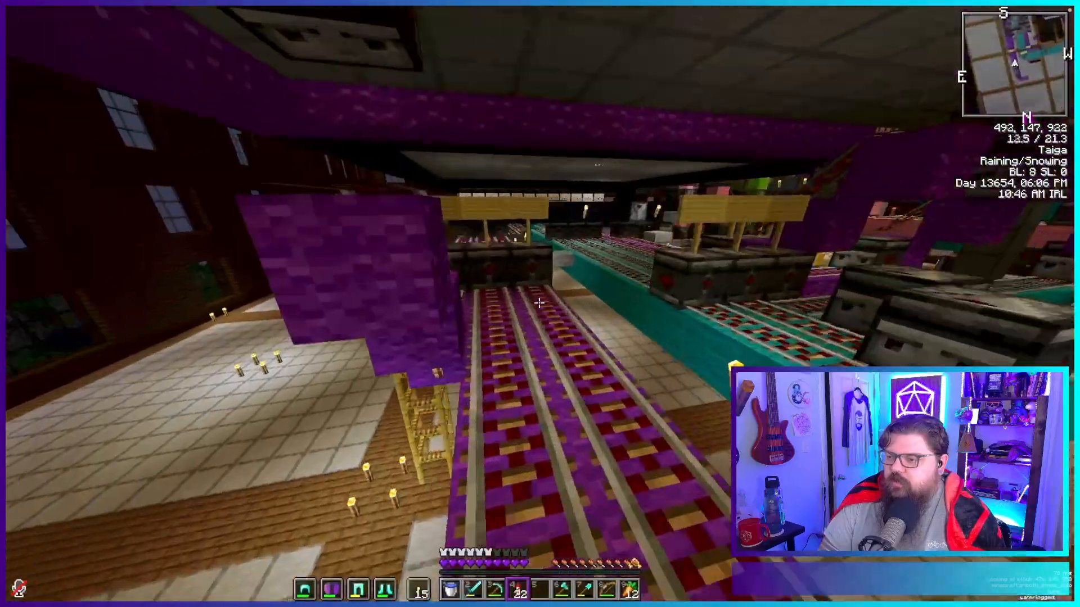
key("w")
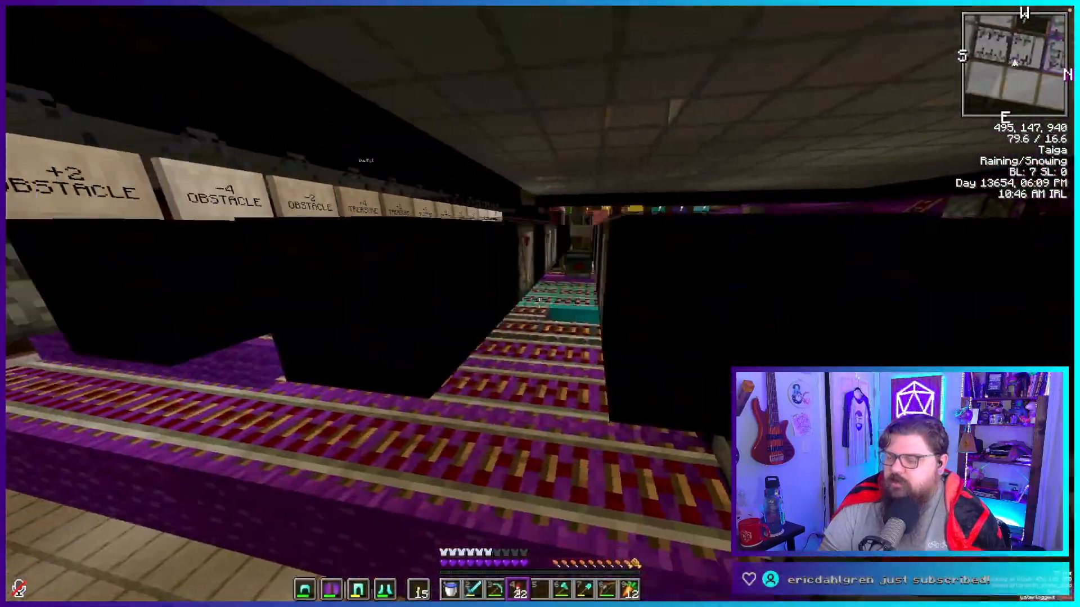
key("w")
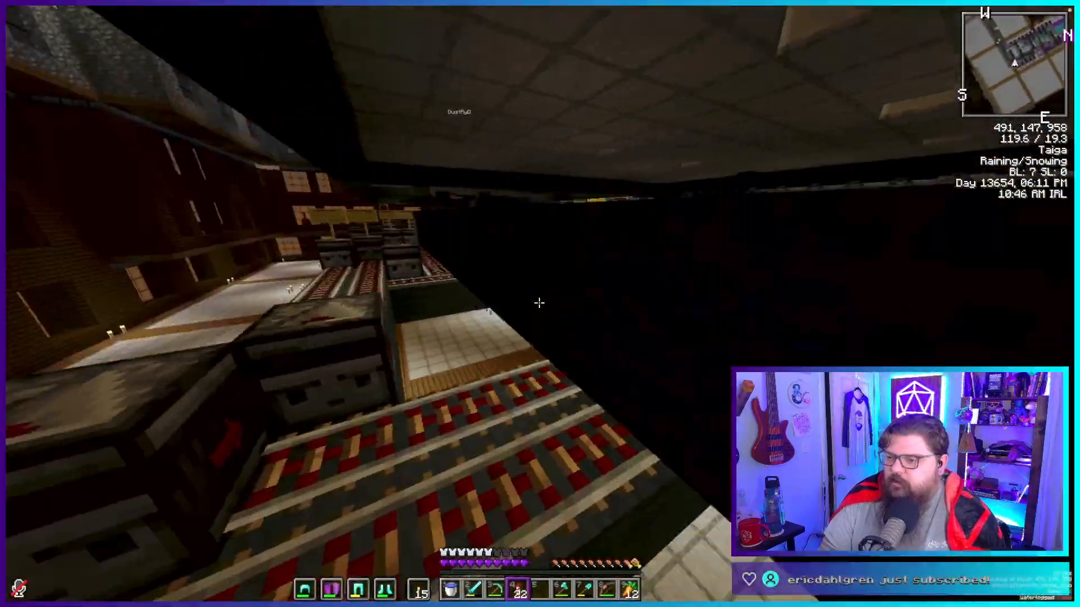
key("w")
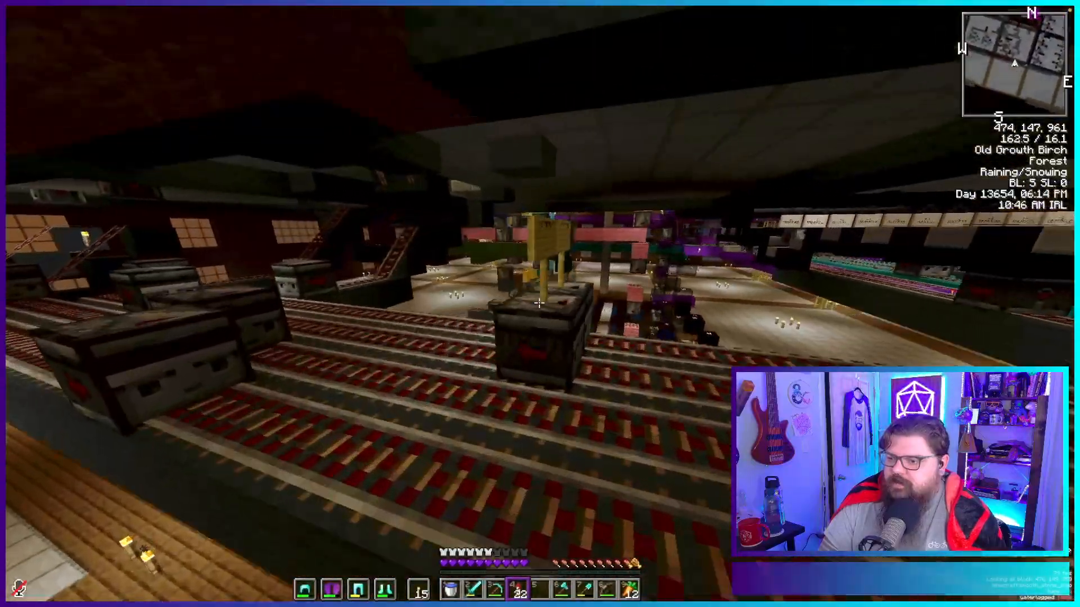
key("d")
key("space")
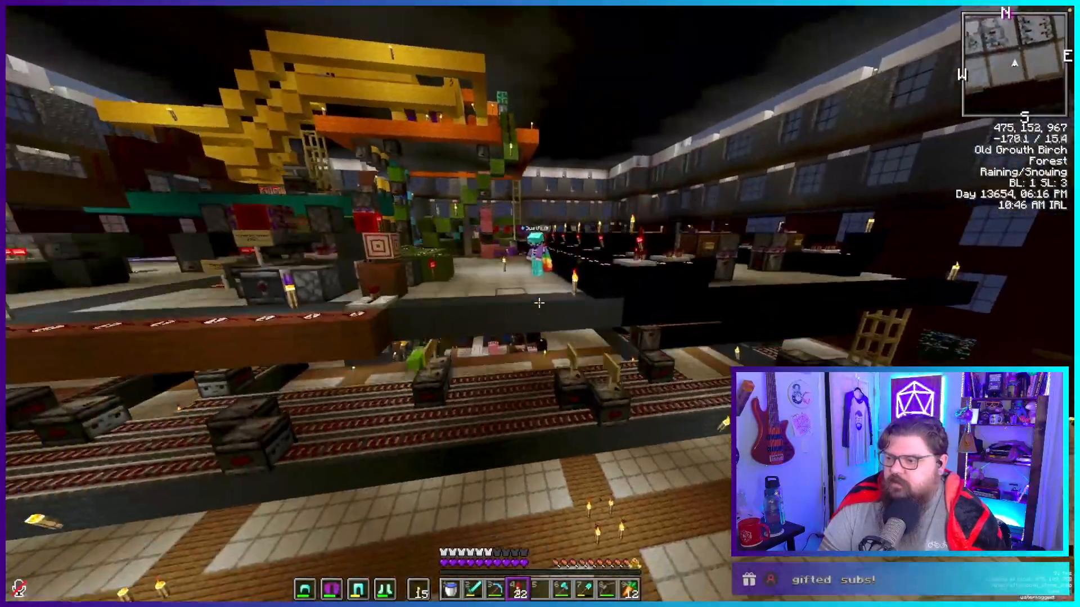
key("w")
key("d")
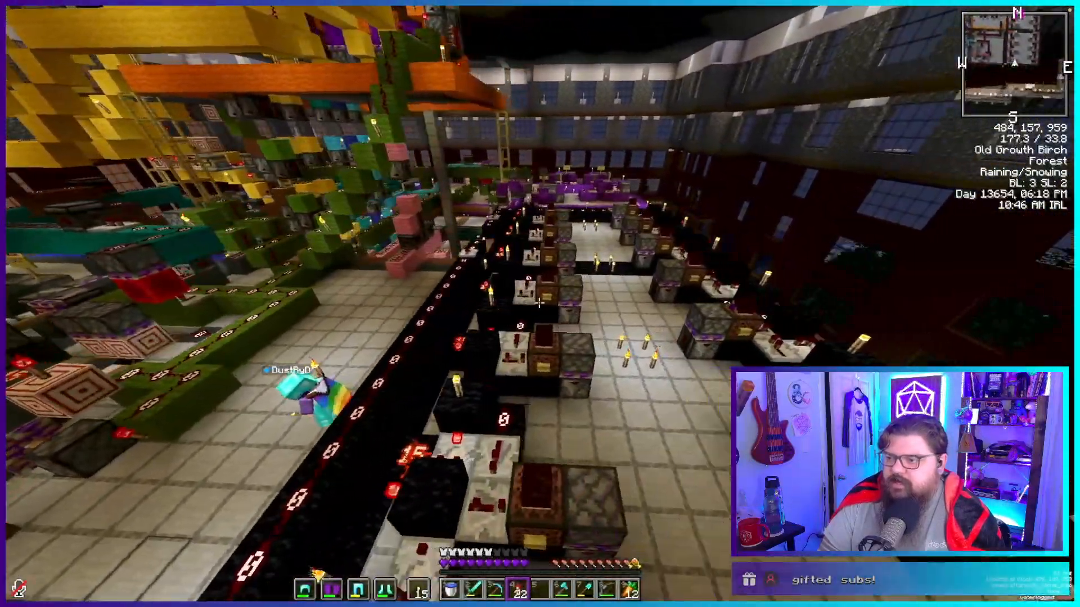
key("d")
key("a")
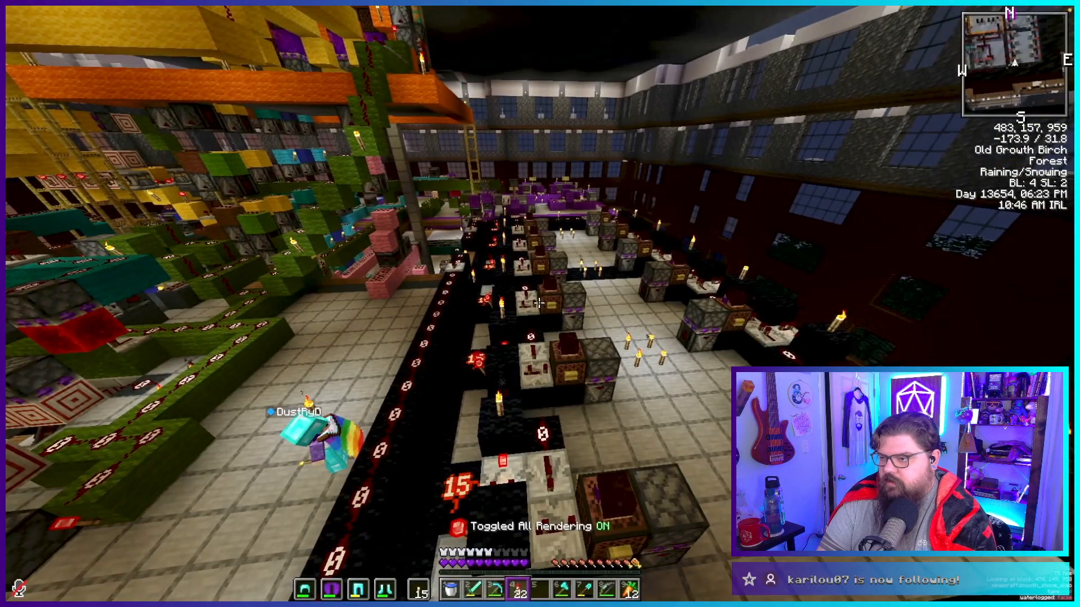
Load the shared server placement Hotel Paradox 6 in Litematica and return to the game.
key("m")
left_click(462, 58)
left_click(678, 78)
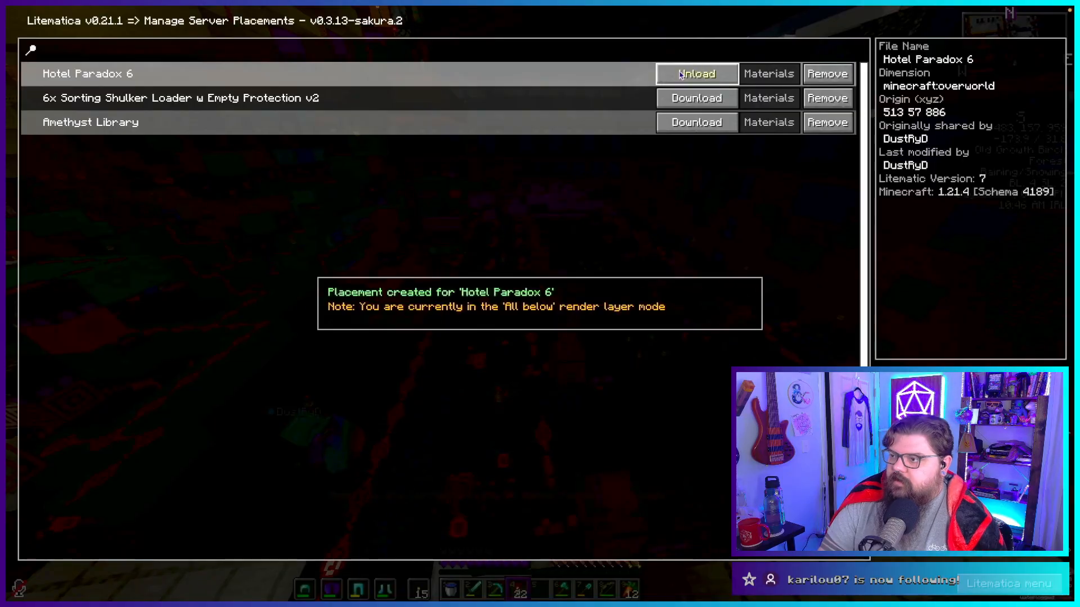
key("Escape")
key("Escape")
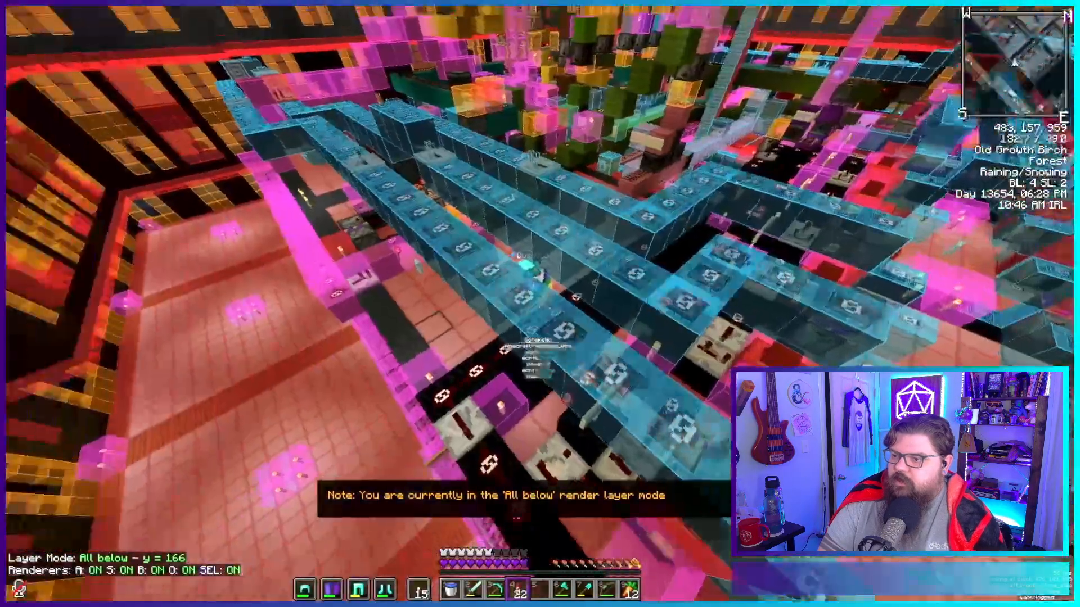
Examine the Hotel Paradox 6 schematic overlay along the planned redstone lines around the upper floor.
key("w")
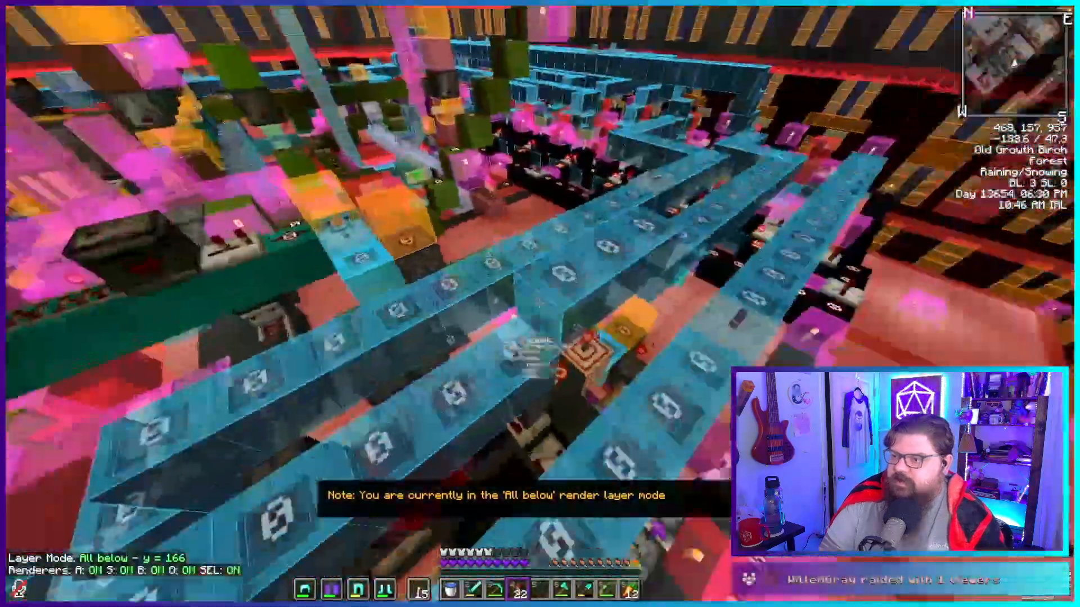
key("w")
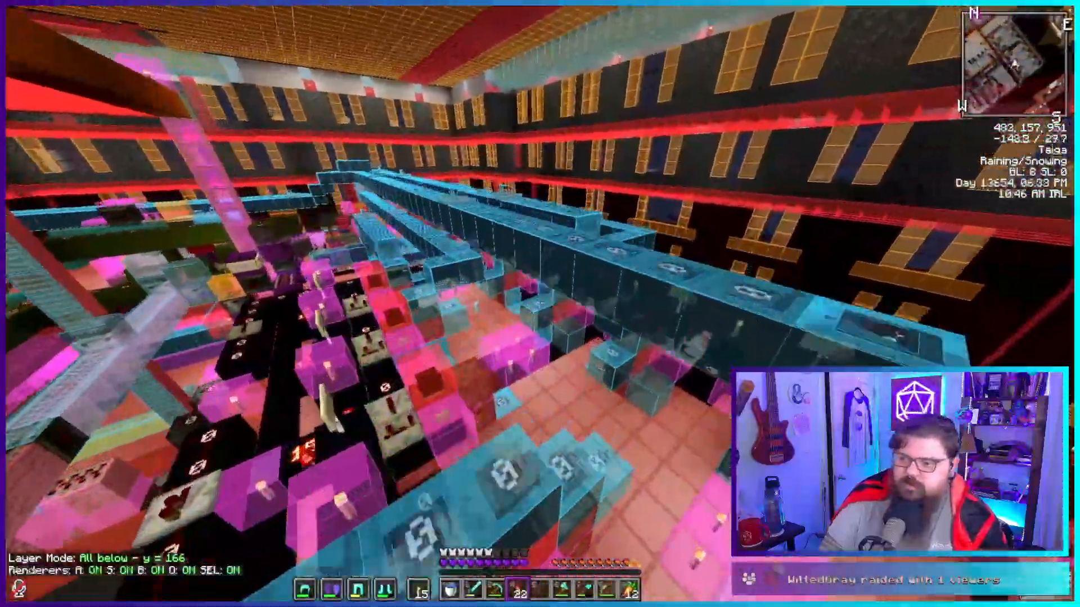
key("w")
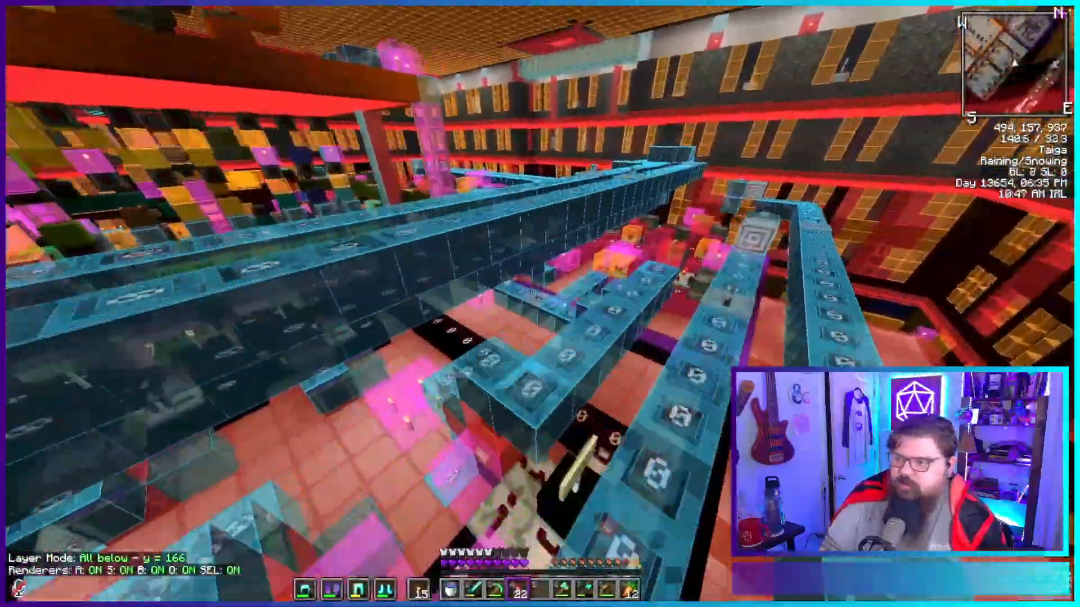
key("w")
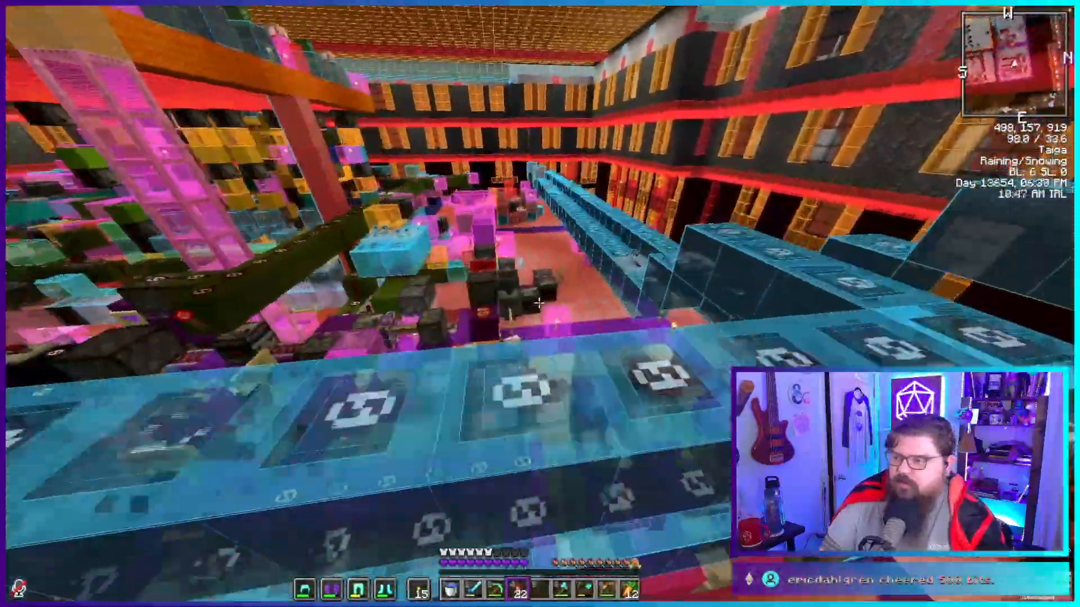
key("a")
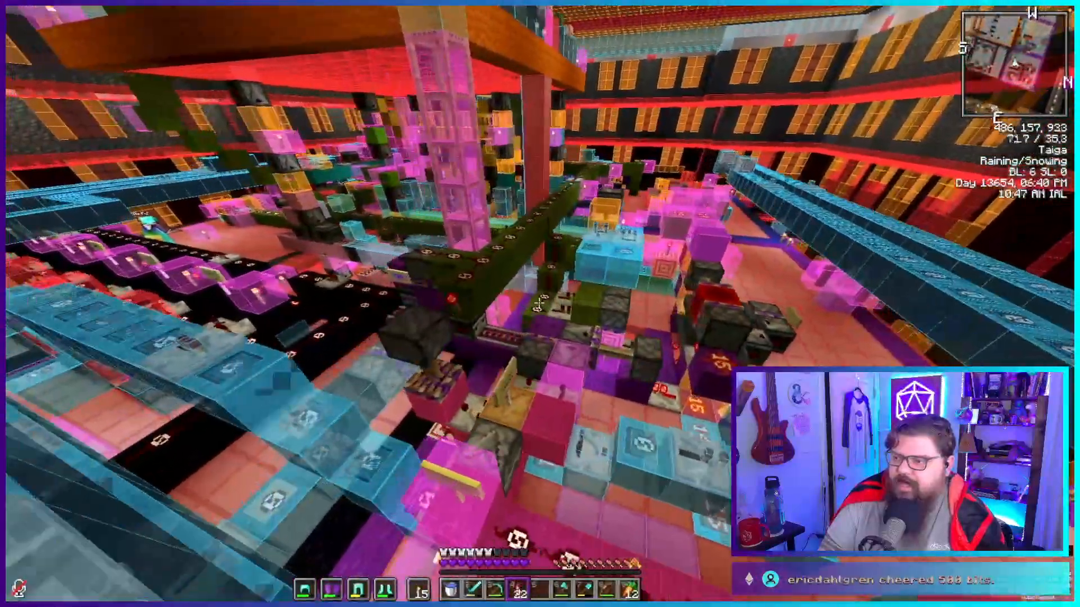
key("a")
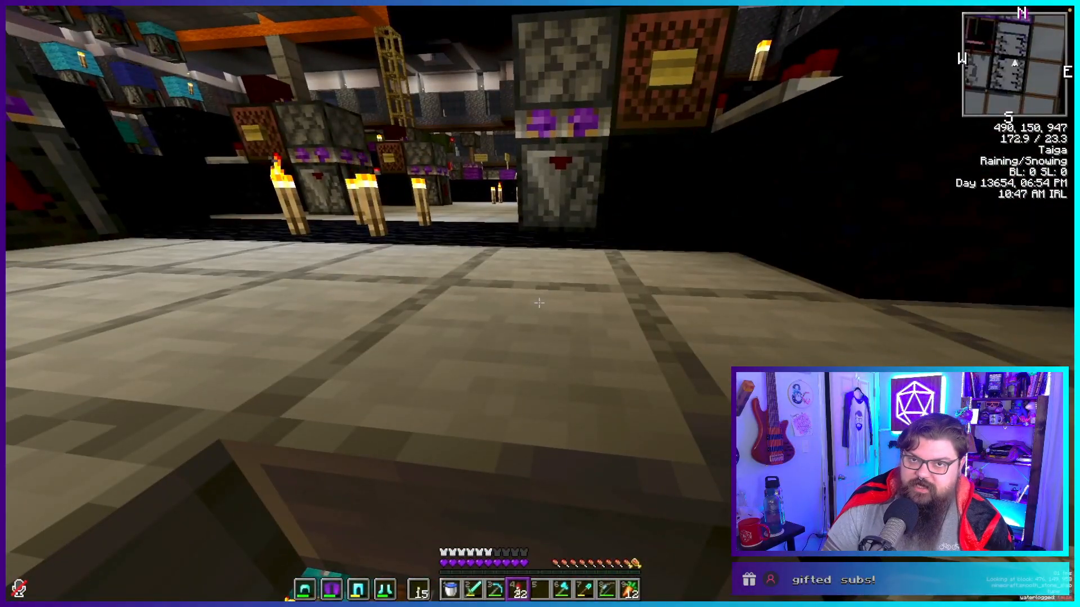
Examine the Slot 3 "Stratagem" station and the obstacle, treasure and success signs on the rail lines beneath it, and disable Freecam.
key("d")
key("space")
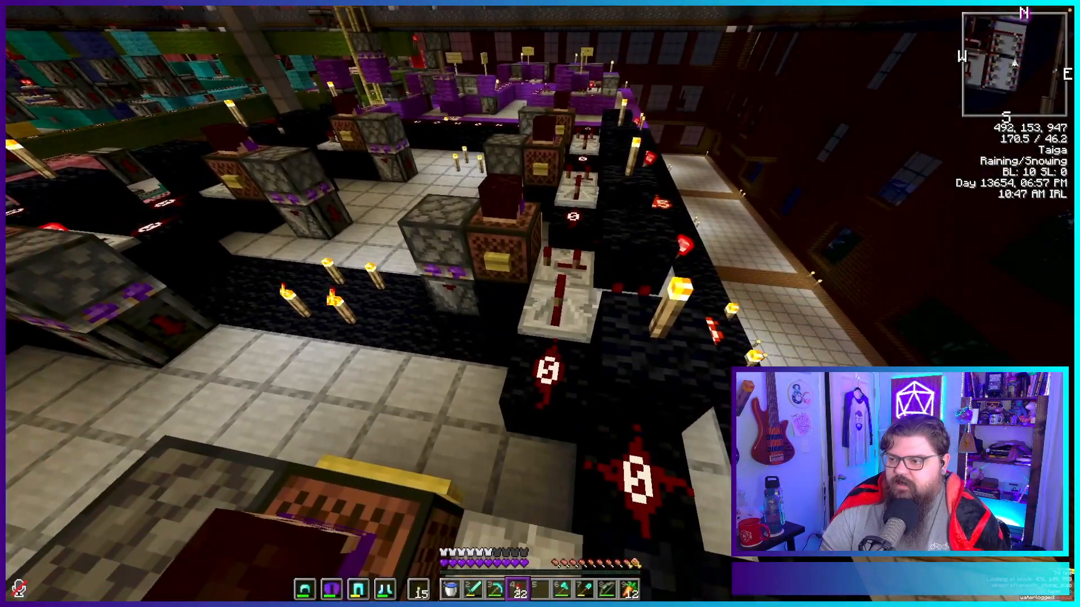
key("w")
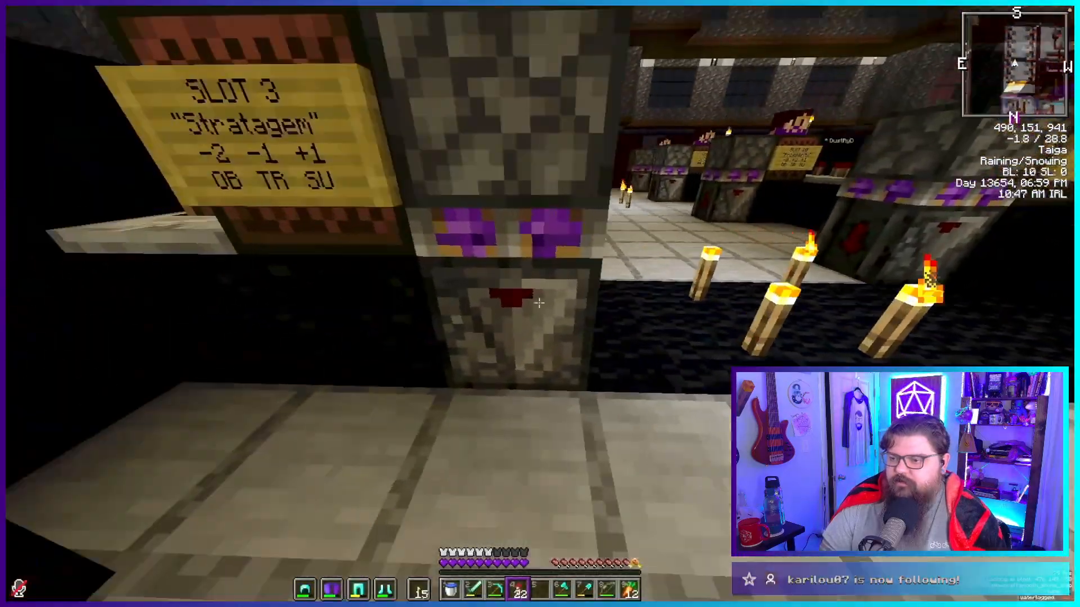
key("s")
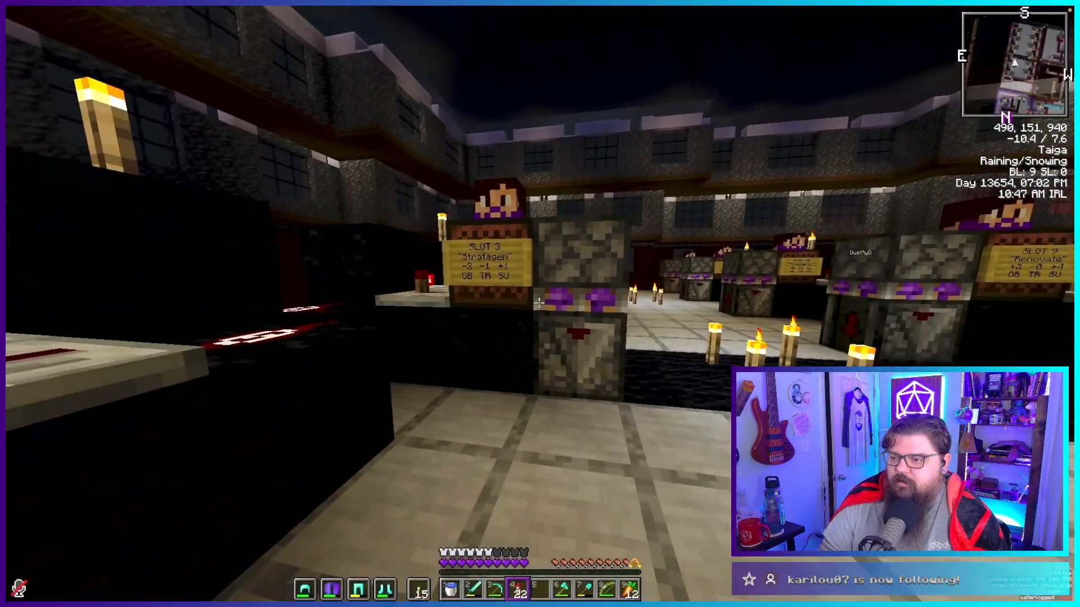
key("shift")
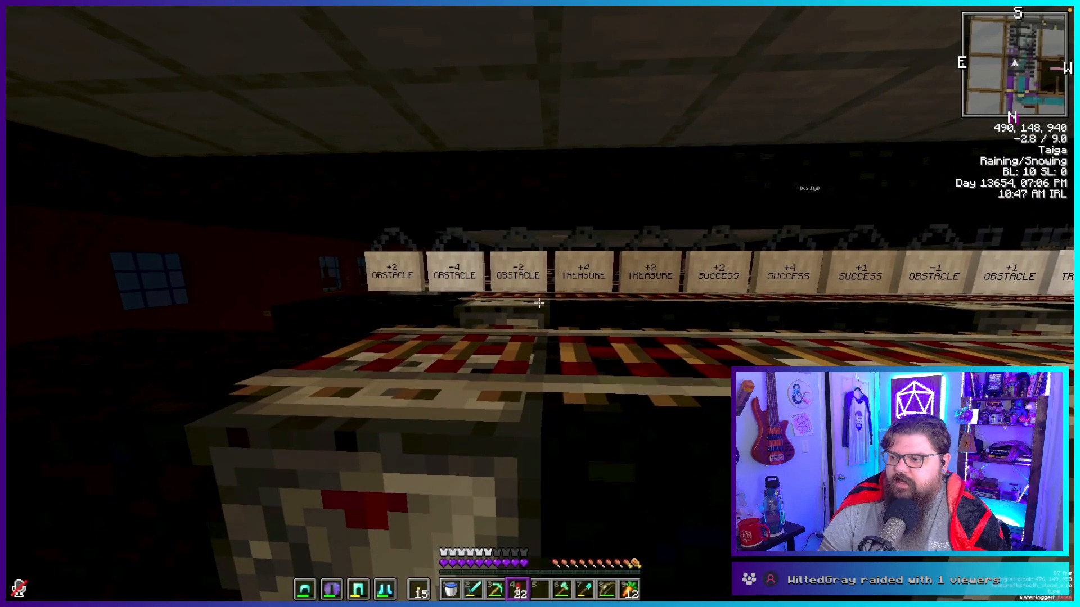
key("space")
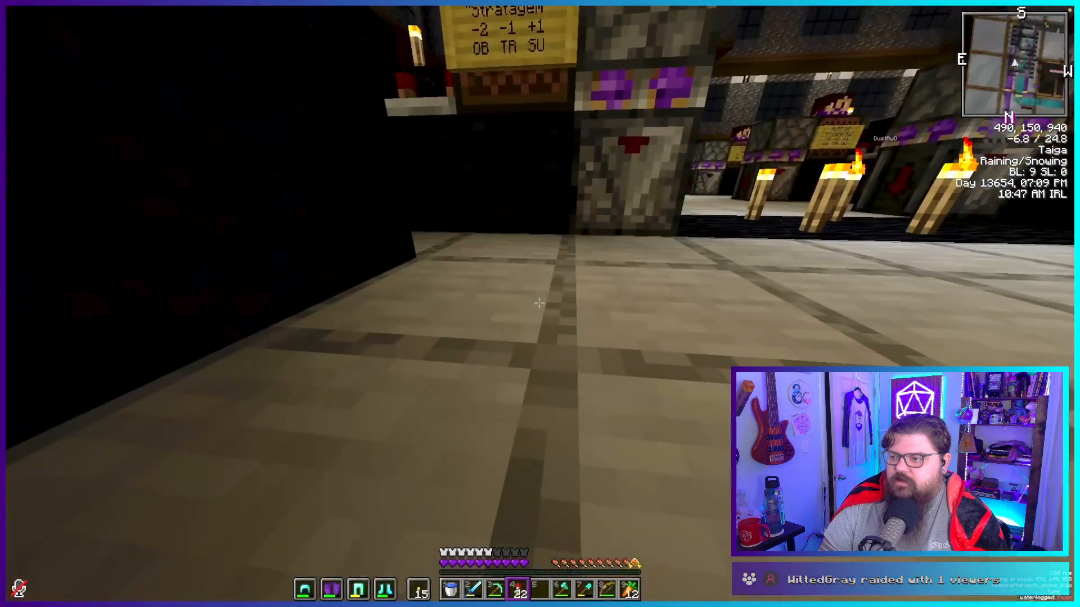
key("shift")
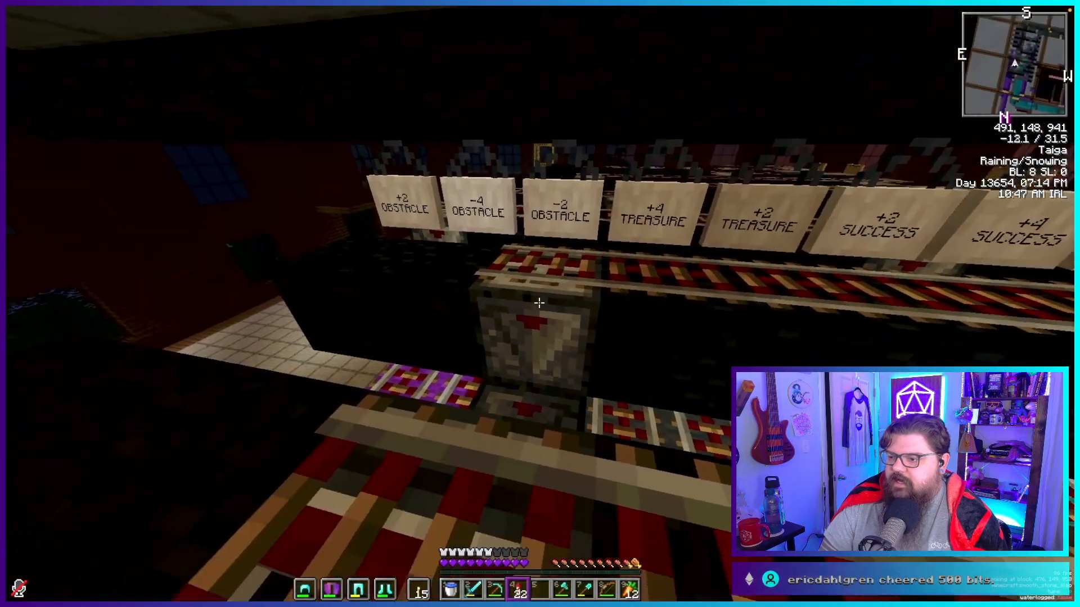
key("d")
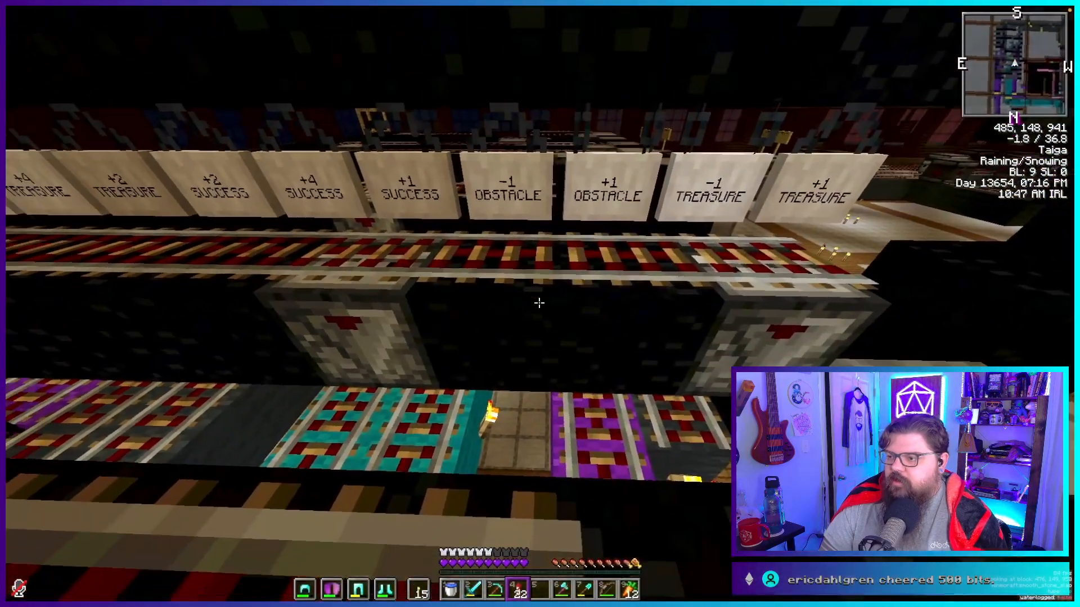
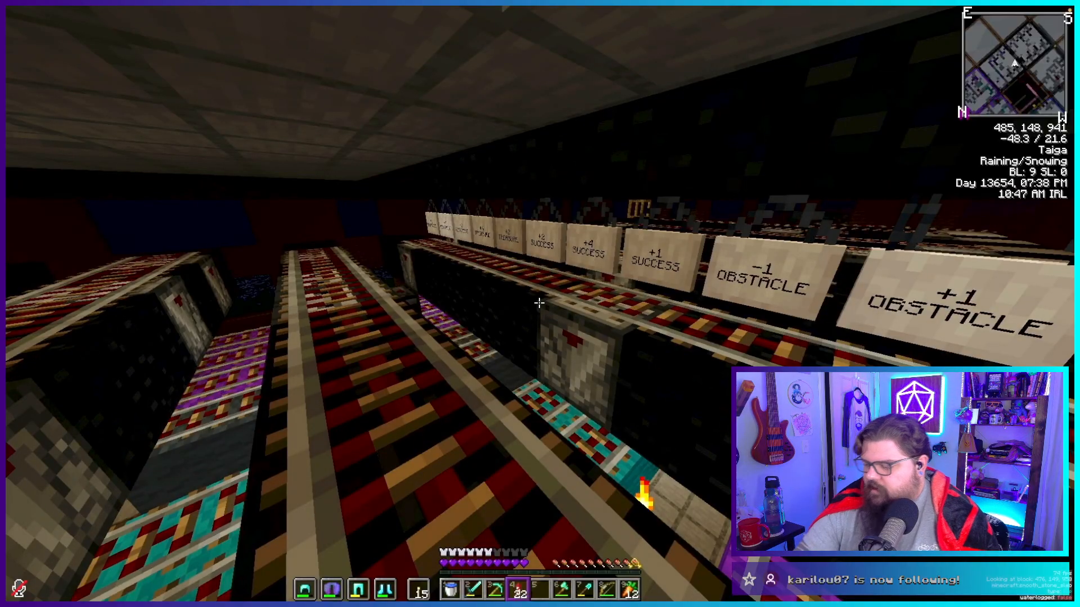
key("w")
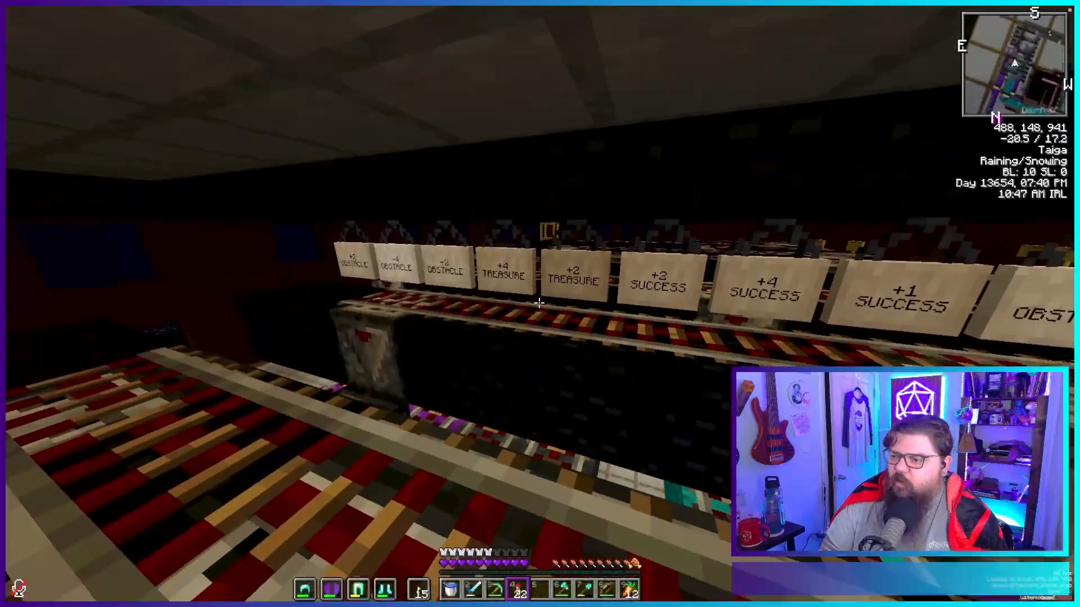
key("d")
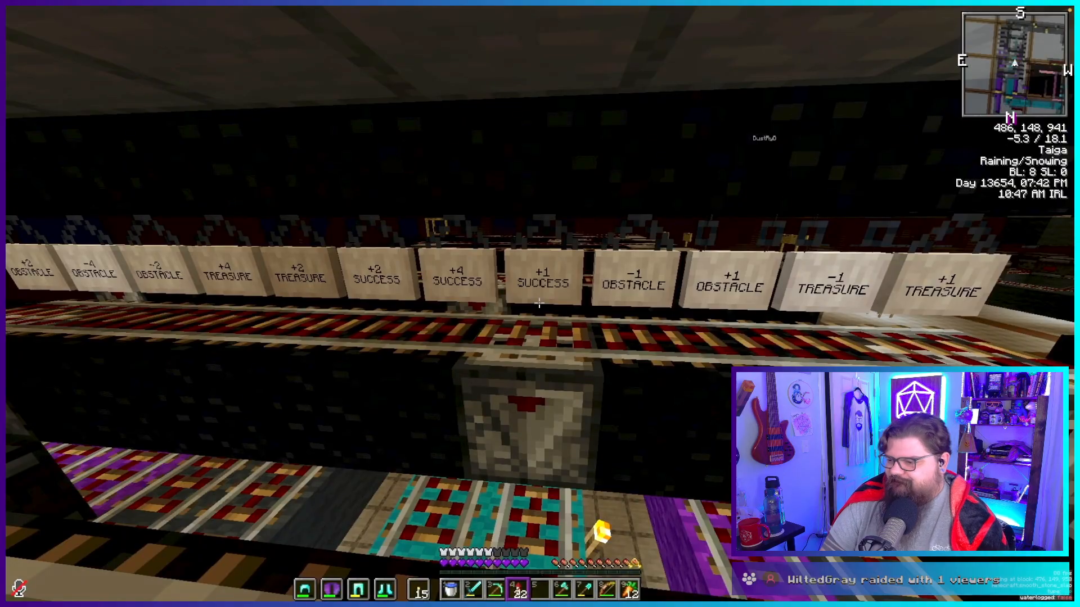
key("F4")
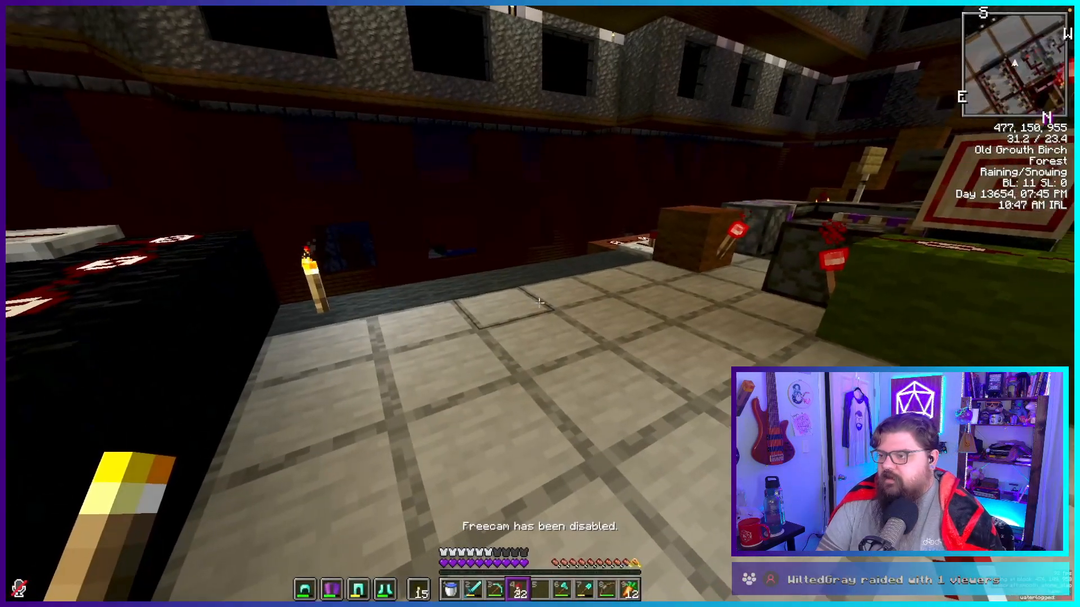
Follow the black redstone line north across the upper floor and inspect the redstone lines running down the shaft.
key("w")
key("space")
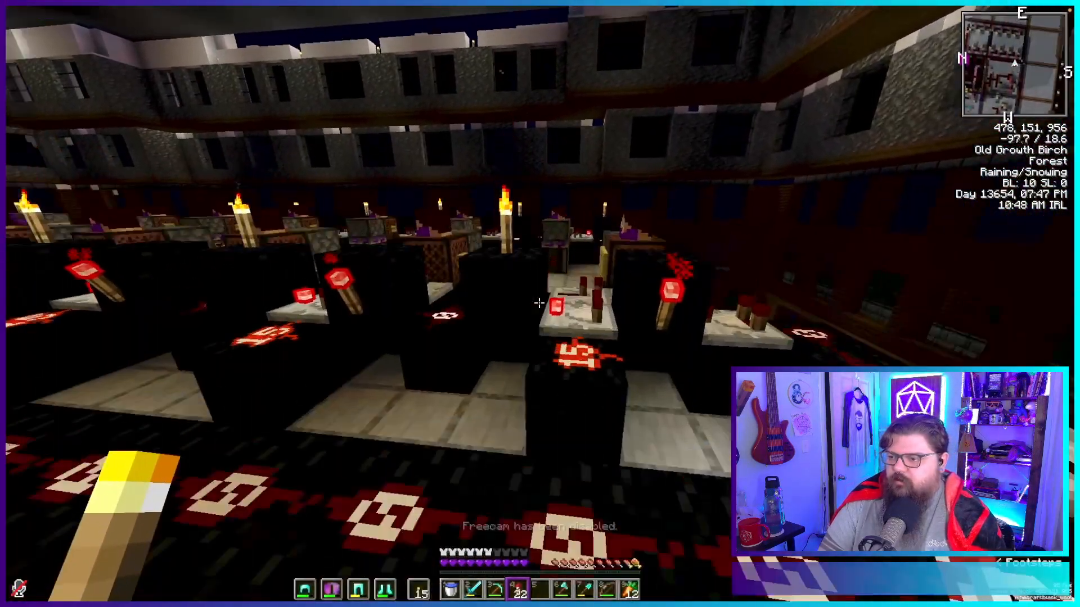
key("w")
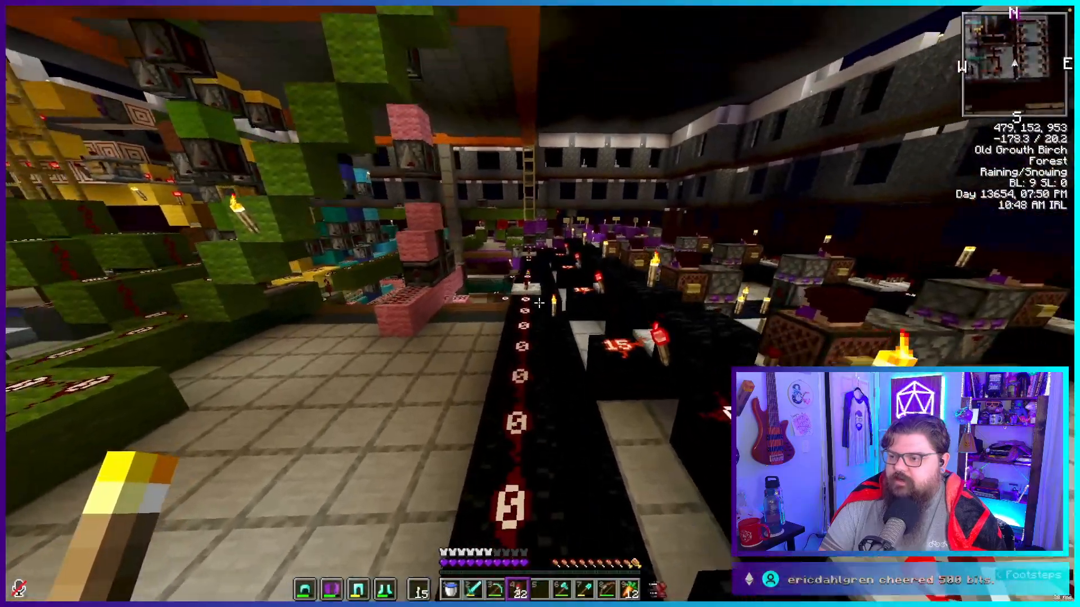
key("w")
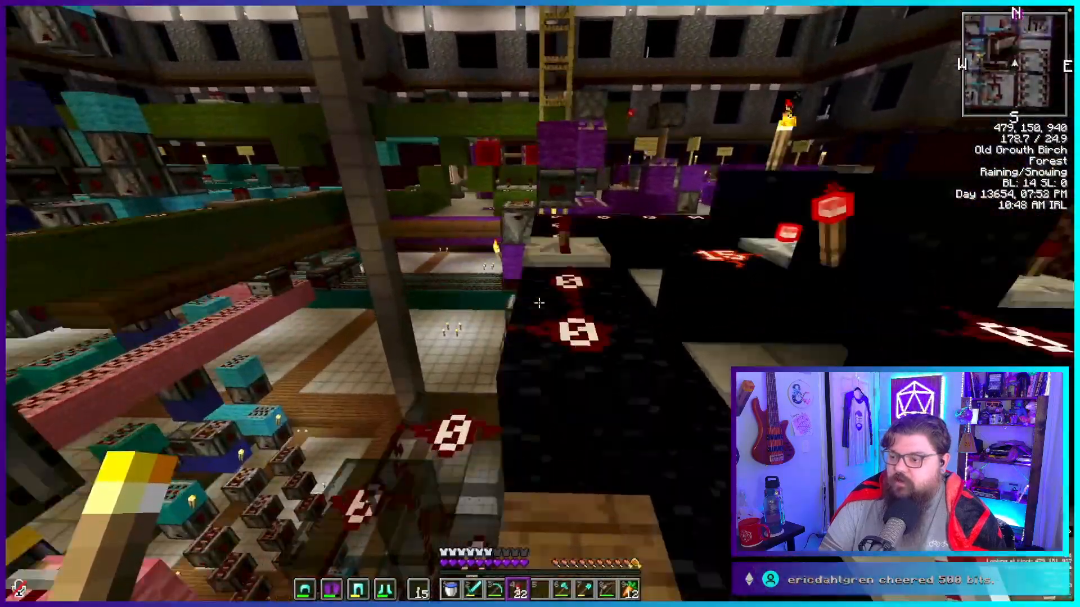
key("w")
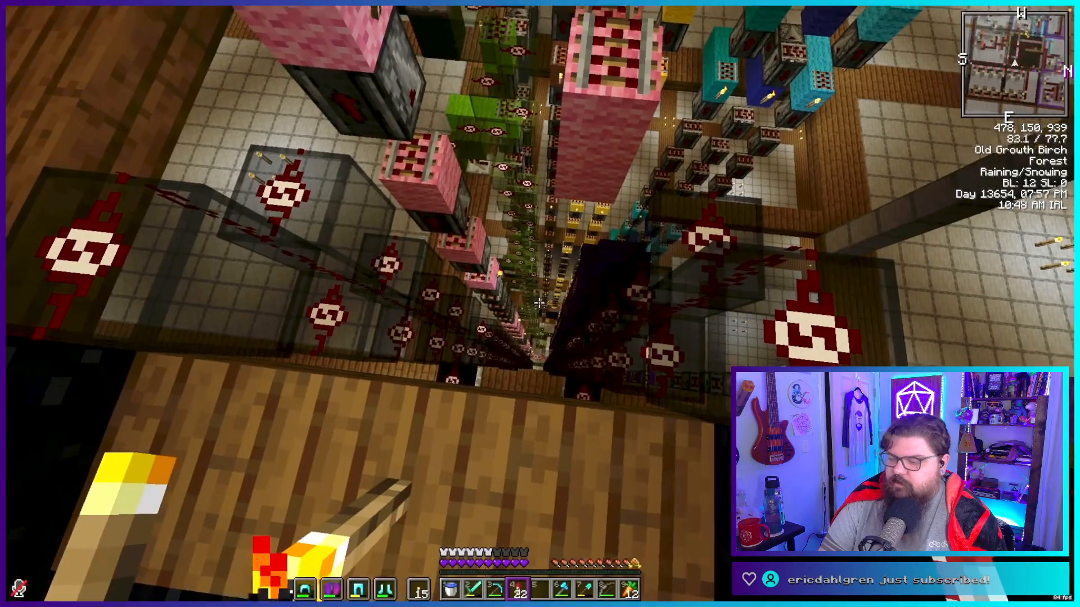
key("d")
key("w")
key("space")
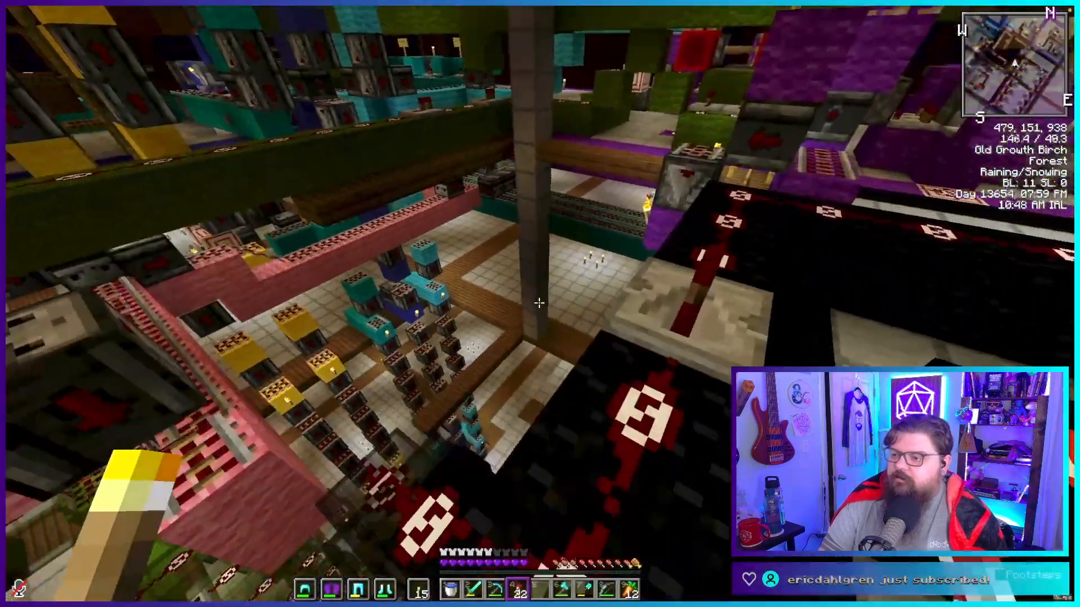
Descend through the redstone shaft to the lowest floor and cross to its west side.
key("w")
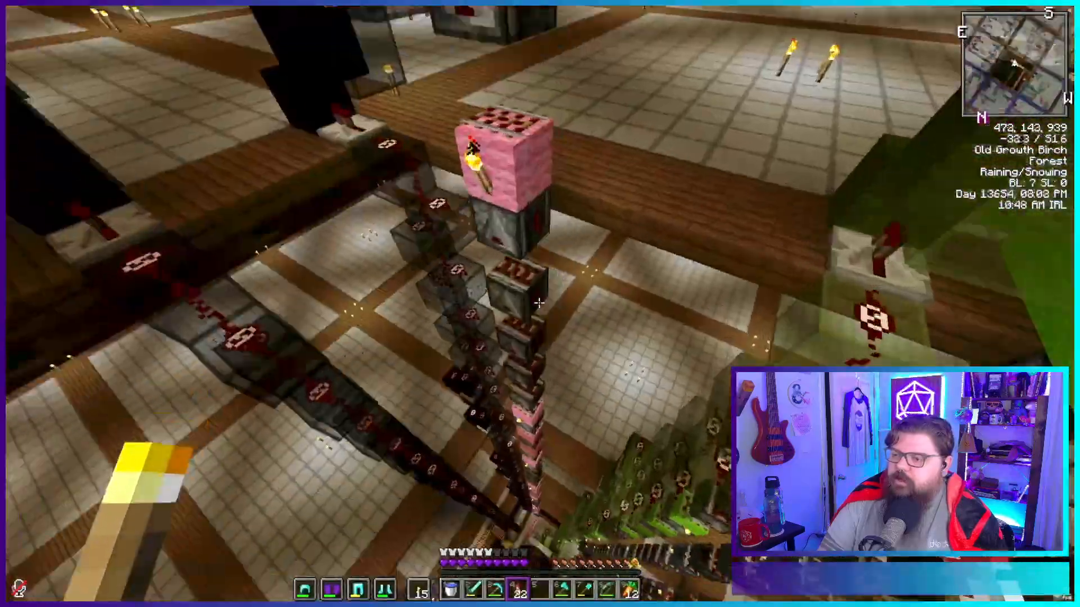
key("w")
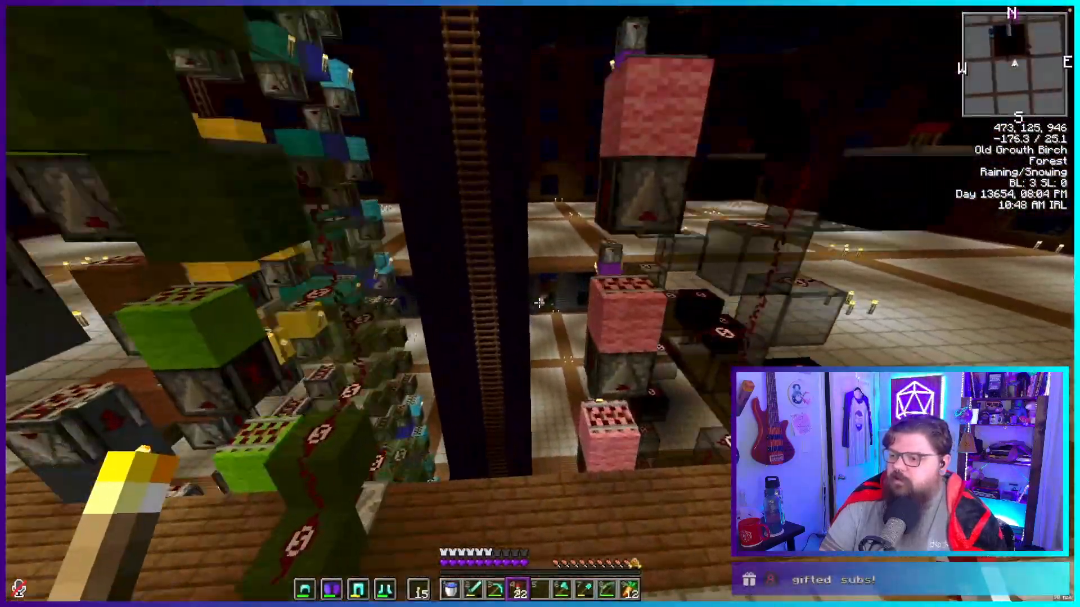
key("w")
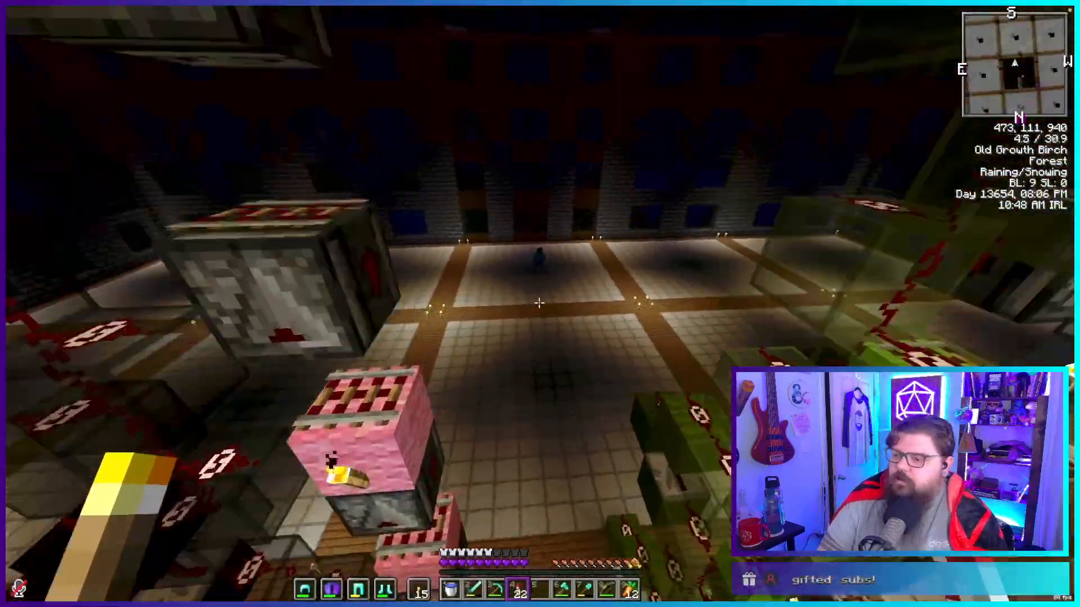
key("w")
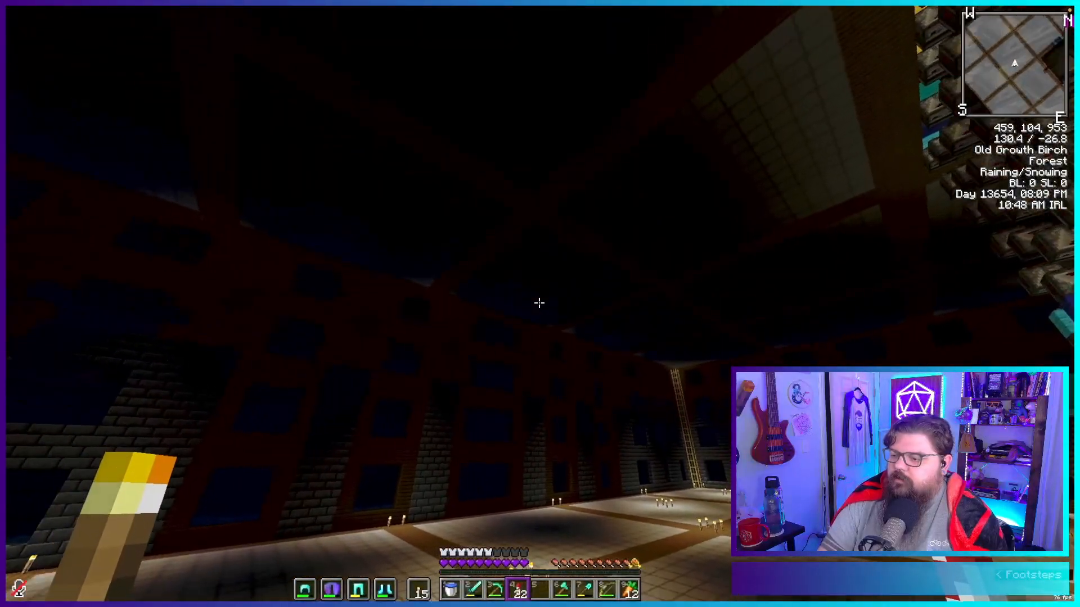
key("w")
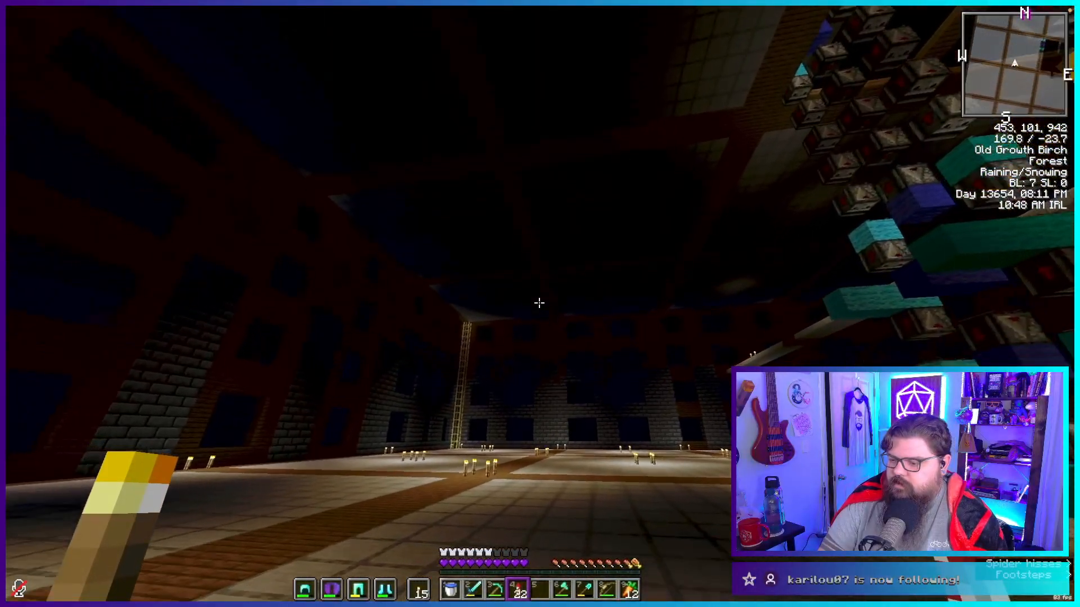
Shoot the approaching spider and the zombie behind it with the bow, and switch back to the diamond sword.
scroll(540, 303, "down", 4)
right_click(539, 304)
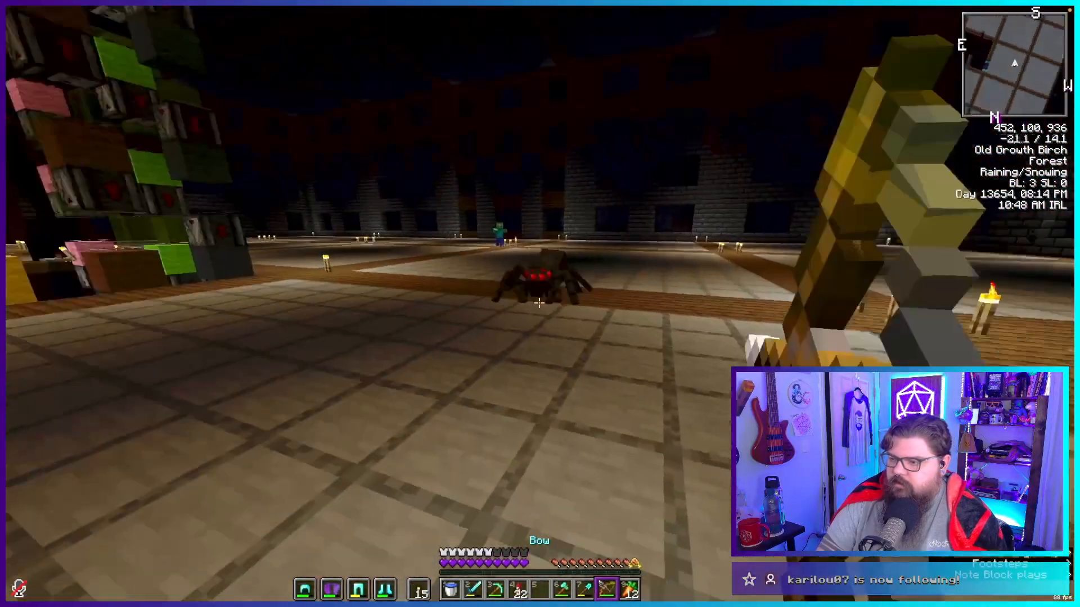
right_click(539, 304)
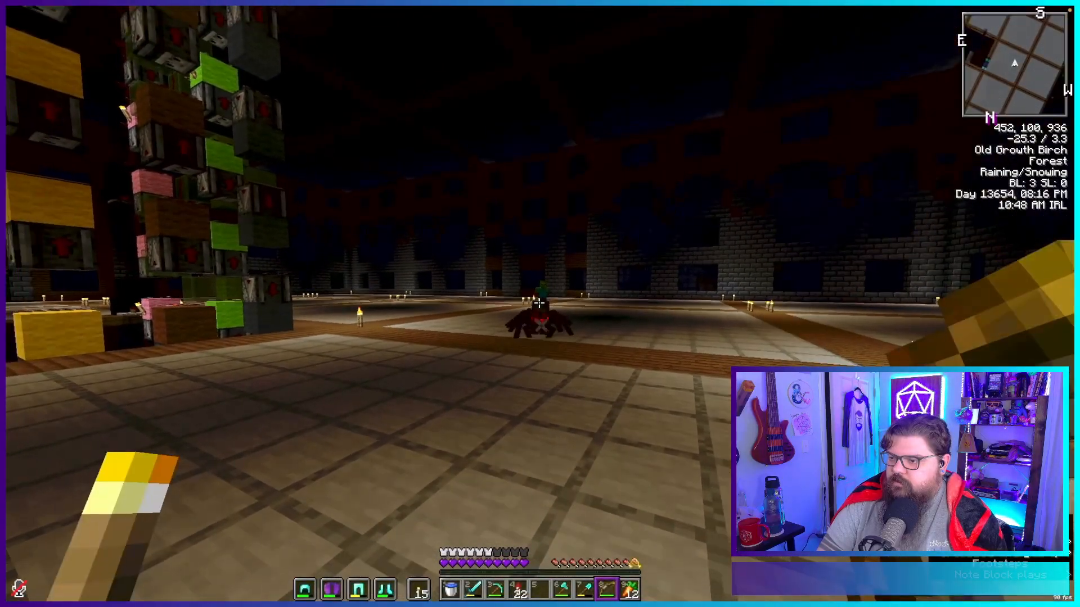
right_click(539, 303)
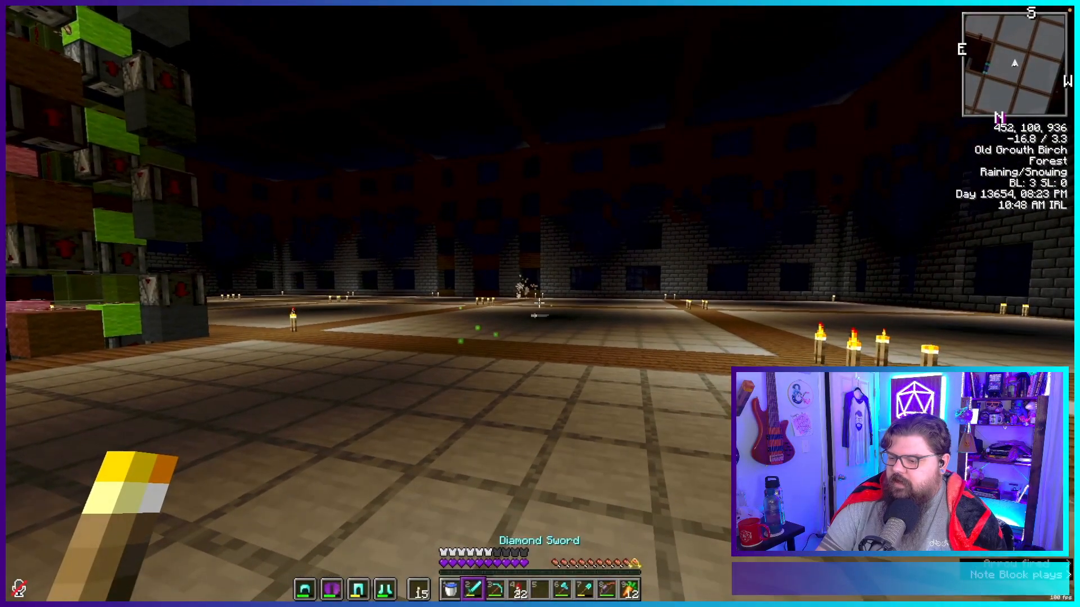
key("w")
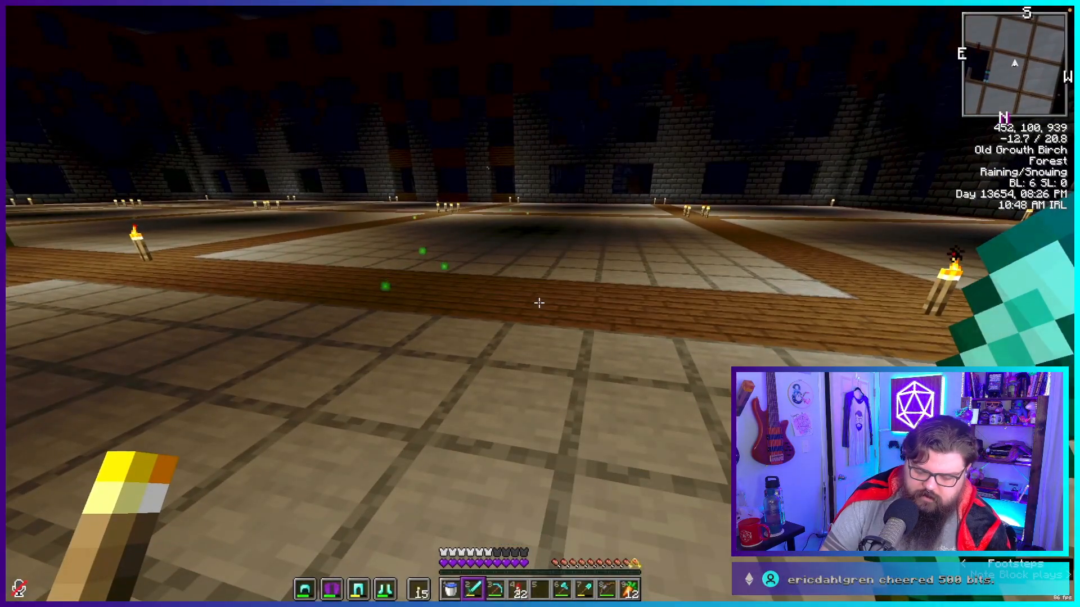
Show the chunk borders and place the remaining off-hand torches across the southwest sections of the lowest floor.
key("F3+b")
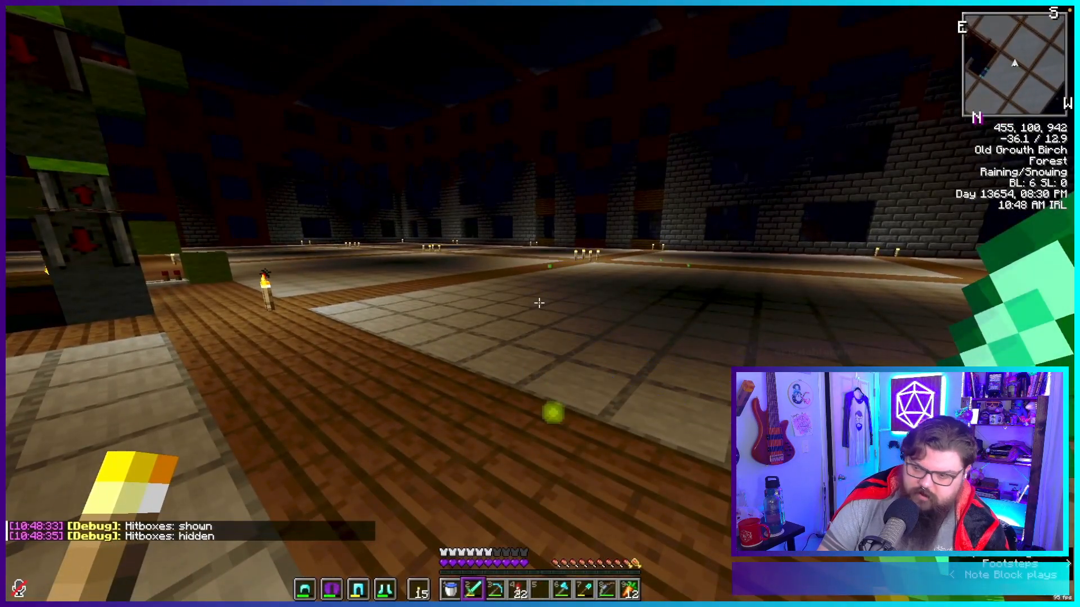
key("F3+g")
key("w")
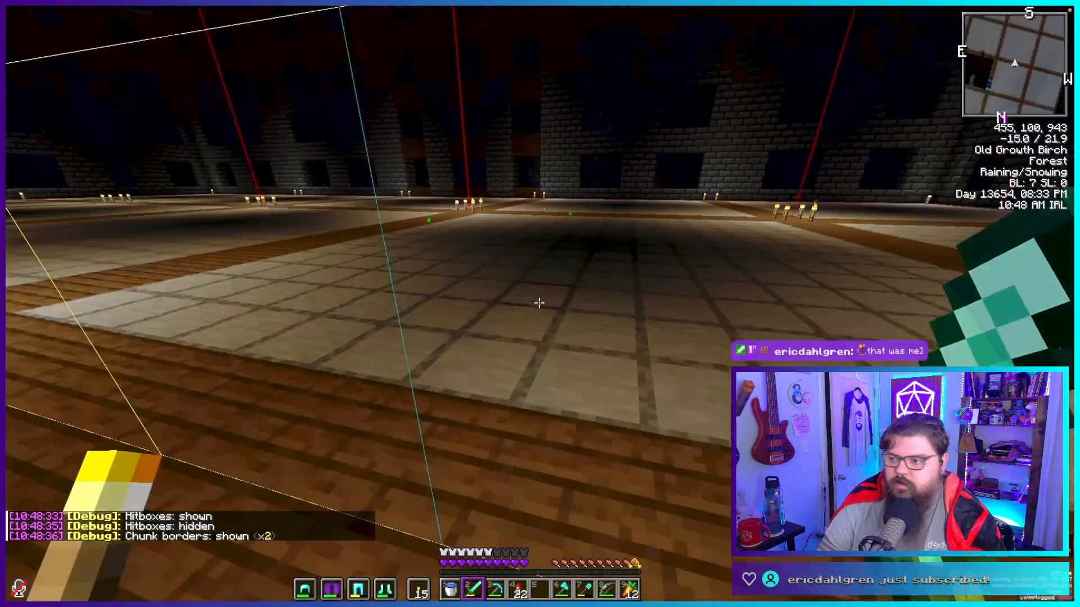
key("w")
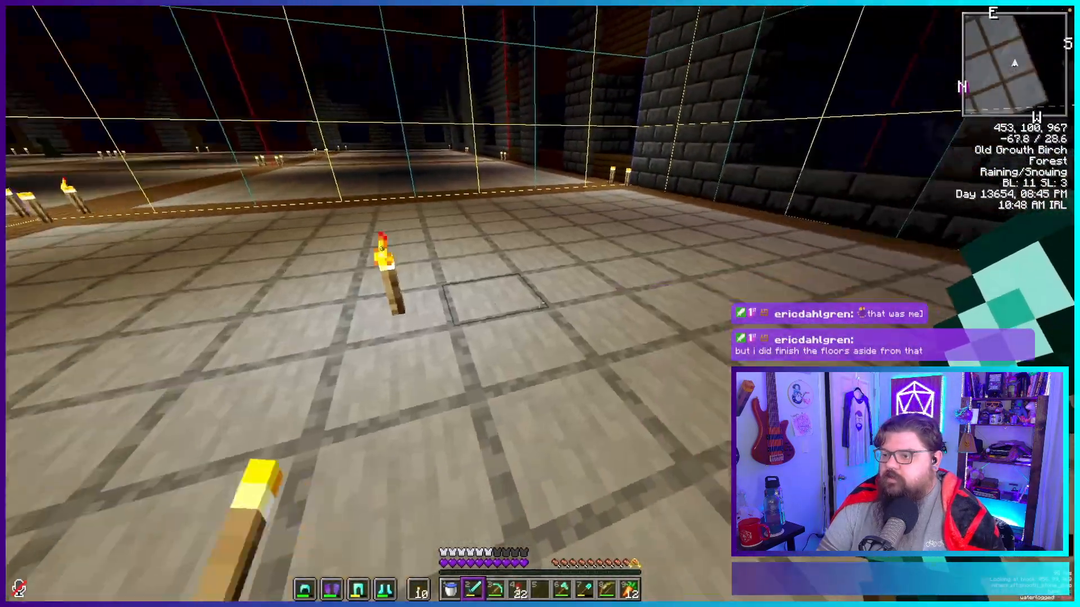
key("a")
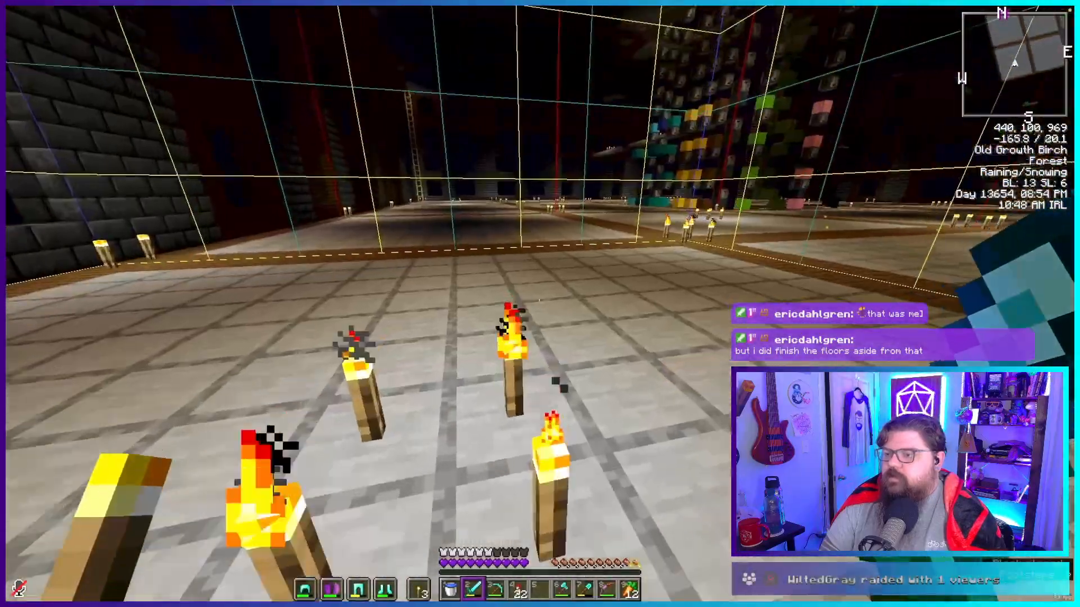
key("w")
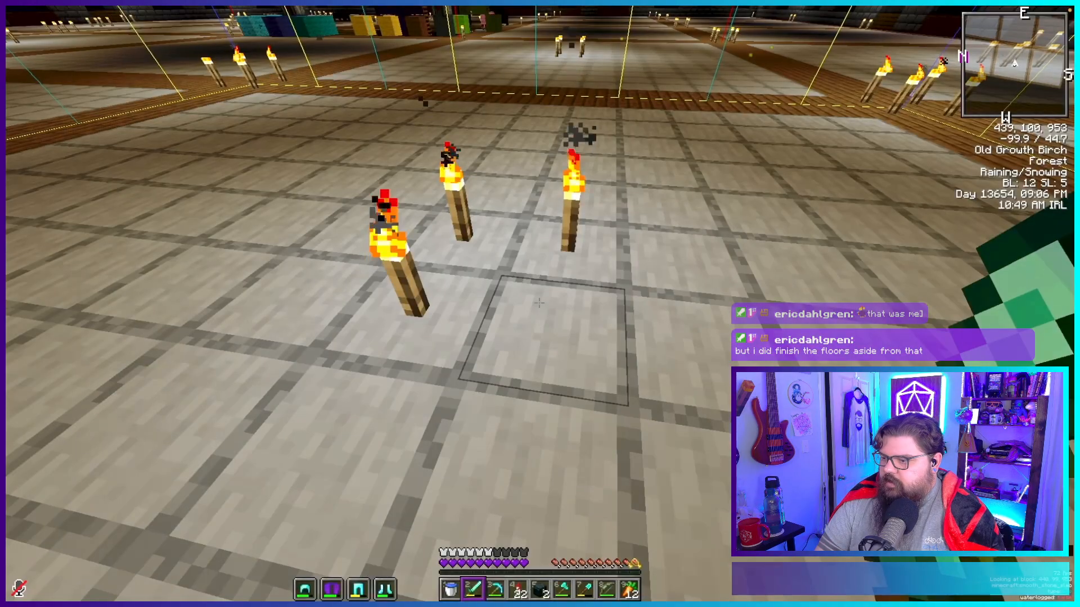
Place the ender chest, take a stack of 64 torches from it, and mine the chest with the silk touch pickaxe.
key("5")
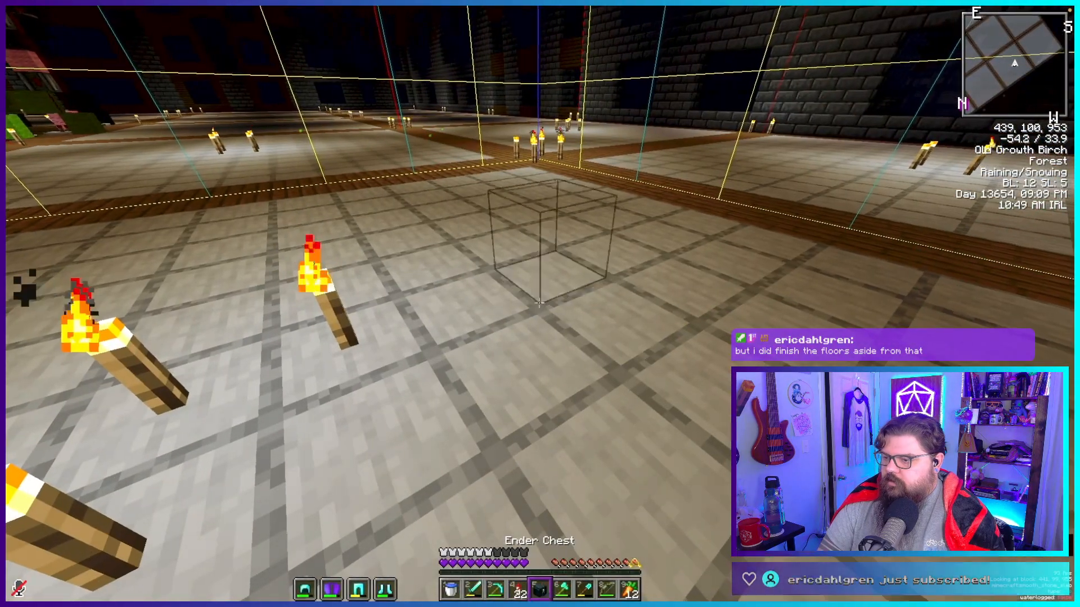
right_click(539, 304)
right_click(539, 303)
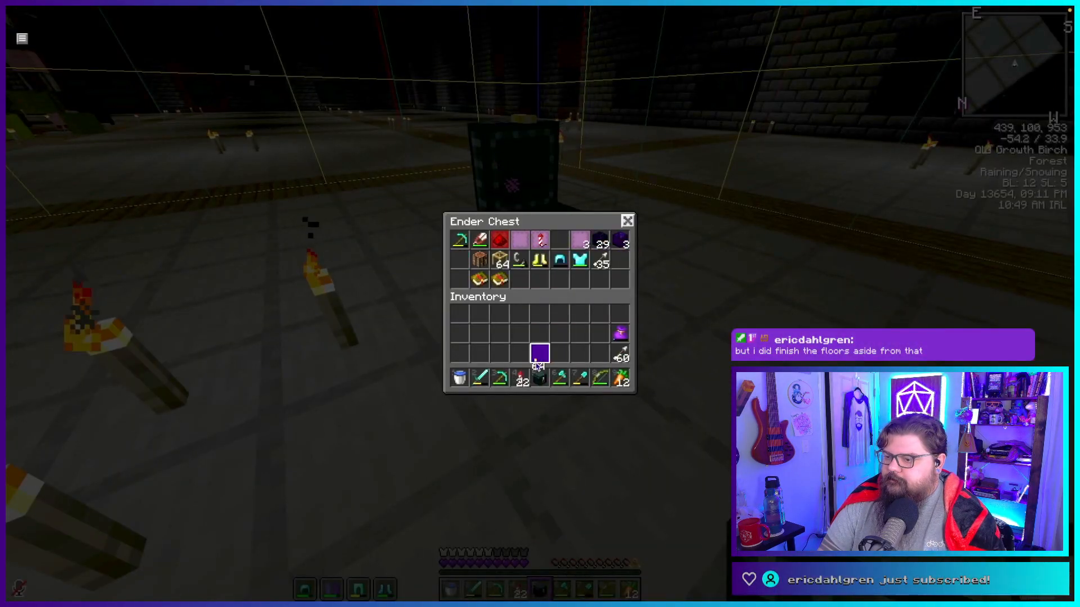
key("Escape")
key("3")
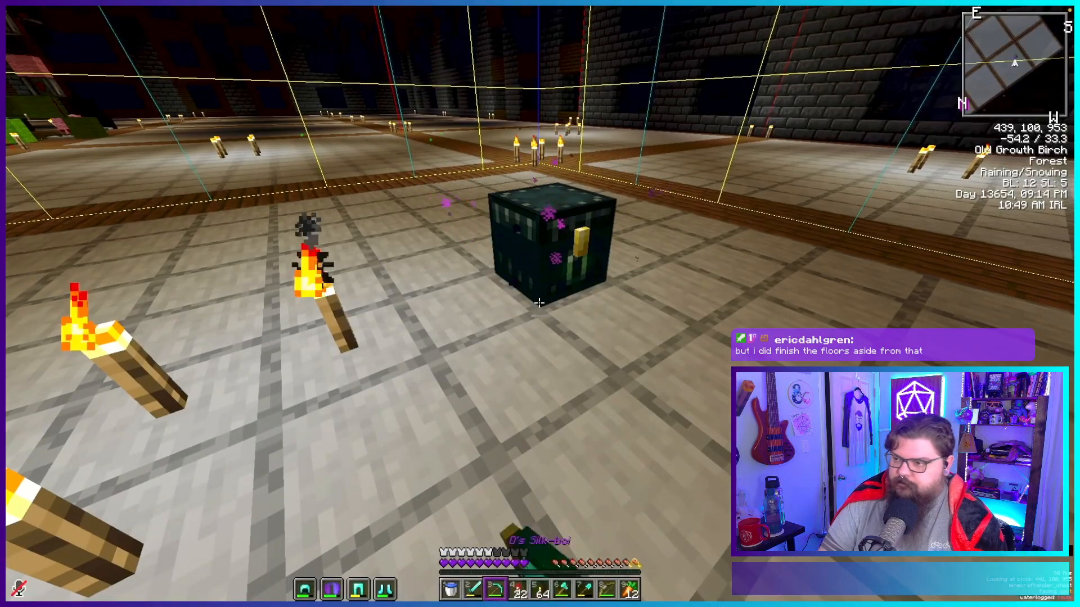
left_click(539, 304)
Collect the mined ender chest and move the stack of 64 torches to the off-hand slot.
key("e")
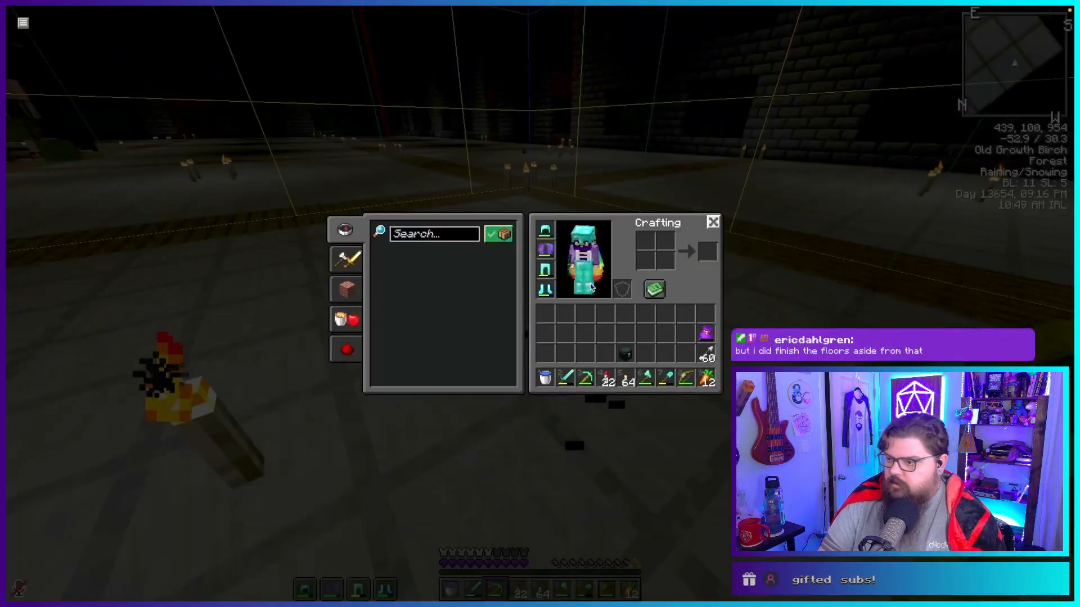
key("e")
key("w")
key("e")
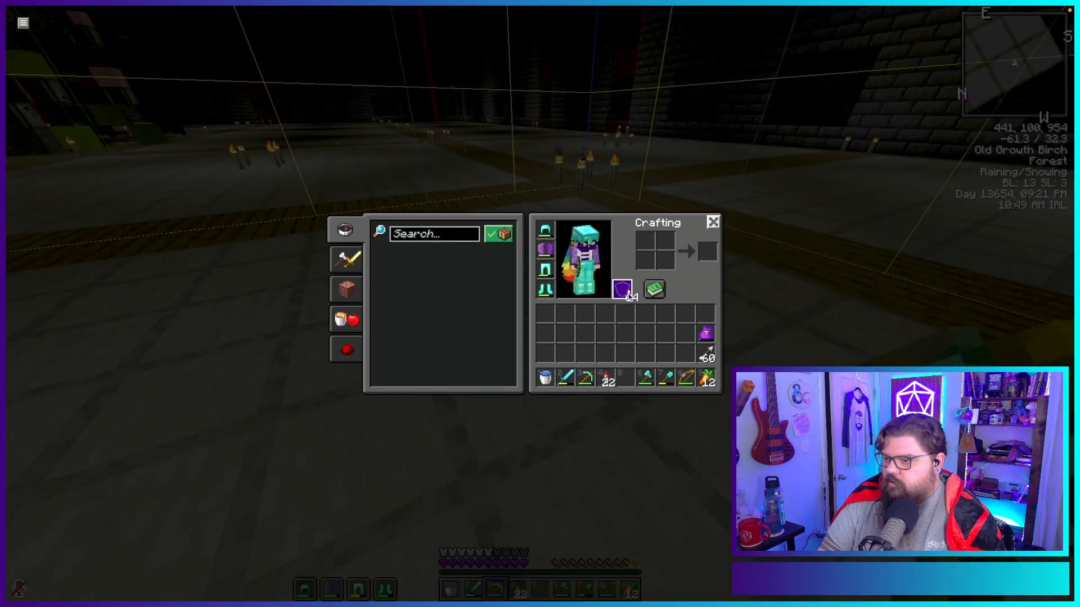
Complete the torch cluster near x 441, z 954 and place four torches in the centre of the next floor section north.
key("e")
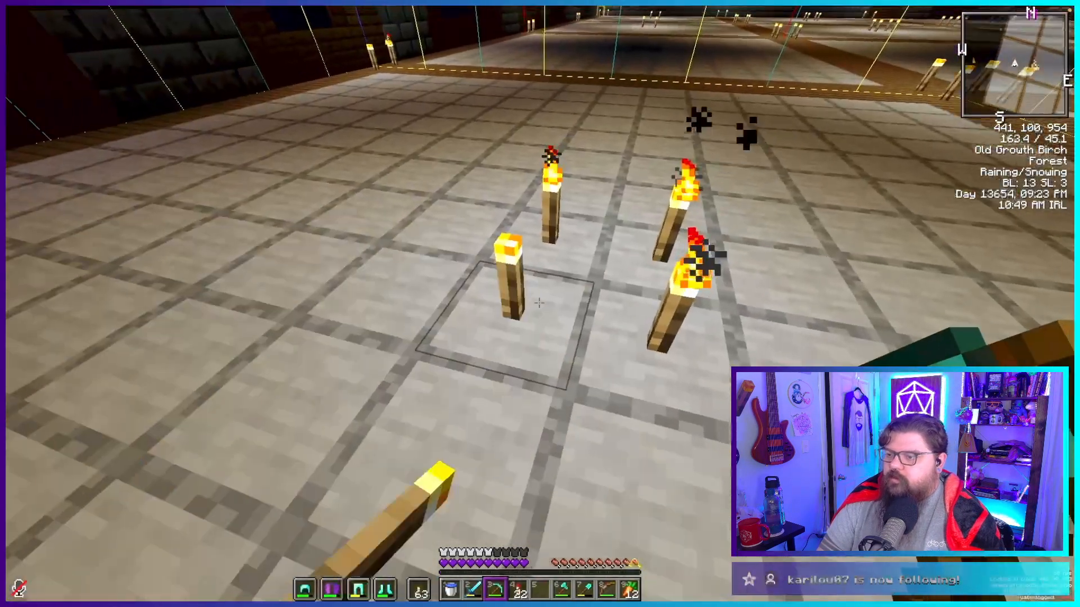
right_click(539, 304)
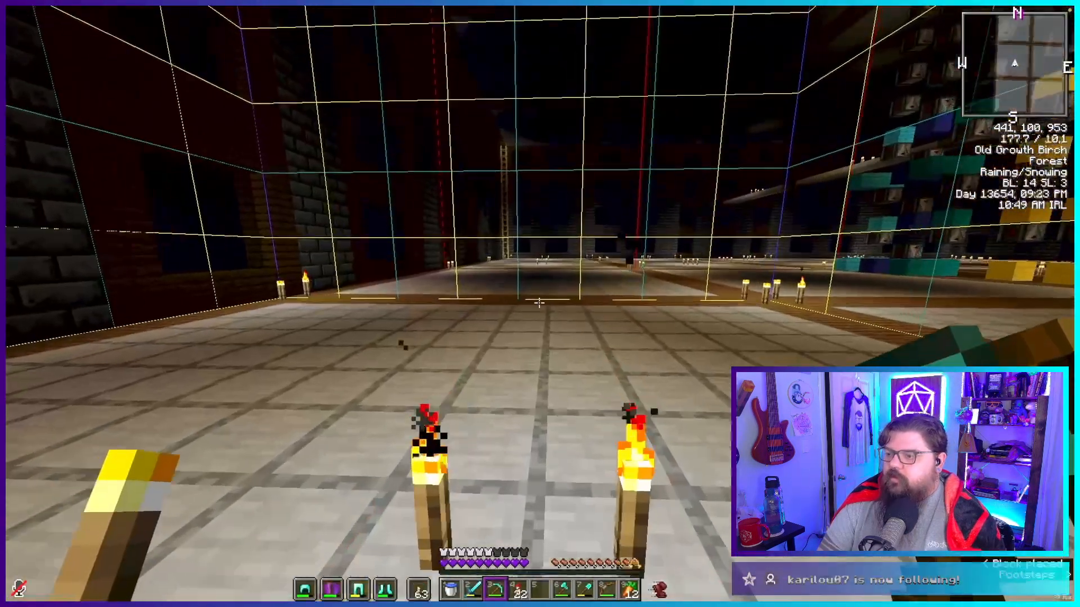
key("w")
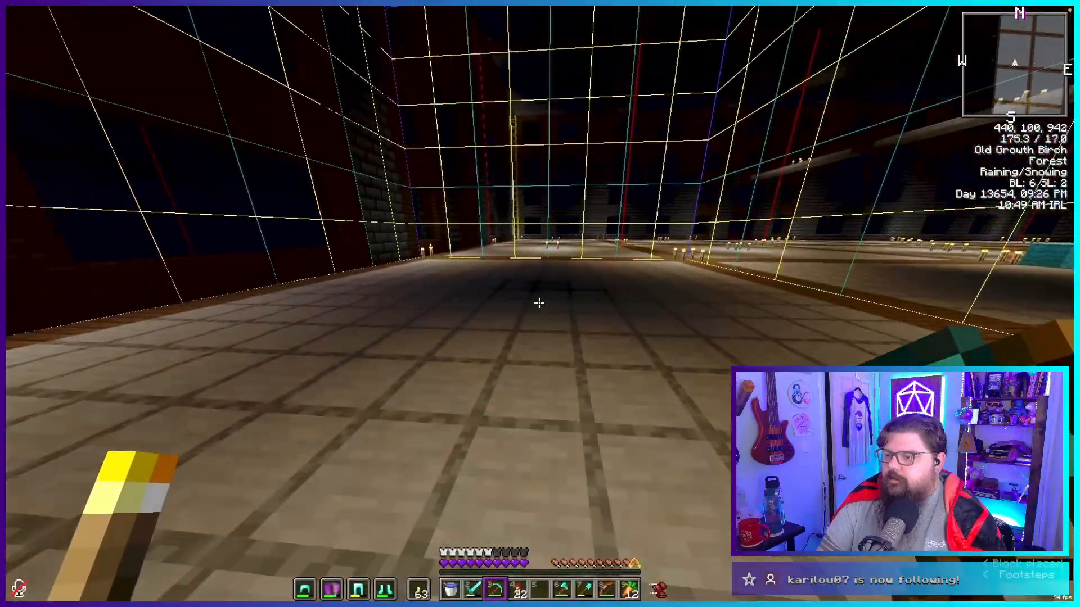
right_click(539, 303)
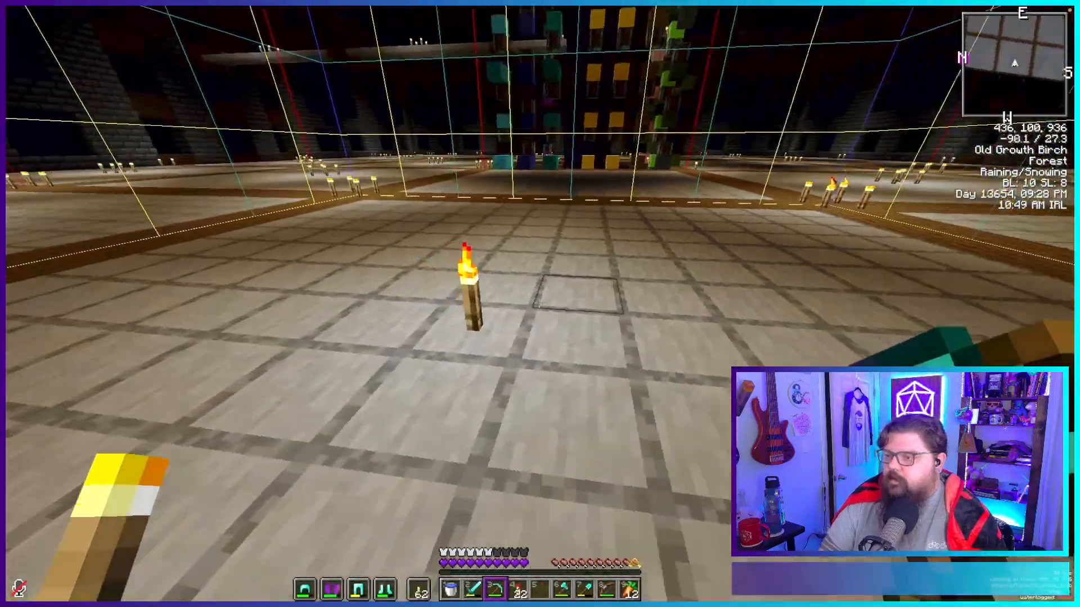
right_click(539, 304)
right_click(539, 303)
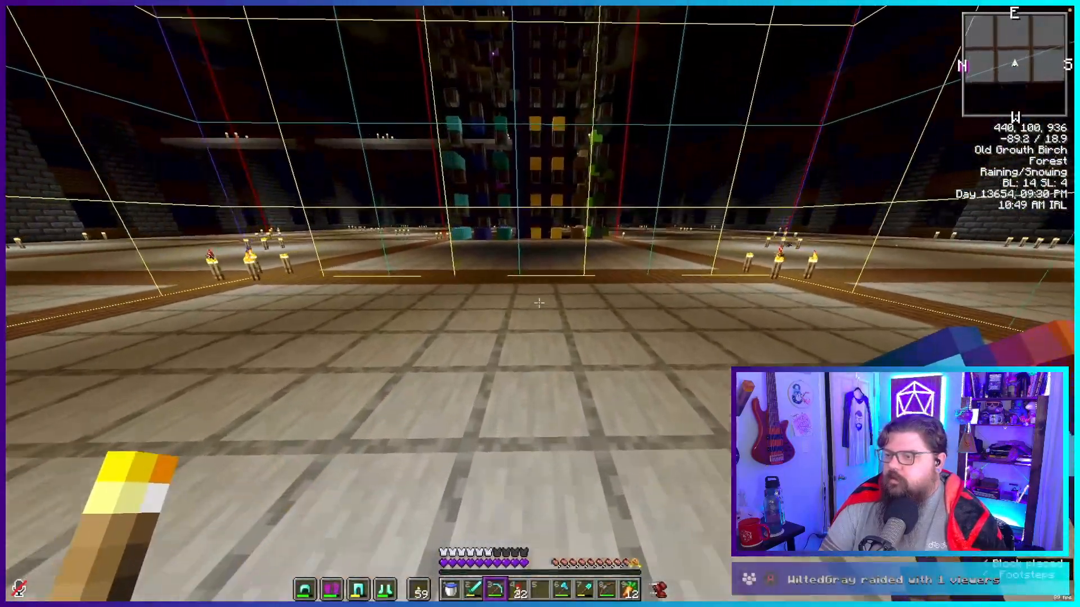
Place four torches in the middle of each floor section directly west and directly south of the colored redstone tower.
key("w")
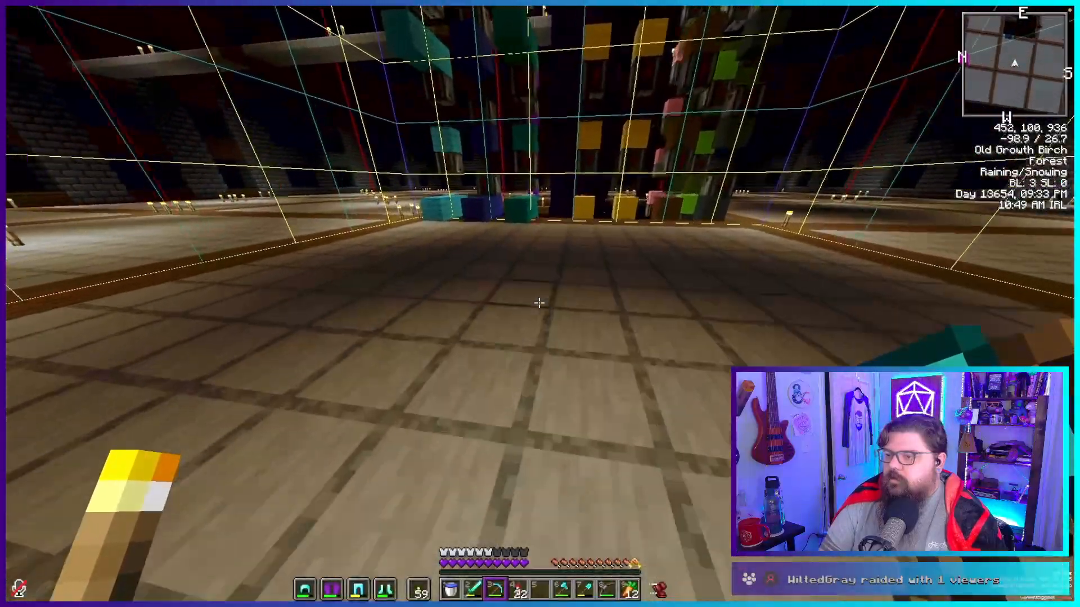
right_click(539, 304)
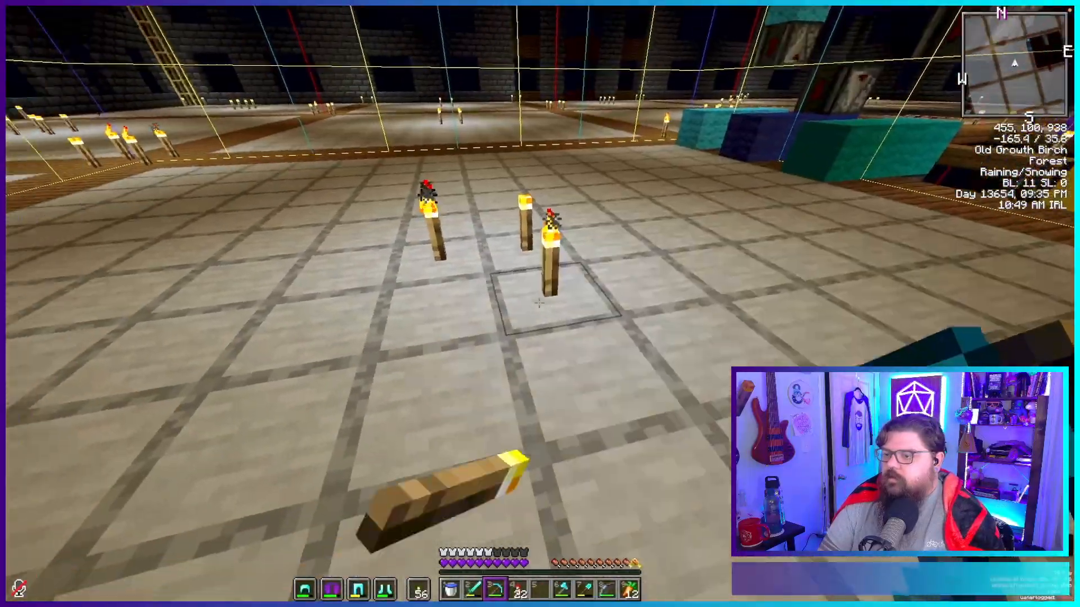
key("w")
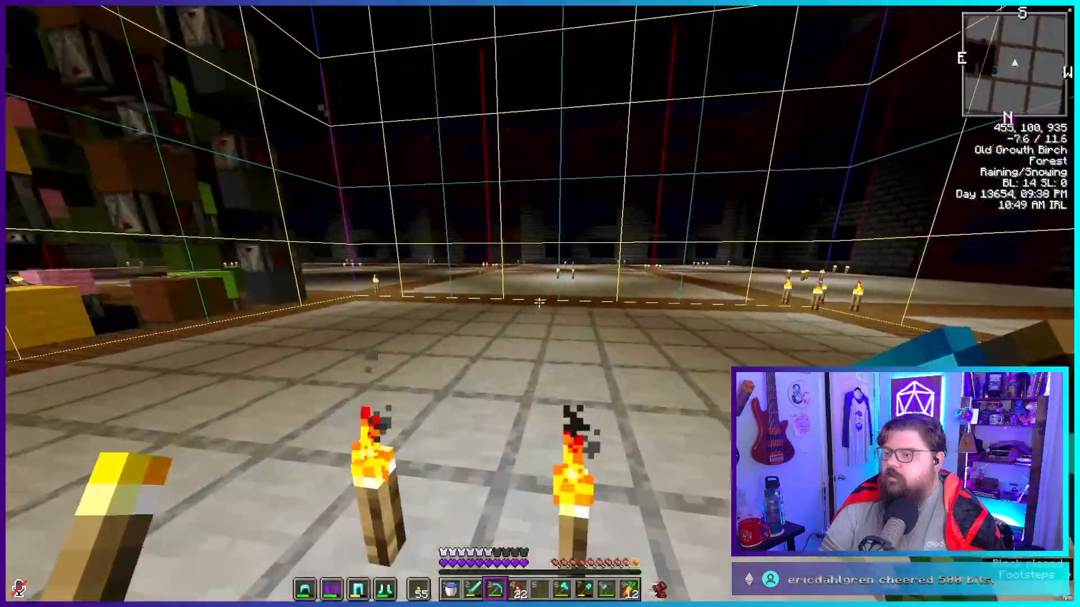
key("space")
key("w")
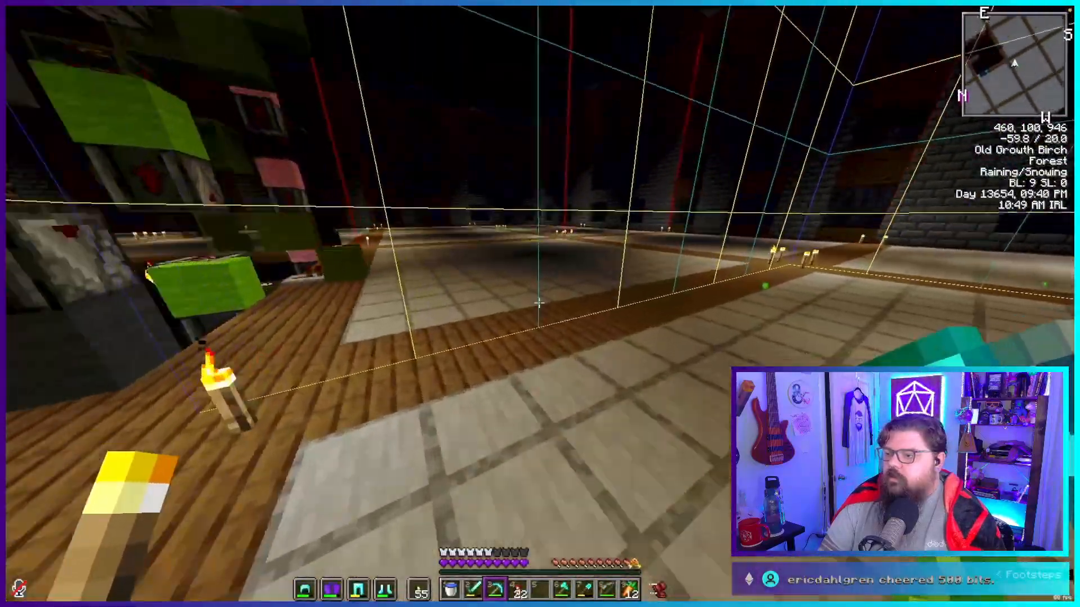
key("w")
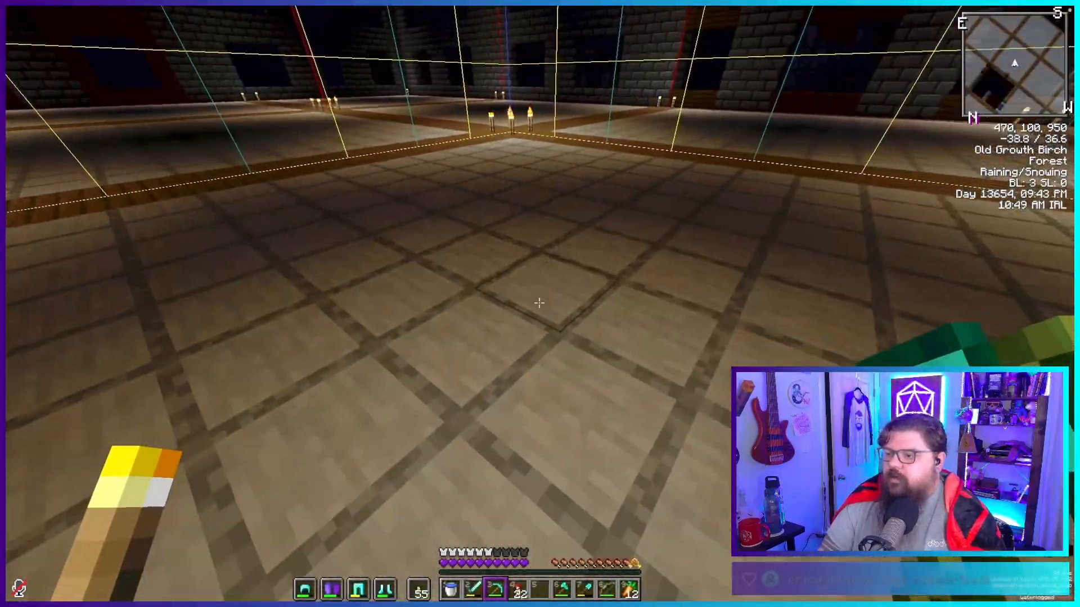
right_click(539, 303)
key("w")
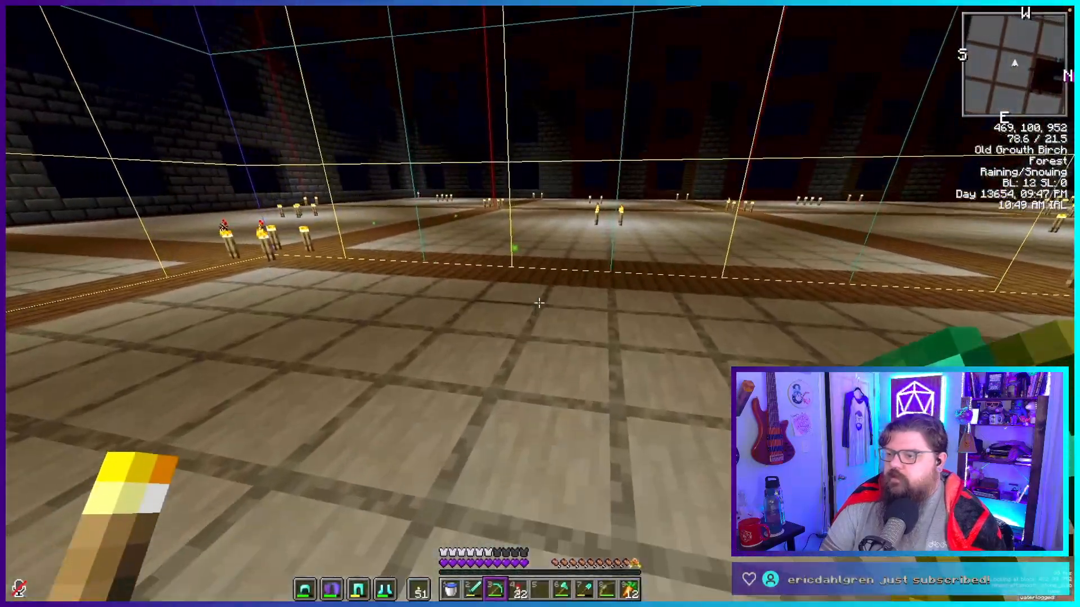
Place a cluster of four torches in the south-wall floor section around x 472, z 966.
key("w")
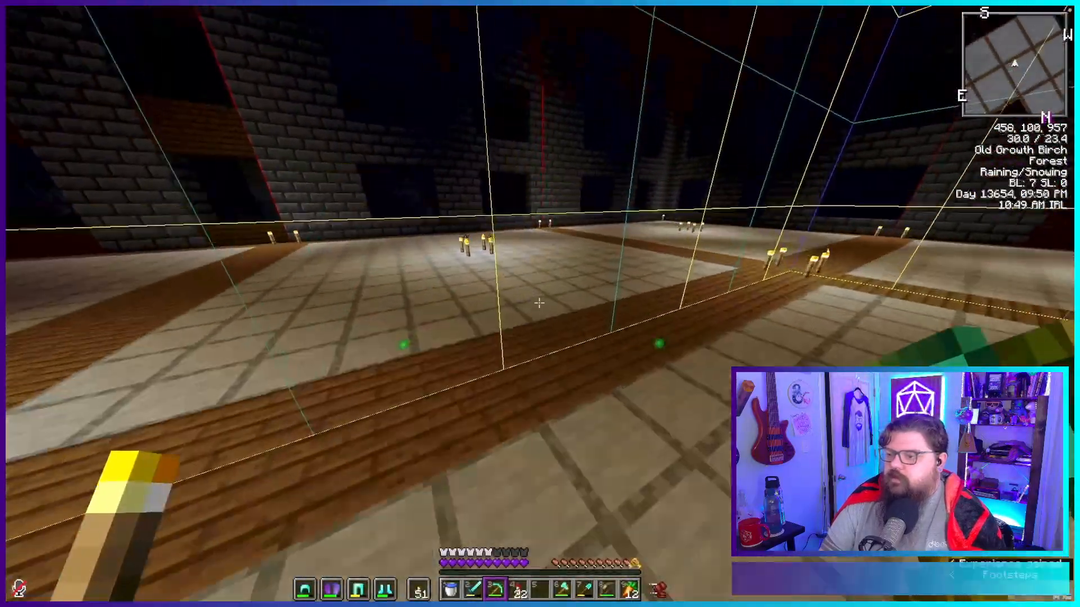
key("w")
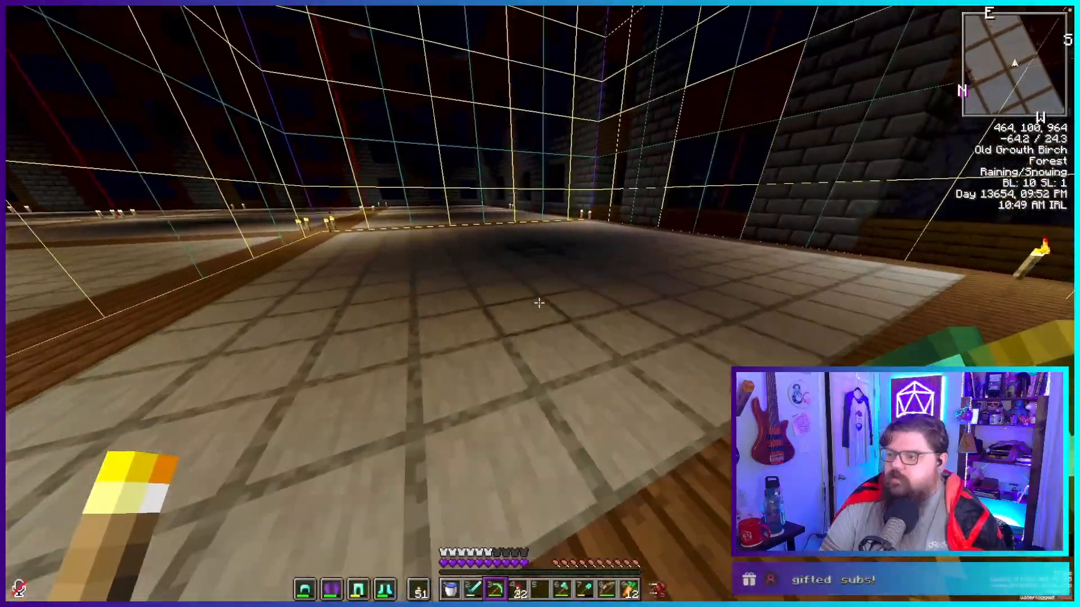
key("w")
key("a")
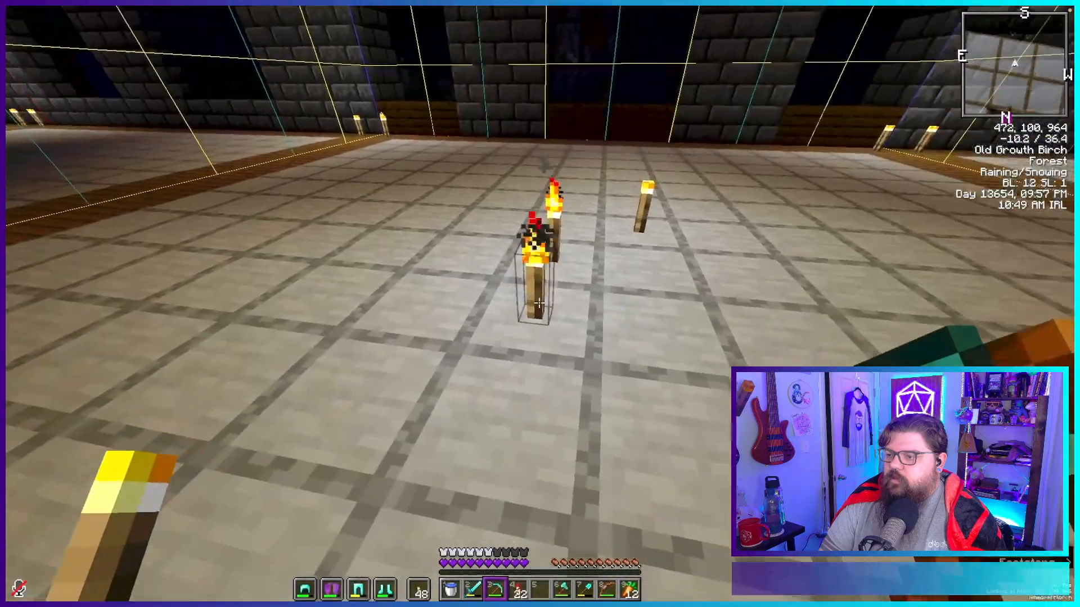
left_click(538, 304)
key("w")
right_click(539, 304)
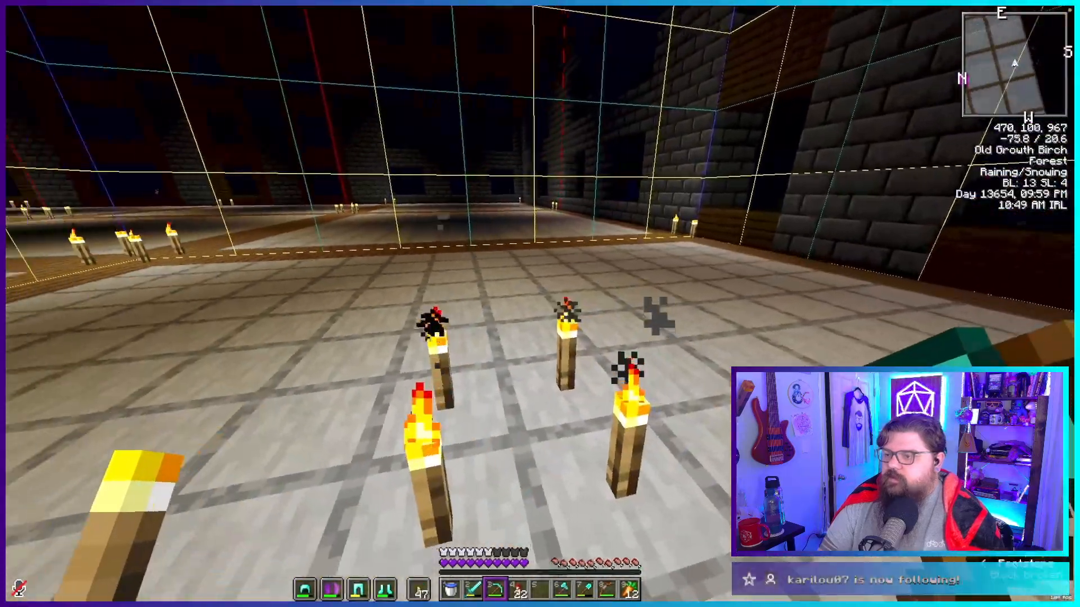
Place four torches in each of the two easternmost sections along the south wall, ending in the southeast corner.
key("w")
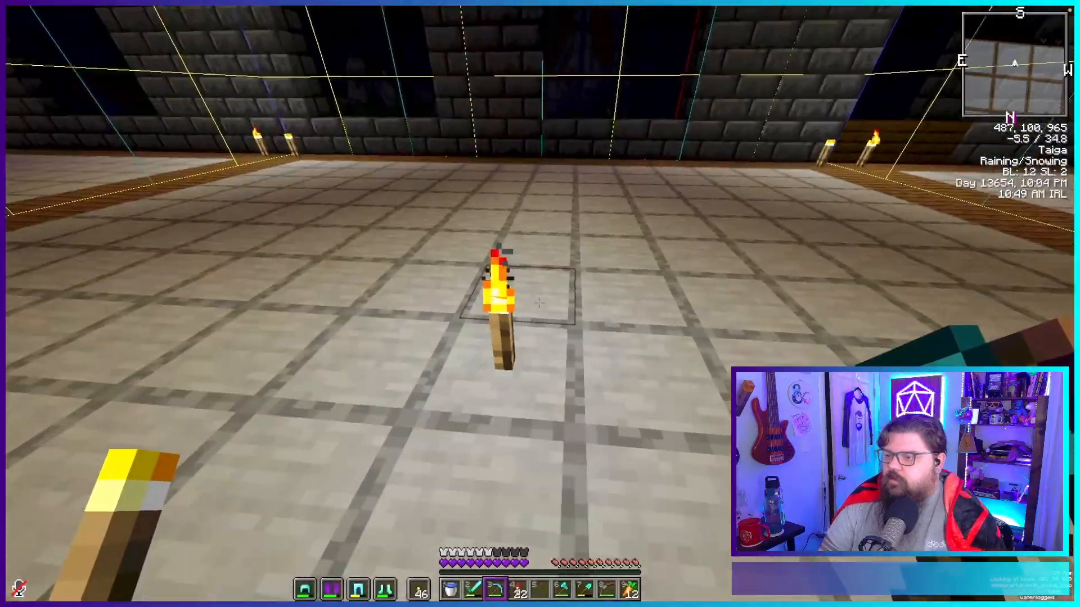
key("w")
key("space")
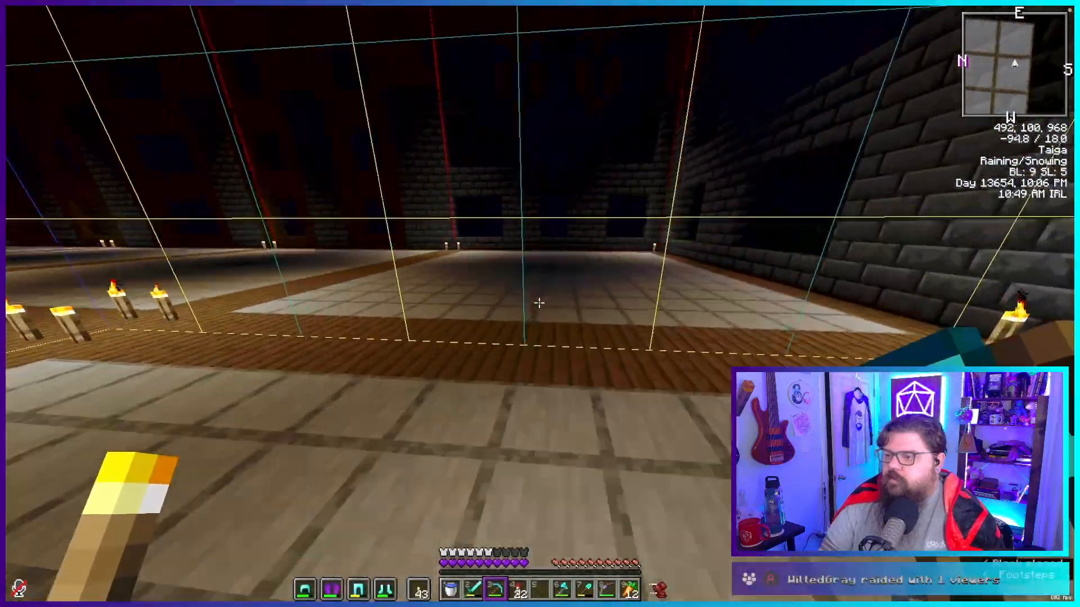
key("w")
key("w")
right_click(539, 303)
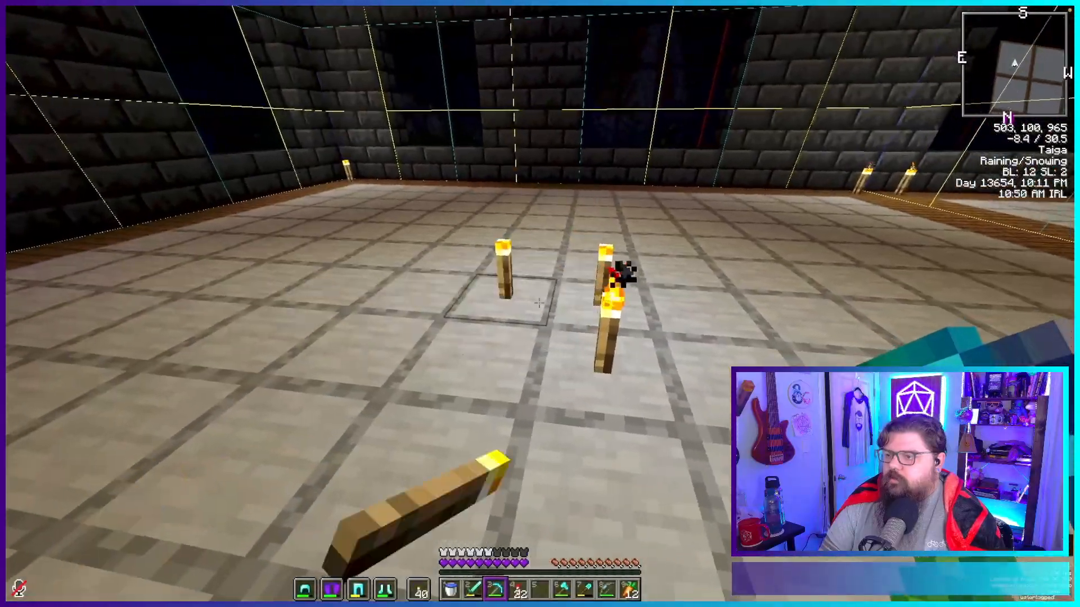
key("w")
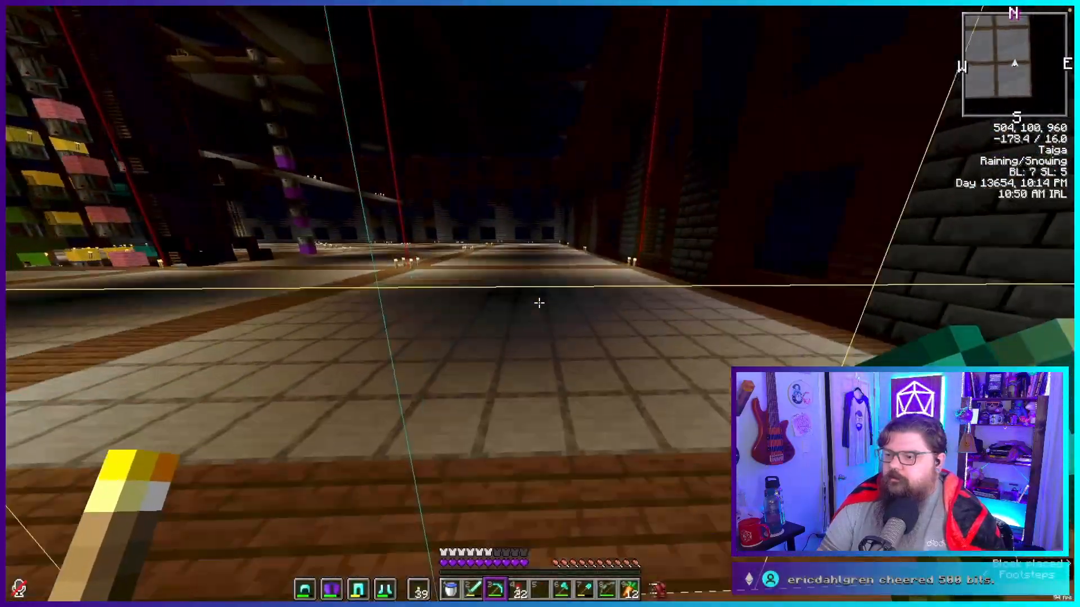
Place four torches in the east-wall section just north of the southeast corner section.
key("a")
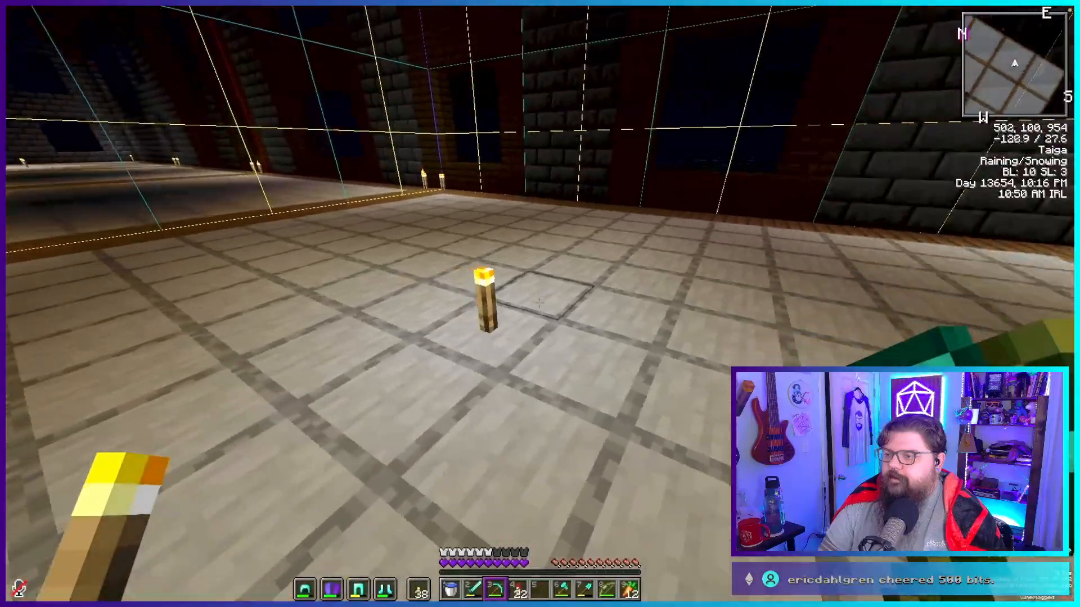
right_click(540, 303)
right_click(540, 303)
right_click(539, 303)
key("w")
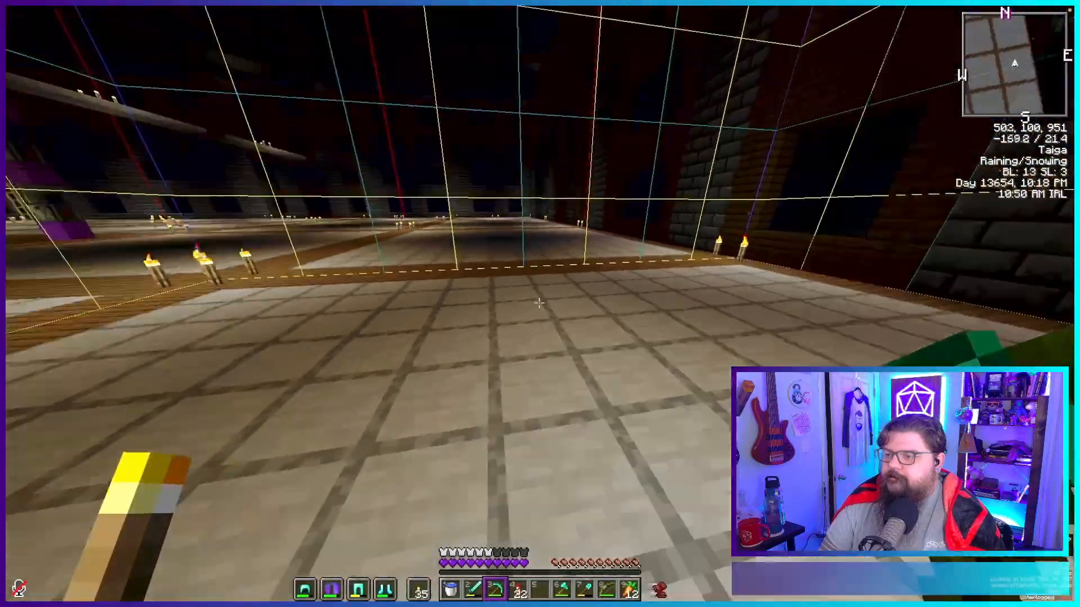
Place four torches in the east-wall section around x 503, z 937, breaking the surplus torch.
key("w")
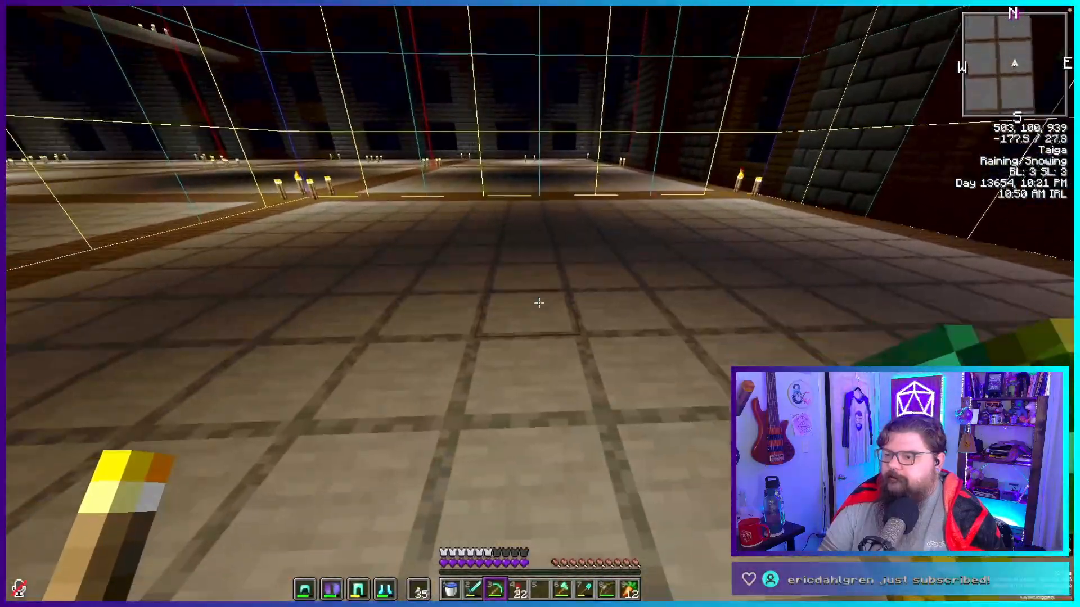
right_click(539, 303)
key("a")
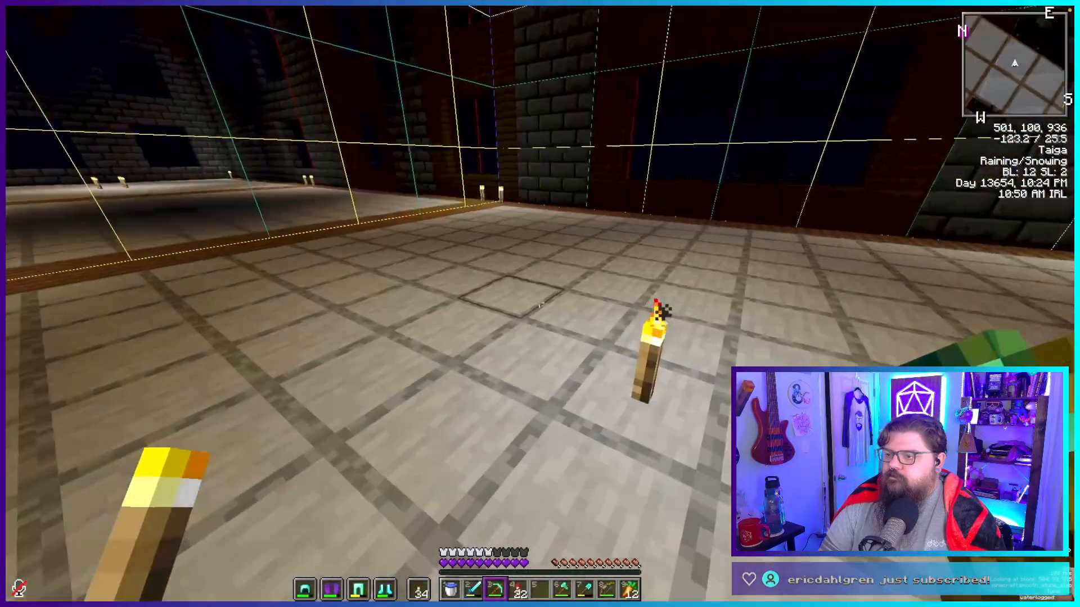
right_click(539, 303)
right_click(539, 303)
right_click(540, 303)
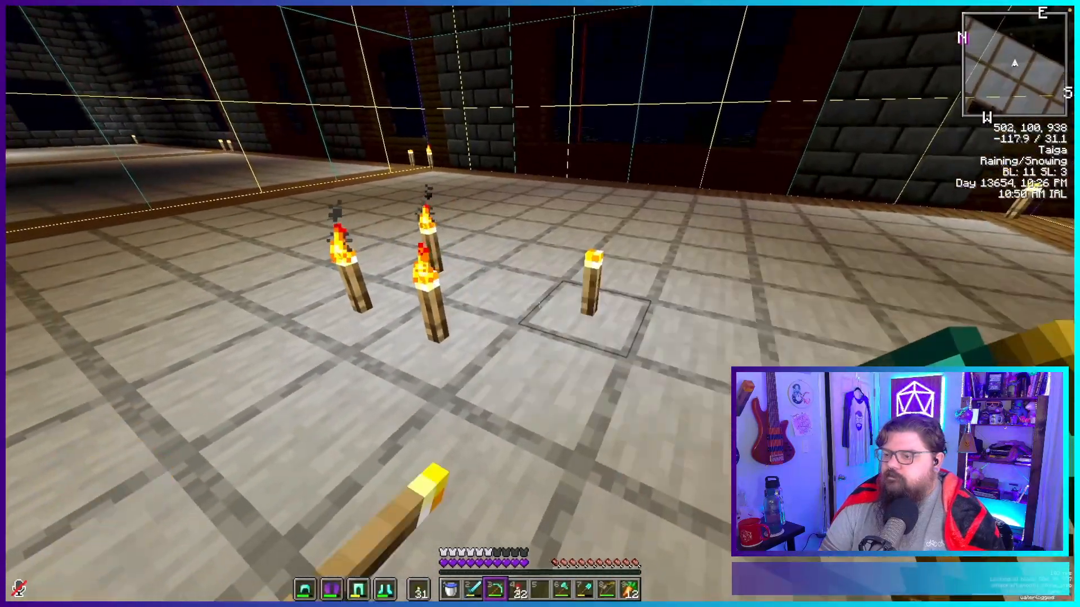
right_click(539, 303)
left_click(539, 303)
key("w")
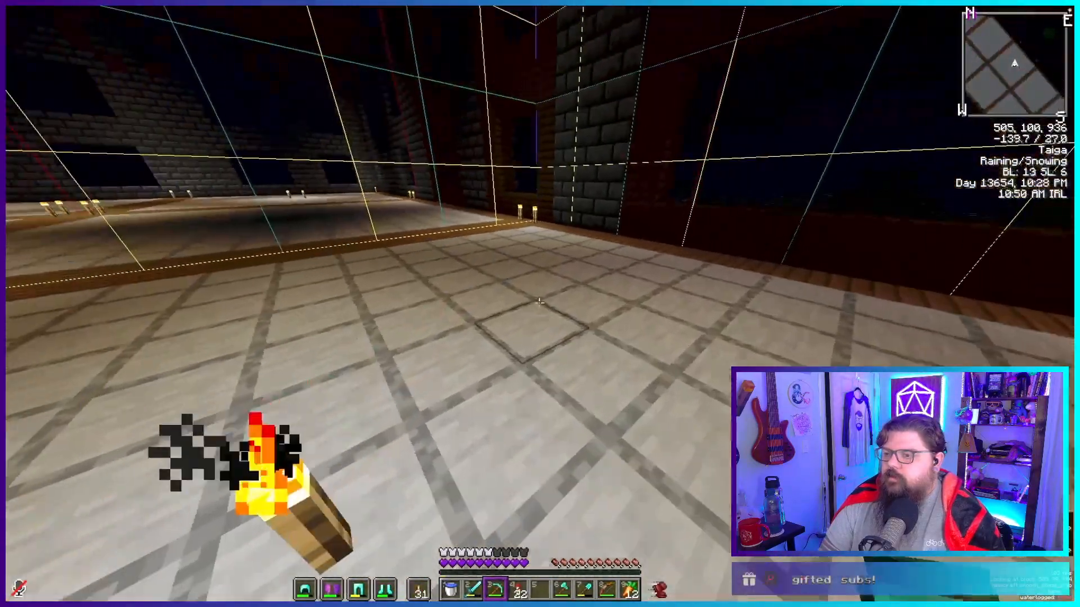
Place four torches in the middle of the next east-wall section north, around x 503, z 920.
key("w")
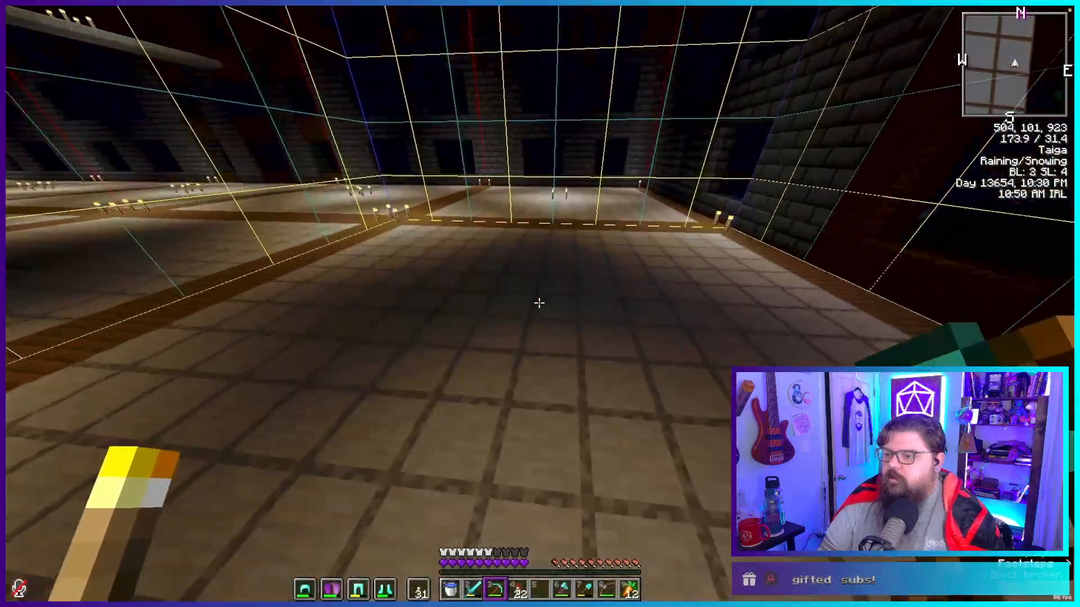
key("w")
right_click(539, 303)
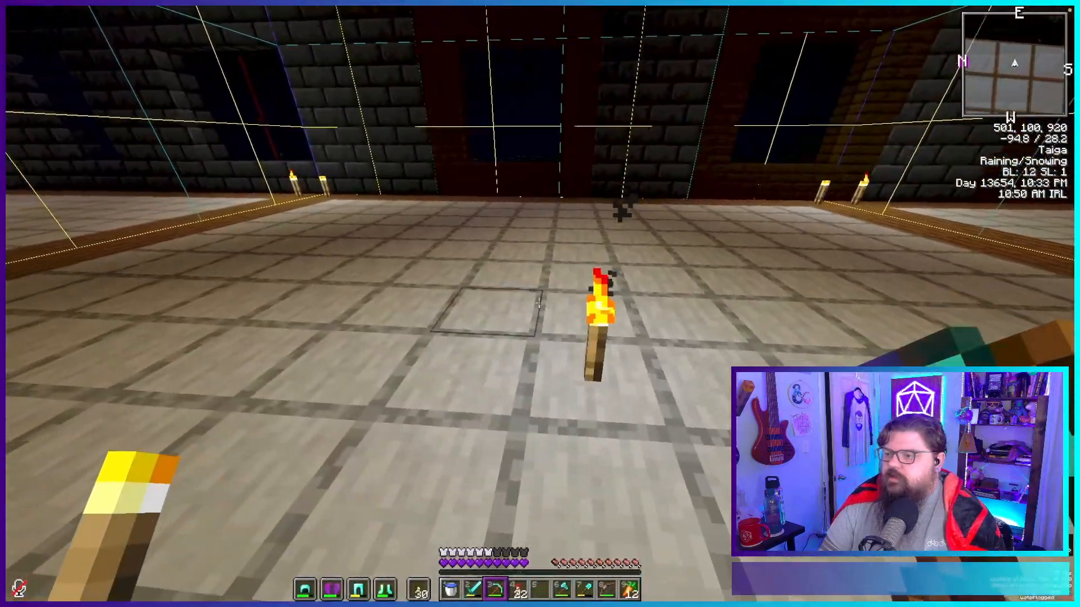
right_click(539, 303)
right_click(539, 303)
right_click(539, 303)
key("w")
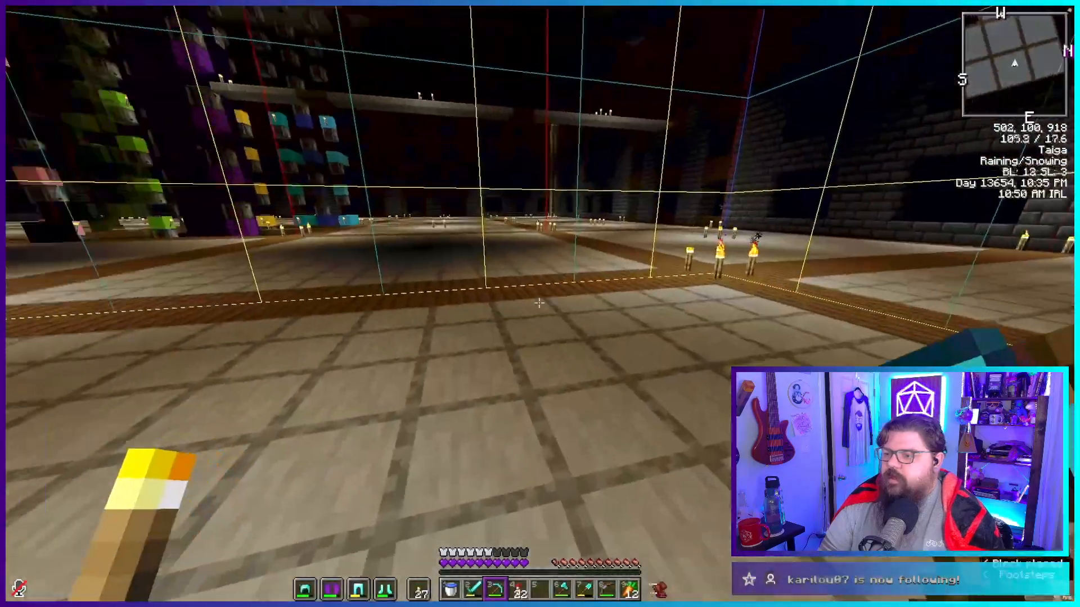
Place four torches in the adjoining section to the west, around x 488, z 920.
key("w")
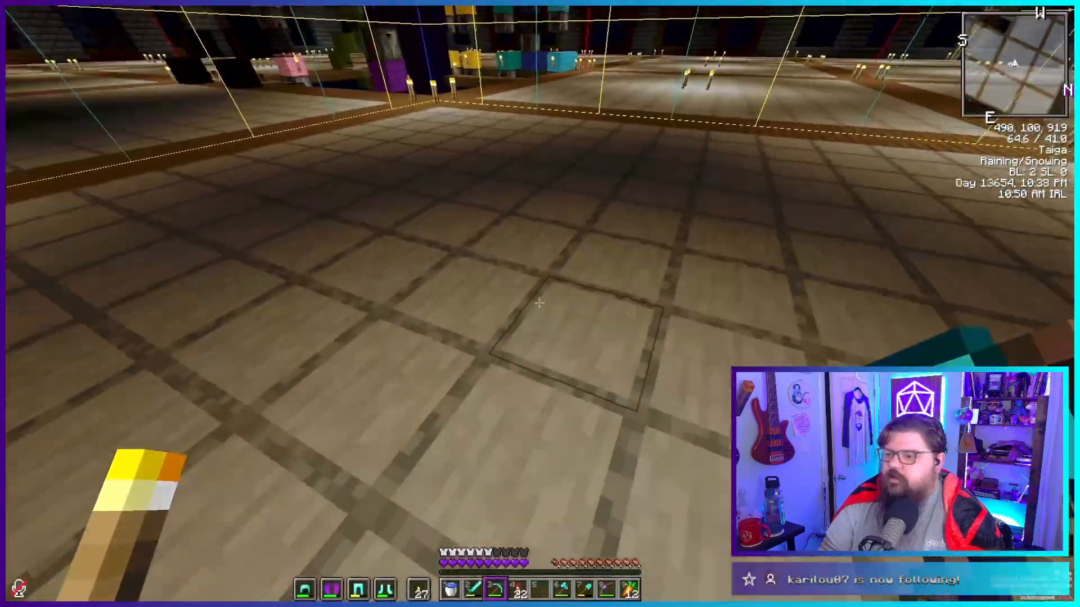
right_click(540, 303)
key("s")
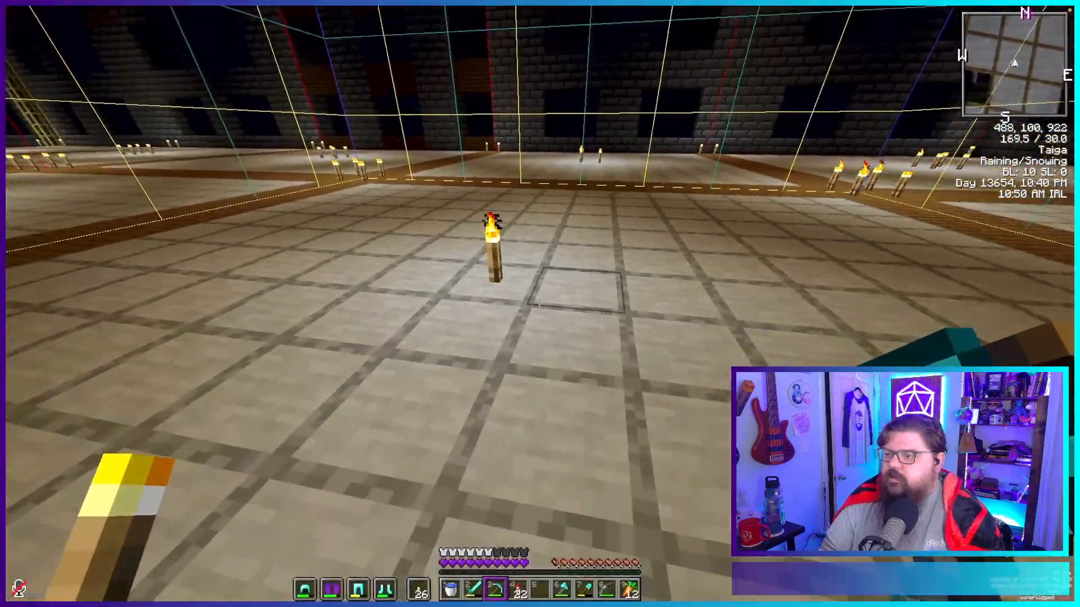
right_click(539, 304)
key("s")
right_click(540, 303)
right_click(540, 303)
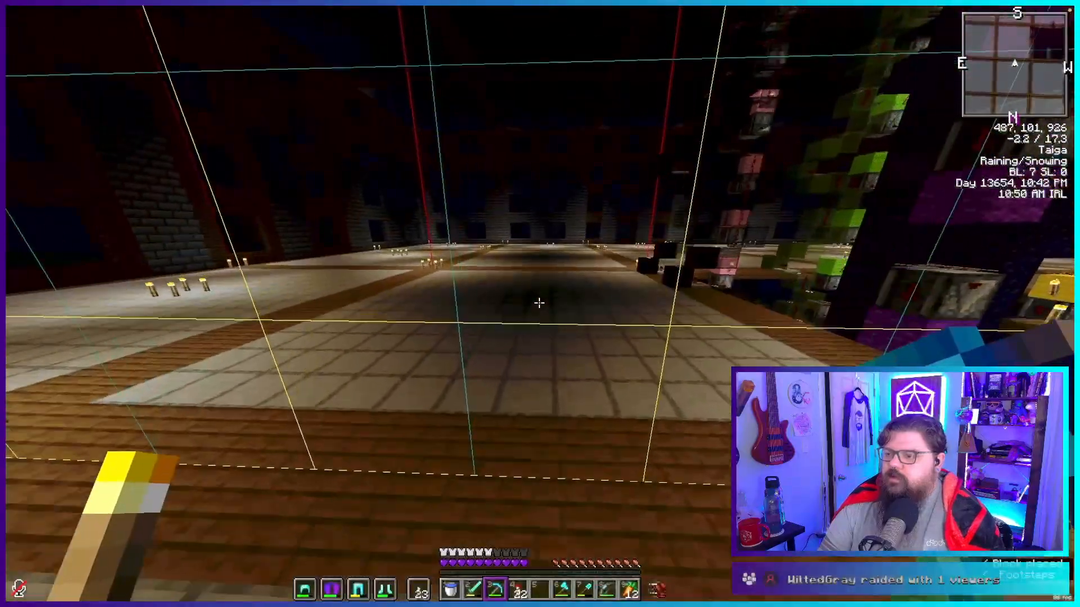
Place four torches in the middle of the floor section directly east of the redstone tower.
key("w")
right_click(539, 303)
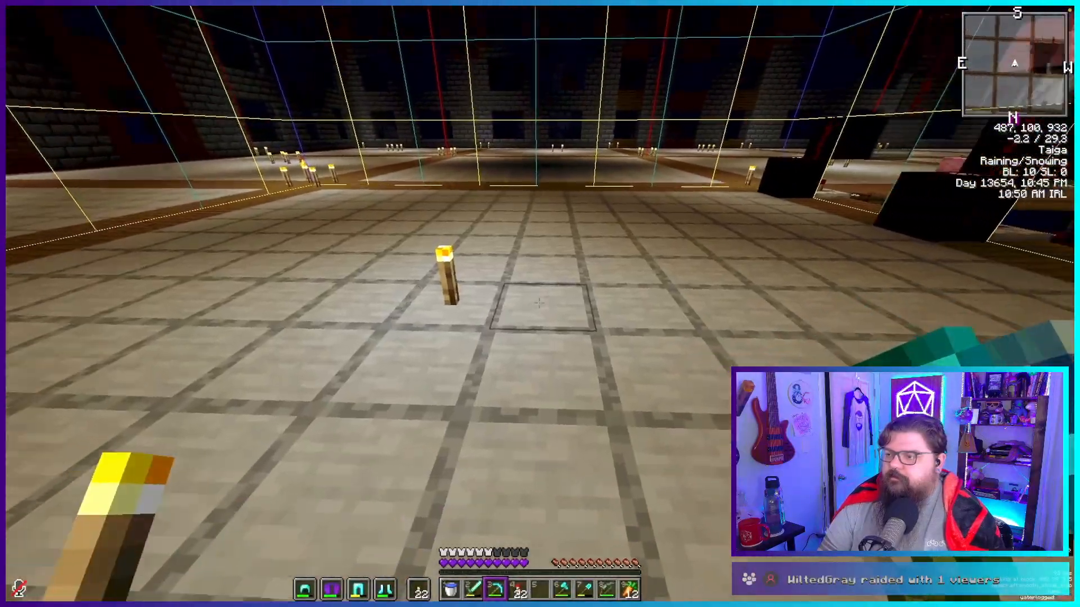
key("a")
right_click(539, 303)
key("a")
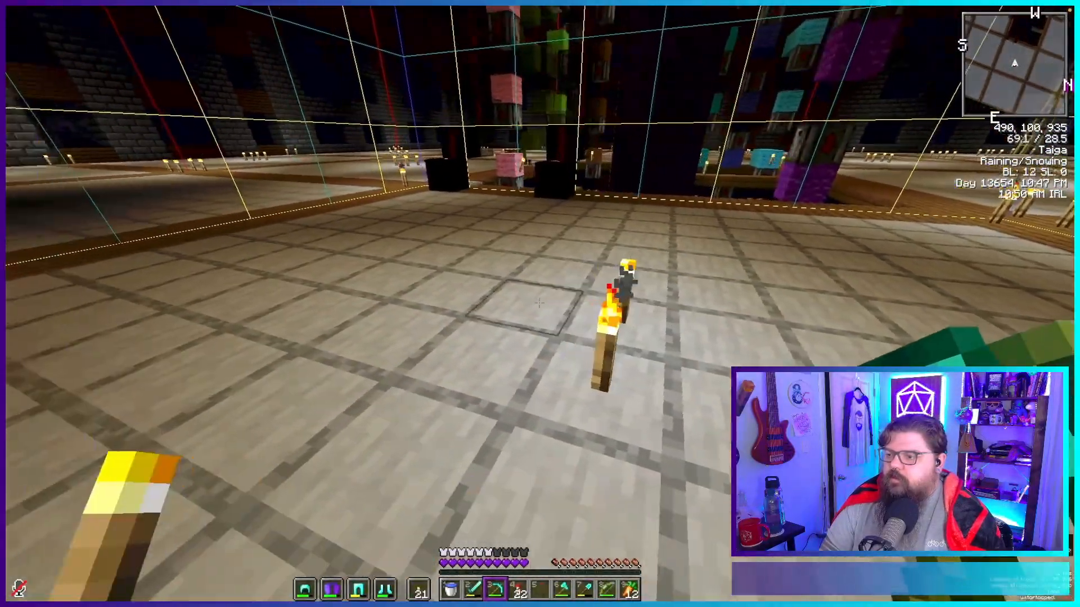
right_click(539, 303)
right_click(540, 303)
Place four torches in the dark floor section southeast of the redstone tower, around x 488, z 951.
key("w")
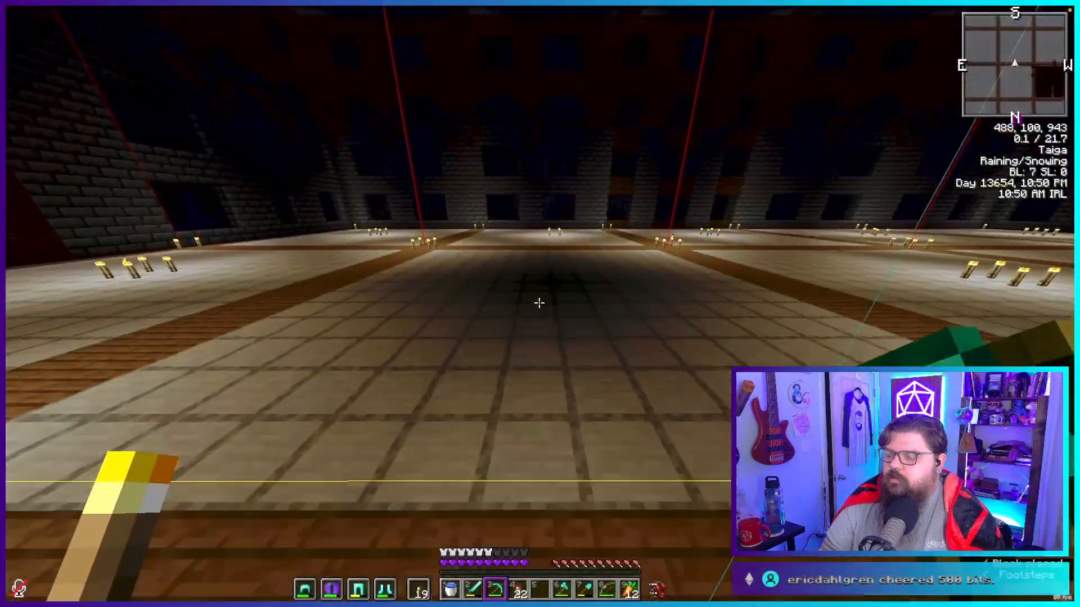
key("w")
right_click(539, 303)
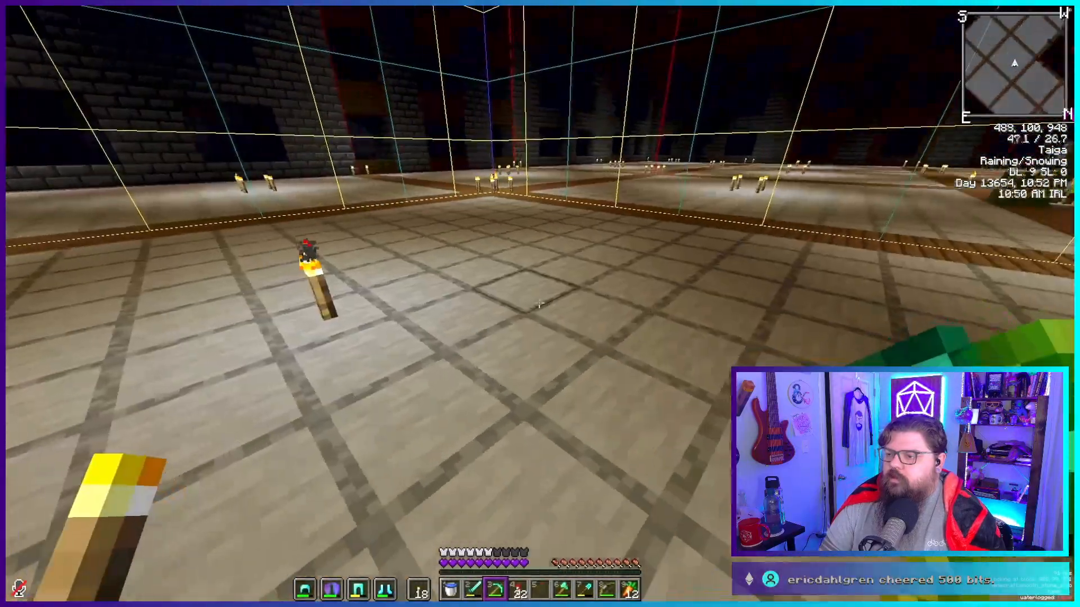
key("w")
right_click(539, 303)
right_click(539, 303)
right_click(539, 303)
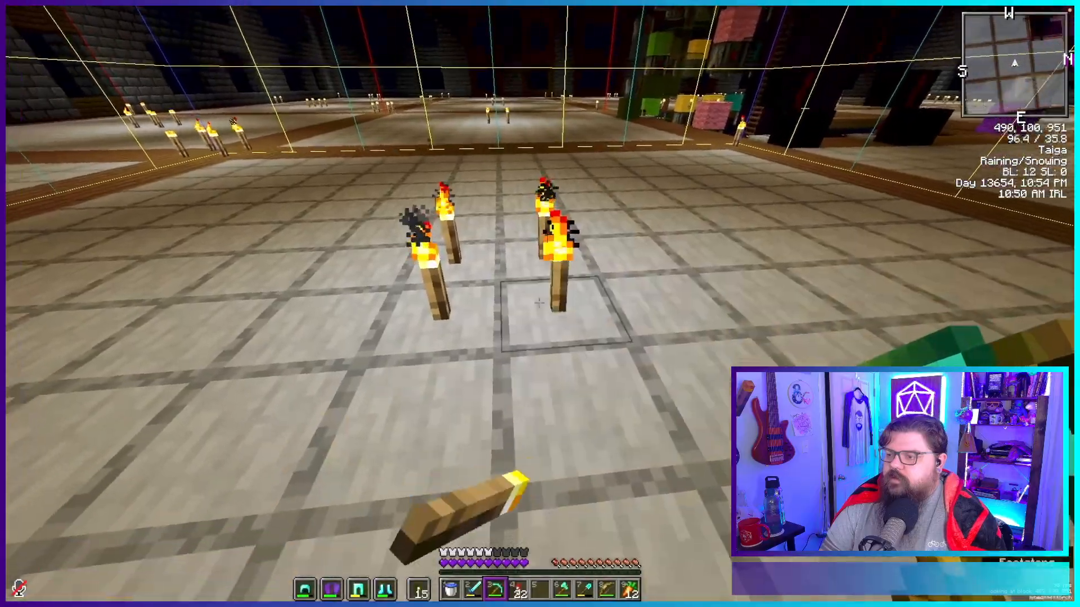
Check the torch coverage around the redstone tower and on the floor below, and hide the chunk borders.
key("w")
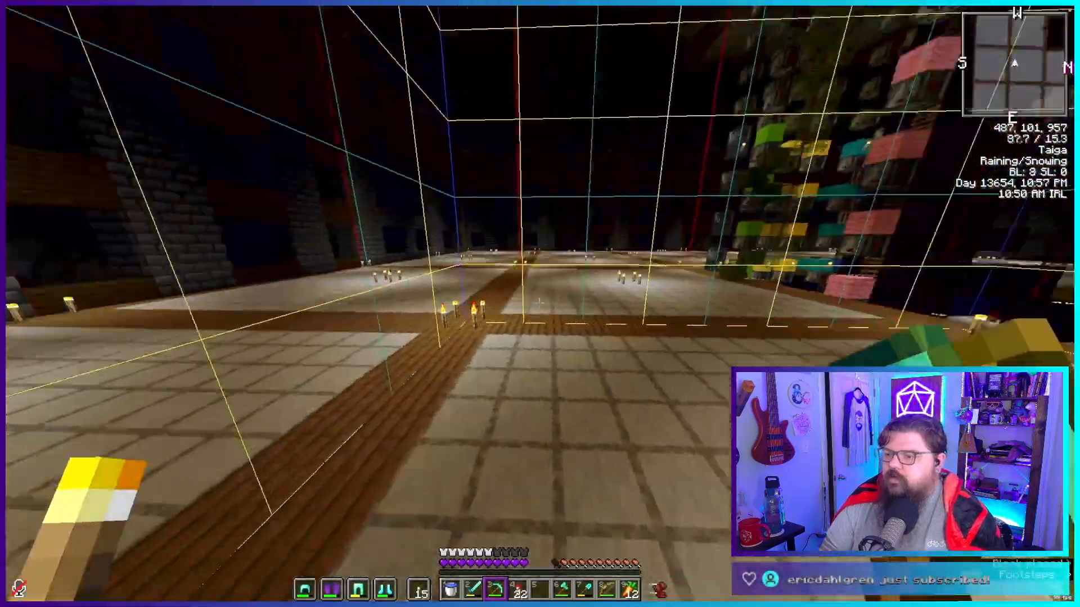
key("w")
key("w")
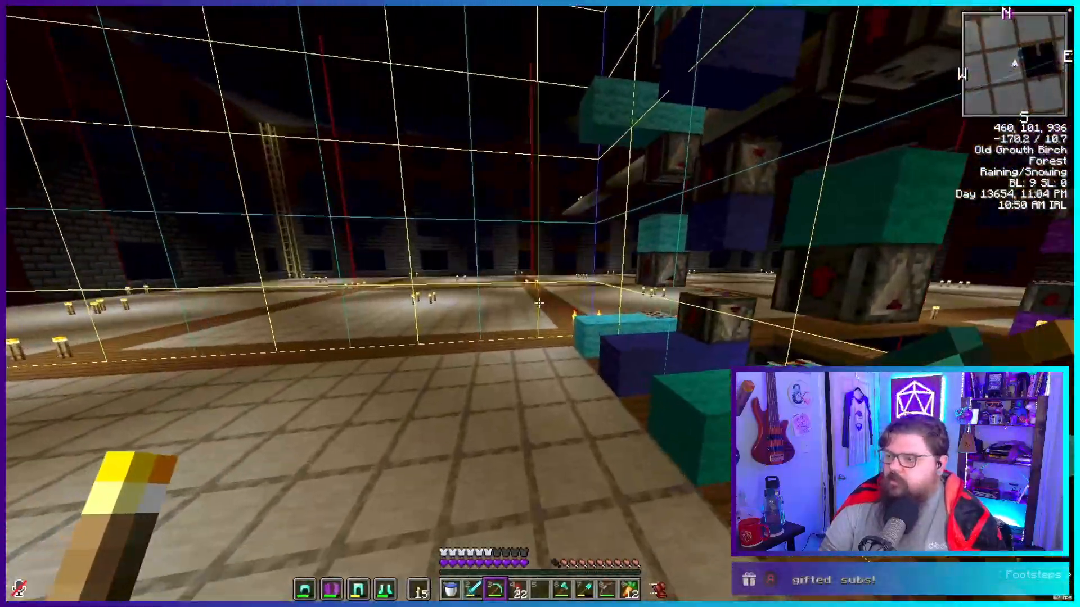
key("w")
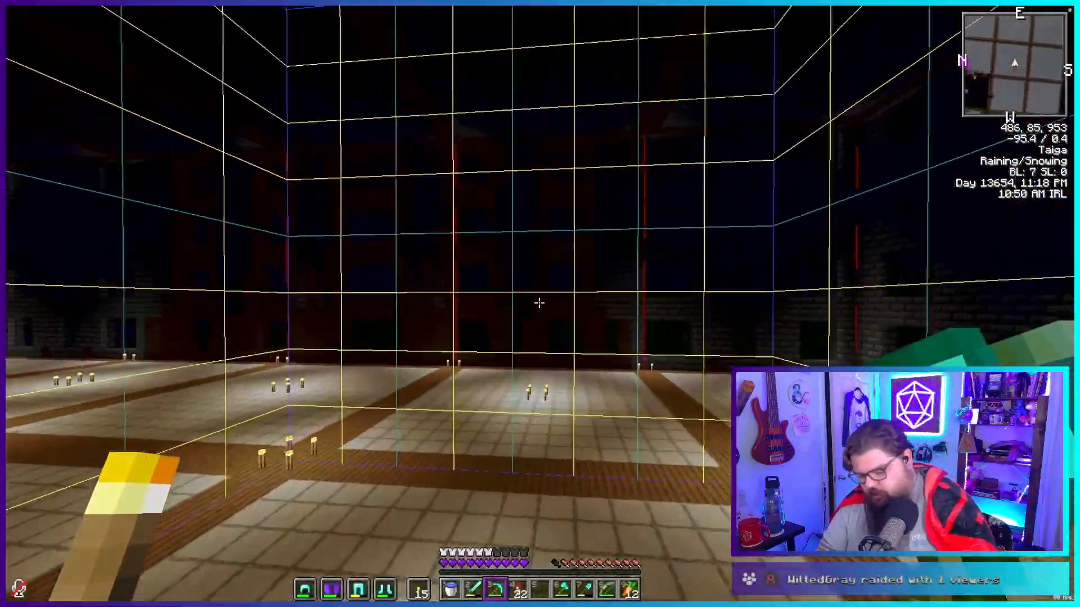
key("F3+g")
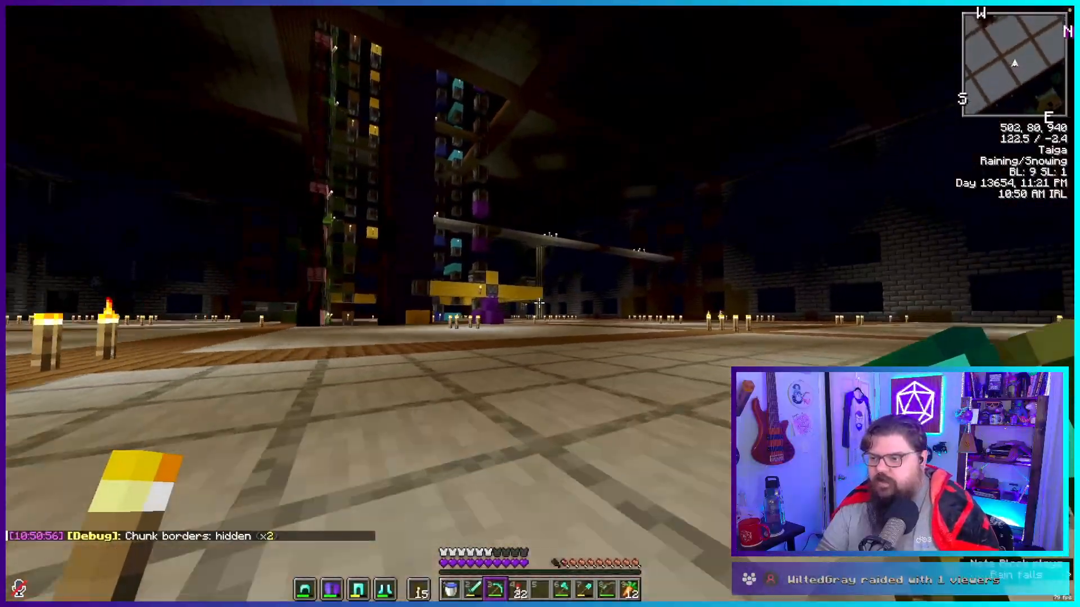
Descend through the redstone tower's shaft to the lowest floor and go to the ender chest on the ladder pillar.
key("w")
key("space")
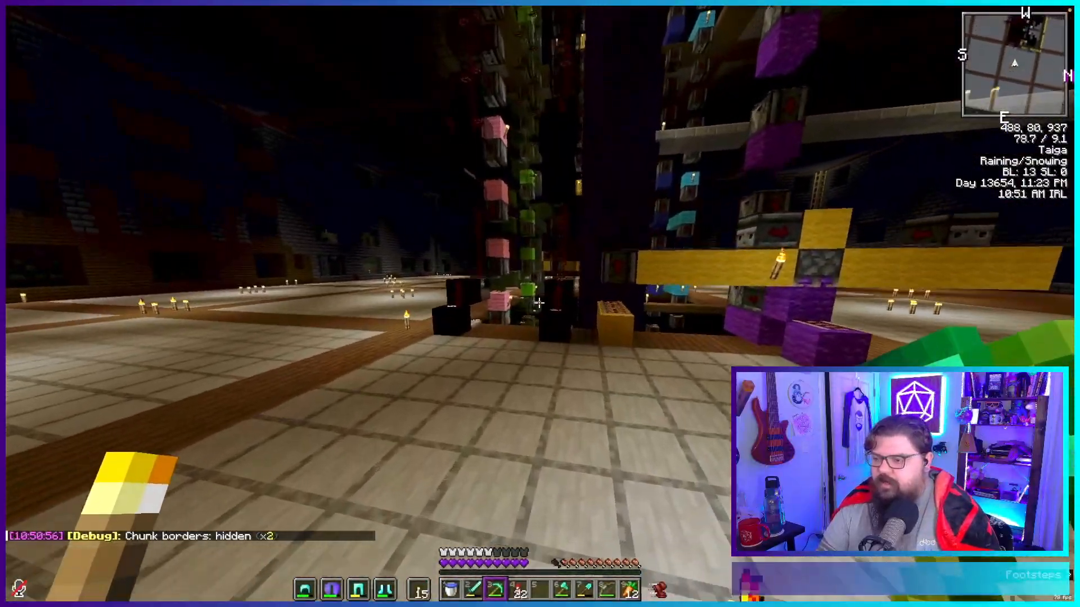
key("w")
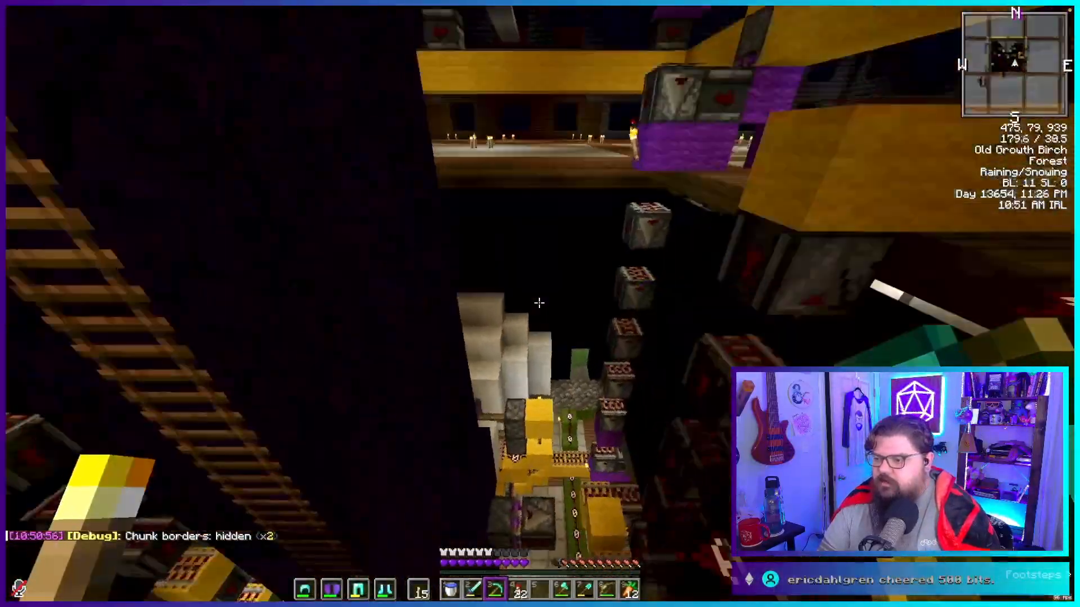
key("w")
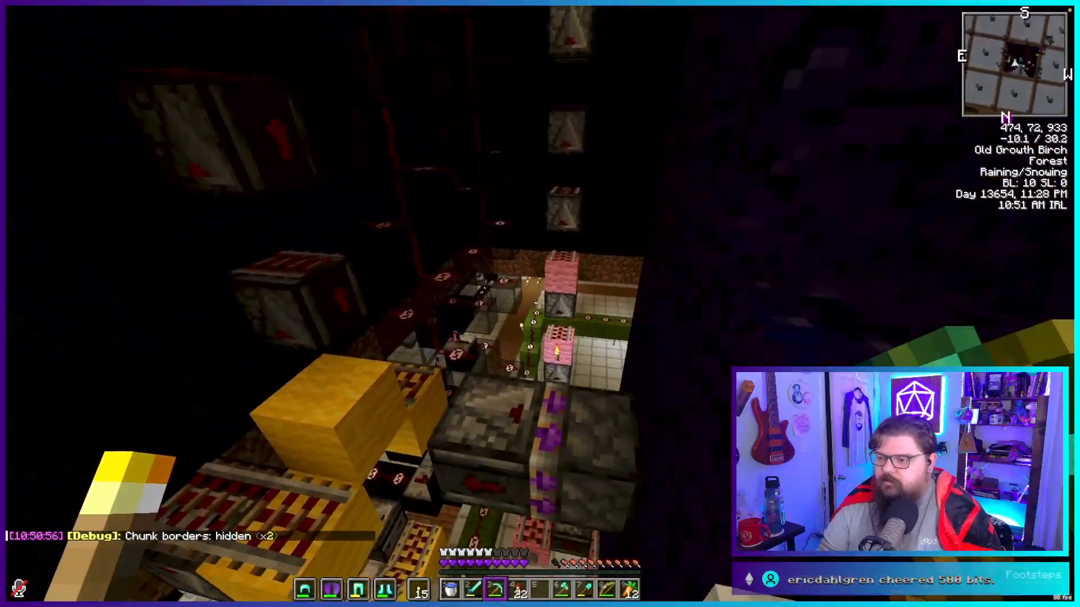
key("w")
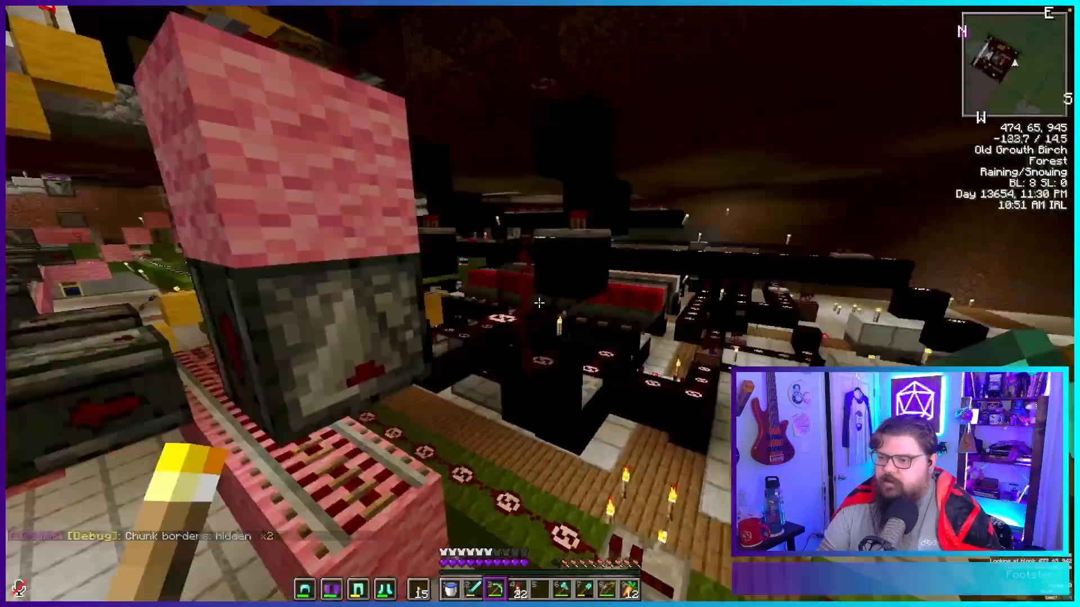
key("w")
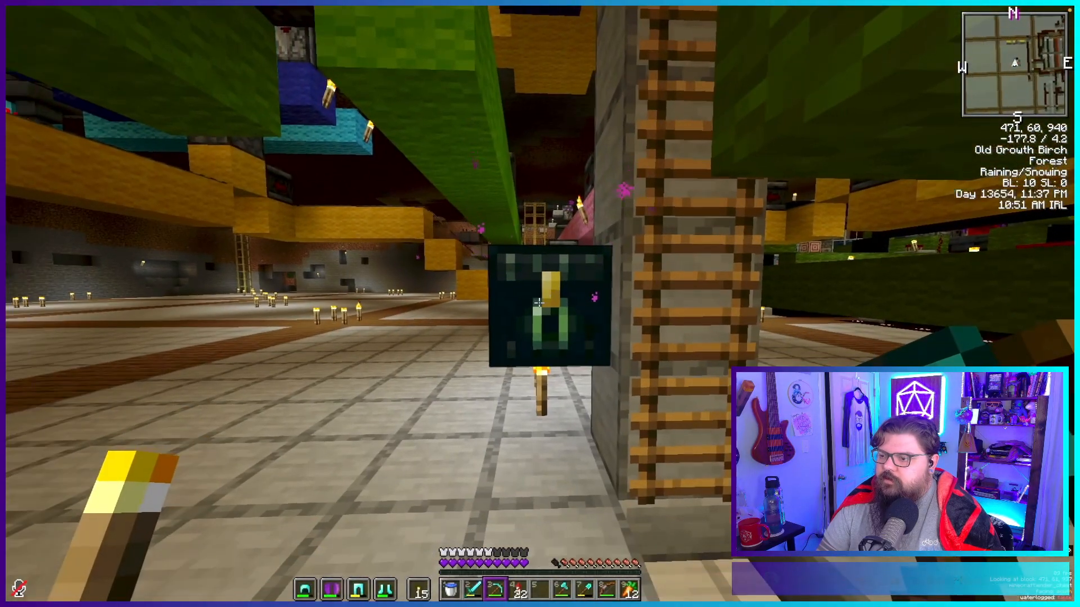
Check the ender chest's contents and move the chest from the pillar onto the floor on the ladder's west side.
right_click(539, 303)
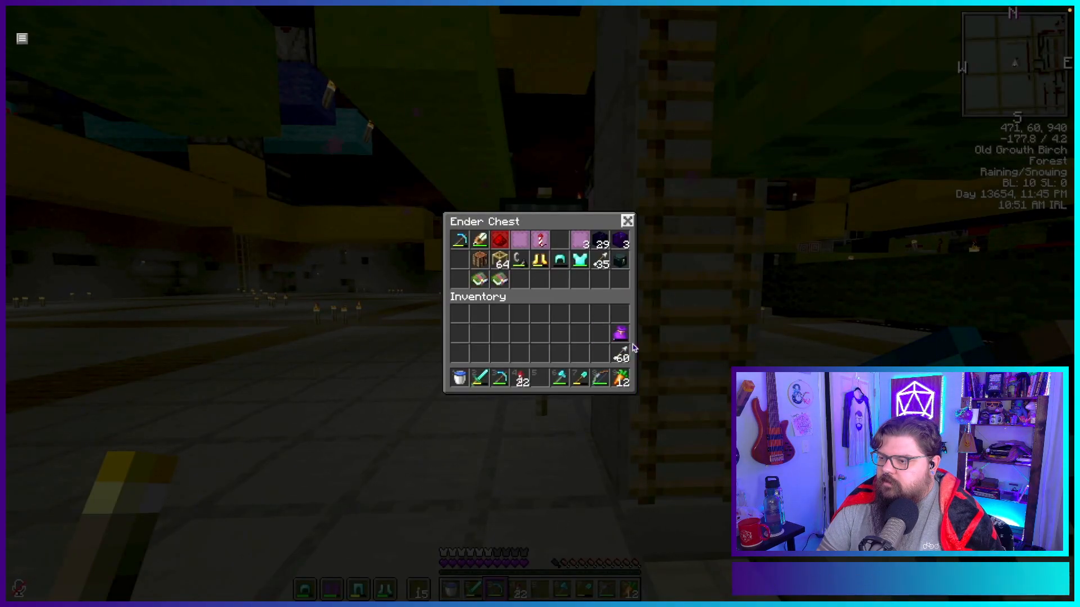
key("Escape")
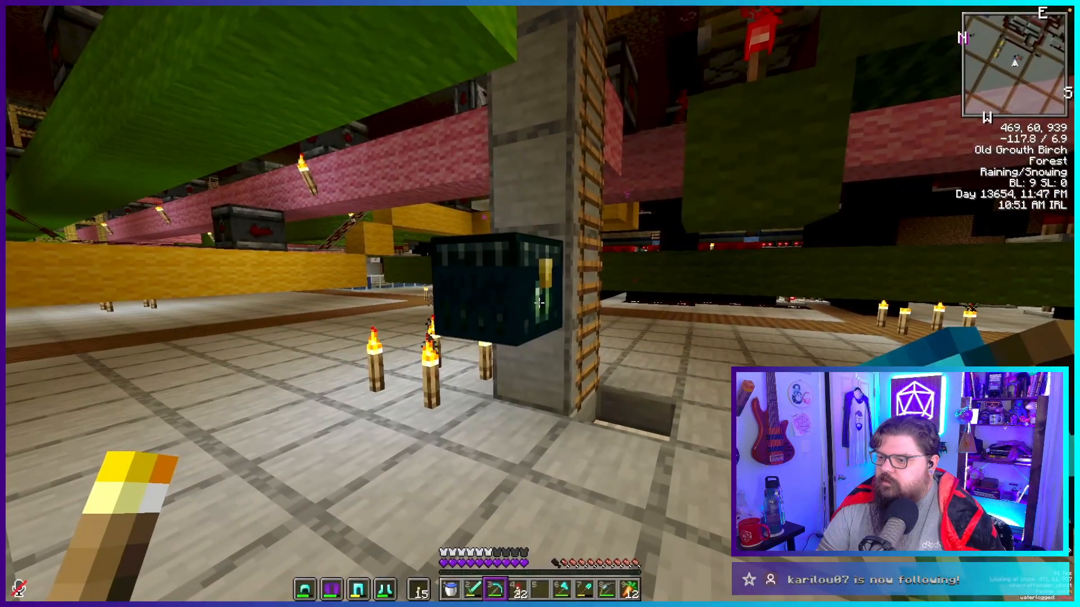
left_click(539, 303)
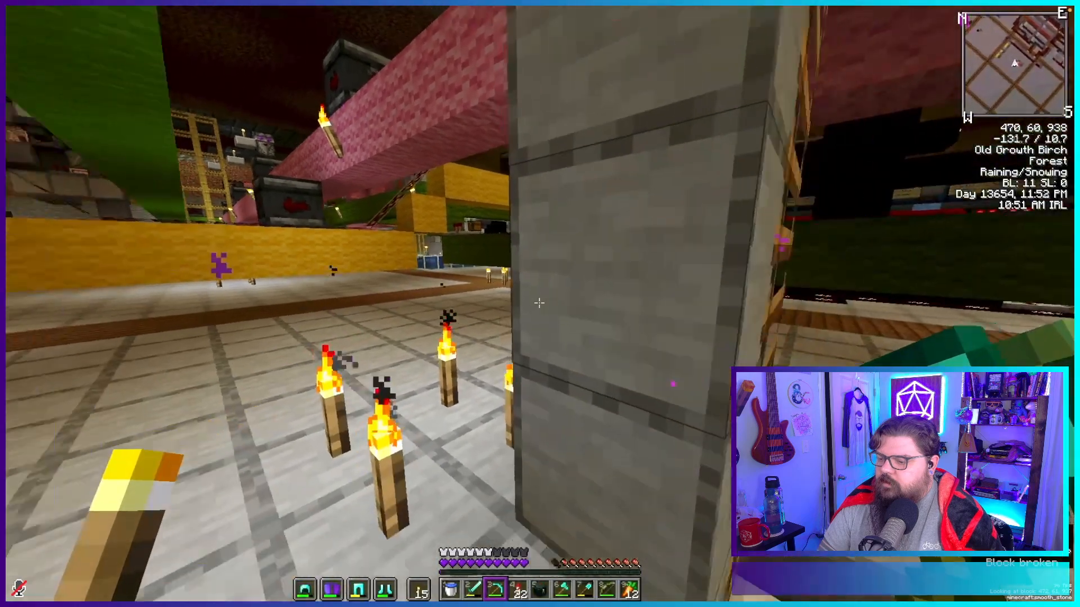
scroll(539, 304, "down", 3)
scroll(539, 304, "up", 1)
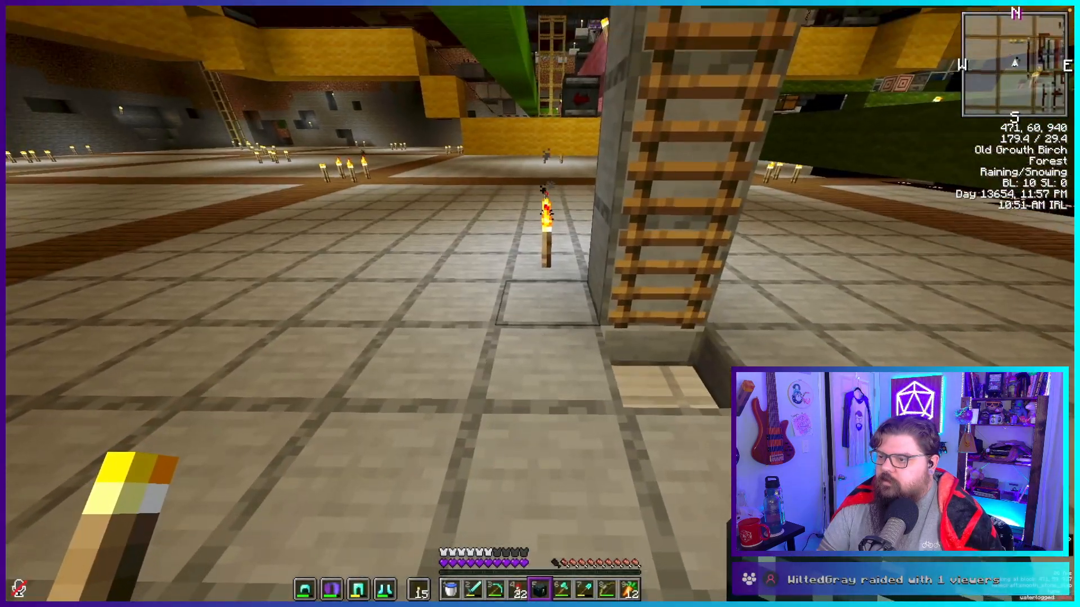
right_click(539, 304)
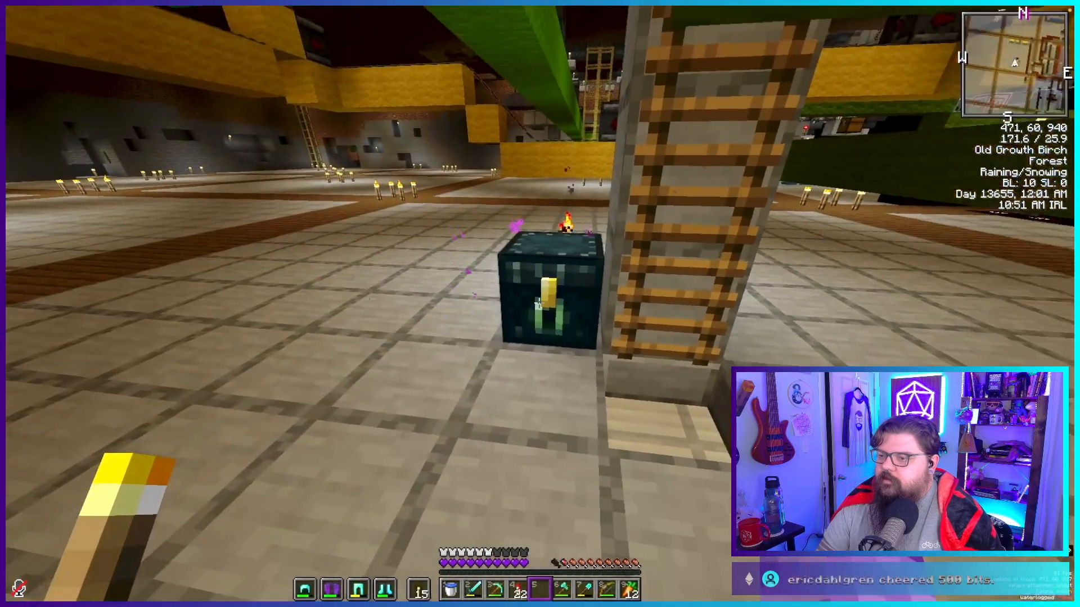
Take the crafting table out of the ender chest and place it on the floor on the ladder's east side.
right_click(539, 303)
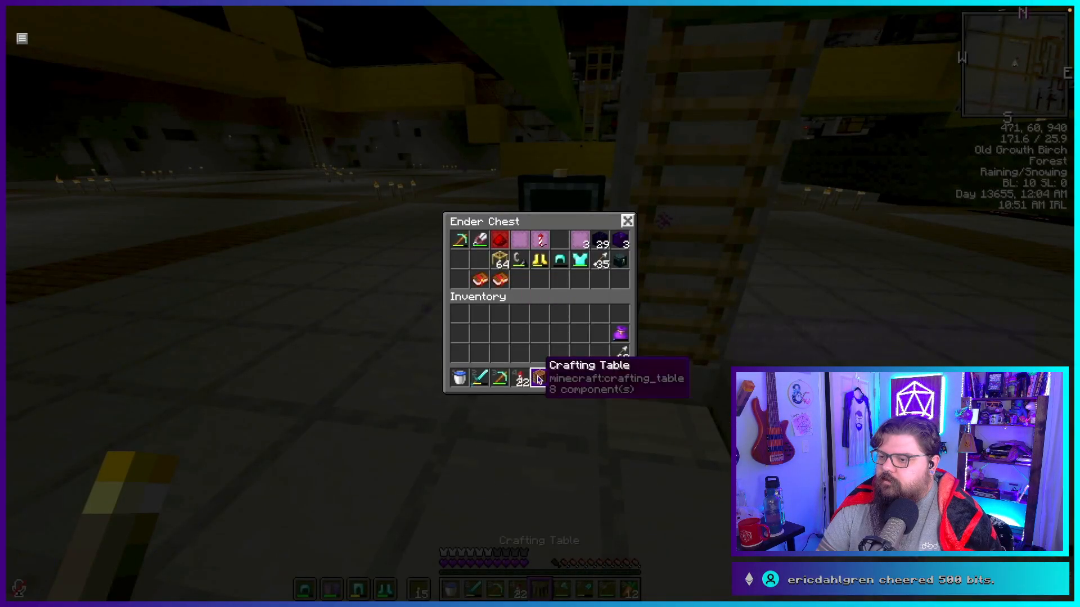
key("Escape")
right_click(539, 304)
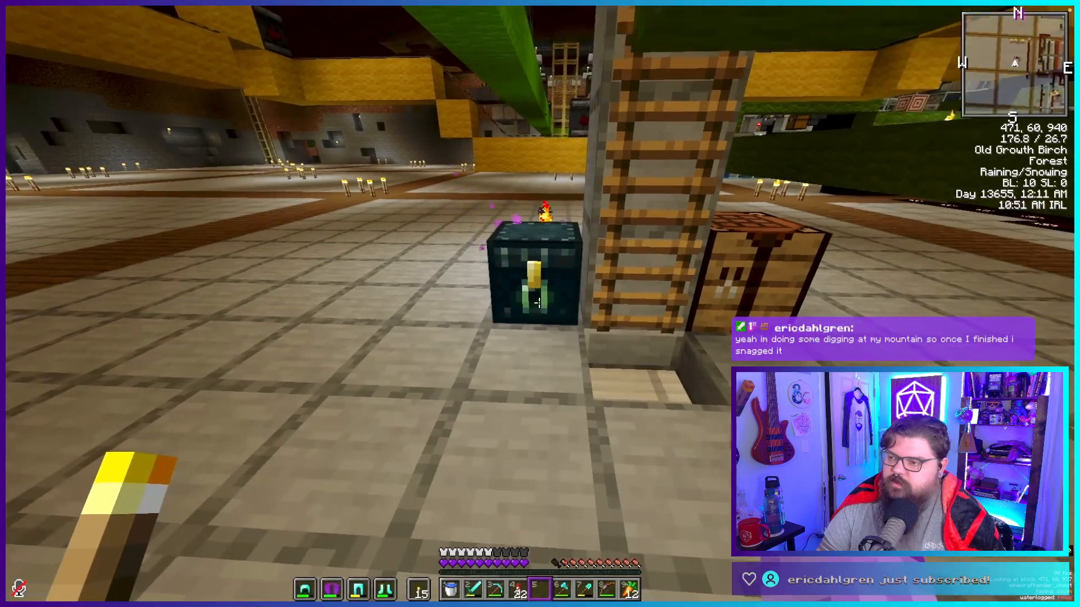
right_click(539, 304)
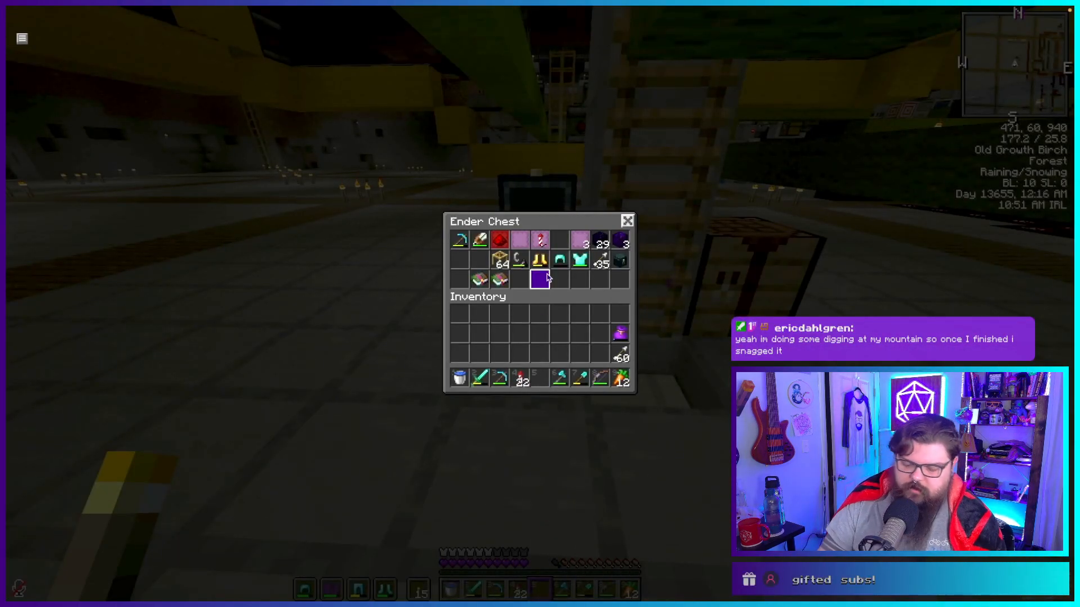
key("Escape")
key("w")
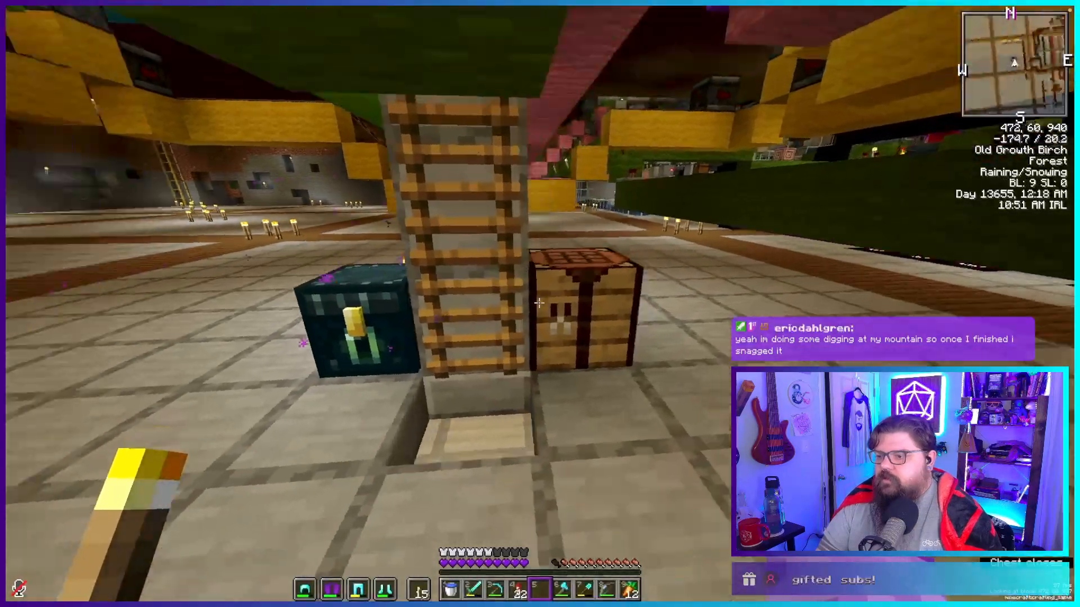
Examine the lowest floor's torch lighting and redstone from the ladder pillar to the smooth-stone platform around x 486, z 951.
key("w")
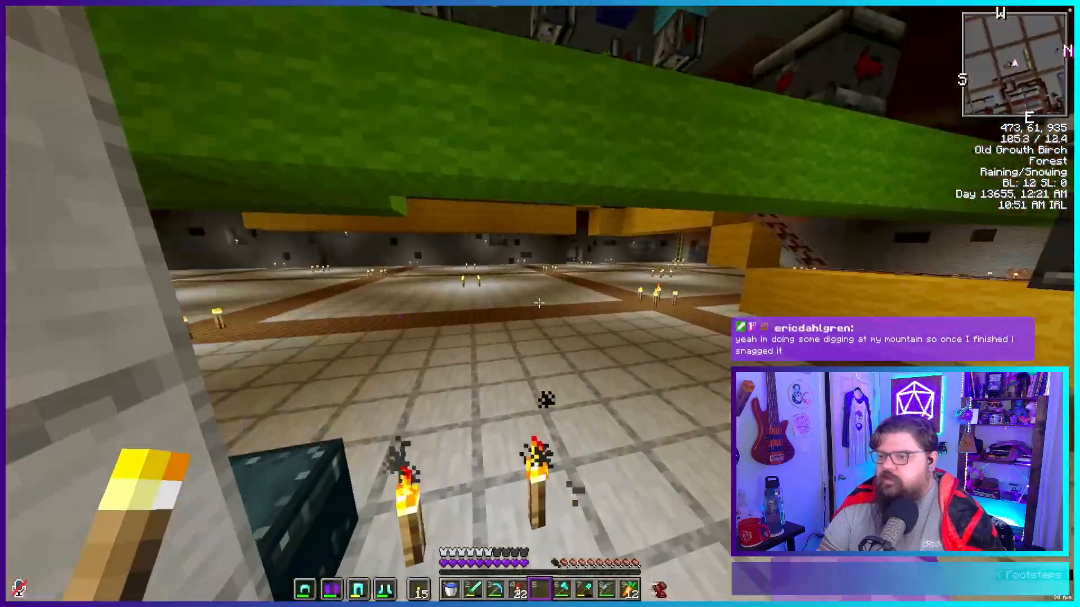
key("w")
key("w")
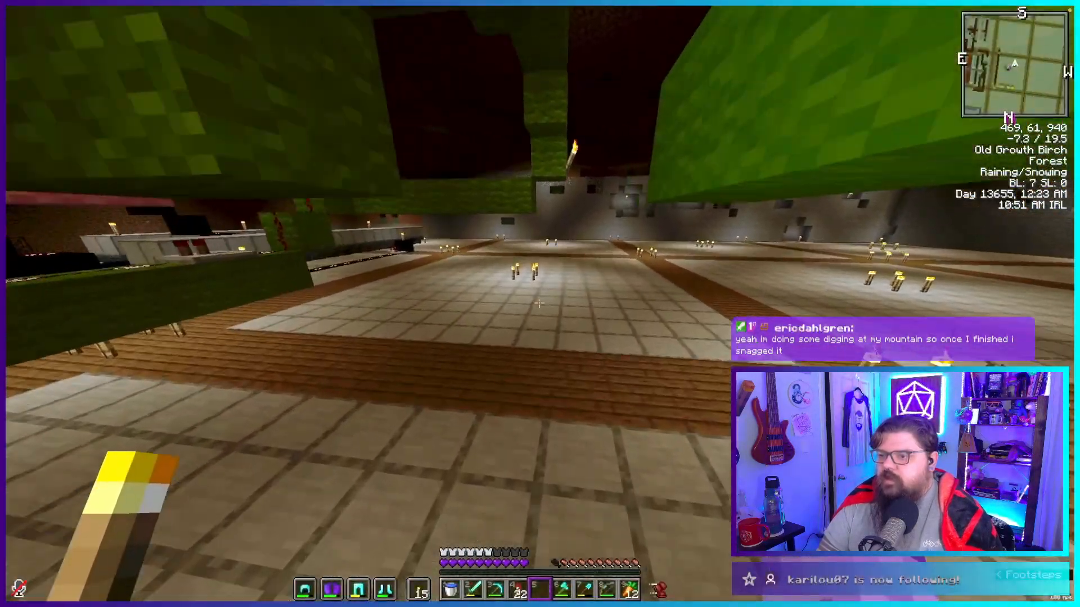
key("w")
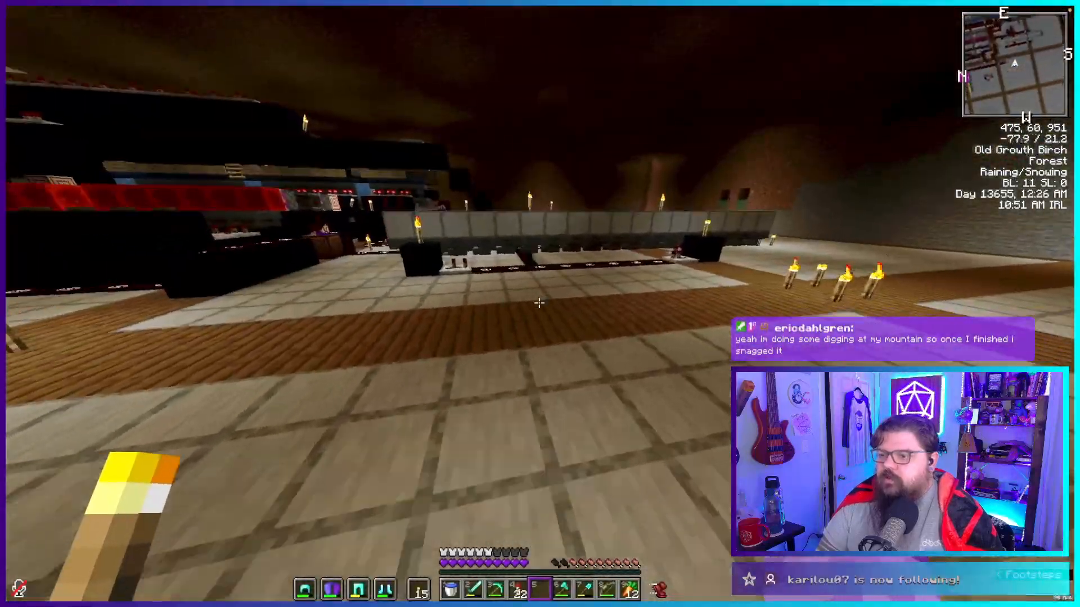
key("w")
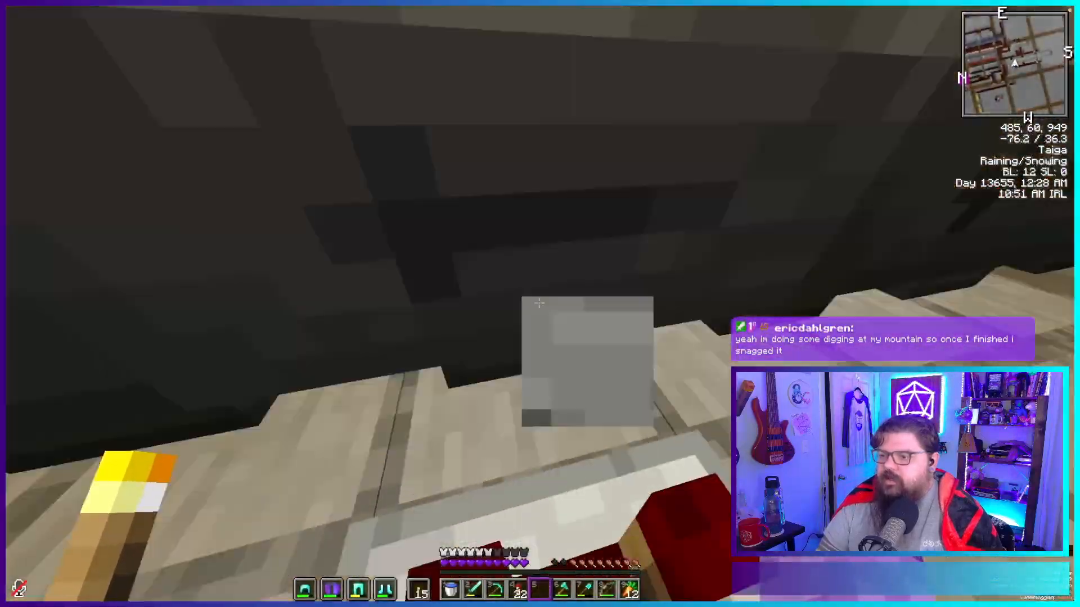
key("space")
key("w")
key("space")
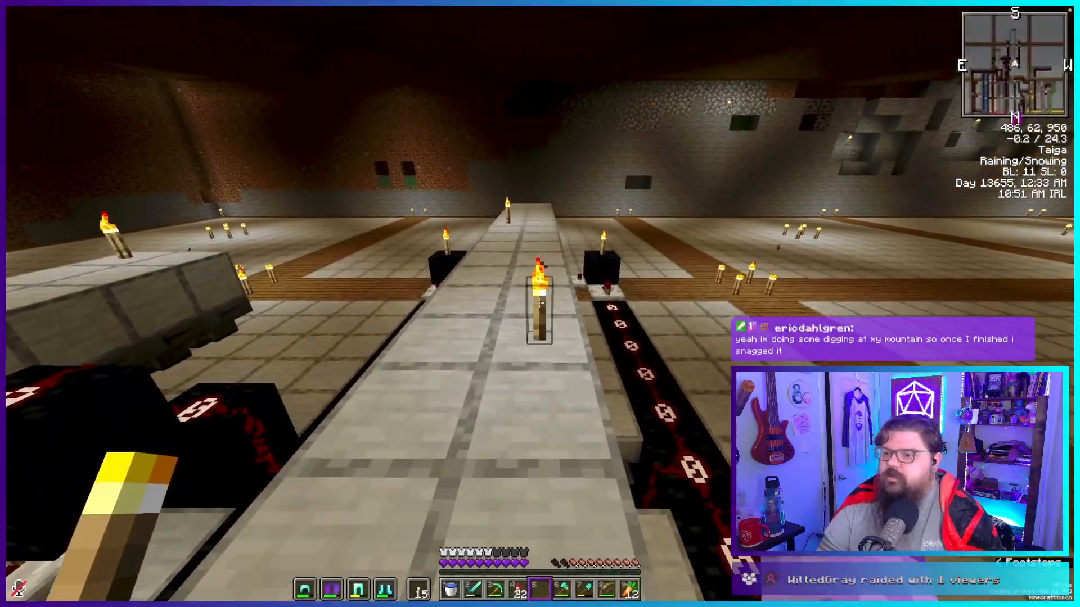
key("w")
key("w")
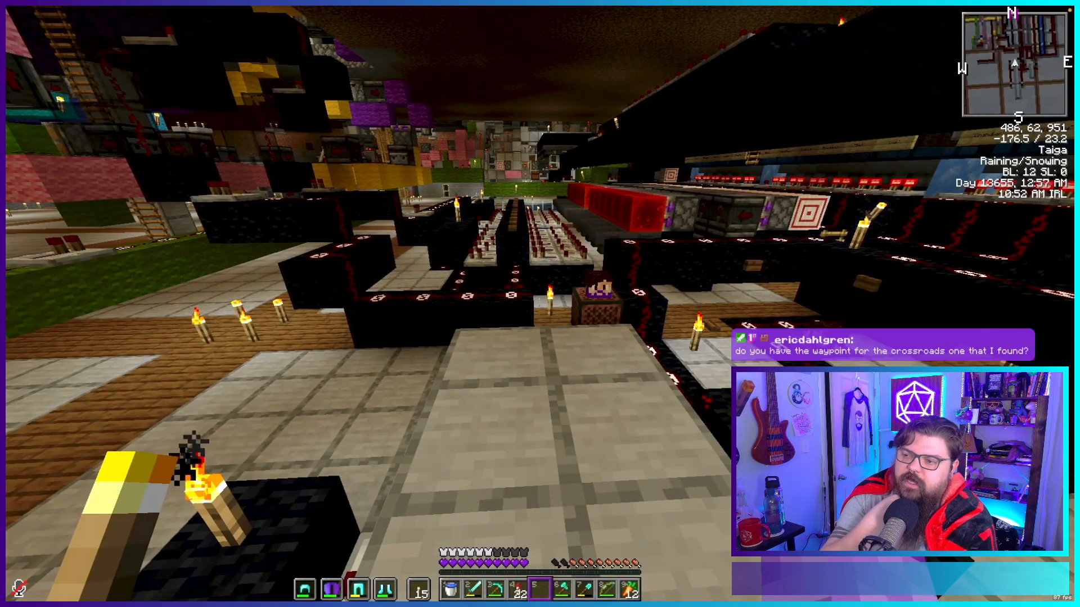
Look up the Crossroads waypoint in the Nether's Default waypoint set, and return the list to the overworld.
key("u")
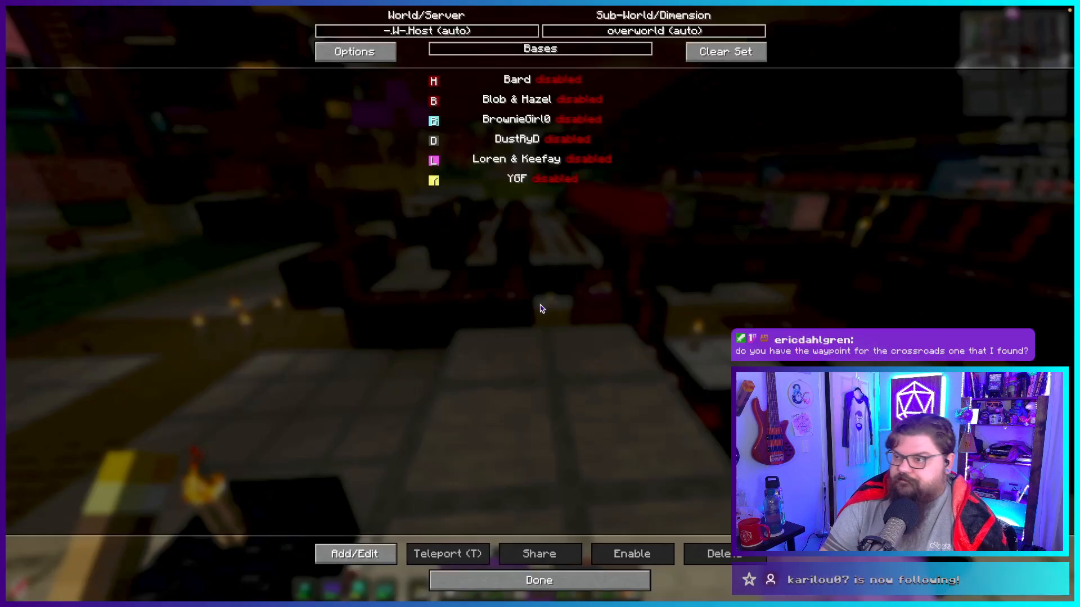
left_click(678, 31)
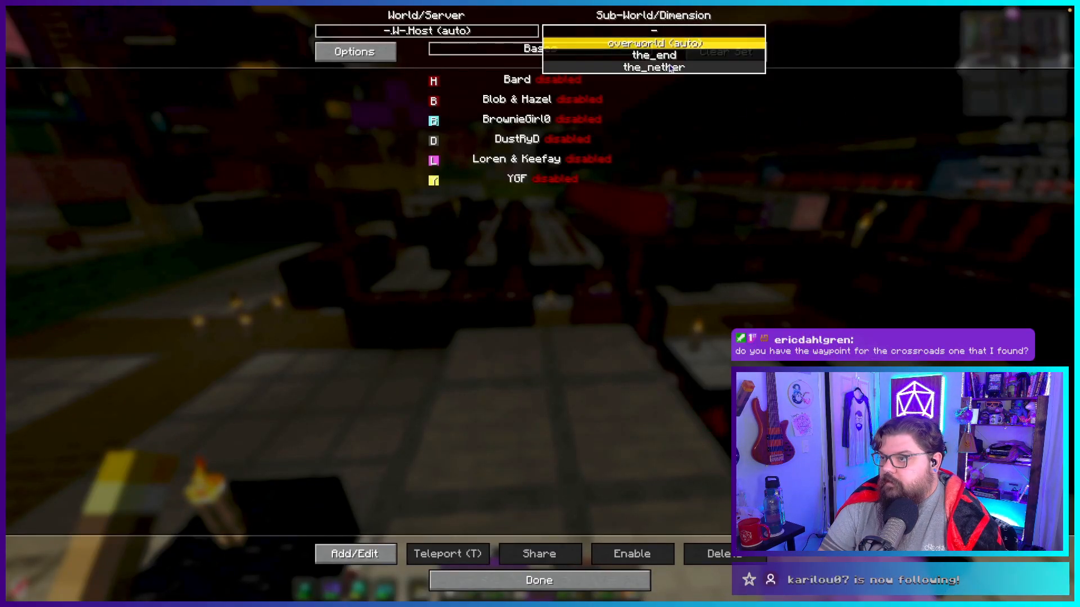
left_click(669, 67)
left_click(557, 51)
left_click(540, 73)
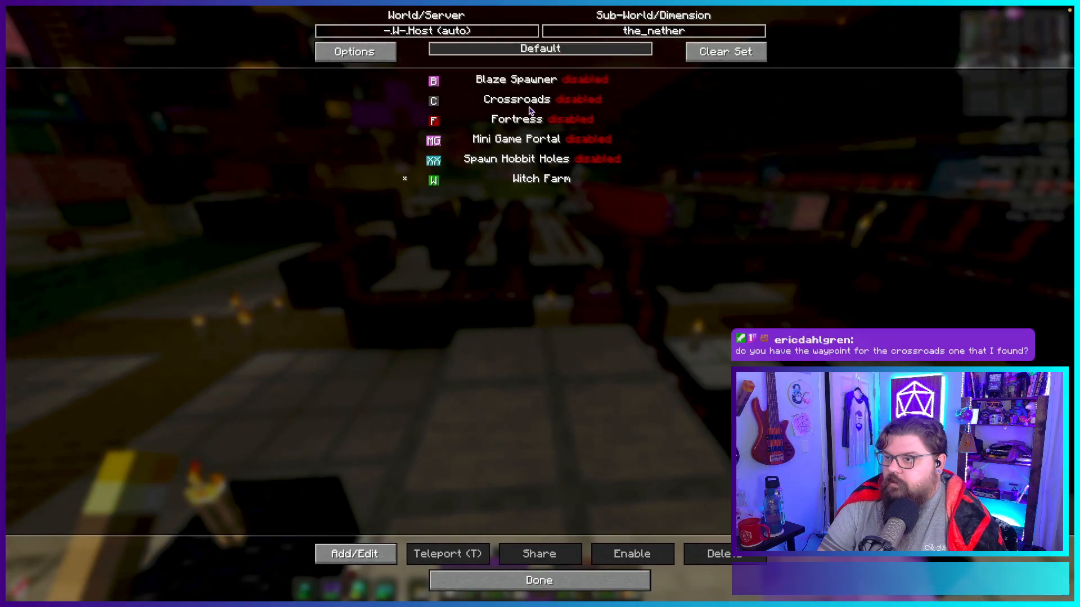
left_click(522, 102)
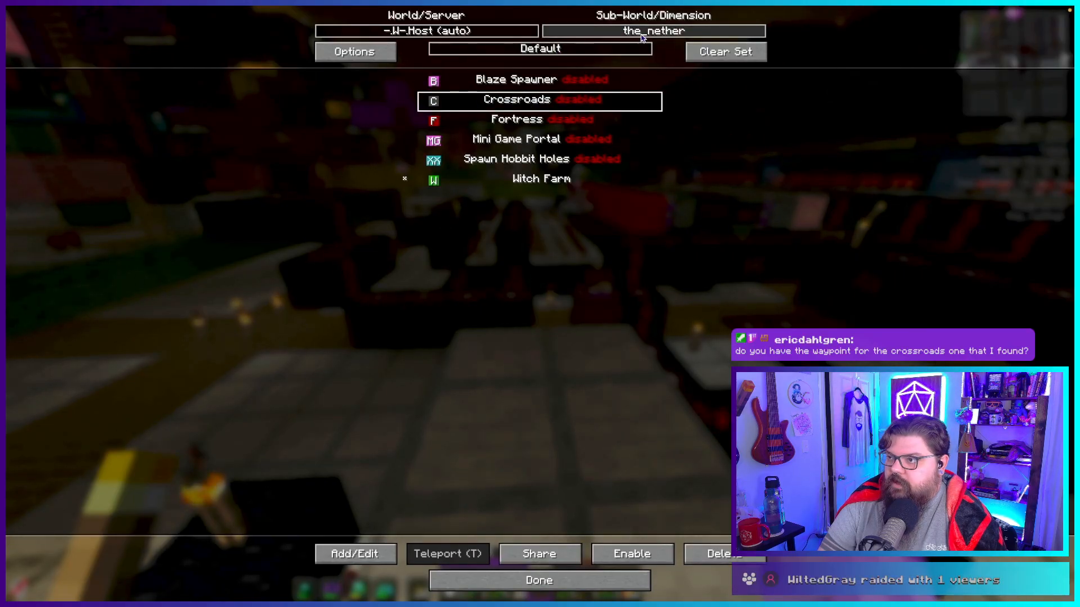
left_click(663, 31)
left_click(666, 42)
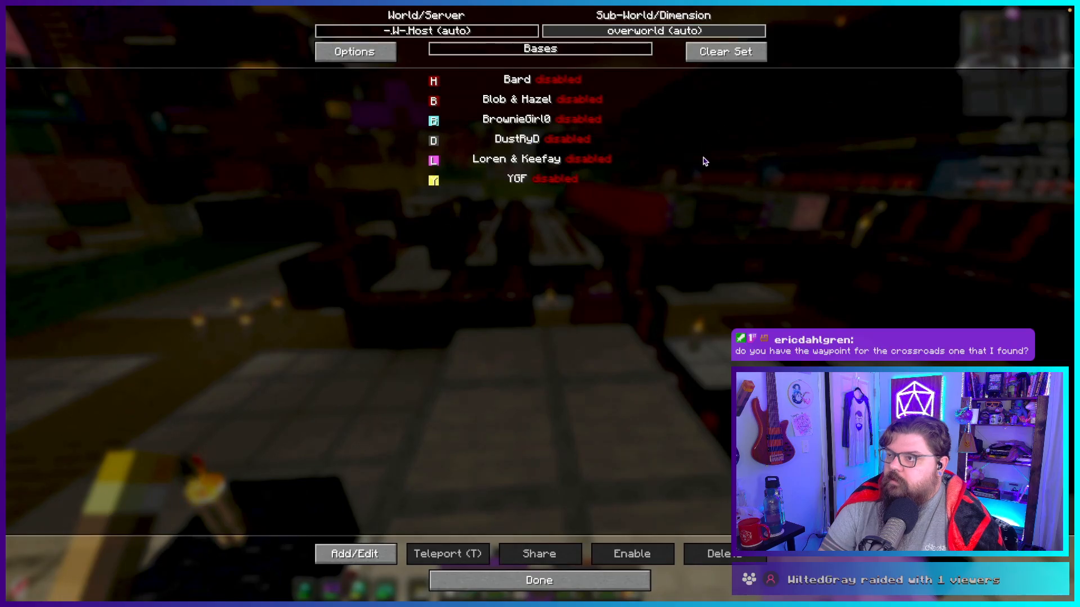
key("Escape")
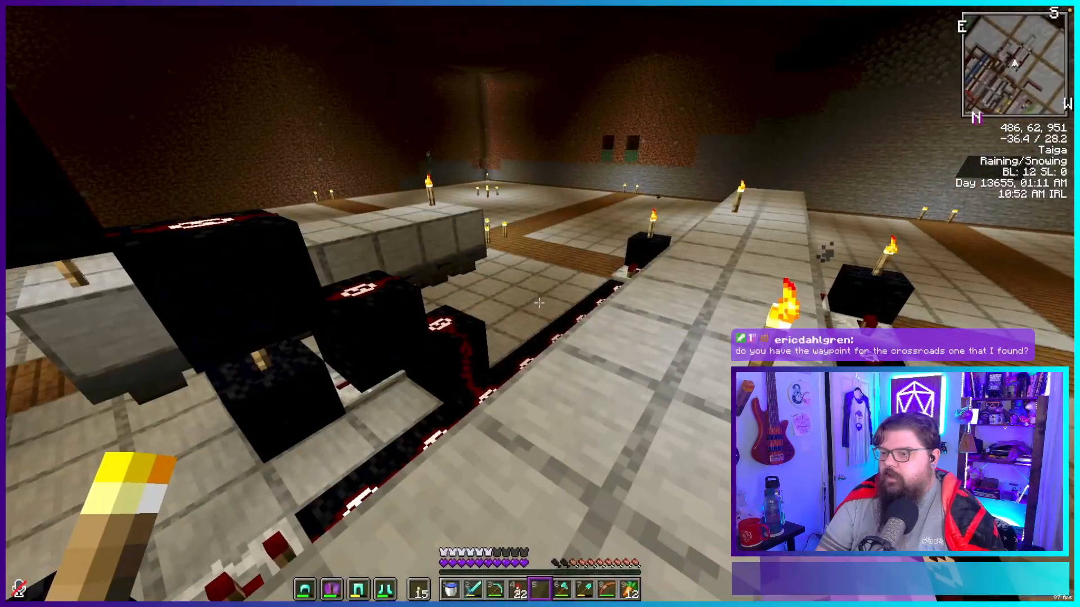
Inspect the black redstone lines and comparators between the smooth-stone platforms around x 490, z 953.
key("w")
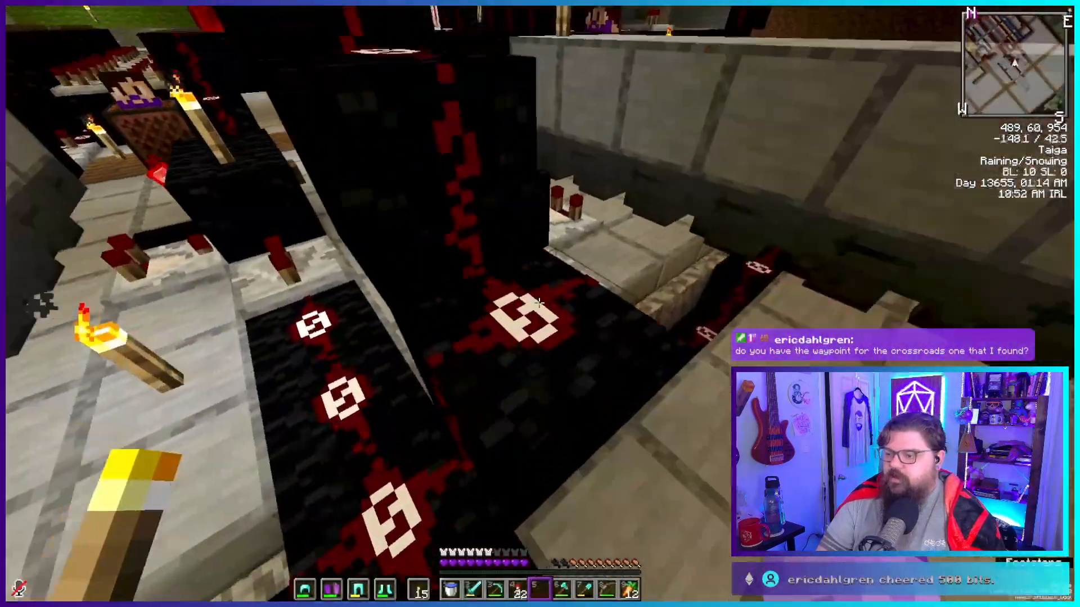
key("w")
key("space")
key("space")
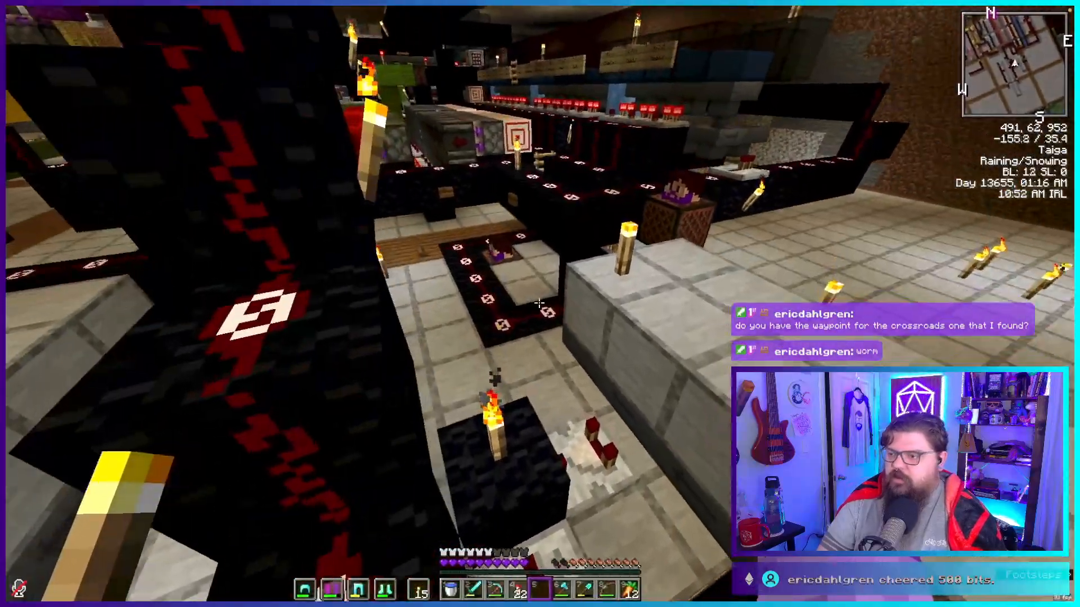
Check the contents of the item hopper beneath the east smooth-stone platform's north end around x 494, z 949.
key("w")
key("space")
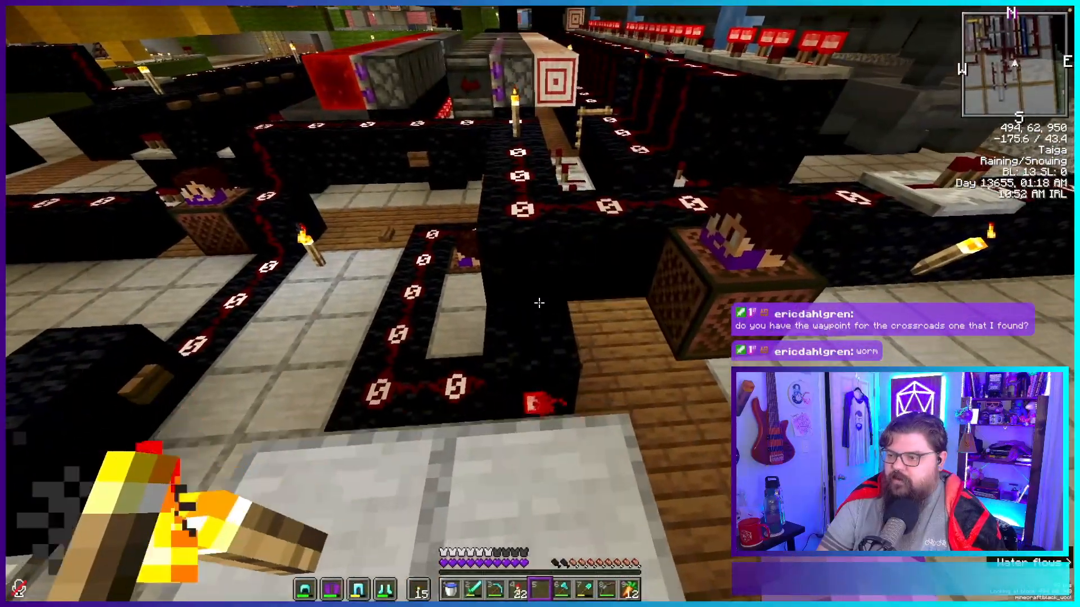
key("w")
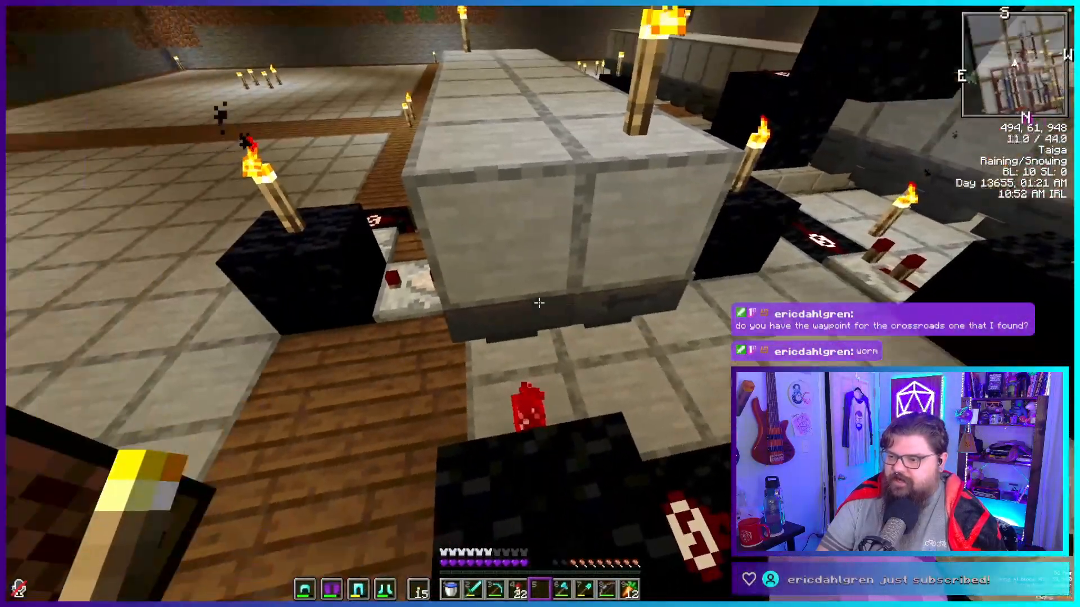
right_click(539, 303)
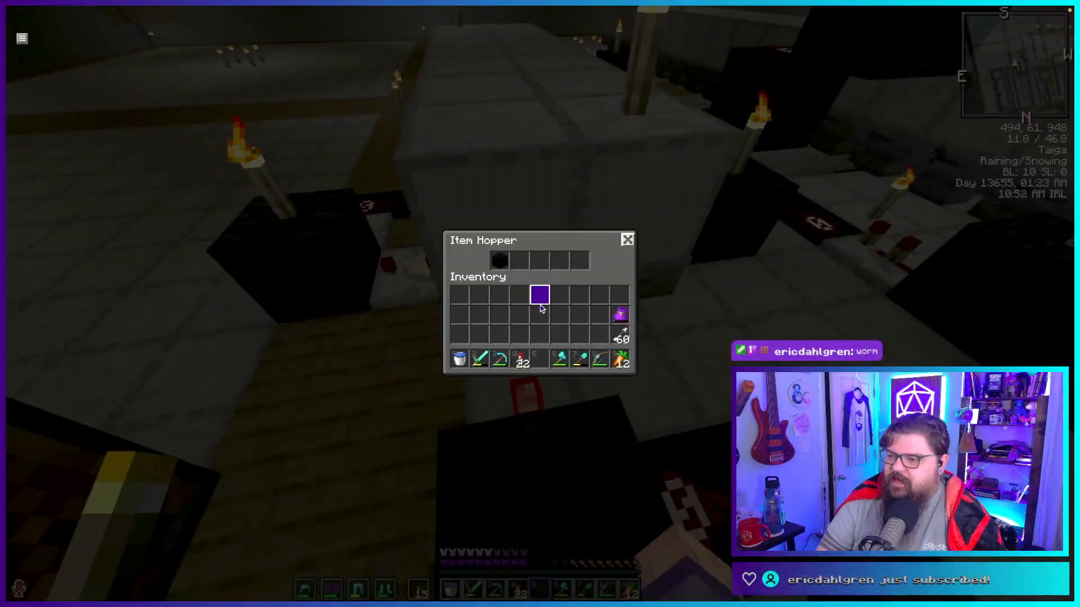
key("Escape")
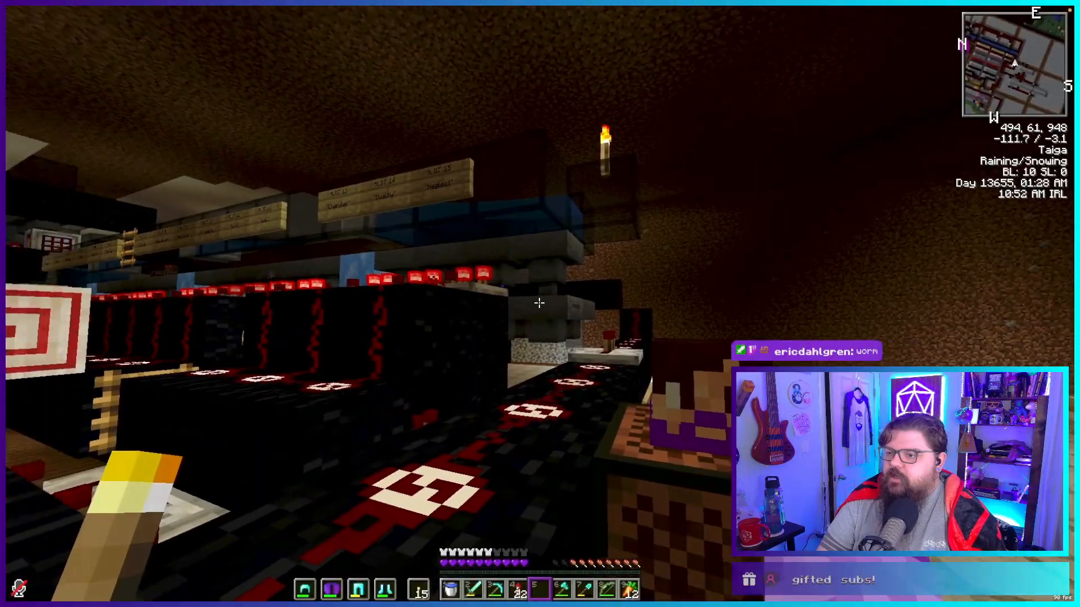
Inspect the three repeaters and redstone lines around x 494, z 945, and recheck the hopper under the east platform's north end.
key("w")
key("space")
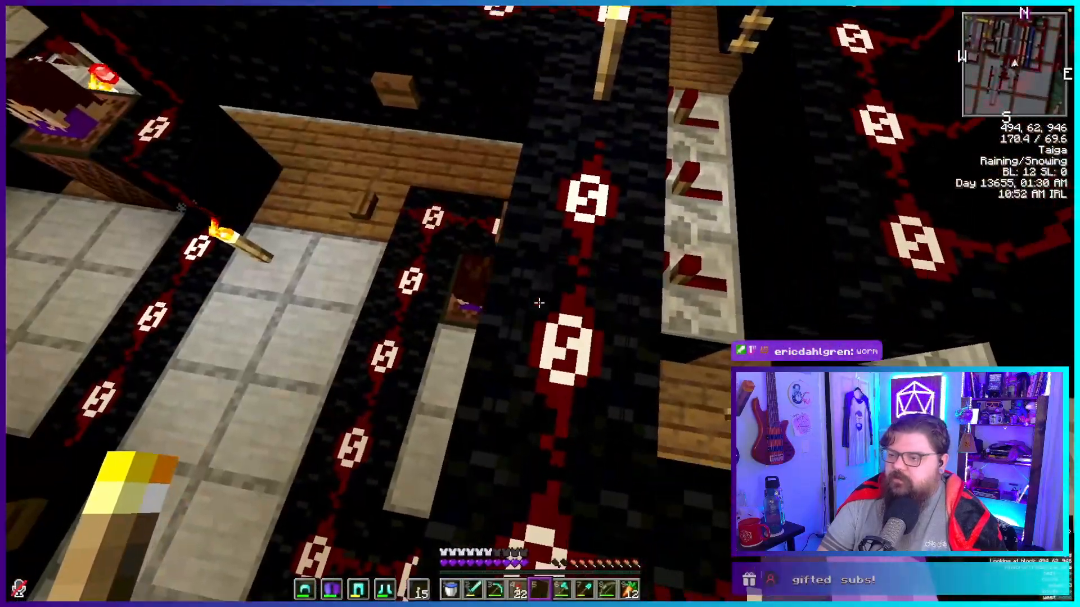
key("w")
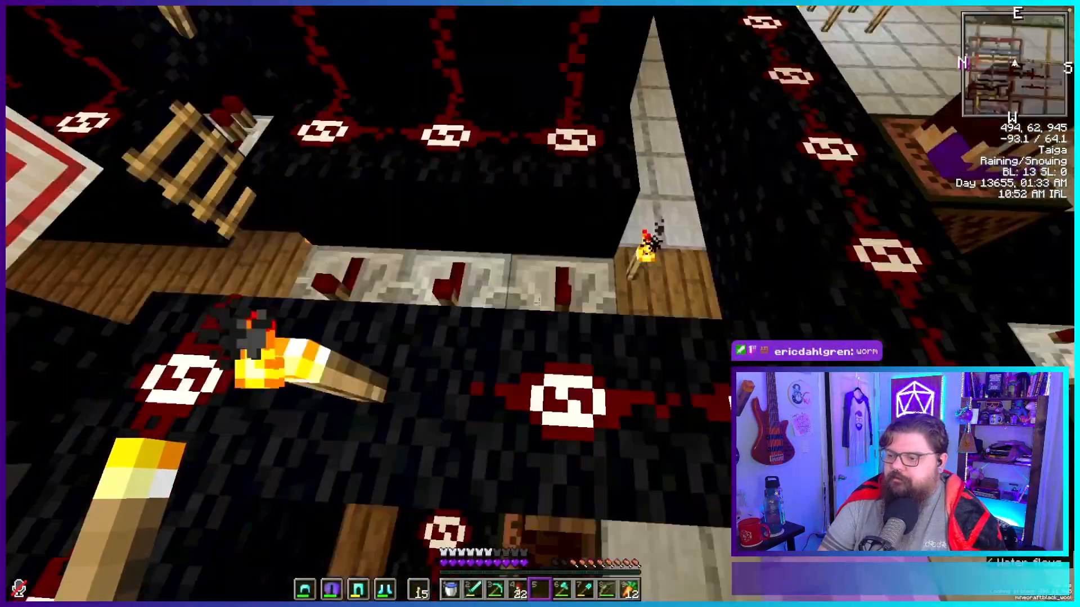
key("a")
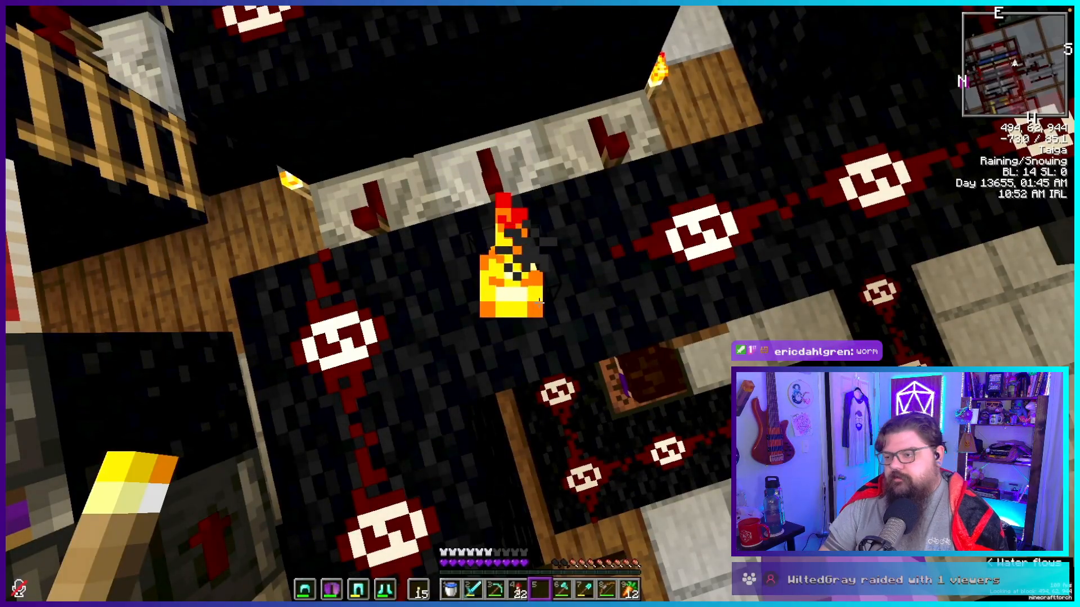
key("w")
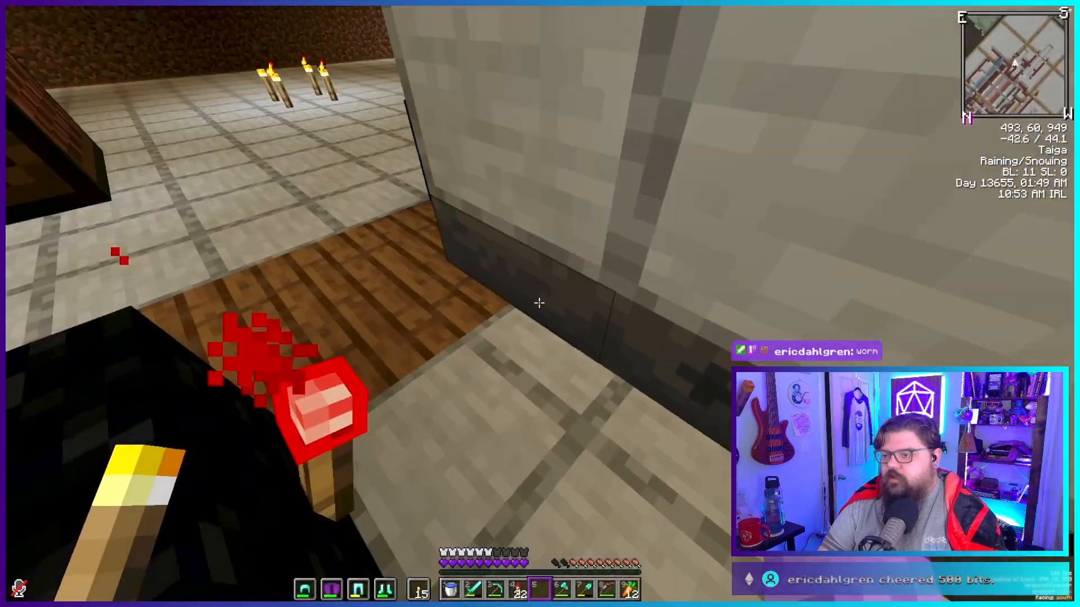
right_click(539, 303)
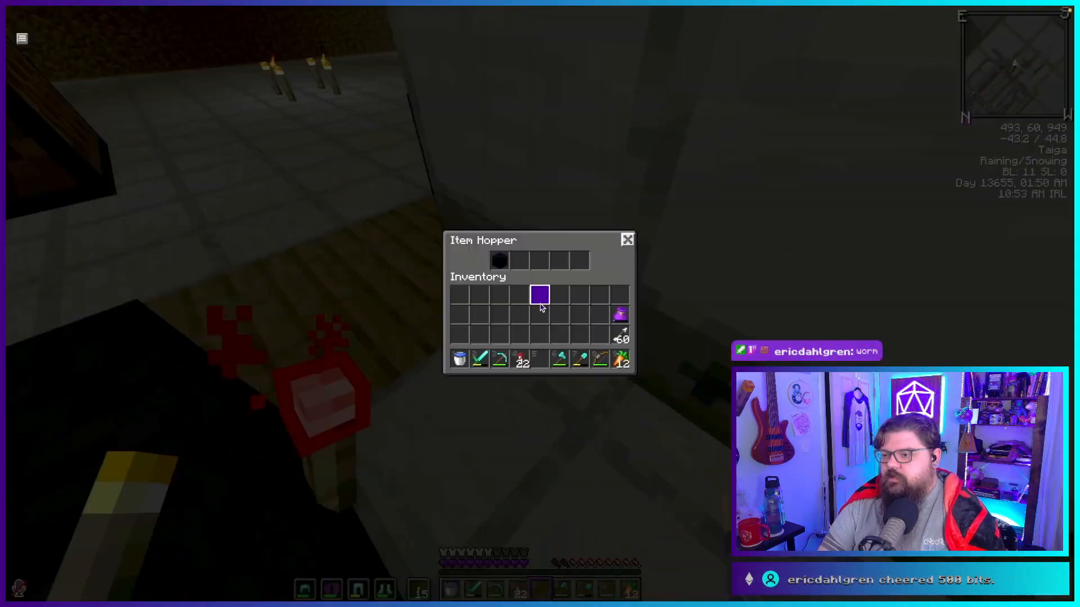
key("Escape")
Examine the comparators and torch-topped black blocks beside the smooth-stone platforms from x 496, z 950 to x 486, z 959.
key("w")
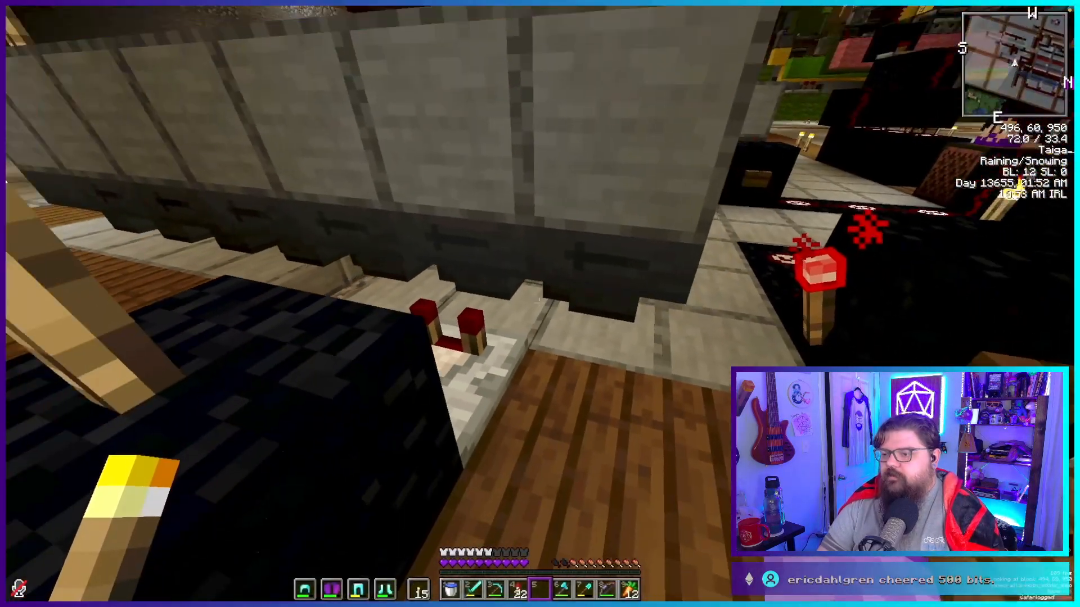
key("space")
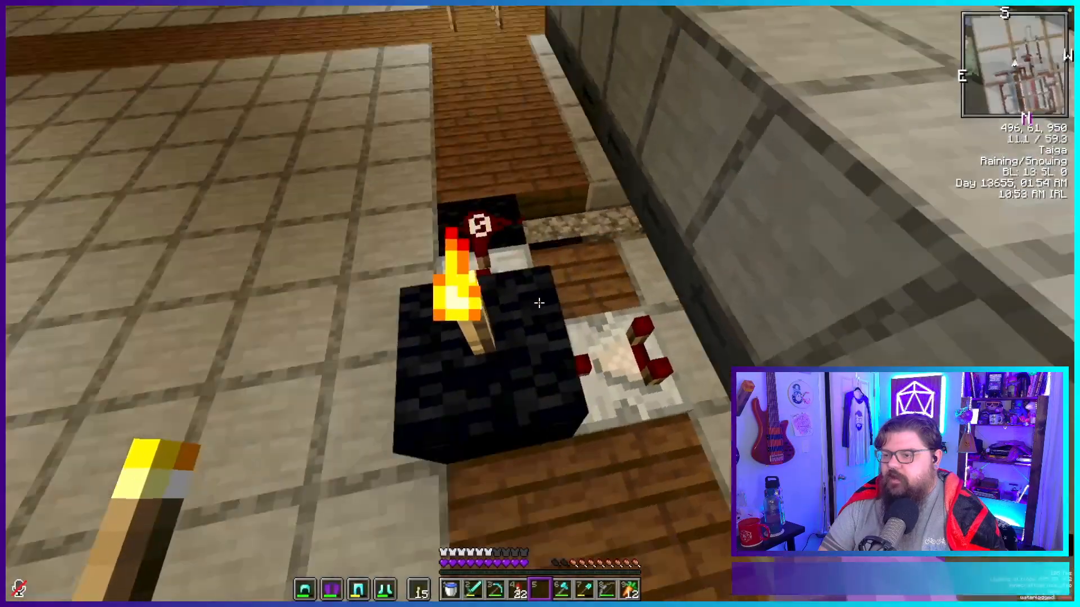
key("w")
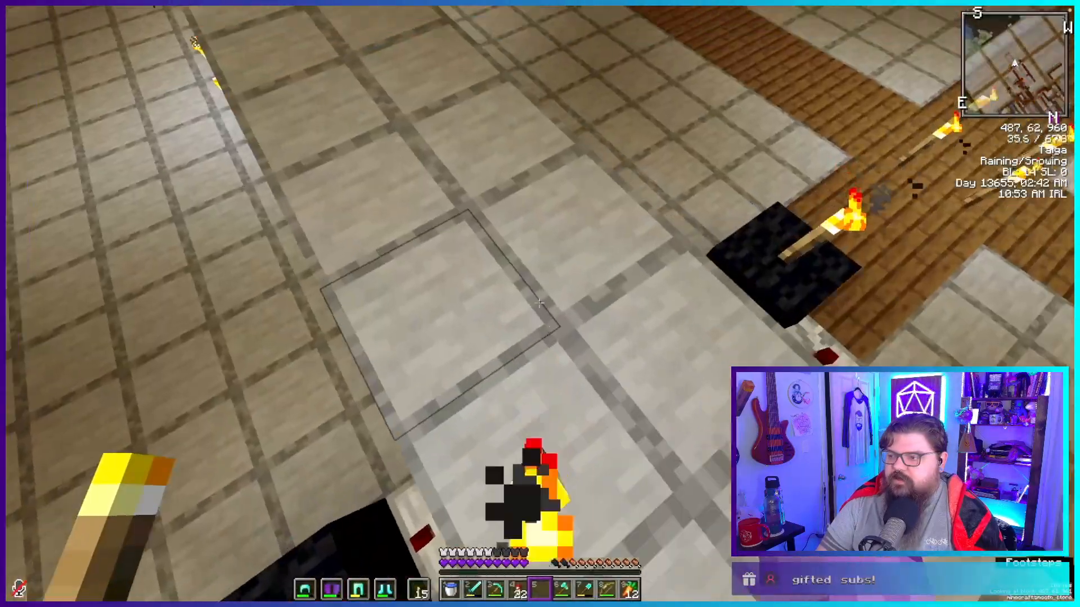
key("d")
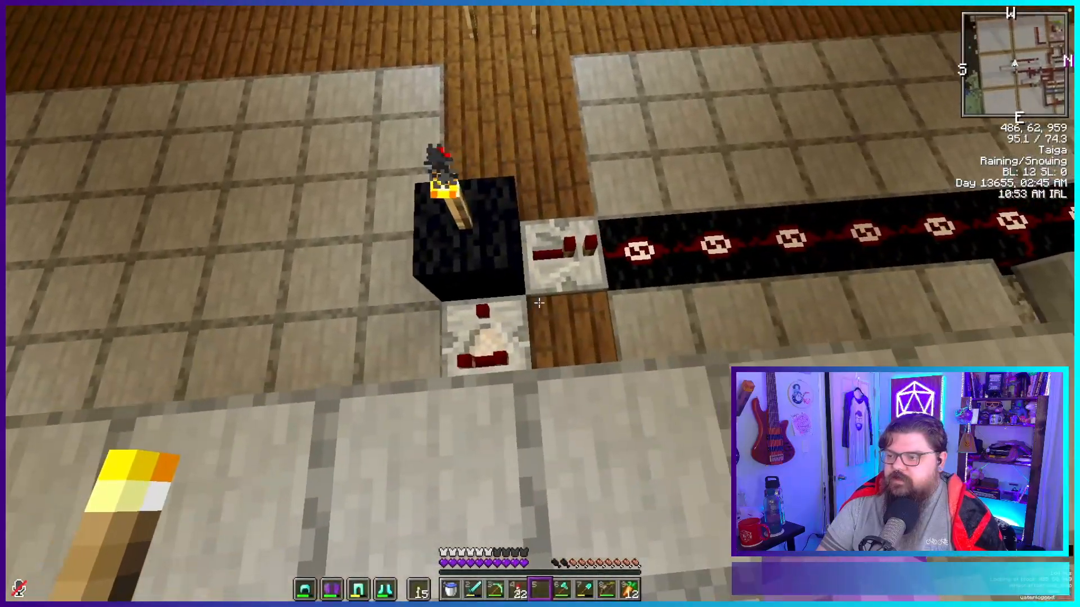
key("w")
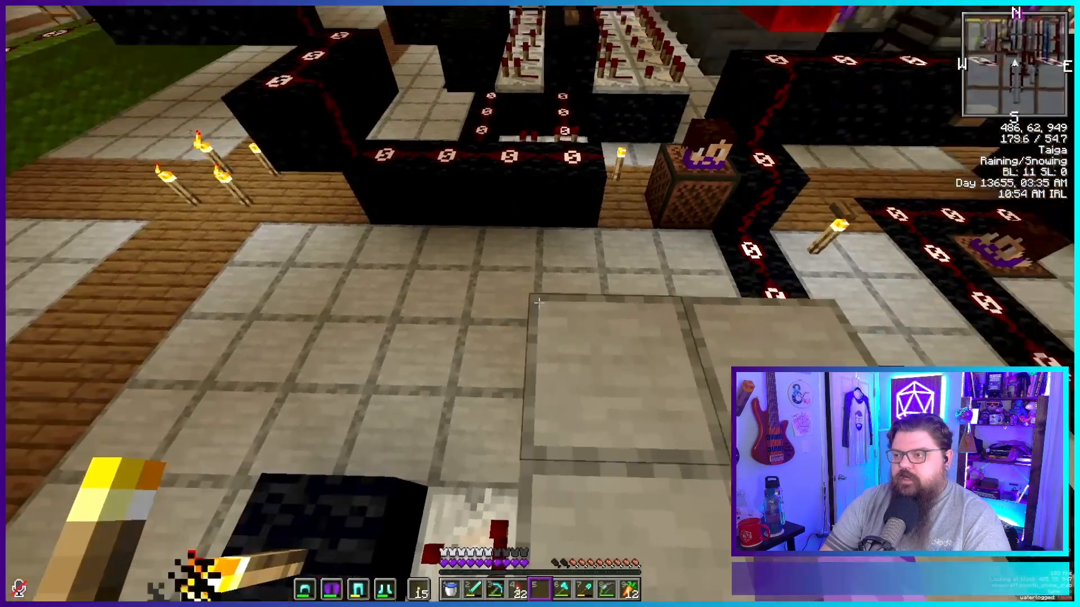
Examine the comparator input and the long repeater rows with buttons north of the platforms around x 485, z 936.
key("w")
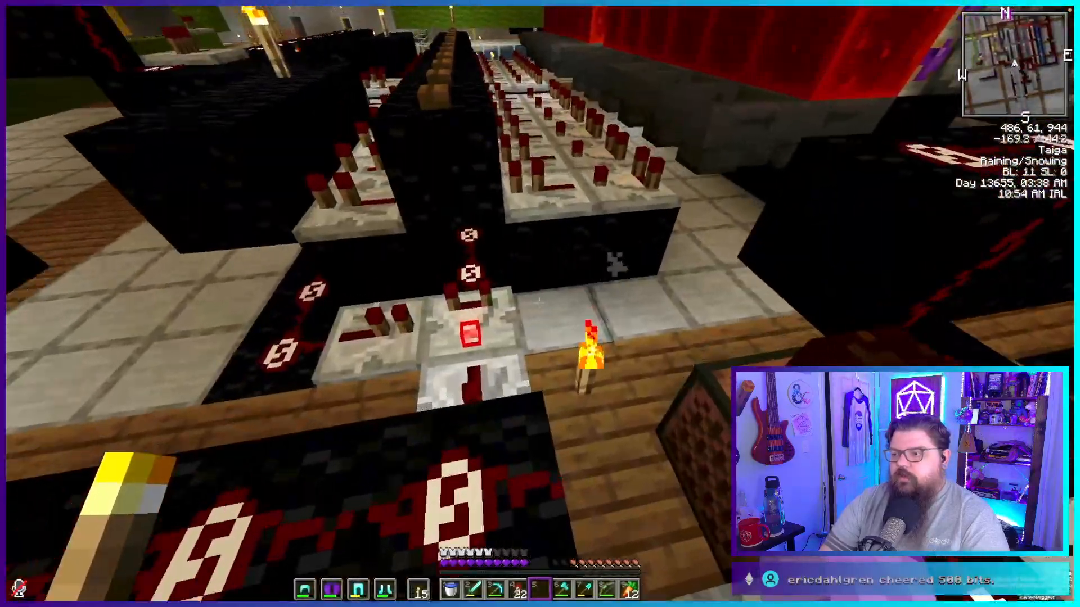
key("w")
key("space")
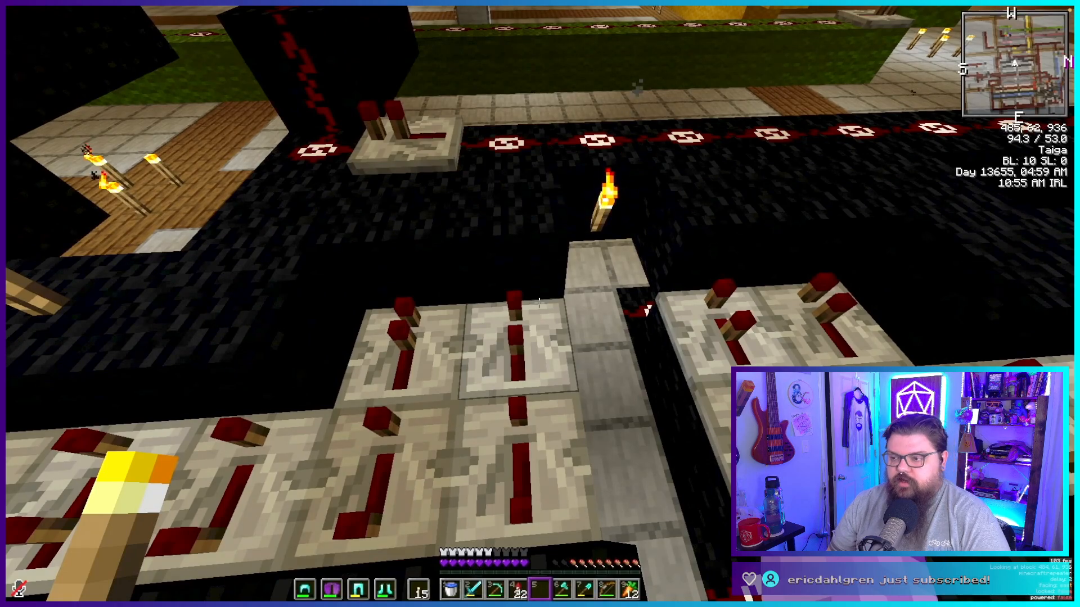
key("w")
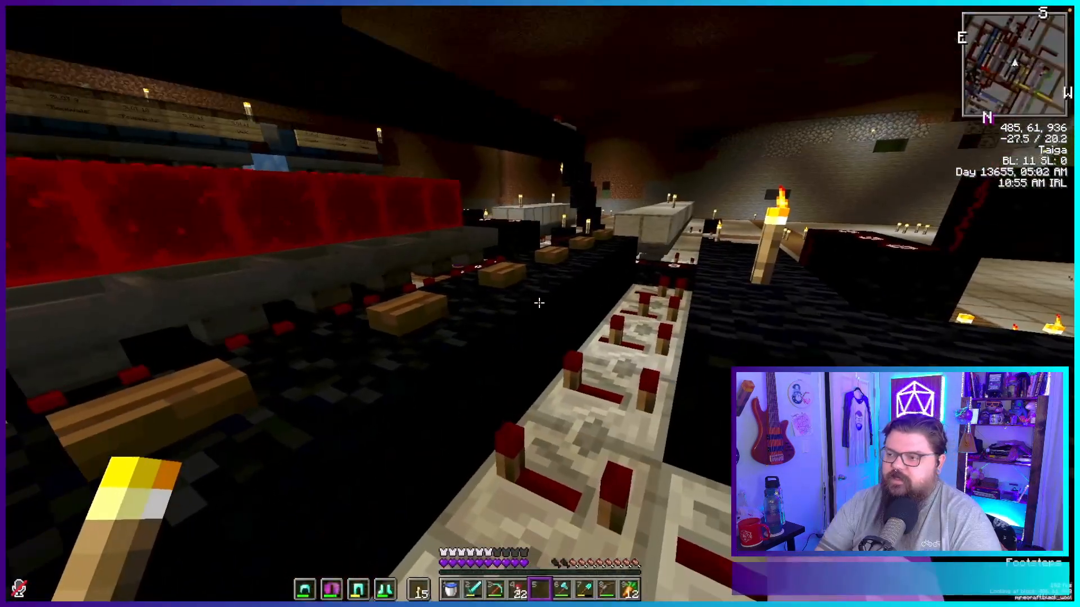
key("w")
key("space")
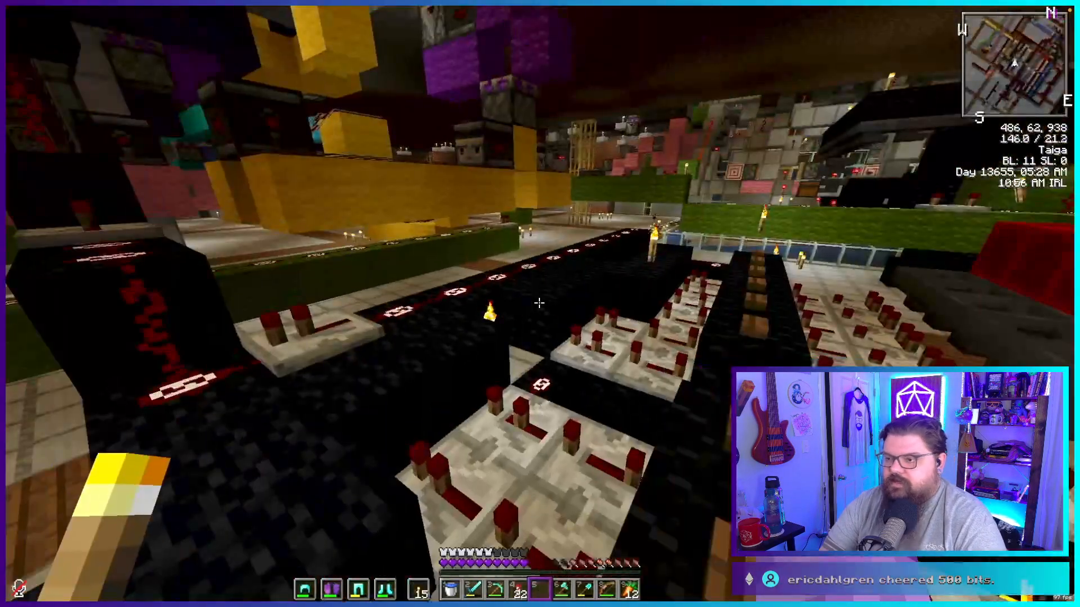
Check the contents of the item hopper holding the Knight nuggets and the shield dropper around x 493, z 914.
key("a")
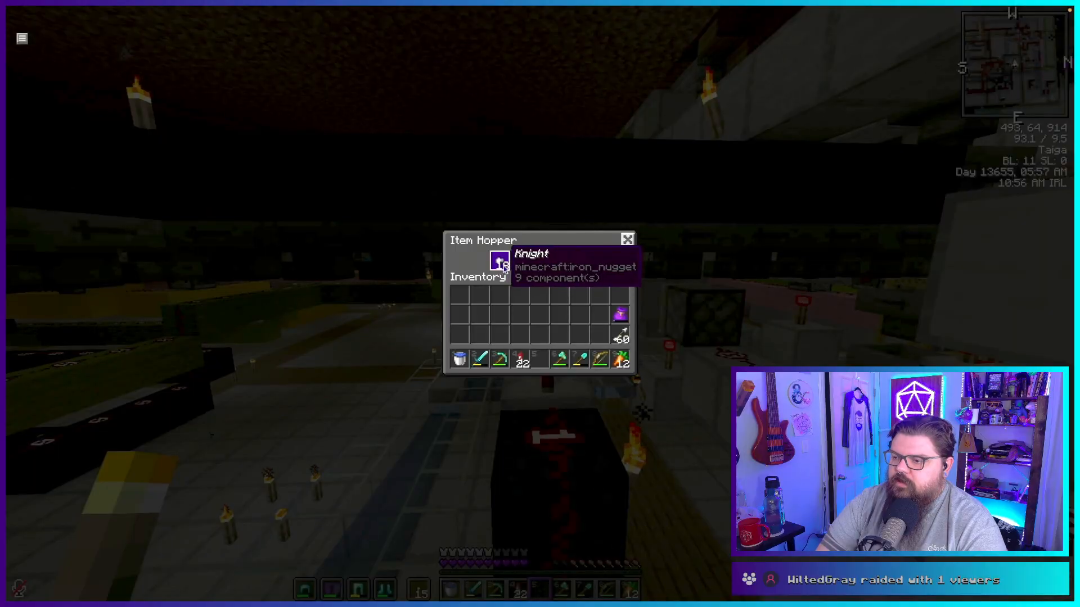
key("Escape")
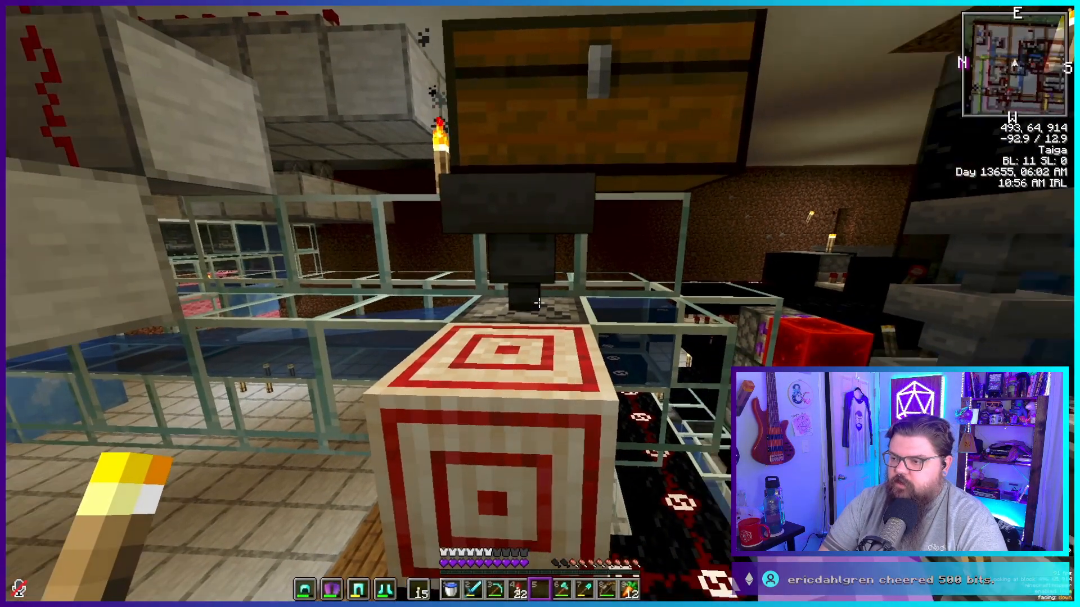
right_click(538, 304)
key("Escape")
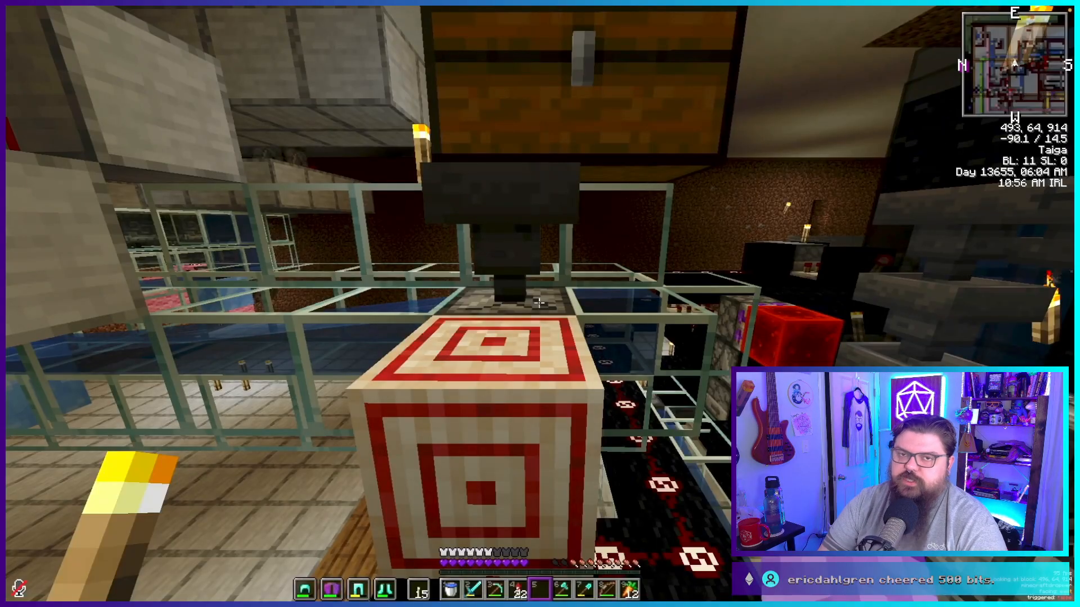
right_click(539, 304)
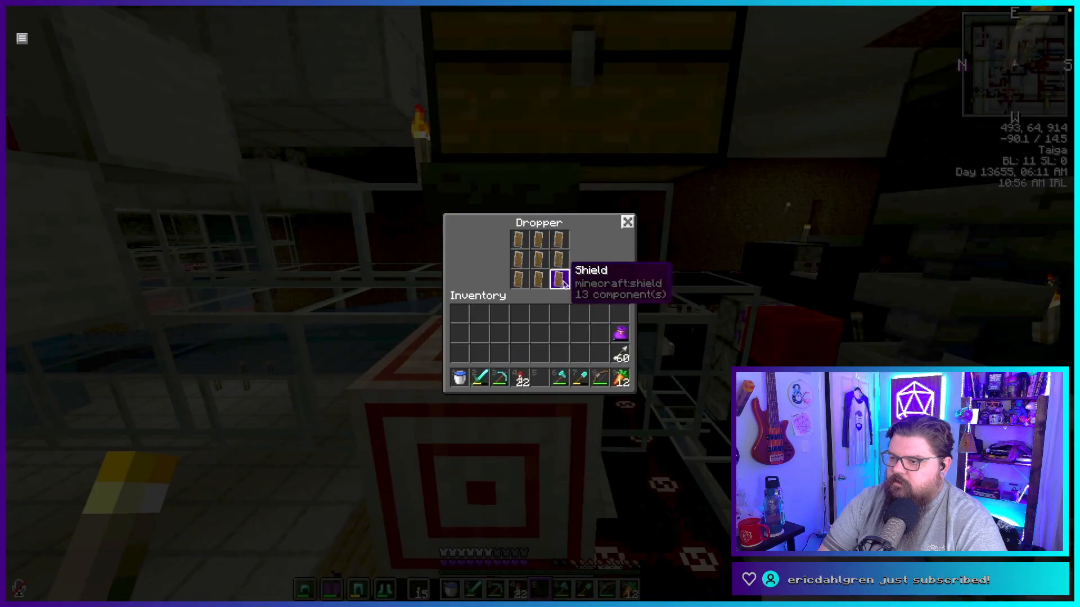
key("Escape")
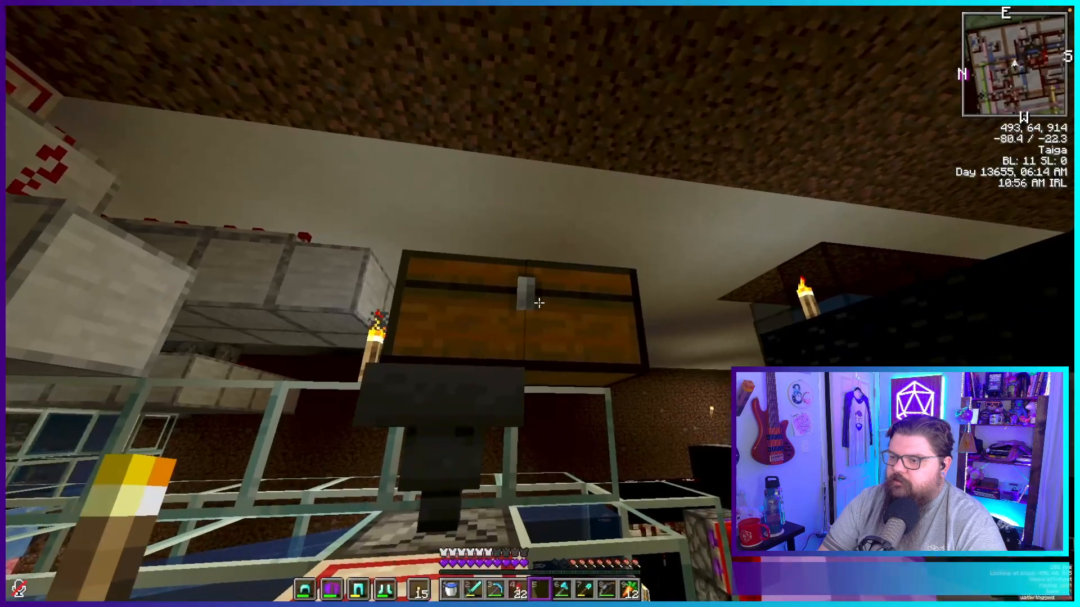
Take one shield out of the large chest above the dropper and inspect it in the inventory.
right_click(540, 303)
left_click(619, 309)
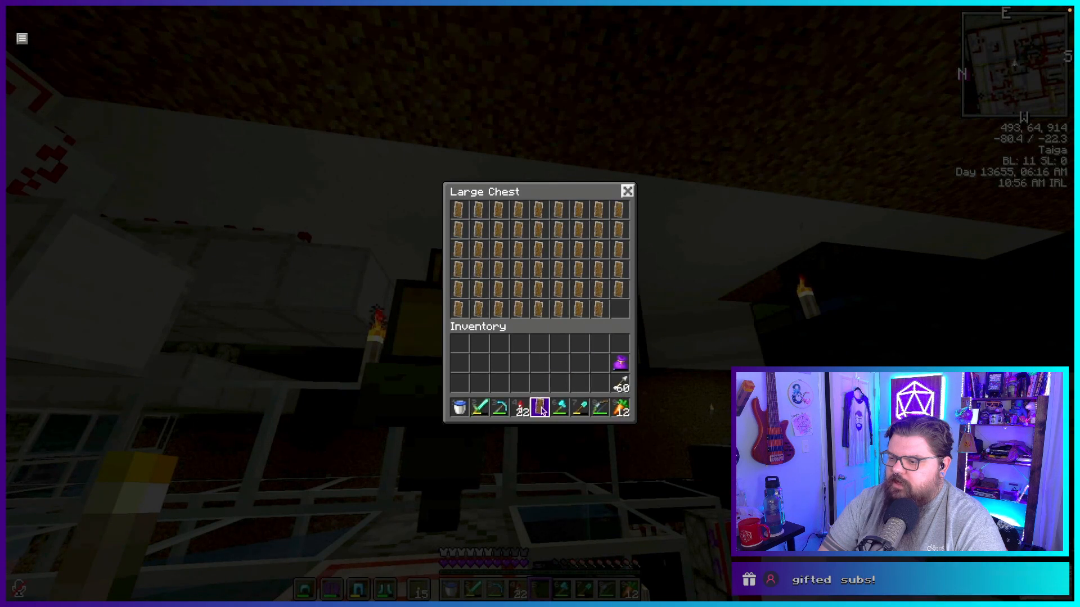
left_click(540, 407)
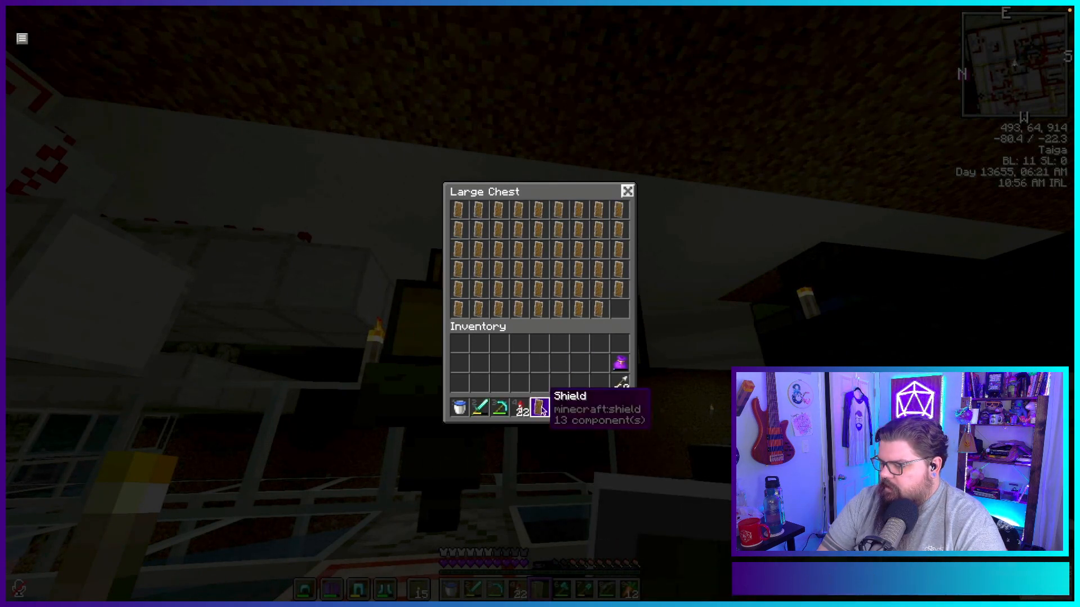
key("Escape")
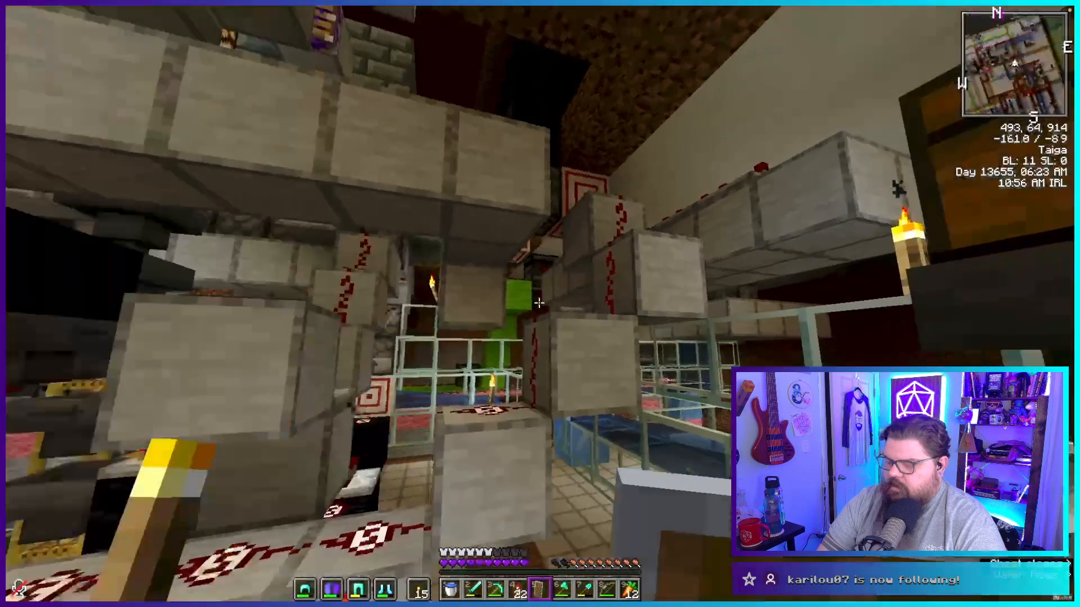
key("e")
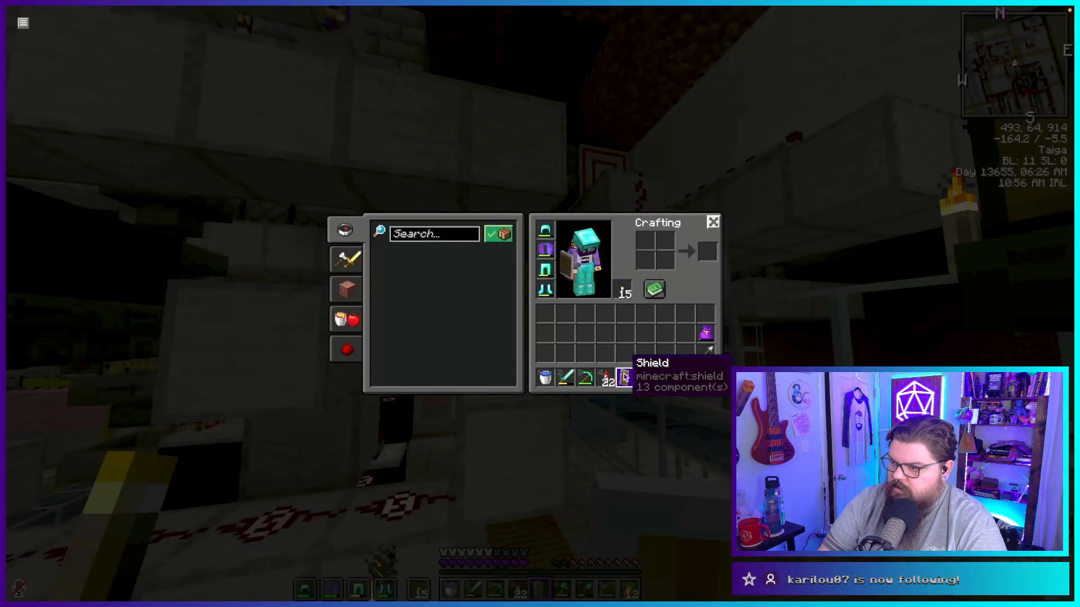
key("e")
Put the shield back in the large chest above the dropper.
right_click(540, 303)
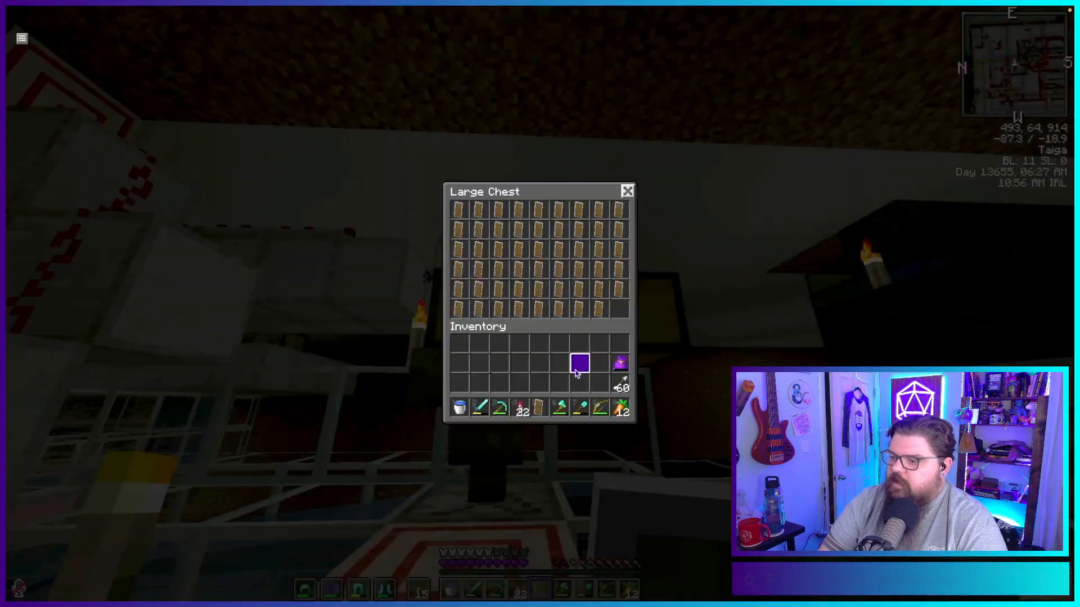
left_click(544, 410, "shift")
key("Escape")
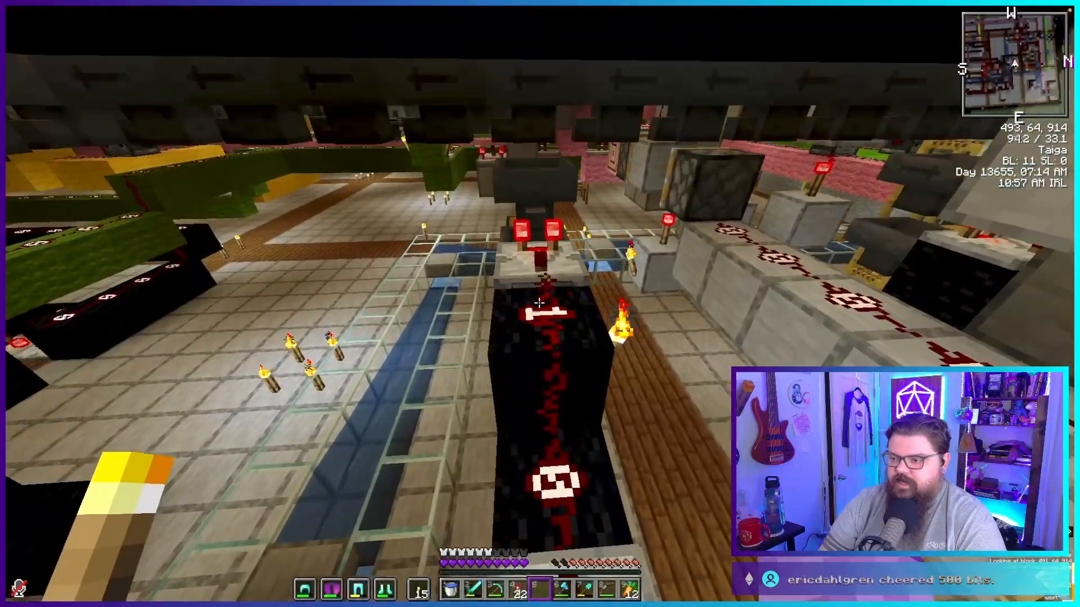
Examine the glass-lined water channels and redstone around the shield chest, from x 491, z 914 to the floor at x 495, z 908.
key("w")
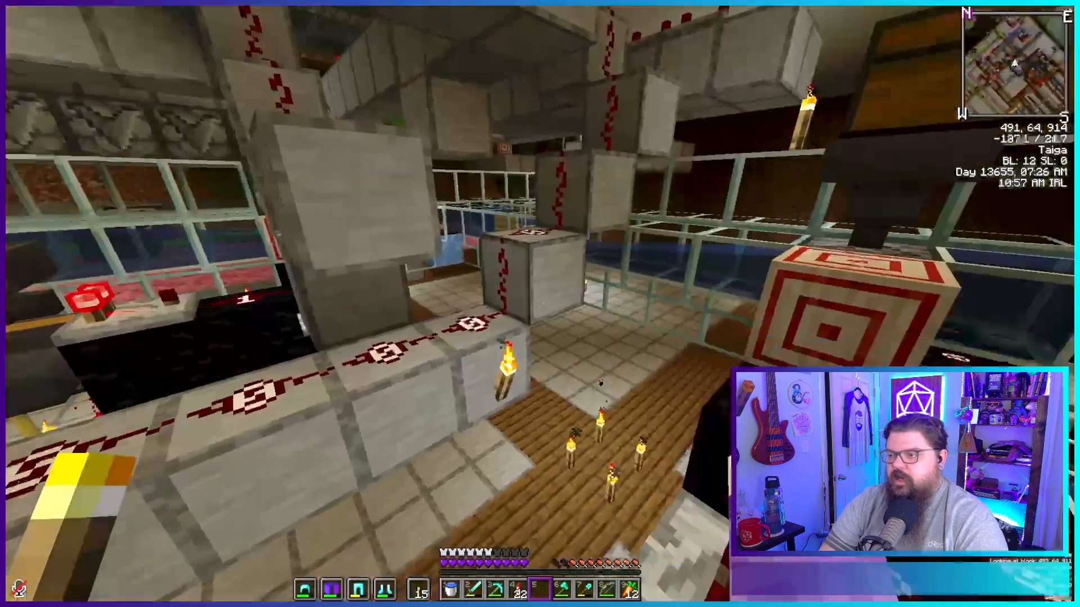
key("w")
key("w")
key("space")
key("space")
key("space")
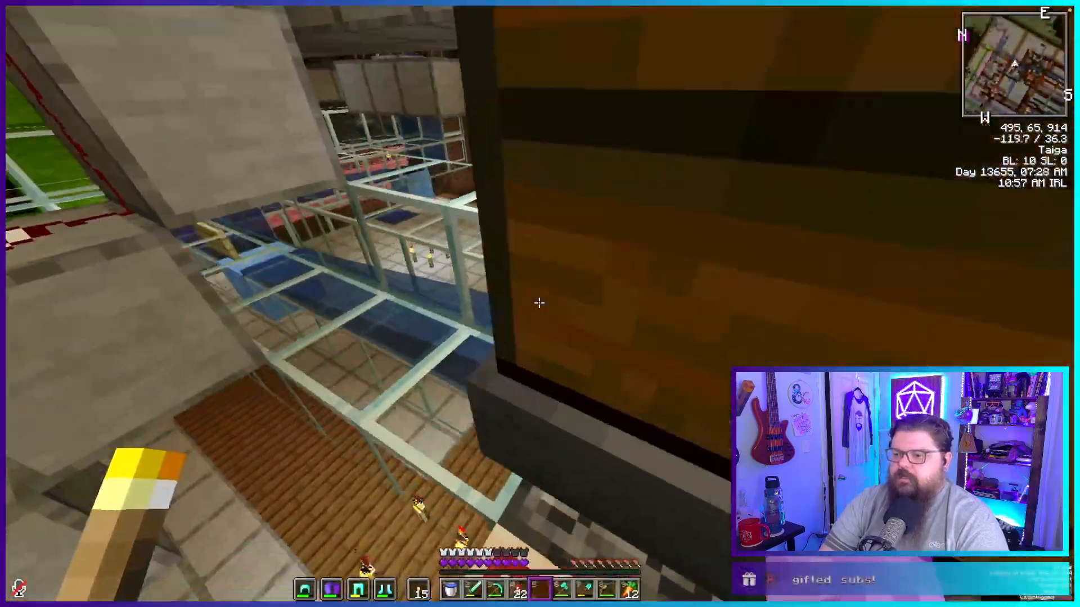
key("w")
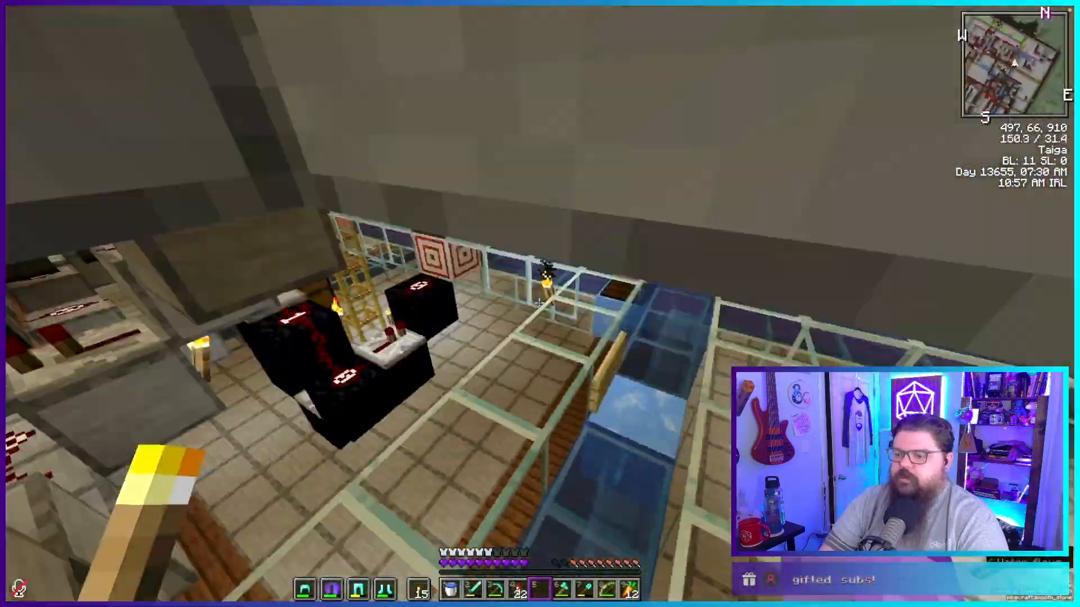
key("space")
key("w")
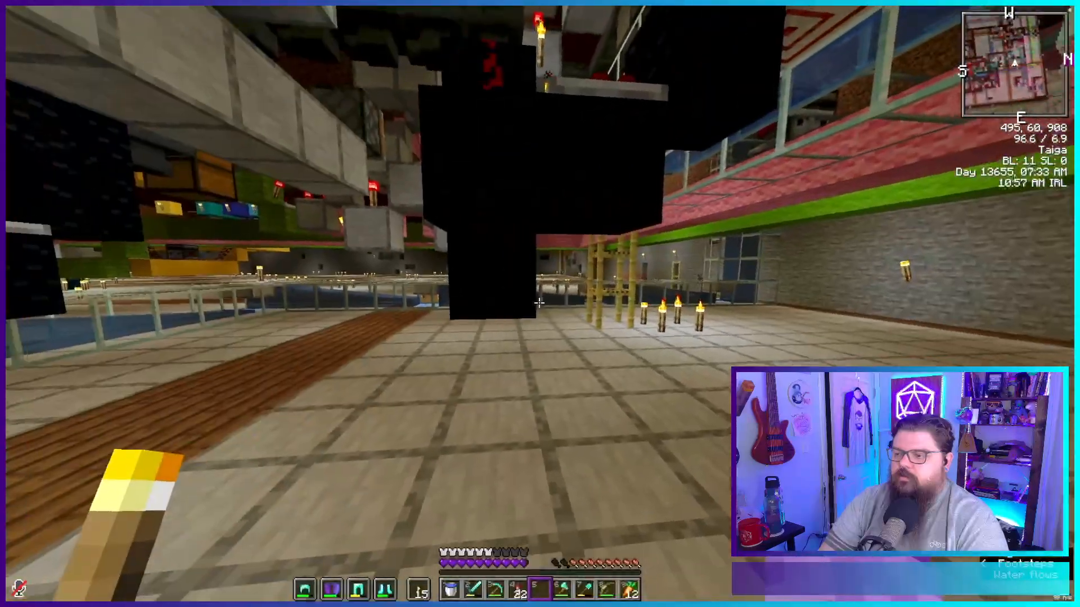
Check the hopper beside the overhead chest around x 487, z 907.
key("w")
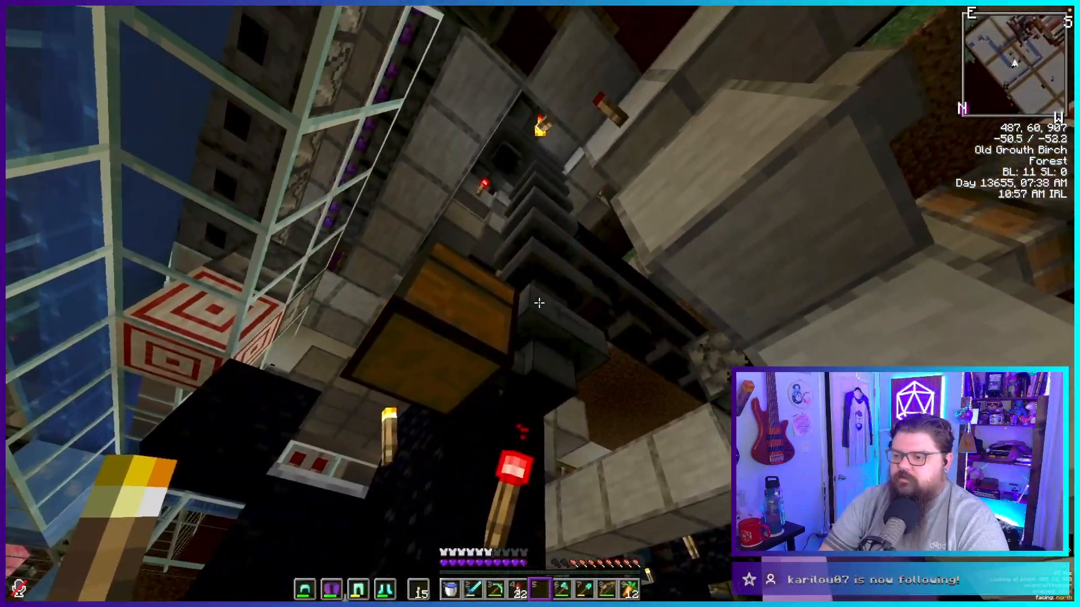
right_click(539, 303)
key("Escape")
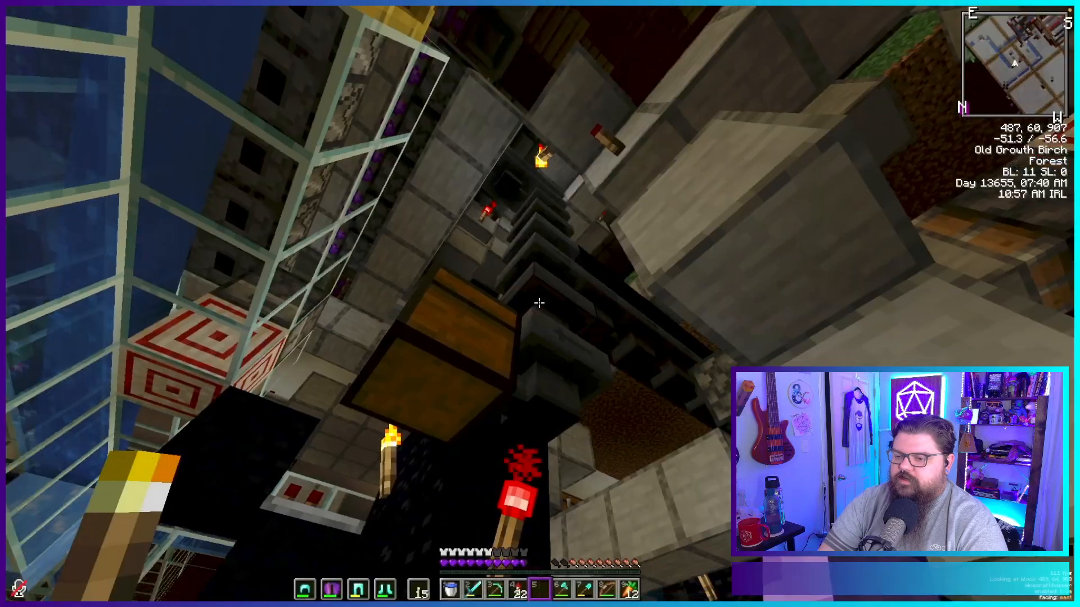
Check the contents of the dropper above x 490, z 907, near the target blocks and glass-lined water channel.
key("w")
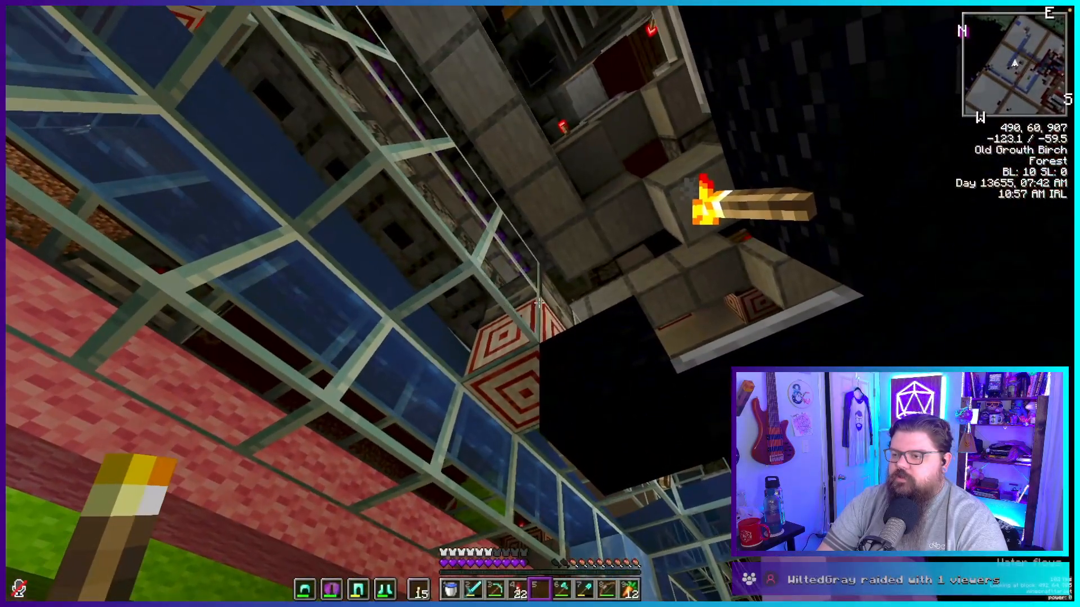
right_click(539, 304)
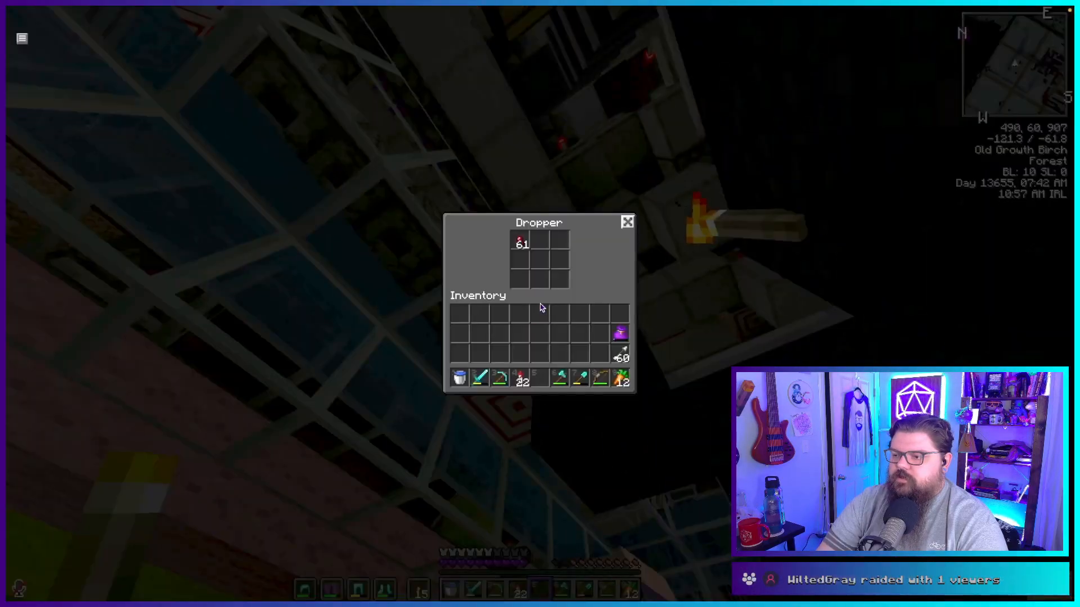
key("Escape")
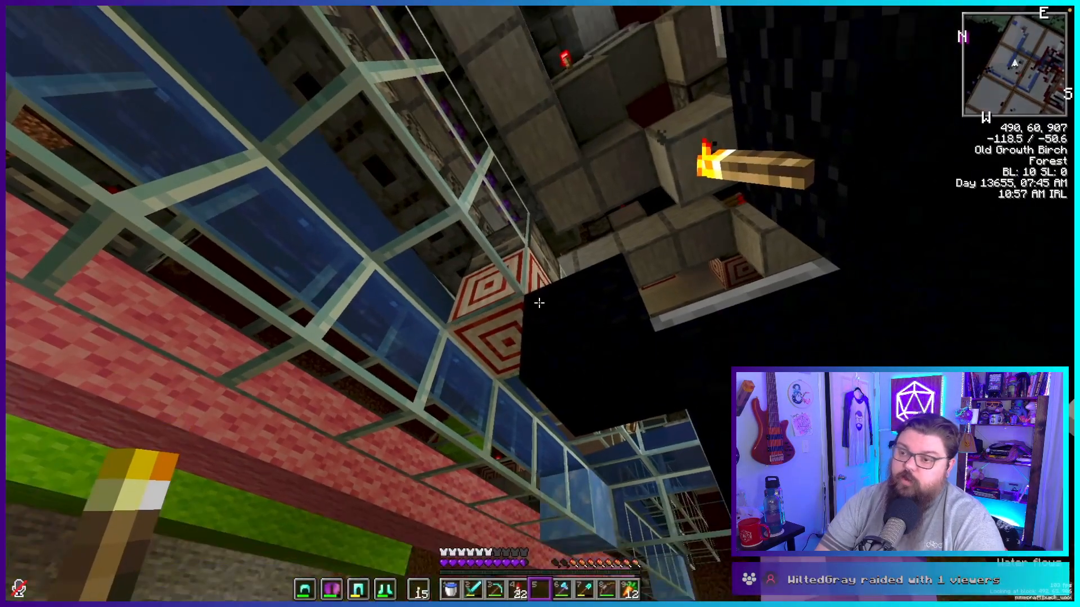
Follow the overhead glass-lined water channel east to its vertical water column near x 506, z 905.
key("w")
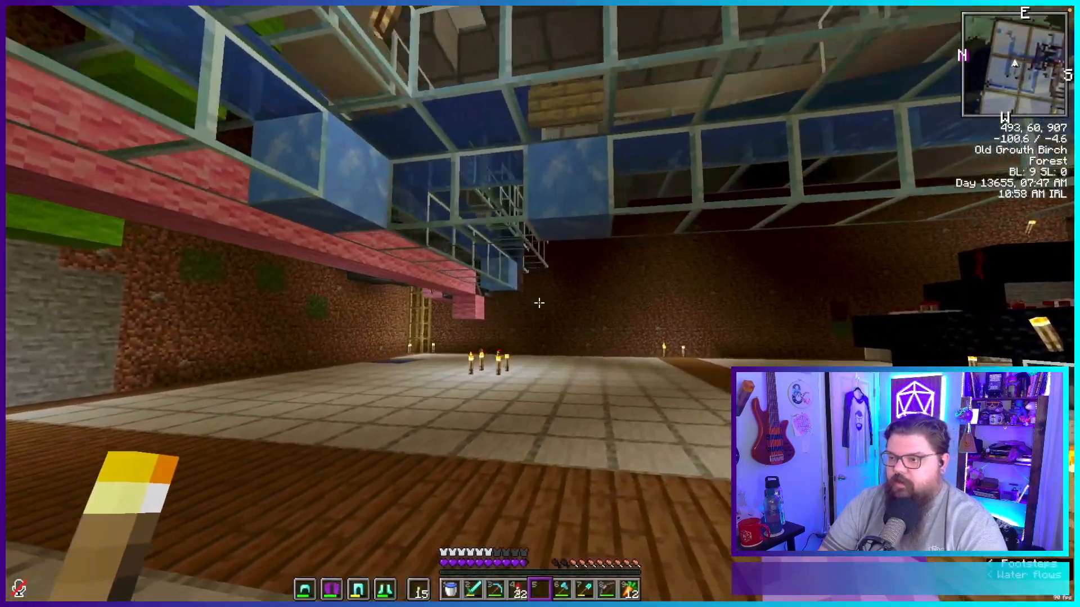
key("w")
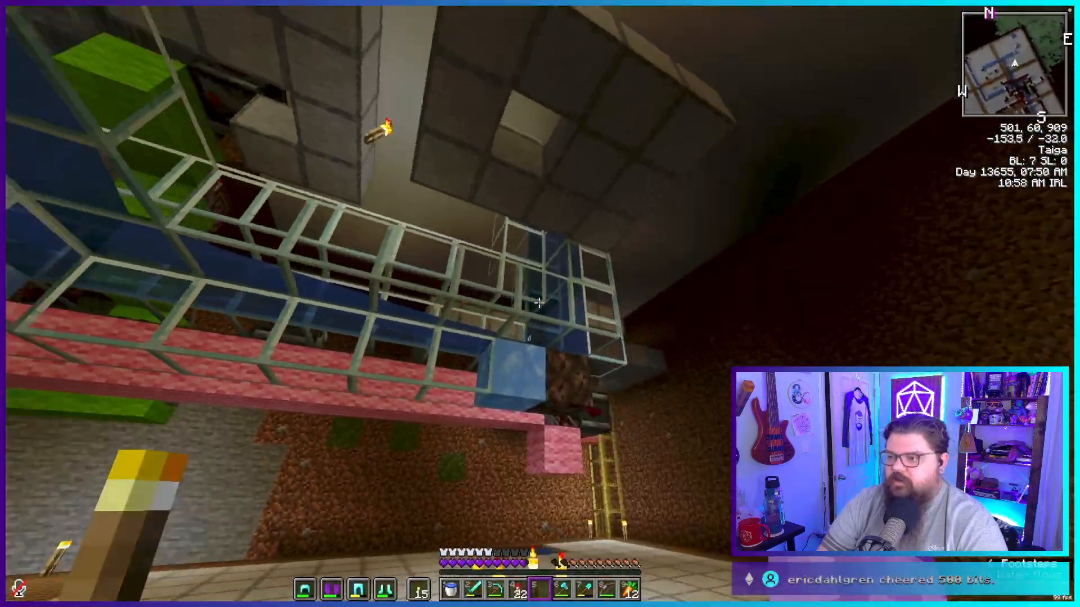
key("d")
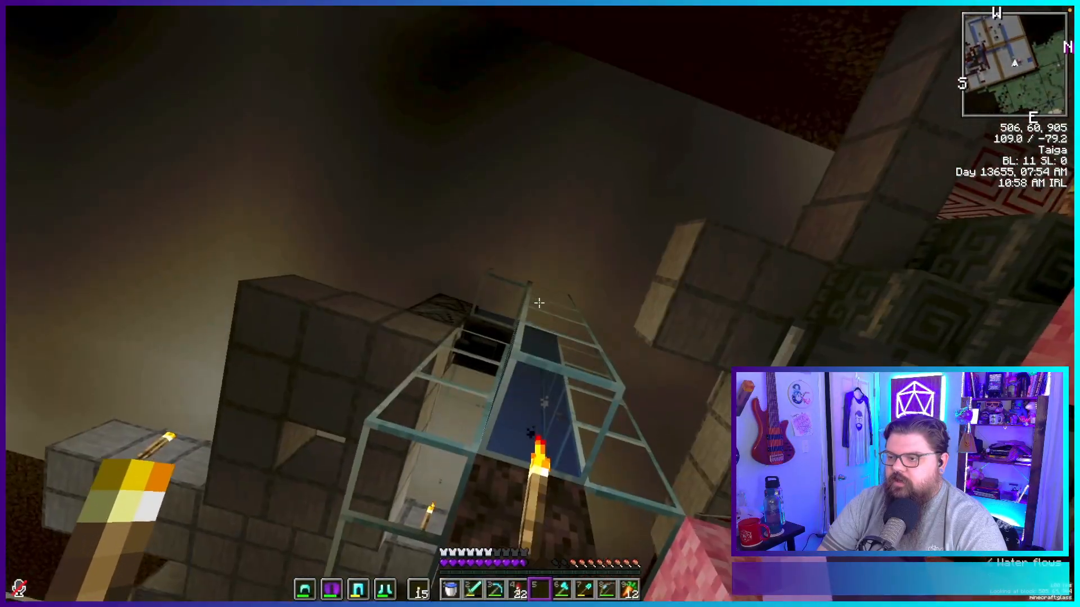
key("a")
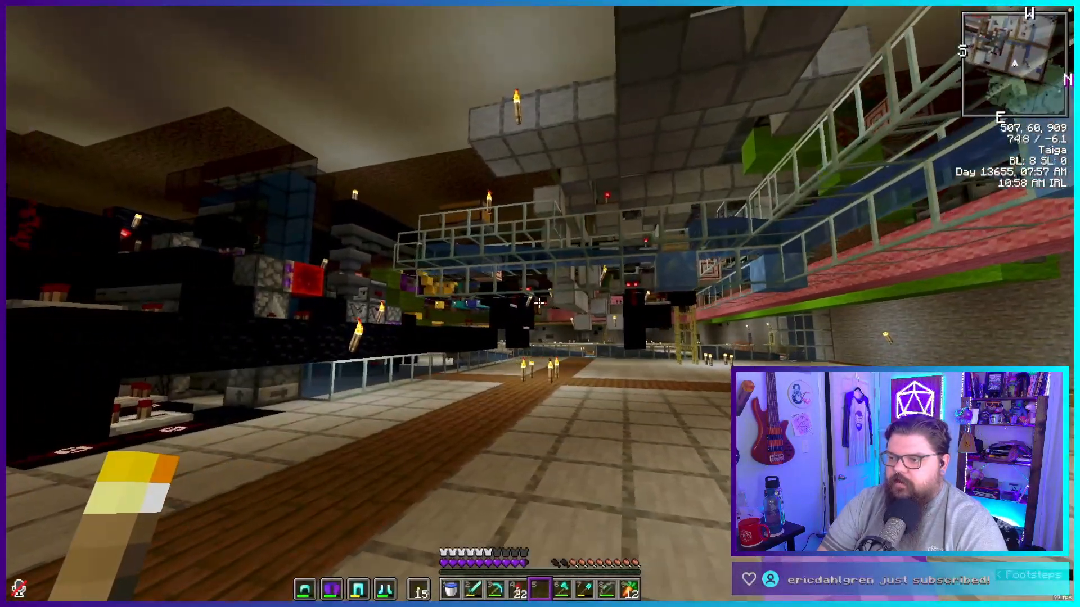
Return west to the scaffolding near x 487, z 906 and climb it to inspect the hopper stack and chest from above.
key("w")
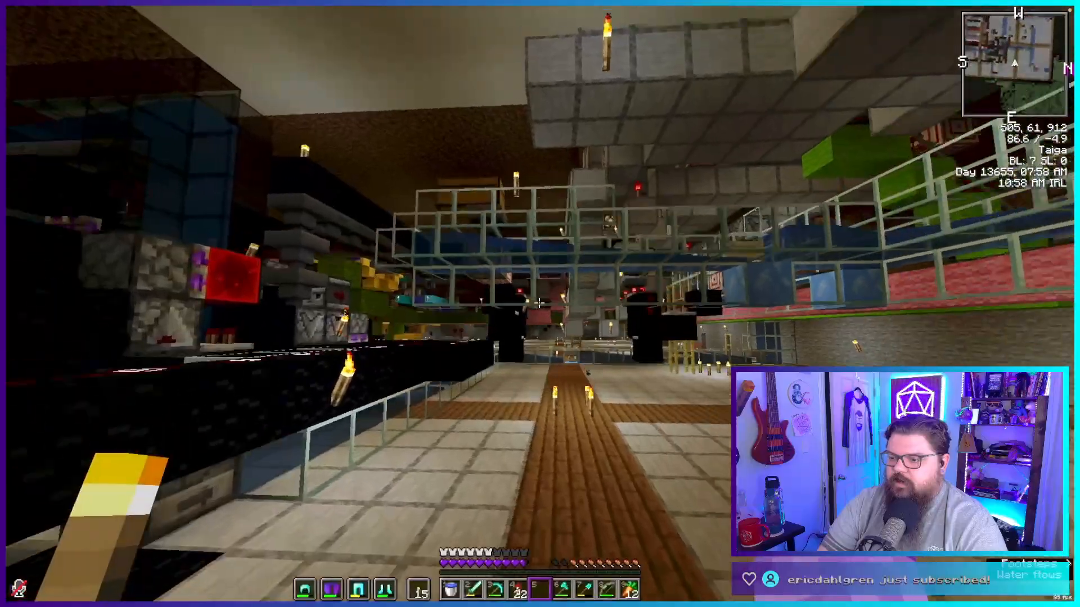
key("w")
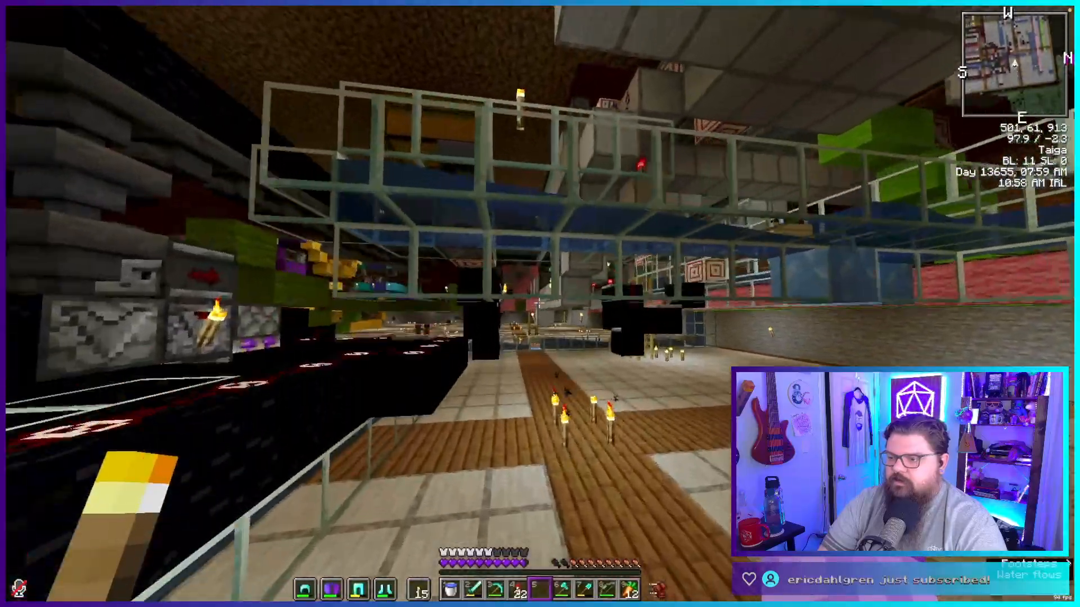
key("w")
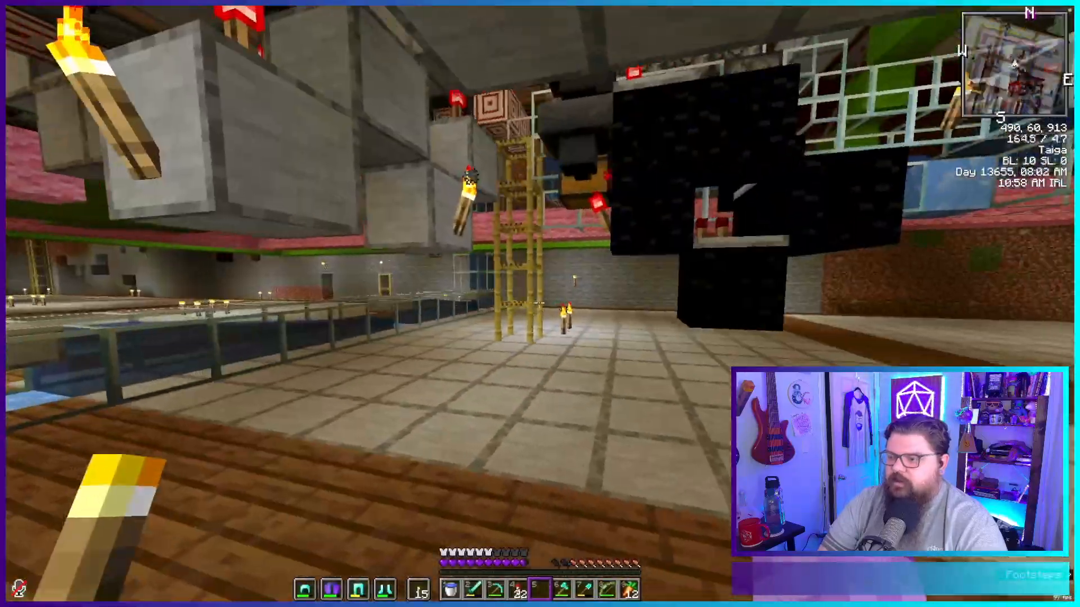
key("w")
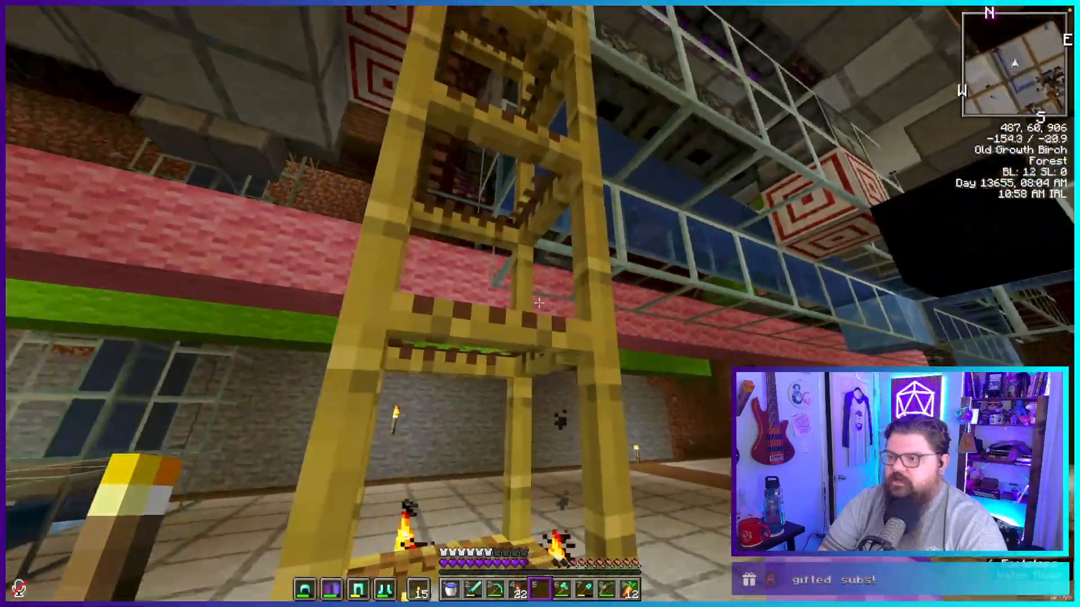
key("space")
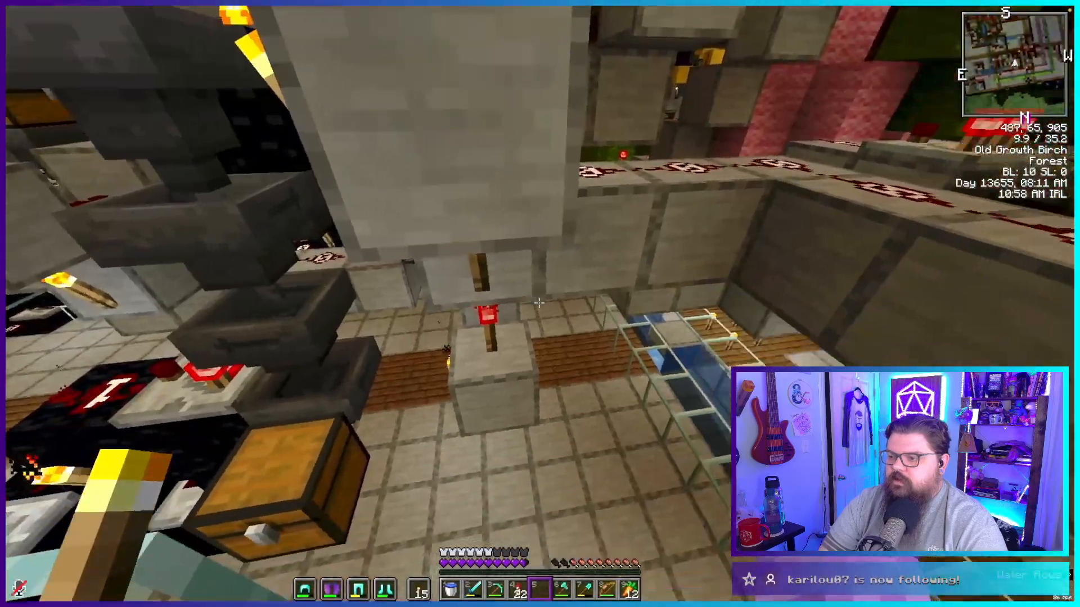
key("w")
key("w")
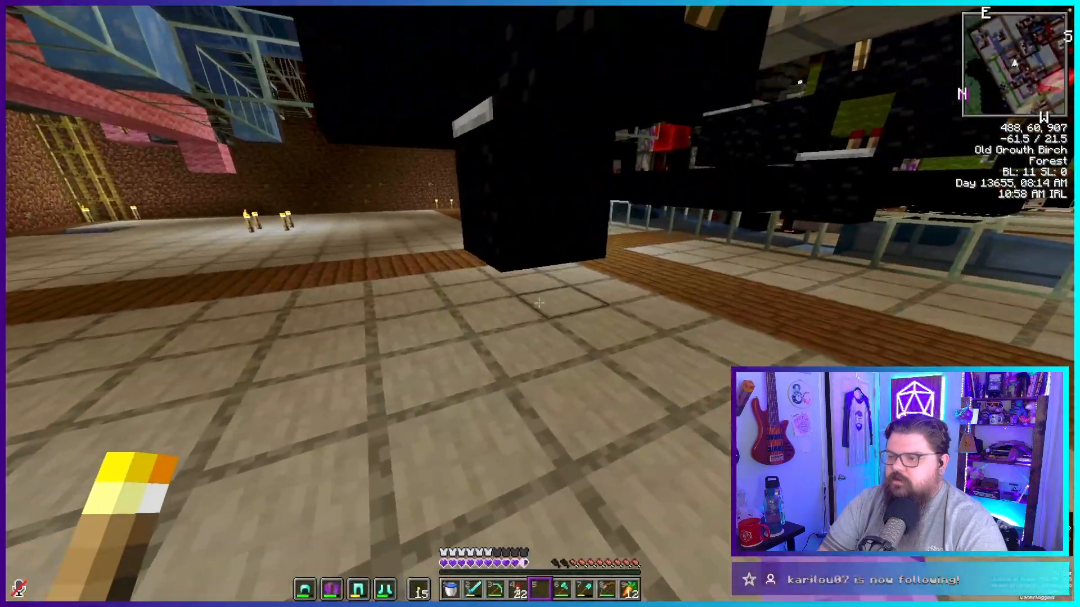
Examine the underside of the water channel, target blocks and redstone around x 495, from z 909 to z 906.
key("w")
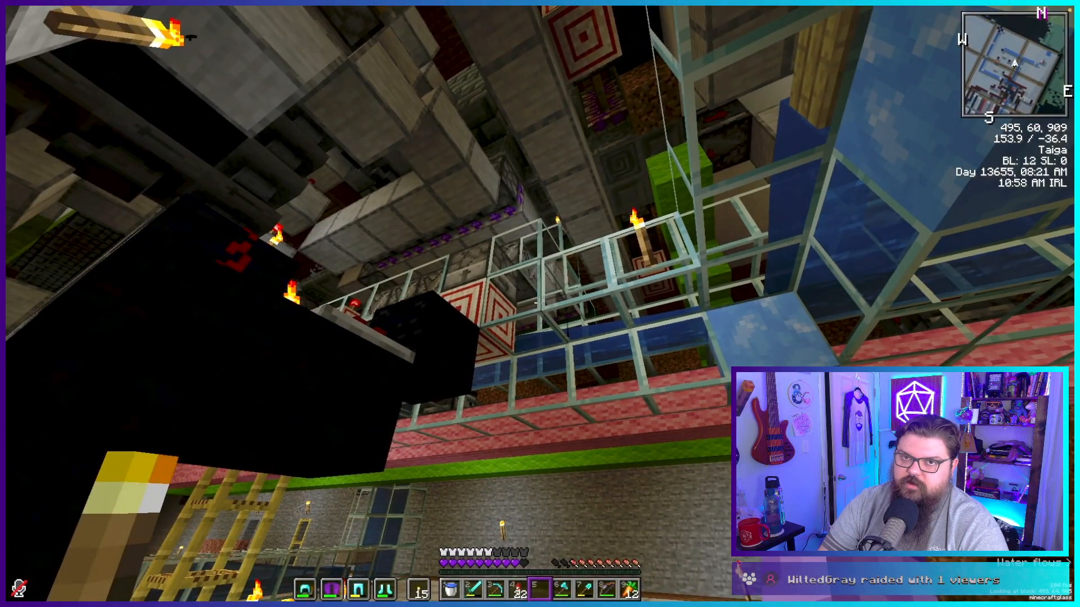
key("a")
key("d")
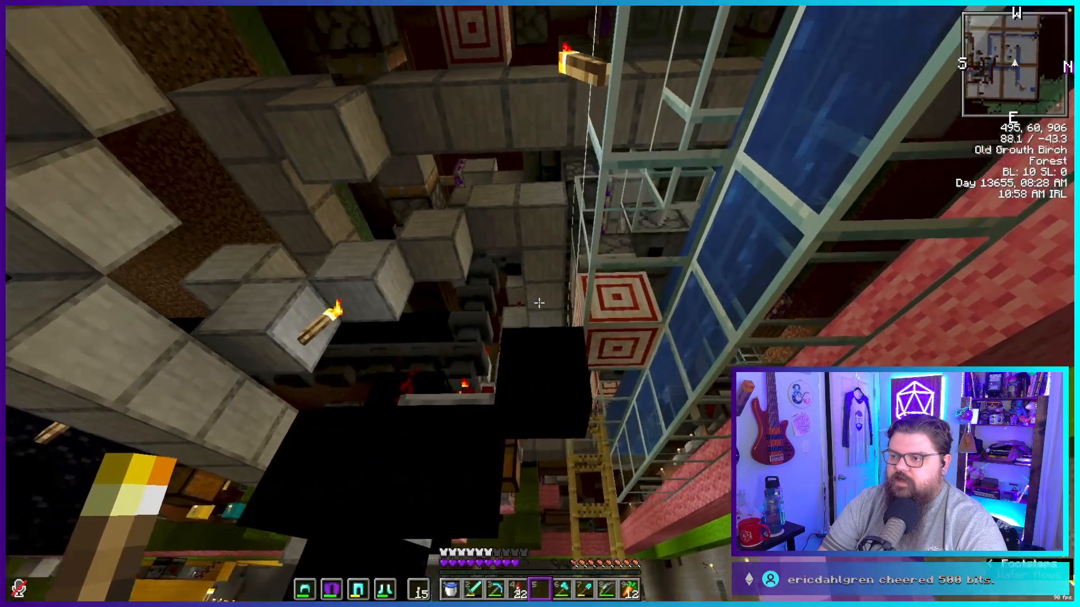
Enable Freecam by the scaffolding and fly up to inspect the redstone lines and torches around x 494, y 68, z 904.
key("w")
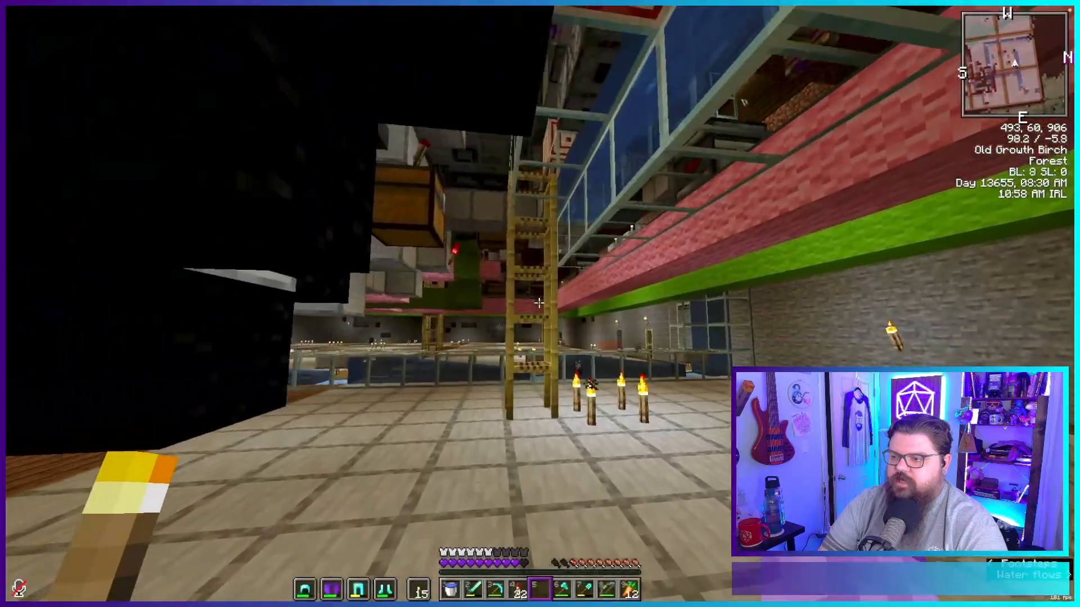
key("F4")
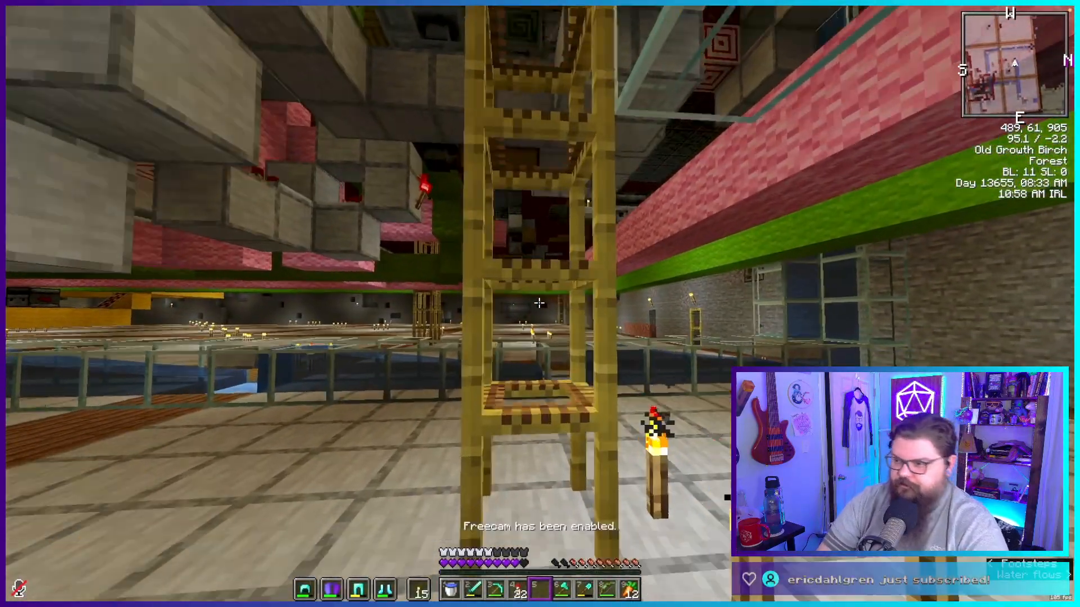
key("space")
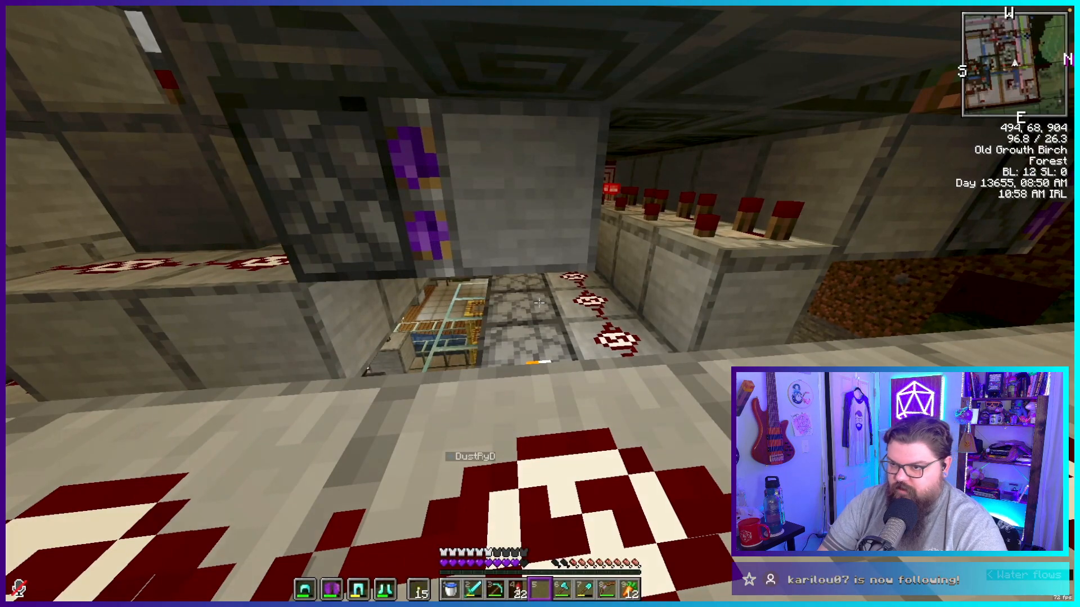
Disconnect from the Minecraft server.
key("Escape")
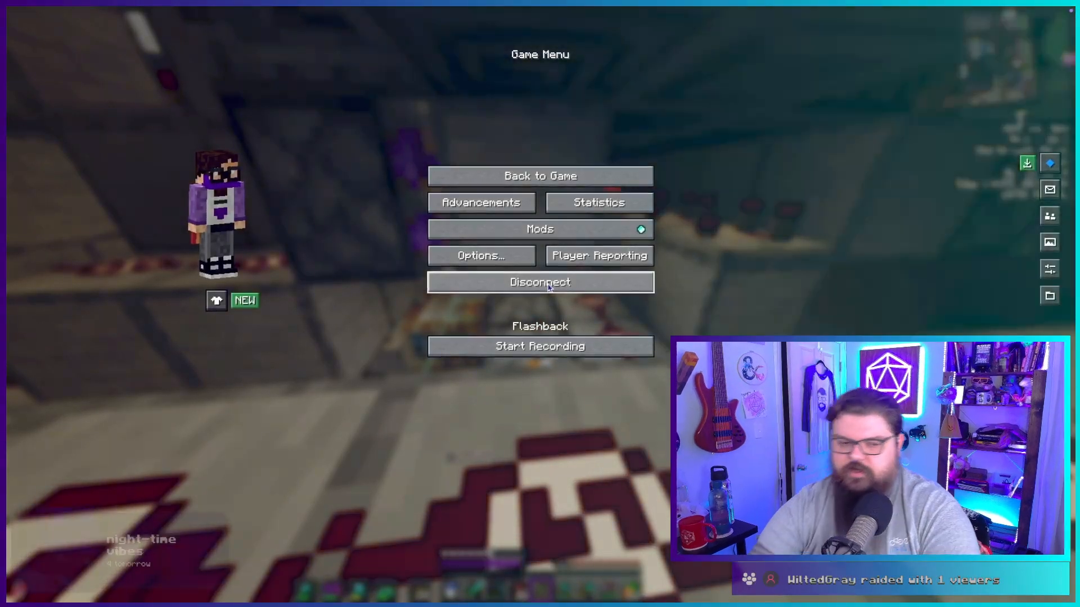
left_click(547, 285)
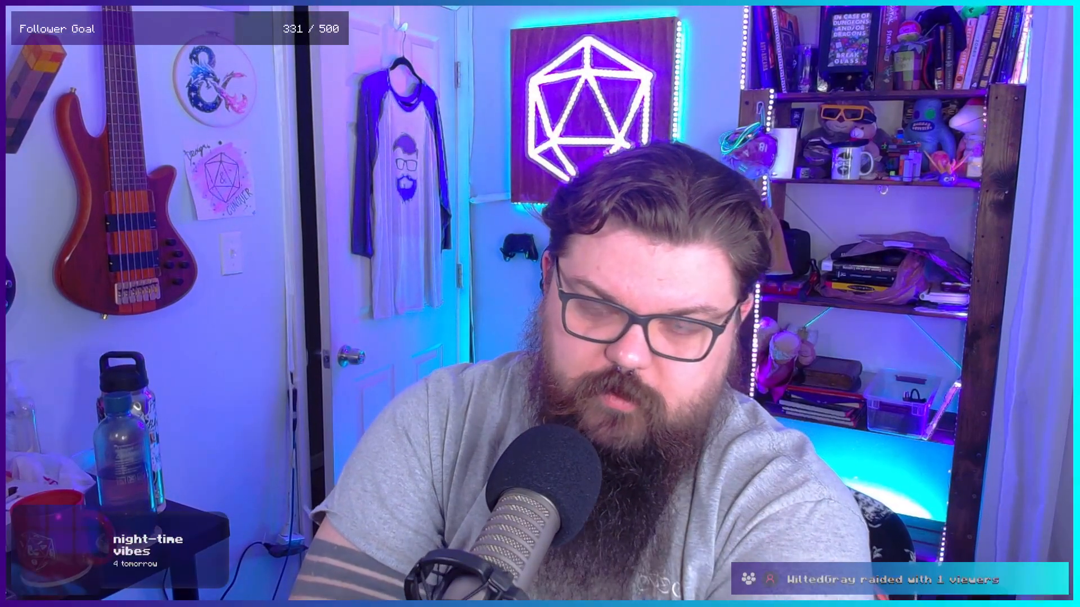